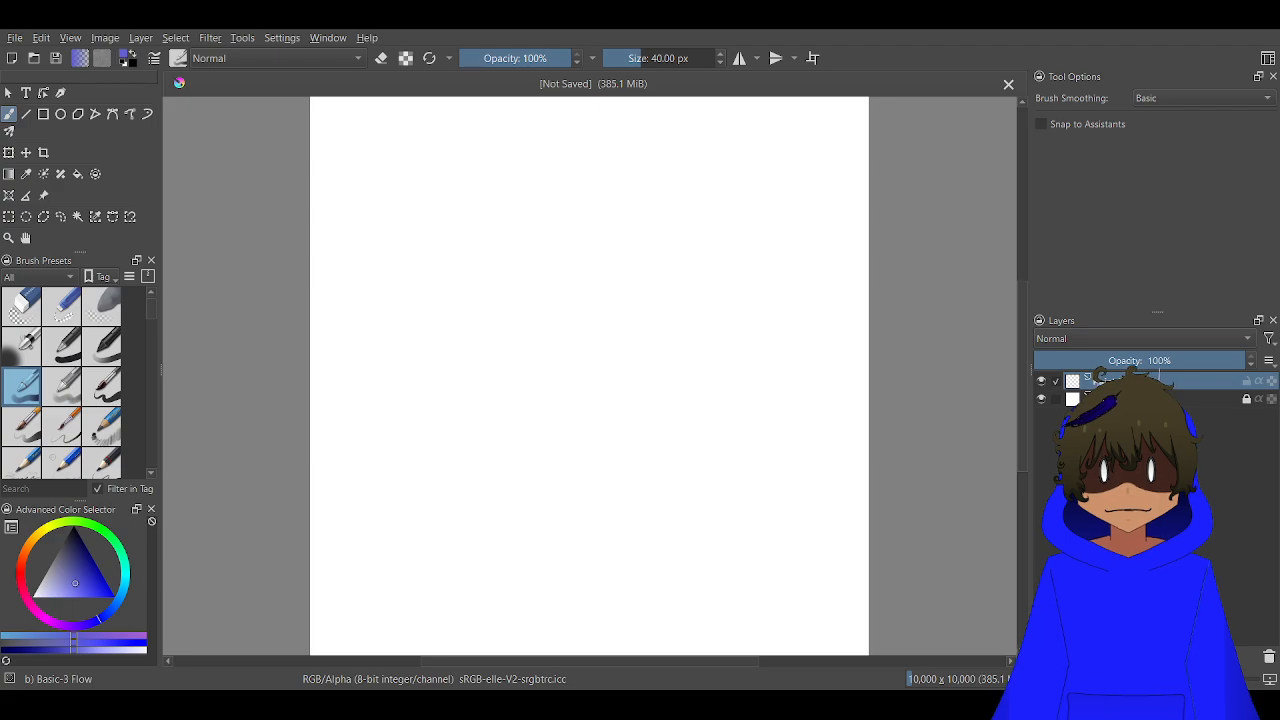
Set the brush size to 10 px
{"action": "scroll", "coordinate": [730, 370], "scroll_direction": "up", "scroll_amount": 2}
{"action": "scroll", "coordinate": [730, 370], "scroll_direction": "down", "scroll_amount": 4}
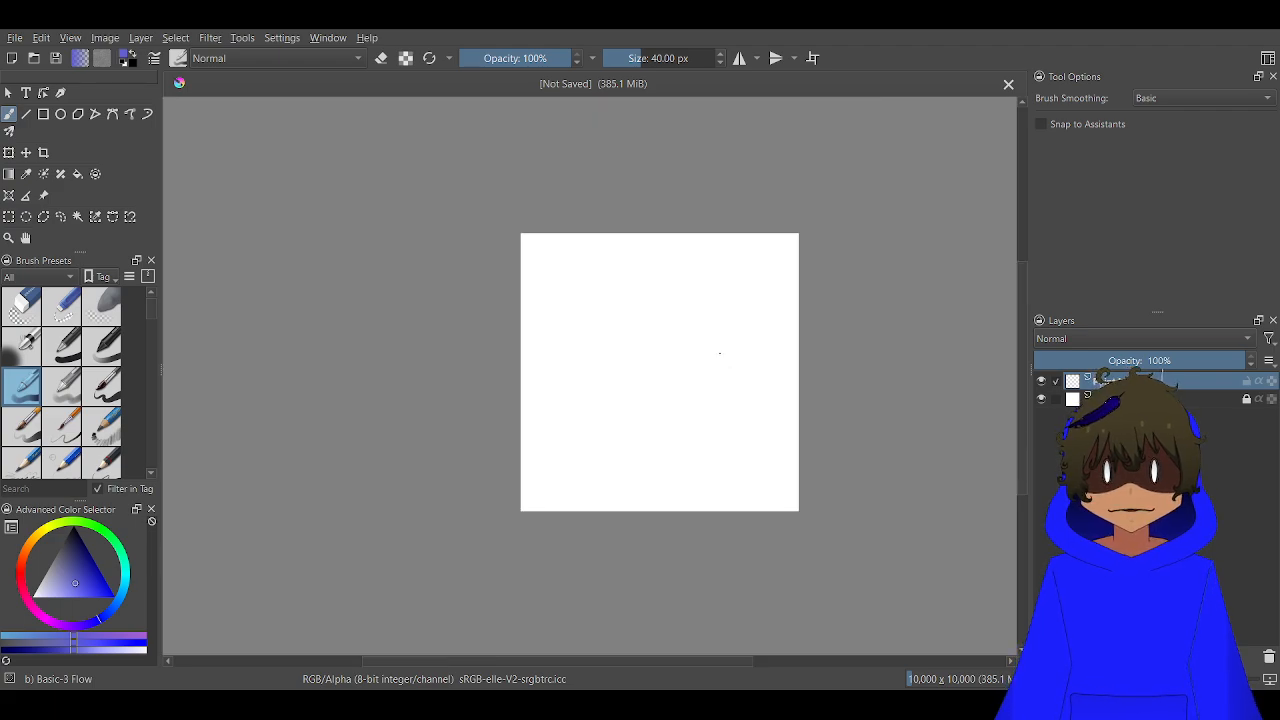
{"action": "left_click_drag", "start_coordinate": [735, 390], "coordinate": [805, 482]}
{"action": "scroll", "coordinate": [630, 358], "scroll_direction": "up", "scroll_amount": 6}
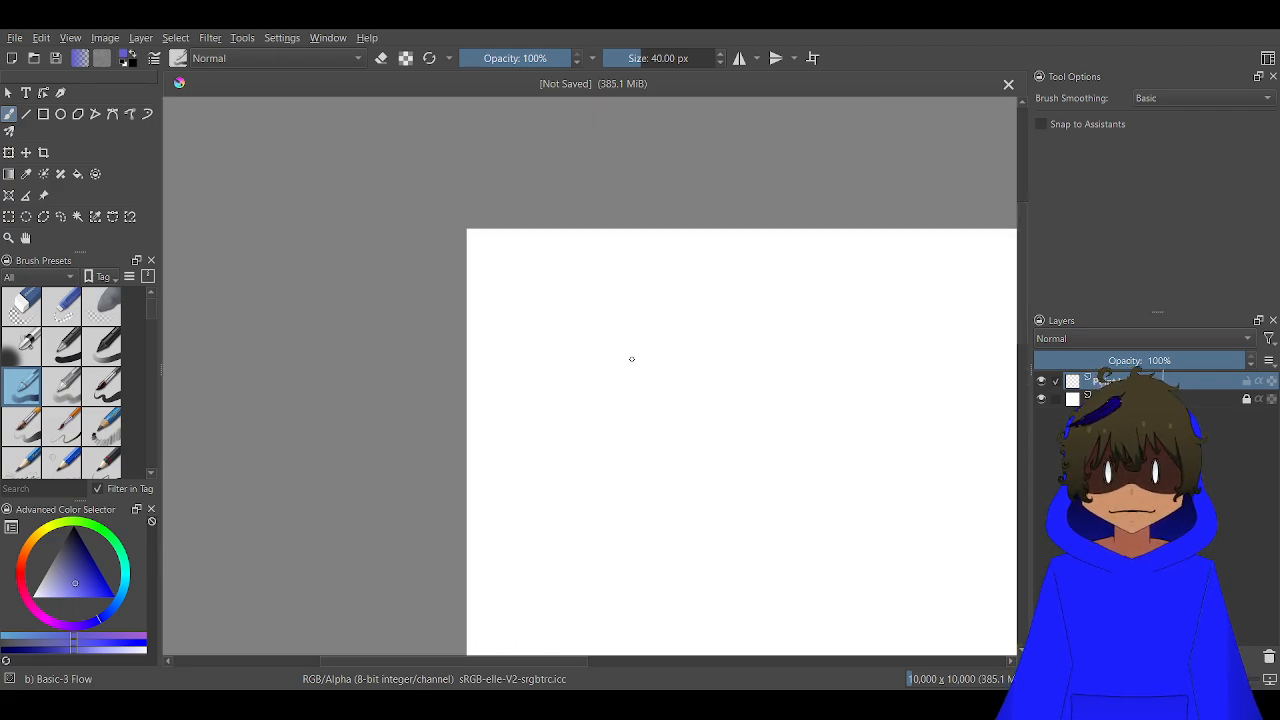
{"action": "left_click_drag", "start_coordinate": [580, 297], "coordinate": [638, 382]}
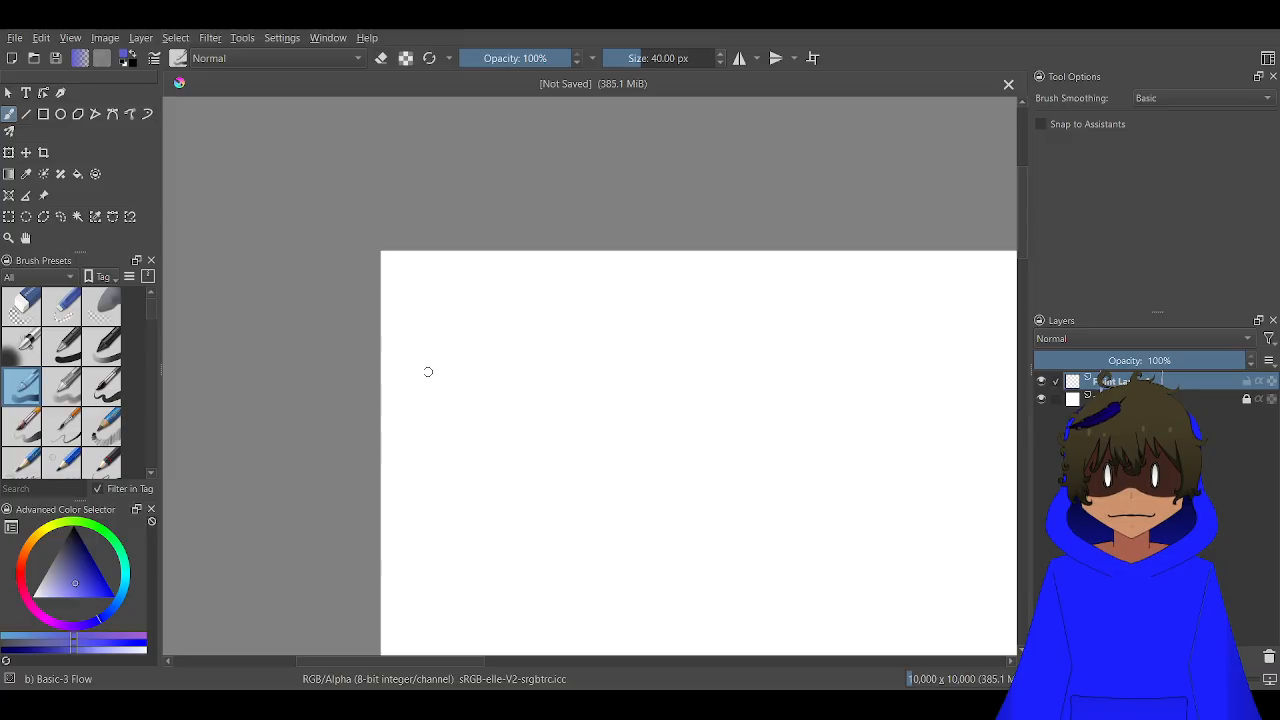
{"action": "scroll", "coordinate": [428, 369], "scroll_direction": "up", "scroll_amount": 2}
{"action": "left_click", "coordinate": [640, 57]}
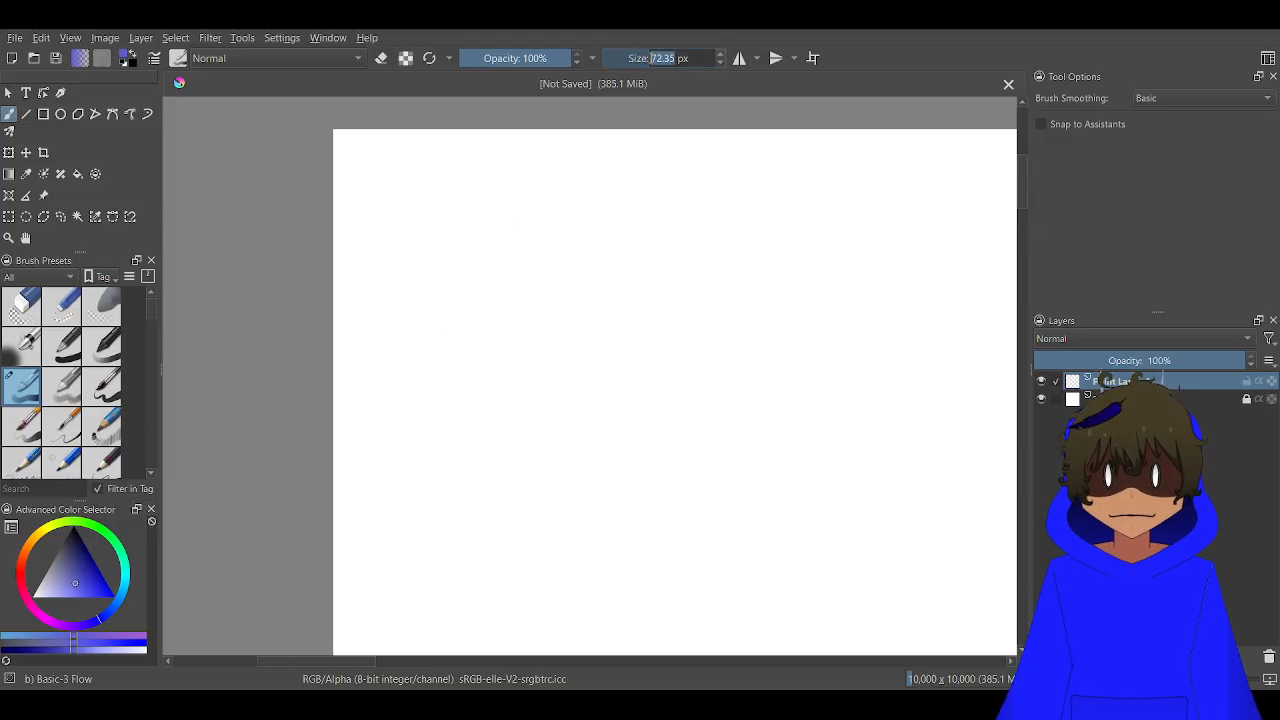
{"action": "type", "text": "10"}
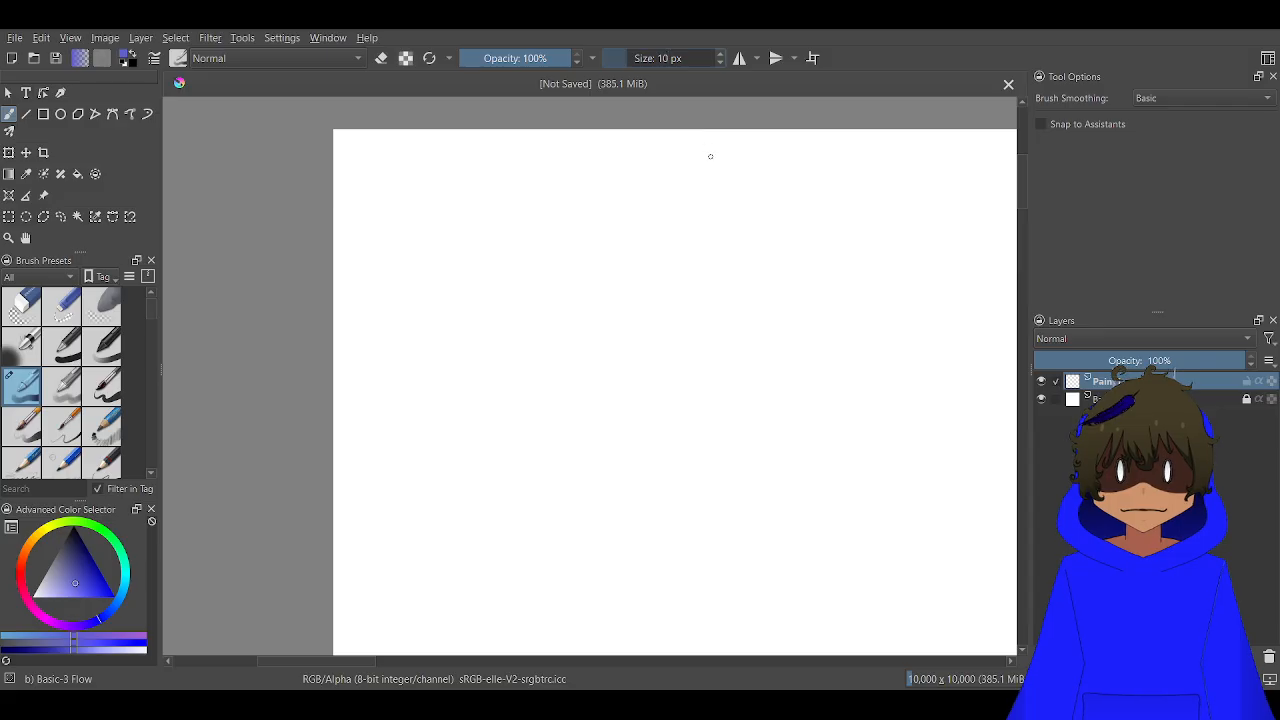
{"action": "key", "text": "Return"}
Set the brush size to 20 px
{"action": "scroll", "coordinate": [646, 340], "scroll_direction": "down", "scroll_amount": 2}
{"action": "left_click_drag", "start_coordinate": [632, 352], "coordinate": [526, 214]}
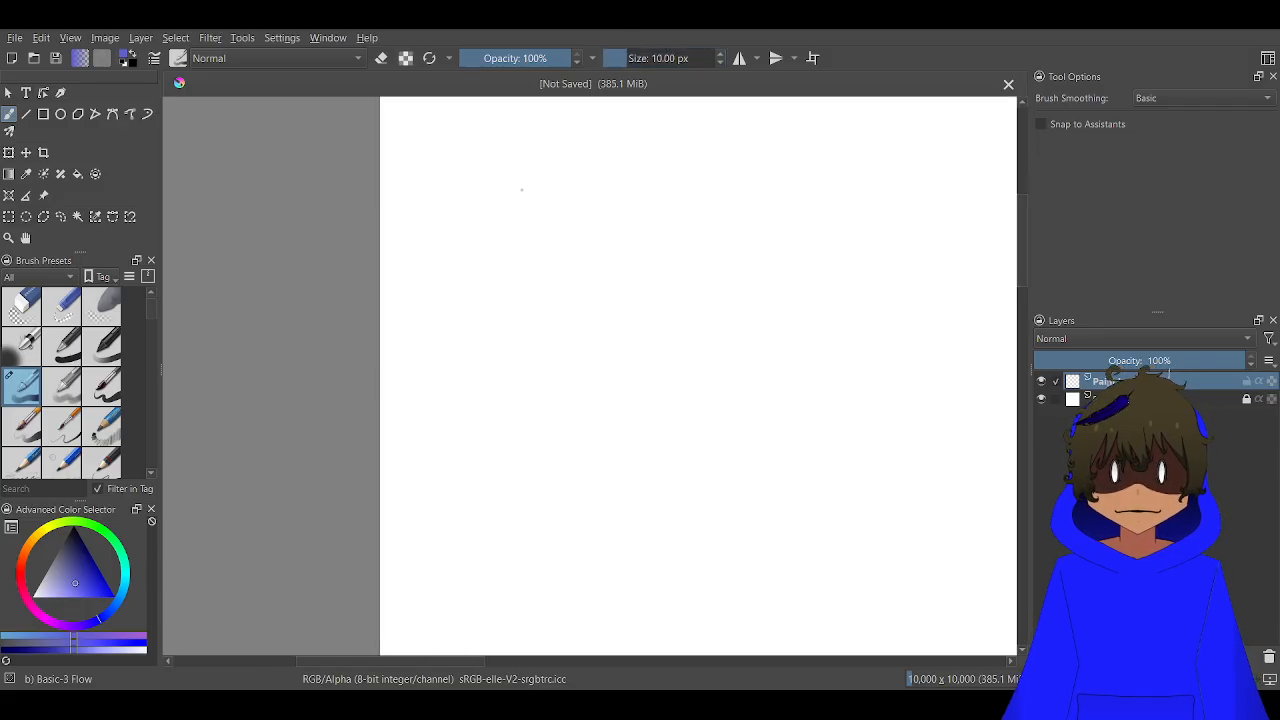
{"action": "left_click", "coordinate": [651, 58]}
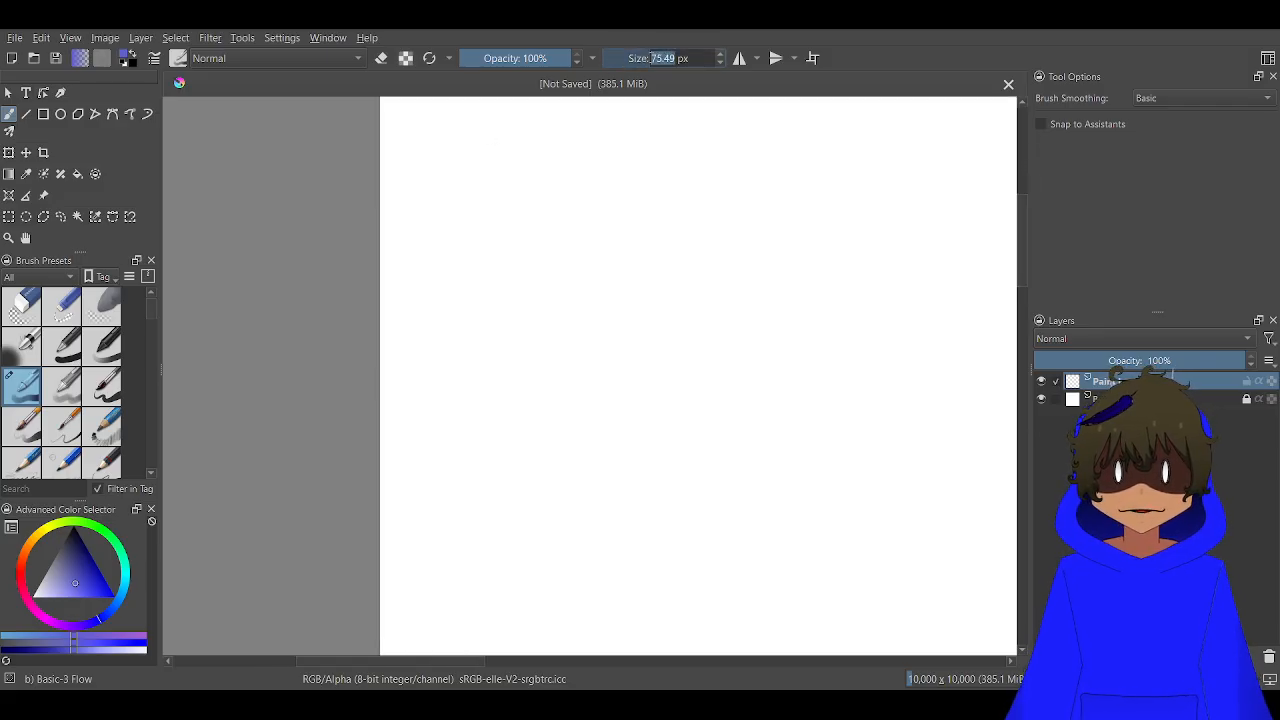
{"action": "type", "text": "20"}
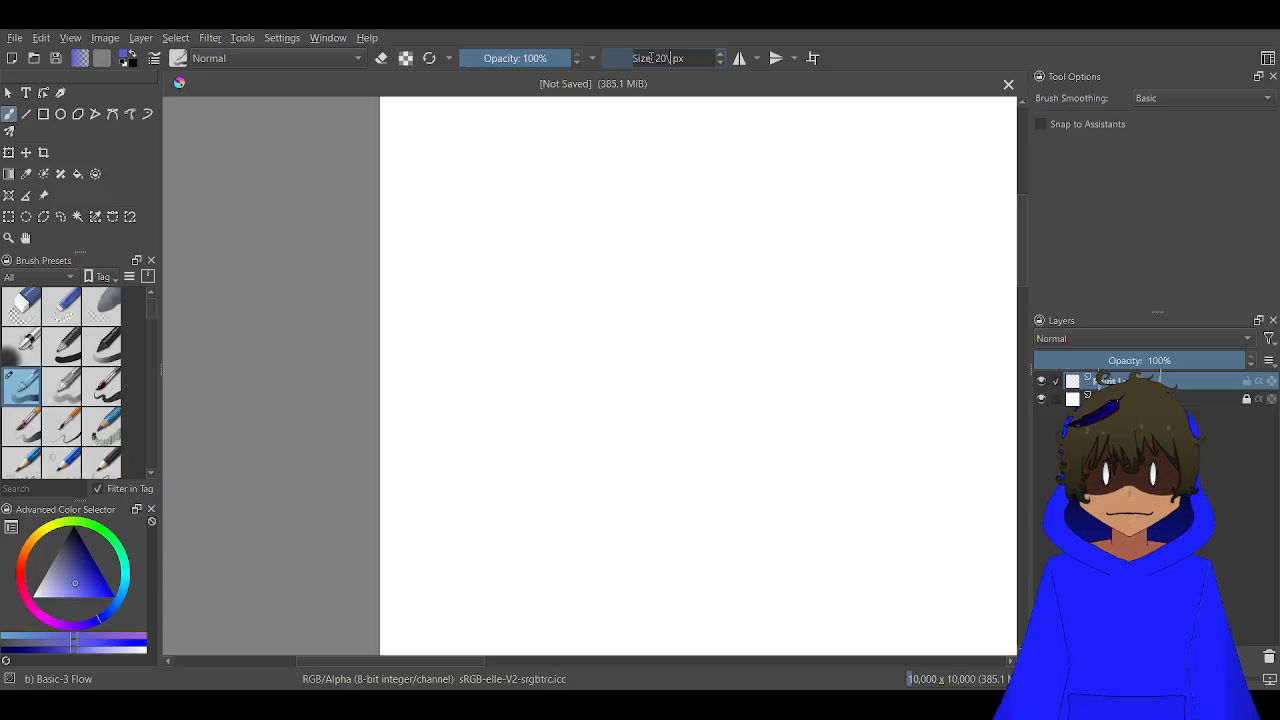
{"action": "key", "text": "Return"}
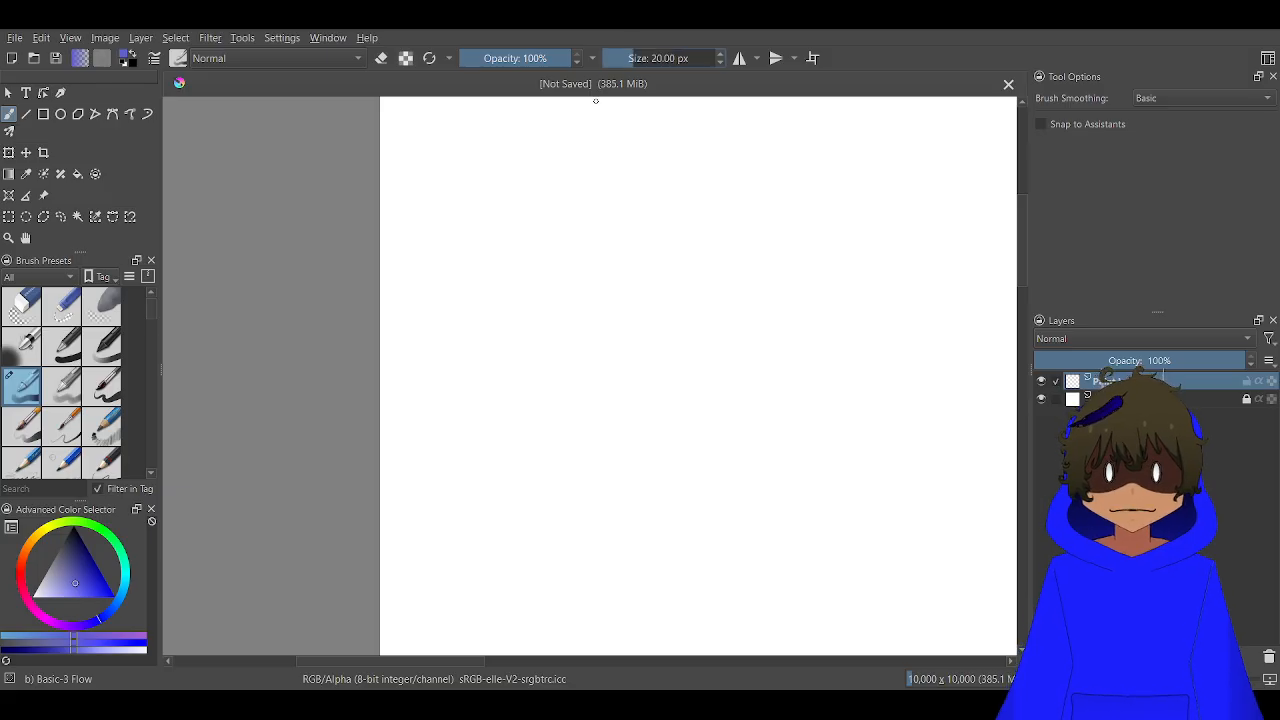
Sketch a U-shaped jaw line in blue near the canvas's upper-left area and undo the surplus strokes at its left end
{"action": "mouse_move", "coordinate": [580, 223]}
{"action": "left_mouse_down"}
{"action": "mouse_move", "coordinate": [581, 337]}
{"action": "mouse_move", "coordinate": [586, 303]}
{"action": "mouse_move", "coordinate": [560, 306]}
{"action": "mouse_move", "coordinate": [518, 282]}
{"action": "left_mouse_up"}
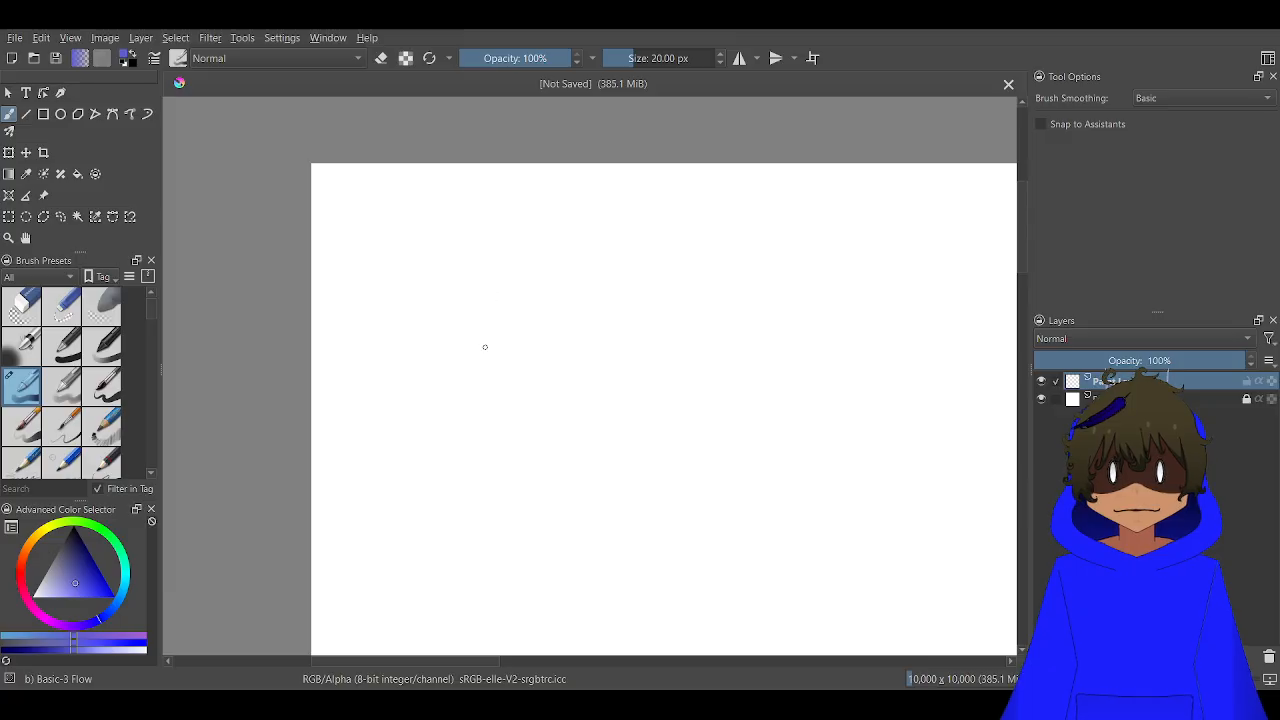
{"action": "scroll", "coordinate": [485, 347], "scroll_direction": "up", "scroll_amount": 1}
{"action": "mouse_move", "coordinate": [495, 360]}
{"action": "left_mouse_down"}
{"action": "mouse_move", "coordinate": [511, 406]}
{"action": "mouse_move", "coordinate": [554, 398]}
{"action": "mouse_move", "coordinate": [570, 362]}
{"action": "mouse_move", "coordinate": [519, 377]}
{"action": "left_mouse_up"}
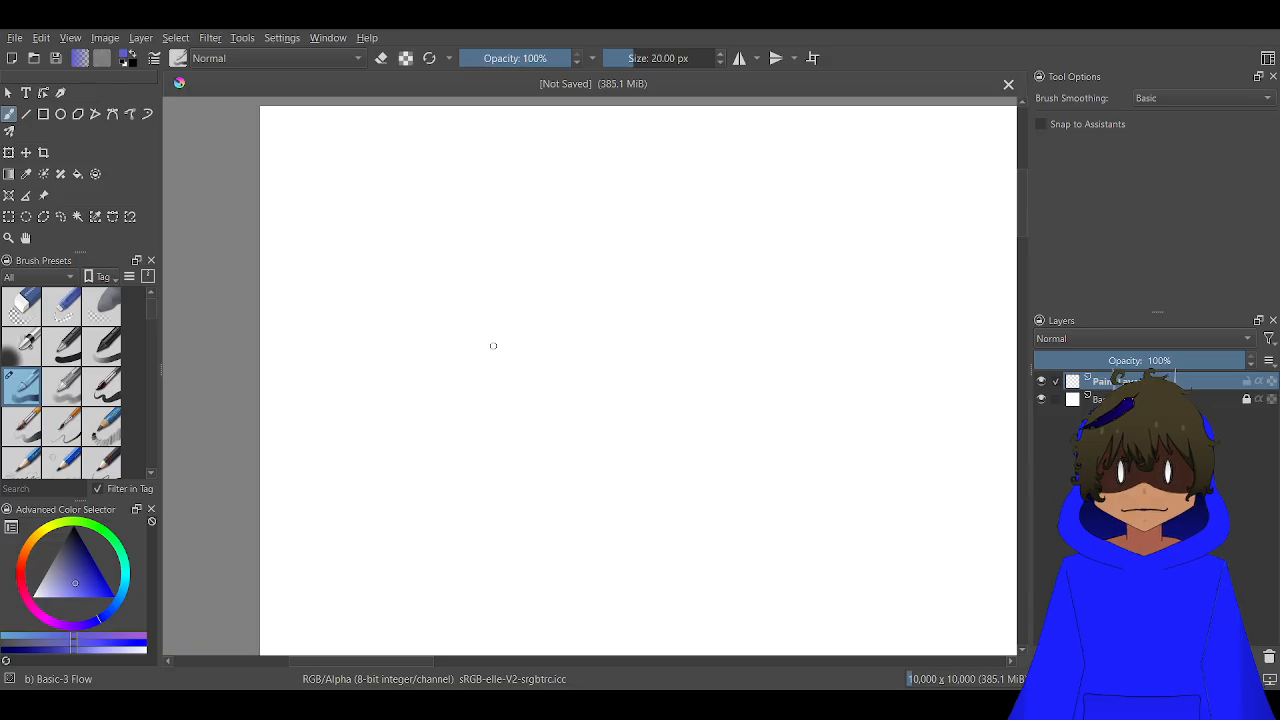
{"action": "scroll", "coordinate": [422, 213], "scroll_direction": "up", "scroll_amount": 1}
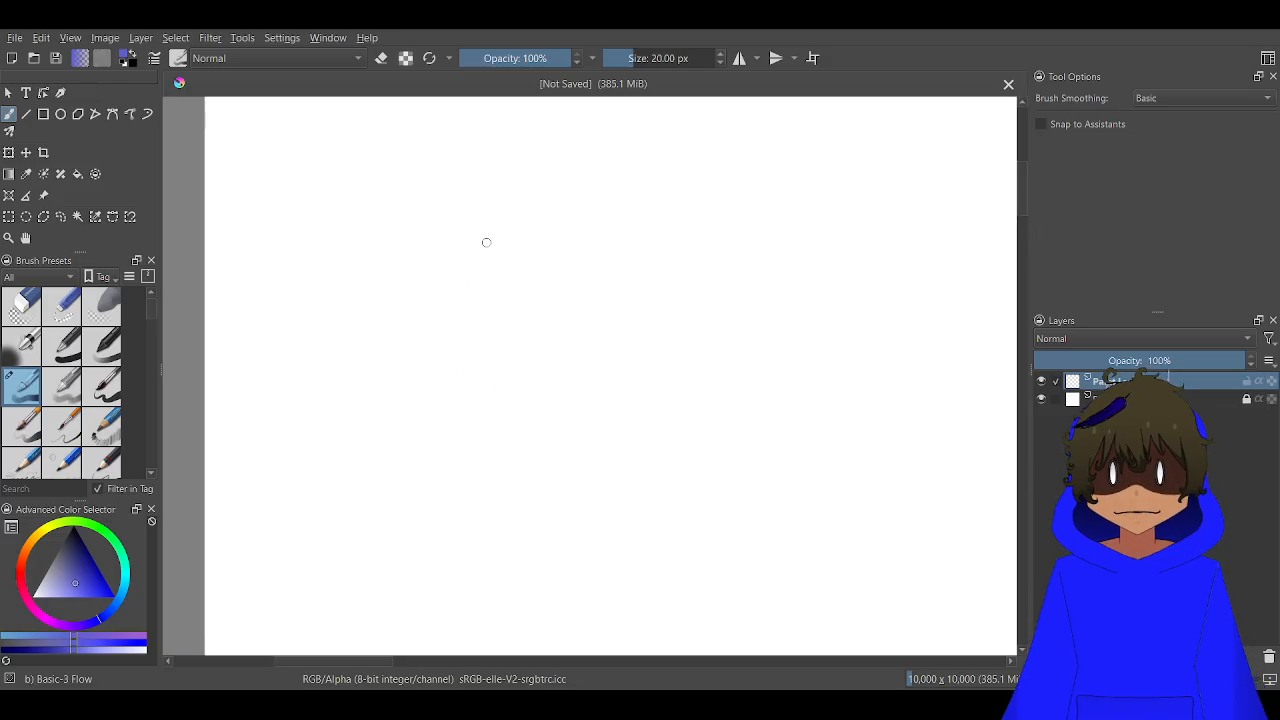
{"action": "left_click_drag", "start_coordinate": [435, 263], "coordinate": [552, 302]}
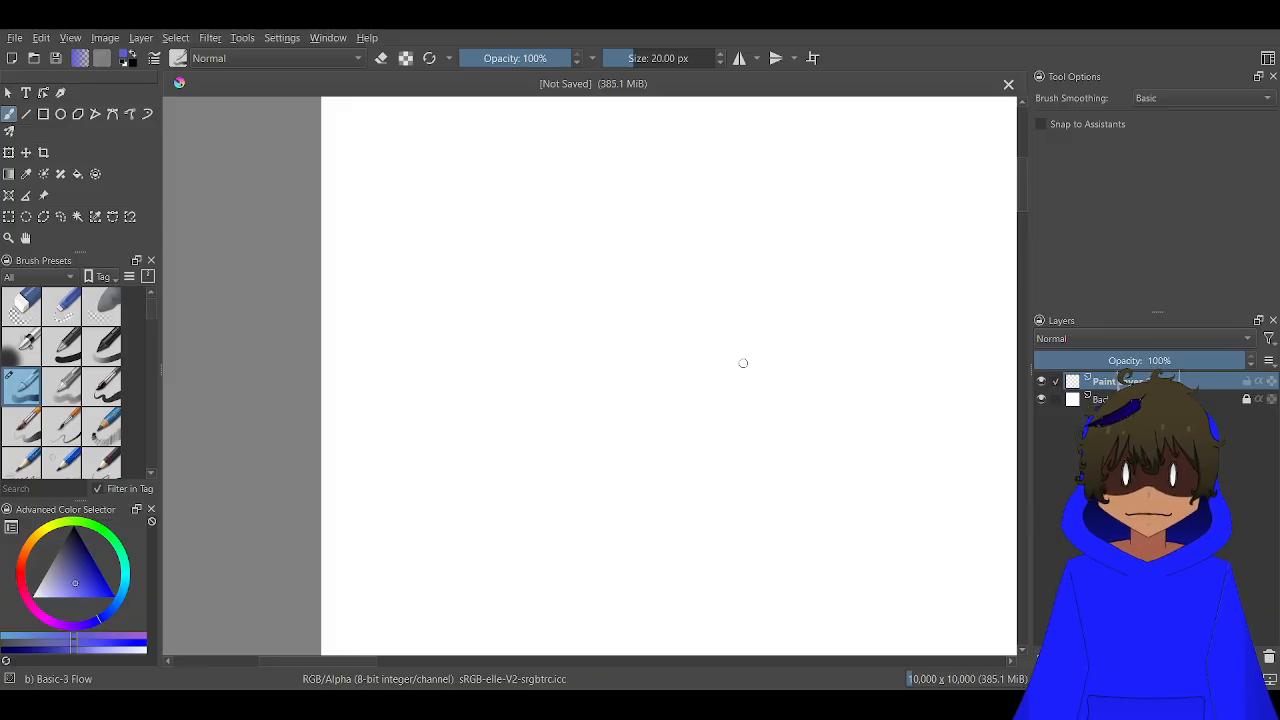
{"action": "mouse_move", "coordinate": [752, 338]}
{"action": "left_mouse_down"}
{"action": "mouse_move", "coordinate": [694, 396]}
{"action": "mouse_move", "coordinate": [676, 401]}
{"action": "mouse_move", "coordinate": [733, 382]}
{"action": "mouse_move", "coordinate": [674, 400]}
{"action": "mouse_move", "coordinate": [612, 392]}
{"action": "mouse_move", "coordinate": [581, 378]}
{"action": "mouse_move", "coordinate": [566, 345]}
{"action": "mouse_move", "coordinate": [561, 321]}
{"action": "mouse_move", "coordinate": [620, 310]}
{"action": "left_mouse_up"}
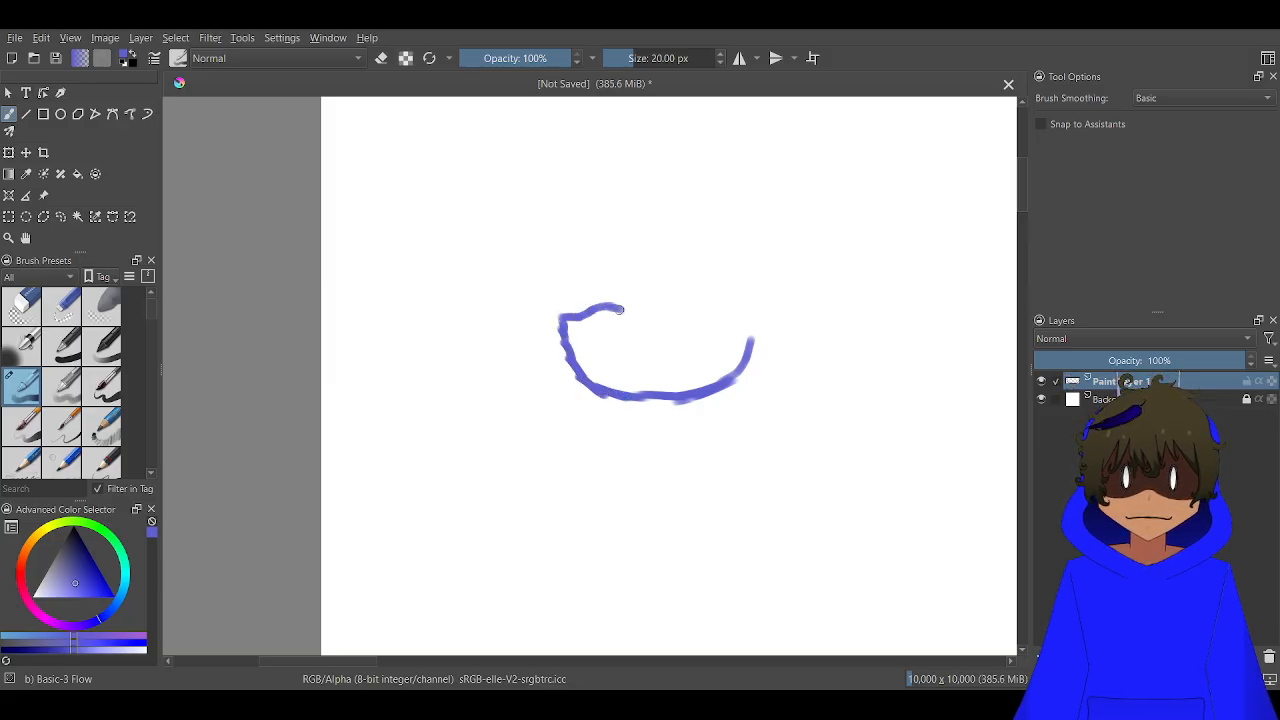
{"action": "key", "text": "ctrl+z"}
{"action": "key", "text": "ctrl+z"}
{"action": "key", "text": "ctrl+z"}
{"action": "key", "text": "ctrl+z"}
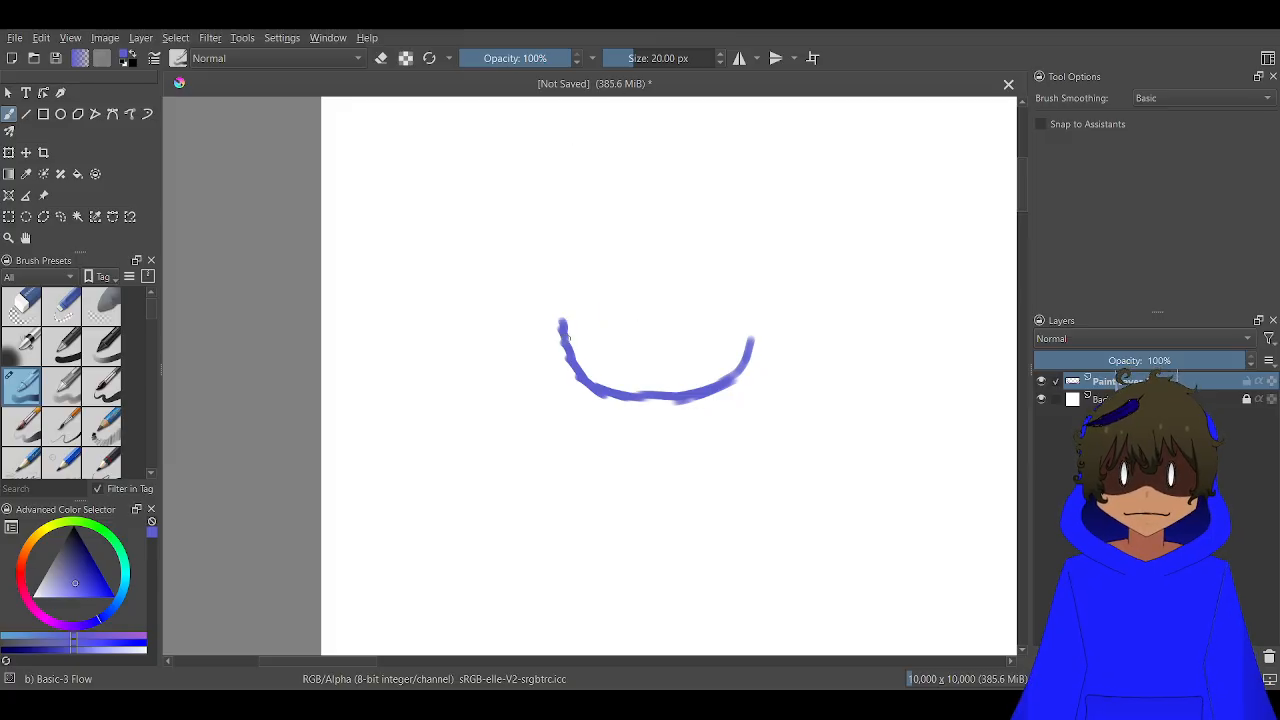
Sketch jagged bangs across the top of the face and pointed hair locks beside both cheeks
{"action": "mouse_move", "coordinate": [562, 320]}
{"action": "left_mouse_down"}
{"action": "mouse_move", "coordinate": [561, 280]}
{"action": "mouse_move", "coordinate": [623, 306]}
{"action": "mouse_move", "coordinate": [624, 272]}
{"action": "mouse_move", "coordinate": [648, 315]}
{"action": "mouse_move", "coordinate": [641, 344]}
{"action": "mouse_move", "coordinate": [662, 332]}
{"action": "mouse_move", "coordinate": [686, 346]}
{"action": "mouse_move", "coordinate": [686, 312]}
{"action": "mouse_move", "coordinate": [727, 273]}
{"action": "mouse_move", "coordinate": [725, 298]}
{"action": "mouse_move", "coordinate": [769, 271]}
{"action": "mouse_move", "coordinate": [752, 348]}
{"action": "left_mouse_up"}
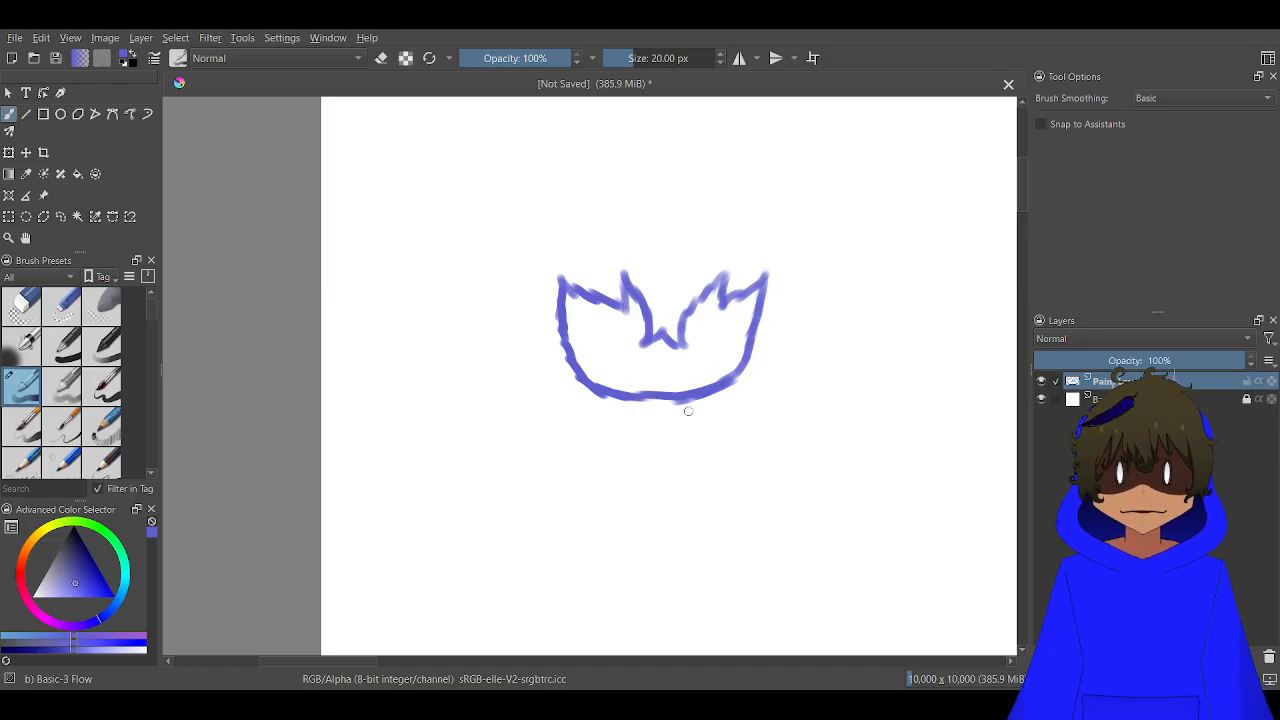
{"action": "mouse_move", "coordinate": [736, 381]}
{"action": "left_mouse_down"}
{"action": "mouse_move", "coordinate": [722, 418]}
{"action": "mouse_move", "coordinate": [774, 375]}
{"action": "mouse_move", "coordinate": [786, 345]}
{"action": "mouse_move", "coordinate": [737, 367]}
{"action": "left_mouse_up"}
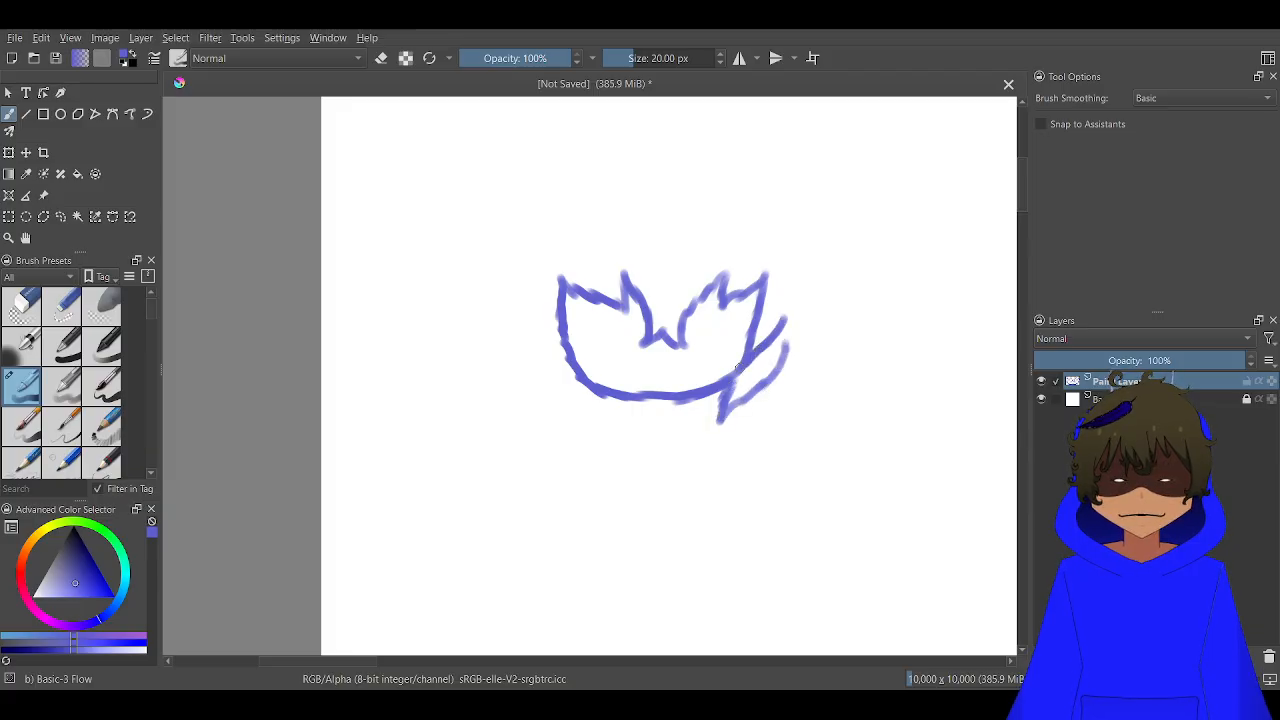
{"action": "left_click_drag", "start_coordinate": [765, 282], "coordinate": [777, 255]}
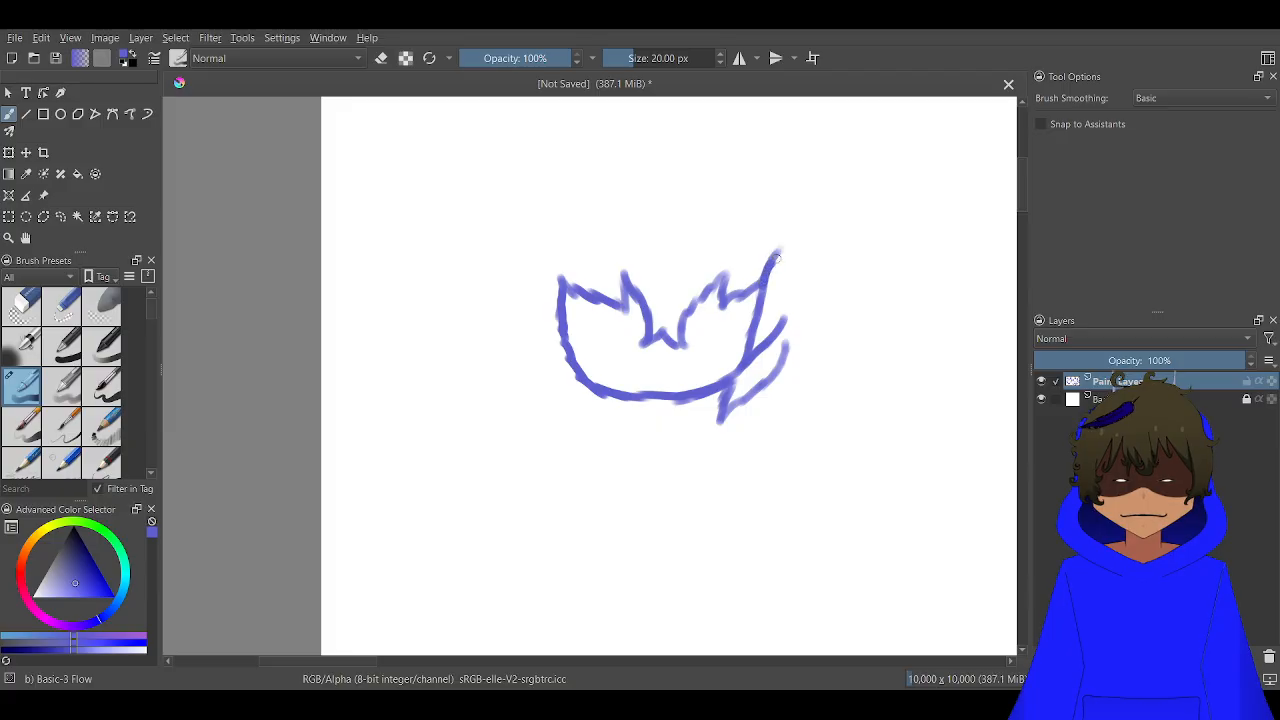
{"action": "mouse_move", "coordinate": [592, 392]}
{"action": "left_mouse_down"}
{"action": "mouse_move", "coordinate": [524, 431]}
{"action": "mouse_move", "coordinate": [547, 402]}
{"action": "mouse_move", "coordinate": [554, 356]}
{"action": "mouse_move", "coordinate": [512, 382]}
{"action": "mouse_move", "coordinate": [538, 351]}
{"action": "mouse_move", "coordinate": [546, 237]}
{"action": "left_mouse_up"}
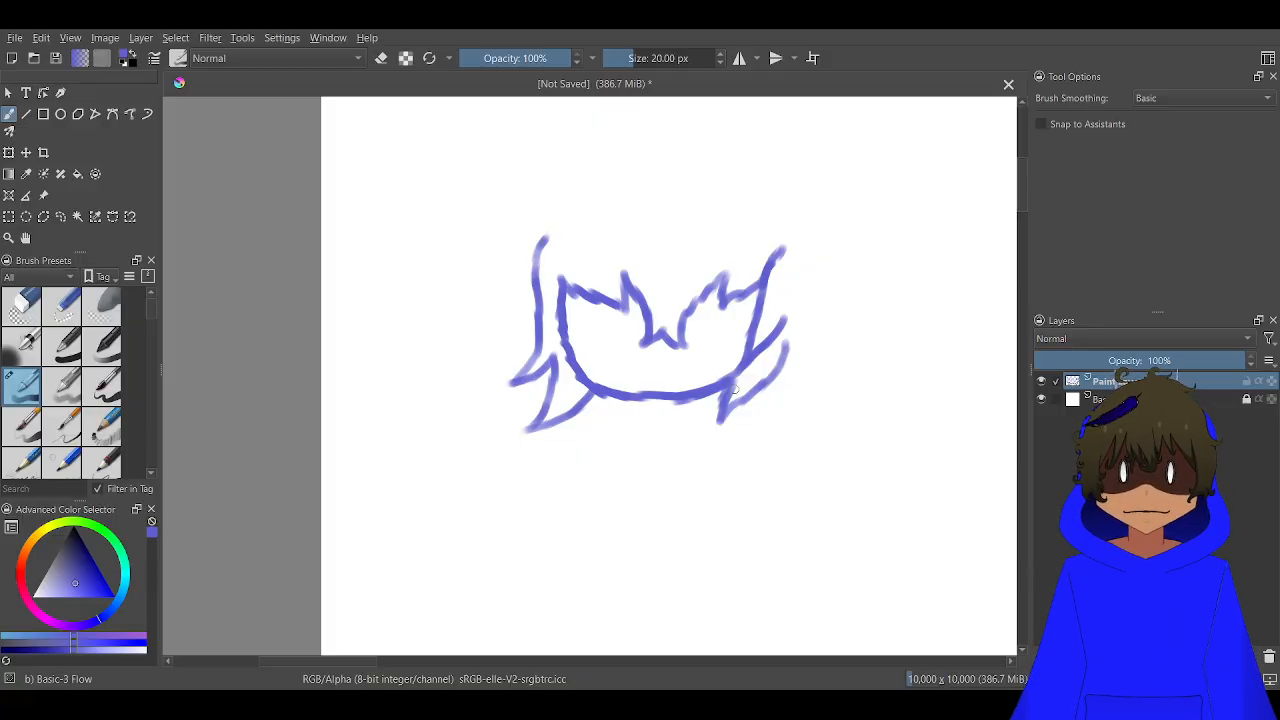
Sketch the facial details: lines below the bangs, short vertical cheek lines, two slanted strokes above the chin and a flat bar for each eye
{"action": "mouse_move", "coordinate": [720, 382]}
{"action": "left_mouse_down"}
{"action": "mouse_move", "coordinate": [724, 337]}
{"action": "mouse_move", "coordinate": [683, 347]}
{"action": "mouse_move", "coordinate": [641, 327]}
{"action": "mouse_move", "coordinate": [590, 343]}
{"action": "mouse_move", "coordinate": [589, 373]}
{"action": "mouse_move", "coordinate": [567, 337]}
{"action": "left_mouse_up"}
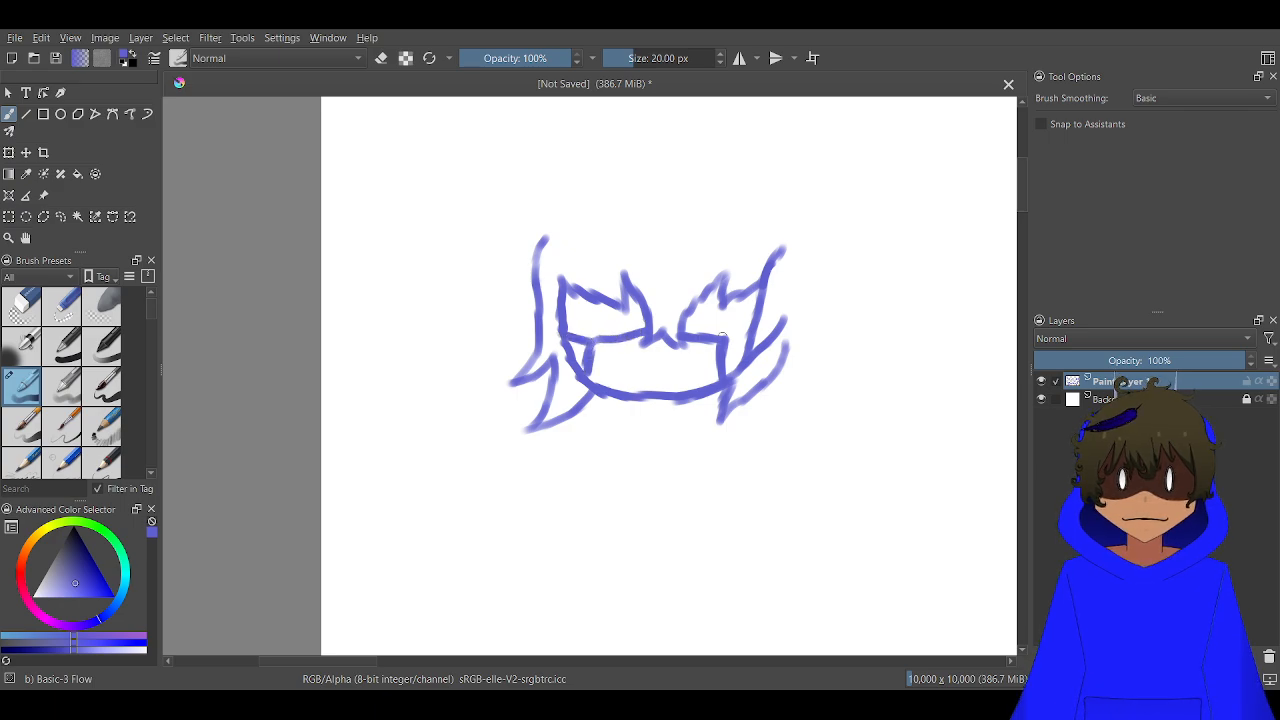
{"action": "mouse_move", "coordinate": [736, 345]}
{"action": "left_mouse_down"}
{"action": "mouse_move", "coordinate": [746, 328]}
{"action": "mouse_move", "coordinate": [628, 368]}
{"action": "mouse_move", "coordinate": [640, 389]}
{"action": "left_mouse_up"}
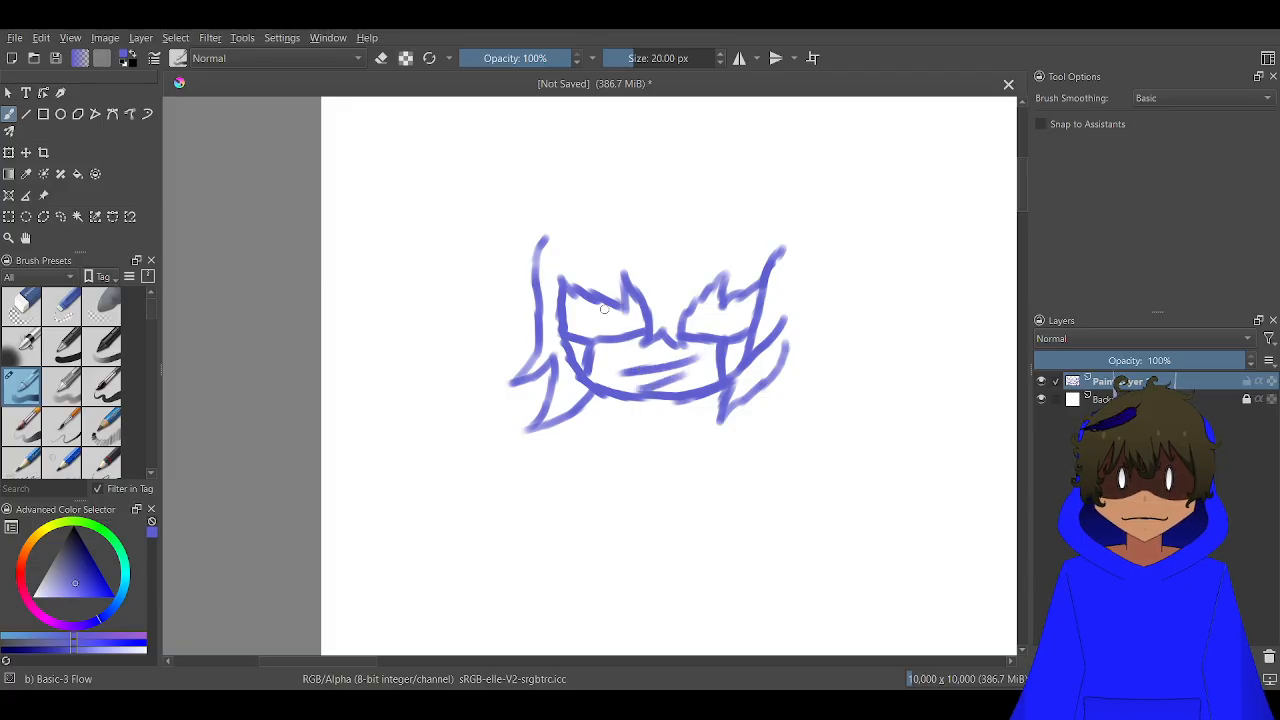
{"action": "left_click_drag", "start_coordinate": [578, 316], "coordinate": [632, 318]}
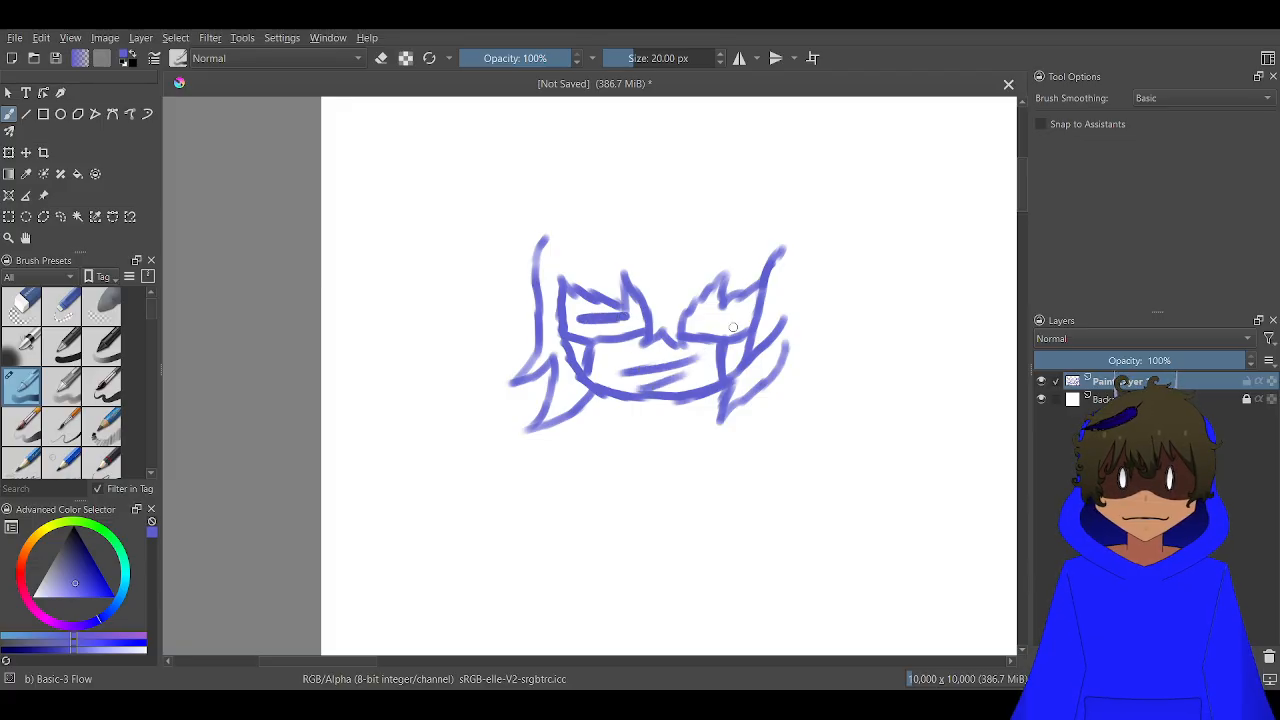
{"action": "left_click_drag", "start_coordinate": [746, 324], "coordinate": [688, 331]}
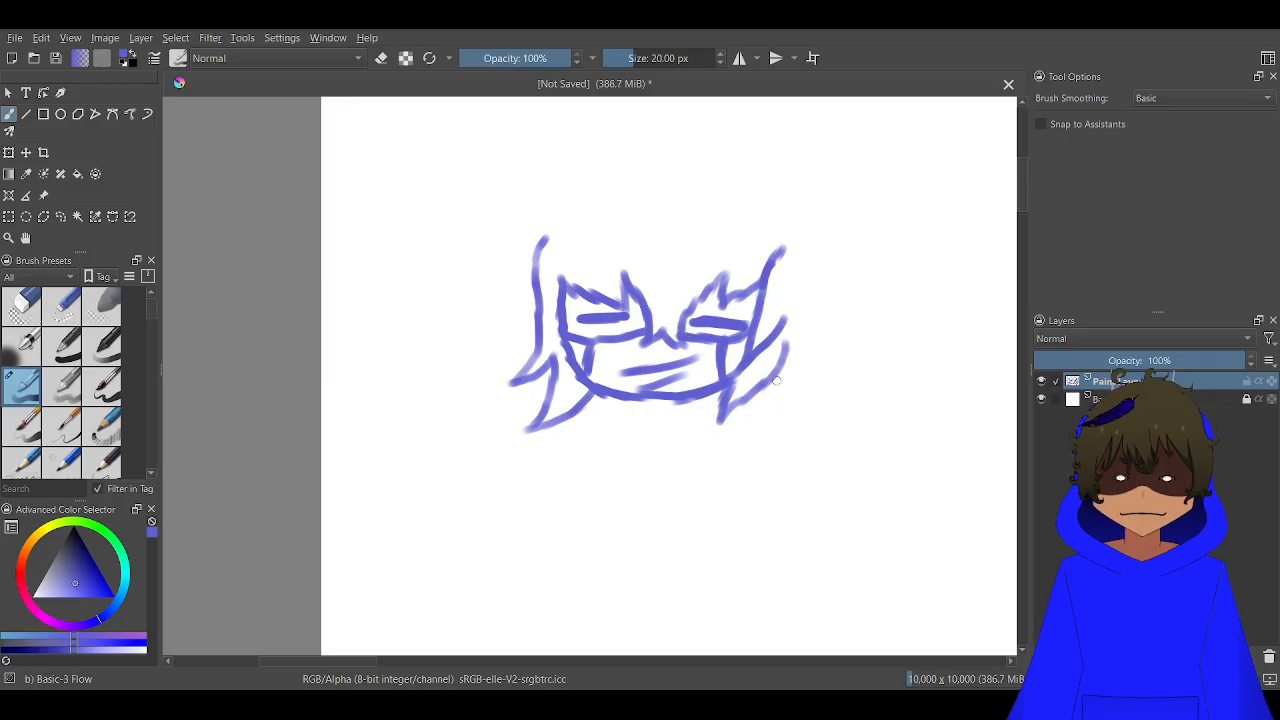
Sketch the spiky outer hair outline around the head and remove the overshooting line end inside the lower-left lock
{"action": "mouse_move", "coordinate": [776, 381]}
{"action": "left_mouse_down"}
{"action": "mouse_move", "coordinate": [850, 360]}
{"action": "mouse_move", "coordinate": [826, 360]}
{"action": "mouse_move", "coordinate": [852, 330]}
{"action": "mouse_move", "coordinate": [822, 226]}
{"action": "mouse_move", "coordinate": [856, 204]}
{"action": "mouse_move", "coordinate": [714, 134]}
{"action": "mouse_move", "coordinate": [638, 119]}
{"action": "mouse_move", "coordinate": [568, 112]}
{"action": "mouse_move", "coordinate": [582, 128]}
{"action": "mouse_move", "coordinate": [490, 180]}
{"action": "mouse_move", "coordinate": [518, 184]}
{"action": "mouse_move", "coordinate": [494, 213]}
{"action": "mouse_move", "coordinate": [488, 292]}
{"action": "mouse_move", "coordinate": [462, 338]}
{"action": "left_mouse_up"}
{"action": "mouse_move", "coordinate": [486, 285]}
{"action": "left_mouse_down"}
{"action": "mouse_move", "coordinate": [460, 336]}
{"action": "mouse_move", "coordinate": [501, 320]}
{"action": "mouse_move", "coordinate": [480, 384]}
{"action": "mouse_move", "coordinate": [540, 392]}
{"action": "mouse_move", "coordinate": [558, 380]}
{"action": "left_mouse_up"}
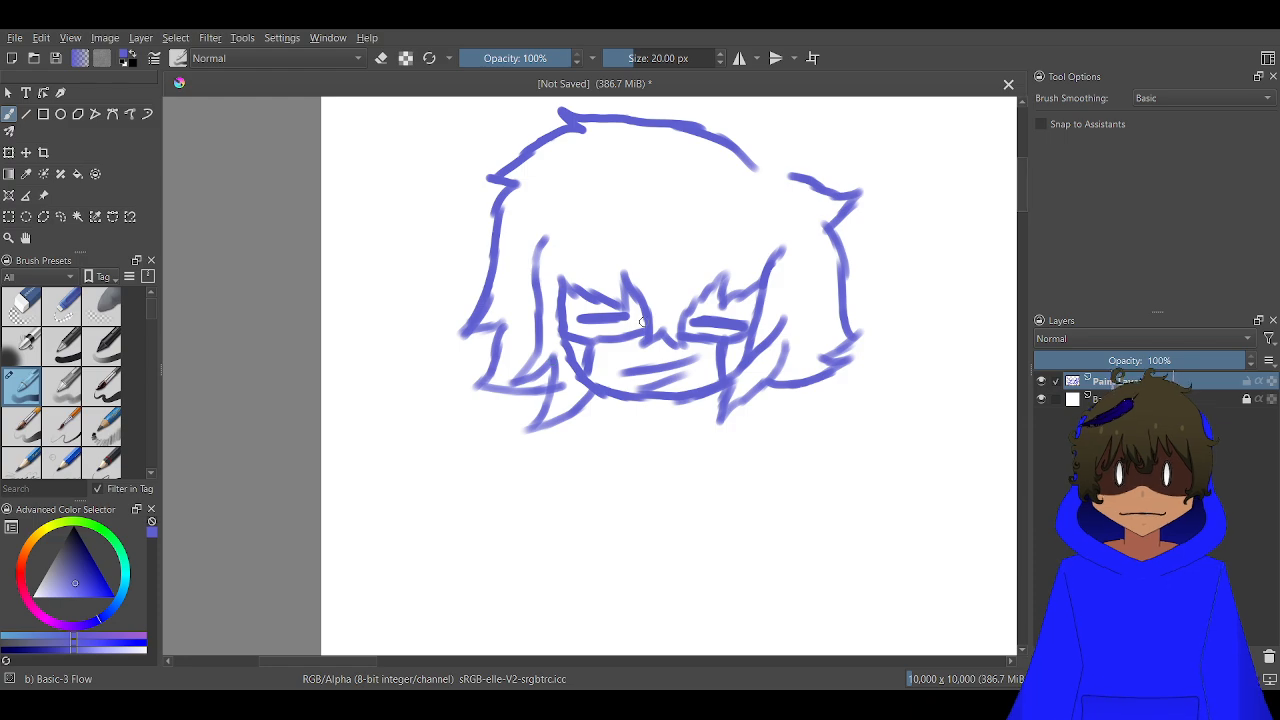
{"action": "scroll", "coordinate": [570, 374], "scroll_direction": "up", "scroll_amount": 3}
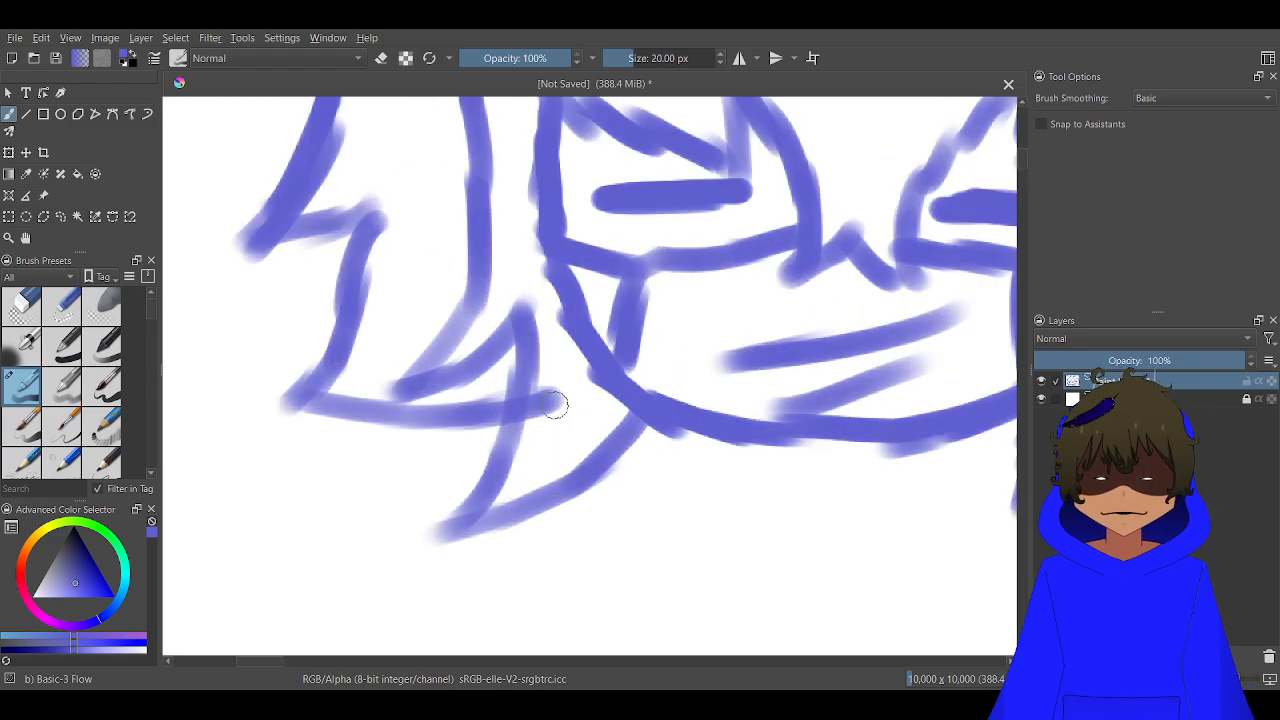
{"action": "mouse_move", "coordinate": [545, 421]}
{"action": "left_mouse_down"}
{"action": "mouse_move", "coordinate": [531, 426]}
{"action": "mouse_move", "coordinate": [546, 394]}
{"action": "mouse_move", "coordinate": [554, 414]}
{"action": "left_mouse_up"}
{"action": "key", "text": "e"}
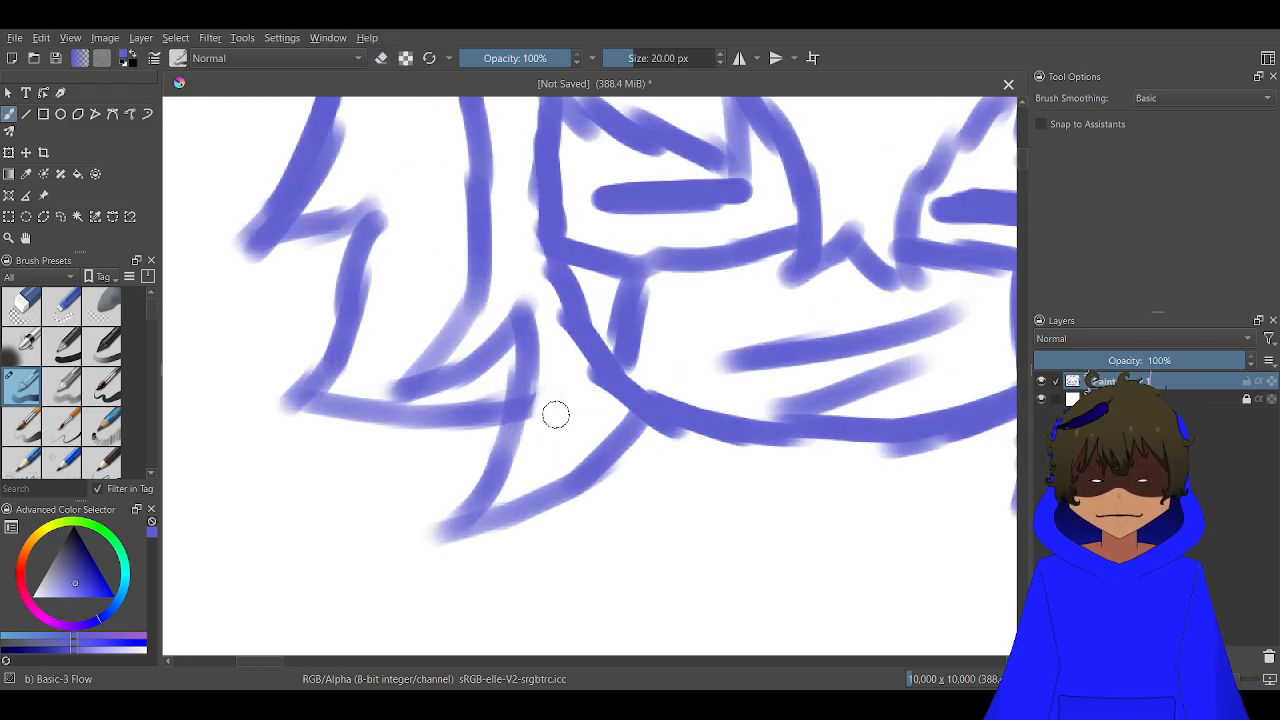
{"action": "scroll", "coordinate": [637, 362], "scroll_direction": "down", "scroll_amount": 5}
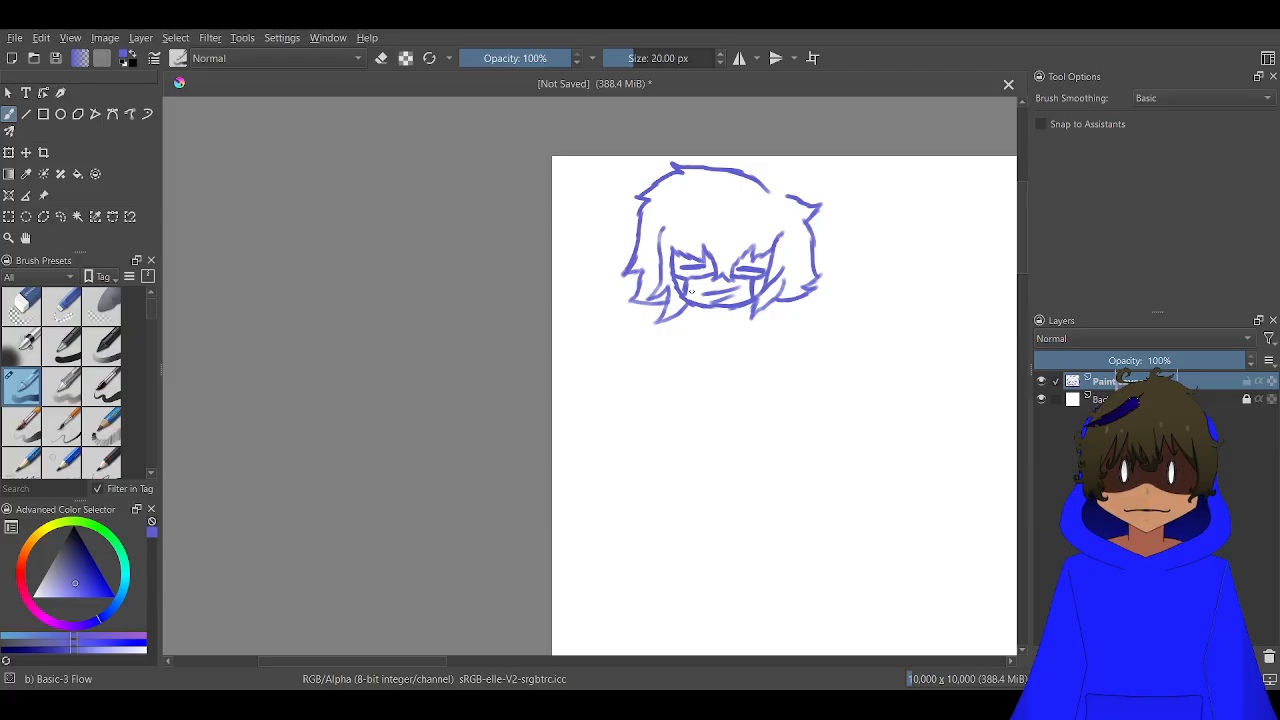
Sketch a pointed tuft and a curled tuft of hair in the gap at the upper right of the head
{"action": "scroll", "coordinate": [719, 258], "scroll_direction": "down", "scroll_amount": 1}
{"action": "scroll", "coordinate": [646, 300], "scroll_direction": "up", "scroll_amount": 6}
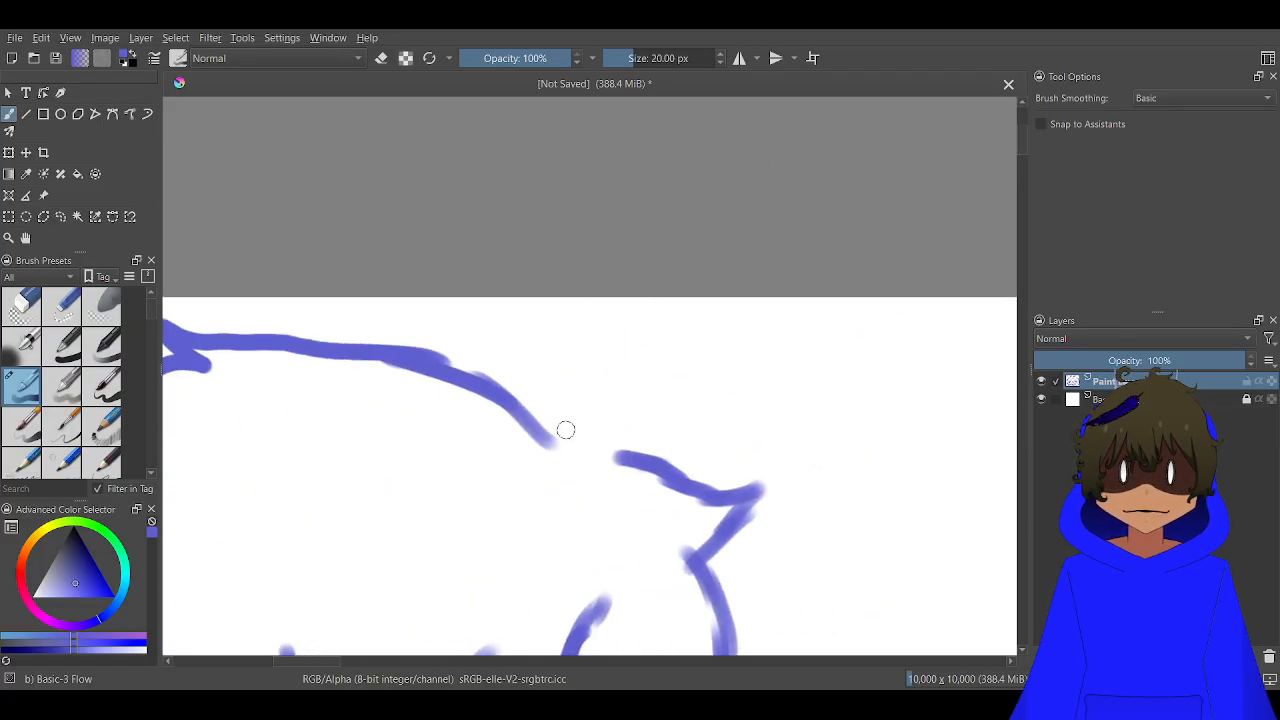
{"action": "mouse_move", "coordinate": [597, 430]}
{"action": "left_mouse_down"}
{"action": "mouse_move", "coordinate": [553, 339]}
{"action": "mouse_move", "coordinate": [507, 316]}
{"action": "mouse_move", "coordinate": [547, 427]}
{"action": "mouse_move", "coordinate": [661, 411]}
{"action": "mouse_move", "coordinate": [662, 358]}
{"action": "mouse_move", "coordinate": [629, 371]}
{"action": "mouse_move", "coordinate": [694, 312]}
{"action": "mouse_move", "coordinate": [669, 342]}
{"action": "mouse_move", "coordinate": [729, 353]}
{"action": "mouse_move", "coordinate": [697, 406]}
{"action": "mouse_move", "coordinate": [703, 397]}
{"action": "mouse_move", "coordinate": [608, 467]}
{"action": "left_mouse_up"}
{"action": "scroll", "coordinate": [608, 467], "scroll_direction": "down", "scroll_amount": 4}
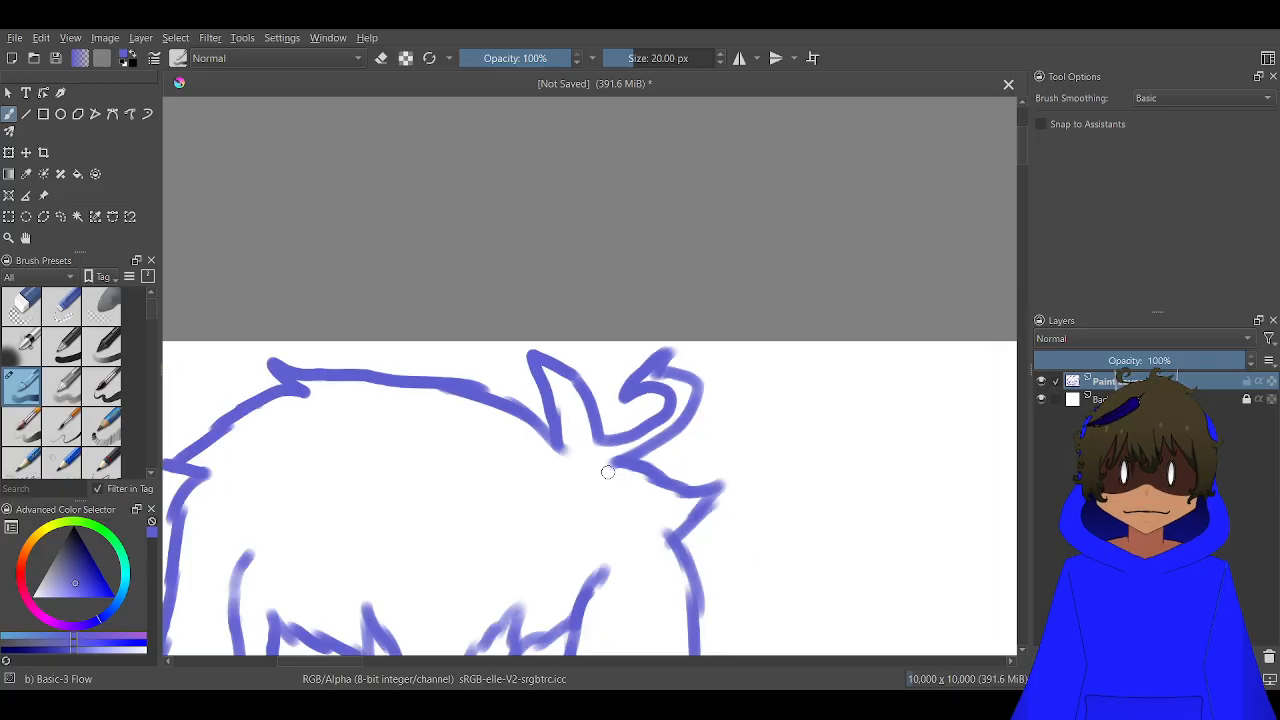
Sketch two converging collar lines below the jaw with a V shape between them under the chin
{"action": "left_click_drag", "start_coordinate": [562, 556], "coordinate": [632, 288]}
{"action": "scroll", "coordinate": [625, 348], "scroll_direction": "up", "scroll_amount": 2}
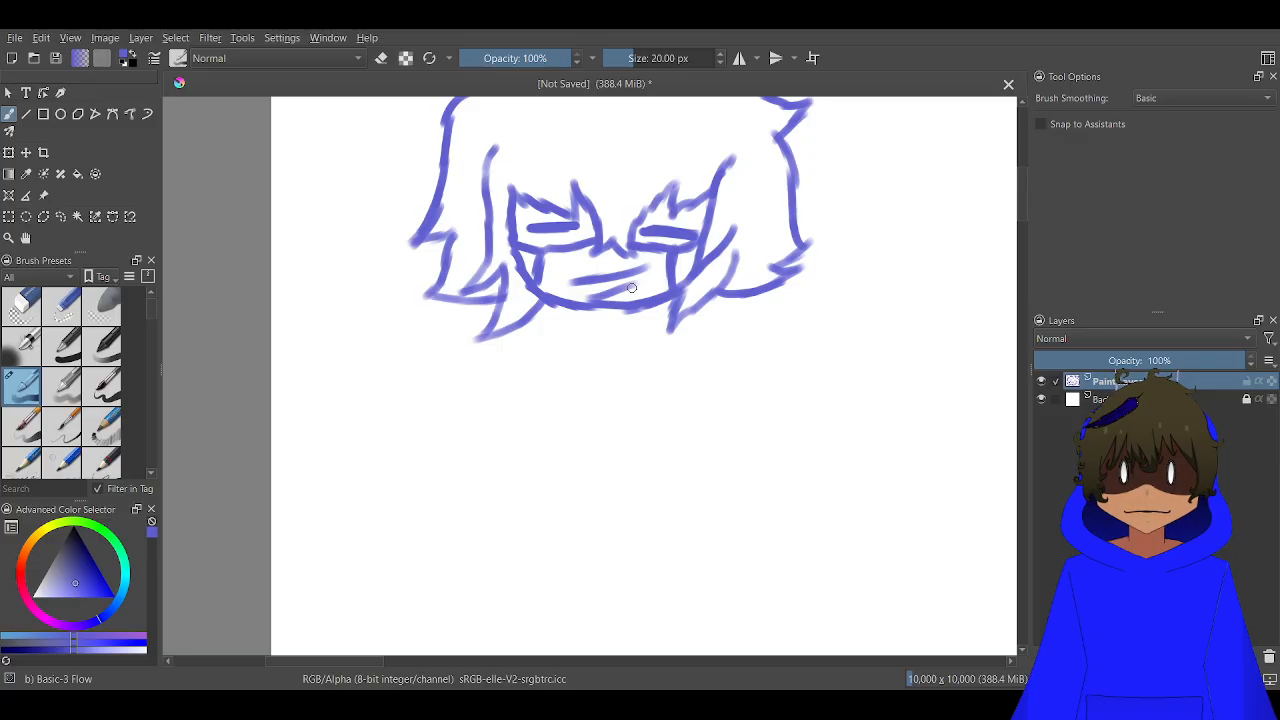
{"action": "scroll", "coordinate": [631, 288], "scroll_direction": "down", "scroll_amount": 3}
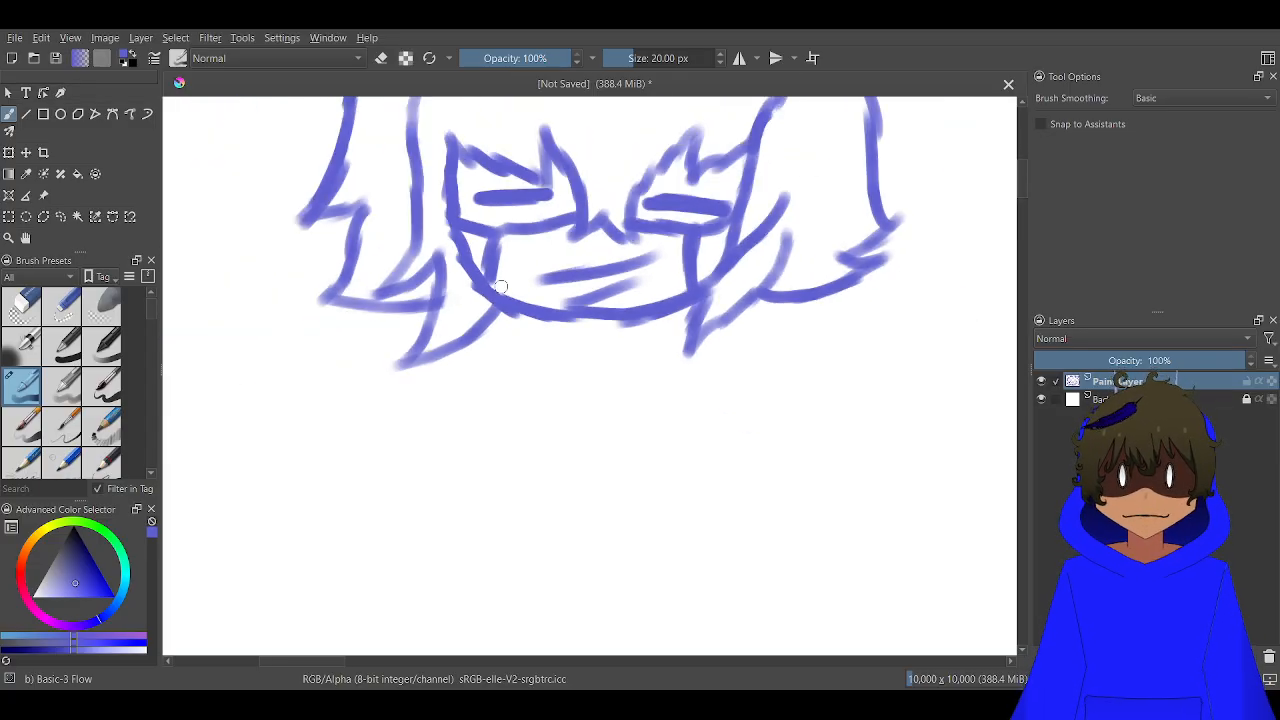
{"action": "scroll", "coordinate": [555, 386], "scroll_direction": "up", "scroll_amount": 1}
{"action": "left_click_drag", "start_coordinate": [540, 372], "coordinate": [465, 280]}
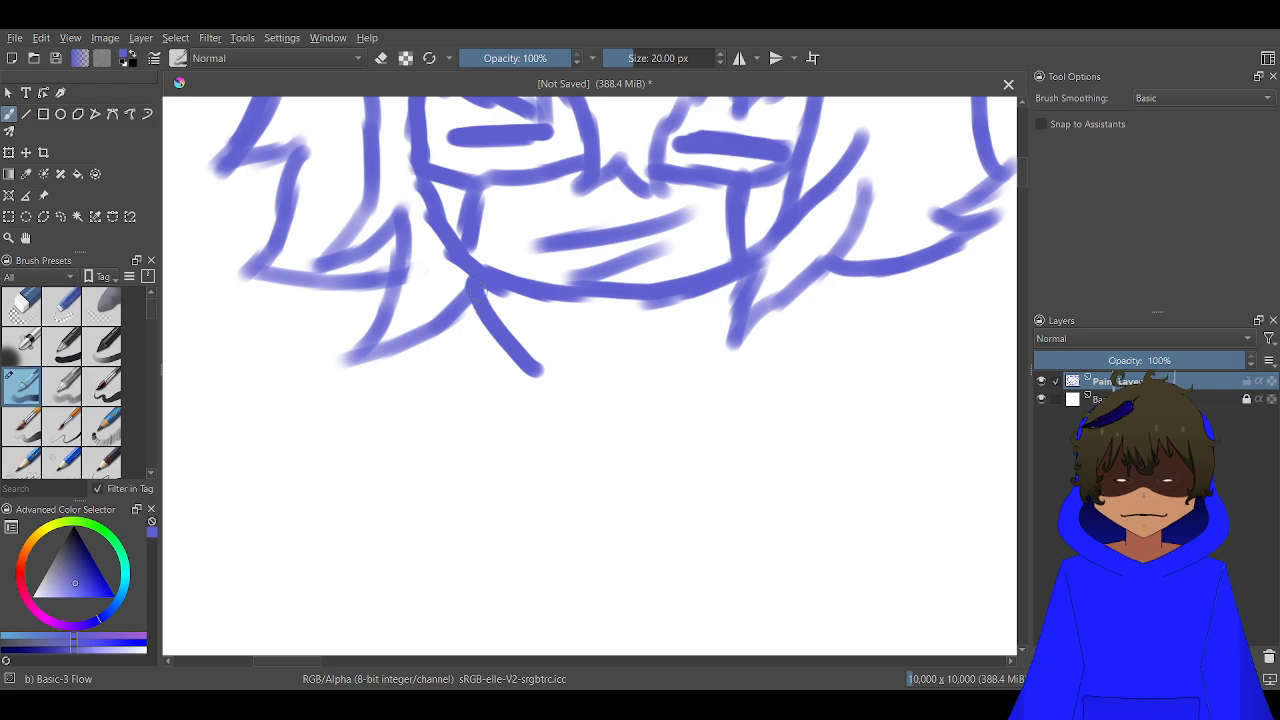
{"action": "mouse_move", "coordinate": [620, 372]}
{"action": "left_mouse_down"}
{"action": "mouse_move", "coordinate": [682, 346]}
{"action": "mouse_move", "coordinate": [663, 358]}
{"action": "mouse_move", "coordinate": [724, 312]}
{"action": "left_mouse_up"}
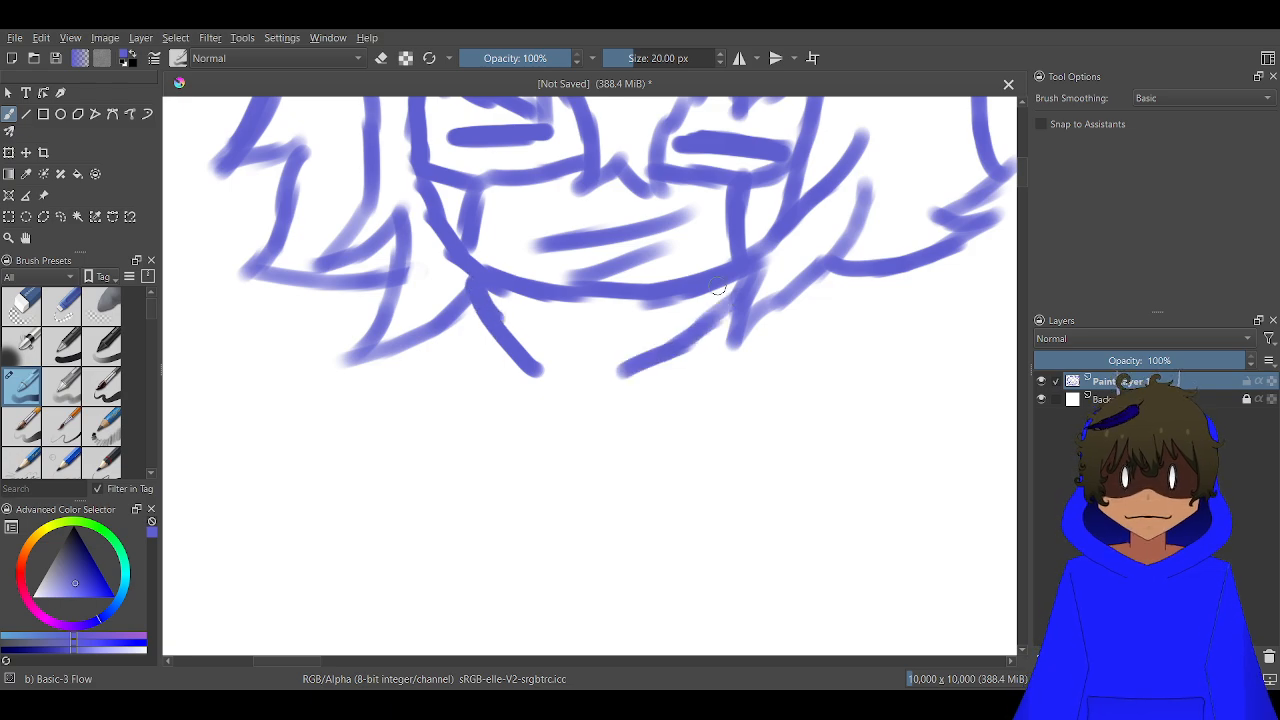
{"action": "mouse_move", "coordinate": [651, 296]}
{"action": "left_mouse_down"}
{"action": "mouse_move", "coordinate": [570, 352]}
{"action": "mouse_move", "coordinate": [528, 298]}
{"action": "left_mouse_up"}
{"action": "scroll", "coordinate": [580, 385], "scroll_direction": "down", "scroll_amount": 1}
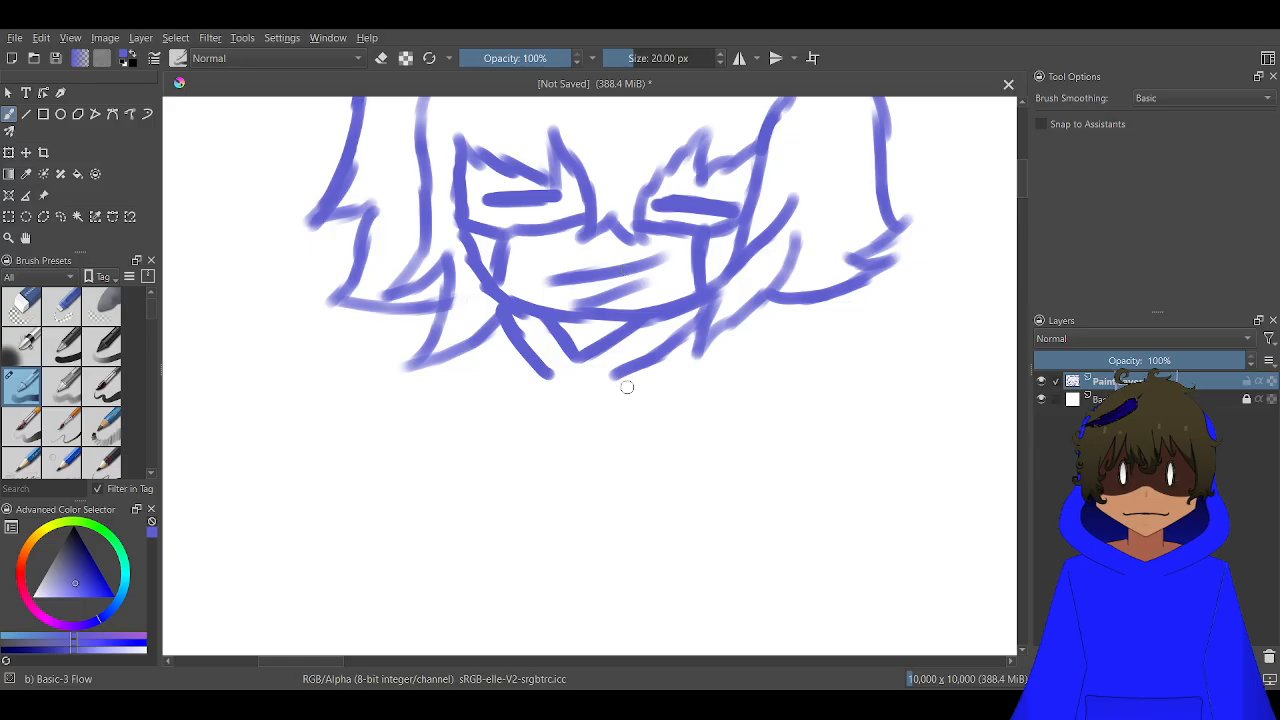
{"action": "left_click_drag", "start_coordinate": [610, 441], "coordinate": [650, 367]}
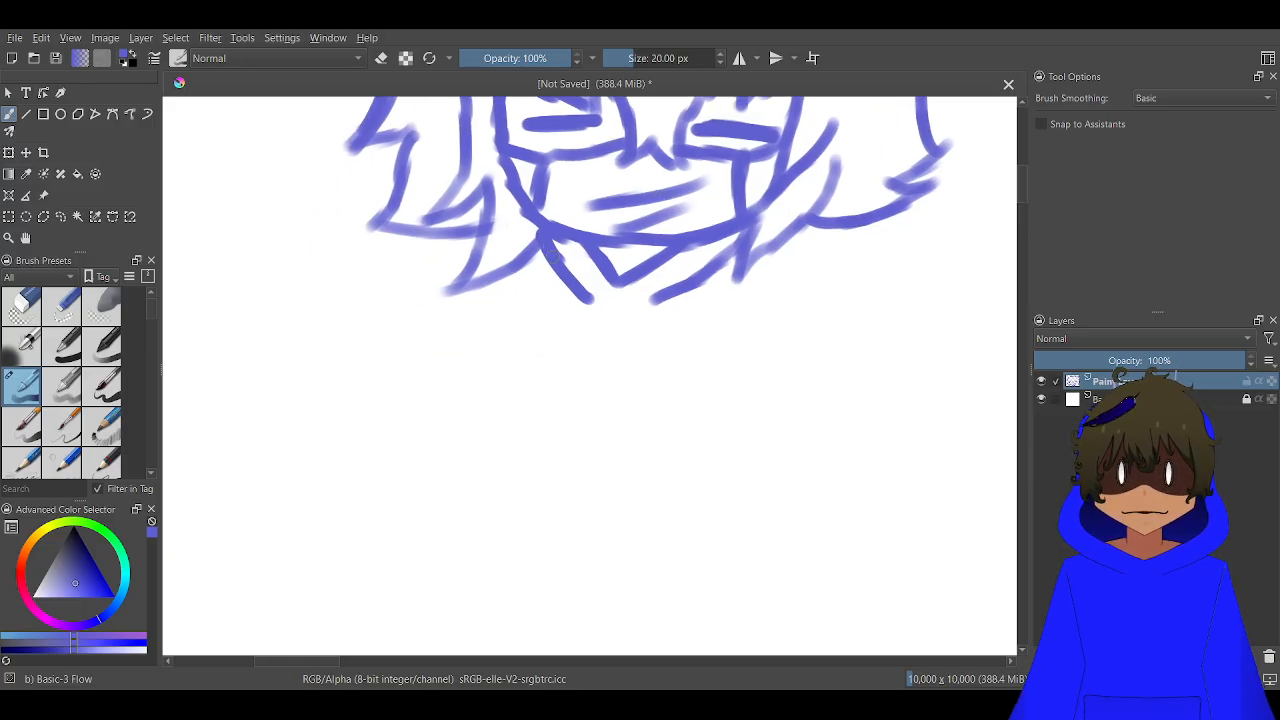
Sketch the torso below the collar as a flared shape with a curved hem, adding a wavy line and short vertical line inside
{"action": "mouse_move", "coordinate": [552, 245]}
{"action": "left_mouse_down"}
{"action": "mouse_move", "coordinate": [543, 322]}
{"action": "mouse_move", "coordinate": [554, 302]}
{"action": "mouse_move", "coordinate": [508, 465]}
{"action": "mouse_move", "coordinate": [485, 493]}
{"action": "mouse_move", "coordinate": [634, 533]}
{"action": "mouse_move", "coordinate": [692, 509]}
{"action": "left_mouse_up"}
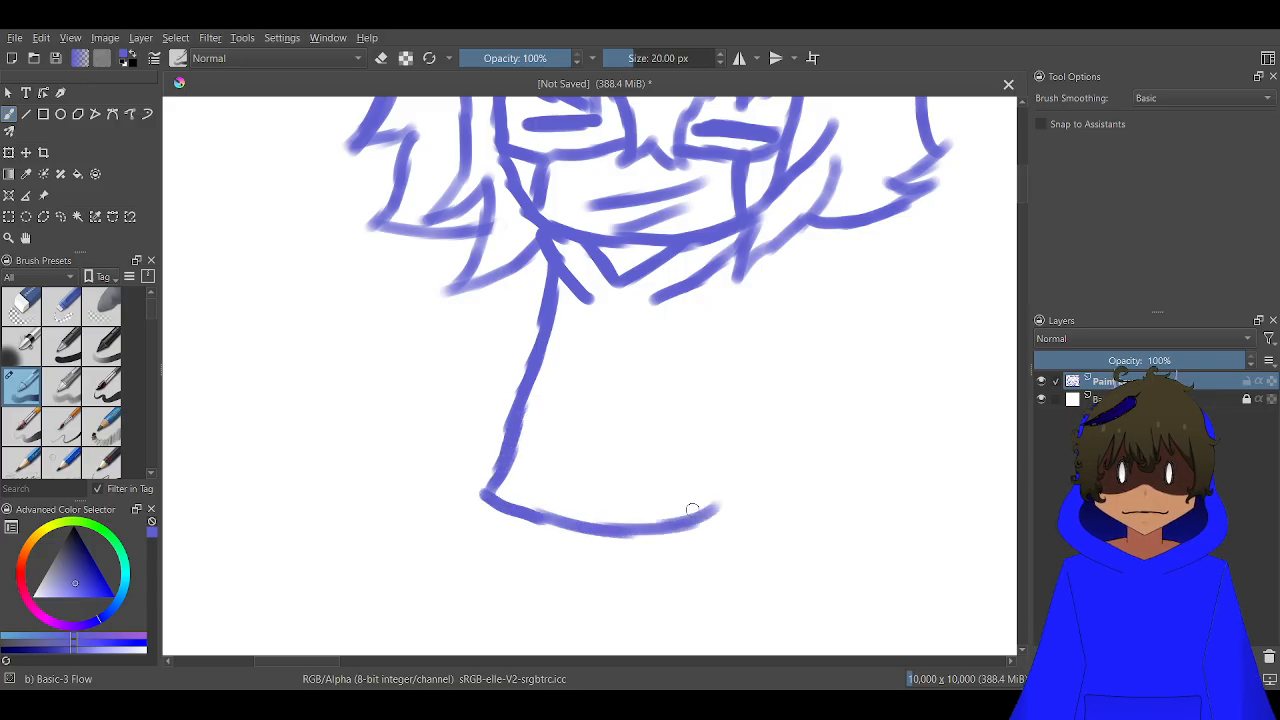
{"action": "mouse_move", "coordinate": [722, 267]}
{"action": "left_mouse_down"}
{"action": "mouse_move", "coordinate": [733, 420]}
{"action": "mouse_move", "coordinate": [726, 388]}
{"action": "mouse_move", "coordinate": [712, 510]}
{"action": "mouse_move", "coordinate": [689, 455]}
{"action": "mouse_move", "coordinate": [694, 408]}
{"action": "mouse_move", "coordinate": [558, 417]}
{"action": "left_mouse_up"}
{"action": "mouse_move", "coordinate": [632, 398]}
{"action": "left_mouse_down"}
{"action": "mouse_move", "coordinate": [537, 386]}
{"action": "mouse_move", "coordinate": [511, 401]}
{"action": "left_mouse_up"}
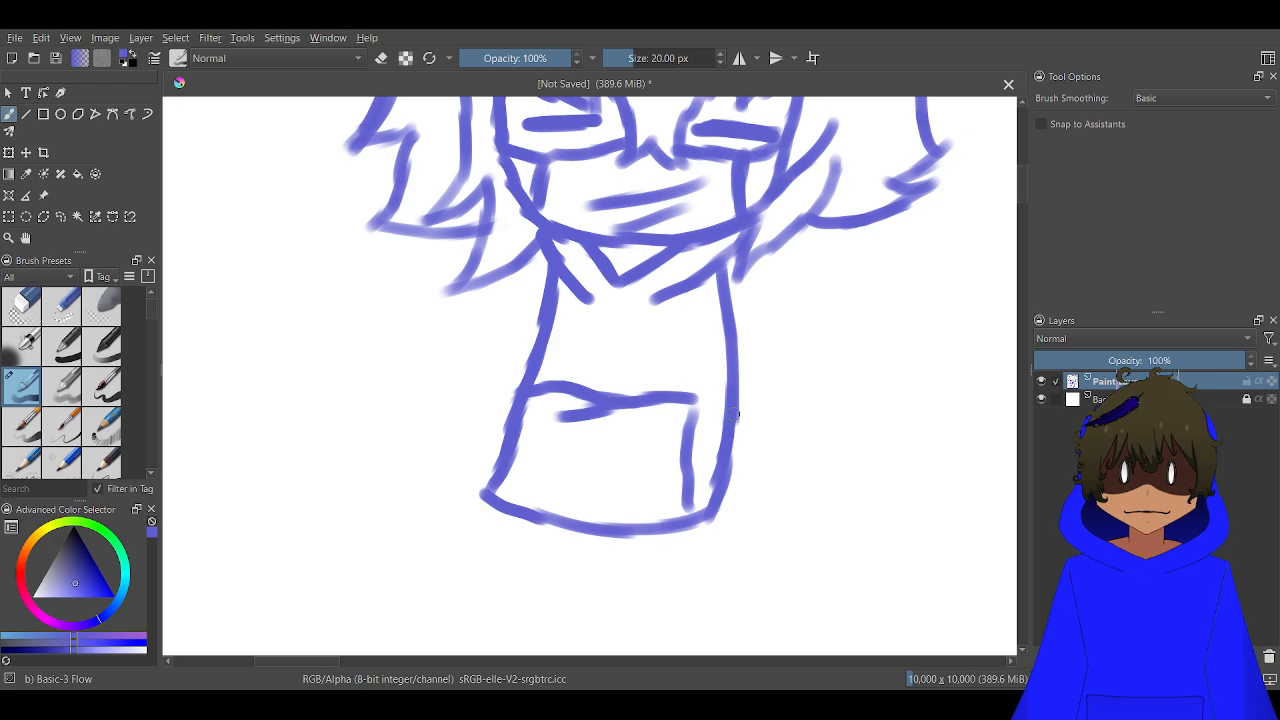
Sketch a long sleeve with a scalloped lower edge on the torso's right side and undo the extra band along its outer edge
{"action": "mouse_move", "coordinate": [738, 415]}
{"action": "left_mouse_down"}
{"action": "mouse_move", "coordinate": [740, 452]}
{"action": "mouse_move", "coordinate": [760, 455]}
{"action": "mouse_move", "coordinate": [778, 430]}
{"action": "mouse_move", "coordinate": [738, 423]}
{"action": "mouse_move", "coordinate": [800, 462]}
{"action": "mouse_move", "coordinate": [825, 435]}
{"action": "mouse_move", "coordinate": [848, 462]}
{"action": "mouse_move", "coordinate": [874, 420]}
{"action": "mouse_move", "coordinate": [840, 255]}
{"action": "mouse_move", "coordinate": [808, 226]}
{"action": "mouse_move", "coordinate": [791, 240]}
{"action": "mouse_move", "coordinate": [862, 252]}
{"action": "mouse_move", "coordinate": [910, 418]}
{"action": "mouse_move", "coordinate": [888, 438]}
{"action": "mouse_move", "coordinate": [873, 432]}
{"action": "left_mouse_up"}
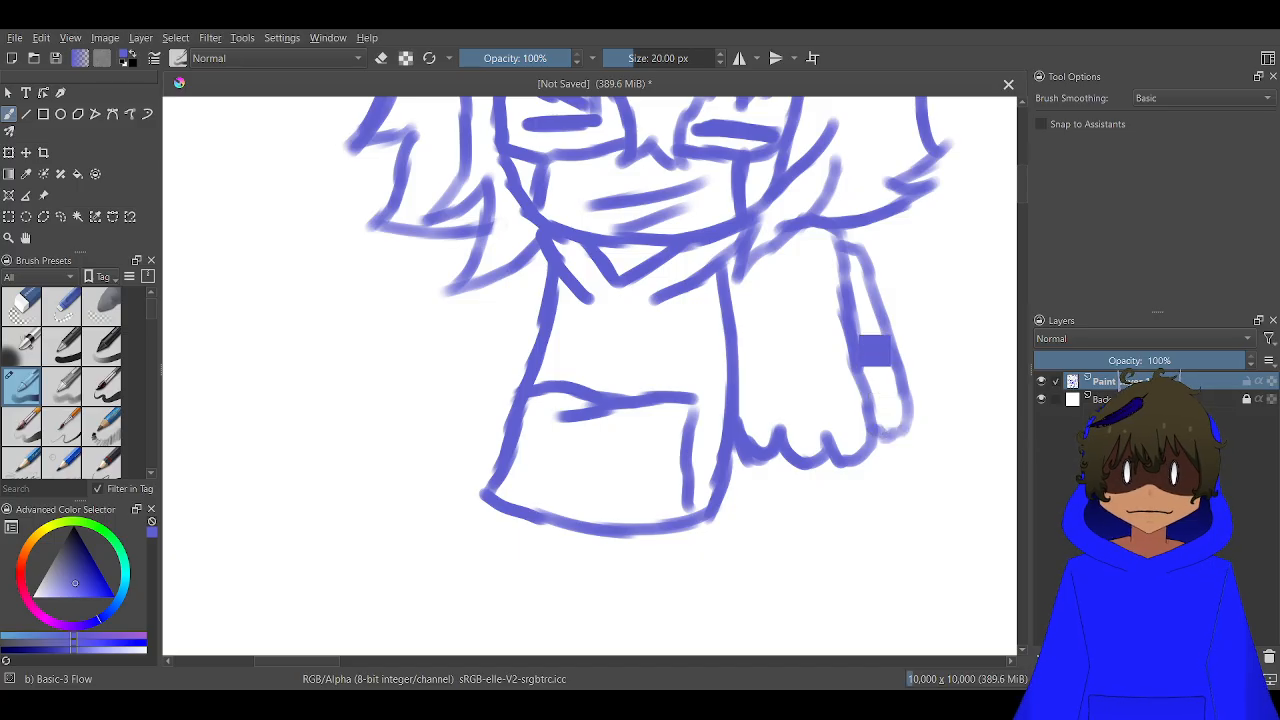
{"action": "key", "text": "ctrl+z"}
{"action": "key", "text": "ctrl+z"}
{"action": "key", "text": "ctrl+z"}
{"action": "key", "text": "ctrl+z"}
{"action": "key", "text": "ctrl+z"}
{"action": "key", "text": "ctrl+z"}
{"action": "key", "text": "ctrl+z"}
{"action": "key", "text": "ctrl+z"}
{"action": "key", "text": "ctrl+z"}
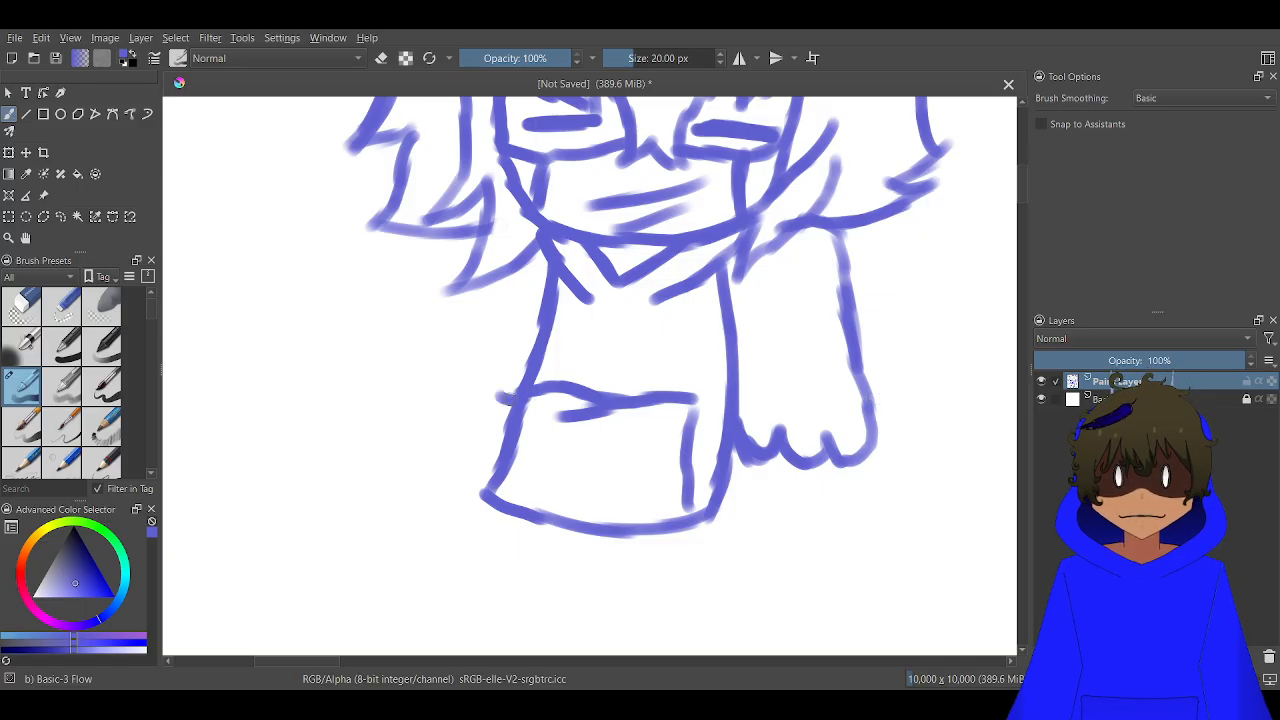
Sketch a shorter, outward-flaring sleeve with a scalloped lower edge on the torso's left side
{"action": "mouse_move", "coordinate": [497, 397]}
{"action": "left_mouse_down"}
{"action": "mouse_move", "coordinate": [492, 380]}
{"action": "mouse_move", "coordinate": [442, 398]}
{"action": "mouse_move", "coordinate": [465, 400]}
{"action": "mouse_move", "coordinate": [397, 372]}
{"action": "mouse_move", "coordinate": [488, 282]}
{"action": "left_mouse_up"}
{"action": "scroll", "coordinate": [460, 422], "scroll_direction": "down", "scroll_amount": 2}
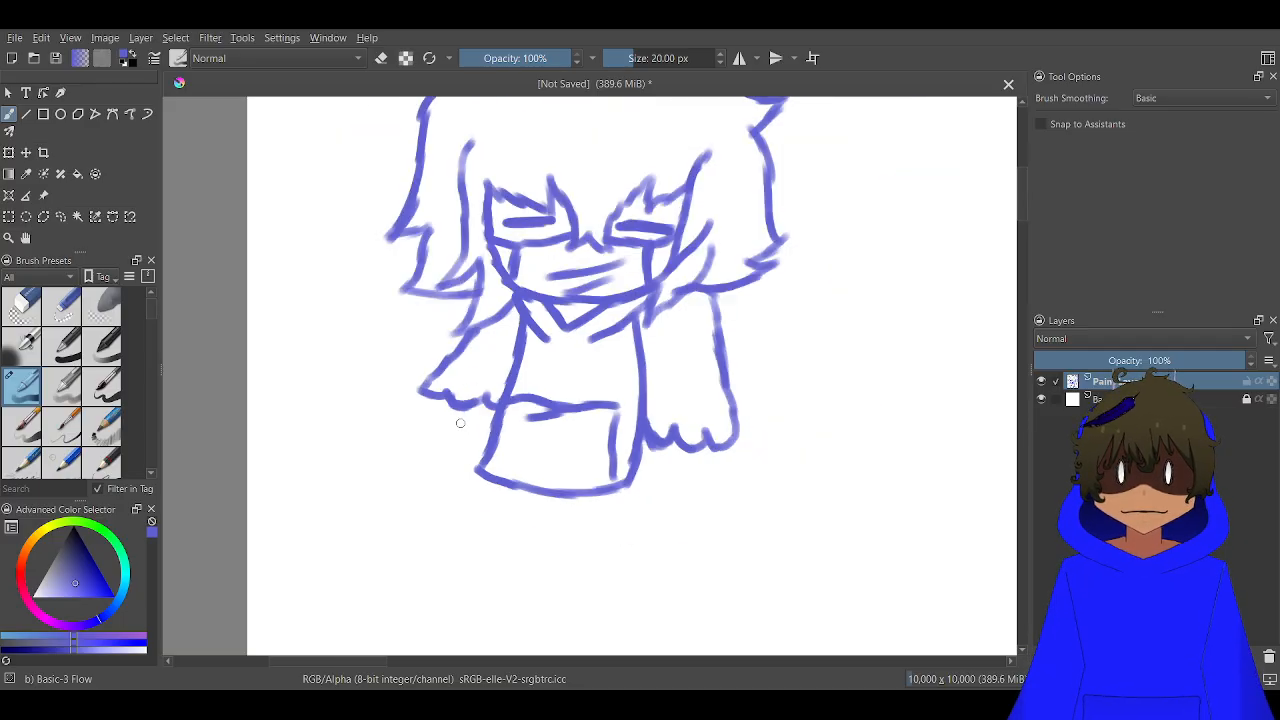
{"action": "scroll", "coordinate": [460, 422], "scroll_direction": "down", "scroll_amount": 3}
{"action": "scroll", "coordinate": [482, 433], "scroll_direction": "up", "scroll_amount": 6}
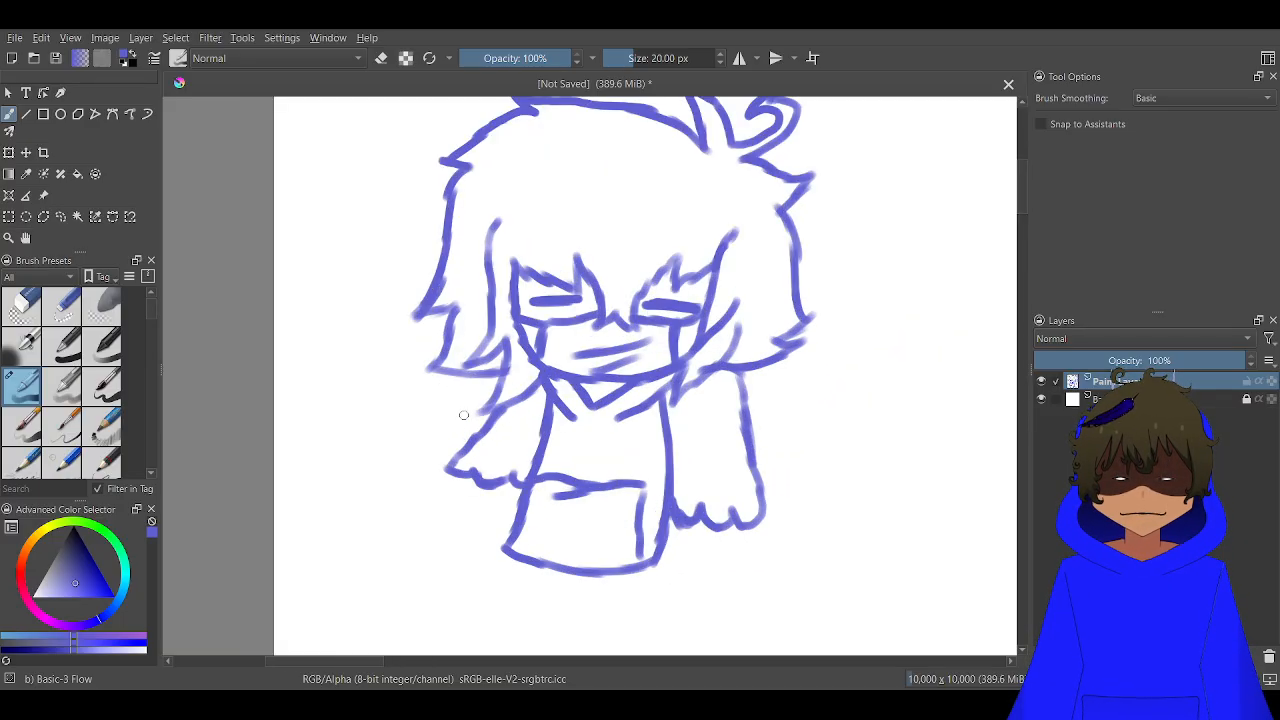
{"action": "left_click_drag", "start_coordinate": [504, 404], "coordinate": [541, 346]}
{"action": "scroll", "coordinate": [555, 373], "scroll_direction": "down", "scroll_amount": 4}
{"action": "scroll", "coordinate": [601, 351], "scroll_direction": "down", "scroll_amount": 3}
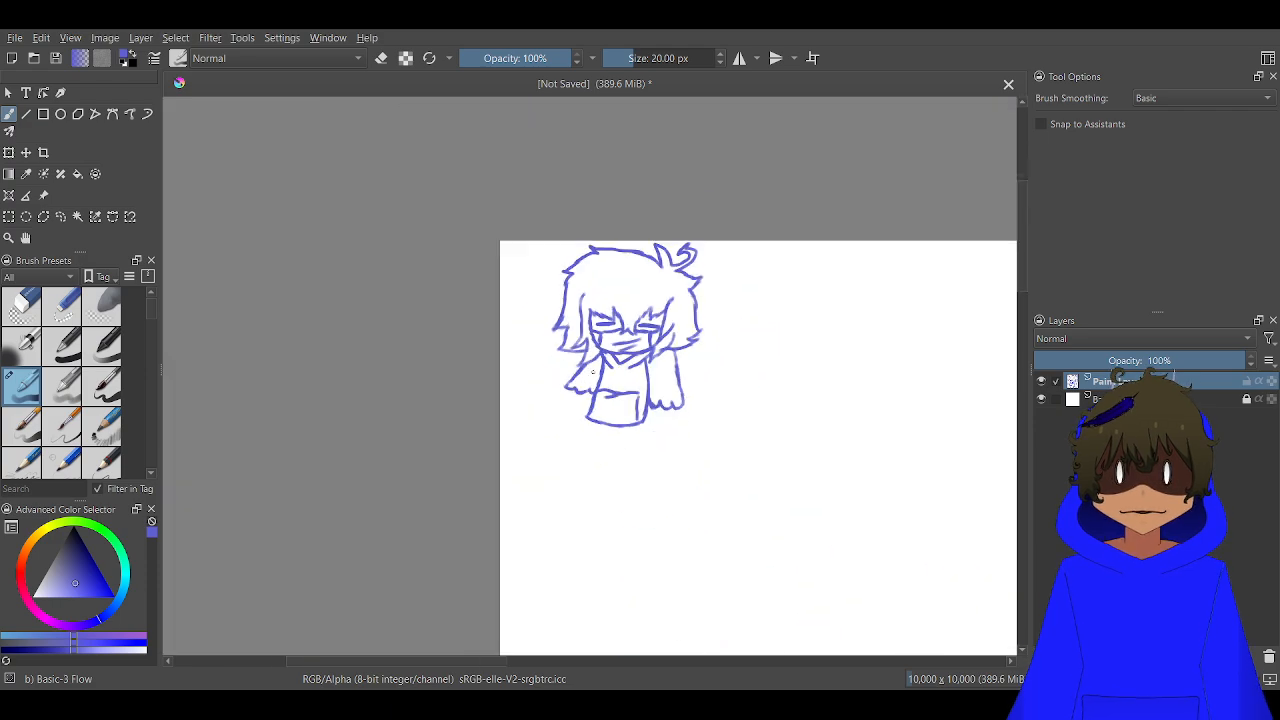
Fill the left sleeve with rows of small curved scallop strokes
{"action": "scroll", "coordinate": [566, 277], "scroll_direction": "up", "scroll_amount": 6}
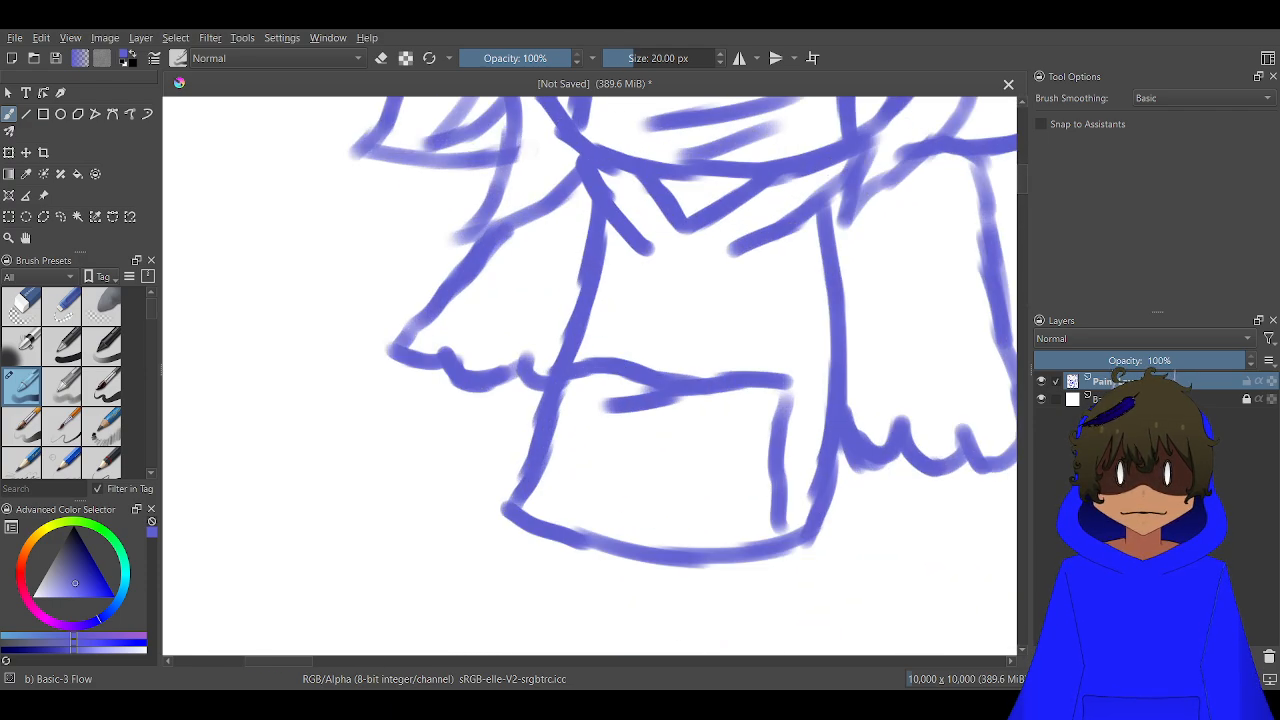
{"action": "left_click_drag", "start_coordinate": [597, 240], "coordinate": [519, 229]}
{"action": "left_click_drag", "start_coordinate": [578, 290], "coordinate": [500, 275]}
{"action": "mouse_move", "coordinate": [566, 315]}
{"action": "left_mouse_down"}
{"action": "mouse_move", "coordinate": [498, 318]}
{"action": "mouse_move", "coordinate": [432, 290]}
{"action": "left_mouse_up"}
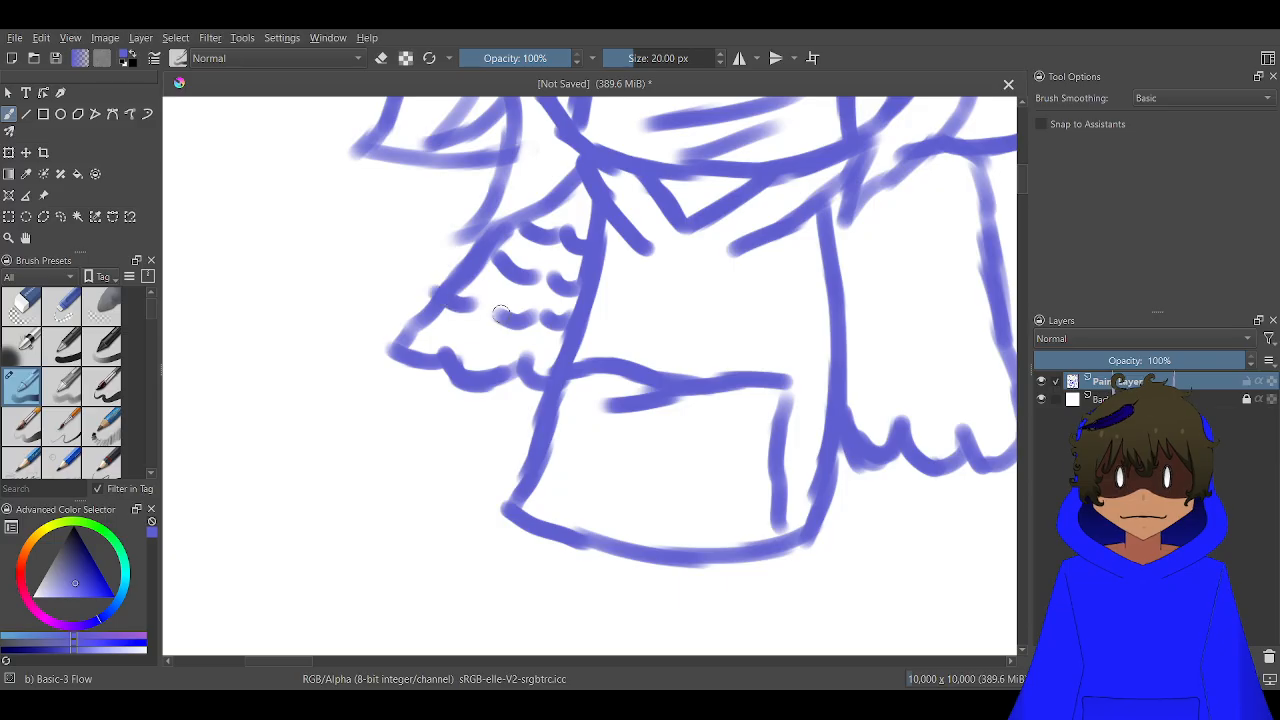
{"action": "left_click_drag", "start_coordinate": [553, 356], "coordinate": [402, 322]}
Draw five rows of scallop strokes across the right sleeve, from the shoulder down to its lower edge
{"action": "left_click_drag", "start_coordinate": [608, 316], "coordinate": [319, 337]}
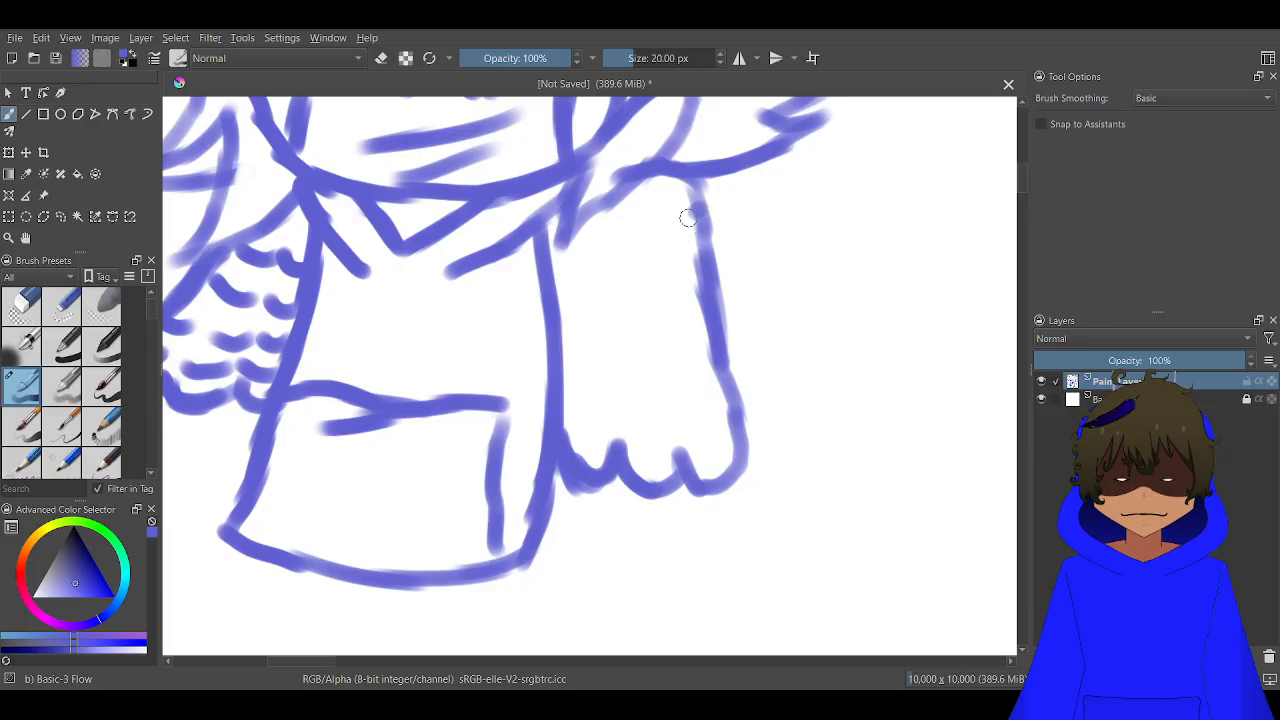
{"action": "mouse_move", "coordinate": [696, 212]}
{"action": "left_mouse_down"}
{"action": "mouse_move", "coordinate": [637, 220]}
{"action": "mouse_move", "coordinate": [547, 238]}
{"action": "left_mouse_up"}
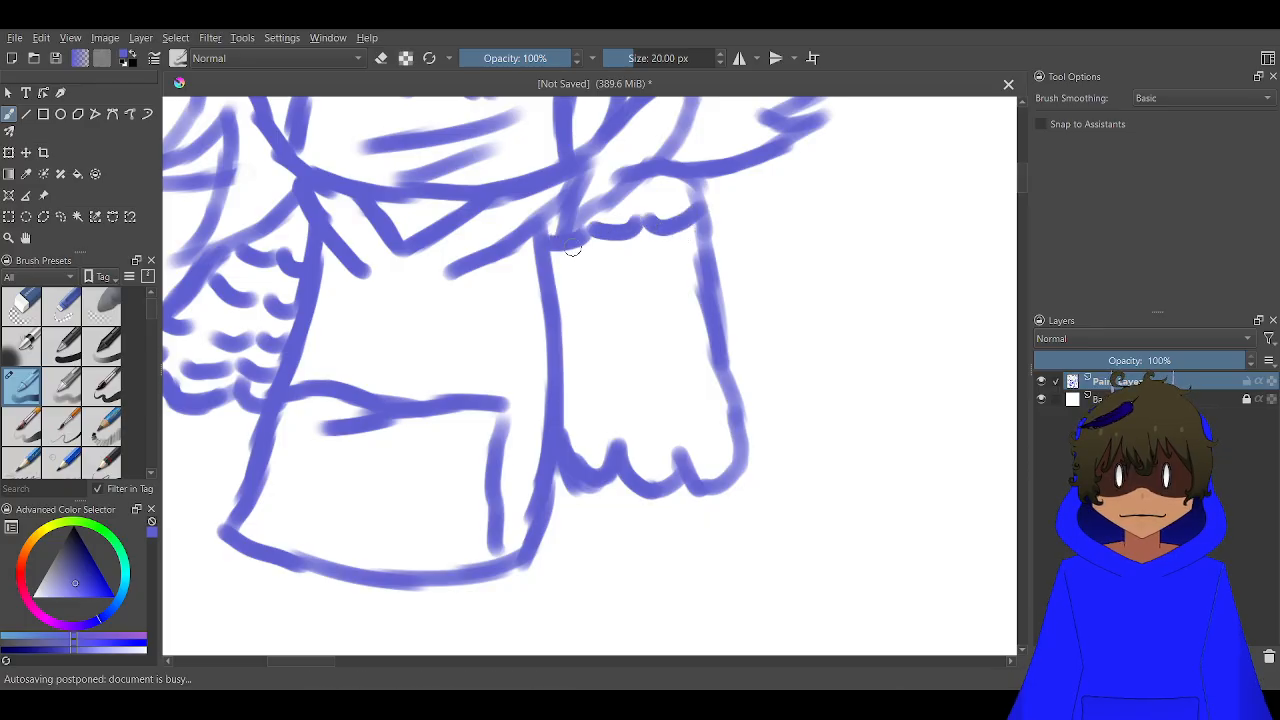
{"action": "mouse_move", "coordinate": [694, 258]}
{"action": "left_mouse_down"}
{"action": "mouse_move", "coordinate": [645, 261]}
{"action": "mouse_move", "coordinate": [637, 280]}
{"action": "mouse_move", "coordinate": [600, 286]}
{"action": "mouse_move", "coordinate": [589, 268]}
{"action": "mouse_move", "coordinate": [590, 285]}
{"action": "mouse_move", "coordinate": [556, 299]}
{"action": "left_mouse_up"}
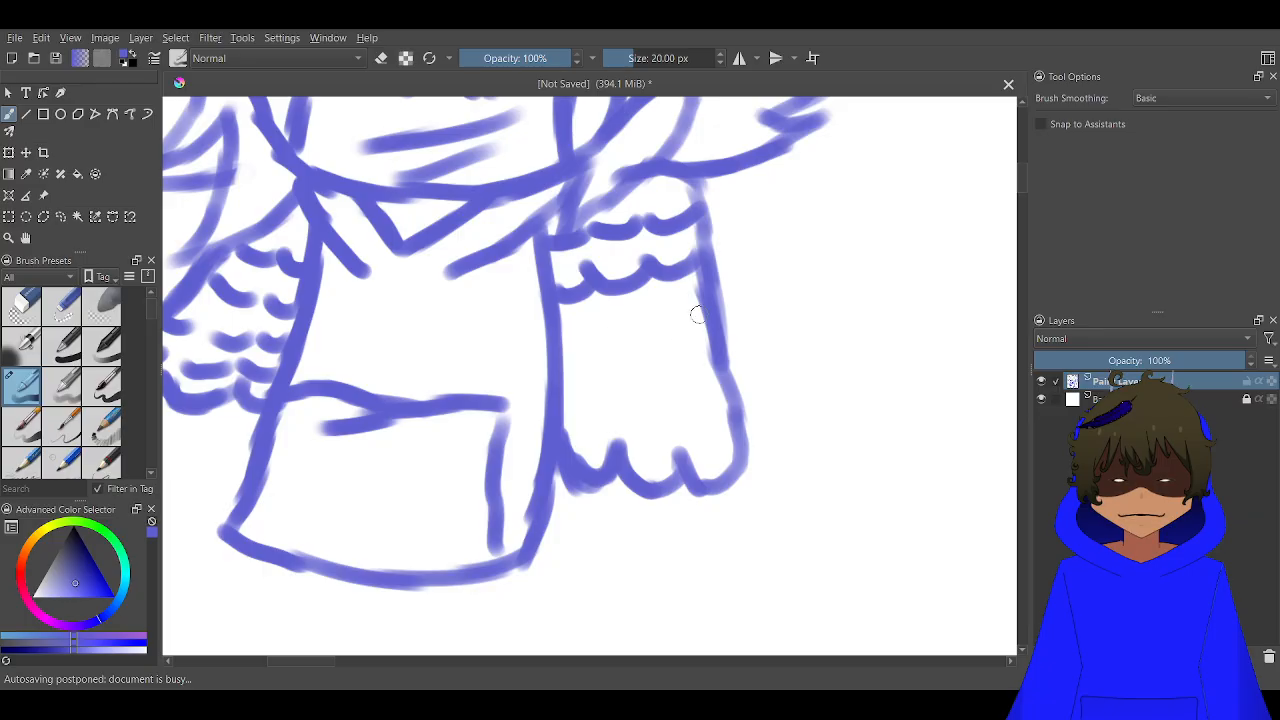
{"action": "left_click_drag", "start_coordinate": [700, 310], "coordinate": [562, 346]}
{"action": "mouse_move", "coordinate": [710, 362]}
{"action": "left_mouse_down"}
{"action": "mouse_move", "coordinate": [672, 390]}
{"action": "mouse_move", "coordinate": [570, 404]}
{"action": "left_mouse_up"}
{"action": "mouse_move", "coordinate": [716, 416]}
{"action": "left_mouse_down"}
{"action": "mouse_move", "coordinate": [653, 438]}
{"action": "mouse_move", "coordinate": [661, 430]}
{"action": "mouse_move", "coordinate": [609, 453]}
{"action": "mouse_move", "coordinate": [586, 446]}
{"action": "mouse_move", "coordinate": [611, 433]}
{"action": "mouse_move", "coordinate": [558, 440]}
{"action": "left_mouse_up"}
{"action": "scroll", "coordinate": [558, 440], "scroll_direction": "down", "scroll_amount": 5}
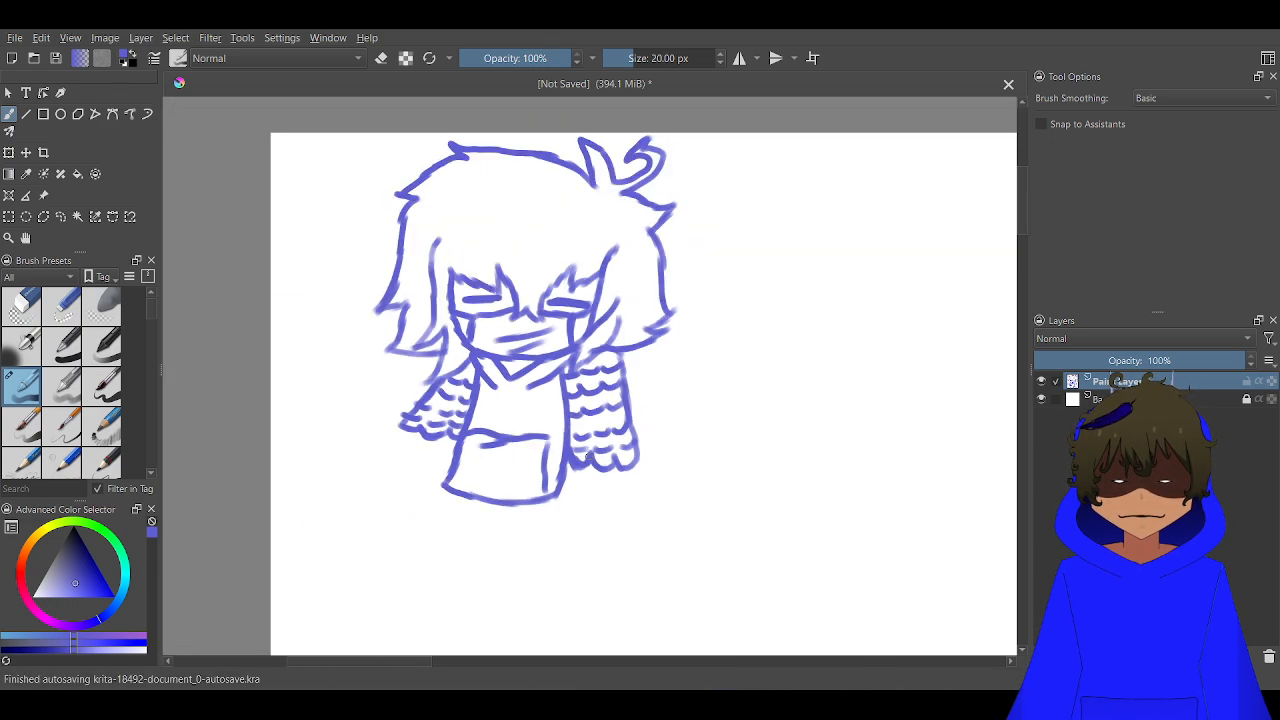
Draw a long strand line up from between the eyes and several shorter strands fanning out across the bangs
{"action": "scroll", "coordinate": [558, 440], "scroll_direction": "up", "scroll_amount": 1}
{"action": "scroll", "coordinate": [589, 456], "scroll_direction": "up", "scroll_amount": 3}
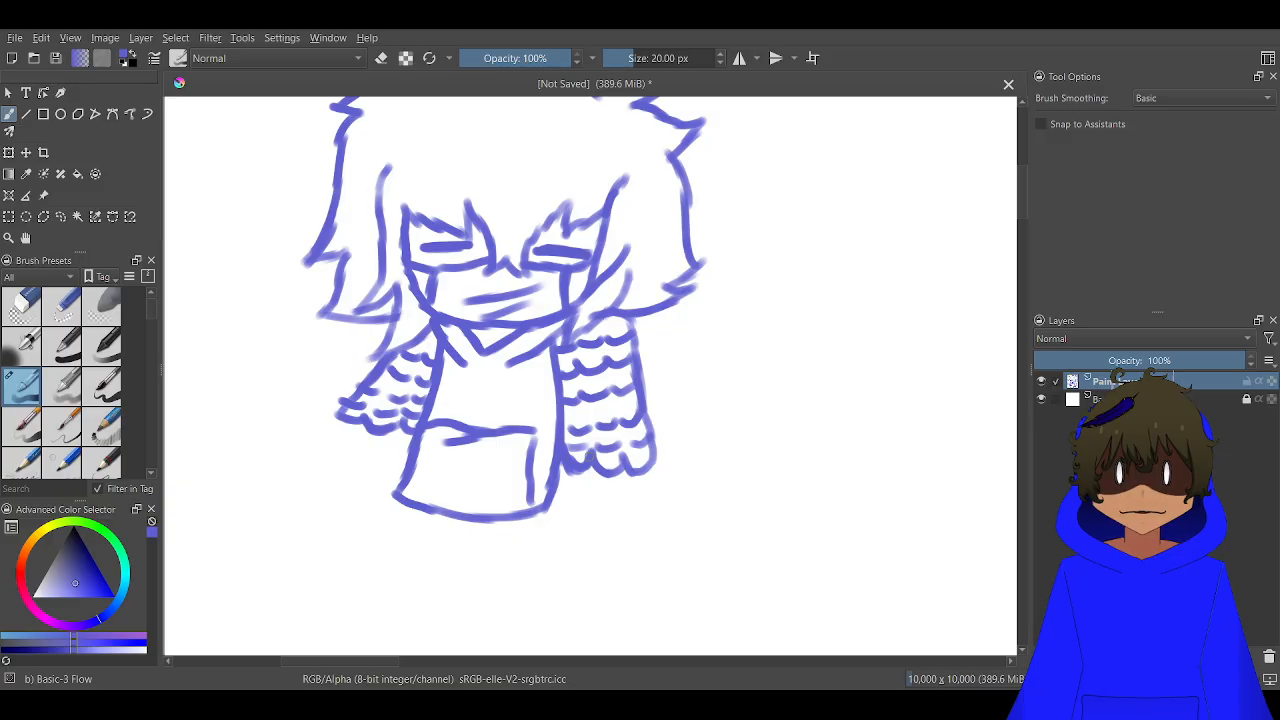
{"action": "scroll", "coordinate": [580, 490], "scroll_direction": "down", "scroll_amount": 2}
{"action": "scroll", "coordinate": [606, 574], "scroll_direction": "up", "scroll_amount": 3}
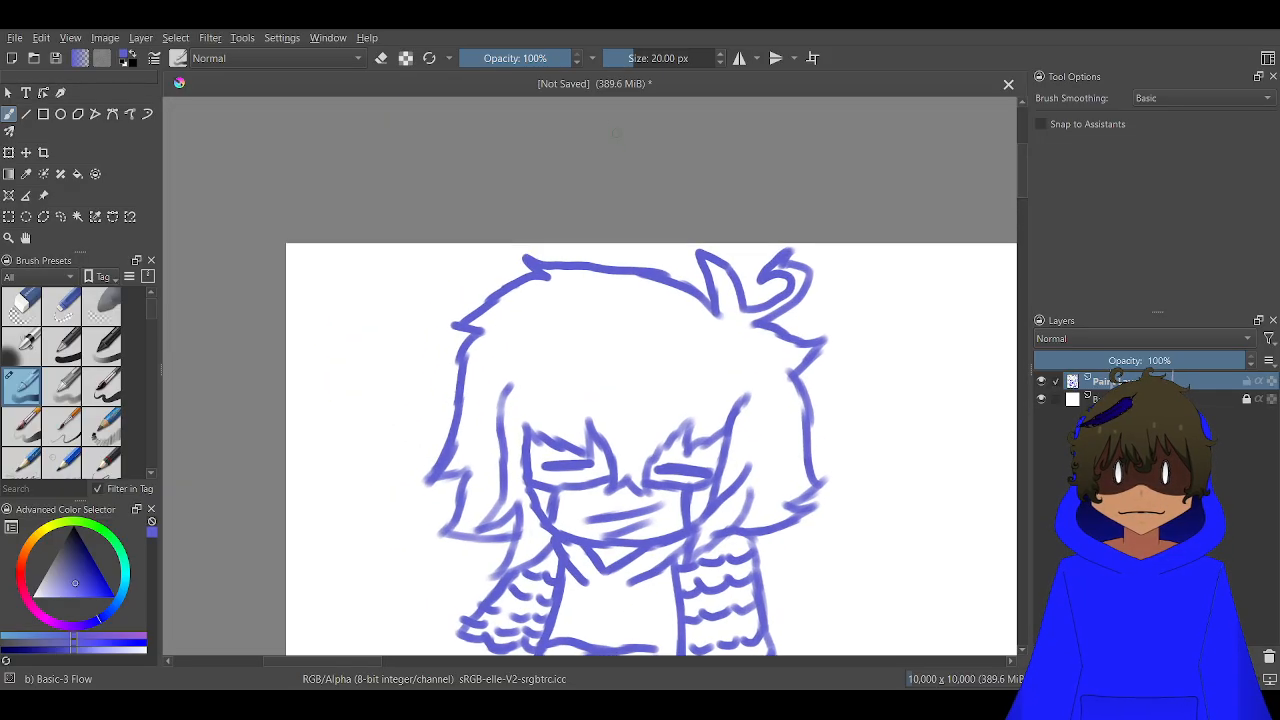
{"action": "scroll", "coordinate": [610, 451], "scroll_direction": "up", "scroll_amount": 4}
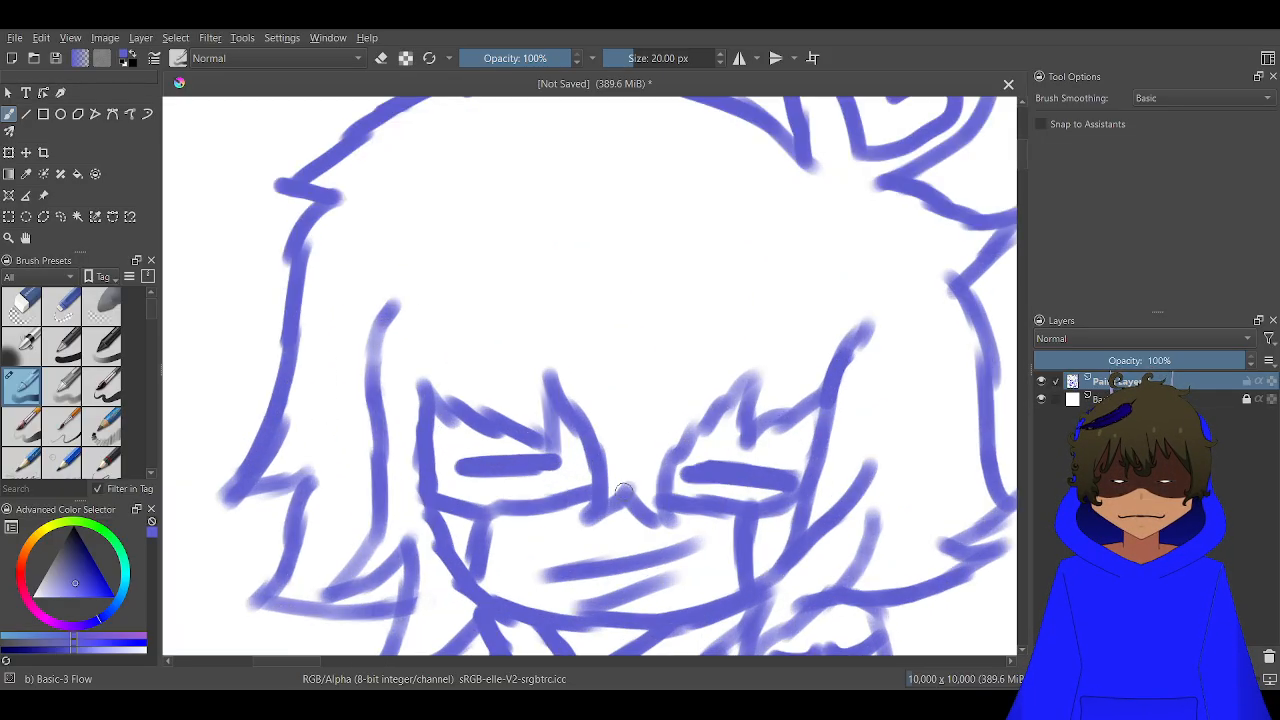
{"action": "mouse_move", "coordinate": [625, 488]}
{"action": "left_mouse_down"}
{"action": "mouse_move", "coordinate": [617, 366]}
{"action": "mouse_move", "coordinate": [580, 200]}
{"action": "left_mouse_up"}
{"action": "left_click_drag", "start_coordinate": [724, 208], "coordinate": [634, 394]}
{"action": "left_click_drag", "start_coordinate": [687, 195], "coordinate": [653, 323]}
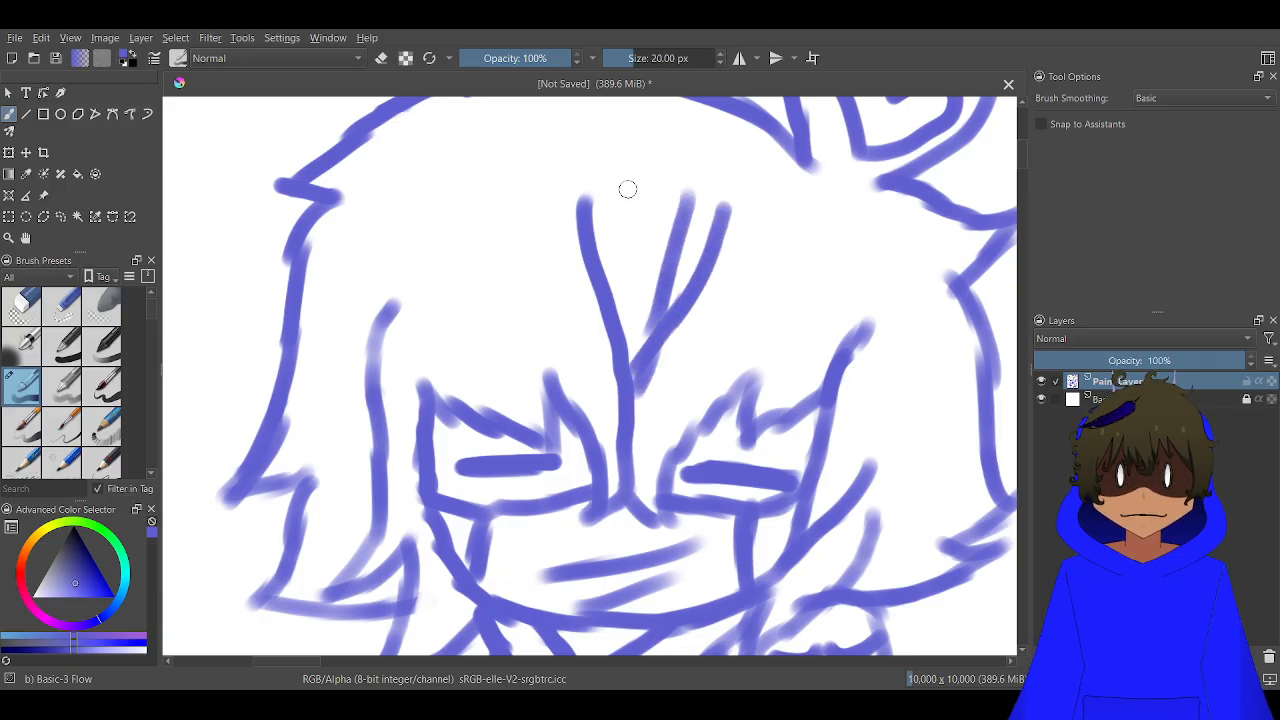
{"action": "left_click_drag", "start_coordinate": [627, 193], "coordinate": [617, 307]}
{"action": "left_click_drag", "start_coordinate": [626, 259], "coordinate": [623, 319]}
{"action": "scroll", "coordinate": [628, 326], "scroll_direction": "down", "scroll_amount": 4}
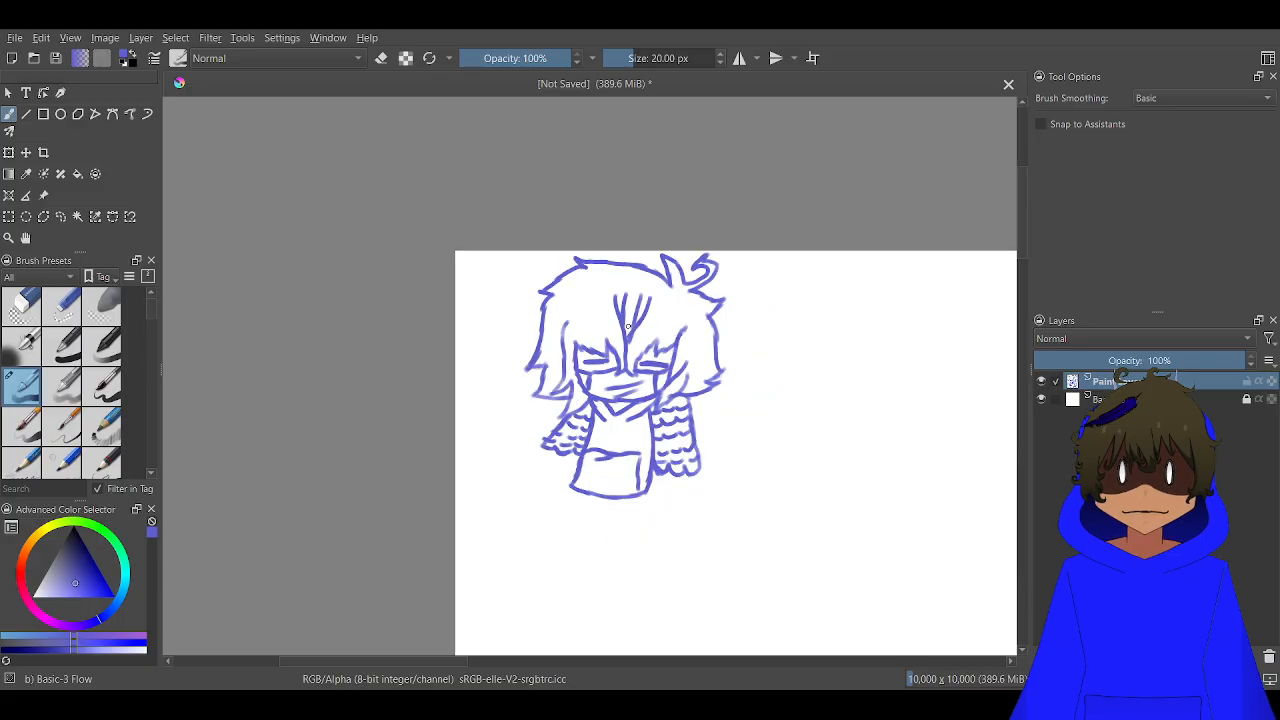
{"action": "scroll", "coordinate": [628, 326], "scroll_direction": "down", "scroll_amount": 3}
{"action": "left_click_drag", "start_coordinate": [677, 370], "coordinate": [592, 330]}
{"action": "scroll", "coordinate": [592, 338], "scroll_direction": "up", "scroll_amount": 3}
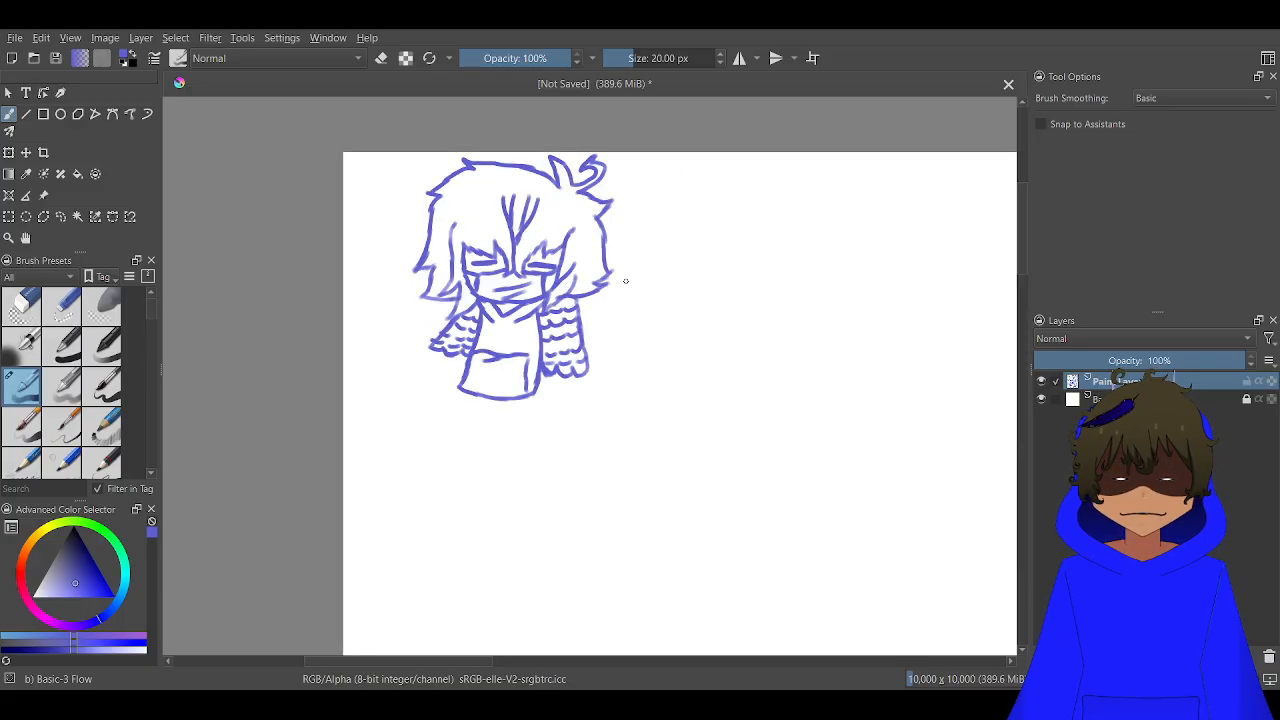
{"action": "left_click_drag", "start_coordinate": [625, 281], "coordinate": [487, 295]}
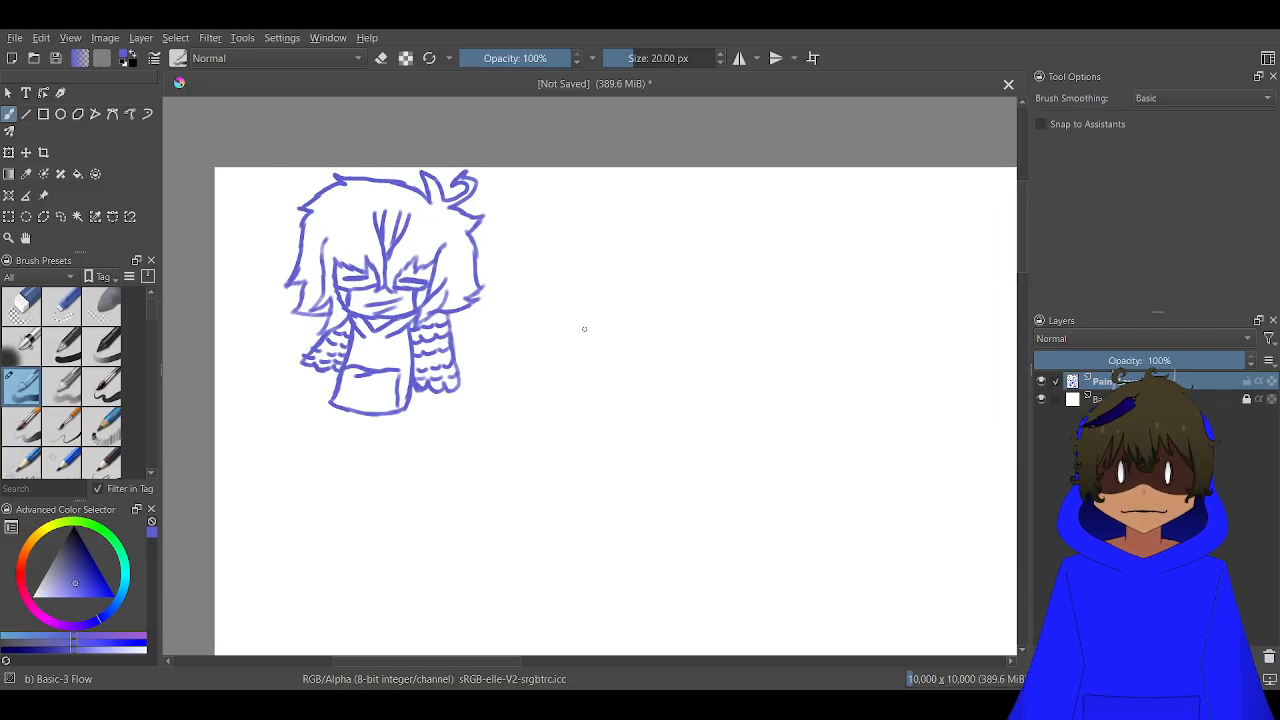
{"action": "scroll", "coordinate": [584, 328], "scroll_direction": "up", "scroll_amount": 3}
{"action": "scroll", "coordinate": [584, 328], "scroll_direction": "down", "scroll_amount": 3}
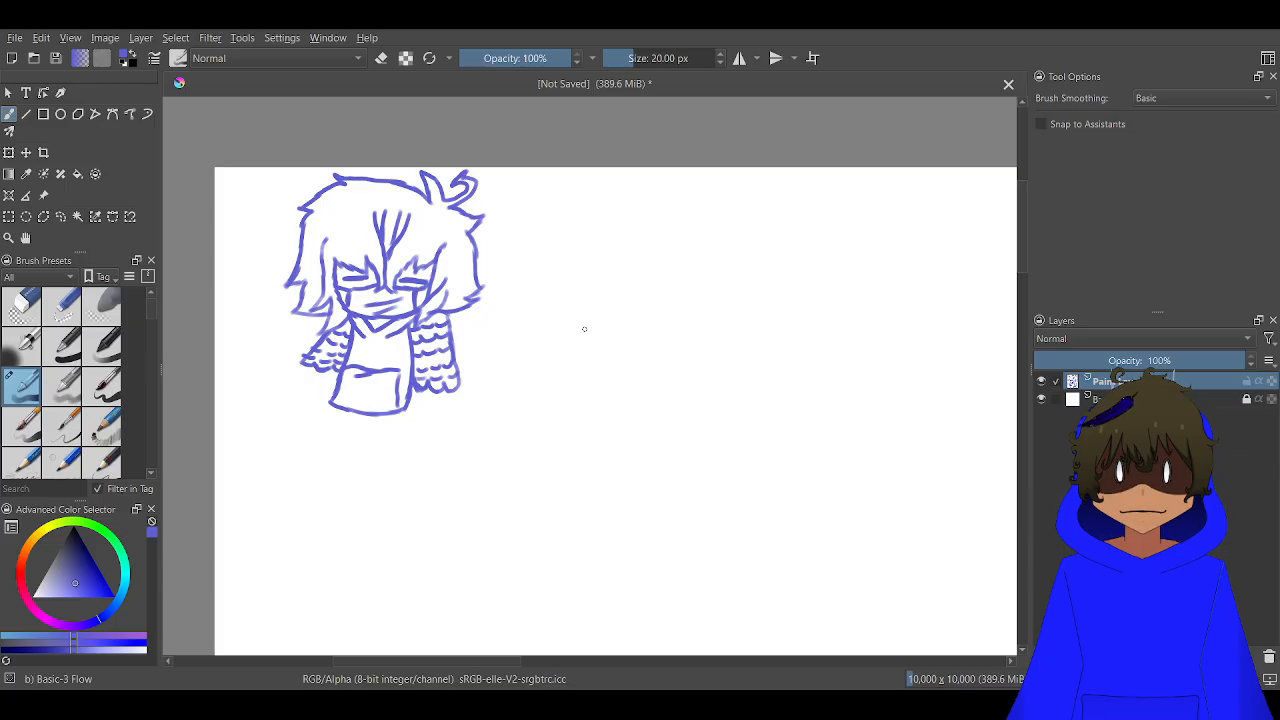
{"action": "mouse_move", "coordinate": [584, 328]}
{"action": "left_mouse_down"}
{"action": "mouse_move", "coordinate": [452, 261]}
{"action": "mouse_move", "coordinate": [513, 289]}
{"action": "left_mouse_up"}
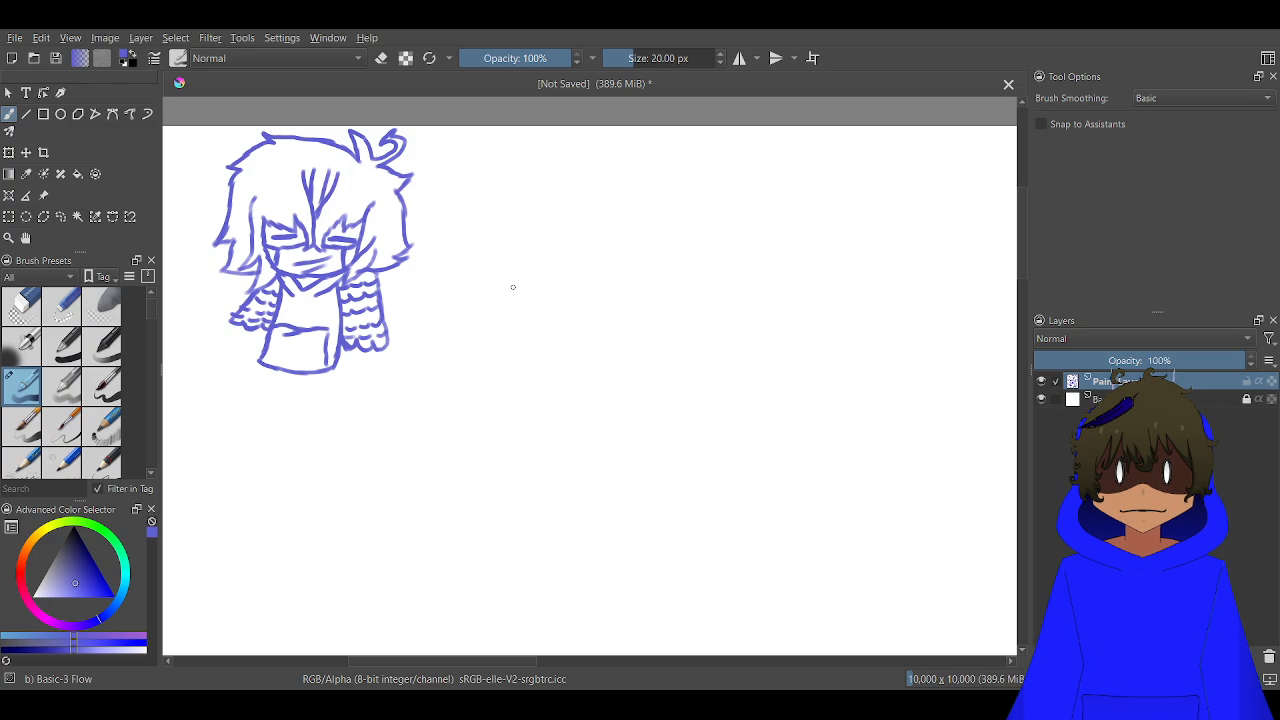
{"action": "scroll", "coordinate": [461, 287], "scroll_direction": "up", "scroll_amount": 2}
{"action": "left_click_drag", "start_coordinate": [631, 375], "coordinate": [586, 366]}
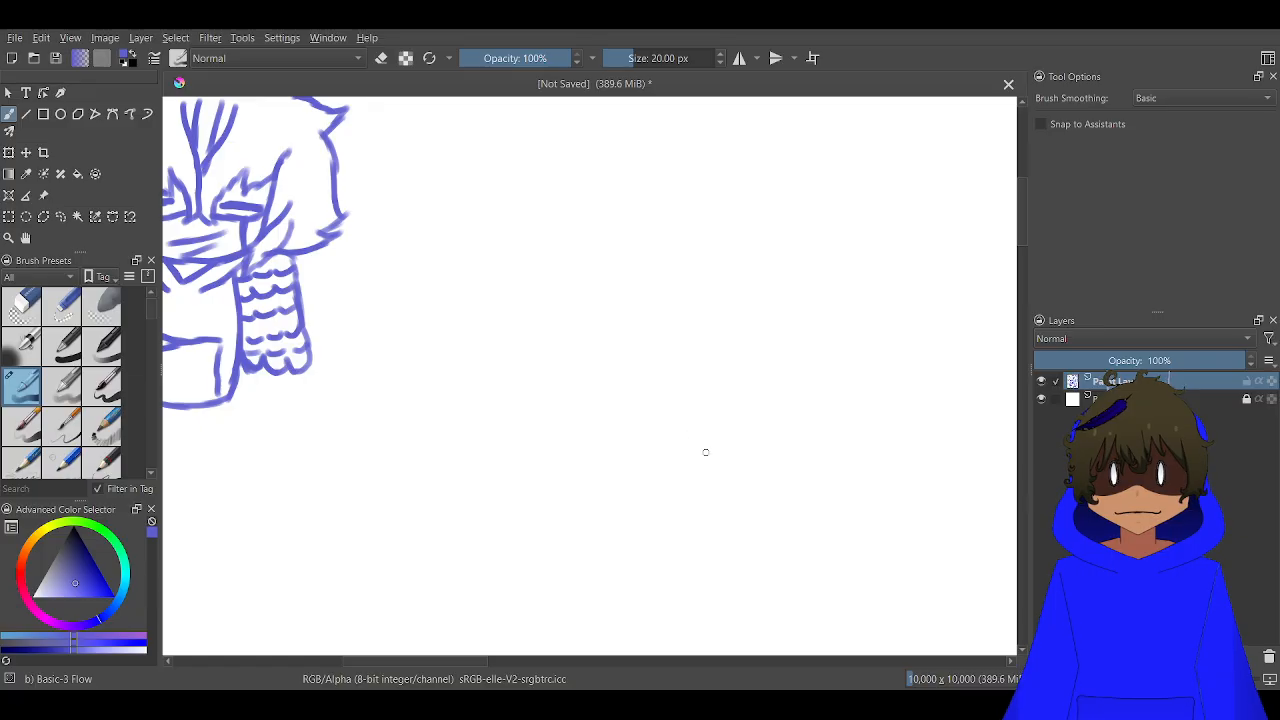
{"action": "scroll", "coordinate": [700, 453], "scroll_direction": "down", "scroll_amount": 2}
{"action": "mouse_move", "coordinate": [632, 427]}
{"action": "left_mouse_down"}
{"action": "mouse_move", "coordinate": [531, 403]}
{"action": "mouse_move", "coordinate": [517, 370]}
{"action": "left_mouse_up"}
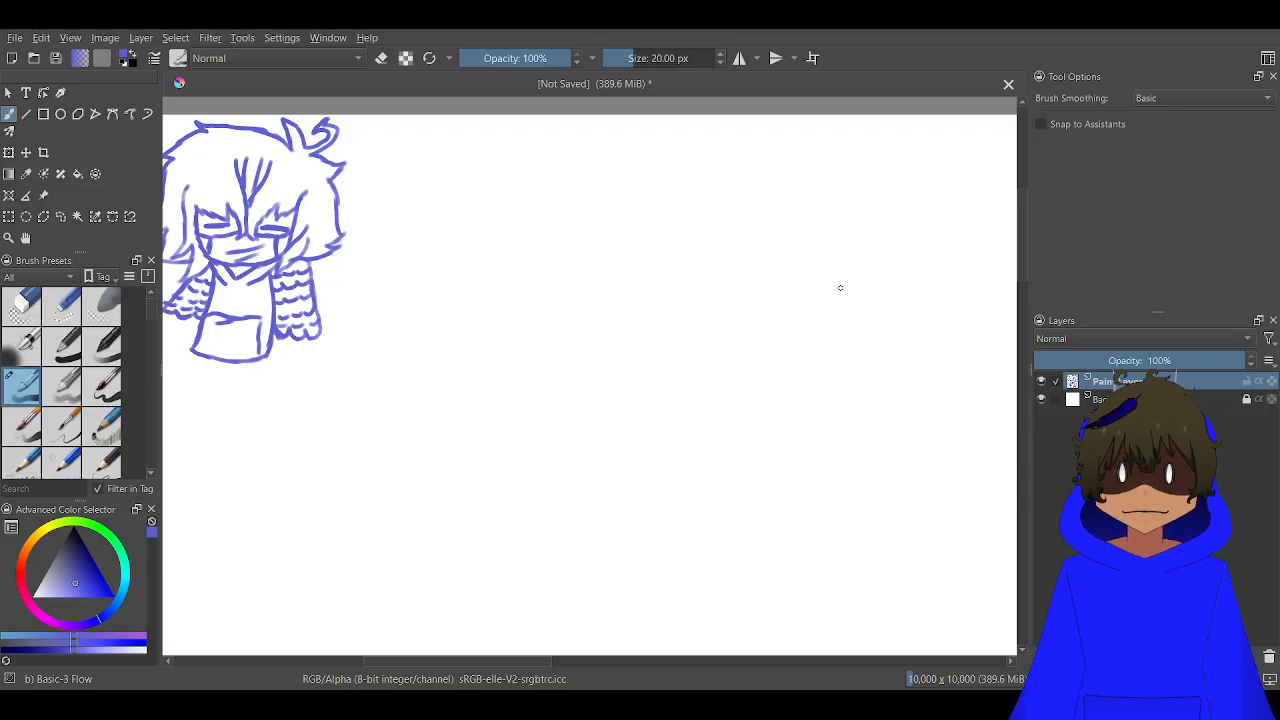
Reset the brush color to black and sketch a pointed upper beak with two nostril dots in the blank area beside the character
{"action": "key", "text": "d"}
{"action": "left_click_drag", "start_coordinate": [574, 350], "coordinate": [508, 308]}
{"action": "scroll", "coordinate": [507, 307], "scroll_direction": "down", "scroll_amount": 2}
{"action": "scroll", "coordinate": [492, 298], "scroll_direction": "up", "scroll_amount": 2}
{"action": "mouse_move", "coordinate": [453, 273]}
{"action": "left_mouse_down"}
{"action": "mouse_move", "coordinate": [480, 357]}
{"action": "mouse_move", "coordinate": [495, 330]}
{"action": "left_mouse_up"}
{"action": "scroll", "coordinate": [481, 355], "scroll_direction": "up", "scroll_amount": 2}
{"action": "scroll", "coordinate": [481, 353], "scroll_direction": "down", "scroll_amount": 1}
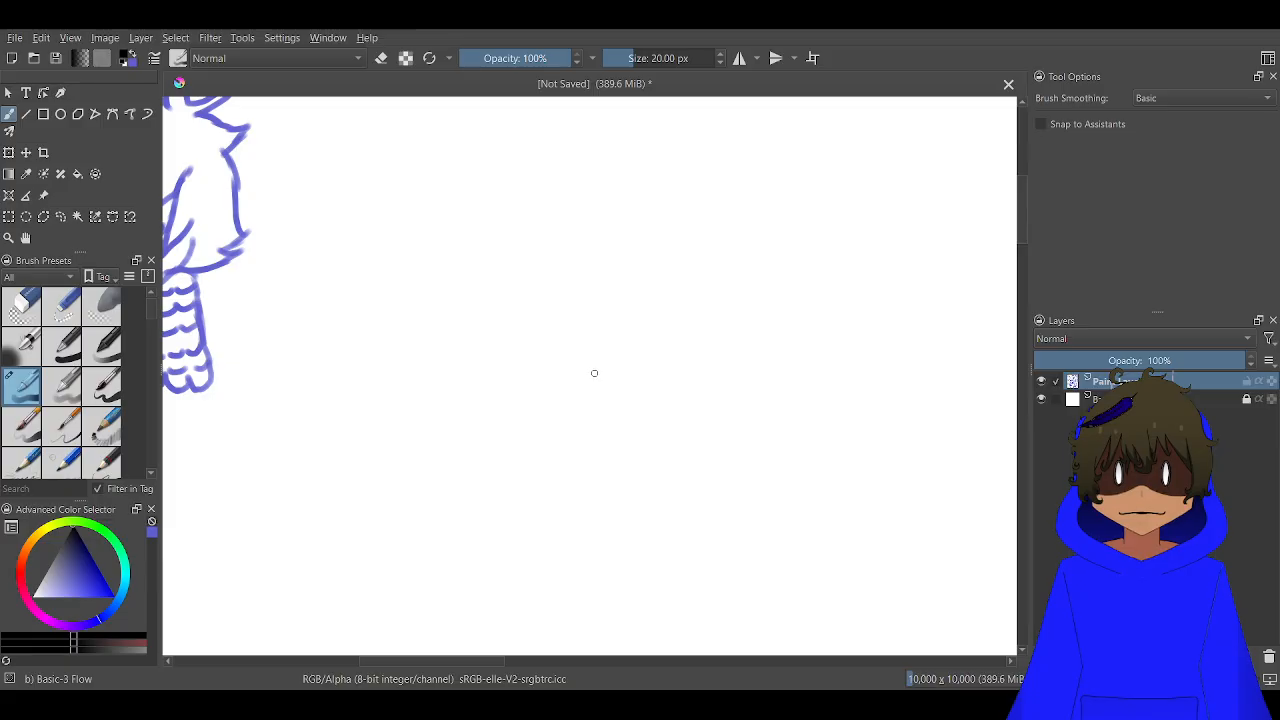
{"action": "left_click_drag", "start_coordinate": [580, 377], "coordinate": [543, 395]}
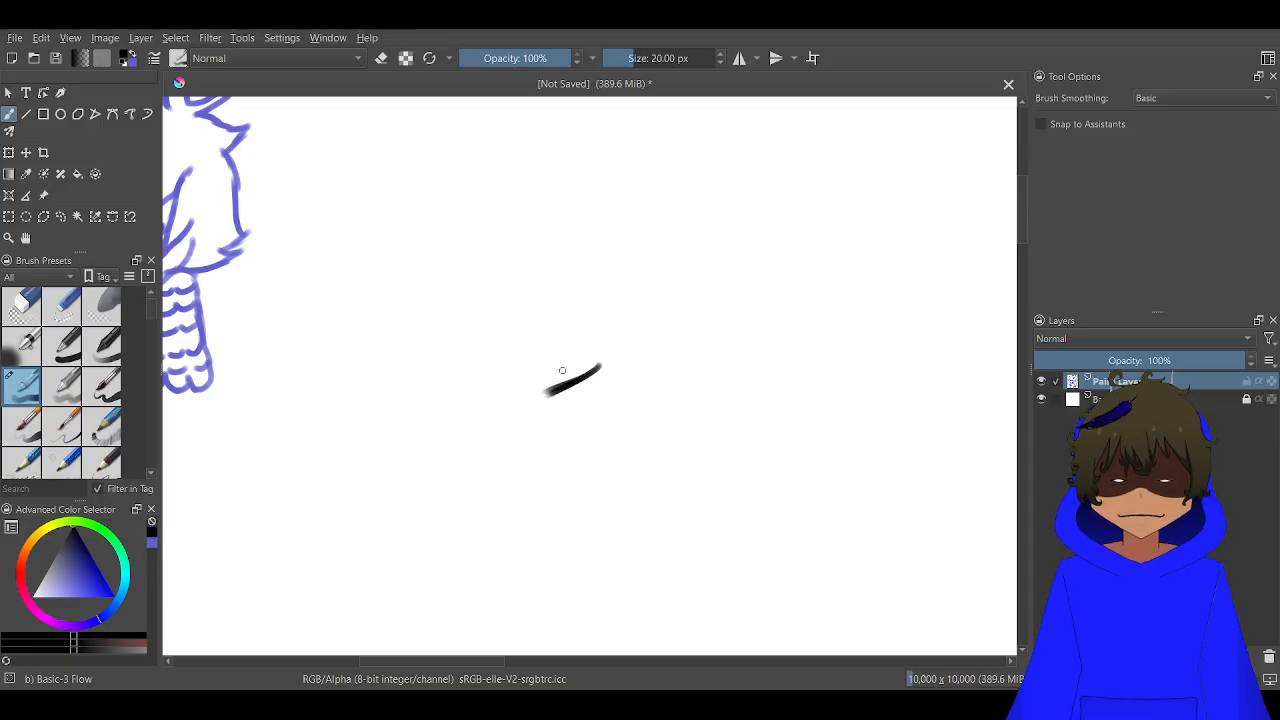
{"action": "left_click_drag", "start_coordinate": [577, 340], "coordinate": [526, 398]}
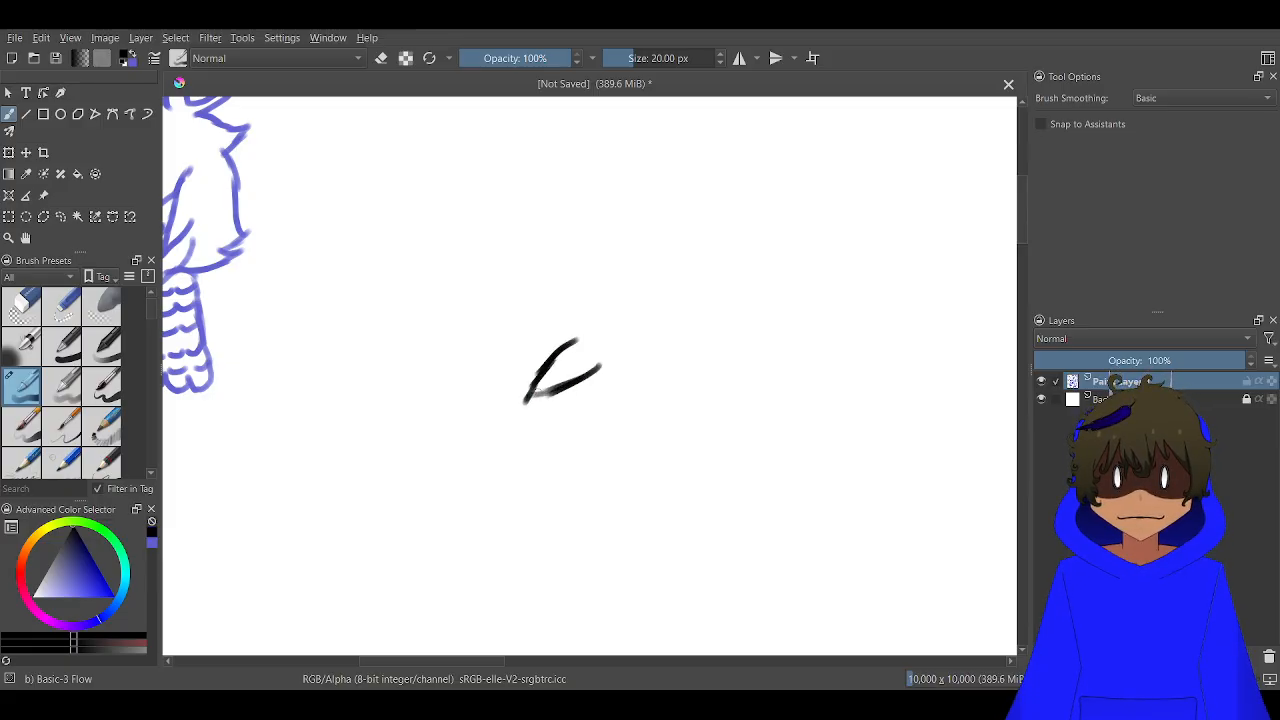
{"action": "scroll", "coordinate": [565, 368], "scroll_direction": "up", "scroll_amount": 3}
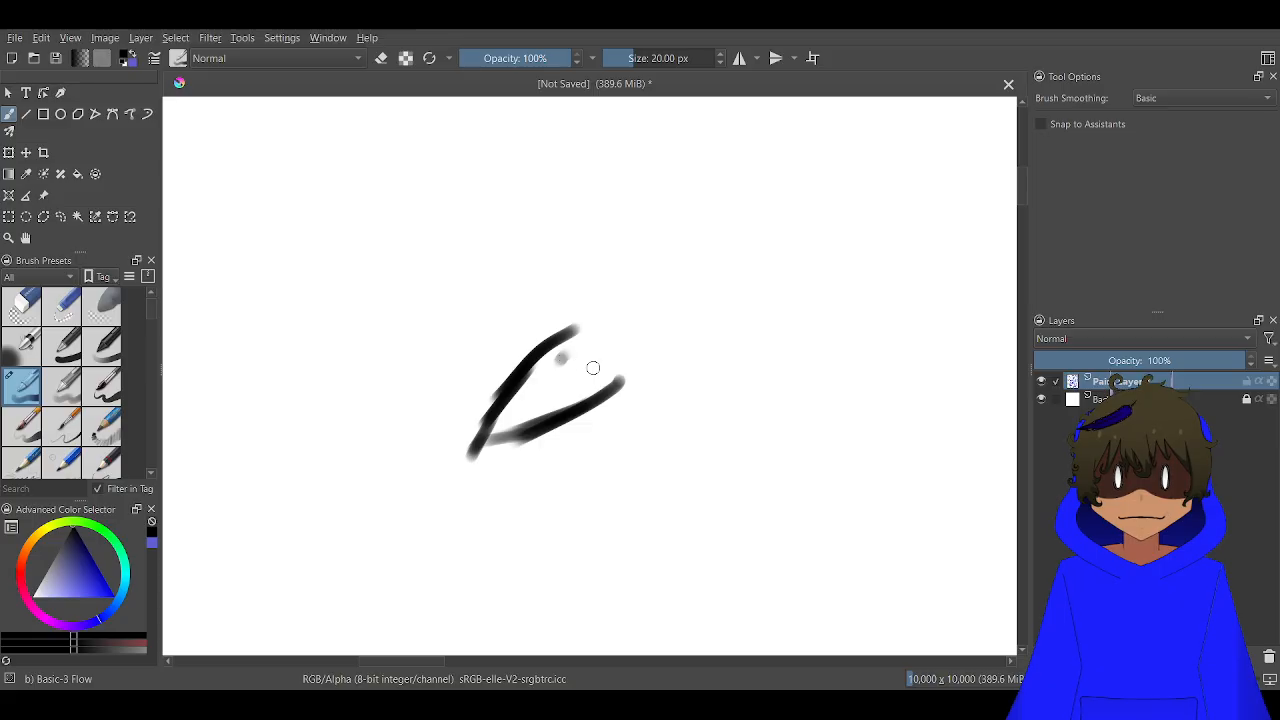
{"action": "mouse_move", "coordinate": [592, 364]}
{"action": "left_mouse_down"}
{"action": "mouse_move", "coordinate": [595, 334]}
{"action": "mouse_move", "coordinate": [614, 351]}
{"action": "mouse_move", "coordinate": [598, 406]}
{"action": "left_mouse_up"}
{"action": "scroll", "coordinate": [601, 418], "scroll_direction": "down", "scroll_amount": 2}
{"action": "scroll", "coordinate": [565, 445], "scroll_direction": "up", "scroll_amount": 3}
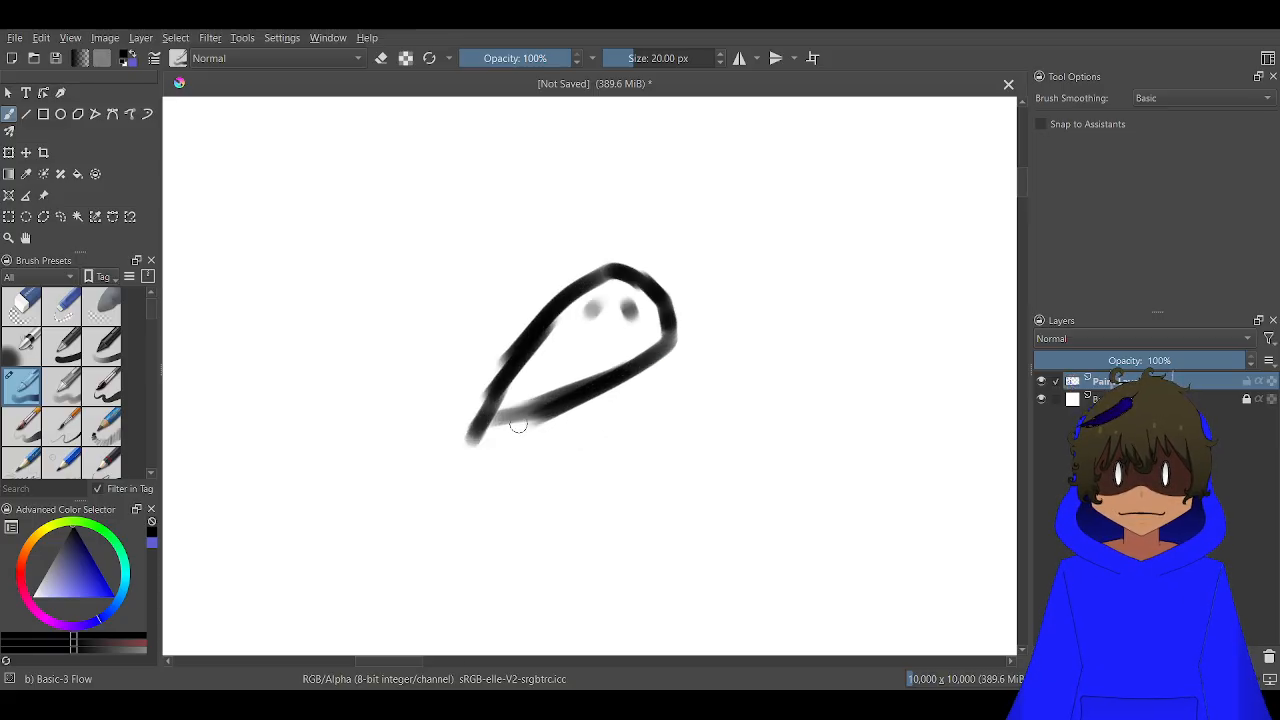
Add a curved lower beak and a large rounded head outline with jagged tips at its upper right
{"action": "mouse_move", "coordinate": [492, 423]}
{"action": "left_mouse_down"}
{"action": "mouse_move", "coordinate": [558, 438]}
{"action": "mouse_move", "coordinate": [637, 415]}
{"action": "mouse_move", "coordinate": [683, 337]}
{"action": "left_mouse_up"}
{"action": "scroll", "coordinate": [683, 337], "scroll_direction": "down", "scroll_amount": 1}
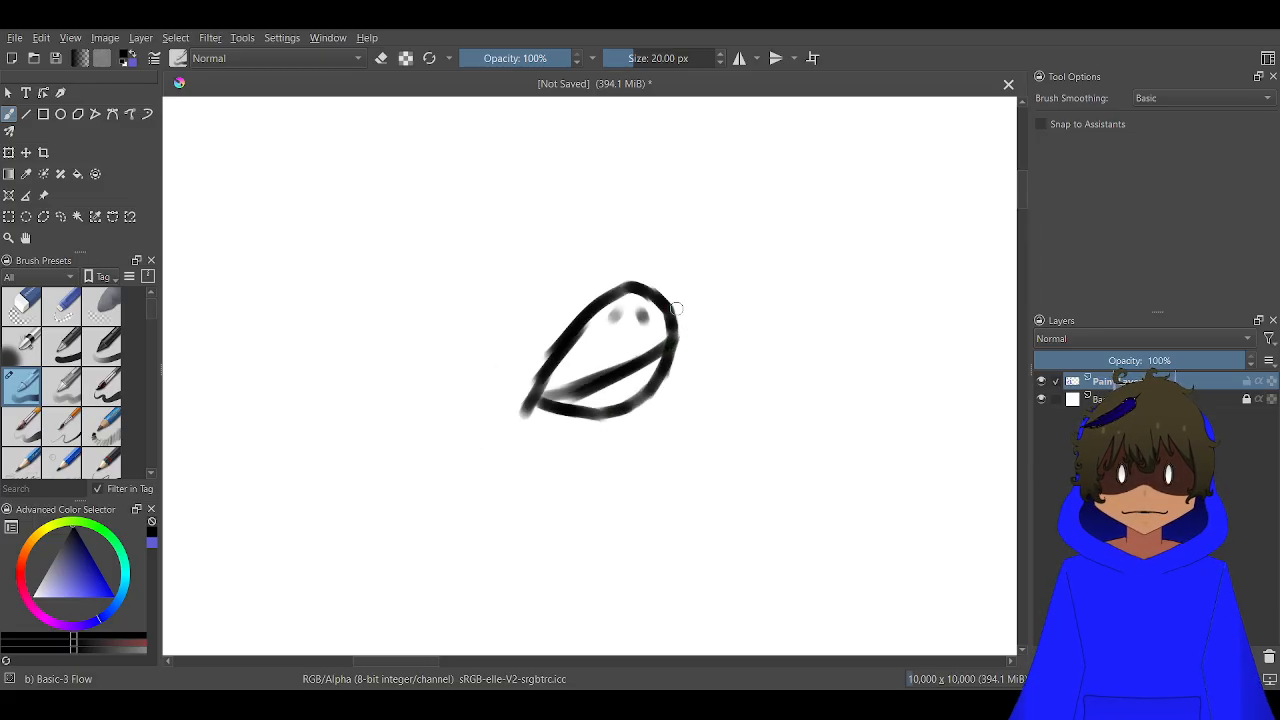
{"action": "left_click_drag", "start_coordinate": [601, 395], "coordinate": [492, 484]}
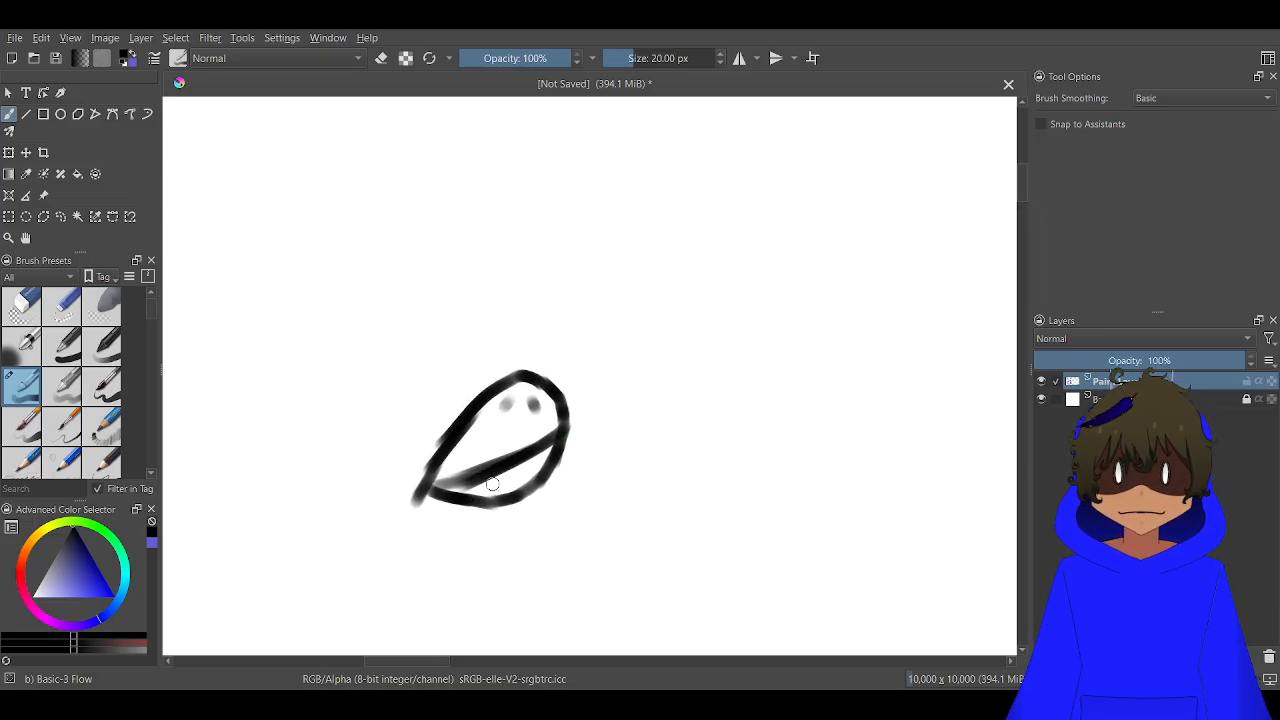
{"action": "mouse_move", "coordinate": [455, 430]}
{"action": "left_mouse_down"}
{"action": "mouse_move", "coordinate": [456, 343]}
{"action": "mouse_move", "coordinate": [480, 294]}
{"action": "mouse_move", "coordinate": [514, 266]}
{"action": "mouse_move", "coordinate": [490, 284]}
{"action": "mouse_move", "coordinate": [600, 212]}
{"action": "mouse_move", "coordinate": [582, 228]}
{"action": "mouse_move", "coordinate": [592, 246]}
{"action": "mouse_move", "coordinate": [655, 210]}
{"action": "mouse_move", "coordinate": [709, 203]}
{"action": "mouse_move", "coordinate": [714, 272]}
{"action": "mouse_move", "coordinate": [756, 248]}
{"action": "mouse_move", "coordinate": [732, 345]}
{"action": "mouse_move", "coordinate": [655, 455]}
{"action": "mouse_move", "coordinate": [535, 485]}
{"action": "left_mouse_up"}
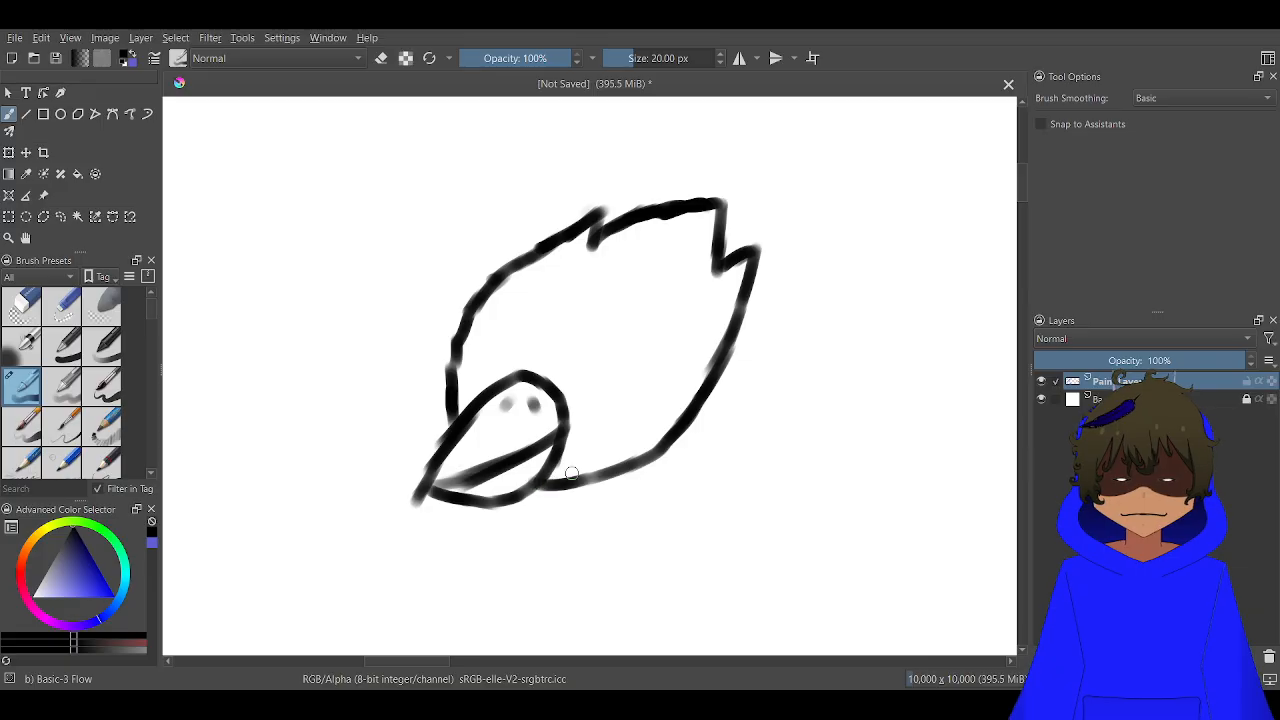
Paint two solid black oval eyes above the beak, a small one at the head's left edge and a larger one to the right
{"action": "scroll", "coordinate": [620, 374], "scroll_direction": "up", "scroll_amount": 2}
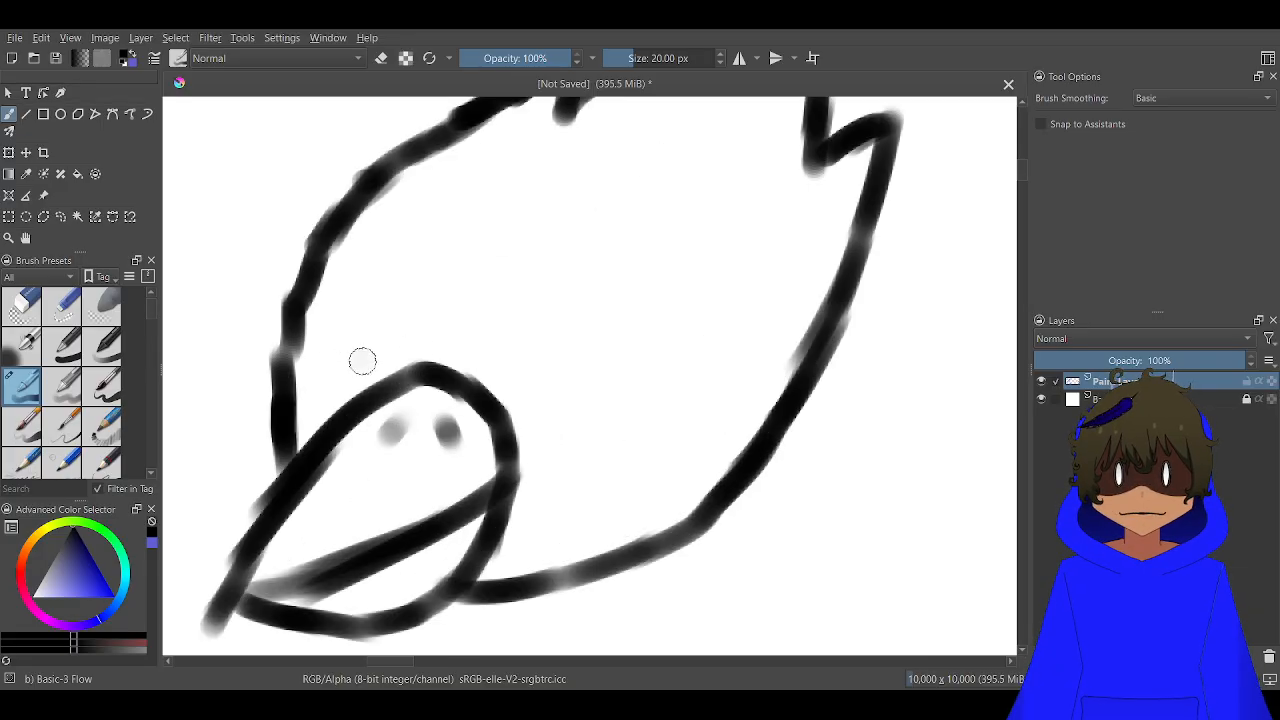
{"action": "mouse_move", "coordinate": [368, 360]}
{"action": "left_mouse_down"}
{"action": "mouse_move", "coordinate": [315, 357]}
{"action": "mouse_move", "coordinate": [333, 358]}
{"action": "left_mouse_up"}
{"action": "mouse_move", "coordinate": [357, 362]}
{"action": "left_mouse_down"}
{"action": "mouse_move", "coordinate": [324, 334]}
{"action": "mouse_move", "coordinate": [332, 363]}
{"action": "mouse_move", "coordinate": [331, 345]}
{"action": "mouse_move", "coordinate": [344, 356]}
{"action": "mouse_move", "coordinate": [317, 354]}
{"action": "mouse_move", "coordinate": [342, 372]}
{"action": "mouse_move", "coordinate": [373, 362]}
{"action": "mouse_move", "coordinate": [341, 368]}
{"action": "mouse_move", "coordinate": [309, 345]}
{"action": "mouse_move", "coordinate": [331, 337]}
{"action": "mouse_move", "coordinate": [373, 362]}
{"action": "mouse_move", "coordinate": [360, 339]}
{"action": "mouse_move", "coordinate": [301, 344]}
{"action": "left_mouse_up"}
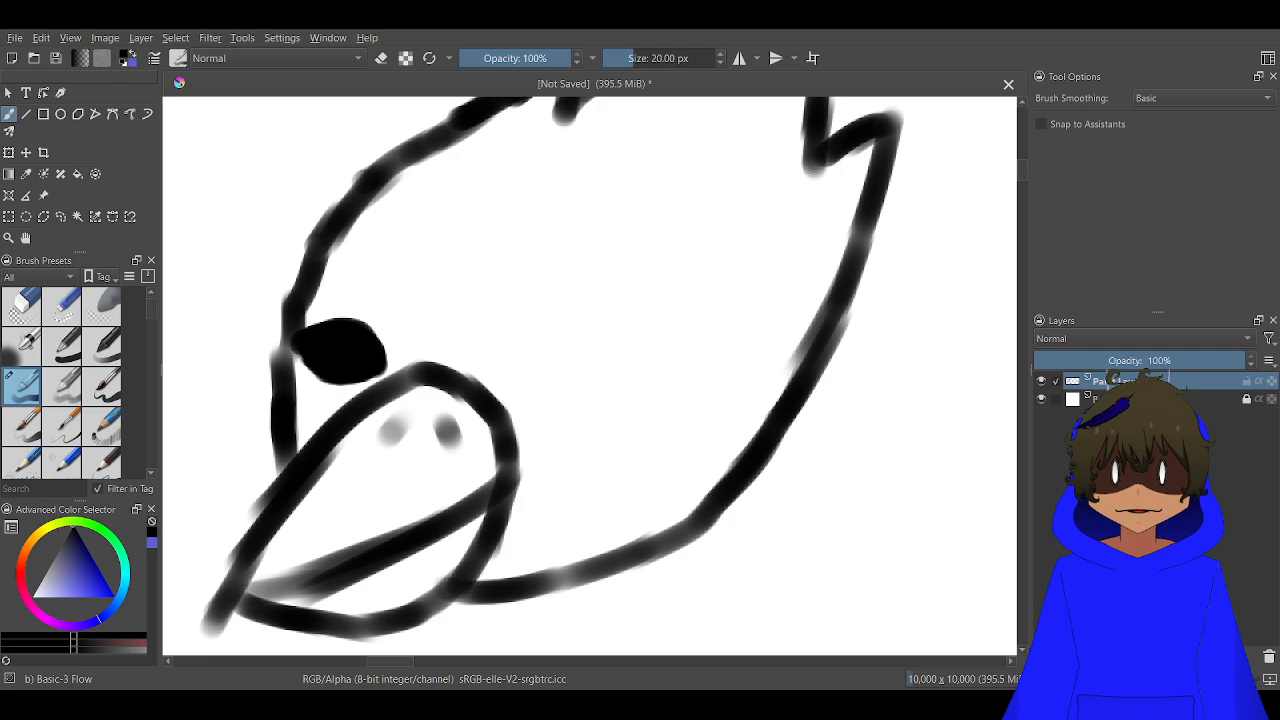
{"action": "mouse_move", "coordinate": [514, 364]}
{"action": "left_mouse_down"}
{"action": "mouse_move", "coordinate": [666, 321]}
{"action": "mouse_move", "coordinate": [648, 353]}
{"action": "mouse_move", "coordinate": [573, 383]}
{"action": "mouse_move", "coordinate": [537, 366]}
{"action": "mouse_move", "coordinate": [636, 346]}
{"action": "mouse_move", "coordinate": [615, 347]}
{"action": "mouse_move", "coordinate": [658, 327]}
{"action": "mouse_move", "coordinate": [656, 310]}
{"action": "mouse_move", "coordinate": [662, 321]}
{"action": "mouse_move", "coordinate": [623, 291]}
{"action": "mouse_move", "coordinate": [638, 295]}
{"action": "mouse_move", "coordinate": [566, 302]}
{"action": "mouse_move", "coordinate": [514, 352]}
{"action": "mouse_move", "coordinate": [609, 310]}
{"action": "mouse_move", "coordinate": [534, 330]}
{"action": "left_mouse_up"}
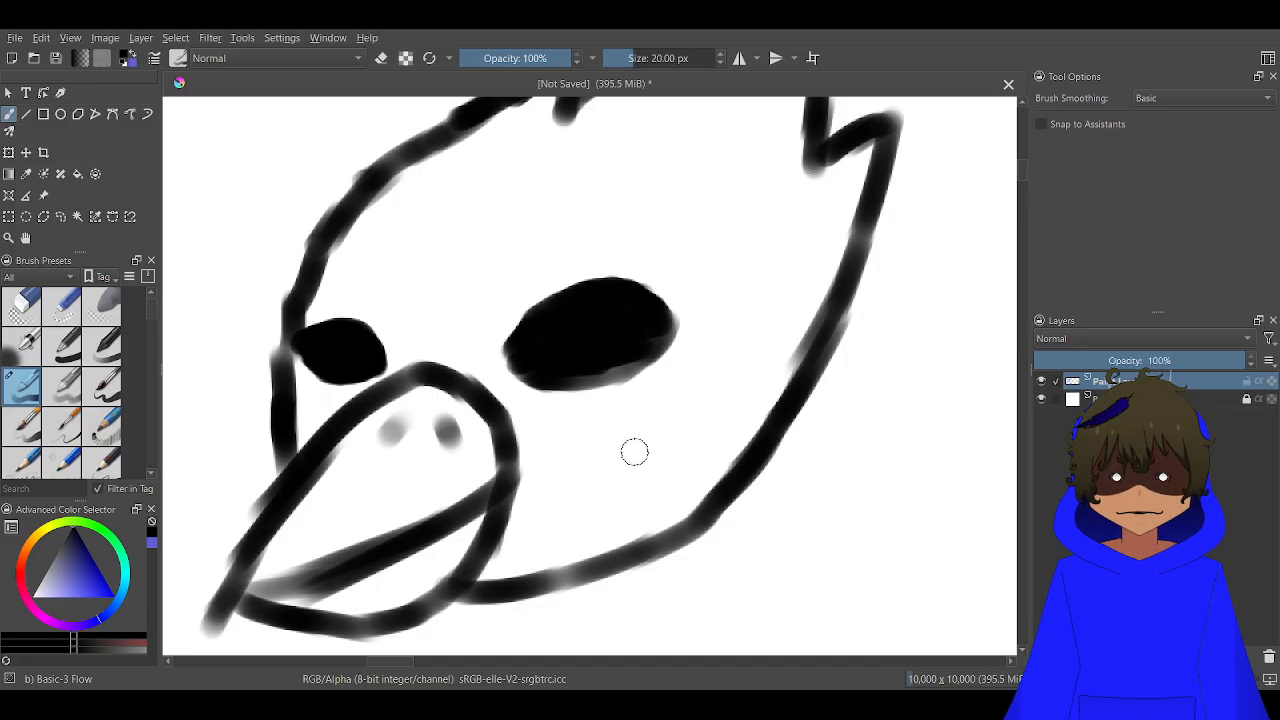
Draw a vertical scar line through the bird's larger eye, with crossed stitch strokes above and below the eye
{"action": "mouse_move", "coordinate": [579, 532]}
{"action": "left_mouse_down"}
{"action": "mouse_move", "coordinate": [598, 348]}
{"action": "mouse_move", "coordinate": [591, 277]}
{"action": "mouse_move", "coordinate": [598, 312]}
{"action": "mouse_move", "coordinate": [573, 212]}
{"action": "mouse_move", "coordinate": [544, 169]}
{"action": "mouse_move", "coordinate": [574, 204]}
{"action": "mouse_move", "coordinate": [526, 258]}
{"action": "left_mouse_up"}
{"action": "mouse_move", "coordinate": [616, 242]}
{"action": "left_mouse_down"}
{"action": "mouse_move", "coordinate": [551, 271]}
{"action": "mouse_move", "coordinate": [565, 282]}
{"action": "left_mouse_up"}
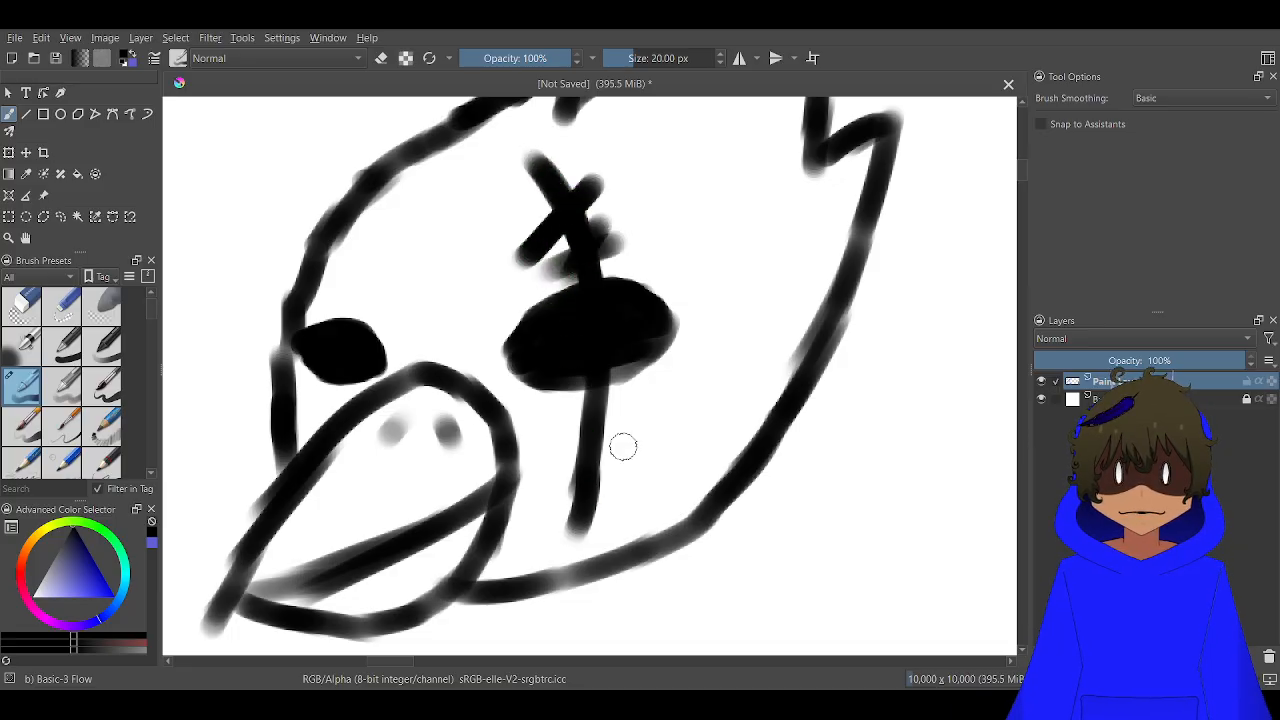
{"action": "left_click_drag", "start_coordinate": [638, 426], "coordinate": [531, 465]}
{"action": "mouse_move", "coordinate": [618, 474]}
{"action": "left_mouse_down"}
{"action": "mouse_move", "coordinate": [554, 408]}
{"action": "mouse_move", "coordinate": [545, 335]}
{"action": "left_mouse_up"}
{"action": "scroll", "coordinate": [583, 479], "scroll_direction": "down", "scroll_amount": 2}
{"action": "scroll", "coordinate": [558, 394], "scroll_direction": "down", "scroll_amount": 1}
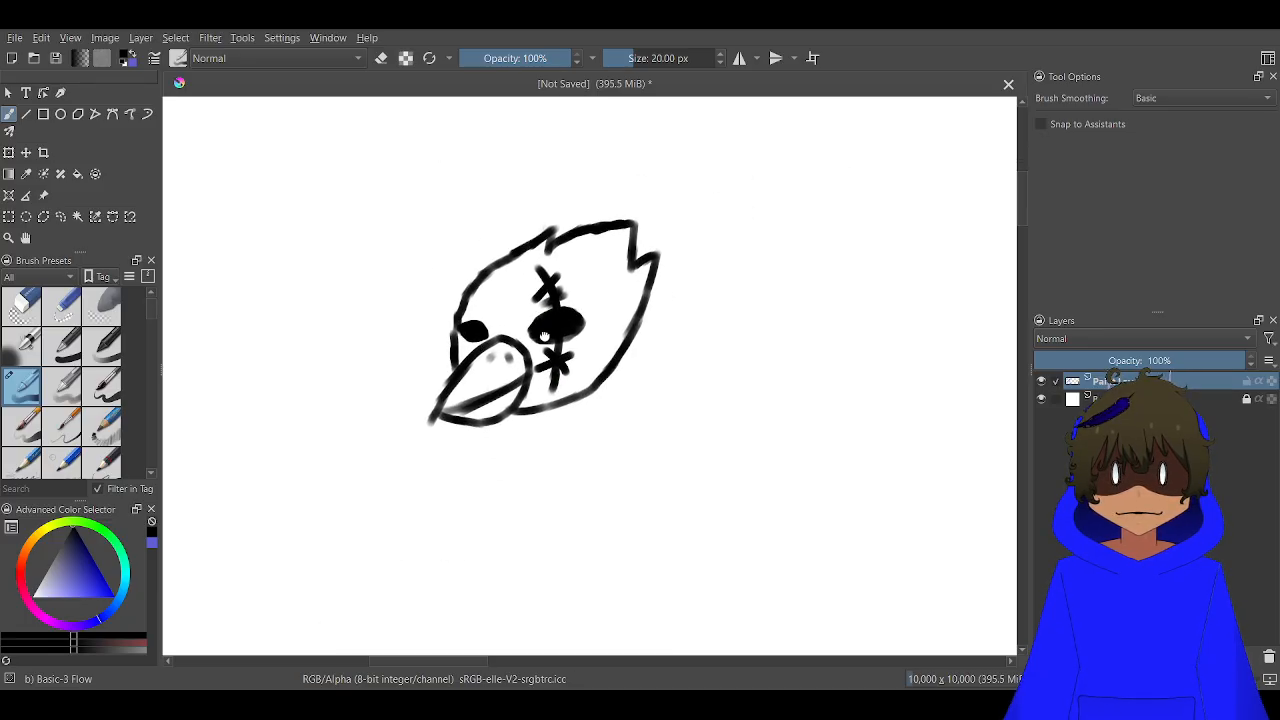
Draw a feather-tipped wing extending from the right of the bird's head and a narrow tapered body with a flat base
{"action": "scroll", "coordinate": [545, 335], "scroll_direction": "up", "scroll_amount": 2}
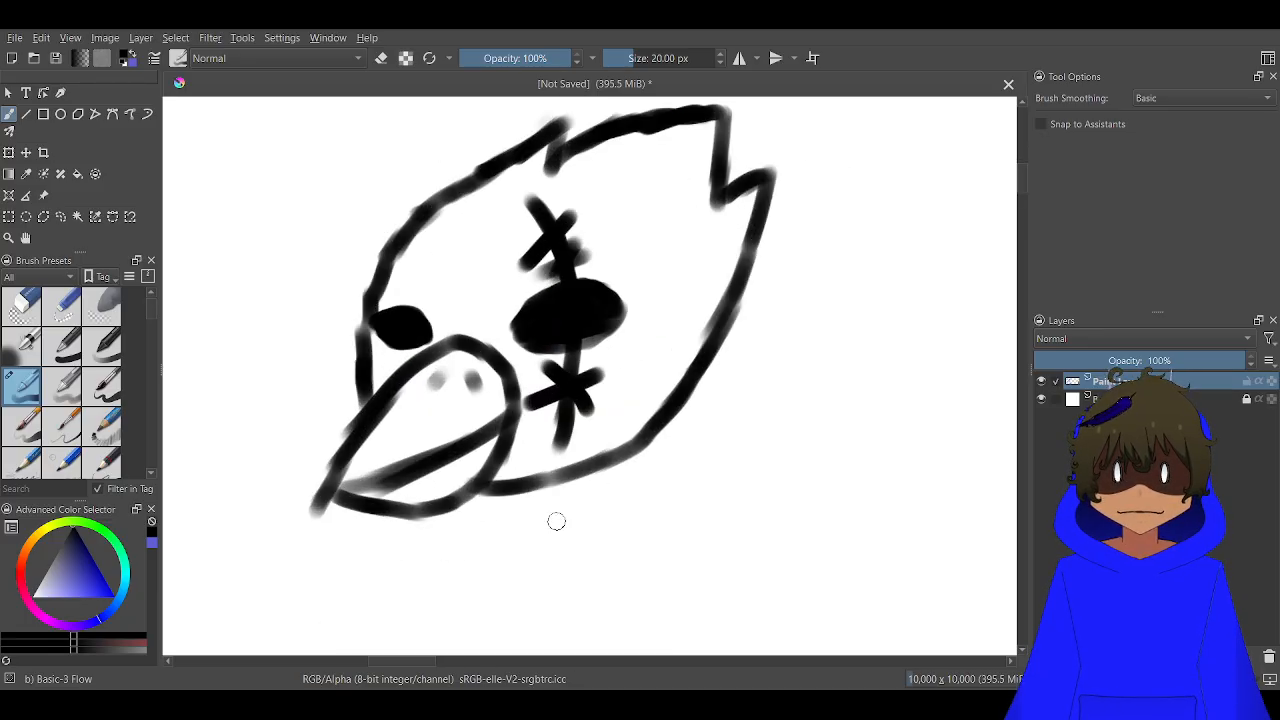
{"action": "scroll", "coordinate": [556, 521], "scroll_direction": "down", "scroll_amount": 5}
{"action": "left_click_drag", "start_coordinate": [563, 523], "coordinate": [619, 353]}
{"action": "scroll", "coordinate": [619, 353], "scroll_direction": "up", "scroll_amount": 3}
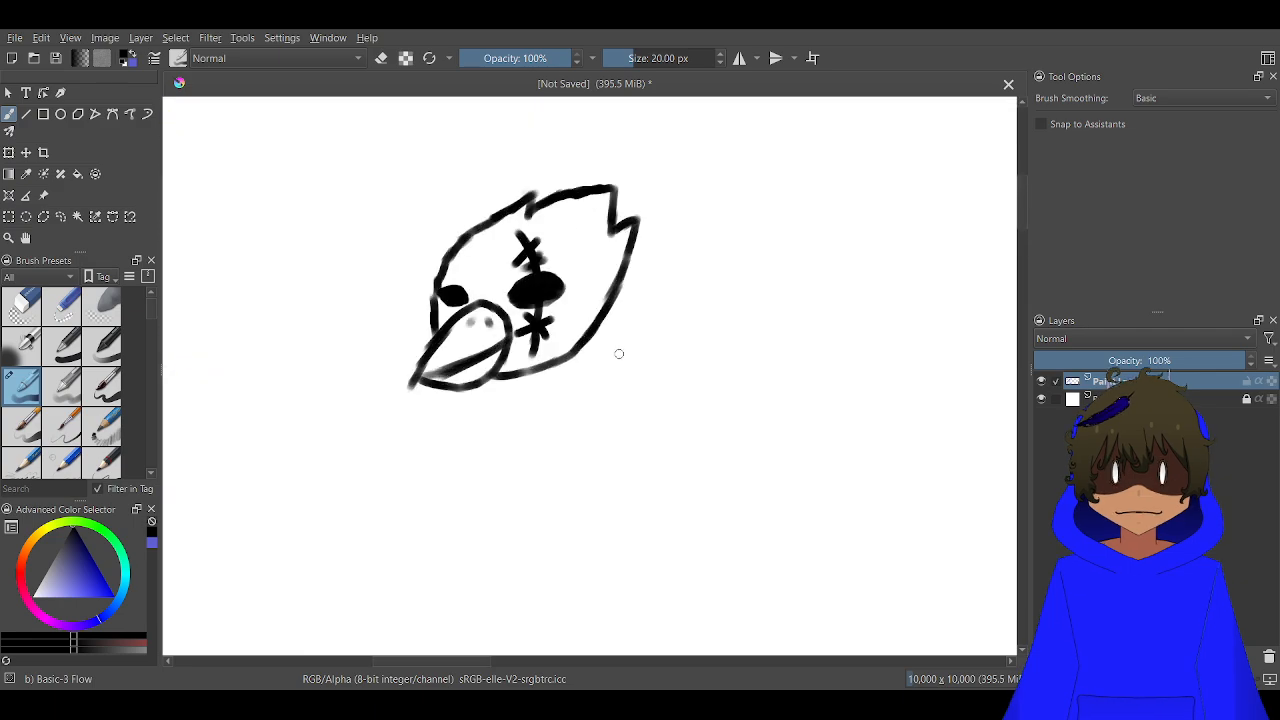
{"action": "scroll", "coordinate": [605, 355], "scroll_direction": "up", "scroll_amount": 2}
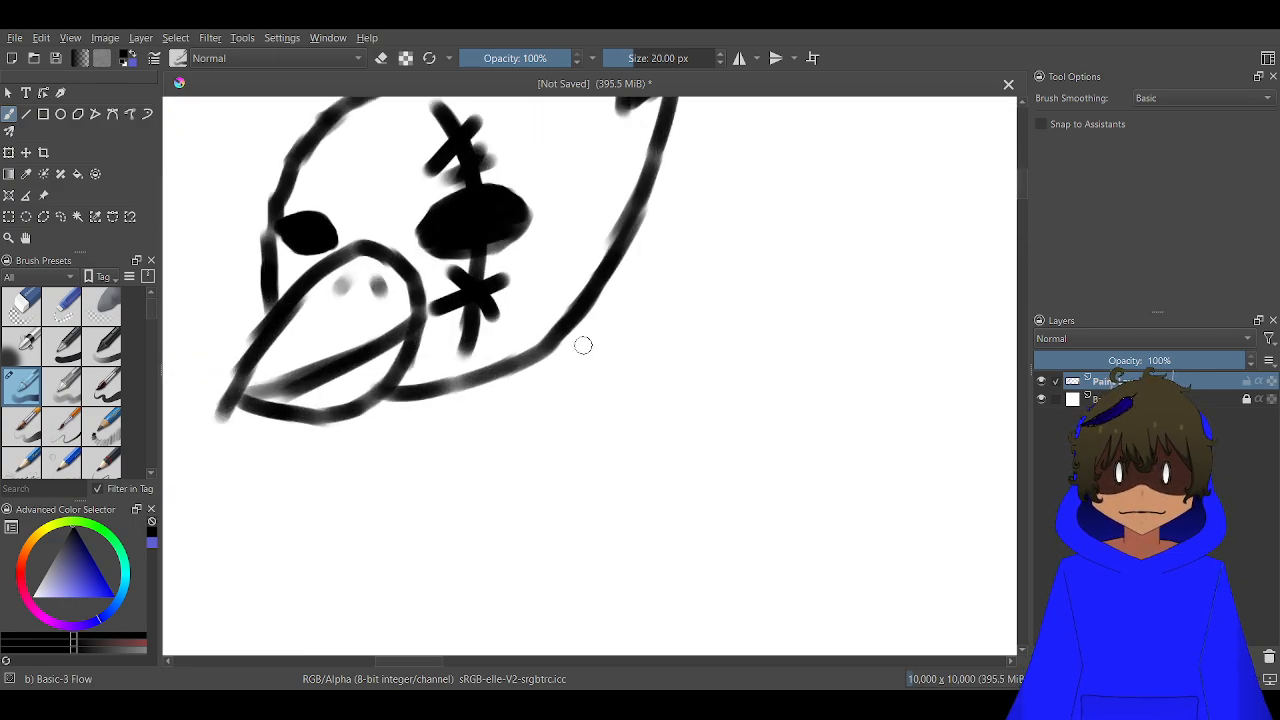
{"action": "mouse_move", "coordinate": [574, 328]}
{"action": "left_mouse_down"}
{"action": "mouse_move", "coordinate": [670, 296]}
{"action": "mouse_move", "coordinate": [811, 206]}
{"action": "mouse_move", "coordinate": [784, 220]}
{"action": "mouse_move", "coordinate": [822, 234]}
{"action": "mouse_move", "coordinate": [800, 282]}
{"action": "mouse_move", "coordinate": [823, 290]}
{"action": "mouse_move", "coordinate": [814, 329]}
{"action": "mouse_move", "coordinate": [749, 364]}
{"action": "mouse_move", "coordinate": [785, 362]}
{"action": "mouse_move", "coordinate": [780, 389]}
{"action": "mouse_move", "coordinate": [689, 459]}
{"action": "mouse_move", "coordinate": [543, 463]}
{"action": "mouse_move", "coordinate": [537, 447]}
{"action": "mouse_move", "coordinate": [569, 461]}
{"action": "mouse_move", "coordinate": [519, 441]}
{"action": "mouse_move", "coordinate": [597, 218]}
{"action": "left_mouse_up"}
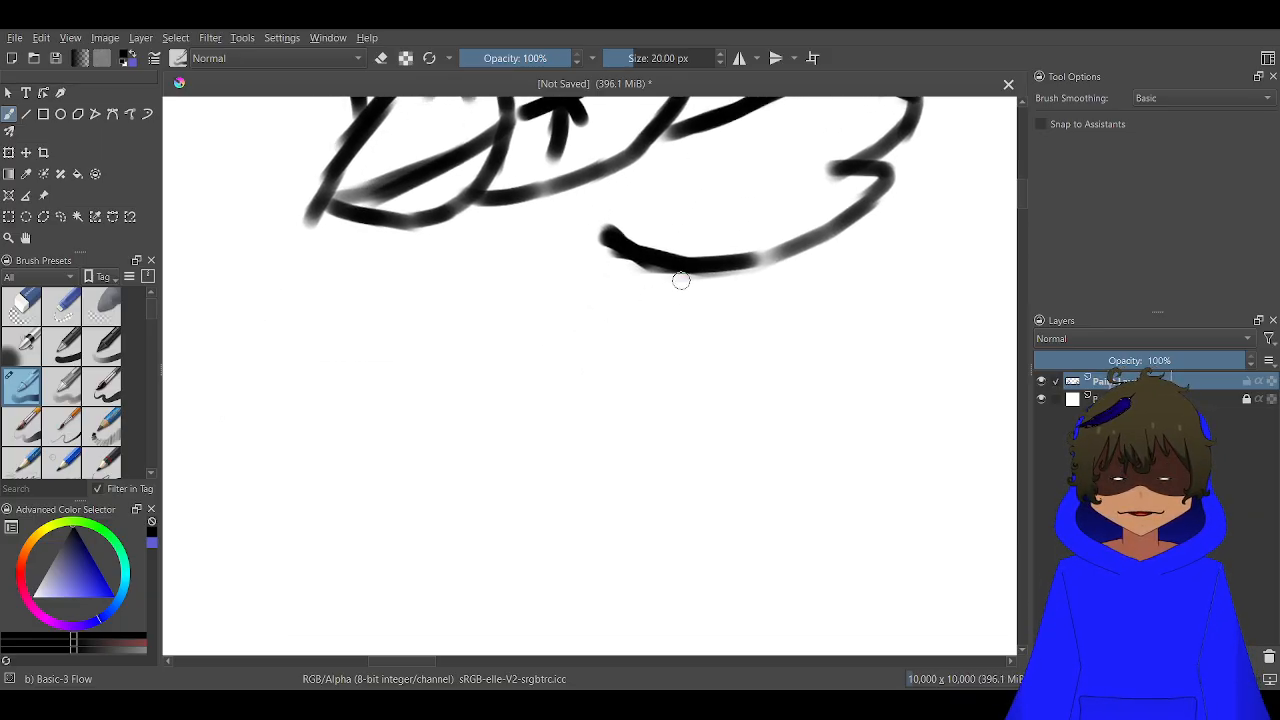
{"action": "mouse_move", "coordinate": [678, 285]}
{"action": "left_mouse_down"}
{"action": "mouse_move", "coordinate": [634, 447]}
{"action": "mouse_move", "coordinate": [635, 499]}
{"action": "mouse_move", "coordinate": [640, 489]}
{"action": "mouse_move", "coordinate": [620, 577]}
{"action": "mouse_move", "coordinate": [627, 558]}
{"action": "mouse_move", "coordinate": [622, 572]}
{"action": "mouse_move", "coordinate": [572, 584]}
{"action": "mouse_move", "coordinate": [475, 585]}
{"action": "mouse_move", "coordinate": [486, 587]}
{"action": "mouse_move", "coordinate": [471, 583]}
{"action": "mouse_move", "coordinate": [498, 526]}
{"action": "mouse_move", "coordinate": [478, 556]}
{"action": "mouse_move", "coordinate": [520, 470]}
{"action": "mouse_move", "coordinate": [492, 432]}
{"action": "mouse_move", "coordinate": [461, 238]}
{"action": "left_mouse_up"}
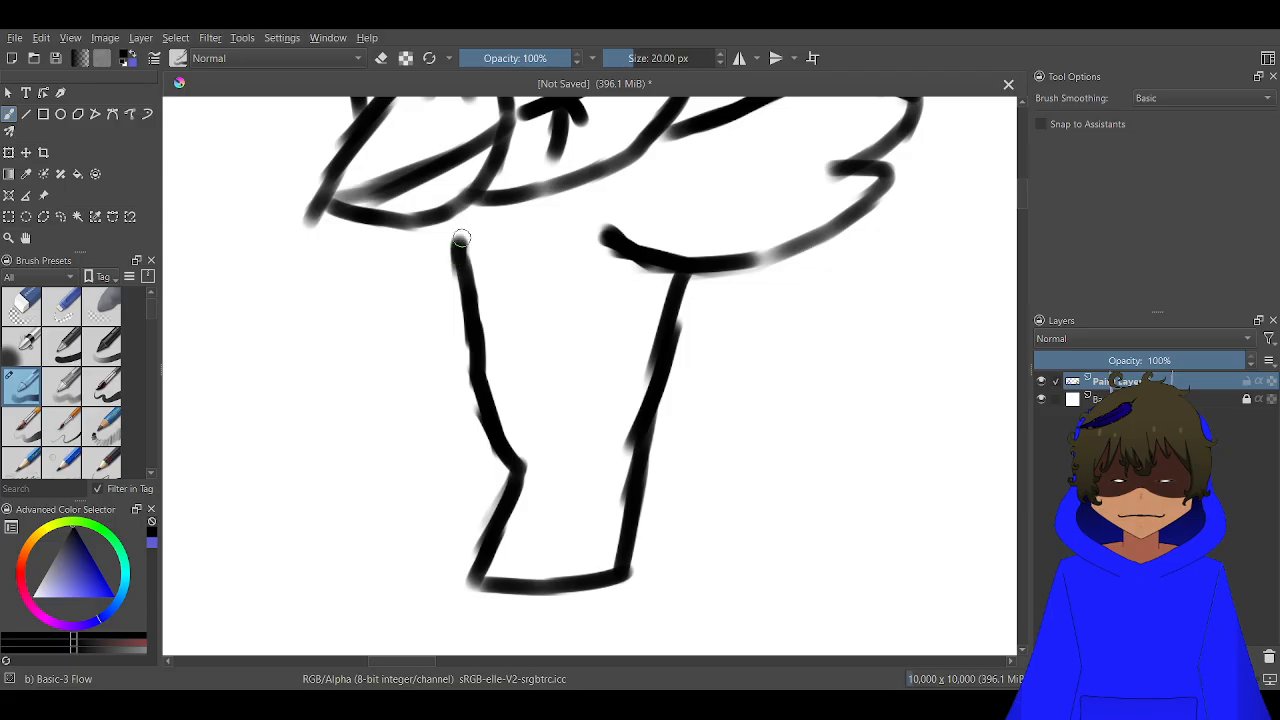
Sketch the opposite wing, spreading left from the body and beak, with rounded feather tips
{"action": "mouse_move", "coordinate": [465, 298]}
{"action": "left_mouse_down"}
{"action": "mouse_move", "coordinate": [402, 325]}
{"action": "mouse_move", "coordinate": [315, 316]}
{"action": "left_mouse_up"}
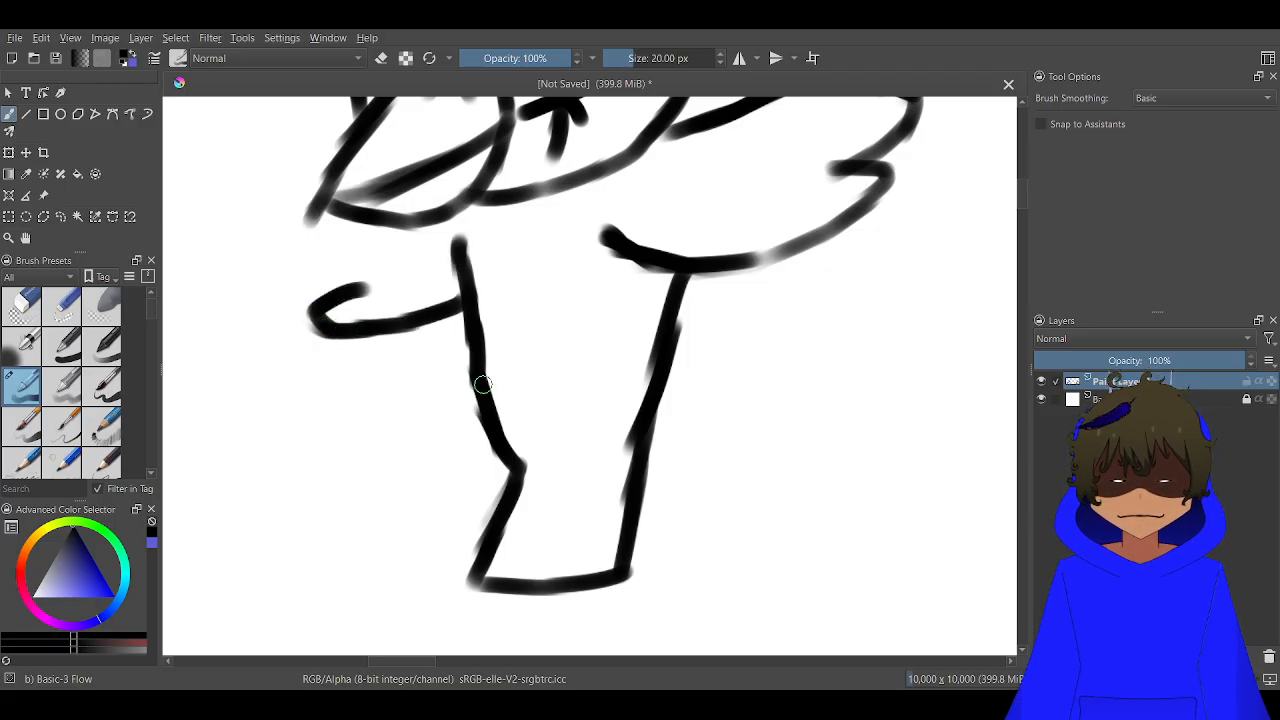
{"action": "left_click_drag", "start_coordinate": [378, 290], "coordinate": [559, 341]}
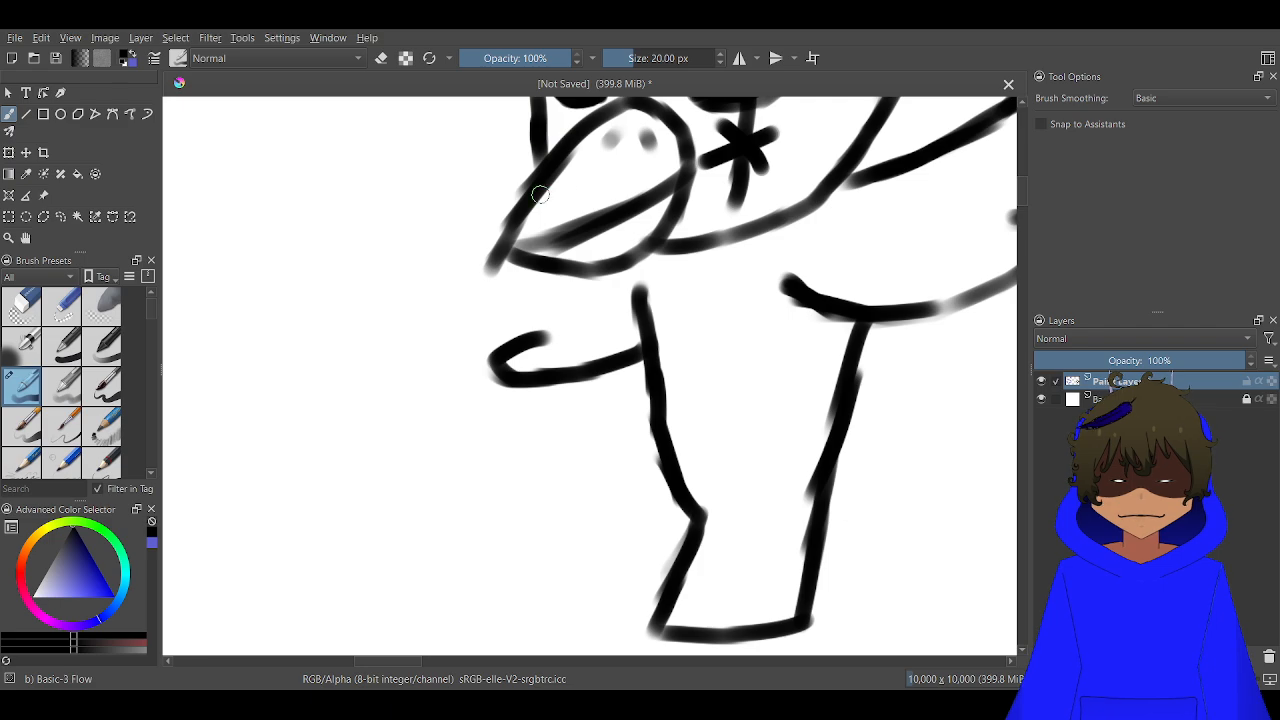
{"action": "mouse_move", "coordinate": [540, 194]}
{"action": "left_mouse_down"}
{"action": "mouse_move", "coordinate": [399, 172]}
{"action": "mouse_move", "coordinate": [327, 170]}
{"action": "mouse_move", "coordinate": [314, 185]}
{"action": "mouse_move", "coordinate": [362, 227]}
{"action": "mouse_move", "coordinate": [326, 204]}
{"action": "mouse_move", "coordinate": [338, 174]}
{"action": "mouse_move", "coordinate": [323, 180]}
{"action": "mouse_move", "coordinate": [349, 225]}
{"action": "mouse_move", "coordinate": [330, 236]}
{"action": "mouse_move", "coordinate": [343, 264]}
{"action": "mouse_move", "coordinate": [495, 335]}
{"action": "left_mouse_up"}
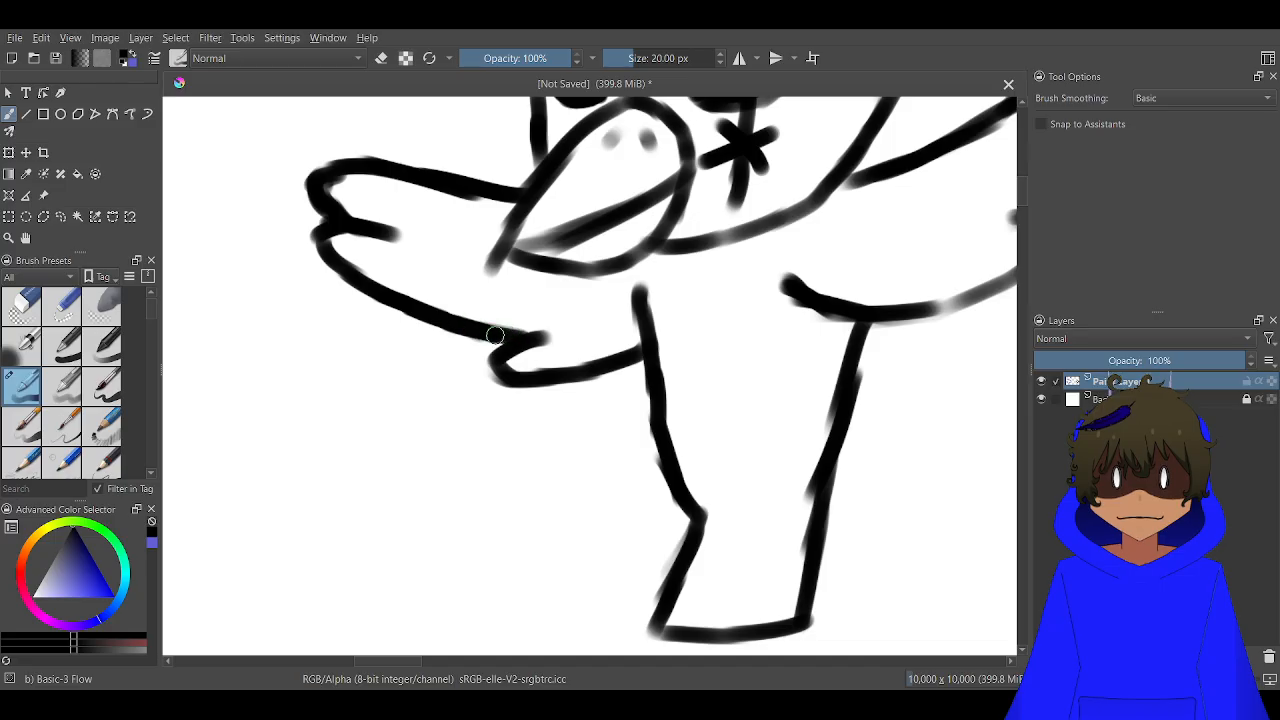
Draw two bird legs across the lower body, each ending in a foot with splayed claws
{"action": "scroll", "coordinate": [482, 341], "scroll_direction": "down", "scroll_amount": 5}
{"action": "scroll", "coordinate": [524, 379], "scroll_direction": "up", "scroll_amount": 6}
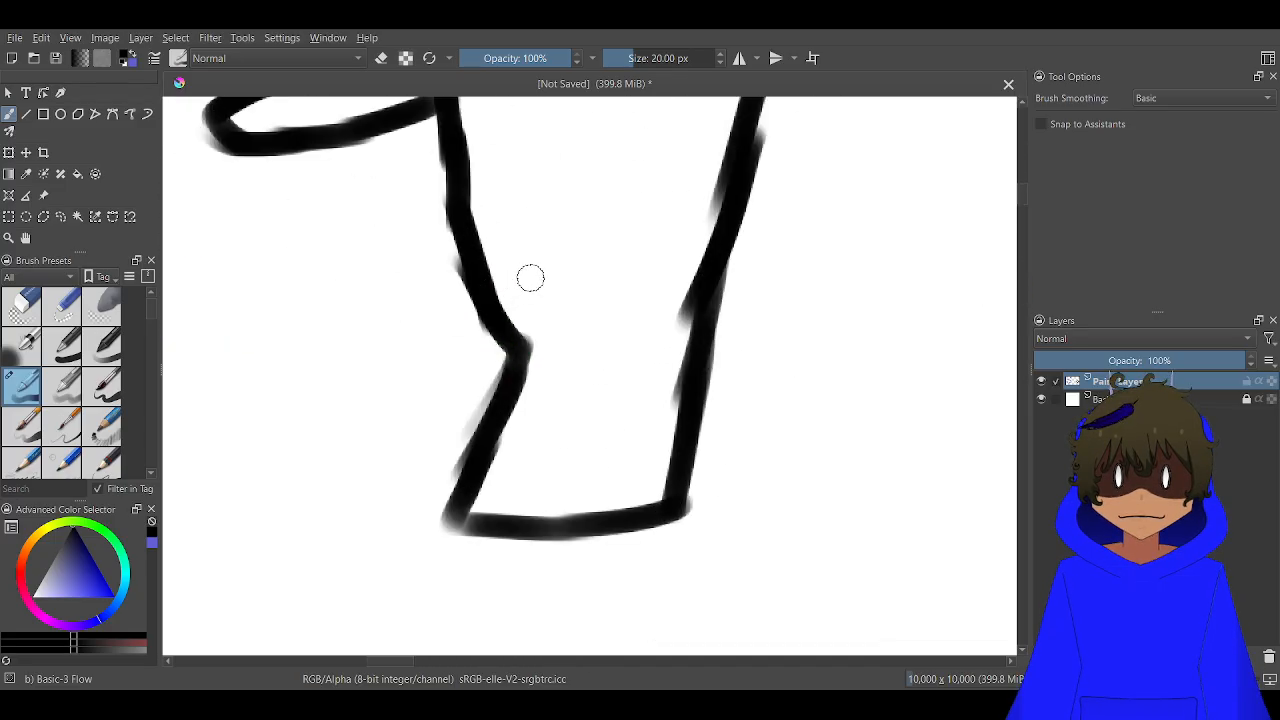
{"action": "mouse_move", "coordinate": [540, 272]}
{"action": "left_mouse_down"}
{"action": "mouse_move", "coordinate": [400, 318]}
{"action": "mouse_move", "coordinate": [371, 357]}
{"action": "mouse_move", "coordinate": [400, 391]}
{"action": "mouse_move", "coordinate": [410, 442]}
{"action": "left_mouse_up"}
{"action": "mouse_move", "coordinate": [368, 360]}
{"action": "left_mouse_down"}
{"action": "mouse_move", "coordinate": [253, 288]}
{"action": "mouse_move", "coordinate": [366, 354]}
{"action": "mouse_move", "coordinate": [349, 250]}
{"action": "mouse_move", "coordinate": [329, 241]}
{"action": "mouse_move", "coordinate": [355, 345]}
{"action": "mouse_move", "coordinate": [252, 376]}
{"action": "left_mouse_up"}
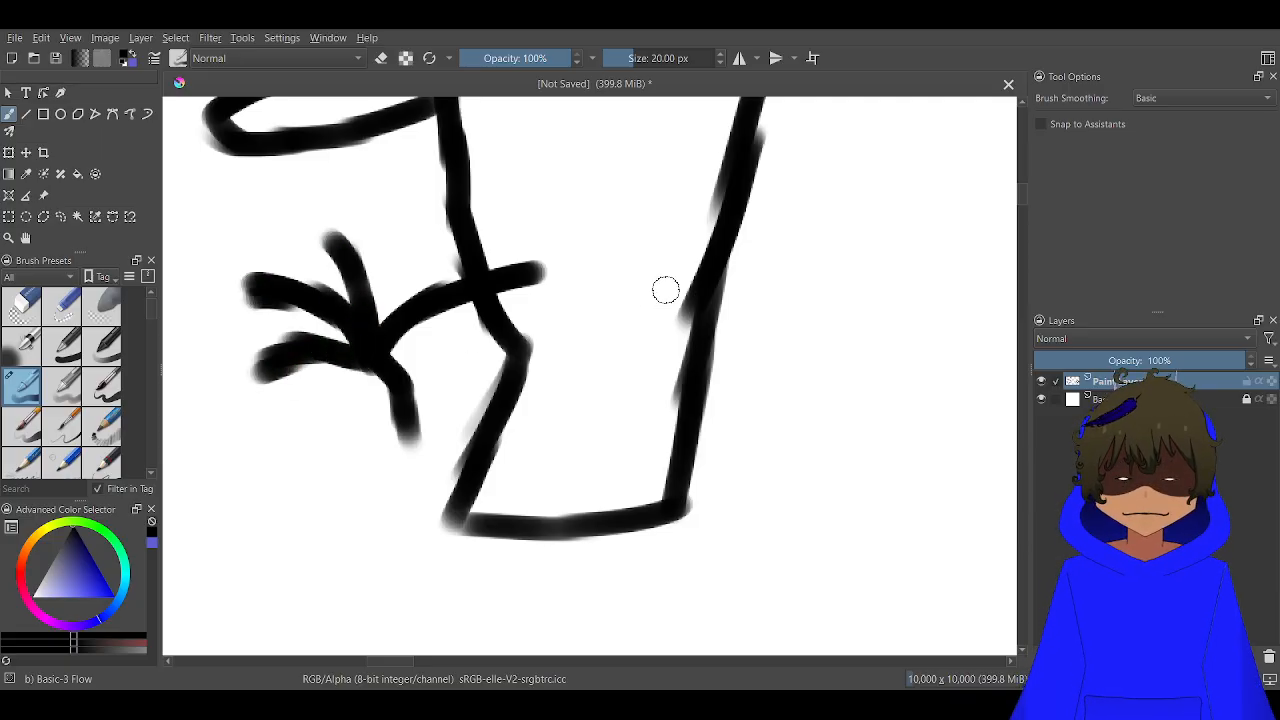
{"action": "mouse_move", "coordinate": [660, 287]}
{"action": "left_mouse_down"}
{"action": "mouse_move", "coordinate": [597, 223]}
{"action": "mouse_move", "coordinate": [582, 237]}
{"action": "mouse_move", "coordinate": [576, 348]}
{"action": "left_mouse_up"}
{"action": "mouse_move", "coordinate": [643, 376]}
{"action": "left_mouse_down"}
{"action": "mouse_move", "coordinate": [574, 343]}
{"action": "mouse_move", "coordinate": [531, 389]}
{"action": "mouse_move", "coordinate": [534, 444]}
{"action": "left_mouse_up"}
{"action": "mouse_move", "coordinate": [576, 352]}
{"action": "left_mouse_down"}
{"action": "mouse_move", "coordinate": [505, 355]}
{"action": "mouse_move", "coordinate": [488, 386]}
{"action": "mouse_move", "coordinate": [570, 349]}
{"action": "mouse_move", "coordinate": [522, 324]}
{"action": "mouse_move", "coordinate": [545, 329]}
{"action": "mouse_move", "coordinate": [463, 343]}
{"action": "left_mouse_up"}
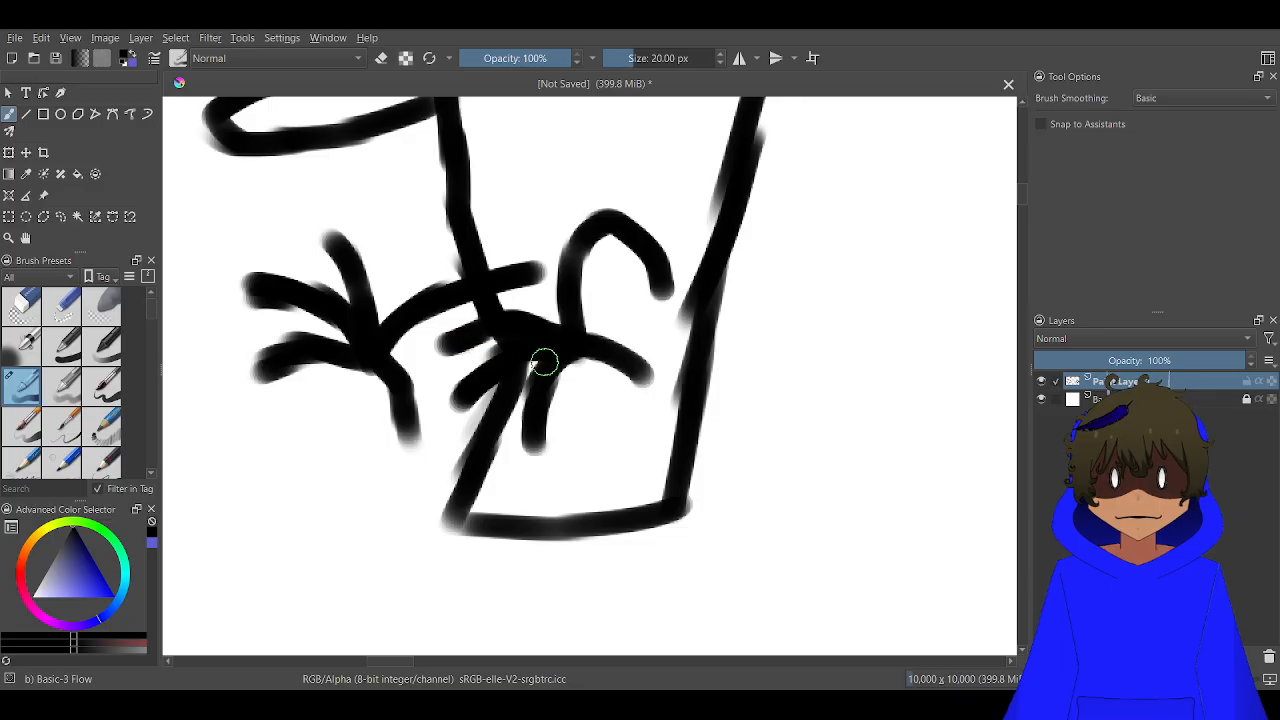
Add a small crown-like tuft with three pointed tips and a rounded base at the body's upper left, under the beak
{"action": "scroll", "coordinate": [563, 353], "scroll_direction": "down", "scroll_amount": 3}
{"action": "left_click_drag", "start_coordinate": [591, 321], "coordinate": [586, 411]}
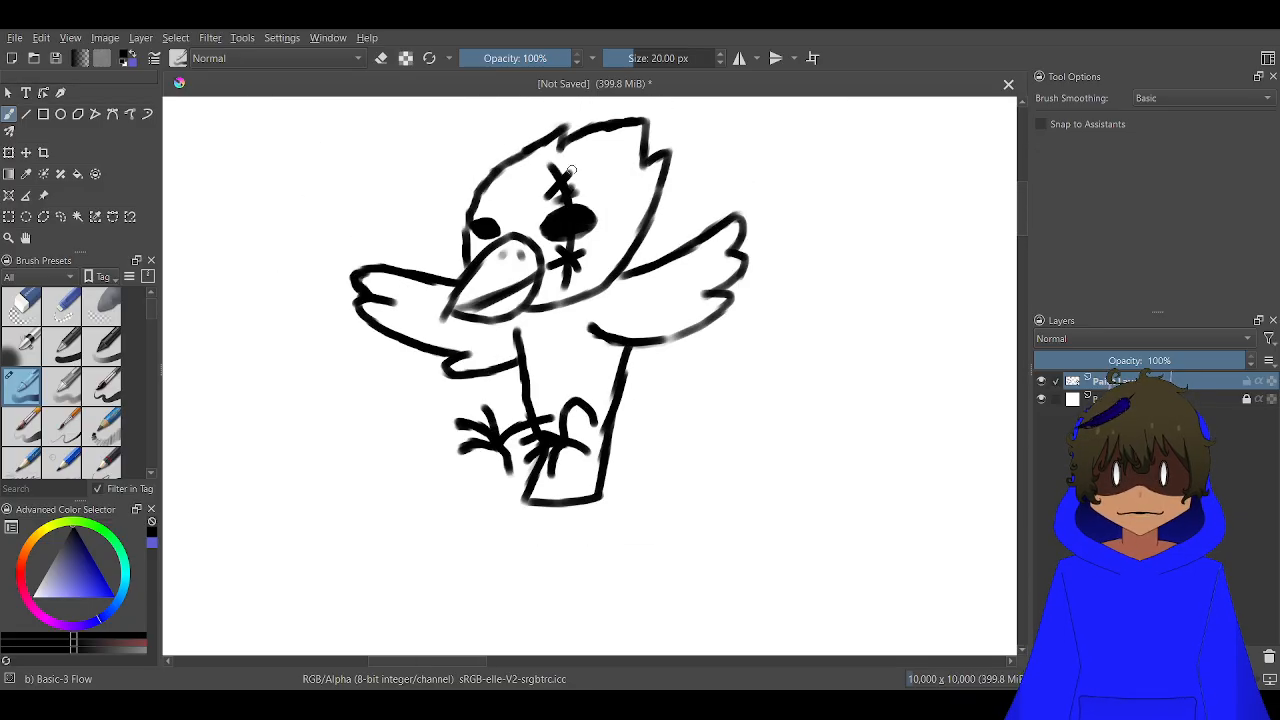
{"action": "scroll", "coordinate": [532, 384], "scroll_direction": "up", "scroll_amount": 4}
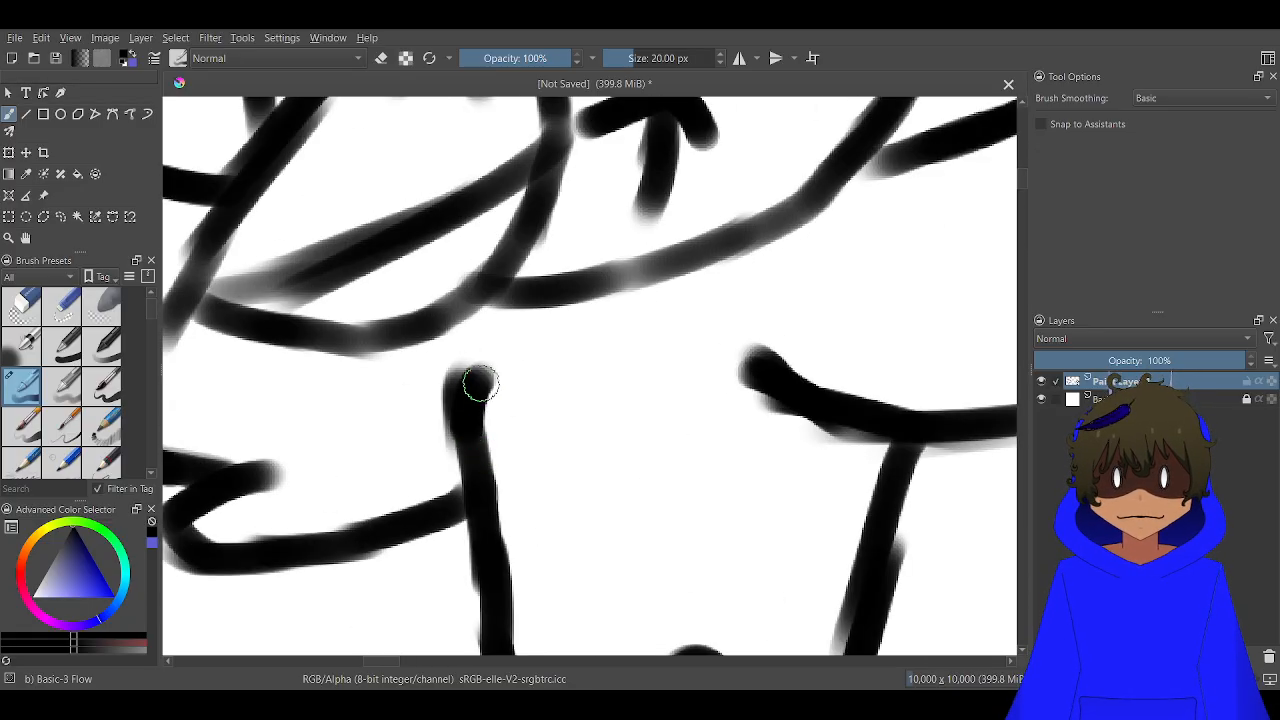
{"action": "mouse_move", "coordinate": [478, 383]}
{"action": "left_mouse_down"}
{"action": "mouse_move", "coordinate": [540, 453]}
{"action": "mouse_move", "coordinate": [588, 344]}
{"action": "mouse_move", "coordinate": [609, 445]}
{"action": "mouse_move", "coordinate": [693, 379]}
{"action": "mouse_move", "coordinate": [649, 453]}
{"action": "mouse_move", "coordinate": [662, 415]}
{"action": "mouse_move", "coordinate": [629, 545]}
{"action": "mouse_move", "coordinate": [570, 572]}
{"action": "mouse_move", "coordinate": [520, 571]}
{"action": "mouse_move", "coordinate": [486, 529]}
{"action": "mouse_move", "coordinate": [594, 551]}
{"action": "left_mouse_up"}
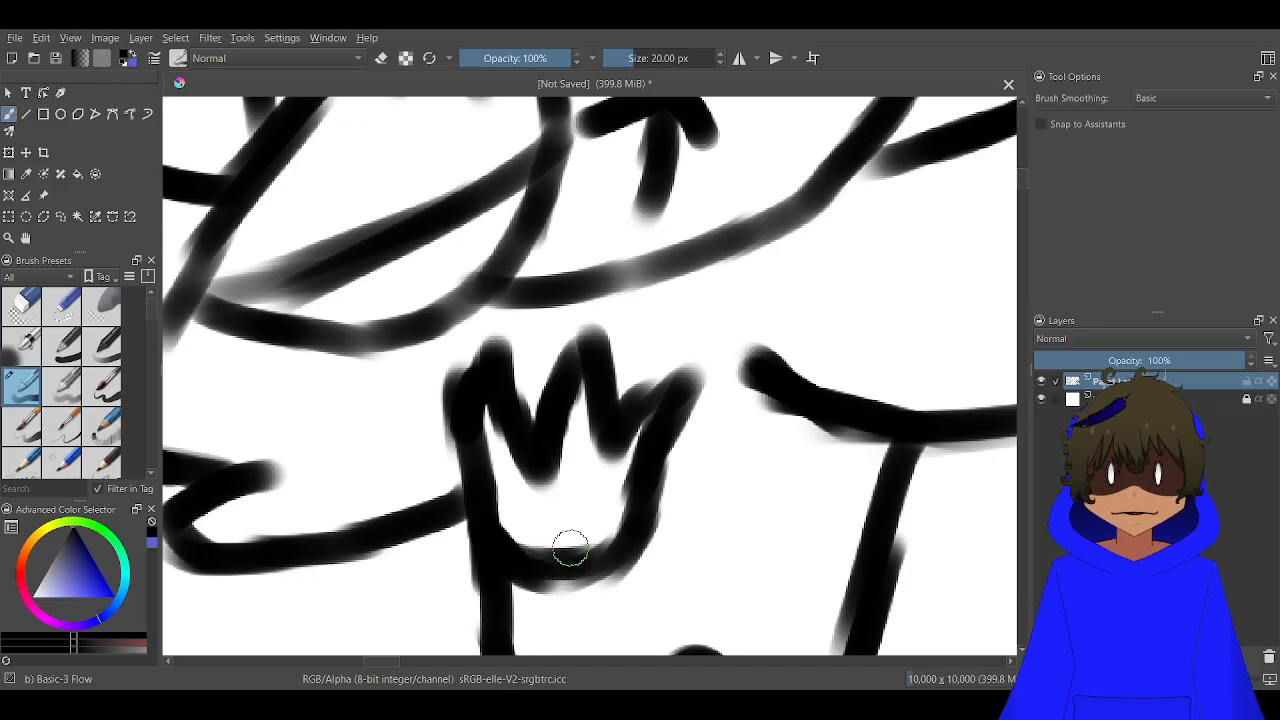
Examine the whole bird sketch and compare it with the blue character beside it
{"action": "scroll", "coordinate": [570, 550], "scroll_direction": "down", "scroll_amount": 5}
{"action": "scroll", "coordinate": [617, 440], "scroll_direction": "down", "scroll_amount": 5}
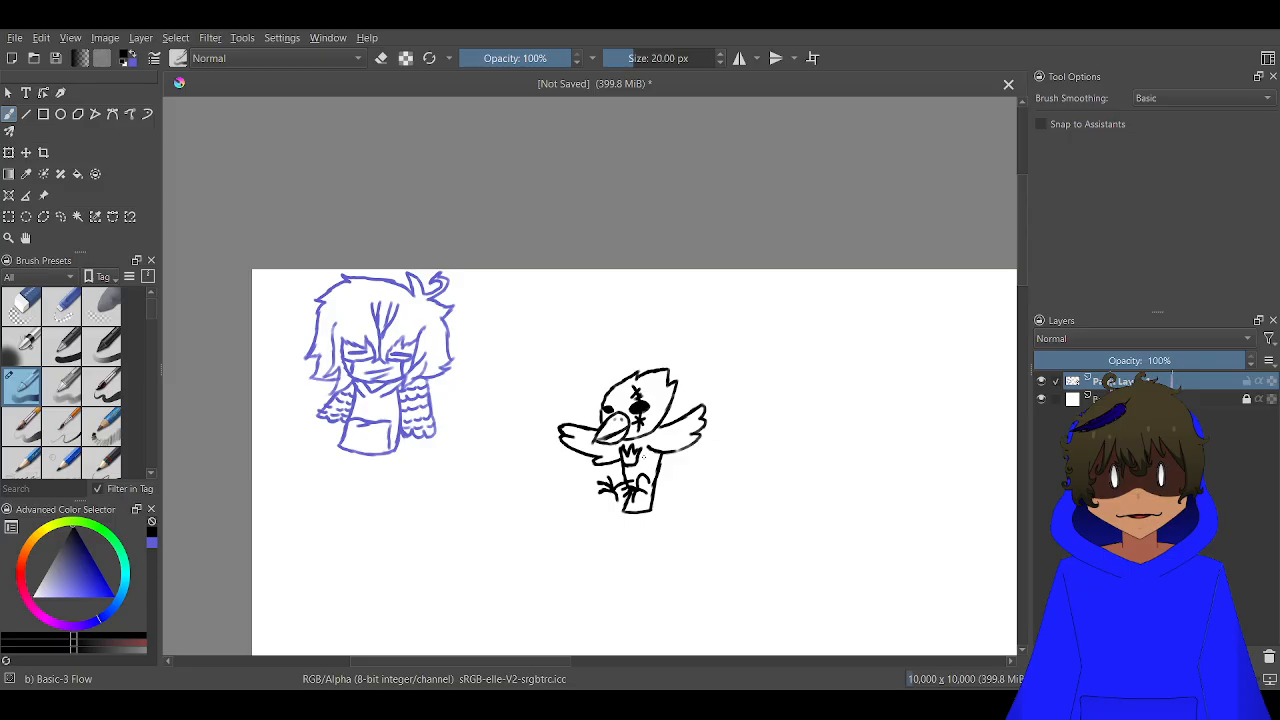
{"action": "scroll", "coordinate": [643, 457], "scroll_direction": "up", "scroll_amount": 4}
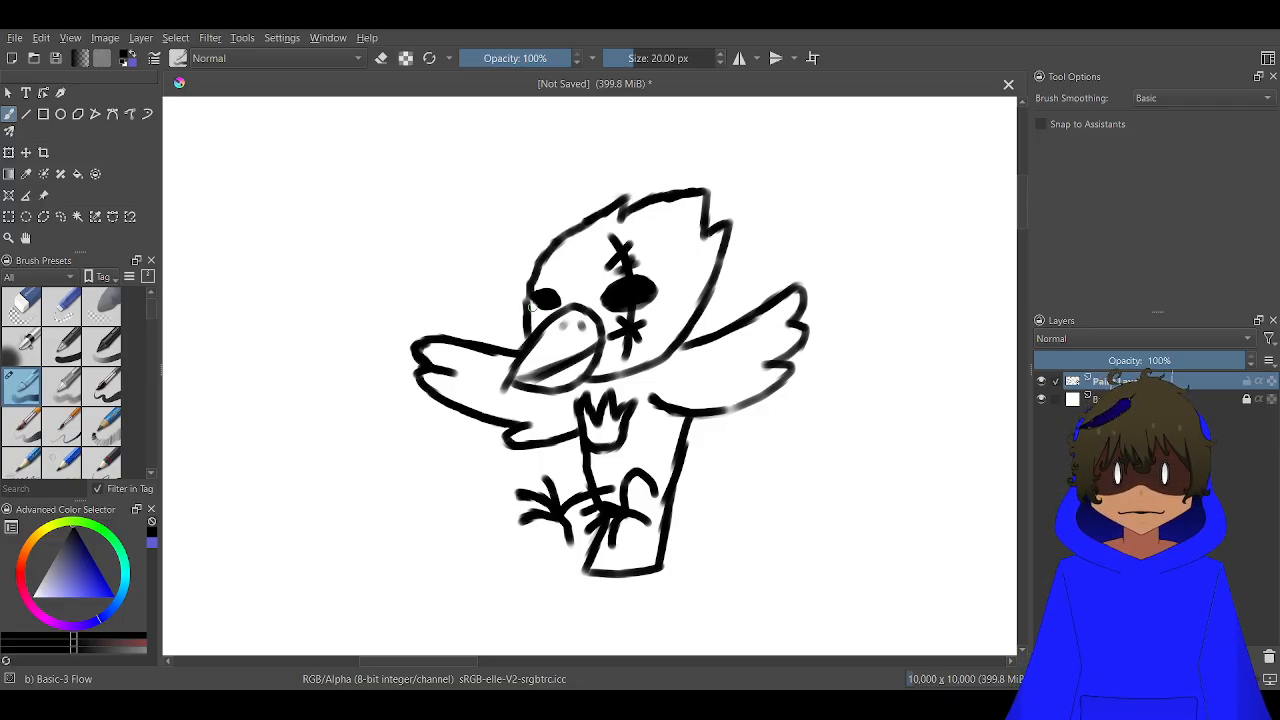
{"action": "left_click_drag", "start_coordinate": [531, 310], "coordinate": [516, 332]}
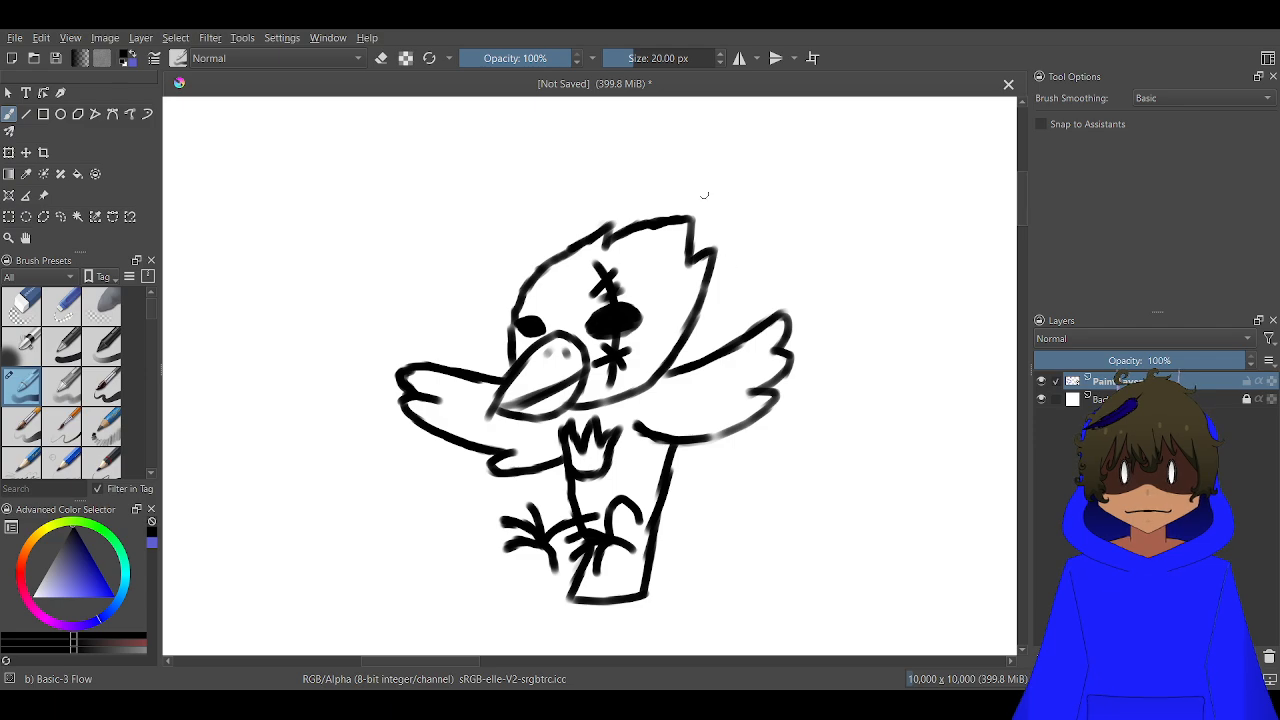
{"action": "scroll", "coordinate": [726, 372], "scroll_direction": "down", "scroll_amount": 3}
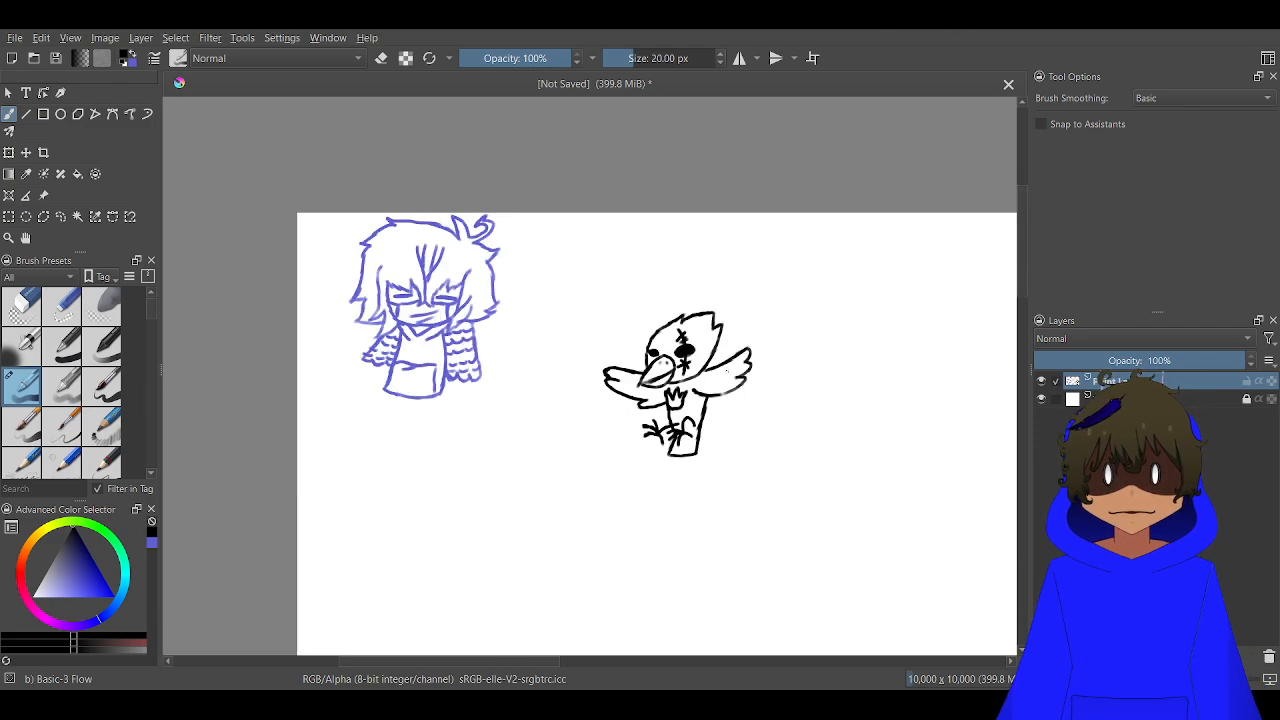
{"action": "mouse_move", "coordinate": [677, 413]}
{"action": "left_mouse_down"}
{"action": "mouse_move", "coordinate": [649, 334]}
{"action": "mouse_move", "coordinate": [491, 309]}
{"action": "mouse_move", "coordinate": [490, 328]}
{"action": "left_mouse_up"}
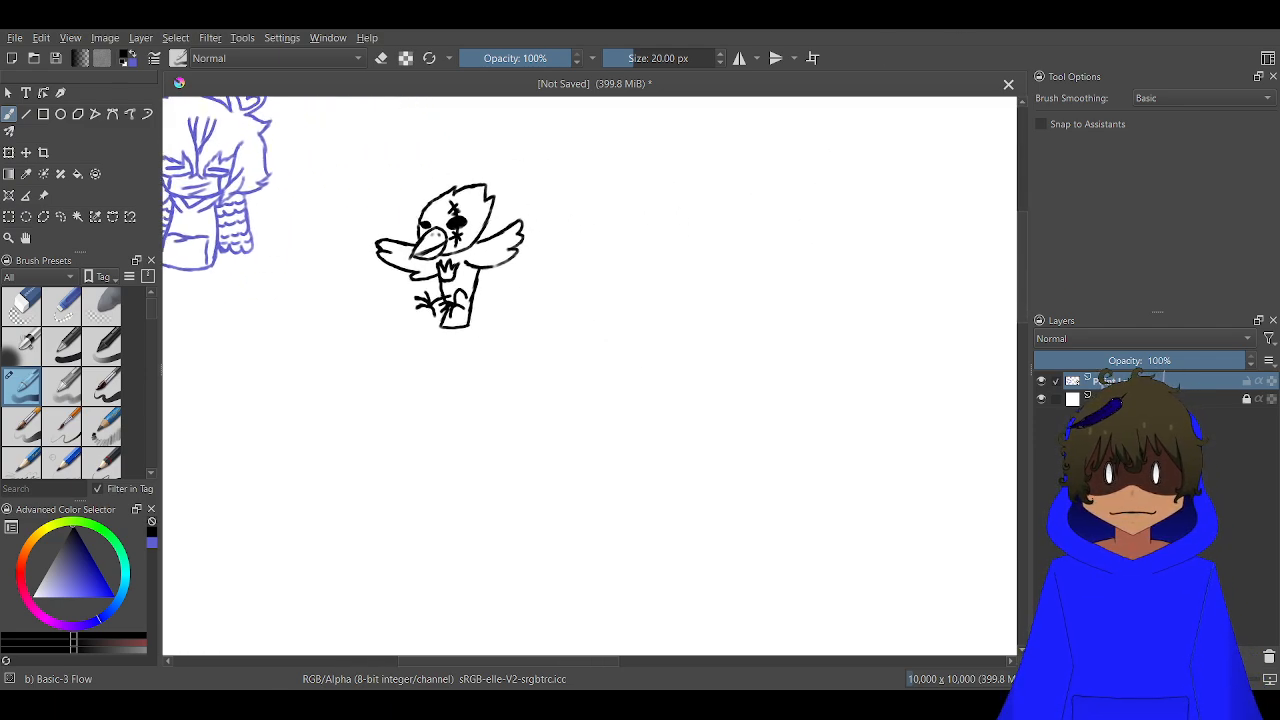
{"action": "left_click_drag", "start_coordinate": [466, 223], "coordinate": [590, 282]}
{"action": "scroll", "coordinate": [590, 282], "scroll_direction": "up", "scroll_amount": 2}
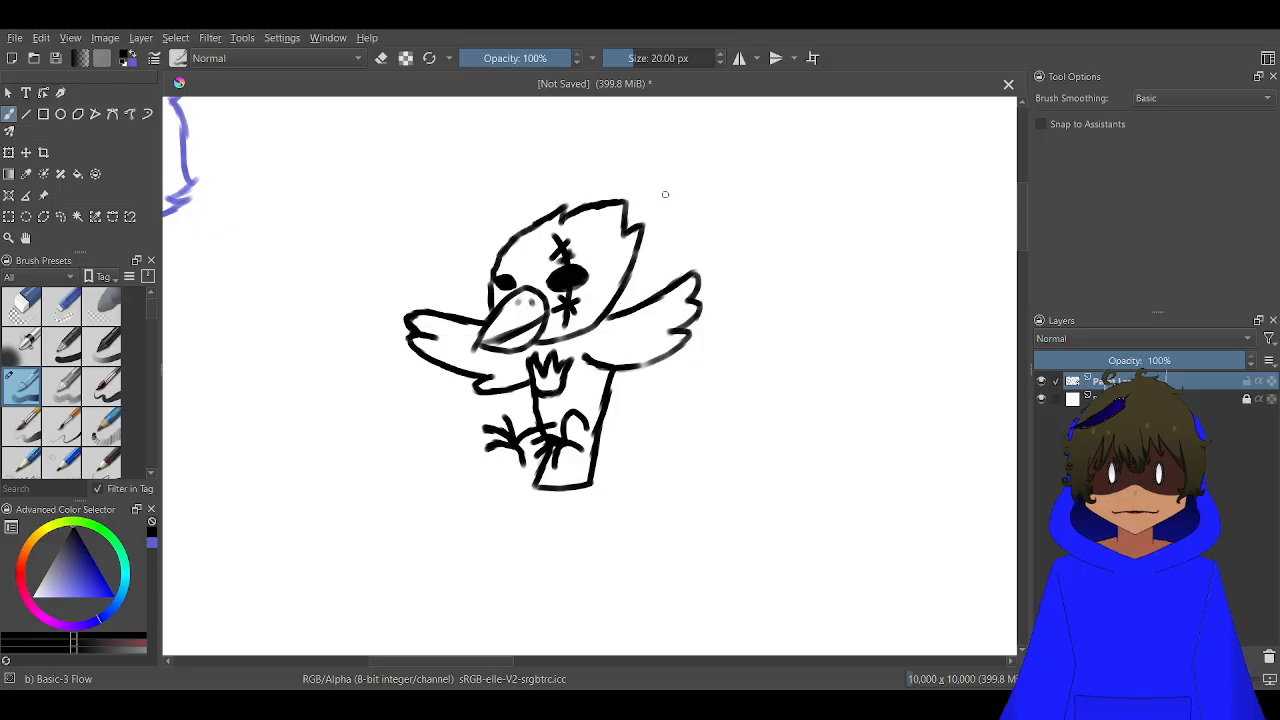
{"action": "left_click_drag", "start_coordinate": [796, 226], "coordinate": [555, 355]}
{"action": "scroll", "coordinate": [650, 228], "scroll_direction": "down", "scroll_amount": 1}
{"action": "scroll", "coordinate": [514, 265], "scroll_direction": "down", "scroll_amount": 1}
{"action": "scroll", "coordinate": [530, 270], "scroll_direction": "down", "scroll_amount": 2}
{"action": "scroll", "coordinate": [497, 342], "scroll_direction": "up", "scroll_amount": 5}
Draw two thick black lines converging downward from the canvas's top edge, in the blank area between the blue character and the bird
{"action": "left_click_drag", "start_coordinate": [428, 296], "coordinate": [932, 427]}
{"action": "left_click_drag", "start_coordinate": [556, 344], "coordinate": [694, 301]}
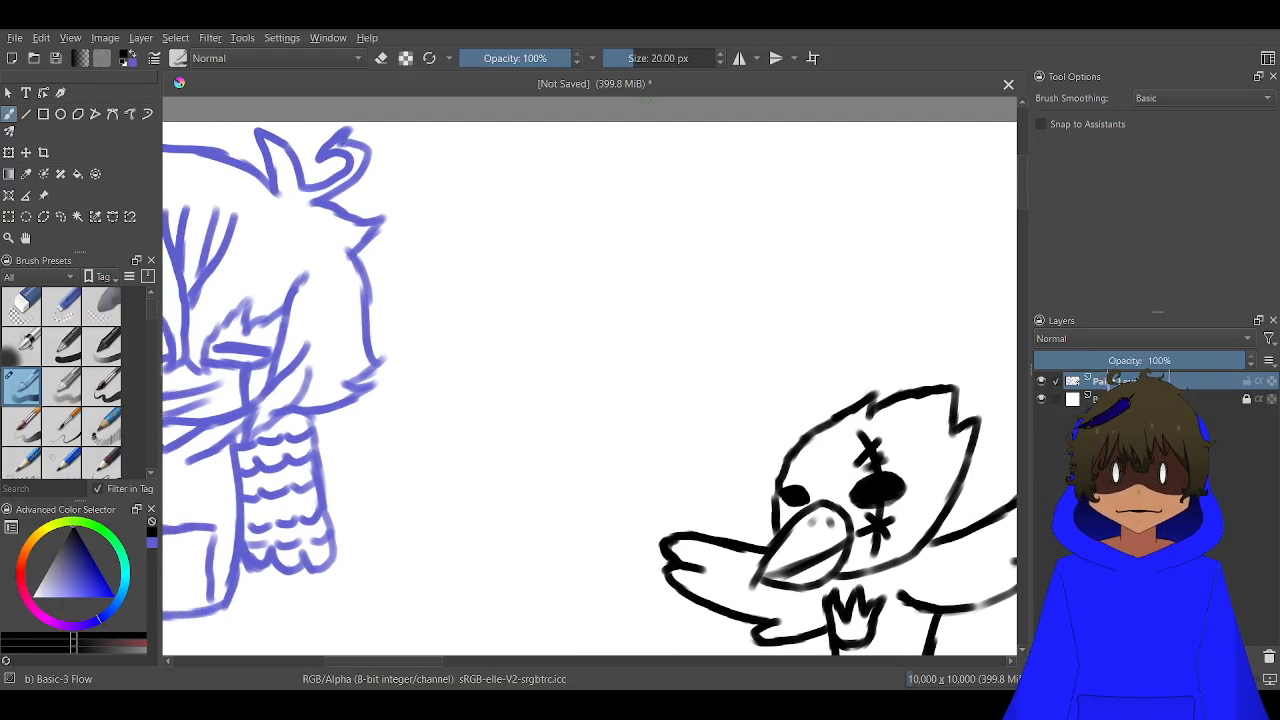
{"action": "mouse_move", "coordinate": [490, 124]}
{"action": "left_mouse_down"}
{"action": "mouse_move", "coordinate": [520, 255]}
{"action": "mouse_move", "coordinate": [522, 345]}
{"action": "left_mouse_up"}
{"action": "mouse_move", "coordinate": [736, 110]}
{"action": "left_mouse_down"}
{"action": "mouse_move", "coordinate": [681, 281]}
{"action": "mouse_move", "coordinate": [679, 296]}
{"action": "mouse_move", "coordinate": [702, 214]}
{"action": "mouse_move", "coordinate": [683, 339]}
{"action": "mouse_move", "coordinate": [715, 176]}
{"action": "mouse_move", "coordinate": [703, 236]}
{"action": "left_mouse_up"}
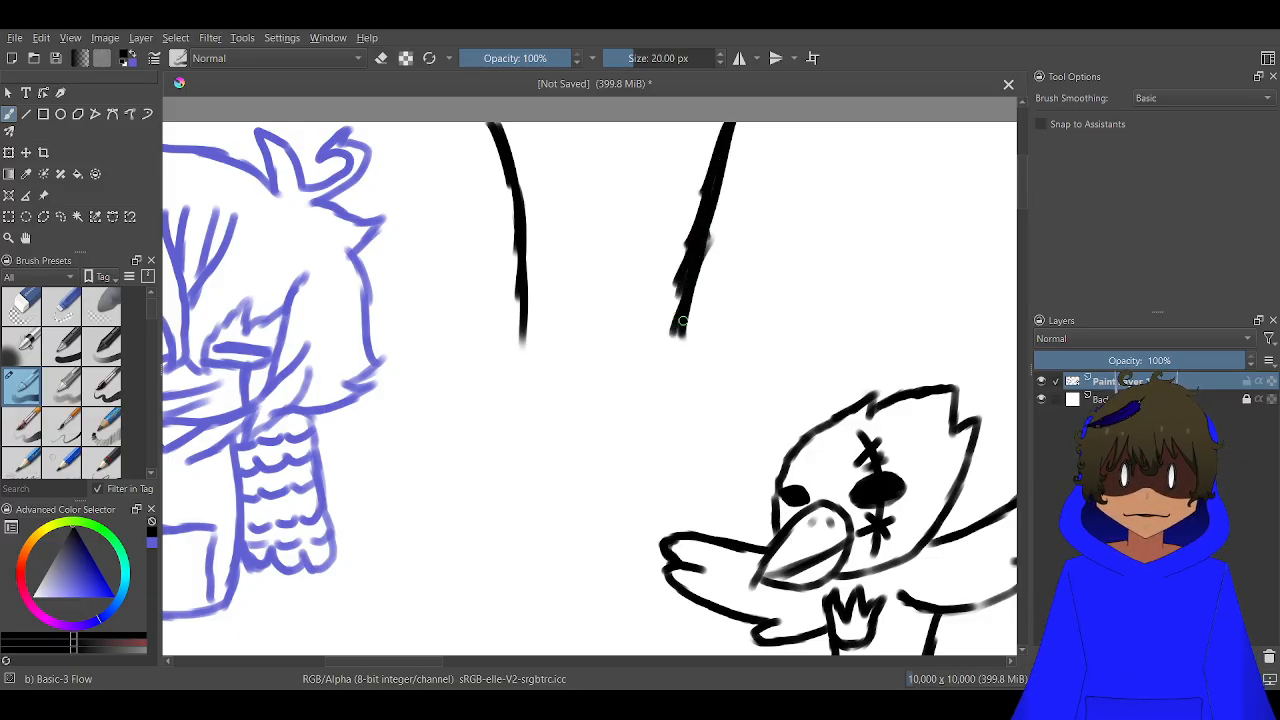
{"action": "mouse_move", "coordinate": [545, 348]}
{"action": "left_mouse_down"}
{"action": "mouse_move", "coordinate": [541, 271]}
{"action": "mouse_move", "coordinate": [539, 286]}
{"action": "mouse_move", "coordinate": [497, 127]}
{"action": "left_mouse_up"}
{"action": "mouse_move", "coordinate": [523, 258]}
{"action": "left_mouse_down"}
{"action": "mouse_move", "coordinate": [529, 385]}
{"action": "mouse_move", "coordinate": [542, 350]}
{"action": "mouse_move", "coordinate": [541, 395]}
{"action": "left_mouse_up"}
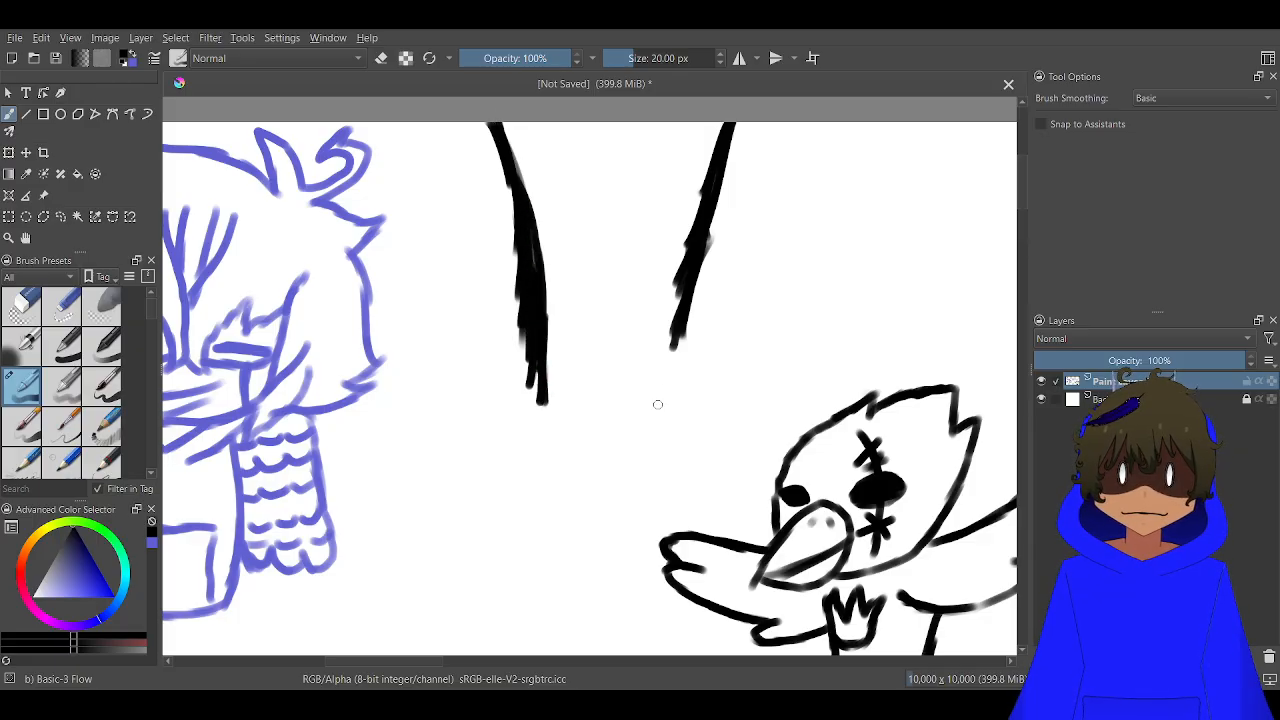
{"action": "left_click_drag", "start_coordinate": [657, 404], "coordinate": [674, 332]}
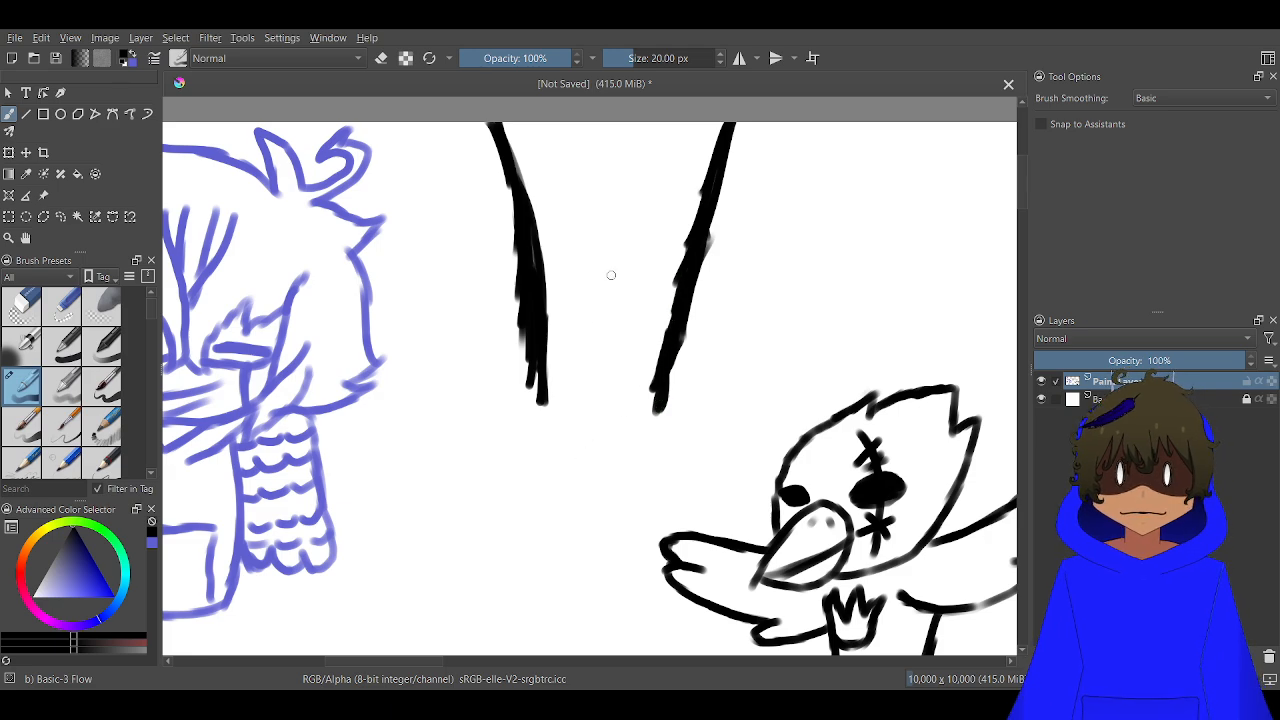
Outline a tall oval head hanging below the two thick lines and thicken its lower-left edge
{"action": "scroll", "coordinate": [620, 230], "scroll_direction": "down", "scroll_amount": 5}
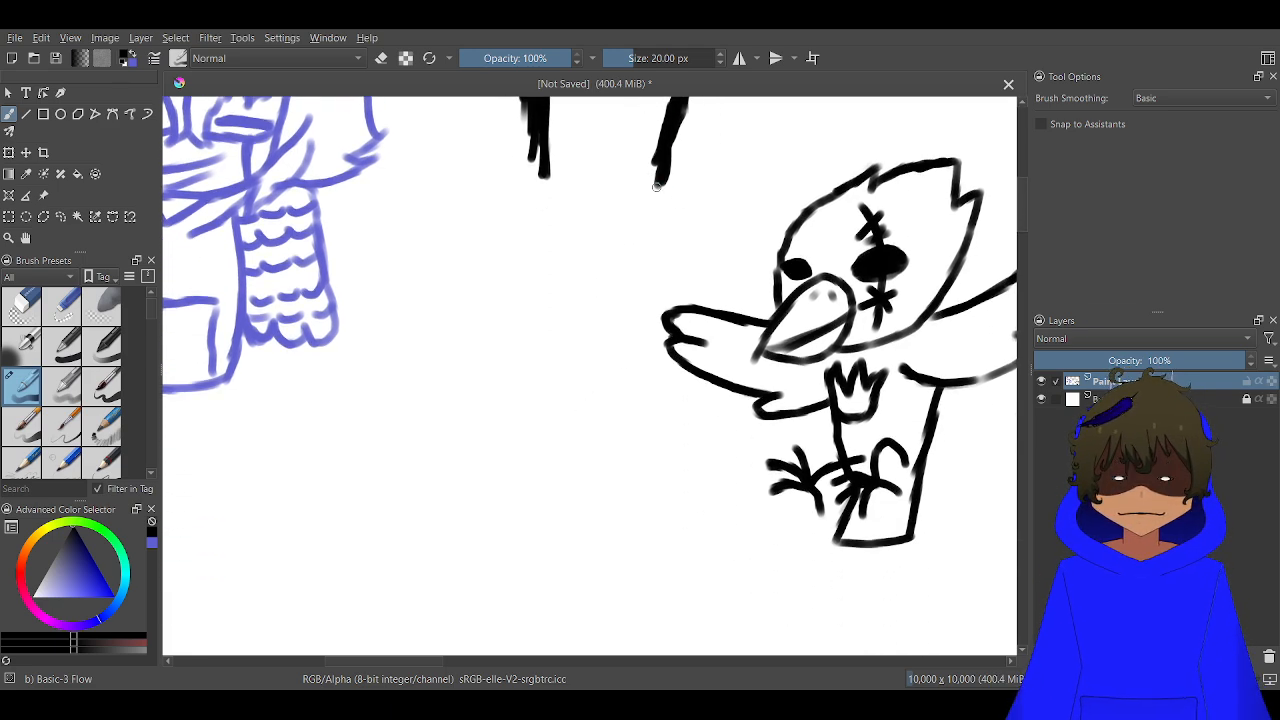
{"action": "mouse_move", "coordinate": [606, 172]}
{"action": "left_mouse_down"}
{"action": "mouse_move", "coordinate": [661, 212]}
{"action": "mouse_move", "coordinate": [653, 196]}
{"action": "mouse_move", "coordinate": [670, 245]}
{"action": "mouse_move", "coordinate": [667, 318]}
{"action": "mouse_move", "coordinate": [667, 283]}
{"action": "mouse_move", "coordinate": [637, 380]}
{"action": "left_mouse_up"}
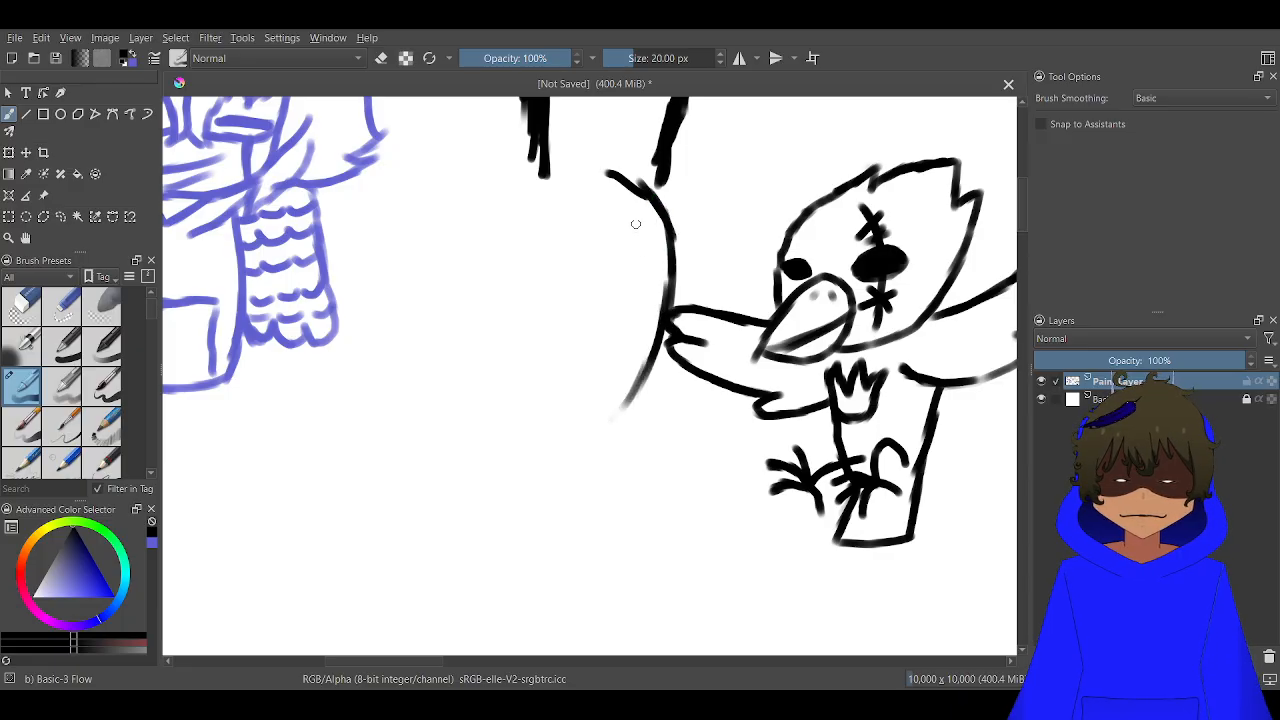
{"action": "mouse_move", "coordinate": [650, 199]}
{"action": "left_mouse_down"}
{"action": "mouse_move", "coordinate": [592, 174]}
{"action": "mouse_move", "coordinate": [612, 177]}
{"action": "mouse_move", "coordinate": [536, 177]}
{"action": "mouse_move", "coordinate": [563, 174]}
{"action": "mouse_move", "coordinate": [518, 209]}
{"action": "mouse_move", "coordinate": [490, 309]}
{"action": "mouse_move", "coordinate": [498, 300]}
{"action": "mouse_move", "coordinate": [527, 408]}
{"action": "left_mouse_up"}
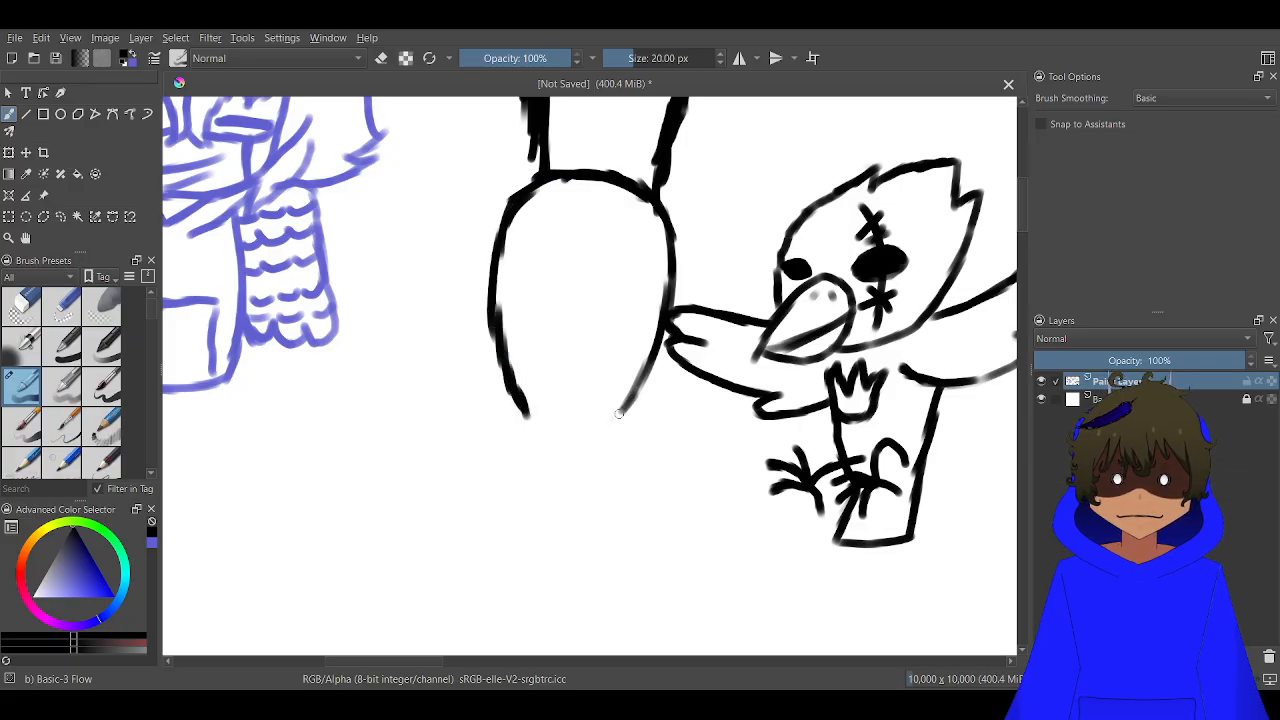
{"action": "left_click_drag", "start_coordinate": [599, 422], "coordinate": [534, 426]}
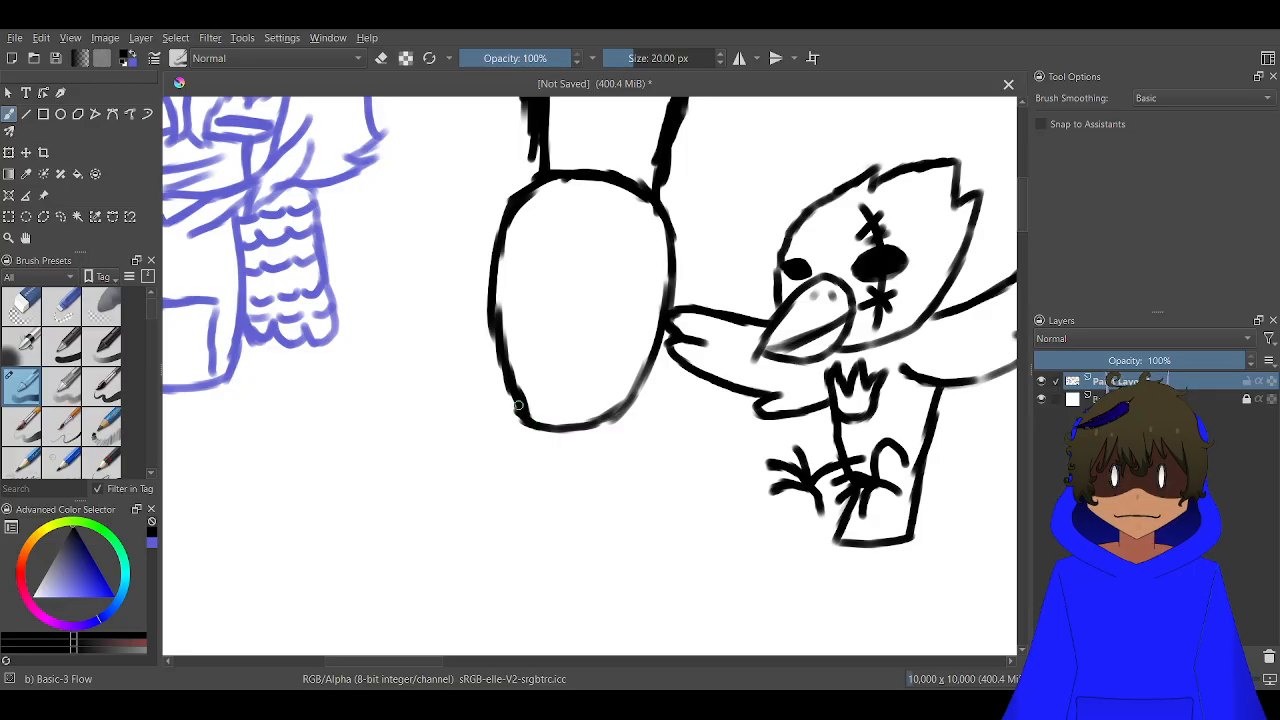
{"action": "mouse_move", "coordinate": [500, 351]}
{"action": "left_mouse_down"}
{"action": "mouse_move", "coordinate": [512, 410]}
{"action": "mouse_move", "coordinate": [560, 424]}
{"action": "left_mouse_up"}
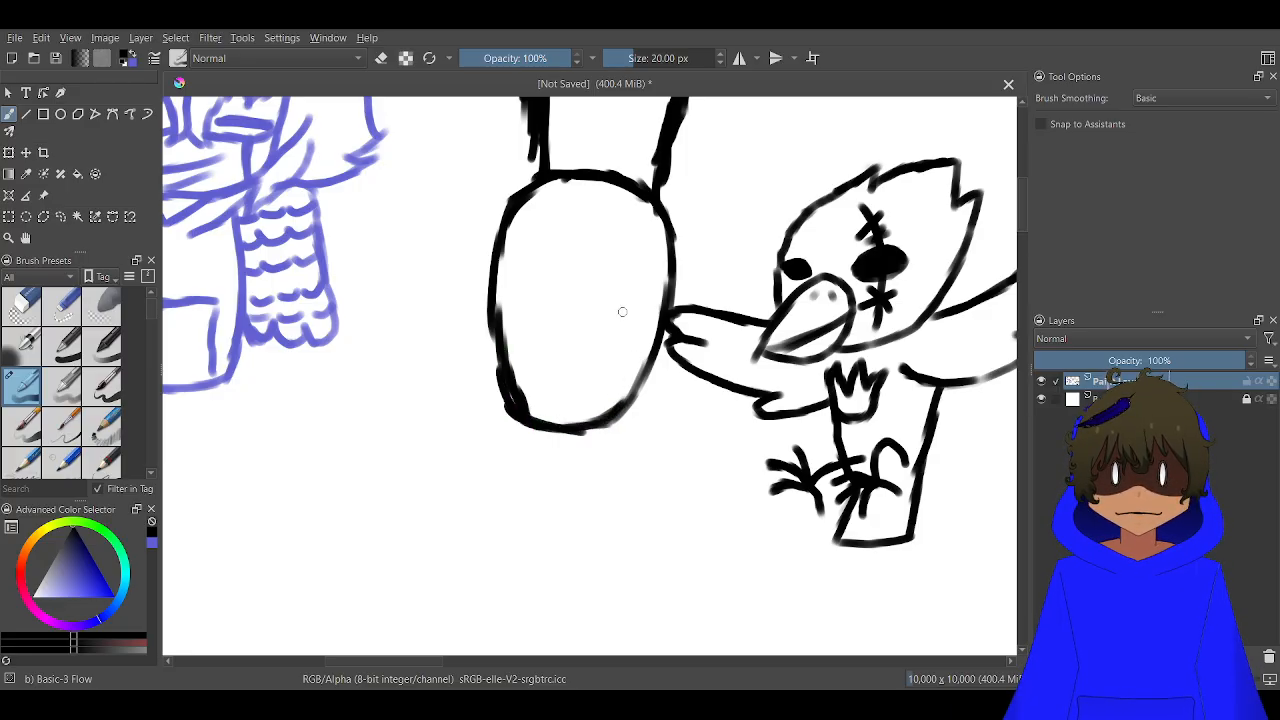
Paint two solid black oval eyes in the head's lower half, a large upright one at left and a smaller slanted one at right
{"action": "scroll", "coordinate": [591, 333], "scroll_direction": "up", "scroll_amount": 4}
{"action": "scroll", "coordinate": [580, 323], "scroll_direction": "down", "scroll_amount": 2}
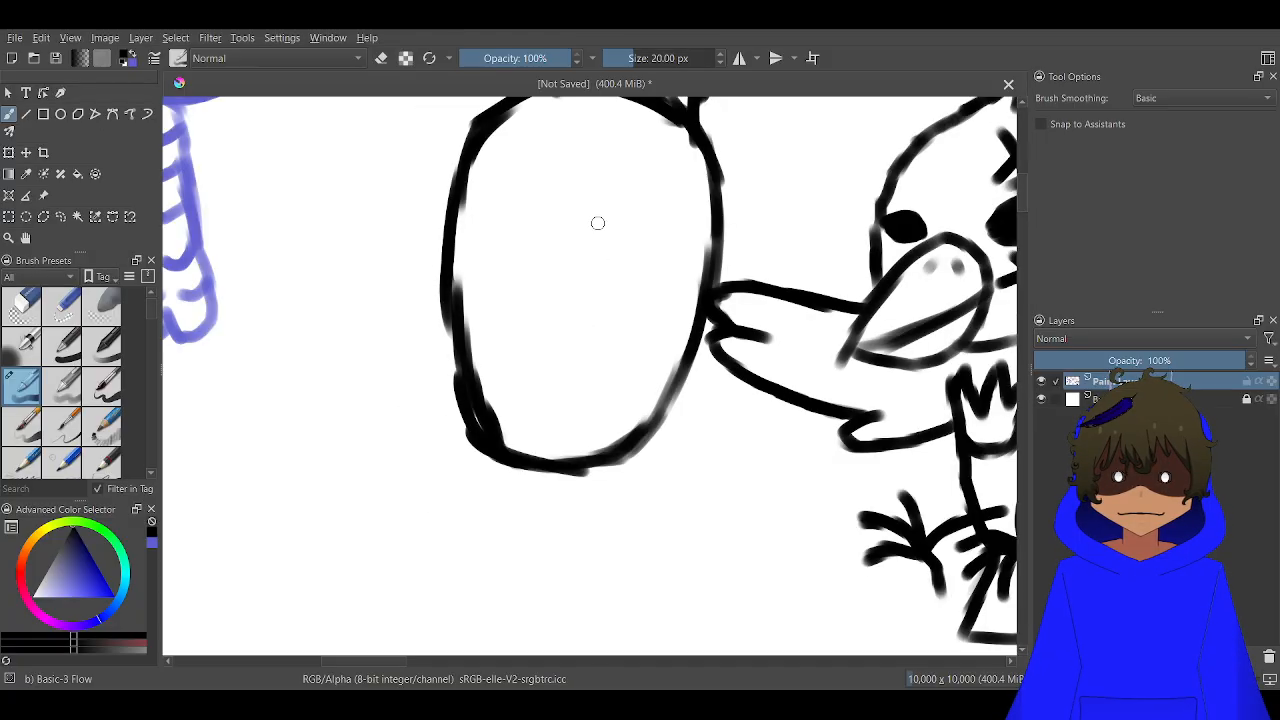
{"action": "mouse_move", "coordinate": [652, 292]}
{"action": "left_mouse_down"}
{"action": "mouse_move", "coordinate": [602, 355]}
{"action": "mouse_move", "coordinate": [600, 385]}
{"action": "mouse_move", "coordinate": [662, 318]}
{"action": "mouse_move", "coordinate": [615, 370]}
{"action": "mouse_move", "coordinate": [655, 305]}
{"action": "mouse_move", "coordinate": [615, 371]}
{"action": "left_mouse_up"}
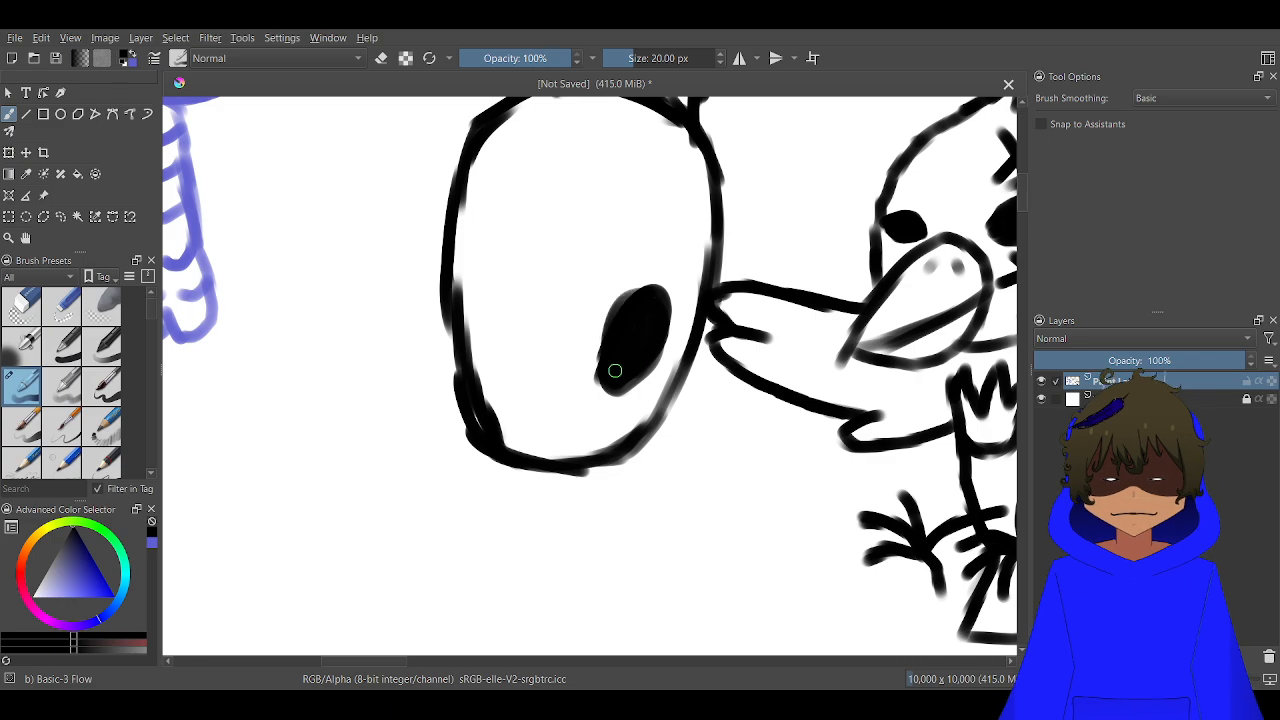
{"action": "mouse_move", "coordinate": [519, 246]}
{"action": "left_mouse_down"}
{"action": "mouse_move", "coordinate": [485, 345]}
{"action": "mouse_move", "coordinate": [500, 380]}
{"action": "mouse_move", "coordinate": [545, 310]}
{"action": "mouse_move", "coordinate": [519, 320]}
{"action": "mouse_move", "coordinate": [505, 300]}
{"action": "mouse_move", "coordinate": [538, 300]}
{"action": "mouse_move", "coordinate": [523, 329]}
{"action": "mouse_move", "coordinate": [522, 287]}
{"action": "left_mouse_up"}
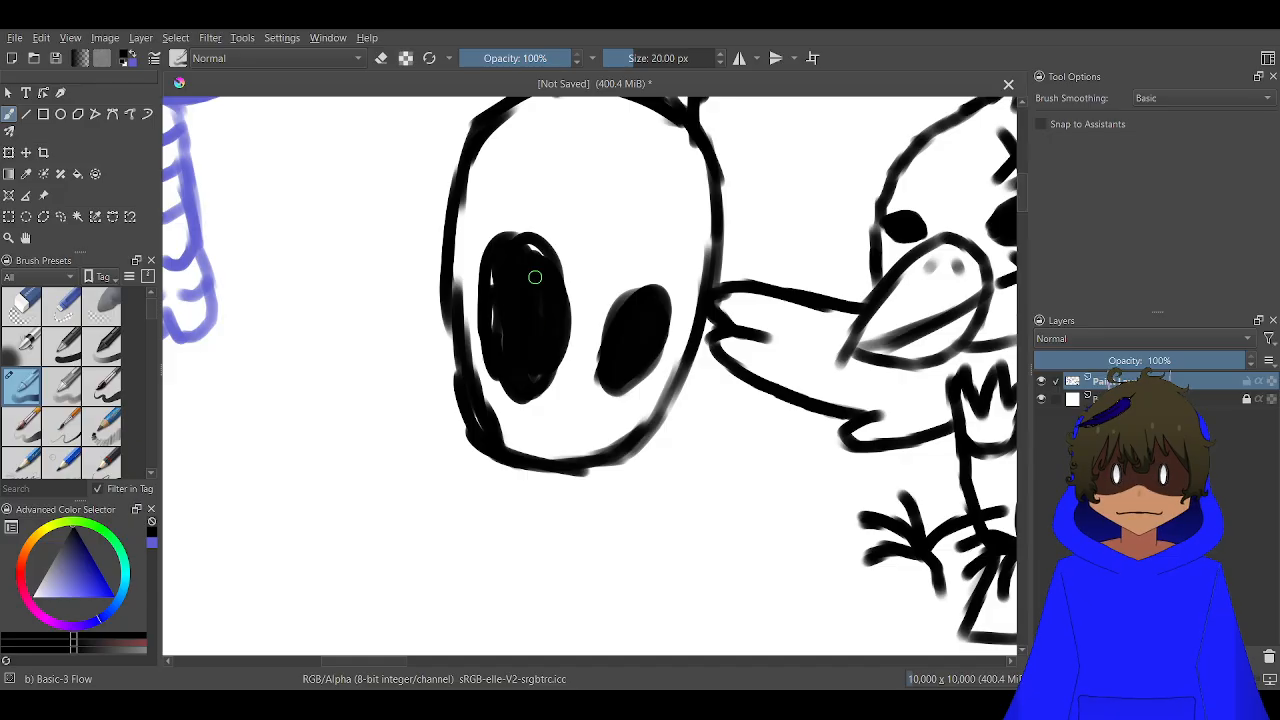
{"action": "left_click_drag", "start_coordinate": [500, 271], "coordinate": [506, 280]}
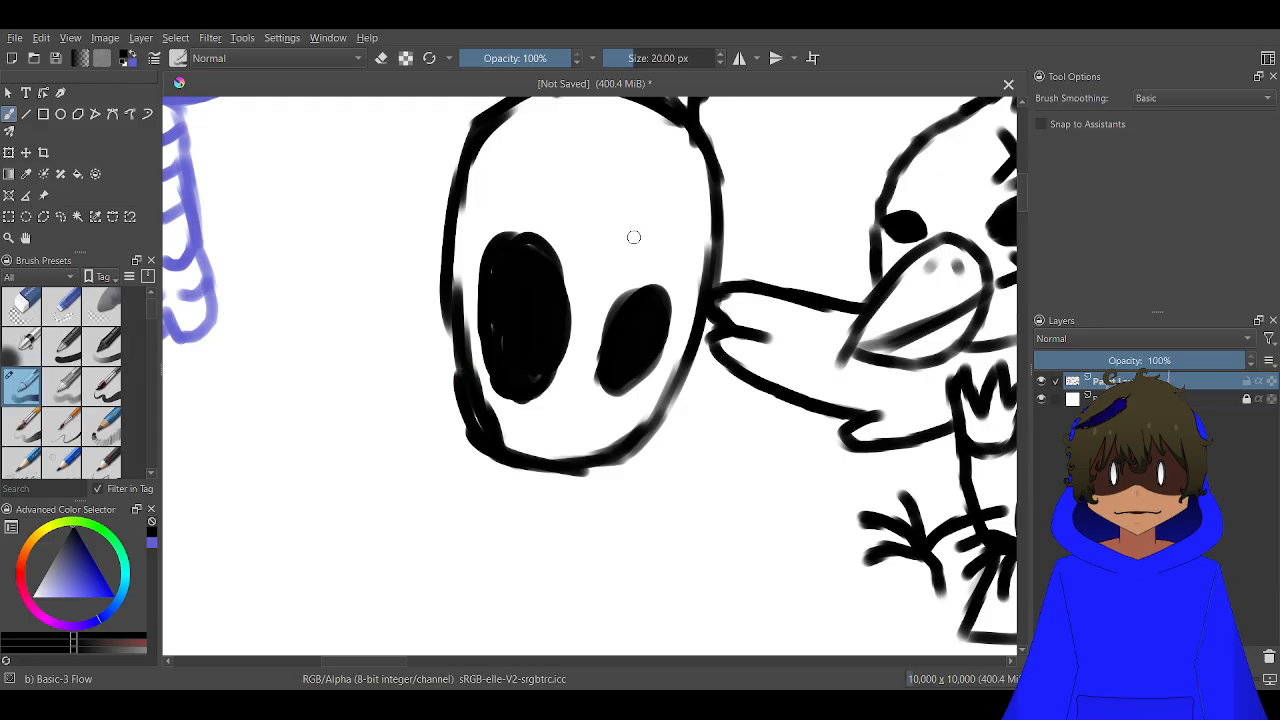
Draw a strap line across the oval head through both eyes, and an arched cap shape with an inner line on the forehead
{"action": "mouse_move", "coordinate": [633, 237]}
{"action": "left_mouse_down"}
{"action": "mouse_move", "coordinate": [543, 340]}
{"action": "mouse_move", "coordinate": [600, 326]}
{"action": "left_mouse_up"}
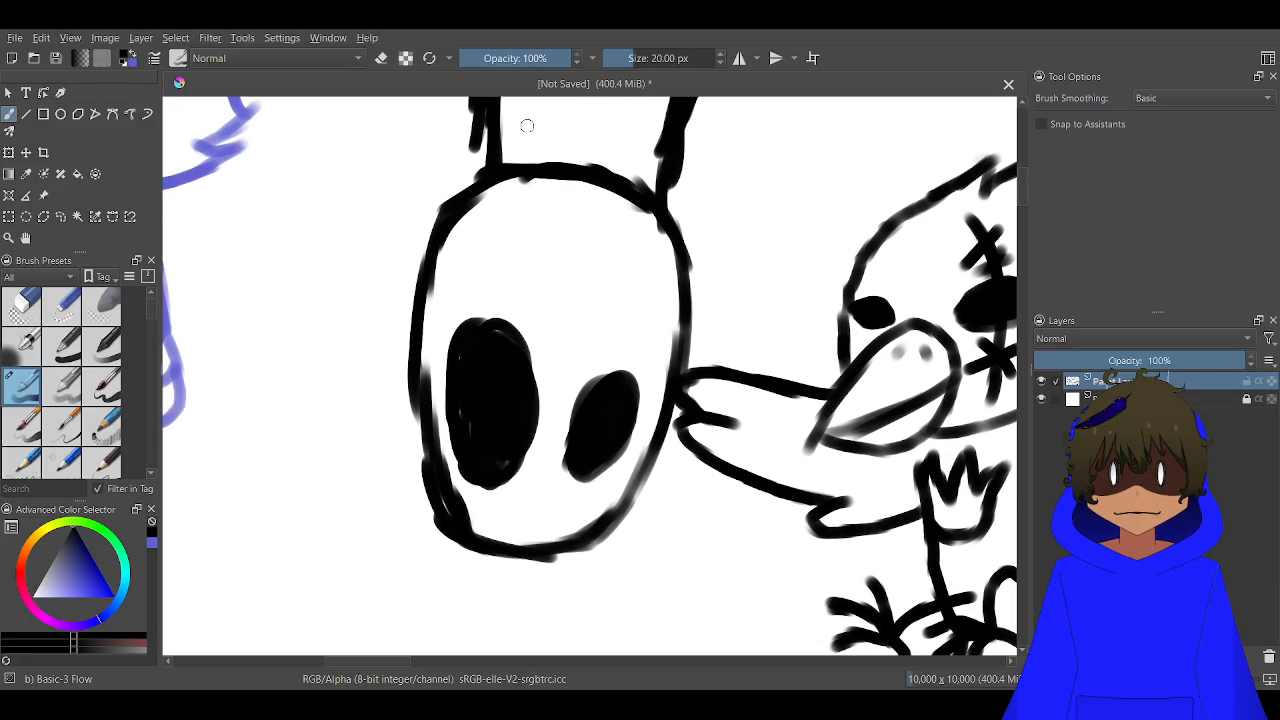
{"action": "mouse_move", "coordinate": [582, 418]}
{"action": "left_mouse_down"}
{"action": "mouse_move", "coordinate": [434, 415]}
{"action": "mouse_move", "coordinate": [619, 433]}
{"action": "left_mouse_up"}
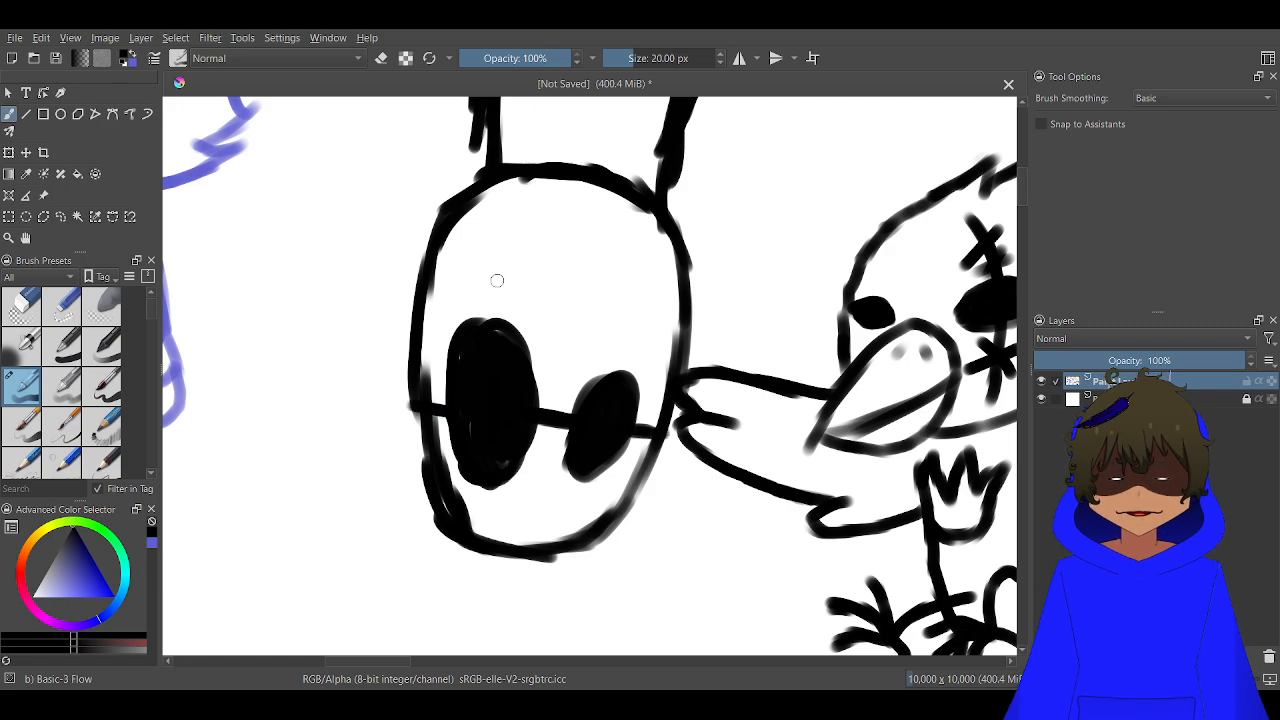
{"action": "mouse_move", "coordinate": [633, 328]}
{"action": "left_mouse_down"}
{"action": "mouse_move", "coordinate": [650, 352]}
{"action": "mouse_move", "coordinate": [612, 318]}
{"action": "mouse_move", "coordinate": [466, 293]}
{"action": "mouse_move", "coordinate": [462, 278]}
{"action": "mouse_move", "coordinate": [522, 212]}
{"action": "mouse_move", "coordinate": [578, 188]}
{"action": "mouse_move", "coordinate": [628, 238]}
{"action": "mouse_move", "coordinate": [656, 352]}
{"action": "left_mouse_up"}
{"action": "left_click_drag", "start_coordinate": [631, 277], "coordinate": [499, 244]}
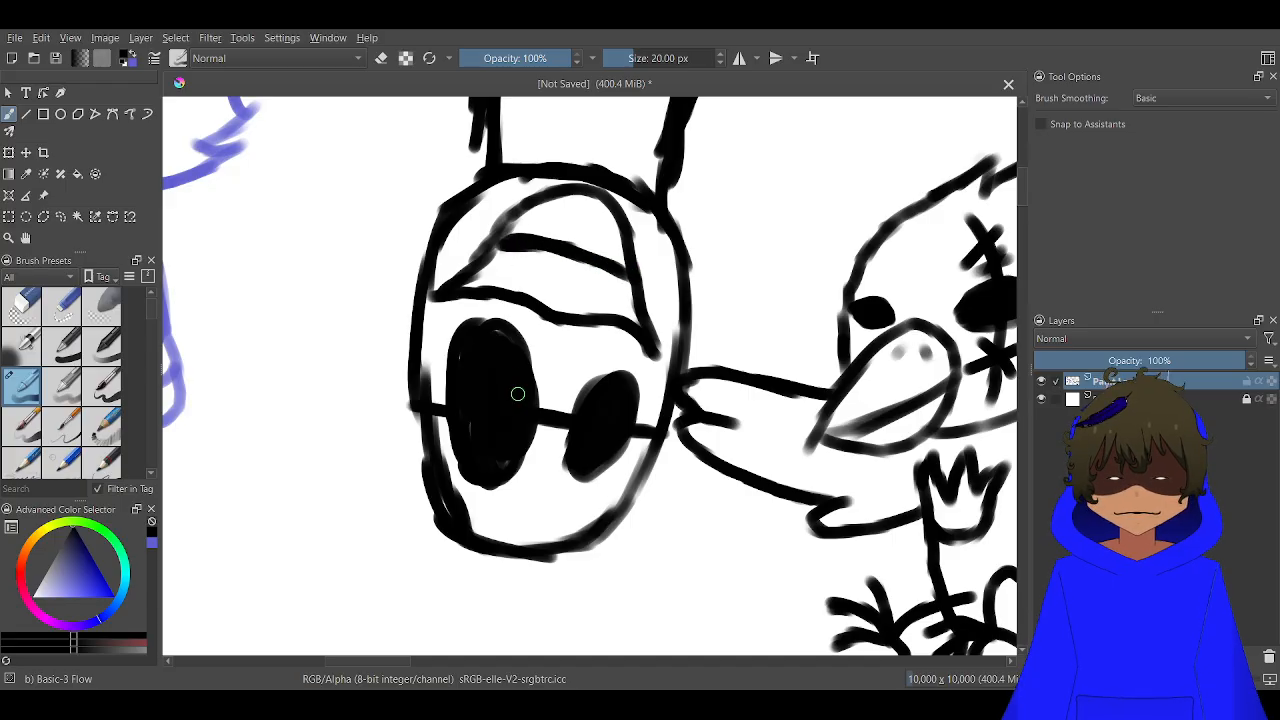
Examine the oval-headed character alongside the other sketches and the blank canvas area to the right of the bird
{"action": "scroll", "coordinate": [566, 386], "scroll_direction": "down", "scroll_amount": 2}
{"action": "left_click_drag", "start_coordinate": [550, 428], "coordinate": [625, 288]}
{"action": "scroll", "coordinate": [620, 293], "scroll_direction": "up", "scroll_amount": 2}
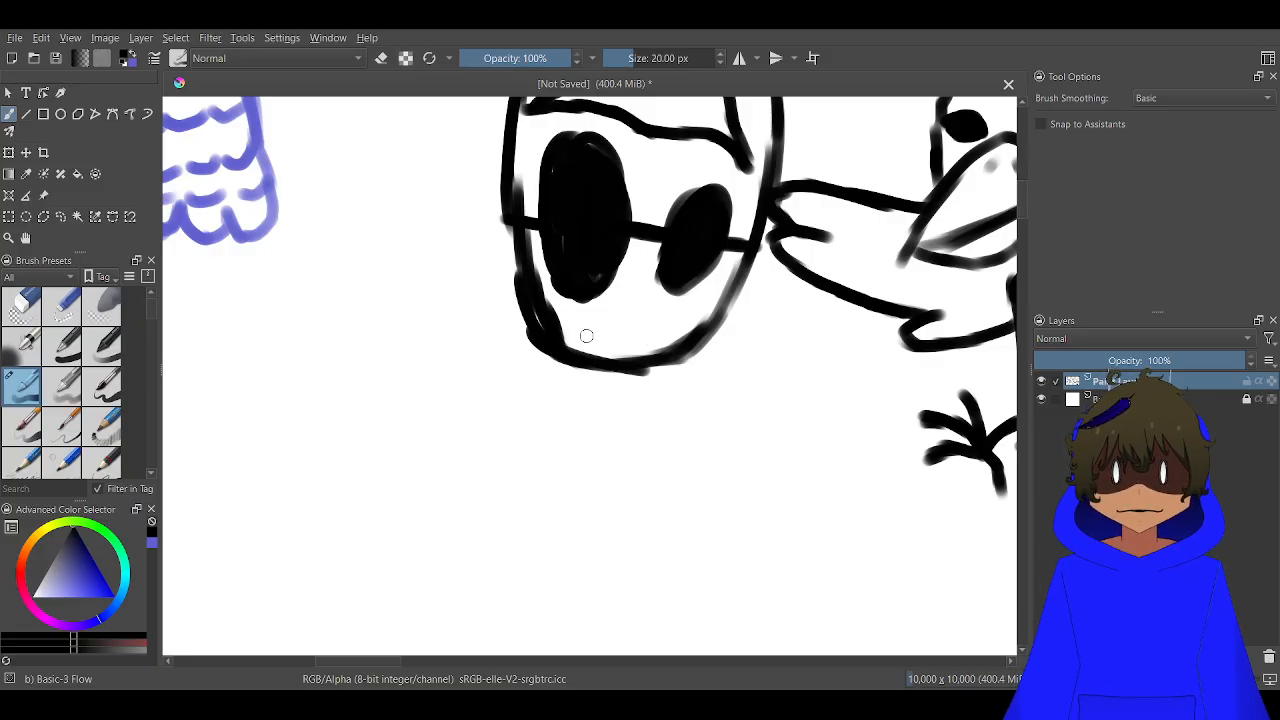
{"action": "scroll", "coordinate": [586, 336], "scroll_direction": "down", "scroll_amount": 3}
{"action": "scroll", "coordinate": [586, 336], "scroll_direction": "down", "scroll_amount": 5}
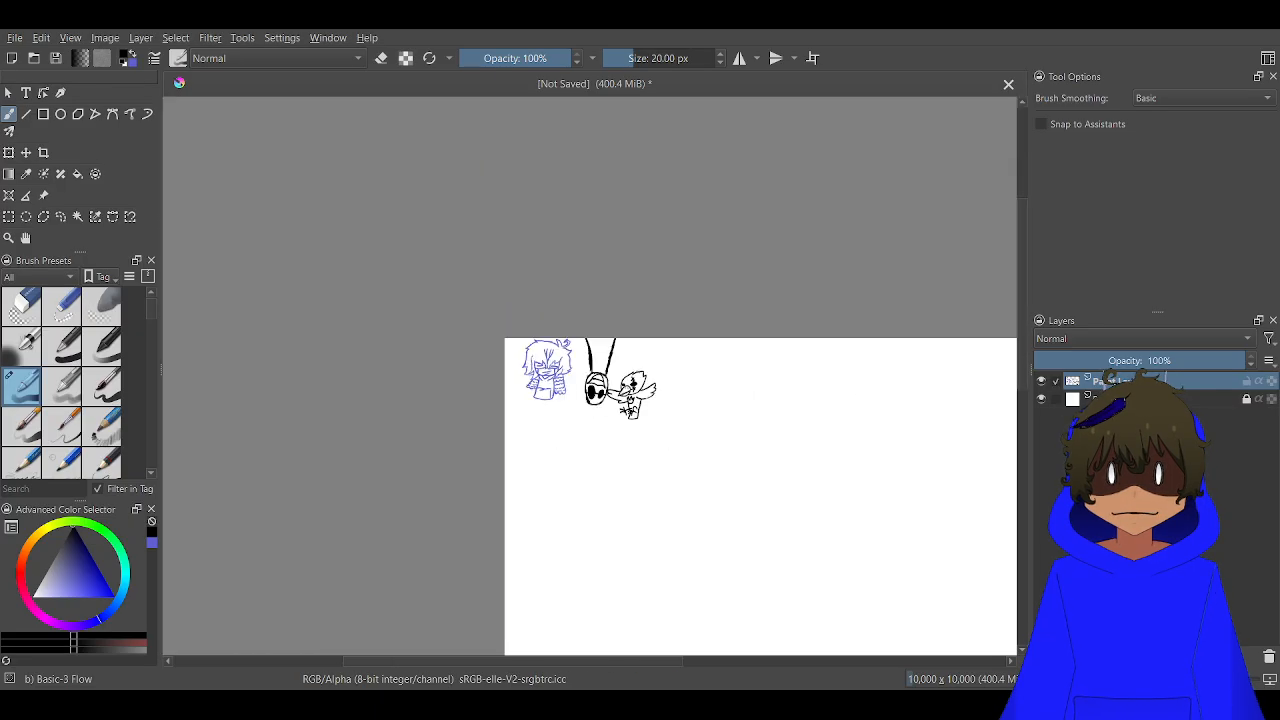
{"action": "scroll", "coordinate": [625, 418], "scroll_direction": "up", "scroll_amount": 3}
{"action": "left_click_drag", "start_coordinate": [731, 390], "coordinate": [460, 395]}
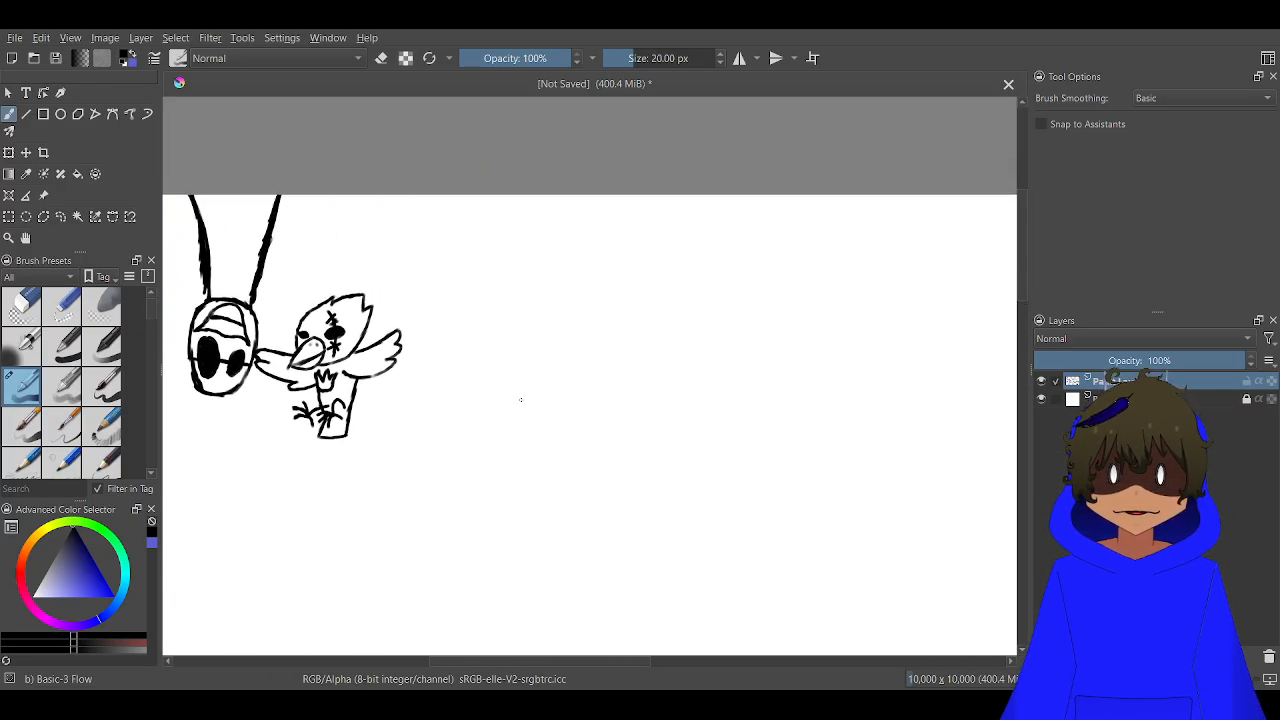
{"action": "scroll", "coordinate": [522, 396], "scroll_direction": "down", "scroll_amount": 1}
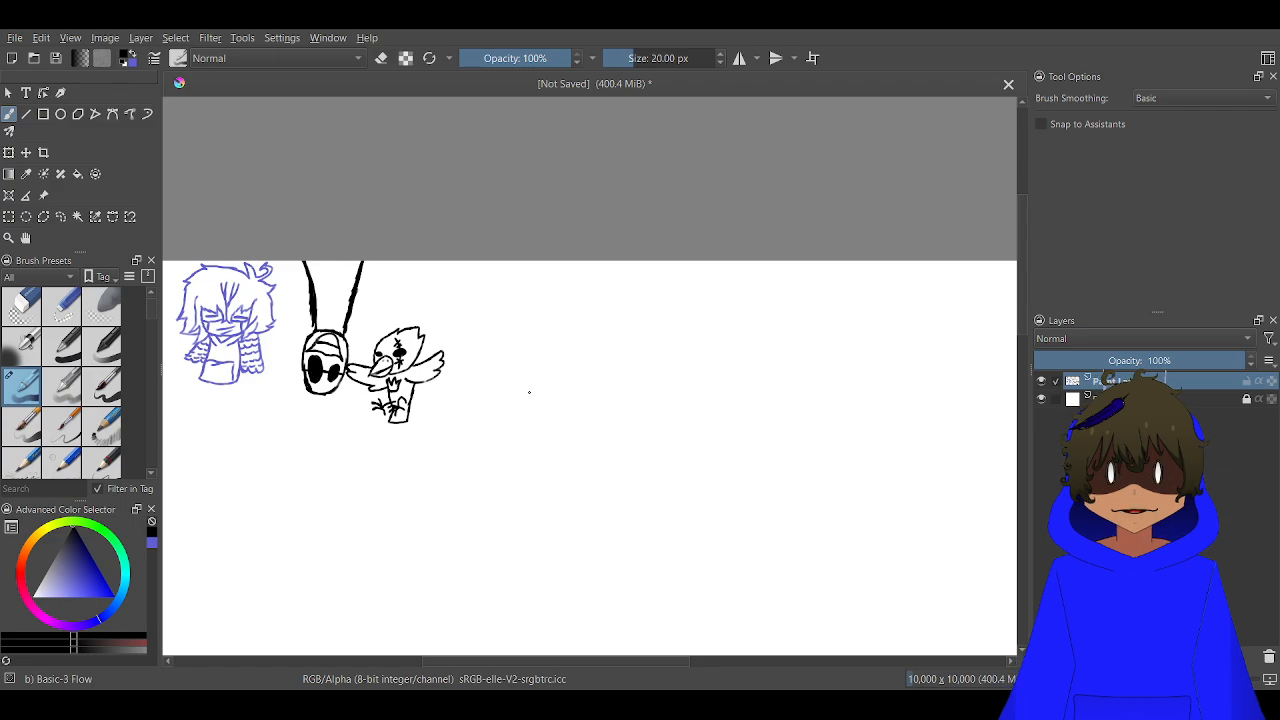
{"action": "scroll", "coordinate": [529, 392], "scroll_direction": "up", "scroll_amount": 2}
{"action": "left_click_drag", "start_coordinate": [445, 330], "coordinate": [468, 356]}
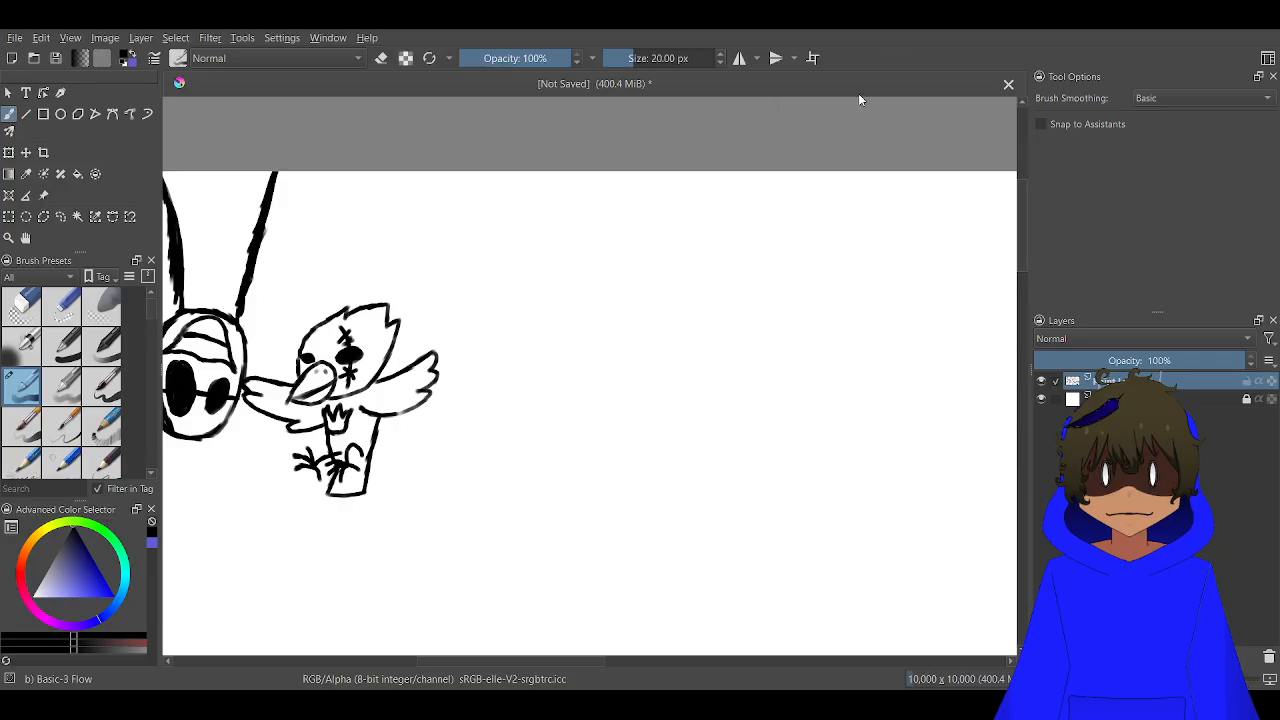
Outline a wide cat head with two pointed ears and flared cheeks, to the upper right of the bird
{"action": "left_click_drag", "start_coordinate": [583, 446], "coordinate": [646, 437]}
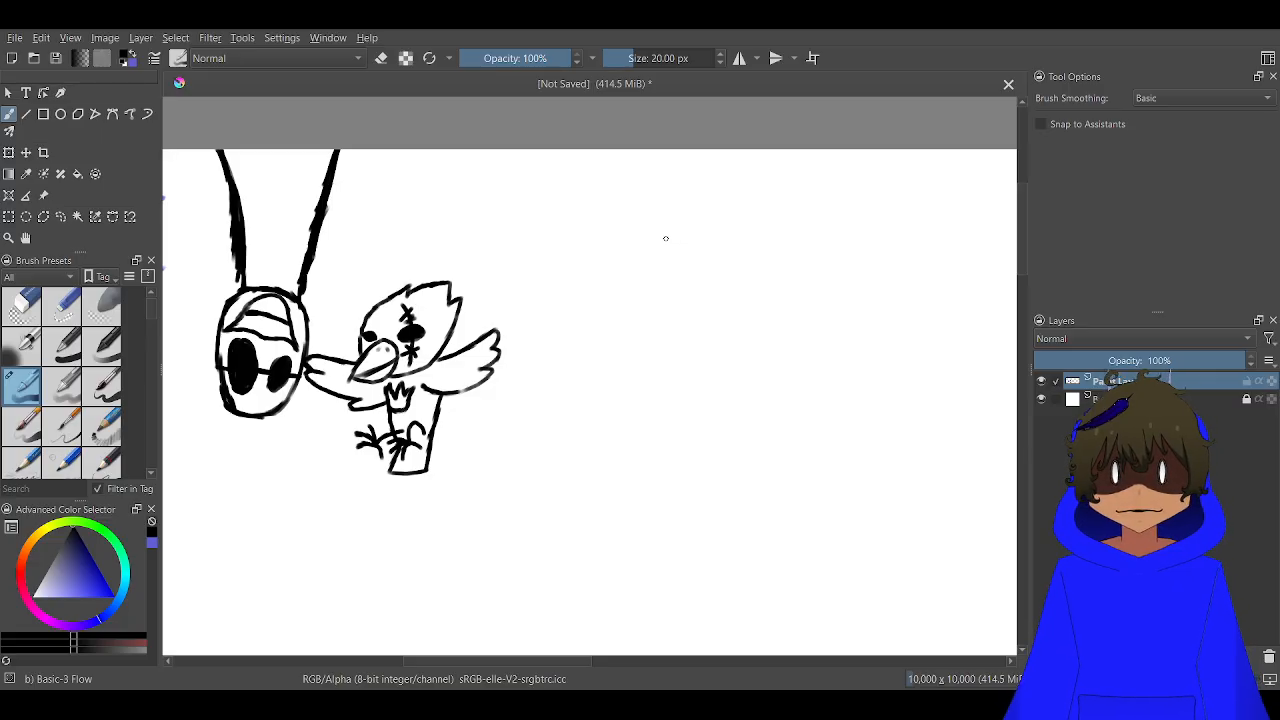
{"action": "mouse_move", "coordinate": [671, 284]}
{"action": "left_mouse_down"}
{"action": "mouse_move", "coordinate": [657, 176]}
{"action": "mouse_move", "coordinate": [620, 224]}
{"action": "mouse_move", "coordinate": [555, 224]}
{"action": "mouse_move", "coordinate": [534, 180]}
{"action": "mouse_move", "coordinate": [515, 210]}
{"action": "mouse_move", "coordinate": [509, 280]}
{"action": "left_mouse_up"}
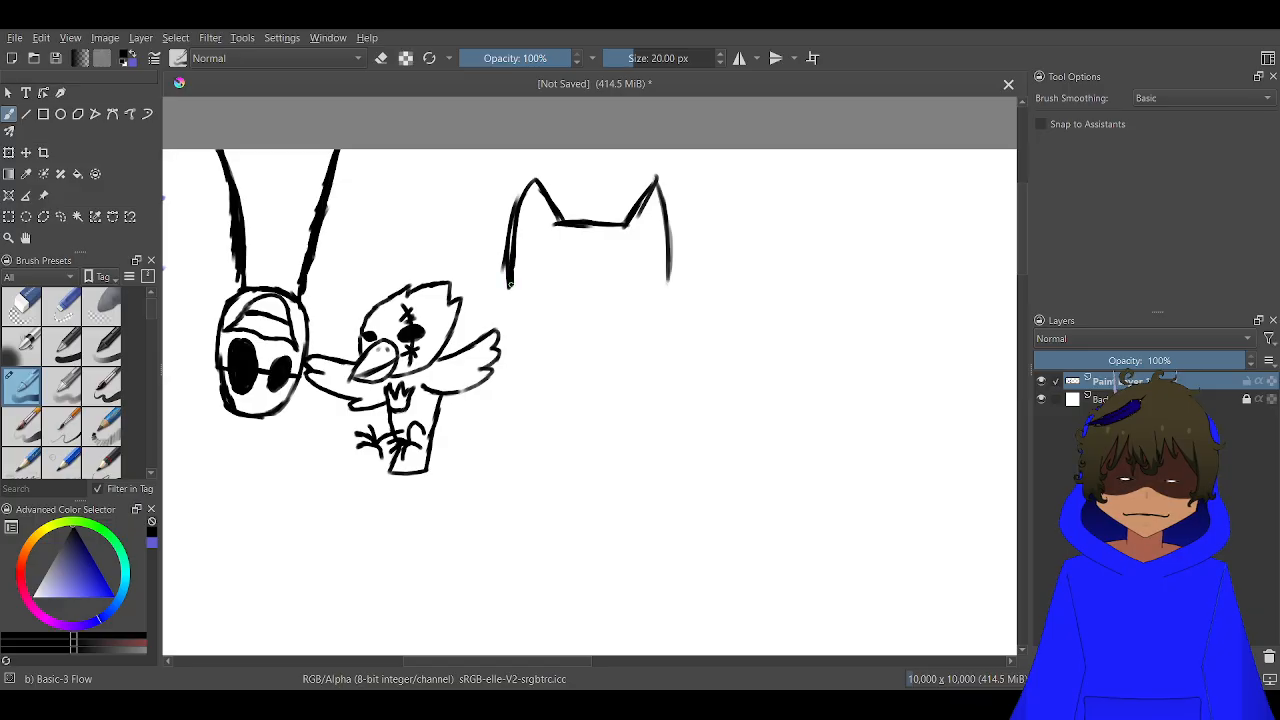
{"action": "mouse_move", "coordinate": [667, 268]}
{"action": "left_mouse_down"}
{"action": "mouse_move", "coordinate": [662, 297]}
{"action": "mouse_move", "coordinate": [684, 310]}
{"action": "mouse_move", "coordinate": [661, 337]}
{"action": "mouse_move", "coordinate": [572, 360]}
{"action": "mouse_move", "coordinate": [535, 355]}
{"action": "mouse_move", "coordinate": [615, 344]}
{"action": "mouse_move", "coordinate": [536, 352]}
{"action": "mouse_move", "coordinate": [488, 312]}
{"action": "mouse_move", "coordinate": [506, 285]}
{"action": "left_mouse_up"}
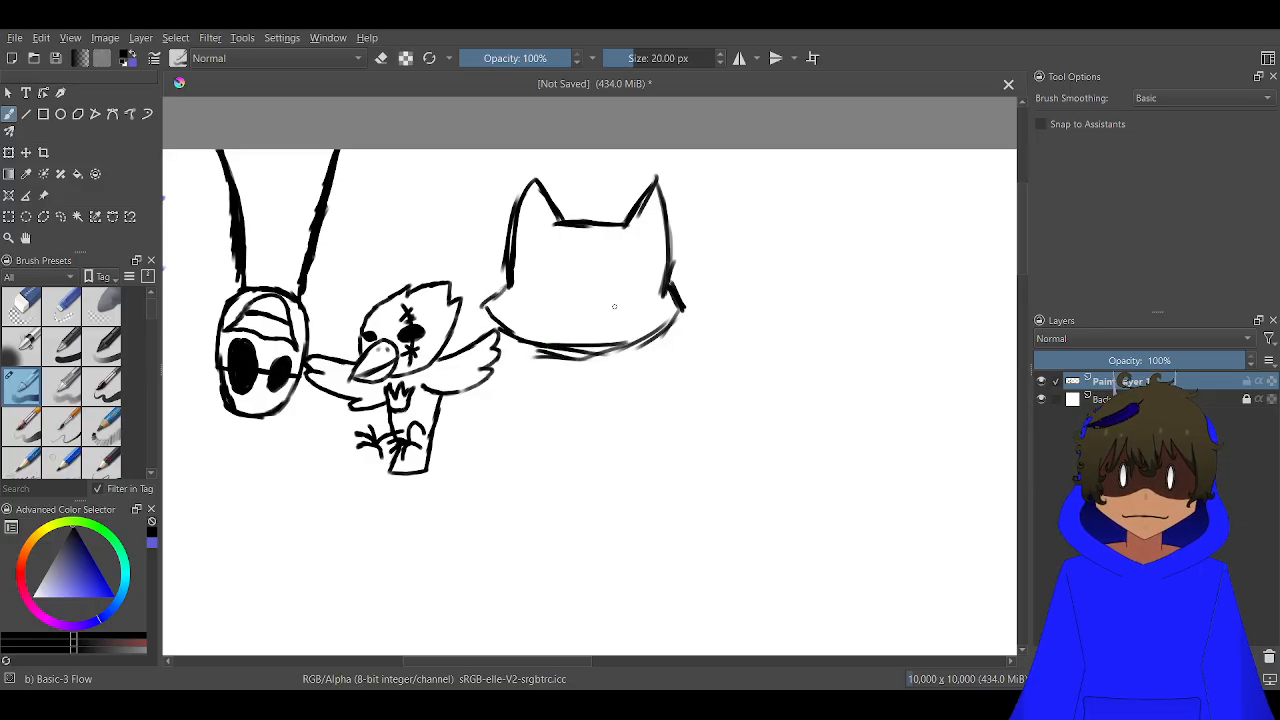
Add the cat's face: a small triangular nose, a smiling open mouth and two thick vertical eyes
{"action": "mouse_move", "coordinate": [620, 305]}
{"action": "left_mouse_down"}
{"action": "mouse_move", "coordinate": [575, 299]}
{"action": "mouse_move", "coordinate": [545, 313]}
{"action": "mouse_move", "coordinate": [526, 302]}
{"action": "mouse_move", "coordinate": [576, 330]}
{"action": "mouse_move", "coordinate": [589, 321]}
{"action": "mouse_move", "coordinate": [564, 292]}
{"action": "left_mouse_up"}
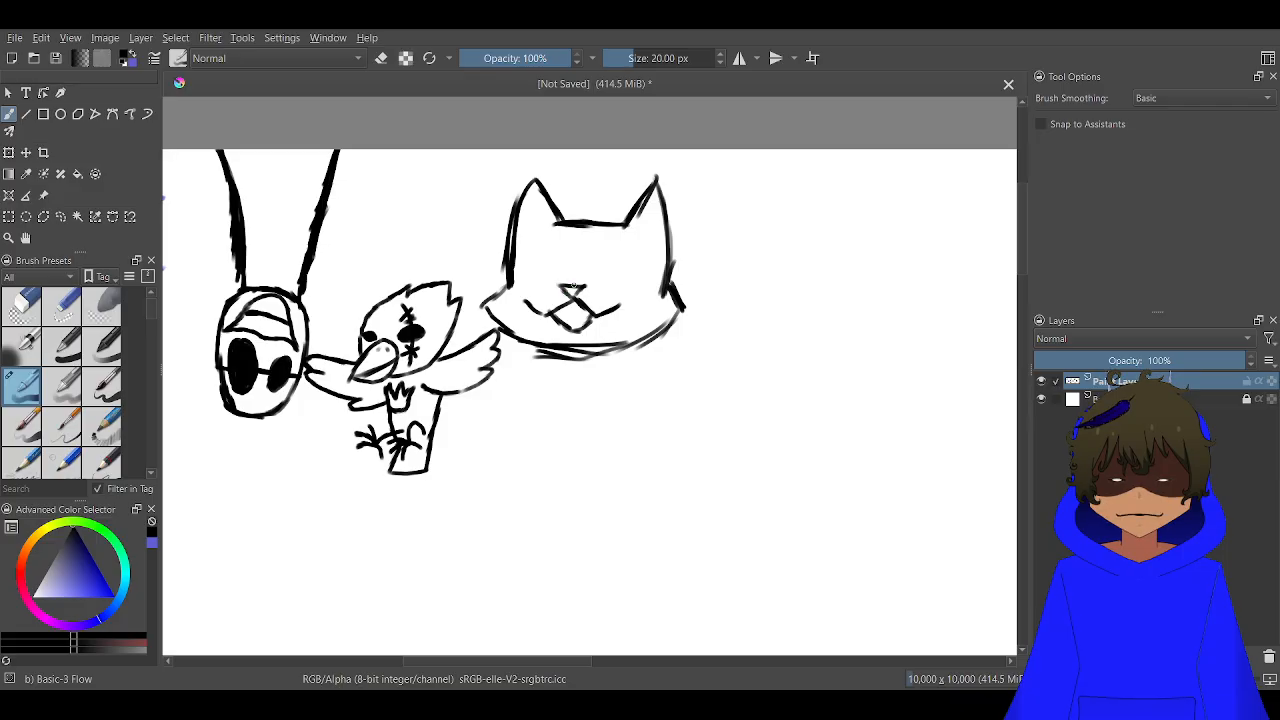
{"action": "left_click_drag", "start_coordinate": [614, 244], "coordinate": [610, 290]}
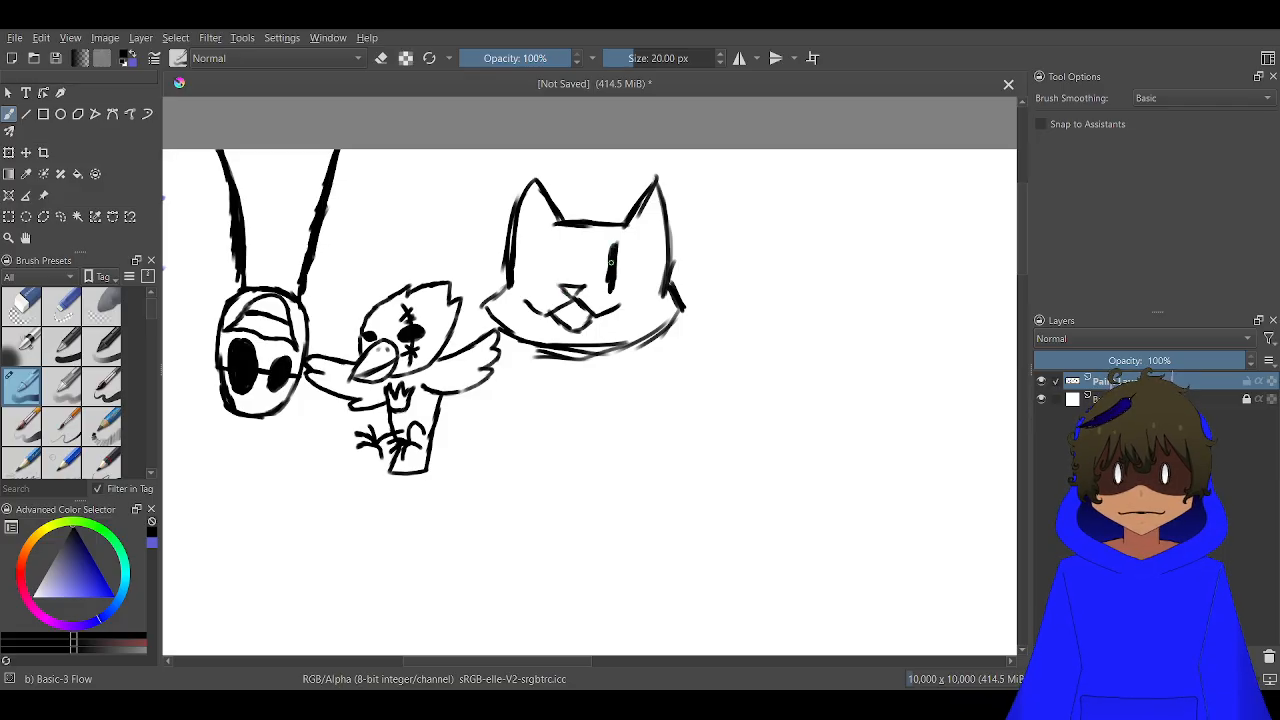
{"action": "mouse_move", "coordinate": [541, 251]}
{"action": "left_mouse_down"}
{"action": "mouse_move", "coordinate": [546, 290]}
{"action": "mouse_move", "coordinate": [546, 240]}
{"action": "mouse_move", "coordinate": [547, 284]}
{"action": "left_mouse_up"}
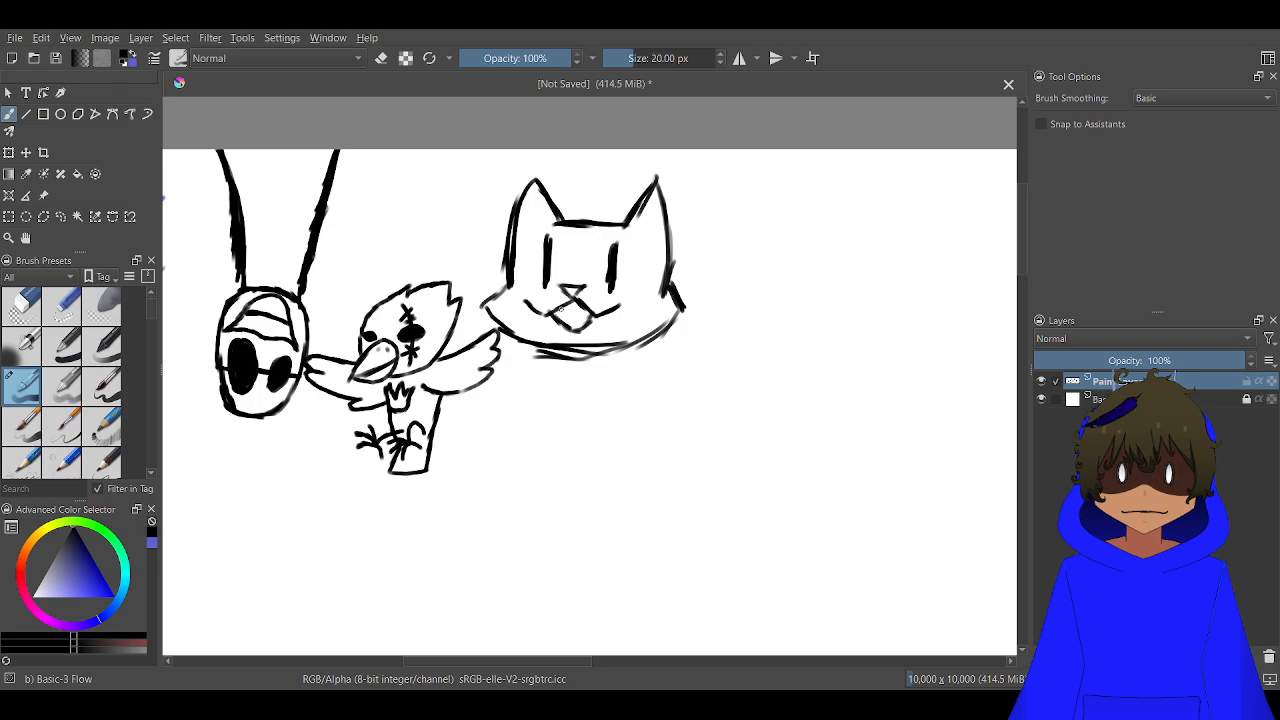
Sketch a large shaggy body outline with spiky fur tufts in the blank area to the right of the cat head
{"action": "scroll", "coordinate": [561, 310], "scroll_direction": "down", "scroll_amount": 8}
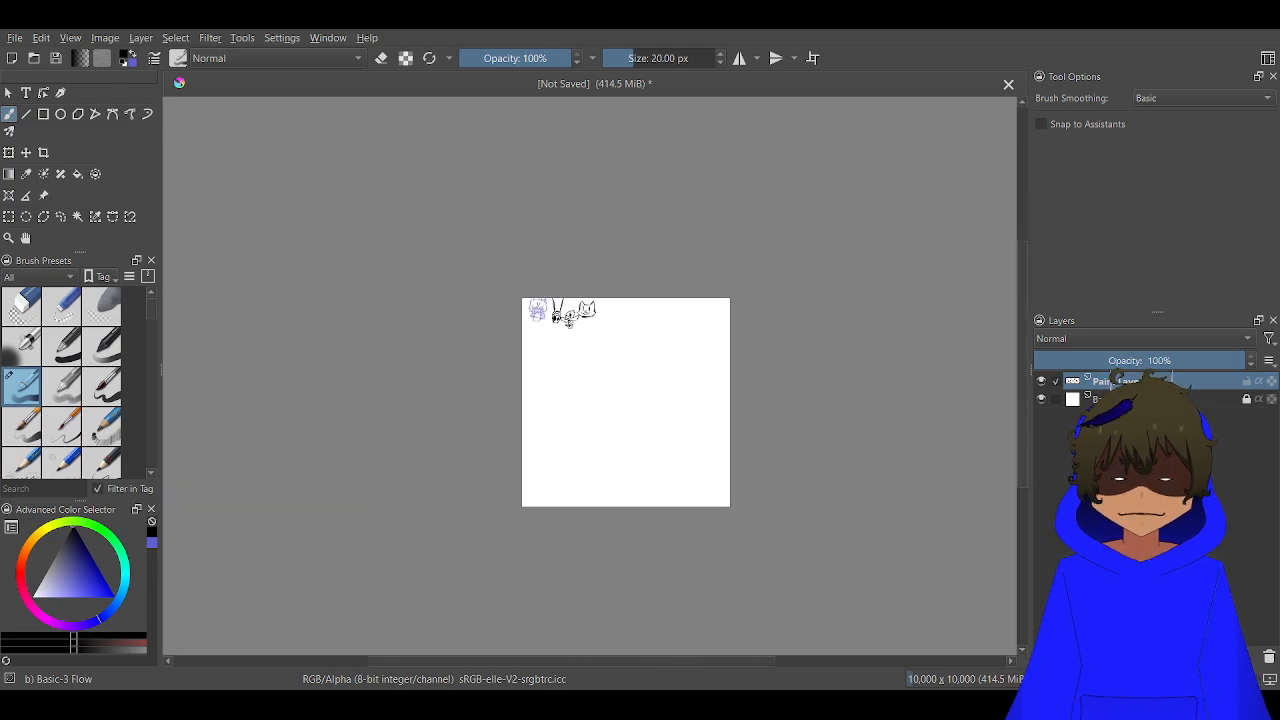
{"action": "scroll", "coordinate": [647, 325], "scroll_direction": "down", "scroll_amount": 2}
{"action": "scroll", "coordinate": [594, 321], "scroll_direction": "up", "scroll_amount": 15}
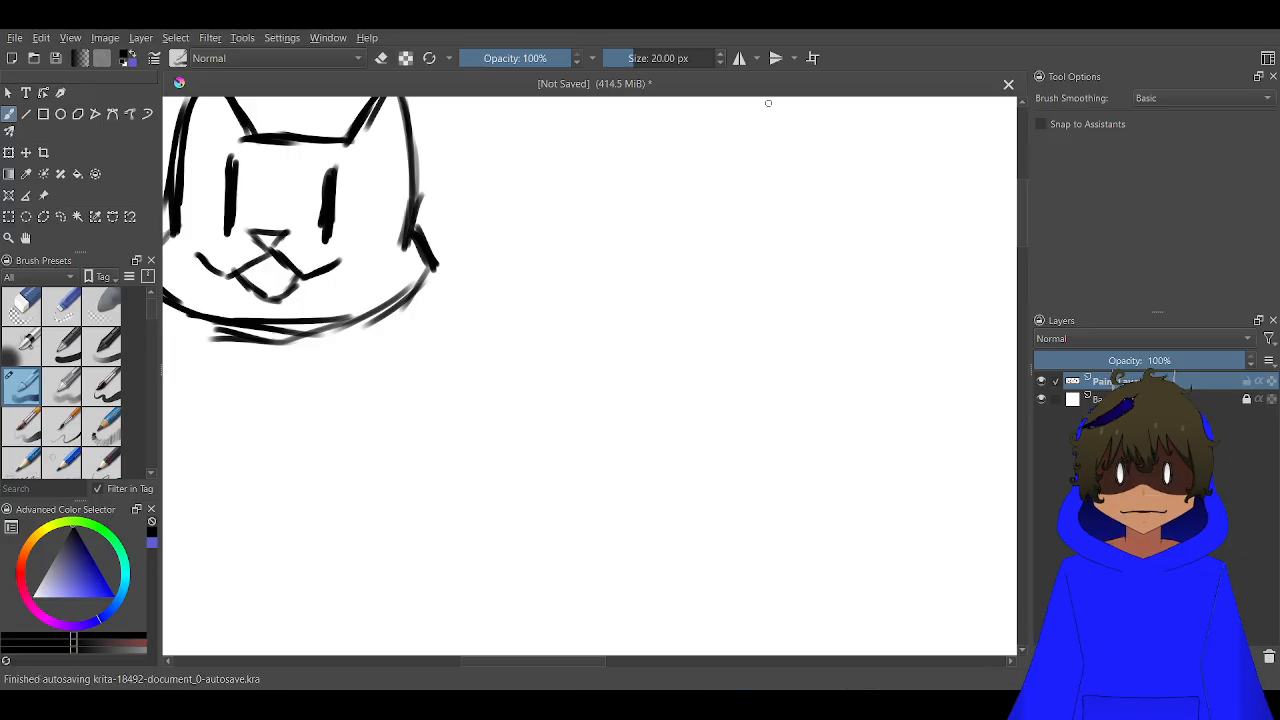
{"action": "scroll", "coordinate": [648, 372], "scroll_direction": "down", "scroll_amount": 2}
{"action": "left_click_drag", "start_coordinate": [660, 371], "coordinate": [604, 281]}
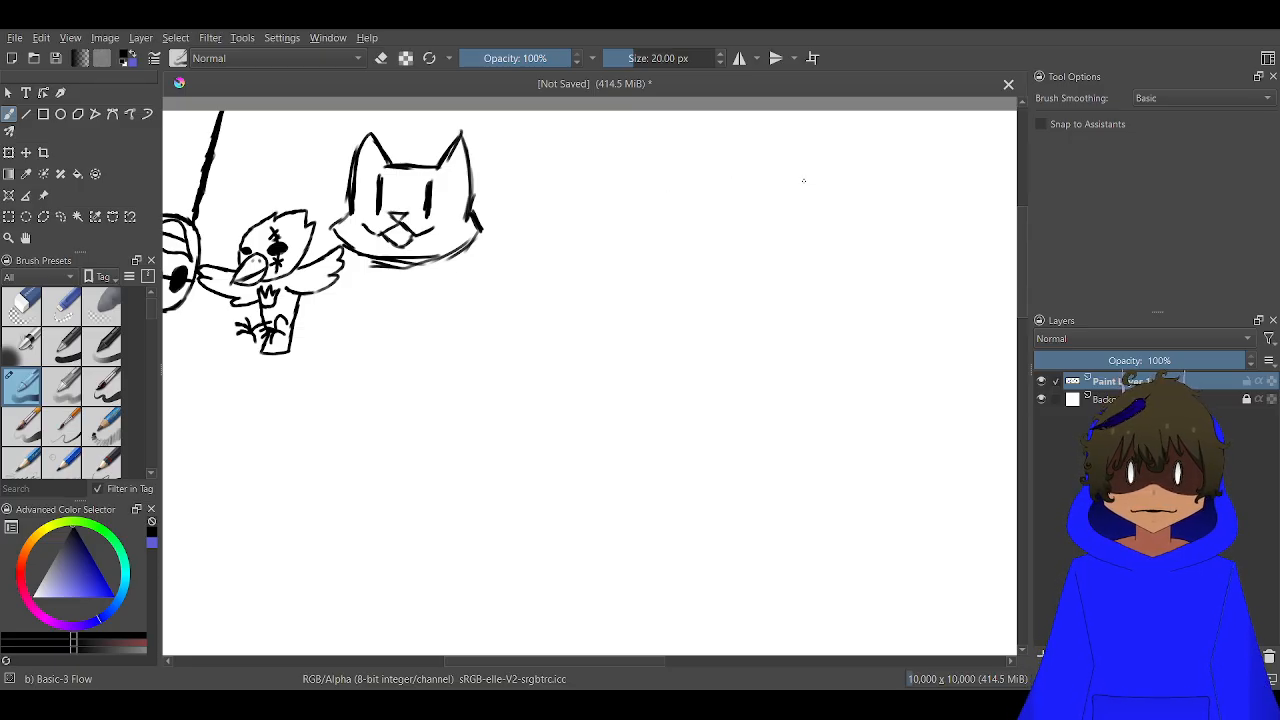
{"action": "mouse_move", "coordinate": [847, 216]}
{"action": "left_mouse_down"}
{"action": "mouse_move", "coordinate": [777, 139]}
{"action": "mouse_move", "coordinate": [792, 187]}
{"action": "mouse_move", "coordinate": [743, 162]}
{"action": "mouse_move", "coordinate": [622, 139]}
{"action": "mouse_move", "coordinate": [670, 178]}
{"action": "left_mouse_up"}
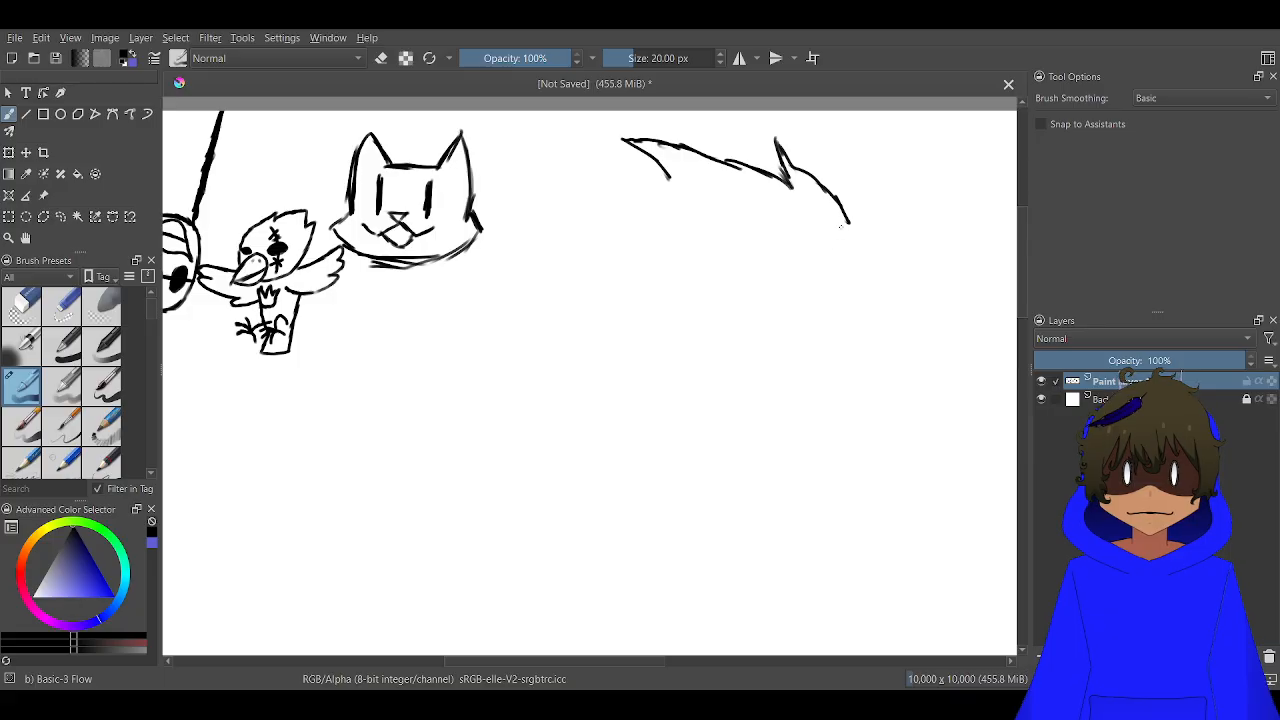
{"action": "mouse_move", "coordinate": [845, 220]}
{"action": "left_mouse_down"}
{"action": "mouse_move", "coordinate": [849, 274]}
{"action": "mouse_move", "coordinate": [822, 302]}
{"action": "mouse_move", "coordinate": [773, 317]}
{"action": "left_mouse_up"}
{"action": "mouse_move", "coordinate": [796, 316]}
{"action": "left_mouse_down"}
{"action": "mouse_move", "coordinate": [745, 327]}
{"action": "mouse_move", "coordinate": [791, 309]}
{"action": "mouse_move", "coordinate": [786, 297]}
{"action": "mouse_move", "coordinate": [752, 326]}
{"action": "mouse_move", "coordinate": [610, 347]}
{"action": "mouse_move", "coordinate": [641, 326]}
{"action": "mouse_move", "coordinate": [531, 321]}
{"action": "mouse_move", "coordinate": [579, 320]}
{"action": "mouse_move", "coordinate": [554, 313]}
{"action": "mouse_move", "coordinate": [515, 260]}
{"action": "mouse_move", "coordinate": [506, 230]}
{"action": "mouse_move", "coordinate": [547, 257]}
{"action": "mouse_move", "coordinate": [521, 235]}
{"action": "mouse_move", "coordinate": [507, 181]}
{"action": "mouse_move", "coordinate": [539, 206]}
{"action": "mouse_move", "coordinate": [594, 183]}
{"action": "mouse_move", "coordinate": [684, 186]}
{"action": "left_mouse_up"}
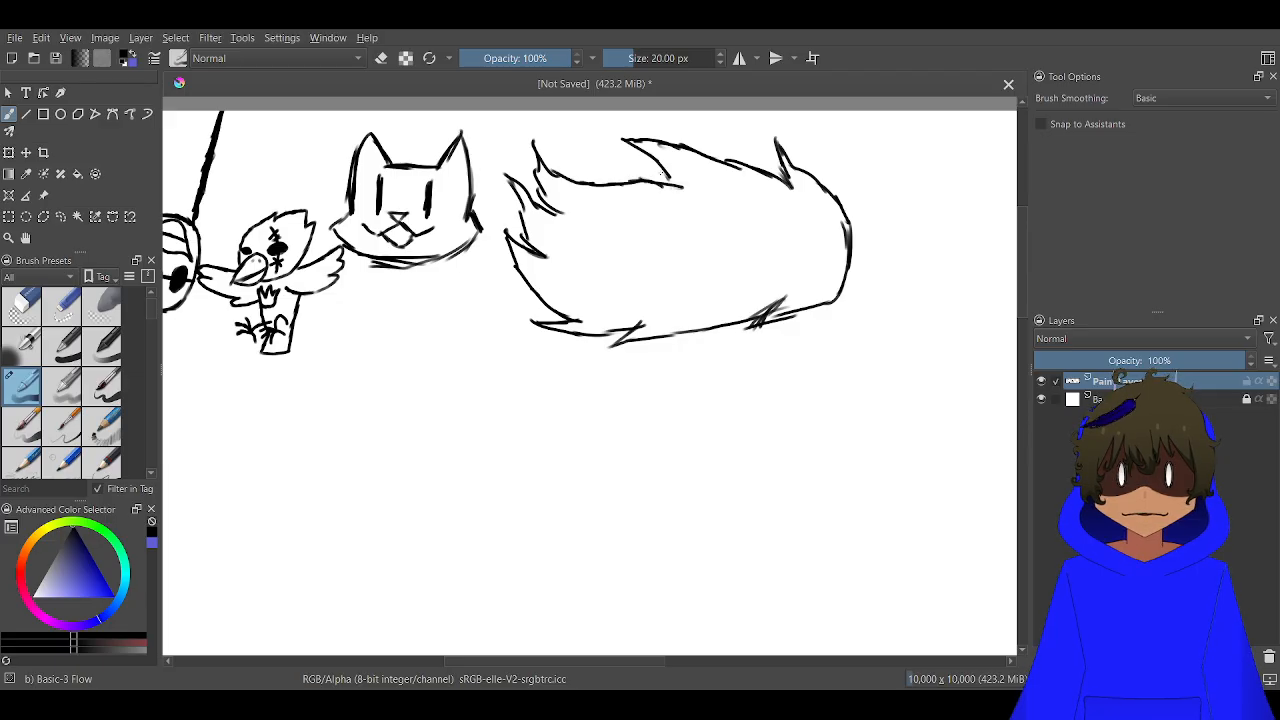
{"action": "scroll", "coordinate": [663, 176], "scroll_direction": "up", "scroll_amount": 5}
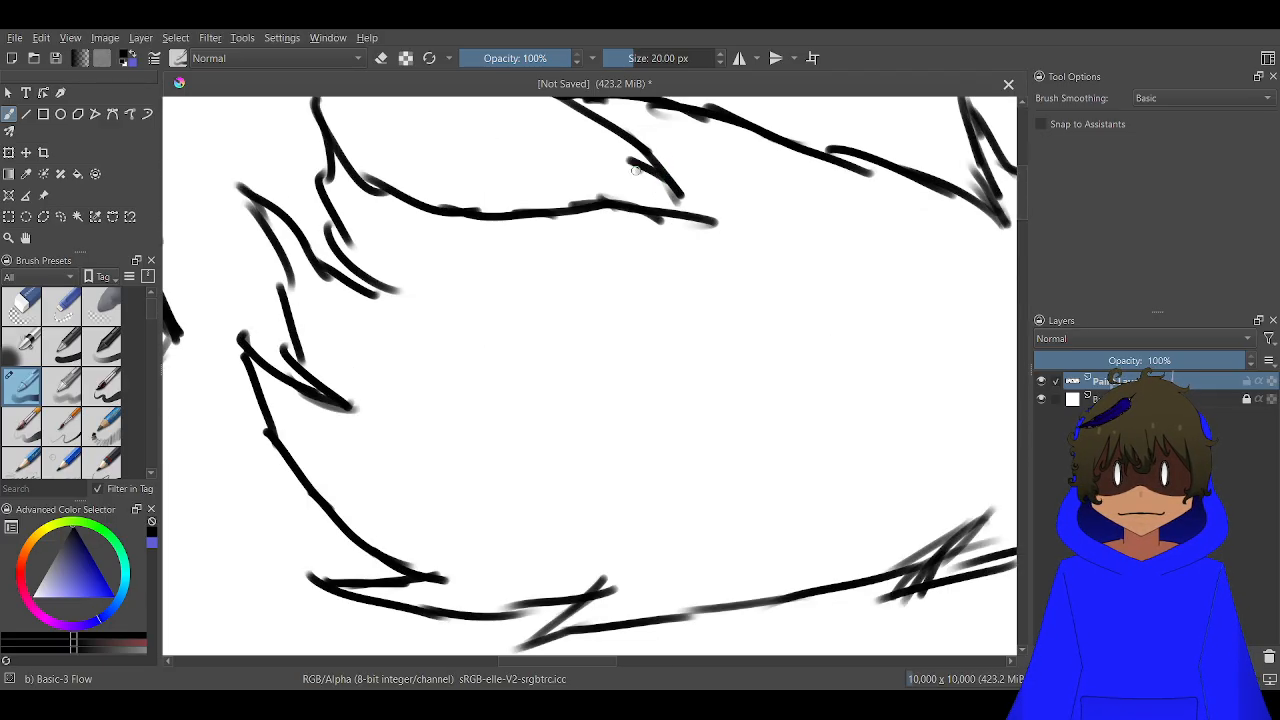
{"action": "left_click_drag", "start_coordinate": [535, 108], "coordinate": [600, 198]}
{"action": "scroll", "coordinate": [596, 205], "scroll_direction": "down", "scroll_amount": 8}
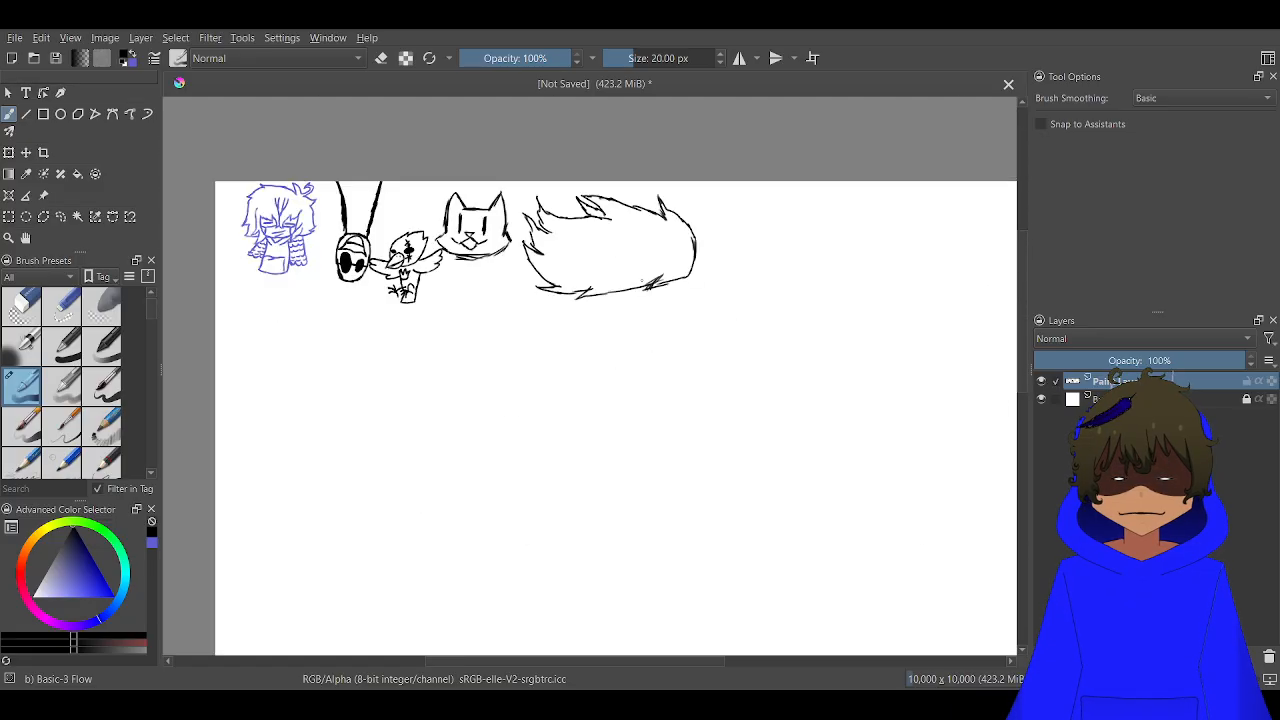
Draw a tapering leg hanging from the shaggy body's lower-right end, with a few short fur strokes inside
{"action": "scroll", "coordinate": [650, 338], "scroll_direction": "up", "scroll_amount": 4}
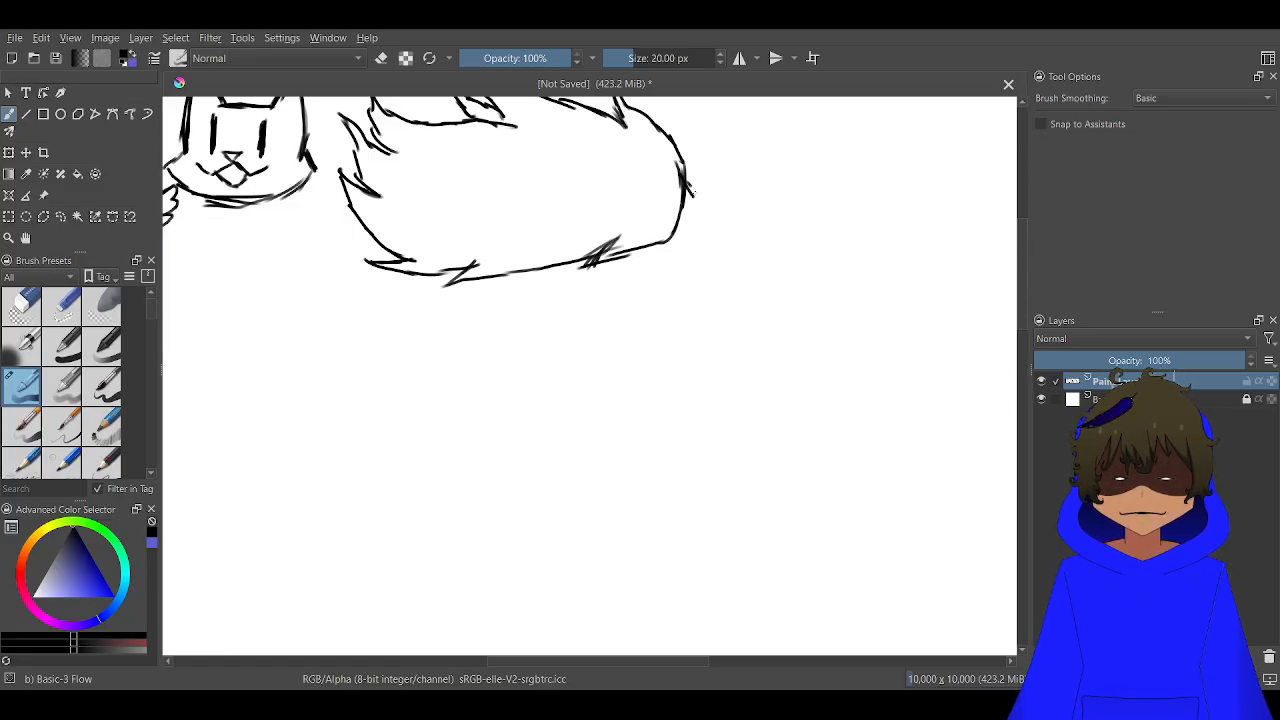
{"action": "mouse_move", "coordinate": [692, 192]}
{"action": "left_mouse_down"}
{"action": "mouse_move", "coordinate": [718, 218]}
{"action": "mouse_move", "coordinate": [701, 210]}
{"action": "mouse_move", "coordinate": [698, 328]}
{"action": "left_mouse_up"}
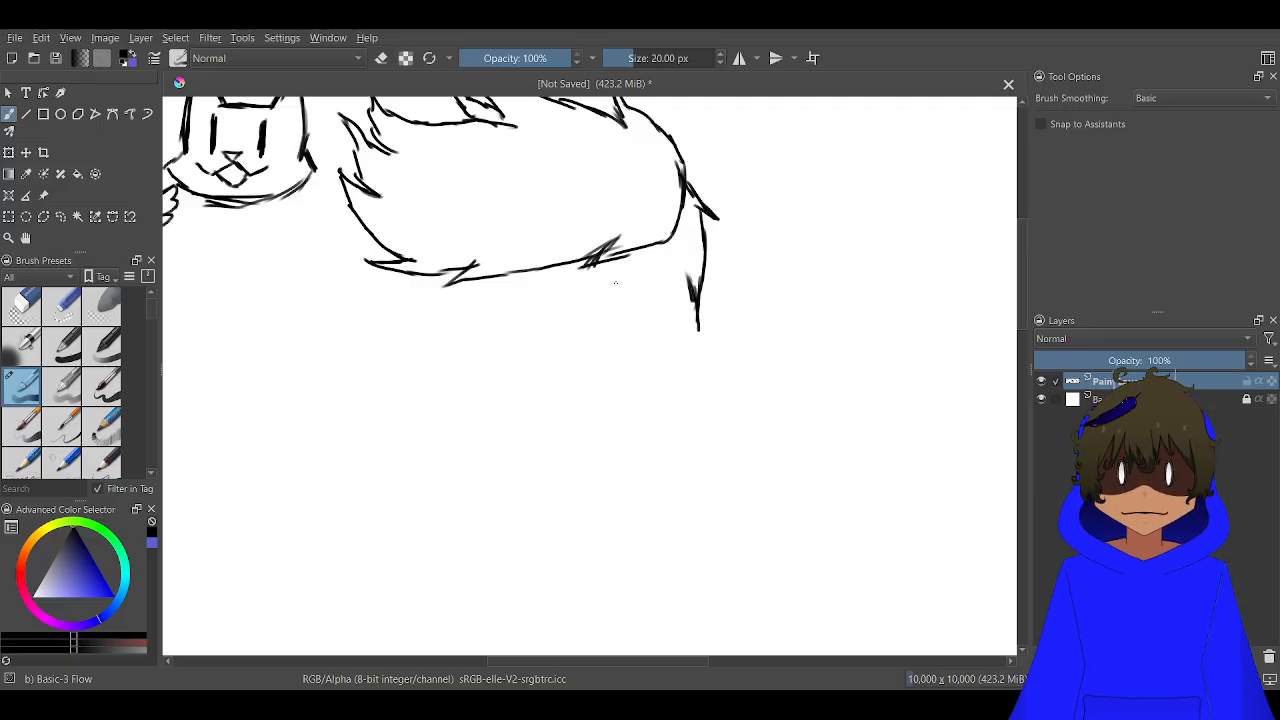
{"action": "left_click_drag", "start_coordinate": [617, 244], "coordinate": [627, 378]}
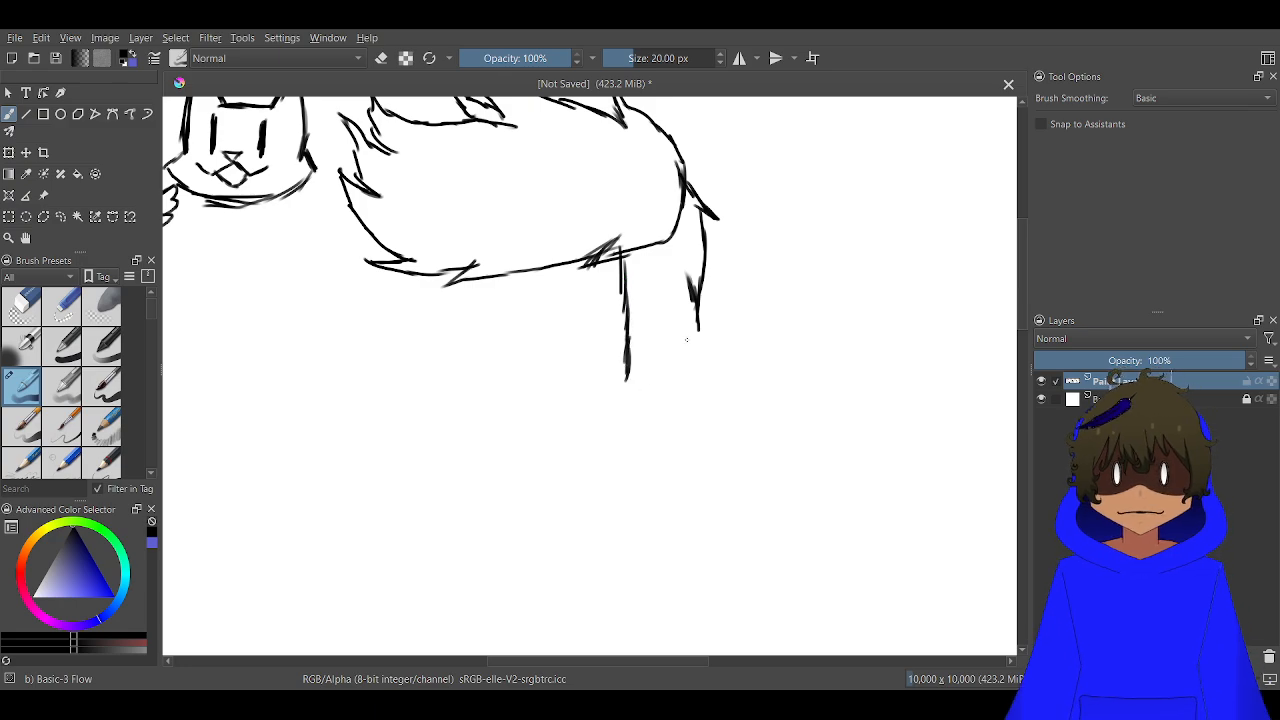
{"action": "mouse_move", "coordinate": [679, 343]}
{"action": "left_mouse_down"}
{"action": "mouse_move", "coordinate": [649, 398]}
{"action": "mouse_move", "coordinate": [625, 397]}
{"action": "mouse_move", "coordinate": [625, 364]}
{"action": "left_mouse_up"}
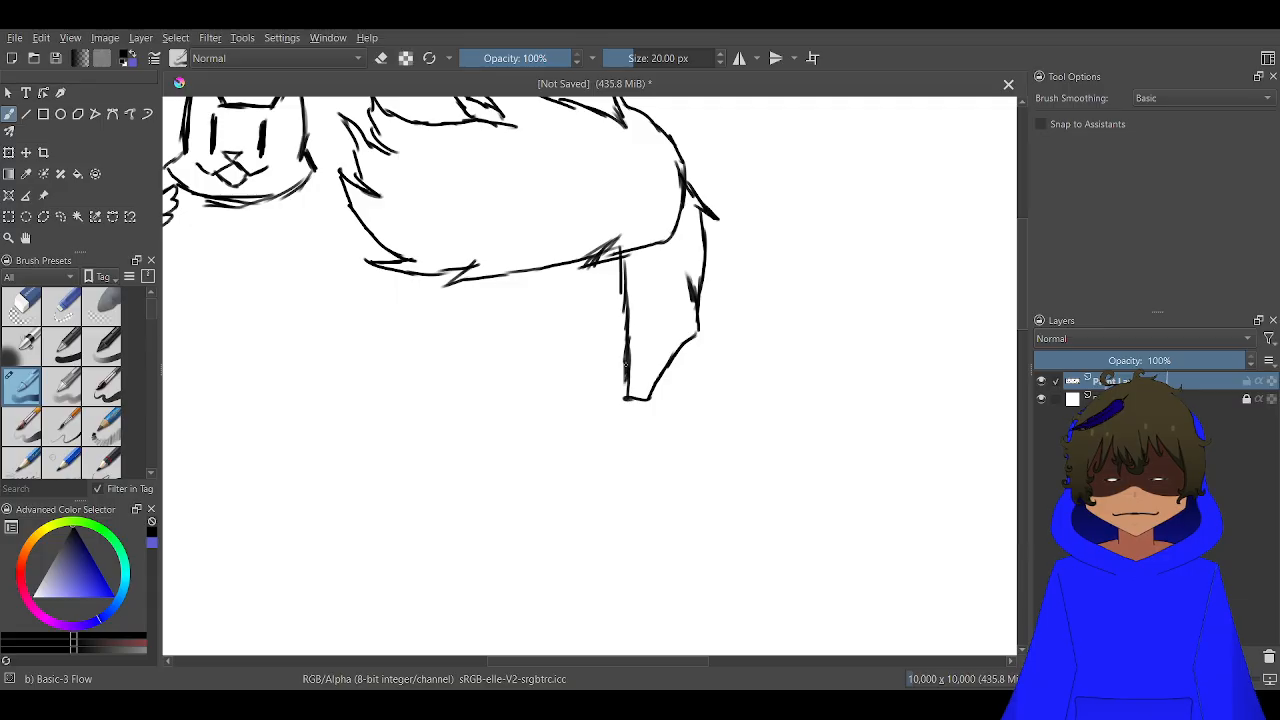
{"action": "left_click_drag", "start_coordinate": [664, 284], "coordinate": [645, 332]}
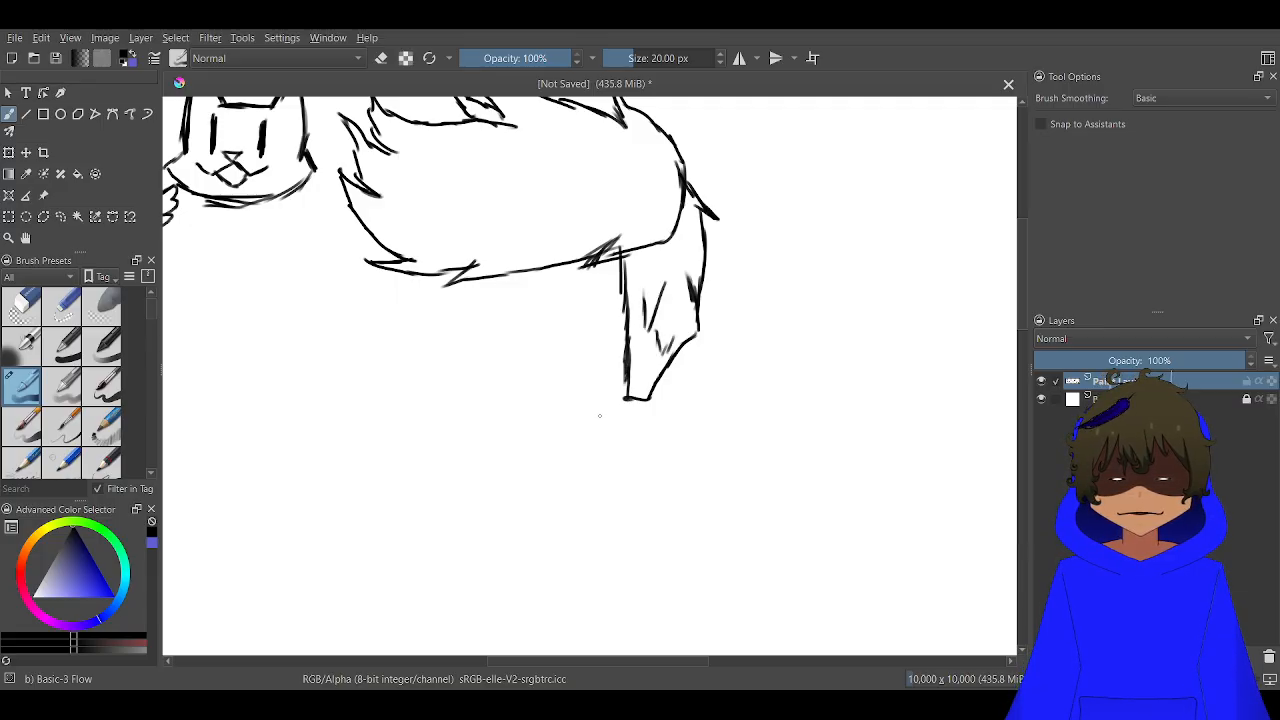
Draw a rounded outline from the leg's lower-right corner, bulging outward and curving back down to the left
{"action": "left_click_drag", "start_coordinate": [541, 311], "coordinate": [703, 210]}
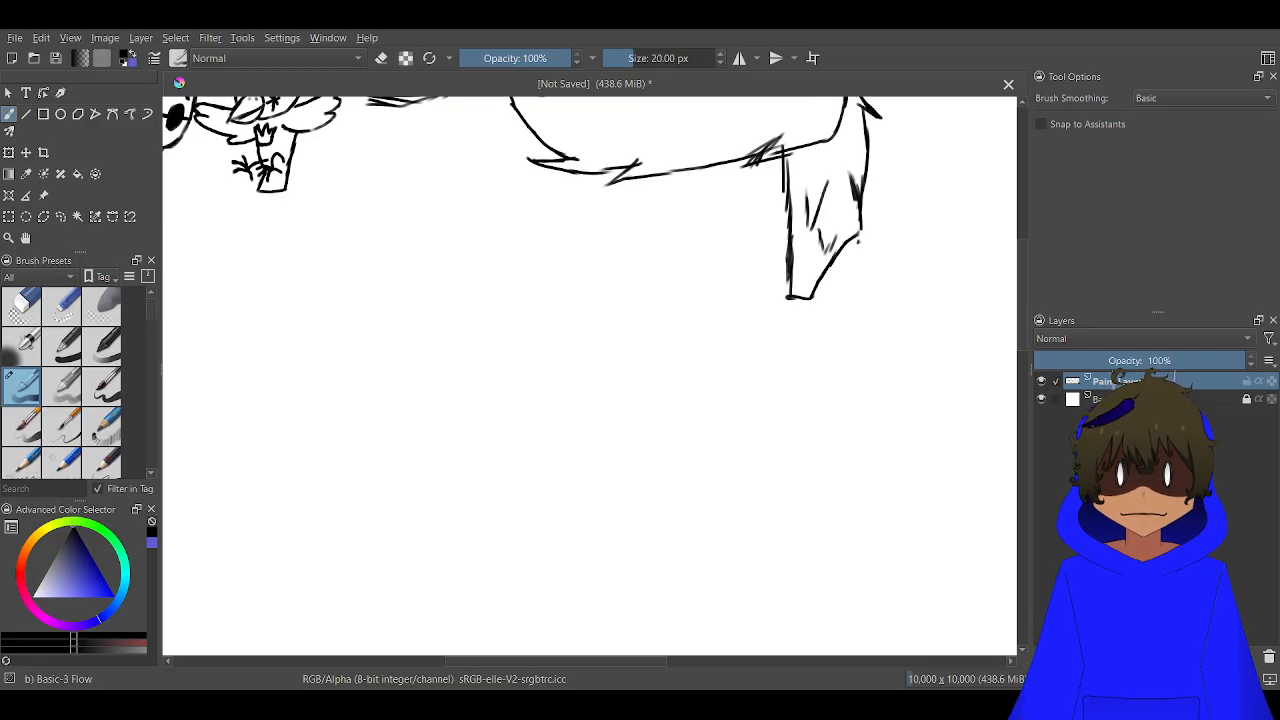
{"action": "scroll", "coordinate": [858, 240], "scroll_direction": "up", "scroll_amount": 2}
{"action": "scroll", "coordinate": [860, 239], "scroll_direction": "down", "scroll_amount": 2}
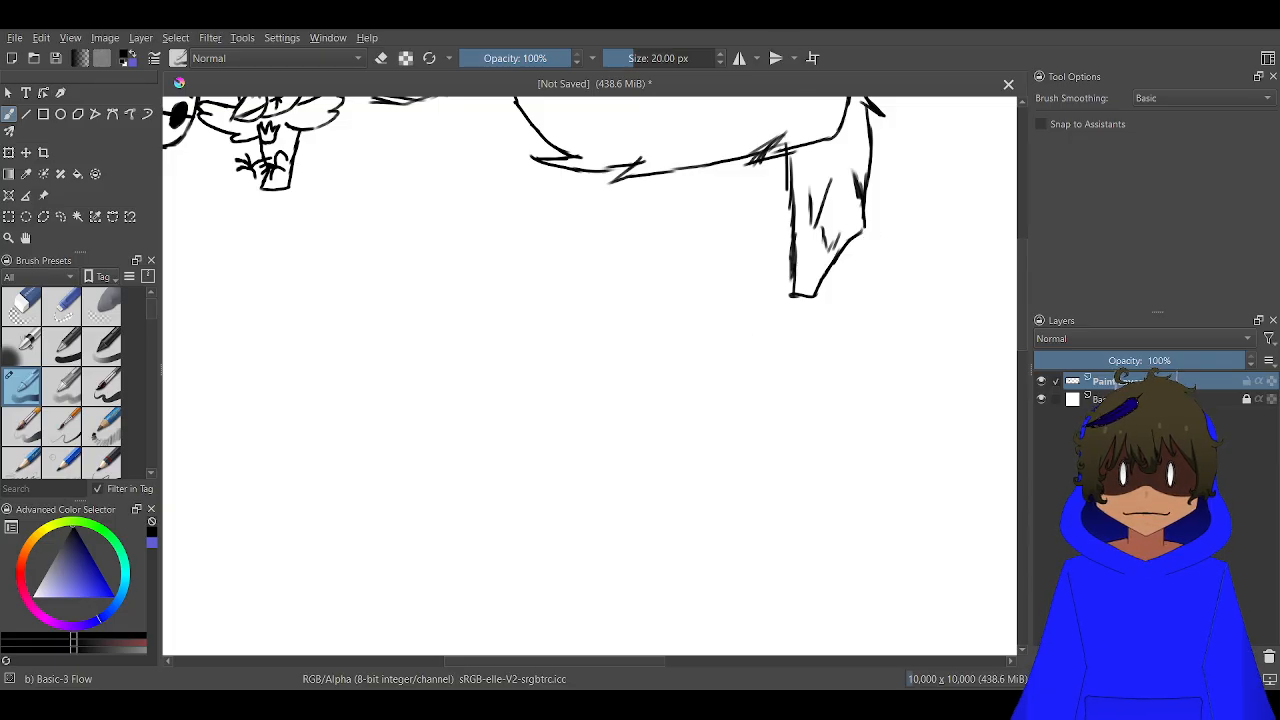
{"action": "scroll", "coordinate": [858, 238], "scroll_direction": "up", "scroll_amount": 4}
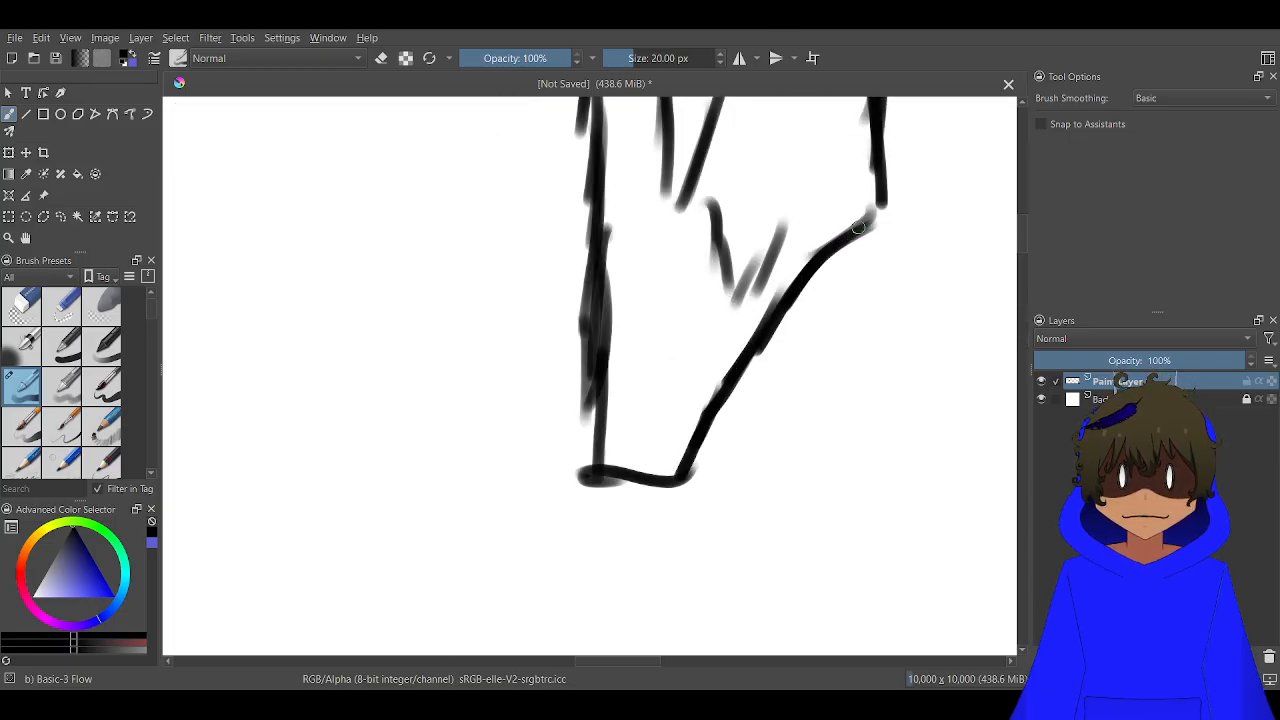
{"action": "mouse_move", "coordinate": [858, 232]}
{"action": "left_mouse_down"}
{"action": "mouse_move", "coordinate": [919, 227]}
{"action": "mouse_move", "coordinate": [941, 255]}
{"action": "mouse_move", "coordinate": [965, 322]}
{"action": "mouse_move", "coordinate": [950, 357]}
{"action": "left_mouse_up"}
{"action": "left_click_drag", "start_coordinate": [922, 397], "coordinate": [860, 484]}
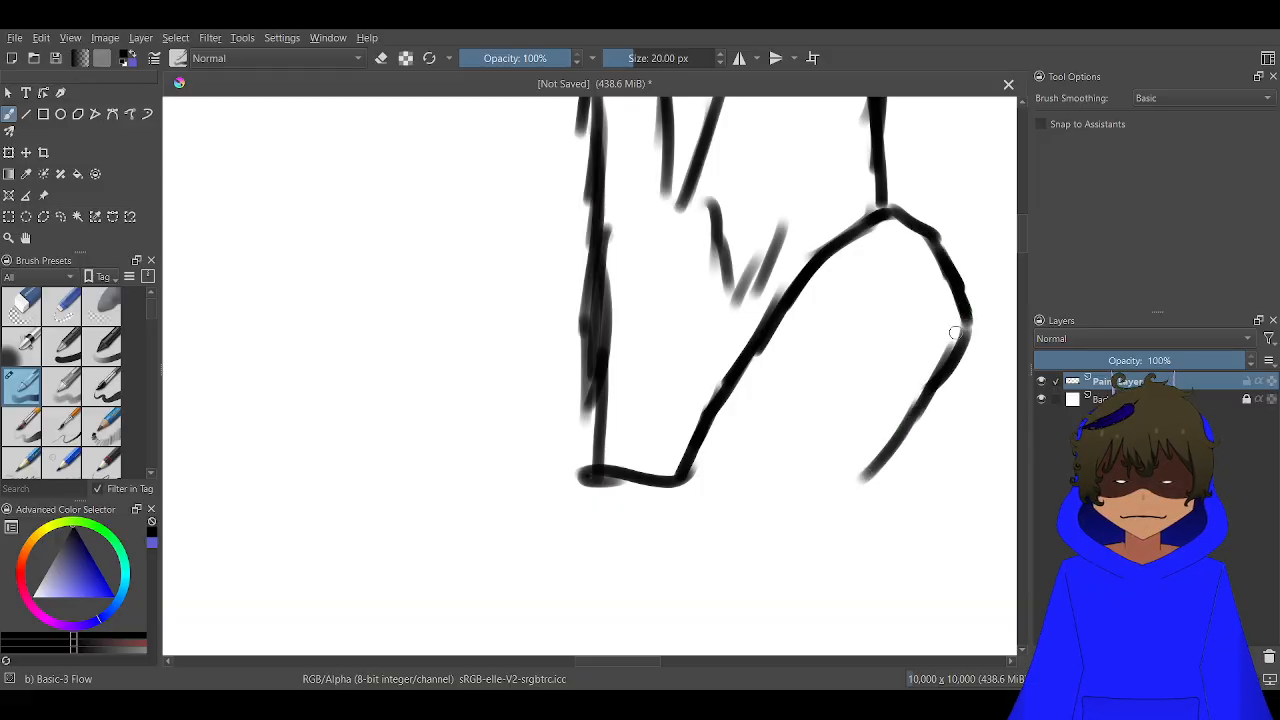
{"action": "mouse_move", "coordinate": [962, 324]}
{"action": "left_mouse_down"}
{"action": "mouse_move", "coordinate": [920, 429]}
{"action": "mouse_move", "coordinate": [915, 410]}
{"action": "mouse_move", "coordinate": [857, 517]}
{"action": "mouse_move", "coordinate": [782, 599]}
{"action": "mouse_move", "coordinate": [730, 632]}
{"action": "left_mouse_up"}
Extend the lower end of the curved outline further down and left, below the leg's flat tip
{"action": "scroll", "coordinate": [737, 614], "scroll_direction": "down", "scroll_amount": 4}
{"action": "scroll", "coordinate": [737, 614], "scroll_direction": "up", "scroll_amount": 1}
{"action": "left_click_drag", "start_coordinate": [759, 500], "coordinate": [754, 274]}
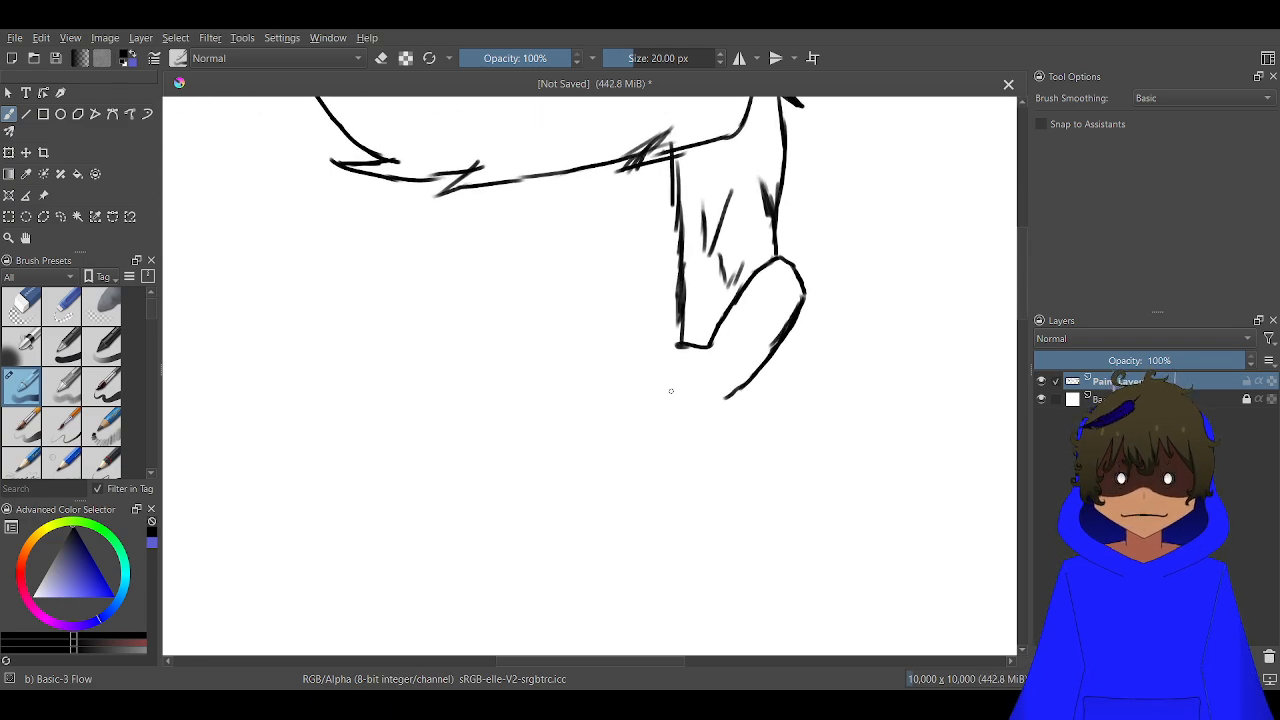
{"action": "scroll", "coordinate": [671, 391], "scroll_direction": "up", "scroll_amount": 3}
{"action": "mouse_move", "coordinate": [672, 446]}
{"action": "left_mouse_down"}
{"action": "mouse_move", "coordinate": [741, 430]}
{"action": "mouse_move", "coordinate": [786, 390]}
{"action": "left_mouse_up"}
{"action": "scroll", "coordinate": [770, 391], "scroll_direction": "up", "scroll_amount": 3}
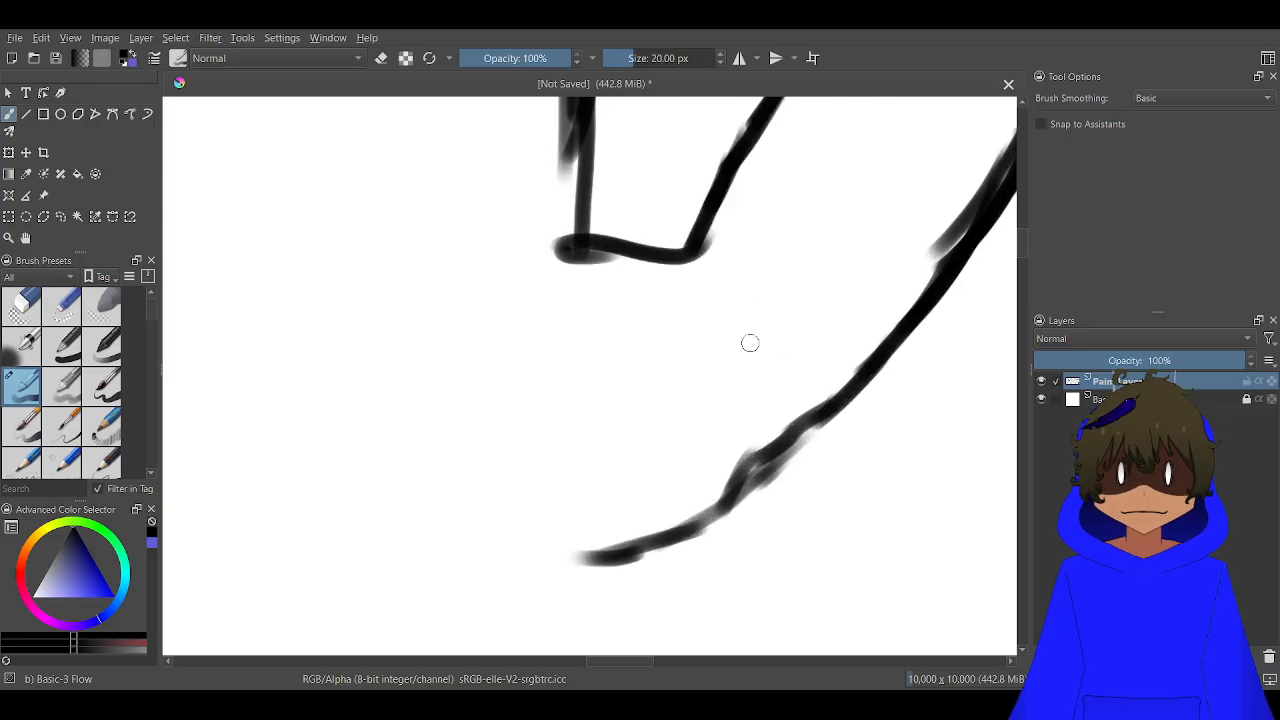
Draw a narrow slanted inner contour within the curved outline and add short curved detail lines inside it
{"action": "scroll", "coordinate": [686, 397], "scroll_direction": "down", "scroll_amount": 3}
{"action": "mouse_move", "coordinate": [719, 420]}
{"action": "left_mouse_down"}
{"action": "mouse_move", "coordinate": [730, 390]}
{"action": "mouse_move", "coordinate": [704, 361]}
{"action": "mouse_move", "coordinate": [711, 338]}
{"action": "mouse_move", "coordinate": [776, 218]}
{"action": "mouse_move", "coordinate": [823, 187]}
{"action": "mouse_move", "coordinate": [843, 220]}
{"action": "mouse_move", "coordinate": [827, 278]}
{"action": "mouse_move", "coordinate": [699, 465]}
{"action": "mouse_move", "coordinate": [608, 495]}
{"action": "mouse_move", "coordinate": [635, 451]}
{"action": "mouse_move", "coordinate": [612, 388]}
{"action": "left_mouse_up"}
{"action": "scroll", "coordinate": [824, 249], "scroll_direction": "up", "scroll_amount": 2}
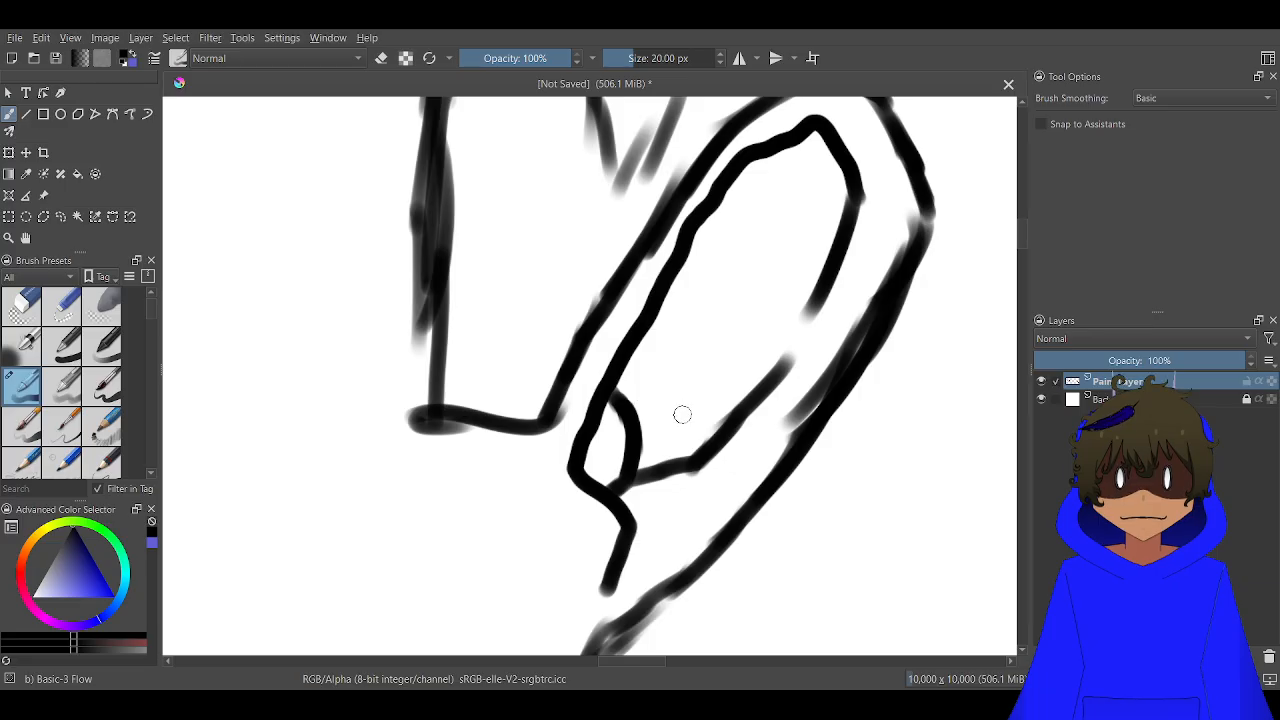
{"action": "mouse_move", "coordinate": [684, 426]}
{"action": "left_mouse_down"}
{"action": "mouse_move", "coordinate": [688, 364]}
{"action": "mouse_move", "coordinate": [648, 315]}
{"action": "left_mouse_up"}
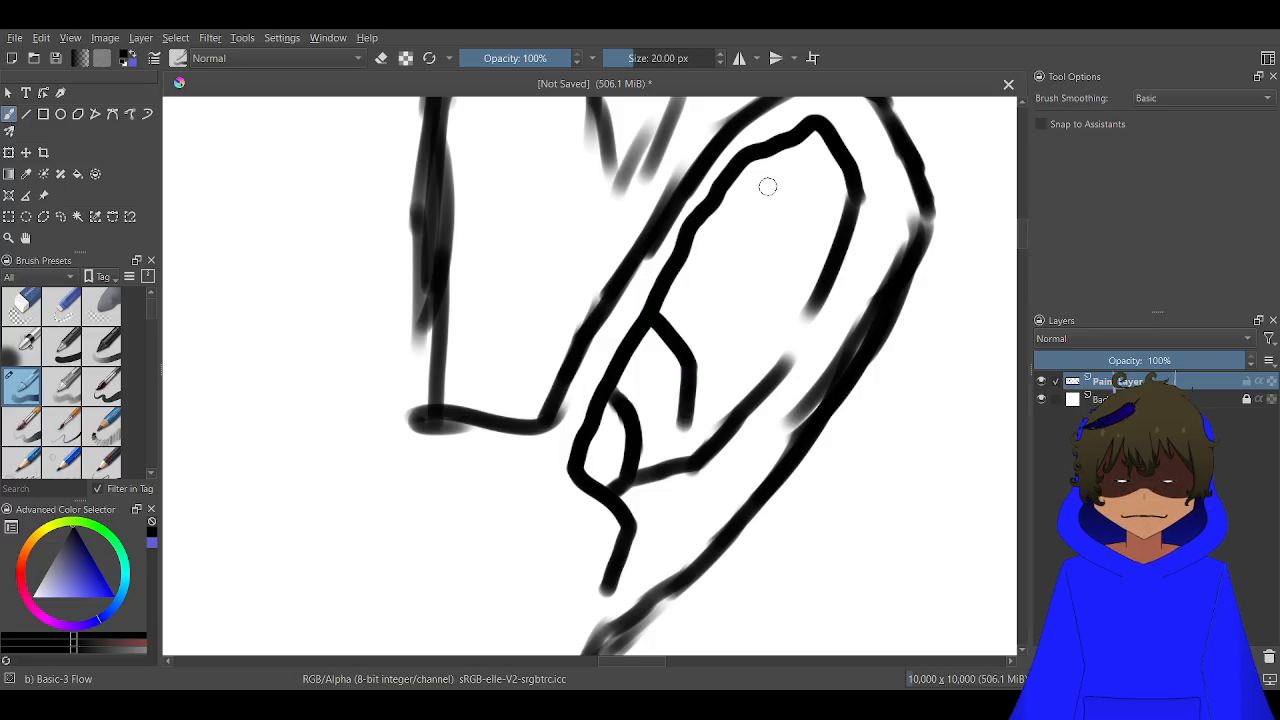
{"action": "left_click_drag", "start_coordinate": [763, 290], "coordinate": [734, 216]}
{"action": "scroll", "coordinate": [722, 328], "scroll_direction": "down", "scroll_amount": 3}
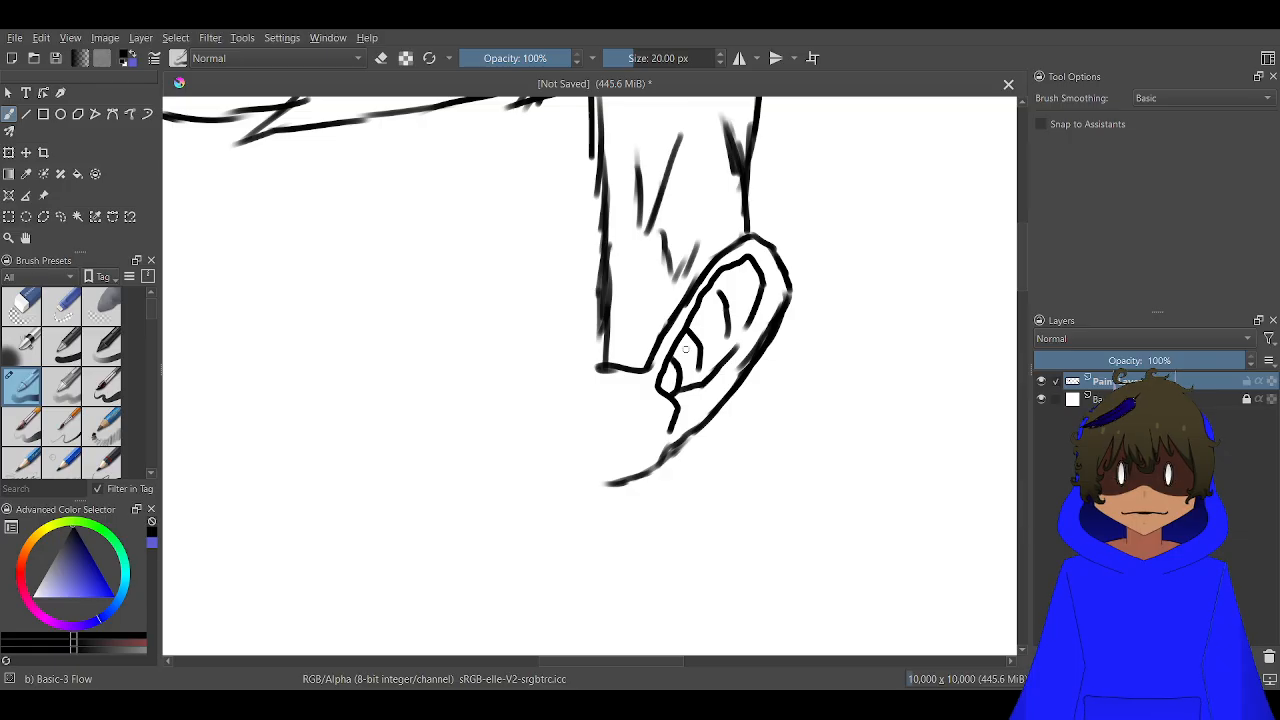
Erase the lower-left tail of the ear's outer curve and redraw it as a short hooked earlobe end
{"action": "scroll", "coordinate": [665, 448], "scroll_direction": "up", "scroll_amount": 4}
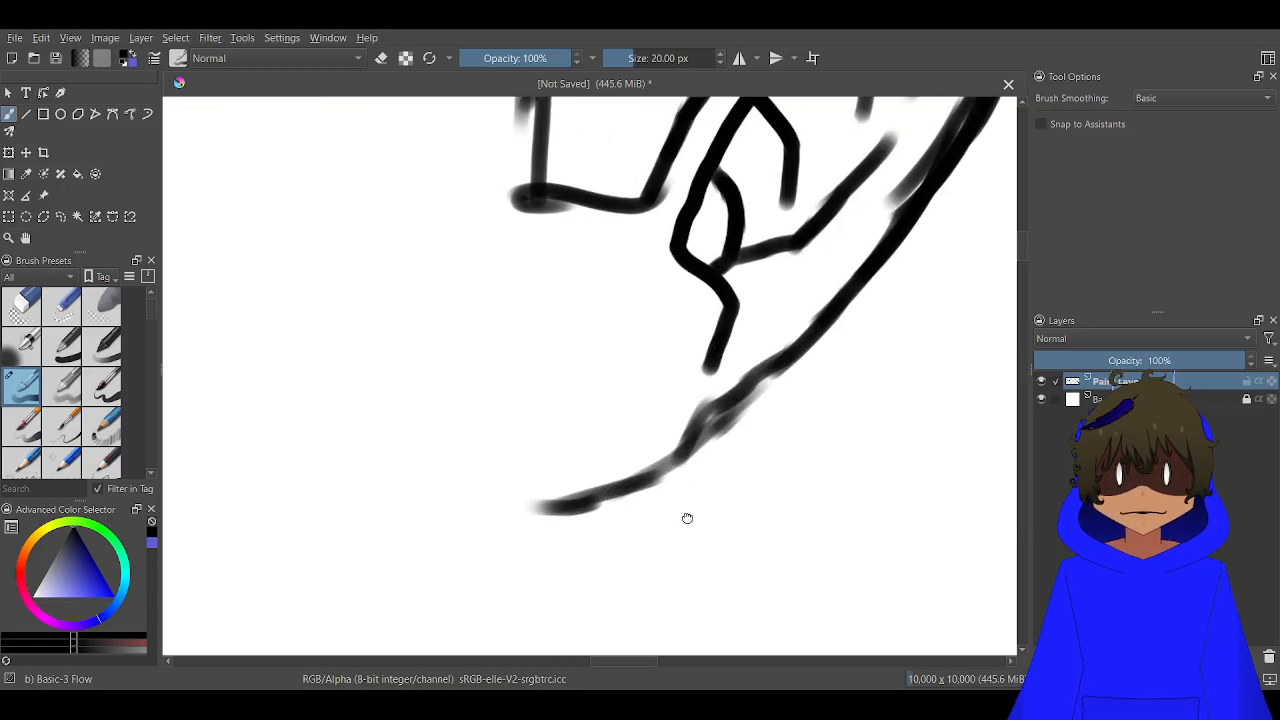
{"action": "key", "text": "e"}
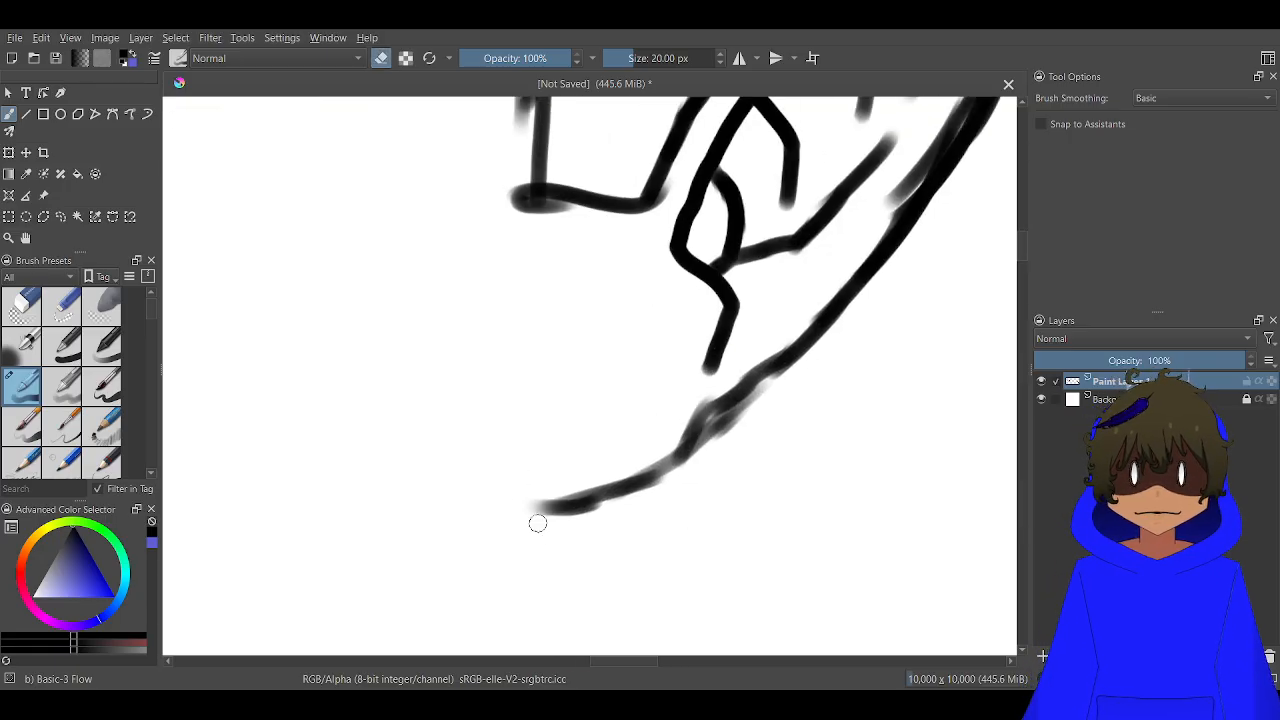
{"action": "mouse_move", "coordinate": [534, 518]}
{"action": "left_mouse_down"}
{"action": "mouse_move", "coordinate": [537, 488]}
{"action": "mouse_move", "coordinate": [567, 530]}
{"action": "mouse_move", "coordinate": [549, 549]}
{"action": "mouse_move", "coordinate": [520, 454]}
{"action": "mouse_move", "coordinate": [579, 534]}
{"action": "mouse_move", "coordinate": [597, 529]}
{"action": "mouse_move", "coordinate": [535, 397]}
{"action": "mouse_move", "coordinate": [620, 510]}
{"action": "mouse_move", "coordinate": [639, 512]}
{"action": "mouse_move", "coordinate": [602, 381]}
{"action": "mouse_move", "coordinate": [705, 491]}
{"action": "mouse_move", "coordinate": [717, 486]}
{"action": "mouse_move", "coordinate": [705, 420]}
{"action": "left_mouse_up"}
{"action": "key", "text": "e"}
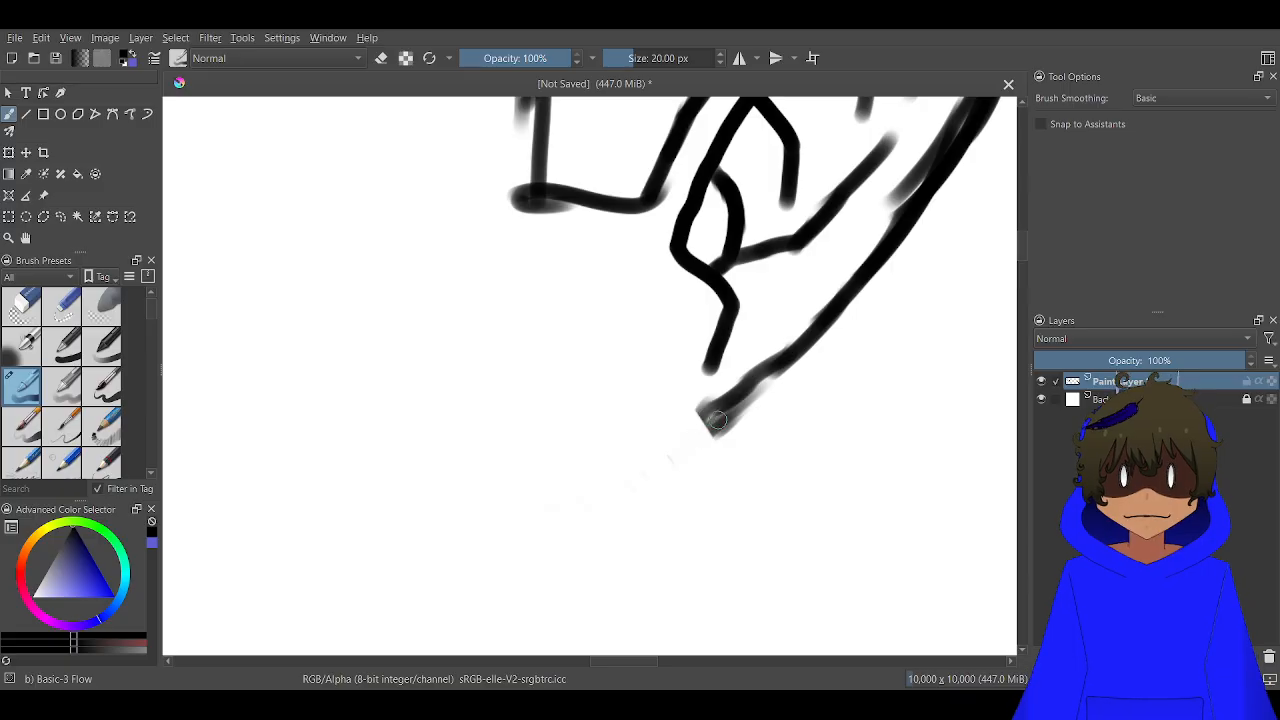
{"action": "mouse_move", "coordinate": [726, 422]}
{"action": "left_mouse_down"}
{"action": "mouse_move", "coordinate": [676, 427]}
{"action": "mouse_move", "coordinate": [687, 433]}
{"action": "mouse_move", "coordinate": [620, 388]}
{"action": "left_mouse_up"}
{"action": "scroll", "coordinate": [618, 384], "scroll_direction": "down", "scroll_amount": 6}
{"action": "mouse_move", "coordinate": [594, 235]}
{"action": "left_mouse_down"}
{"action": "mouse_move", "coordinate": [666, 168]}
{"action": "mouse_move", "coordinate": [591, 83]}
{"action": "mouse_move", "coordinate": [600, 246]}
{"action": "mouse_move", "coordinate": [614, 244]}
{"action": "left_mouse_up"}
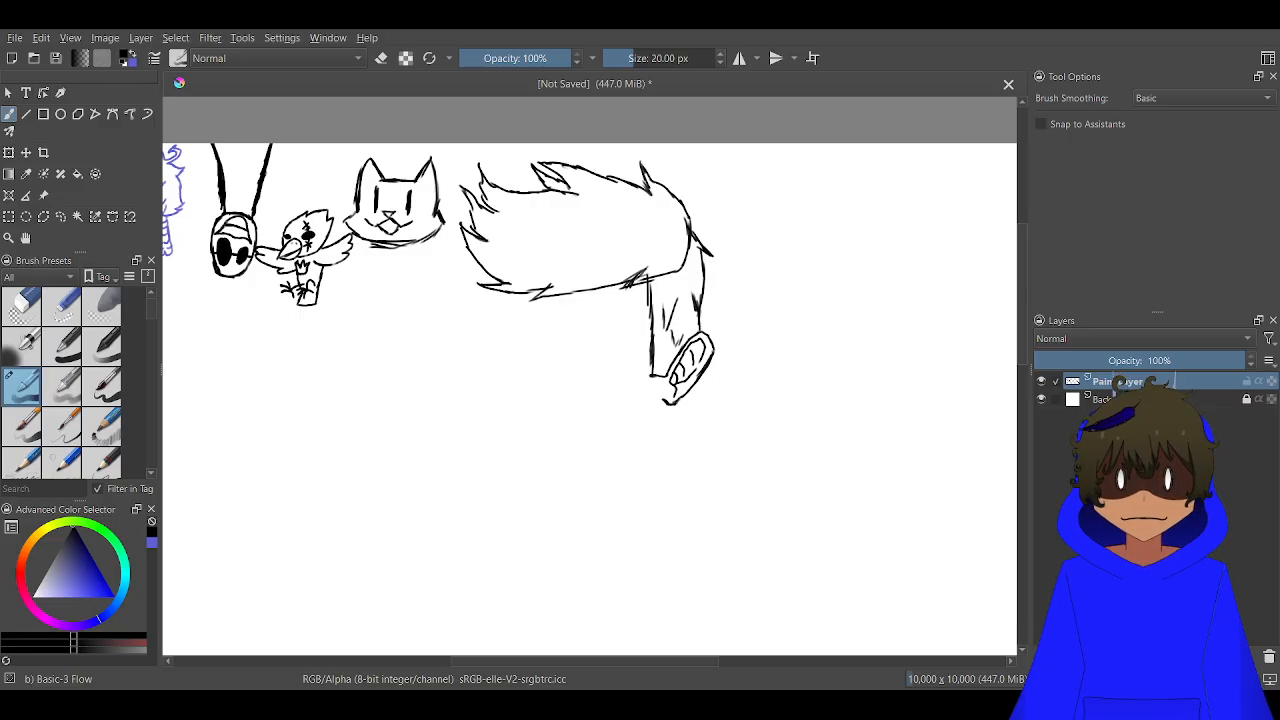
Draw the face outline from the hair's lower-left edge down to a rounded chin and up to the earlobe
{"action": "scroll", "coordinate": [527, 349], "scroll_direction": "up", "scroll_amount": 3}
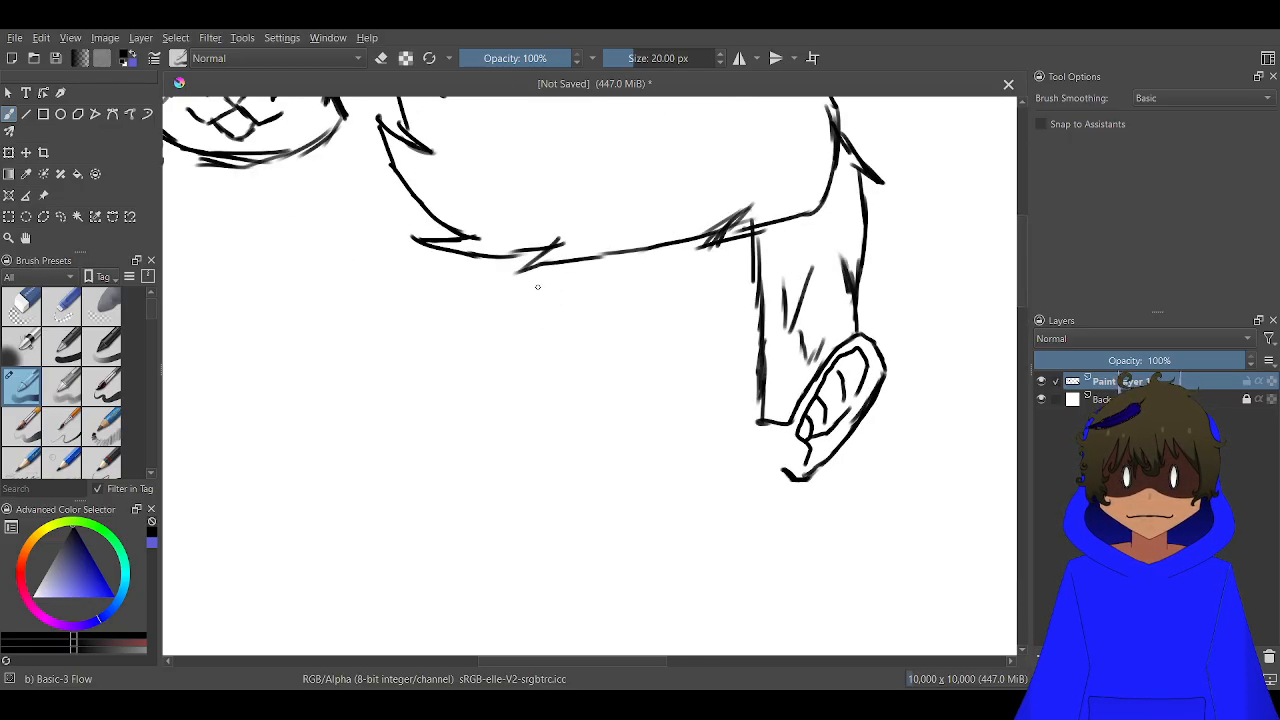
{"action": "mouse_move", "coordinate": [507, 259]}
{"action": "left_mouse_down"}
{"action": "mouse_move", "coordinate": [511, 362]}
{"action": "mouse_move", "coordinate": [535, 442]}
{"action": "left_mouse_up"}
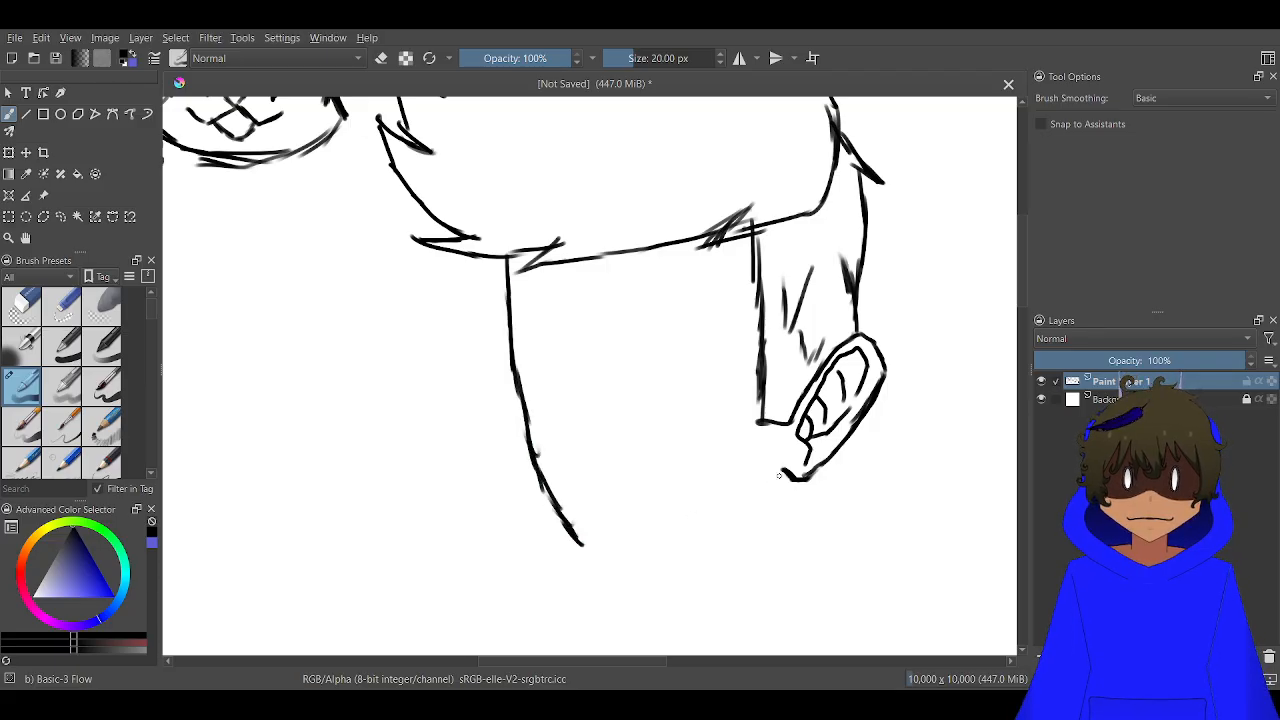
{"action": "left_click_drag", "start_coordinate": [779, 475], "coordinate": [716, 526]}
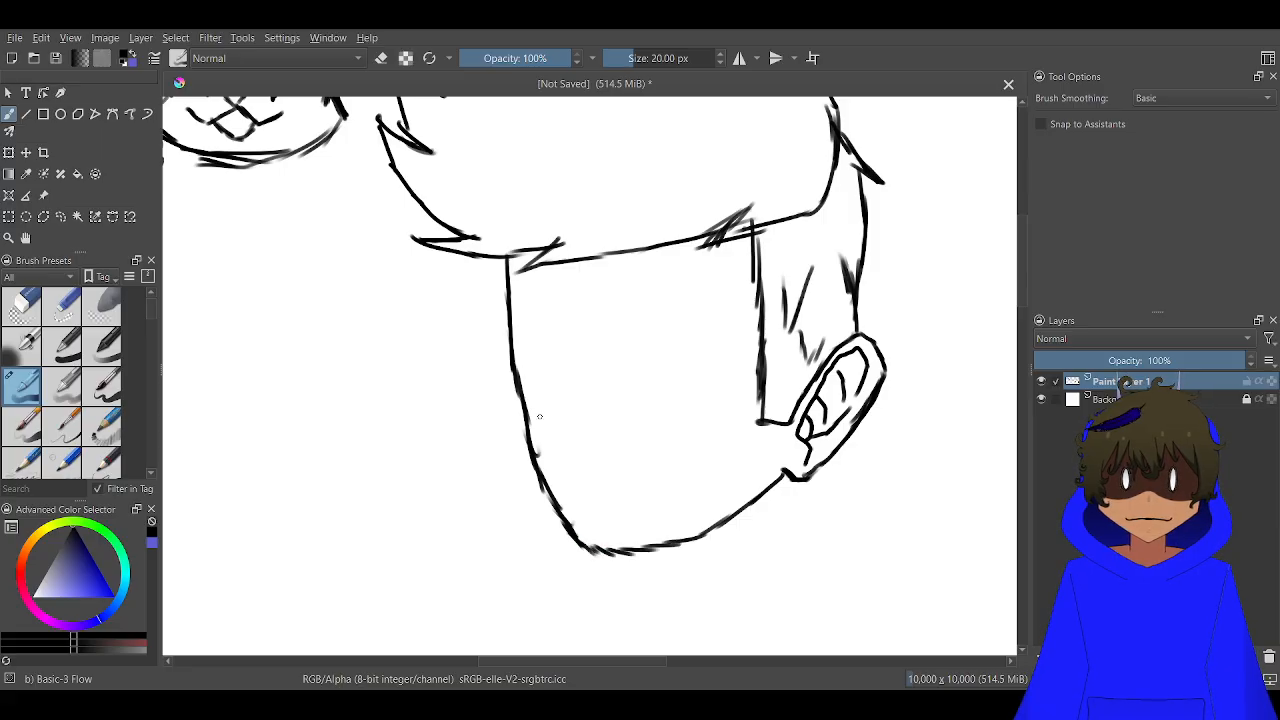
Draw a large round glasses lens on the face, beside the sideburn
{"action": "scroll", "coordinate": [558, 383], "scroll_direction": "down", "scroll_amount": 2}
{"action": "scroll", "coordinate": [563, 377], "scroll_direction": "up", "scroll_amount": 3}
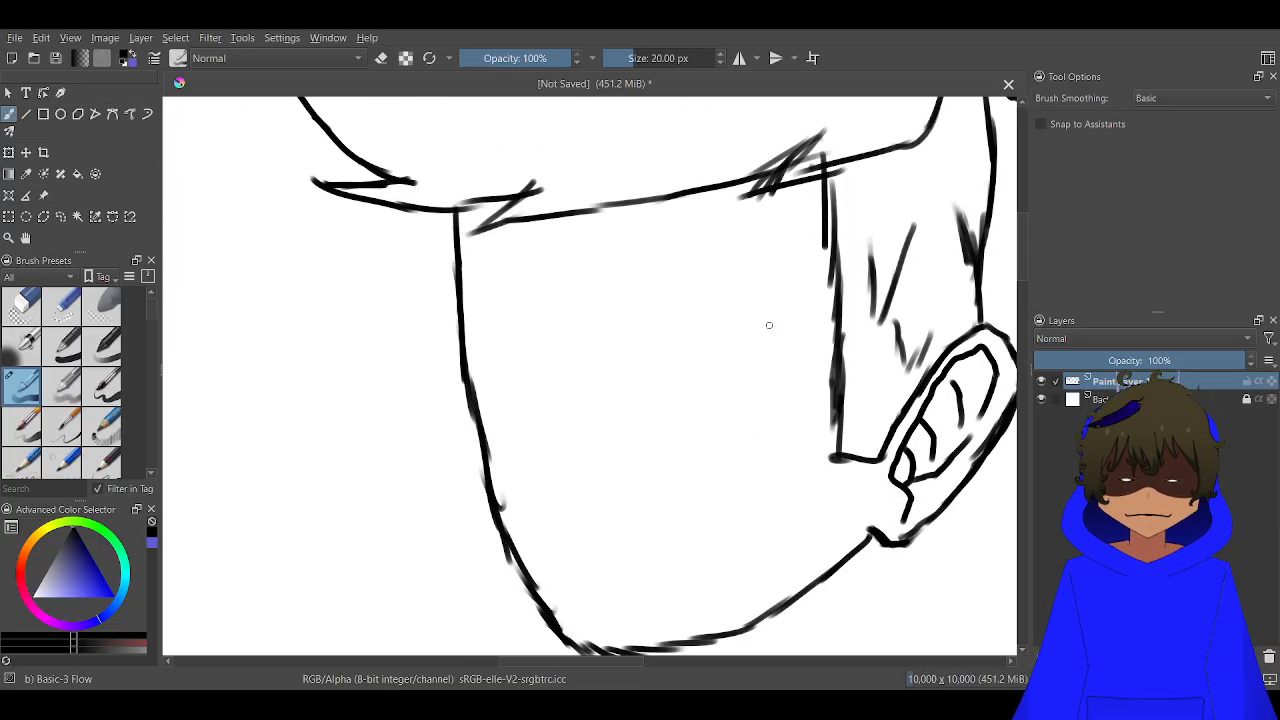
{"action": "mouse_move", "coordinate": [822, 325]}
{"action": "left_mouse_down"}
{"action": "mouse_move", "coordinate": [833, 364]}
{"action": "mouse_move", "coordinate": [828, 347]}
{"action": "mouse_move", "coordinate": [809, 432]}
{"action": "mouse_move", "coordinate": [781, 460]}
{"action": "mouse_move", "coordinate": [741, 479]}
{"action": "mouse_move", "coordinate": [653, 431]}
{"action": "left_mouse_up"}
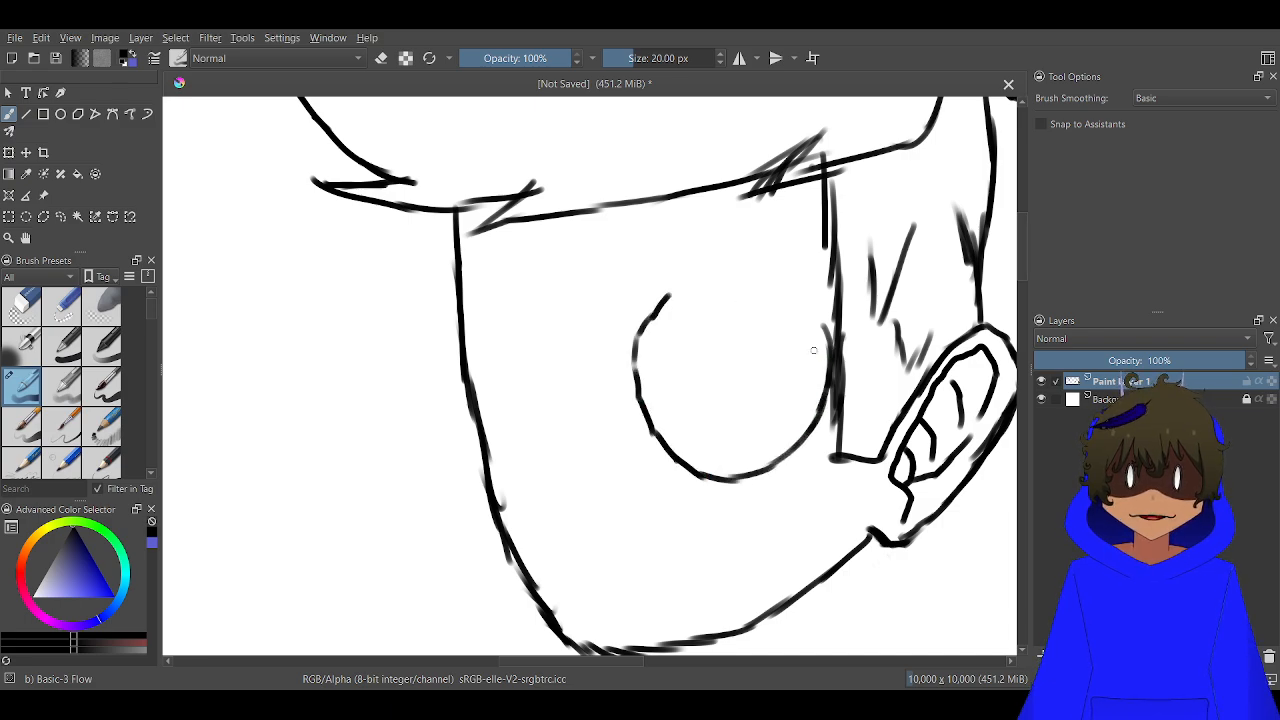
{"action": "mouse_move", "coordinate": [826, 338]}
{"action": "left_mouse_down"}
{"action": "mouse_move", "coordinate": [808, 308]}
{"action": "mouse_move", "coordinate": [770, 290]}
{"action": "mouse_move", "coordinate": [785, 297]}
{"action": "mouse_move", "coordinate": [670, 296]}
{"action": "left_mouse_up"}
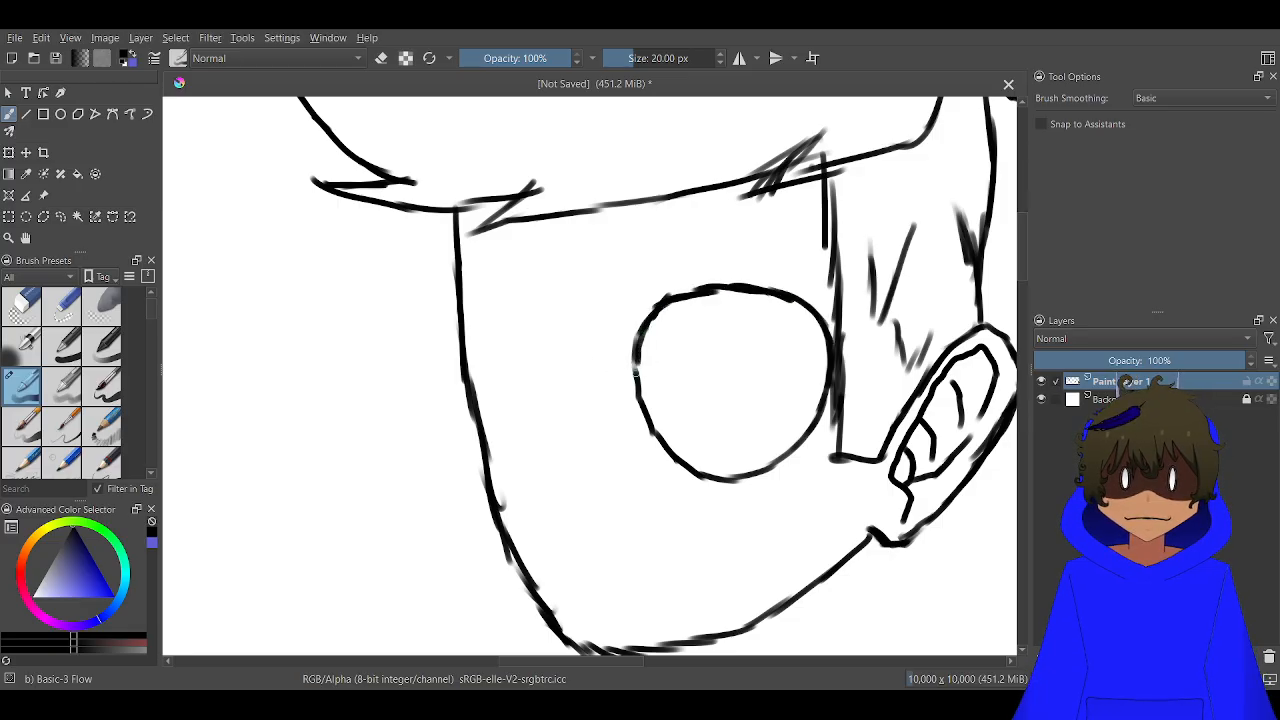
Draw a narrower oval glasses lens along the far side of the face and close its top edge
{"action": "left_click_drag", "start_coordinate": [576, 318], "coordinate": [609, 450]}
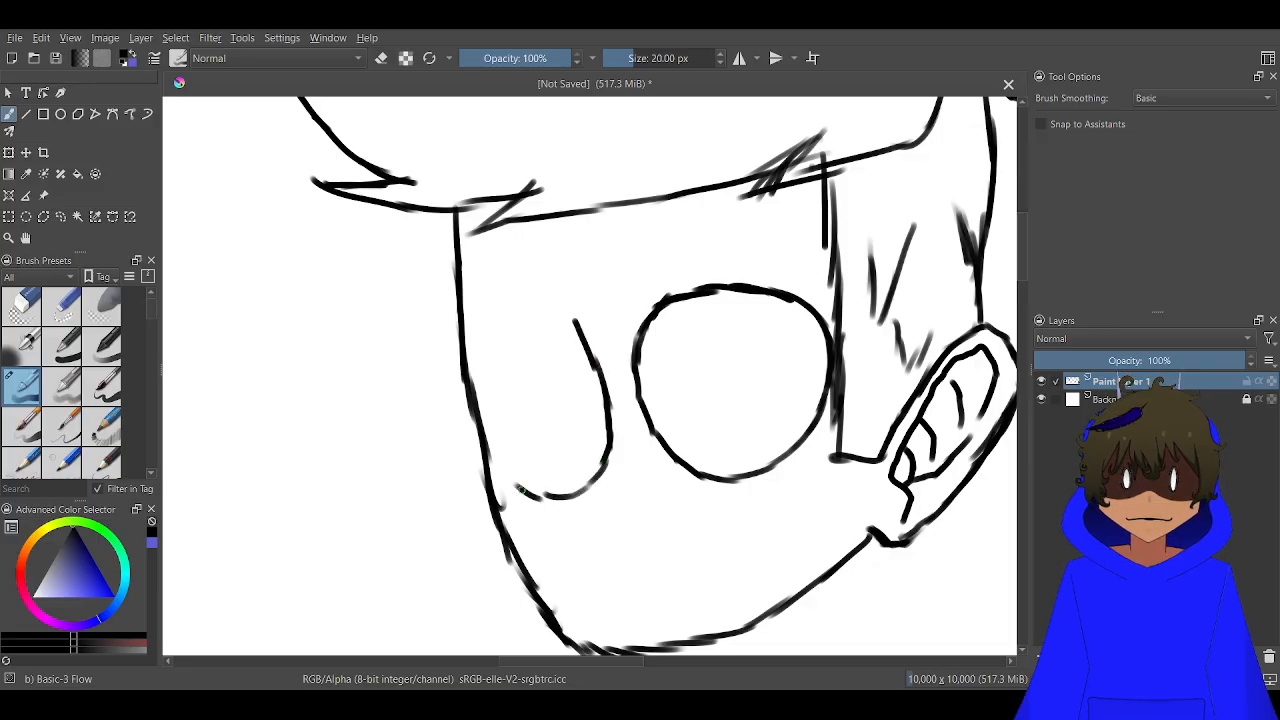
{"action": "mouse_move", "coordinate": [520, 490]}
{"action": "left_mouse_down"}
{"action": "mouse_move", "coordinate": [485, 423]}
{"action": "mouse_move", "coordinate": [483, 382]}
{"action": "mouse_move", "coordinate": [509, 323]}
{"action": "mouse_move", "coordinate": [546, 319]}
{"action": "left_mouse_up"}
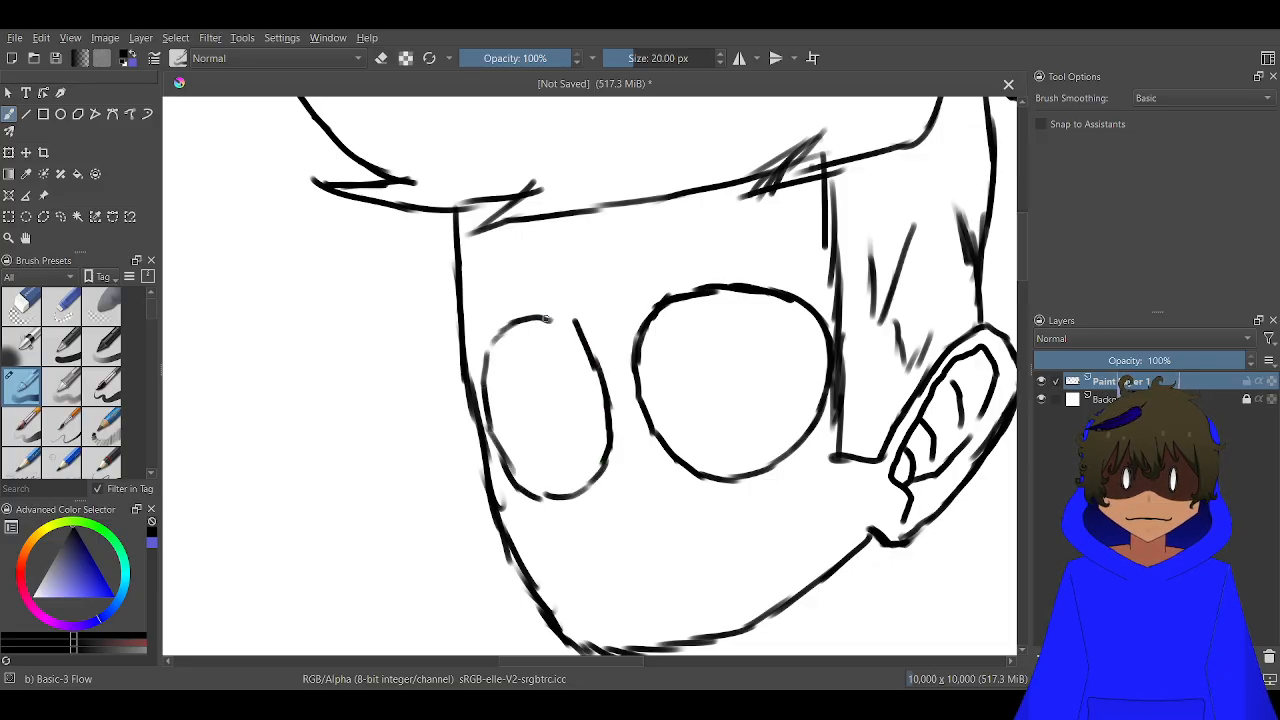
{"action": "mouse_move", "coordinate": [596, 366]}
{"action": "left_mouse_down"}
{"action": "mouse_move", "coordinate": [551, 324]}
{"action": "mouse_move", "coordinate": [513, 324]}
{"action": "left_mouse_up"}
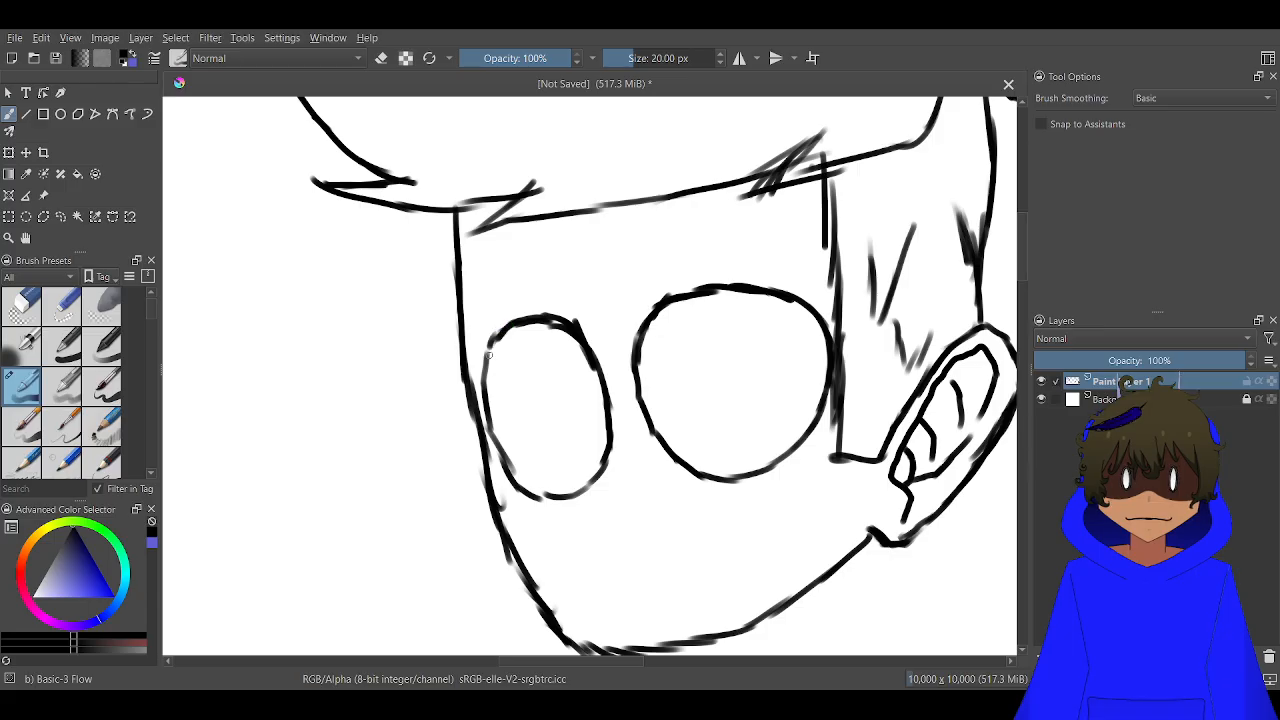
Draw a two-line bridge between the lenses and a short double-line link from the oval lens to the face edge
{"action": "scroll", "coordinate": [644, 376], "scroll_direction": "up", "scroll_amount": 3}
{"action": "mouse_move", "coordinate": [636, 385]}
{"action": "left_mouse_down"}
{"action": "mouse_move", "coordinate": [621, 422]}
{"action": "mouse_move", "coordinate": [589, 424]}
{"action": "left_mouse_up"}
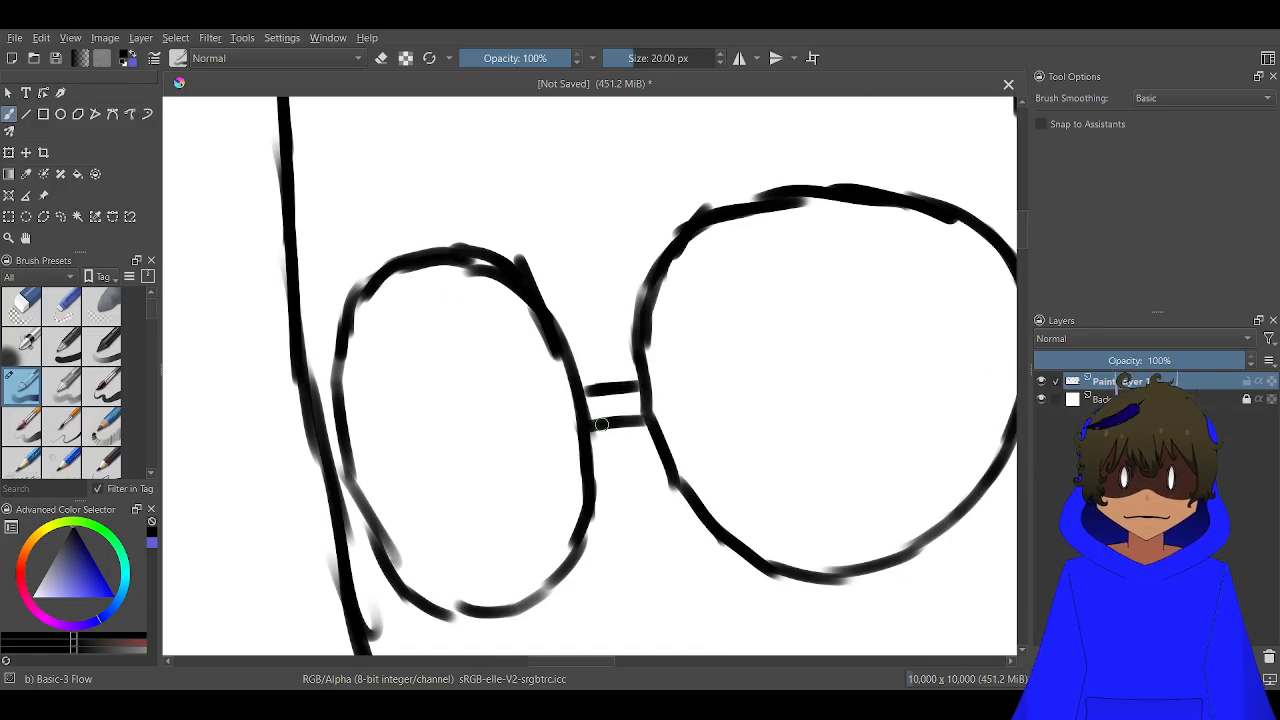
{"action": "scroll", "coordinate": [604, 421], "scroll_direction": "down", "scroll_amount": 2}
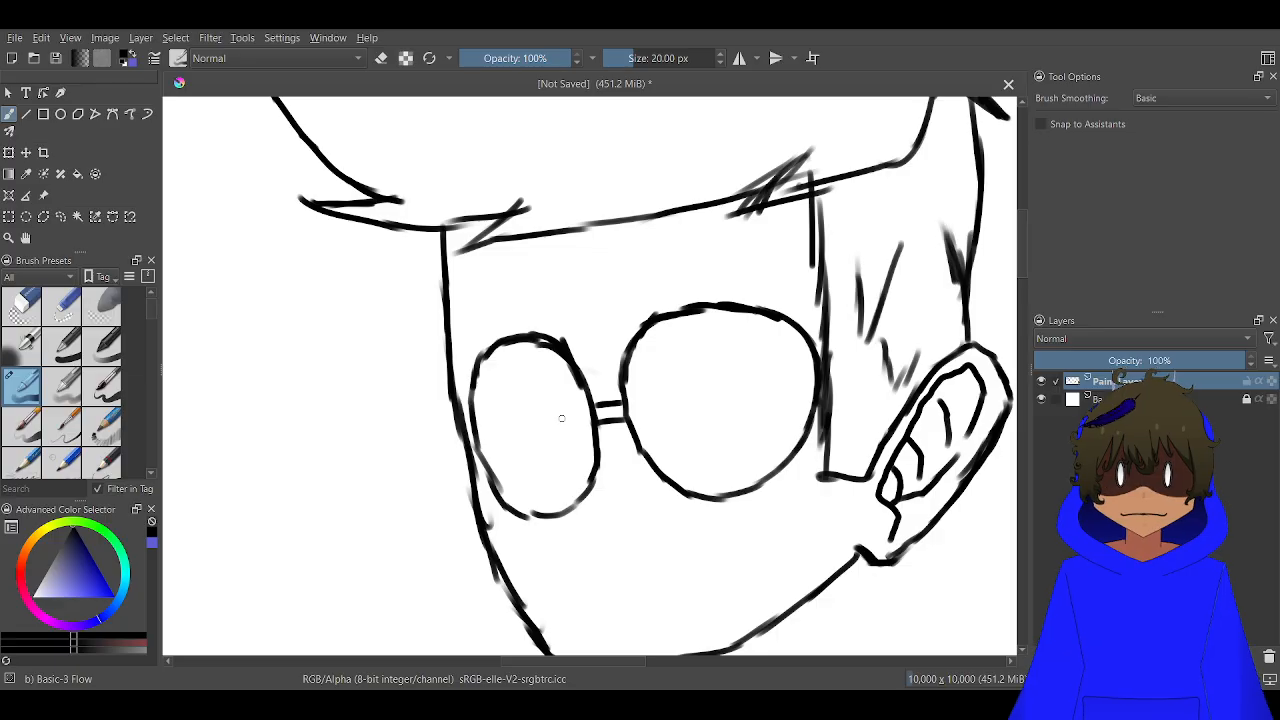
{"action": "scroll", "coordinate": [456, 449], "scroll_direction": "up", "scroll_amount": 2}
{"action": "scroll", "coordinate": [456, 449], "scroll_direction": "up", "scroll_amount": 1}
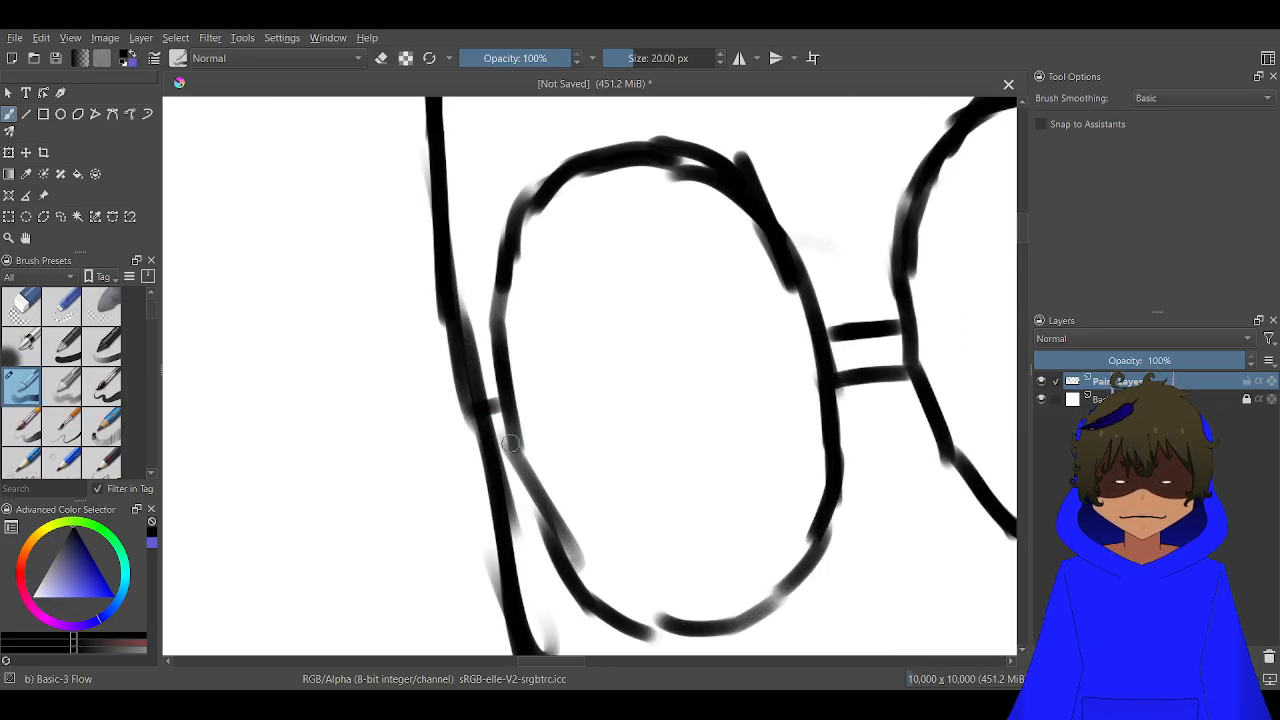
{"action": "scroll", "coordinate": [743, 409], "scroll_direction": "down", "scroll_amount": 2}
{"action": "scroll", "coordinate": [819, 403], "scroll_direction": "up", "scroll_amount": 1}
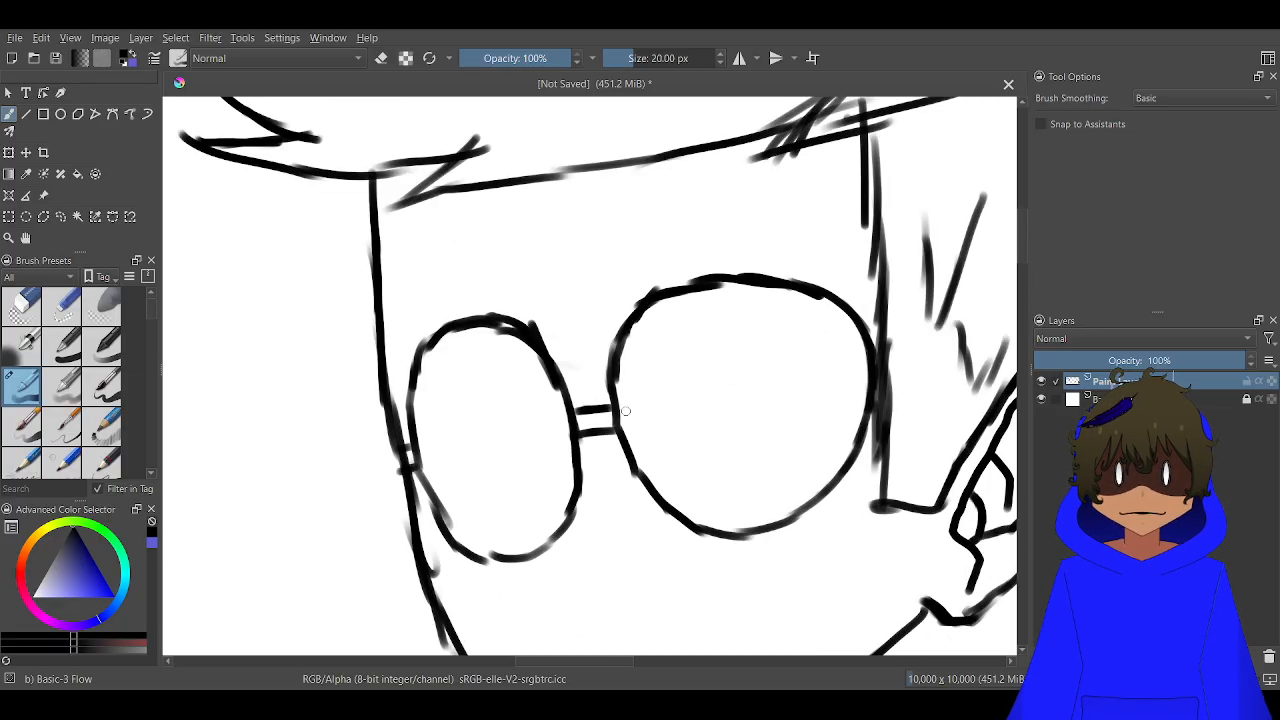
Erase a narrow horizontal band through the round lens edge, sideburn and hair strokes towards the ear
{"action": "mouse_move", "coordinate": [625, 410]}
{"action": "left_mouse_down"}
{"action": "mouse_move", "coordinate": [517, 394]}
{"action": "mouse_move", "coordinate": [306, 400]}
{"action": "left_mouse_up"}
{"action": "key", "text": "e"}
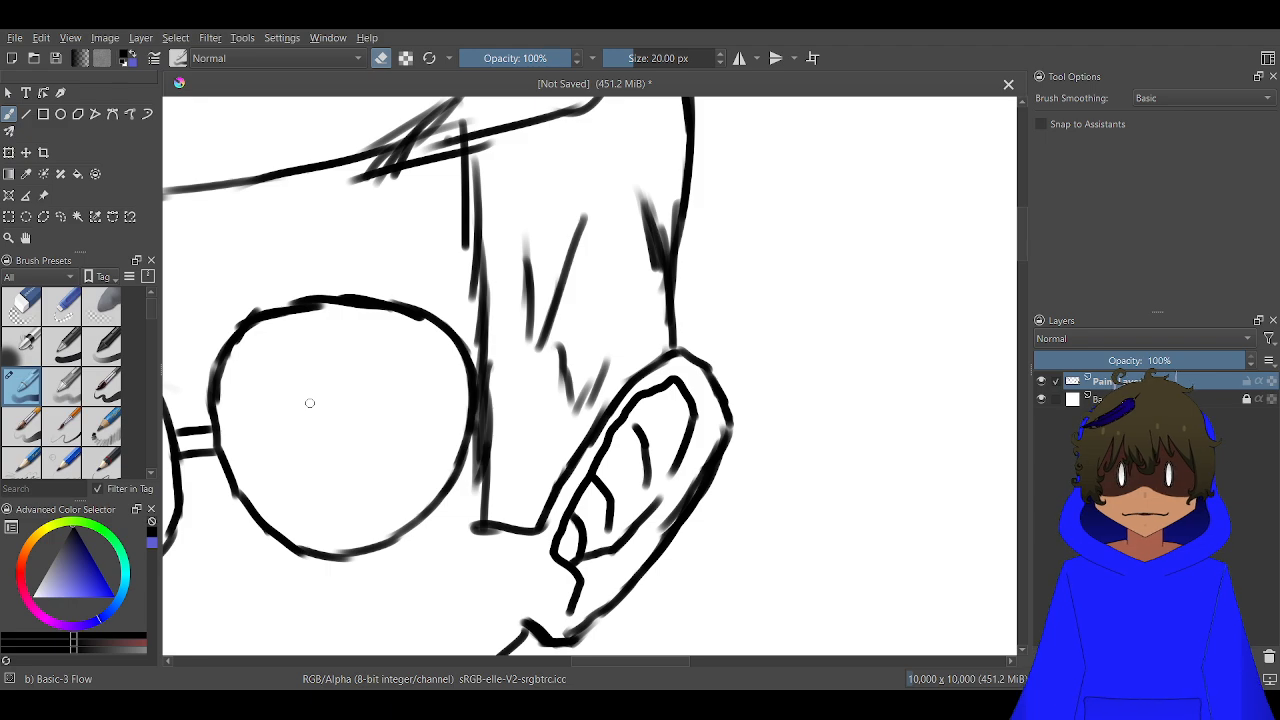
{"action": "scroll", "coordinate": [514, 408], "scroll_direction": "up", "scroll_amount": 2}
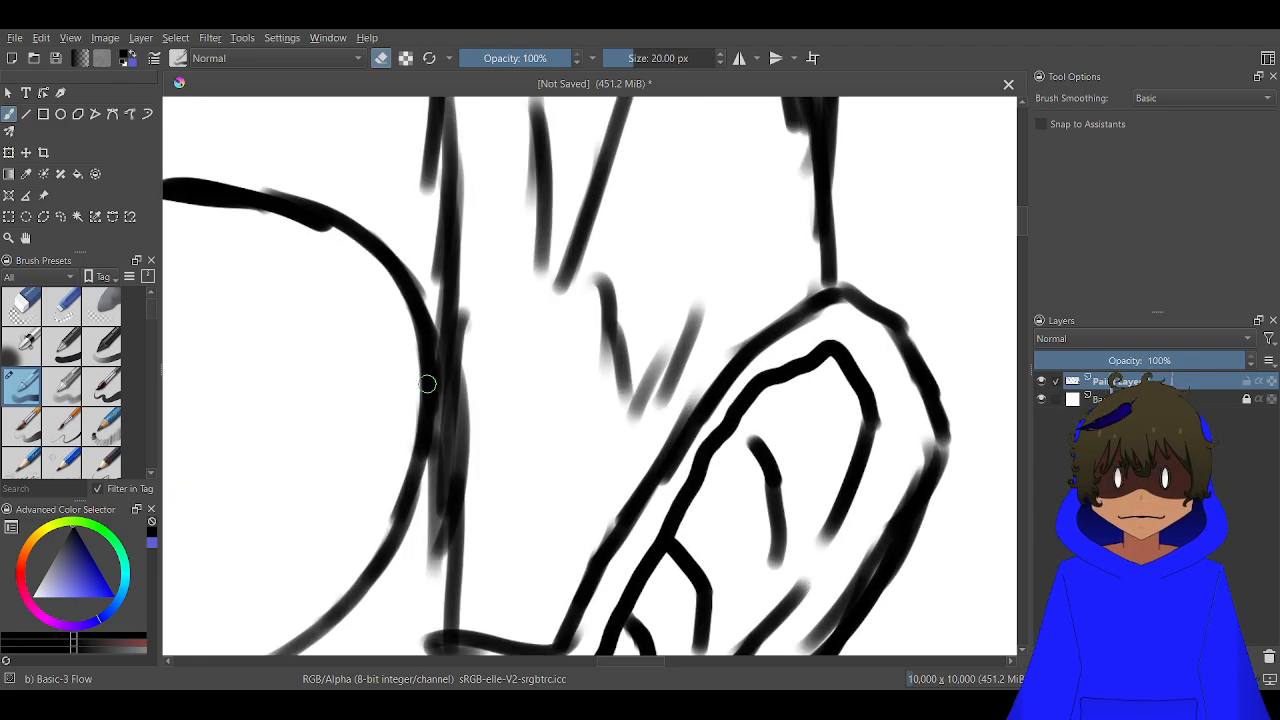
{"action": "mouse_move", "coordinate": [453, 374]}
{"action": "left_mouse_down"}
{"action": "mouse_move", "coordinate": [400, 386]}
{"action": "mouse_move", "coordinate": [470, 382]}
{"action": "mouse_move", "coordinate": [482, 394]}
{"action": "left_mouse_up"}
{"action": "mouse_move", "coordinate": [549, 372]}
{"action": "left_mouse_down"}
{"action": "mouse_move", "coordinate": [582, 363]}
{"action": "mouse_move", "coordinate": [693, 381]}
{"action": "mouse_move", "coordinate": [597, 397]}
{"action": "mouse_move", "coordinate": [583, 384]}
{"action": "mouse_move", "coordinate": [614, 383]}
{"action": "left_mouse_up"}
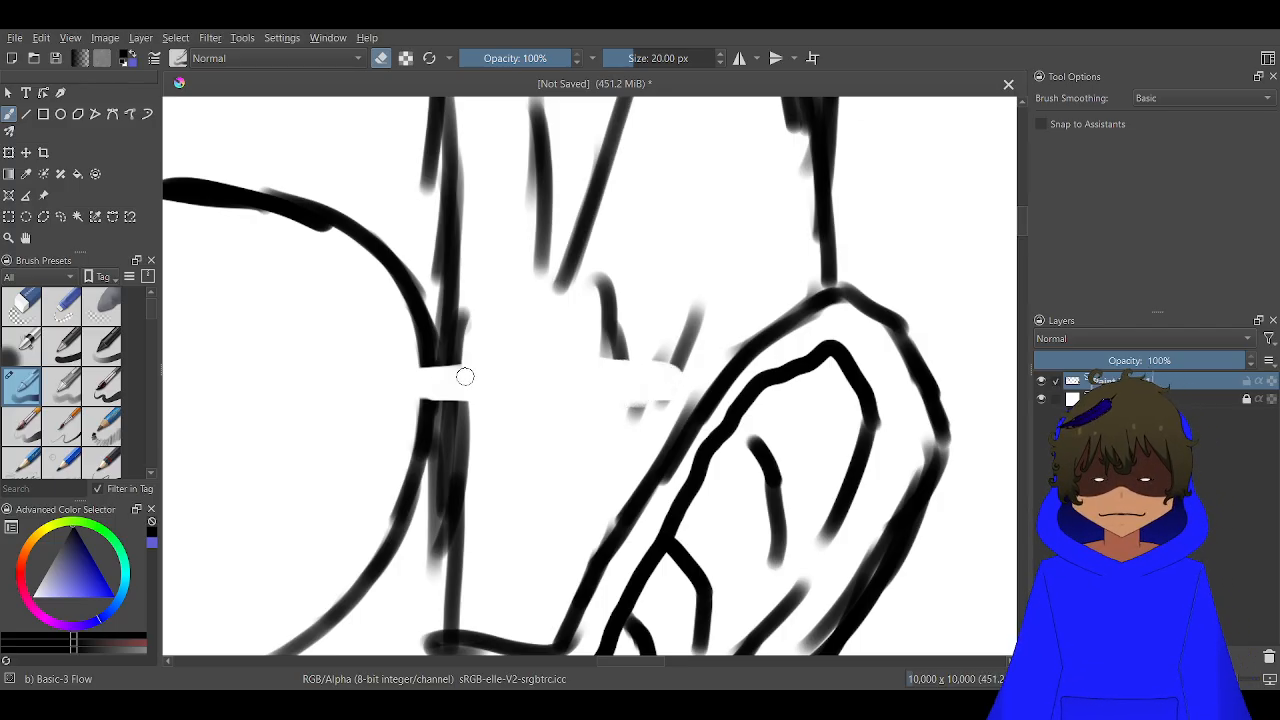
{"action": "key", "text": "e"}
{"action": "mouse_move", "coordinate": [462, 360]}
{"action": "left_mouse_down"}
{"action": "mouse_move", "coordinate": [419, 361]}
{"action": "mouse_move", "coordinate": [419, 335]}
{"action": "mouse_move", "coordinate": [388, 337]}
{"action": "mouse_move", "coordinate": [395, 422]}
{"action": "mouse_move", "coordinate": [434, 400]}
{"action": "mouse_move", "coordinate": [673, 429]}
{"action": "left_mouse_up"}
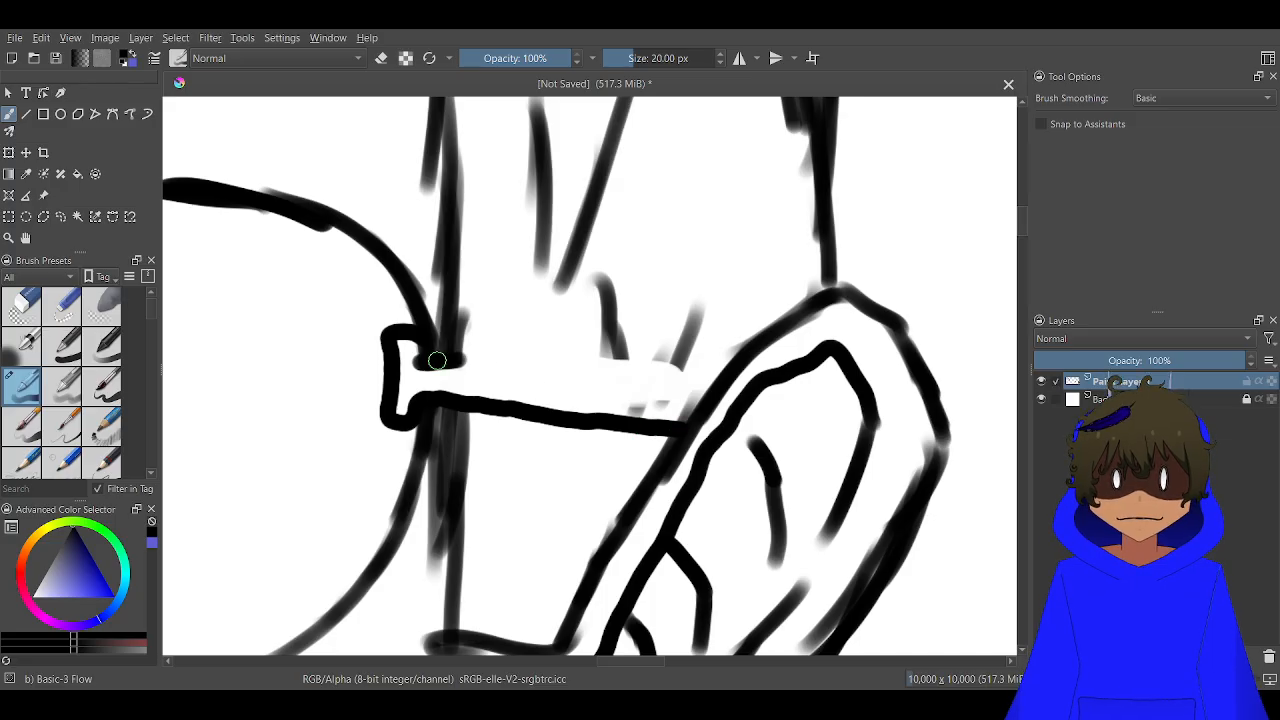
{"action": "left_click_drag", "start_coordinate": [437, 361], "coordinate": [710, 394]}
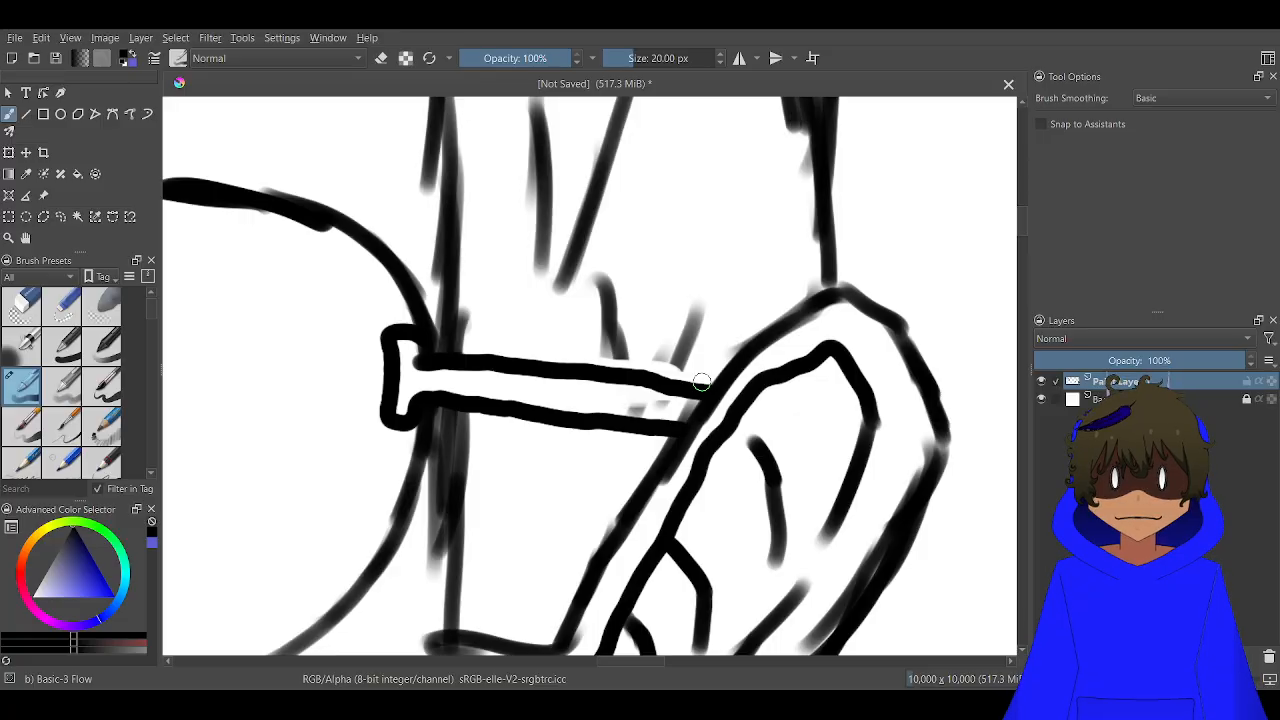
{"action": "key", "text": "ctrl+z"}
{"action": "key", "text": "ctrl+z"}
{"action": "key", "text": "ctrl+z"}
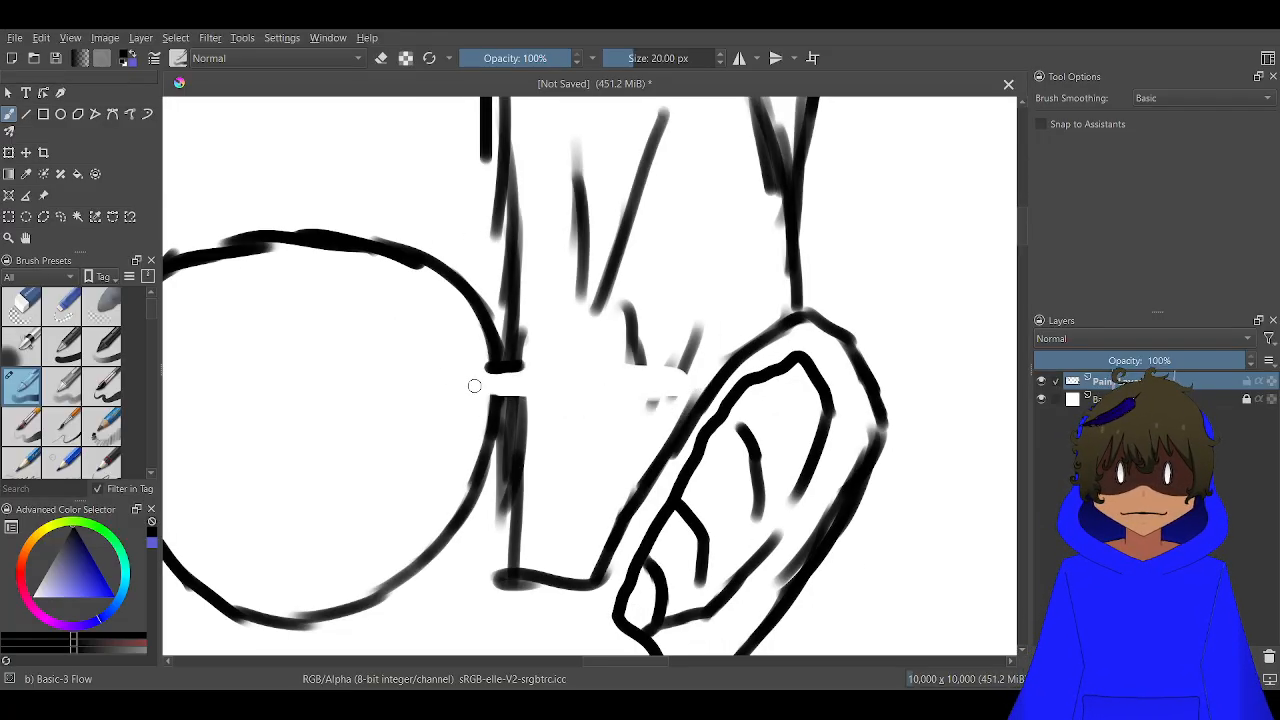
Draw a small upright hinge on the round lens edge and a two-line temple arm running to the ear
{"action": "scroll", "coordinate": [474, 380], "scroll_direction": "up", "scroll_amount": 2}
{"action": "mouse_move", "coordinate": [494, 430]}
{"action": "left_mouse_down"}
{"action": "mouse_move", "coordinate": [454, 443]}
{"action": "mouse_move", "coordinate": [446, 426]}
{"action": "mouse_move", "coordinate": [432, 279]}
{"action": "mouse_move", "coordinate": [451, 261]}
{"action": "mouse_move", "coordinate": [481, 291]}
{"action": "mouse_move", "coordinate": [483, 327]}
{"action": "left_mouse_up"}
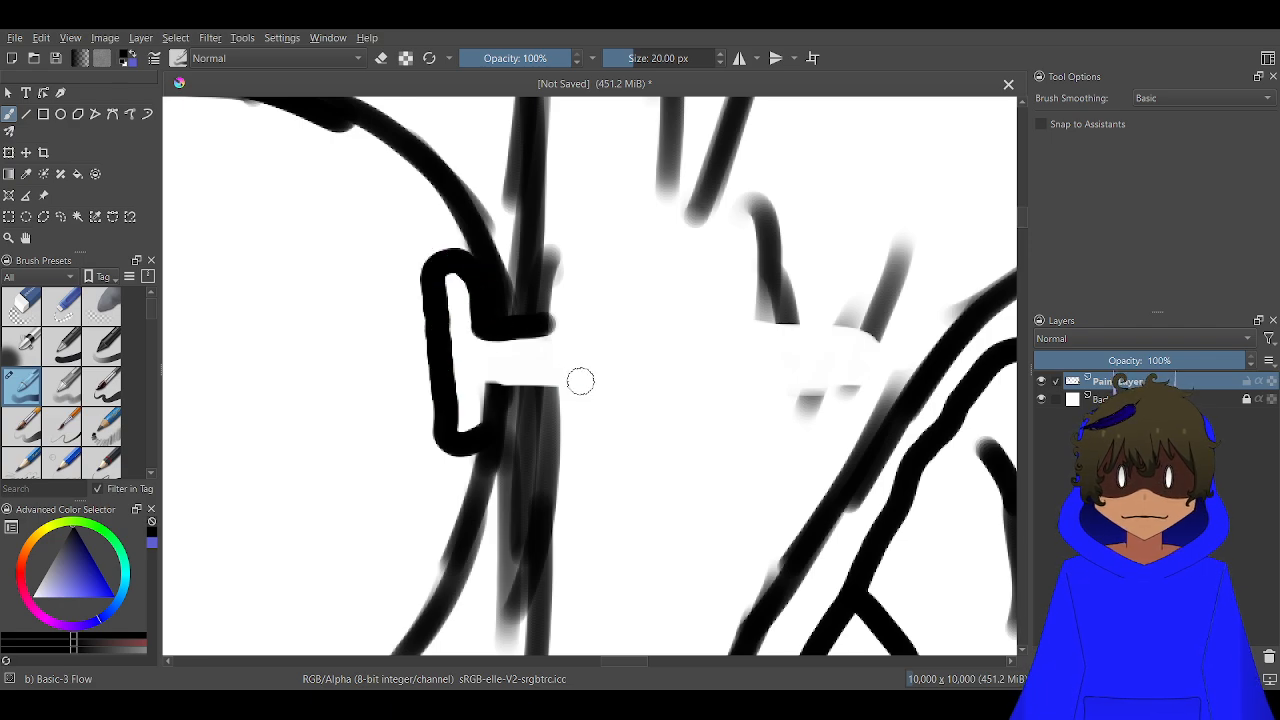
{"action": "left_click_drag", "start_coordinate": [489, 391], "coordinate": [907, 393]}
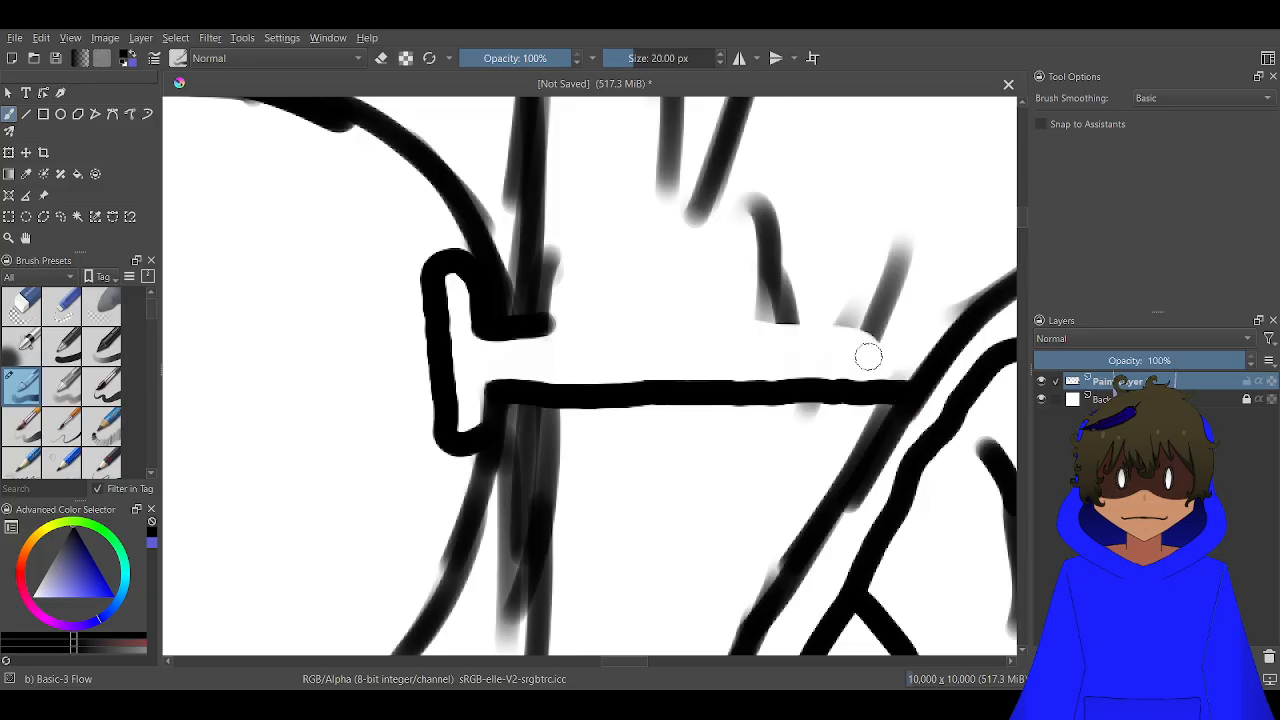
{"action": "mouse_move", "coordinate": [937, 337]}
{"action": "left_mouse_down"}
{"action": "mouse_move", "coordinate": [576, 316]}
{"action": "mouse_move", "coordinate": [507, 328]}
{"action": "mouse_move", "coordinate": [849, 331]}
{"action": "left_mouse_up"}
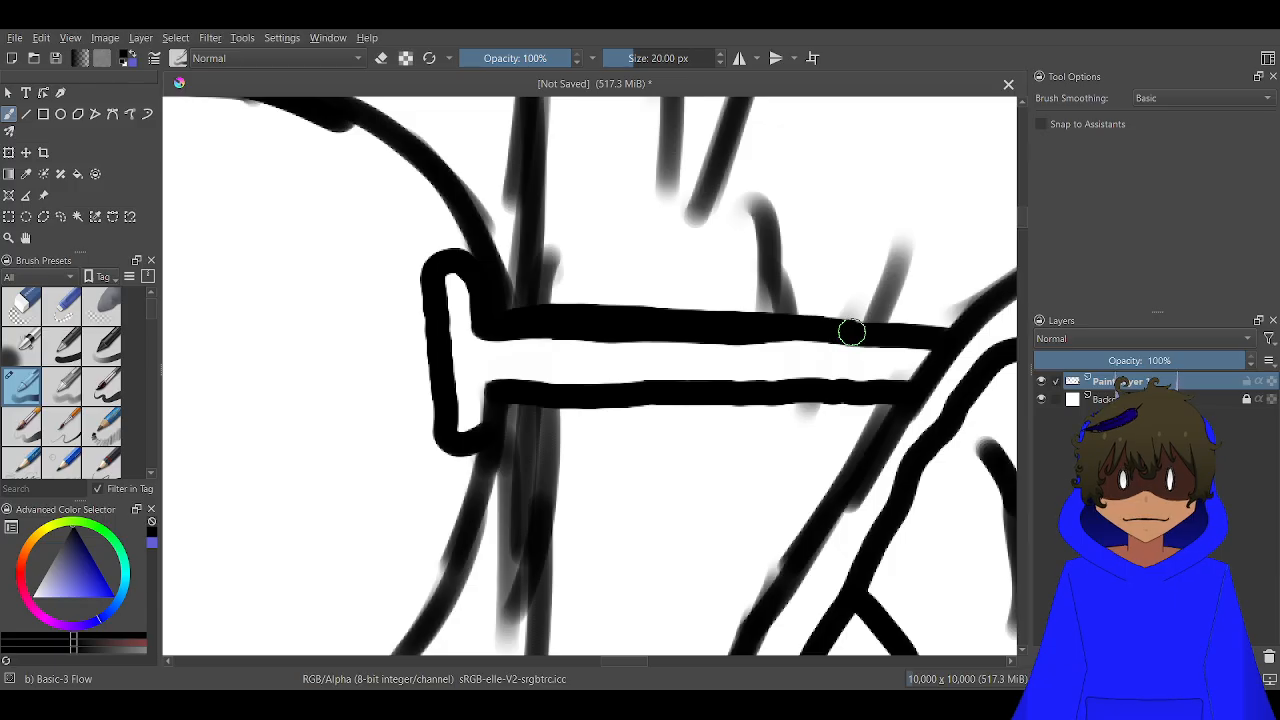
Draw a curved eyebrow with a small hooked inner end above each lens
{"action": "scroll", "coordinate": [849, 331], "scroll_direction": "down", "scroll_amount": 10}
{"action": "scroll", "coordinate": [608, 218], "scroll_direction": "up", "scroll_amount": 5}
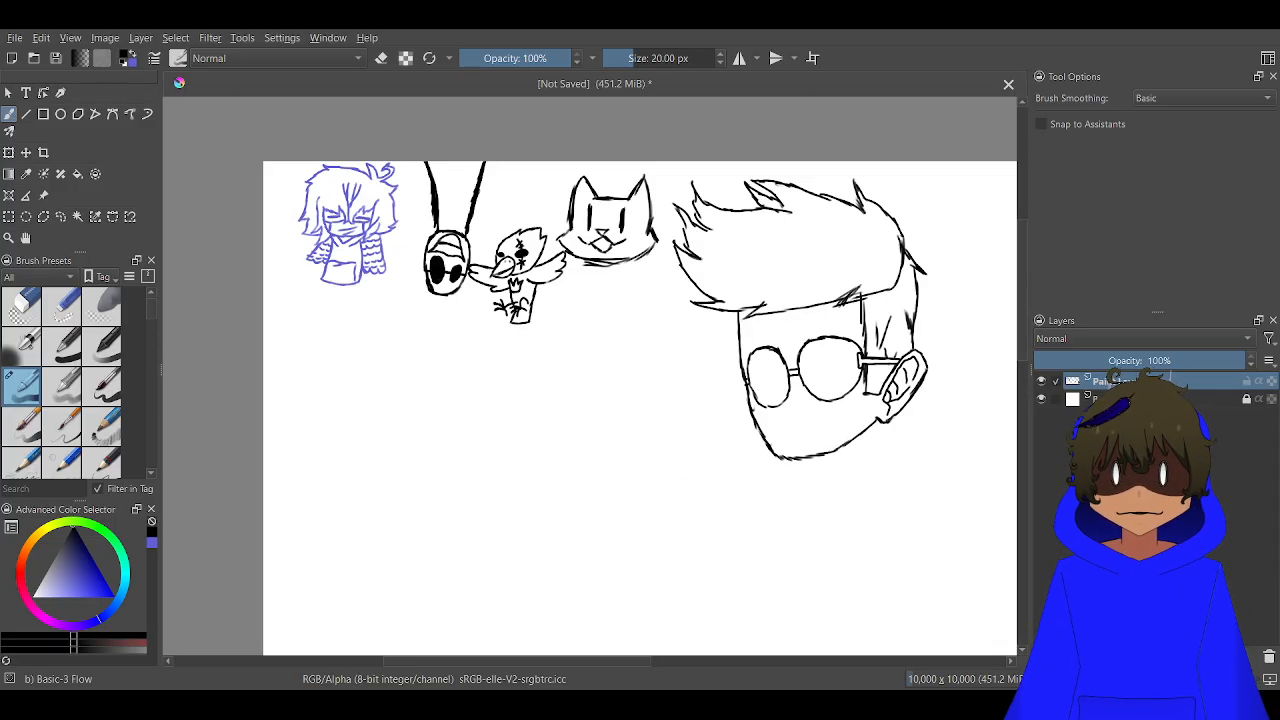
{"action": "left_click_drag", "start_coordinate": [771, 393], "coordinate": [557, 331]}
{"action": "scroll", "coordinate": [553, 329], "scroll_direction": "up", "scroll_amount": 5}
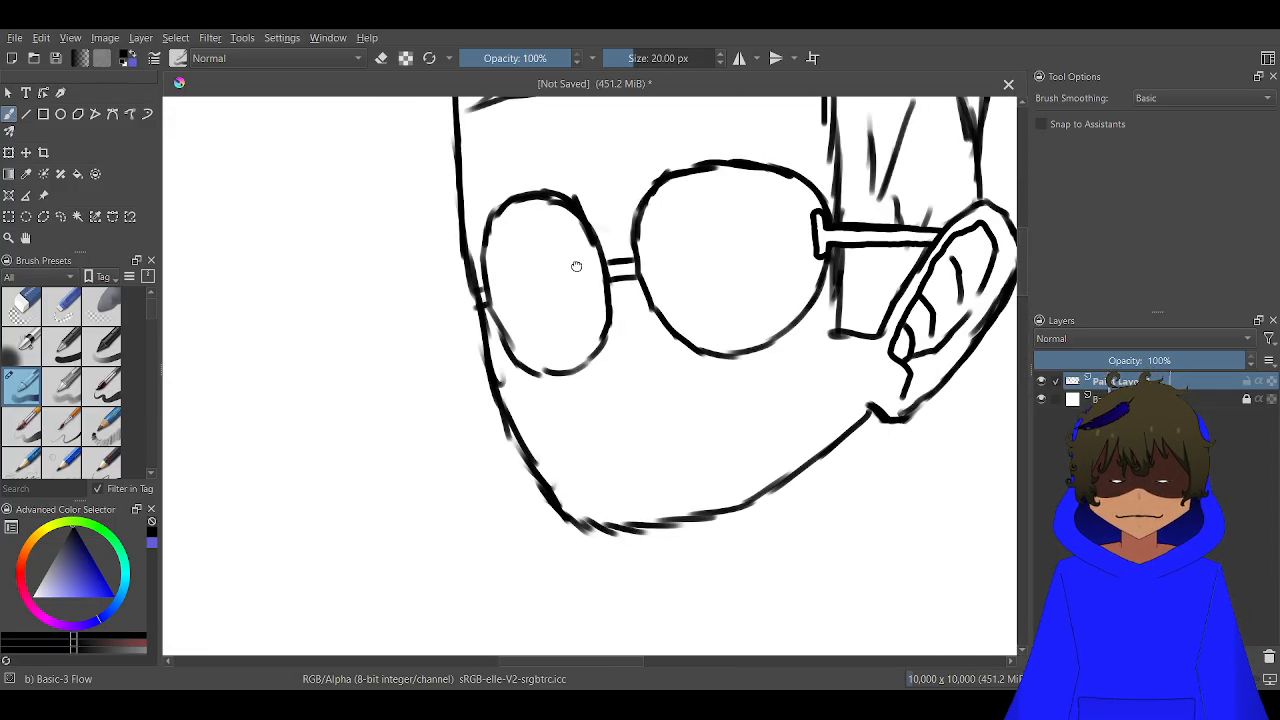
{"action": "left_click_drag", "start_coordinate": [576, 266], "coordinate": [507, 366]}
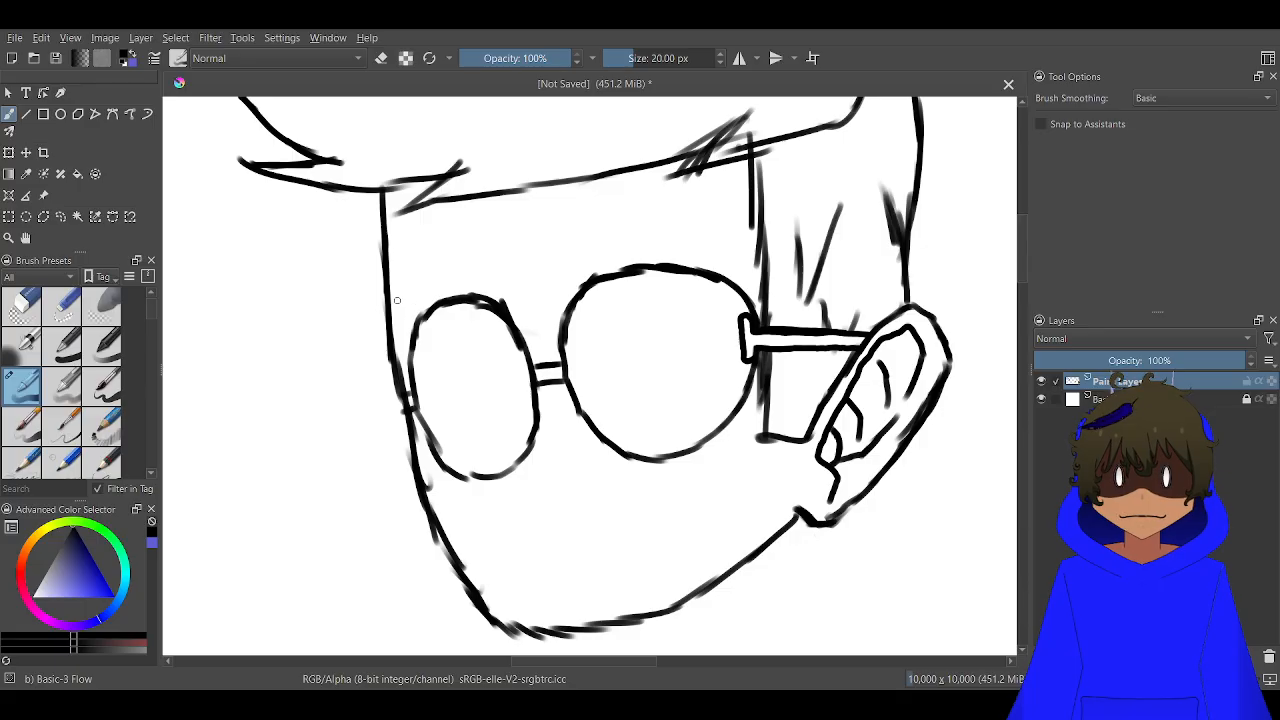
{"action": "mouse_move", "coordinate": [396, 300]}
{"action": "left_mouse_down"}
{"action": "mouse_move", "coordinate": [455, 250]}
{"action": "mouse_move", "coordinate": [493, 241]}
{"action": "left_mouse_up"}
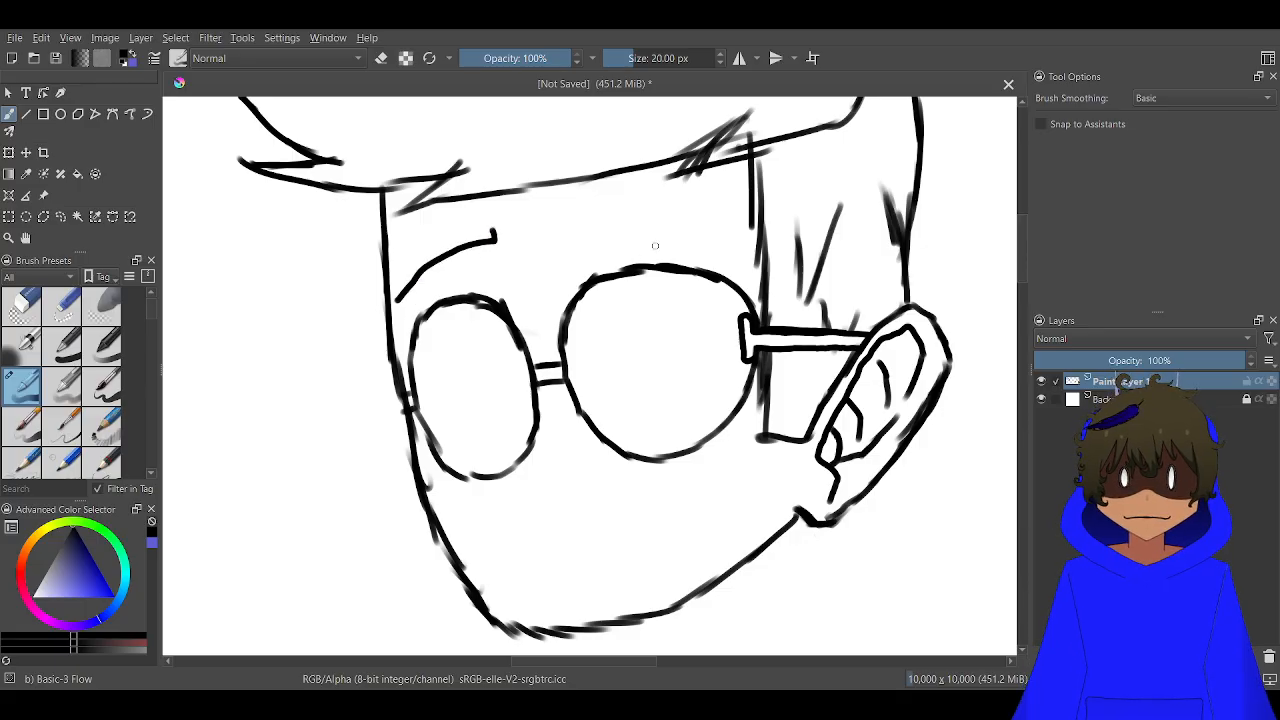
{"action": "left_click_drag", "start_coordinate": [709, 249], "coordinate": [587, 226]}
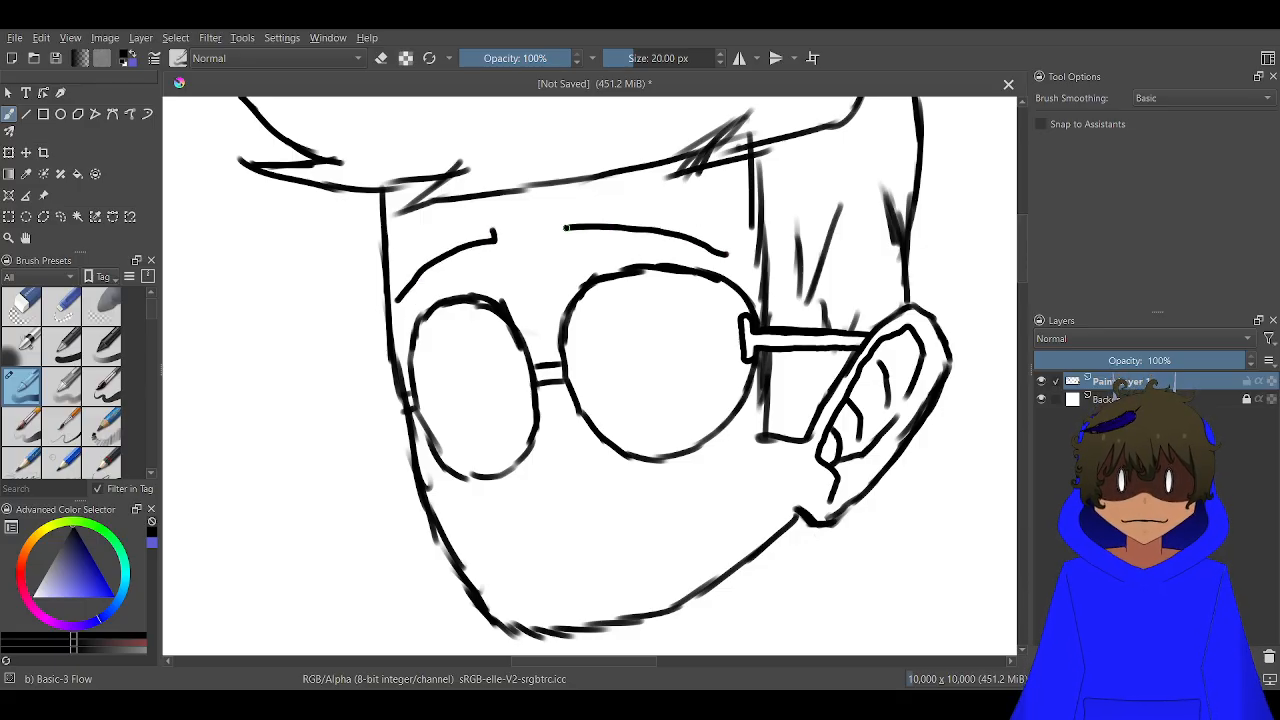
Draw four slanted reflection lines across the inside of the round lens
{"action": "left_click_drag", "start_coordinate": [690, 278], "coordinate": [598, 406]}
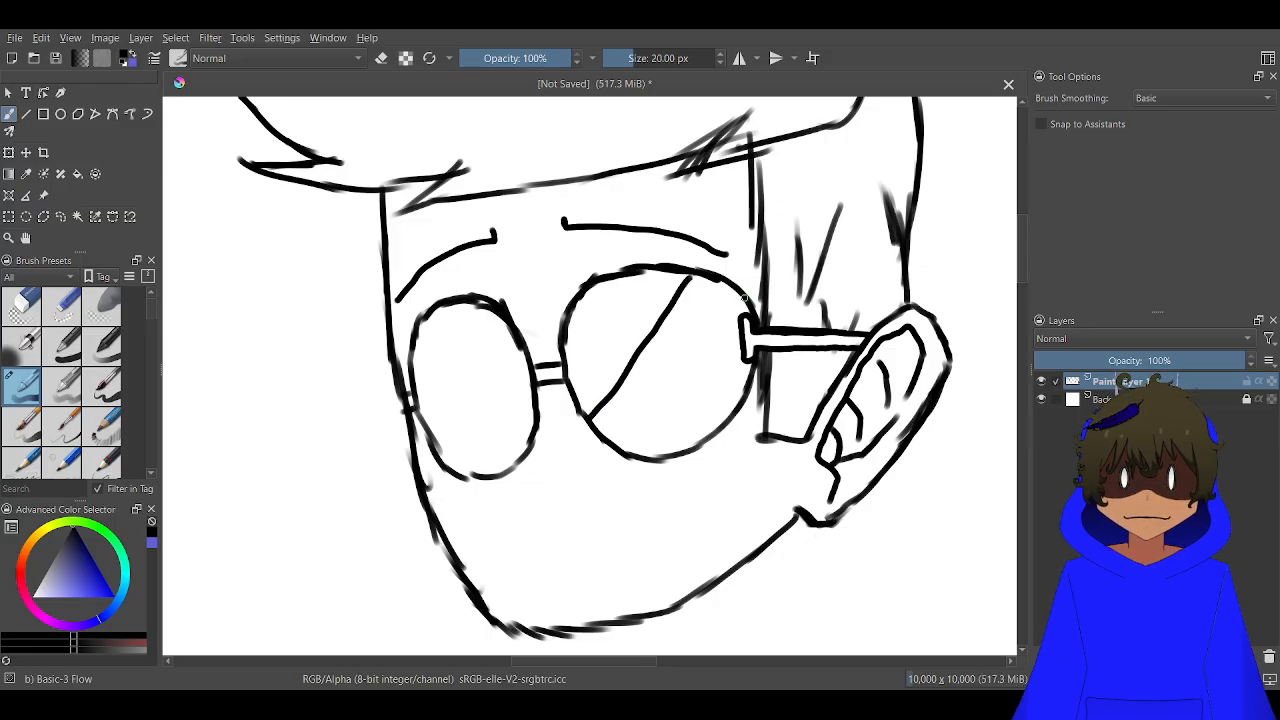
{"action": "left_click_drag", "start_coordinate": [744, 297], "coordinate": [624, 448]}
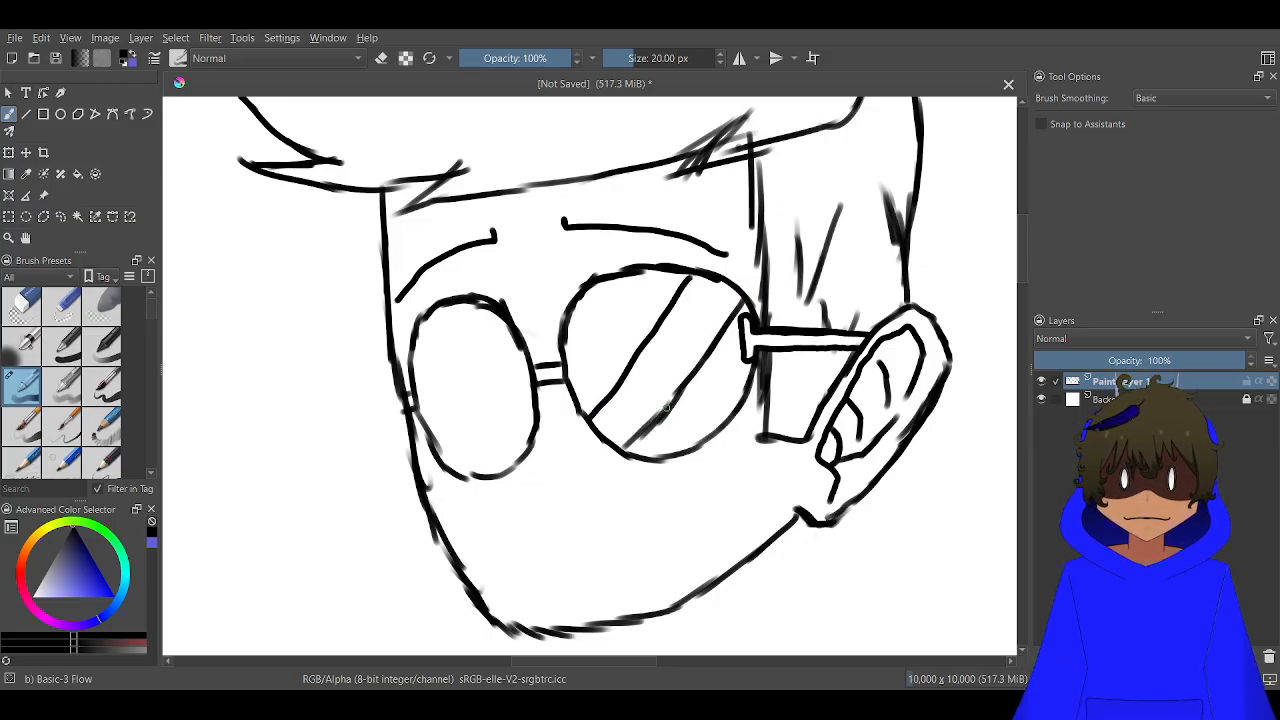
{"action": "left_click_drag", "start_coordinate": [666, 406], "coordinate": [615, 456]}
{"action": "scroll", "coordinate": [640, 317], "scroll_direction": "up", "scroll_amount": 2}
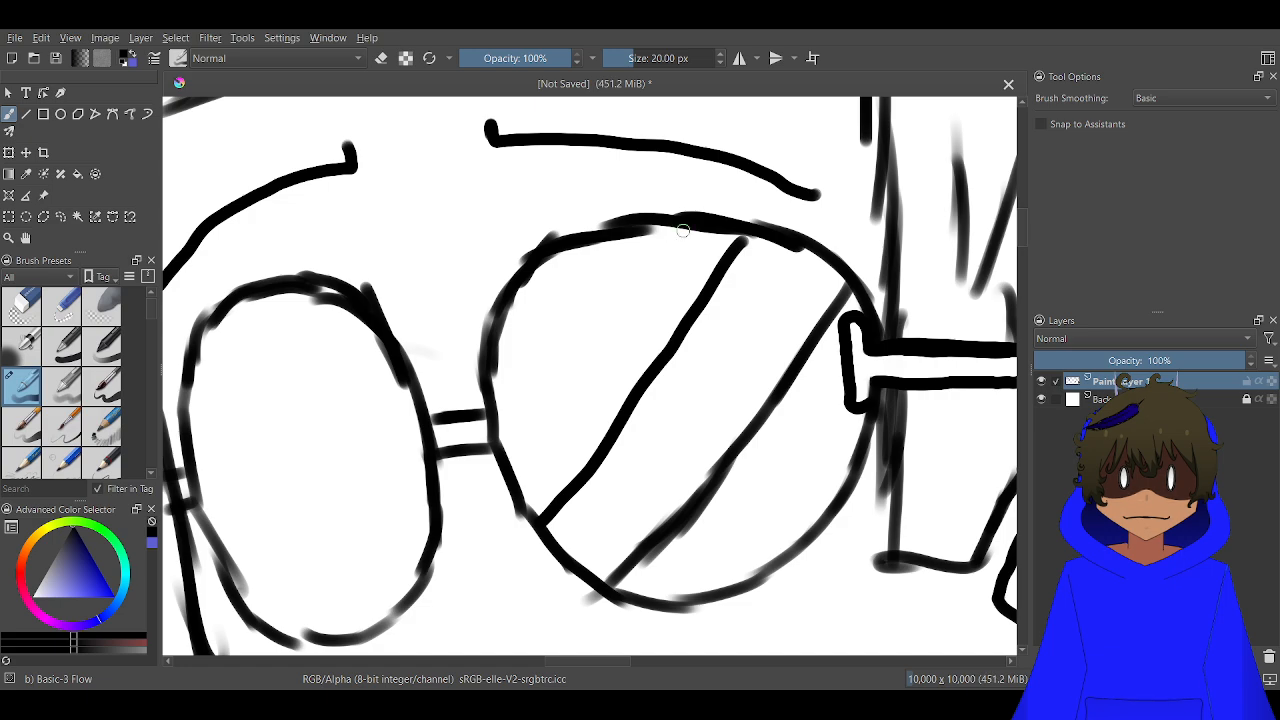
{"action": "mouse_move", "coordinate": [683, 231]}
{"action": "left_mouse_down"}
{"action": "mouse_move", "coordinate": [652, 288]}
{"action": "mouse_move", "coordinate": [506, 455]}
{"action": "left_mouse_up"}
{"action": "mouse_move", "coordinate": [650, 237]}
{"action": "left_mouse_down"}
{"action": "mouse_move", "coordinate": [490, 449]}
{"action": "mouse_move", "coordinate": [511, 409]}
{"action": "mouse_move", "coordinate": [766, 222]}
{"action": "left_mouse_up"}
Draw three slanted reflection lines across the inside of the oval lens, one near its upper part and a close pair below
{"action": "mouse_move", "coordinate": [608, 122]}
{"action": "left_mouse_down"}
{"action": "mouse_move", "coordinate": [541, 235]}
{"action": "mouse_move", "coordinate": [450, 345]}
{"action": "left_mouse_up"}
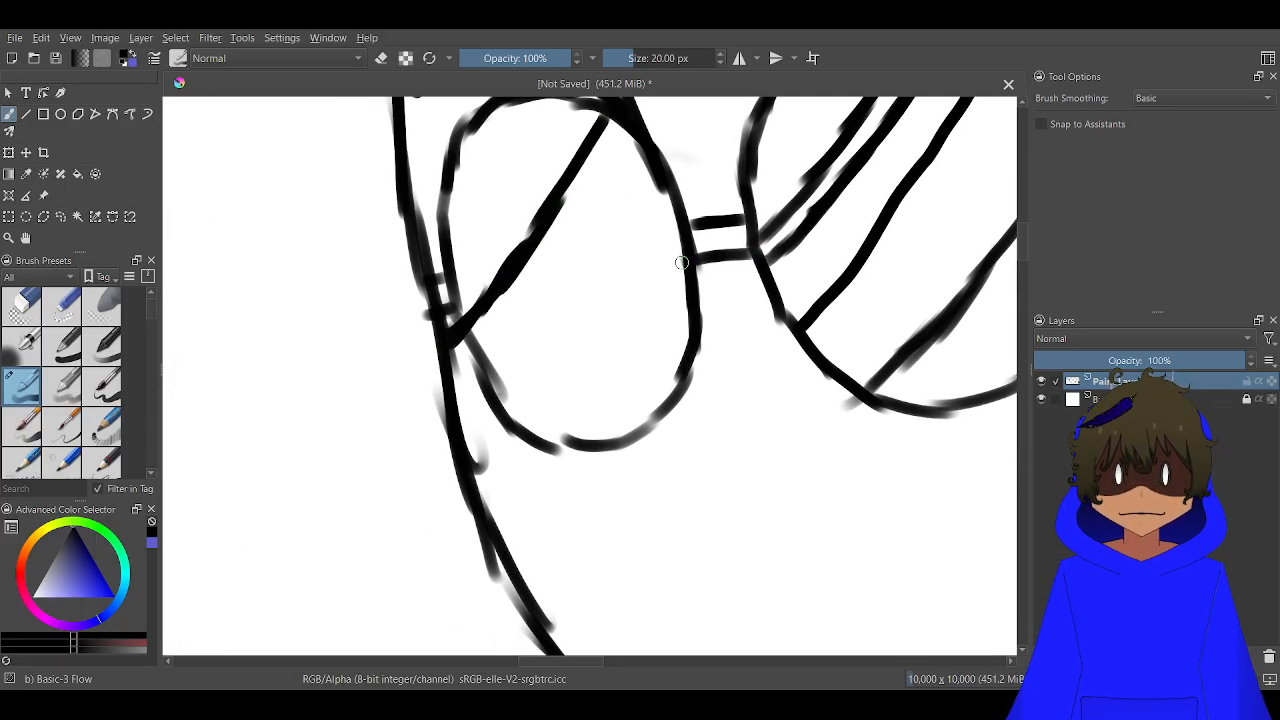
{"action": "left_click_drag", "start_coordinate": [681, 262], "coordinate": [524, 438]}
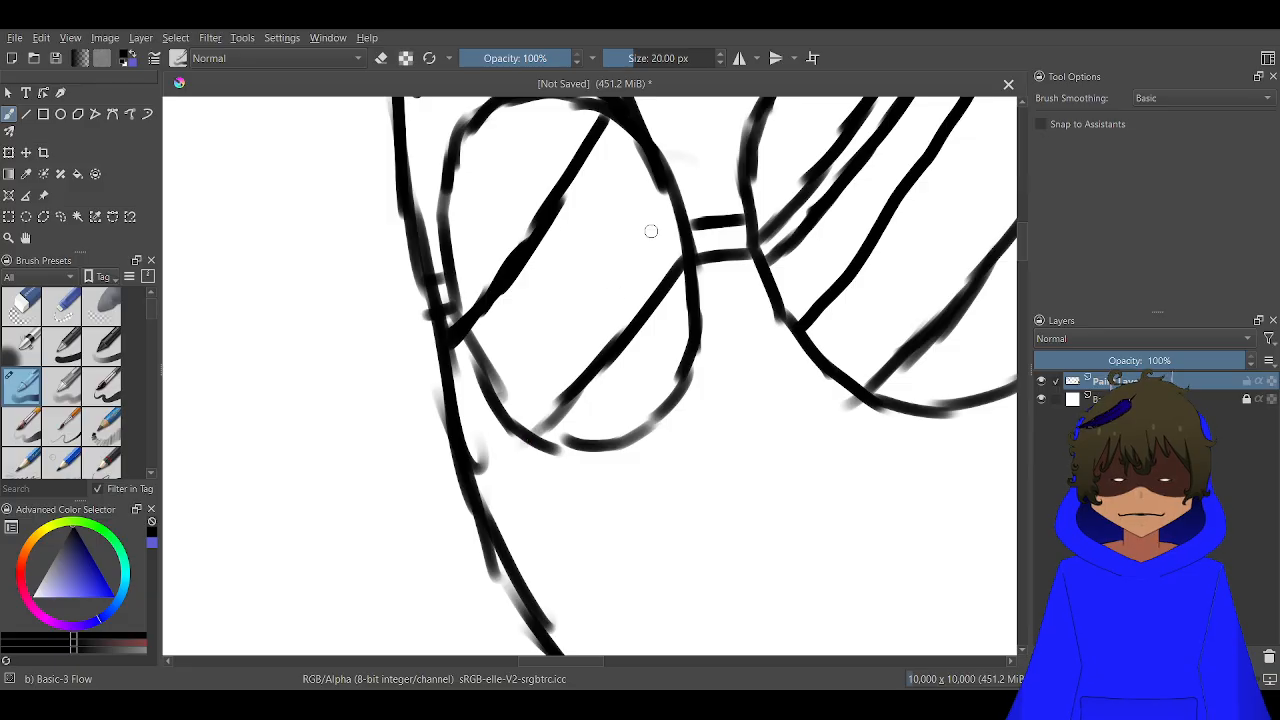
{"action": "left_click_drag", "start_coordinate": [674, 215], "coordinate": [490, 412]}
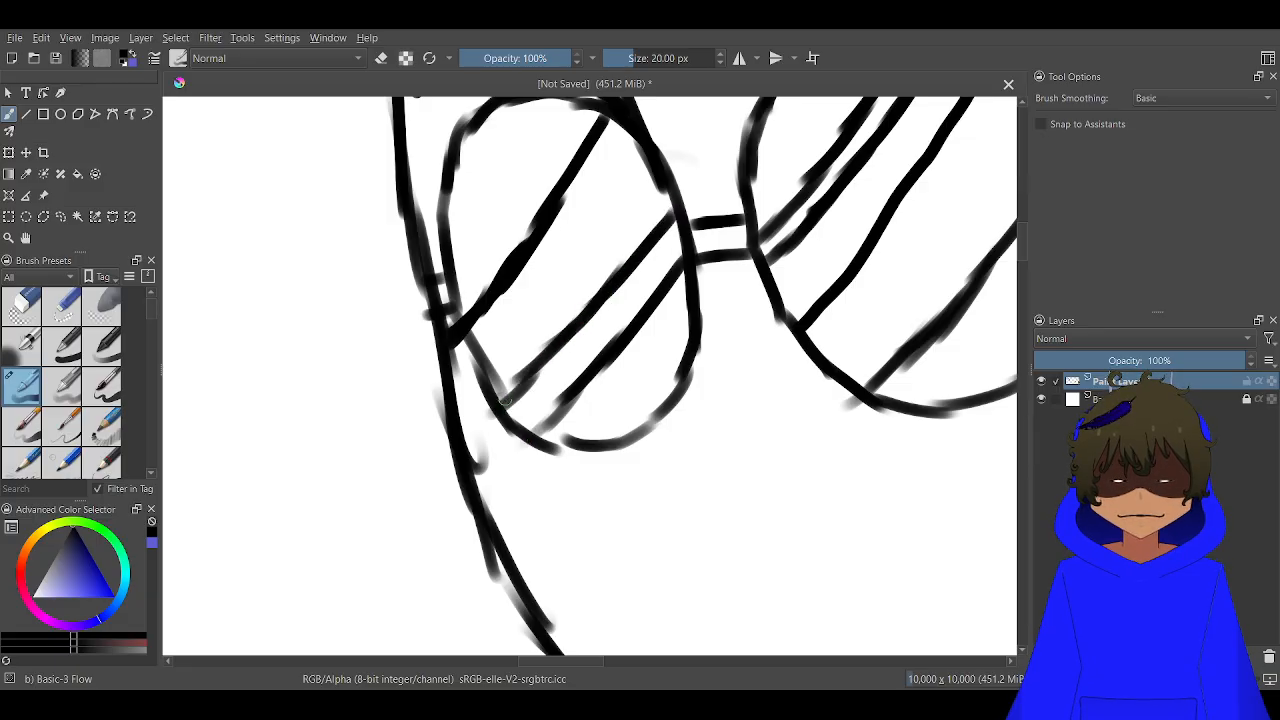
{"action": "scroll", "coordinate": [505, 402], "scroll_direction": "down", "scroll_amount": 5}
{"action": "scroll", "coordinate": [533, 382], "scroll_direction": "down", "scroll_amount": 3}
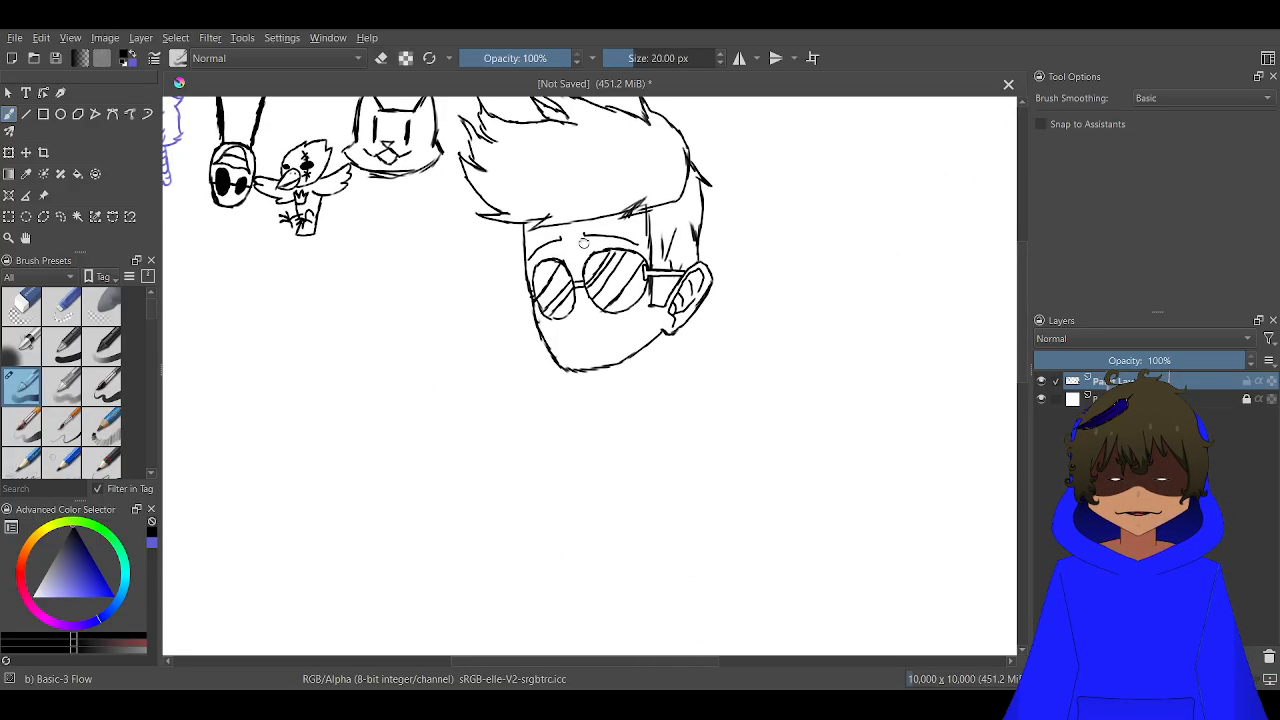
Draw the nose as a short, thick diagonal stroke just below the gap between the lenses
{"action": "scroll", "coordinate": [656, 217], "scroll_direction": "up", "scroll_amount": 4}
{"action": "scroll", "coordinate": [570, 412], "scroll_direction": "up", "scroll_amount": 3}
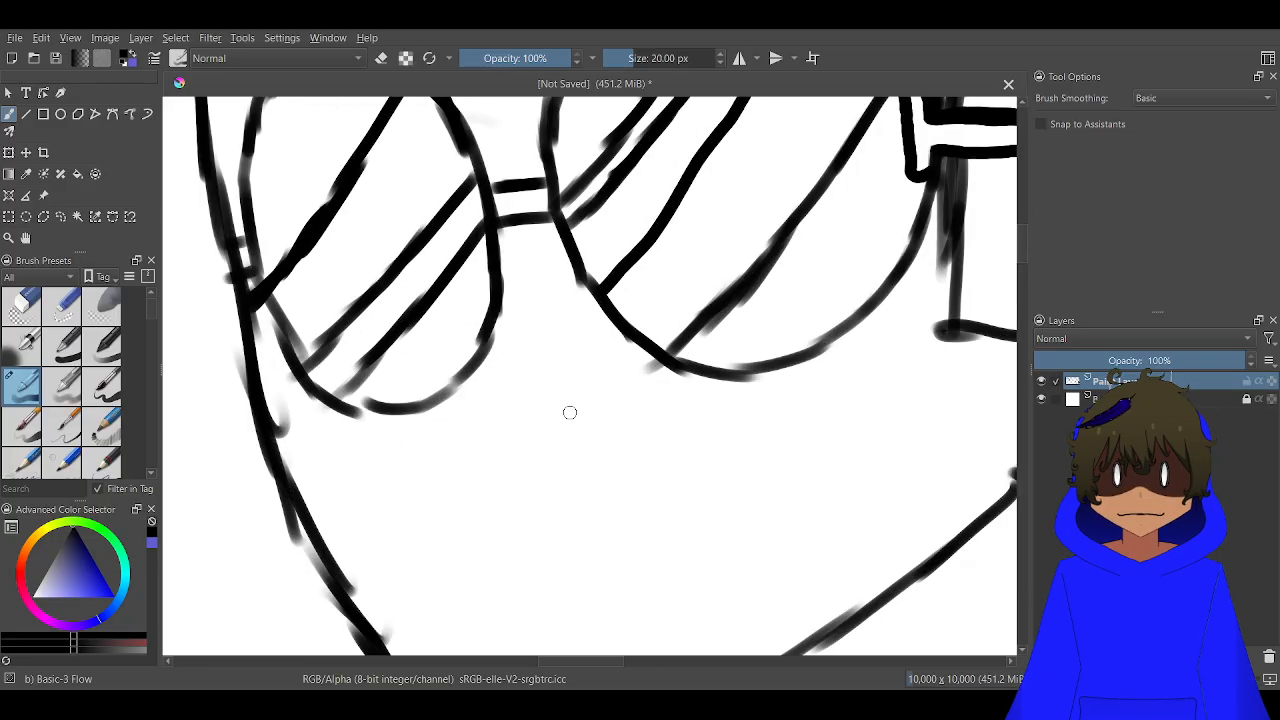
{"action": "mouse_move", "coordinate": [550, 430]}
{"action": "left_mouse_down"}
{"action": "mouse_move", "coordinate": [515, 402]}
{"action": "mouse_move", "coordinate": [576, 447]}
{"action": "mouse_move", "coordinate": [580, 382]}
{"action": "left_mouse_up"}
{"action": "scroll", "coordinate": [524, 420], "scroll_direction": "down", "scroll_amount": 3}
{"action": "scroll", "coordinate": [539, 488], "scroll_direction": "up", "scroll_amount": 1}
{"action": "scroll", "coordinate": [564, 401], "scroll_direction": "up", "scroll_amount": 2}
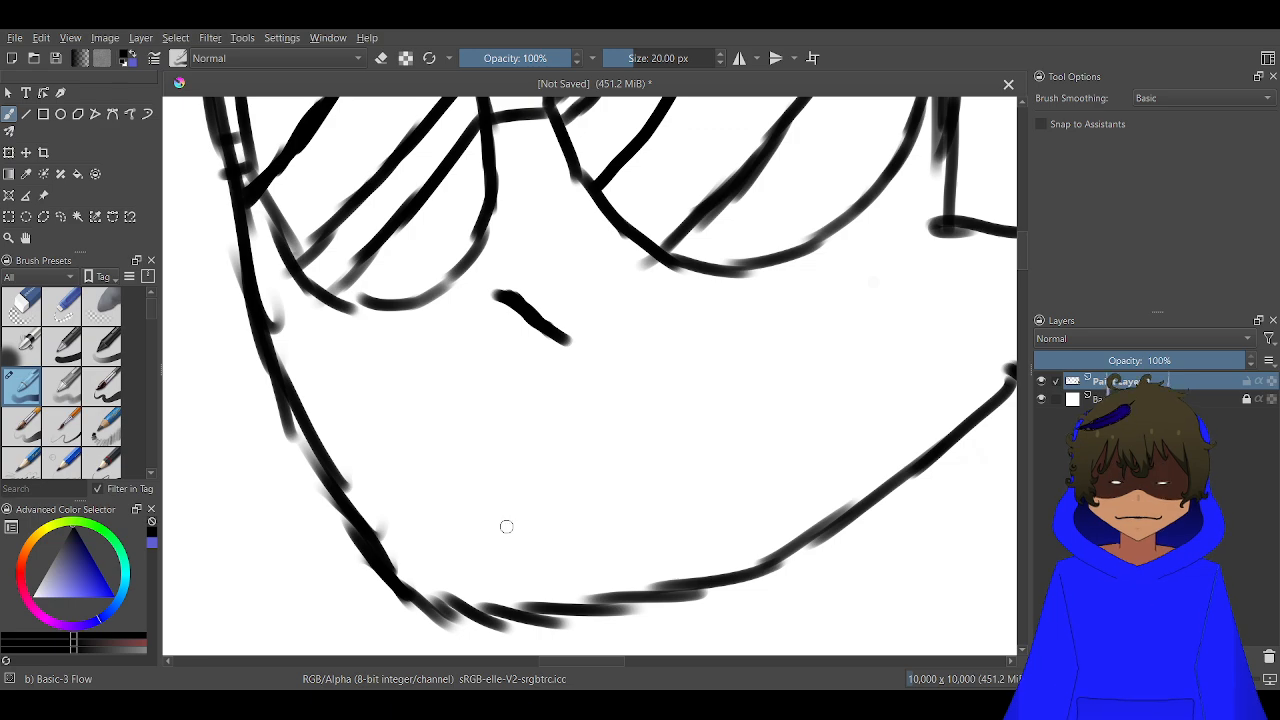
Draw a wide slanted grin below the nose, with a pointed raised corner towards the ear and a curved lower lip
{"action": "mouse_move", "coordinate": [506, 526]}
{"action": "left_mouse_down"}
{"action": "mouse_move", "coordinate": [436, 494]}
{"action": "mouse_move", "coordinate": [412, 461]}
{"action": "mouse_move", "coordinate": [450, 478]}
{"action": "mouse_move", "coordinate": [518, 464]}
{"action": "mouse_move", "coordinate": [730, 372]}
{"action": "mouse_move", "coordinate": [840, 297]}
{"action": "mouse_move", "coordinate": [864, 249]}
{"action": "mouse_move", "coordinate": [832, 364]}
{"action": "mouse_move", "coordinate": [703, 480]}
{"action": "mouse_move", "coordinate": [560, 526]}
{"action": "mouse_move", "coordinate": [466, 535]}
{"action": "left_mouse_up"}
{"action": "key", "text": "ctrl+z"}
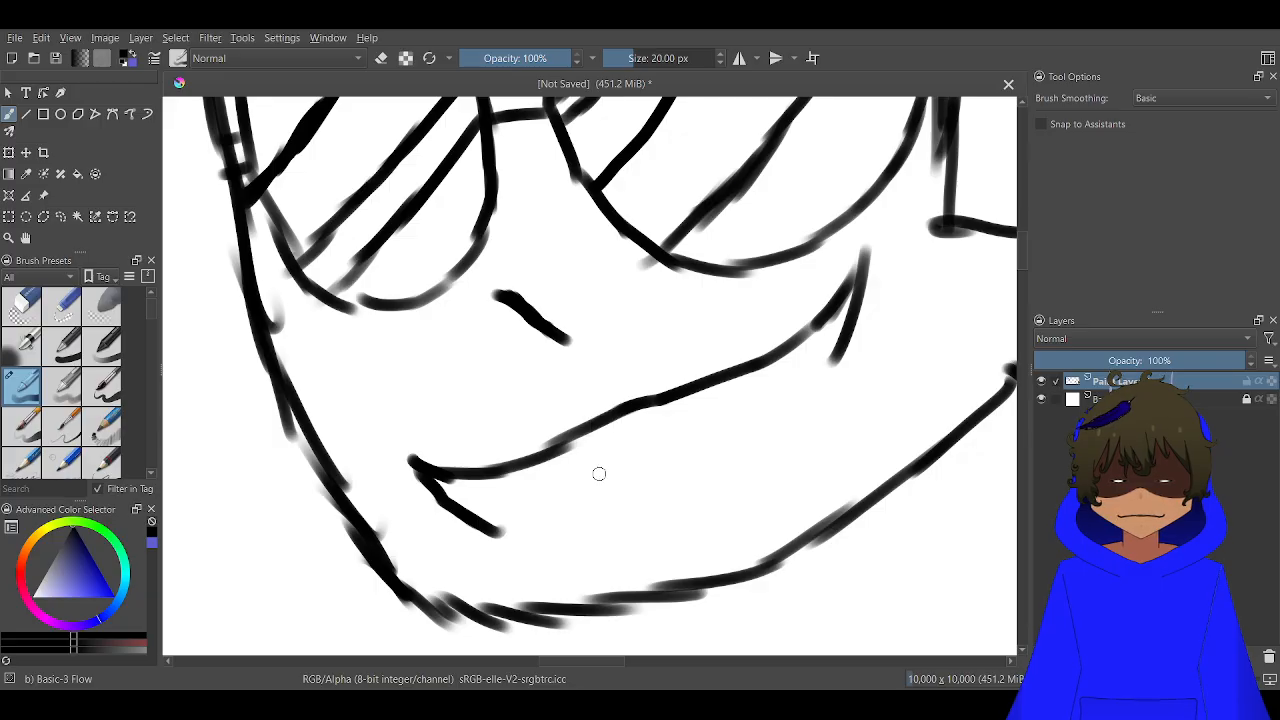
{"action": "key", "text": "ctrl+z"}
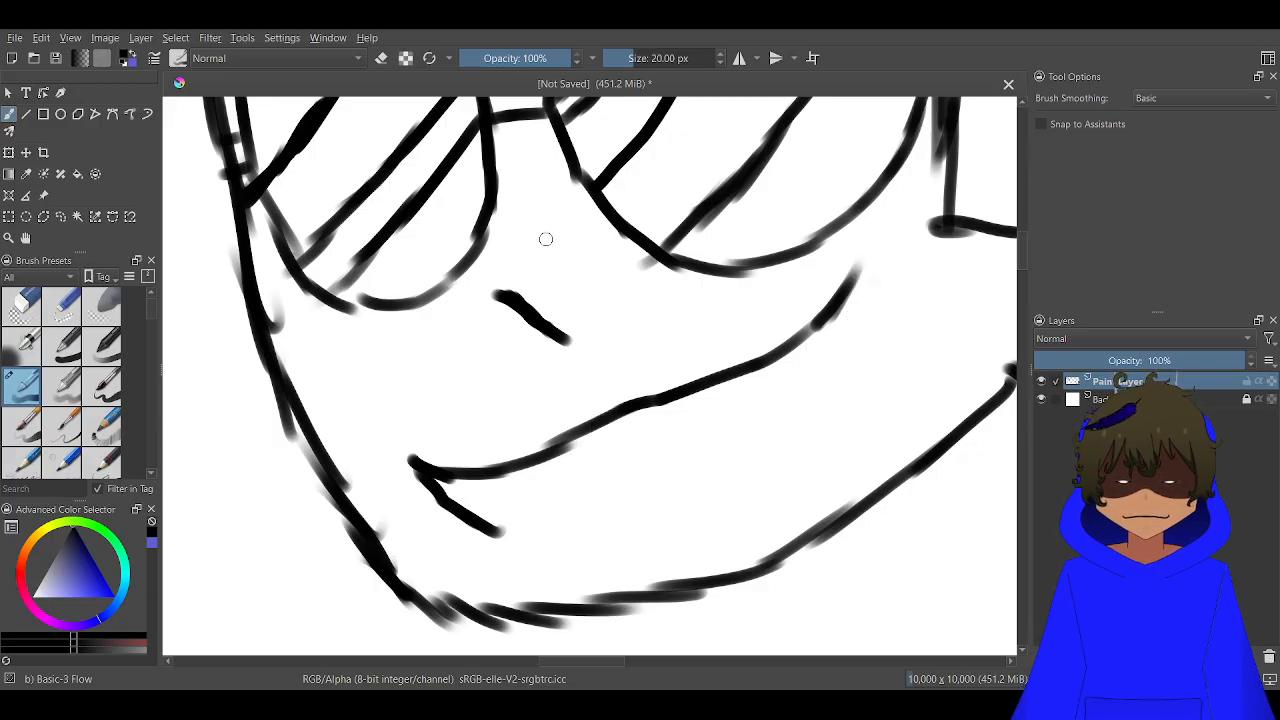
{"action": "mouse_move", "coordinate": [497, 538]}
{"action": "left_mouse_down"}
{"action": "mouse_move", "coordinate": [635, 547]}
{"action": "mouse_move", "coordinate": [757, 495]}
{"action": "mouse_move", "coordinate": [840, 351]}
{"action": "mouse_move", "coordinate": [831, 342]}
{"action": "mouse_move", "coordinate": [824, 373]}
{"action": "mouse_move", "coordinate": [844, 295]}
{"action": "mouse_move", "coordinate": [814, 398]}
{"action": "mouse_move", "coordinate": [822, 388]}
{"action": "mouse_move", "coordinate": [785, 462]}
{"action": "left_mouse_up"}
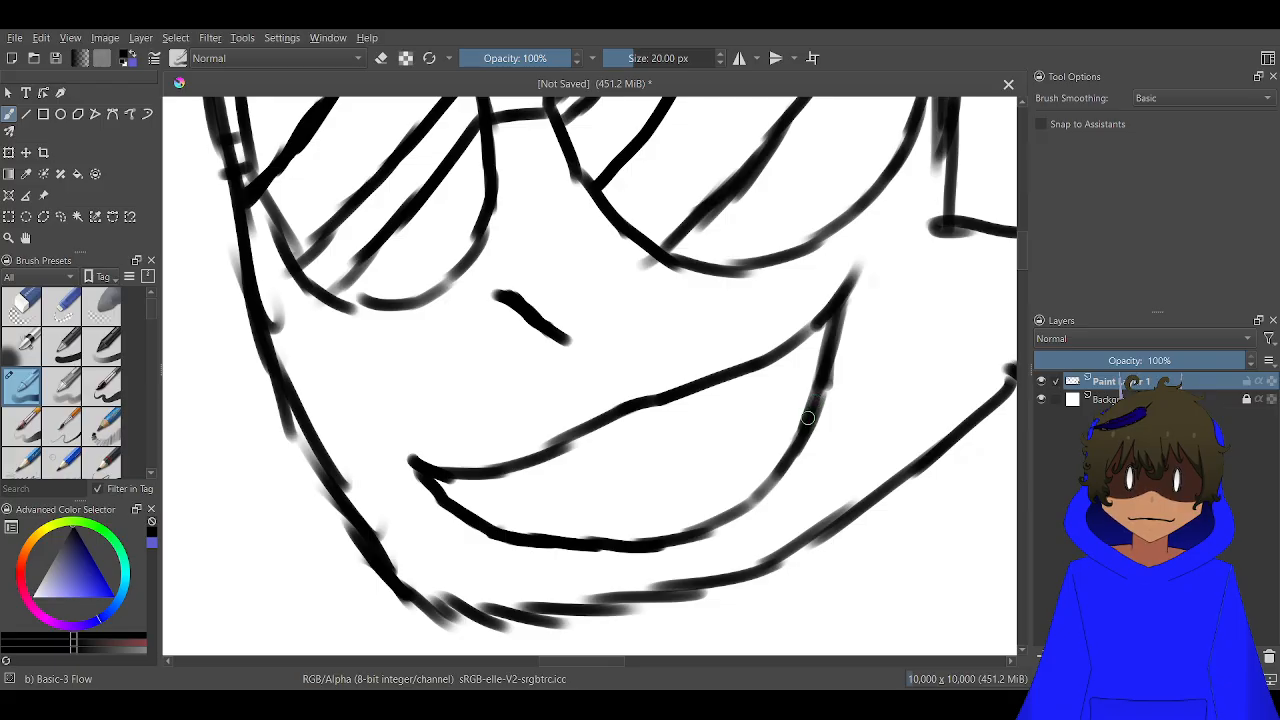
Draw the lower edge of the teeth as a slanted line inside the grin, with a short mark at each end
{"action": "mouse_move", "coordinate": [801, 421]}
{"action": "left_mouse_down"}
{"action": "mouse_move", "coordinate": [787, 404]}
{"action": "mouse_move", "coordinate": [709, 451]}
{"action": "mouse_move", "coordinate": [513, 522]}
{"action": "mouse_move", "coordinate": [529, 520]}
{"action": "left_mouse_up"}
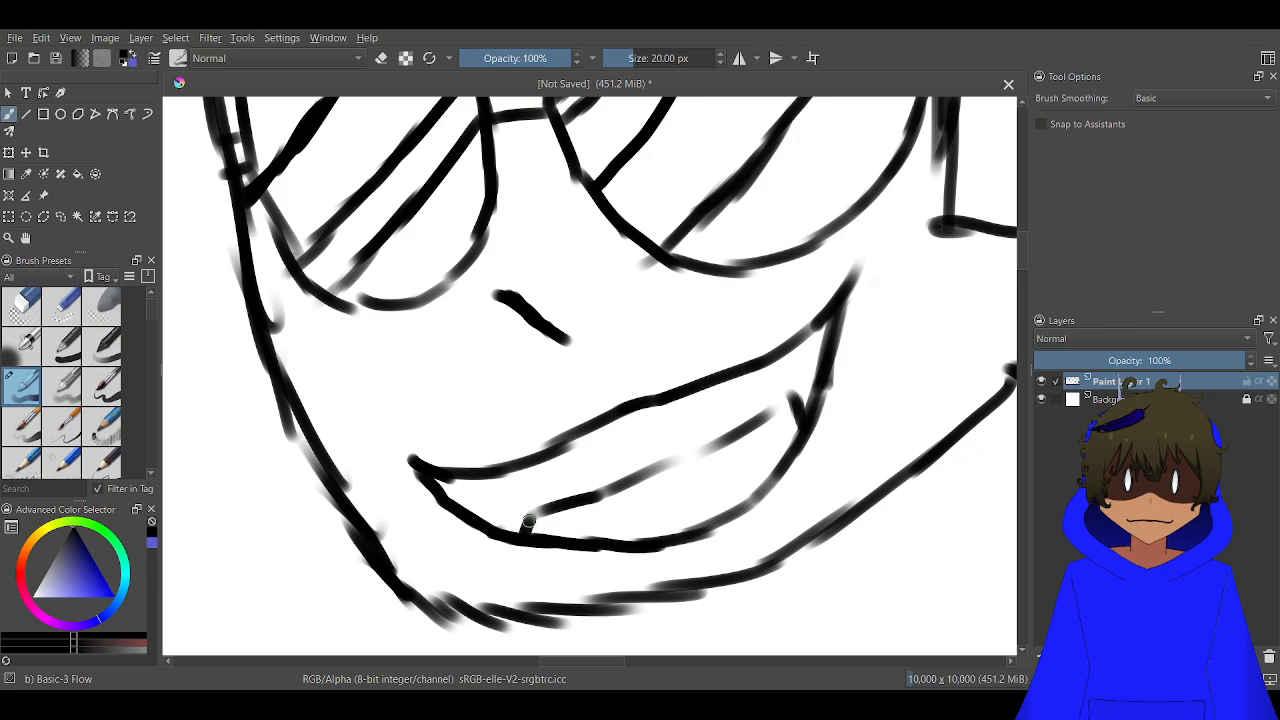
{"action": "left_click_drag", "start_coordinate": [696, 453], "coordinate": [657, 466]}
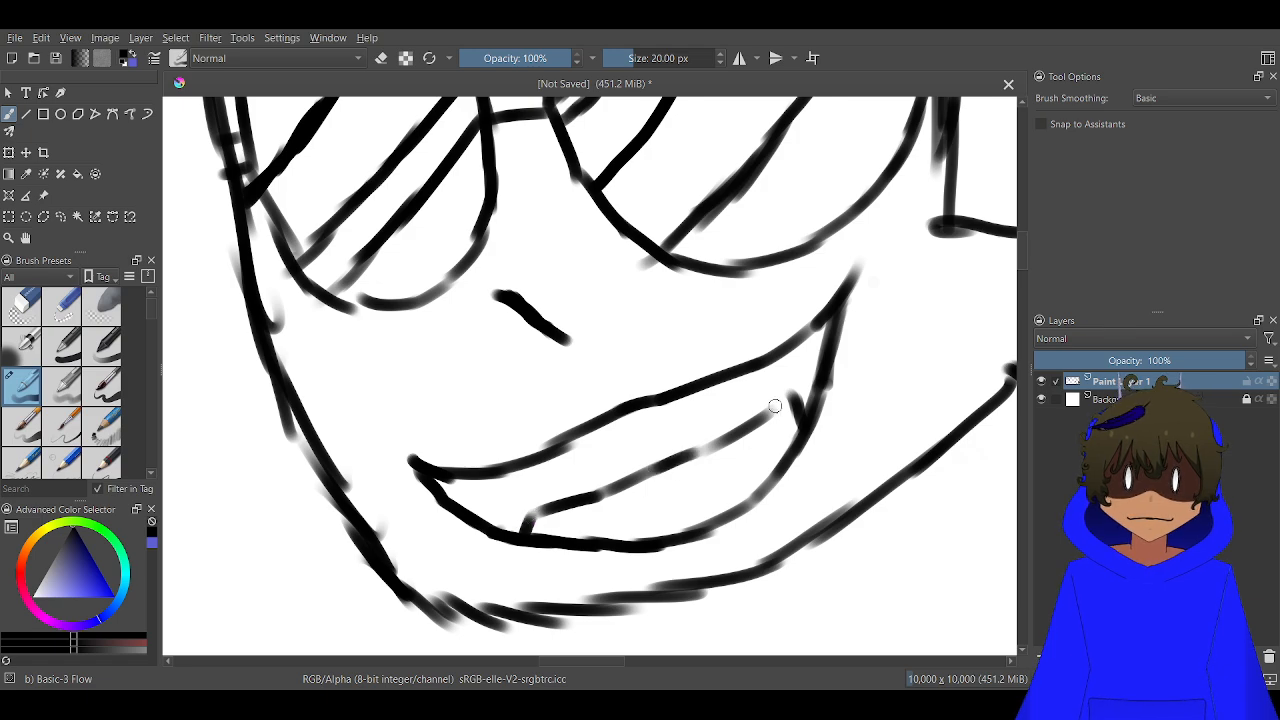
{"action": "mouse_move", "coordinate": [792, 398]}
{"action": "left_mouse_down"}
{"action": "mouse_move", "coordinate": [629, 489]}
{"action": "mouse_move", "coordinate": [655, 478]}
{"action": "mouse_move", "coordinate": [686, 378]}
{"action": "mouse_move", "coordinate": [671, 323]}
{"action": "left_mouse_up"}
{"action": "scroll", "coordinate": [659, 442], "scroll_direction": "down", "scroll_amount": 5}
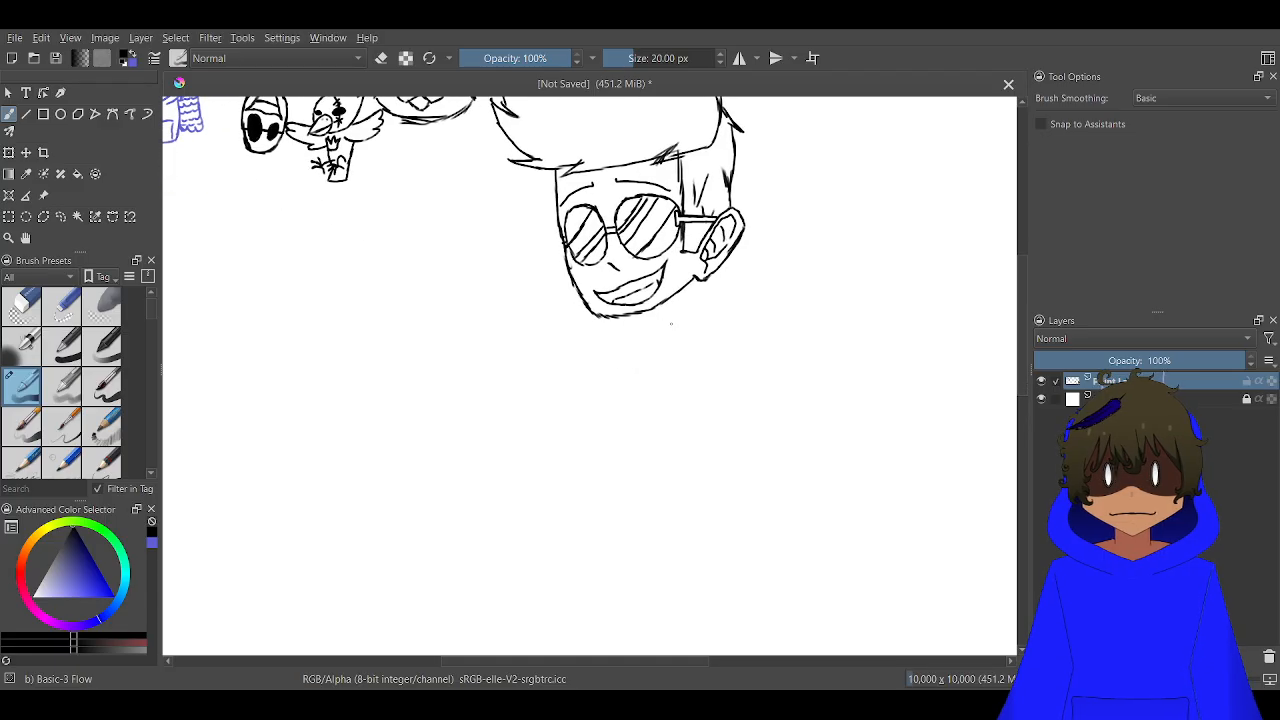
Draw the collar's folded upper edge from below the ear along the jaw, with a short upright line inside the fold
{"action": "scroll", "coordinate": [750, 245], "scroll_direction": "up", "scroll_amount": 5}
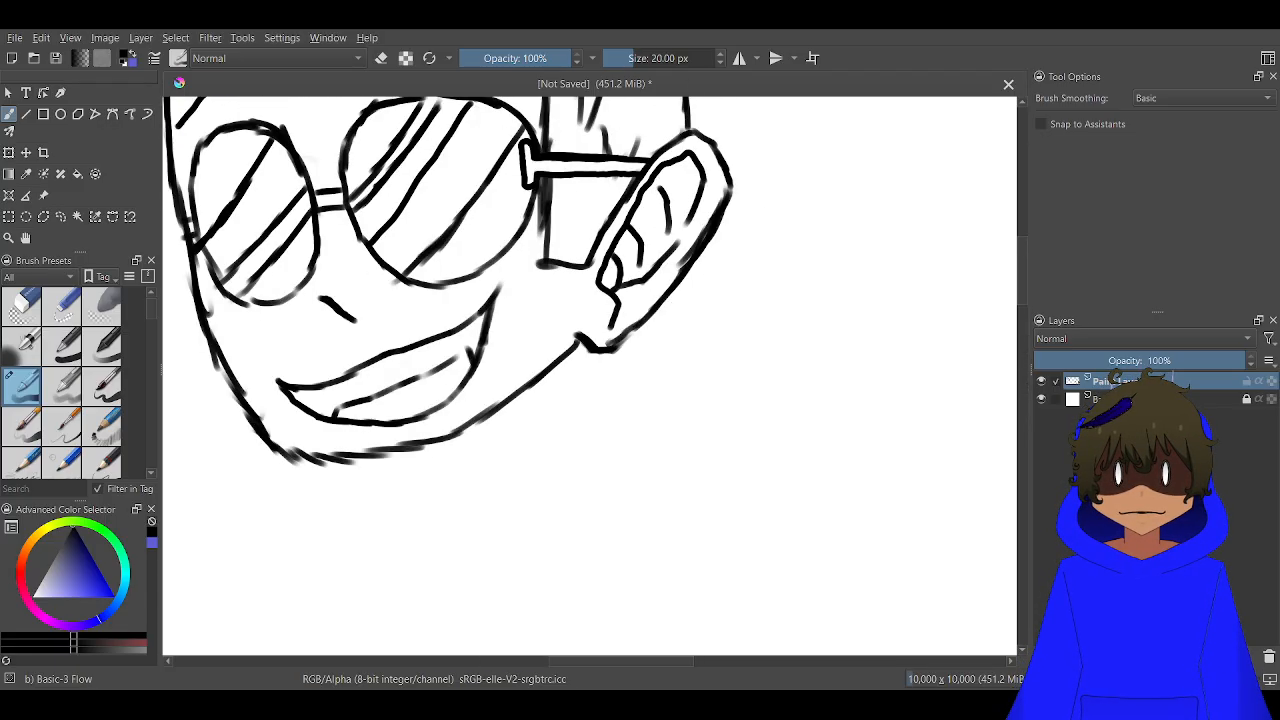
{"action": "mouse_move", "coordinate": [454, 477]}
{"action": "left_mouse_down"}
{"action": "mouse_move", "coordinate": [591, 400]}
{"action": "mouse_move", "coordinate": [471, 468]}
{"action": "mouse_move", "coordinate": [561, 424]}
{"action": "mouse_move", "coordinate": [588, 392]}
{"action": "mouse_move", "coordinate": [555, 418]}
{"action": "mouse_move", "coordinate": [590, 379]}
{"action": "mouse_move", "coordinate": [577, 343]}
{"action": "left_mouse_up"}
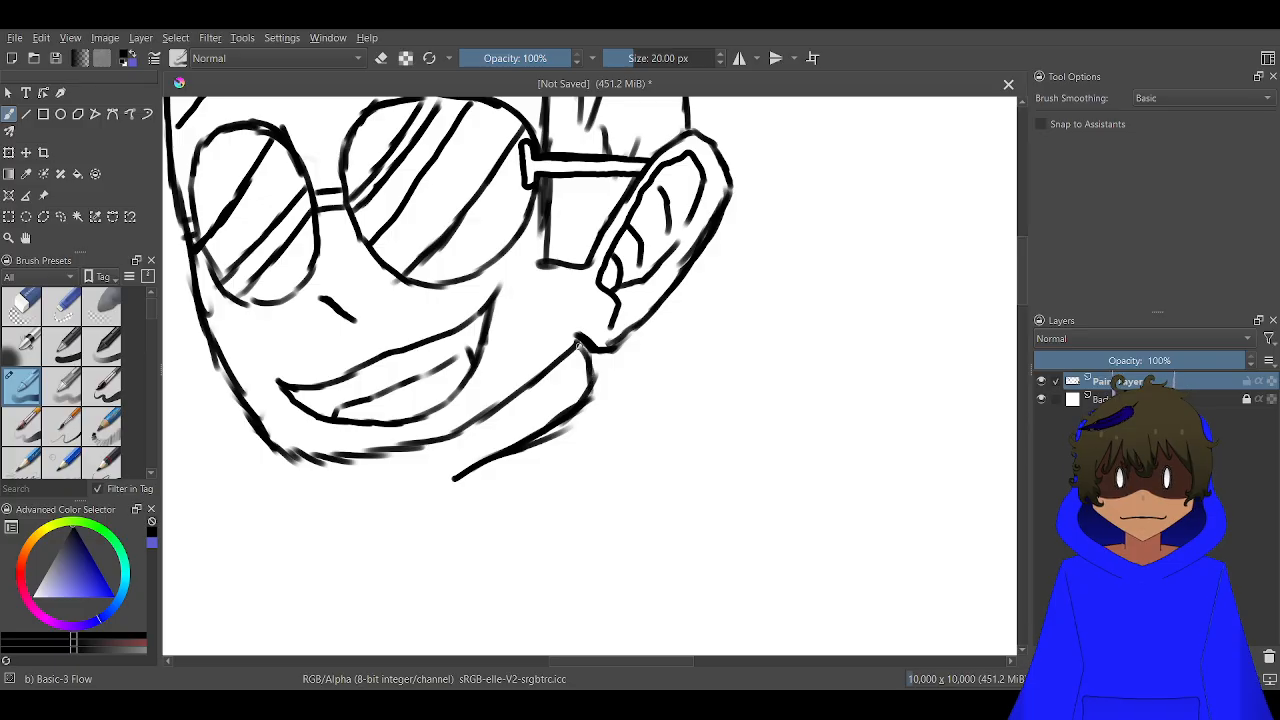
{"action": "scroll", "coordinate": [553, 394], "scroll_direction": "up", "scroll_amount": 2}
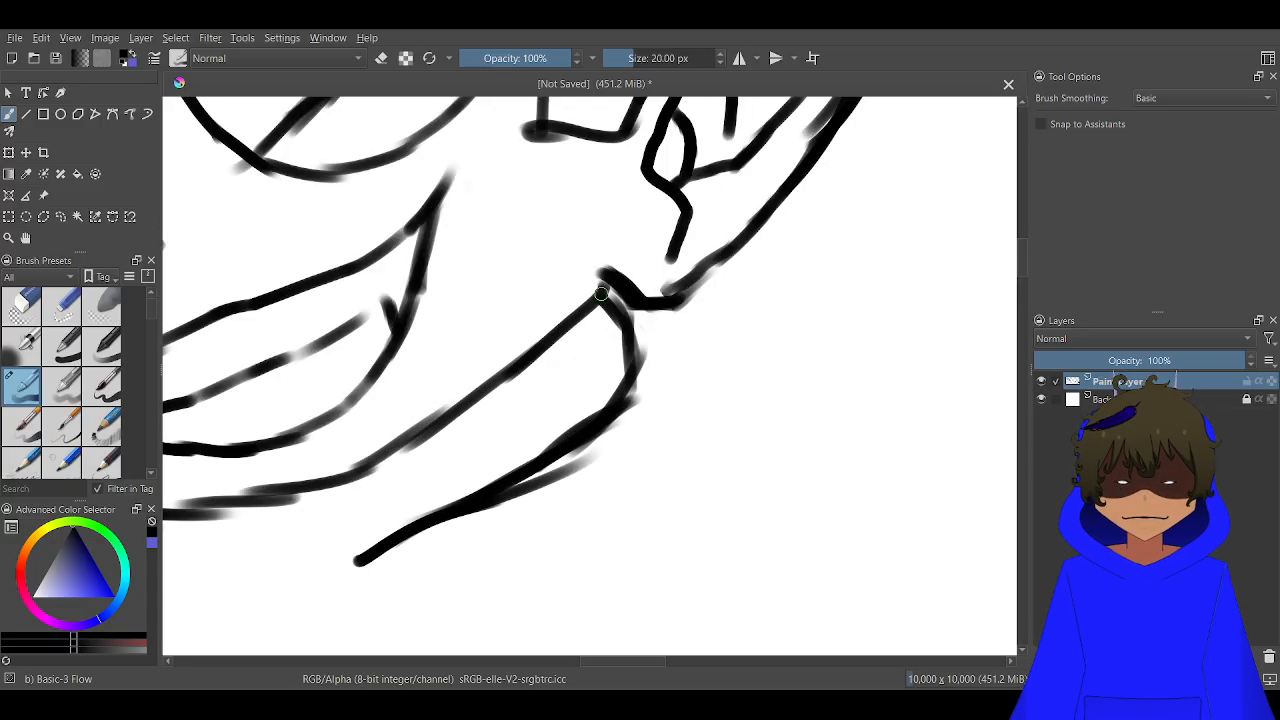
{"action": "left_click_drag", "start_coordinate": [605, 272], "coordinate": [597, 411]}
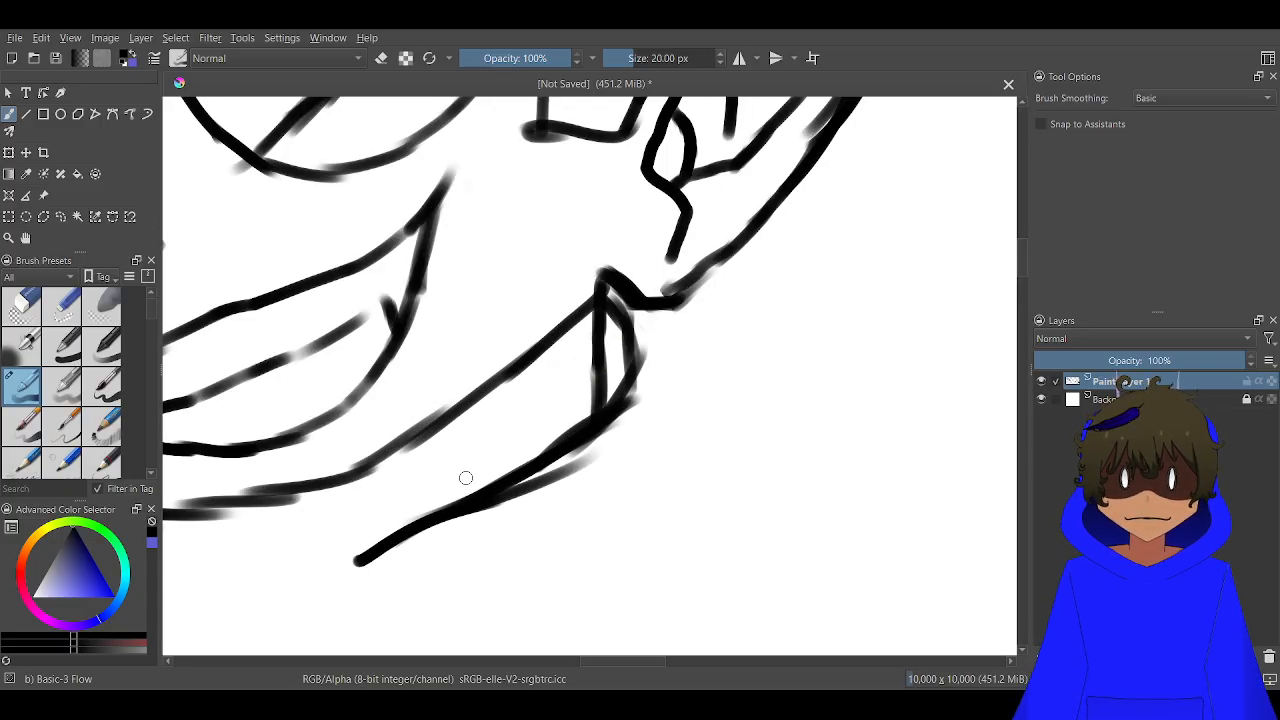
{"action": "scroll", "coordinate": [465, 478], "scroll_direction": "down", "scroll_amount": 2}
{"action": "scroll", "coordinate": [440, 462], "scroll_direction": "down", "scroll_amount": 4}
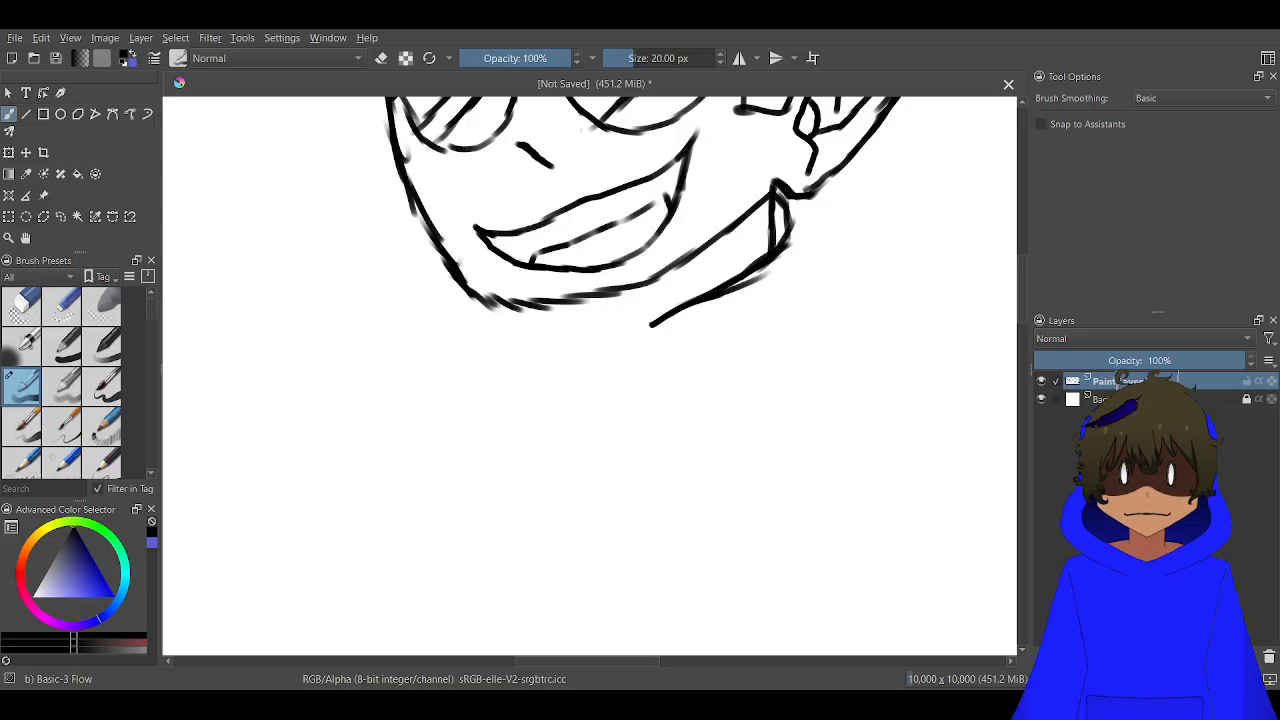
Draw the neck below the chin with the collar's long front edge, a curved neckline and a hooked inner edge of the opposite flap
{"action": "scroll", "coordinate": [592, 305], "scroll_direction": "up", "scroll_amount": 1}
{"action": "left_click_drag", "start_coordinate": [584, 300], "coordinate": [581, 401]}
{"action": "left_click_drag", "start_coordinate": [685, 340], "coordinate": [667, 562]}
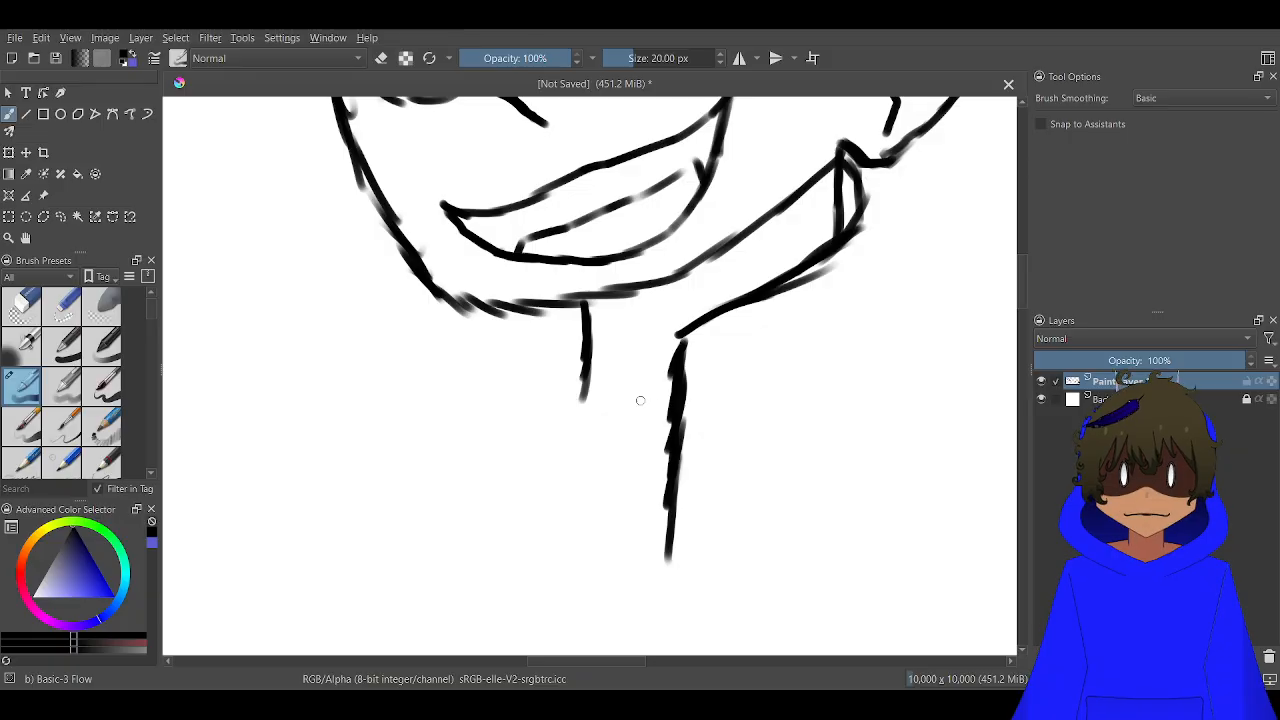
{"action": "scroll", "coordinate": [640, 400], "scroll_direction": "up", "scroll_amount": 2}
{"action": "mouse_move", "coordinate": [520, 402]}
{"action": "left_mouse_down"}
{"action": "mouse_move", "coordinate": [597, 469]}
{"action": "mouse_move", "coordinate": [667, 499]}
{"action": "mouse_move", "coordinate": [704, 491]}
{"action": "left_mouse_up"}
{"action": "mouse_move", "coordinate": [535, 350]}
{"action": "left_mouse_down"}
{"action": "mouse_move", "coordinate": [479, 382]}
{"action": "mouse_move", "coordinate": [446, 566]}
{"action": "left_mouse_up"}
{"action": "scroll", "coordinate": [447, 530], "scroll_direction": "down", "scroll_amount": 1}
{"action": "scroll", "coordinate": [447, 530], "scroll_direction": "down", "scroll_amount": 2}
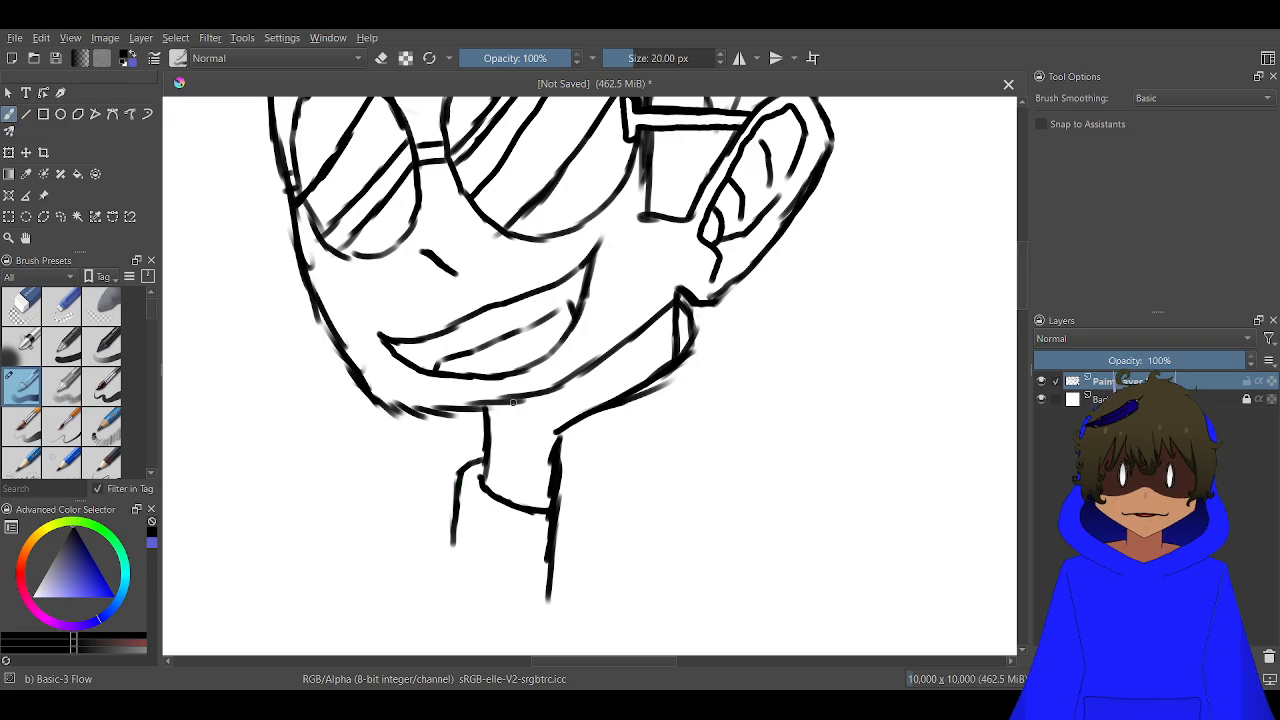
Draw a narrow curved collar strip hanging from the far side of the chin and close its lower end
{"action": "left_click_drag", "start_coordinate": [512, 402], "coordinate": [636, 320]}
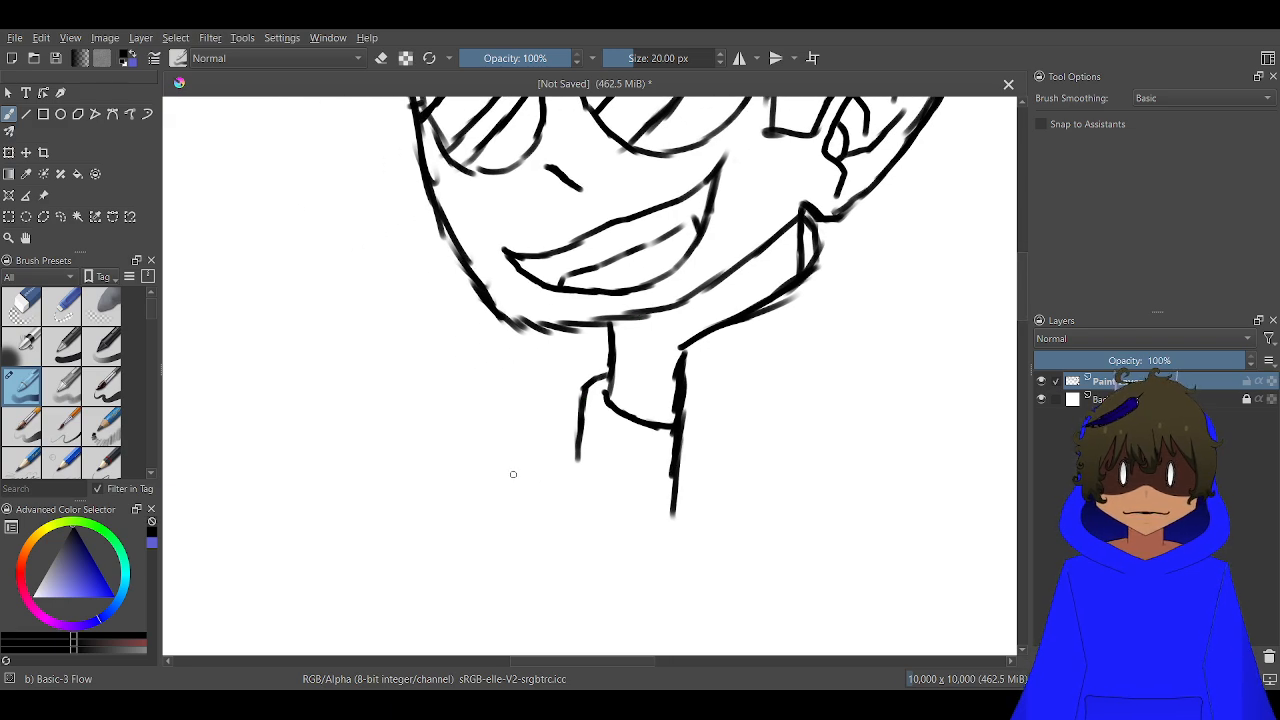
{"action": "mouse_move", "coordinate": [494, 512]}
{"action": "left_mouse_down"}
{"action": "mouse_move", "coordinate": [505, 452]}
{"action": "mouse_move", "coordinate": [489, 330]}
{"action": "left_mouse_up"}
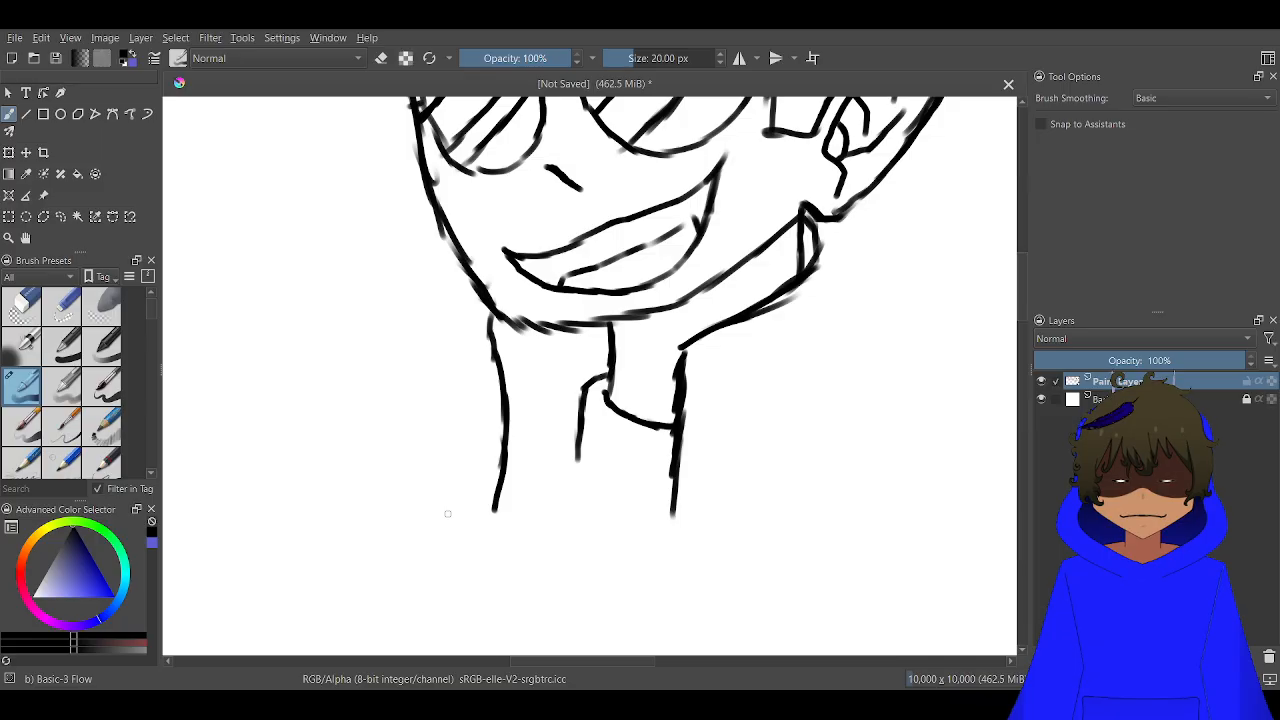
{"action": "left_click_drag", "start_coordinate": [463, 509], "coordinate": [478, 378]}
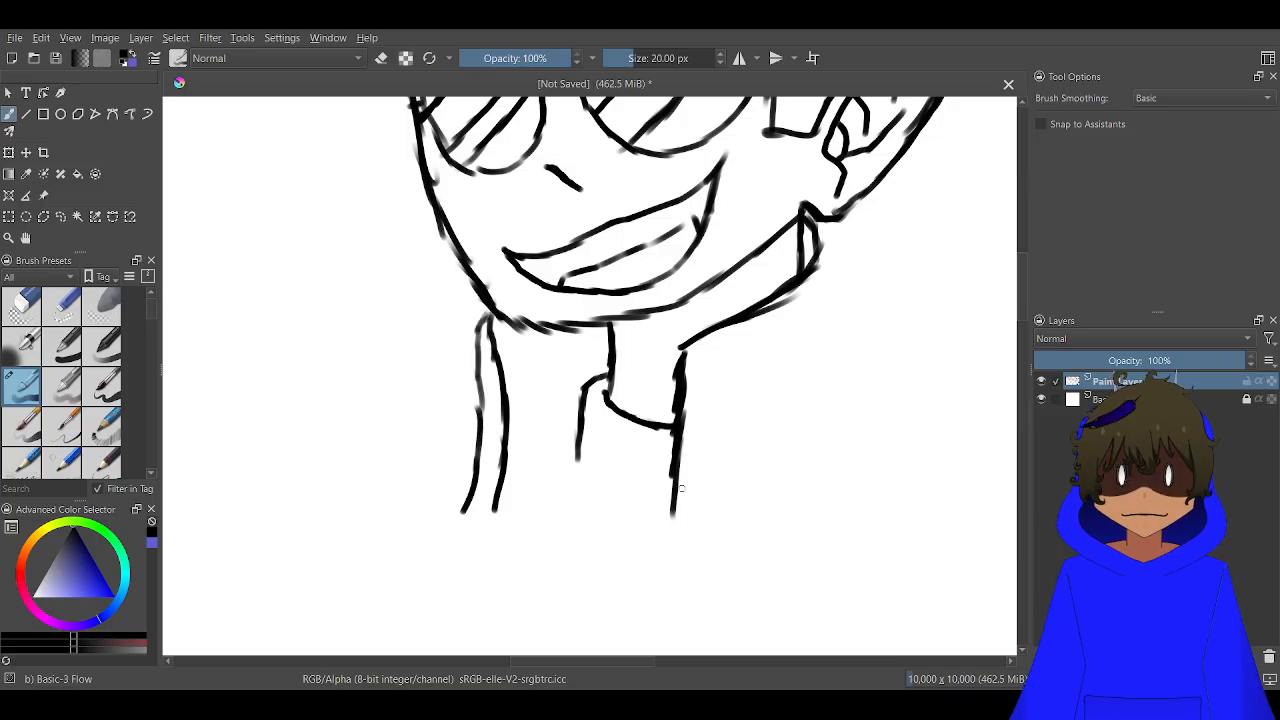
{"action": "scroll", "coordinate": [473, 515], "scroll_direction": "up", "scroll_amount": 2}
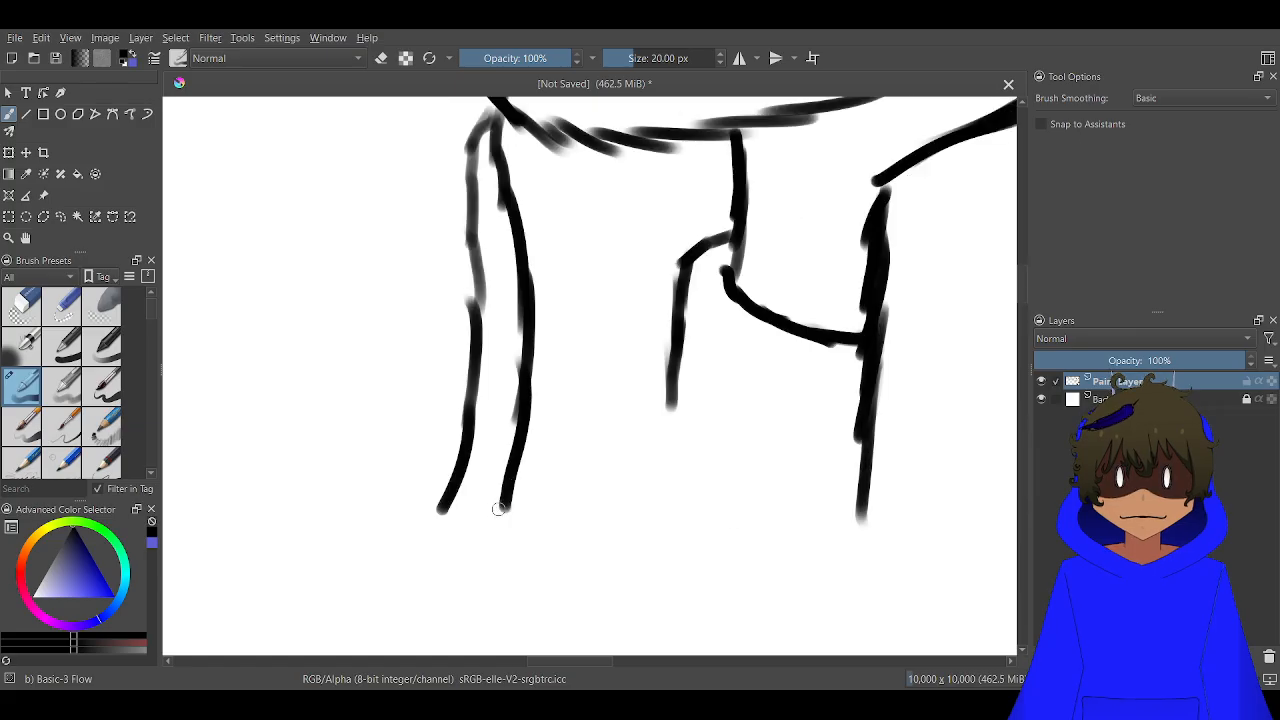
{"action": "mouse_move", "coordinate": [509, 498]}
{"action": "left_mouse_down"}
{"action": "mouse_move", "coordinate": [487, 540]}
{"action": "mouse_move", "coordinate": [440, 512]}
{"action": "left_mouse_up"}
{"action": "scroll", "coordinate": [634, 531], "scroll_direction": "down", "scroll_amount": 3}
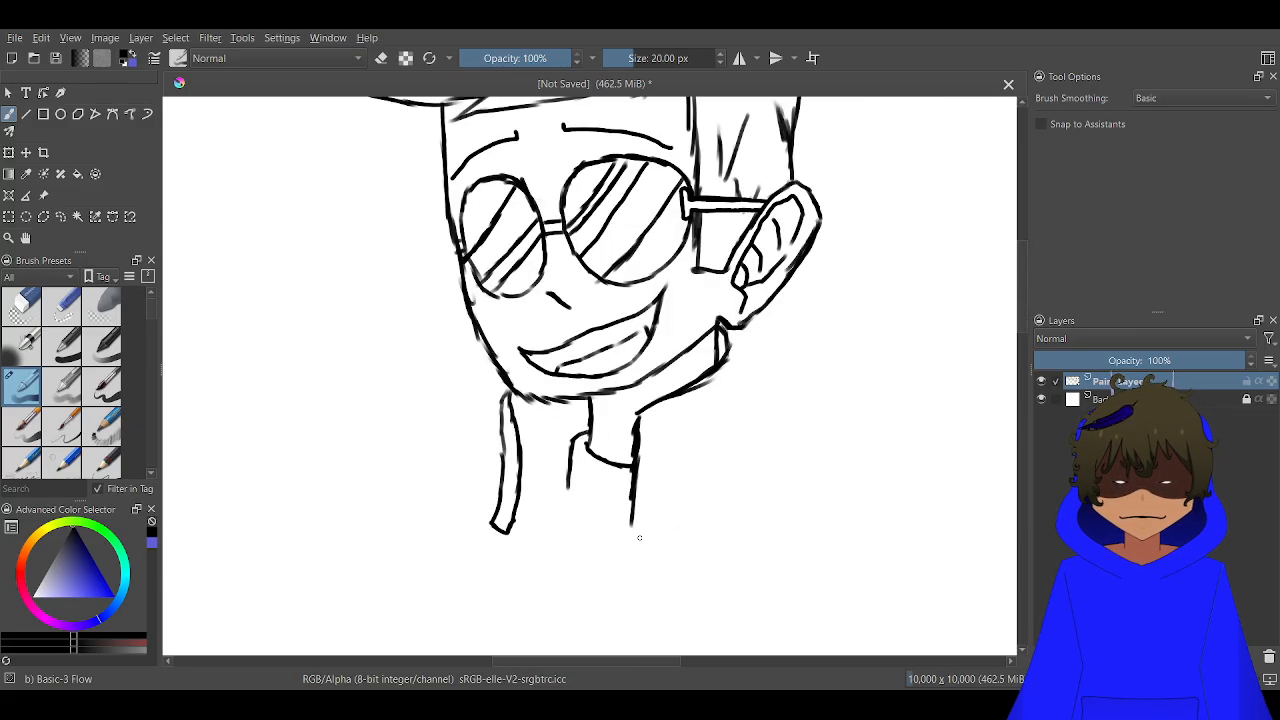
Draw the large collar flap's outer curve from its lower tip up to the ear and close the smaller flap's lower edge
{"action": "scroll", "coordinate": [647, 523], "scroll_direction": "up", "scroll_amount": 1}
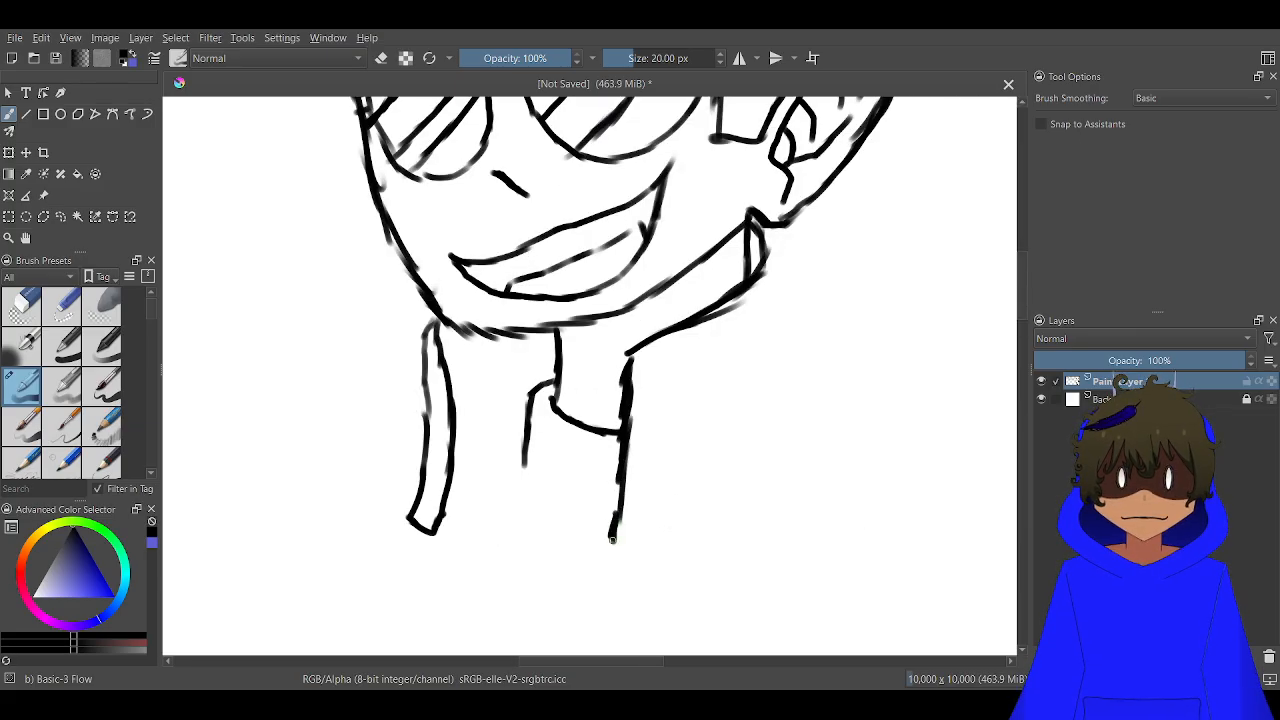
{"action": "mouse_move", "coordinate": [612, 540]}
{"action": "left_mouse_down"}
{"action": "mouse_move", "coordinate": [744, 454]}
{"action": "mouse_move", "coordinate": [818, 375]}
{"action": "mouse_move", "coordinate": [810, 256]}
{"action": "mouse_move", "coordinate": [791, 227]}
{"action": "left_mouse_up"}
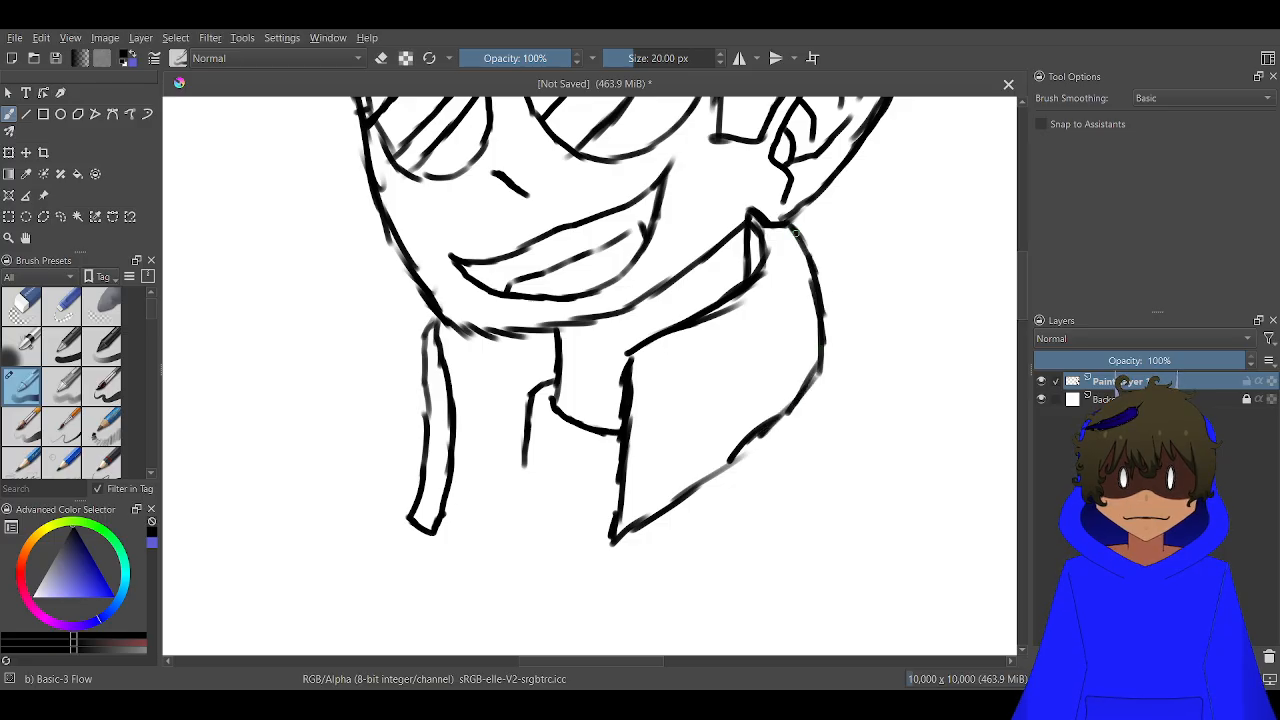
{"action": "scroll", "coordinate": [665, 460], "scroll_direction": "down", "scroll_amount": 2}
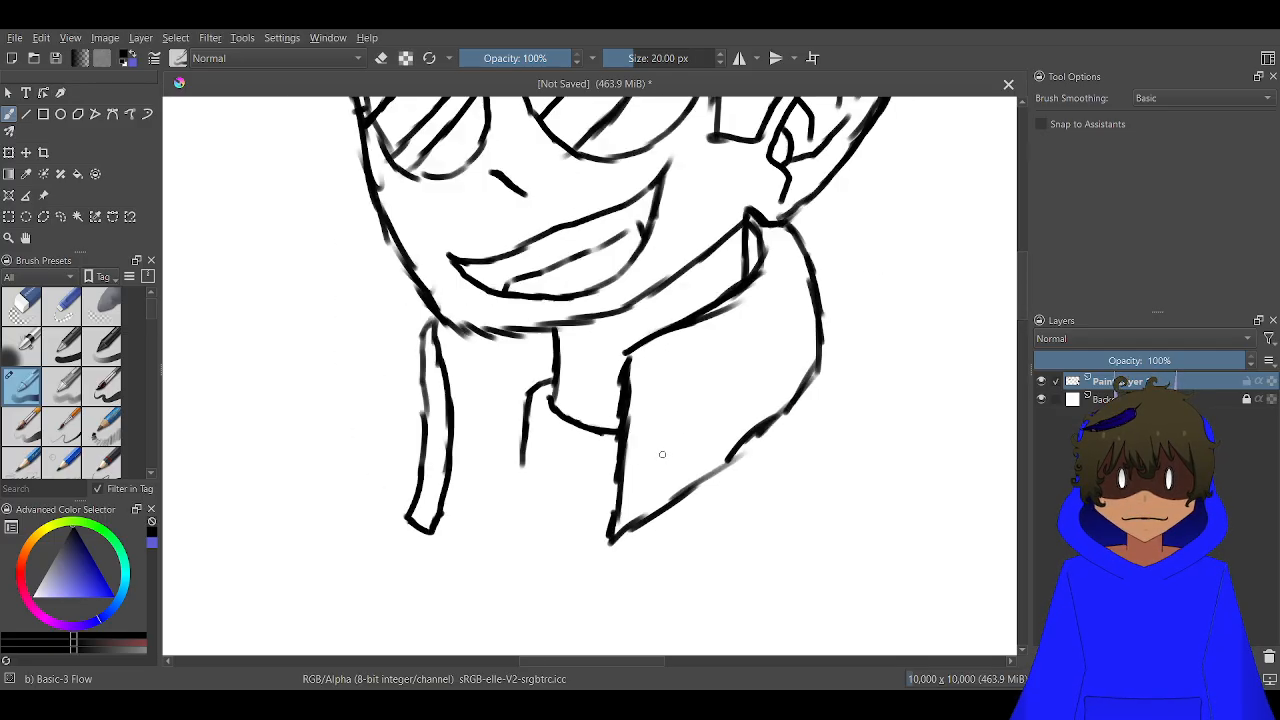
{"action": "scroll", "coordinate": [552, 467], "scroll_direction": "up", "scroll_amount": 2}
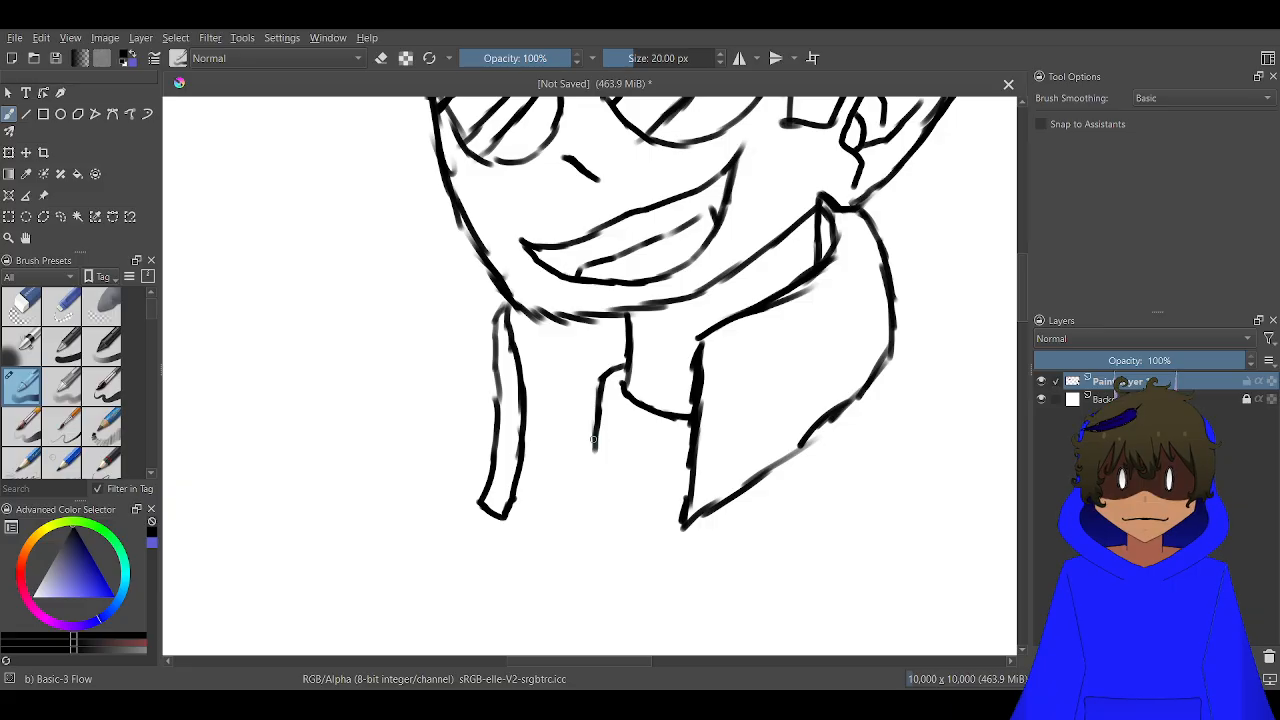
{"action": "left_click_drag", "start_coordinate": [594, 440], "coordinate": [516, 485]}
{"action": "scroll", "coordinate": [496, 512], "scroll_direction": "down", "scroll_amount": 4}
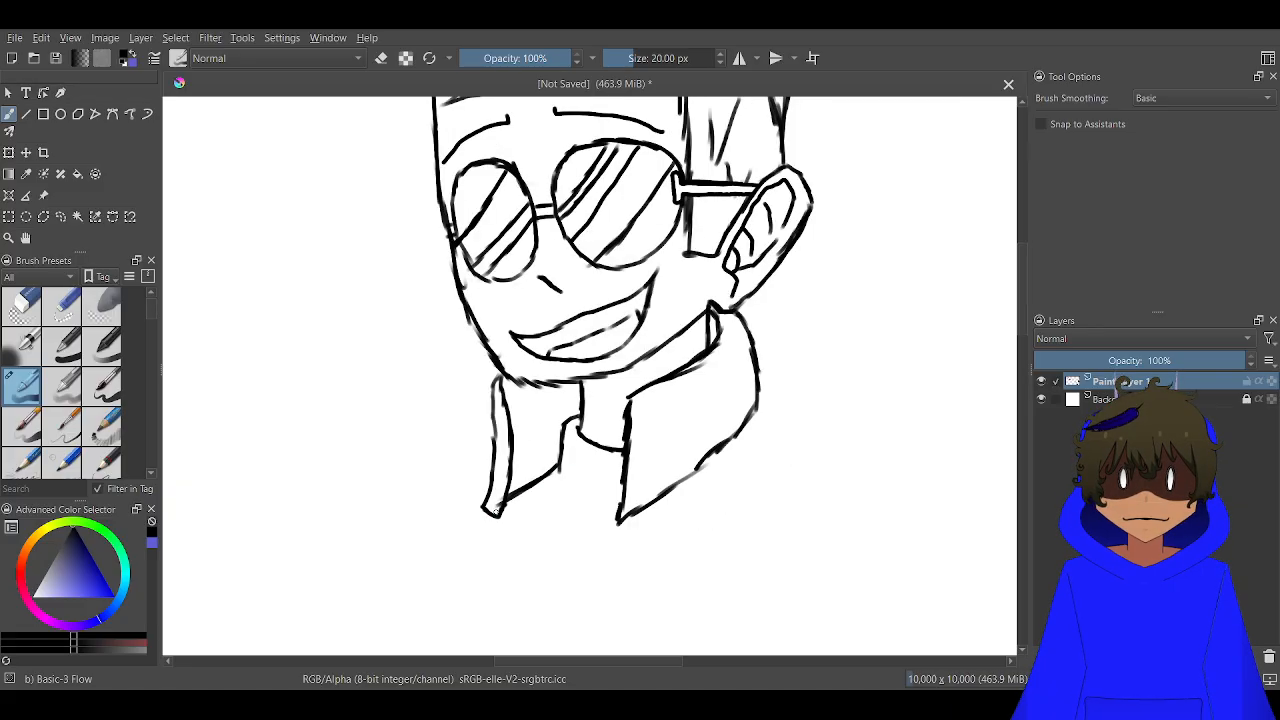
{"action": "mouse_move", "coordinate": [528, 529]}
{"action": "left_mouse_down"}
{"action": "mouse_move", "coordinate": [602, 270]}
{"action": "mouse_move", "coordinate": [574, 284]}
{"action": "left_mouse_up"}
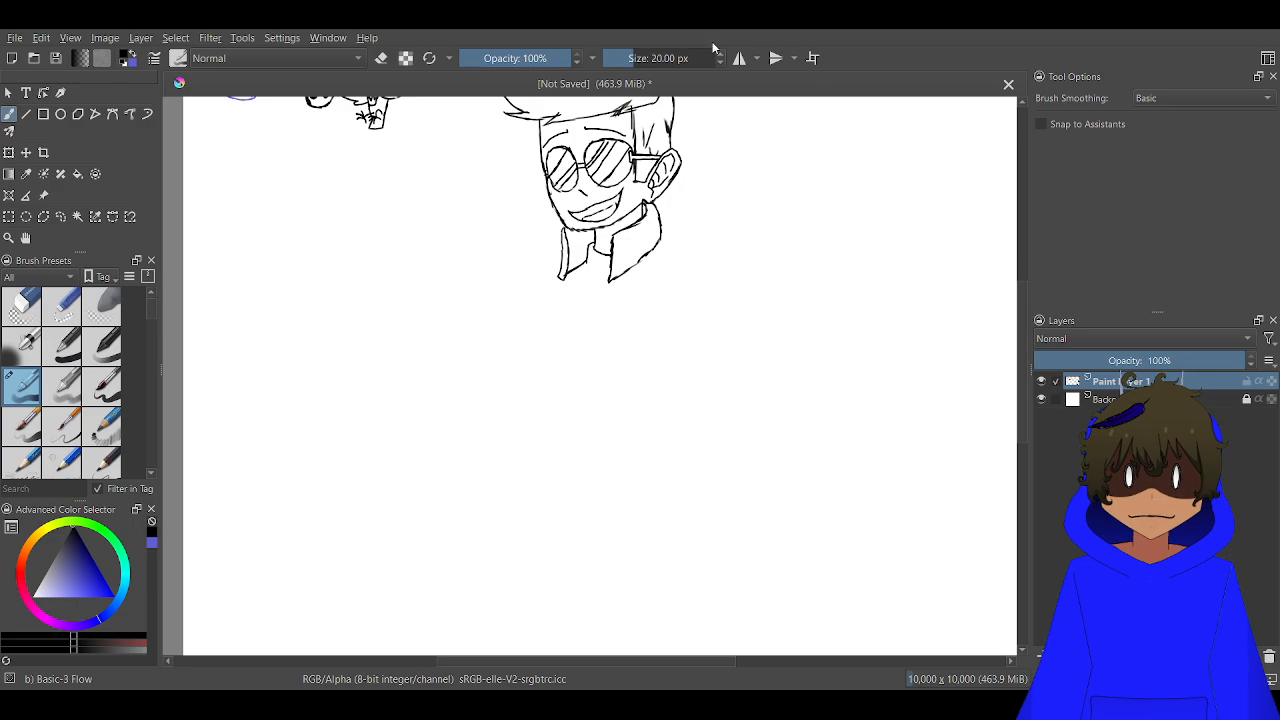
{"action": "scroll", "coordinate": [796, 336], "scroll_direction": "up", "scroll_amount": 1}
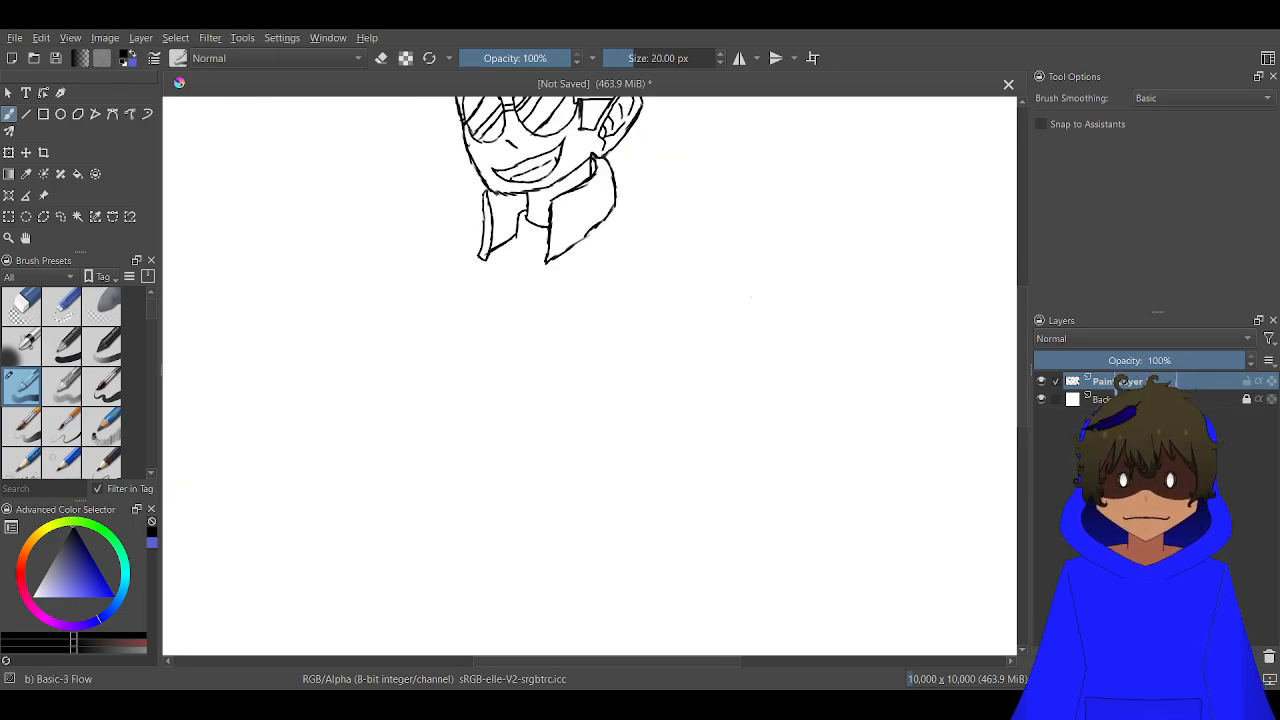
{"action": "scroll", "coordinate": [713, 187], "scroll_direction": "up", "scroll_amount": 4}
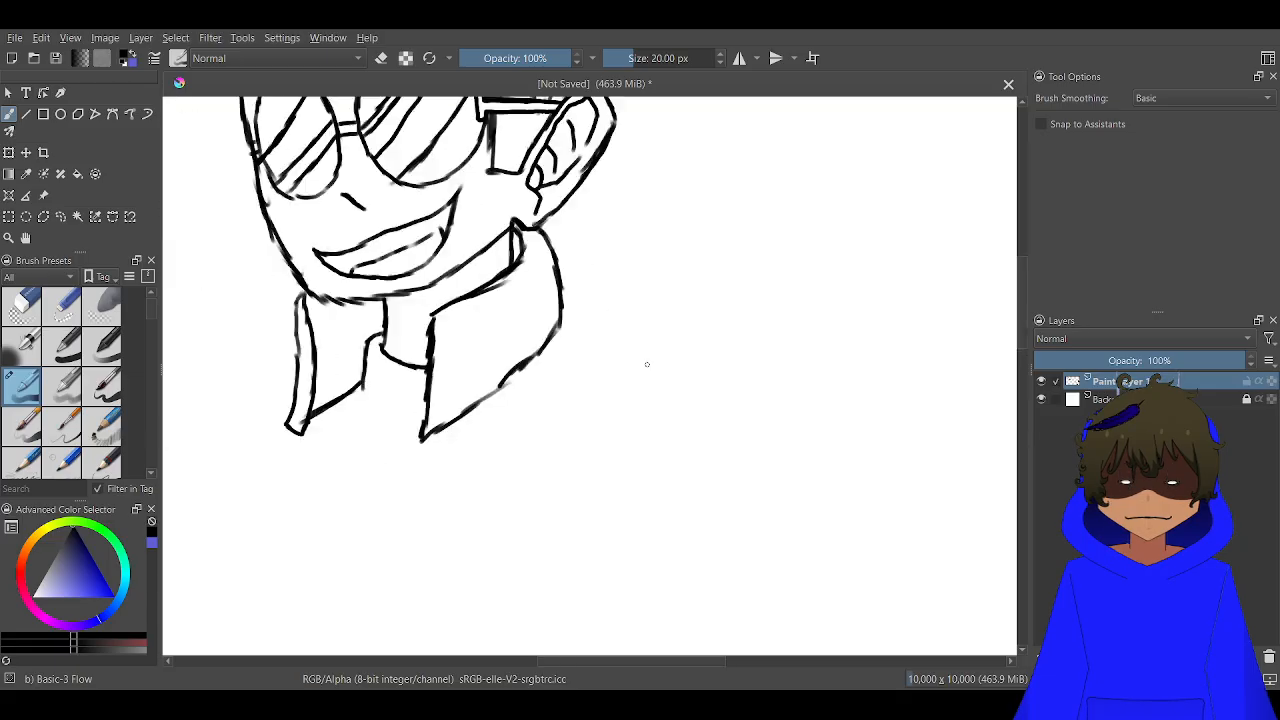
Draw a long sweeping curve below the collared character as the bust's base, and the far shoulder and arm outline down to it
{"action": "scroll", "coordinate": [730, 436], "scroll_direction": "down", "scroll_amount": 4}
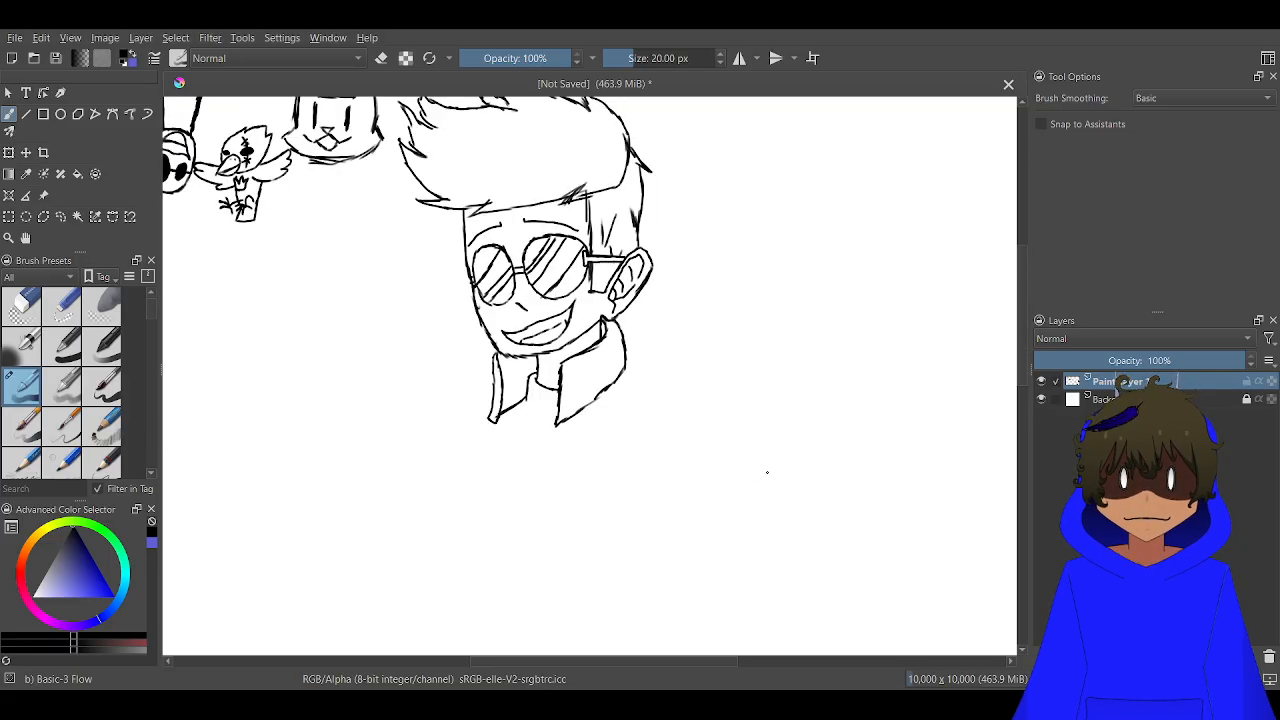
{"action": "mouse_move", "coordinate": [767, 472]}
{"action": "left_mouse_down"}
{"action": "mouse_move", "coordinate": [647, 563]}
{"action": "mouse_move", "coordinate": [468, 597]}
{"action": "left_mouse_up"}
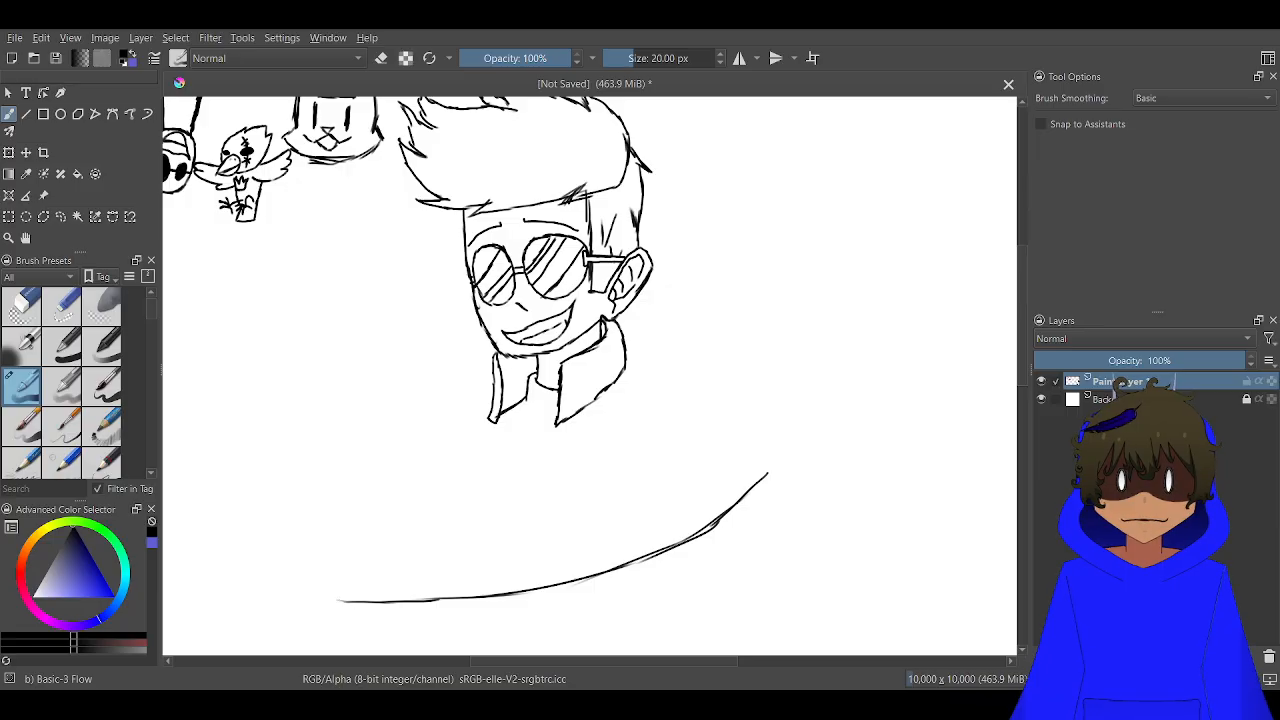
{"action": "scroll", "coordinate": [549, 404], "scroll_direction": "up", "scroll_amount": 2}
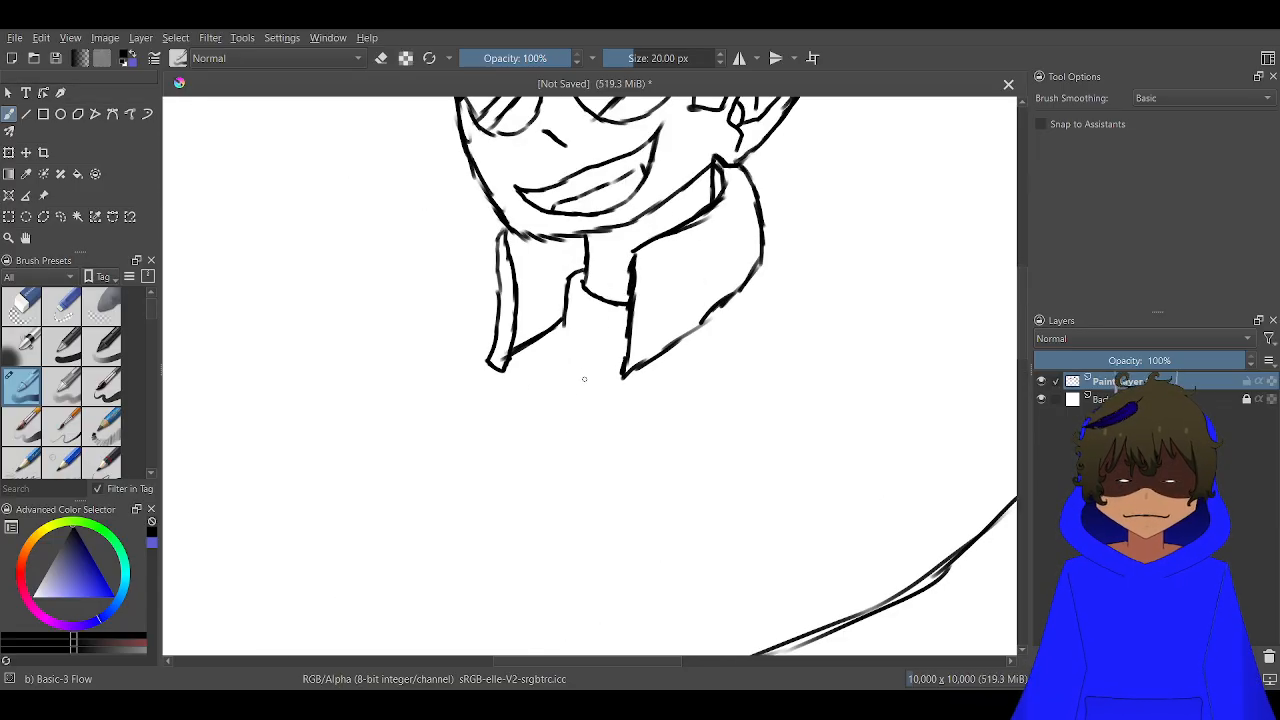
{"action": "left_click_drag", "start_coordinate": [584, 379], "coordinate": [698, 211]}
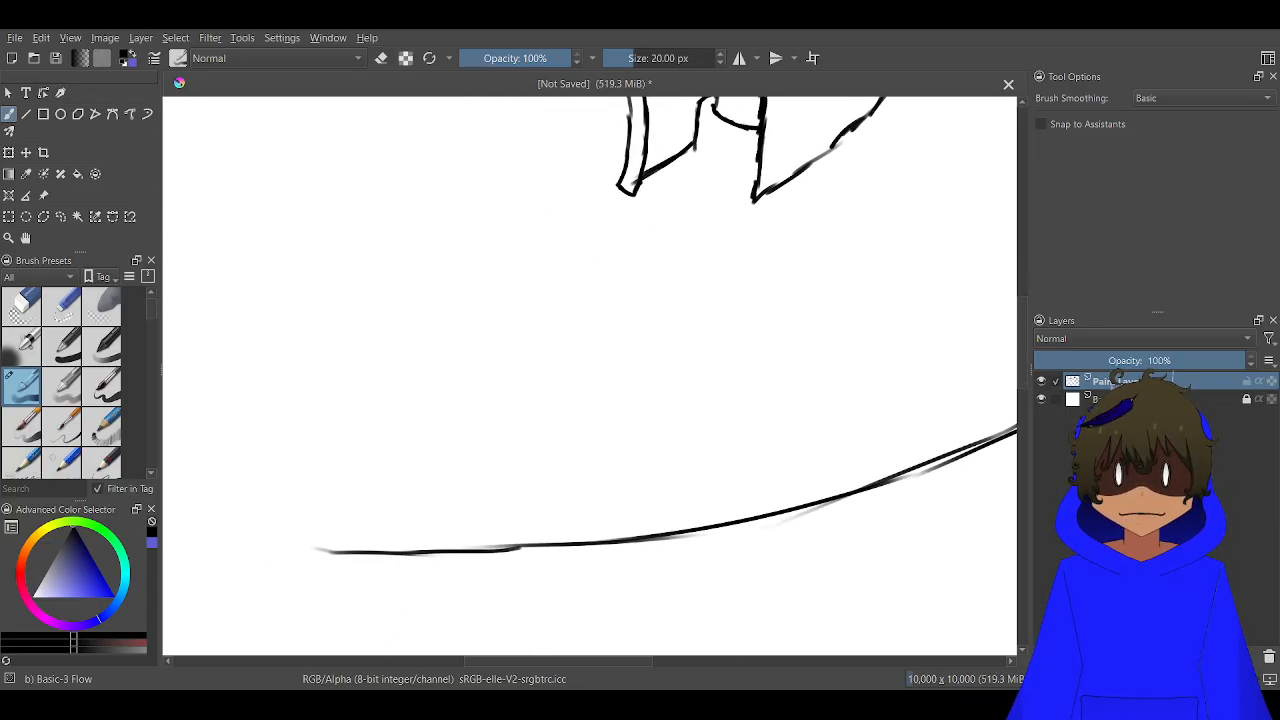
{"action": "mouse_move", "coordinate": [617, 191]}
{"action": "left_mouse_down"}
{"action": "mouse_move", "coordinate": [535, 228]}
{"action": "mouse_move", "coordinate": [517, 262]}
{"action": "mouse_move", "coordinate": [462, 560]}
{"action": "left_mouse_up"}
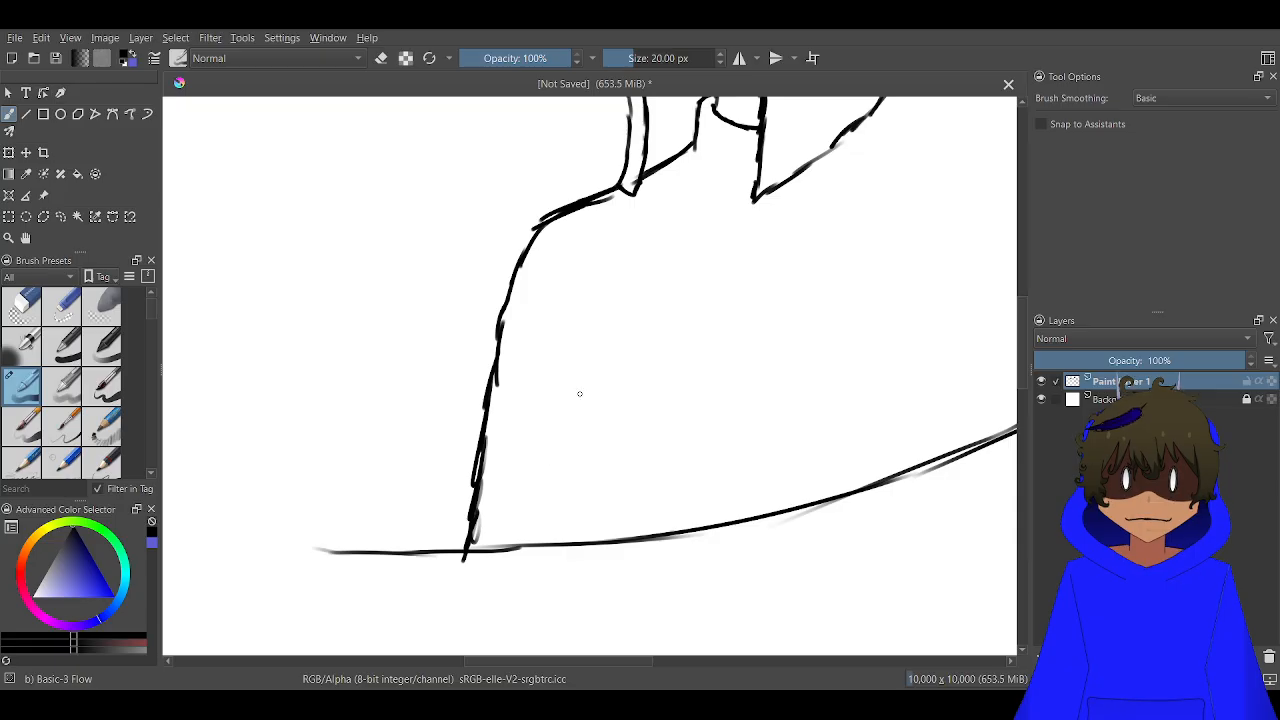
Draw the near shoulder from the large collar flap outward and down to the base curve, thickening the outline of the arm
{"action": "mouse_move", "coordinate": [598, 386]}
{"action": "left_mouse_down"}
{"action": "mouse_move", "coordinate": [169, 511]}
{"action": "mouse_move", "coordinate": [283, 523]}
{"action": "mouse_move", "coordinate": [339, 494]}
{"action": "left_mouse_up"}
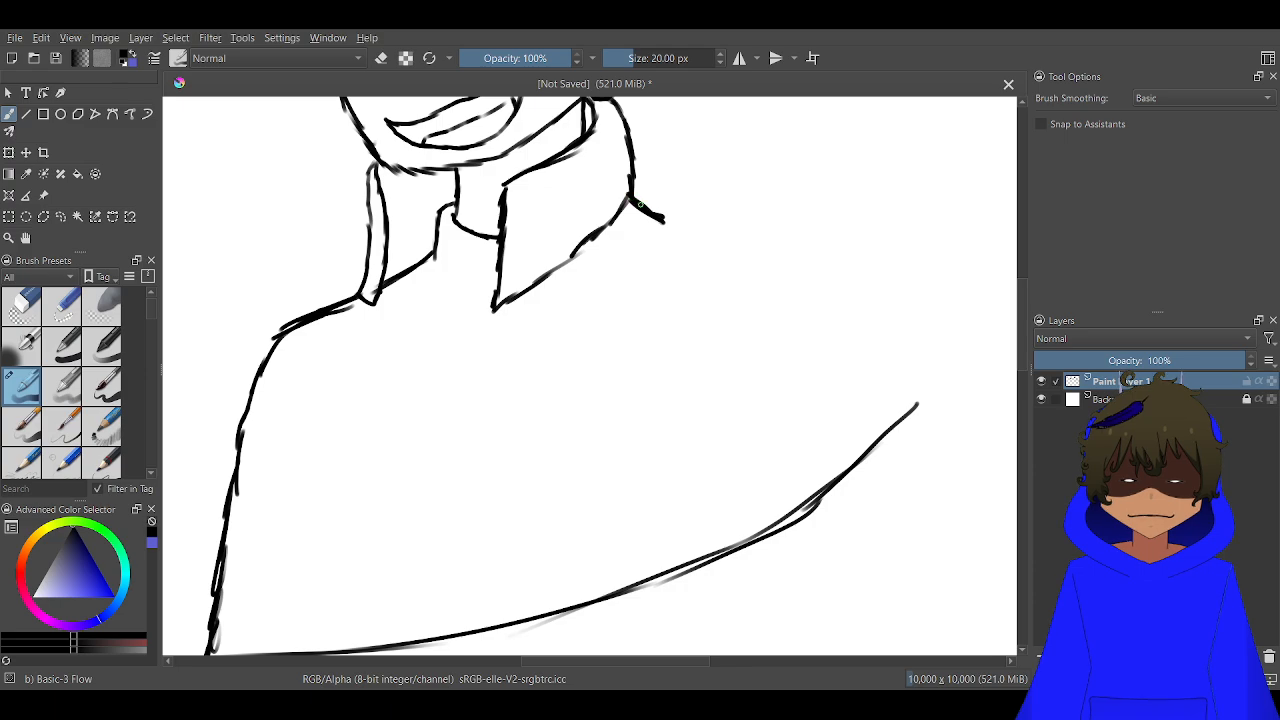
{"action": "left_click_drag", "start_coordinate": [668, 226], "coordinate": [785, 258]}
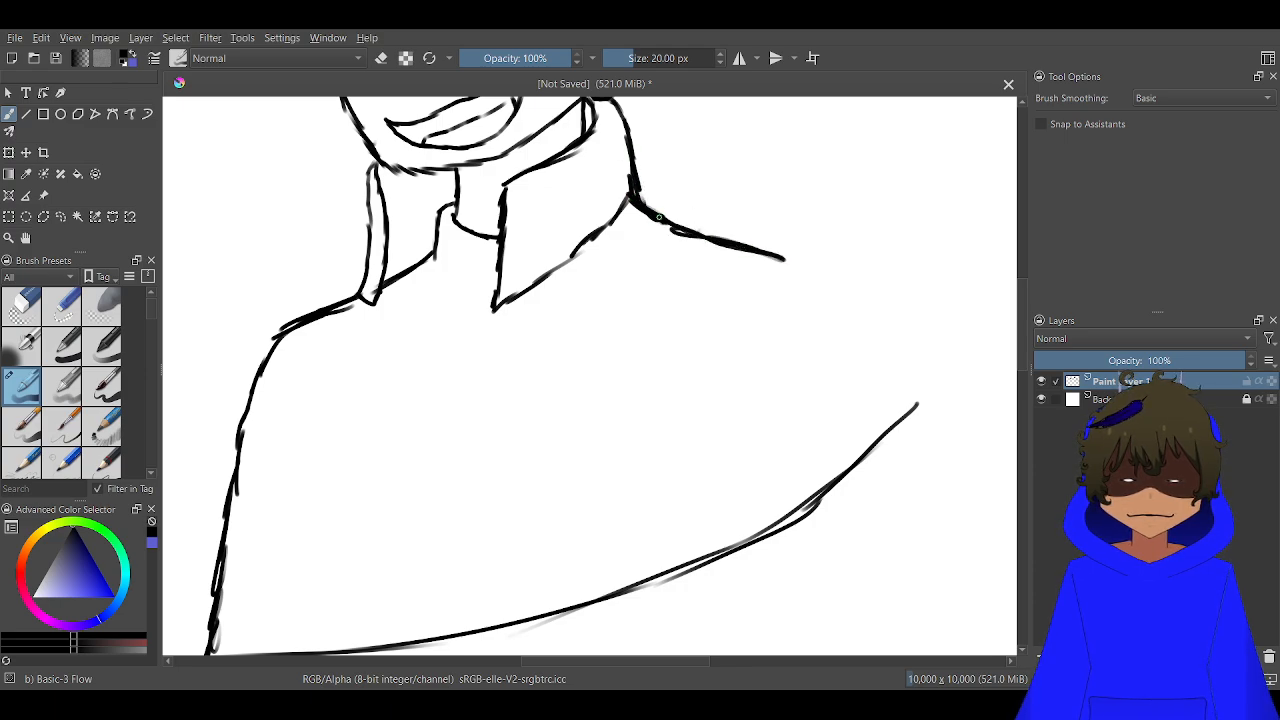
{"action": "mouse_move", "coordinate": [731, 246]}
{"action": "left_mouse_down"}
{"action": "mouse_move", "coordinate": [804, 270]}
{"action": "mouse_move", "coordinate": [848, 345]}
{"action": "left_mouse_up"}
{"action": "left_click_drag", "start_coordinate": [802, 270], "coordinate": [882, 432]}
{"action": "scroll", "coordinate": [870, 367], "scroll_direction": "down", "scroll_amount": 2}
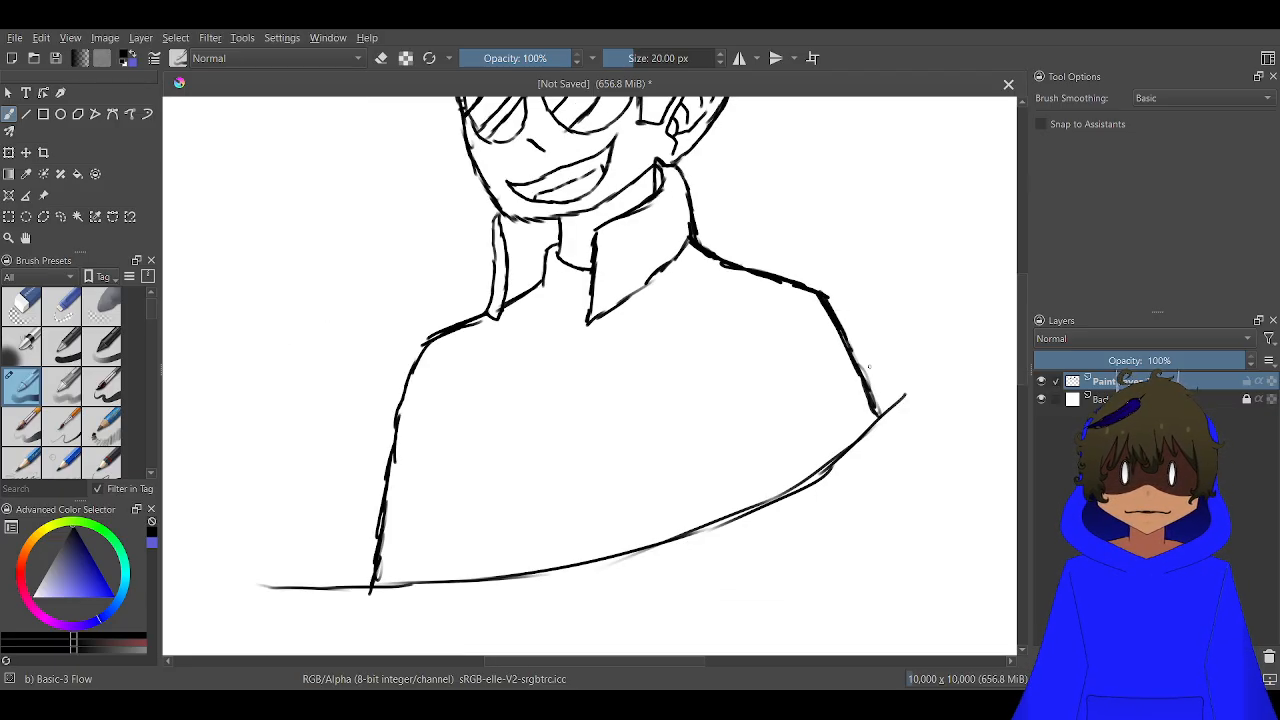
{"action": "left_click_drag", "start_coordinate": [837, 386], "coordinate": [837, 341]}
{"action": "scroll", "coordinate": [837, 341], "scroll_direction": "up", "scroll_amount": 2}
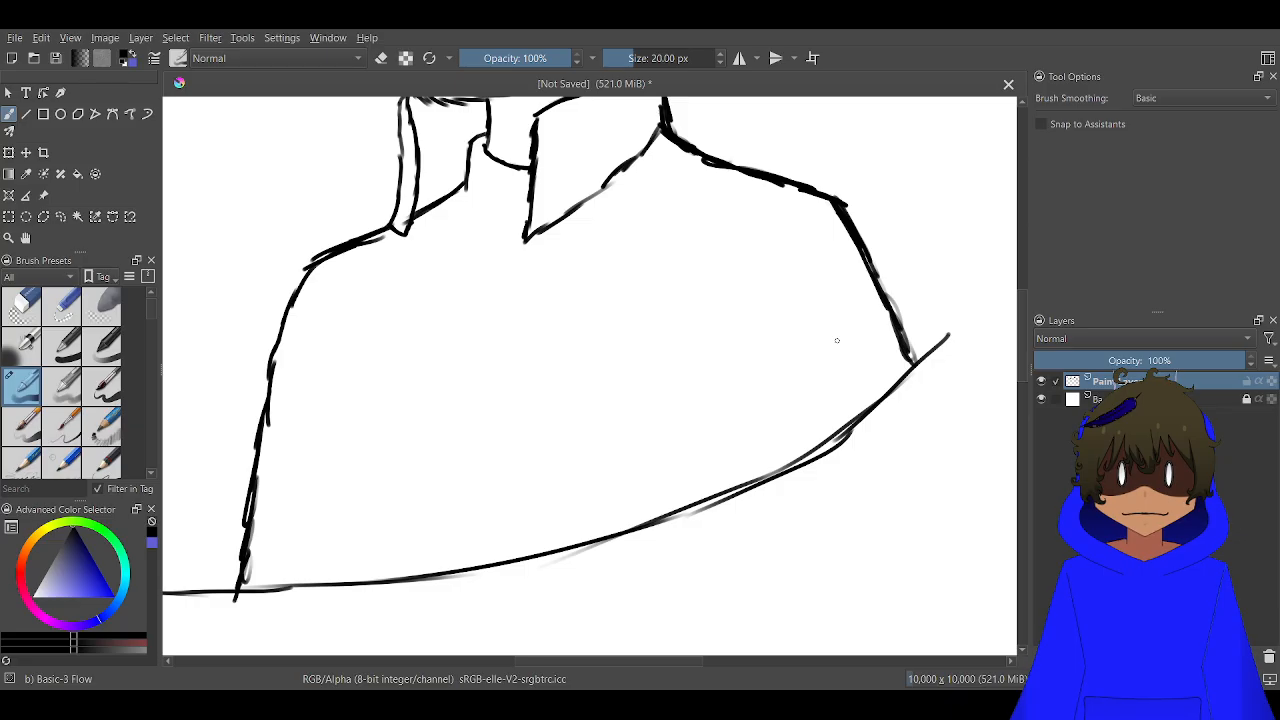
{"action": "scroll", "coordinate": [932, 382], "scroll_direction": "up", "scroll_amount": 2}
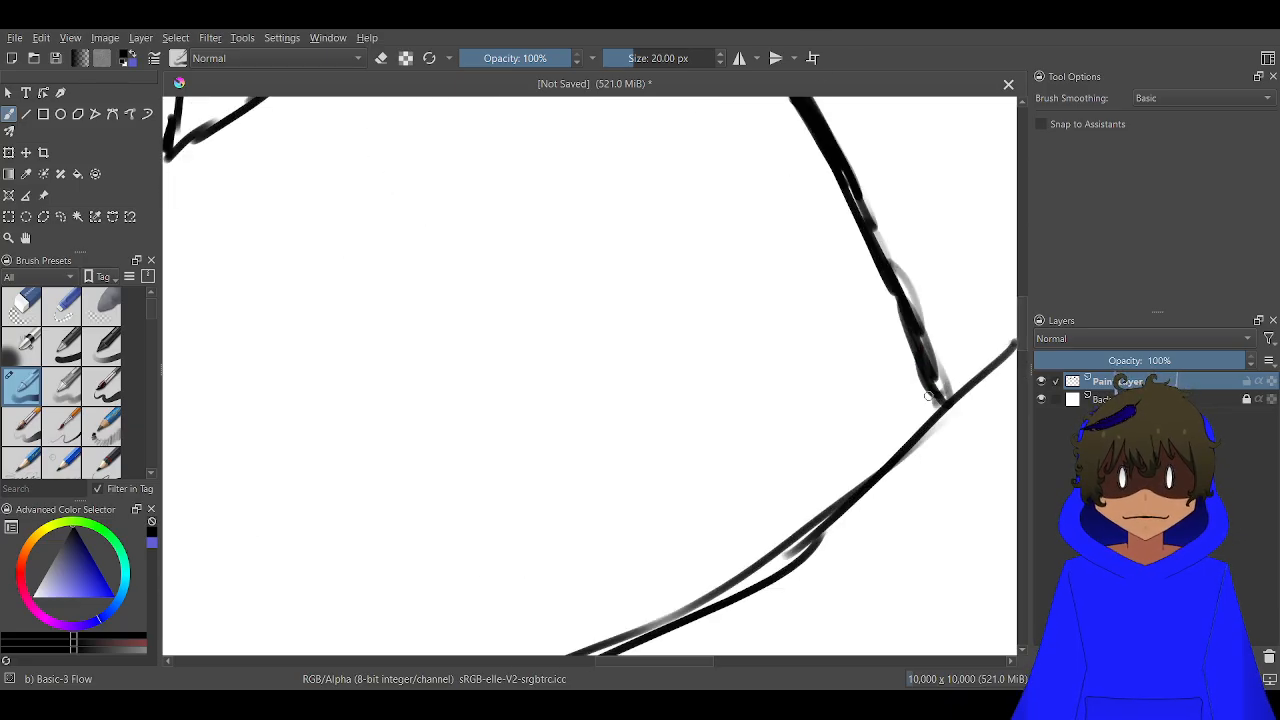
{"action": "left_click_drag", "start_coordinate": [929, 396], "coordinate": [942, 372]}
{"action": "scroll", "coordinate": [930, 395], "scroll_direction": "down", "scroll_amount": 4}
{"action": "scroll", "coordinate": [860, 244], "scroll_direction": "up", "scroll_amount": 2}
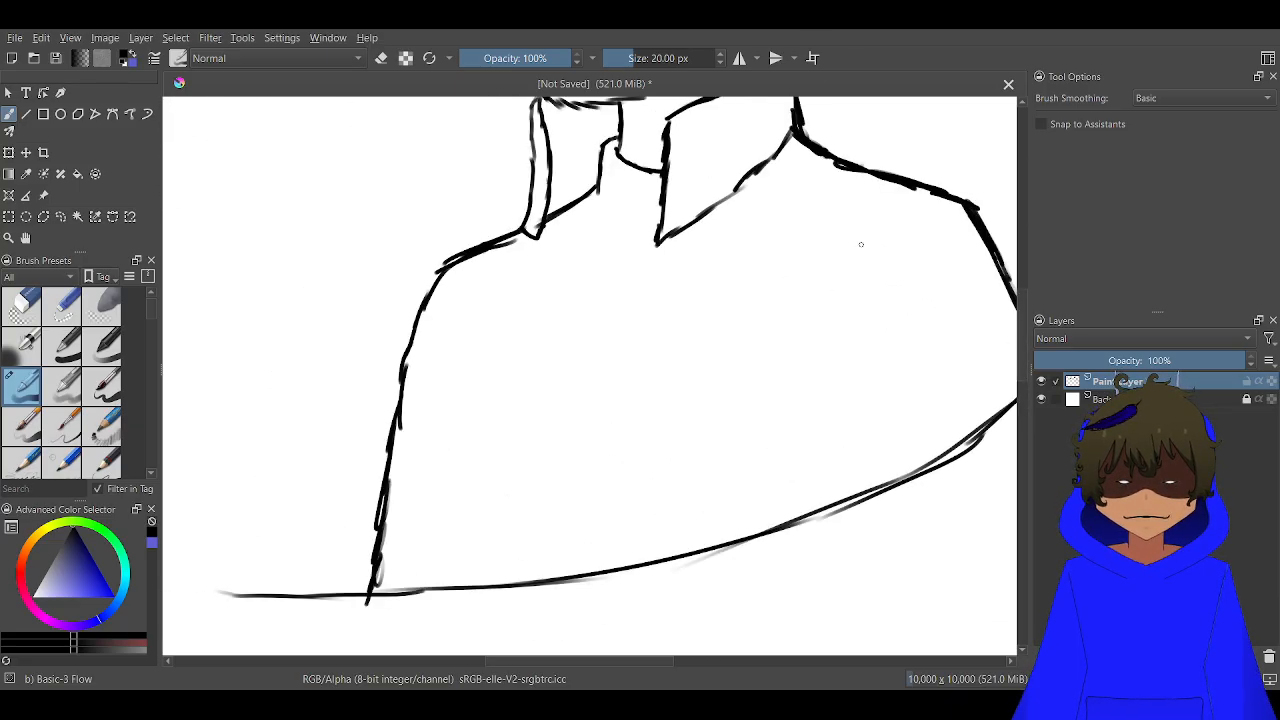
Draw the near sleeve's curved seam below the shoulder and a separate line under it down to the base curve
{"action": "left_click_drag", "start_coordinate": [890, 224], "coordinate": [830, 308]}
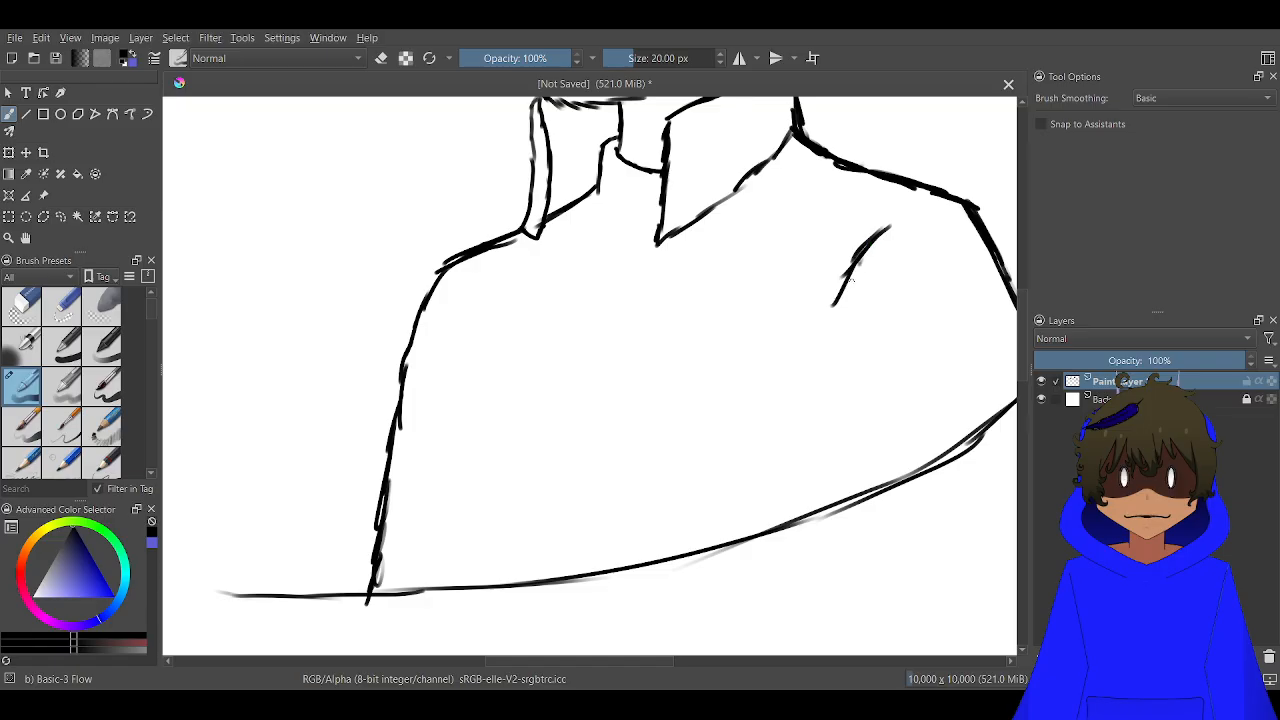
{"action": "left_click_drag", "start_coordinate": [860, 262], "coordinate": [836, 312]}
{"action": "left_click_drag", "start_coordinate": [934, 206], "coordinate": [870, 246]}
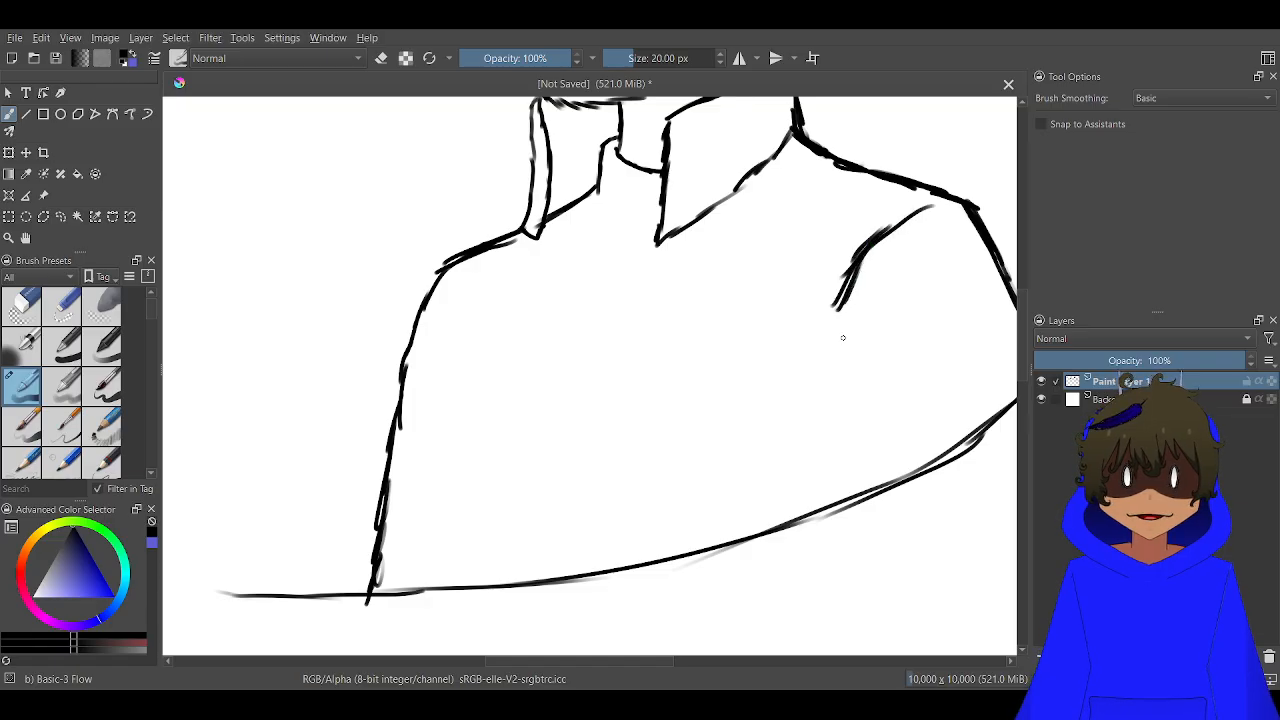
{"action": "left_click_drag", "start_coordinate": [838, 334], "coordinate": [851, 425]}
{"action": "left_click_drag", "start_coordinate": [847, 372], "coordinate": [854, 493]}
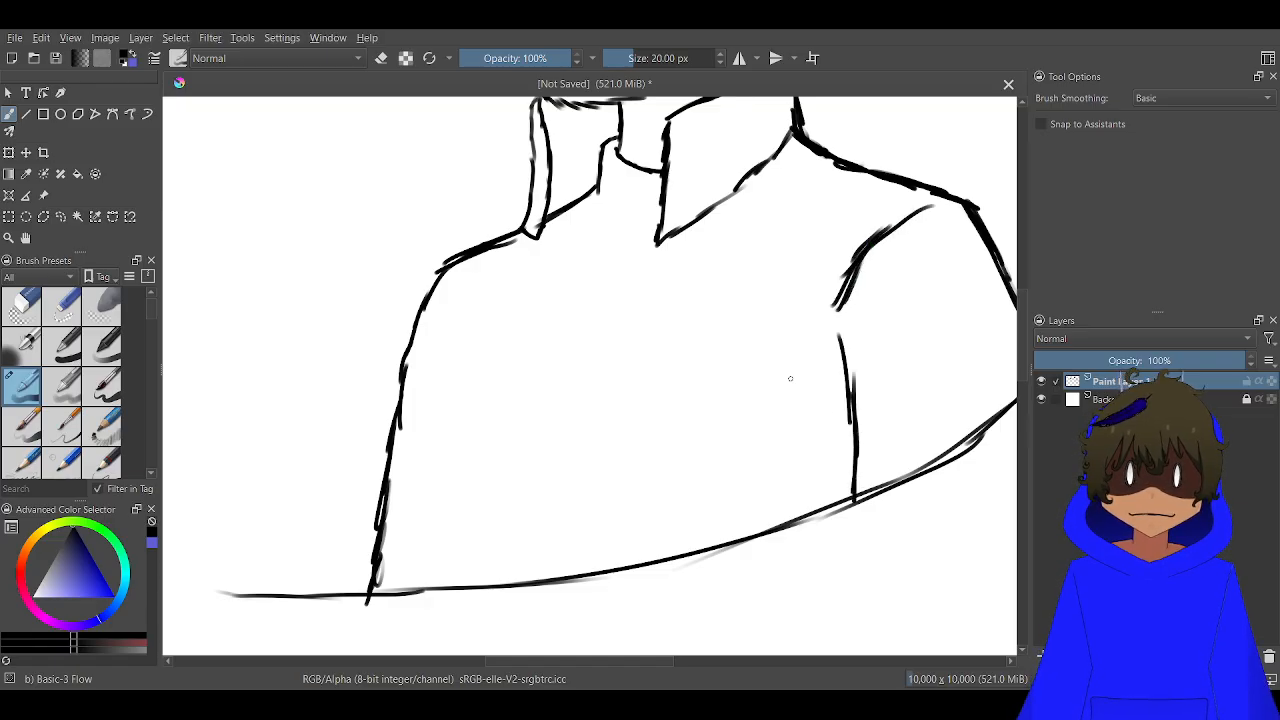
Draw the open jacket's front edges: two lines from the large collar flap's tip and one from the collar strip, down to the base
{"action": "mouse_move", "coordinate": [658, 256]}
{"action": "left_mouse_down"}
{"action": "mouse_move", "coordinate": [641, 446]}
{"action": "mouse_move", "coordinate": [605, 570]}
{"action": "left_mouse_up"}
{"action": "left_click_drag", "start_coordinate": [608, 554], "coordinate": [628, 513]}
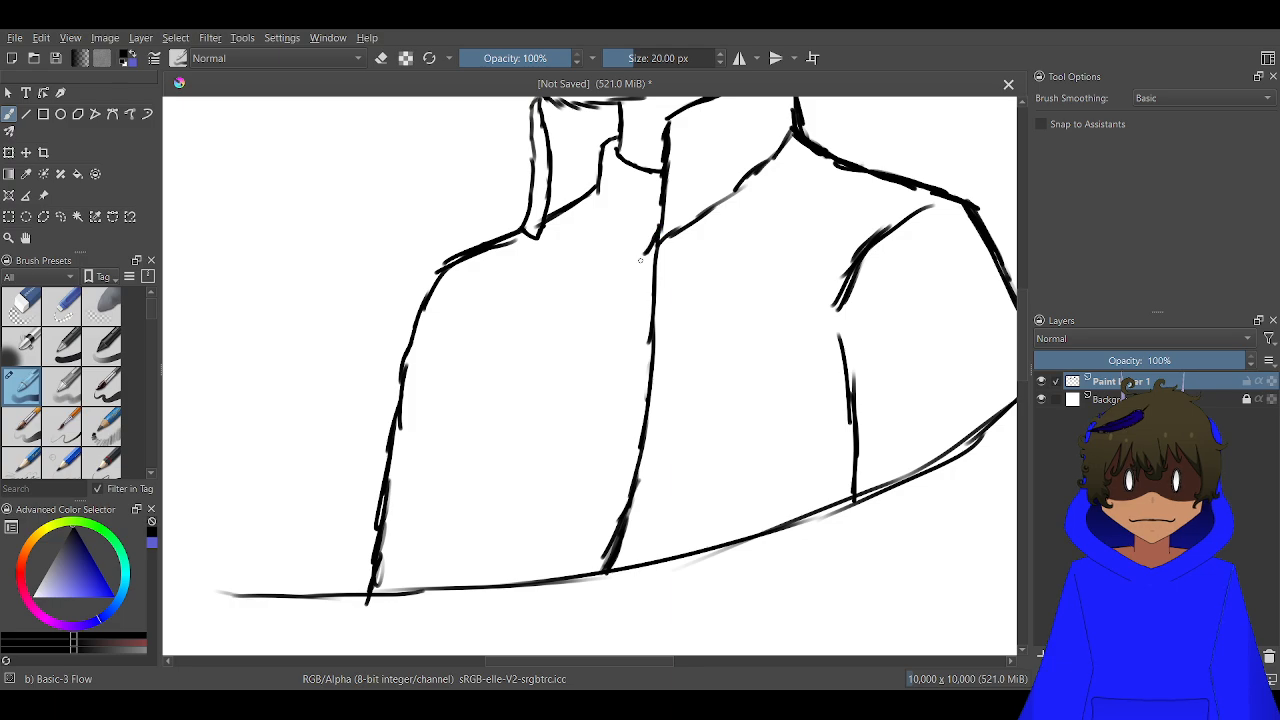
{"action": "mouse_move", "coordinate": [613, 322]}
{"action": "left_mouse_down"}
{"action": "mouse_move", "coordinate": [605, 397]}
{"action": "mouse_move", "coordinate": [606, 376]}
{"action": "mouse_move", "coordinate": [538, 590]}
{"action": "left_mouse_up"}
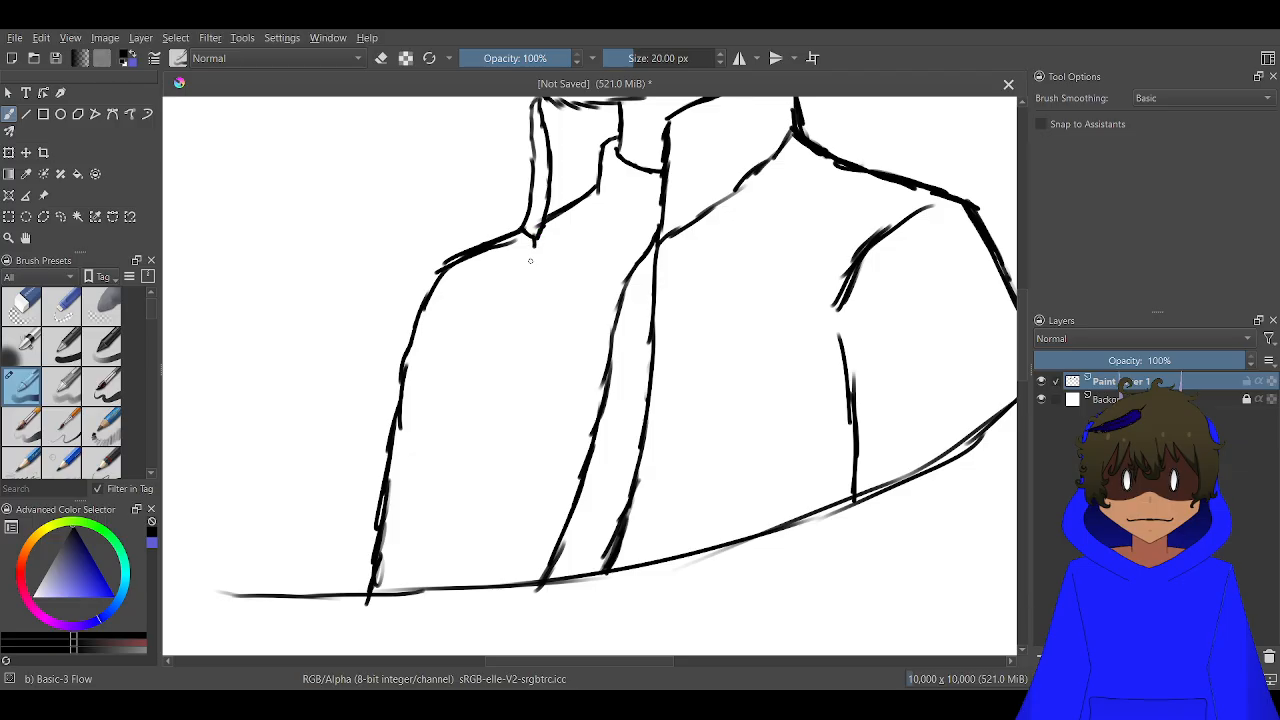
{"action": "left_click_drag", "start_coordinate": [530, 261], "coordinate": [471, 564]}
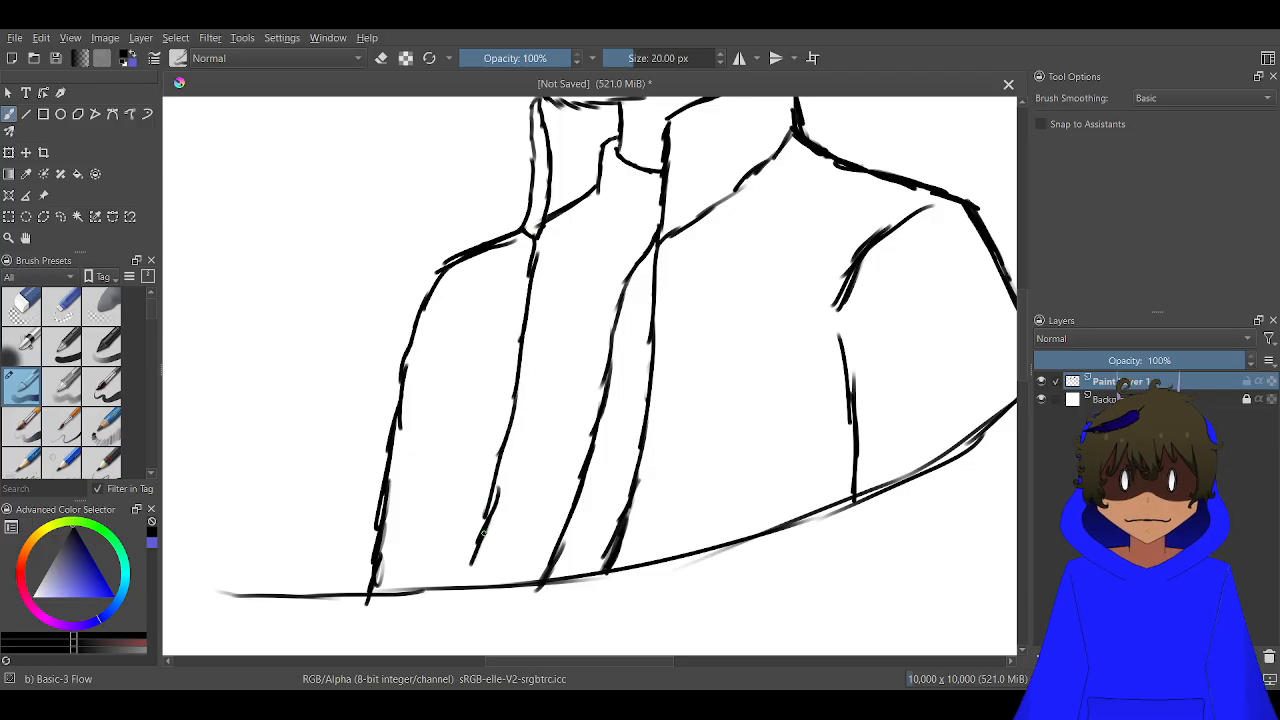
{"action": "left_click_drag", "start_coordinate": [497, 490], "coordinate": [452, 578]}
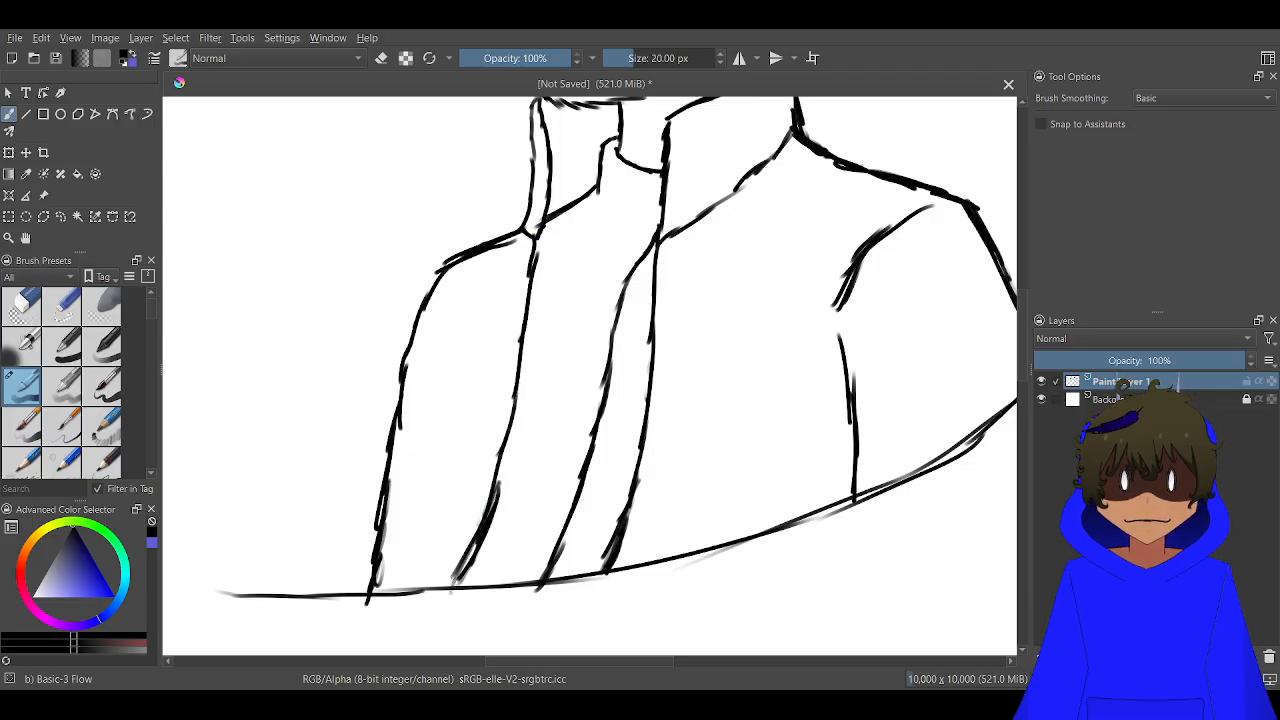
Draw the first hook-shaped zipper teeth along the far jacket edge, starting just below the narrow collar strip
{"action": "scroll", "coordinate": [625, 207], "scroll_direction": "up", "scroll_amount": 3}
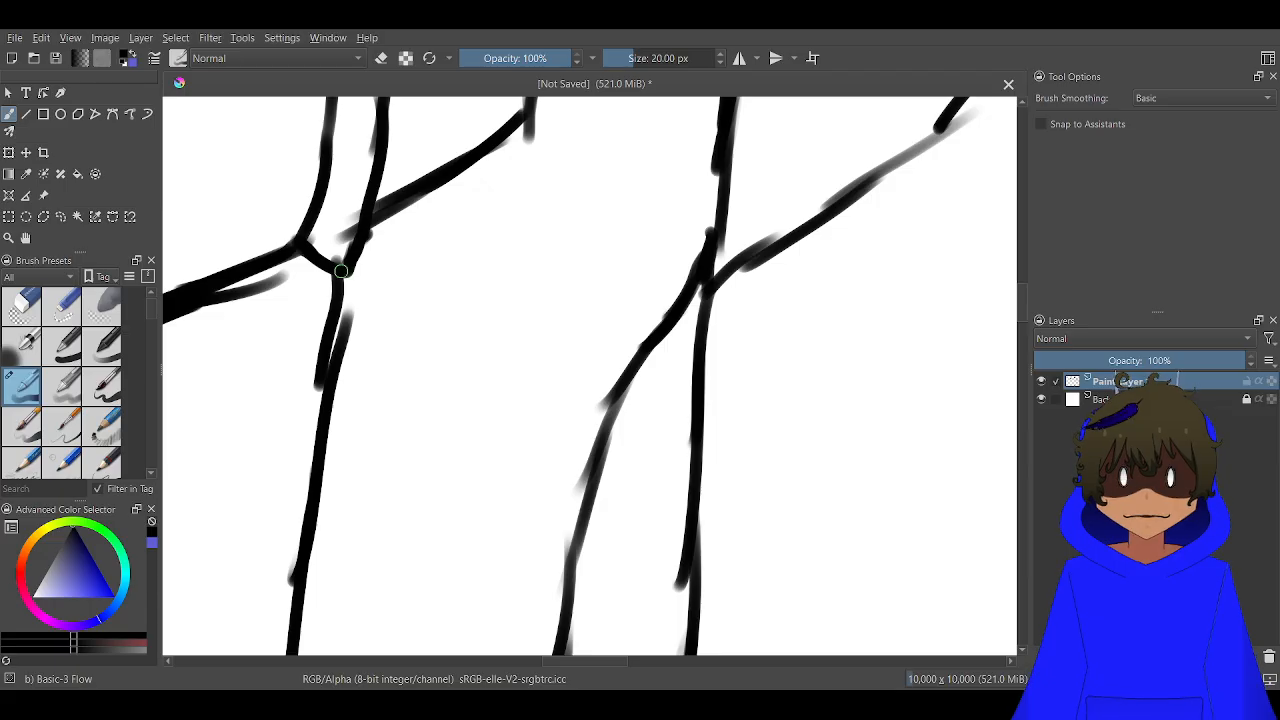
{"action": "mouse_move", "coordinate": [344, 268]}
{"action": "left_mouse_down"}
{"action": "mouse_move", "coordinate": [390, 290]}
{"action": "mouse_move", "coordinate": [391, 314]}
{"action": "mouse_move", "coordinate": [381, 337]}
{"action": "mouse_move", "coordinate": [355, 324]}
{"action": "mouse_move", "coordinate": [332, 359]}
{"action": "mouse_move", "coordinate": [372, 361]}
{"action": "mouse_move", "coordinate": [396, 398]}
{"action": "mouse_move", "coordinate": [386, 414]}
{"action": "mouse_move", "coordinate": [328, 428]}
{"action": "mouse_move", "coordinate": [554, 281]}
{"action": "mouse_move", "coordinate": [558, 260]}
{"action": "mouse_move", "coordinate": [585, 245]}
{"action": "mouse_move", "coordinate": [595, 308]}
{"action": "mouse_move", "coordinate": [576, 370]}
{"action": "mouse_move", "coordinate": [550, 374]}
{"action": "mouse_move", "coordinate": [539, 340]}
{"action": "mouse_move", "coordinate": [487, 362]}
{"action": "left_mouse_up"}
{"action": "key", "text": "ctrl+z"}
{"action": "scroll", "coordinate": [535, 217], "scroll_direction": "up", "scroll_amount": 2}
{"action": "mouse_move", "coordinate": [571, 246]}
{"action": "left_mouse_down"}
{"action": "mouse_move", "coordinate": [537, 267]}
{"action": "mouse_move", "coordinate": [505, 258]}
{"action": "left_mouse_up"}
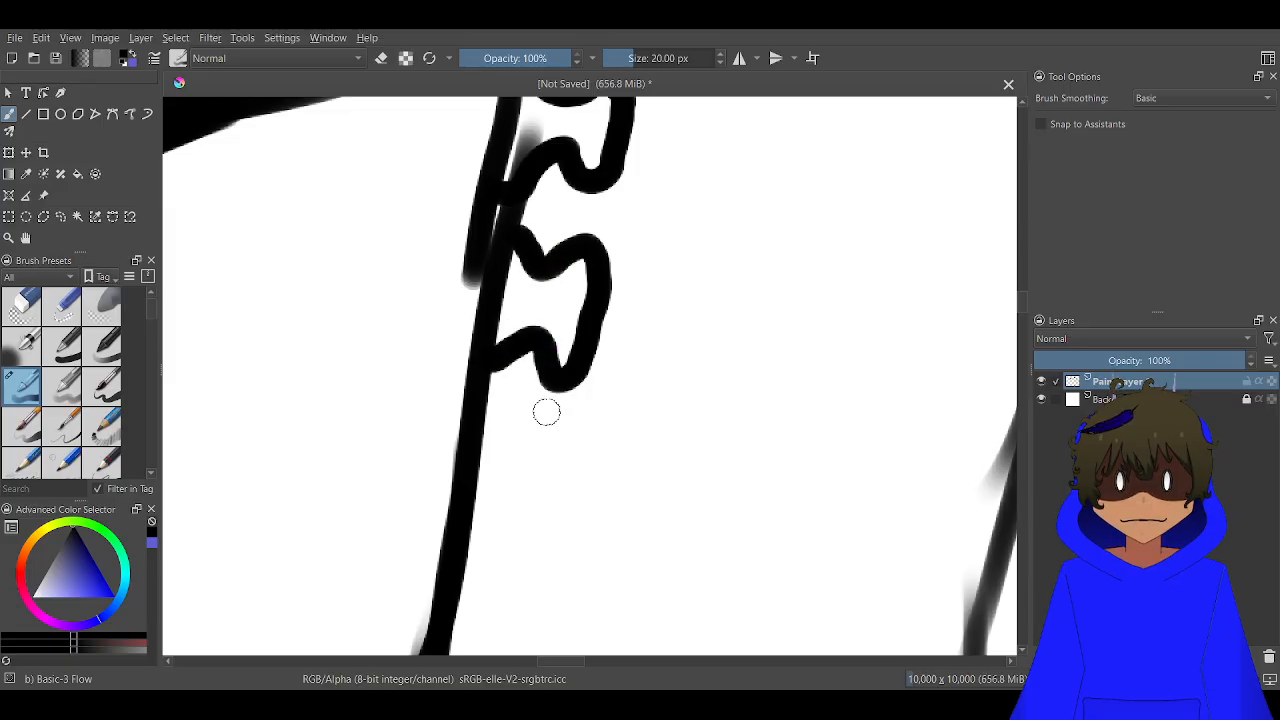
{"action": "mouse_move", "coordinate": [480, 437]}
{"action": "left_mouse_down"}
{"action": "mouse_move", "coordinate": [514, 491]}
{"action": "mouse_move", "coordinate": [566, 466]}
{"action": "mouse_move", "coordinate": [555, 570]}
{"action": "mouse_move", "coordinate": [509, 580]}
{"action": "mouse_move", "coordinate": [486, 545]}
{"action": "mouse_move", "coordinate": [451, 586]}
{"action": "left_mouse_up"}
{"action": "scroll", "coordinate": [567, 557], "scroll_direction": "down", "scroll_amount": 3}
{"action": "scroll", "coordinate": [527, 450], "scroll_direction": "down", "scroll_amount": 5}
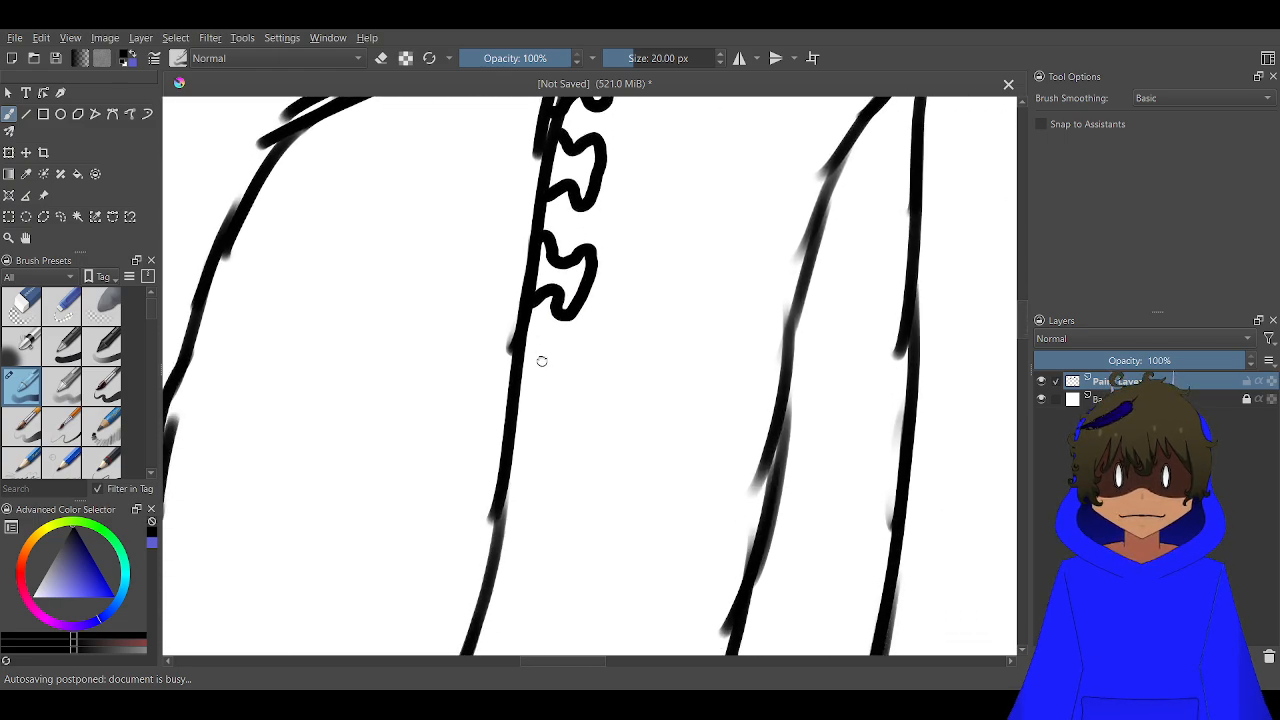
Continue the row of zipper teeth down the middle part of the far jacket edge
{"action": "scroll", "coordinate": [528, 339], "scroll_direction": "down", "scroll_amount": 2}
{"action": "scroll", "coordinate": [538, 260], "scroll_direction": "up", "scroll_amount": 2}
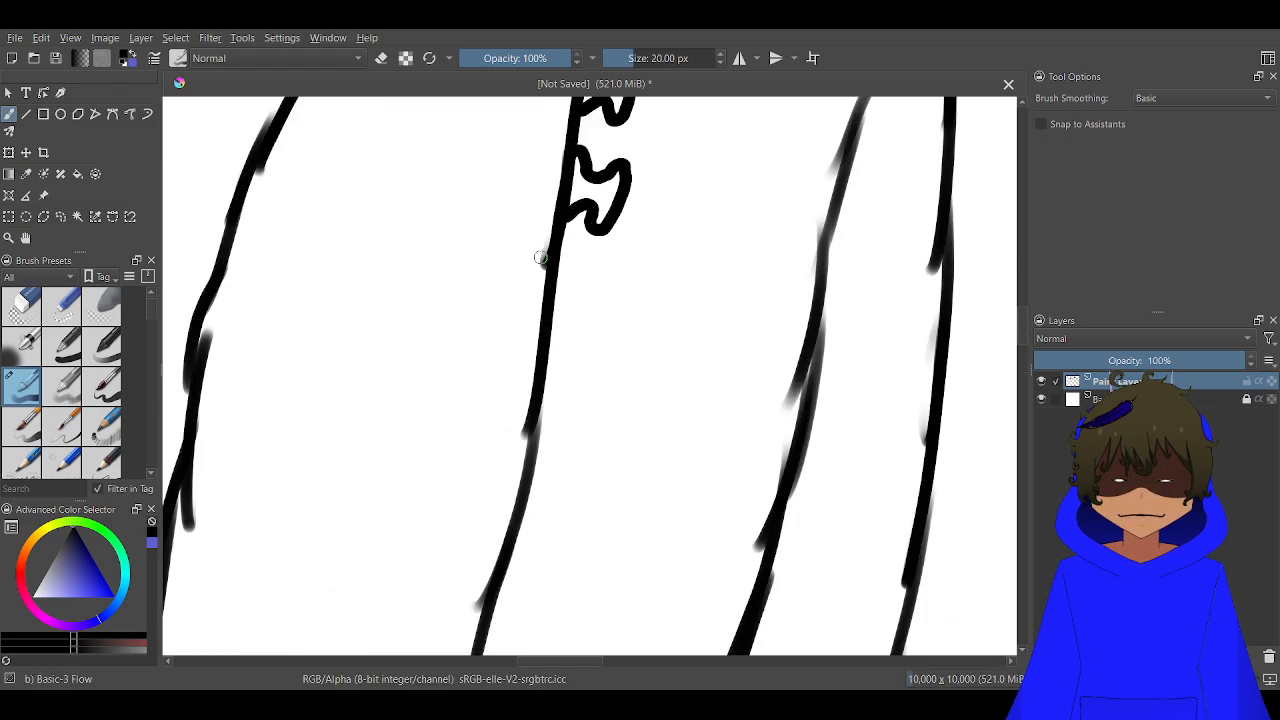
{"action": "scroll", "coordinate": [549, 274], "scroll_direction": "up", "scroll_amount": 2}
{"action": "mouse_move", "coordinate": [511, 266]}
{"action": "left_mouse_down"}
{"action": "mouse_move", "coordinate": [549, 306]}
{"action": "mouse_move", "coordinate": [612, 301]}
{"action": "mouse_move", "coordinate": [632, 372]}
{"action": "mouse_move", "coordinate": [580, 405]}
{"action": "mouse_move", "coordinate": [530, 372]}
{"action": "mouse_move", "coordinate": [513, 418]}
{"action": "left_mouse_up"}
{"action": "scroll", "coordinate": [513, 418], "scroll_direction": "down", "scroll_amount": 3}
{"action": "scroll", "coordinate": [619, 337], "scroll_direction": "up", "scroll_amount": 1}
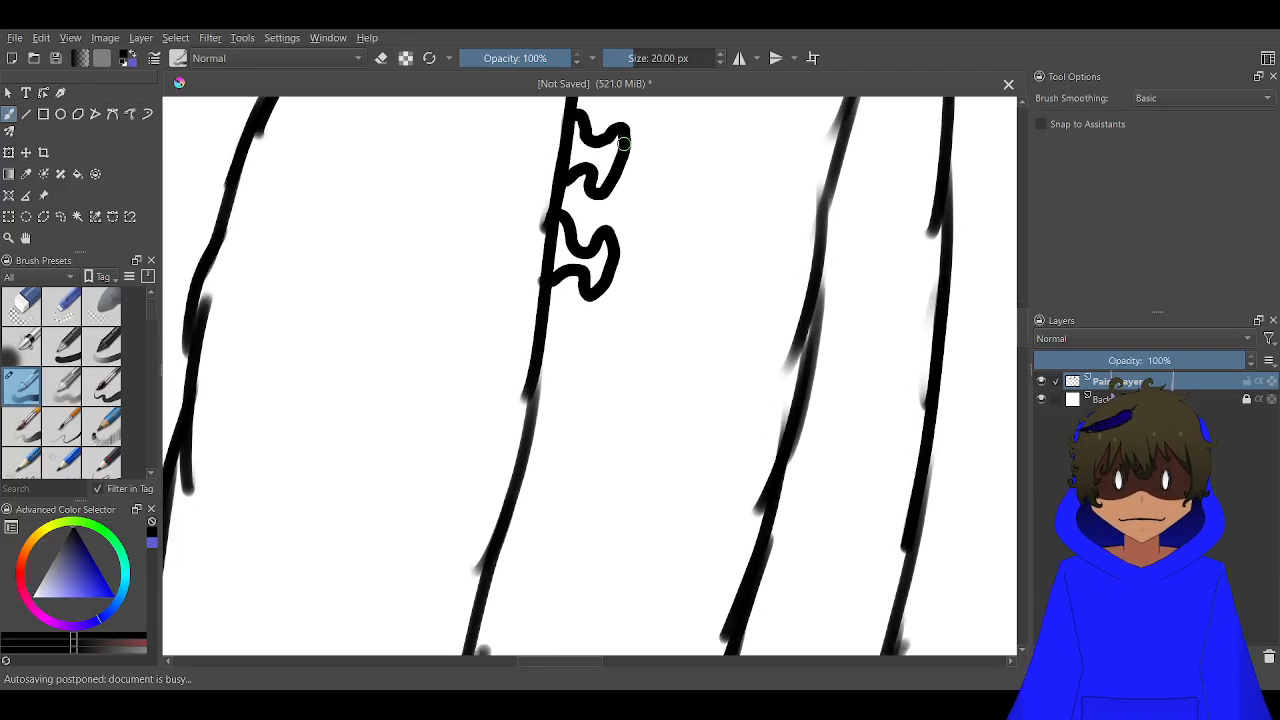
{"action": "scroll", "coordinate": [552, 333], "scroll_direction": "up", "scroll_amount": 1}
{"action": "mouse_move", "coordinate": [535, 325]}
{"action": "left_mouse_down"}
{"action": "mouse_move", "coordinate": [562, 382]}
{"action": "mouse_move", "coordinate": [598, 370]}
{"action": "mouse_move", "coordinate": [600, 403]}
{"action": "mouse_move", "coordinate": [570, 428]}
{"action": "mouse_move", "coordinate": [546, 408]}
{"action": "mouse_move", "coordinate": [524, 416]}
{"action": "left_mouse_up"}
{"action": "scroll", "coordinate": [553, 400], "scroll_direction": "down", "scroll_amount": 2}
{"action": "scroll", "coordinate": [636, 241], "scroll_direction": "up", "scroll_amount": 1}
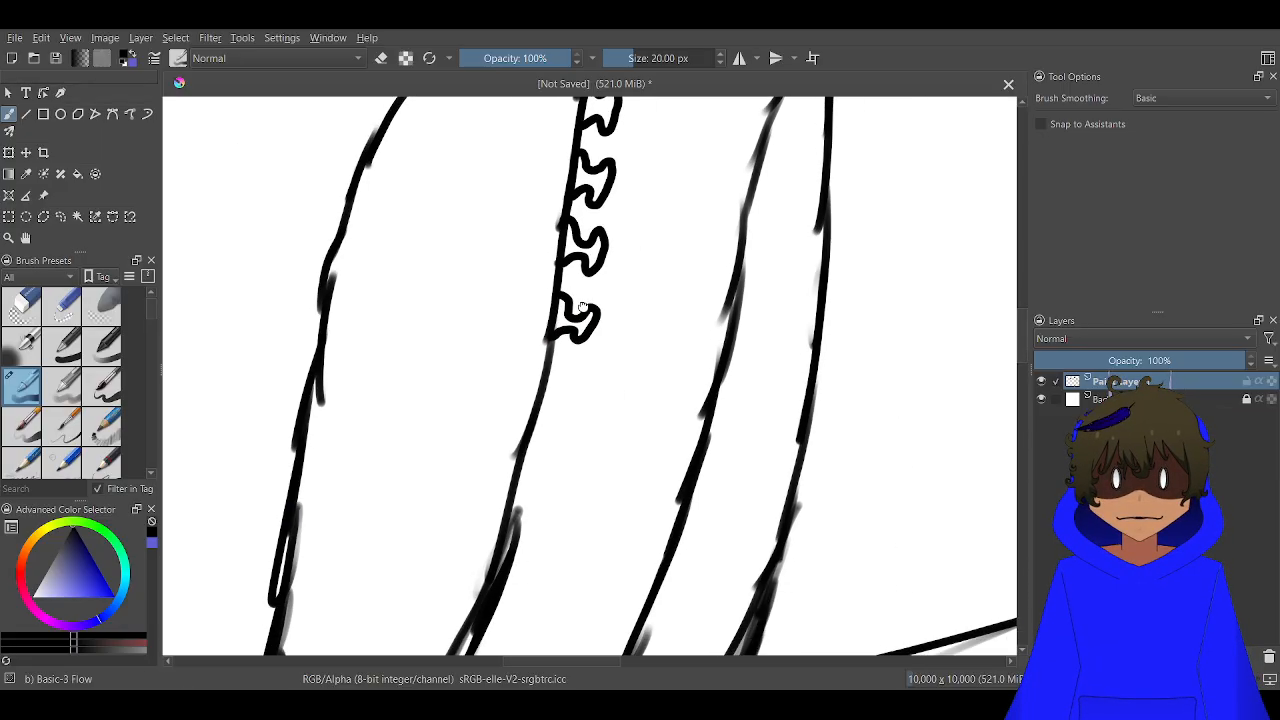
Complete the zipper by drawing the remaining teeth along the far jacket edge's lower part down to the base curve
{"action": "scroll", "coordinate": [561, 287], "scroll_direction": "up", "scroll_amount": 2}
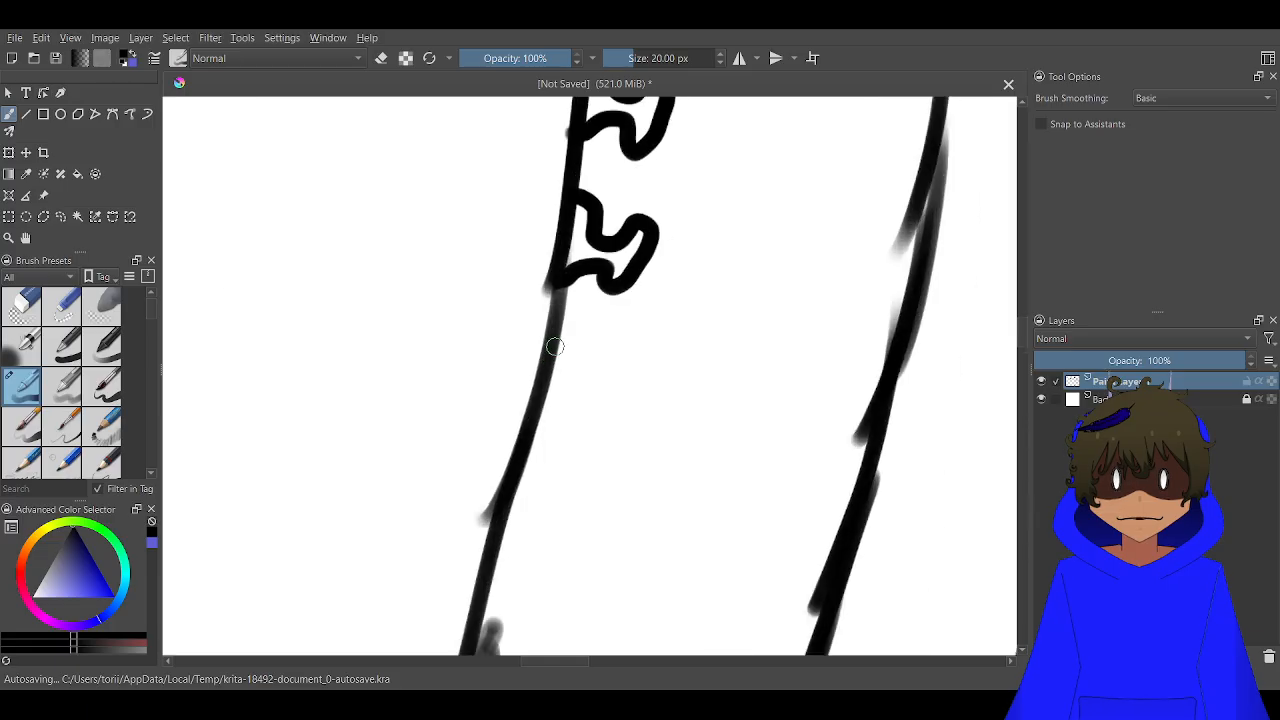
{"action": "mouse_move", "coordinate": [551, 337]}
{"action": "left_mouse_down"}
{"action": "mouse_move", "coordinate": [625, 370]}
{"action": "mouse_move", "coordinate": [580, 412]}
{"action": "mouse_move", "coordinate": [565, 390]}
{"action": "mouse_move", "coordinate": [533, 405]}
{"action": "mouse_move", "coordinate": [626, 176]}
{"action": "left_mouse_up"}
{"action": "scroll", "coordinate": [571, 257], "scroll_direction": "up", "scroll_amount": 2}
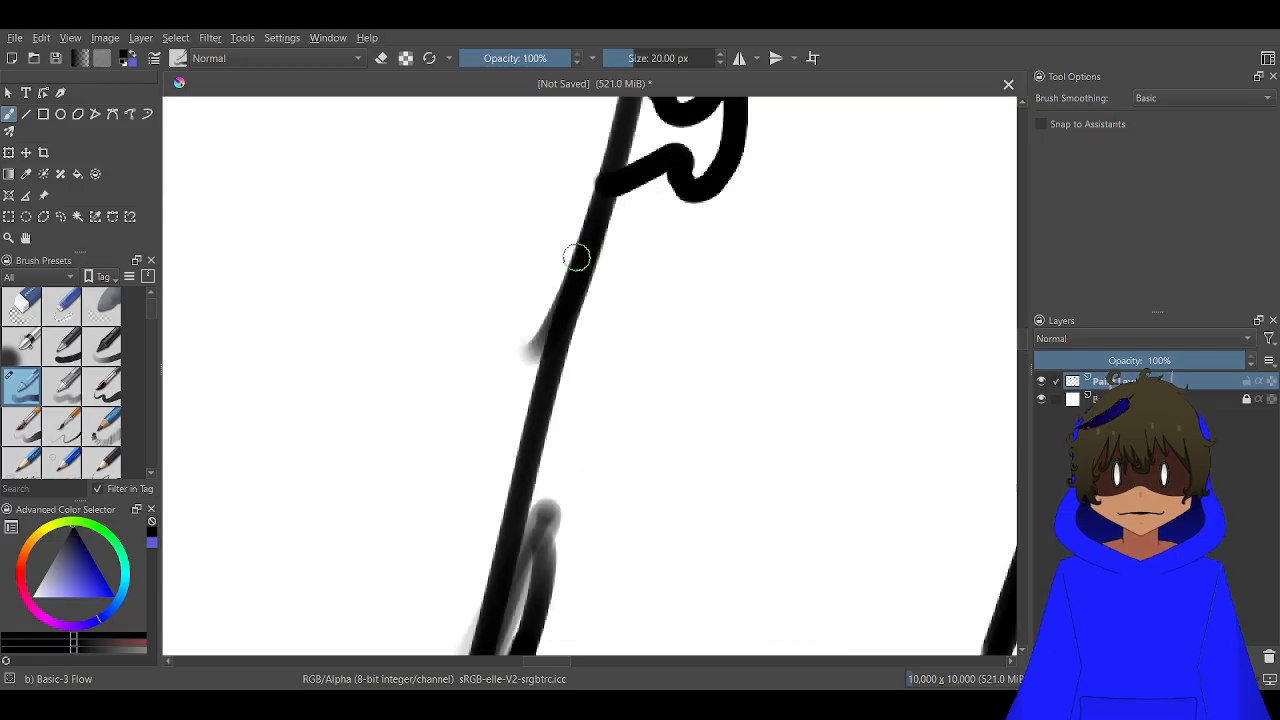
{"action": "mouse_move", "coordinate": [578, 242]}
{"action": "left_mouse_down"}
{"action": "mouse_move", "coordinate": [646, 291]}
{"action": "mouse_move", "coordinate": [693, 275]}
{"action": "mouse_move", "coordinate": [628, 382]}
{"action": "mouse_move", "coordinate": [608, 345]}
{"action": "mouse_move", "coordinate": [552, 364]}
{"action": "mouse_move", "coordinate": [563, 400]}
{"action": "mouse_move", "coordinate": [600, 392]}
{"action": "mouse_move", "coordinate": [630, 437]}
{"action": "mouse_move", "coordinate": [658, 412]}
{"action": "mouse_move", "coordinate": [632, 504]}
{"action": "mouse_move", "coordinate": [612, 465]}
{"action": "mouse_move", "coordinate": [547, 497]}
{"action": "left_mouse_up"}
{"action": "scroll", "coordinate": [590, 385], "scroll_direction": "down", "scroll_amount": 2}
{"action": "scroll", "coordinate": [540, 411], "scroll_direction": "up", "scroll_amount": 2}
{"action": "scroll", "coordinate": [588, 470], "scroll_direction": "down", "scroll_amount": 2}
{"action": "scroll", "coordinate": [678, 366], "scroll_direction": "up", "scroll_amount": 3}
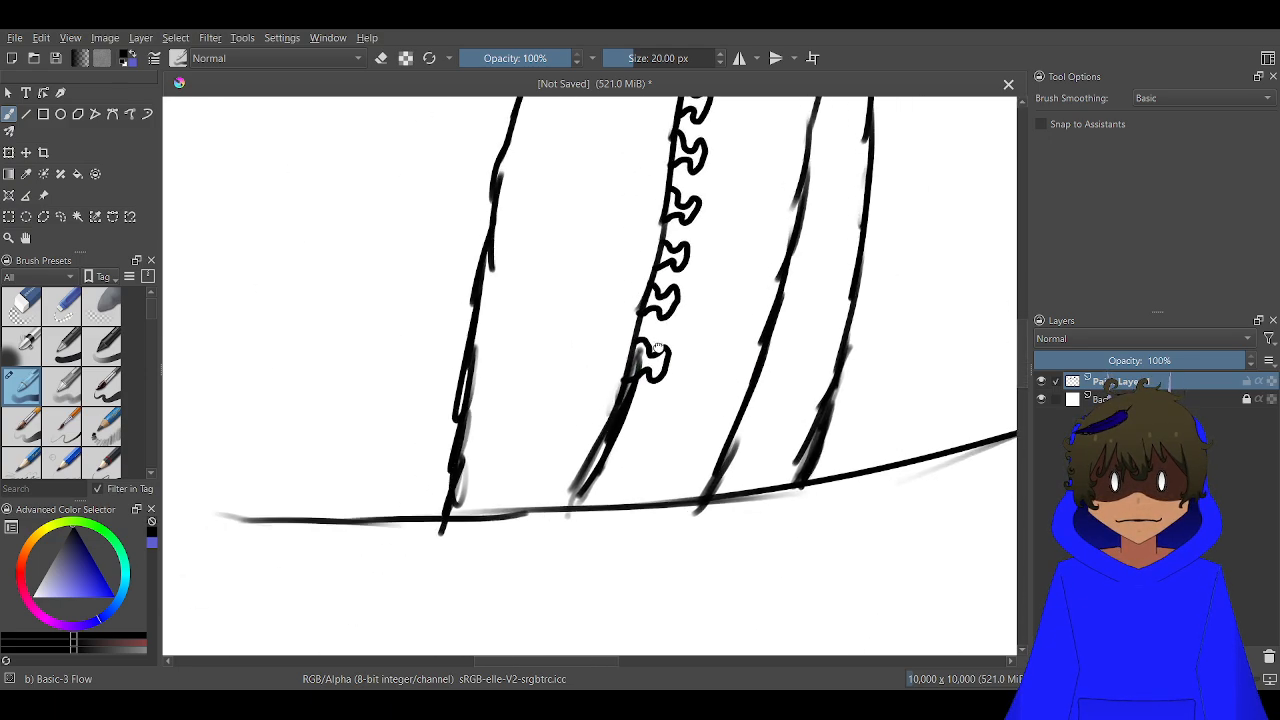
{"action": "mouse_move", "coordinate": [652, 333]}
{"action": "left_mouse_down"}
{"action": "mouse_move", "coordinate": [685, 344]}
{"action": "mouse_move", "coordinate": [715, 327]}
{"action": "mouse_move", "coordinate": [721, 364]}
{"action": "mouse_move", "coordinate": [693, 409]}
{"action": "mouse_move", "coordinate": [685, 381]}
{"action": "mouse_move", "coordinate": [621, 414]}
{"action": "mouse_move", "coordinate": [622, 451]}
{"action": "mouse_move", "coordinate": [636, 468]}
{"action": "mouse_move", "coordinate": [657, 453]}
{"action": "mouse_move", "coordinate": [659, 471]}
{"action": "mouse_move", "coordinate": [631, 505]}
{"action": "mouse_move", "coordinate": [571, 493]}
{"action": "mouse_move", "coordinate": [526, 547]}
{"action": "left_mouse_up"}
{"action": "scroll", "coordinate": [541, 510], "scroll_direction": "down", "scroll_amount": 4}
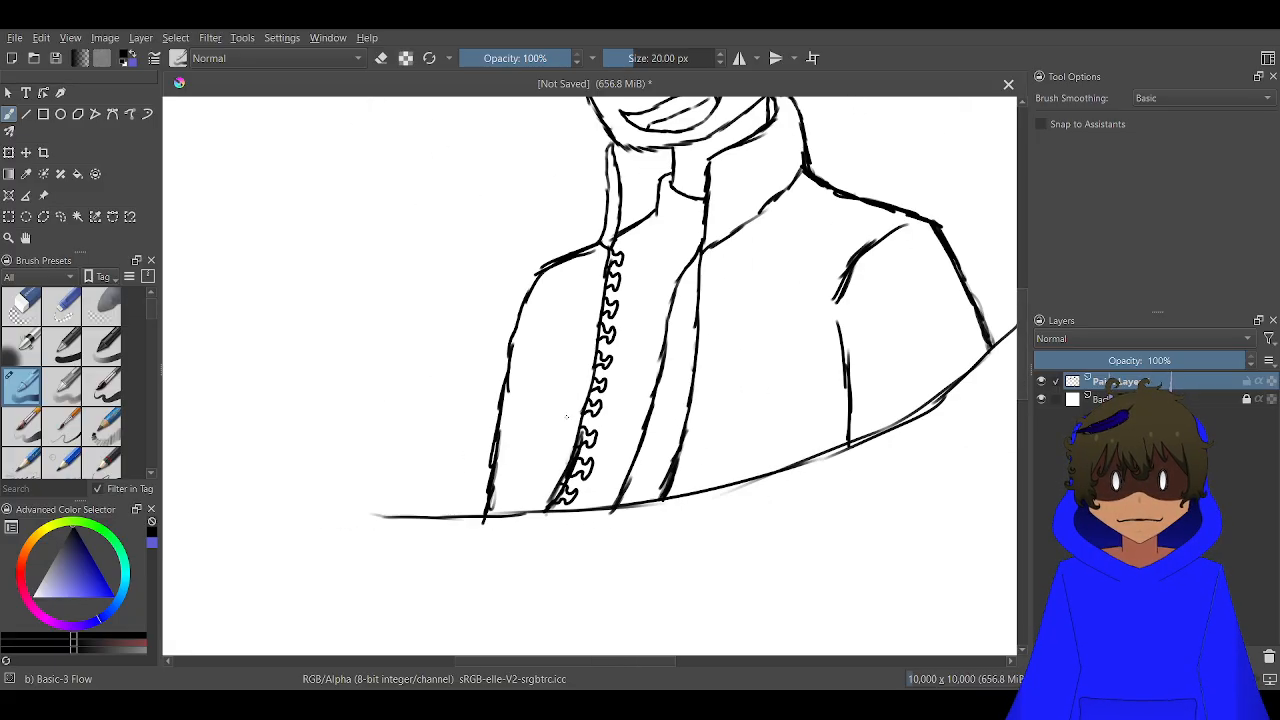
Draw the far sleeve's inner line with a notched fold at the elbow and a diagonal line down to the base
{"action": "scroll", "coordinate": [542, 327], "scroll_direction": "up", "scroll_amount": 2}
{"action": "mouse_move", "coordinate": [519, 243]}
{"action": "left_mouse_down"}
{"action": "mouse_move", "coordinate": [494, 478]}
{"action": "mouse_move", "coordinate": [522, 476]}
{"action": "mouse_move", "coordinate": [484, 503]}
{"action": "mouse_move", "coordinate": [497, 550]}
{"action": "left_mouse_up"}
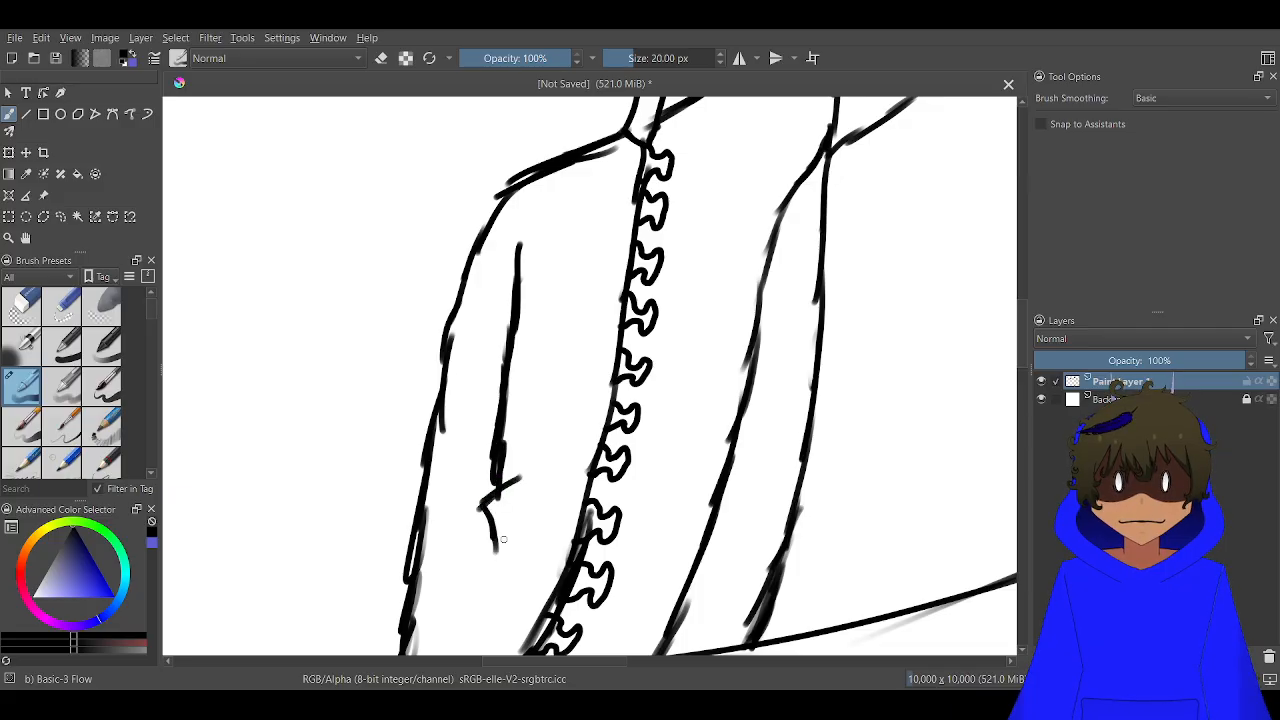
{"action": "scroll", "coordinate": [545, 400], "scroll_direction": "down", "scroll_amount": 3}
{"action": "left_click_drag", "start_coordinate": [545, 400], "coordinate": [620, 288]}
{"action": "scroll", "coordinate": [545, 440], "scroll_direction": "up", "scroll_amount": 2}
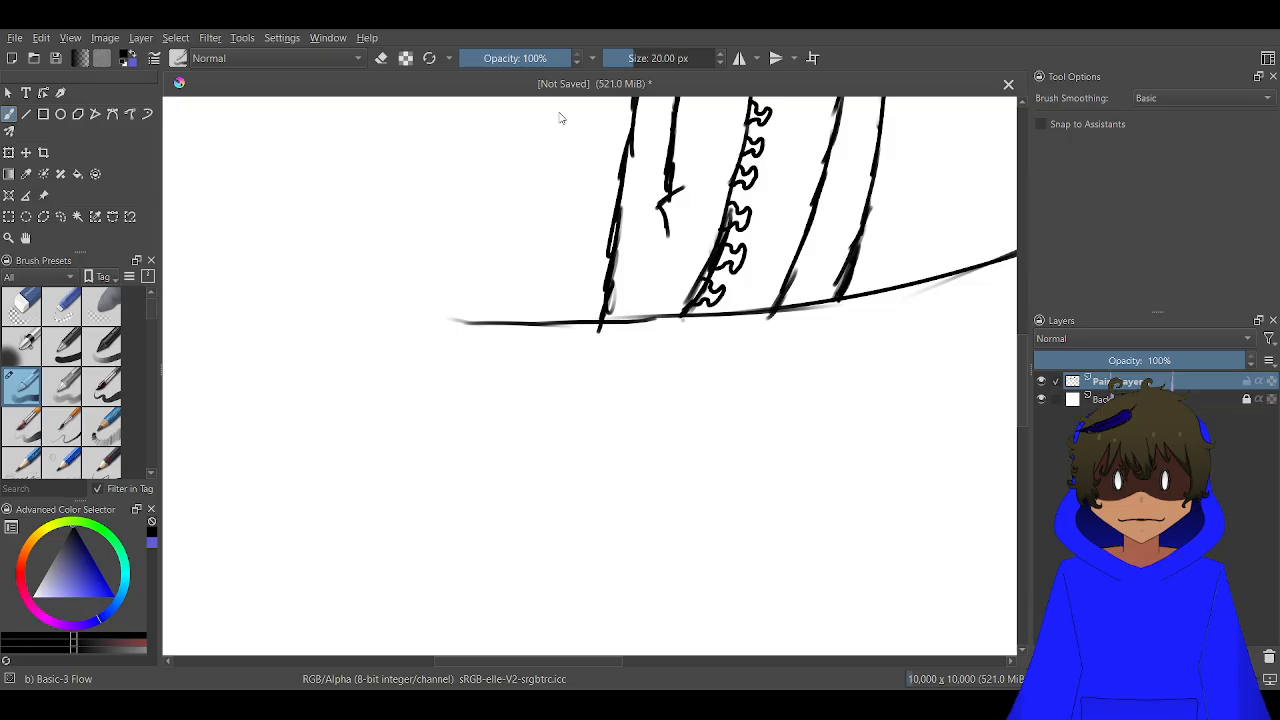
{"action": "scroll", "coordinate": [639, 247], "scroll_direction": "up", "scroll_amount": 2}
{"action": "mouse_move", "coordinate": [719, 241]}
{"action": "left_mouse_down"}
{"action": "mouse_move", "coordinate": [615, 371]}
{"action": "mouse_move", "coordinate": [650, 358]}
{"action": "mouse_move", "coordinate": [552, 429]}
{"action": "left_mouse_up"}
{"action": "scroll", "coordinate": [577, 409], "scroll_direction": "down", "scroll_amount": 6}
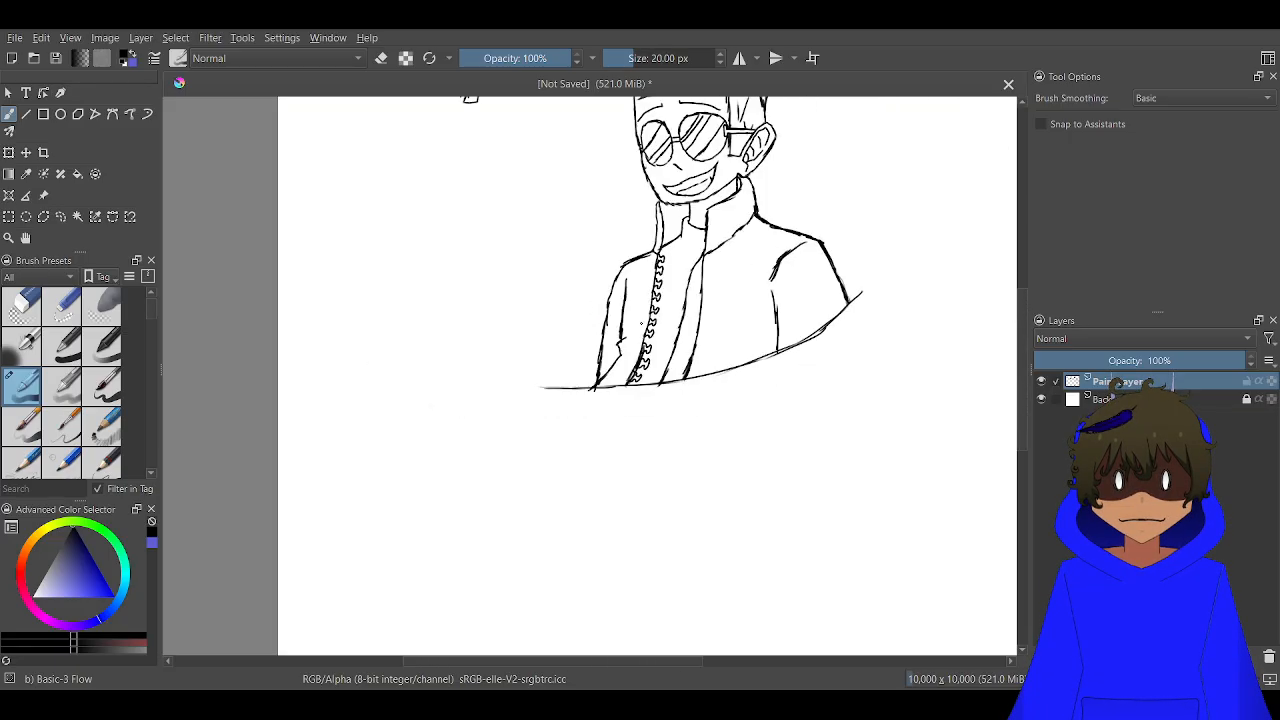
Draw a tall, slanted four-sided pocket outline on the near side of the chest, beneath the large collar flap
{"action": "scroll", "coordinate": [688, 266], "scroll_direction": "up", "scroll_amount": 3}
{"action": "scroll", "coordinate": [751, 338], "scroll_direction": "up", "scroll_amount": 2}
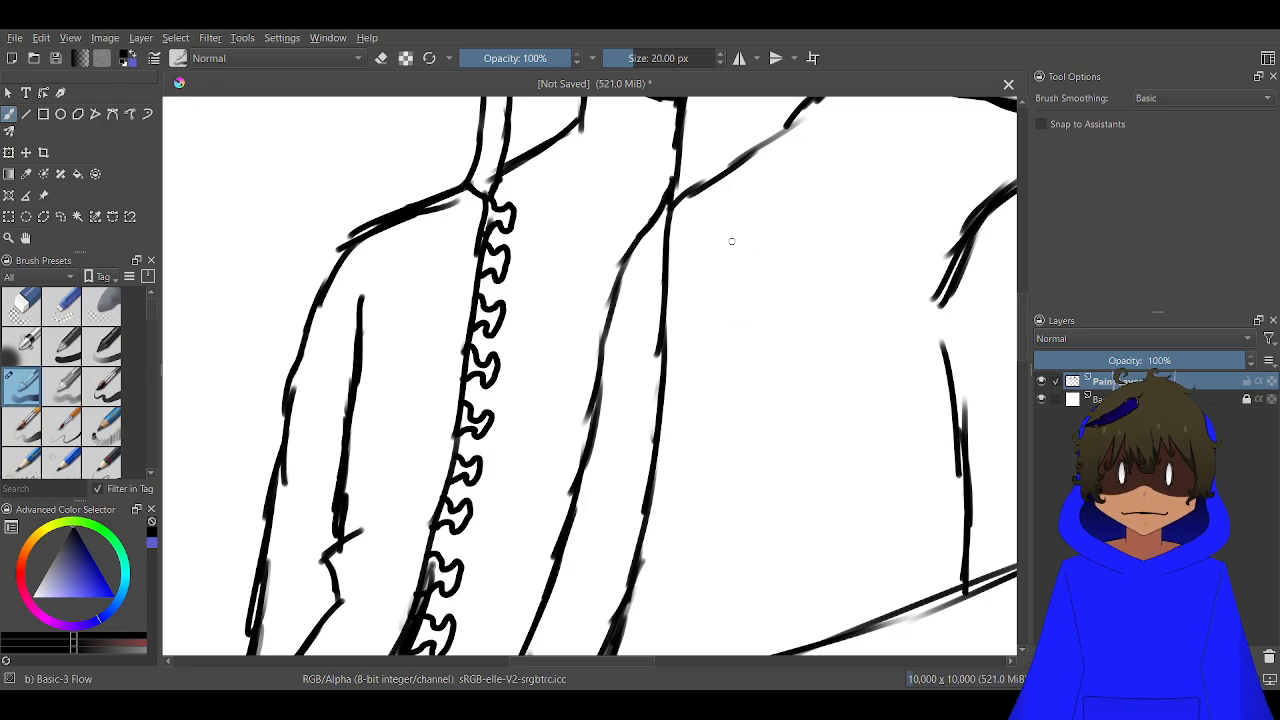
{"action": "mouse_move", "coordinate": [688, 232]}
{"action": "left_mouse_down"}
{"action": "mouse_move", "coordinate": [765, 197]}
{"action": "mouse_move", "coordinate": [784, 298]}
{"action": "left_mouse_up"}
{"action": "left_click_drag", "start_coordinate": [775, 220], "coordinate": [782, 367]}
{"action": "mouse_move", "coordinate": [773, 298]}
{"action": "left_mouse_down"}
{"action": "mouse_move", "coordinate": [774, 397]}
{"action": "mouse_move", "coordinate": [780, 383]}
{"action": "mouse_move", "coordinate": [708, 419]}
{"action": "left_mouse_up"}
{"action": "left_click_drag", "start_coordinate": [692, 230], "coordinate": [710, 419]}
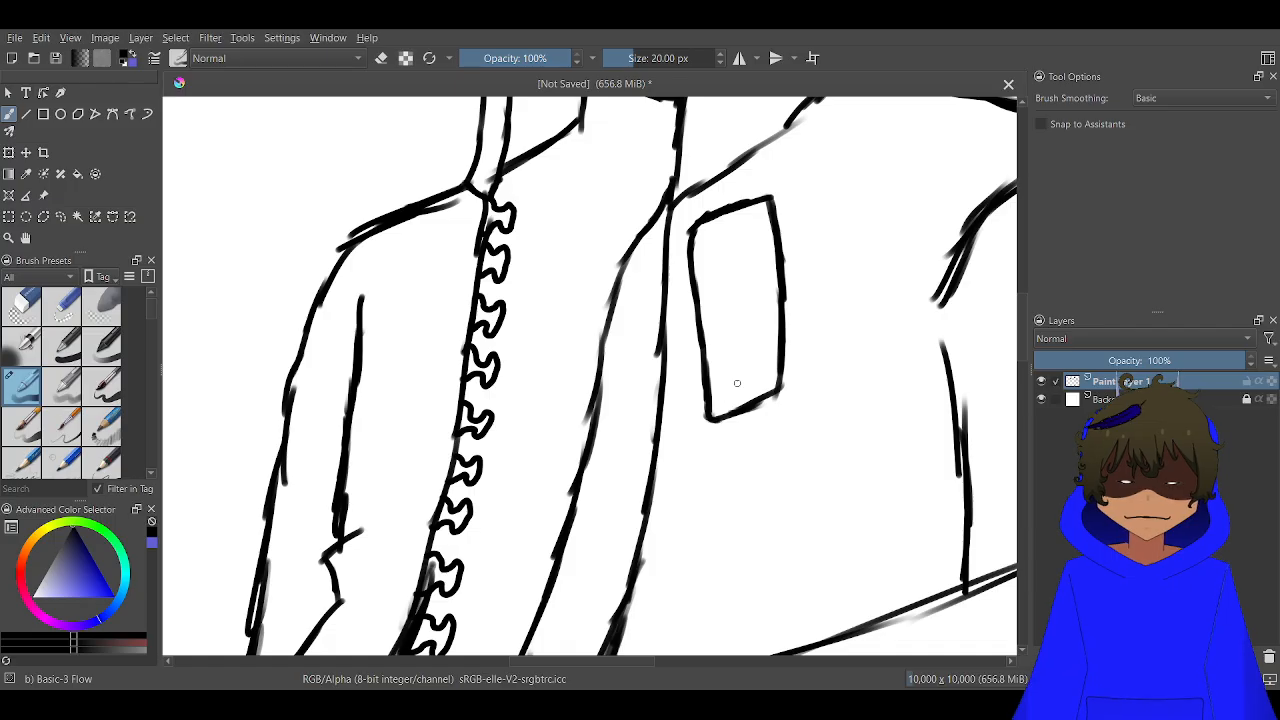
Draw an inner dashed stitching outline and short diagonal corner lines inside the chest pocket
{"action": "scroll", "coordinate": [806, 334], "scroll_direction": "up", "scroll_amount": 3}
{"action": "scroll", "coordinate": [541, 218], "scroll_direction": "down", "scroll_amount": 2}
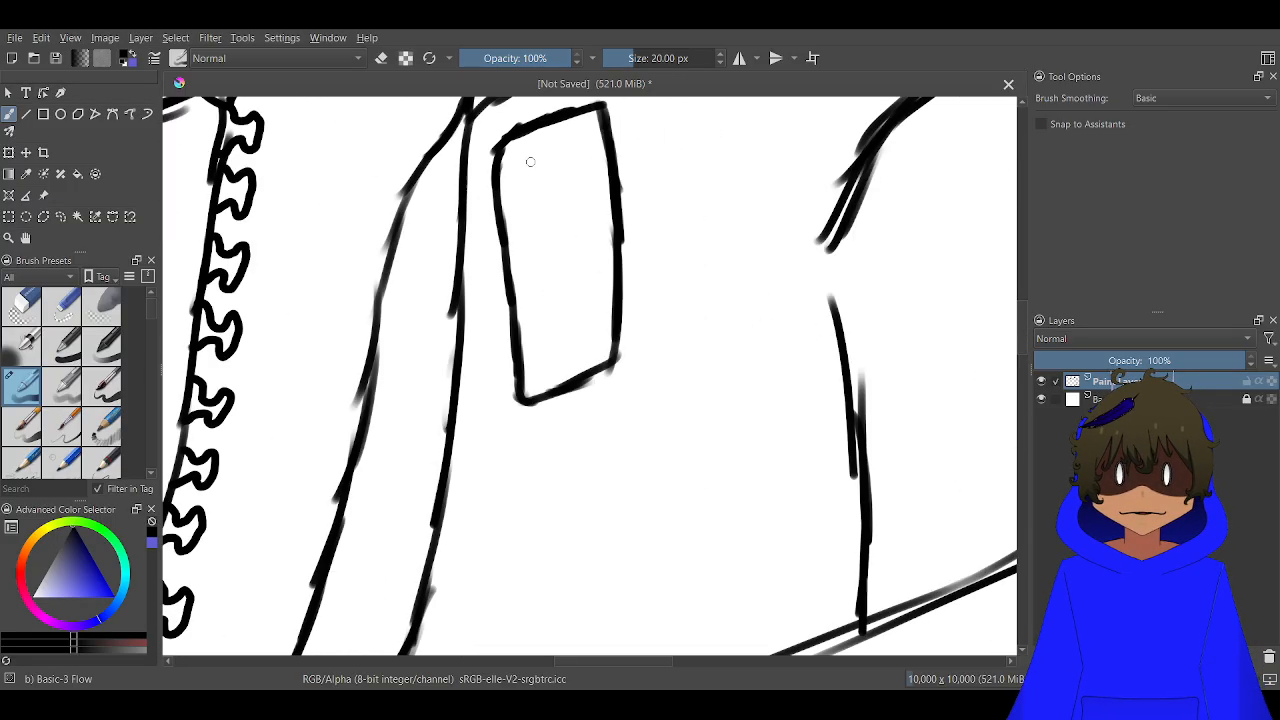
{"action": "mouse_move", "coordinate": [506, 153]}
{"action": "left_mouse_down"}
{"action": "mouse_move", "coordinate": [539, 165]}
{"action": "mouse_move", "coordinate": [550, 216]}
{"action": "left_mouse_up"}
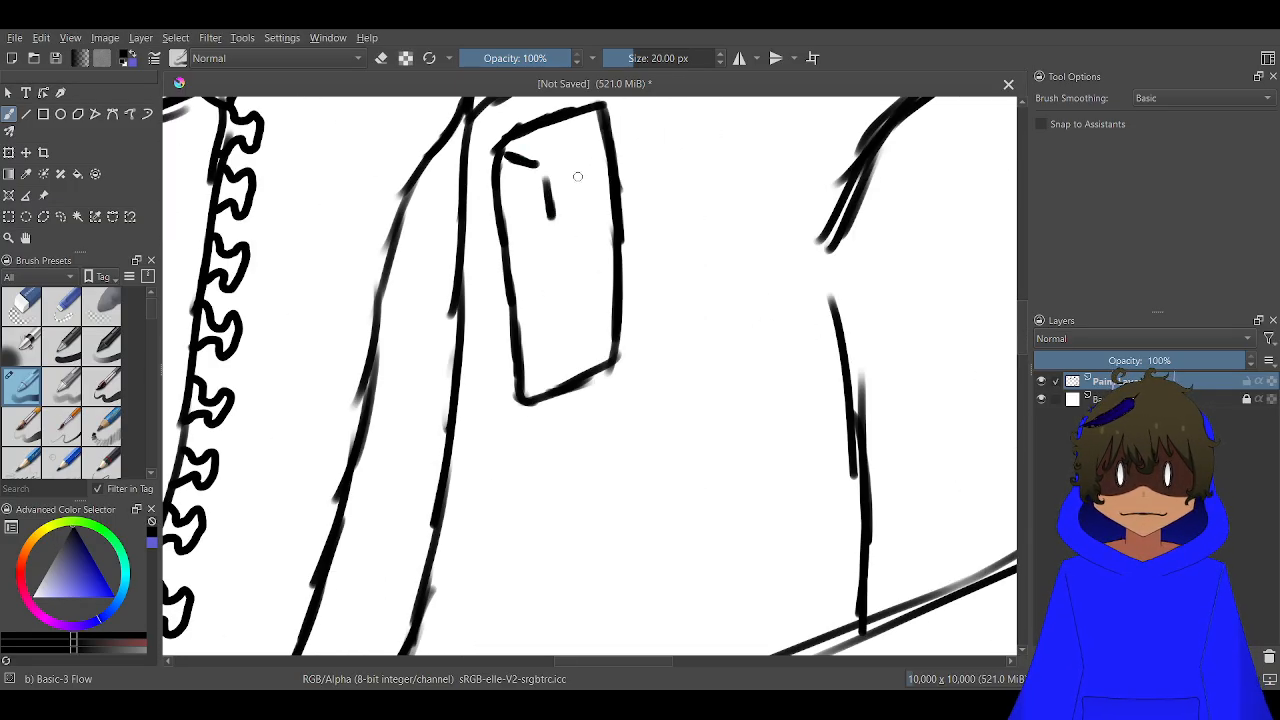
{"action": "left_click_drag", "start_coordinate": [586, 167], "coordinate": [588, 205]}
{"action": "mouse_move", "coordinate": [596, 252]}
{"action": "left_mouse_down"}
{"action": "mouse_move", "coordinate": [598, 282]}
{"action": "mouse_move", "coordinate": [563, 272]}
{"action": "mouse_move", "coordinate": [562, 303]}
{"action": "left_mouse_up"}
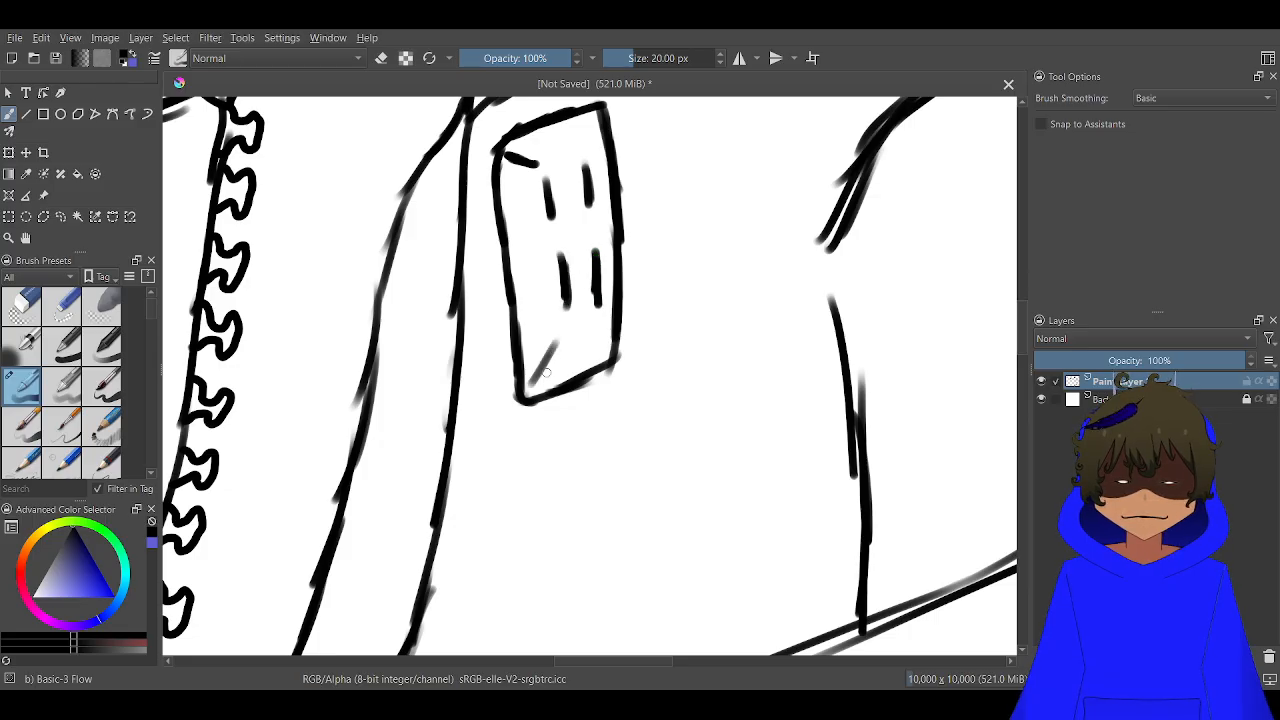
{"action": "scroll", "coordinate": [555, 340], "scroll_direction": "down", "scroll_amount": 4}
{"action": "scroll", "coordinate": [572, 315], "scroll_direction": "up", "scroll_amount": 4}
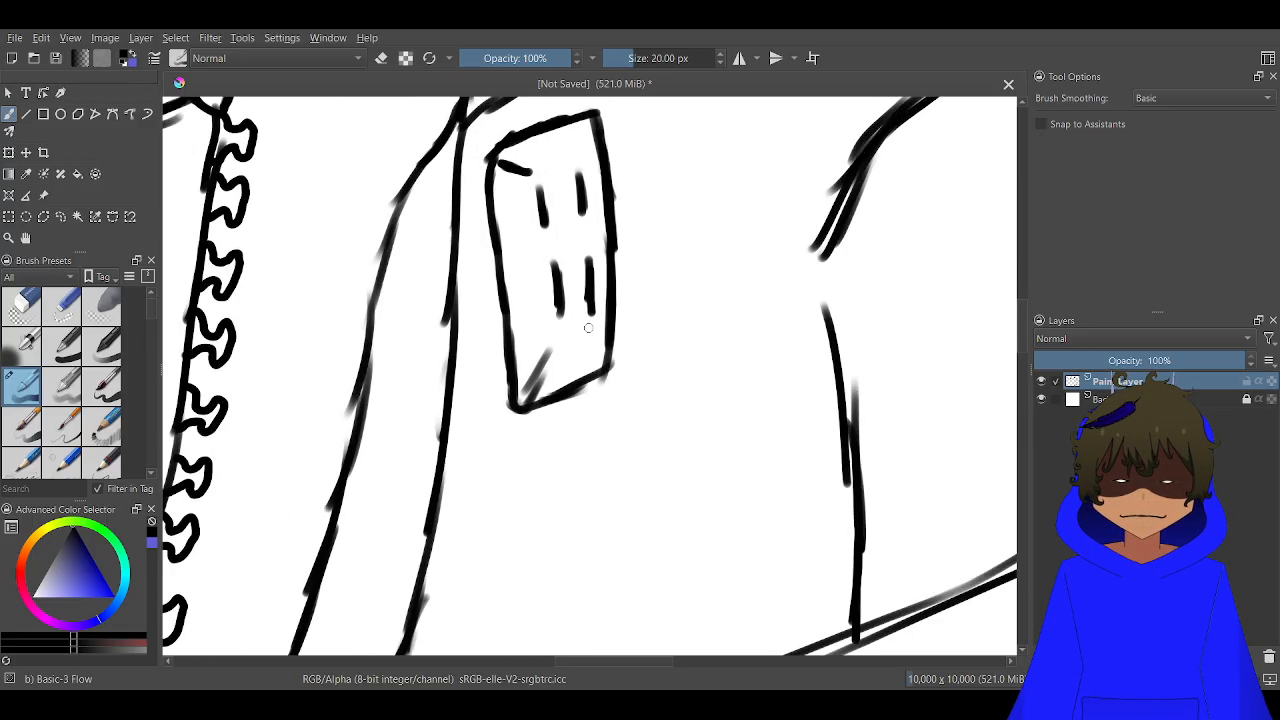
{"action": "left_click_drag", "start_coordinate": [550, 333], "coordinate": [606, 328]}
{"action": "scroll", "coordinate": [562, 220], "scroll_direction": "down", "scroll_amount": 2}
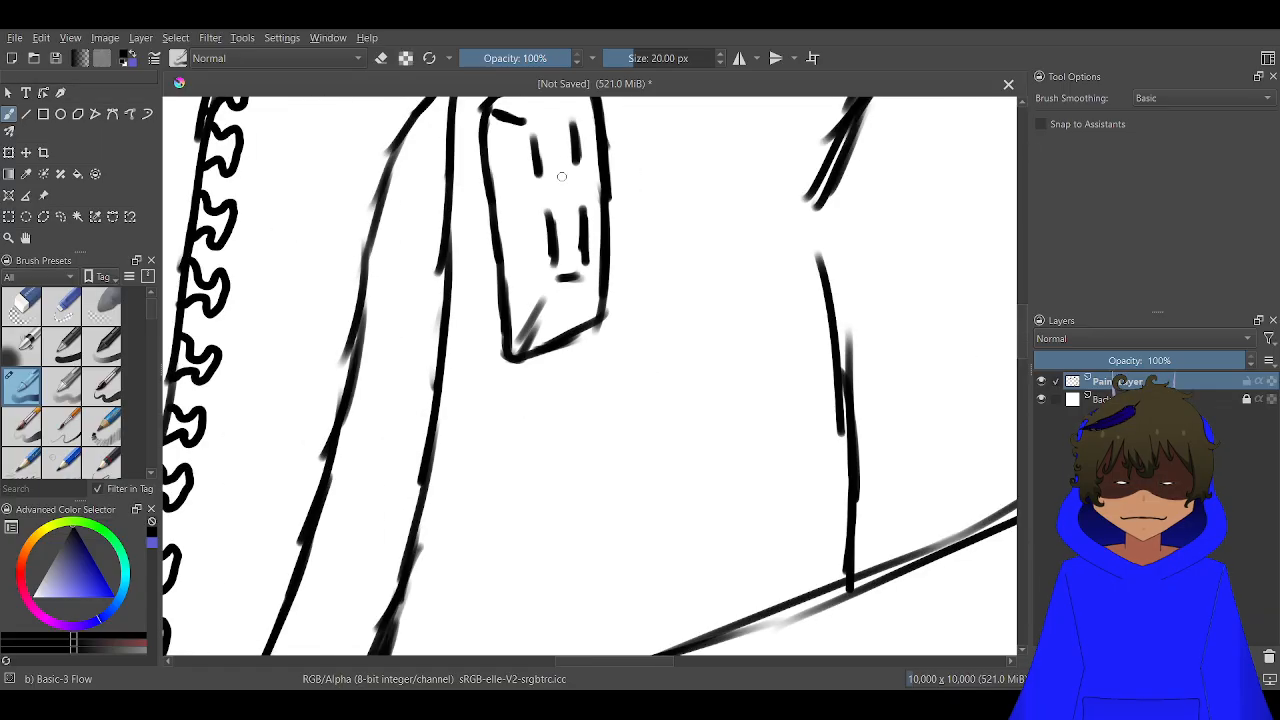
Draw a vertical seam beside the pocket from the collar to the base, and a horizontal chest seam across both jacket sides
{"action": "scroll", "coordinate": [530, 135], "scroll_direction": "down", "scroll_amount": 2}
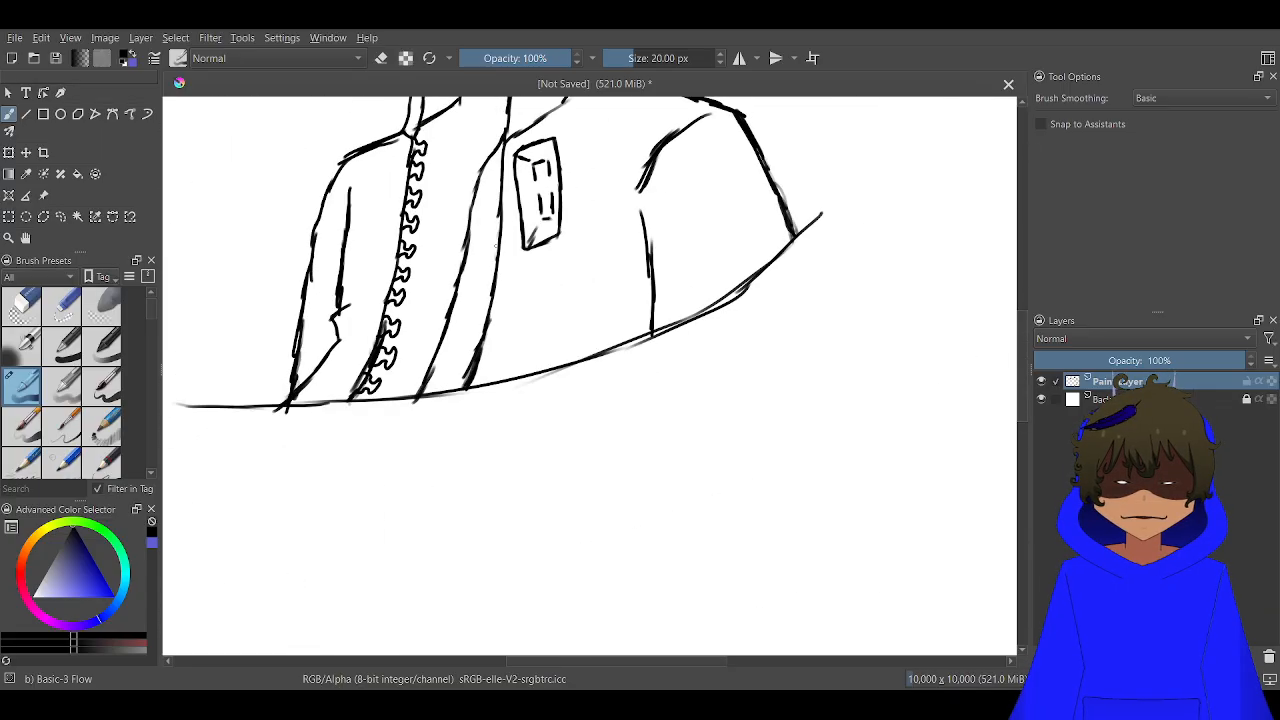
{"action": "left_click_drag", "start_coordinate": [507, 250], "coordinate": [614, 350]}
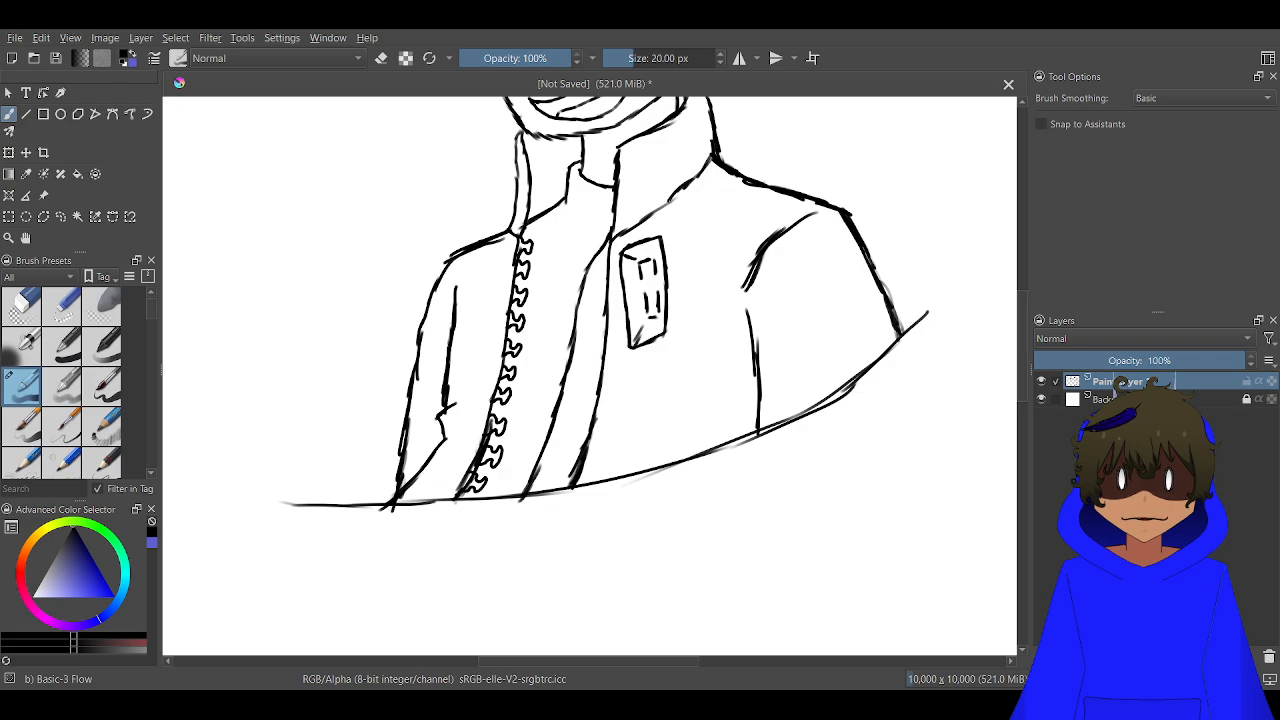
{"action": "mouse_move", "coordinate": [672, 198]}
{"action": "left_mouse_down"}
{"action": "mouse_move", "coordinate": [674, 340]}
{"action": "mouse_move", "coordinate": [640, 488]}
{"action": "left_mouse_up"}
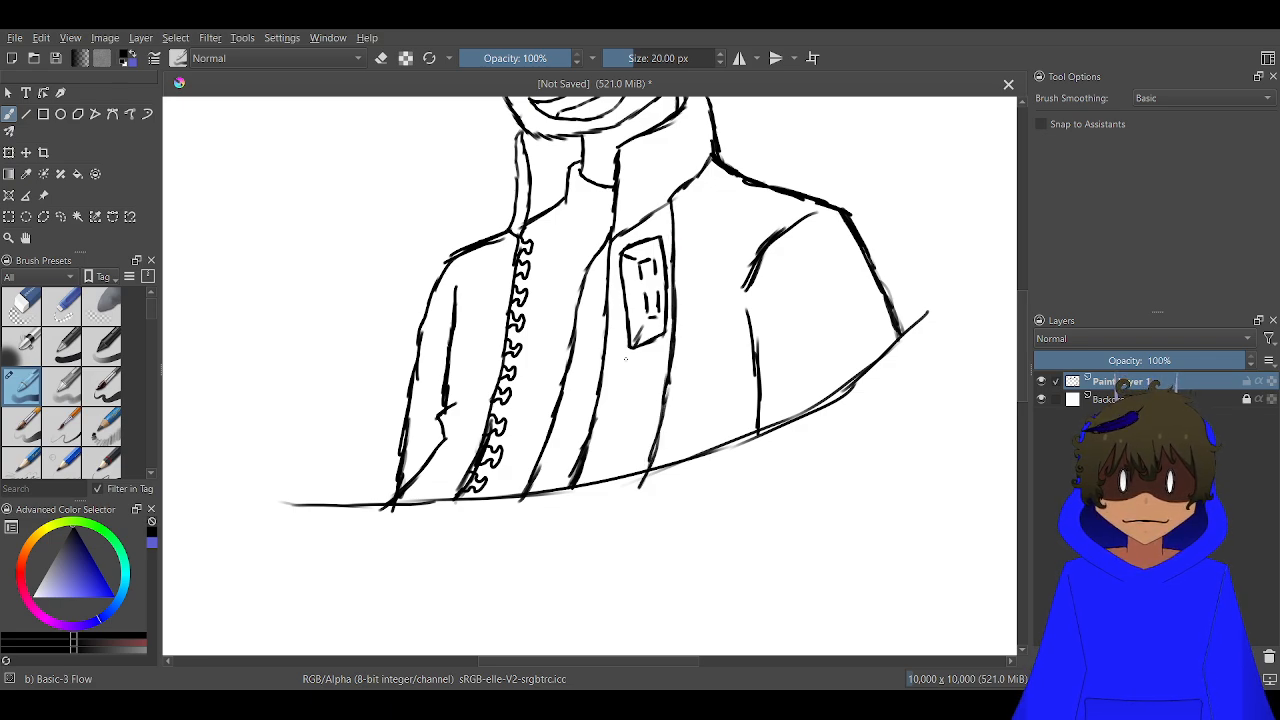
{"action": "left_click_drag", "start_coordinate": [616, 366], "coordinate": [748, 333]}
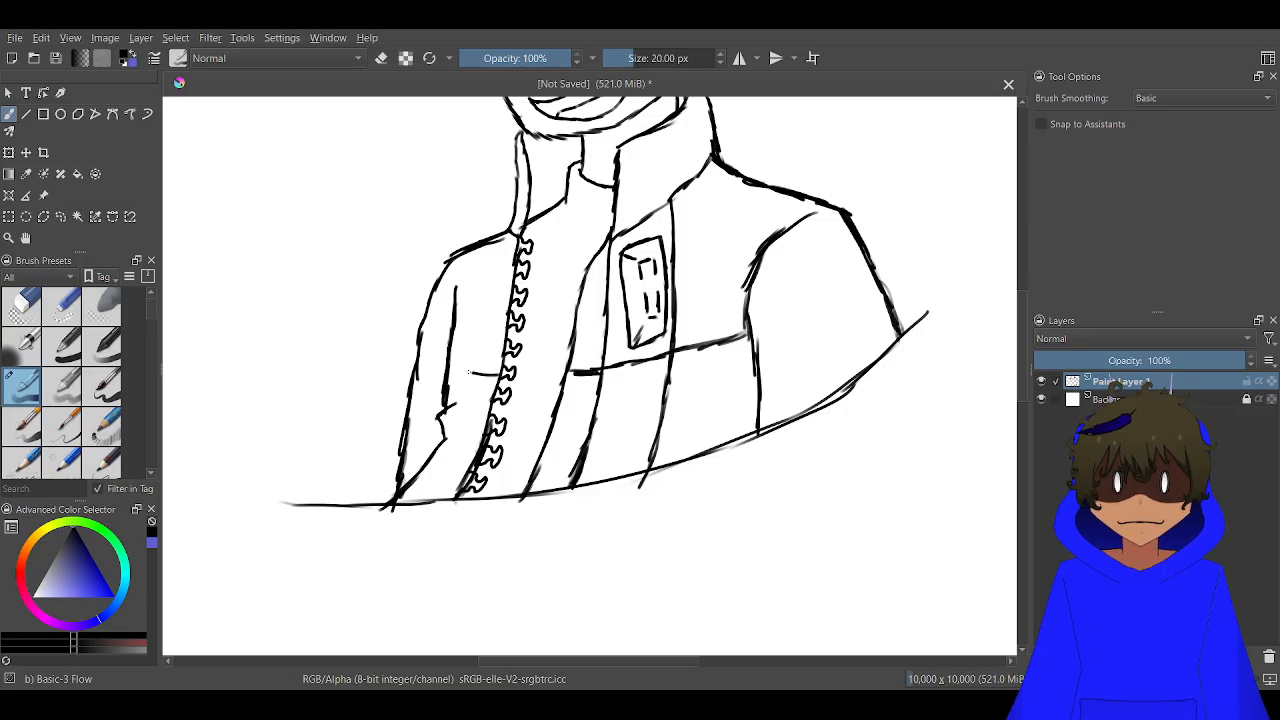
{"action": "left_click_drag", "start_coordinate": [469, 372], "coordinate": [416, 366]}
{"action": "left_click", "coordinate": [22, 346]}
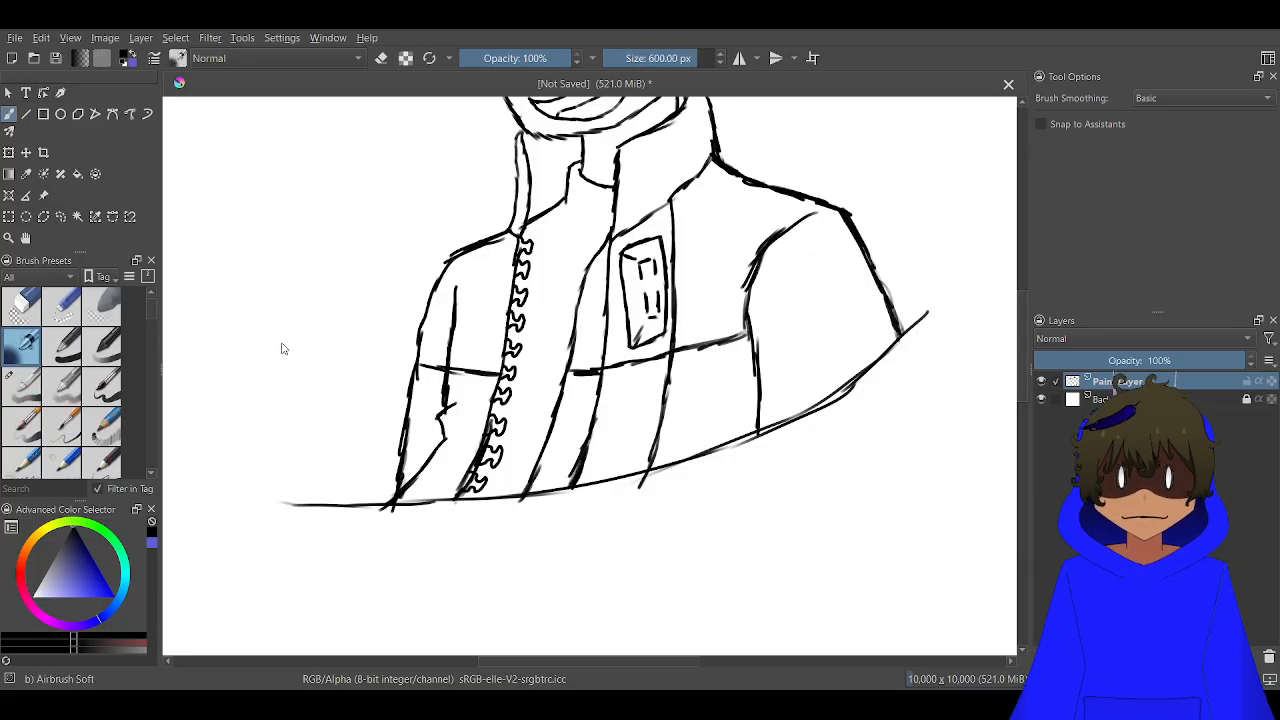
{"action": "left_click_drag", "start_coordinate": [431, 374], "coordinate": [643, 402]}
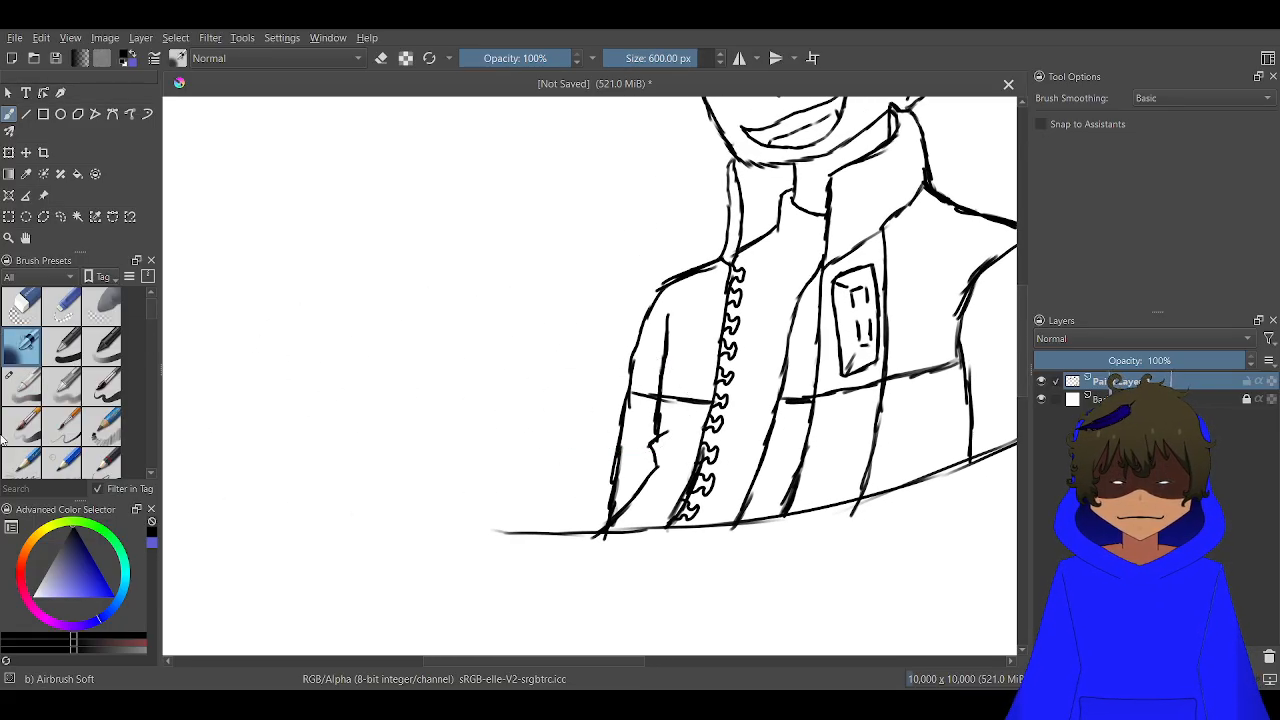
{"action": "scroll", "coordinate": [631, 443], "scroll_direction": "up", "scroll_amount": 2}
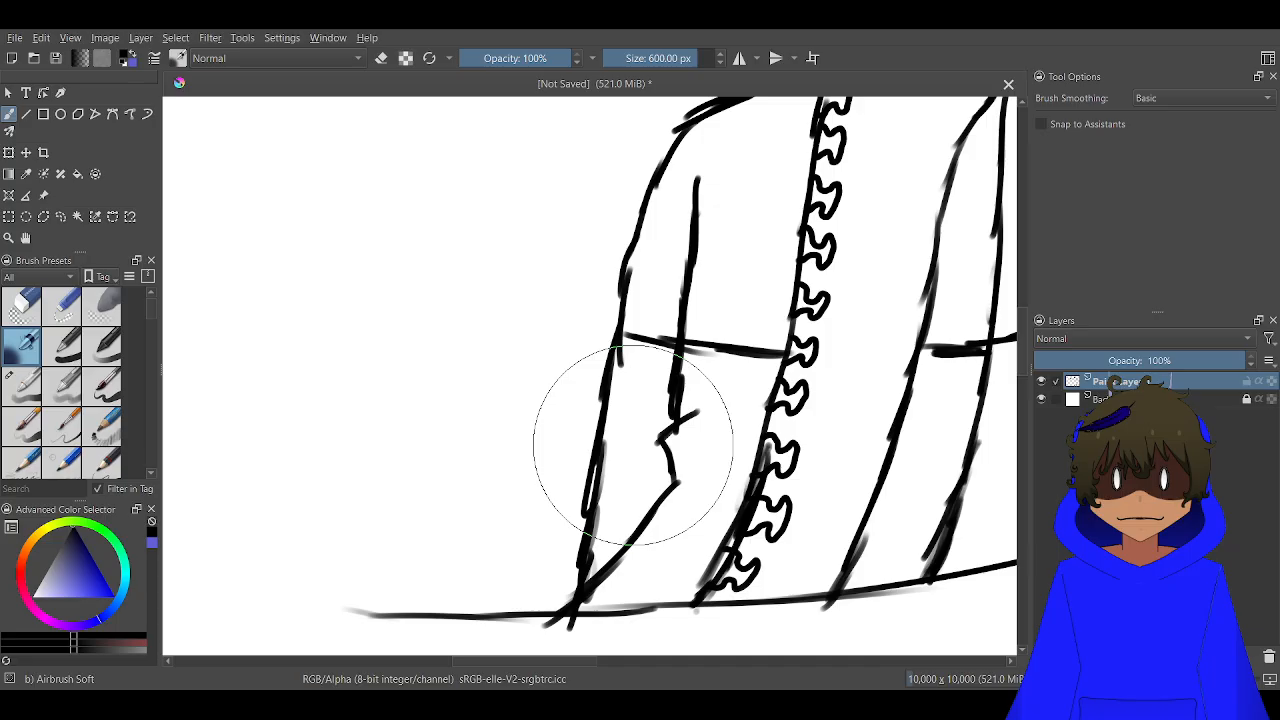
{"action": "left_click", "coordinate": [24, 388]}
Erase the far sleeve's outer line from below the shoulder down to the base curve, with the eraser size at about 79 px
{"action": "scroll", "coordinate": [645, 384], "scroll_direction": "up", "scroll_amount": 1}
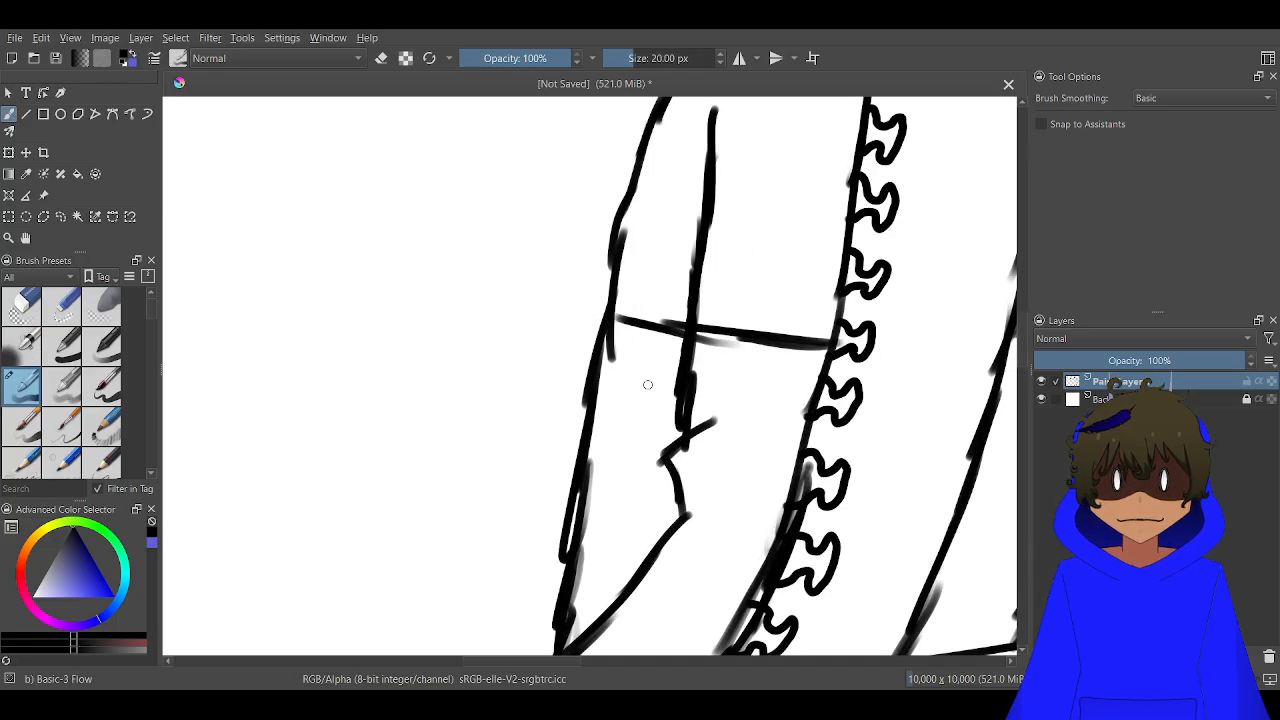
{"action": "key", "text": "e"}
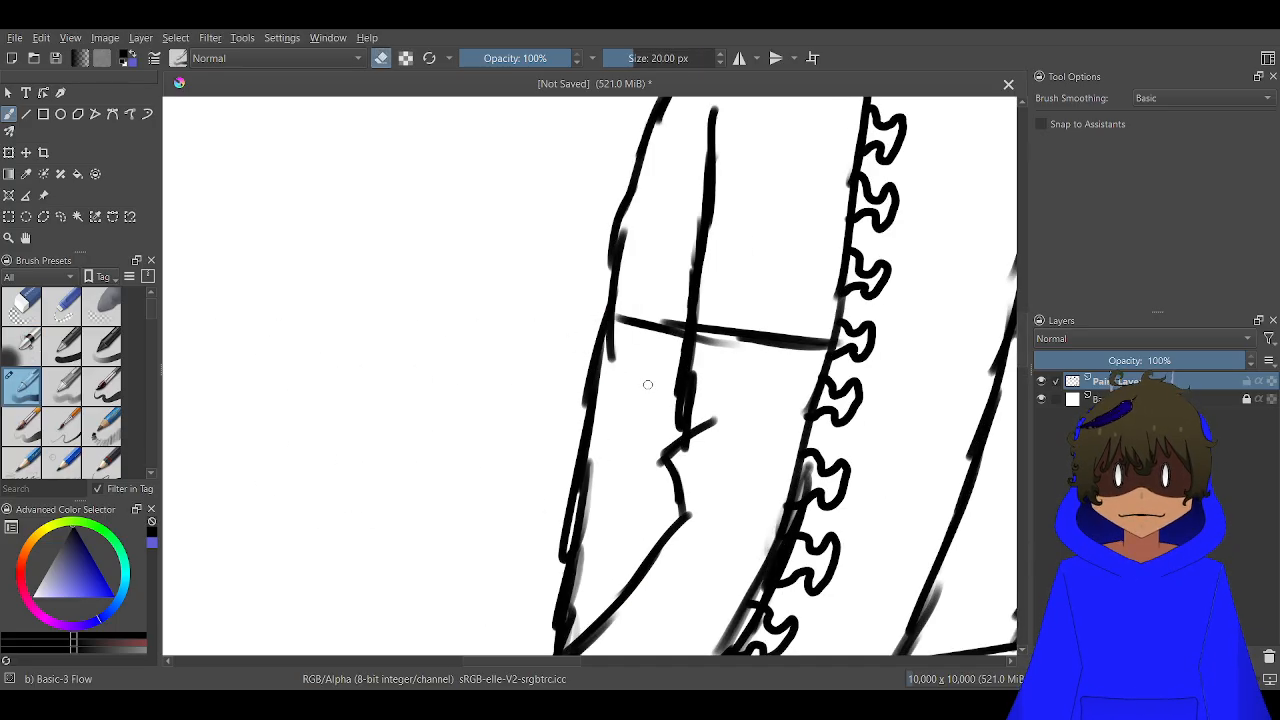
{"action": "mouse_move", "coordinate": [625, 140]}
{"action": "left_mouse_down"}
{"action": "mouse_move", "coordinate": [665, 137]}
{"action": "mouse_move", "coordinate": [638, 101]}
{"action": "mouse_move", "coordinate": [662, 103]}
{"action": "mouse_move", "coordinate": [623, 107]}
{"action": "mouse_move", "coordinate": [651, 160]}
{"action": "mouse_move", "coordinate": [641, 176]}
{"action": "mouse_move", "coordinate": [644, 58]}
{"action": "mouse_move", "coordinate": [635, 166]}
{"action": "mouse_move", "coordinate": [615, 197]}
{"action": "left_mouse_up"}
{"action": "left_click", "coordinate": [651, 58]}
{"action": "mouse_move", "coordinate": [586, 300]}
{"action": "left_mouse_down"}
{"action": "mouse_move", "coordinate": [609, 249]}
{"action": "mouse_move", "coordinate": [569, 506]}
{"action": "mouse_move", "coordinate": [529, 594]}
{"action": "mouse_move", "coordinate": [554, 586]}
{"action": "mouse_move", "coordinate": [496, 591]}
{"action": "mouse_move", "coordinate": [617, 400]}
{"action": "mouse_move", "coordinate": [694, 337]}
{"action": "left_mouse_up"}
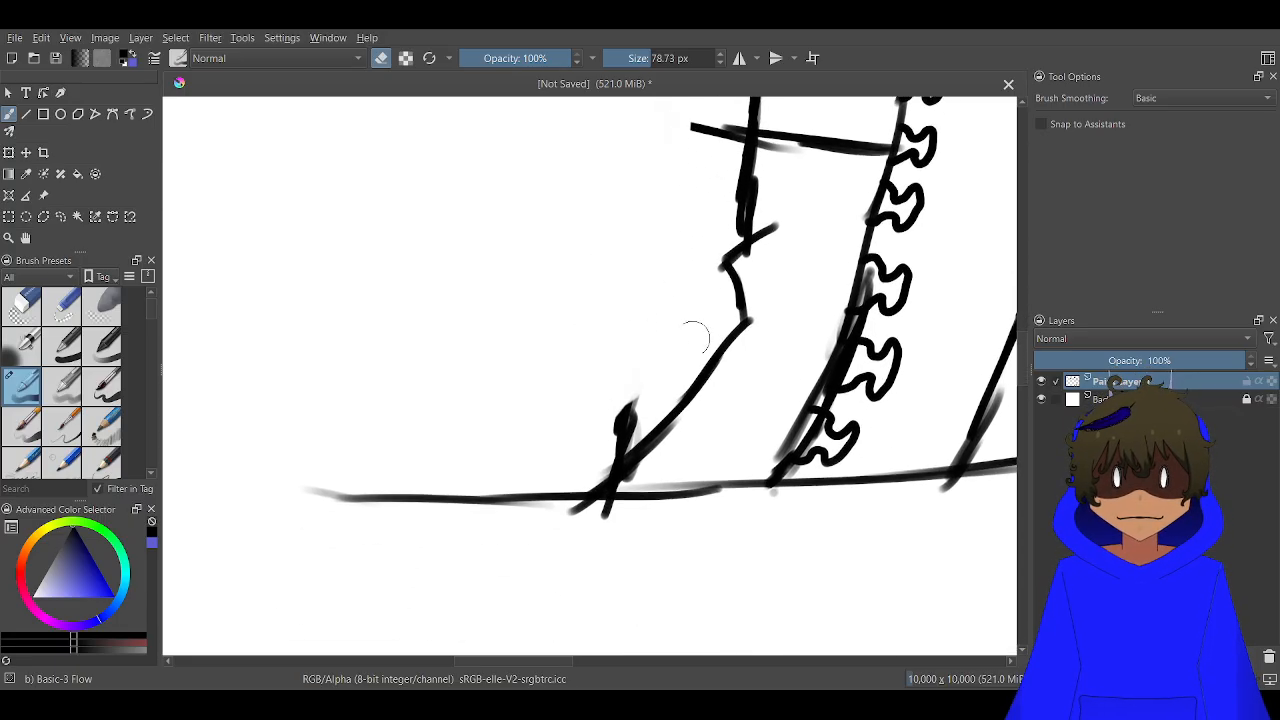
{"action": "scroll", "coordinate": [620, 430], "scroll_direction": "up", "scroll_amount": 2}
{"action": "mouse_move", "coordinate": [645, 387]}
{"action": "left_mouse_down"}
{"action": "mouse_move", "coordinate": [638, 430]}
{"action": "mouse_move", "coordinate": [563, 494]}
{"action": "mouse_move", "coordinate": [591, 466]}
{"action": "left_mouse_up"}
{"action": "scroll", "coordinate": [594, 451], "scroll_direction": "down", "scroll_amount": 4}
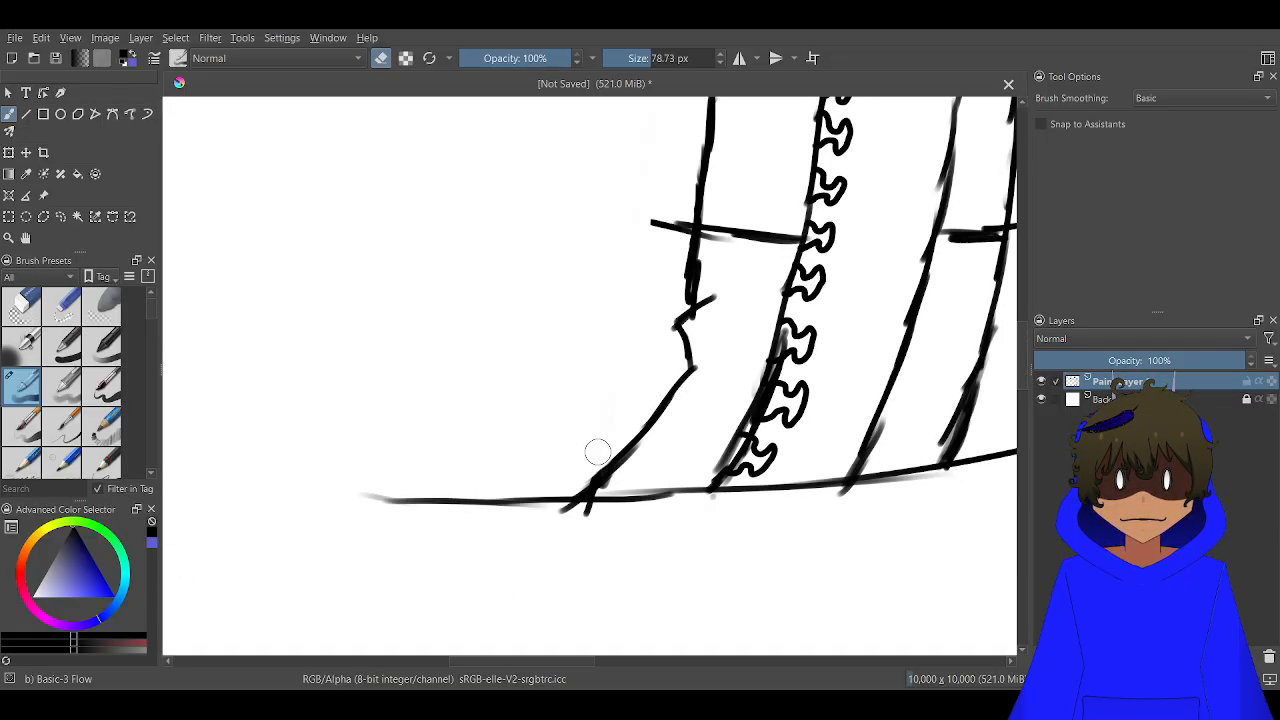
{"action": "scroll", "coordinate": [637, 390], "scroll_direction": "up", "scroll_amount": 1}
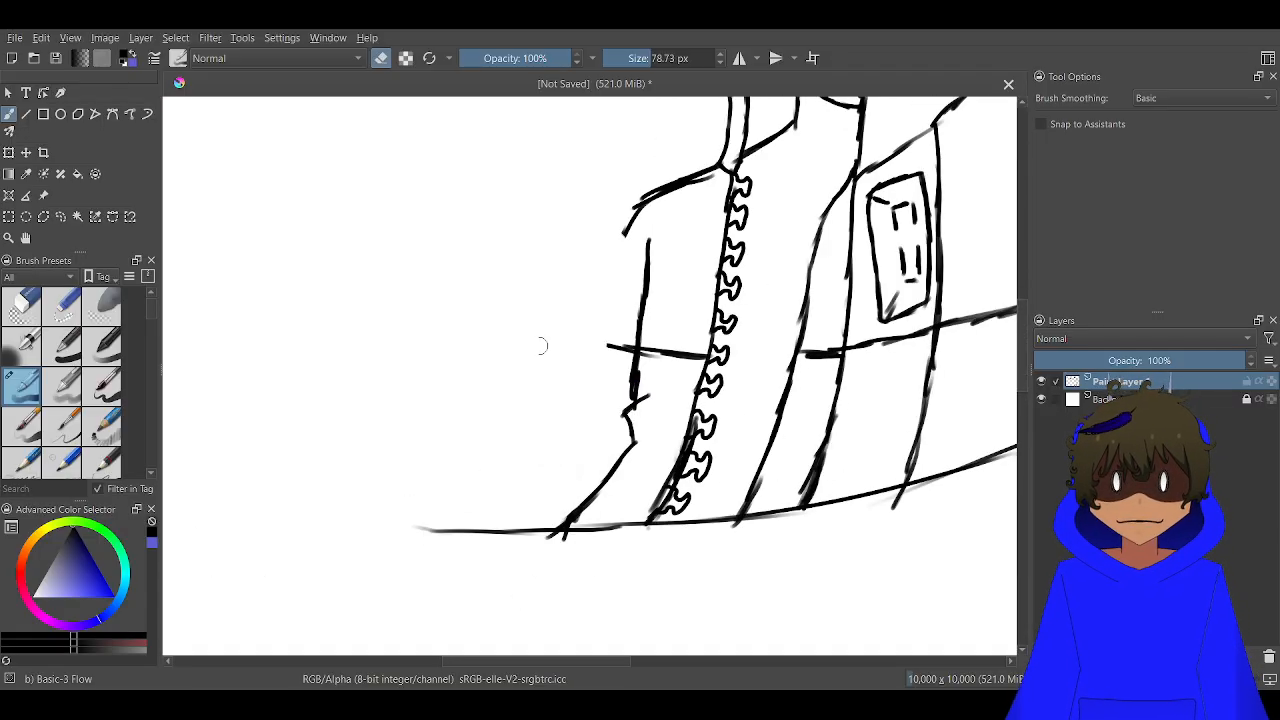
Set the brush size to 20 px and extend the far shoulder line outward with erasing turned off
{"action": "double_click", "coordinate": [666, 58]}
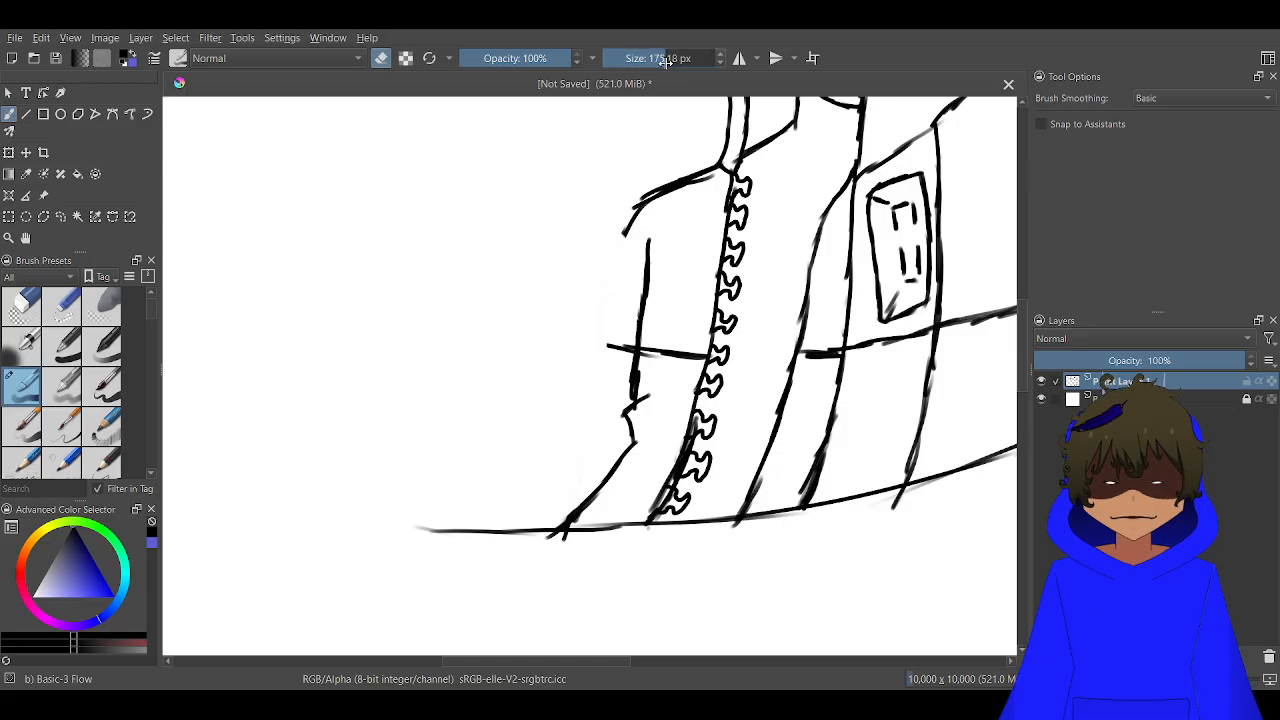
{"action": "type", "text": "20"}
{"action": "key", "text": "Return"}
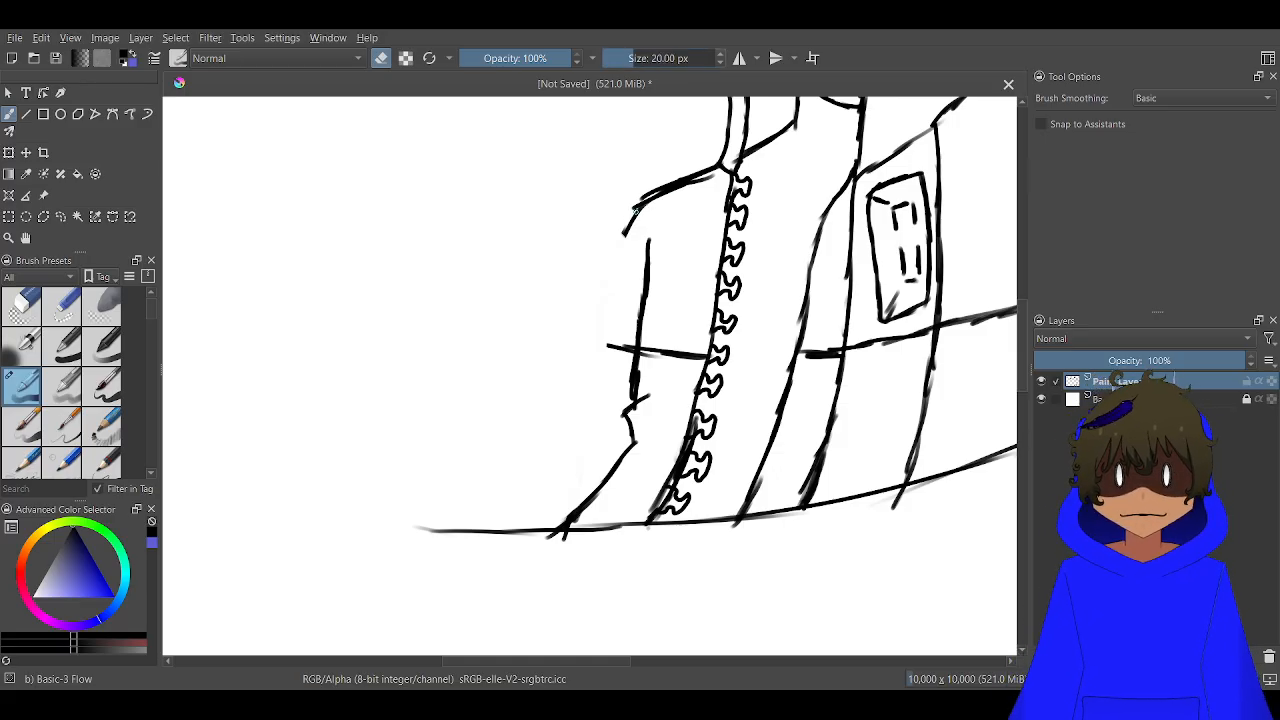
{"action": "scroll", "coordinate": [649, 198], "scroll_direction": "up", "scroll_amount": 2}
{"action": "mouse_move", "coordinate": [675, 185]}
{"action": "left_mouse_down"}
{"action": "mouse_move", "coordinate": [626, 210]}
{"action": "mouse_move", "coordinate": [660, 199]}
{"action": "mouse_move", "coordinate": [631, 232]}
{"action": "mouse_move", "coordinate": [682, 200]}
{"action": "mouse_move", "coordinate": [687, 181]}
{"action": "mouse_move", "coordinate": [598, 228]}
{"action": "left_mouse_up"}
{"action": "key", "text": "e"}
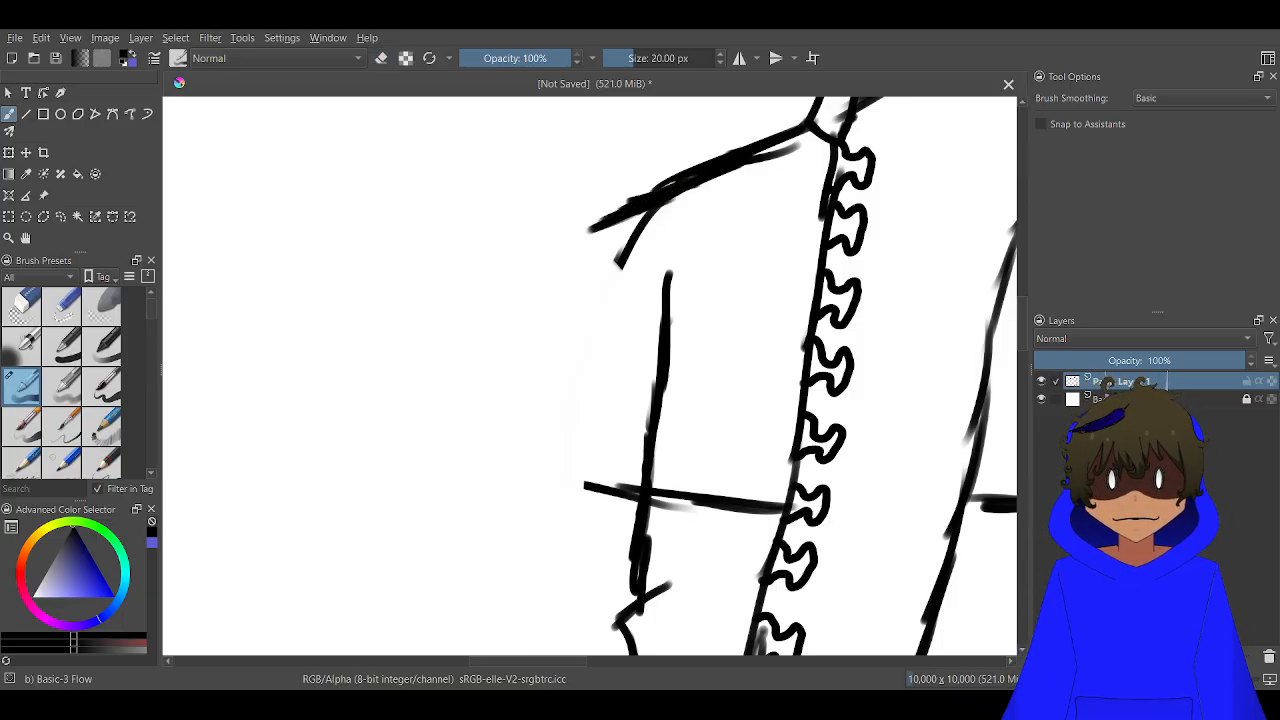
Try test strokes beside the far shoulder with the Basic-4 Flow Opacity, Basic-5 Size Opacity and Basic-3 Flow brushes, undoing each
{"action": "left_click", "coordinate": [52, 385]}
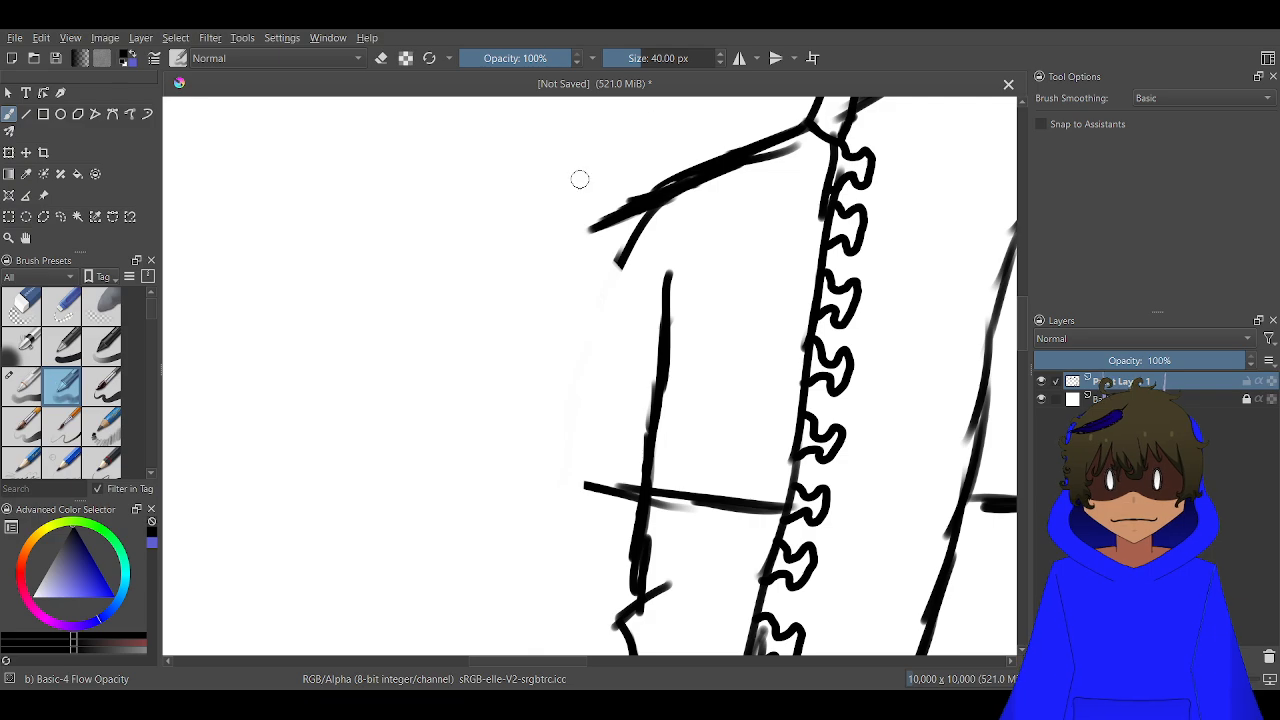
{"action": "mouse_move", "coordinate": [583, 181]}
{"action": "left_mouse_down"}
{"action": "mouse_move", "coordinate": [447, 297]}
{"action": "mouse_move", "coordinate": [423, 338]}
{"action": "left_mouse_up"}
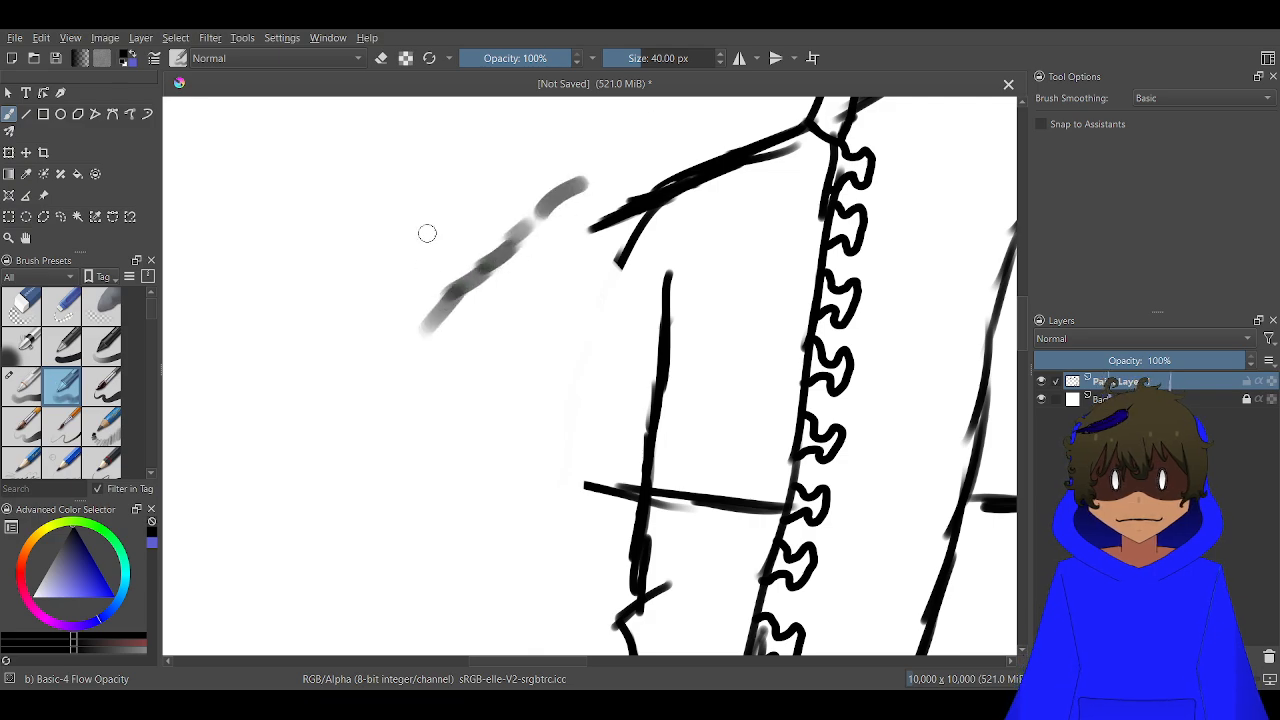
{"action": "key", "text": "ctrl+z"}
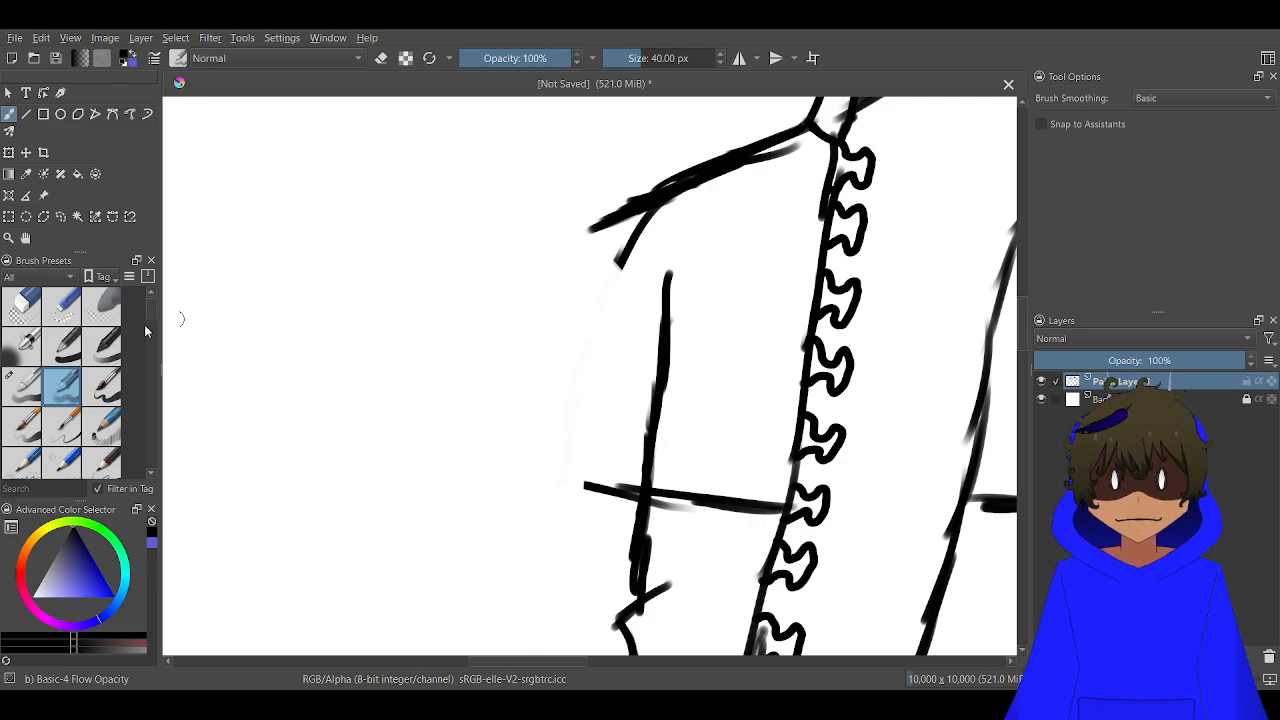
{"action": "left_click", "coordinate": [27, 424]}
{"action": "left_click_drag", "start_coordinate": [550, 205], "coordinate": [428, 308]}
{"action": "left_click_drag", "start_coordinate": [645, 280], "coordinate": [505, 360]}
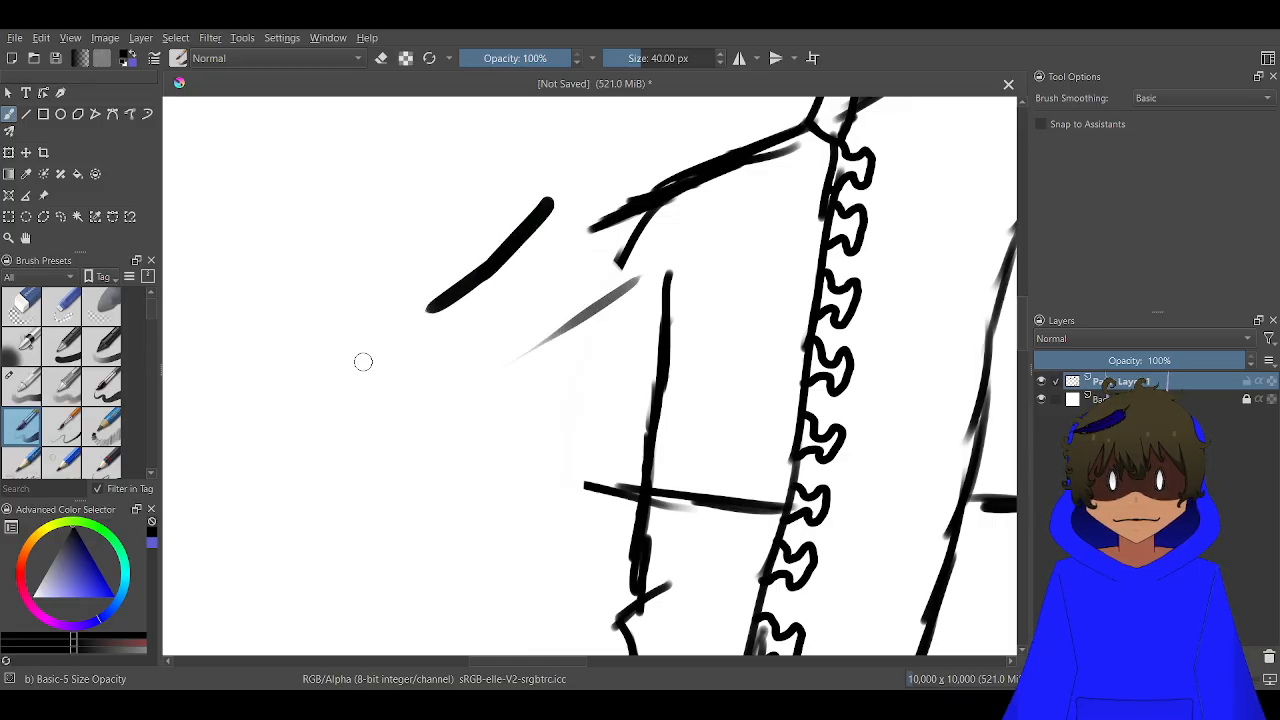
{"action": "key", "text": "ctrl+z"}
{"action": "key", "text": "ctrl+z"}
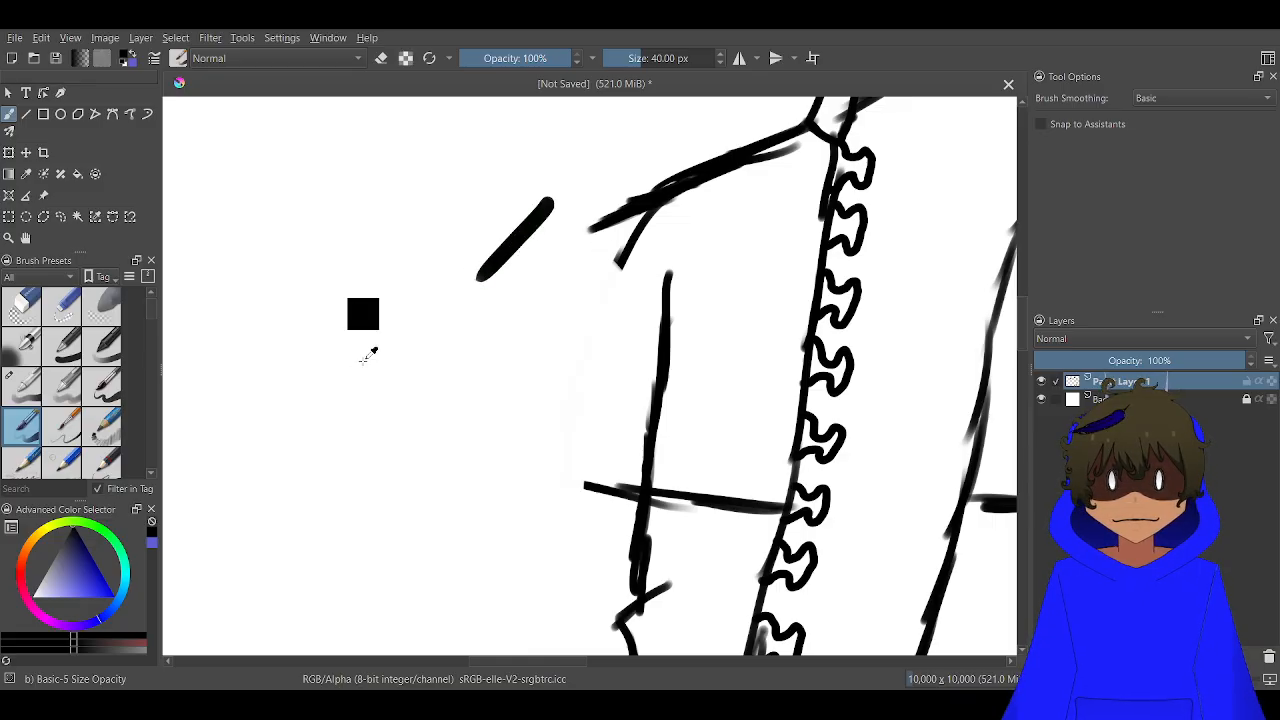
{"action": "key", "text": "ctrl+z"}
{"action": "left_click", "coordinate": [41, 397]}
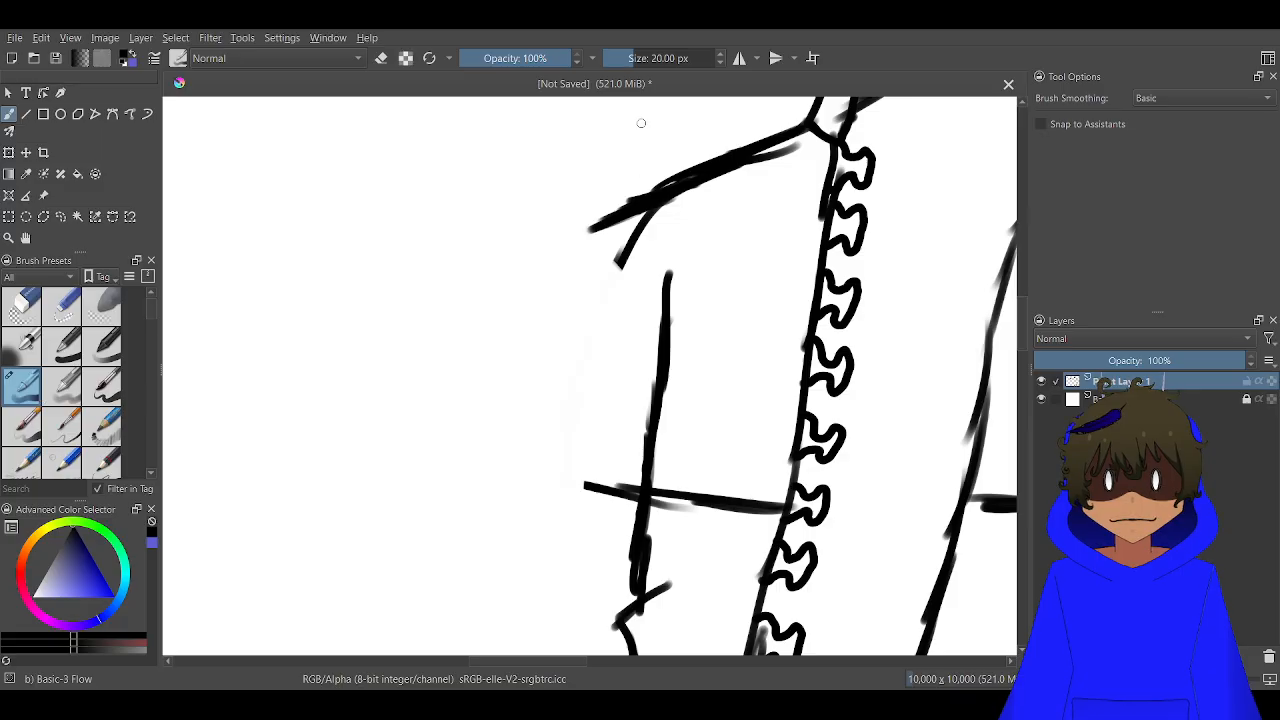
{"action": "left_click_drag", "start_coordinate": [545, 172], "coordinate": [460, 294]}
{"action": "key", "text": "ctrl+z"}
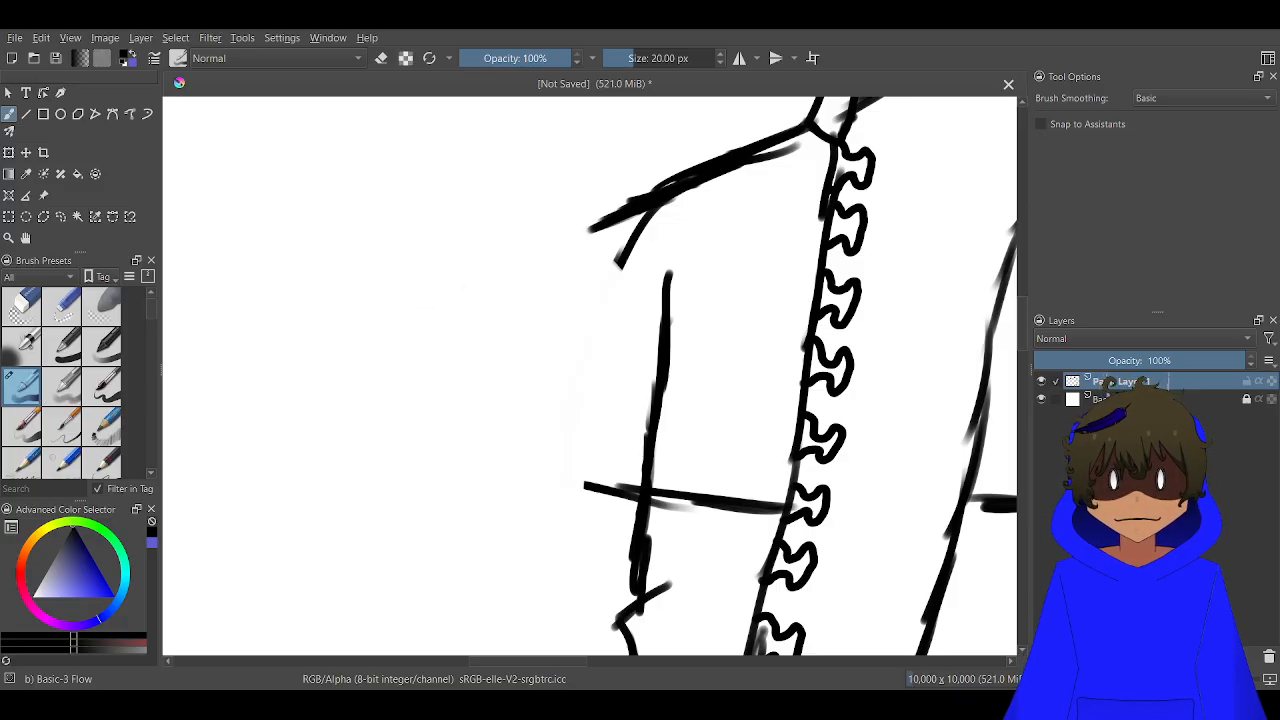
Redraw the far sleeve's outer line with a notched elbow fold and diagonal forearm, and extend the horizontal chest seam to meet it
{"action": "scroll", "coordinate": [610, 272], "scroll_direction": "down", "scroll_amount": 2}
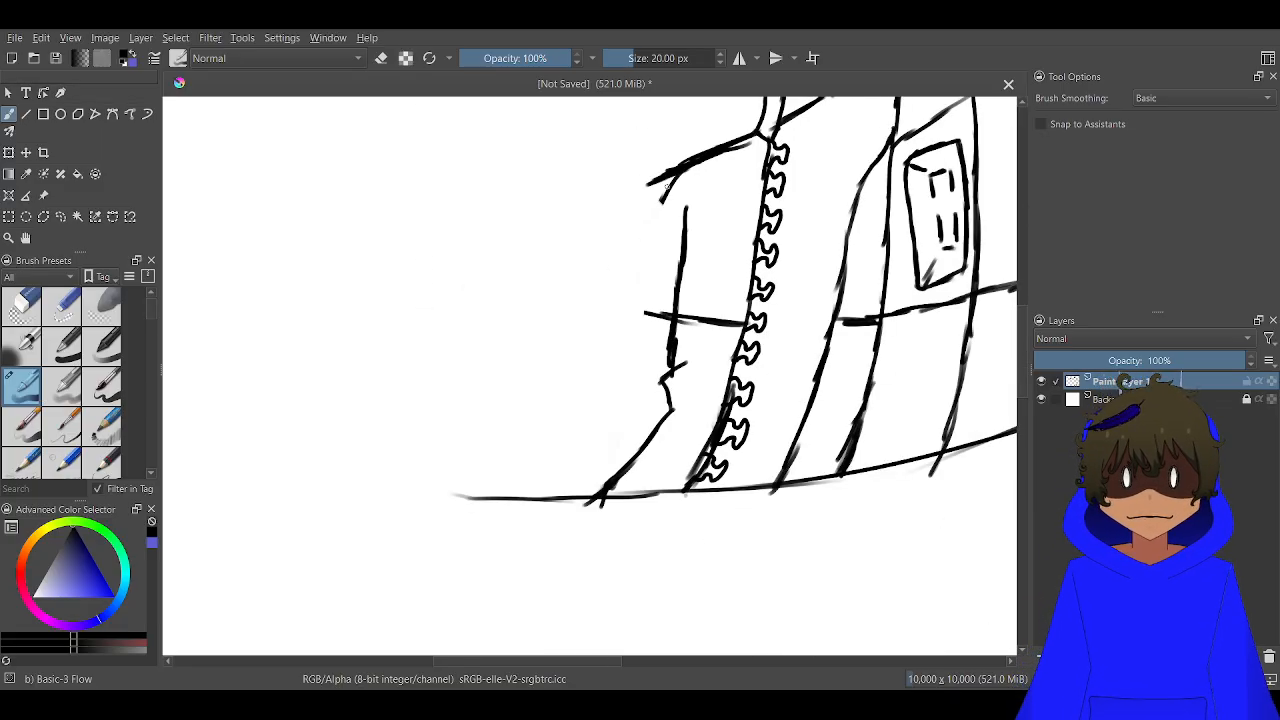
{"action": "mouse_move", "coordinate": [660, 177]}
{"action": "left_mouse_down"}
{"action": "mouse_move", "coordinate": [641, 202]}
{"action": "mouse_move", "coordinate": [602, 362]}
{"action": "mouse_move", "coordinate": [610, 390]}
{"action": "mouse_move", "coordinate": [512, 495]}
{"action": "left_mouse_up"}
{"action": "mouse_move", "coordinate": [602, 418]}
{"action": "left_mouse_down"}
{"action": "mouse_move", "coordinate": [562, 439]}
{"action": "mouse_move", "coordinate": [591, 418]}
{"action": "mouse_move", "coordinate": [518, 471]}
{"action": "left_mouse_up"}
{"action": "scroll", "coordinate": [550, 450], "scroll_direction": "down", "scroll_amount": 1}
{"action": "scroll", "coordinate": [624, 344], "scroll_direction": "up", "scroll_amount": 1}
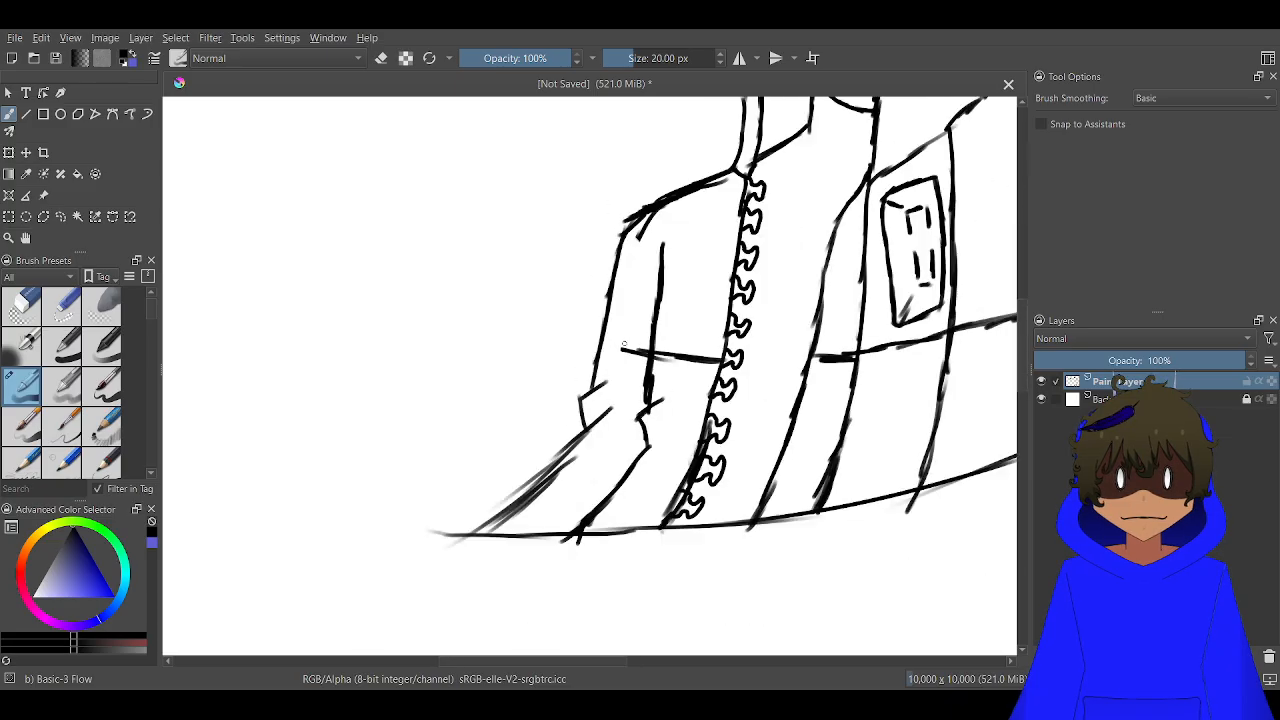
{"action": "scroll", "coordinate": [623, 344], "scroll_direction": "up", "scroll_amount": 4}
{"action": "mouse_move", "coordinate": [682, 352]}
{"action": "left_mouse_down"}
{"action": "mouse_move", "coordinate": [619, 350]}
{"action": "mouse_move", "coordinate": [550, 320]}
{"action": "left_mouse_up"}
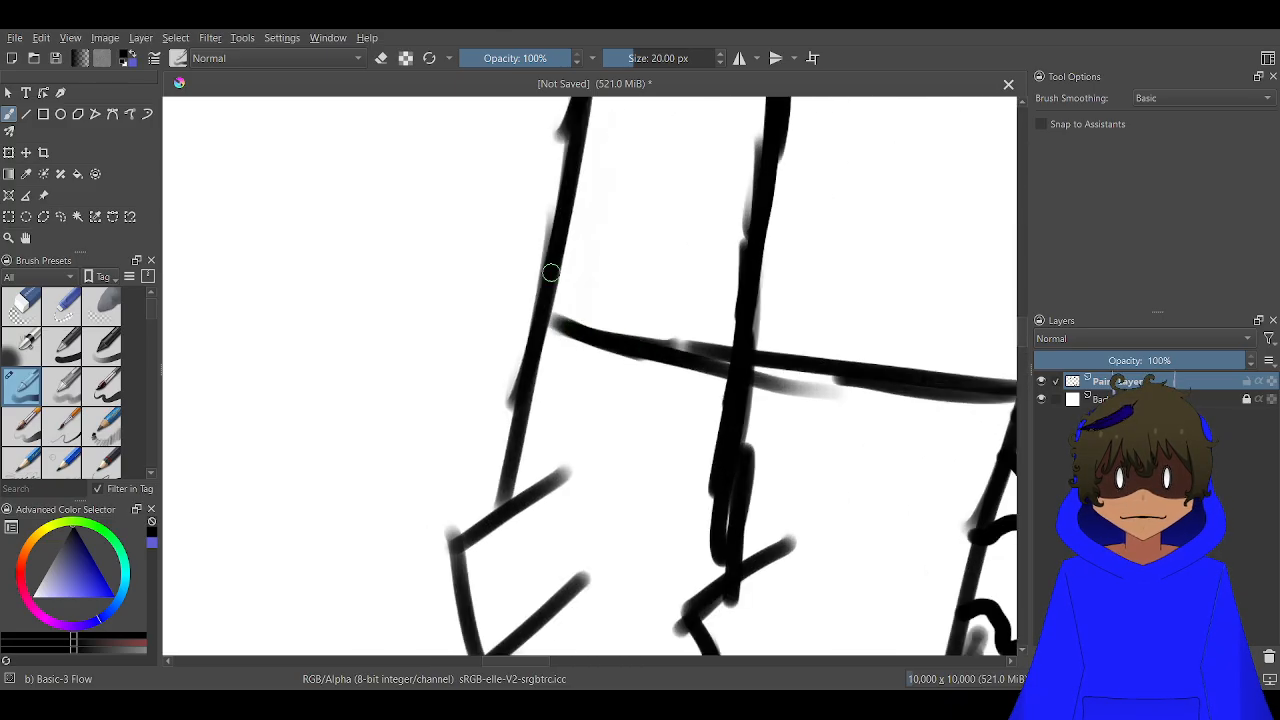
Draw a slanted tab, a vertical seam and a lower band line on the large collar flap, plus a short line across the far collar
{"action": "scroll", "coordinate": [551, 272], "scroll_direction": "down", "scroll_amount": 8}
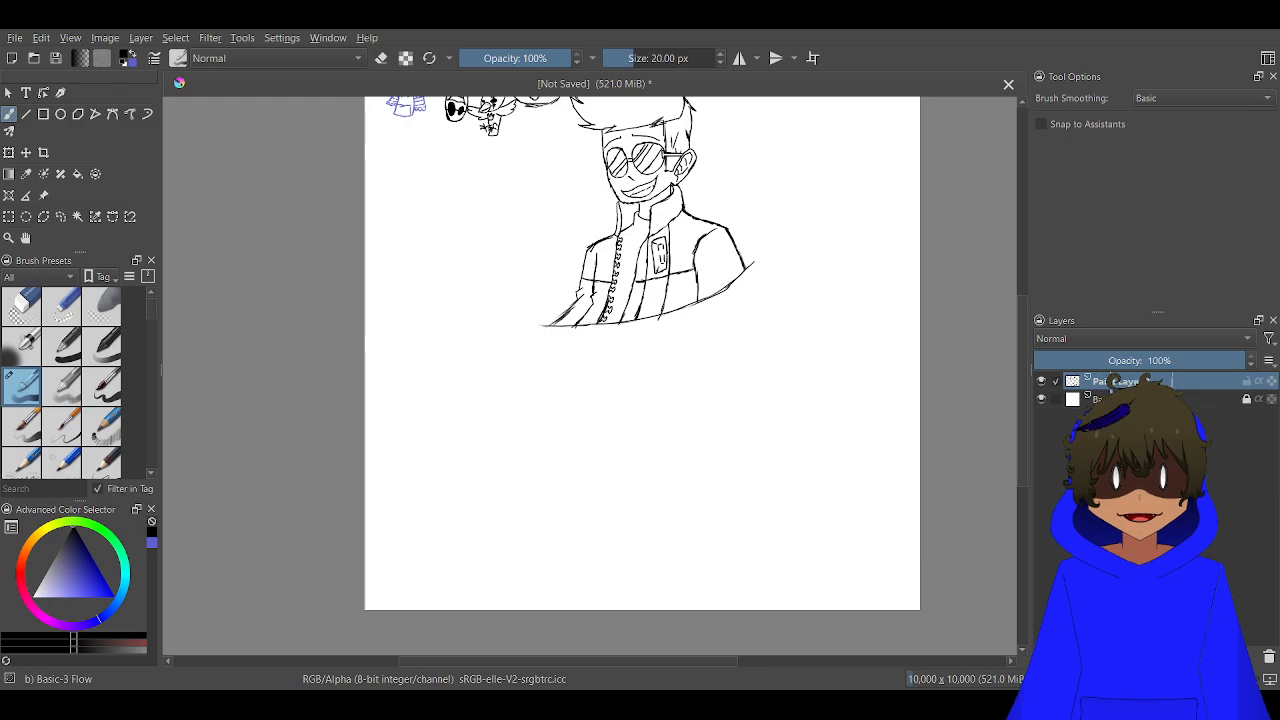
{"action": "scroll", "coordinate": [688, 197], "scroll_direction": "up", "scroll_amount": 6}
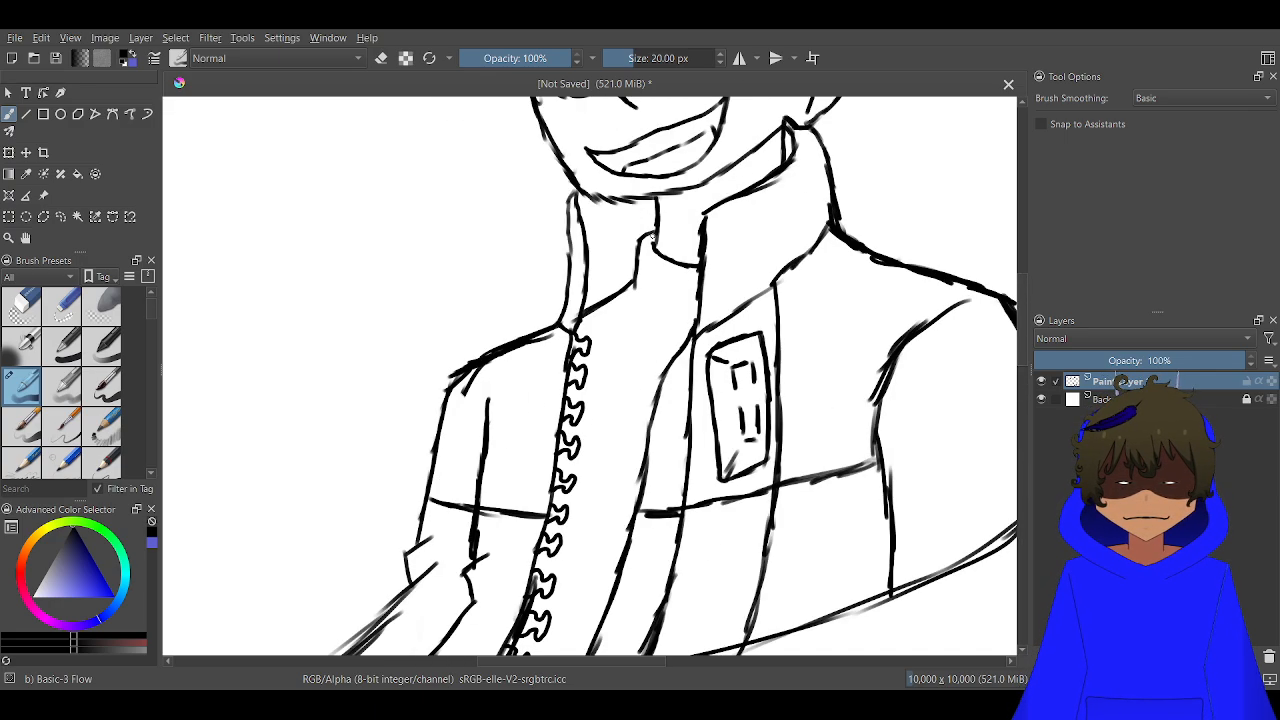
{"action": "scroll", "coordinate": [785, 250], "scroll_direction": "down", "scroll_amount": 1}
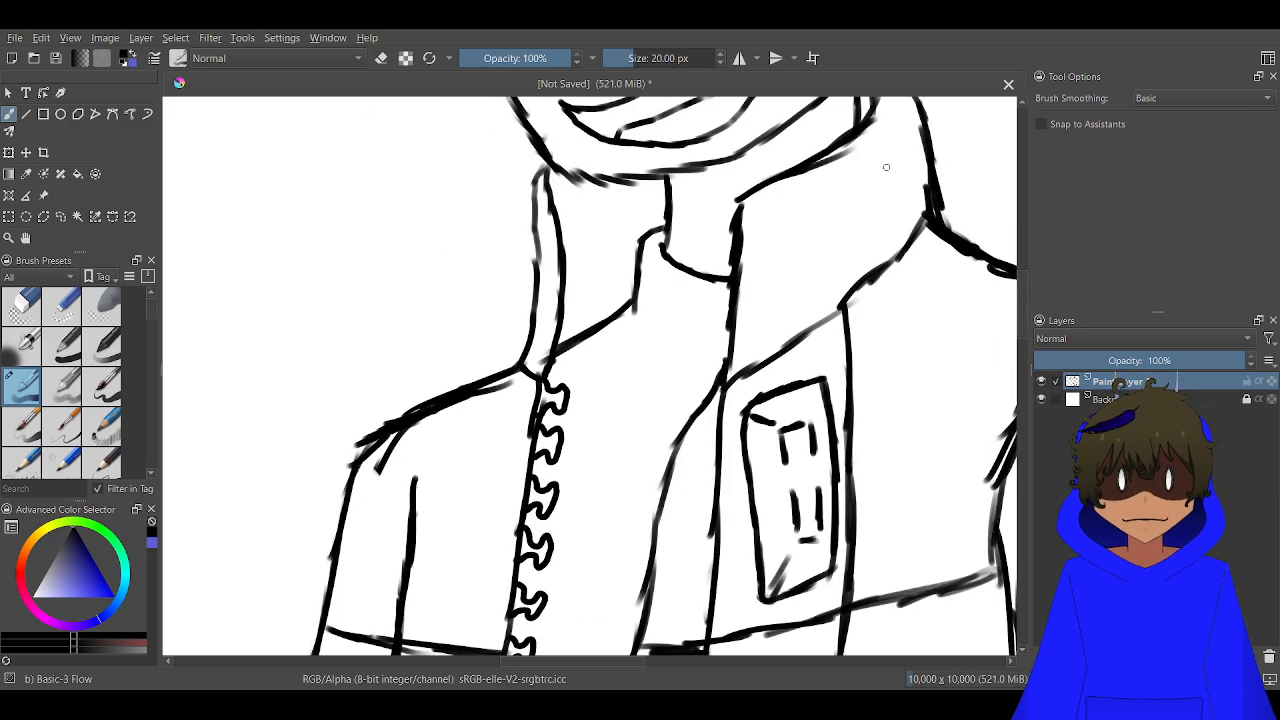
{"action": "mouse_move", "coordinate": [886, 167]}
{"action": "left_mouse_down"}
{"action": "mouse_move", "coordinate": [801, 216]}
{"action": "mouse_move", "coordinate": [796, 256]}
{"action": "mouse_move", "coordinate": [902, 208]}
{"action": "mouse_move", "coordinate": [879, 214]}
{"action": "mouse_move", "coordinate": [904, 198]}
{"action": "mouse_move", "coordinate": [861, 178]}
{"action": "left_mouse_up"}
{"action": "left_click_drag", "start_coordinate": [774, 183], "coordinate": [786, 348]}
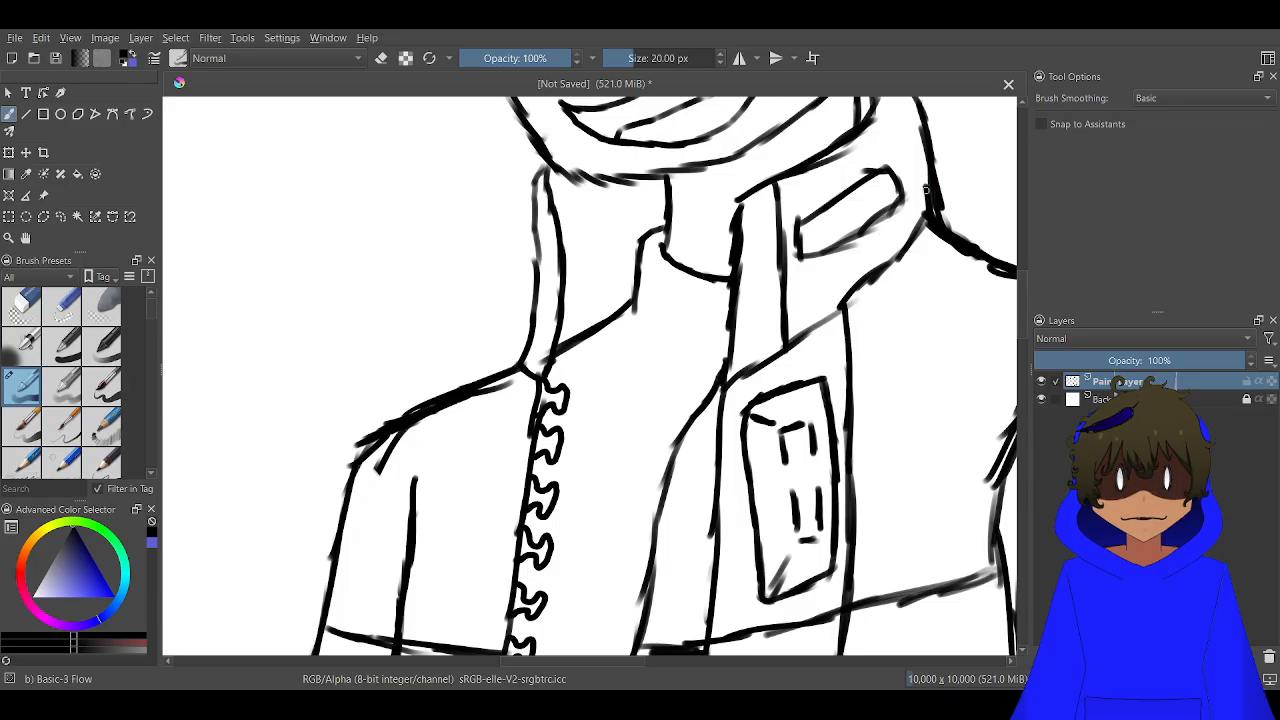
{"action": "mouse_move", "coordinate": [926, 190]}
{"action": "left_mouse_down"}
{"action": "mouse_move", "coordinate": [836, 257]}
{"action": "mouse_move", "coordinate": [738, 297]}
{"action": "left_mouse_up"}
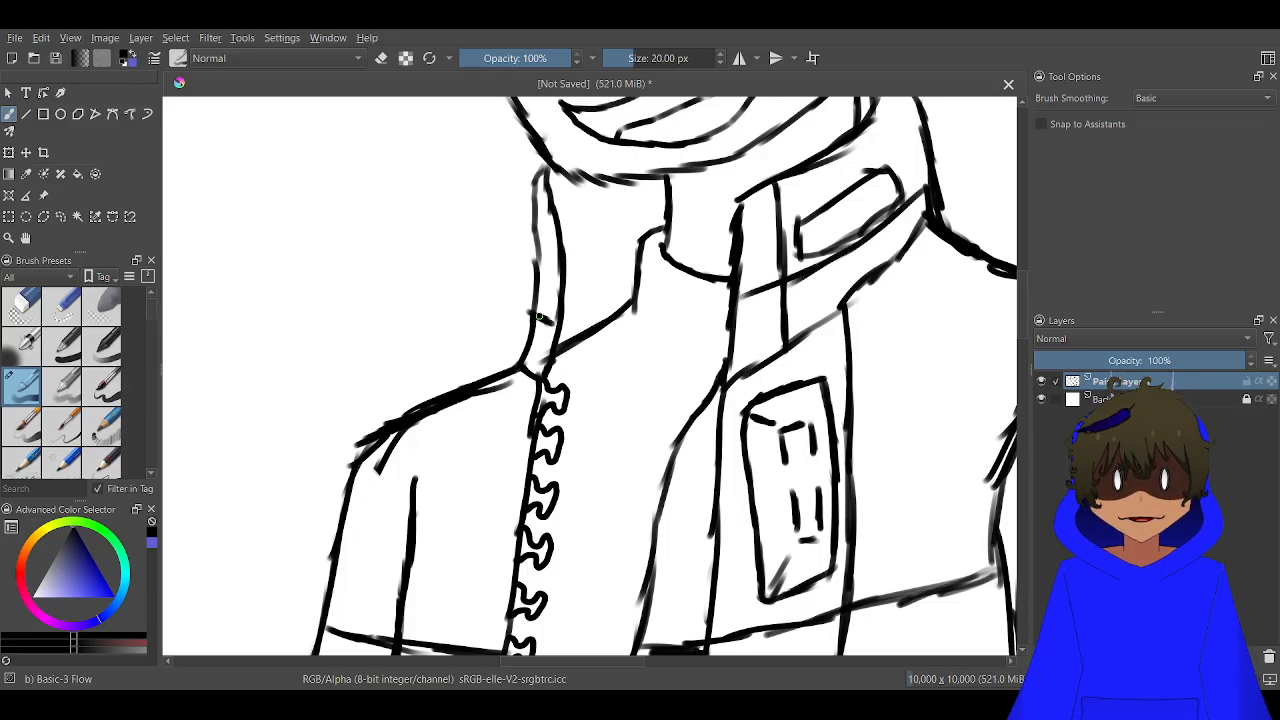
{"action": "scroll", "coordinate": [593, 296], "scroll_direction": "down", "scroll_amount": 5}
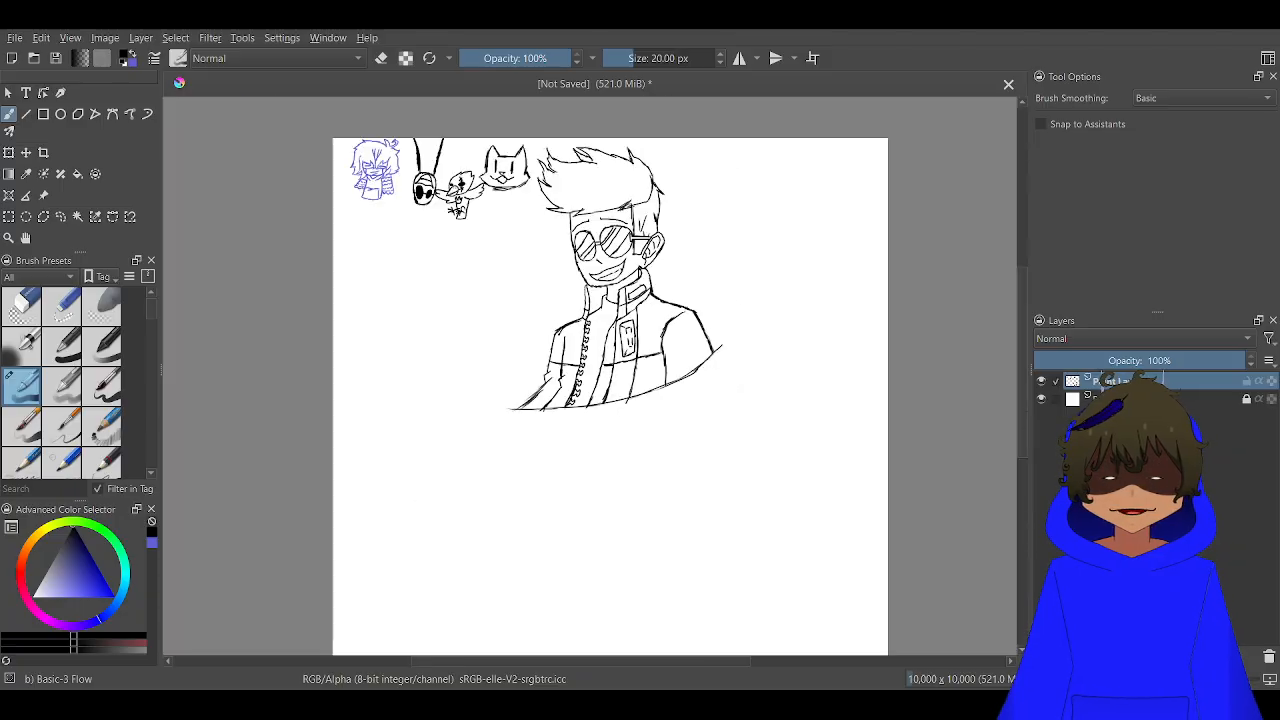
{"action": "left_click_drag", "start_coordinate": [611, 328], "coordinate": [568, 316]}
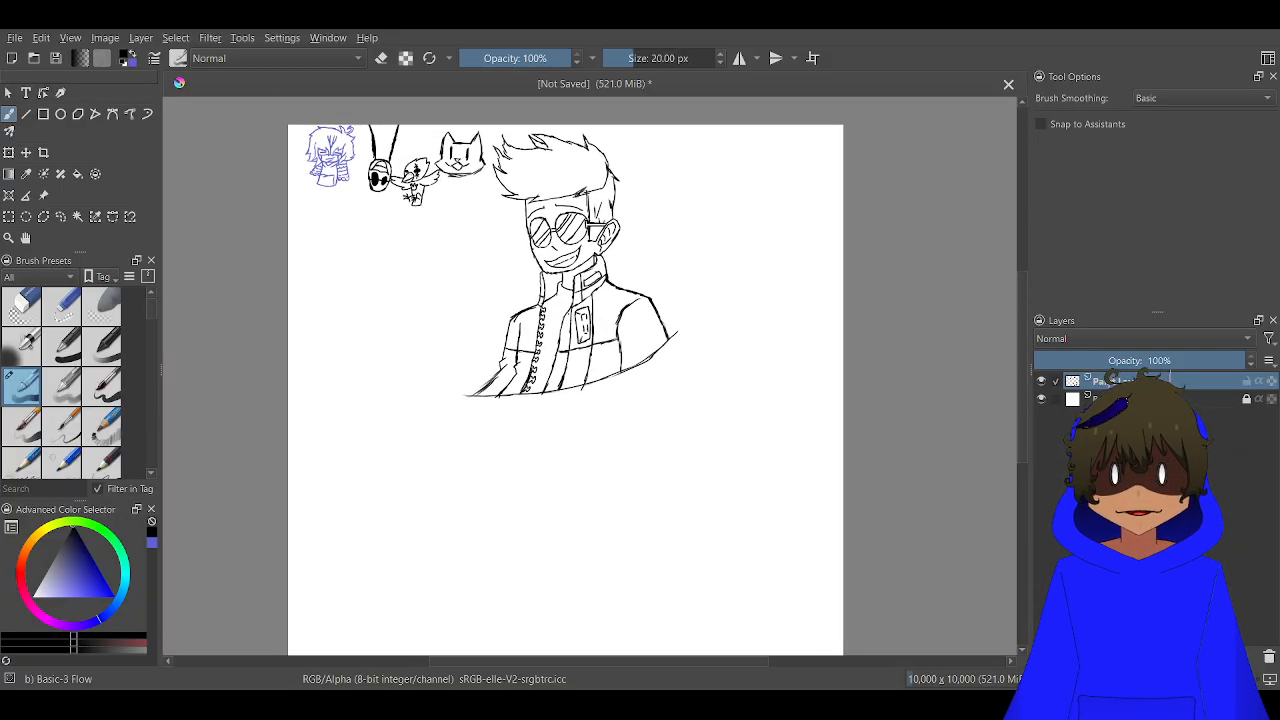
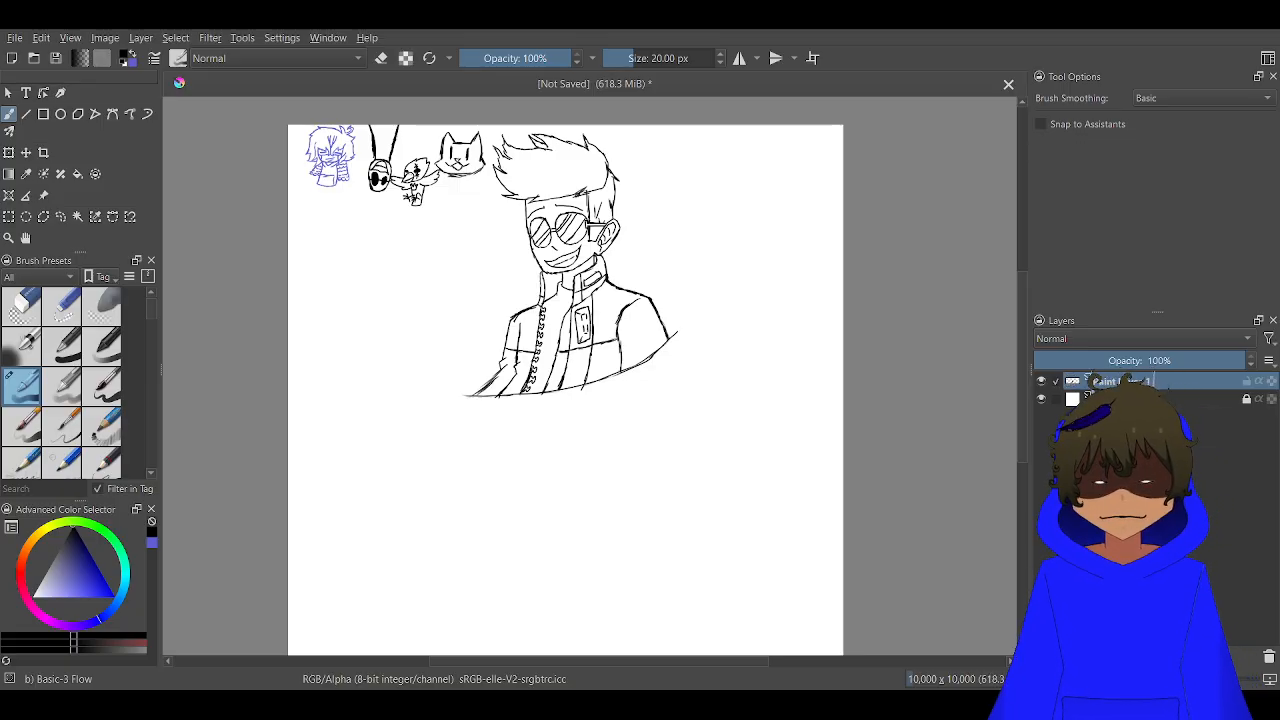
{"action": "scroll", "coordinate": [777, 251], "scroll_direction": "up", "scroll_amount": 3}
{"action": "scroll", "coordinate": [697, 224], "scroll_direction": "down", "scroll_amount": 3}
{"action": "left_click_drag", "start_coordinate": [709, 186], "coordinate": [688, 248]}
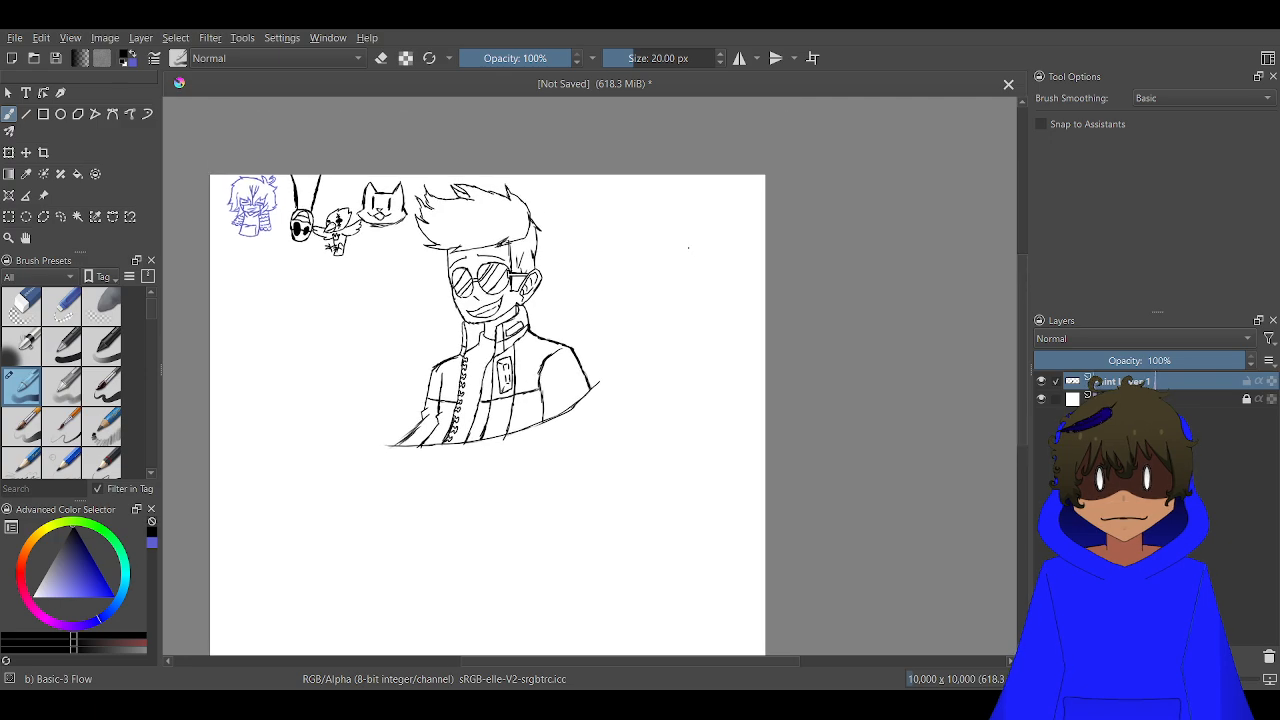
{"action": "scroll", "coordinate": [688, 248], "scroll_direction": "up", "scroll_amount": 2}
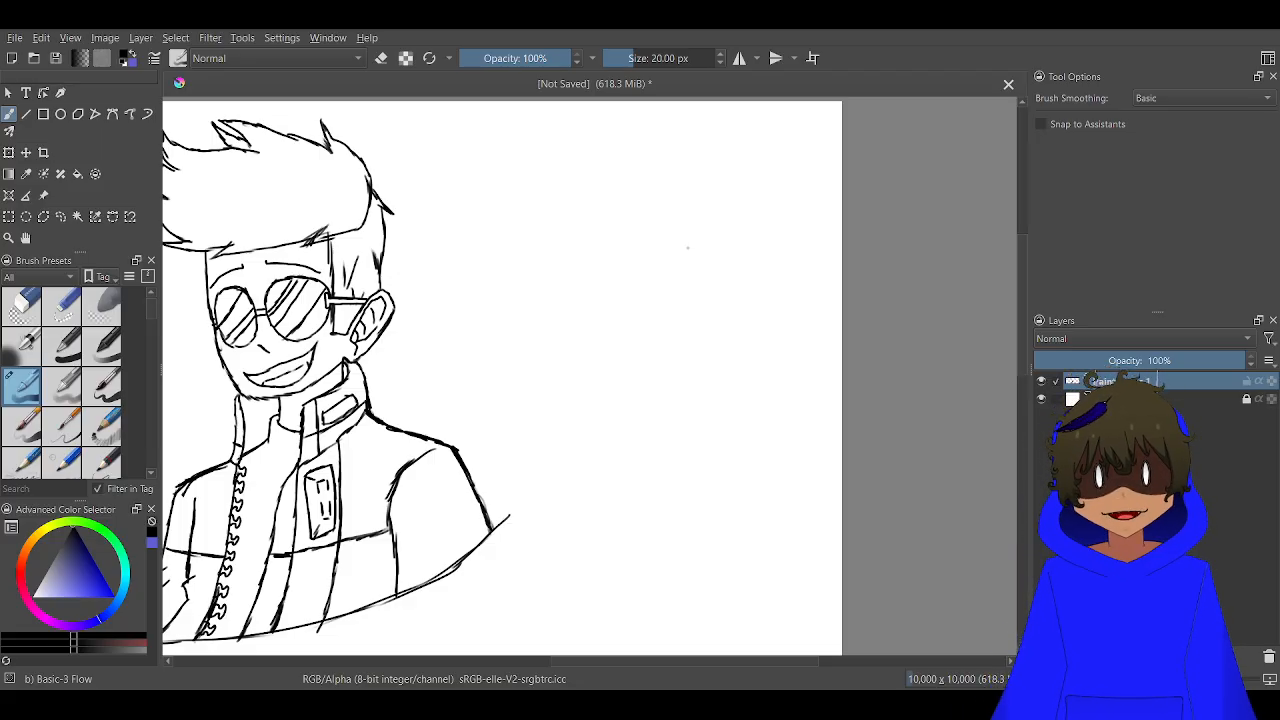
{"action": "scroll", "coordinate": [670, 252], "scroll_direction": "up", "scroll_amount": 5}
{"action": "scroll", "coordinate": [655, 254], "scroll_direction": "down", "scroll_amount": 5}
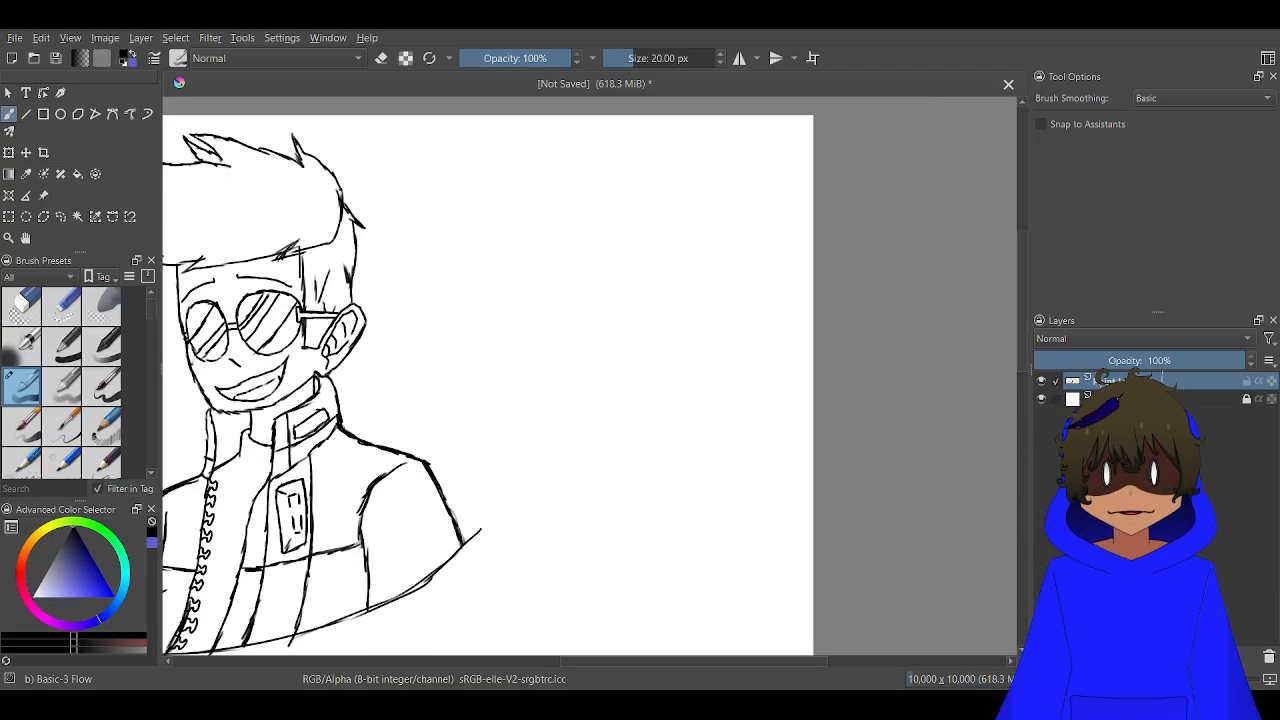
{"action": "scroll", "coordinate": [660, 303], "scroll_direction": "up", "scroll_amount": 2}
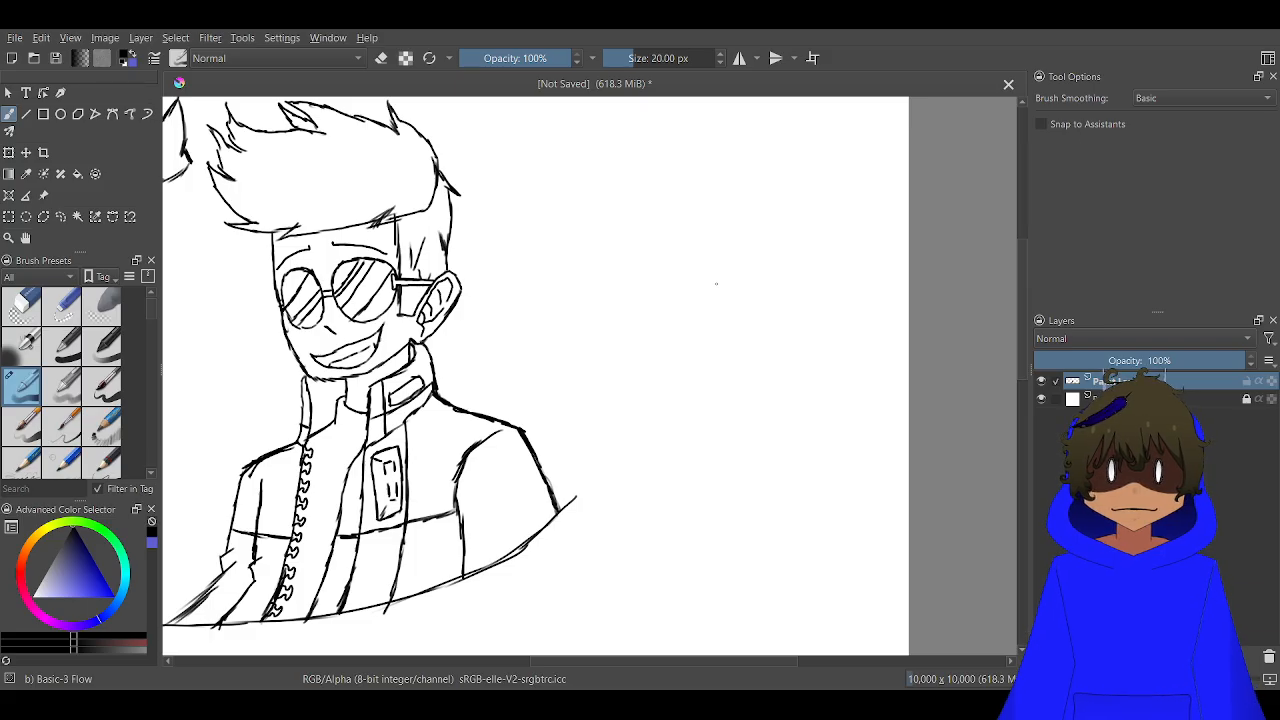
{"action": "scroll", "coordinate": [716, 284], "scroll_direction": "up", "scroll_amount": 2}
{"action": "scroll", "coordinate": [714, 284], "scroll_direction": "down", "scroll_amount": 5}
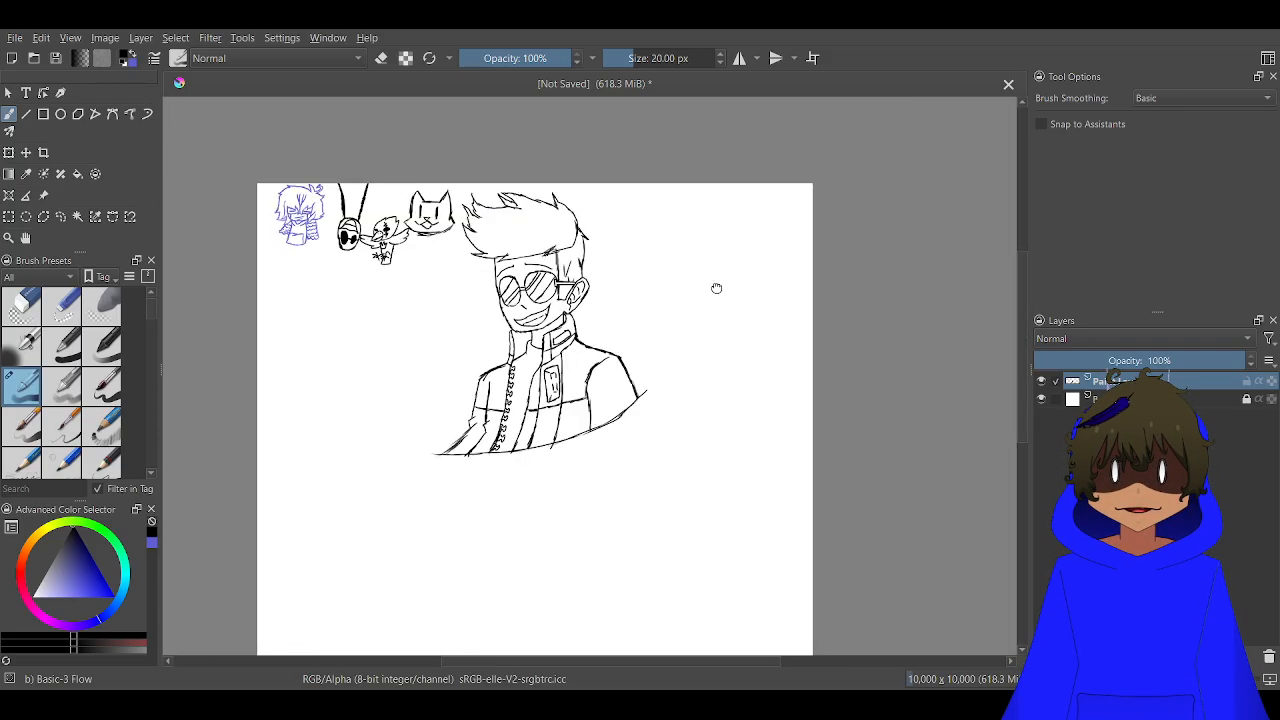
{"action": "scroll", "coordinate": [684, 345], "scroll_direction": "up", "scroll_amount": 4}
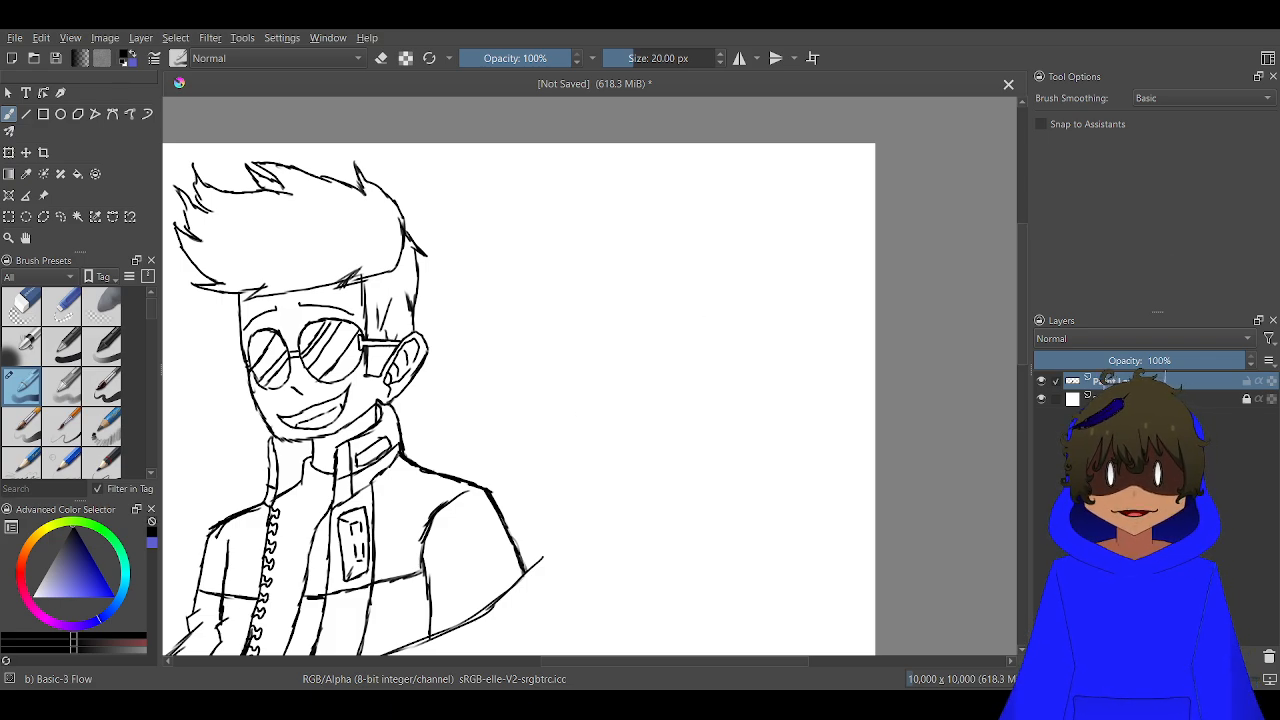
{"action": "mouse_move", "coordinate": [466, 397]}
{"action": "left_mouse_down"}
{"action": "mouse_move", "coordinate": [477, 289]}
{"action": "mouse_move", "coordinate": [471, 300]}
{"action": "left_mouse_up"}
{"action": "left_click_drag", "start_coordinate": [749, 260], "coordinate": [739, 325]}
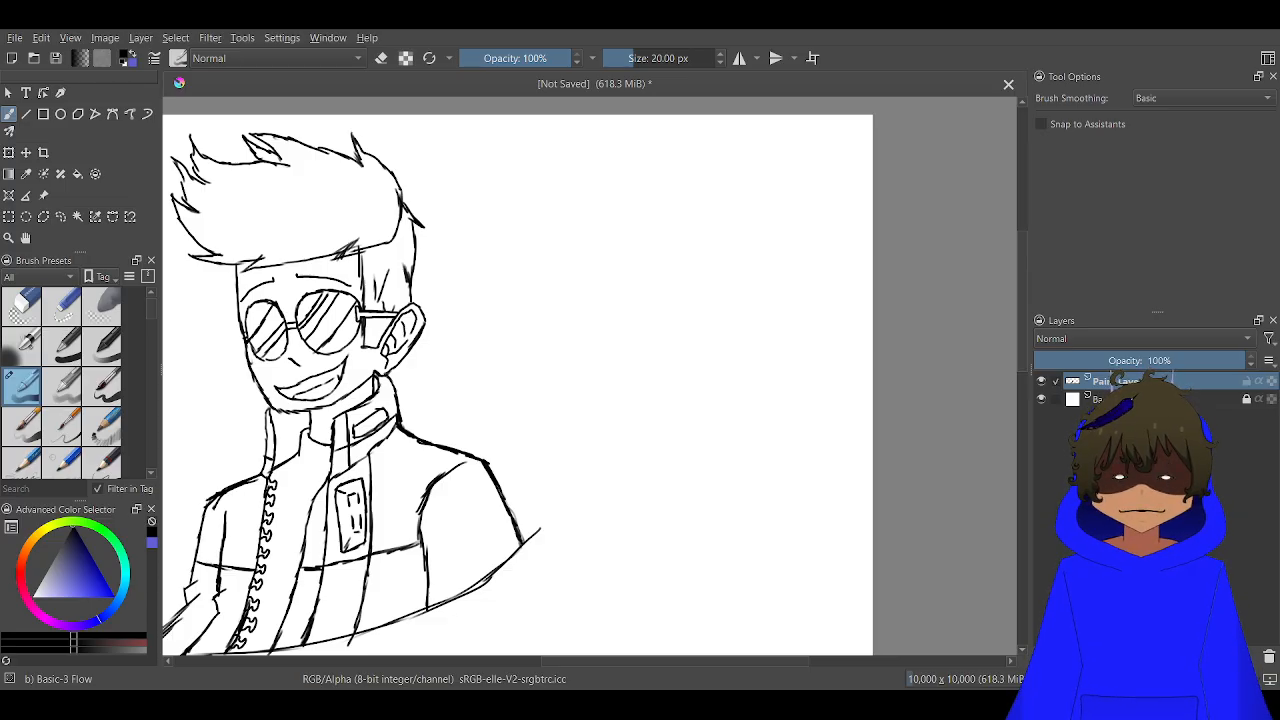
{"action": "scroll", "coordinate": [720, 268], "scroll_direction": "up", "scroll_amount": 2}
{"action": "scroll", "coordinate": [757, 243], "scroll_direction": "down", "scroll_amount": 2}
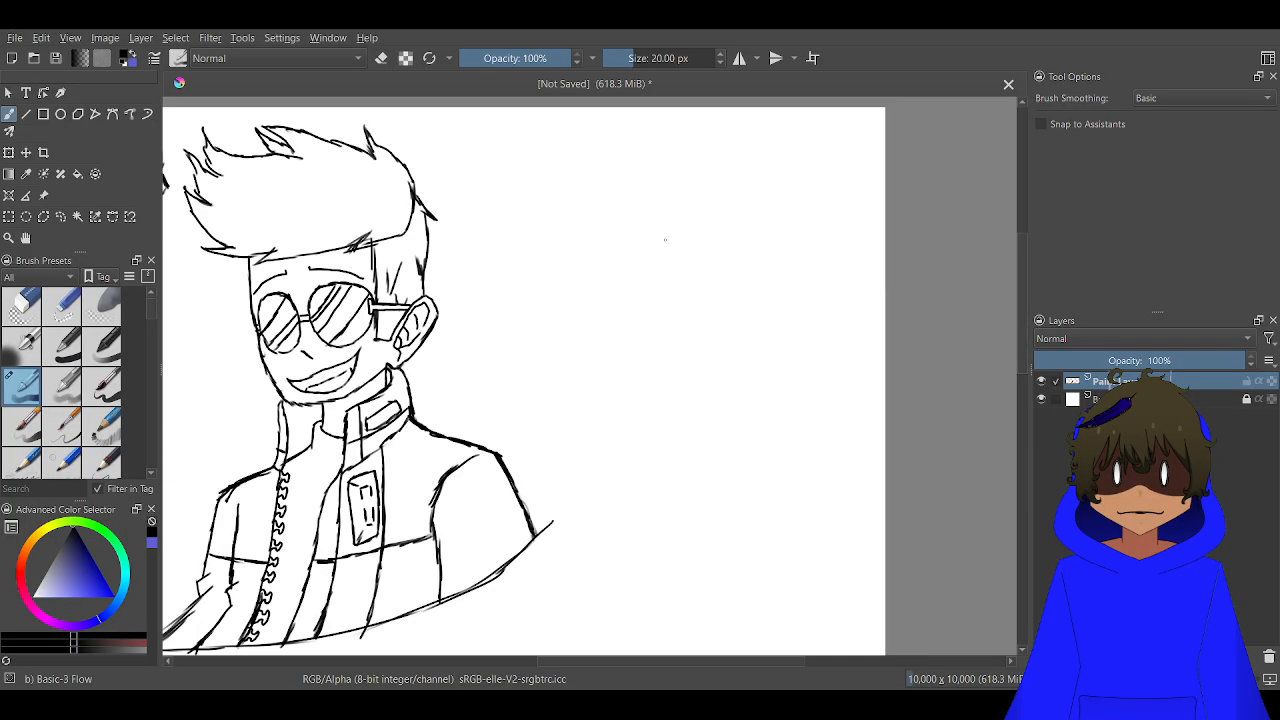
Draw a narrow double-lined curved gum ridge with a downward line at each end in the blank area beside the spiky-haired character
{"action": "scroll", "coordinate": [647, 182], "scroll_direction": "up", "scroll_amount": 1}
{"action": "scroll", "coordinate": [622, 207], "scroll_direction": "up", "scroll_amount": 1}
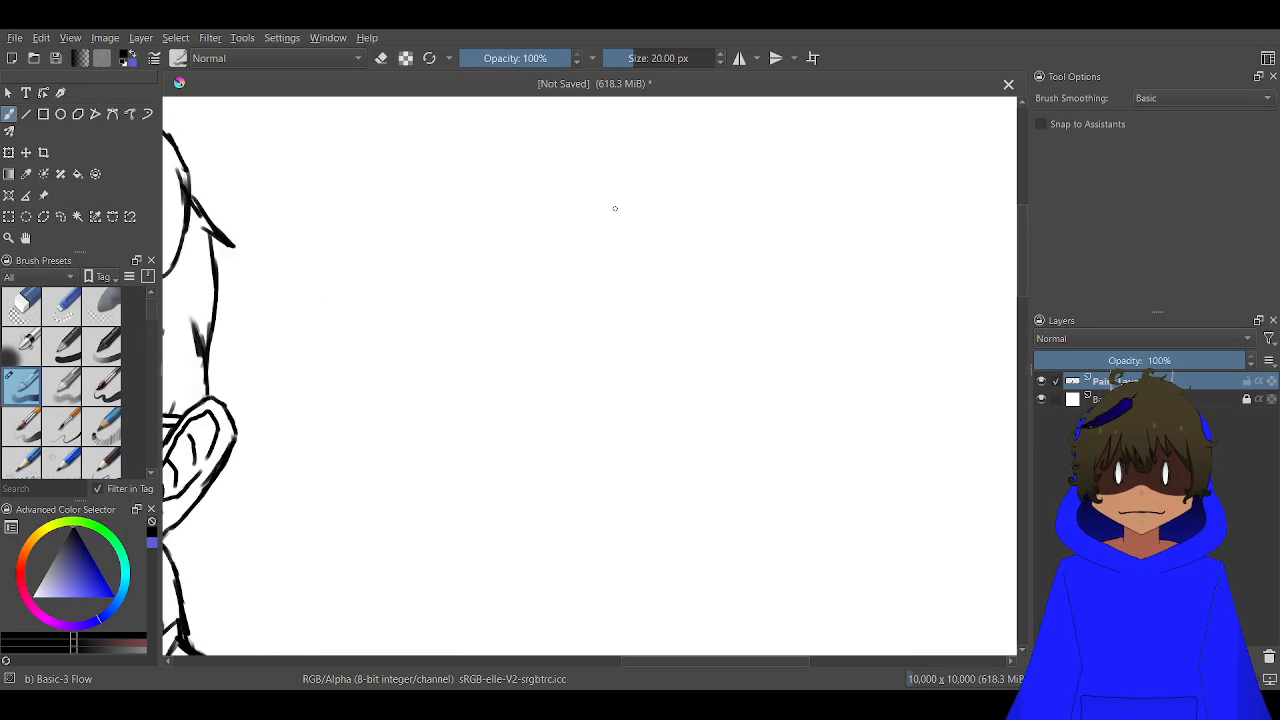
{"action": "left_click_drag", "start_coordinate": [591, 251], "coordinate": [683, 465]}
{"action": "scroll", "coordinate": [677, 414], "scroll_direction": "up", "scroll_amount": 2}
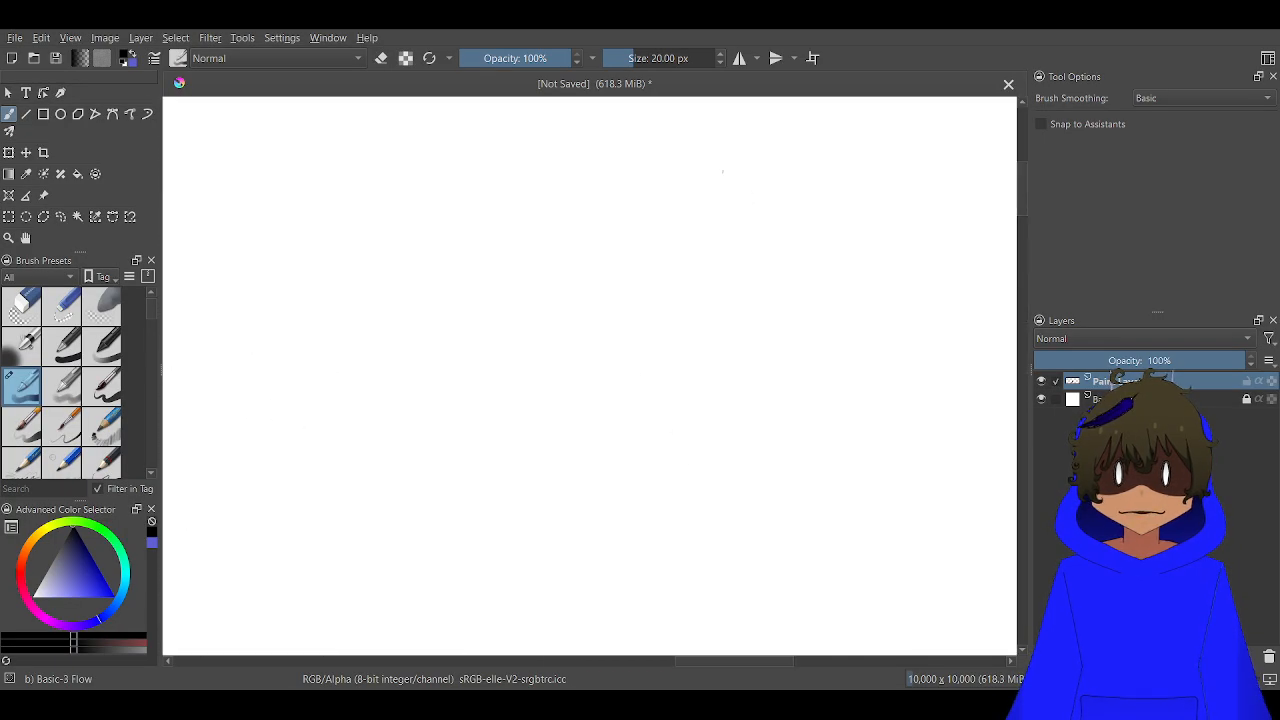
{"action": "scroll", "coordinate": [629, 238], "scroll_direction": "down", "scroll_amount": 2}
{"action": "scroll", "coordinate": [640, 312], "scroll_direction": "up", "scroll_amount": 2}
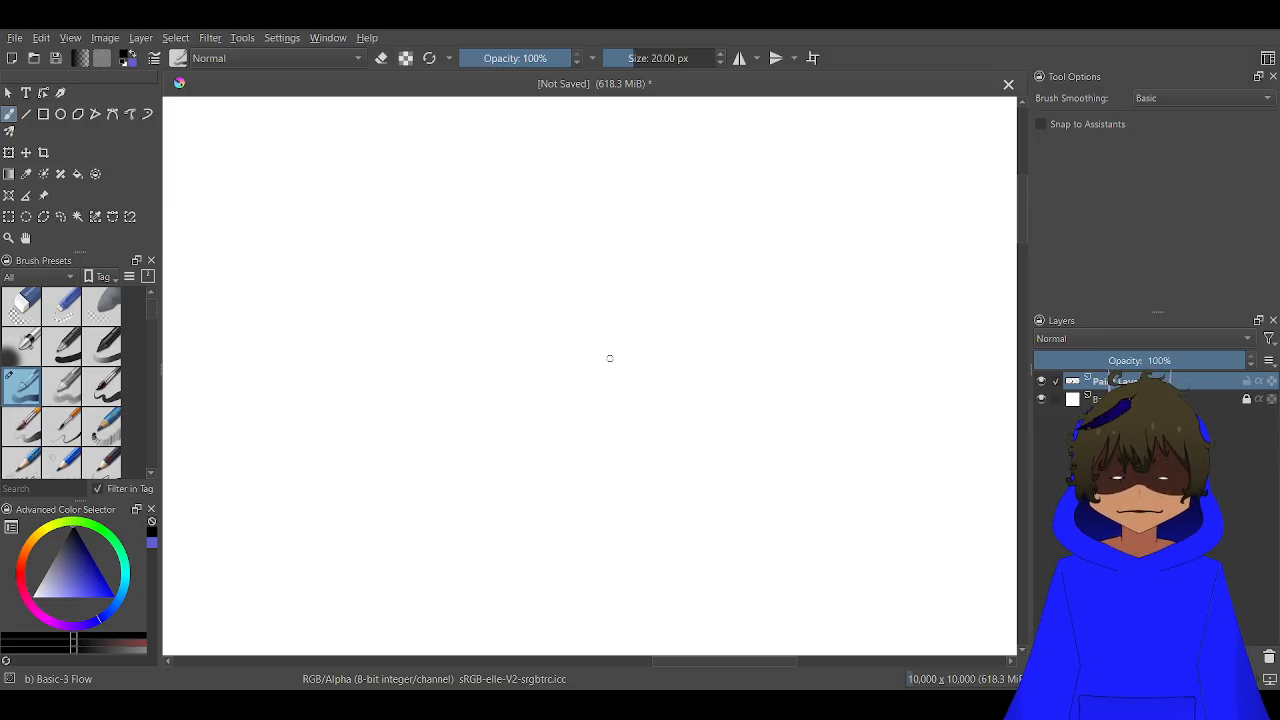
{"action": "scroll", "coordinate": [598, 385], "scroll_direction": "down", "scroll_amount": 2}
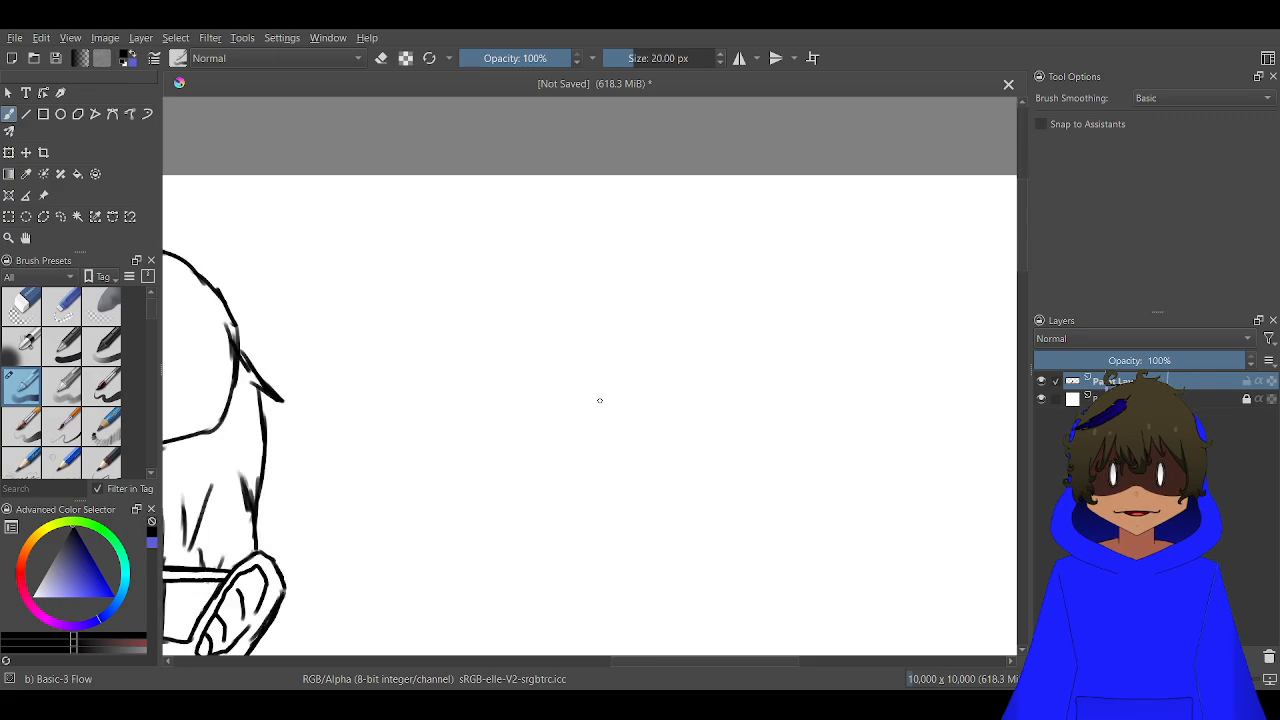
{"action": "scroll", "coordinate": [650, 330], "scroll_direction": "up", "scroll_amount": 2}
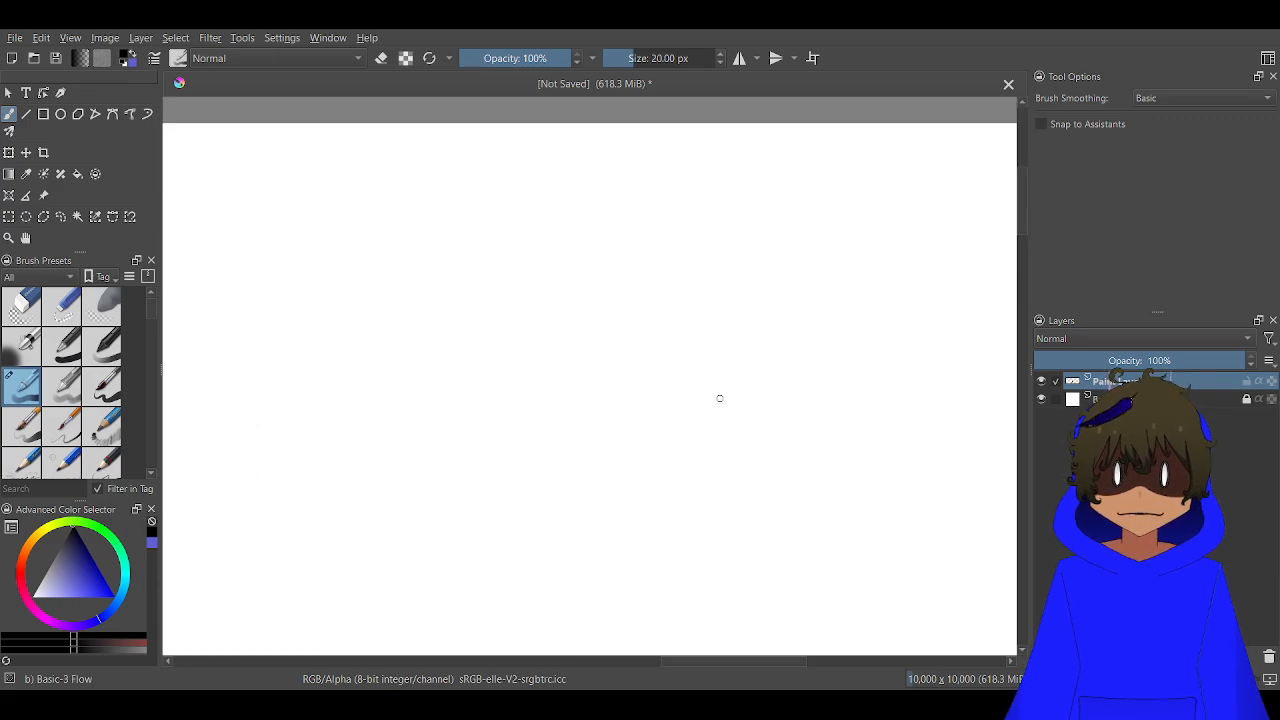
{"action": "mouse_move", "coordinate": [719, 398]}
{"action": "left_mouse_down"}
{"action": "mouse_move", "coordinate": [646, 465]}
{"action": "mouse_move", "coordinate": [560, 481]}
{"action": "mouse_move", "coordinate": [498, 457]}
{"action": "mouse_move", "coordinate": [494, 428]}
{"action": "mouse_move", "coordinate": [504, 406]}
{"action": "mouse_move", "coordinate": [523, 405]}
{"action": "mouse_move", "coordinate": [510, 440]}
{"action": "mouse_move", "coordinate": [522, 466]}
{"action": "mouse_move", "coordinate": [575, 467]}
{"action": "mouse_move", "coordinate": [630, 451]}
{"action": "mouse_move", "coordinate": [729, 390]}
{"action": "mouse_move", "coordinate": [690, 426]}
{"action": "left_mouse_up"}
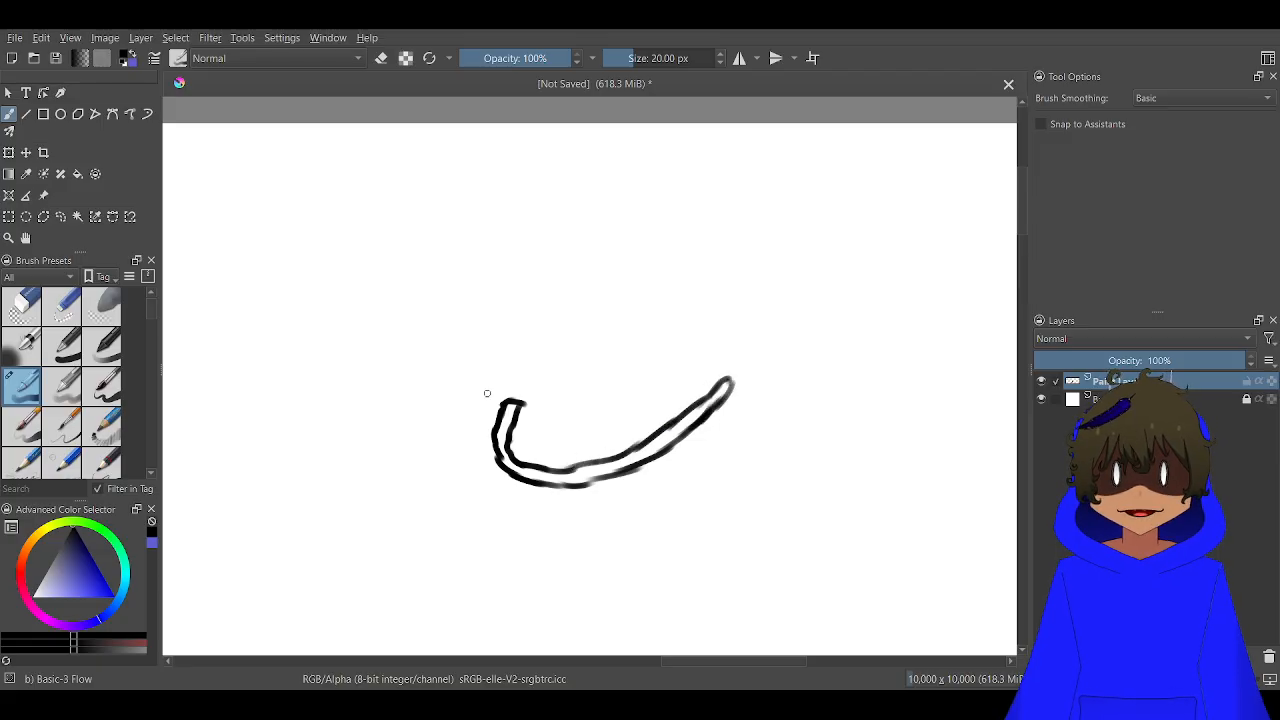
{"action": "mouse_move", "coordinate": [501, 405]}
{"action": "left_mouse_down"}
{"action": "mouse_move", "coordinate": [486, 462]}
{"action": "mouse_move", "coordinate": [494, 534]}
{"action": "left_mouse_up"}
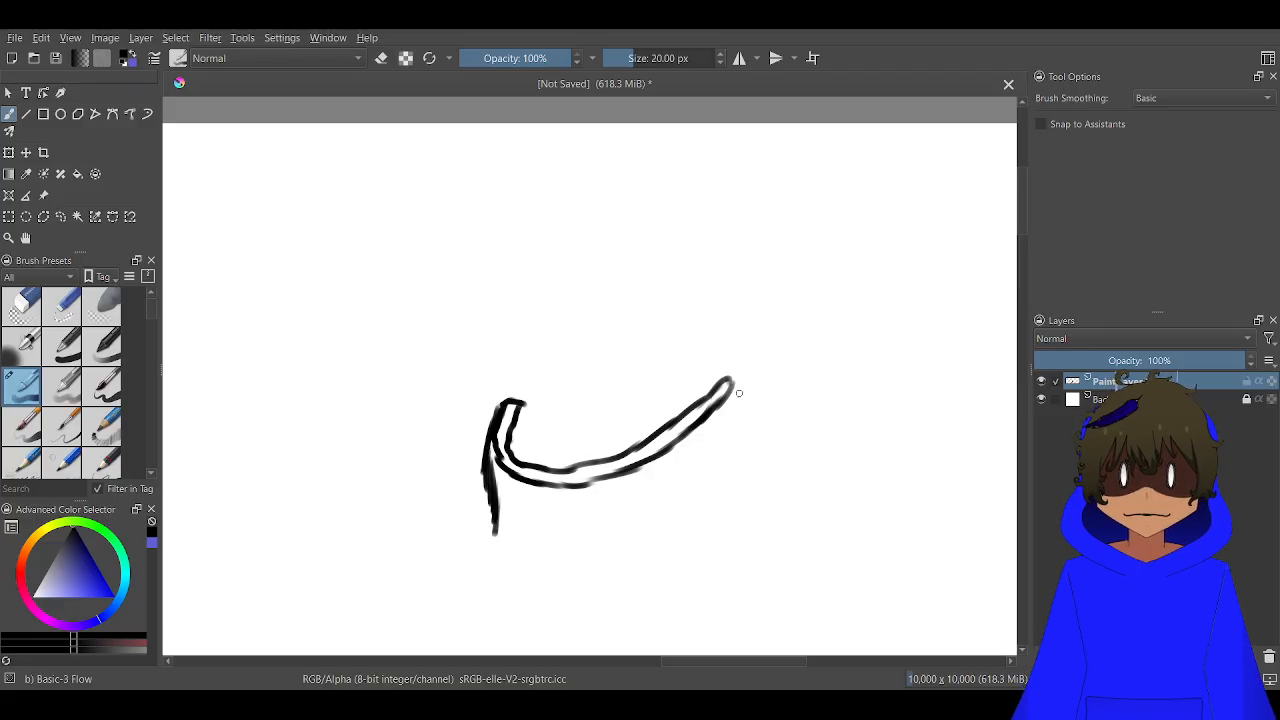
{"action": "left_click_drag", "start_coordinate": [731, 389], "coordinate": [723, 456]}
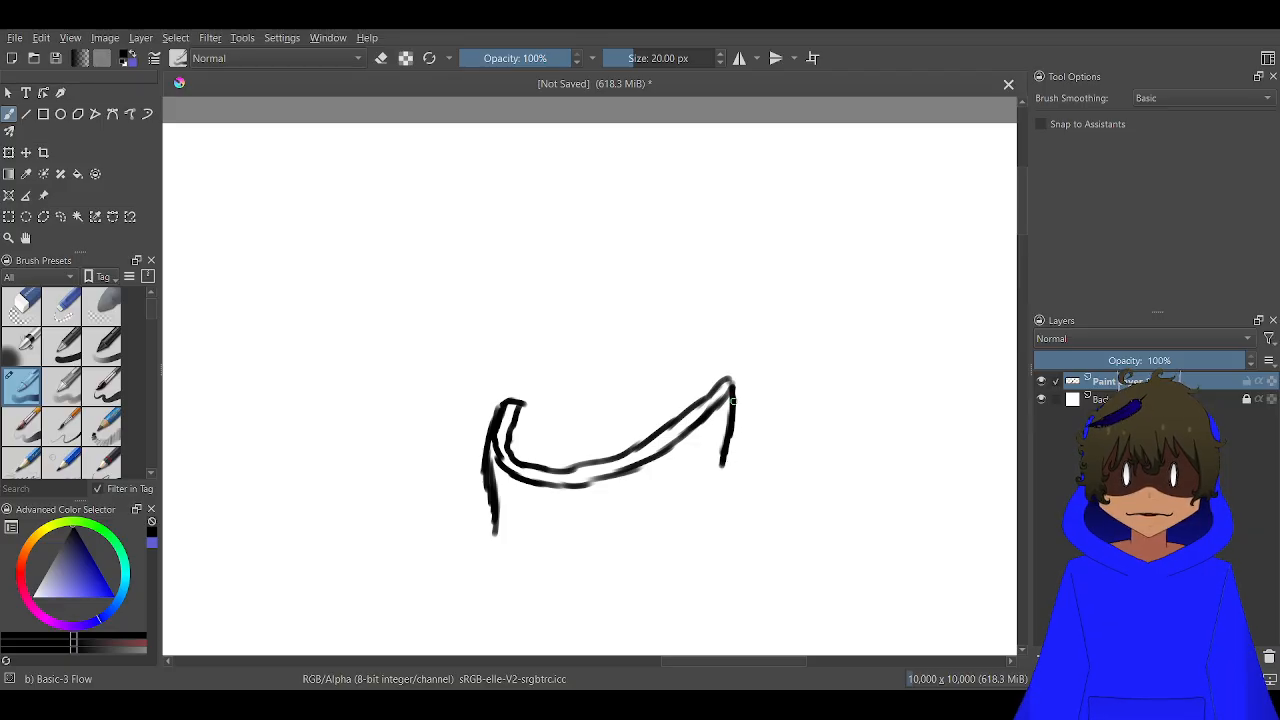
Close the lower jaw with a rounded outer gum outline and draw a row of tapered teeth hanging from the ridge
{"action": "mouse_move", "coordinate": [733, 399]}
{"action": "left_mouse_down"}
{"action": "mouse_move", "coordinate": [756, 448]}
{"action": "mouse_move", "coordinate": [747, 480]}
{"action": "mouse_move", "coordinate": [755, 465]}
{"action": "mouse_move", "coordinate": [686, 542]}
{"action": "left_mouse_up"}
{"action": "mouse_move", "coordinate": [730, 506]}
{"action": "left_mouse_down"}
{"action": "mouse_move", "coordinate": [673, 544]}
{"action": "mouse_move", "coordinate": [558, 583]}
{"action": "mouse_move", "coordinate": [610, 570]}
{"action": "mouse_move", "coordinate": [573, 585]}
{"action": "mouse_move", "coordinate": [511, 573]}
{"action": "mouse_move", "coordinate": [481, 549]}
{"action": "mouse_move", "coordinate": [487, 500]}
{"action": "mouse_move", "coordinate": [479, 536]}
{"action": "mouse_move", "coordinate": [507, 534]}
{"action": "mouse_move", "coordinate": [514, 484]}
{"action": "left_mouse_up"}
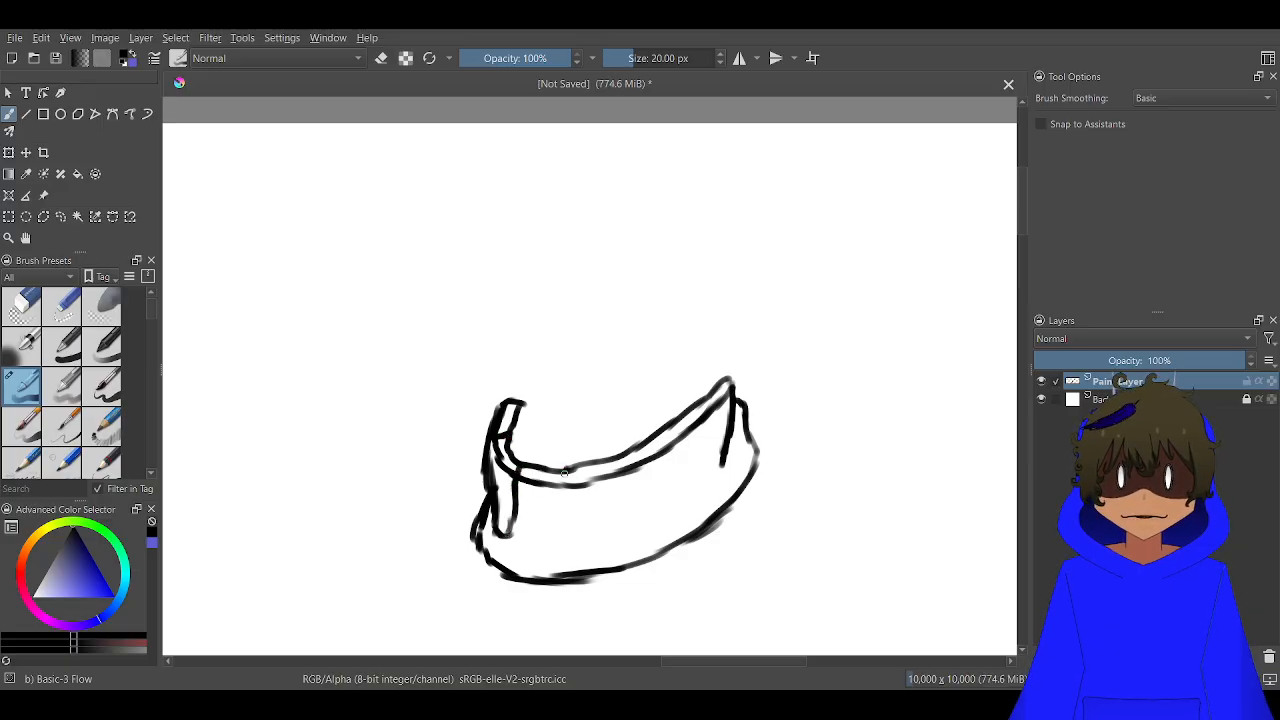
{"action": "mouse_move", "coordinate": [563, 479]}
{"action": "left_mouse_down"}
{"action": "mouse_move", "coordinate": [549, 525]}
{"action": "mouse_move", "coordinate": [529, 533]}
{"action": "mouse_move", "coordinate": [518, 519]}
{"action": "mouse_move", "coordinate": [564, 500]}
{"action": "mouse_move", "coordinate": [565, 524]}
{"action": "mouse_move", "coordinate": [582, 534]}
{"action": "mouse_move", "coordinate": [601, 473]}
{"action": "mouse_move", "coordinate": [625, 521]}
{"action": "mouse_move", "coordinate": [640, 465]}
{"action": "mouse_move", "coordinate": [670, 430]}
{"action": "mouse_move", "coordinate": [676, 504]}
{"action": "mouse_move", "coordinate": [630, 454]}
{"action": "left_mouse_up"}
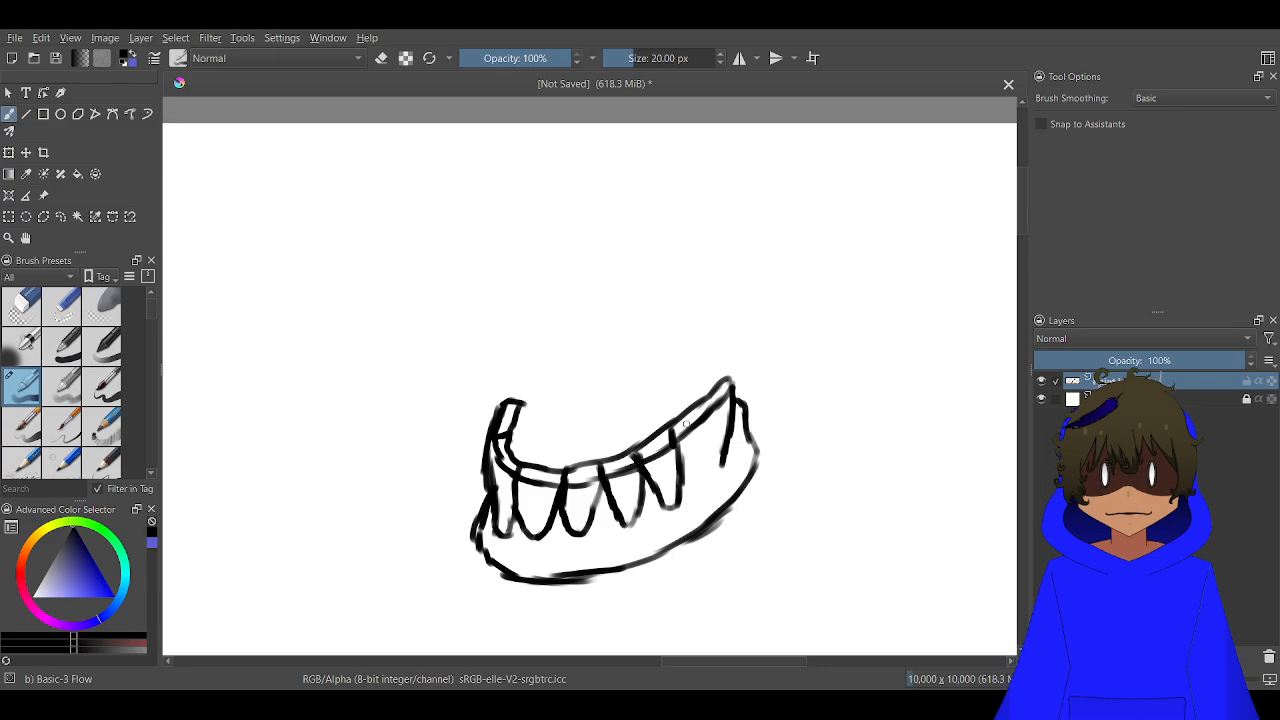
{"action": "left_click_drag", "start_coordinate": [695, 412], "coordinate": [708, 486]}
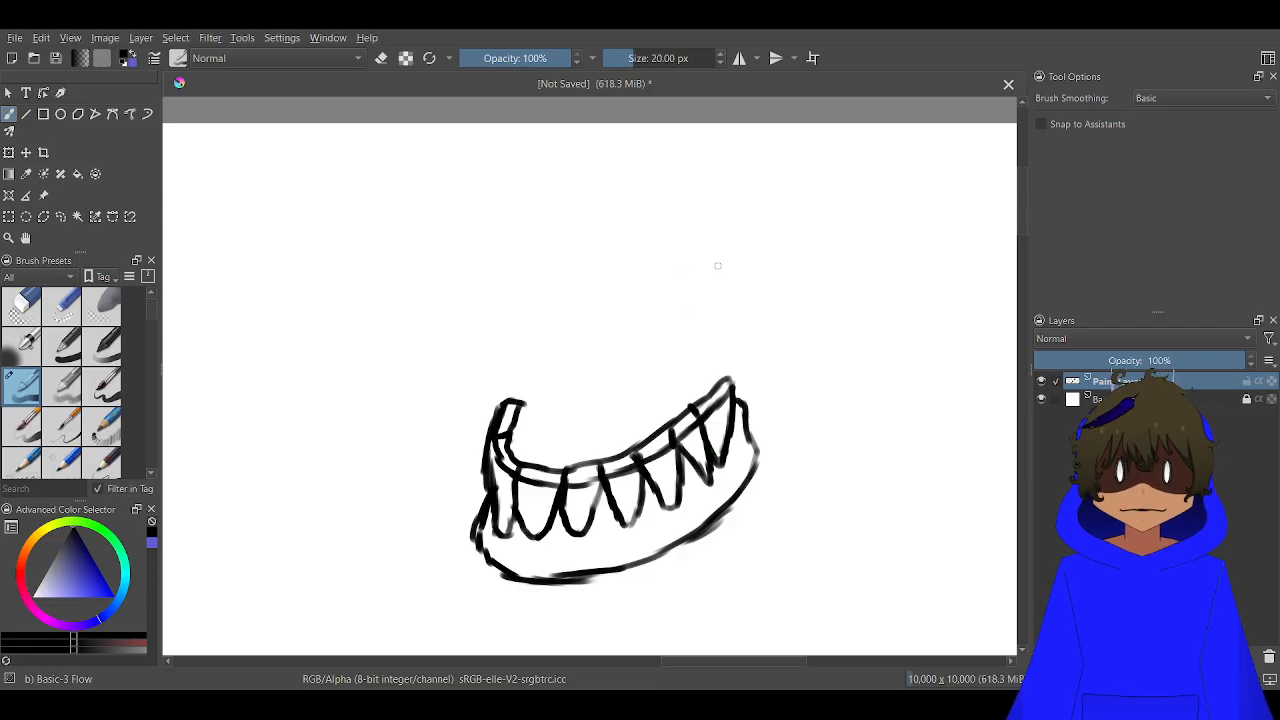
Draw a curved biting edge above the lower jaw and line it with six rounded upper teeth
{"action": "mouse_move", "coordinate": [751, 276]}
{"action": "left_mouse_down"}
{"action": "mouse_move", "coordinate": [664, 350]}
{"action": "mouse_move", "coordinate": [568, 378]}
{"action": "mouse_move", "coordinate": [509, 361]}
{"action": "mouse_move", "coordinate": [486, 308]}
{"action": "mouse_move", "coordinate": [493, 282]}
{"action": "mouse_move", "coordinate": [514, 293]}
{"action": "mouse_move", "coordinate": [539, 360]}
{"action": "mouse_move", "coordinate": [540, 299]}
{"action": "mouse_move", "coordinate": [556, 279]}
{"action": "mouse_move", "coordinate": [576, 289]}
{"action": "mouse_move", "coordinate": [590, 313]}
{"action": "mouse_move", "coordinate": [586, 360]}
{"action": "mouse_move", "coordinate": [575, 295]}
{"action": "mouse_move", "coordinate": [557, 290]}
{"action": "mouse_move", "coordinate": [535, 297]}
{"action": "mouse_move", "coordinate": [528, 357]}
{"action": "mouse_move", "coordinate": [565, 355]}
{"action": "mouse_move", "coordinate": [573, 376]}
{"action": "mouse_move", "coordinate": [622, 302]}
{"action": "left_mouse_up"}
{"action": "mouse_move", "coordinate": [645, 357]}
{"action": "left_mouse_down"}
{"action": "mouse_move", "coordinate": [601, 290]}
{"action": "mouse_move", "coordinate": [587, 335]}
{"action": "mouse_move", "coordinate": [632, 322]}
{"action": "mouse_move", "coordinate": [637, 302]}
{"action": "mouse_move", "coordinate": [641, 375]}
{"action": "left_mouse_up"}
{"action": "mouse_move", "coordinate": [645, 336]}
{"action": "left_mouse_down"}
{"action": "mouse_move", "coordinate": [668, 274]}
{"action": "mouse_move", "coordinate": [691, 342]}
{"action": "left_mouse_up"}
{"action": "mouse_move", "coordinate": [691, 342]}
{"action": "left_mouse_down"}
{"action": "mouse_move", "coordinate": [673, 291]}
{"action": "mouse_move", "coordinate": [640, 362]}
{"action": "left_mouse_up"}
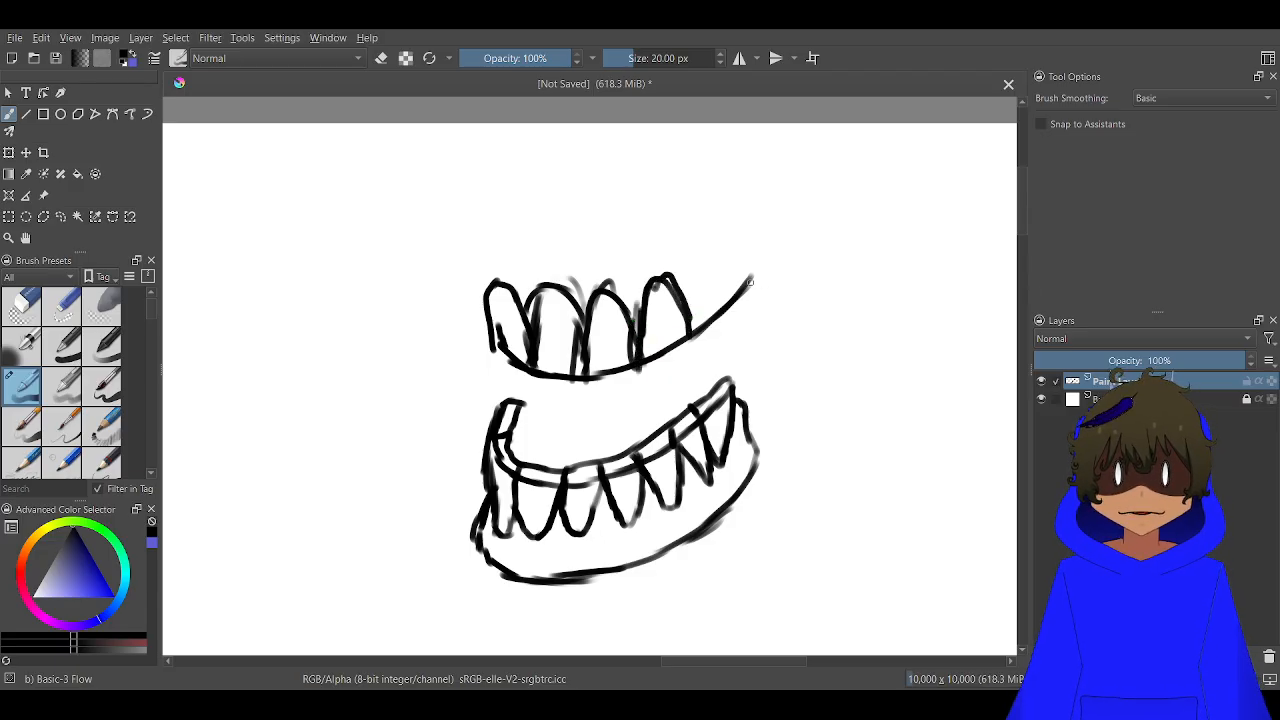
{"action": "mouse_move", "coordinate": [750, 282]}
{"action": "left_mouse_down"}
{"action": "mouse_move", "coordinate": [745, 256]}
{"action": "mouse_move", "coordinate": [722, 244]}
{"action": "mouse_move", "coordinate": [708, 272]}
{"action": "mouse_move", "coordinate": [714, 317]}
{"action": "mouse_move", "coordinate": [692, 264]}
{"action": "mouse_move", "coordinate": [678, 296]}
{"action": "left_mouse_up"}
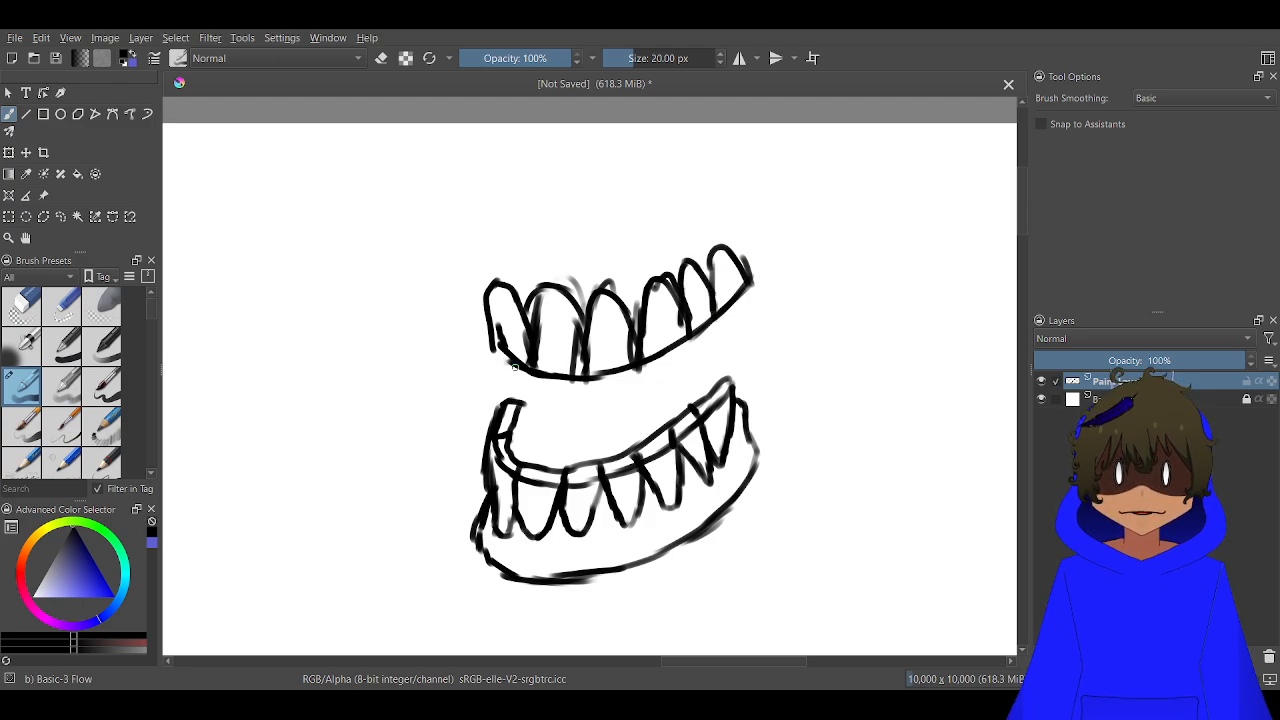
Outline the upper jaw's gum around the teeth and add a flat inner rim with a raised block on top
{"action": "mouse_move", "coordinate": [515, 367]}
{"action": "left_mouse_down"}
{"action": "mouse_move", "coordinate": [484, 354]}
{"action": "mouse_move", "coordinate": [493, 344]}
{"action": "mouse_move", "coordinate": [470, 322]}
{"action": "mouse_move", "coordinate": [470, 254]}
{"action": "mouse_move", "coordinate": [501, 209]}
{"action": "mouse_move", "coordinate": [532, 195]}
{"action": "left_mouse_up"}
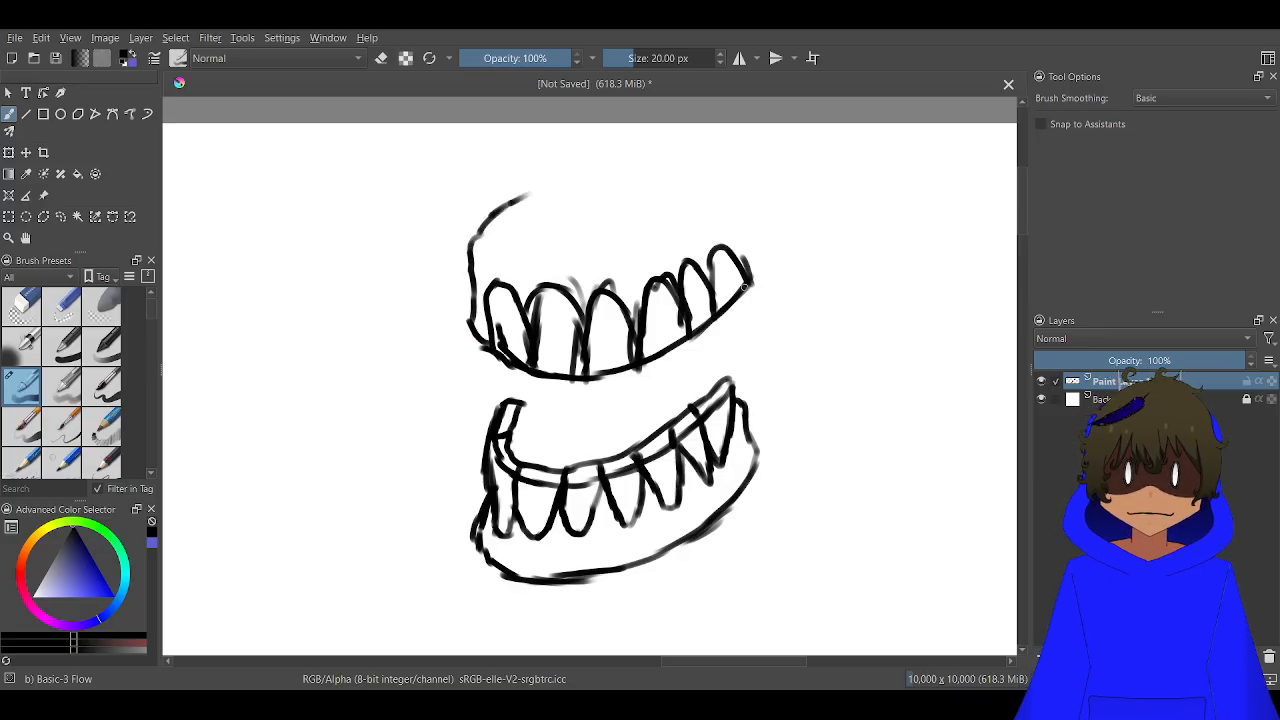
{"action": "mouse_move", "coordinate": [748, 279]}
{"action": "left_mouse_down"}
{"action": "mouse_move", "coordinate": [771, 186]}
{"action": "mouse_move", "coordinate": [757, 155]}
{"action": "mouse_move", "coordinate": [630, 231]}
{"action": "mouse_move", "coordinate": [507, 232]}
{"action": "mouse_move", "coordinate": [547, 209]}
{"action": "left_mouse_up"}
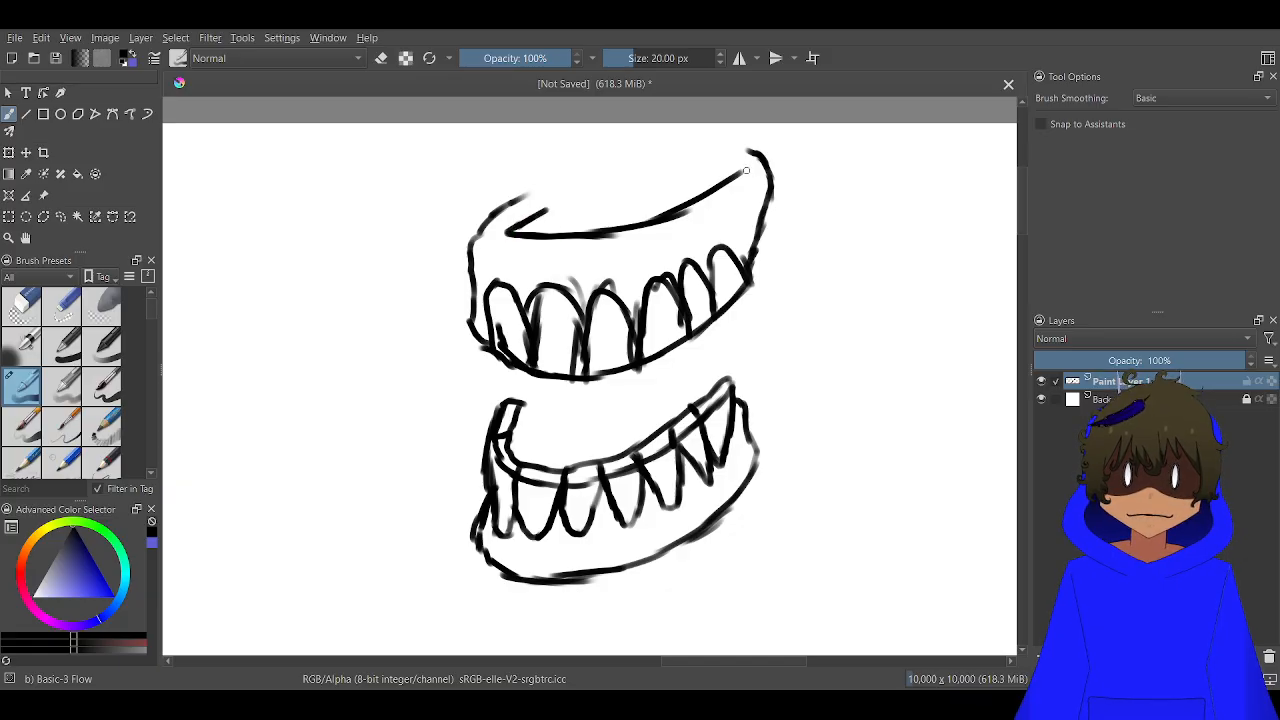
{"action": "mouse_move", "coordinate": [745, 170]}
{"action": "left_mouse_down"}
{"action": "mouse_move", "coordinate": [538, 218]}
{"action": "mouse_move", "coordinate": [548, 174]}
{"action": "mouse_move", "coordinate": [670, 150]}
{"action": "mouse_move", "coordinate": [689, 156]}
{"action": "mouse_move", "coordinate": [694, 181]}
{"action": "left_mouse_up"}
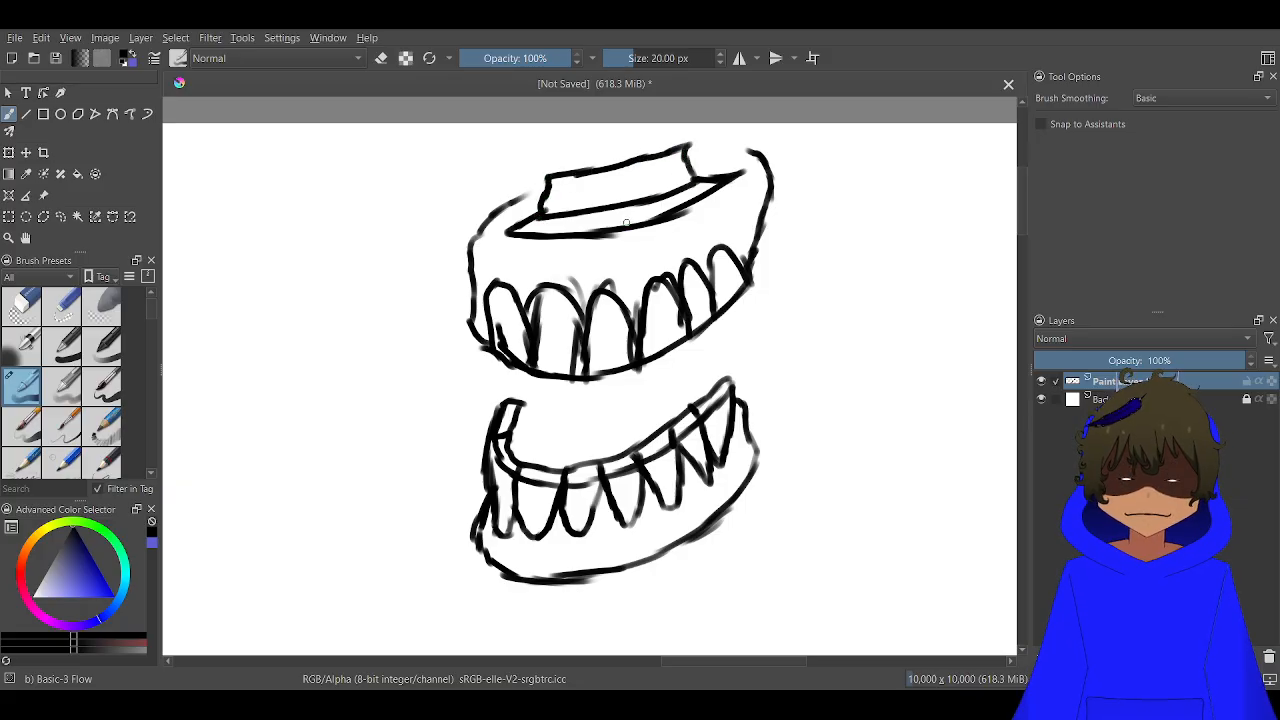
Select both jaws with a rectangular selection, move them straight down to a y position of 1562 px and clear the selection
{"action": "scroll", "coordinate": [648, 196], "scroll_direction": "down", "scroll_amount": 2}
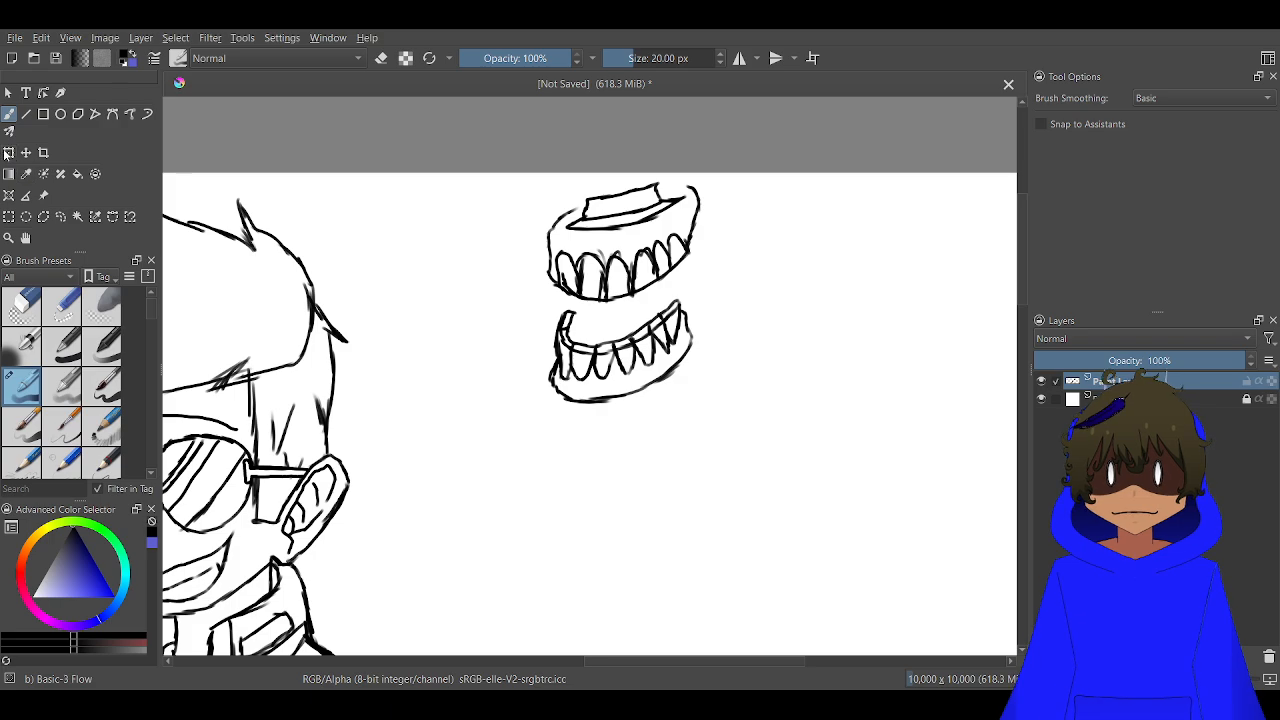
{"action": "left_click", "coordinate": [43, 114]}
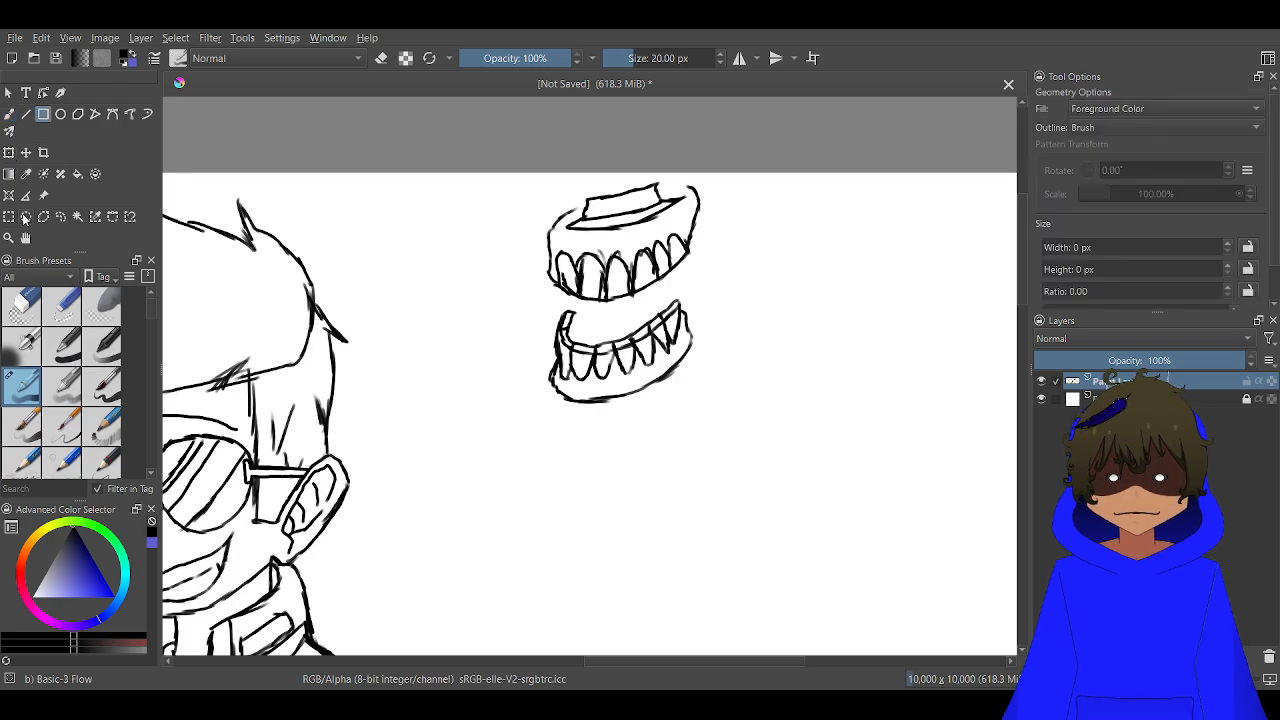
{"action": "left_click", "coordinate": [9, 216]}
{"action": "left_click_drag", "start_coordinate": [764, 524], "coordinate": [468, 107]}
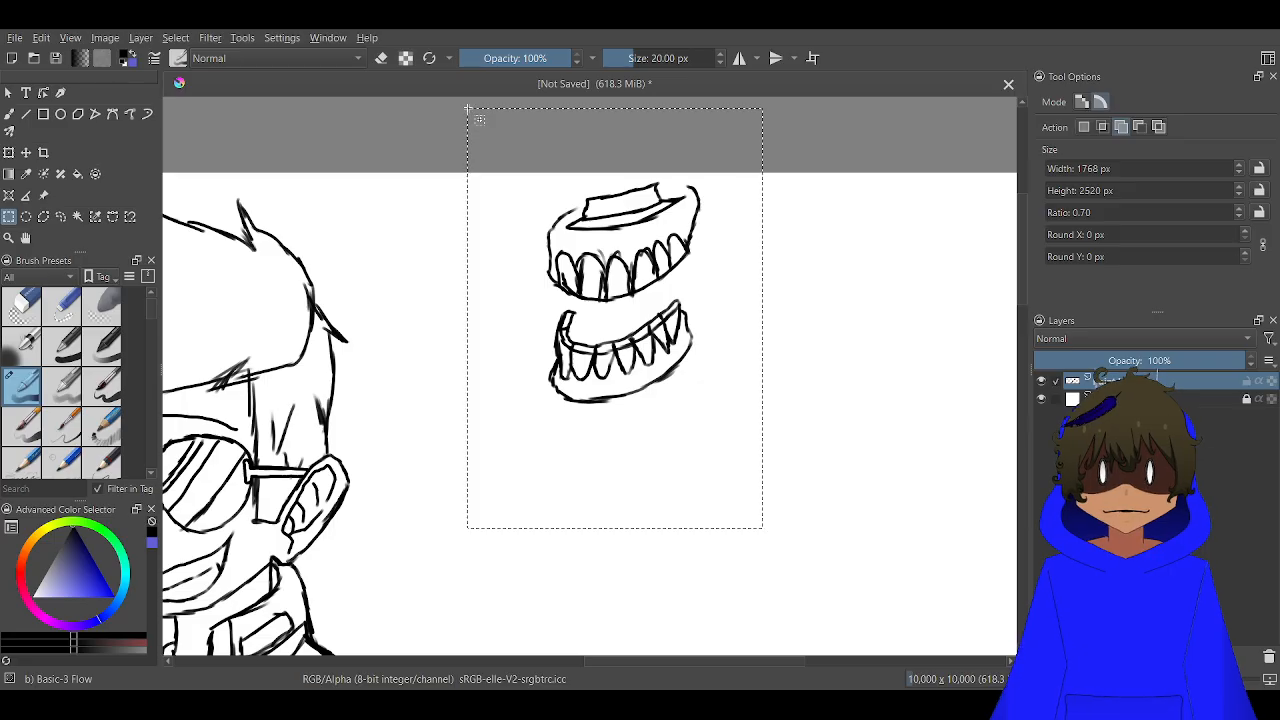
{"action": "left_click", "coordinate": [9, 152]}
{"action": "key", "text": "Down"}
{"action": "key", "text": "Down"}
{"action": "key", "text": "Down"}
{"action": "key", "text": "Down"}
{"action": "key", "text": "Down"}
{"action": "key", "text": "Down"}
{"action": "key", "text": "Down"}
{"action": "key", "text": "Down"}
{"action": "key", "text": "Down"}
{"action": "key", "text": "Down"}
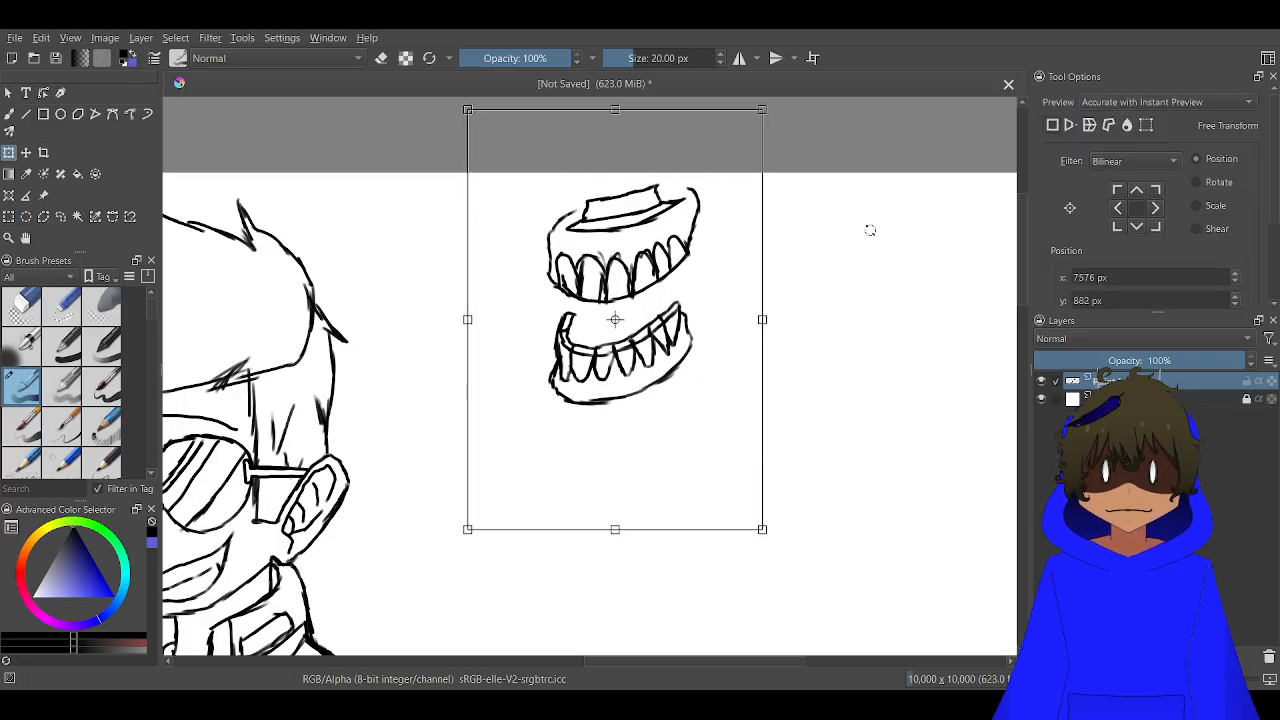
{"action": "key", "text": "Down"}
{"action": "key", "text": "Down"}
{"action": "key", "text": "Down"}
{"action": "key", "text": "Down"}
{"action": "key", "text": "Down"}
{"action": "key", "text": "Down"}
{"action": "key", "text": "Down"}
{"action": "key", "text": "Down"}
{"action": "key", "text": "Down"}
{"action": "key", "text": "Down"}
{"action": "key", "text": "Down"}
{"action": "key", "text": "Down"}
{"action": "key", "text": "Down"}
{"action": "key", "text": "Down"}
{"action": "key", "text": "Down"}
{"action": "key", "text": "Down"}
{"action": "key", "text": "Down"}
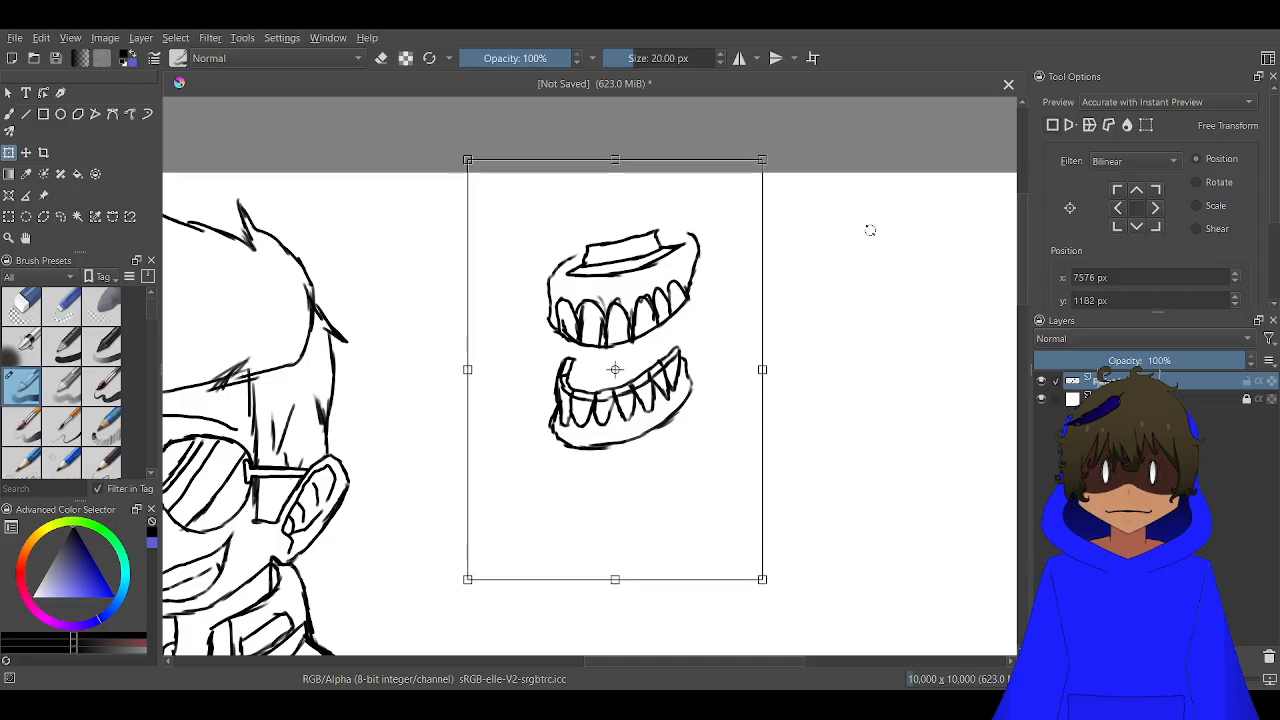
{"action": "key", "text": "Down"}
{"action": "key", "text": "Down"}
{"action": "key", "text": "Down"}
{"action": "key", "text": "Down"}
{"action": "key", "text": "Down"}
{"action": "key", "text": "Down"}
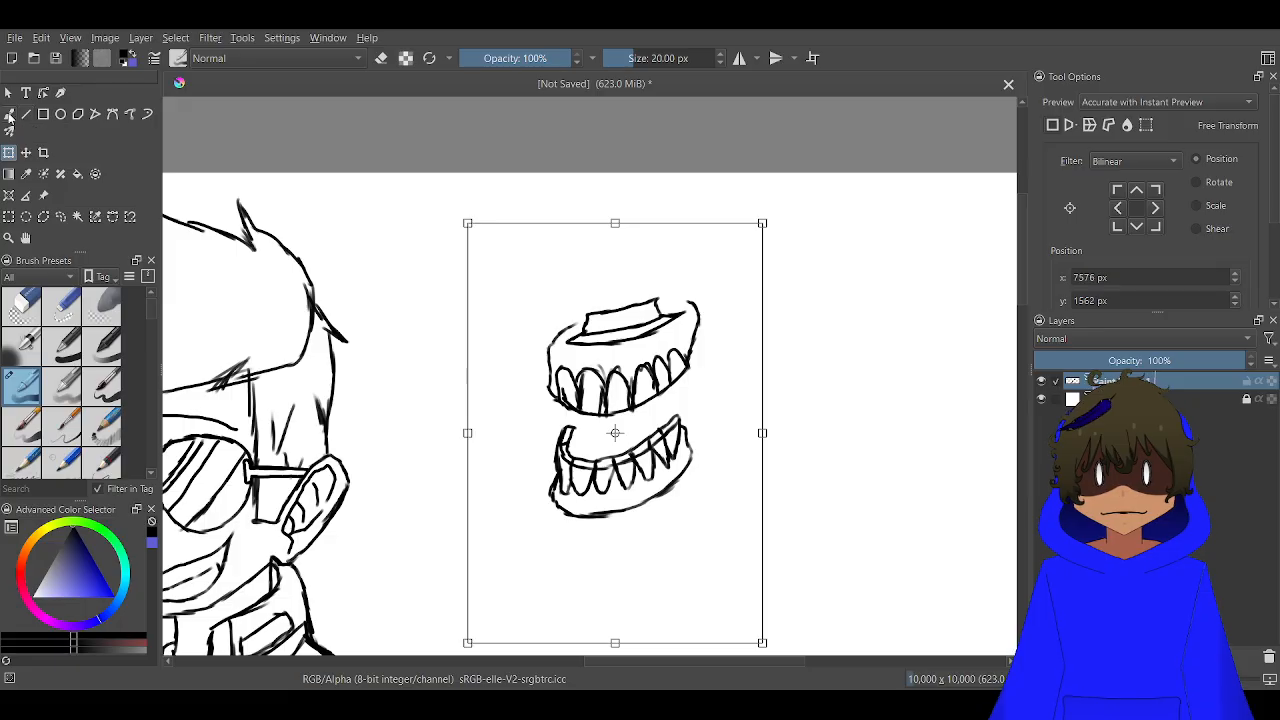
{"action": "left_click", "coordinate": [9, 115]}
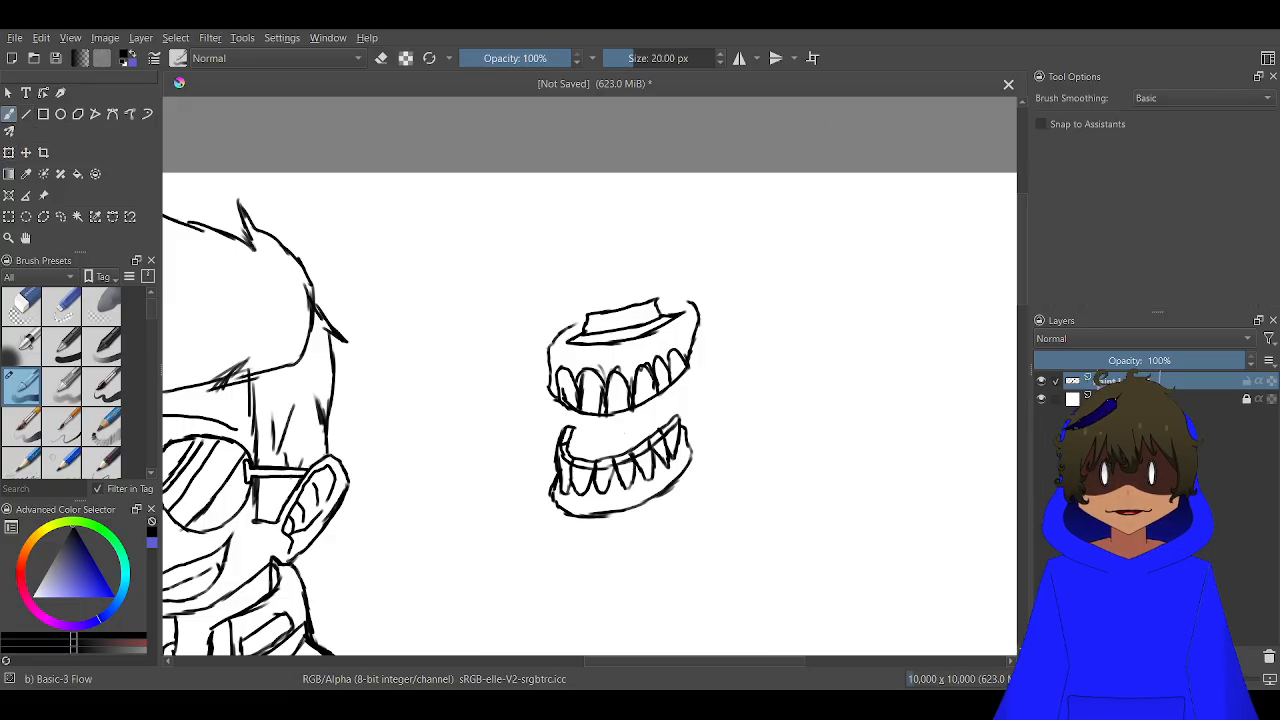
{"action": "scroll", "coordinate": [721, 357], "scroll_direction": "up", "scroll_amount": 2}
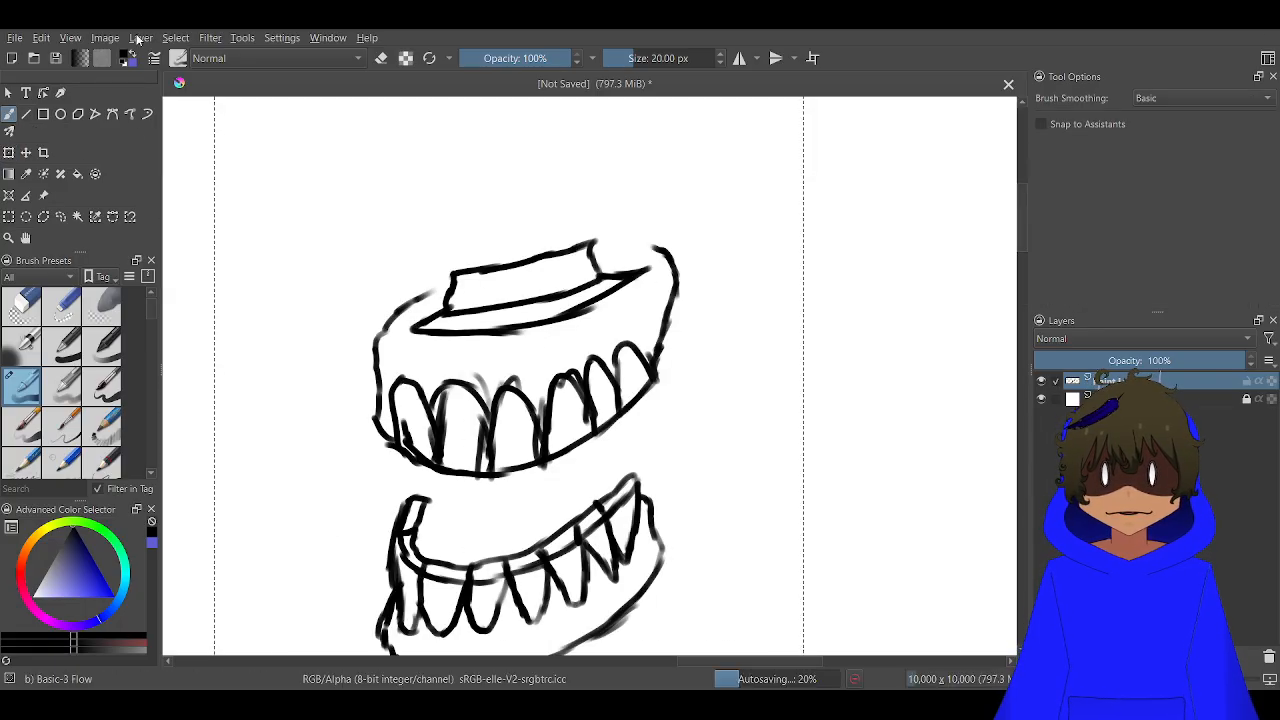
{"action": "left_click", "coordinate": [240, 85]}
Draw a tall top-hat crown, flared at the top, rising from the raised block above the upper jaw
{"action": "scroll", "coordinate": [586, 286], "scroll_direction": "down", "scroll_amount": 1}
{"action": "left_click_drag", "start_coordinate": [568, 171], "coordinate": [688, 249]}
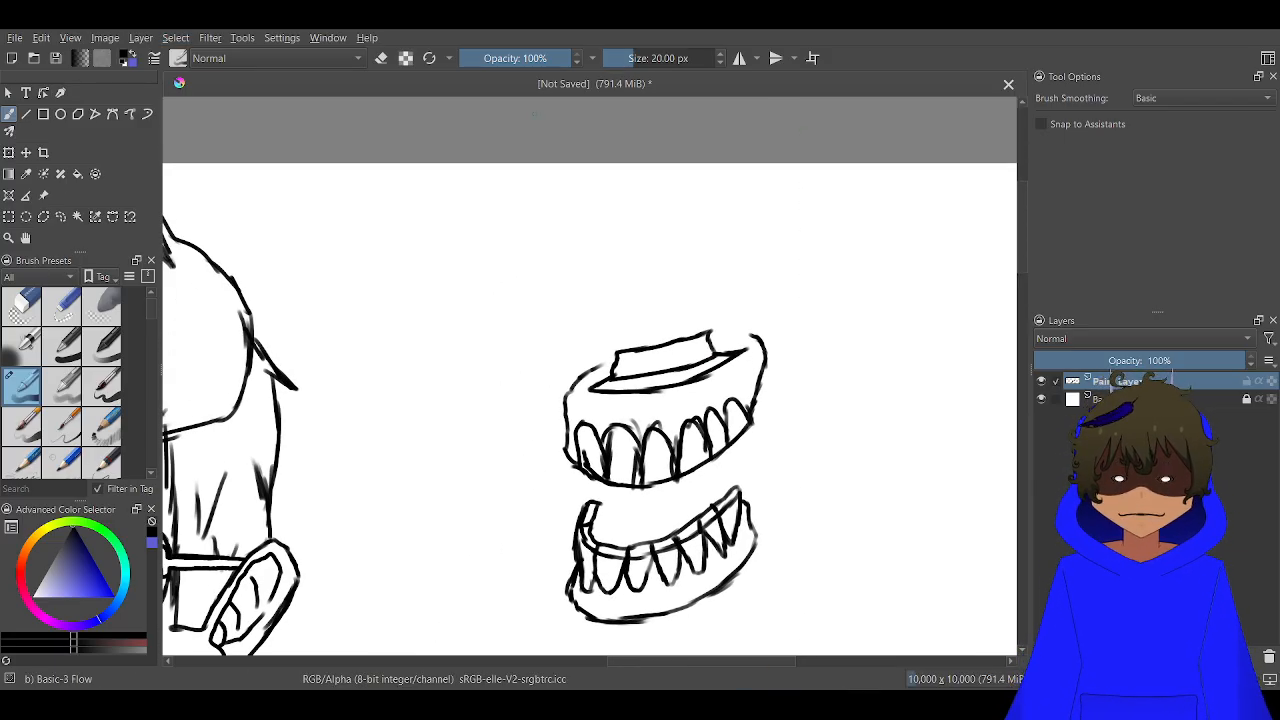
{"action": "scroll", "coordinate": [621, 266], "scroll_direction": "up", "scroll_amount": 2}
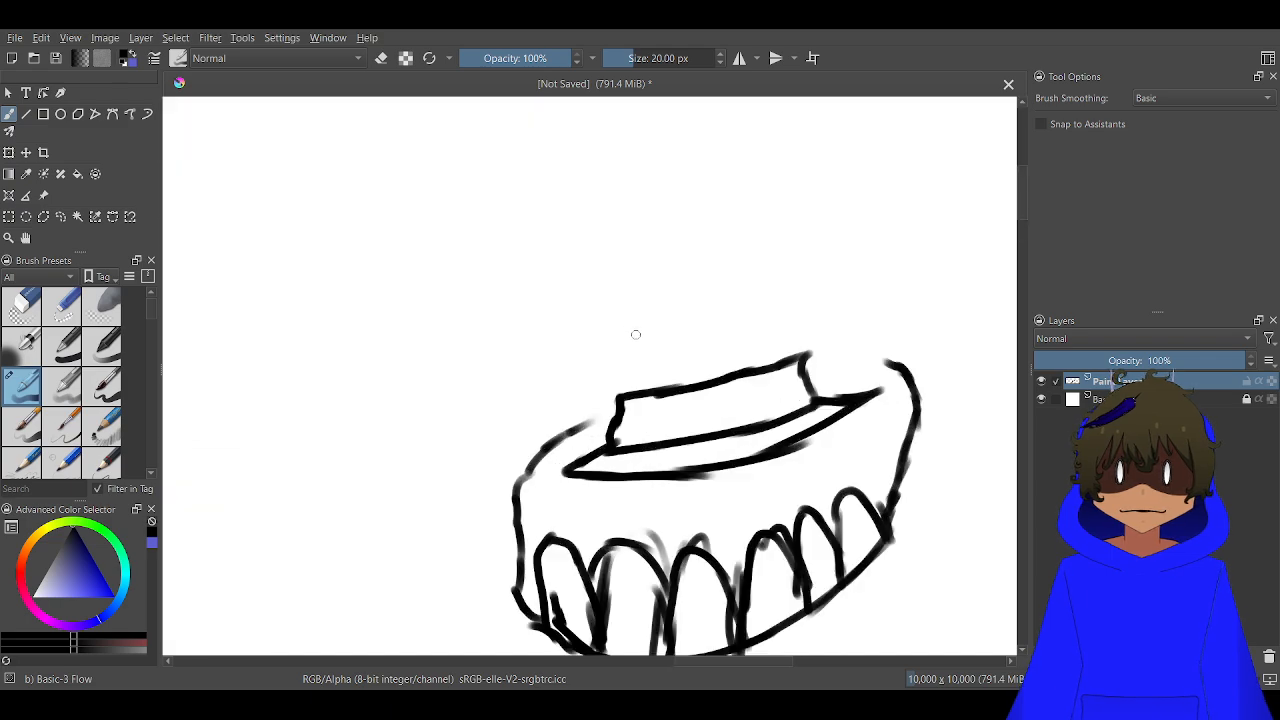
{"action": "mouse_move", "coordinate": [624, 396]}
{"action": "left_mouse_down"}
{"action": "mouse_move", "coordinate": [604, 242]}
{"action": "mouse_move", "coordinate": [557, 137]}
{"action": "left_mouse_up"}
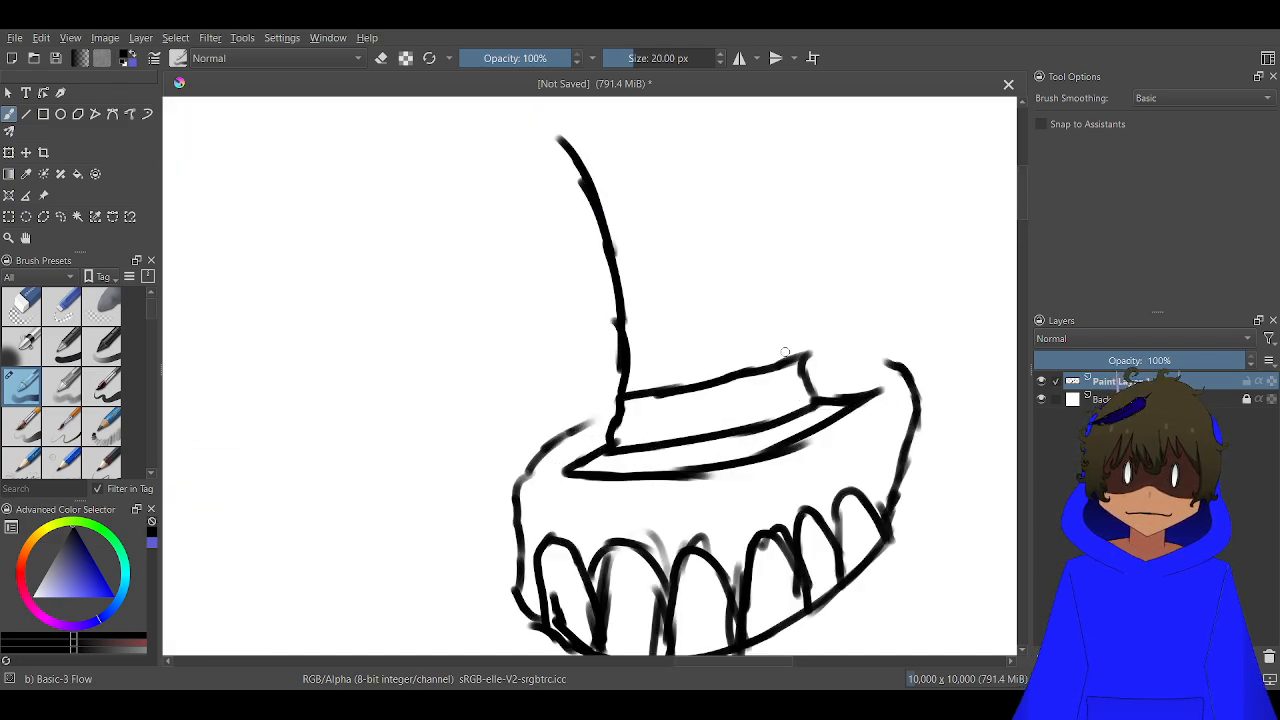
{"action": "mouse_move", "coordinate": [798, 356]}
{"action": "left_mouse_down"}
{"action": "mouse_move", "coordinate": [824, 200]}
{"action": "mouse_move", "coordinate": [809, 128]}
{"action": "mouse_move", "coordinate": [822, 144]}
{"action": "mouse_move", "coordinate": [790, 129]}
{"action": "mouse_move", "coordinate": [672, 124]}
{"action": "mouse_move", "coordinate": [587, 139]}
{"action": "mouse_move", "coordinate": [634, 126]}
{"action": "left_mouse_up"}
{"action": "scroll", "coordinate": [620, 254], "scroll_direction": "down", "scroll_amount": 2}
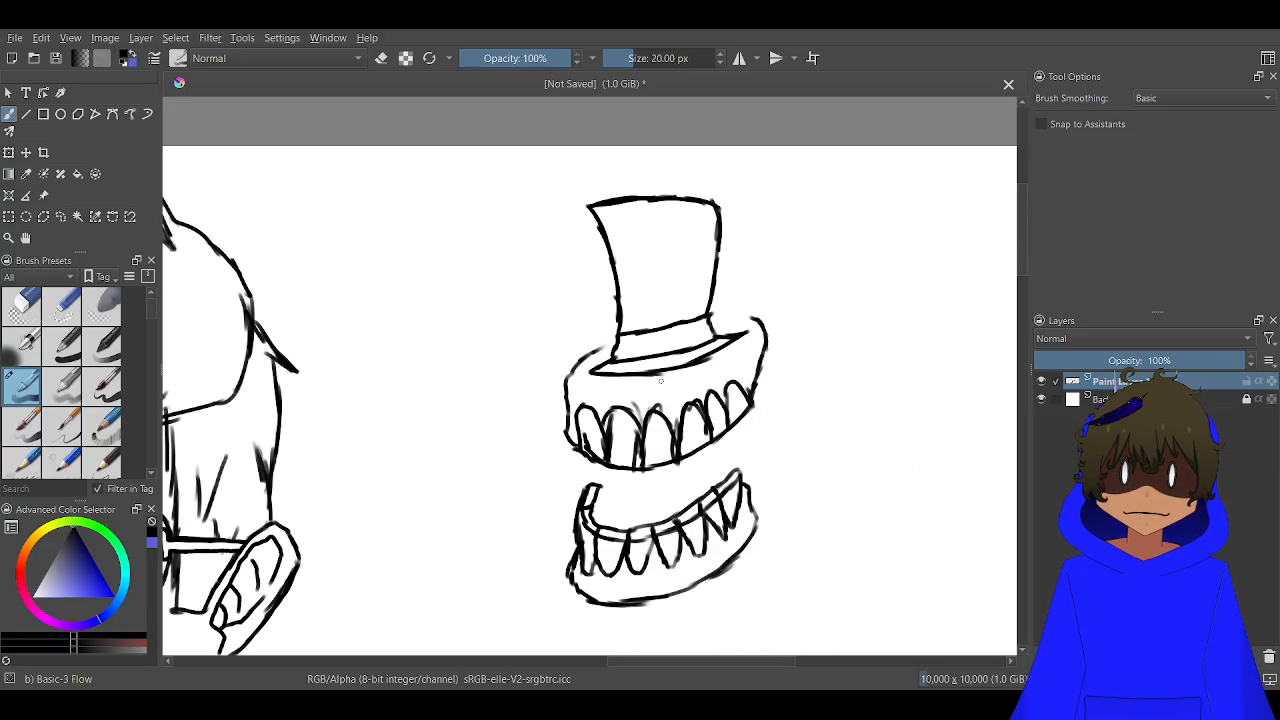
Close the upper gum outline behind the hat on both sides and add curved contour lines beneath the hat brim
{"action": "scroll", "coordinate": [645, 420], "scroll_direction": "up", "scroll_amount": 2}
{"action": "scroll", "coordinate": [614, 260], "scroll_direction": "up", "scroll_amount": 2}
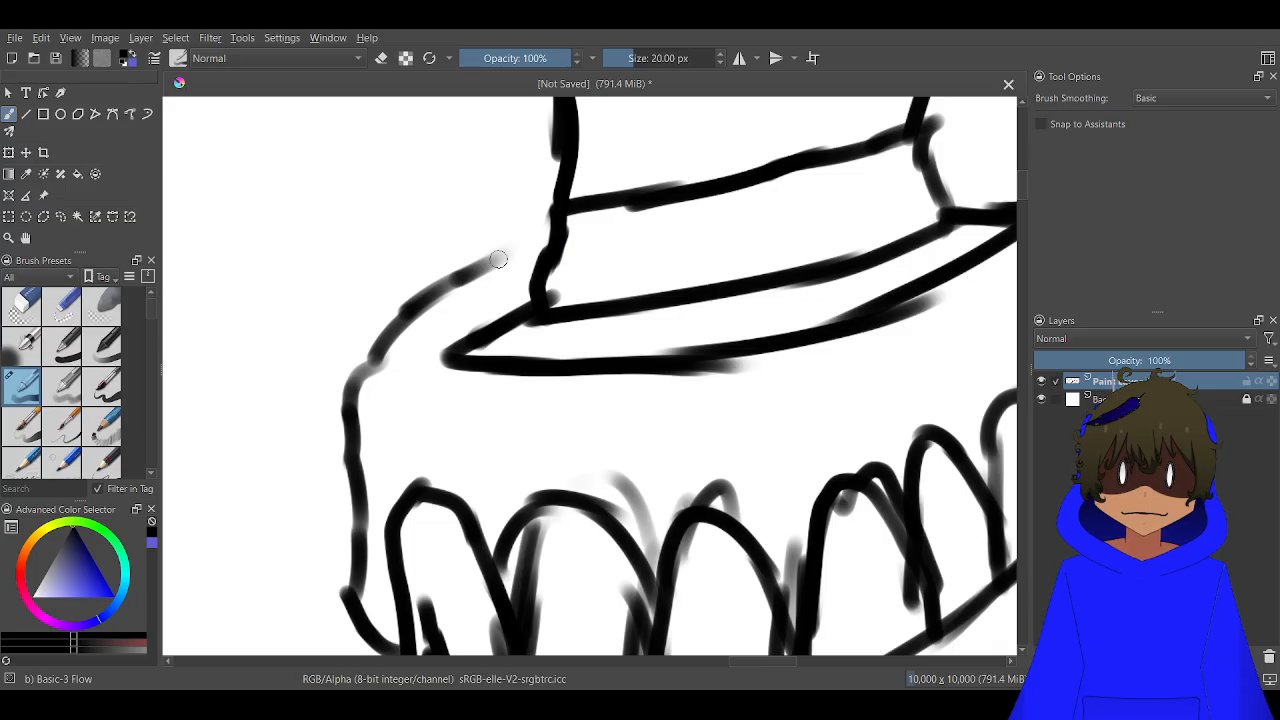
{"action": "left_click_drag", "start_coordinate": [498, 259], "coordinate": [570, 205]}
{"action": "scroll", "coordinate": [570, 205], "scroll_direction": "down", "scroll_amount": 2}
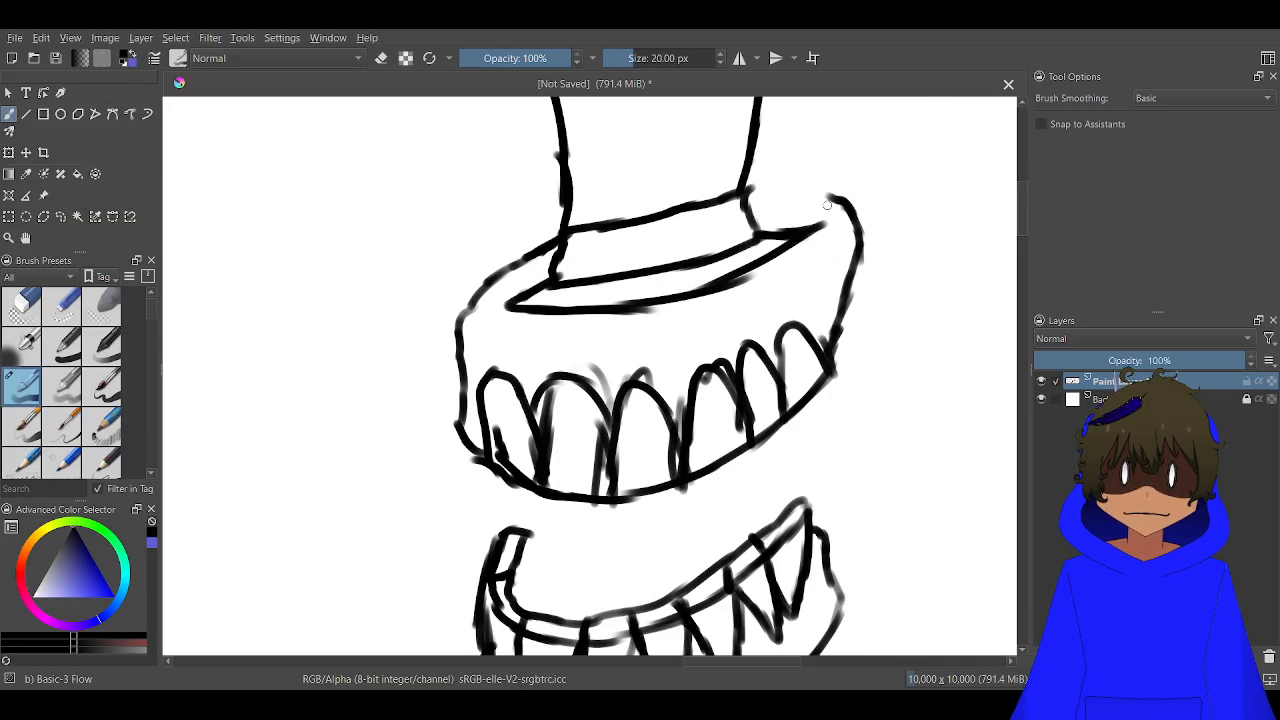
{"action": "scroll", "coordinate": [827, 204], "scroll_direction": "up", "scroll_amount": 2}
{"action": "mouse_move", "coordinate": [848, 206]}
{"action": "left_mouse_down"}
{"action": "mouse_move", "coordinate": [738, 158]}
{"action": "mouse_move", "coordinate": [749, 163]}
{"action": "mouse_move", "coordinate": [710, 172]}
{"action": "left_mouse_up"}
{"action": "mouse_move", "coordinate": [831, 213]}
{"action": "left_mouse_down"}
{"action": "mouse_move", "coordinate": [775, 304]}
{"action": "mouse_move", "coordinate": [598, 396]}
{"action": "mouse_move", "coordinate": [436, 398]}
{"action": "mouse_move", "coordinate": [361, 345]}
{"action": "mouse_move", "coordinate": [383, 292]}
{"action": "left_mouse_up"}
{"action": "scroll", "coordinate": [392, 344], "scroll_direction": "down", "scroll_amount": 4}
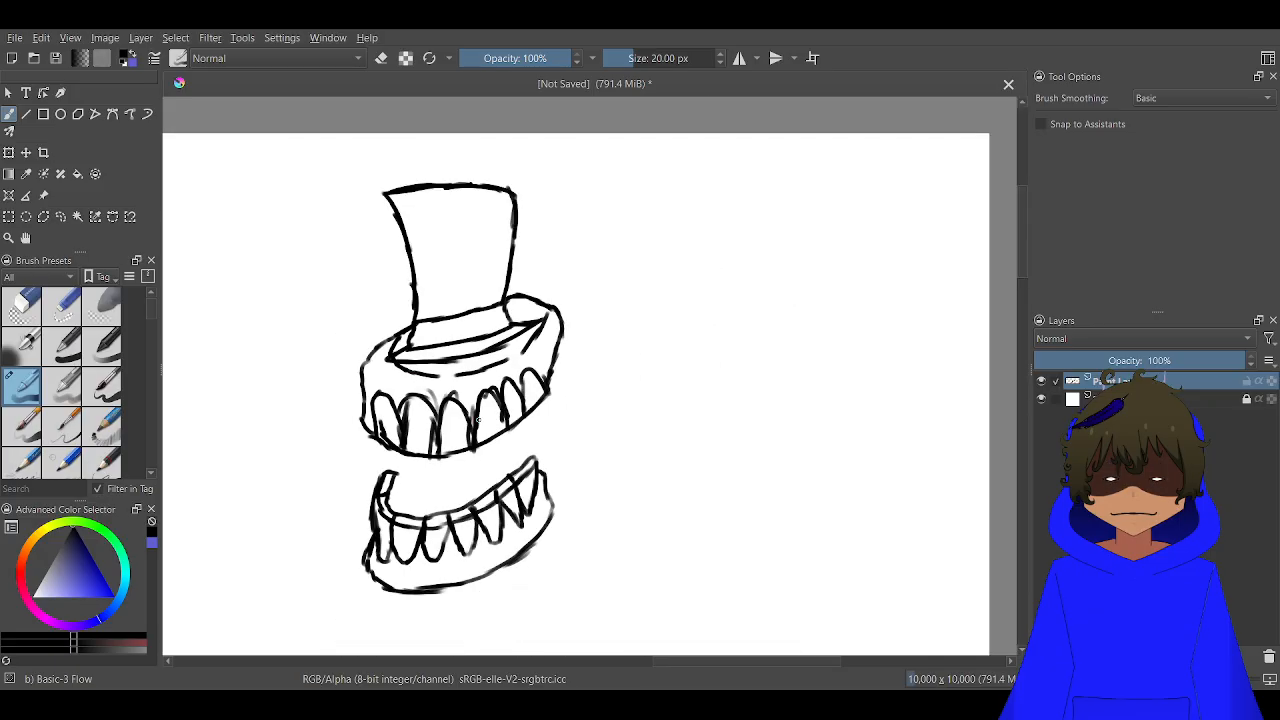
Try to join the two jaws with a long bulging curve from the upper gum's far end to the lower gum
{"action": "scroll", "coordinate": [440, 460], "scroll_direction": "up", "scroll_amount": 2}
{"action": "scroll", "coordinate": [632, 489], "scroll_direction": "up", "scroll_amount": 1}
{"action": "scroll", "coordinate": [632, 489], "scroll_direction": "up", "scroll_amount": 1}
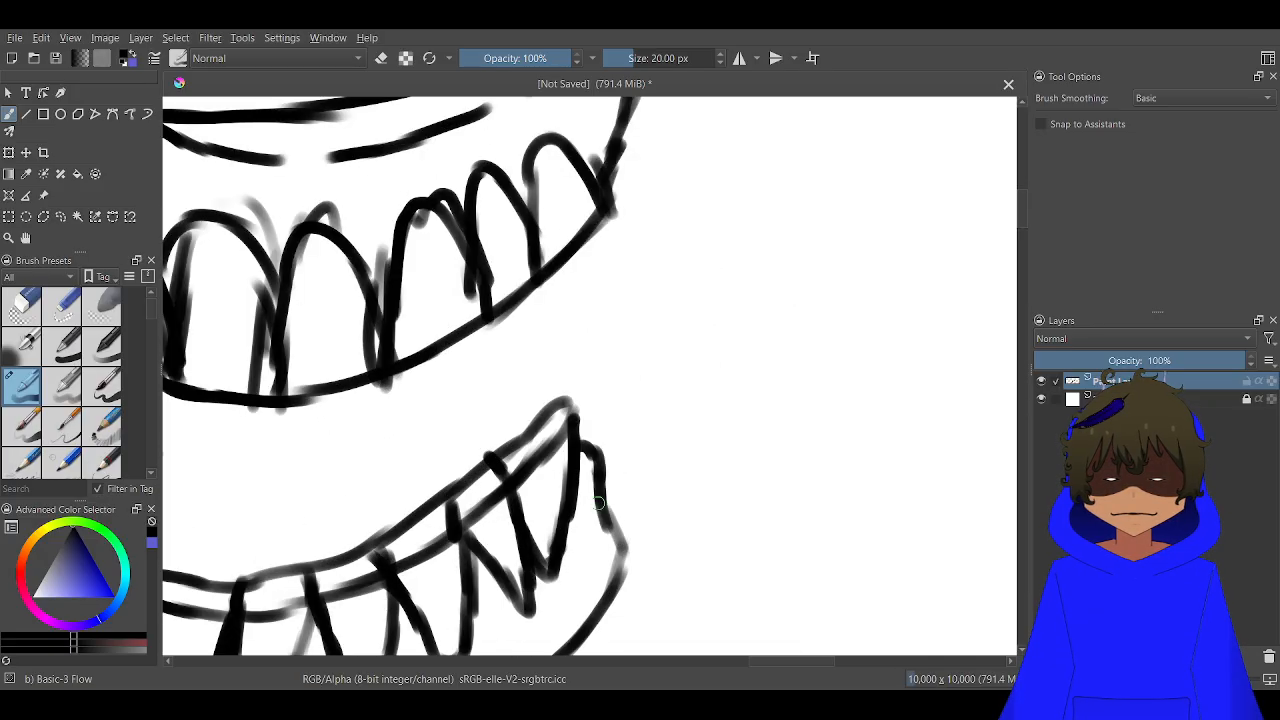
{"action": "scroll", "coordinate": [443, 450], "scroll_direction": "down", "scroll_amount": 2}
{"action": "mouse_move", "coordinate": [425, 496]}
{"action": "left_mouse_down"}
{"action": "mouse_move", "coordinate": [526, 475]}
{"action": "mouse_move", "coordinate": [663, 412]}
{"action": "mouse_move", "coordinate": [563, 443]}
{"action": "left_mouse_up"}
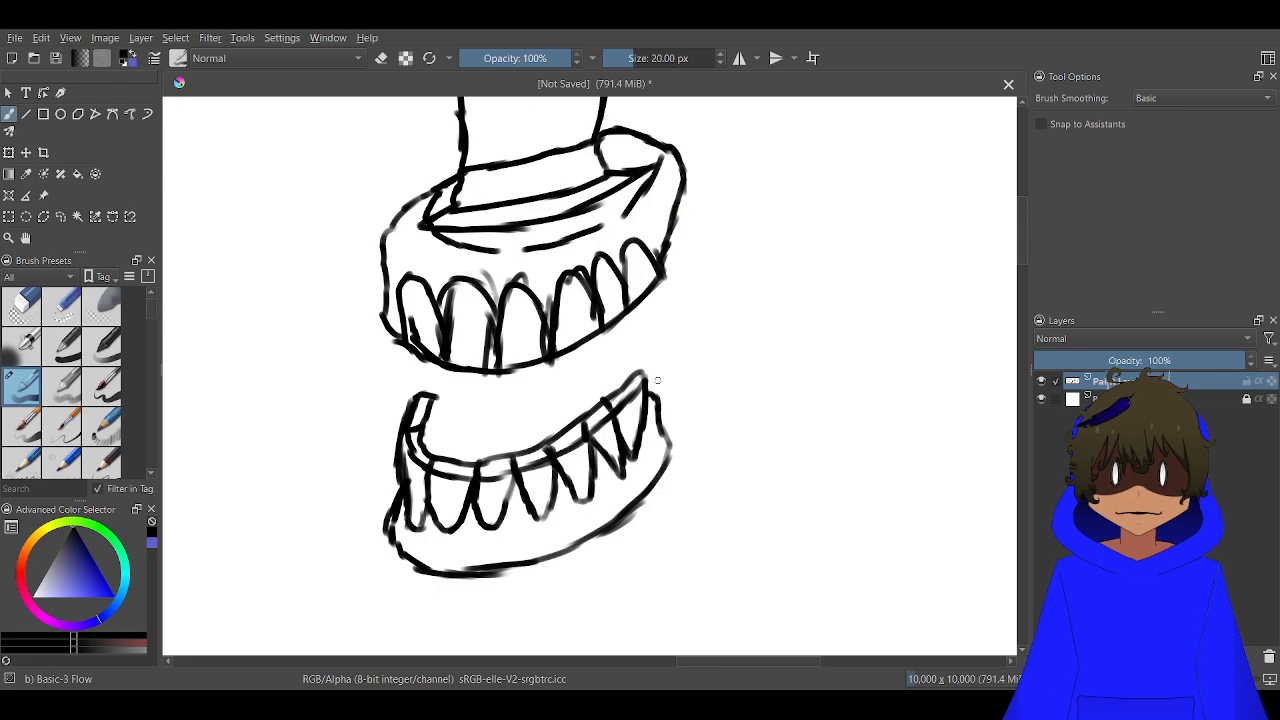
{"action": "scroll", "coordinate": [657, 380], "scroll_direction": "up", "scroll_amount": 1}
{"action": "mouse_move", "coordinate": [677, 456]}
{"action": "left_mouse_down"}
{"action": "mouse_move", "coordinate": [716, 346]}
{"action": "mouse_move", "coordinate": [724, 245]}
{"action": "mouse_move", "coordinate": [695, 177]}
{"action": "mouse_move", "coordinate": [704, 182]}
{"action": "mouse_move", "coordinate": [664, 170]}
{"action": "left_mouse_up"}
{"action": "scroll", "coordinate": [650, 398], "scroll_direction": "up", "scroll_amount": 2}
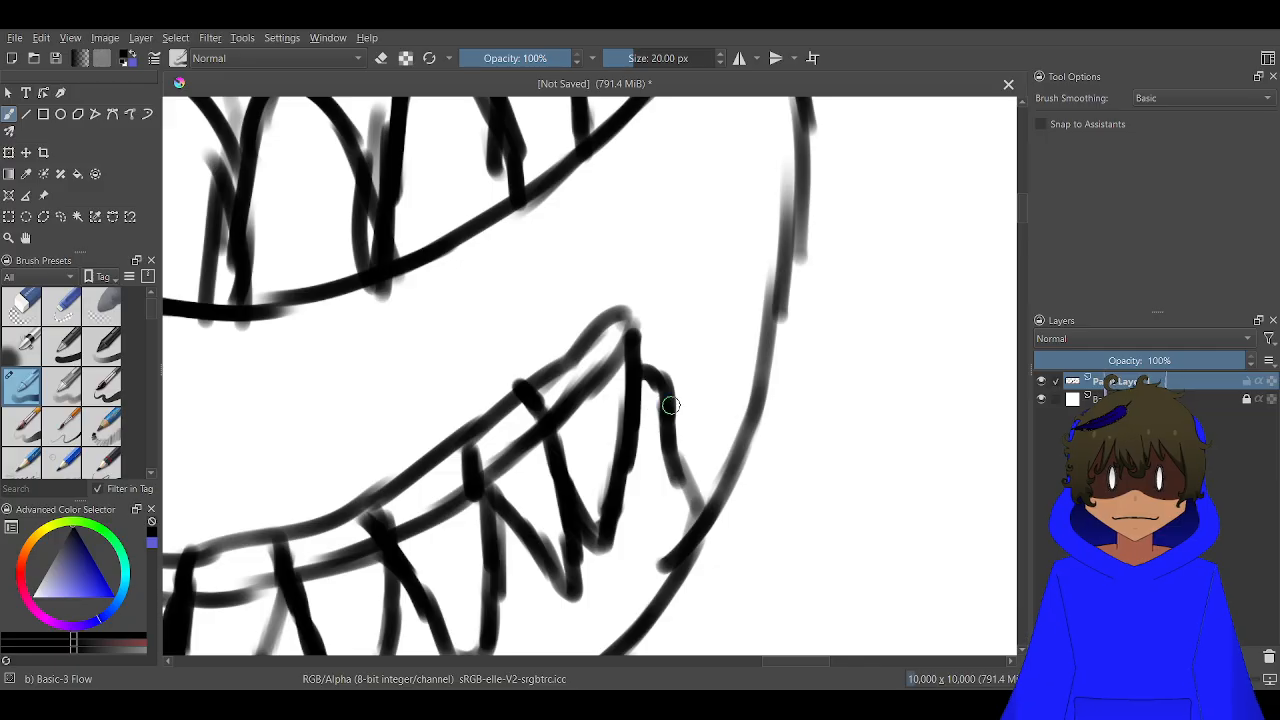
Try to erase and redraw the lower gum's far end beside the last tooth inside the joining curve, and undo the jaw connection
{"action": "key", "text": "e"}
{"action": "mouse_move", "coordinate": [662, 408]}
{"action": "left_mouse_down"}
{"action": "mouse_move", "coordinate": [675, 537]}
{"action": "mouse_move", "coordinate": [686, 526]}
{"action": "mouse_move", "coordinate": [676, 539]}
{"action": "mouse_move", "coordinate": [697, 485]}
{"action": "left_mouse_up"}
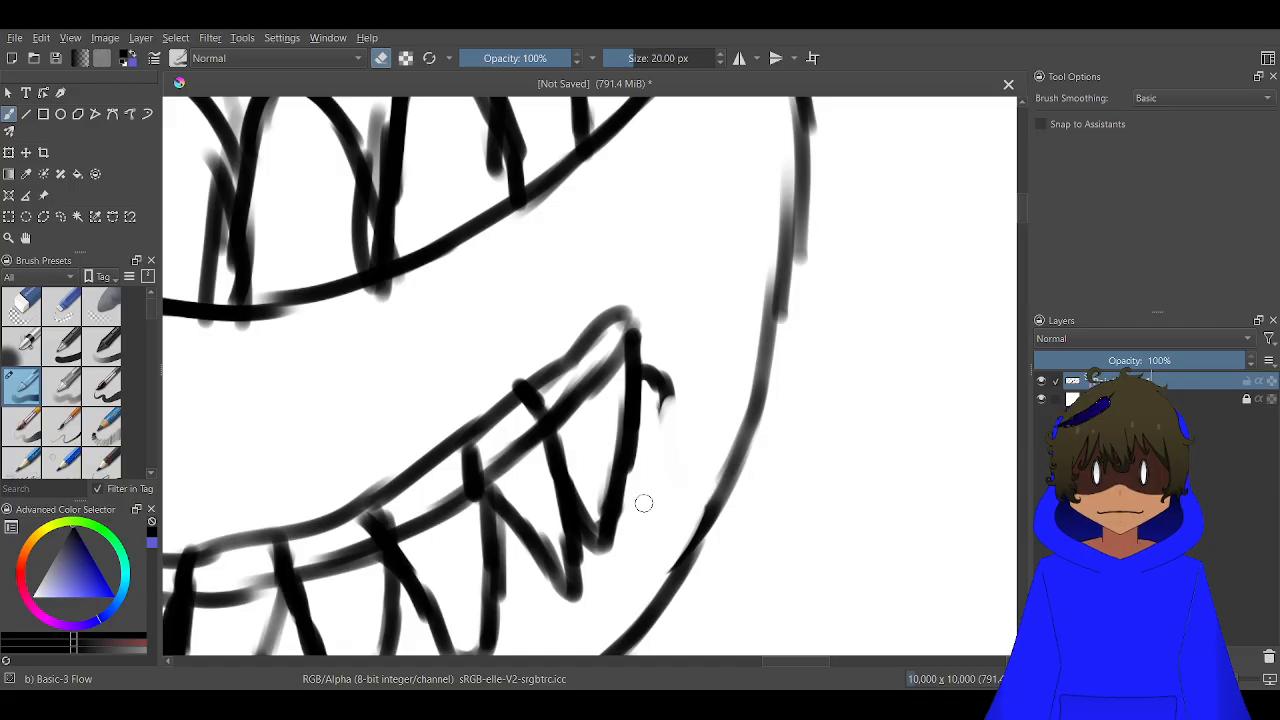
{"action": "key", "text": "e"}
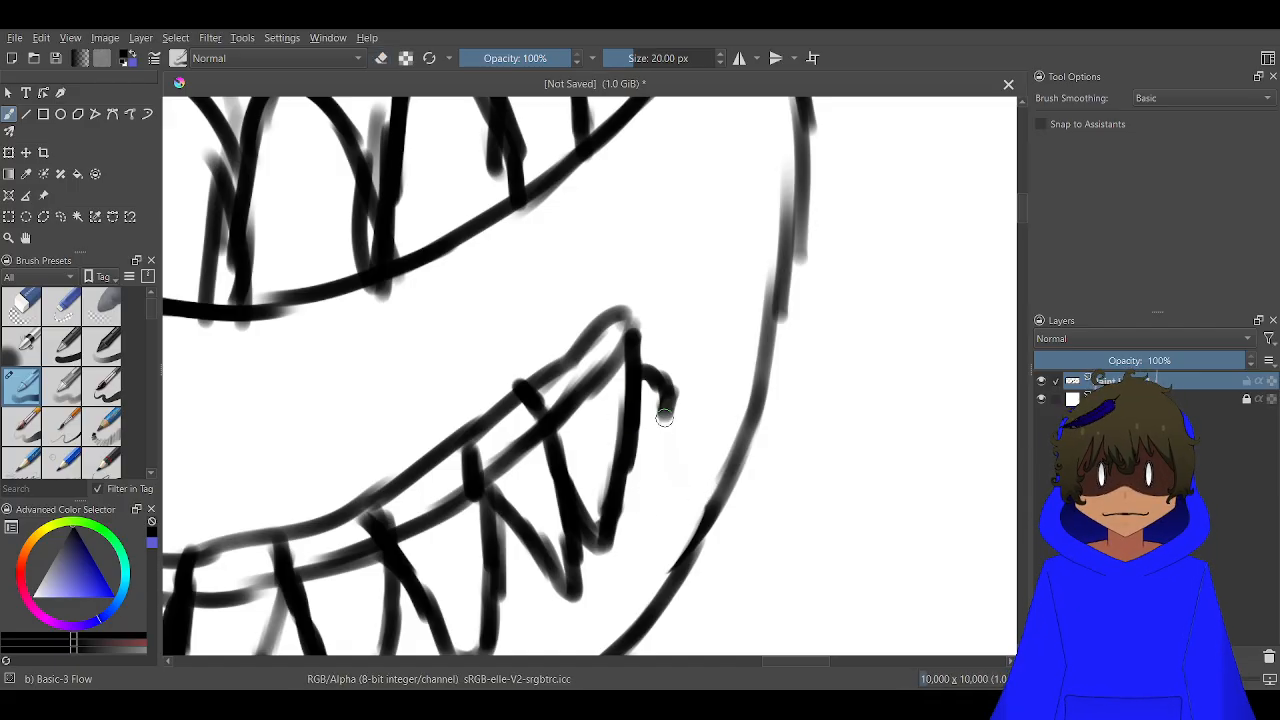
{"action": "left_click_drag", "start_coordinate": [668, 396], "coordinate": [663, 424]}
{"action": "scroll", "coordinate": [667, 391], "scroll_direction": "down", "scroll_amount": 2}
{"action": "scroll", "coordinate": [660, 349], "scroll_direction": "up", "scroll_amount": 2}
{"action": "scroll", "coordinate": [671, 291], "scroll_direction": "down", "scroll_amount": 2}
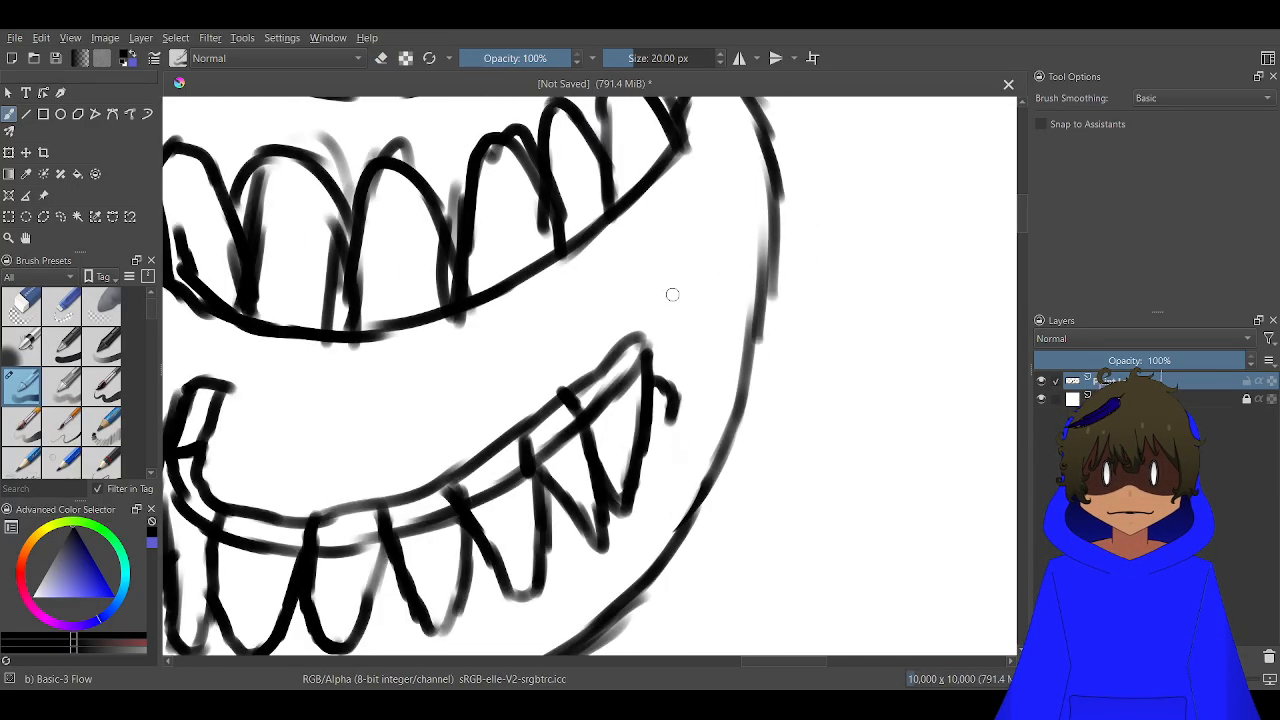
{"action": "scroll", "coordinate": [666, 380], "scroll_direction": "up", "scroll_amount": 3}
{"action": "key", "text": "e"}
{"action": "mouse_move", "coordinate": [652, 397]}
{"action": "left_mouse_down"}
{"action": "mouse_move", "coordinate": [657, 371]}
{"action": "mouse_move", "coordinate": [690, 393]}
{"action": "mouse_move", "coordinate": [680, 431]}
{"action": "mouse_move", "coordinate": [691, 466]}
{"action": "left_mouse_up"}
{"action": "key", "text": "e"}
{"action": "scroll", "coordinate": [621, 333], "scroll_direction": "down", "scroll_amount": 4}
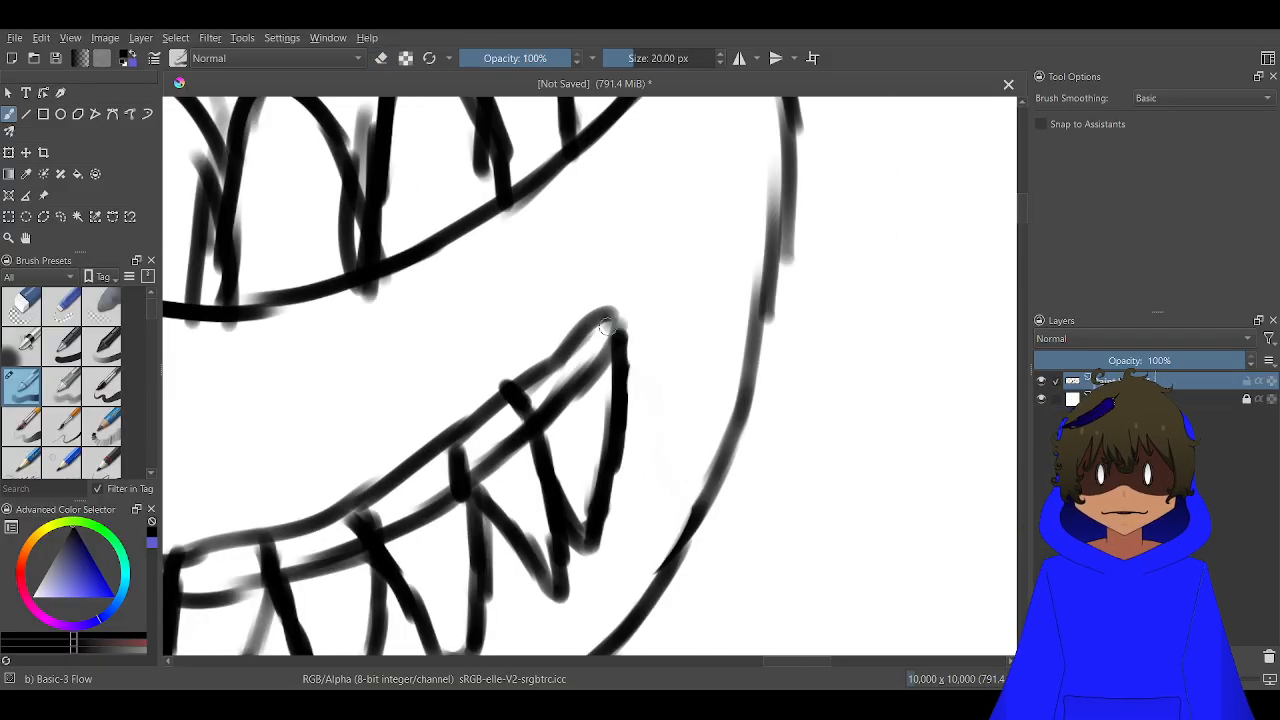
{"action": "scroll", "coordinate": [574, 332], "scroll_direction": "up", "scroll_amount": 1}
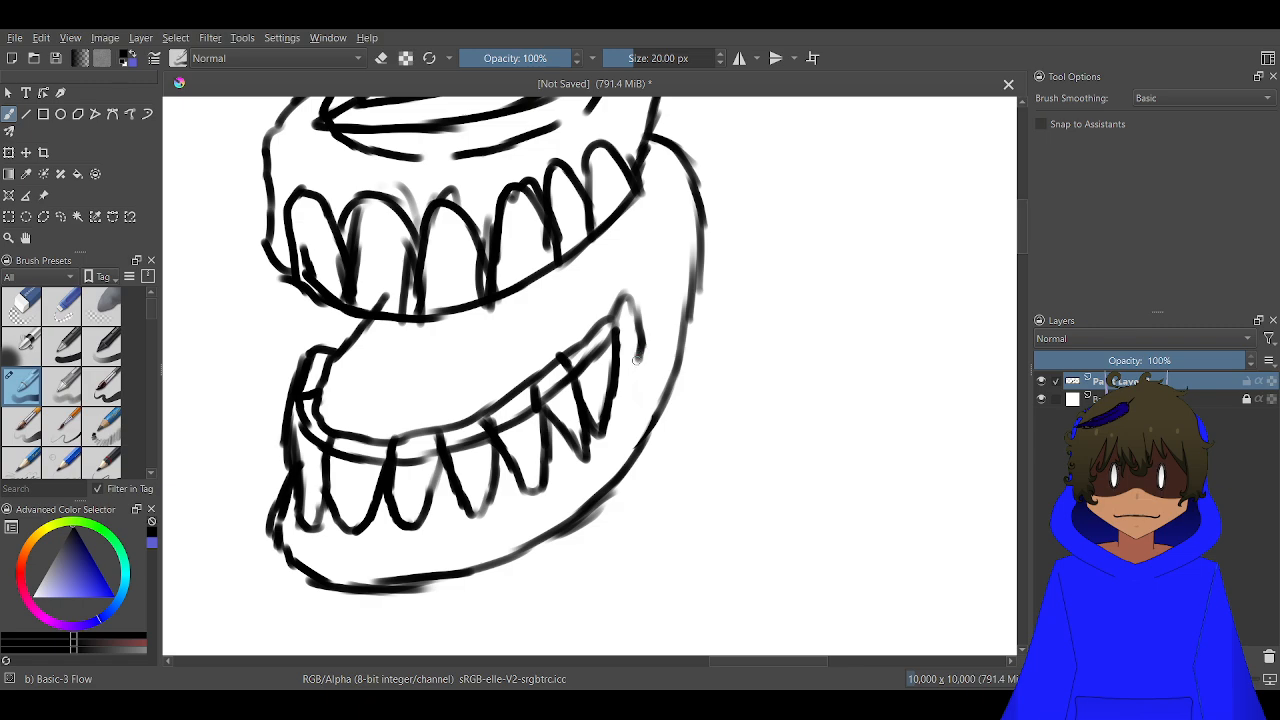
{"action": "scroll", "coordinate": [628, 365], "scroll_direction": "down", "scroll_amount": 4}
{"action": "key", "text": "ctrl"}
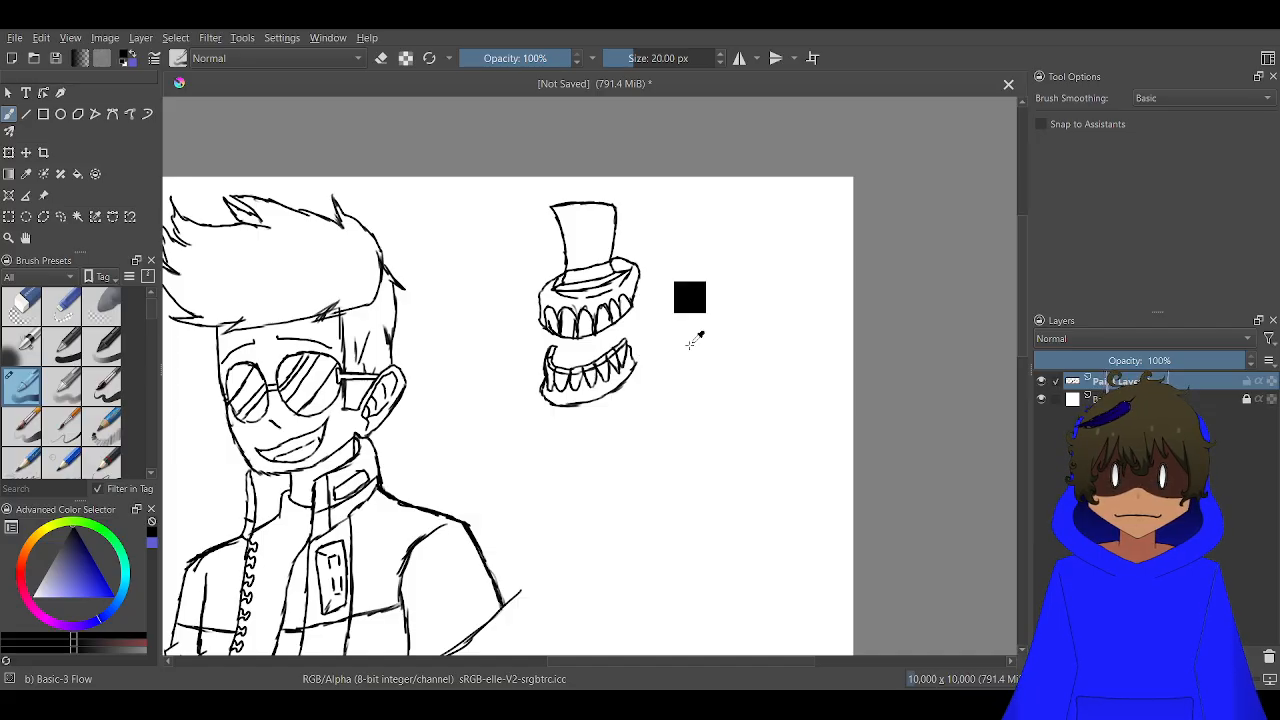
Draw a large round eyeball between the front teeth of the upper and lower jaws
{"action": "scroll", "coordinate": [582, 332], "scroll_direction": "up", "scroll_amount": 4}
{"action": "mouse_move", "coordinate": [509, 374]}
{"action": "left_mouse_down"}
{"action": "mouse_move", "coordinate": [551, 303]}
{"action": "mouse_move", "coordinate": [507, 284]}
{"action": "mouse_move", "coordinate": [472, 345]}
{"action": "mouse_move", "coordinate": [494, 423]}
{"action": "mouse_move", "coordinate": [584, 440]}
{"action": "mouse_move", "coordinate": [626, 424]}
{"action": "mouse_move", "coordinate": [657, 387]}
{"action": "mouse_move", "coordinate": [669, 331]}
{"action": "mouse_move", "coordinate": [634, 272]}
{"action": "left_mouse_up"}
{"action": "scroll", "coordinate": [626, 307], "scroll_direction": "up", "scroll_amount": 2}
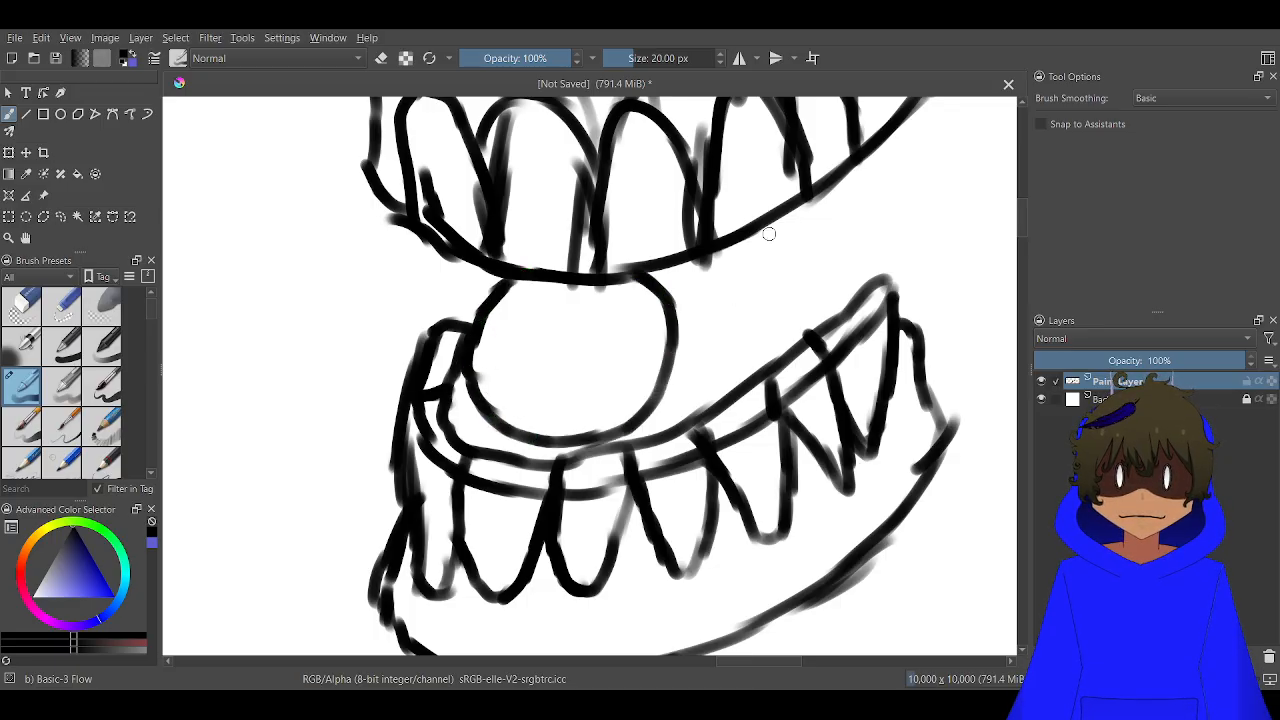
Try a small, thick-lined round second eye under the upper jaw's edge, and undo its strokes
{"action": "scroll", "coordinate": [769, 234], "scroll_direction": "up", "scroll_amount": 1}
{"action": "mouse_move", "coordinate": [710, 252]}
{"action": "left_mouse_down"}
{"action": "mouse_move", "coordinate": [676, 326]}
{"action": "mouse_move", "coordinate": [710, 375]}
{"action": "mouse_move", "coordinate": [819, 365]}
{"action": "mouse_move", "coordinate": [842, 302]}
{"action": "mouse_move", "coordinate": [804, 236]}
{"action": "mouse_move", "coordinate": [740, 245]}
{"action": "mouse_move", "coordinate": [700, 291]}
{"action": "mouse_move", "coordinate": [707, 361]}
{"action": "mouse_move", "coordinate": [776, 375]}
{"action": "mouse_move", "coordinate": [831, 338]}
{"action": "mouse_move", "coordinate": [818, 259]}
{"action": "mouse_move", "coordinate": [742, 249]}
{"action": "mouse_move", "coordinate": [700, 304]}
{"action": "mouse_move", "coordinate": [704, 366]}
{"action": "mouse_move", "coordinate": [752, 378]}
{"action": "left_mouse_up"}
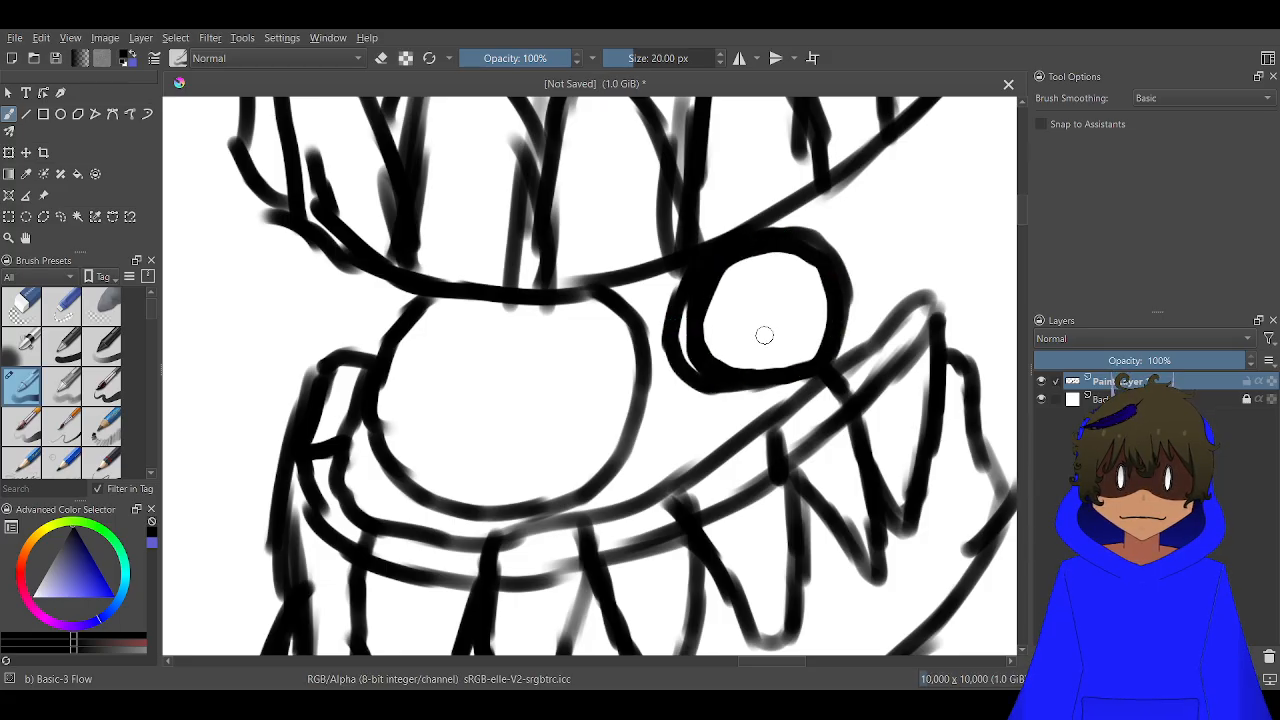
{"action": "key", "text": "ctrl+z"}
{"action": "key", "text": "ctrl+z"}
{"action": "key", "text": "ctrl+z"}
{"action": "key", "text": "ctrl+z"}
{"action": "key", "text": "ctrl+z"}
{"action": "key", "text": "ctrl+z"}
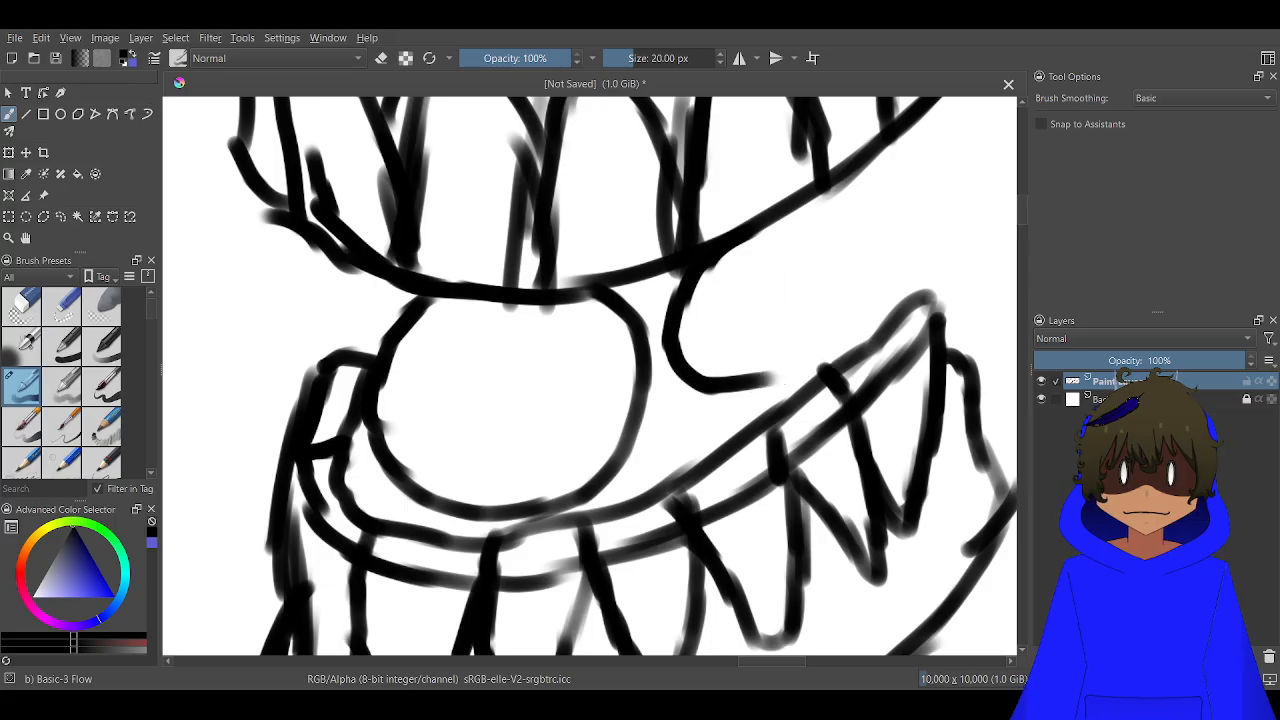
{"action": "key", "text": "ctrl+z"}
{"action": "key", "text": "ctrl+z"}
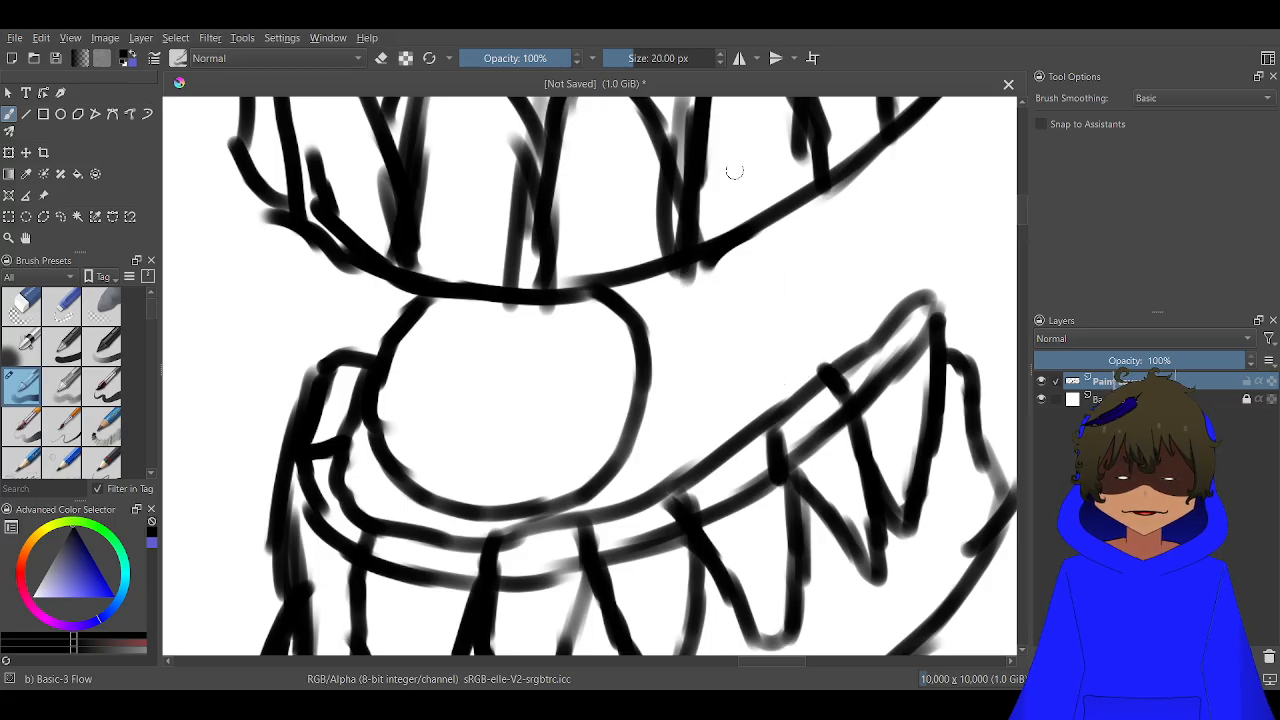
Try a second eyeball tucked behind the first with solid black pupils in both, and undo the pair of eyes
{"action": "mouse_move", "coordinate": [623, 320]}
{"action": "left_mouse_down"}
{"action": "mouse_move", "coordinate": [676, 283]}
{"action": "mouse_move", "coordinate": [770, 294]}
{"action": "mouse_move", "coordinate": [793, 354]}
{"action": "mouse_move", "coordinate": [787, 402]}
{"action": "mouse_move", "coordinate": [752, 436]}
{"action": "left_mouse_up"}
{"action": "left_click_drag", "start_coordinate": [600, 469], "coordinate": [648, 492]}
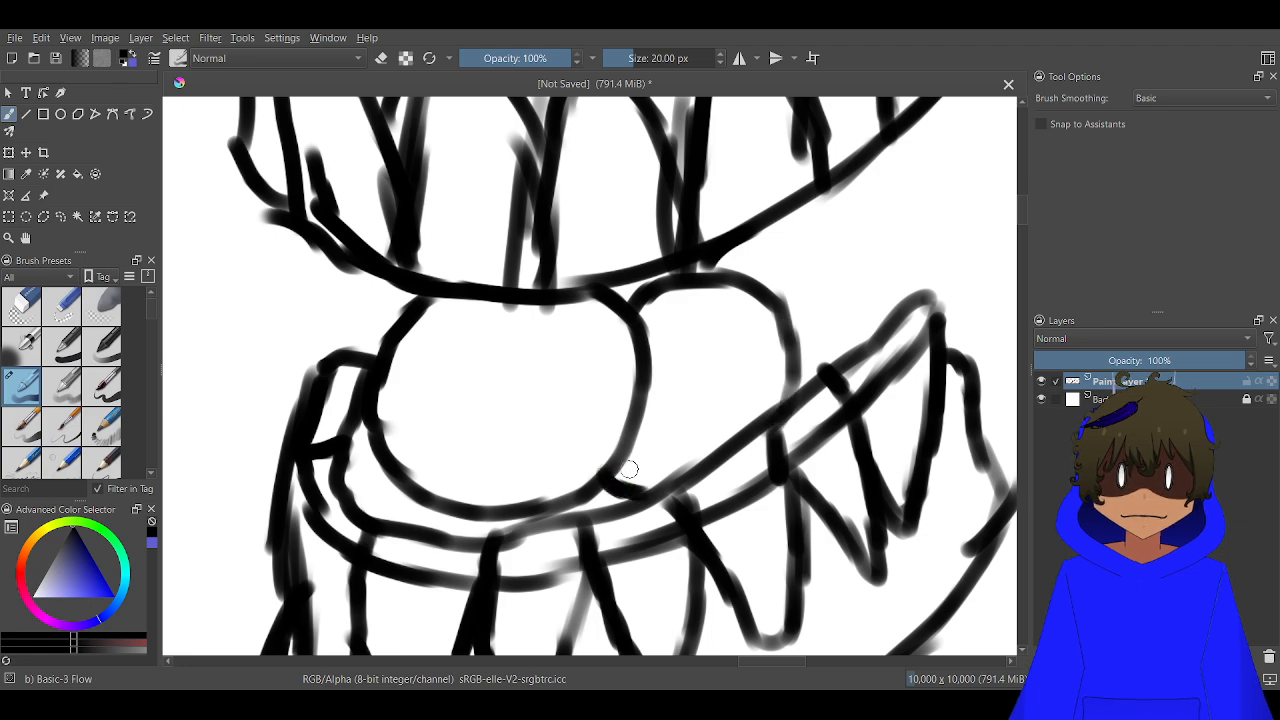
{"action": "mouse_move", "coordinate": [714, 360]}
{"action": "left_mouse_down"}
{"action": "mouse_move", "coordinate": [676, 370]}
{"action": "mouse_move", "coordinate": [672, 412]}
{"action": "mouse_move", "coordinate": [692, 410]}
{"action": "mouse_move", "coordinate": [700, 376]}
{"action": "mouse_move", "coordinate": [682, 393]}
{"action": "left_mouse_up"}
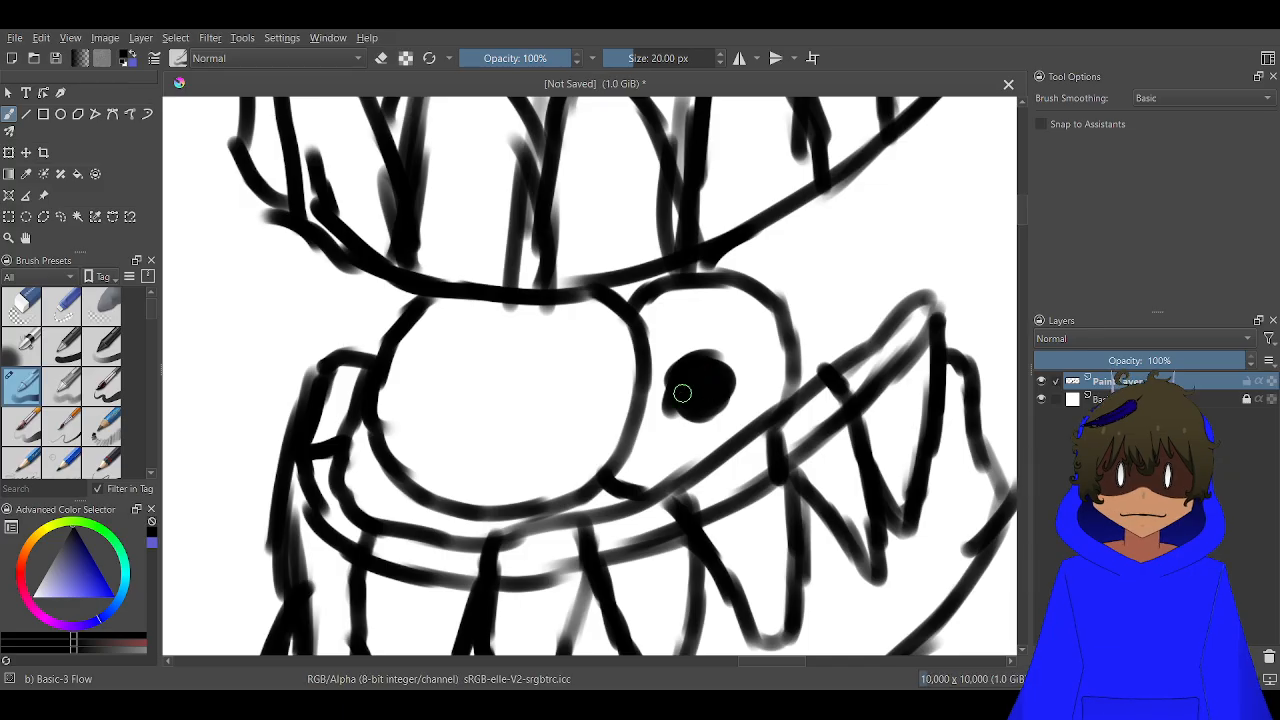
{"action": "mouse_move", "coordinate": [551, 385]}
{"action": "left_mouse_down"}
{"action": "mouse_move", "coordinate": [530, 400]}
{"action": "mouse_move", "coordinate": [545, 410]}
{"action": "mouse_move", "coordinate": [535, 380]}
{"action": "left_mouse_up"}
{"action": "scroll", "coordinate": [535, 380], "scroll_direction": "down", "scroll_amount": 5}
{"action": "scroll", "coordinate": [527, 360], "scroll_direction": "down", "scroll_amount": 2}
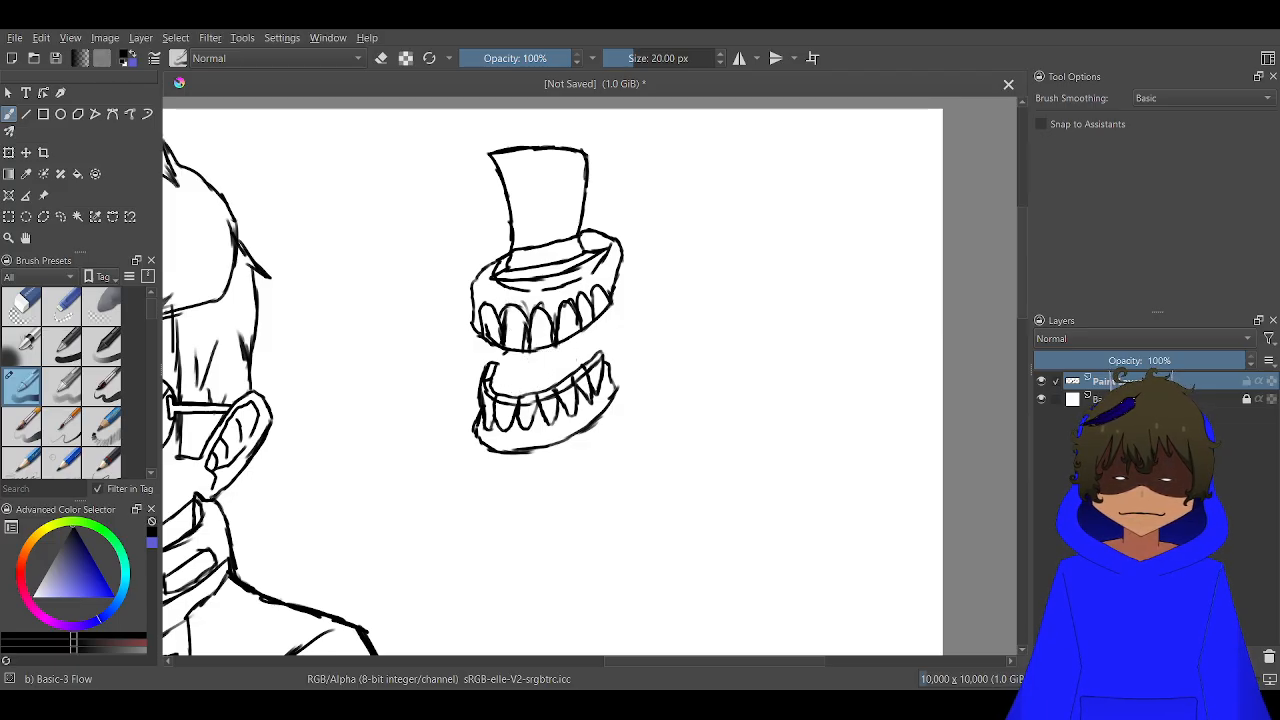
Draw the far eye between the jaws with two curved sides, a round iris and a small solid pupil
{"action": "scroll", "coordinate": [523, 363], "scroll_direction": "up", "scroll_amount": 5}
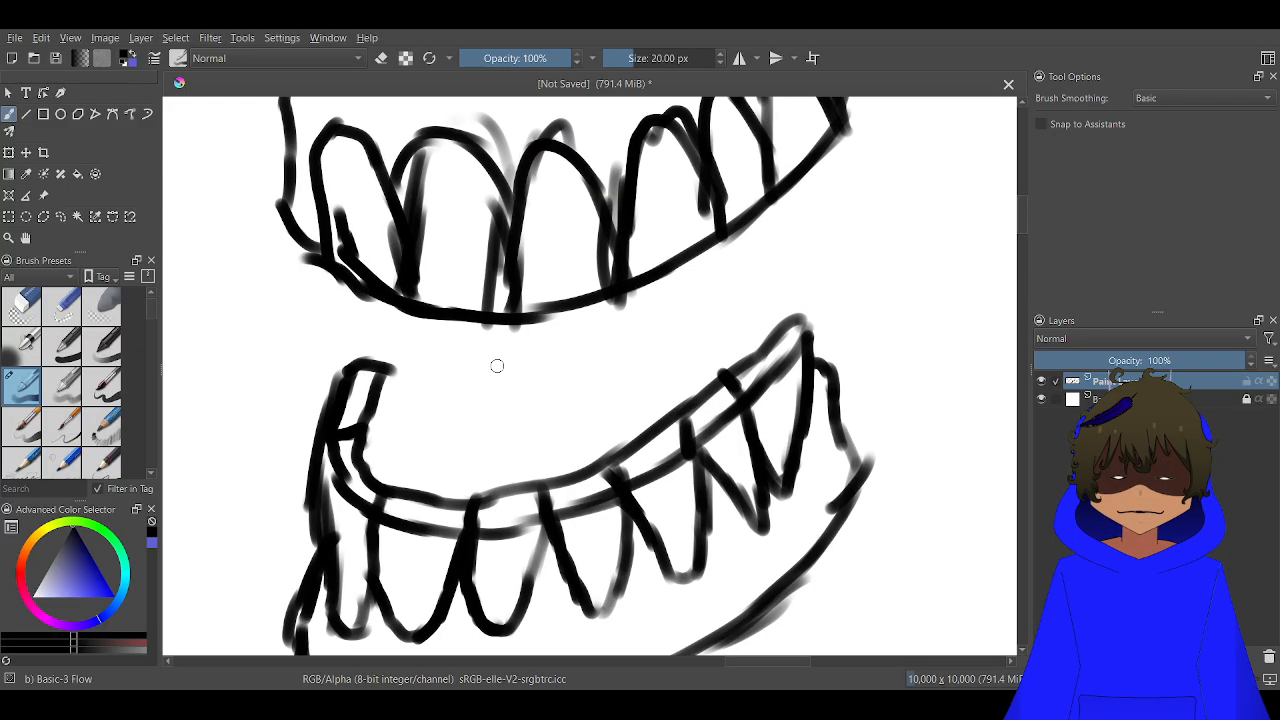
{"action": "mouse_move", "coordinate": [758, 229]}
{"action": "left_mouse_down"}
{"action": "mouse_move", "coordinate": [786, 278]}
{"action": "mouse_move", "coordinate": [780, 330]}
{"action": "mouse_move", "coordinate": [770, 236]}
{"action": "left_mouse_up"}
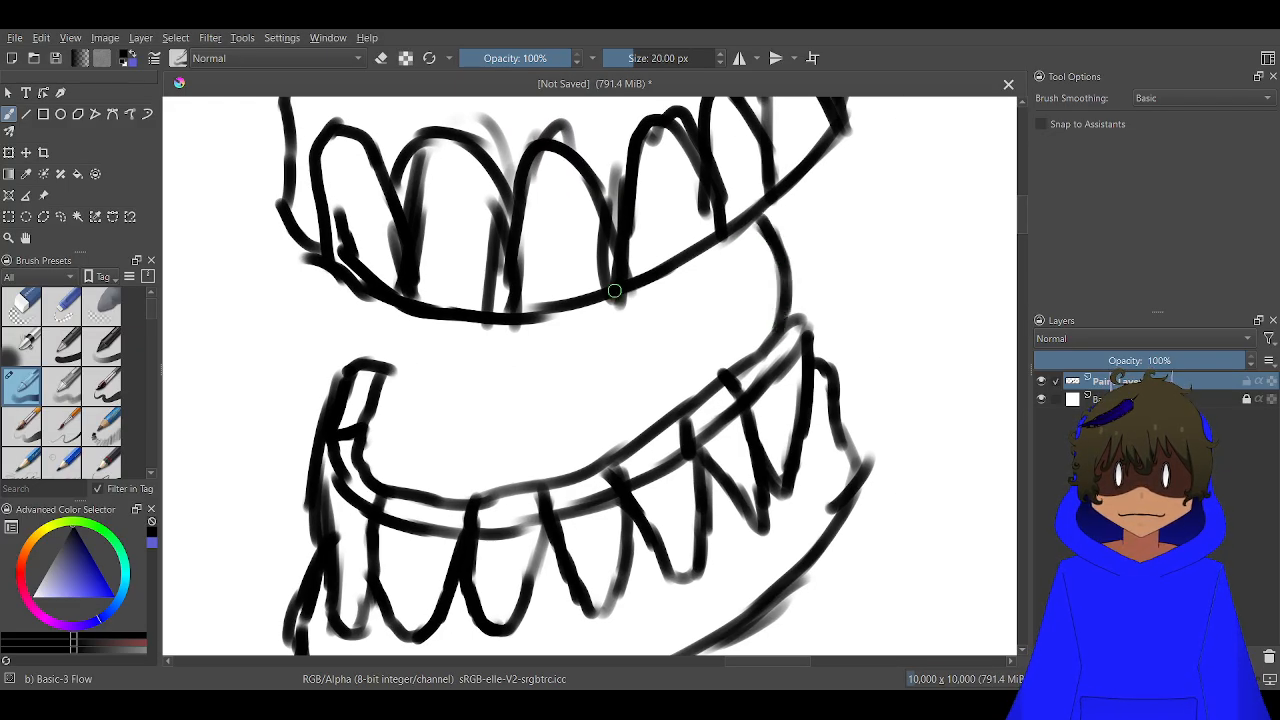
{"action": "mouse_move", "coordinate": [583, 295]}
{"action": "left_mouse_down"}
{"action": "mouse_move", "coordinate": [582, 390]}
{"action": "mouse_move", "coordinate": [621, 432]}
{"action": "left_mouse_up"}
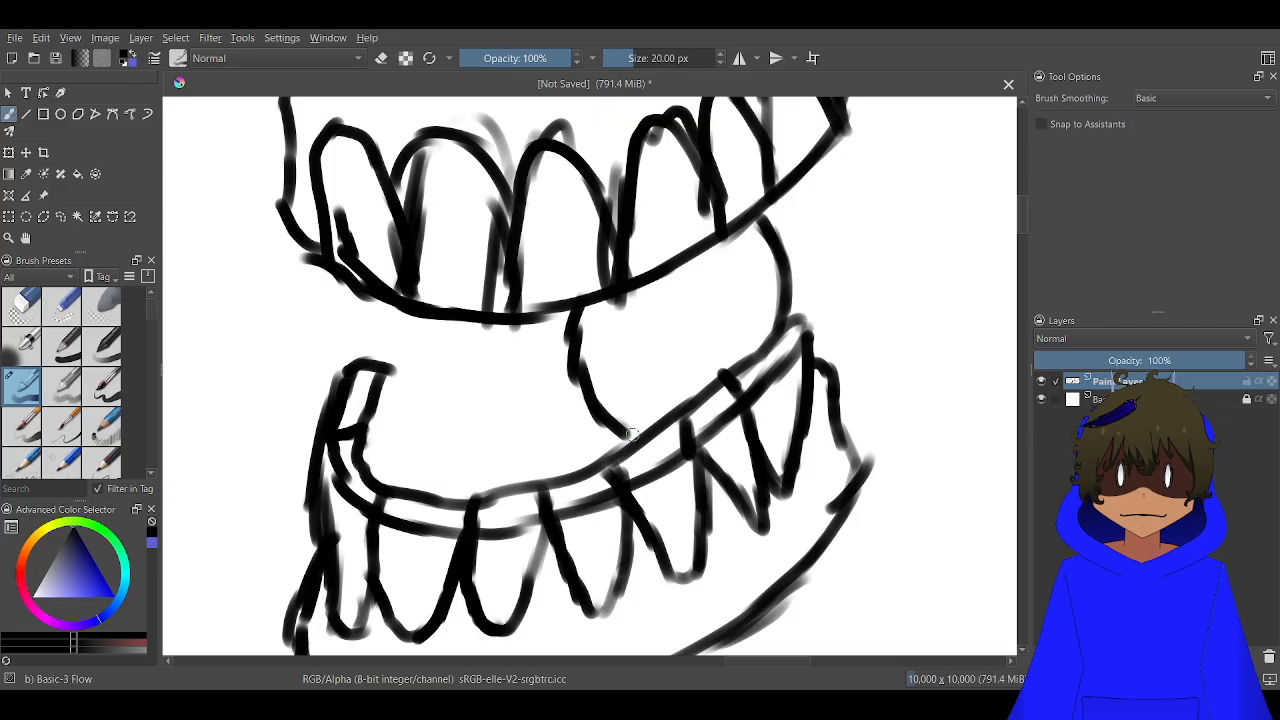
{"action": "mouse_move", "coordinate": [726, 285]}
{"action": "left_mouse_down"}
{"action": "mouse_move", "coordinate": [744, 338]}
{"action": "mouse_move", "coordinate": [712, 377]}
{"action": "mouse_move", "coordinate": [671, 382]}
{"action": "mouse_move", "coordinate": [631, 362]}
{"action": "mouse_move", "coordinate": [619, 325]}
{"action": "mouse_move", "coordinate": [629, 294]}
{"action": "left_mouse_up"}
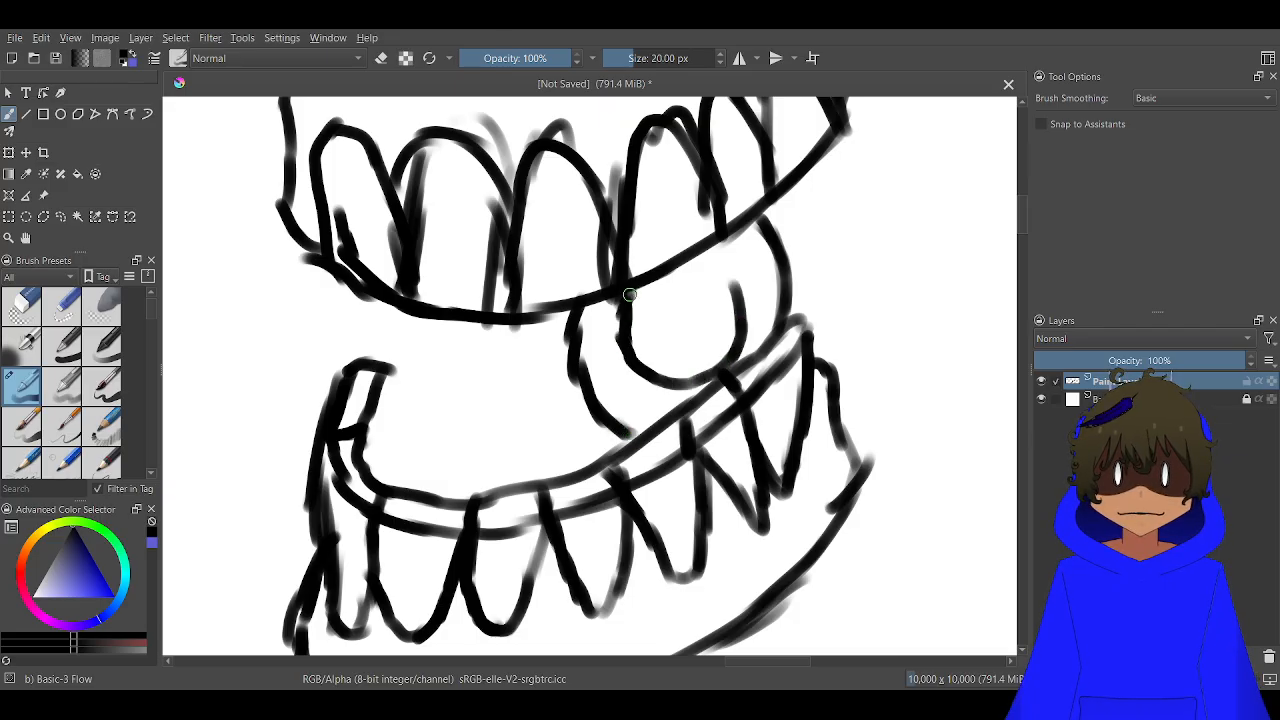
{"action": "mouse_move", "coordinate": [727, 292]}
{"action": "left_mouse_down"}
{"action": "mouse_move", "coordinate": [724, 264]}
{"action": "mouse_move", "coordinate": [700, 255]}
{"action": "mouse_move", "coordinate": [672, 267]}
{"action": "left_mouse_up"}
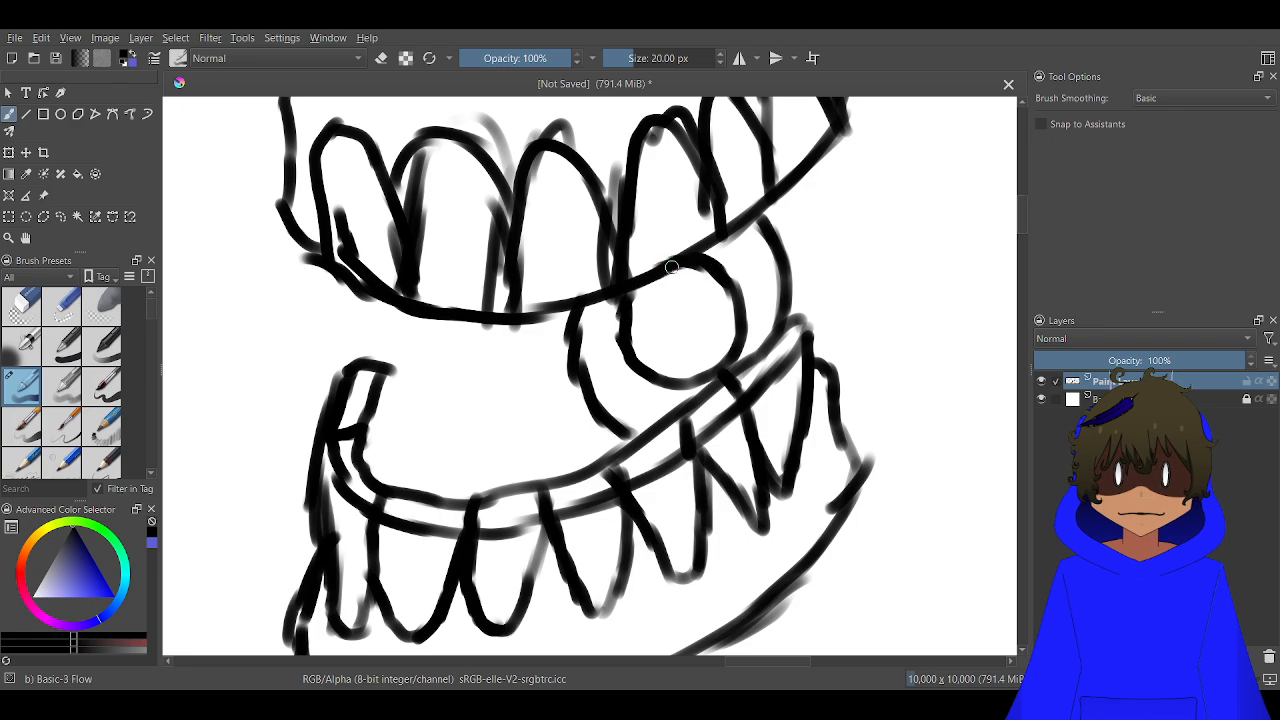
{"action": "left_click_drag", "start_coordinate": [684, 318], "coordinate": [684, 318]}
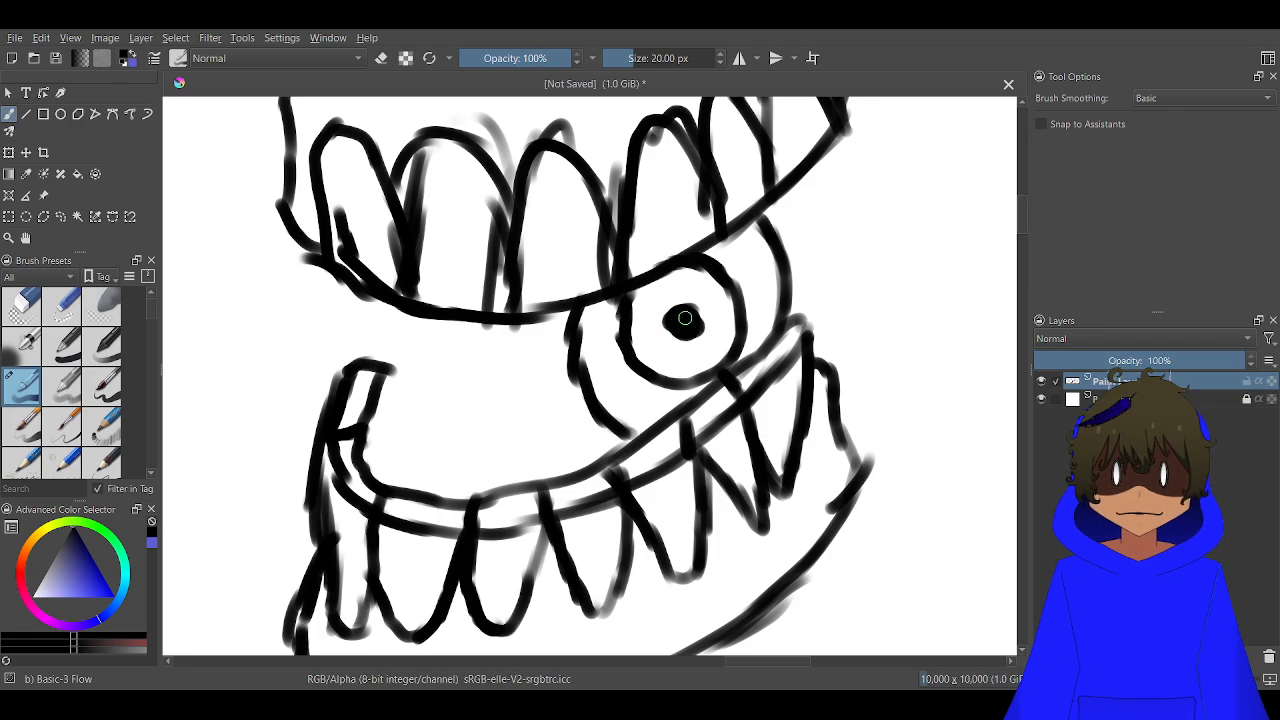
Draw the inner side and underside of the near eyeball between the jaws, and undo the outer-side stroke
{"action": "left_click_drag", "start_coordinate": [488, 410], "coordinate": [614, 342]}
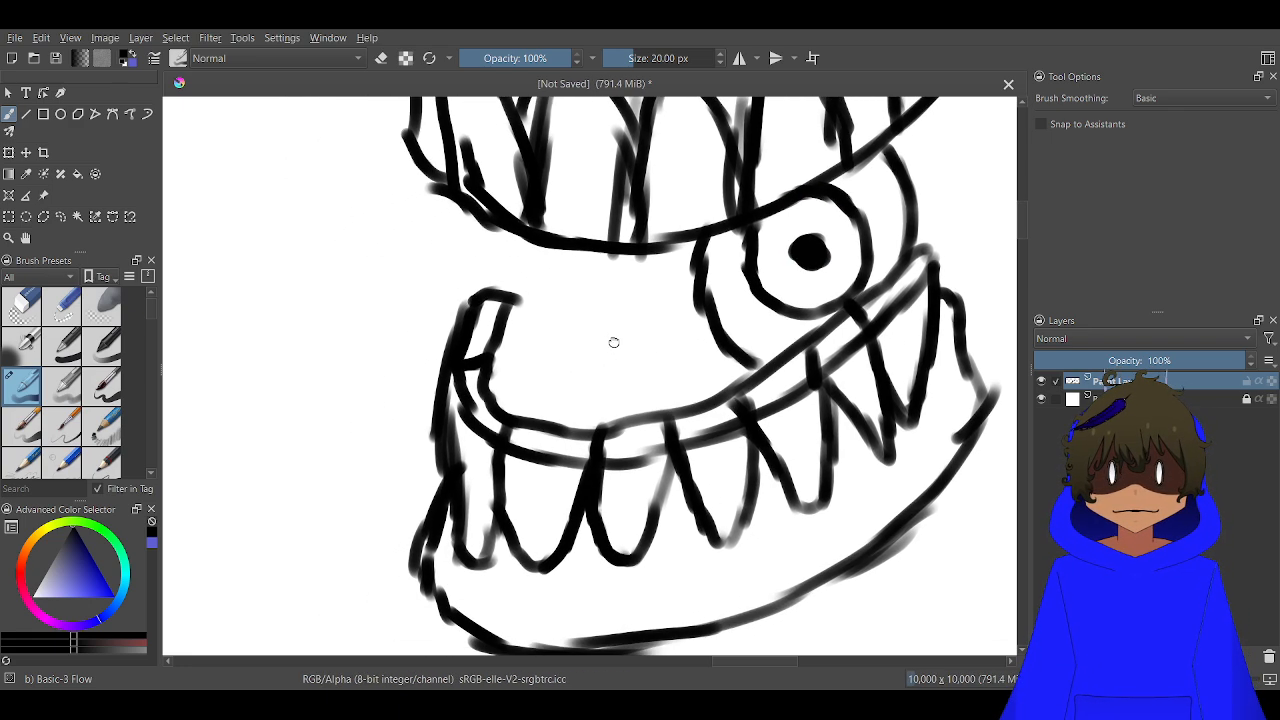
{"action": "mouse_move", "coordinate": [622, 254]}
{"action": "left_mouse_down"}
{"action": "mouse_move", "coordinate": [637, 351]}
{"action": "mouse_move", "coordinate": [604, 386]}
{"action": "mouse_move", "coordinate": [558, 403]}
{"action": "mouse_move", "coordinate": [512, 396]}
{"action": "mouse_move", "coordinate": [564, 414]}
{"action": "mouse_move", "coordinate": [606, 367]}
{"action": "left_mouse_up"}
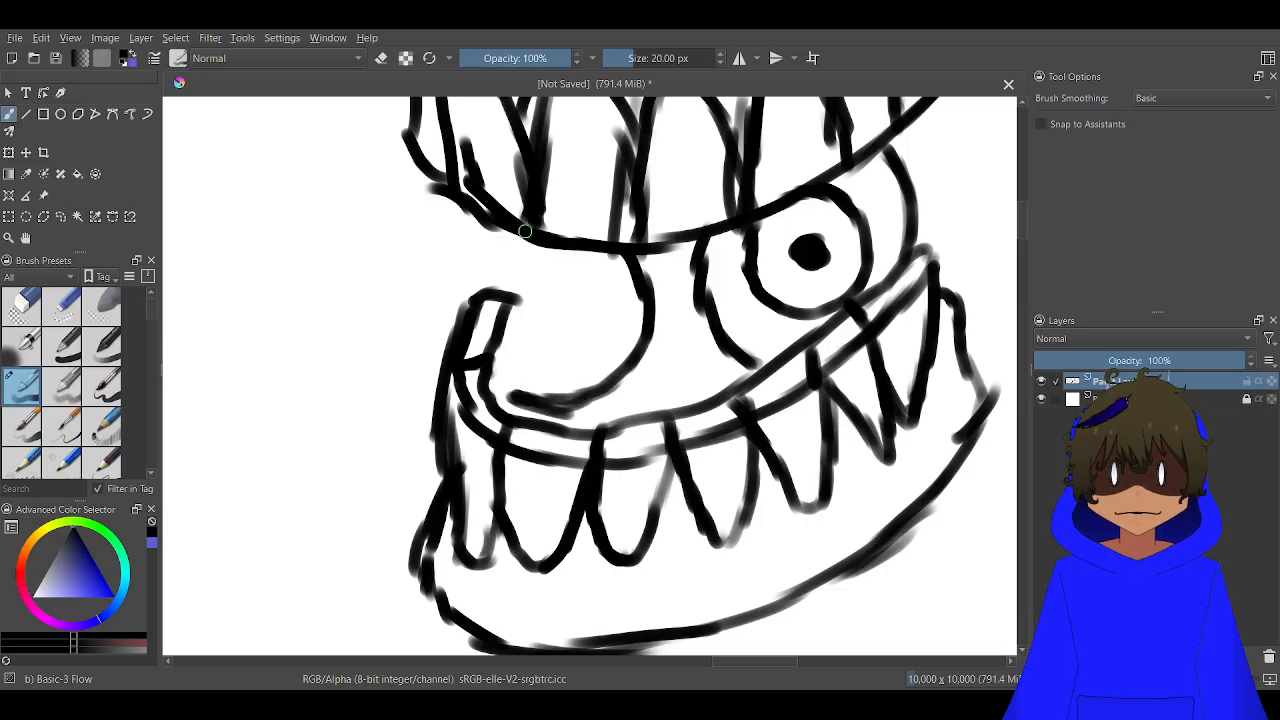
{"action": "mouse_move", "coordinate": [524, 231]}
{"action": "left_mouse_down"}
{"action": "mouse_move", "coordinate": [496, 296]}
{"action": "mouse_move", "coordinate": [504, 361]}
{"action": "mouse_move", "coordinate": [531, 394]}
{"action": "mouse_move", "coordinate": [504, 380]}
{"action": "left_mouse_up"}
{"action": "key", "text": "ctrl+z"}
{"action": "key", "text": "ctrl+z"}
{"action": "key", "text": "ctrl+z"}
{"action": "key", "text": "ctrl+z"}
{"action": "key", "text": "ctrl+z"}
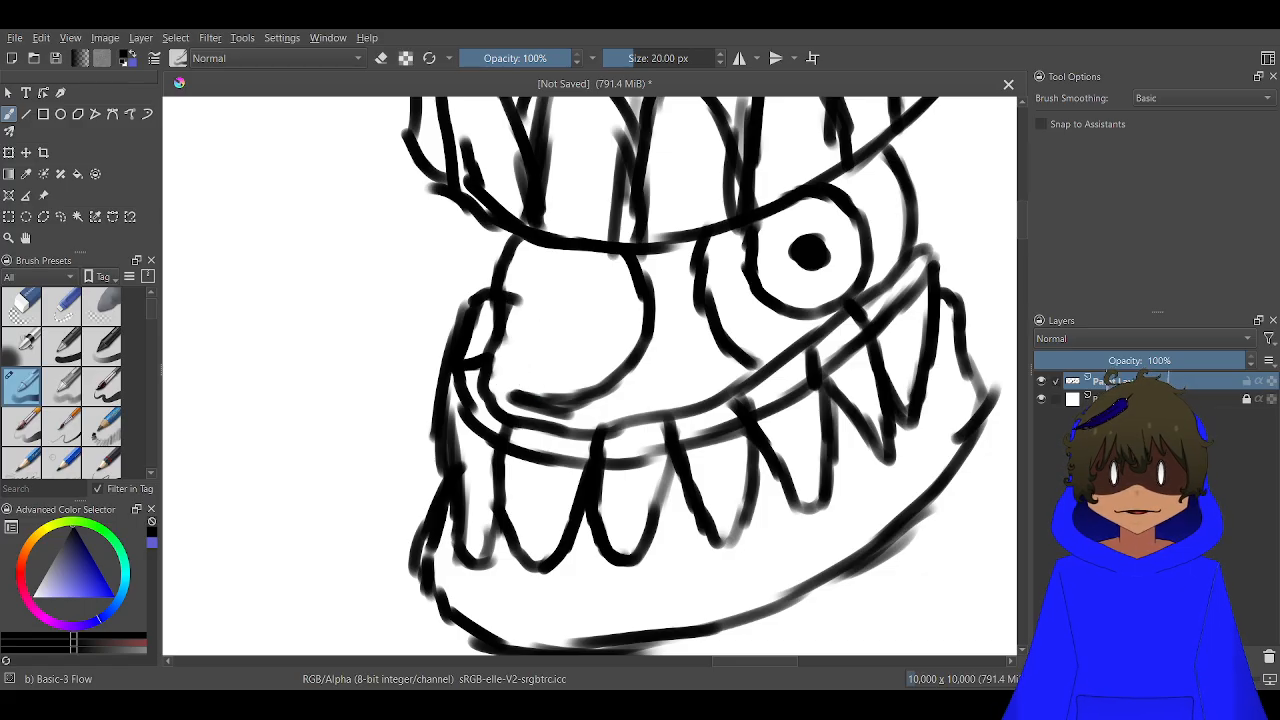
Erase the lower jaw's inner end where it overlaps the near eye and close the round eyeball outline there
{"action": "key", "text": "e"}
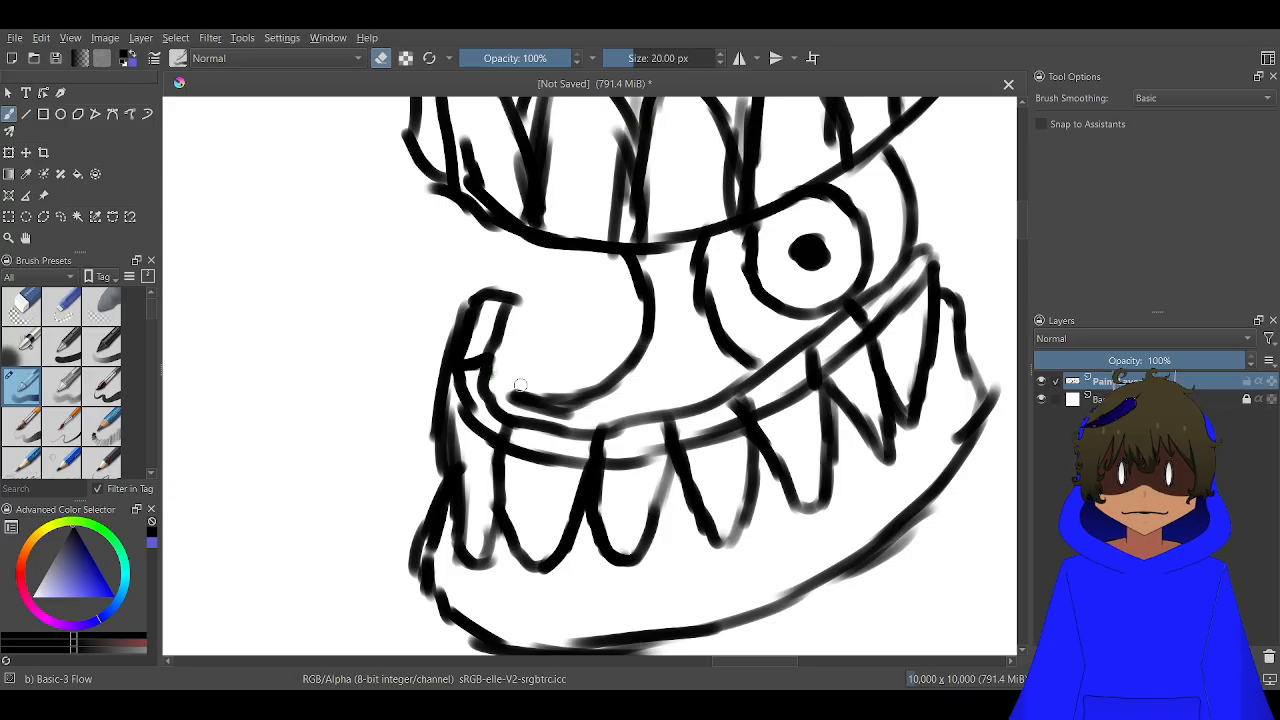
{"action": "mouse_move", "coordinate": [500, 374]}
{"action": "left_mouse_down"}
{"action": "mouse_move", "coordinate": [487, 345]}
{"action": "mouse_move", "coordinate": [503, 298]}
{"action": "left_mouse_up"}
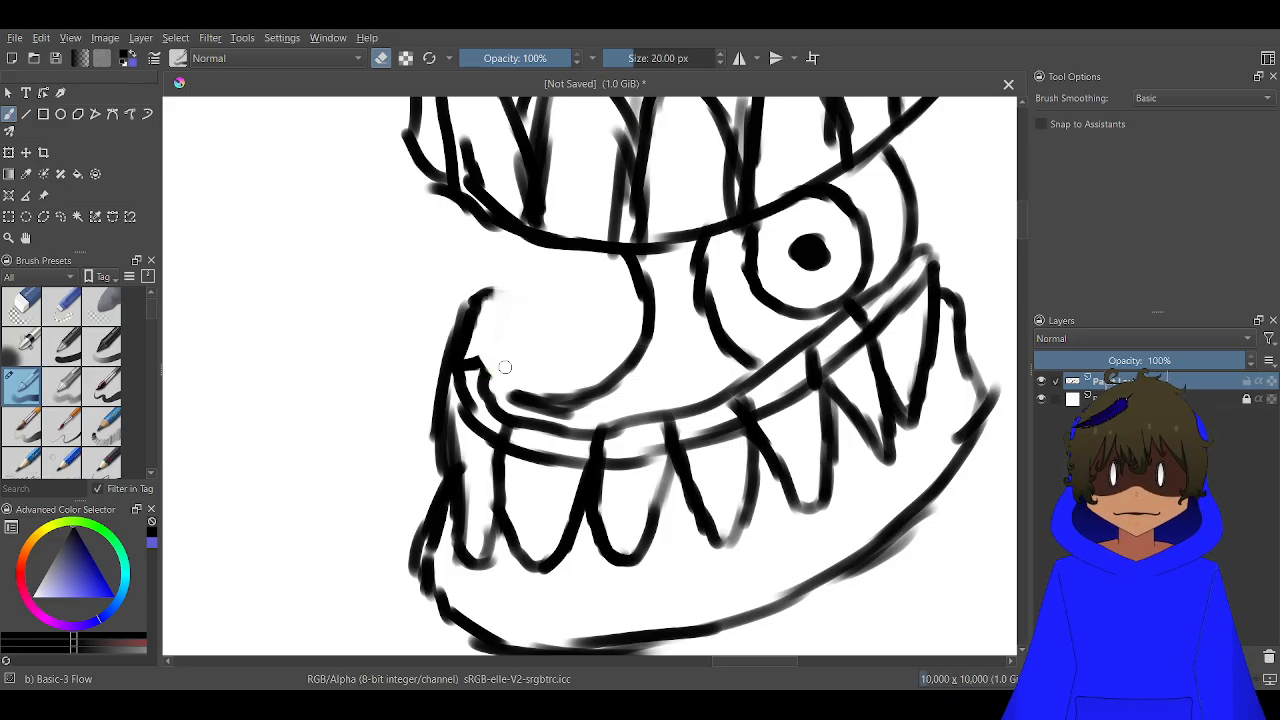
{"action": "key", "text": "e"}
{"action": "mouse_move", "coordinate": [548, 245]}
{"action": "left_mouse_down"}
{"action": "mouse_move", "coordinate": [497, 295]}
{"action": "mouse_move", "coordinate": [484, 350]}
{"action": "mouse_move", "coordinate": [500, 392]}
{"action": "left_mouse_up"}
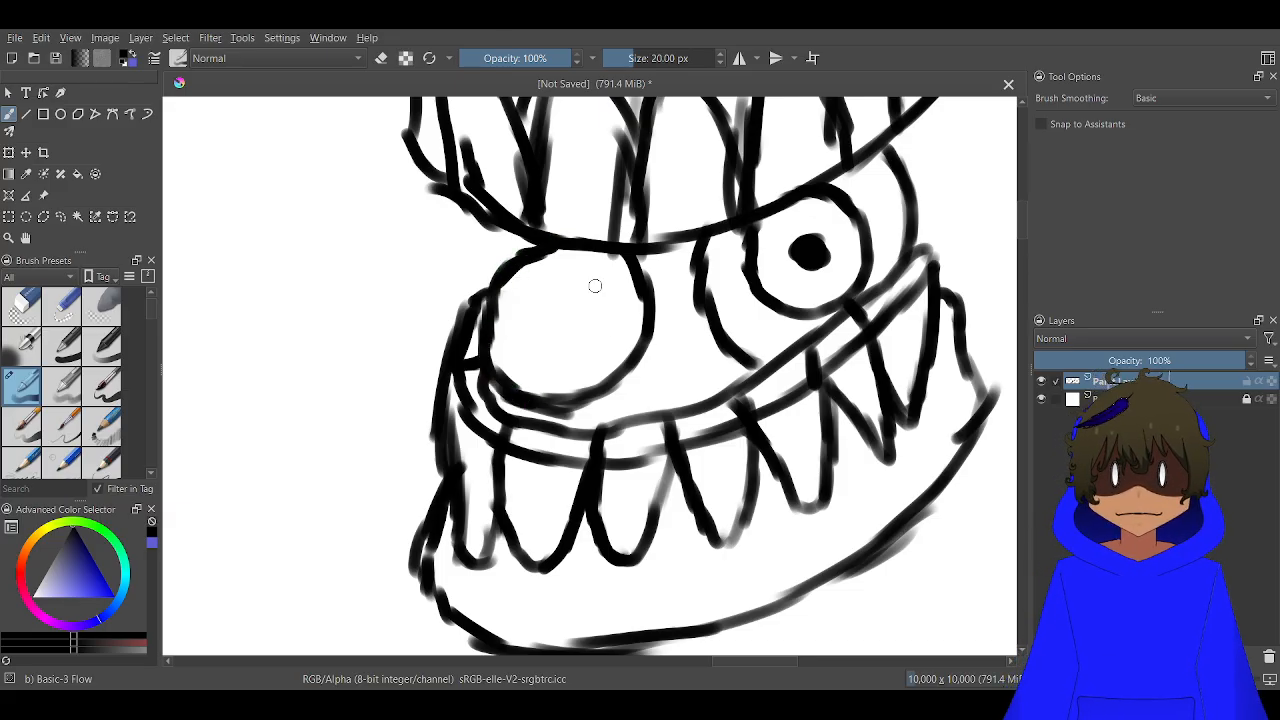
Draw a round iris with a solid pupil in the near eye and a short line bridging the two eyes
{"action": "mouse_move", "coordinate": [594, 286]}
{"action": "left_mouse_down"}
{"action": "mouse_move", "coordinate": [554, 328]}
{"action": "mouse_move", "coordinate": [576, 357]}
{"action": "mouse_move", "coordinate": [613, 345]}
{"action": "mouse_move", "coordinate": [620, 328]}
{"action": "mouse_move", "coordinate": [584, 284]}
{"action": "mouse_move", "coordinate": [585, 319]}
{"action": "left_mouse_up"}
{"action": "scroll", "coordinate": [587, 328], "scroll_direction": "down", "scroll_amount": 4, "text": "ctrl"}
{"action": "scroll", "coordinate": [531, 329], "scroll_direction": "up", "scroll_amount": 6, "text": "ctrl"}
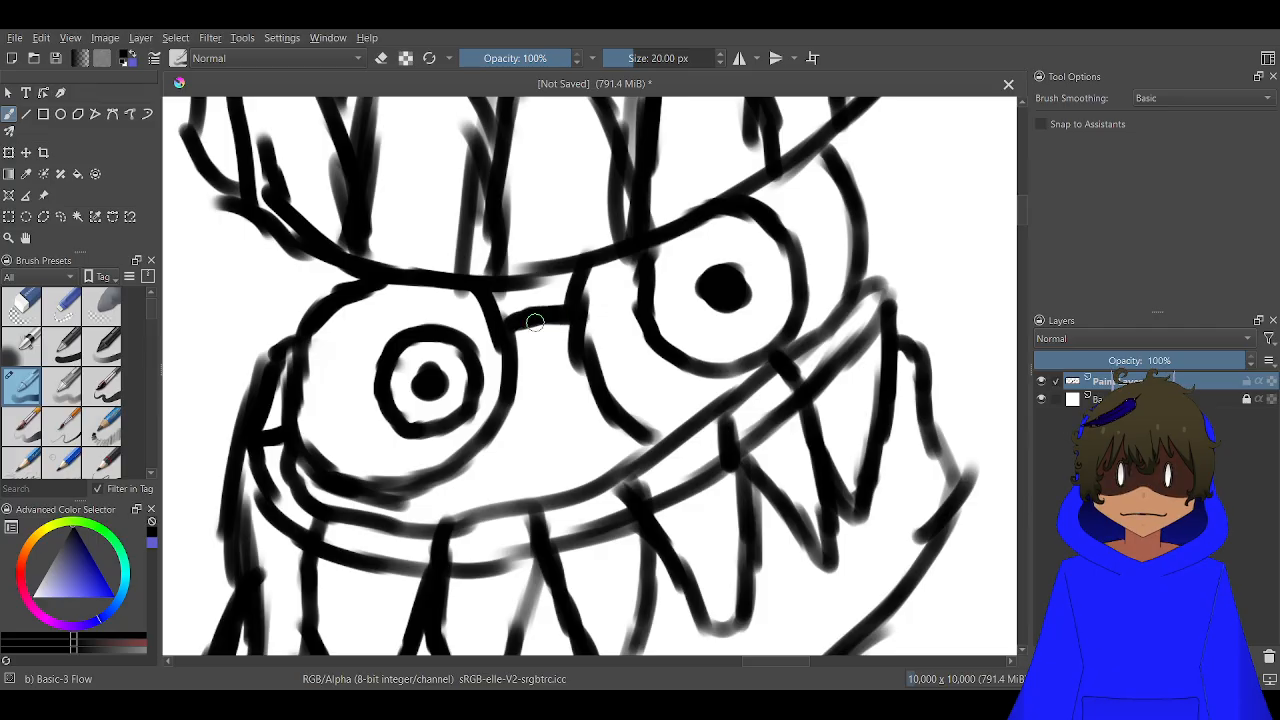
{"action": "scroll", "coordinate": [535, 322], "scroll_direction": "down", "scroll_amount": 6}
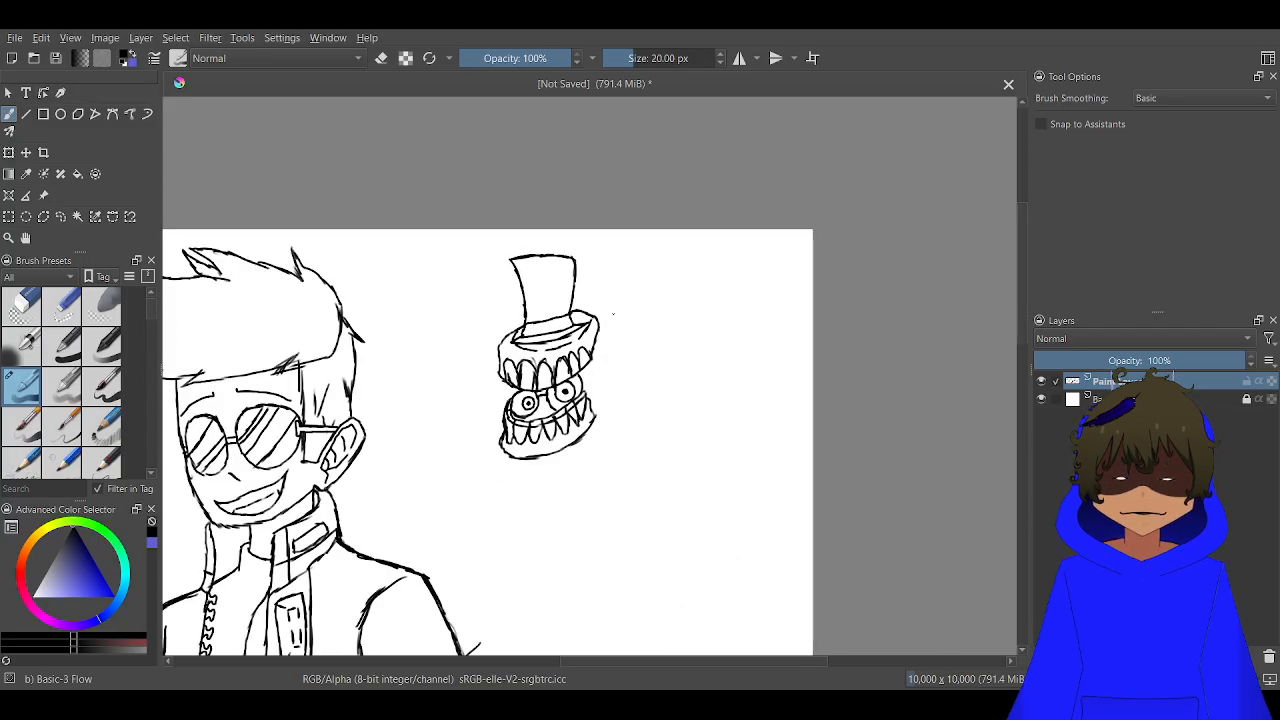
Draw a closed, curved claw with an angular base and a pointed tip in the blank area beside the creature's lower jaw
{"action": "left_click_drag", "start_coordinate": [876, 182], "coordinate": [912, 82]}
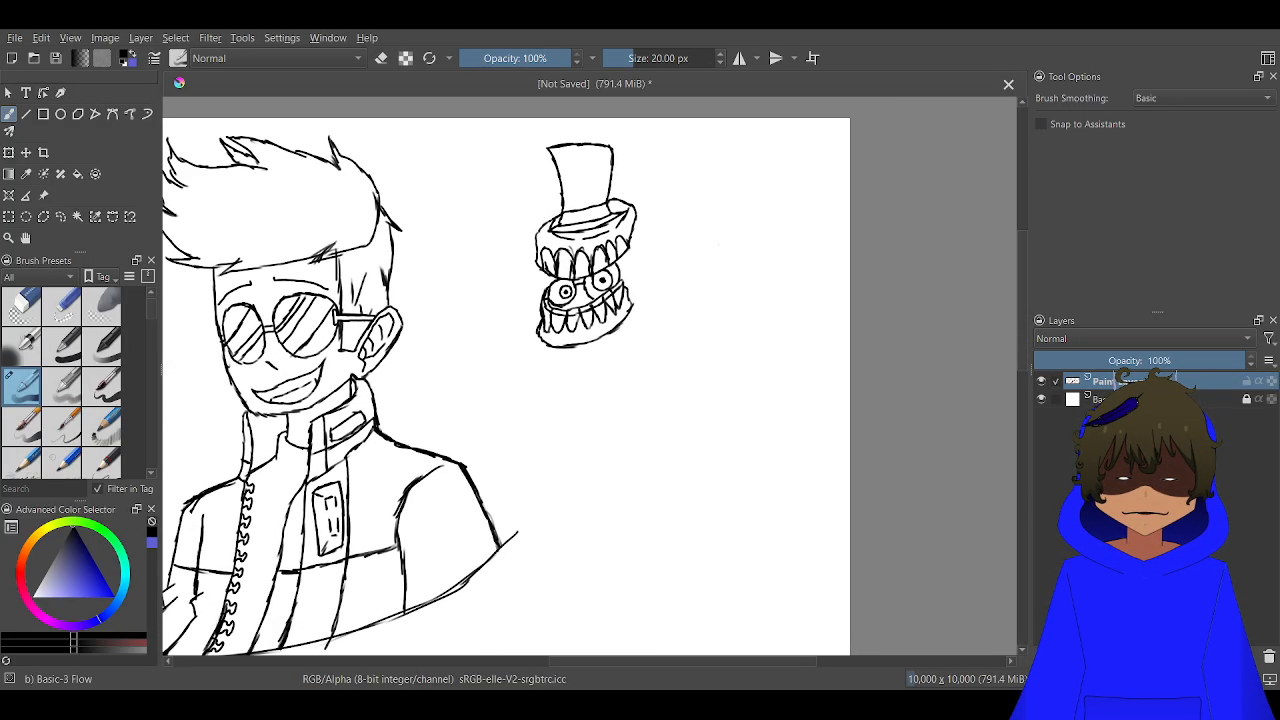
{"action": "scroll", "coordinate": [704, 366], "scroll_direction": "up", "scroll_amount": 3}
{"action": "mouse_move", "coordinate": [604, 361]}
{"action": "left_mouse_down"}
{"action": "mouse_move", "coordinate": [698, 341]}
{"action": "mouse_move", "coordinate": [686, 377]}
{"action": "left_mouse_up"}
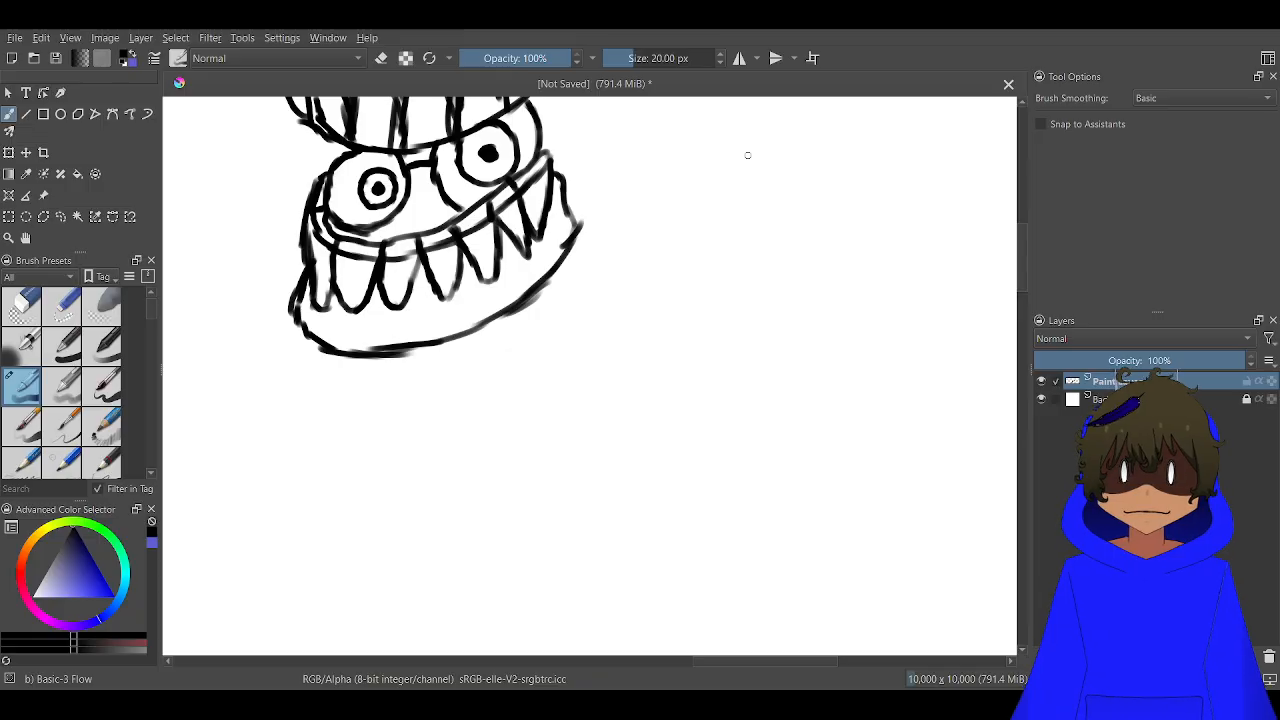
{"action": "left_click_drag", "start_coordinate": [667, 261], "coordinate": [772, 297]}
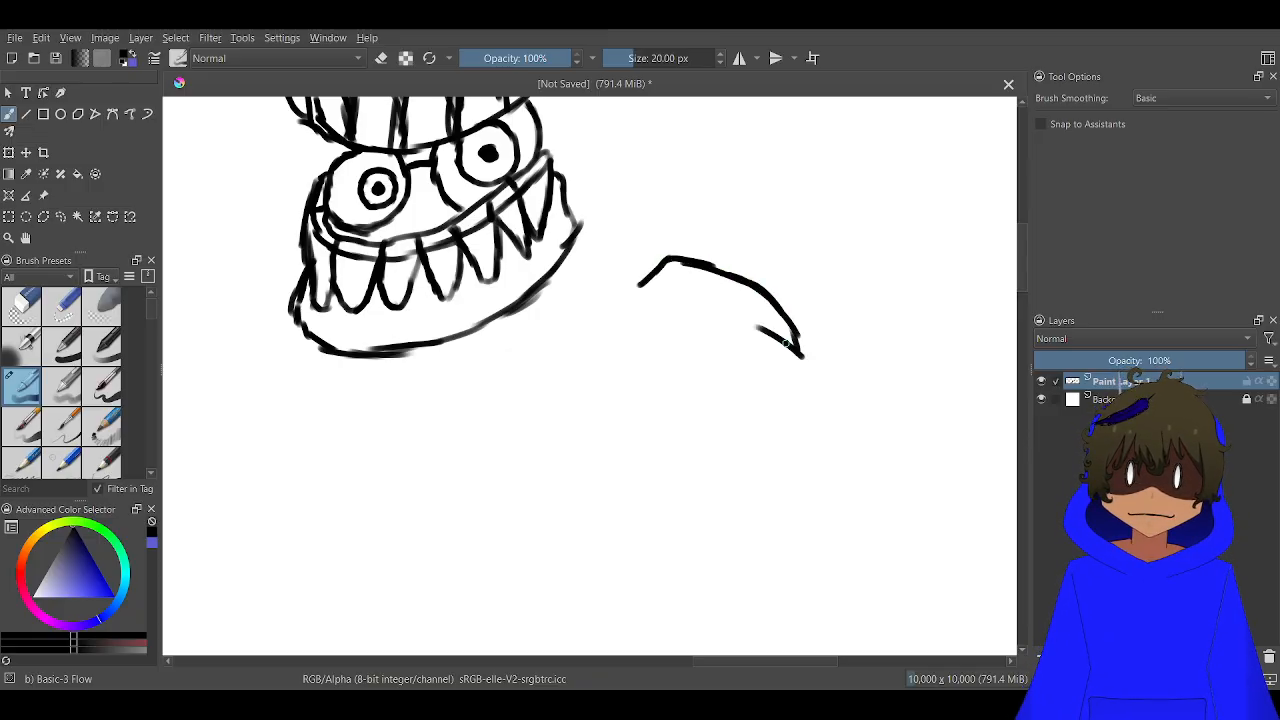
{"action": "left_click_drag", "start_coordinate": [787, 342], "coordinate": [695, 315]}
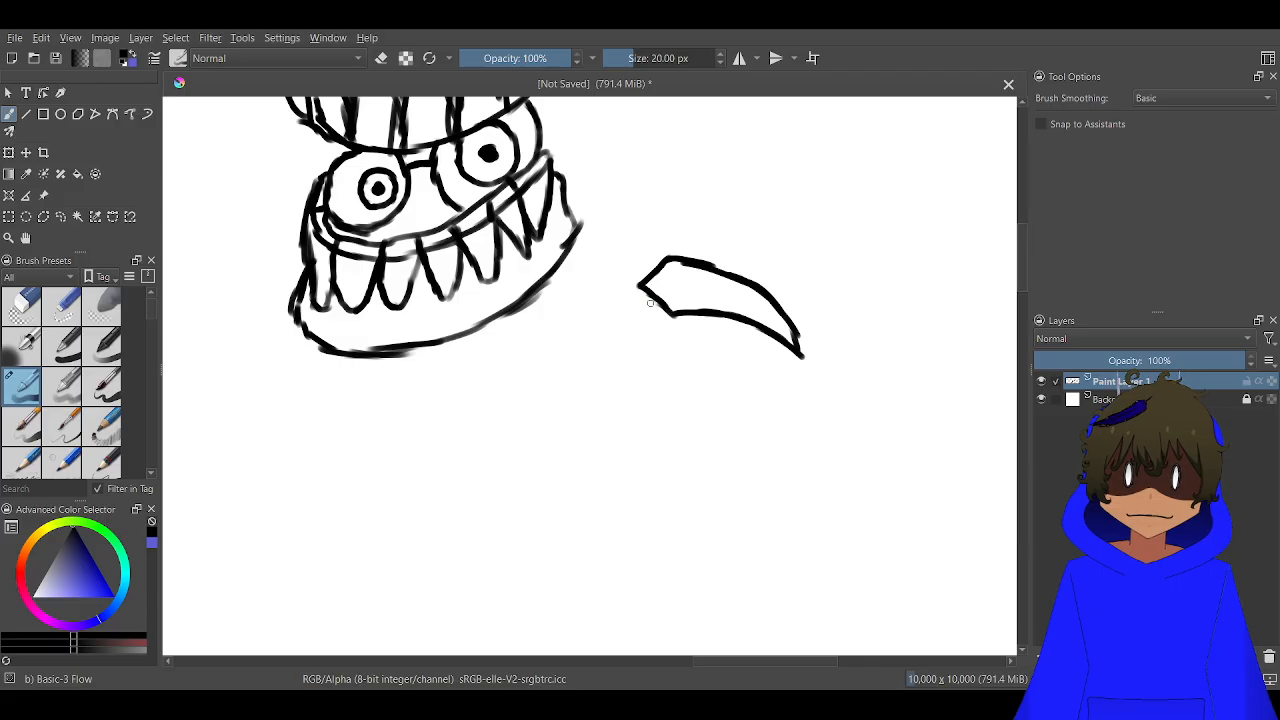
Draw two long claws curving downward beneath the first one, plus a shorter sideways thumb claw facing them
{"action": "left_click_drag", "start_coordinate": [768, 377], "coordinate": [737, 351]}
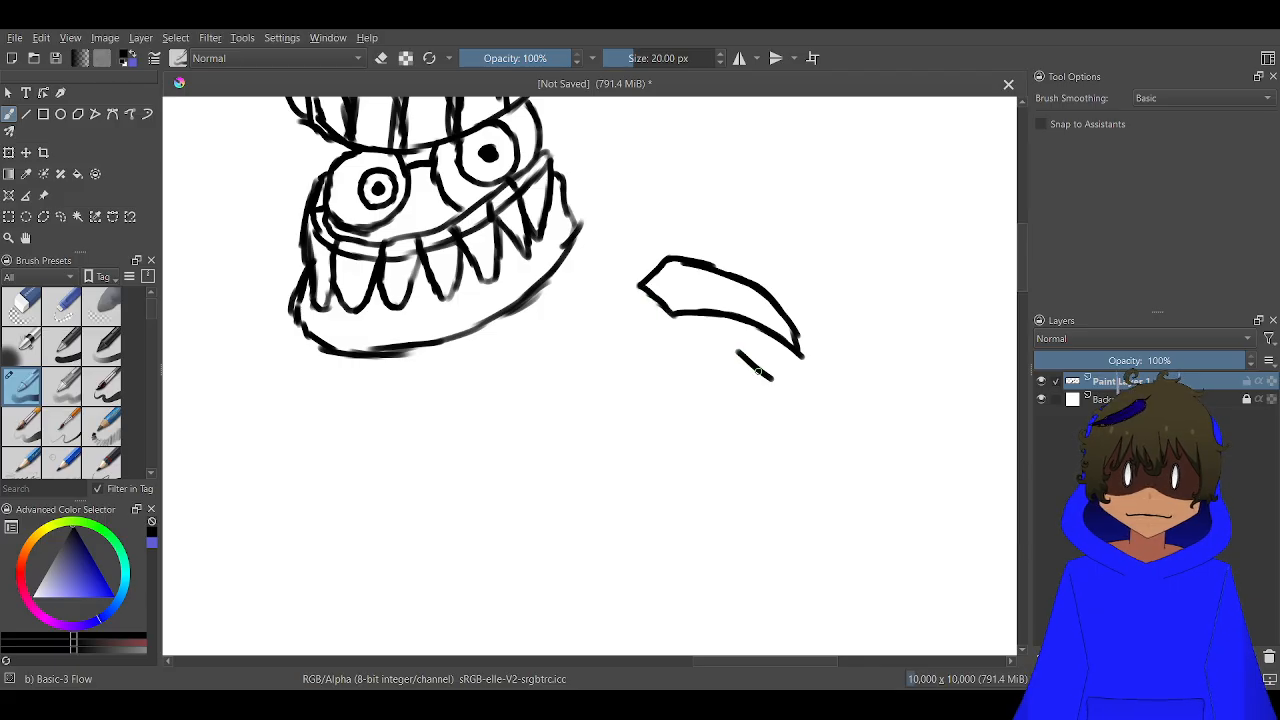
{"action": "left_click_drag", "start_coordinate": [816, 402], "coordinate": [776, 357]}
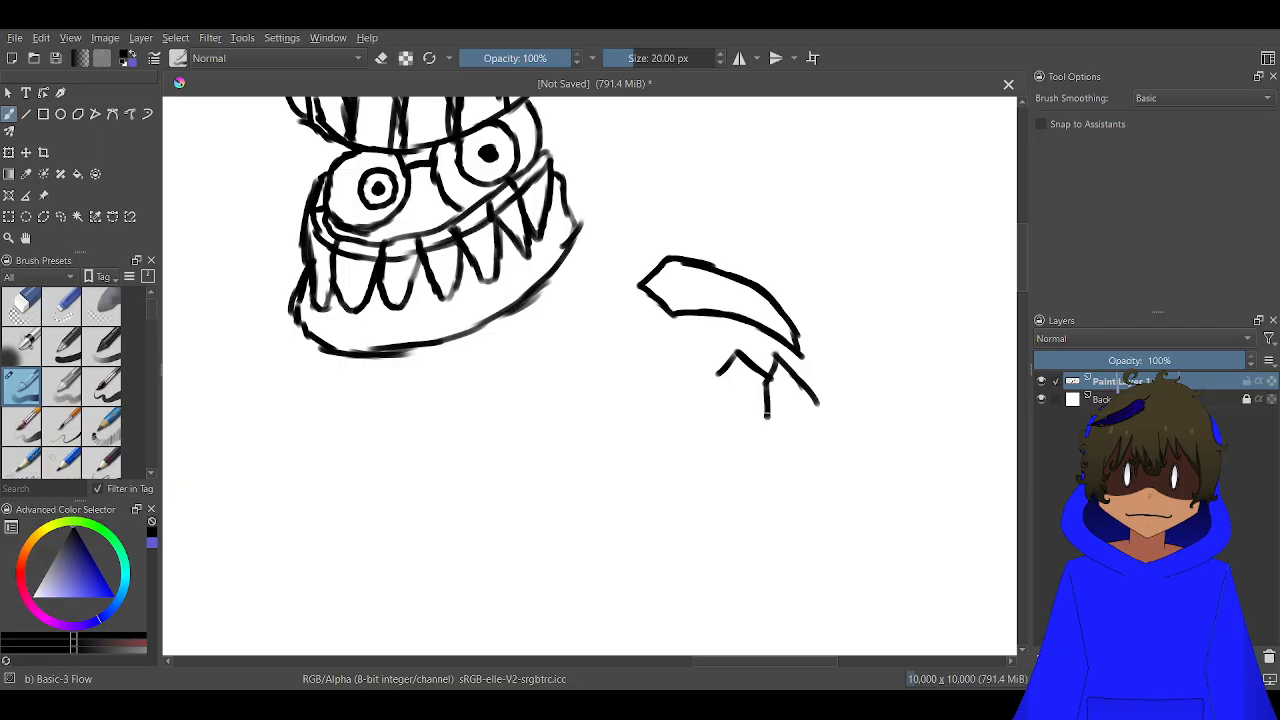
{"action": "mouse_move", "coordinate": [751, 457]}
{"action": "left_mouse_down"}
{"action": "mouse_move", "coordinate": [740, 488]}
{"action": "mouse_move", "coordinate": [679, 529]}
{"action": "left_mouse_up"}
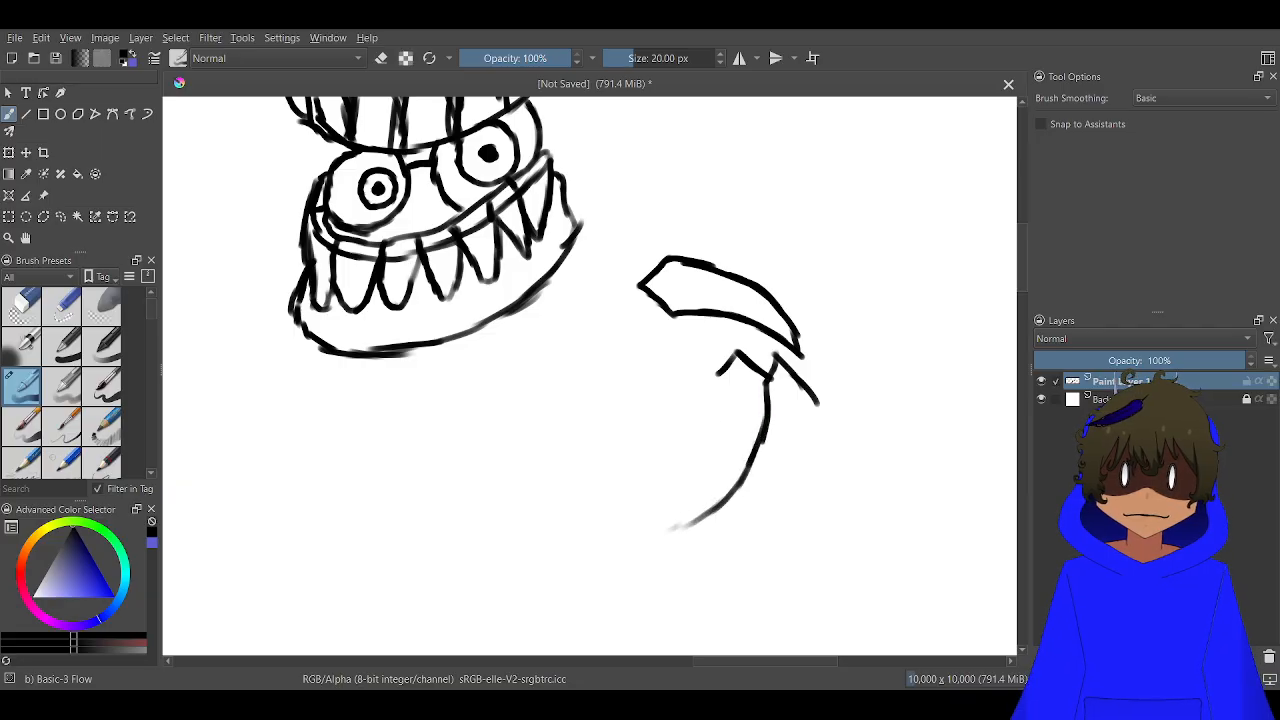
{"action": "left_click_drag", "start_coordinate": [720, 363], "coordinate": [690, 498]}
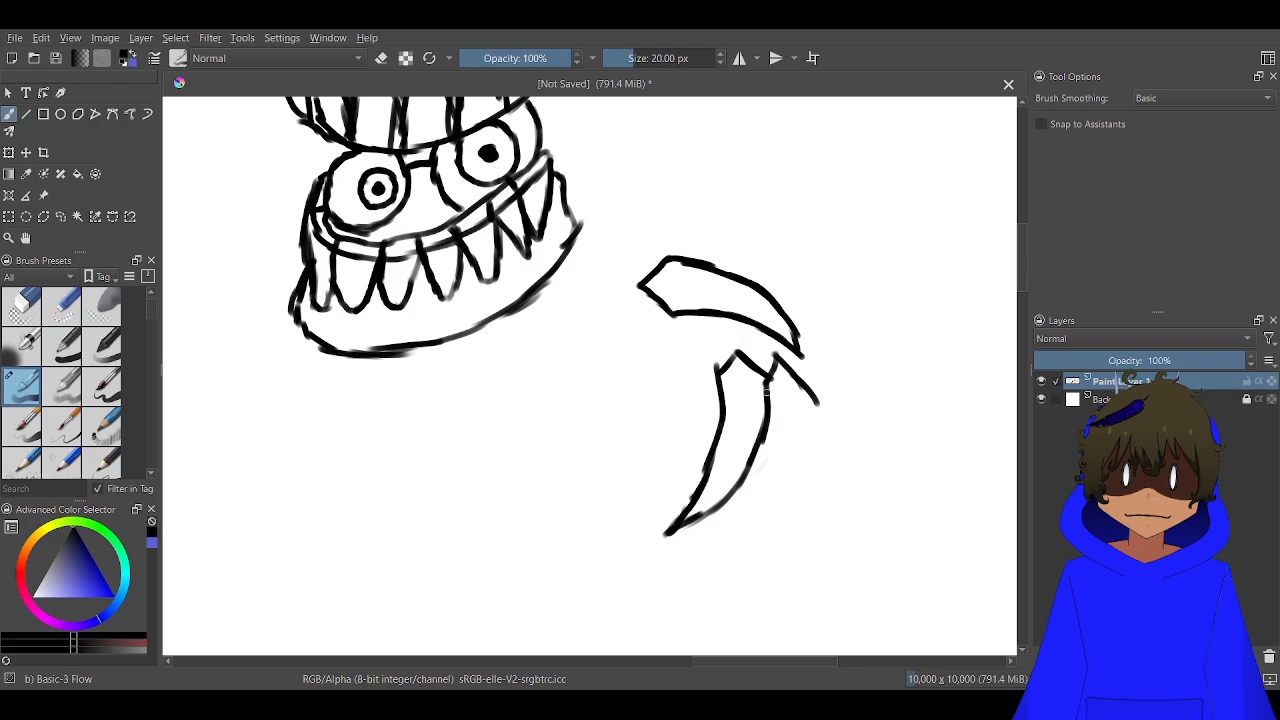
{"action": "mouse_move", "coordinate": [764, 392]}
{"action": "left_mouse_down"}
{"action": "mouse_move", "coordinate": [766, 512]}
{"action": "mouse_move", "coordinate": [752, 546]}
{"action": "mouse_move", "coordinate": [806, 418]}
{"action": "left_mouse_up"}
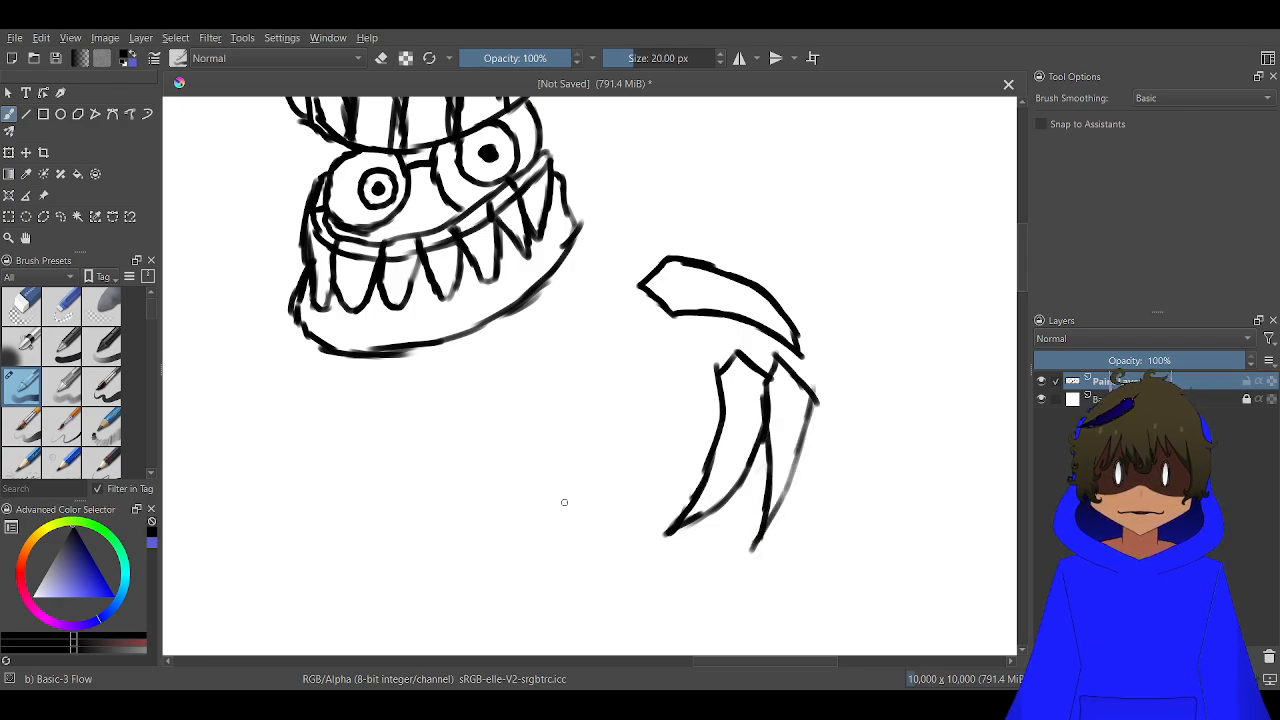
{"action": "mouse_move", "coordinate": [607, 387]}
{"action": "left_mouse_down"}
{"action": "mouse_move", "coordinate": [572, 401]}
{"action": "mouse_move", "coordinate": [609, 389]}
{"action": "mouse_move", "coordinate": [682, 441]}
{"action": "mouse_move", "coordinate": [629, 458]}
{"action": "mouse_move", "coordinate": [592, 449]}
{"action": "mouse_move", "coordinate": [568, 437]}
{"action": "mouse_move", "coordinate": [574, 405]}
{"action": "left_mouse_up"}
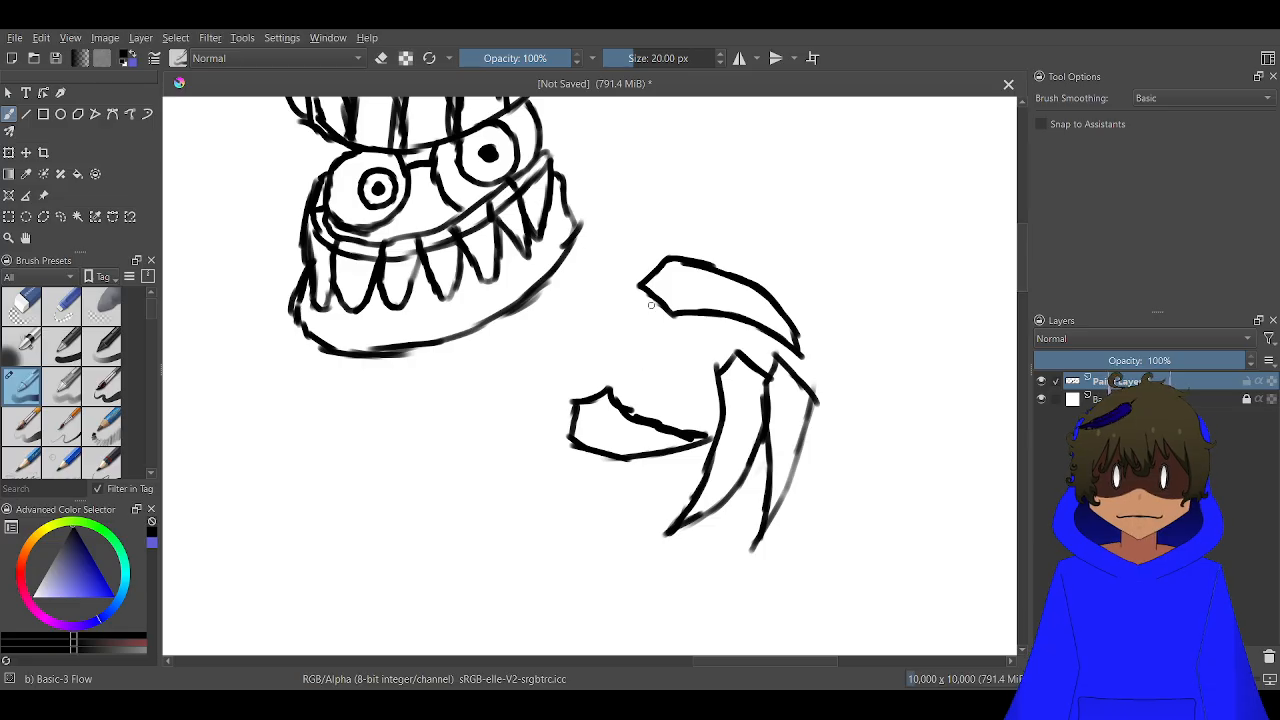
Draw the round-ended finger segments behind the claws and a rounded thumb segment at the base of the sideways claw
{"action": "left_click_drag", "start_coordinate": [641, 281], "coordinate": [597, 333]}
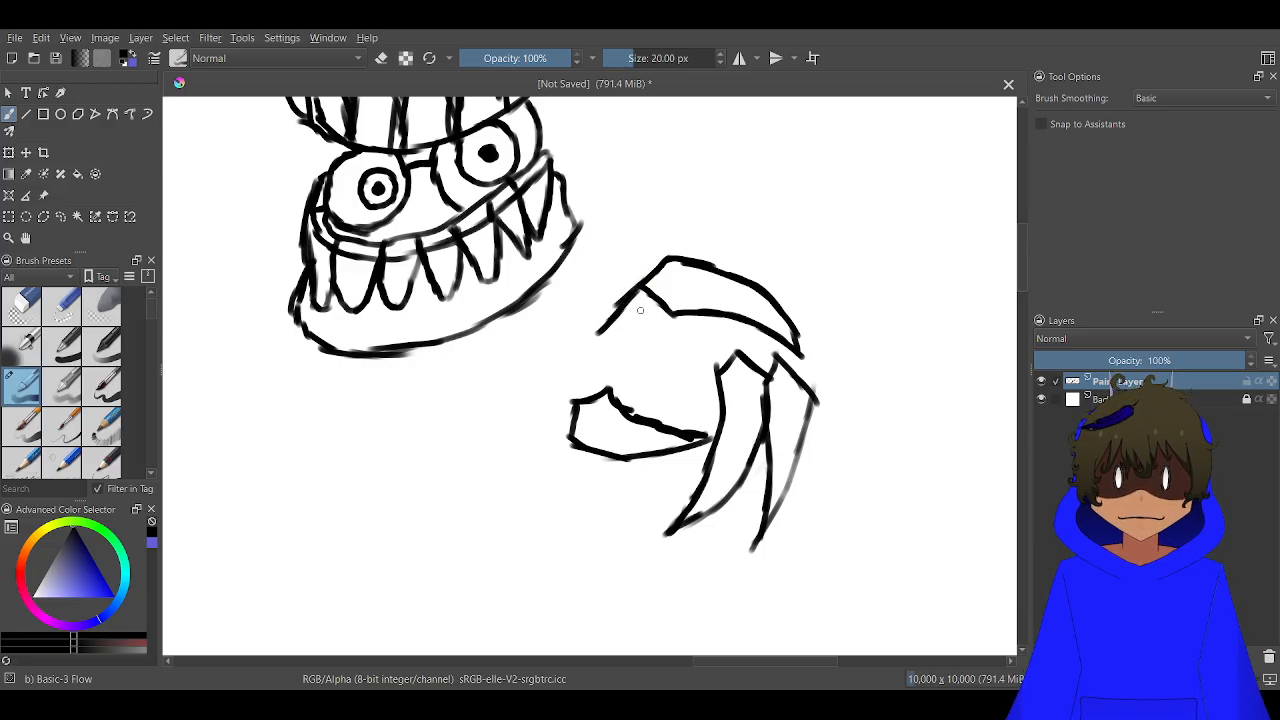
{"action": "left_click_drag", "start_coordinate": [659, 303], "coordinate": [621, 368]}
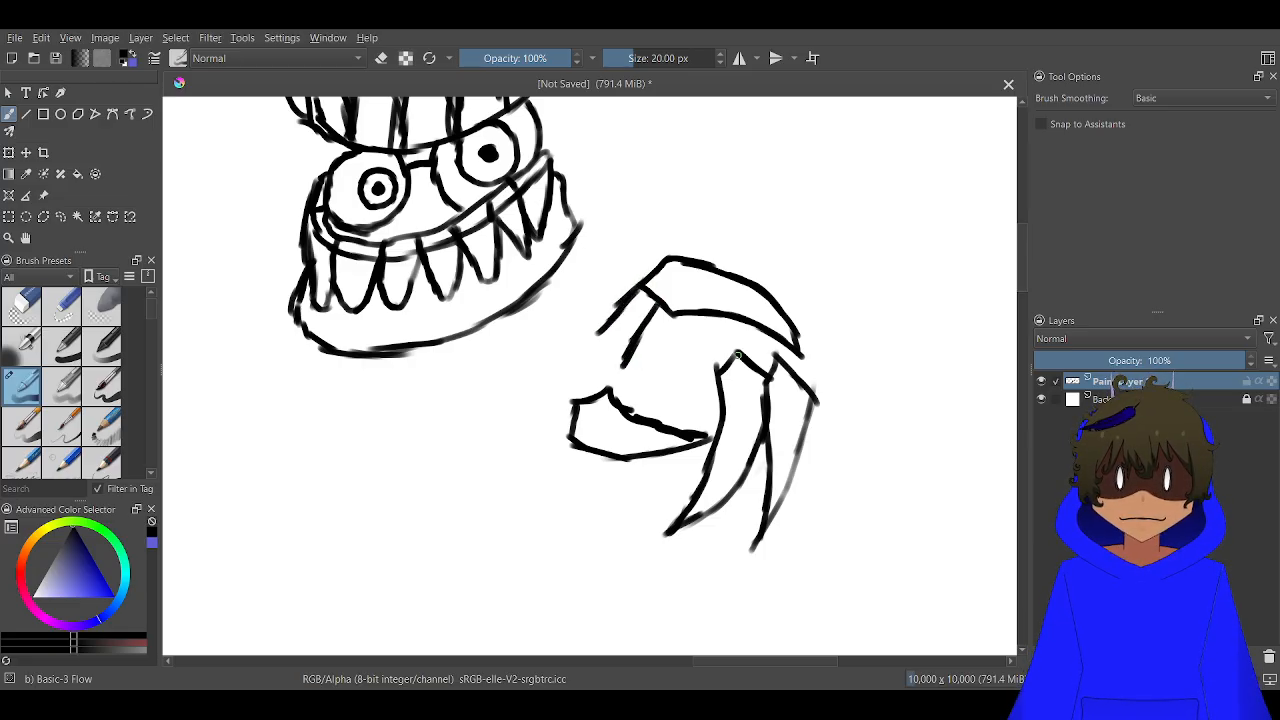
{"action": "mouse_move", "coordinate": [737, 355]}
{"action": "left_mouse_down"}
{"action": "mouse_move", "coordinate": [671, 370]}
{"action": "mouse_move", "coordinate": [726, 377]}
{"action": "mouse_move", "coordinate": [672, 388]}
{"action": "left_mouse_up"}
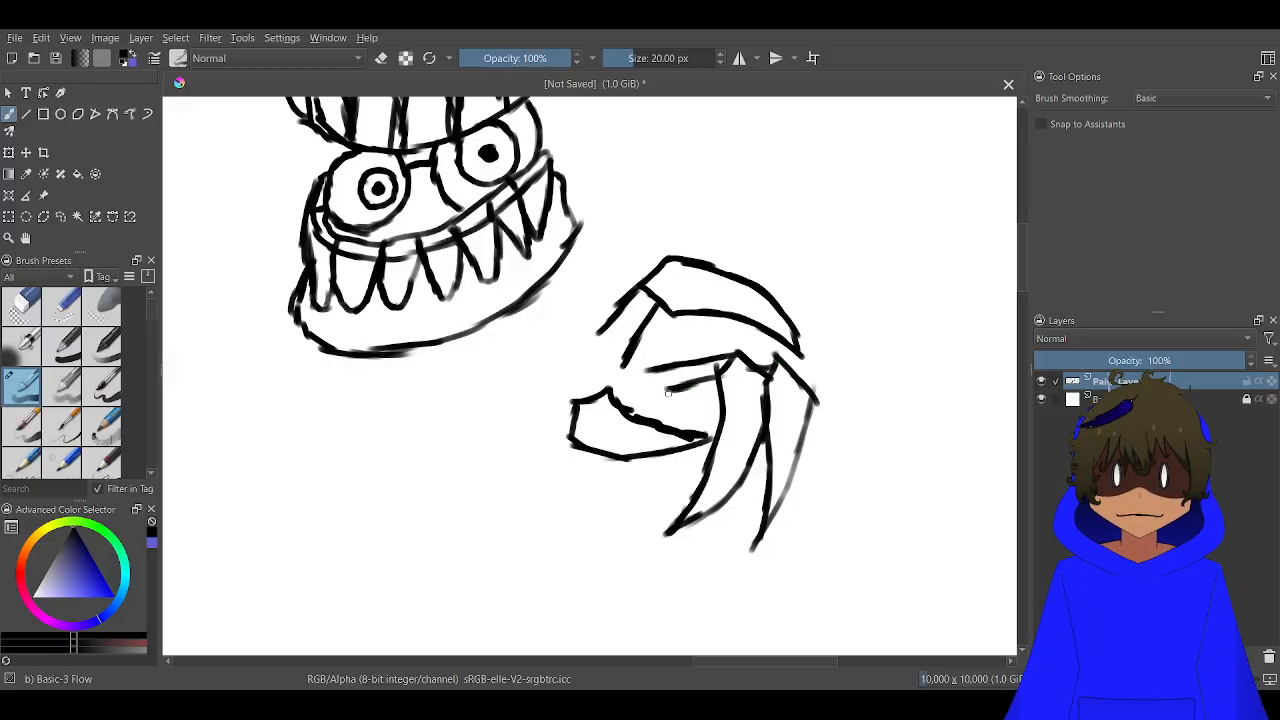
{"action": "scroll", "coordinate": [762, 375], "scroll_direction": "up", "scroll_amount": 3}
{"action": "mouse_move", "coordinate": [775, 398]}
{"action": "left_mouse_down"}
{"action": "mouse_move", "coordinate": [726, 419]}
{"action": "mouse_move", "coordinate": [701, 410]}
{"action": "mouse_move", "coordinate": [682, 383]}
{"action": "mouse_move", "coordinate": [610, 356]}
{"action": "mouse_move", "coordinate": [616, 344]}
{"action": "mouse_move", "coordinate": [530, 347]}
{"action": "mouse_move", "coordinate": [517, 322]}
{"action": "mouse_move", "coordinate": [530, 265]}
{"action": "left_mouse_up"}
{"action": "mouse_move", "coordinate": [545, 380]}
{"action": "left_mouse_down"}
{"action": "mouse_move", "coordinate": [437, 361]}
{"action": "mouse_move", "coordinate": [416, 369]}
{"action": "mouse_move", "coordinate": [424, 420]}
{"action": "mouse_move", "coordinate": [488, 468]}
{"action": "left_mouse_up"}
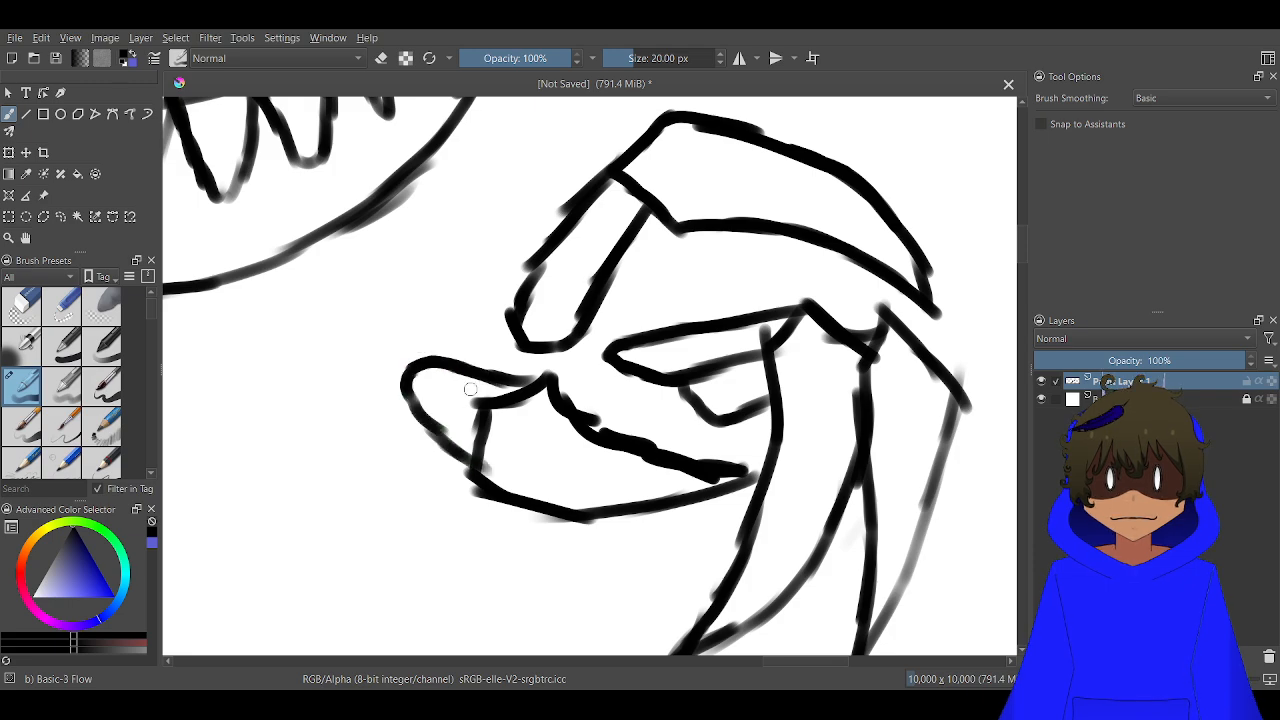
Connect the thumb, upper finger and lower fingers with short knuckle lines, and link the lowest finger to the thumb claw
{"action": "left_click_drag", "start_coordinate": [426, 355], "coordinate": [506, 312]}
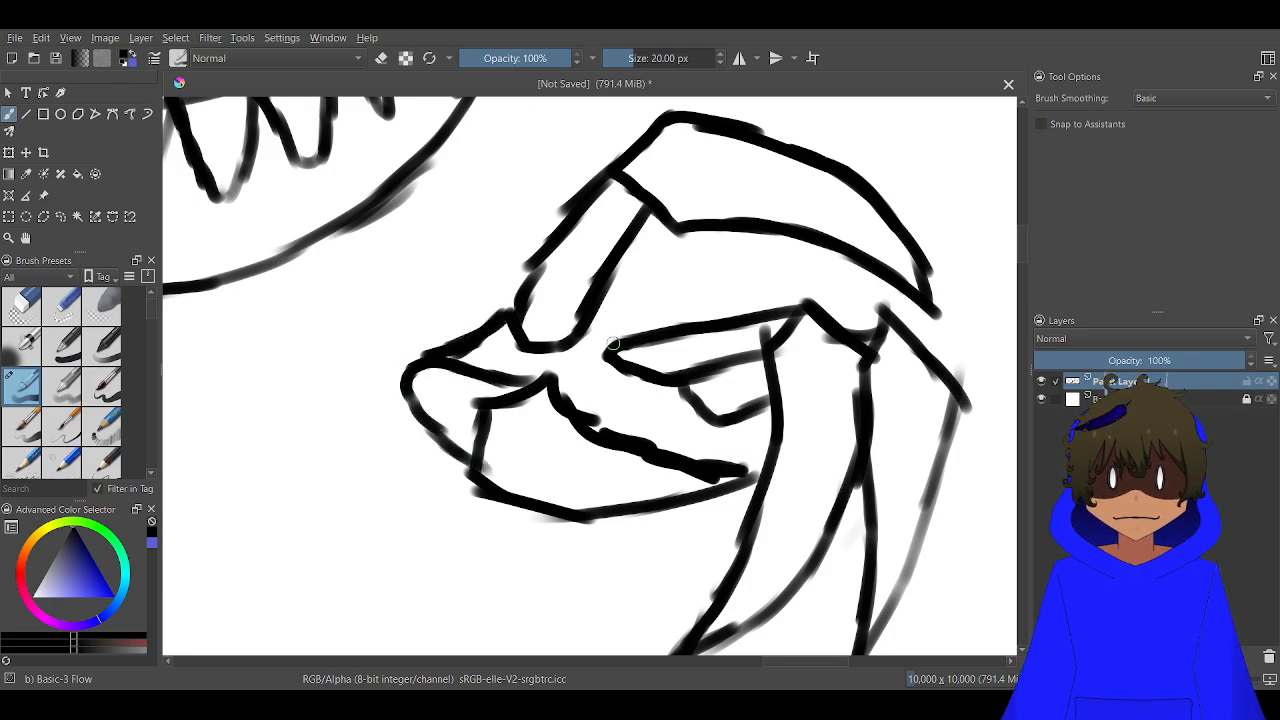
{"action": "left_click_drag", "start_coordinate": [612, 343], "coordinate": [576, 337]}
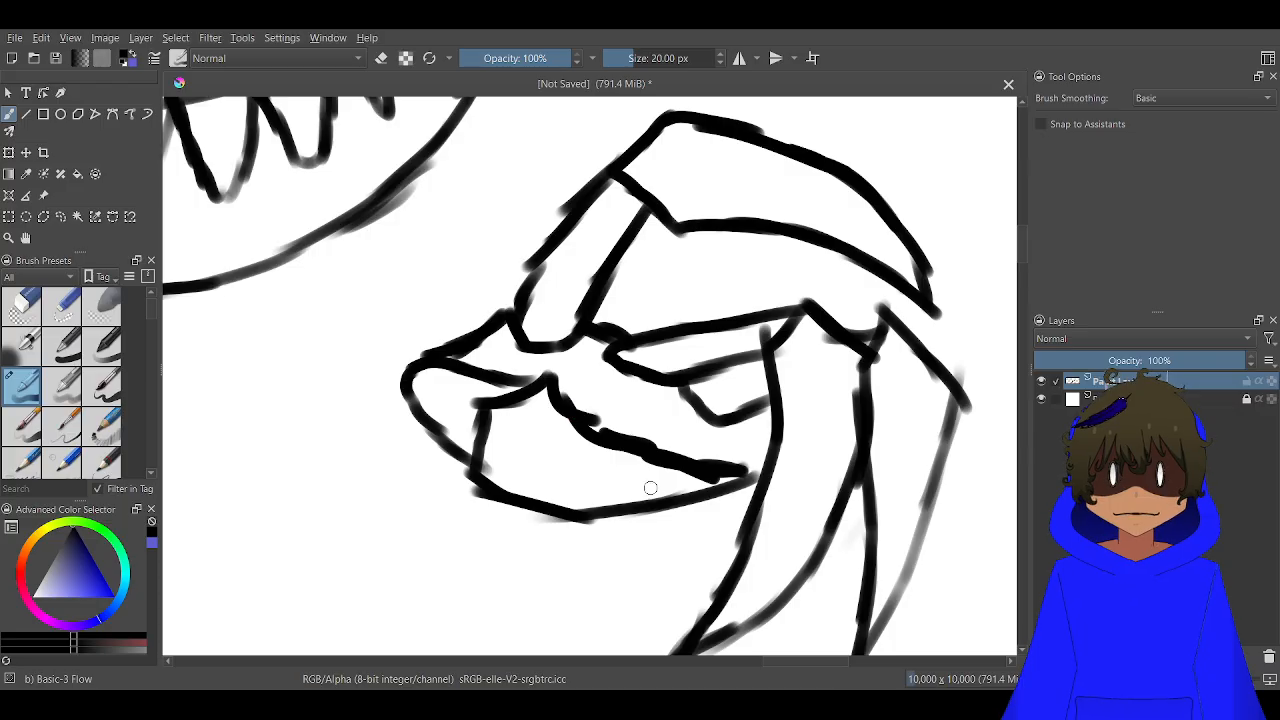
{"action": "mouse_move", "coordinate": [736, 414]}
{"action": "left_mouse_down"}
{"action": "mouse_move", "coordinate": [732, 440]}
{"action": "mouse_move", "coordinate": [697, 458]}
{"action": "left_mouse_up"}
{"action": "scroll", "coordinate": [612, 506], "scroll_direction": "down", "scroll_amount": 3}
{"action": "scroll", "coordinate": [585, 522], "scroll_direction": "up", "scroll_amount": 4}
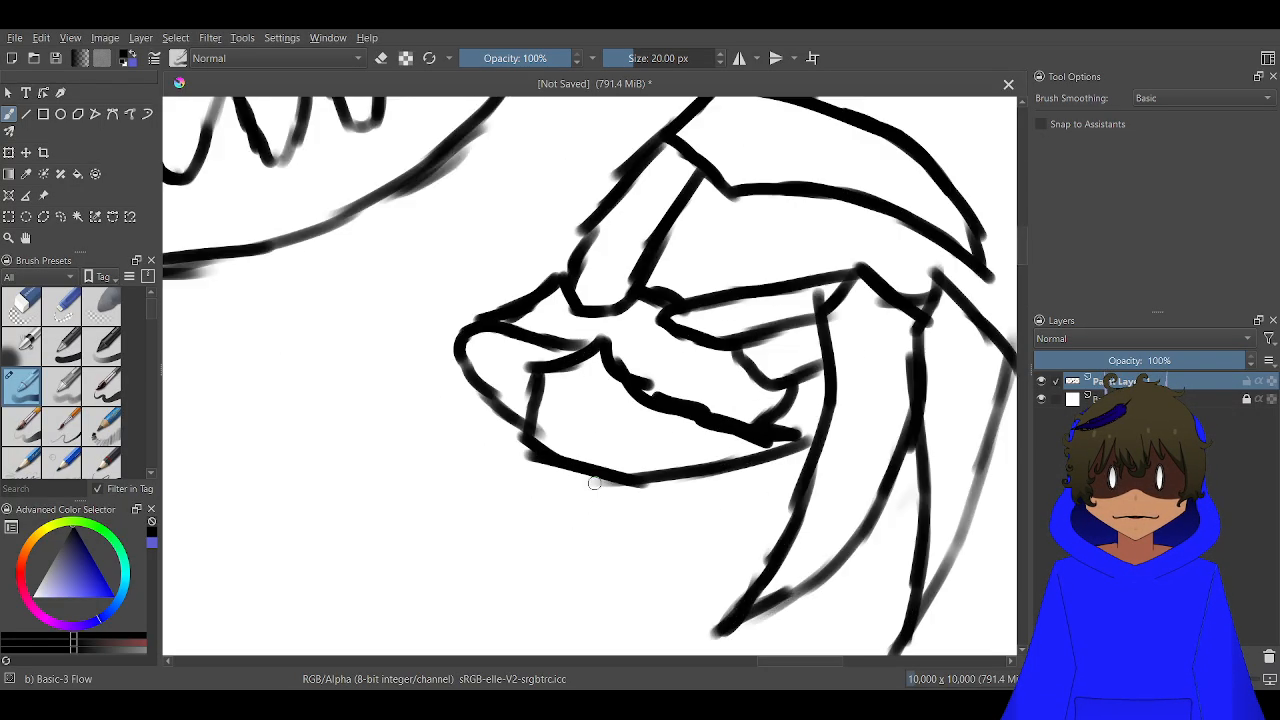
Draw a rounded outer contour around the thumb's base and add inner contour lines to the thumb segment
{"action": "mouse_move", "coordinate": [611, 485]}
{"action": "left_mouse_down"}
{"action": "mouse_move", "coordinate": [570, 492]}
{"action": "mouse_move", "coordinate": [626, 482]}
{"action": "mouse_move", "coordinate": [584, 497]}
{"action": "mouse_move", "coordinate": [481, 496]}
{"action": "mouse_move", "coordinate": [452, 489]}
{"action": "mouse_move", "coordinate": [425, 456]}
{"action": "left_mouse_up"}
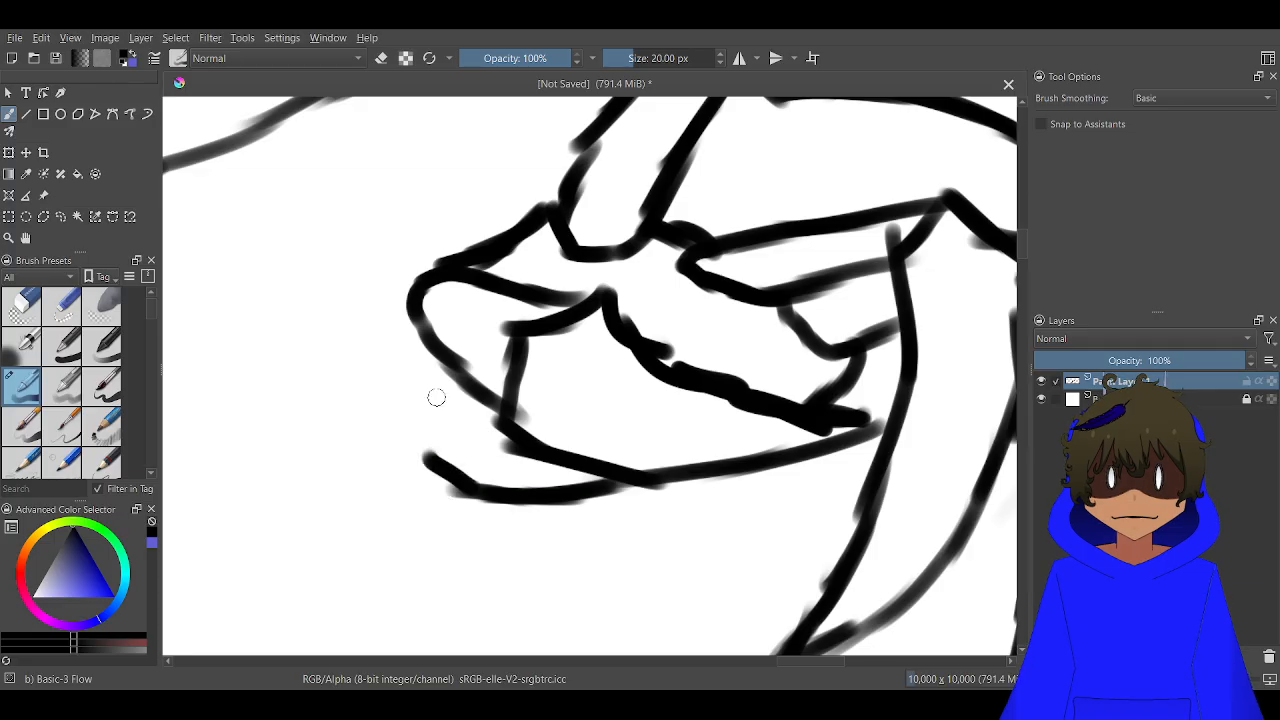
{"action": "mouse_move", "coordinate": [430, 310]}
{"action": "left_mouse_down"}
{"action": "mouse_move", "coordinate": [392, 339]}
{"action": "mouse_move", "coordinate": [404, 324]}
{"action": "mouse_move", "coordinate": [390, 361]}
{"action": "mouse_move", "coordinate": [412, 444]}
{"action": "mouse_move", "coordinate": [500, 452]}
{"action": "left_mouse_up"}
{"action": "scroll", "coordinate": [427, 452], "scroll_direction": "down", "scroll_amount": 3}
{"action": "scroll", "coordinate": [434, 451], "scroll_direction": "up", "scroll_amount": 4}
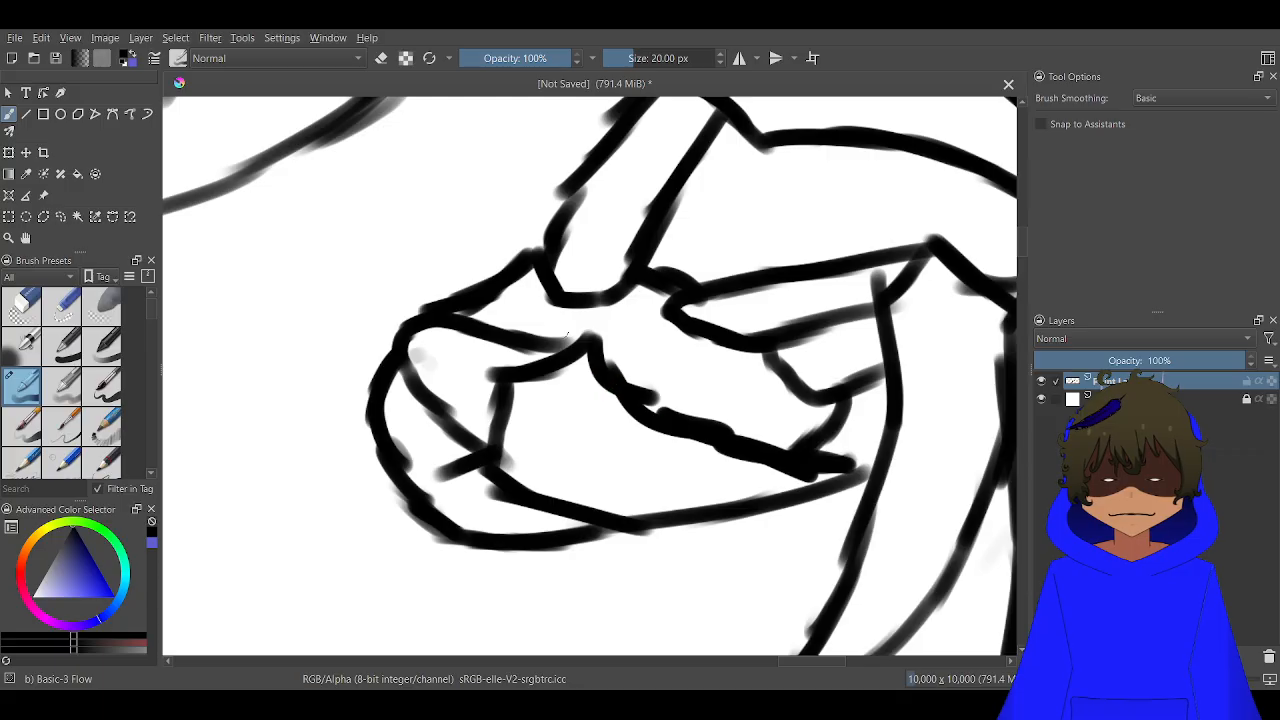
{"action": "left_click_drag", "start_coordinate": [487, 305], "coordinate": [580, 354]}
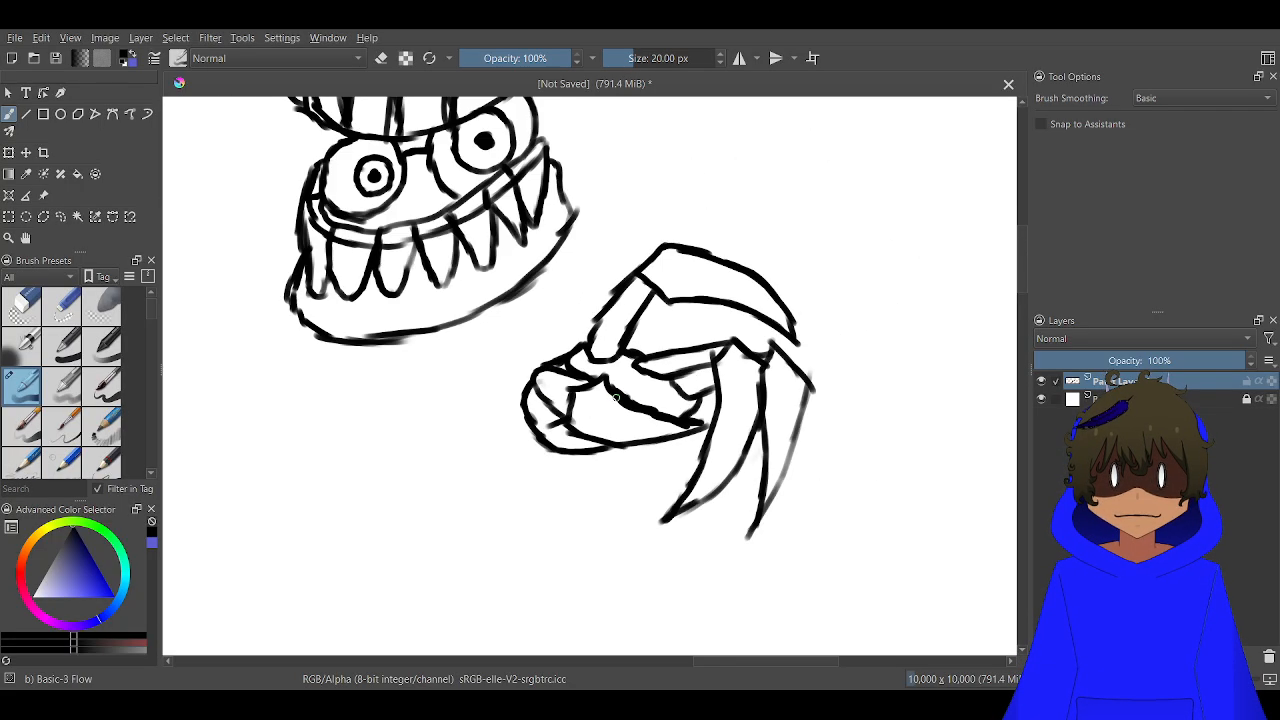
Draw two slanted palm lines running from the finger segments down to the upper edge of the thumb claw
{"action": "scroll", "coordinate": [612, 390], "scroll_direction": "down", "scroll_amount": 2}
{"action": "scroll", "coordinate": [580, 392], "scroll_direction": "up", "scroll_amount": 1}
{"action": "scroll", "coordinate": [660, 324], "scroll_direction": "up", "scroll_amount": 3}
{"action": "left_click_drag", "start_coordinate": [657, 345], "coordinate": [586, 443]}
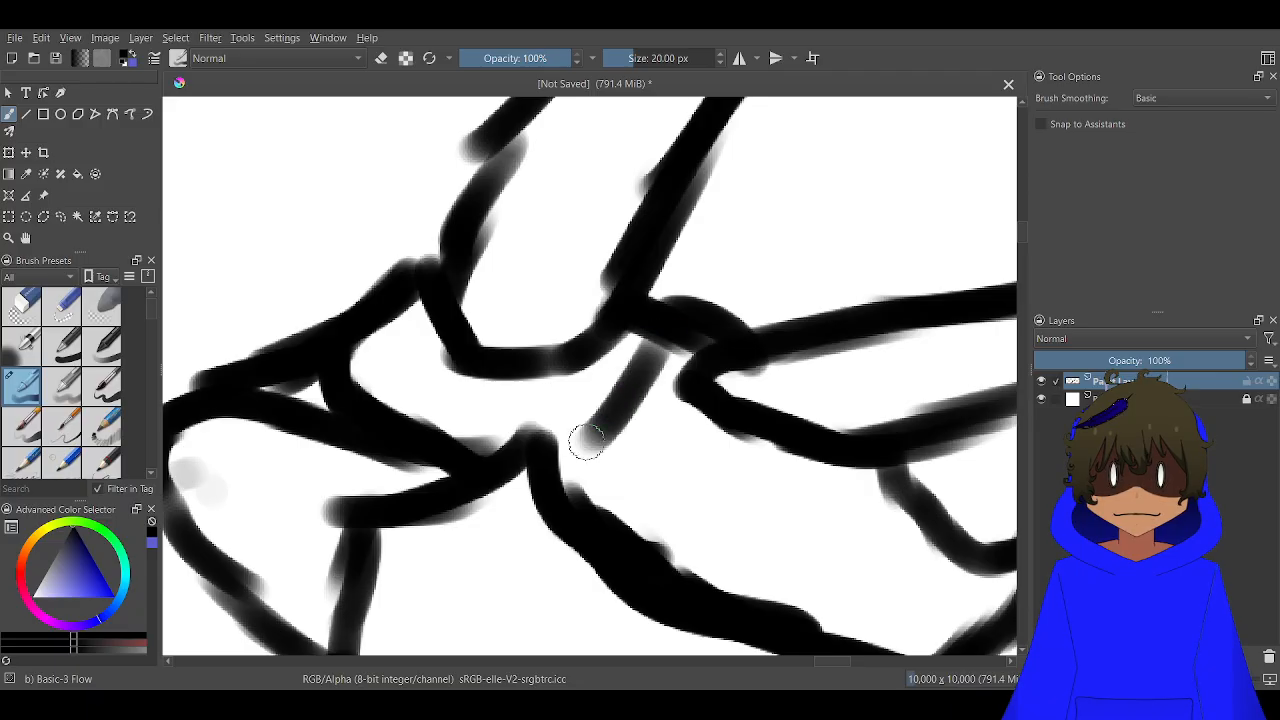
{"action": "left_click_drag", "start_coordinate": [625, 401], "coordinate": [563, 476]}
{"action": "mouse_move", "coordinate": [857, 449]}
{"action": "left_mouse_down"}
{"action": "mouse_move", "coordinate": [830, 503]}
{"action": "mouse_move", "coordinate": [705, 597]}
{"action": "left_mouse_up"}
{"action": "scroll", "coordinate": [705, 597], "scroll_direction": "down", "scroll_amount": 3}
{"action": "mouse_move", "coordinate": [657, 495]}
{"action": "left_mouse_down"}
{"action": "mouse_move", "coordinate": [695, 440]}
{"action": "mouse_move", "coordinate": [750, 299]}
{"action": "left_mouse_up"}
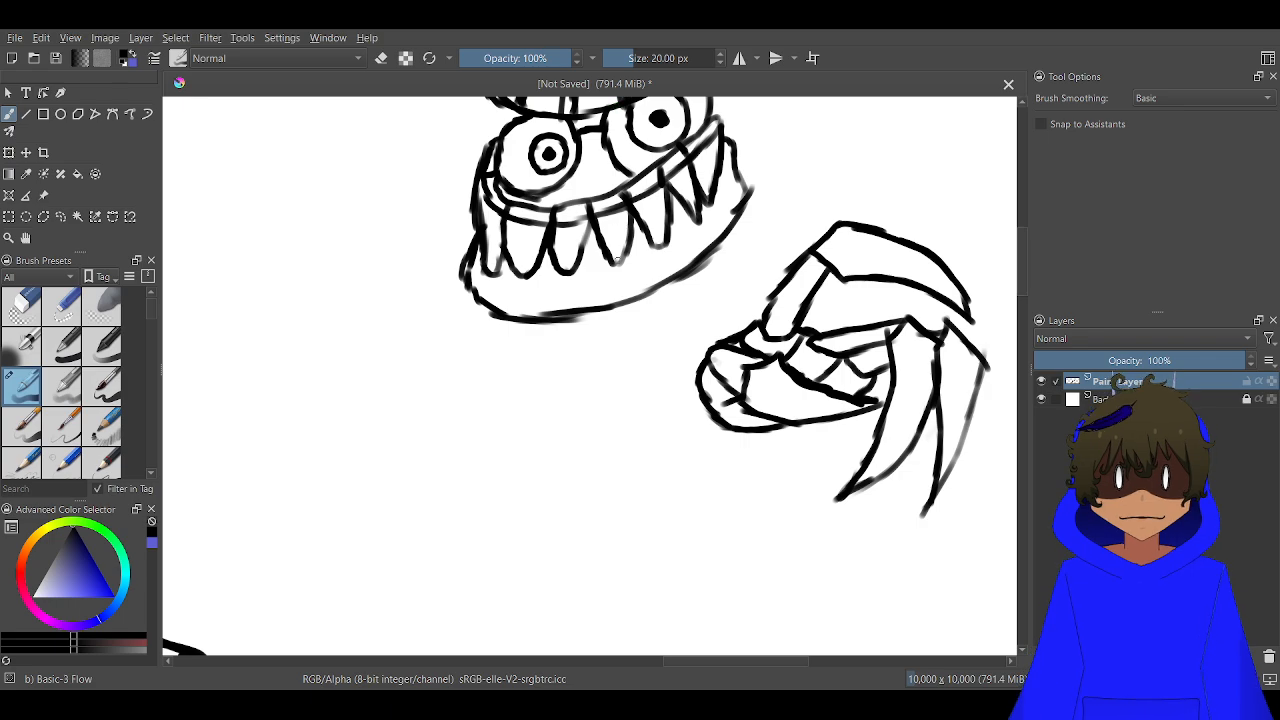
Select the whole clawed hand by combining several rectangular selections, leaving the creature's lower jaw outside
{"action": "scroll", "coordinate": [666, 296], "scroll_direction": "down", "scroll_amount": 2}
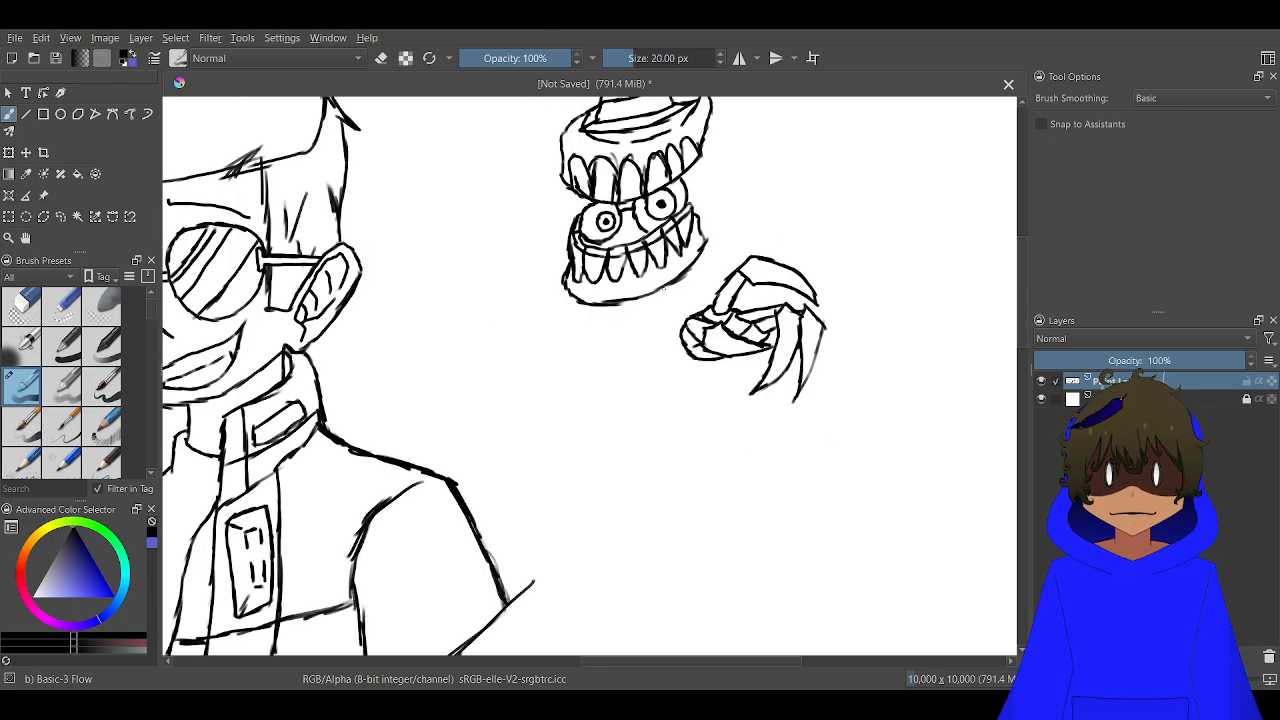
{"action": "left_click_drag", "start_coordinate": [671, 284], "coordinate": [545, 297]}
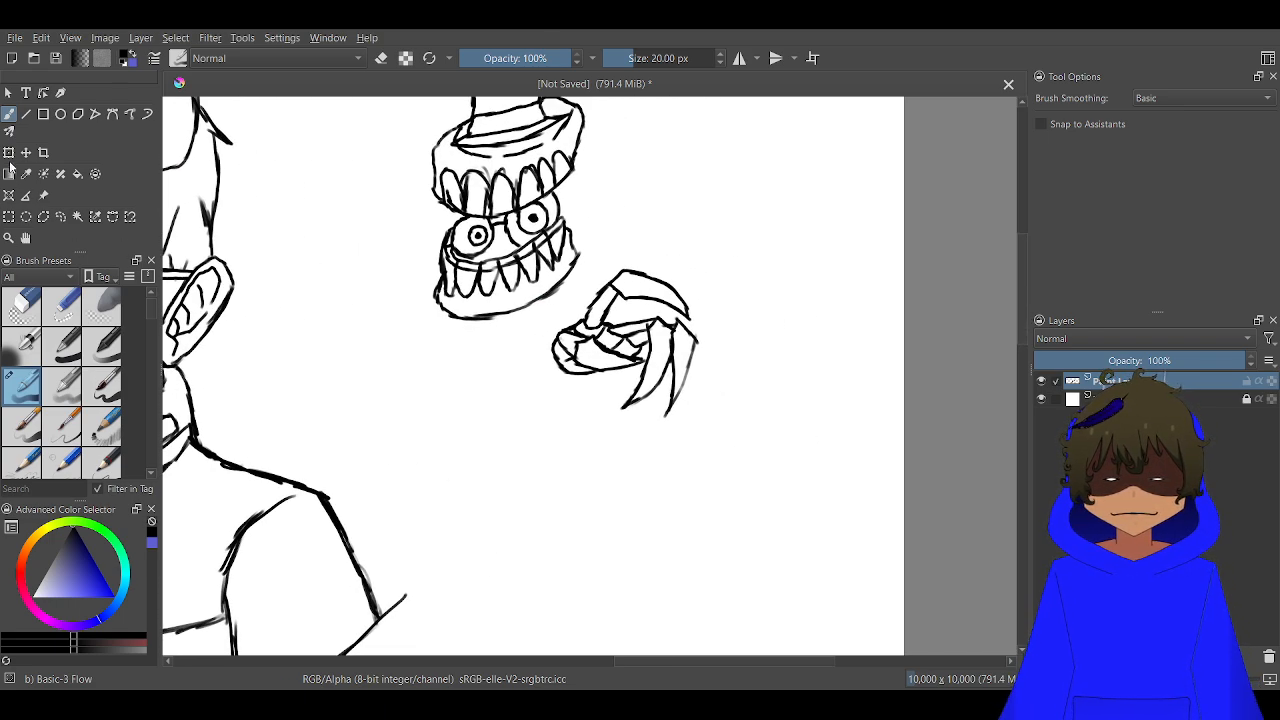
{"action": "left_click", "coordinate": [9, 216]}
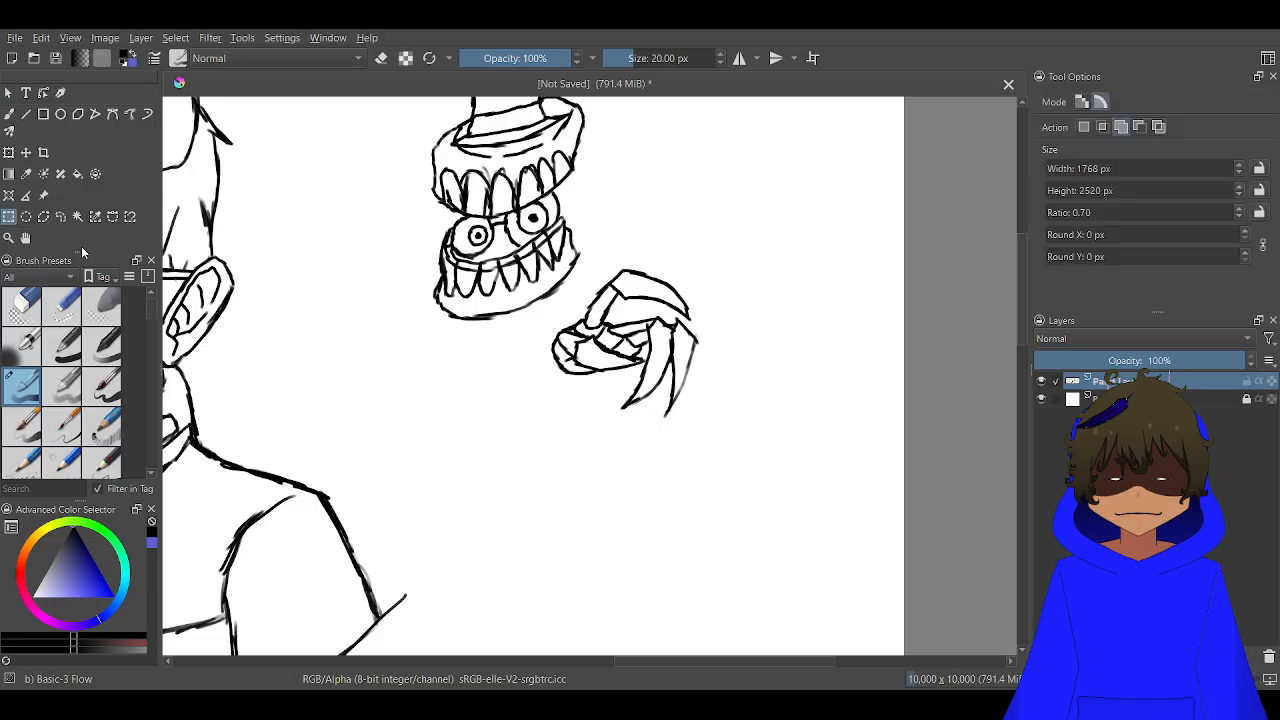
{"action": "mouse_move", "coordinate": [731, 443]}
{"action": "left_mouse_down"}
{"action": "mouse_move", "coordinate": [586, 277]}
{"action": "mouse_move", "coordinate": [554, 263]}
{"action": "mouse_move", "coordinate": [594, 243]}
{"action": "left_mouse_up"}
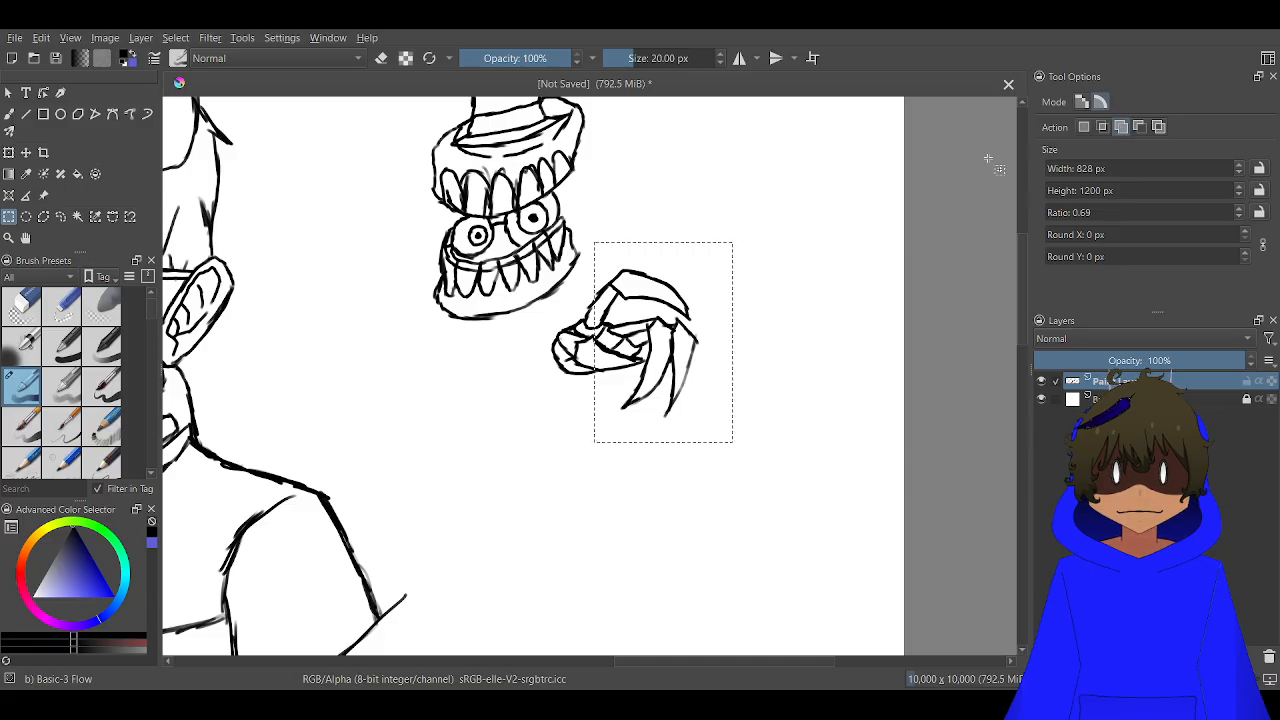
{"action": "scroll", "coordinate": [794, 217], "scroll_direction": "up", "scroll_amount": 3}
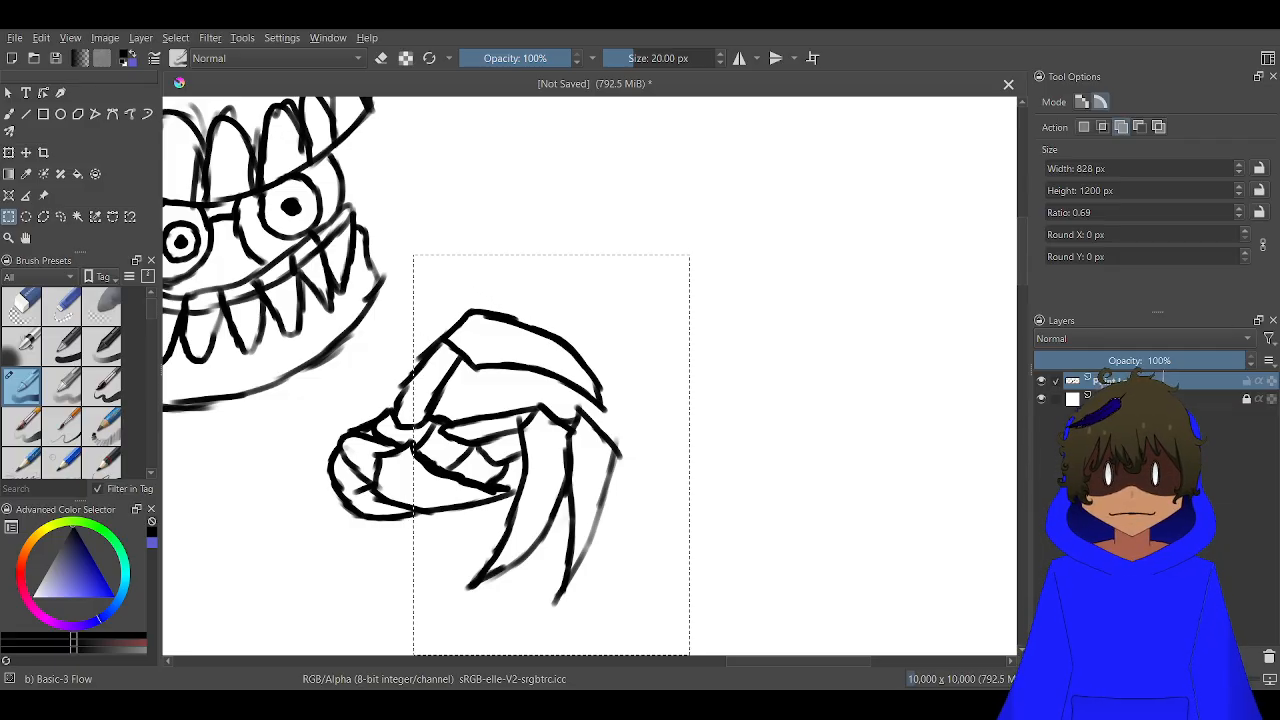
{"action": "scroll", "coordinate": [520, 536], "scroll_direction": "down", "scroll_amount": 1}
{"action": "left_click_drag", "start_coordinate": [427, 499], "coordinate": [640, 381]}
{"action": "scroll", "coordinate": [620, 395], "scroll_direction": "up", "scroll_amount": 1}
{"action": "scroll", "coordinate": [571, 437], "scroll_direction": "up", "scroll_amount": 1}
{"action": "left_click_drag", "start_coordinate": [839, 468], "coordinate": [691, 136]}
{"action": "left_click_drag", "start_coordinate": [827, 495], "coordinate": [613, 216]}
{"action": "scroll", "coordinate": [613, 216], "scroll_direction": "down", "scroll_amount": 2}
{"action": "scroll", "coordinate": [638, 312], "scroll_direction": "up", "scroll_amount": 2}
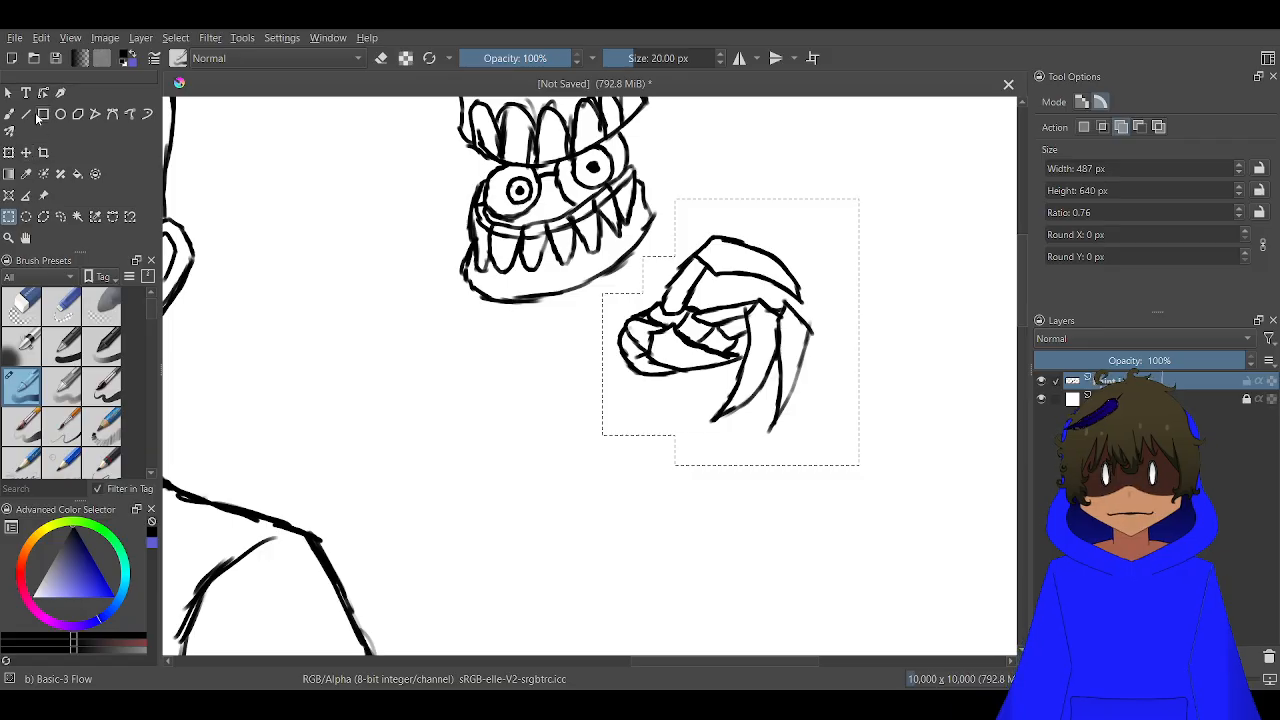
Move the selected clawed hand up and away from the jaw to x 9085 px, y 1884 px, and clear the selection
{"action": "left_click", "coordinate": [9, 152]}
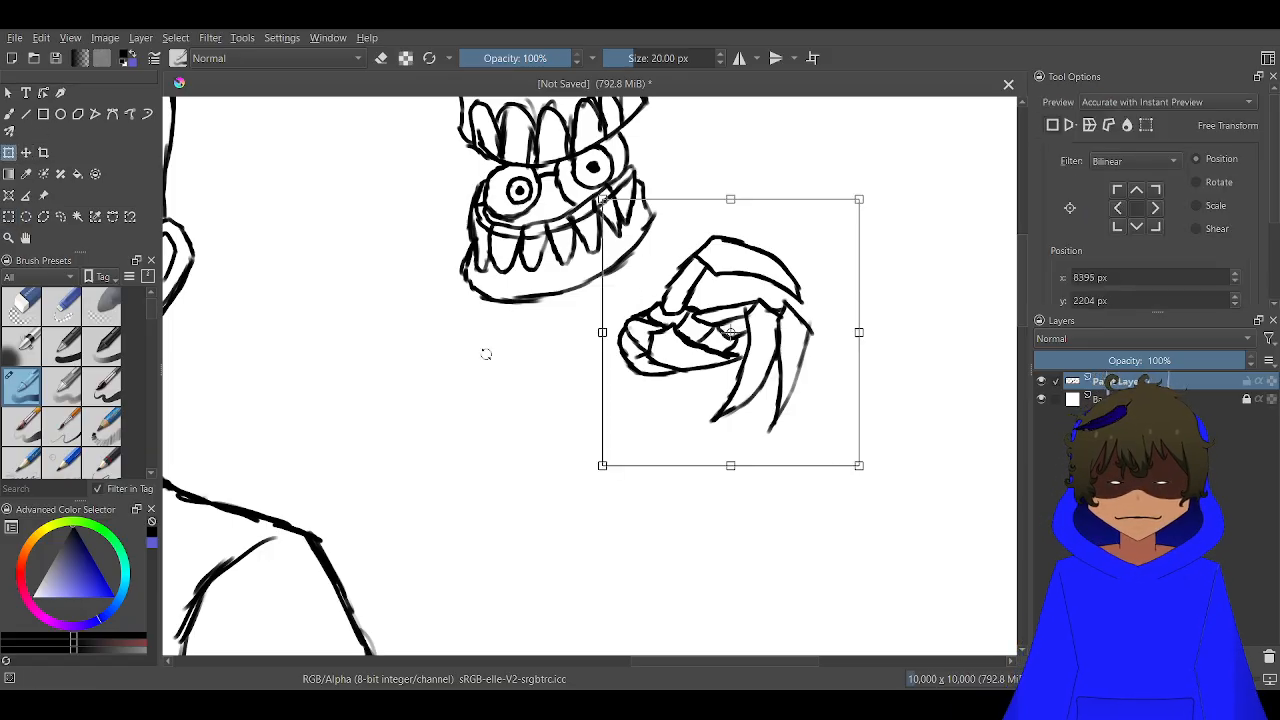
{"action": "key", "text": "Right"}
{"action": "key", "text": "Right"}
{"action": "key", "text": "Right"}
{"action": "key", "text": "Right"}
{"action": "key", "text": "Right"}
{"action": "key", "text": "Right"}
{"action": "key", "text": "Right"}
{"action": "key", "text": "Right"}
{"action": "key", "text": "Right"}
{"action": "key", "text": "Right"}
{"action": "key", "text": "Right"}
{"action": "key", "text": "Right"}
{"action": "key", "text": "Right"}
{"action": "key", "text": "Right"}
{"action": "key", "text": "Right"}
{"action": "key", "text": "Right"}
{"action": "key", "text": "Right"}
{"action": "key", "text": "Right"}
{"action": "key", "text": "Right"}
{"action": "key", "text": "Right"}
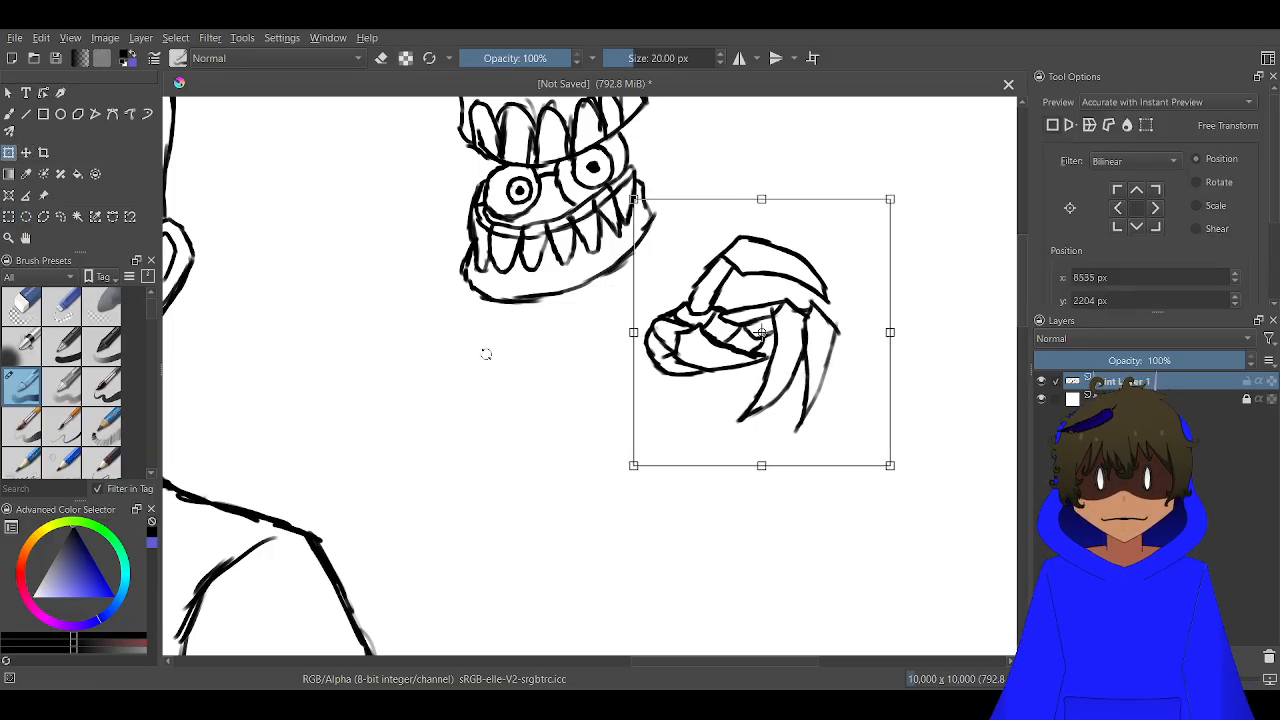
{"action": "key", "text": "Right"}
{"action": "key", "text": "Right"}
{"action": "key", "text": "Right"}
{"action": "key", "text": "Right"}
{"action": "key", "text": "Right"}
{"action": "key", "text": "Right"}
{"action": "key", "text": "Right"}
{"action": "key", "text": "Right"}
{"action": "key", "text": "Right"}
{"action": "key", "text": "Right"}
{"action": "key", "text": "Right"}
{"action": "key", "text": "Right"}
{"action": "key", "text": "Right"}
{"action": "key", "text": "Right"}
{"action": "key", "text": "Right"}
{"action": "key", "text": "Right"}
{"action": "key", "text": "Right"}
{"action": "key", "text": "Right"}
{"action": "key", "text": "Right"}
{"action": "key", "text": "Right"}
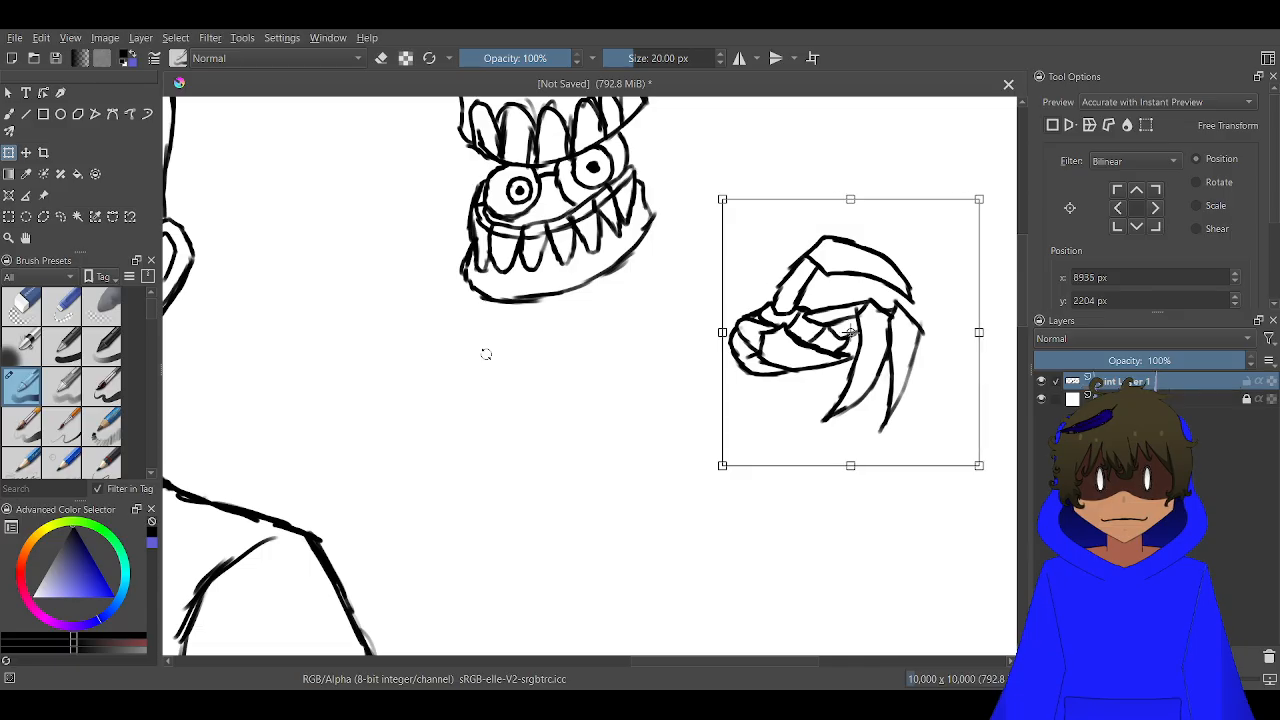
{"action": "key", "text": "Right"}
{"action": "key", "text": "Up"}
{"action": "key", "text": "Up"}
{"action": "key", "text": "Up"}
{"action": "key", "text": "Up"}
{"action": "key", "text": "Up"}
{"action": "key", "text": "Up"}
{"action": "key", "text": "Up"}
{"action": "key", "text": "Up"}
{"action": "key", "text": "Up"}
{"action": "key", "text": "Up"}
{"action": "key", "text": "Up"}
{"action": "key", "text": "Up"}
{"action": "key", "text": "Up"}
{"action": "key", "text": "Up"}
{"action": "key", "text": "Up"}
{"action": "key", "text": "Up"}
{"action": "key", "text": "Up"}
{"action": "key", "text": "Up"}
{"action": "key", "text": "Up"}
{"action": "key", "text": "Up"}
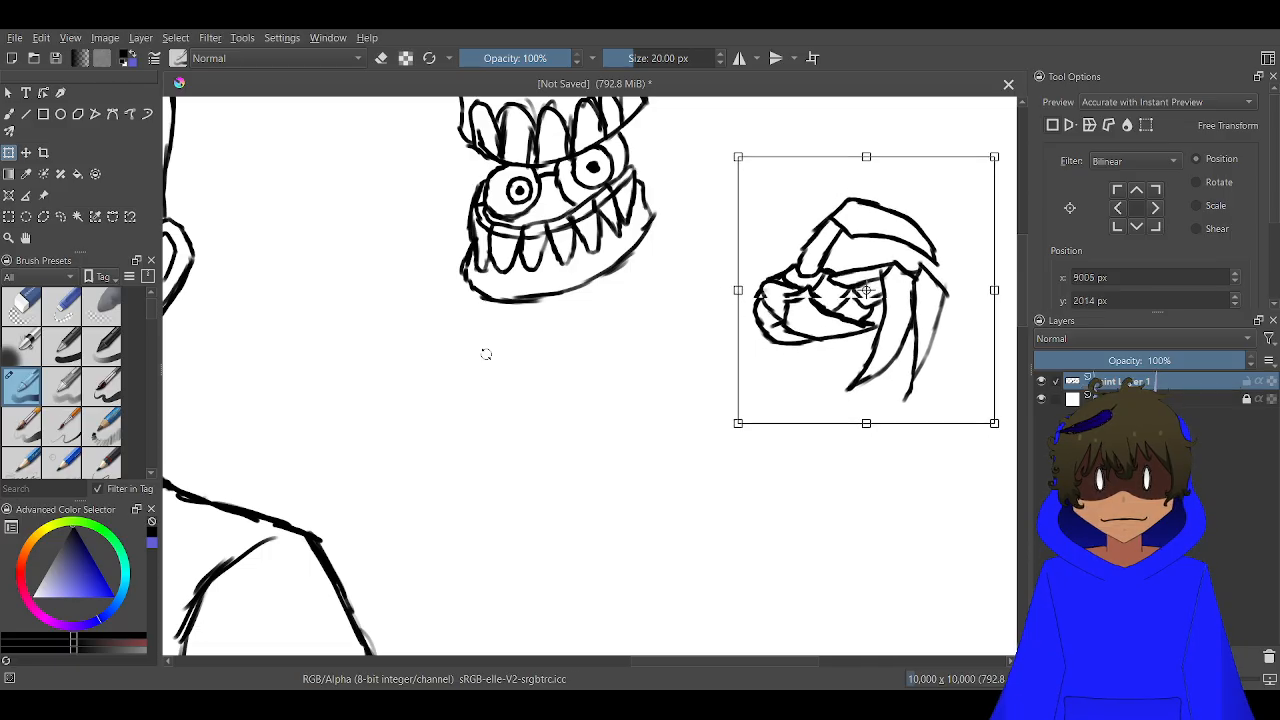
{"action": "key", "text": "Right"}
{"action": "key", "text": "Right"}
{"action": "key", "text": "Right"}
{"action": "key", "text": "Right"}
{"action": "key", "text": "Right"}
{"action": "key", "text": "Right"}
{"action": "key", "text": "Right"}
{"action": "key", "text": "Up"}
{"action": "key", "text": "Up"}
{"action": "key", "text": "Up"}
{"action": "key", "text": "Up"}
{"action": "key", "text": "Up"}
{"action": "key", "text": "Up"}
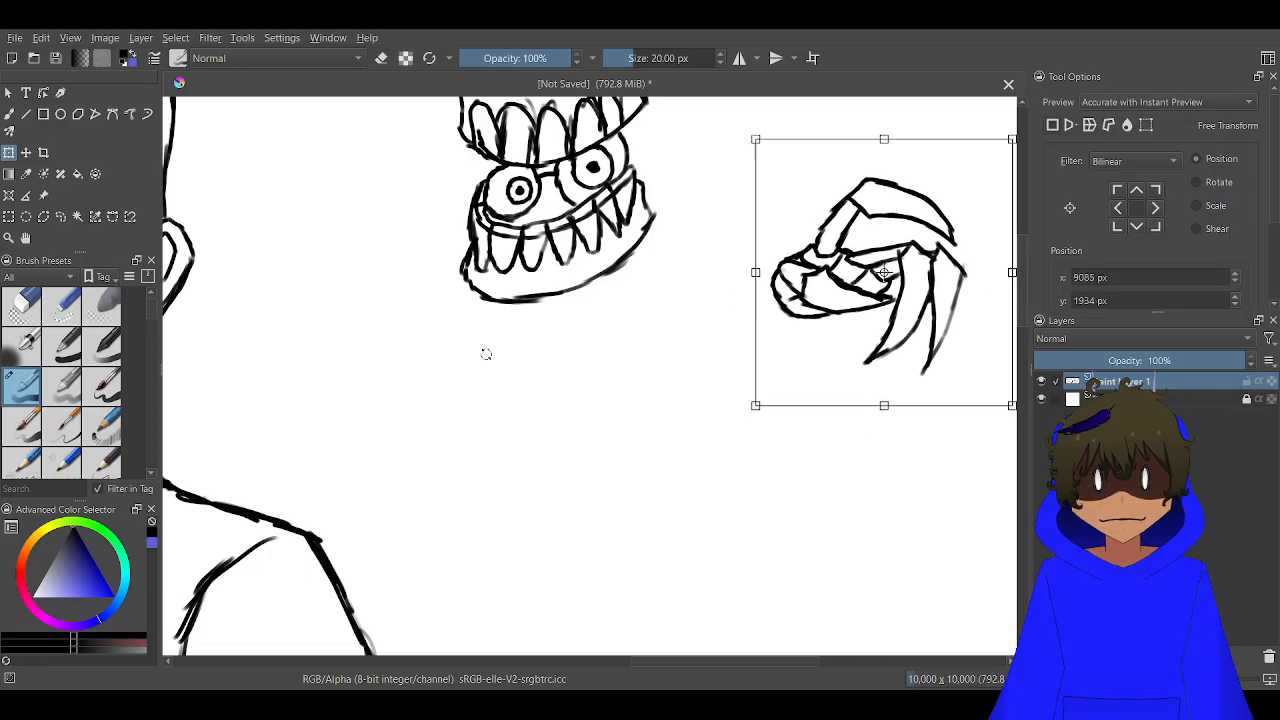
{"action": "key", "text": "Up"}
{"action": "key", "text": "Up"}
{"action": "key", "text": "Up"}
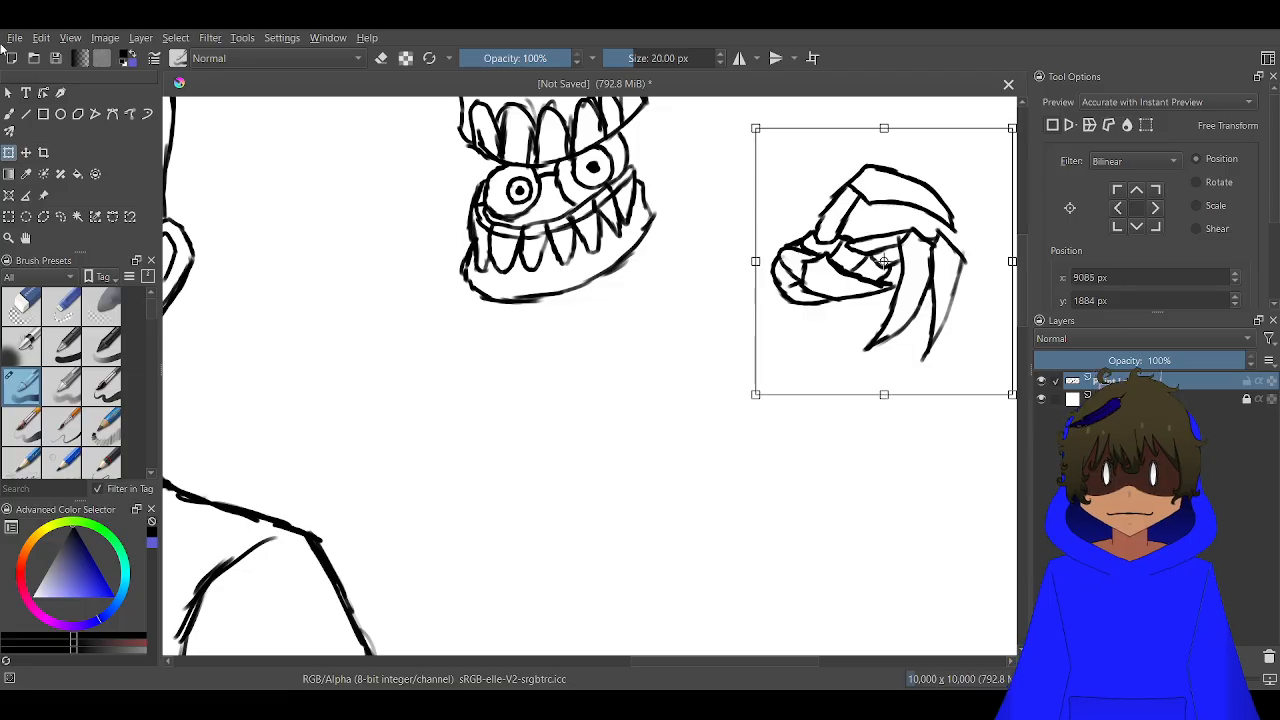
{"action": "left_click", "coordinate": [10, 94]}
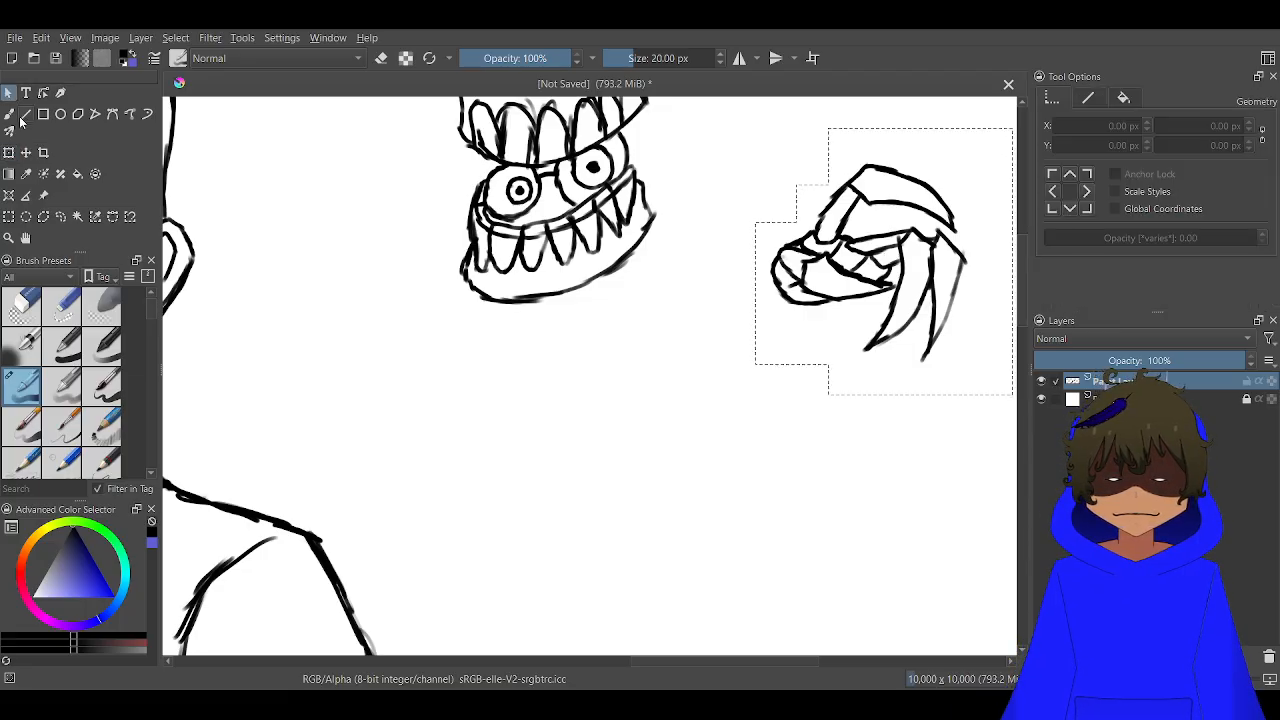
{"action": "left_click", "coordinate": [8, 115]}
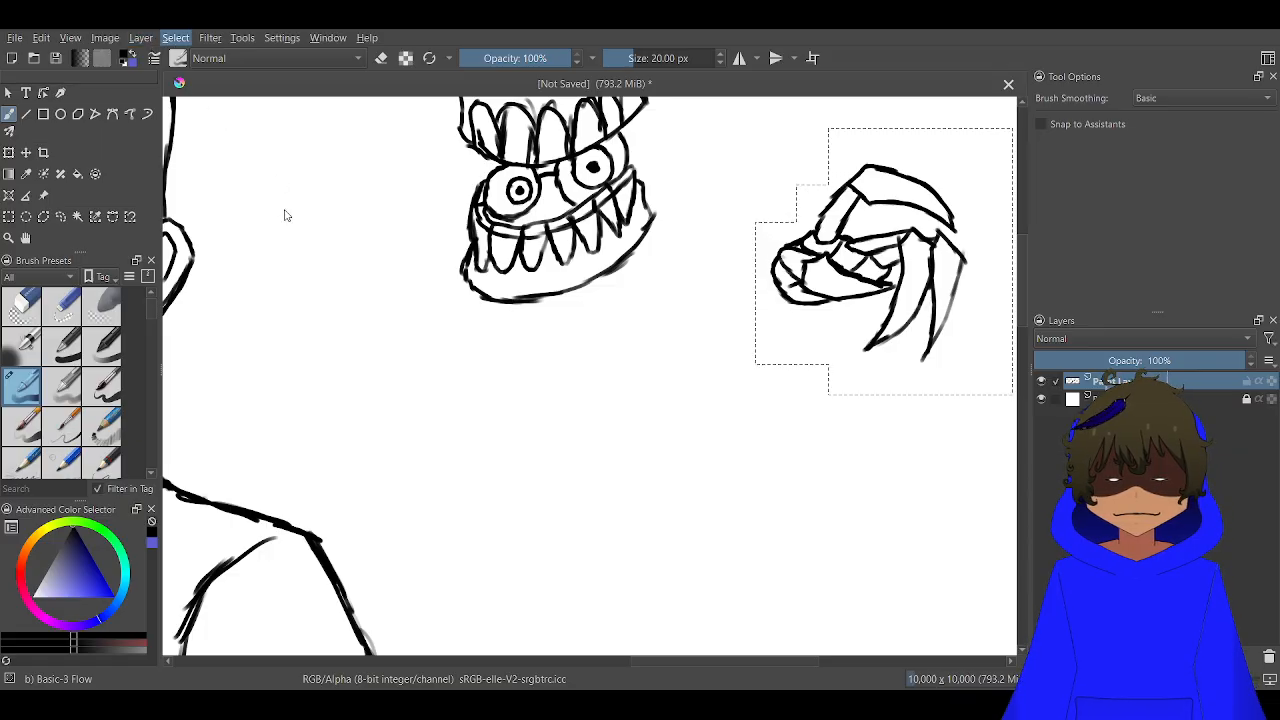
{"action": "key", "text": "ctrl+shift+a"}
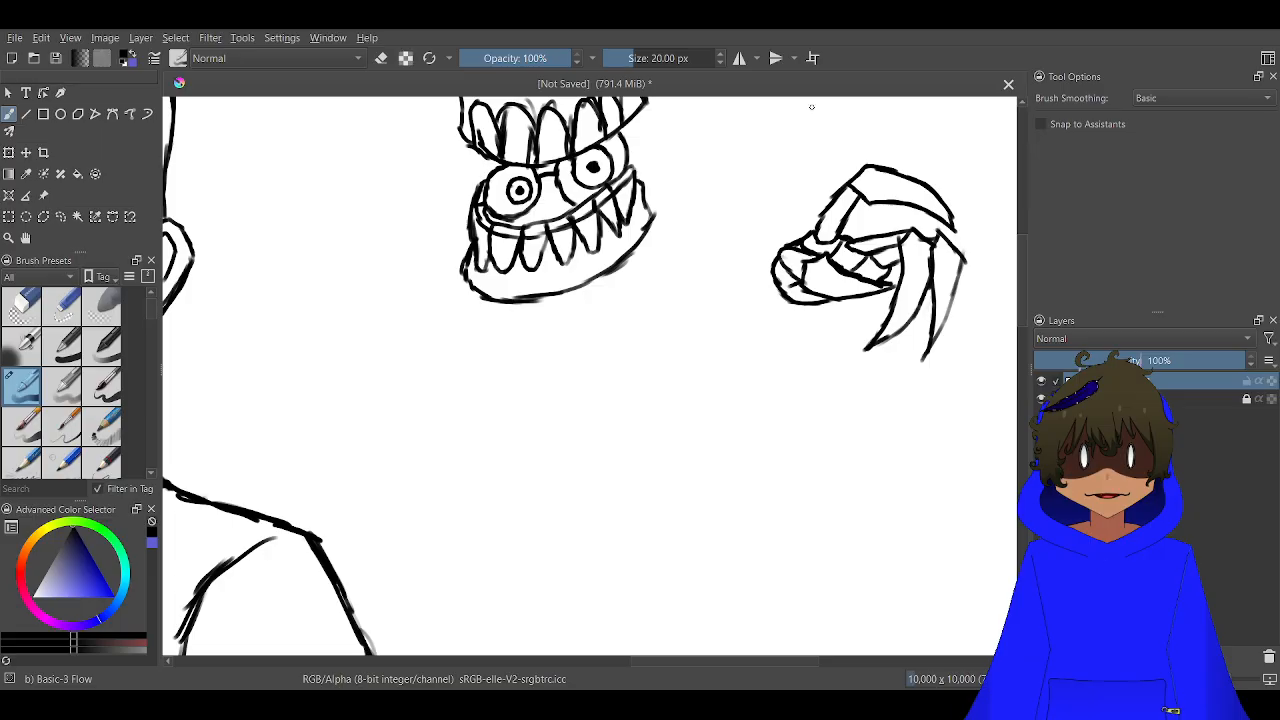
Draw the forearm's upper edge slanting down from the hand, with a short wrist segment and a parallel line beneath it
{"action": "scroll", "coordinate": [772, 265], "scroll_direction": "up", "scroll_amount": 2, "text": "ctrl"}
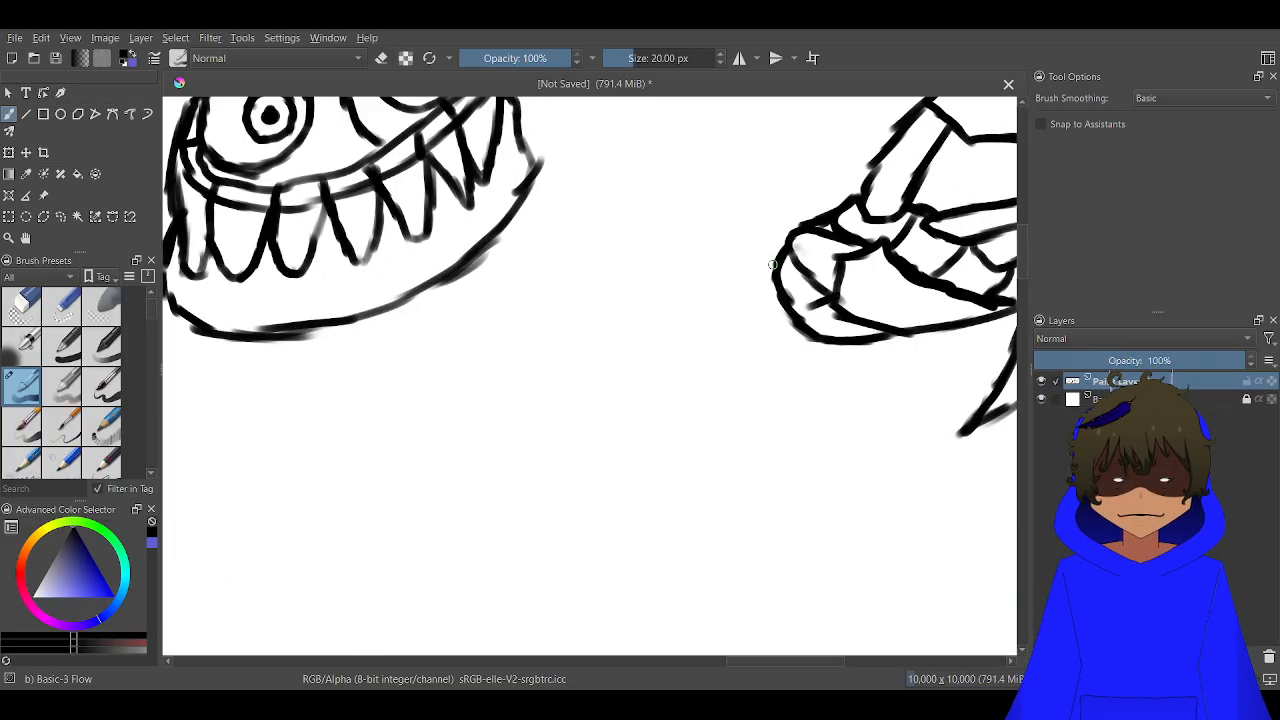
{"action": "mouse_move", "coordinate": [774, 264]}
{"action": "left_mouse_down"}
{"action": "mouse_move", "coordinate": [716, 300]}
{"action": "mouse_move", "coordinate": [570, 438]}
{"action": "left_mouse_up"}
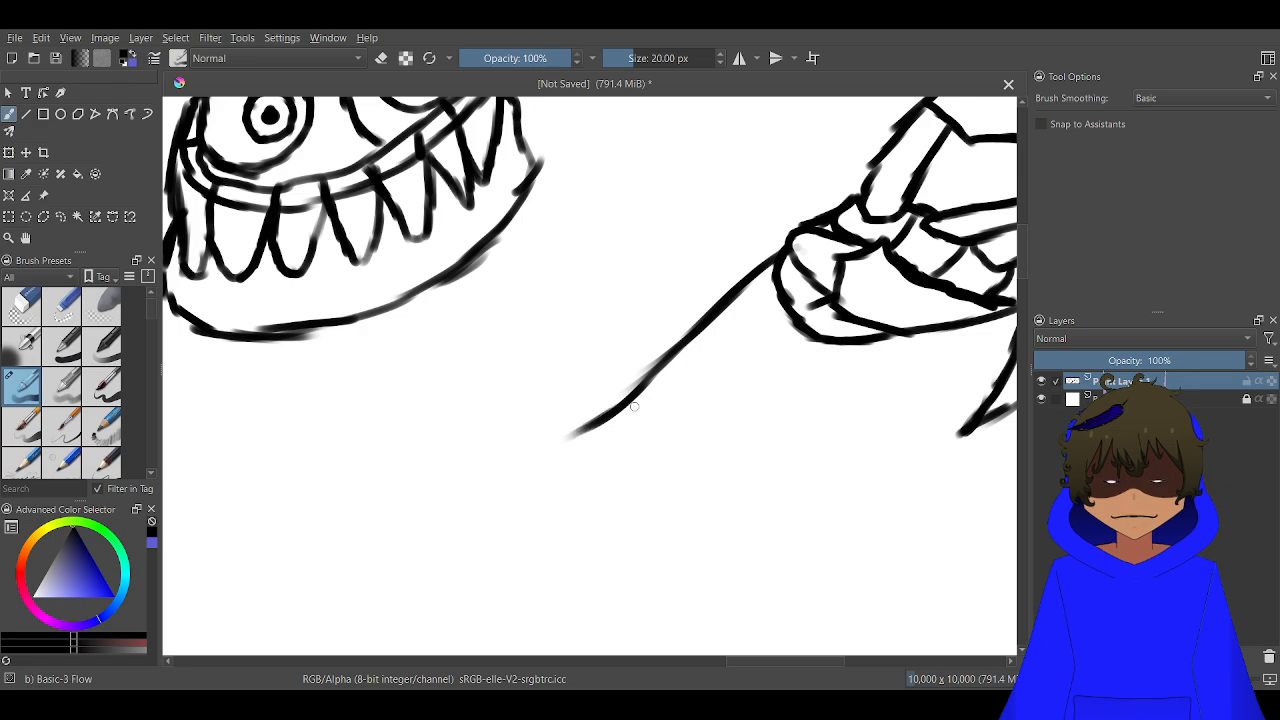
{"action": "left_click_drag", "start_coordinate": [632, 404], "coordinate": [567, 446]}
{"action": "mouse_move", "coordinate": [791, 322]}
{"action": "left_mouse_down"}
{"action": "mouse_move", "coordinate": [762, 332]}
{"action": "mouse_move", "coordinate": [752, 312]}
{"action": "mouse_move", "coordinate": [764, 268]}
{"action": "mouse_move", "coordinate": [786, 332]}
{"action": "mouse_move", "coordinate": [798, 324]}
{"action": "mouse_move", "coordinate": [634, 422]}
{"action": "left_mouse_up"}
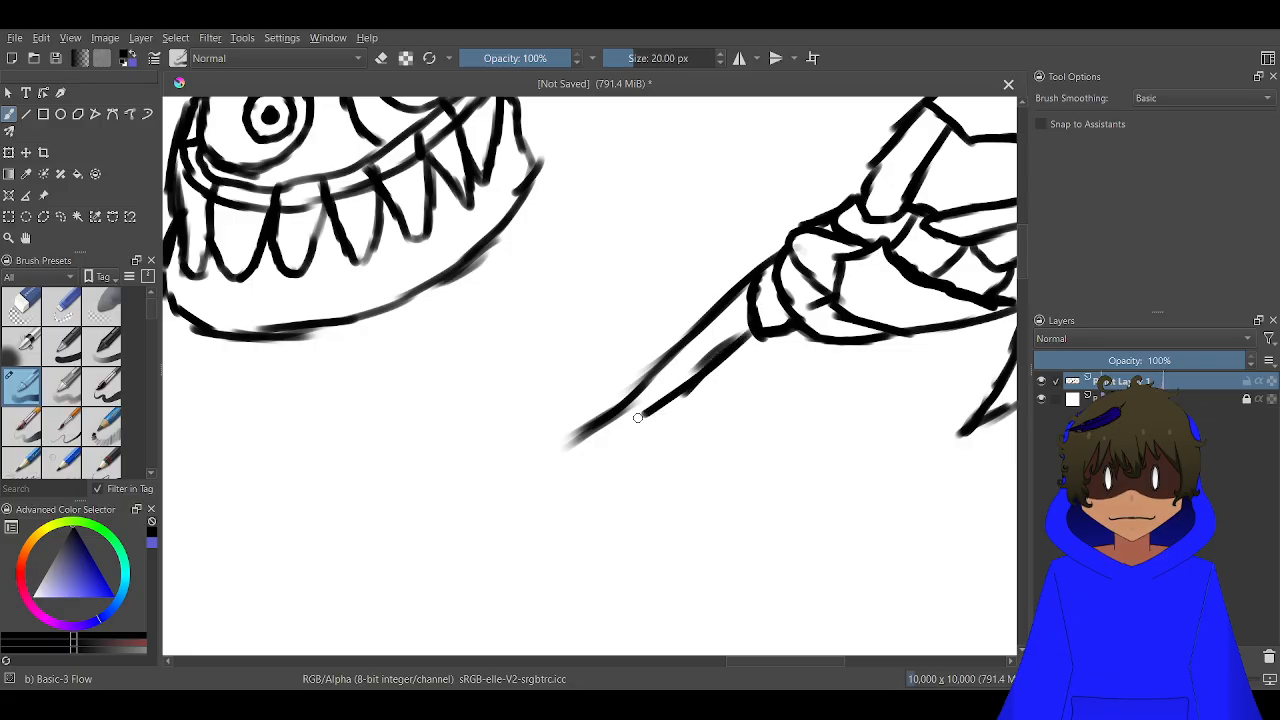
{"action": "left_click_drag", "start_coordinate": [726, 358], "coordinate": [602, 455]}
{"action": "mouse_move", "coordinate": [654, 414]}
{"action": "left_mouse_down"}
{"action": "mouse_move", "coordinate": [610, 450]}
{"action": "mouse_move", "coordinate": [586, 426]}
{"action": "mouse_move", "coordinate": [562, 436]}
{"action": "mouse_move", "coordinate": [681, 347]}
{"action": "mouse_move", "coordinate": [583, 417]}
{"action": "left_mouse_up"}
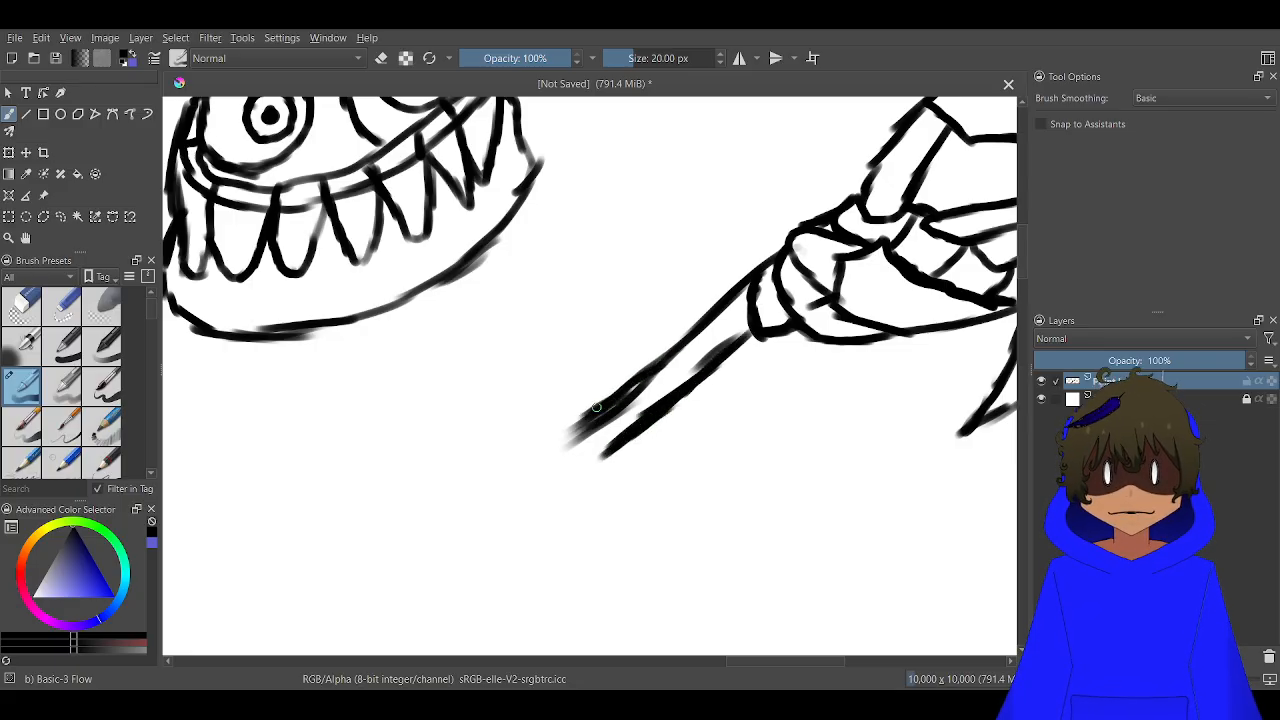
Close the narrow inner sliver of the forearm and draw its lower edge around a blunt elbow end to the upper edge
{"action": "scroll", "coordinate": [589, 430], "scroll_direction": "down", "scroll_amount": 2}
{"action": "scroll", "coordinate": [589, 428], "scroll_direction": "up", "scroll_amount": 2}
{"action": "left_click_drag", "start_coordinate": [615, 349], "coordinate": [720, 263]}
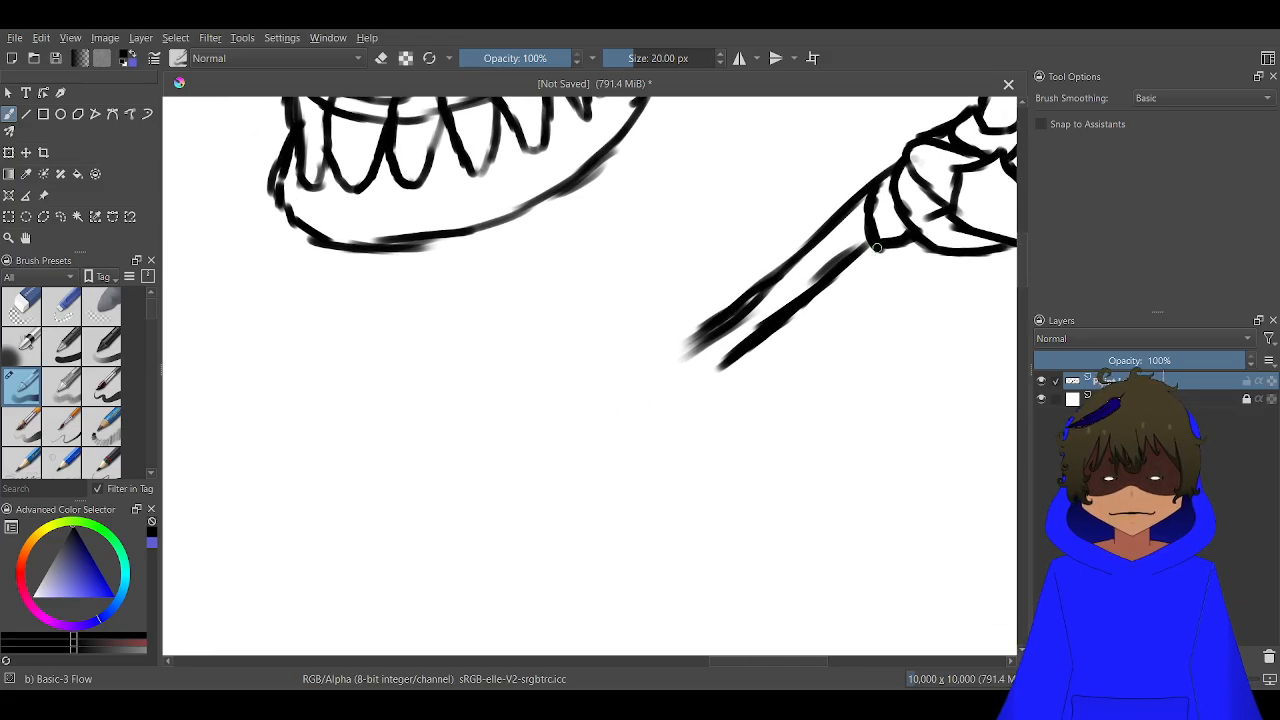
{"action": "mouse_move", "coordinate": [876, 246]}
{"action": "left_mouse_down"}
{"action": "mouse_move", "coordinate": [846, 311]}
{"action": "mouse_move", "coordinate": [865, 275]}
{"action": "mouse_move", "coordinate": [768, 361]}
{"action": "mouse_move", "coordinate": [708, 378]}
{"action": "left_mouse_up"}
{"action": "mouse_move", "coordinate": [921, 245]}
{"action": "left_mouse_down"}
{"action": "mouse_move", "coordinate": [920, 276]}
{"action": "mouse_move", "coordinate": [828, 364]}
{"action": "mouse_move", "coordinate": [864, 342]}
{"action": "mouse_move", "coordinate": [832, 372]}
{"action": "mouse_move", "coordinate": [752, 404]}
{"action": "left_mouse_up"}
{"action": "mouse_move", "coordinate": [864, 346]}
{"action": "left_mouse_down"}
{"action": "mouse_move", "coordinate": [674, 447]}
{"action": "mouse_move", "coordinate": [628, 428]}
{"action": "left_mouse_up"}
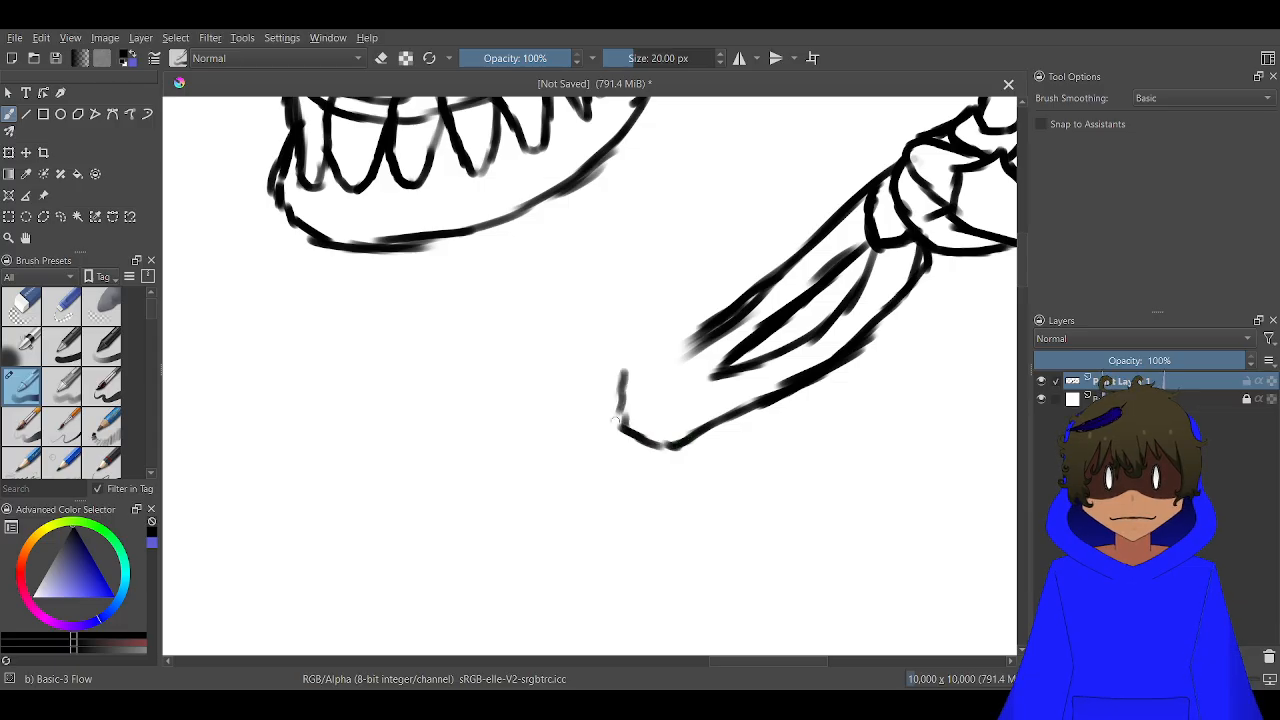
{"action": "mouse_move", "coordinate": [636, 366]}
{"action": "left_mouse_down"}
{"action": "mouse_move", "coordinate": [690, 341]}
{"action": "mouse_move", "coordinate": [696, 352]}
{"action": "mouse_move", "coordinate": [653, 373]}
{"action": "left_mouse_up"}
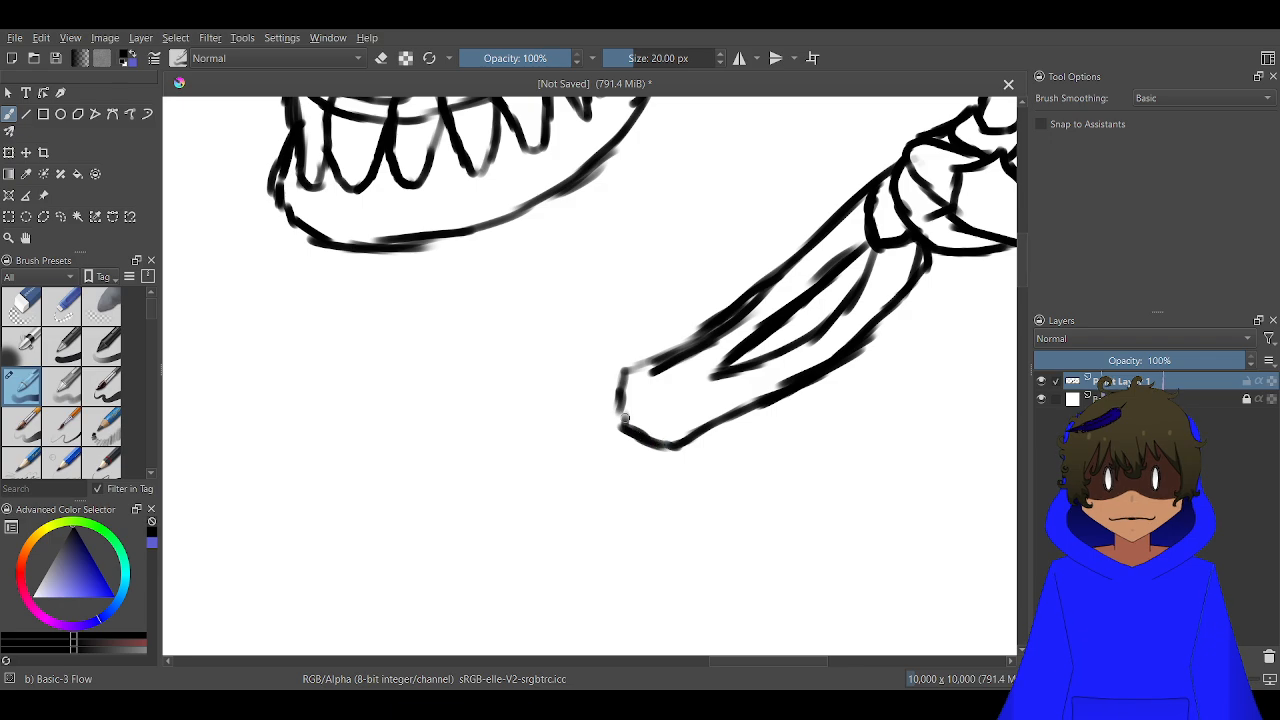
Draw a small oval joint inside the elbow end, link it to the forearm's upper edge and darken the elbow's outer contour
{"action": "mouse_move", "coordinate": [625, 418]}
{"action": "left_mouse_down"}
{"action": "mouse_move", "coordinate": [689, 424]}
{"action": "mouse_move", "coordinate": [650, 394]}
{"action": "left_mouse_up"}
{"action": "scroll", "coordinate": [692, 438], "scroll_direction": "up", "scroll_amount": 1}
{"action": "mouse_move", "coordinate": [698, 438]}
{"action": "left_mouse_down"}
{"action": "mouse_move", "coordinate": [686, 402]}
{"action": "mouse_move", "coordinate": [610, 386]}
{"action": "mouse_move", "coordinate": [587, 399]}
{"action": "mouse_move", "coordinate": [646, 354]}
{"action": "mouse_move", "coordinate": [642, 320]}
{"action": "left_mouse_up"}
{"action": "scroll", "coordinate": [634, 375], "scroll_direction": "down", "scroll_amount": 2}
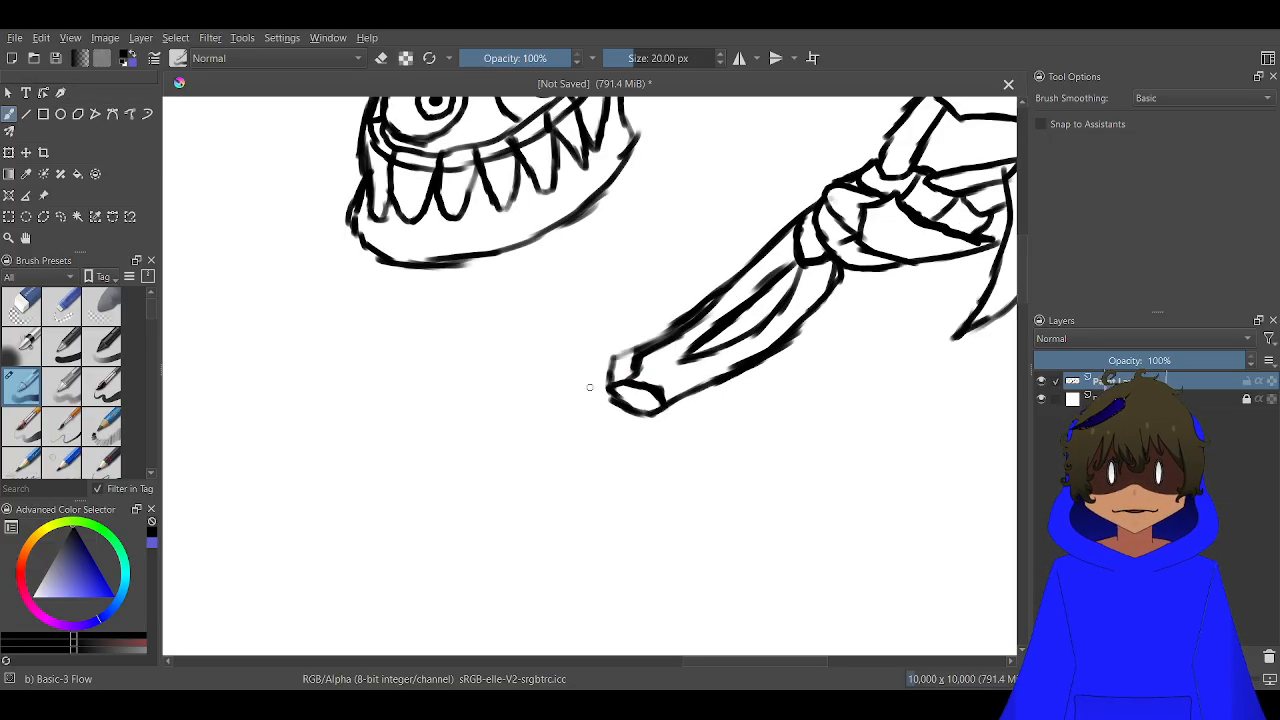
{"action": "scroll", "coordinate": [590, 387], "scroll_direction": "up", "scroll_amount": 1}
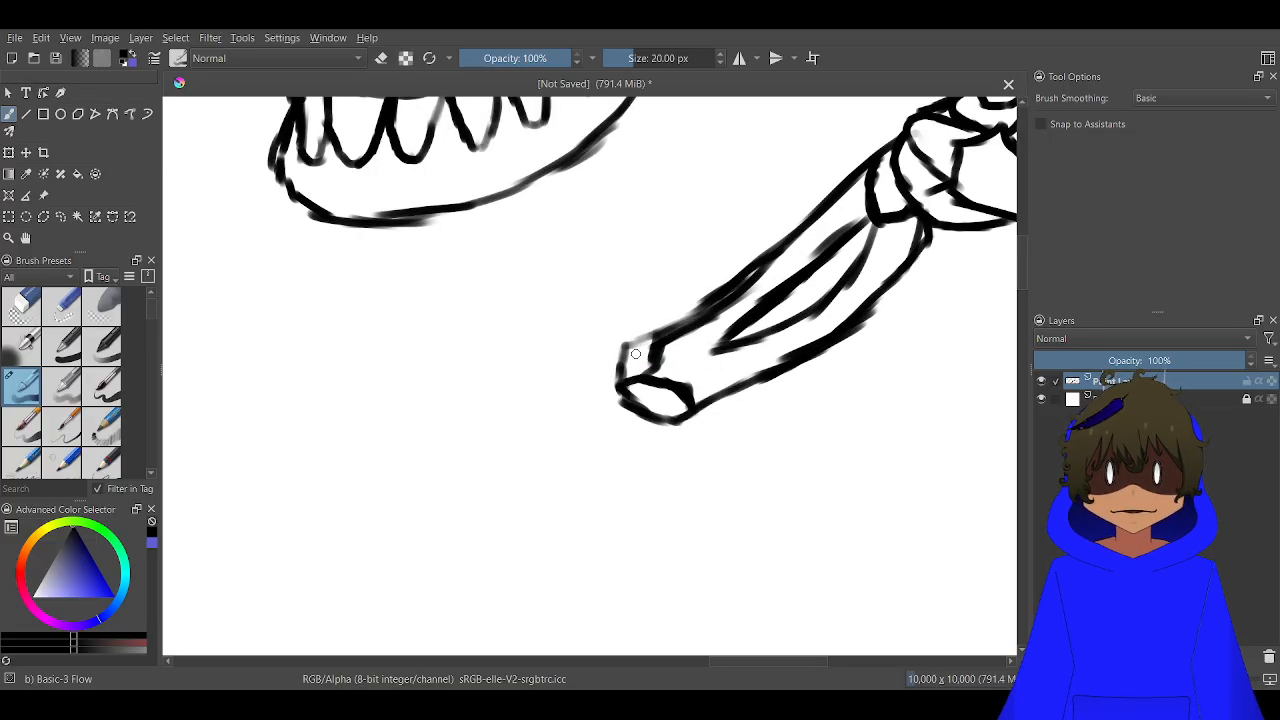
{"action": "scroll", "coordinate": [635, 353], "scroll_direction": "up", "scroll_amount": 2}
{"action": "mouse_move", "coordinate": [658, 328]}
{"action": "left_mouse_down"}
{"action": "mouse_move", "coordinate": [610, 333]}
{"action": "mouse_move", "coordinate": [586, 355]}
{"action": "mouse_move", "coordinate": [582, 413]}
{"action": "left_mouse_up"}
{"action": "scroll", "coordinate": [598, 385], "scroll_direction": "down", "scroll_amount": 4}
Outline the creature's body from the elbow down along a curved lower edge, around a blunt corner and up to the jaw
{"action": "scroll", "coordinate": [583, 304], "scroll_direction": "up", "scroll_amount": 1}
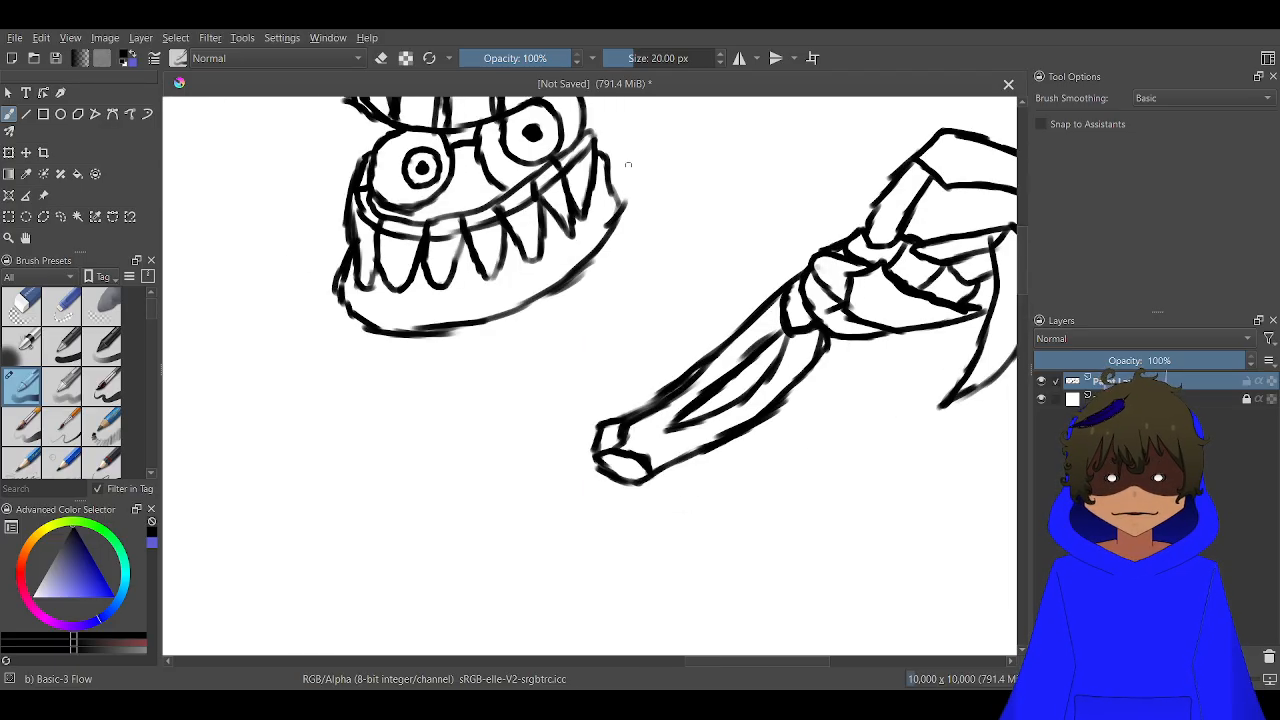
{"action": "mouse_move", "coordinate": [596, 441]}
{"action": "left_mouse_down"}
{"action": "mouse_move", "coordinate": [604, 563]}
{"action": "mouse_move", "coordinate": [577, 617]}
{"action": "left_mouse_up"}
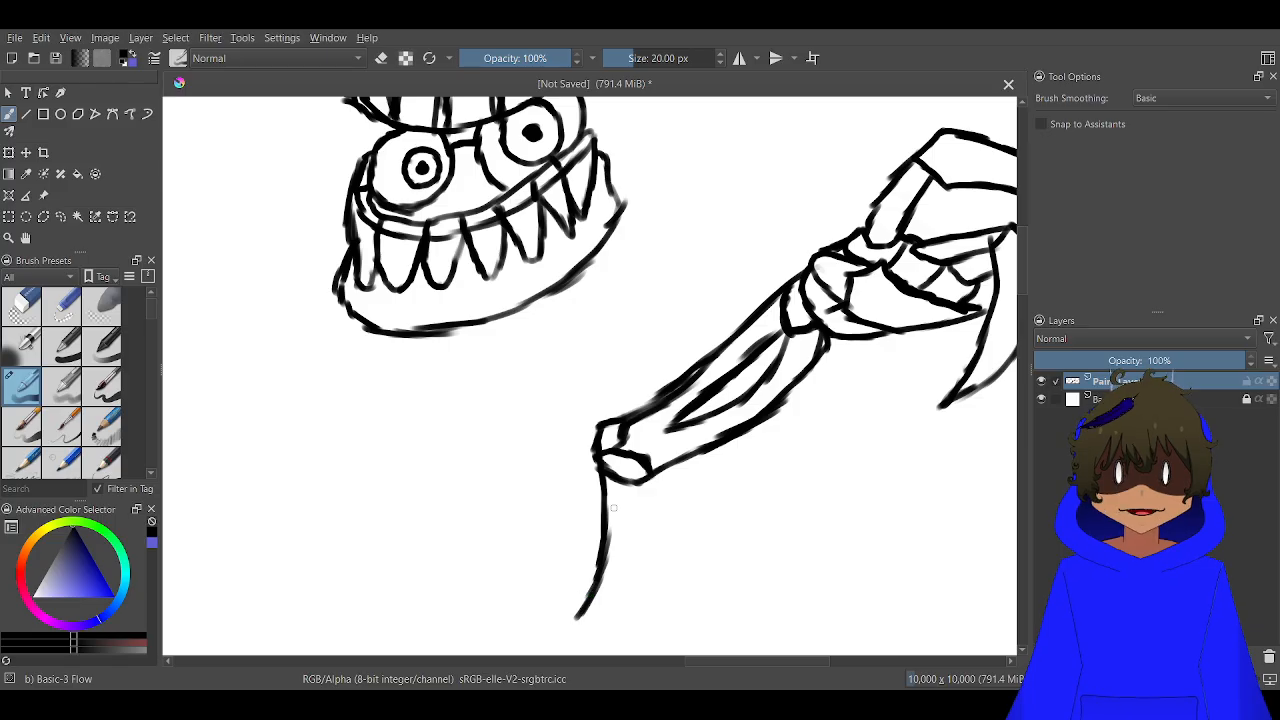
{"action": "left_click_drag", "start_coordinate": [613, 507], "coordinate": [660, 354]}
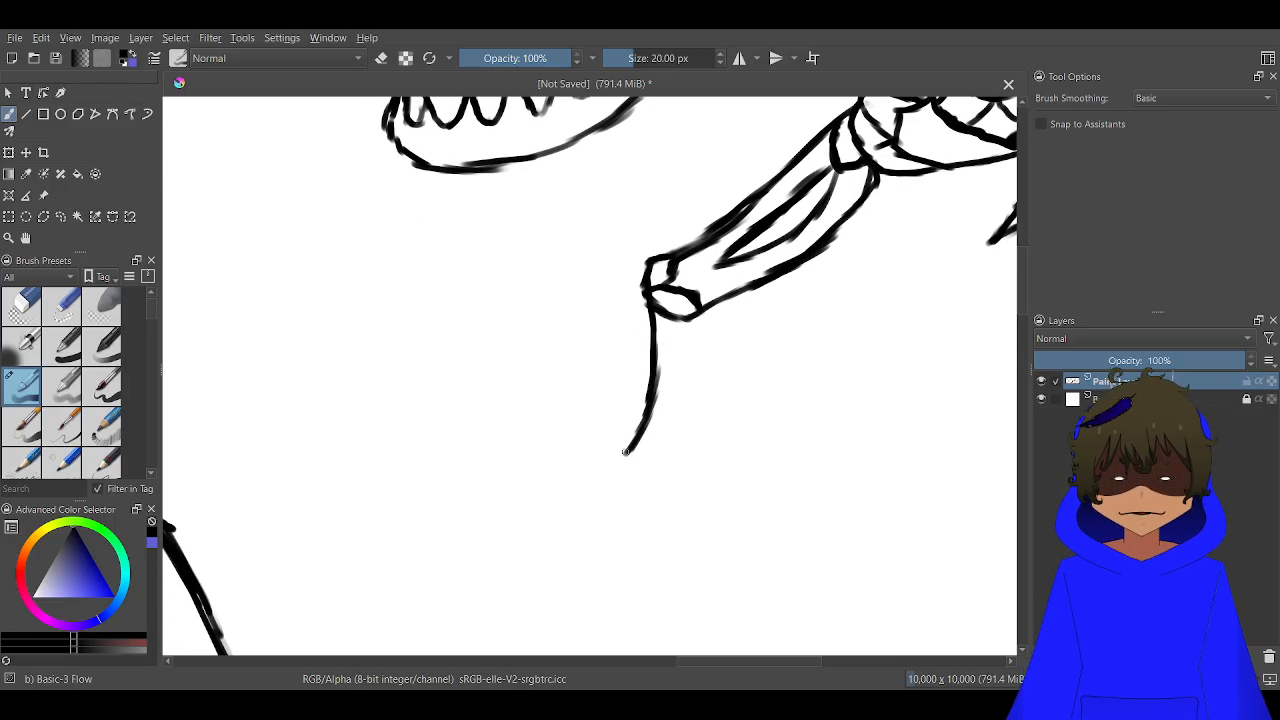
{"action": "mouse_move", "coordinate": [629, 452]}
{"action": "left_mouse_down"}
{"action": "mouse_move", "coordinate": [496, 520]}
{"action": "mouse_move", "coordinate": [265, 555]}
{"action": "mouse_move", "coordinate": [247, 546]}
{"action": "mouse_move", "coordinate": [246, 486]}
{"action": "mouse_move", "coordinate": [345, 366]}
{"action": "mouse_move", "coordinate": [360, 250]}
{"action": "left_mouse_up"}
{"action": "mouse_move", "coordinate": [358, 296]}
{"action": "left_mouse_down"}
{"action": "mouse_move", "coordinate": [358, 187]}
{"action": "mouse_move", "coordinate": [395, 148]}
{"action": "left_mouse_up"}
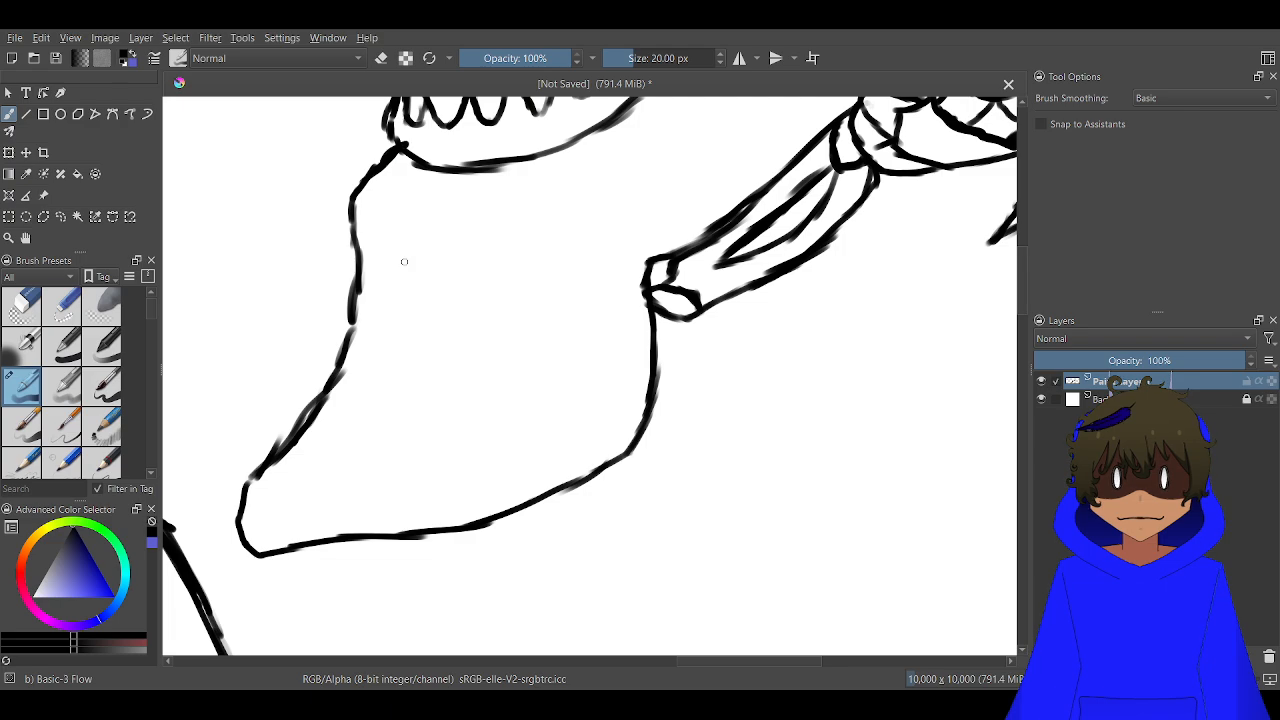
Draw a second curved line from the elbow's underside along the body's outer edge, tapering into the lower body outline
{"action": "scroll", "coordinate": [678, 358], "scroll_direction": "up", "scroll_amount": 2}
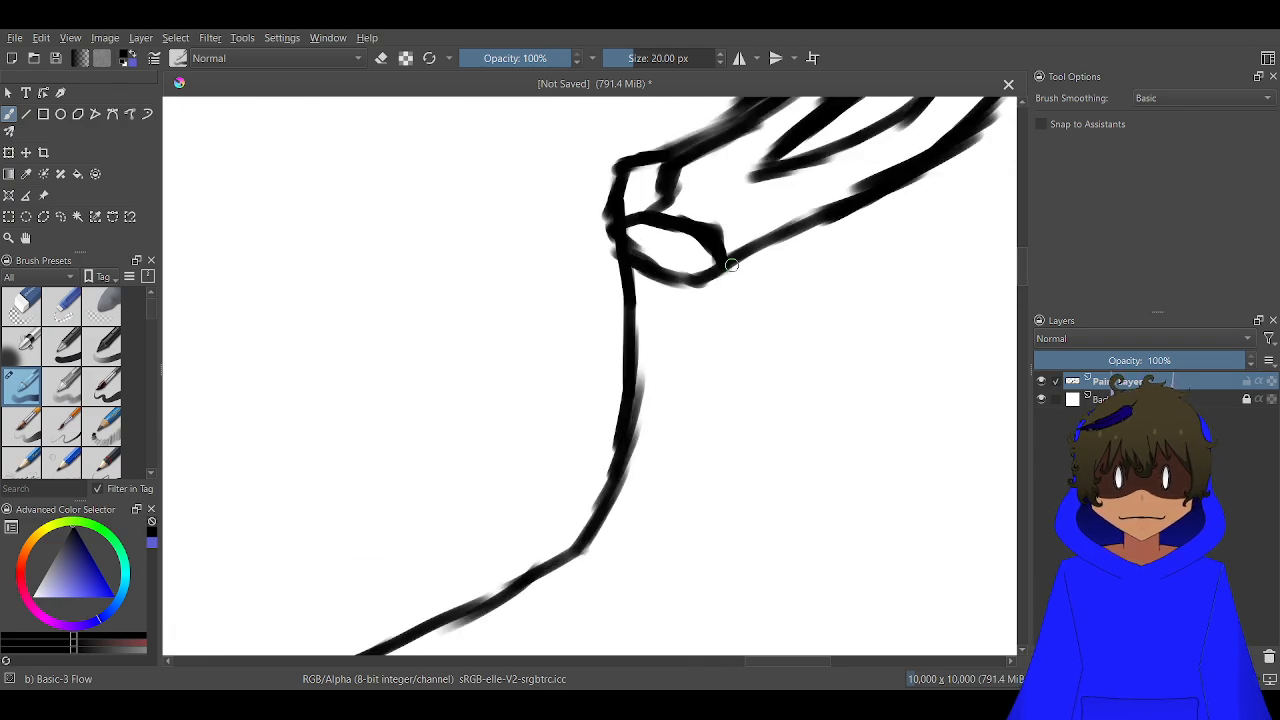
{"action": "left_click_drag", "start_coordinate": [750, 260], "coordinate": [734, 392]}
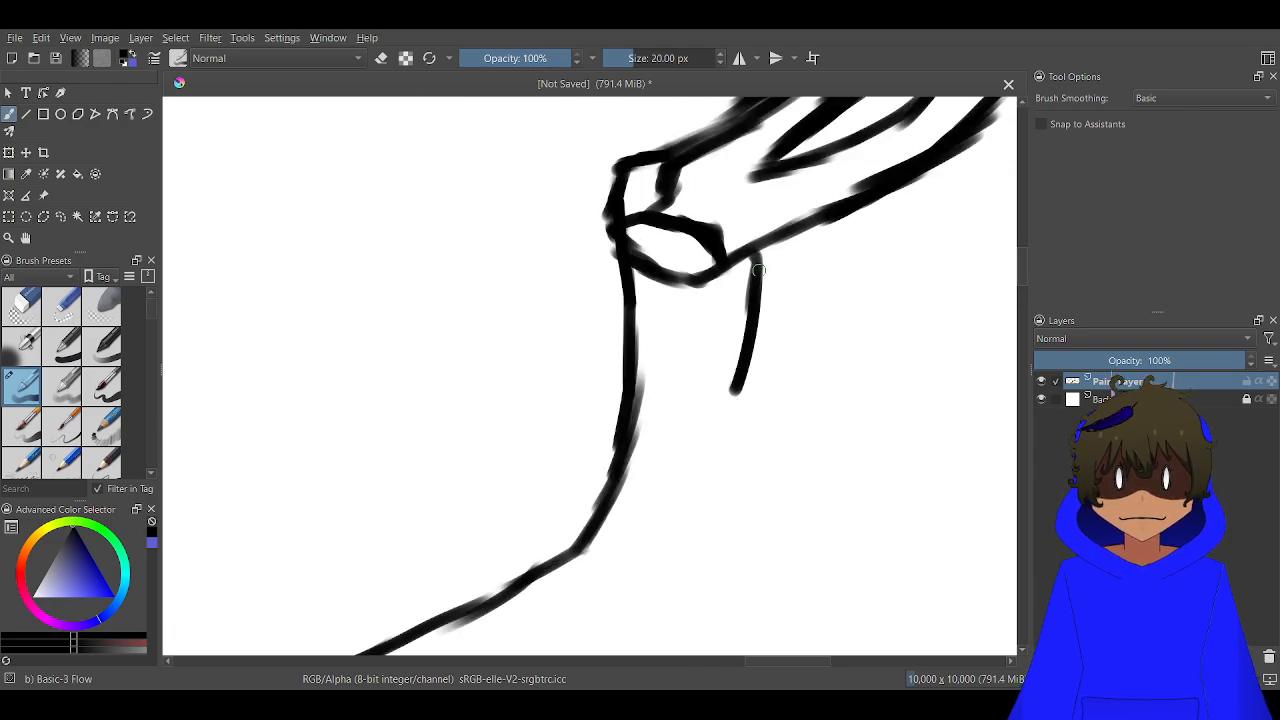
{"action": "mouse_move", "coordinate": [758, 262]}
{"action": "left_mouse_down"}
{"action": "mouse_move", "coordinate": [764, 319]}
{"action": "mouse_move", "coordinate": [746, 408]}
{"action": "left_mouse_up"}
{"action": "mouse_move", "coordinate": [759, 332]}
{"action": "left_mouse_down"}
{"action": "mouse_move", "coordinate": [747, 422]}
{"action": "mouse_move", "coordinate": [723, 478]}
{"action": "mouse_move", "coordinate": [696, 516]}
{"action": "mouse_move", "coordinate": [547, 612]}
{"action": "left_mouse_up"}
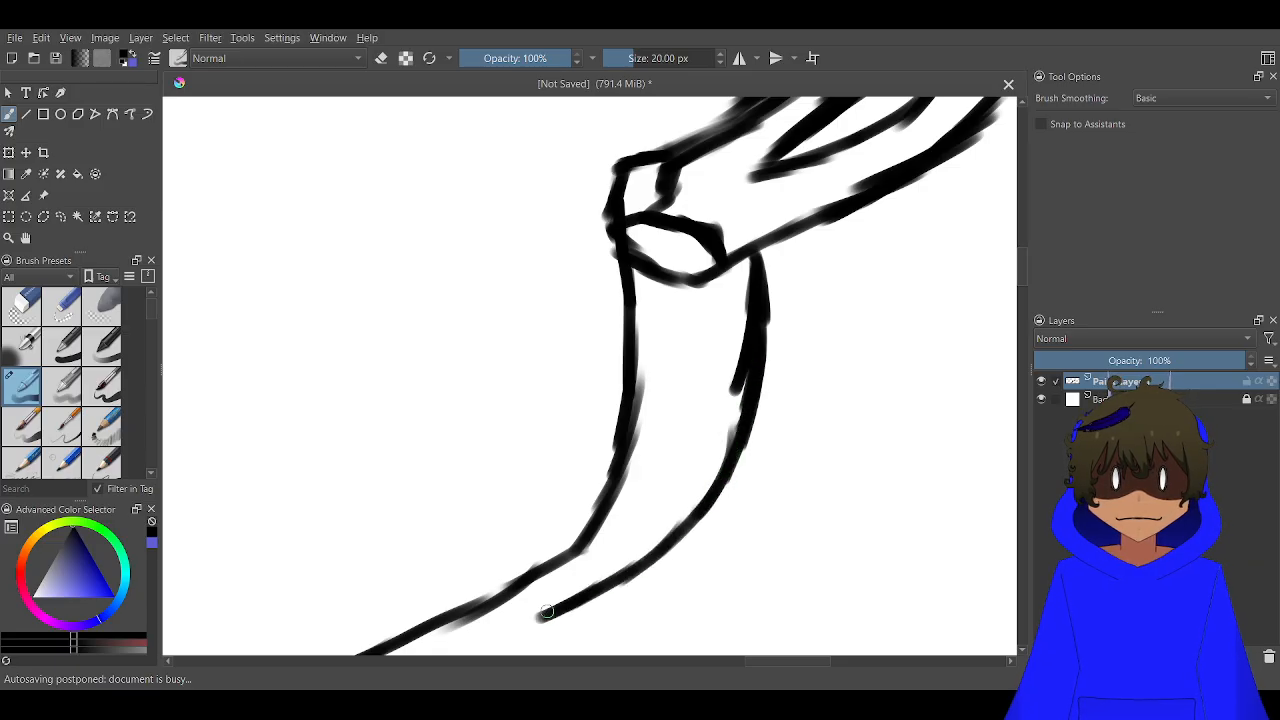
{"action": "left_click_drag", "start_coordinate": [600, 575], "coordinate": [750, 355]}
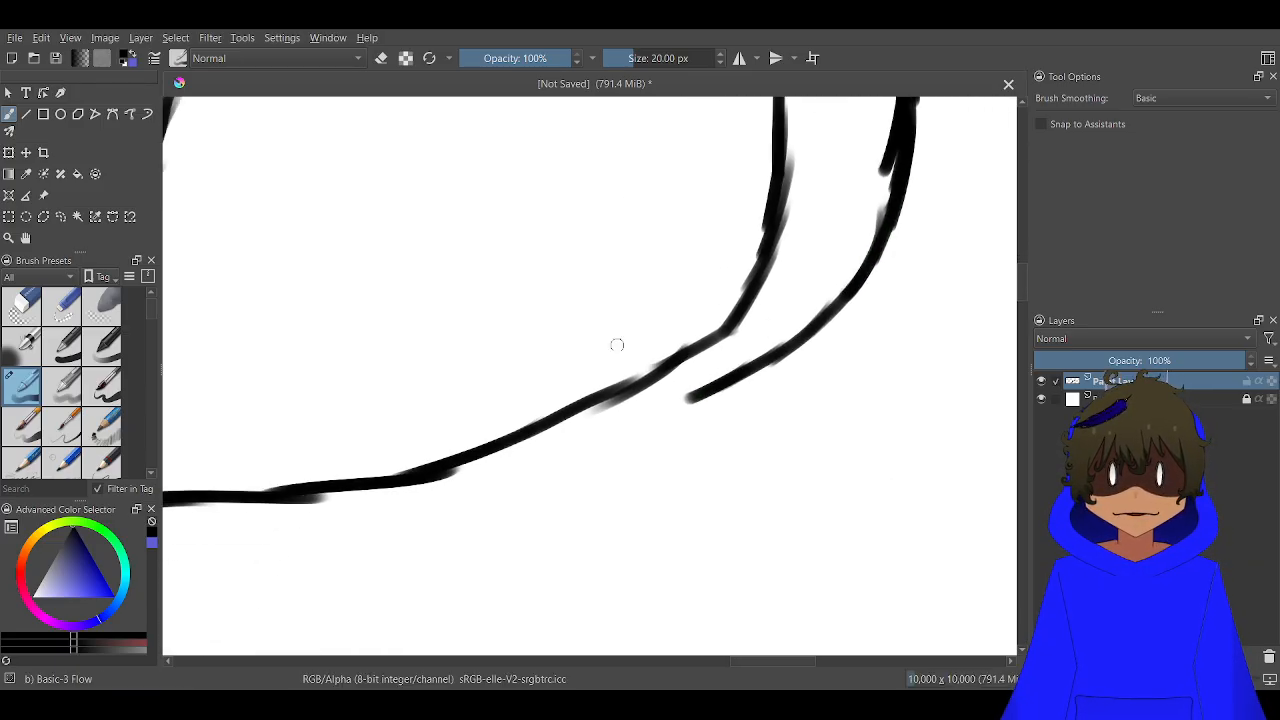
{"action": "mouse_move", "coordinate": [688, 393]}
{"action": "left_mouse_down"}
{"action": "mouse_move", "coordinate": [557, 459]}
{"action": "mouse_move", "coordinate": [485, 469]}
{"action": "mouse_move", "coordinate": [557, 460]}
{"action": "mouse_move", "coordinate": [481, 471]}
{"action": "mouse_move", "coordinate": [557, 461]}
{"action": "mouse_move", "coordinate": [463, 477]}
{"action": "left_mouse_up"}
{"action": "mouse_move", "coordinate": [557, 461]}
{"action": "left_mouse_down"}
{"action": "mouse_move", "coordinate": [395, 488]}
{"action": "mouse_move", "coordinate": [443, 486]}
{"action": "mouse_move", "coordinate": [404, 488]}
{"action": "left_mouse_up"}
Try to draw a curved contour linking the forearm's upper edge to the underside of the creature's jaw
{"action": "scroll", "coordinate": [446, 488], "scroll_direction": "down", "scroll_amount": 2}
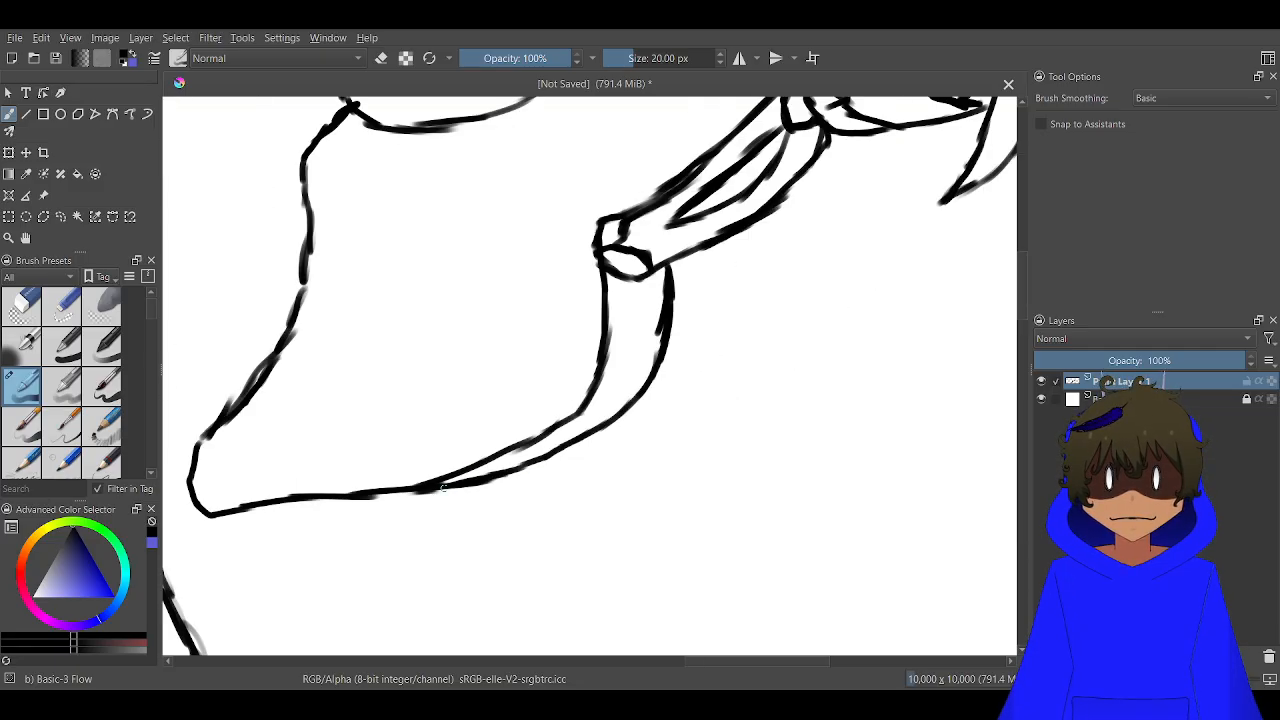
{"action": "scroll", "coordinate": [510, 422], "scroll_direction": "down", "scroll_amount": 2}
{"action": "scroll", "coordinate": [585, 286], "scroll_direction": "up", "scroll_amount": 5}
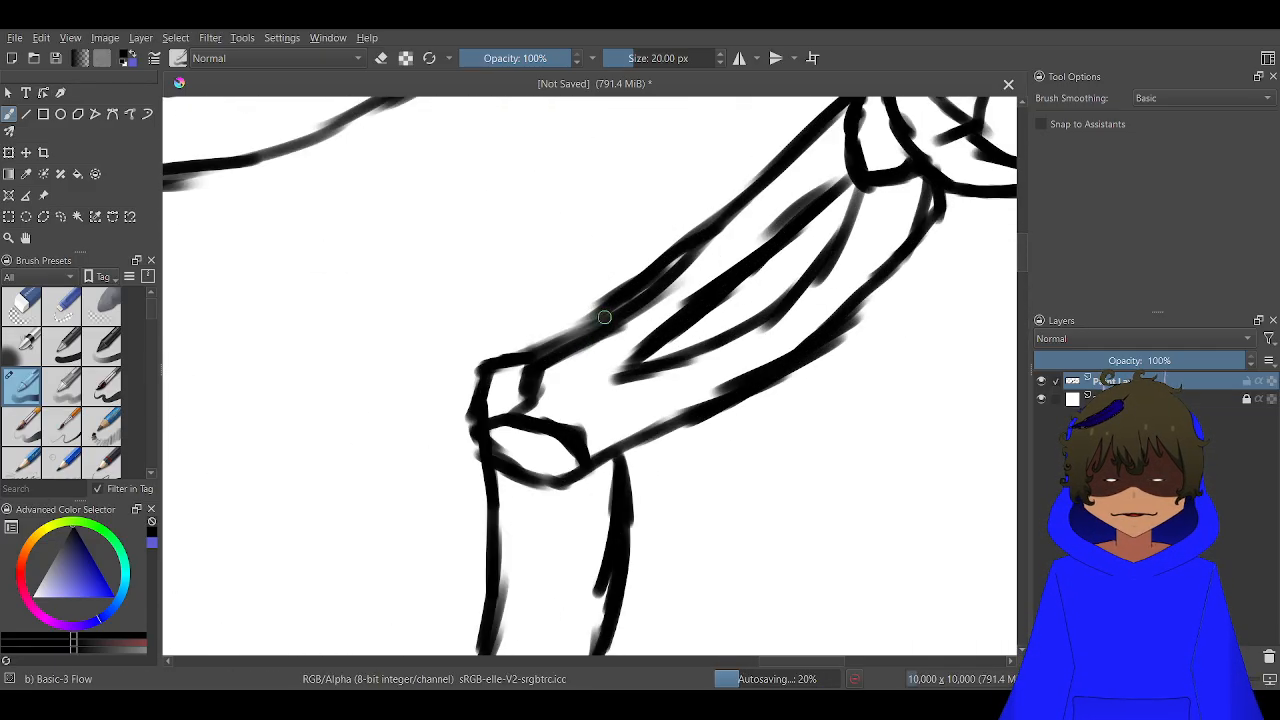
{"action": "scroll", "coordinate": [668, 270], "scroll_direction": "down", "scroll_amount": 3}
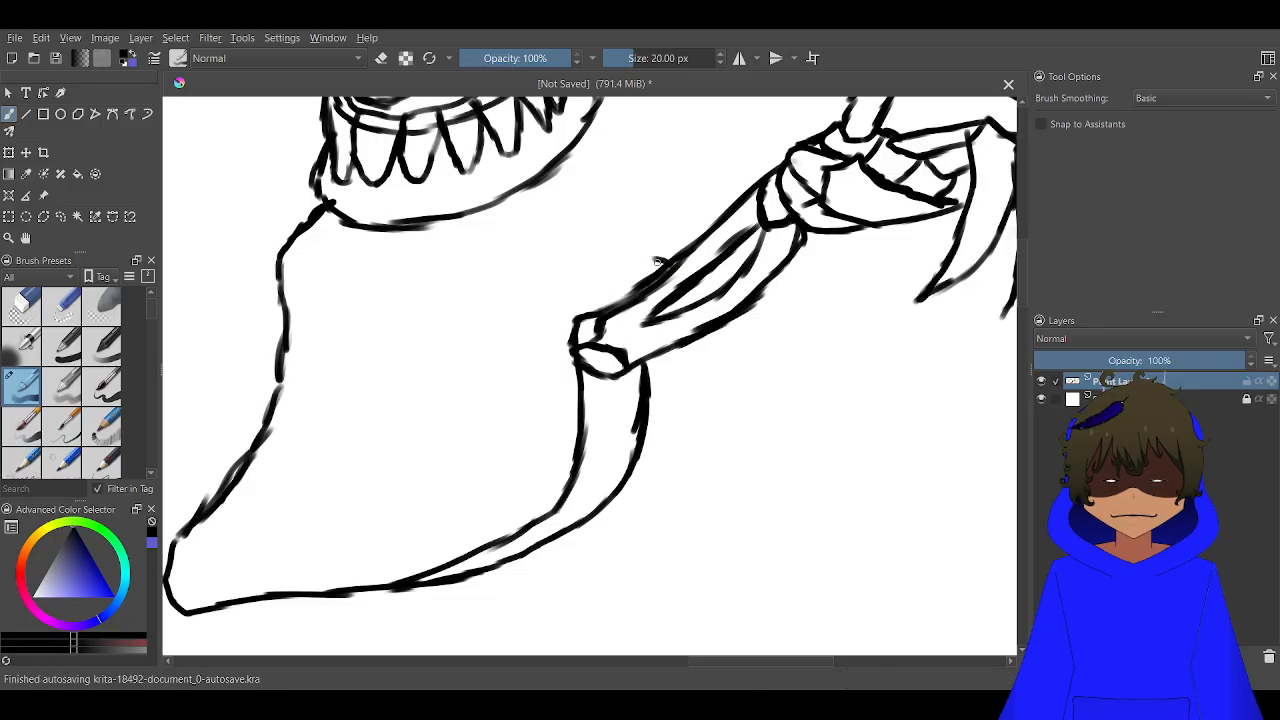
{"action": "left_click_drag", "start_coordinate": [600, 274], "coordinate": [546, 180]}
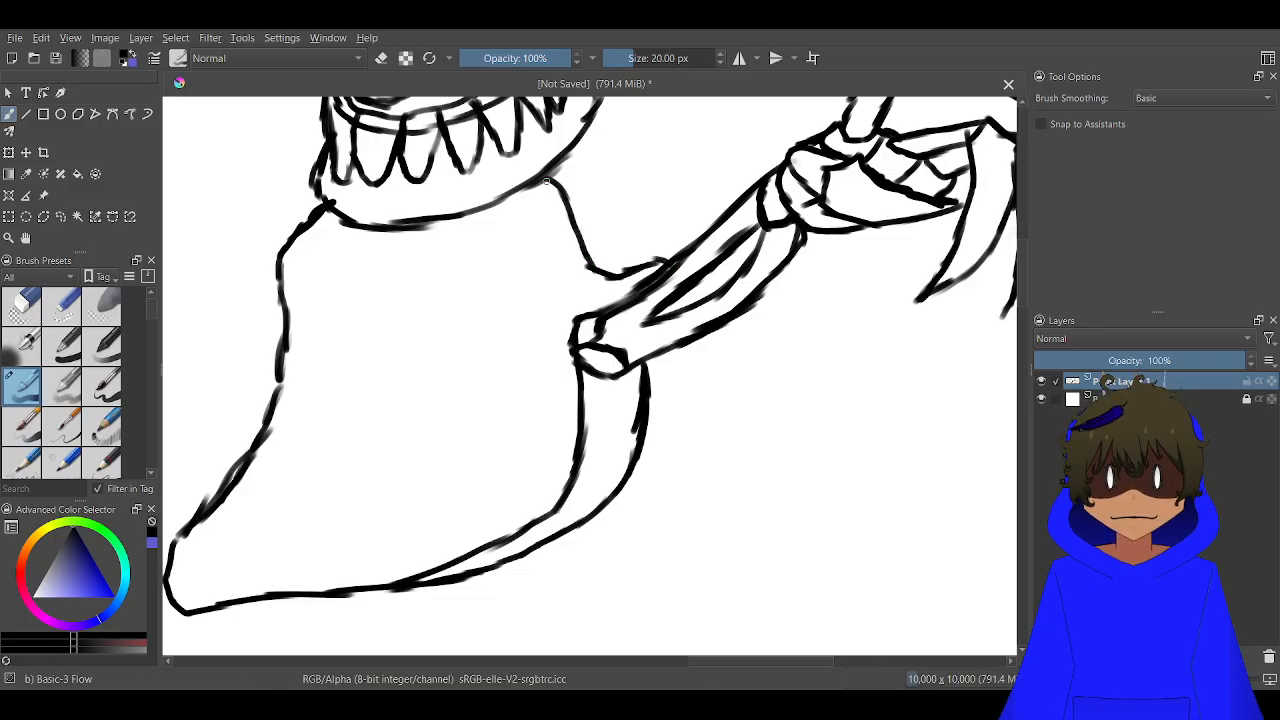
{"action": "scroll", "coordinate": [555, 194], "scroll_direction": "down", "scroll_amount": 4}
{"action": "scroll", "coordinate": [584, 219], "scroll_direction": "up", "scroll_amount": 5}
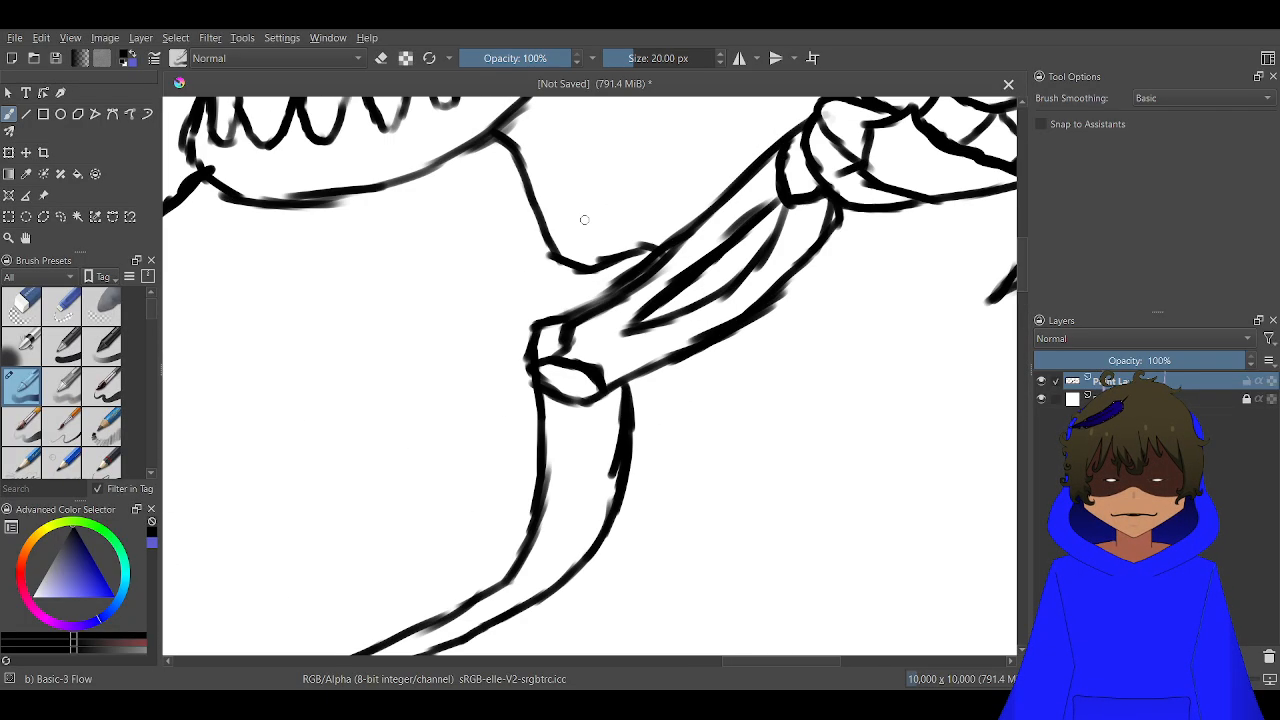
{"action": "key", "text": "ctrl+z"}
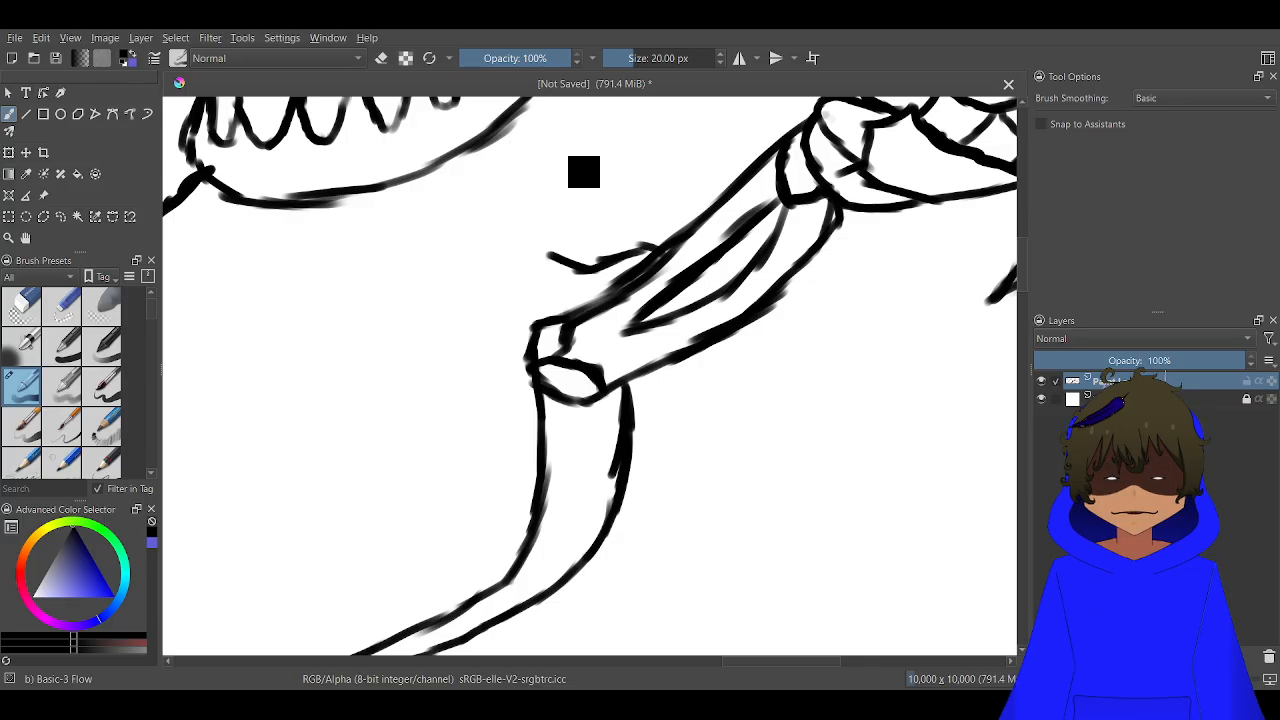
{"action": "key", "text": "ctrl+z"}
{"action": "key", "text": "ctrl+z"}
Draw a curved shoulder contour from the corner of the creature's jaw down to the hooked line above its forearm
{"action": "left_click_drag", "start_coordinate": [584, 220], "coordinate": [571, 331]}
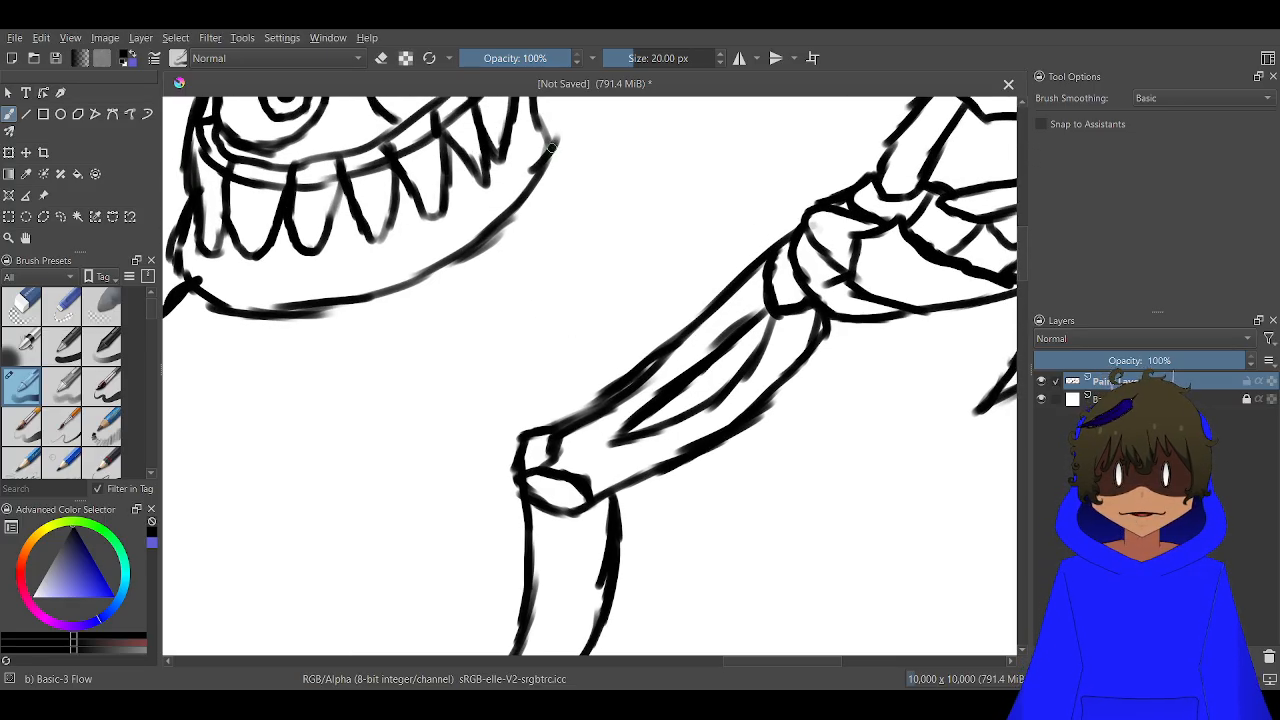
{"action": "mouse_move", "coordinate": [551, 147]}
{"action": "left_mouse_down"}
{"action": "mouse_move", "coordinate": [595, 165]}
{"action": "mouse_move", "coordinate": [609, 216]}
{"action": "mouse_move", "coordinate": [601, 290]}
{"action": "mouse_move", "coordinate": [552, 354]}
{"action": "mouse_move", "coordinate": [608, 360]}
{"action": "mouse_move", "coordinate": [652, 336]}
{"action": "mouse_move", "coordinate": [662, 344]}
{"action": "left_mouse_up"}
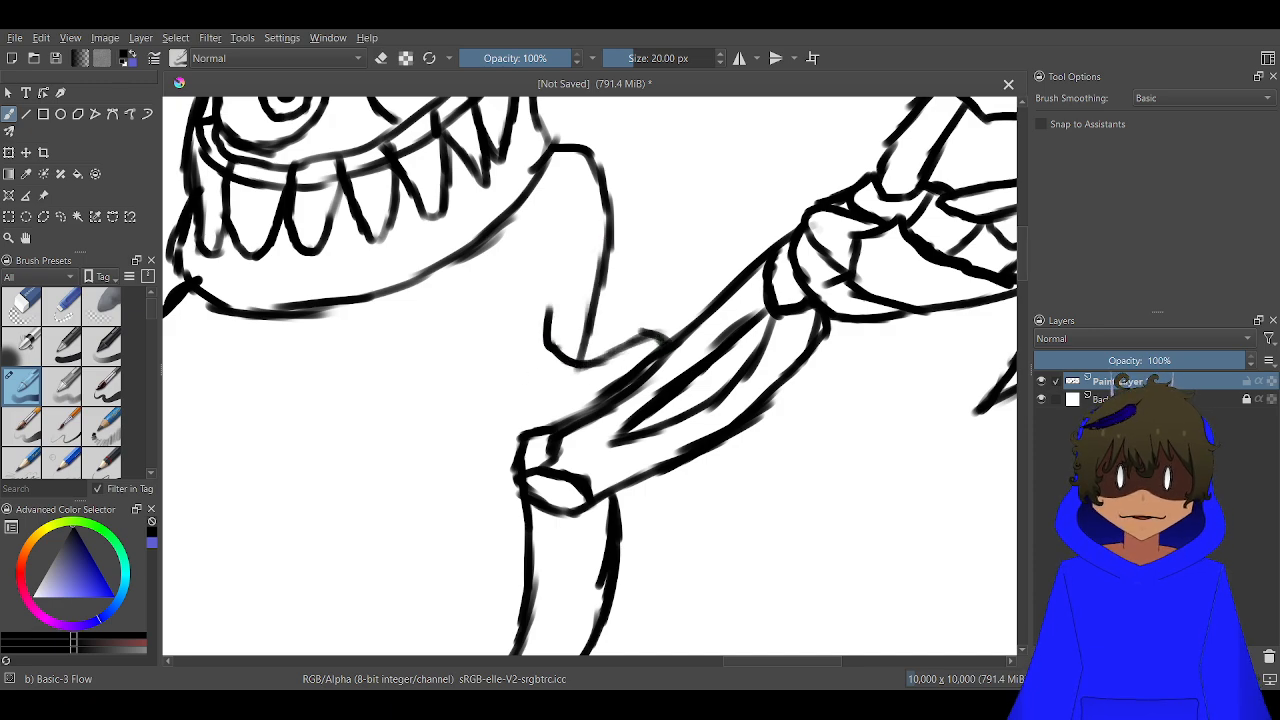
Fill the strip between the two curved lines below the creature's elbow solid black, down to its tapered end along the lower body
{"action": "mouse_move", "coordinate": [604, 598]}
{"action": "left_mouse_down"}
{"action": "mouse_move", "coordinate": [639, 492]}
{"action": "mouse_move", "coordinate": [545, 526]}
{"action": "mouse_move", "coordinate": [528, 517]}
{"action": "mouse_move", "coordinate": [617, 512]}
{"action": "mouse_move", "coordinate": [631, 497]}
{"action": "mouse_move", "coordinate": [535, 529]}
{"action": "left_mouse_up"}
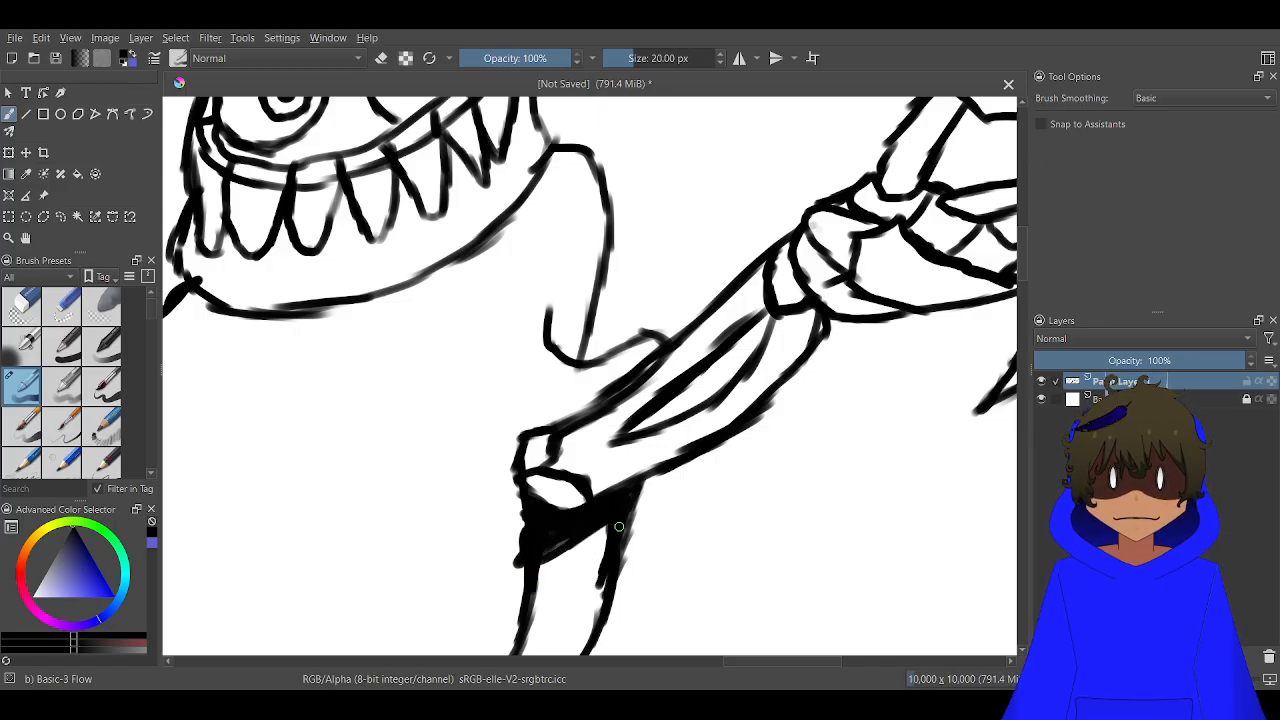
{"action": "mouse_move", "coordinate": [619, 526]}
{"action": "left_mouse_down"}
{"action": "mouse_move", "coordinate": [600, 570]}
{"action": "mouse_move", "coordinate": [585, 560]}
{"action": "mouse_move", "coordinate": [534, 585]}
{"action": "left_mouse_up"}
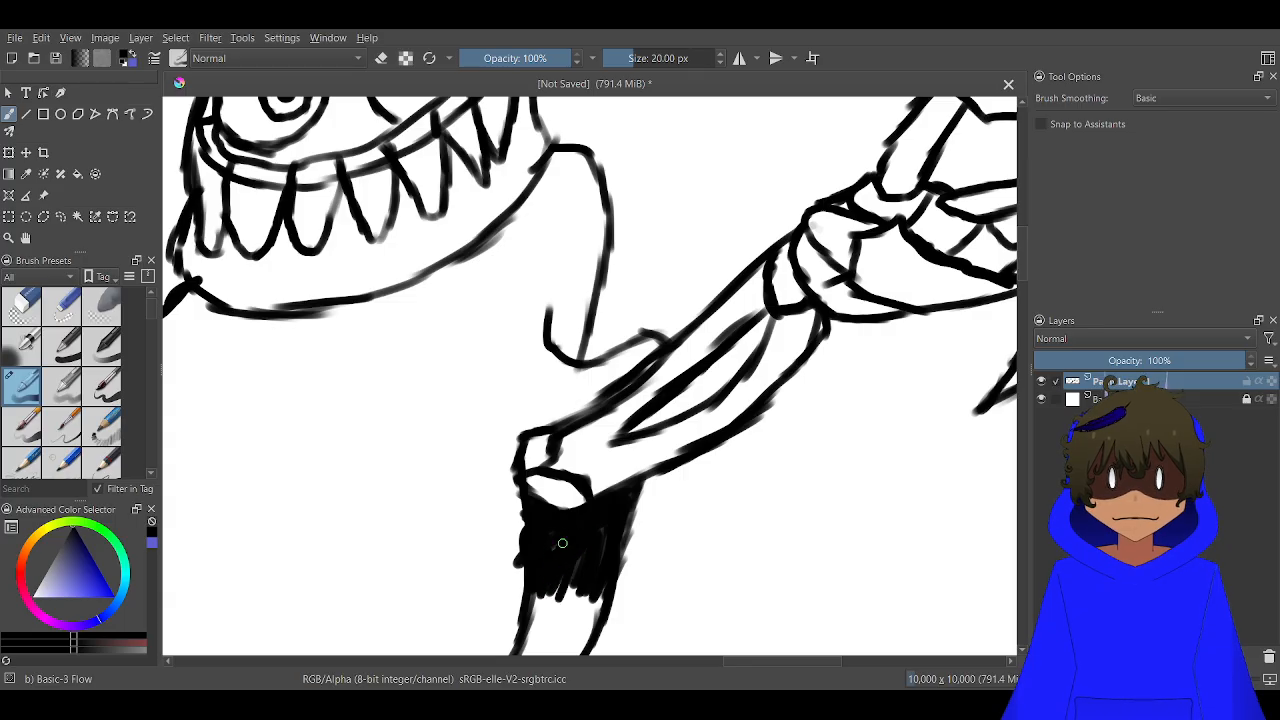
{"action": "scroll", "coordinate": [538, 578], "scroll_direction": "down", "scroll_amount": 2}
{"action": "left_click_drag", "start_coordinate": [515, 540], "coordinate": [626, 327]}
{"action": "scroll", "coordinate": [530, 482], "scroll_direction": "up", "scroll_amount": 2}
{"action": "scroll", "coordinate": [585, 424], "scroll_direction": "up", "scroll_amount": 2}
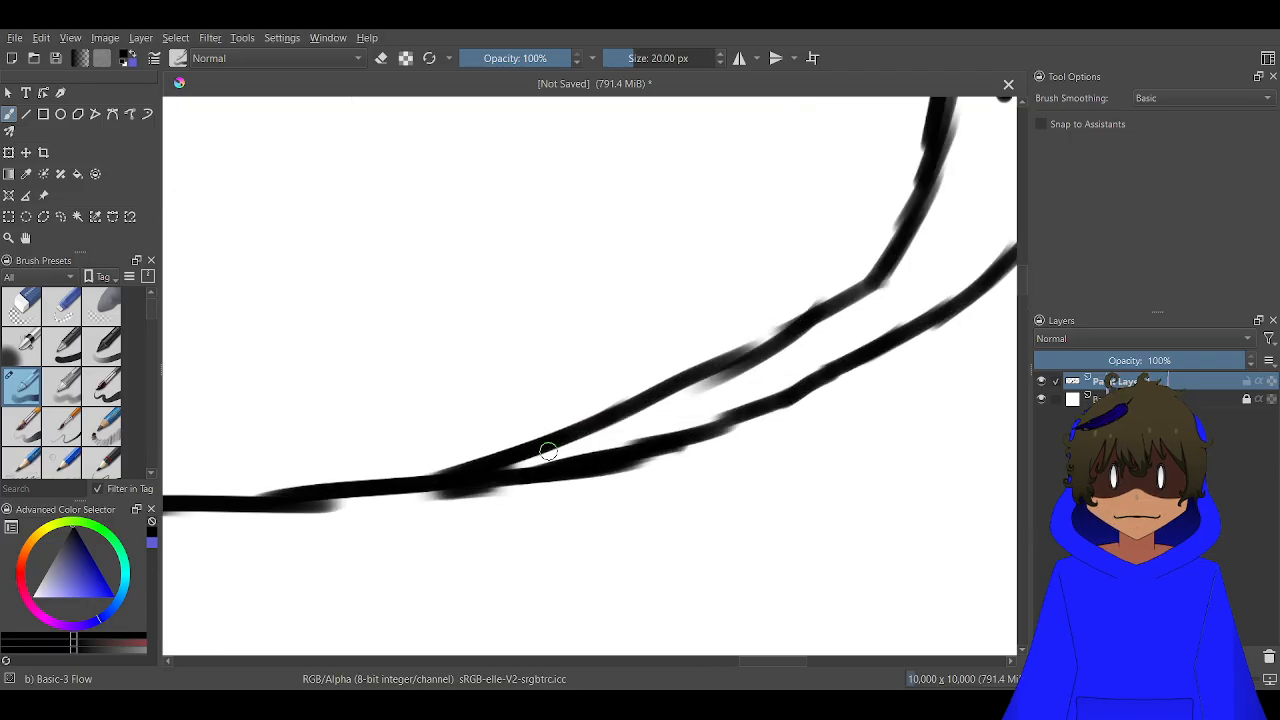
{"action": "mouse_move", "coordinate": [549, 450]}
{"action": "left_mouse_down"}
{"action": "mouse_move", "coordinate": [527, 458]}
{"action": "mouse_move", "coordinate": [663, 429]}
{"action": "mouse_move", "coordinate": [674, 397]}
{"action": "mouse_move", "coordinate": [805, 352]}
{"action": "left_mouse_up"}
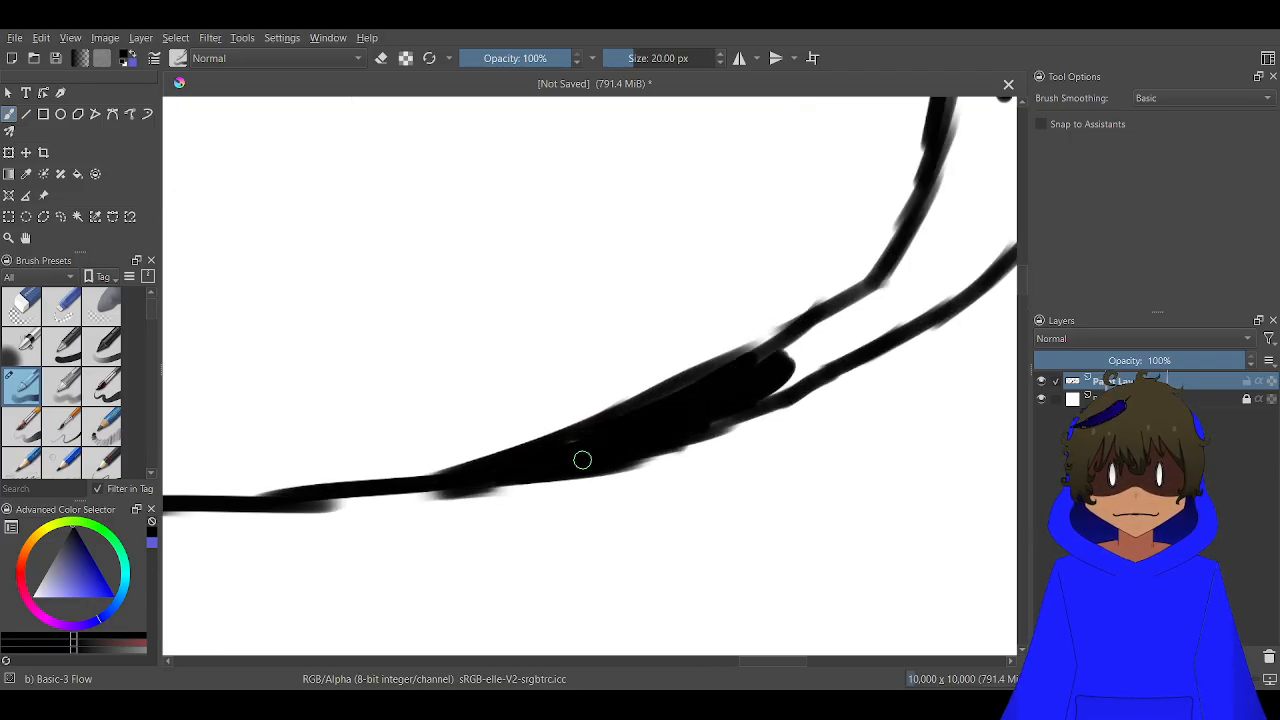
{"action": "left_click_drag", "start_coordinate": [582, 460], "coordinate": [332, 573]}
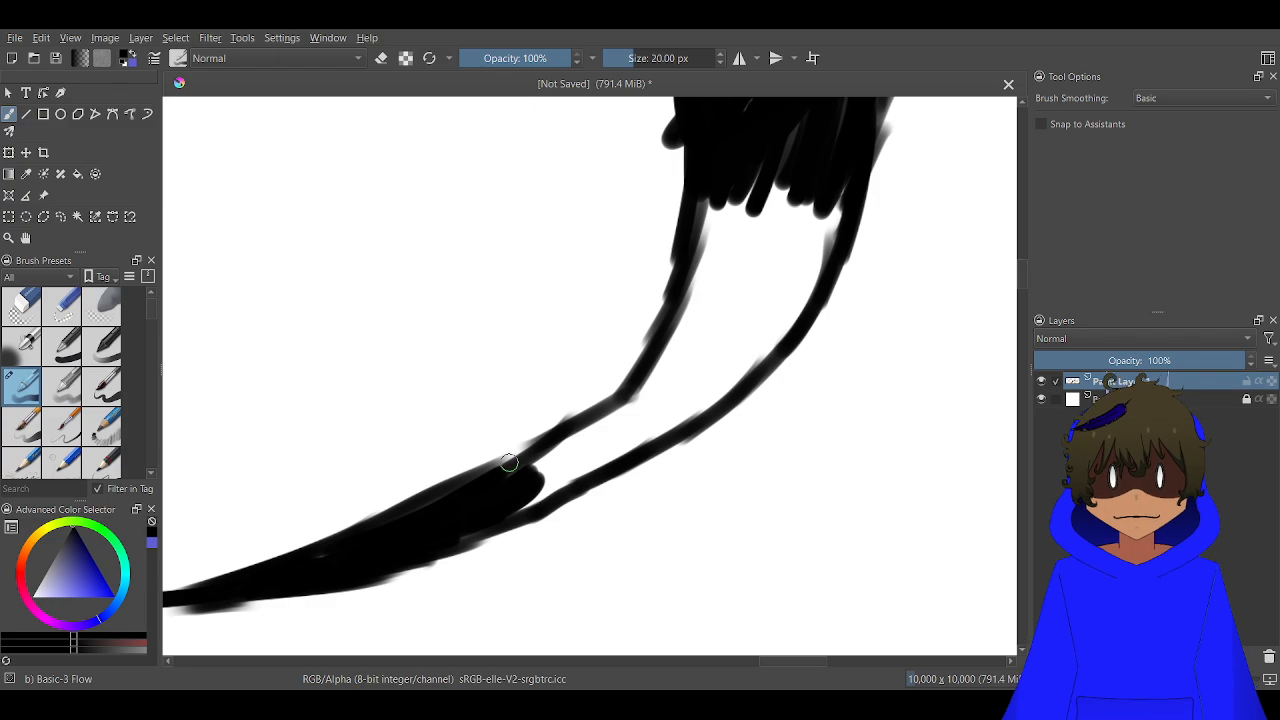
{"action": "mouse_move", "coordinate": [495, 465]}
{"action": "left_mouse_down"}
{"action": "mouse_move", "coordinate": [595, 401]}
{"action": "mouse_move", "coordinate": [650, 341]}
{"action": "mouse_move", "coordinate": [705, 205]}
{"action": "mouse_move", "coordinate": [720, 222]}
{"action": "mouse_move", "coordinate": [755, 184]}
{"action": "mouse_move", "coordinate": [722, 211]}
{"action": "mouse_move", "coordinate": [655, 356]}
{"action": "mouse_move", "coordinate": [600, 425]}
{"action": "mouse_move", "coordinate": [501, 504]}
{"action": "mouse_move", "coordinate": [523, 510]}
{"action": "mouse_move", "coordinate": [541, 481]}
{"action": "mouse_move", "coordinate": [672, 417]}
{"action": "mouse_move", "coordinate": [588, 442]}
{"action": "mouse_move", "coordinate": [568, 470]}
{"action": "mouse_move", "coordinate": [665, 414]}
{"action": "mouse_move", "coordinate": [682, 419]}
{"action": "mouse_move", "coordinate": [649, 433]}
{"action": "mouse_move", "coordinate": [669, 430]}
{"action": "mouse_move", "coordinate": [792, 298]}
{"action": "mouse_move", "coordinate": [741, 358]}
{"action": "mouse_move", "coordinate": [834, 211]}
{"action": "mouse_move", "coordinate": [795, 320]}
{"action": "mouse_move", "coordinate": [801, 233]}
{"action": "mouse_move", "coordinate": [725, 349]}
{"action": "mouse_move", "coordinate": [798, 210]}
{"action": "mouse_move", "coordinate": [709, 361]}
{"action": "mouse_move", "coordinate": [779, 198]}
{"action": "mouse_move", "coordinate": [664, 371]}
{"action": "mouse_move", "coordinate": [738, 225]}
{"action": "mouse_move", "coordinate": [668, 377]}
{"action": "mouse_move", "coordinate": [715, 282]}
{"action": "mouse_move", "coordinate": [671, 376]}
{"action": "mouse_move", "coordinate": [684, 356]}
{"action": "mouse_move", "coordinate": [705, 368]}
{"action": "mouse_move", "coordinate": [817, 260]}
{"action": "mouse_move", "coordinate": [766, 358]}
{"action": "mouse_move", "coordinate": [808, 260]}
{"action": "left_mouse_up"}
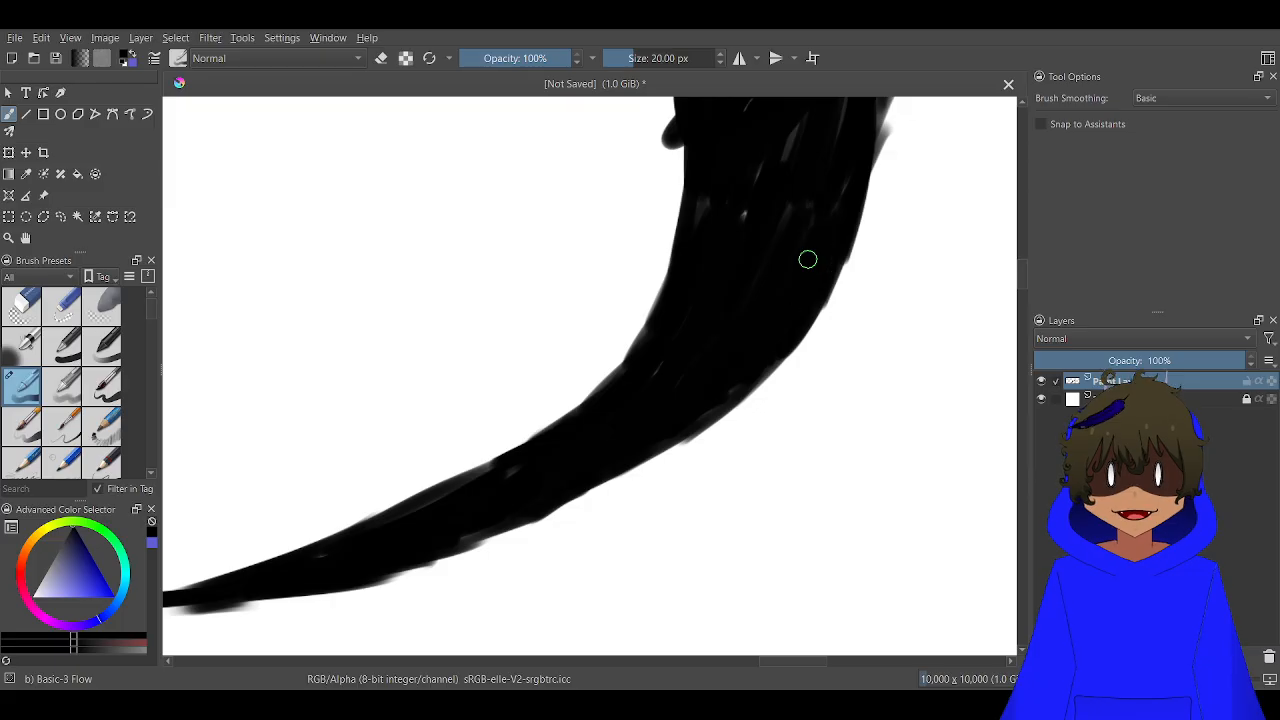
{"action": "scroll", "coordinate": [706, 186], "scroll_direction": "down", "scroll_amount": 5}
{"action": "scroll", "coordinate": [706, 186], "scroll_direction": "up", "scroll_amount": 3}
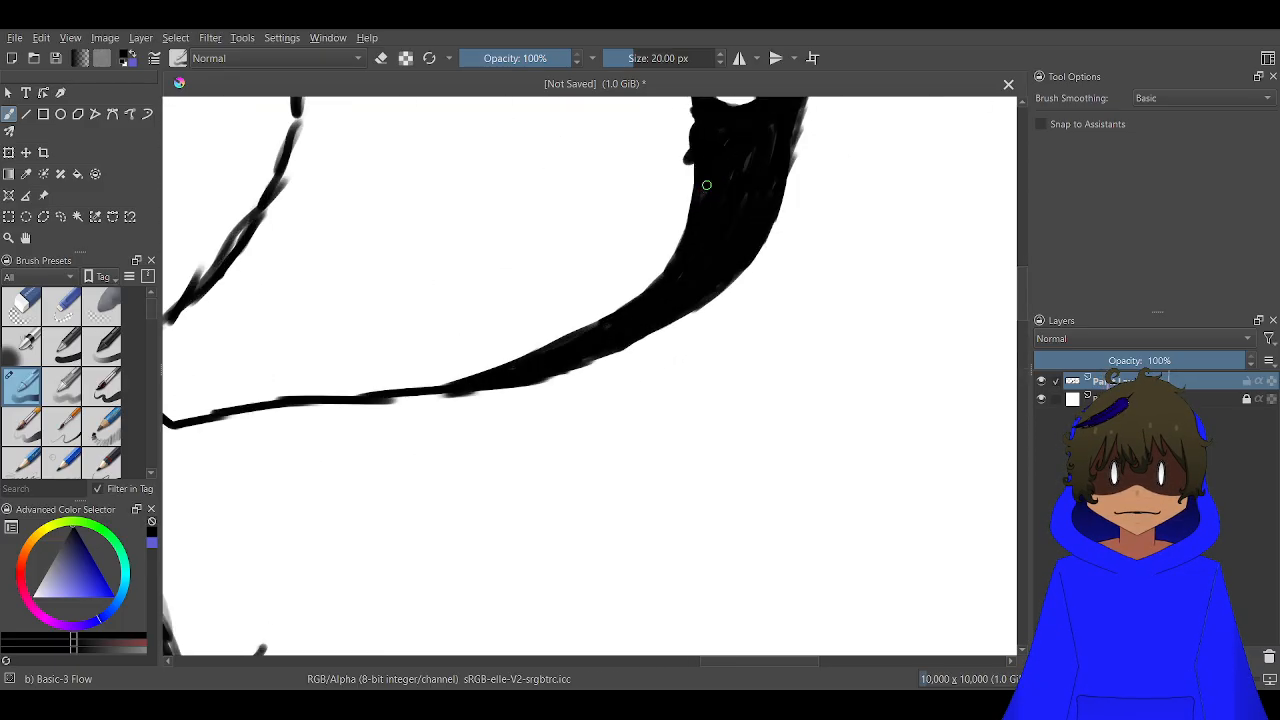
Erase the black paint spilling past the inner edge of the filled strip just below the elbow joint, then return to painting
{"action": "left_click_drag", "start_coordinate": [706, 190], "coordinate": [666, 443]}
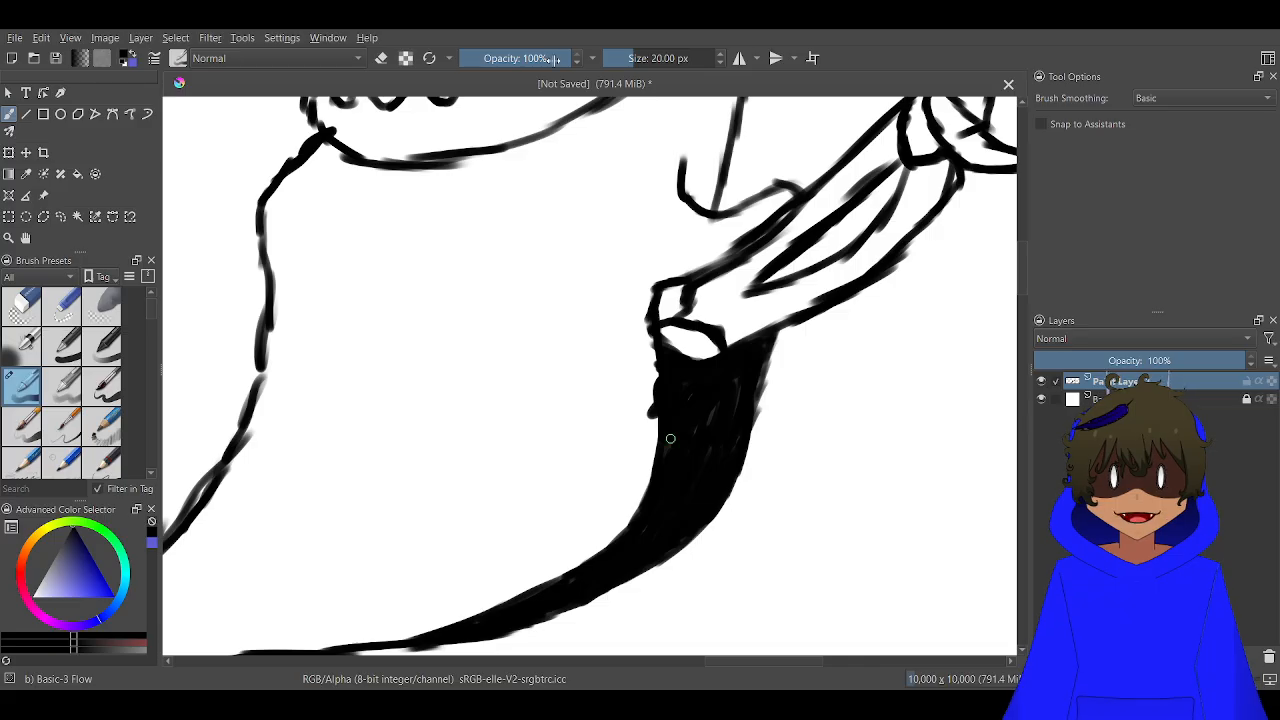
{"action": "scroll", "coordinate": [634, 360], "scroll_direction": "up", "scroll_amount": 3}
{"action": "key", "text": "e"}
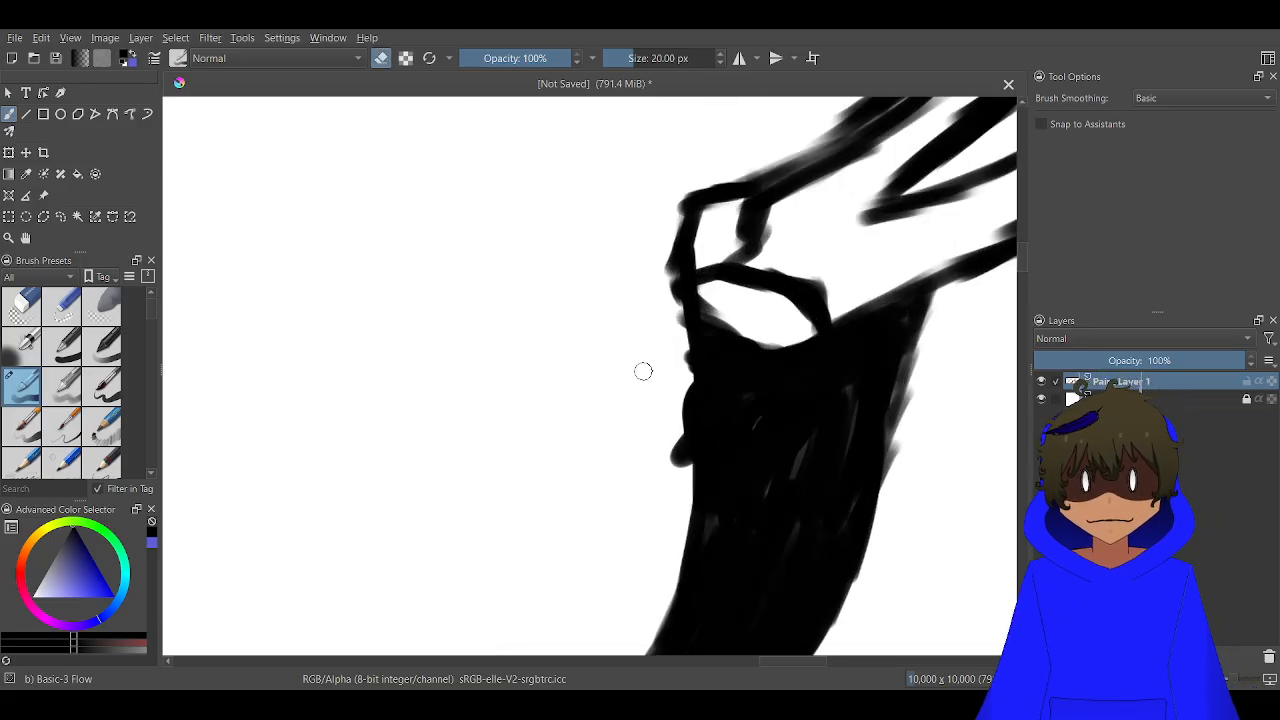
{"action": "mouse_move", "coordinate": [686, 343]}
{"action": "left_mouse_down"}
{"action": "mouse_move", "coordinate": [671, 471]}
{"action": "mouse_move", "coordinate": [693, 442]}
{"action": "mouse_move", "coordinate": [680, 310]}
{"action": "mouse_move", "coordinate": [679, 490]}
{"action": "left_mouse_up"}
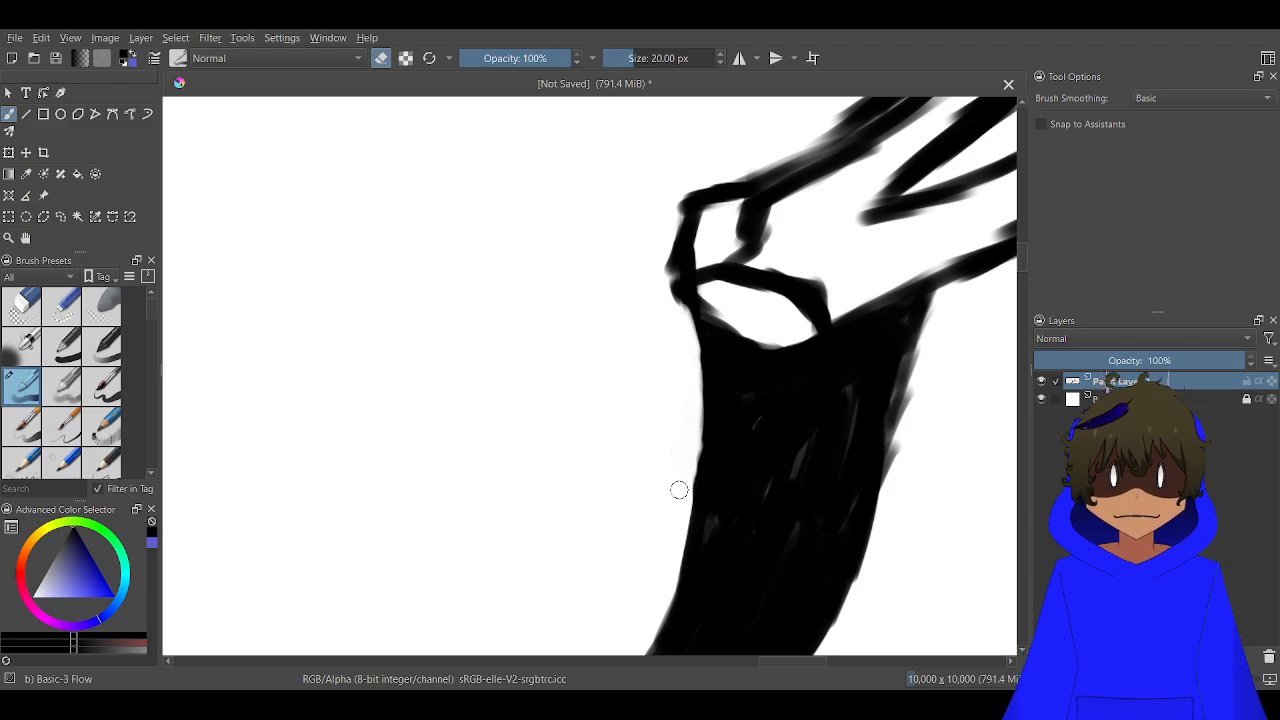
{"action": "scroll", "coordinate": [664, 433], "scroll_direction": "down", "scroll_amount": 4}
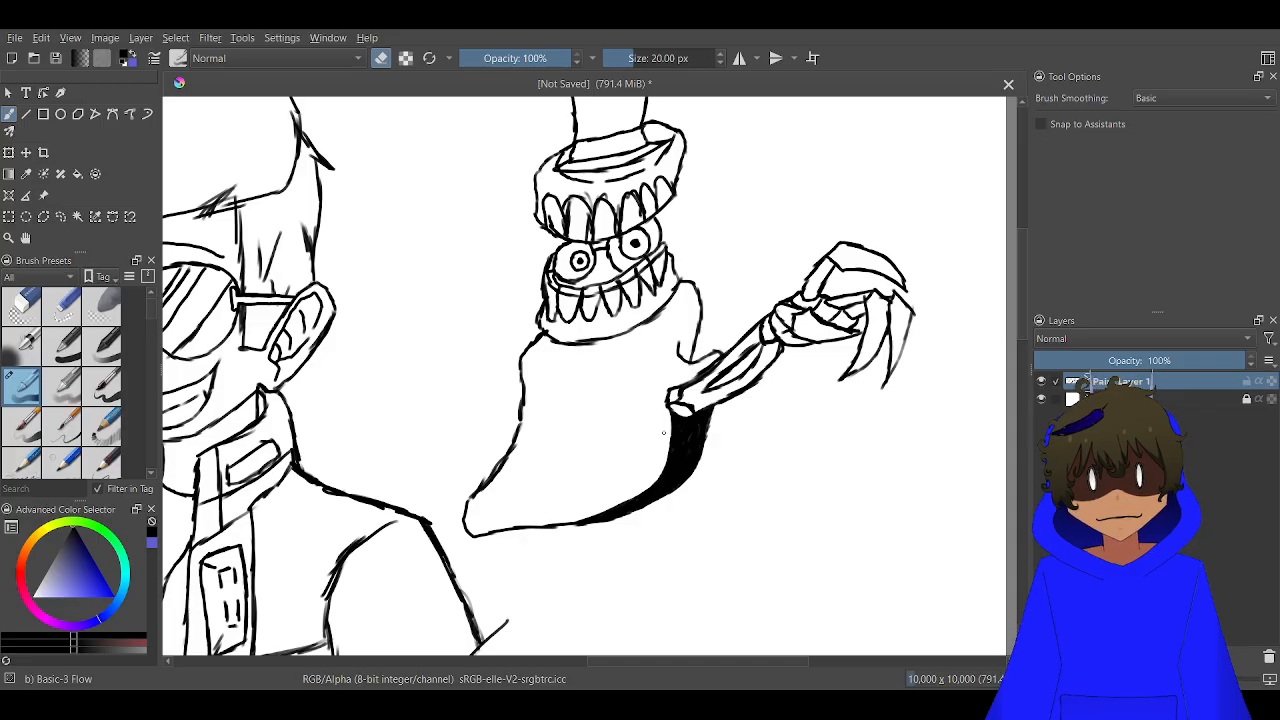
{"action": "key", "text": "e"}
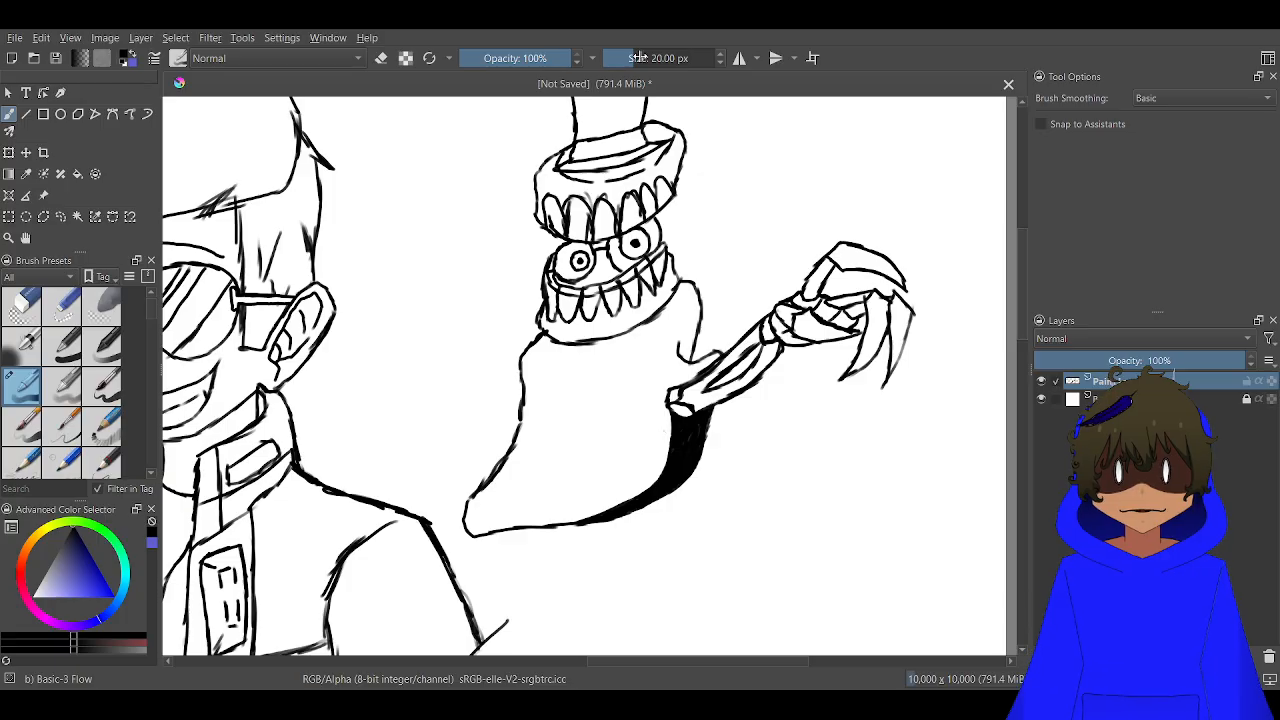
Draw the coat's front edge from the lower body outline up to the jaw, with a second line forming a V-shaped opening
{"action": "scroll", "coordinate": [582, 456], "scroll_direction": "up", "scroll_amount": 3}
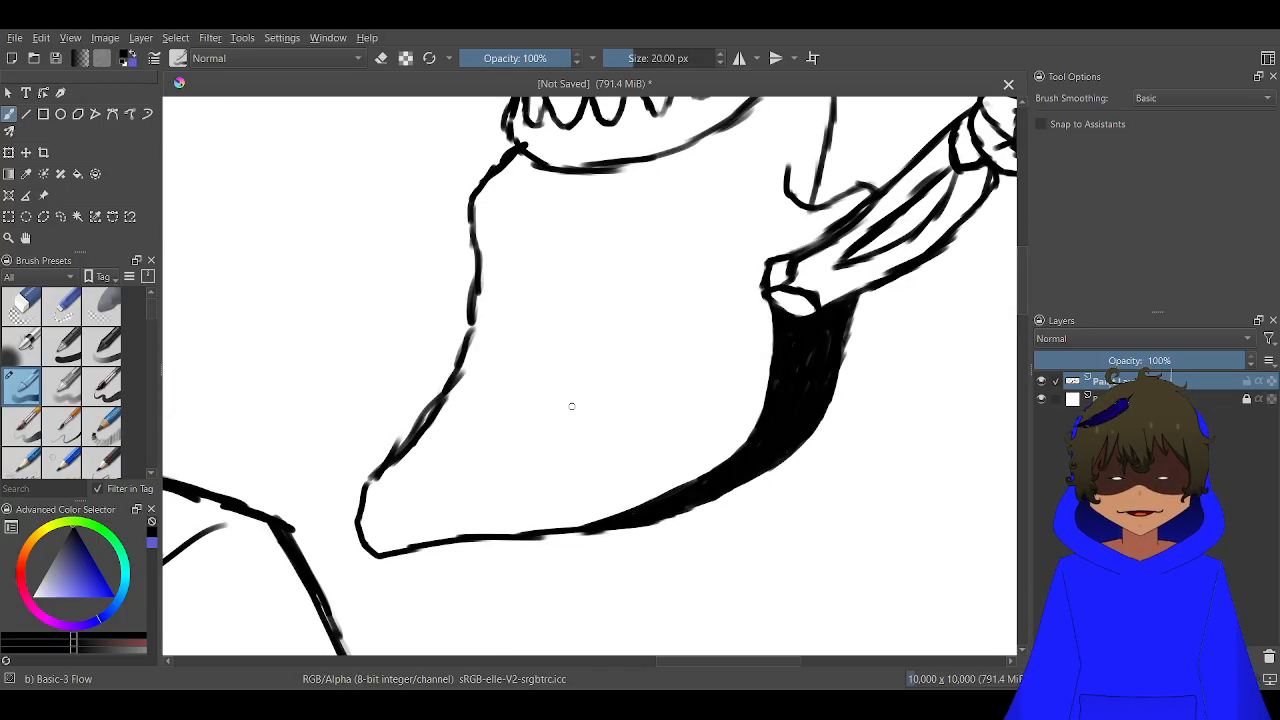
{"action": "mouse_move", "coordinate": [499, 506]}
{"action": "left_mouse_down"}
{"action": "mouse_move", "coordinate": [559, 407]}
{"action": "mouse_move", "coordinate": [567, 352]}
{"action": "mouse_move", "coordinate": [544, 225]}
{"action": "left_mouse_up"}
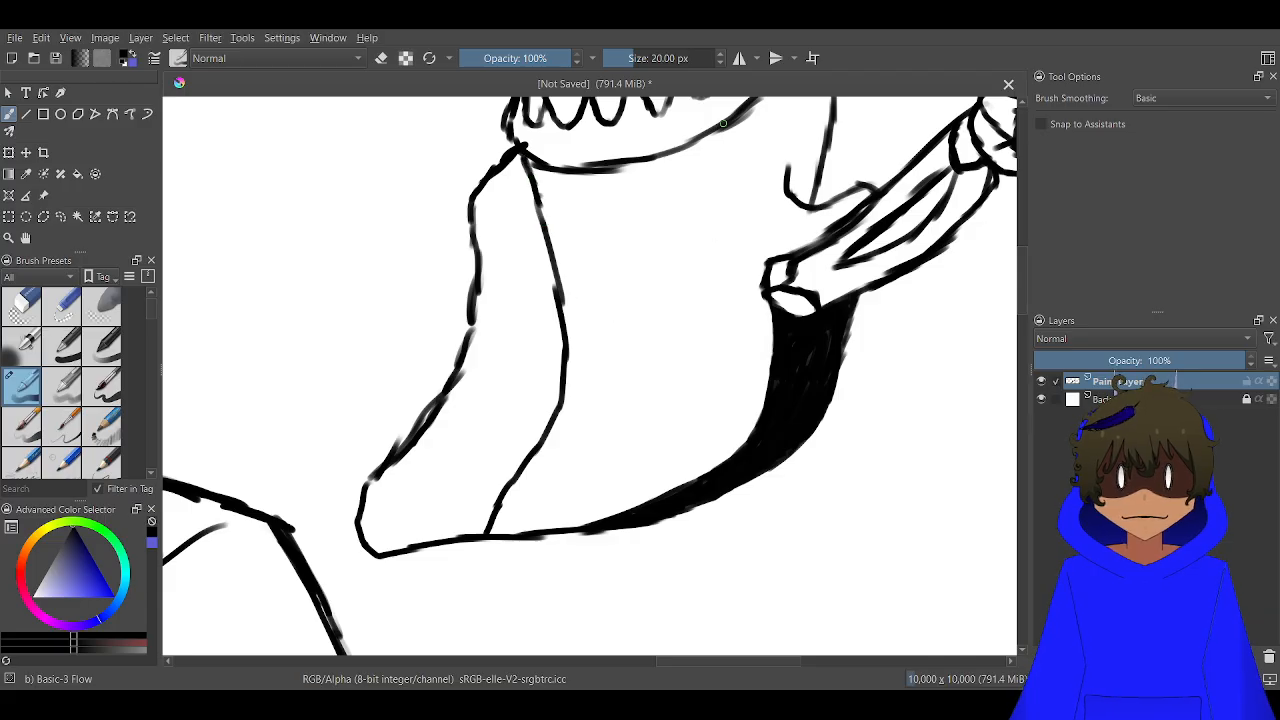
{"action": "mouse_move", "coordinate": [723, 122]}
{"action": "left_mouse_down"}
{"action": "mouse_move", "coordinate": [651, 298]}
{"action": "mouse_move", "coordinate": [614, 348]}
{"action": "left_mouse_up"}
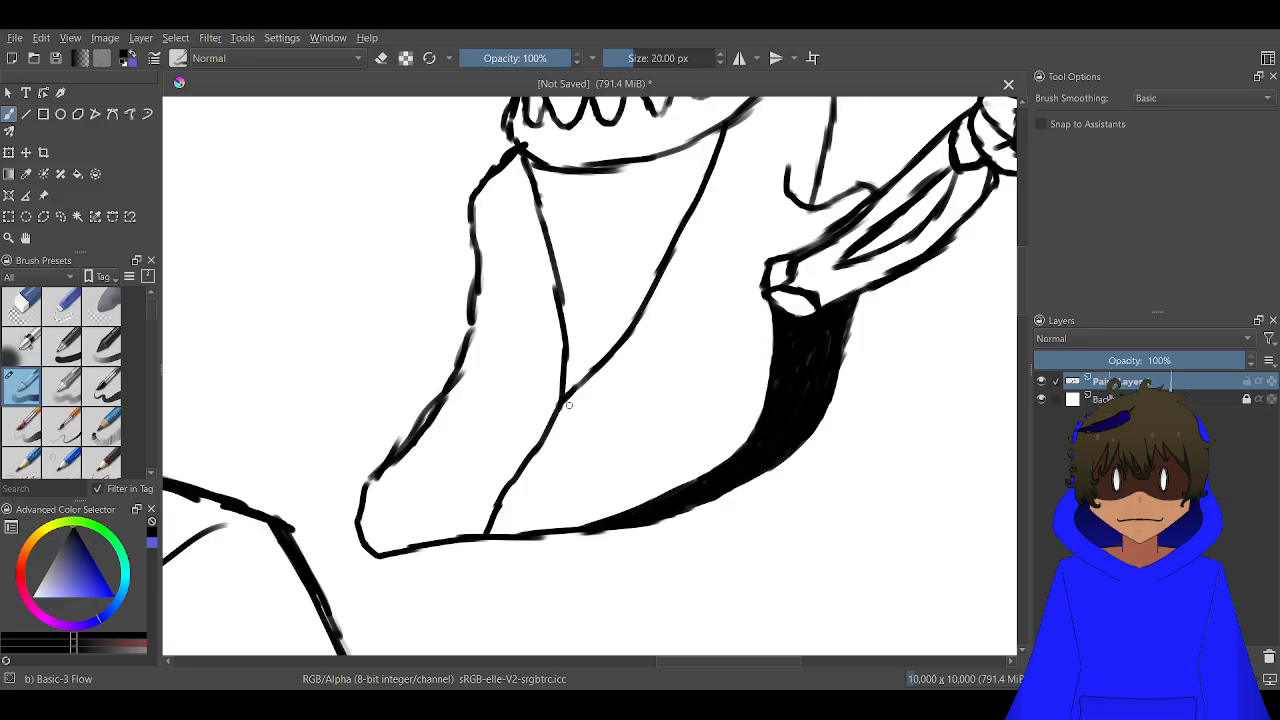
Draw notched lapels on both sides of the creature's V-shaped coat opening, extending the larger one's collar up to the jaw
{"action": "left_click_drag", "start_coordinate": [562, 376], "coordinate": [556, 318]}
{"action": "left_click_drag", "start_coordinate": [536, 273], "coordinate": [515, 245]}
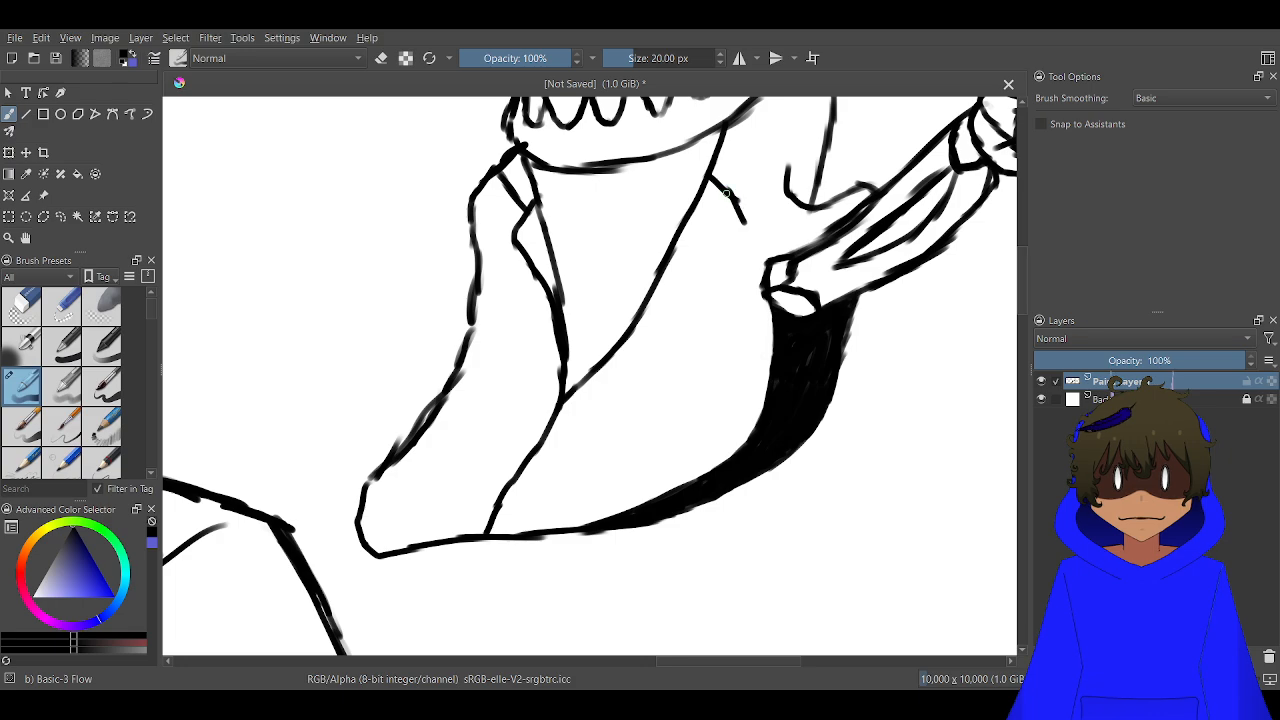
{"action": "mouse_move", "coordinate": [740, 212]}
{"action": "left_mouse_down"}
{"action": "mouse_move", "coordinate": [698, 283]}
{"action": "mouse_move", "coordinate": [654, 318]}
{"action": "left_mouse_up"}
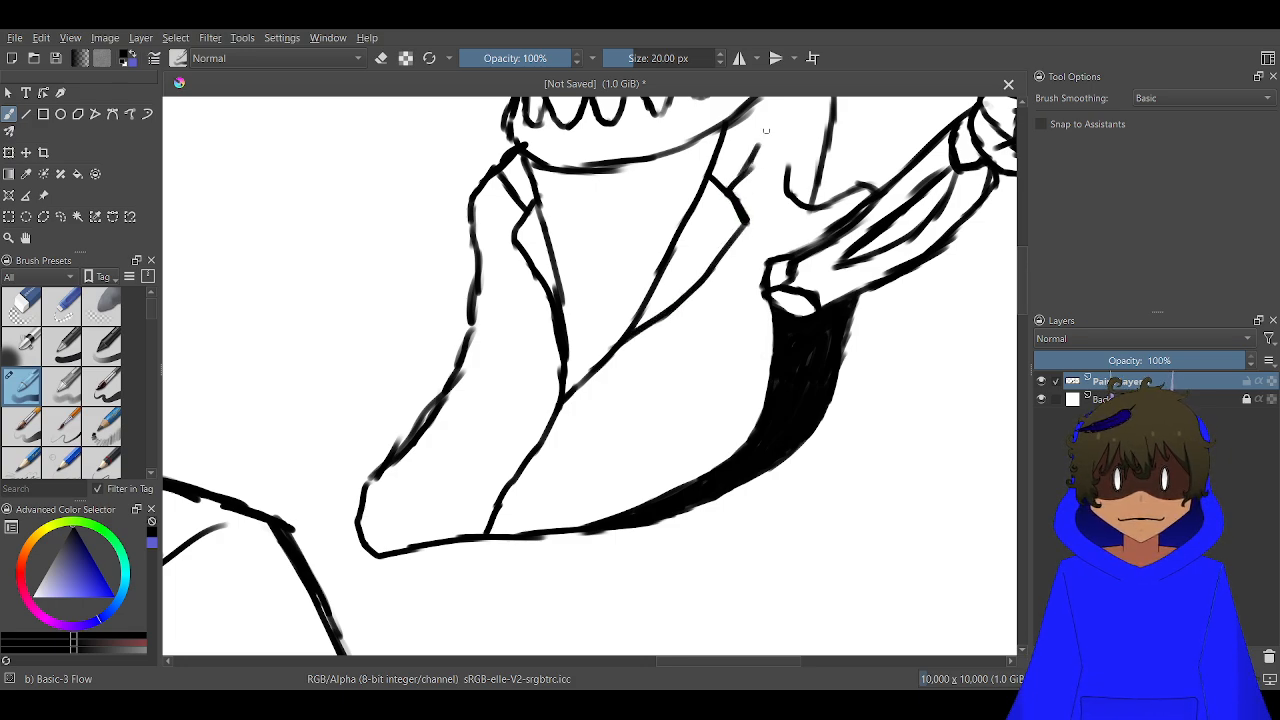
{"action": "left_click_drag", "start_coordinate": [756, 150], "coordinate": [772, 107]}
{"action": "left_click_drag", "start_coordinate": [744, 213], "coordinate": [655, 372]}
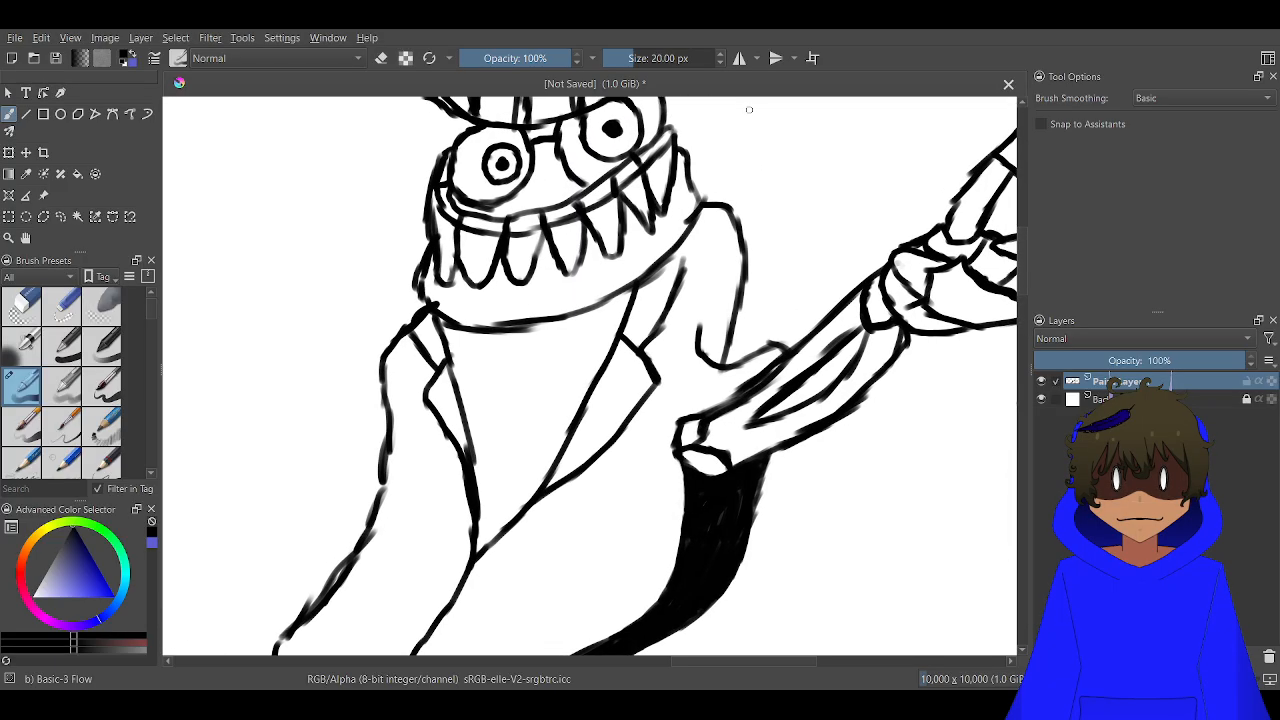
{"action": "scroll", "coordinate": [665, 262], "scroll_direction": "up", "scroll_amount": 2}
{"action": "left_click_drag", "start_coordinate": [696, 286], "coordinate": [747, 150]}
{"action": "scroll", "coordinate": [722, 205], "scroll_direction": "down", "scroll_amount": 4}
{"action": "scroll", "coordinate": [686, 248], "scroll_direction": "up", "scroll_amount": 2}
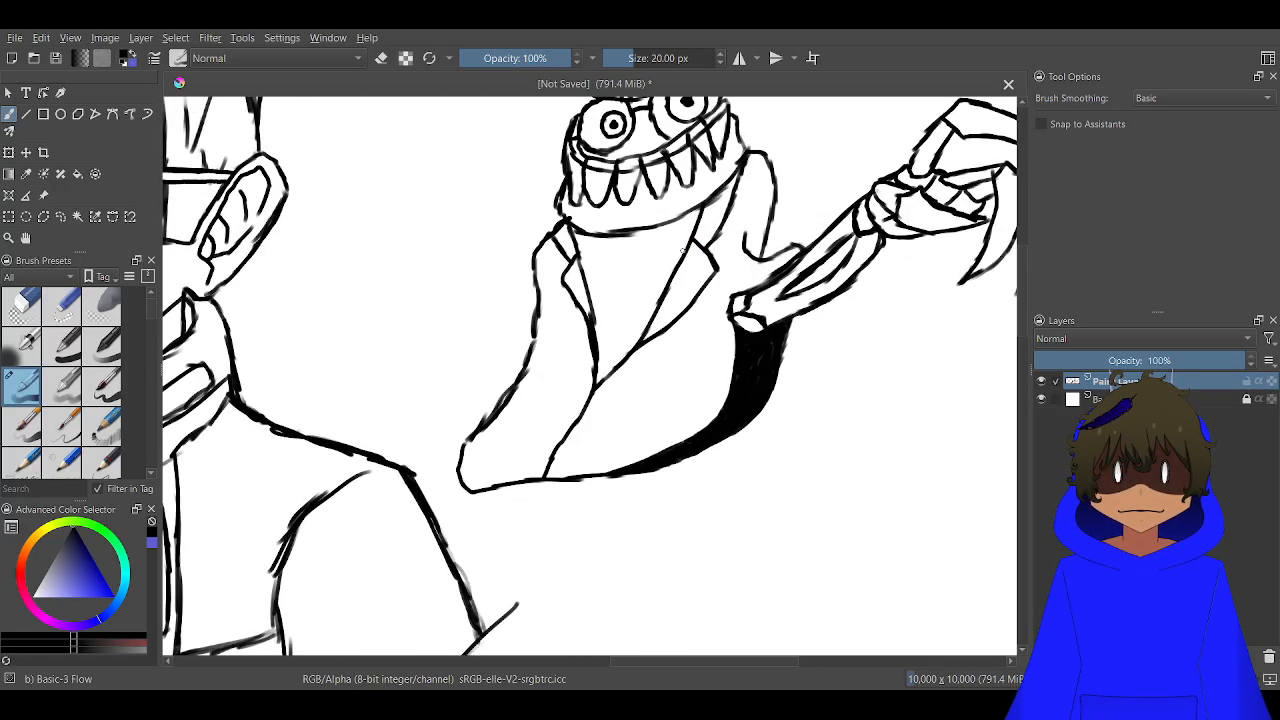
Draw a tapered necktie knot under the creature's jaw with collar bands running from it to both sides of the coat opening
{"action": "scroll", "coordinate": [655, 272], "scroll_direction": "up", "scroll_amount": 3}
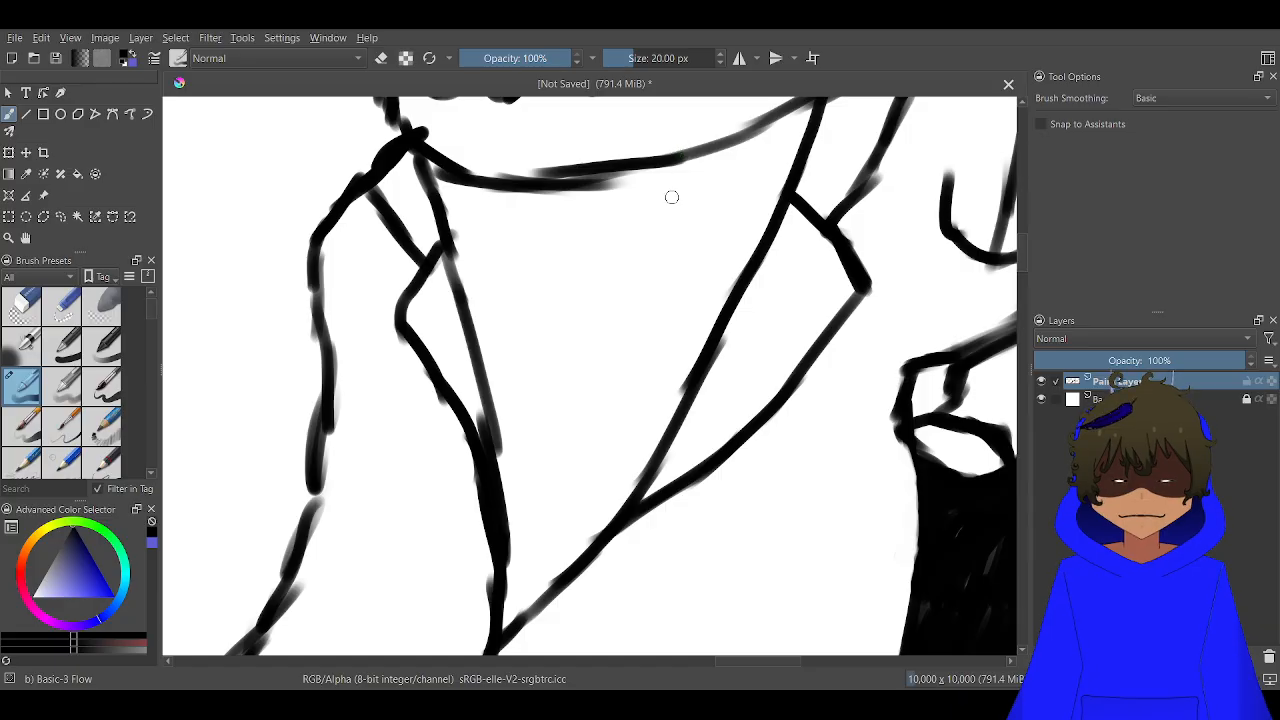
{"action": "mouse_move", "coordinate": [680, 201]}
{"action": "left_mouse_down"}
{"action": "mouse_move", "coordinate": [632, 173]}
{"action": "mouse_move", "coordinate": [548, 185]}
{"action": "mouse_move", "coordinate": [558, 296]}
{"action": "mouse_move", "coordinate": [612, 290]}
{"action": "mouse_move", "coordinate": [655, 225]}
{"action": "mouse_move", "coordinate": [752, 152]}
{"action": "mouse_move", "coordinate": [773, 118]}
{"action": "left_mouse_up"}
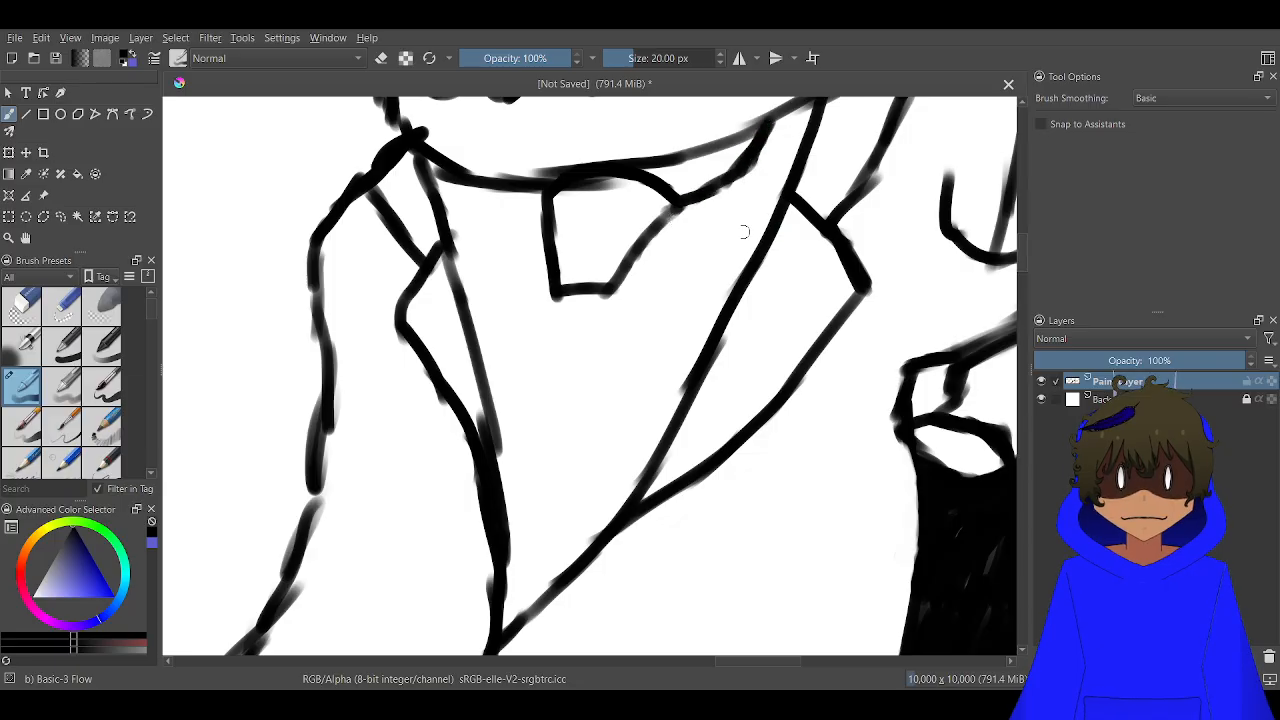
{"action": "left_click_drag", "start_coordinate": [655, 232], "coordinate": [766, 232]}
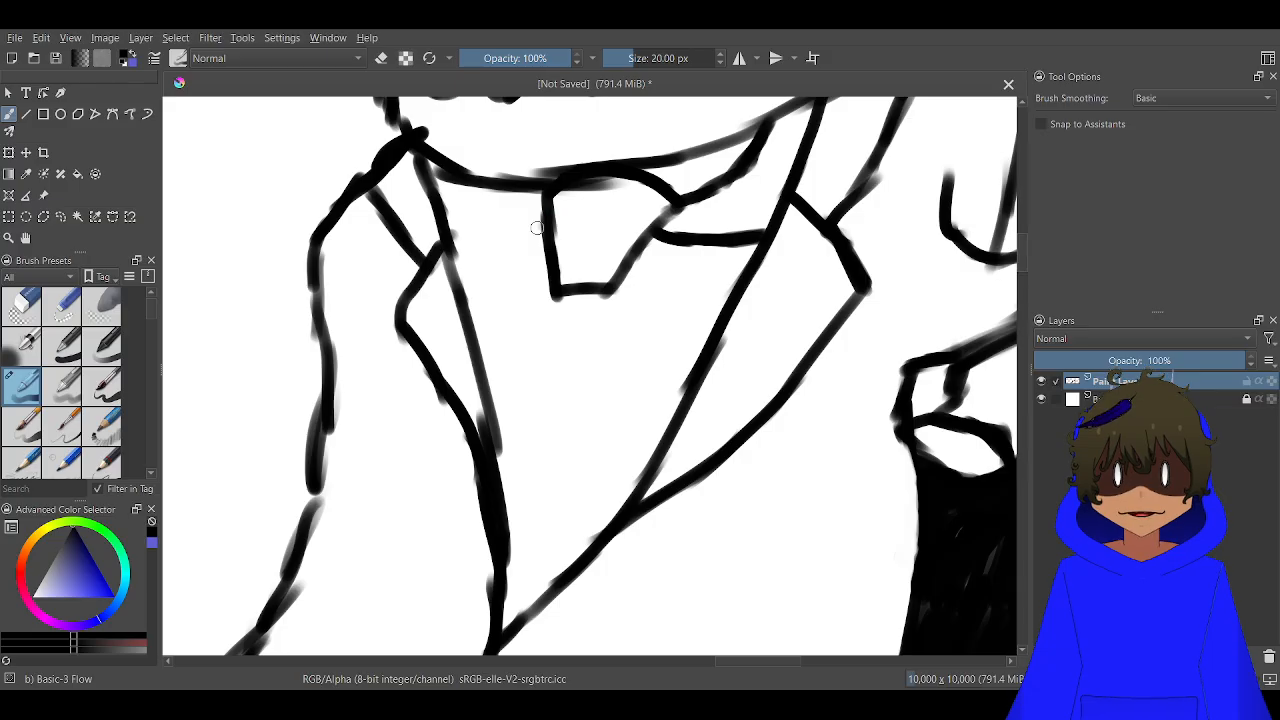
{"action": "mouse_move", "coordinate": [537, 228]}
{"action": "left_mouse_down"}
{"action": "mouse_move", "coordinate": [468, 230]}
{"action": "mouse_move", "coordinate": [437, 212]}
{"action": "left_mouse_up"}
{"action": "left_click_drag", "start_coordinate": [541, 198], "coordinate": [474, 180]}
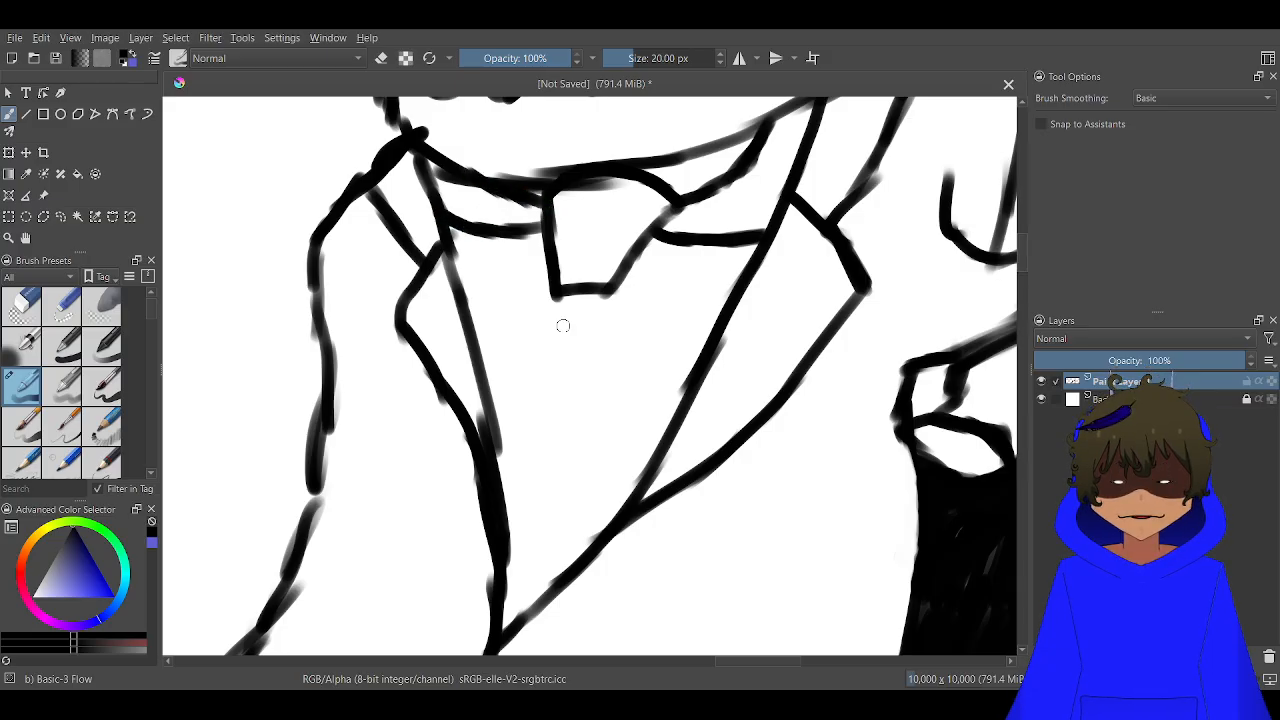
Draw the necktie's tail from the knot down into the V of the coat opening
{"action": "left_click_drag", "start_coordinate": [557, 290], "coordinate": [500, 462]}
{"action": "mouse_move", "coordinate": [615, 291]}
{"action": "left_mouse_down"}
{"action": "mouse_move", "coordinate": [586, 426]}
{"action": "mouse_move", "coordinate": [516, 533]}
{"action": "mouse_move", "coordinate": [559, 440]}
{"action": "mouse_move", "coordinate": [655, 318]}
{"action": "left_mouse_up"}
{"action": "scroll", "coordinate": [516, 535], "scroll_direction": "down", "scroll_amount": 6}
{"action": "scroll", "coordinate": [655, 318], "scroll_direction": "up", "scroll_amount": 2}
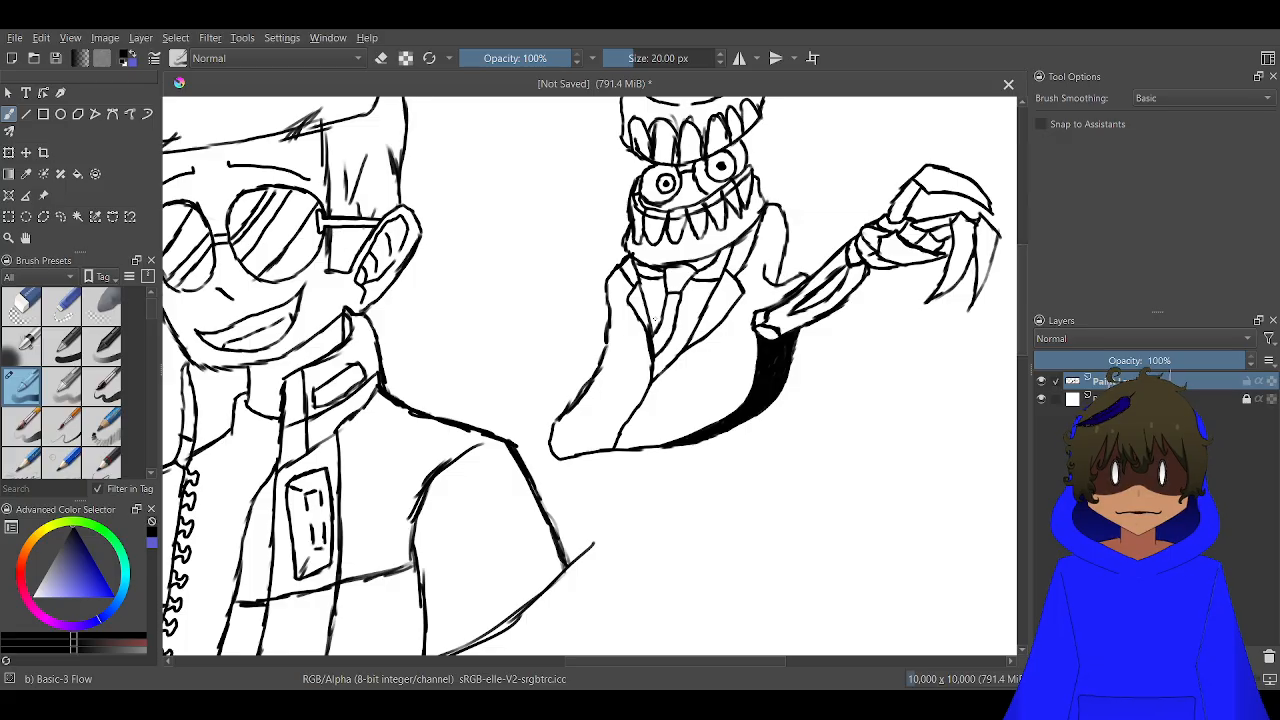
Draw a bent leg below the creature's body on the arm side, with a curved pointed foot and a notched heel
{"action": "scroll", "coordinate": [655, 318], "scroll_direction": "down", "scroll_amount": 1}
{"action": "scroll", "coordinate": [640, 300], "scroll_direction": "up", "scroll_amount": 2}
{"action": "scroll", "coordinate": [620, 280], "scroll_direction": "down", "scroll_amount": 2}
{"action": "scroll", "coordinate": [594, 250], "scroll_direction": "up", "scroll_amount": 1}
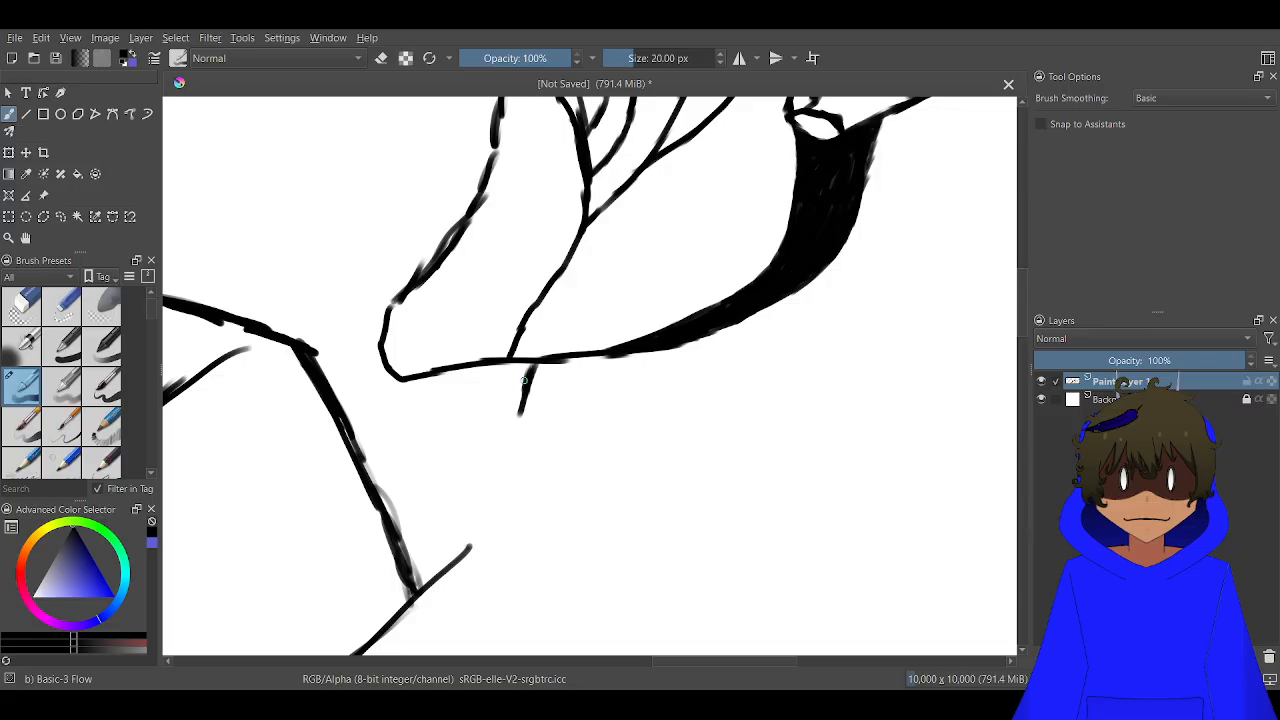
{"action": "left_click_drag", "start_coordinate": [520, 415], "coordinate": [576, 640]}
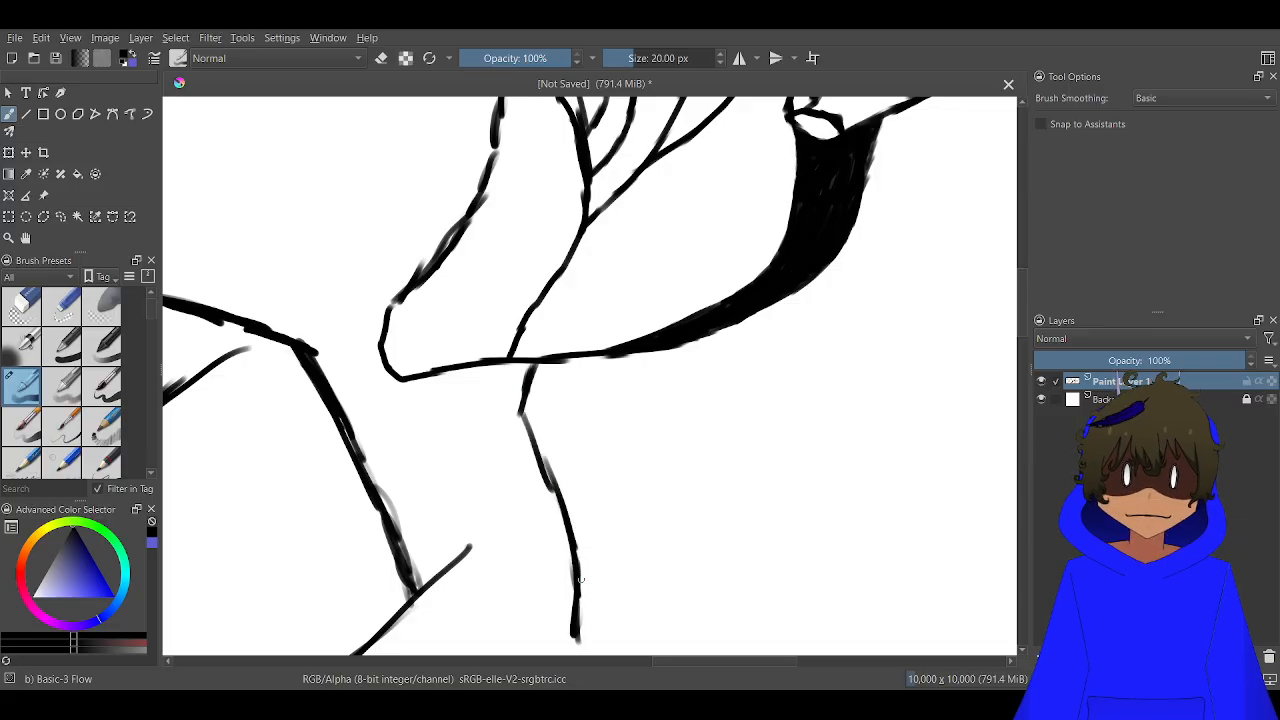
{"action": "left_click_drag", "start_coordinate": [573, 411], "coordinate": [529, 168]}
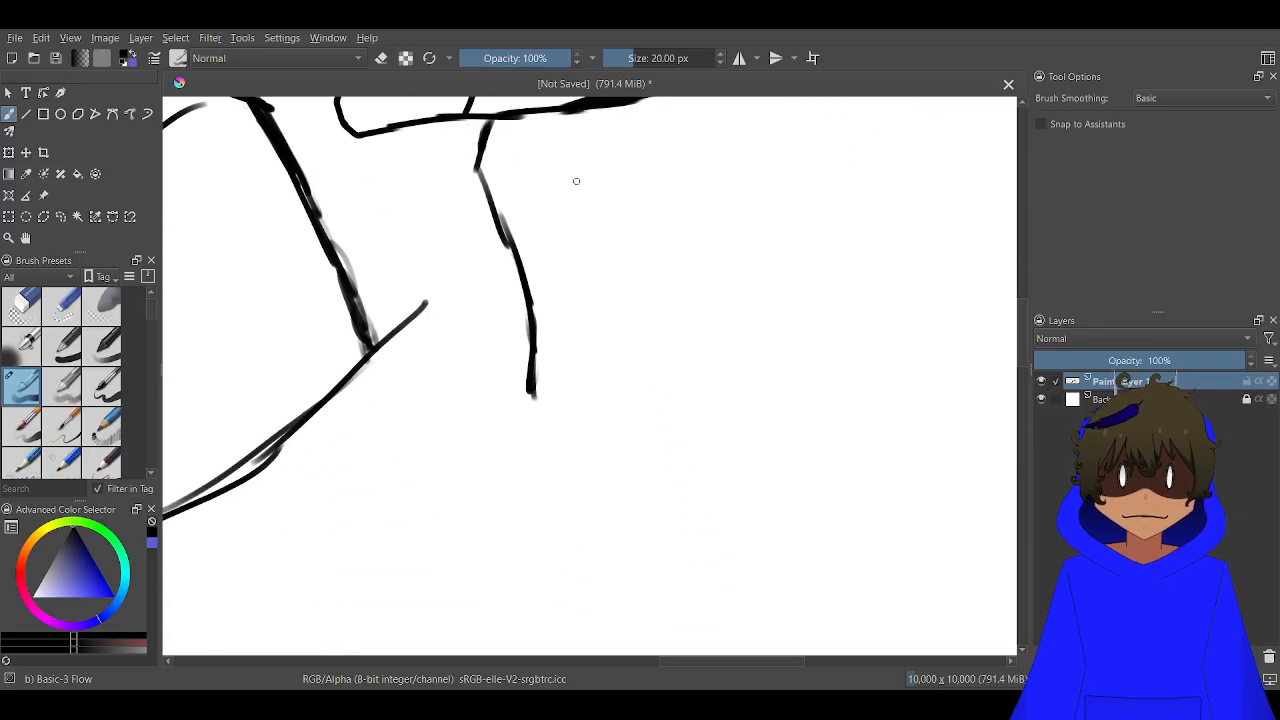
{"action": "mouse_move", "coordinate": [532, 395]}
{"action": "left_mouse_down"}
{"action": "mouse_move", "coordinate": [500, 507]}
{"action": "mouse_move", "coordinate": [592, 418]}
{"action": "mouse_move", "coordinate": [624, 335]}
{"action": "left_mouse_up"}
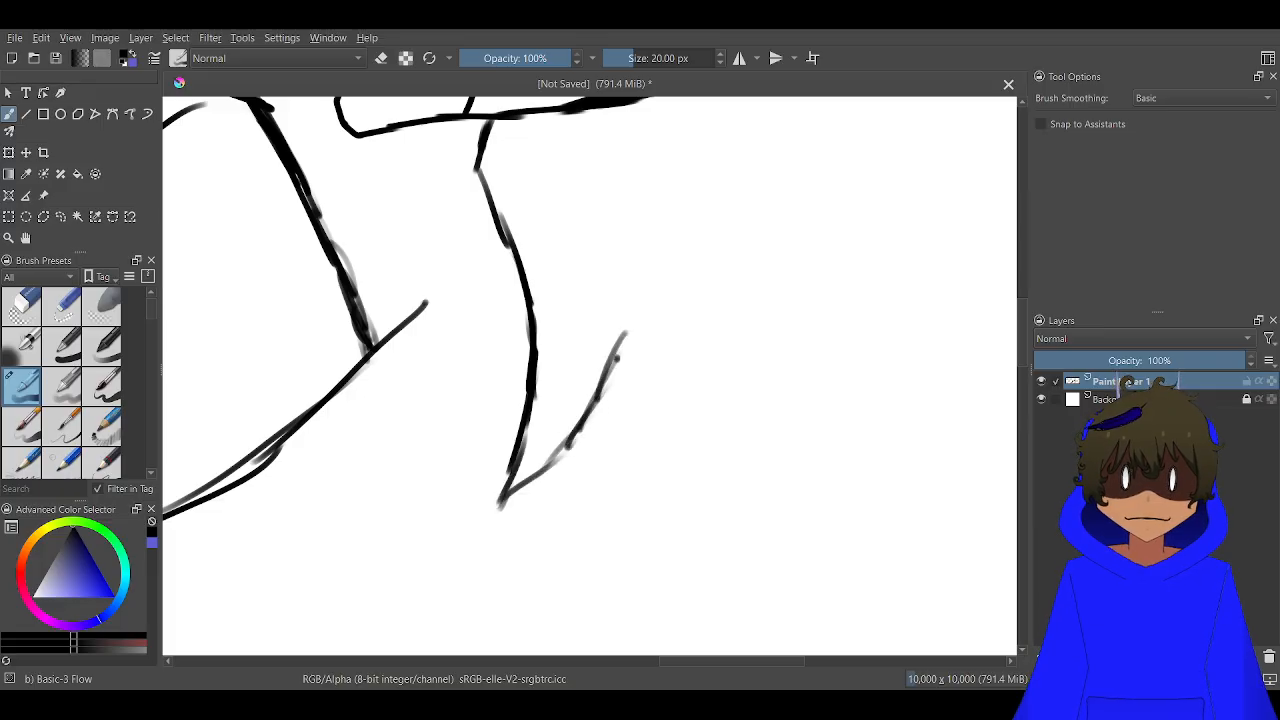
{"action": "mouse_move", "coordinate": [606, 284]}
{"action": "left_mouse_down"}
{"action": "mouse_move", "coordinate": [614, 340]}
{"action": "mouse_move", "coordinate": [597, 397]}
{"action": "left_mouse_up"}
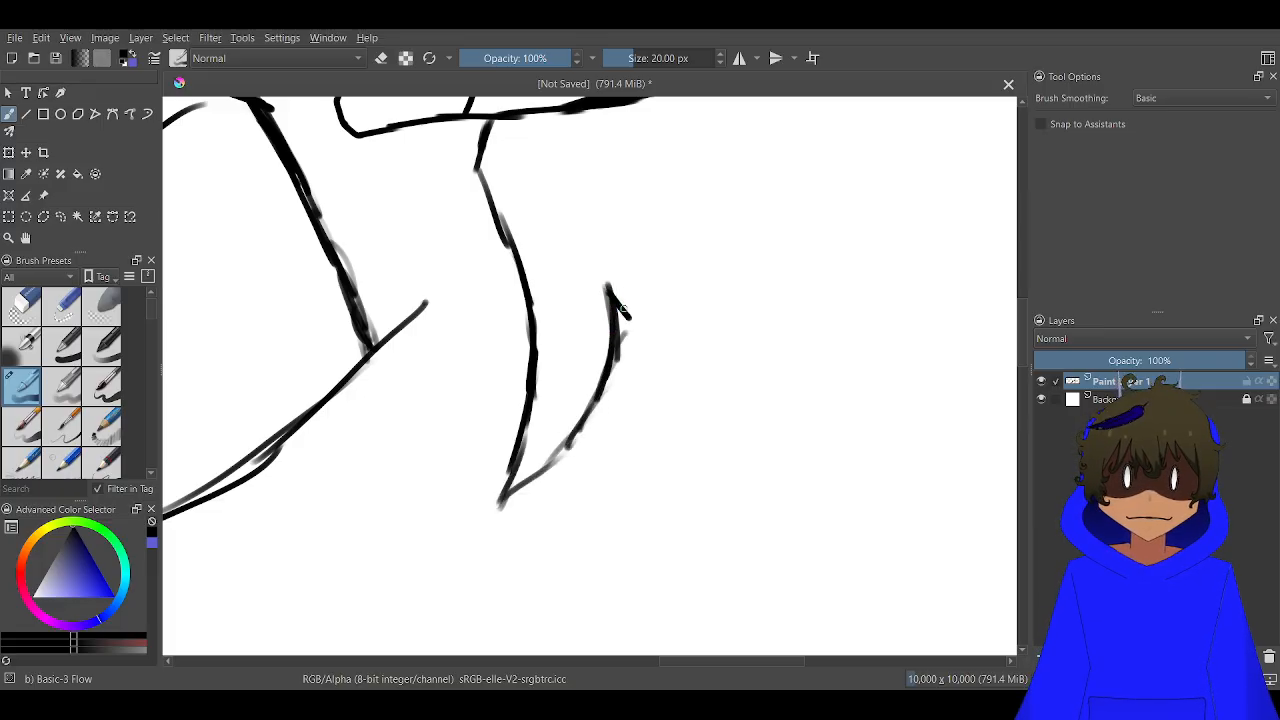
{"action": "left_click_drag", "start_coordinate": [655, 275], "coordinate": [563, 176]}
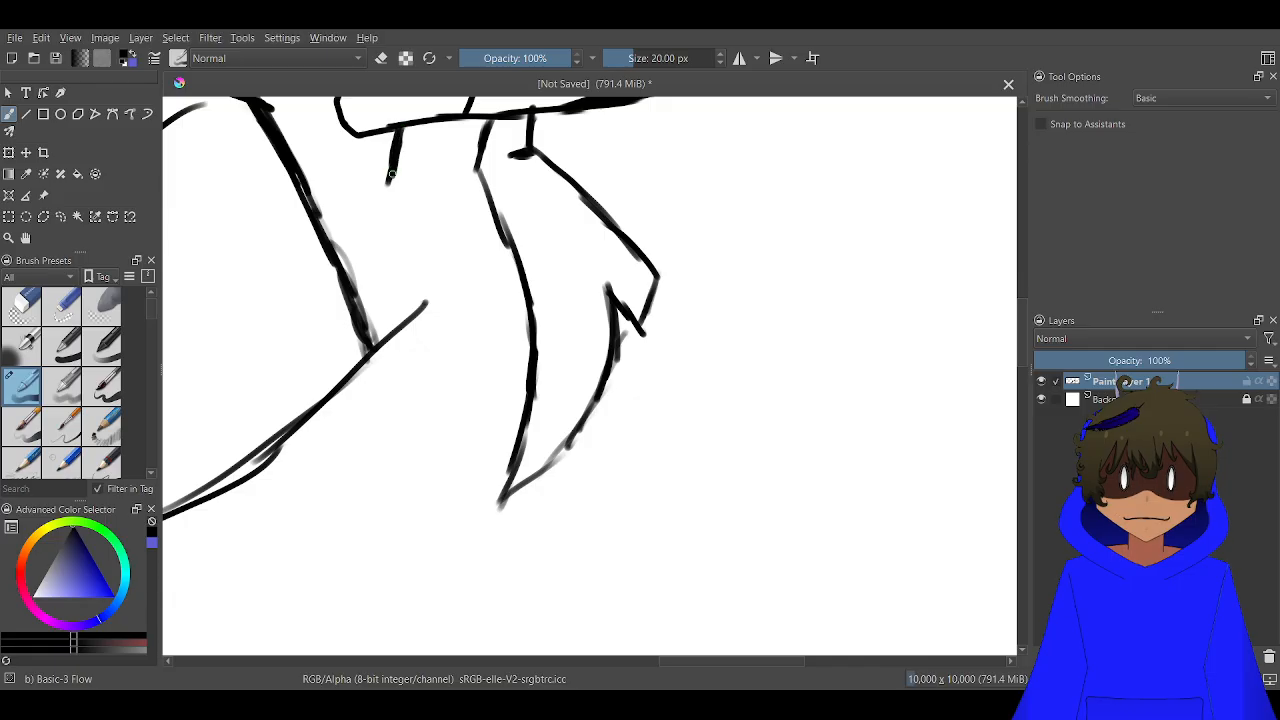
Draw a second leg beside the first, running from the body's blunt corner to a curved pointed foot with a notched heel
{"action": "mouse_move", "coordinate": [386, 174]}
{"action": "left_mouse_down"}
{"action": "mouse_move", "coordinate": [389, 322]}
{"action": "mouse_move", "coordinate": [391, 273]}
{"action": "mouse_move", "coordinate": [349, 439]}
{"action": "mouse_move", "coordinate": [284, 505]}
{"action": "mouse_move", "coordinate": [388, 460]}
{"action": "mouse_move", "coordinate": [376, 465]}
{"action": "mouse_move", "coordinate": [433, 427]}
{"action": "mouse_move", "coordinate": [444, 397]}
{"action": "mouse_move", "coordinate": [450, 431]}
{"action": "mouse_move", "coordinate": [476, 410]}
{"action": "mouse_move", "coordinate": [472, 318]}
{"action": "left_mouse_up"}
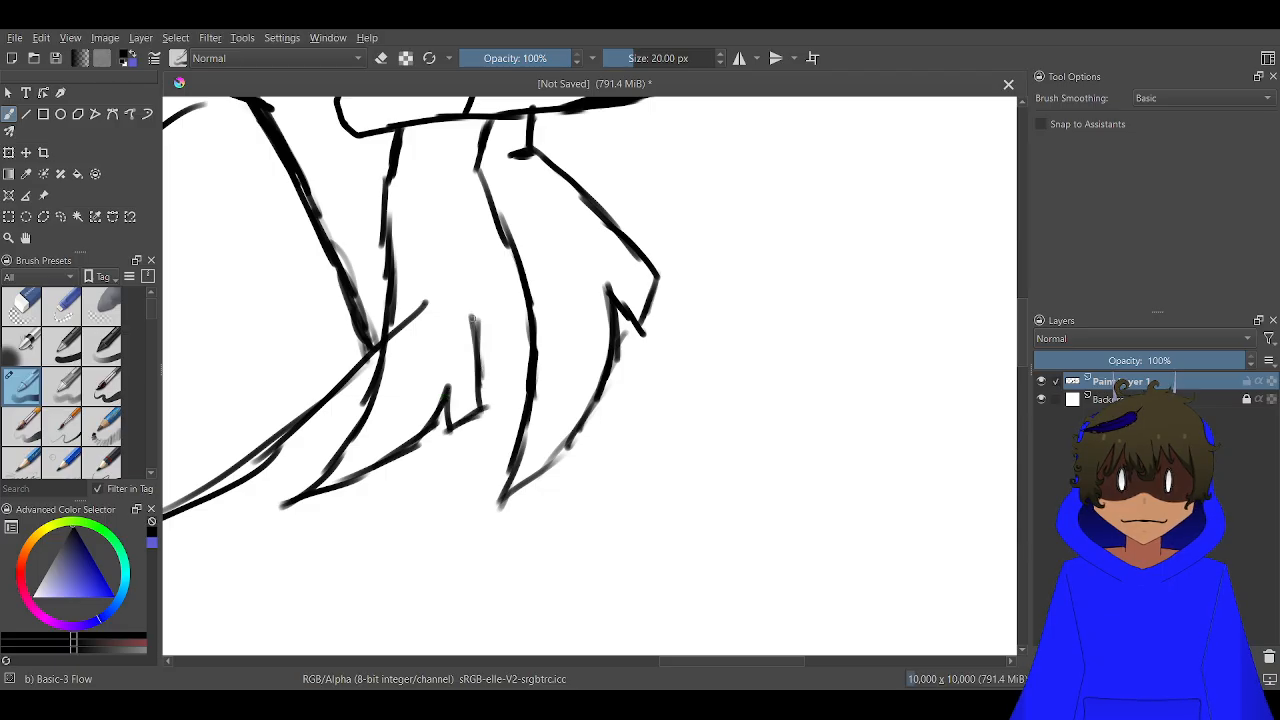
{"action": "mouse_move", "coordinate": [475, 404]}
{"action": "left_mouse_down"}
{"action": "mouse_move", "coordinate": [467, 270]}
{"action": "mouse_move", "coordinate": [453, 205]}
{"action": "mouse_move", "coordinate": [429, 173]}
{"action": "mouse_move", "coordinate": [444, 192]}
{"action": "mouse_move", "coordinate": [454, 153]}
{"action": "left_mouse_up"}
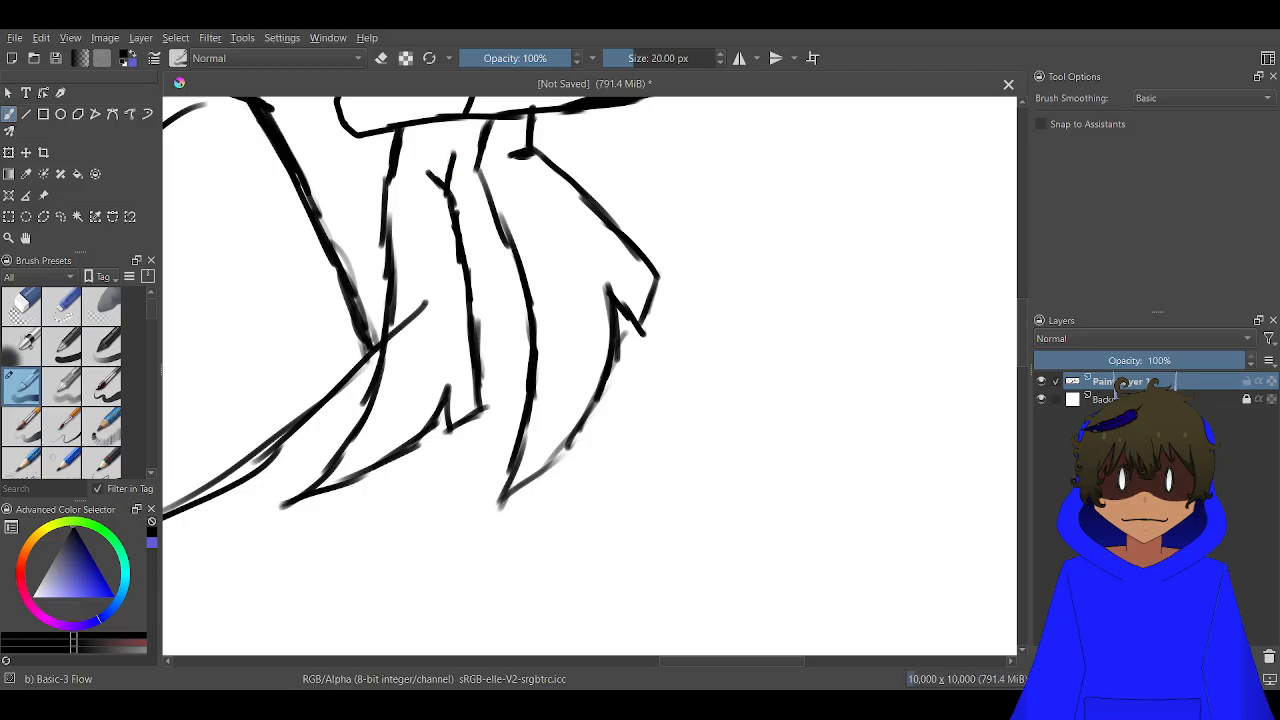
{"action": "scroll", "coordinate": [437, 161], "scroll_direction": "down", "scroll_amount": 5}
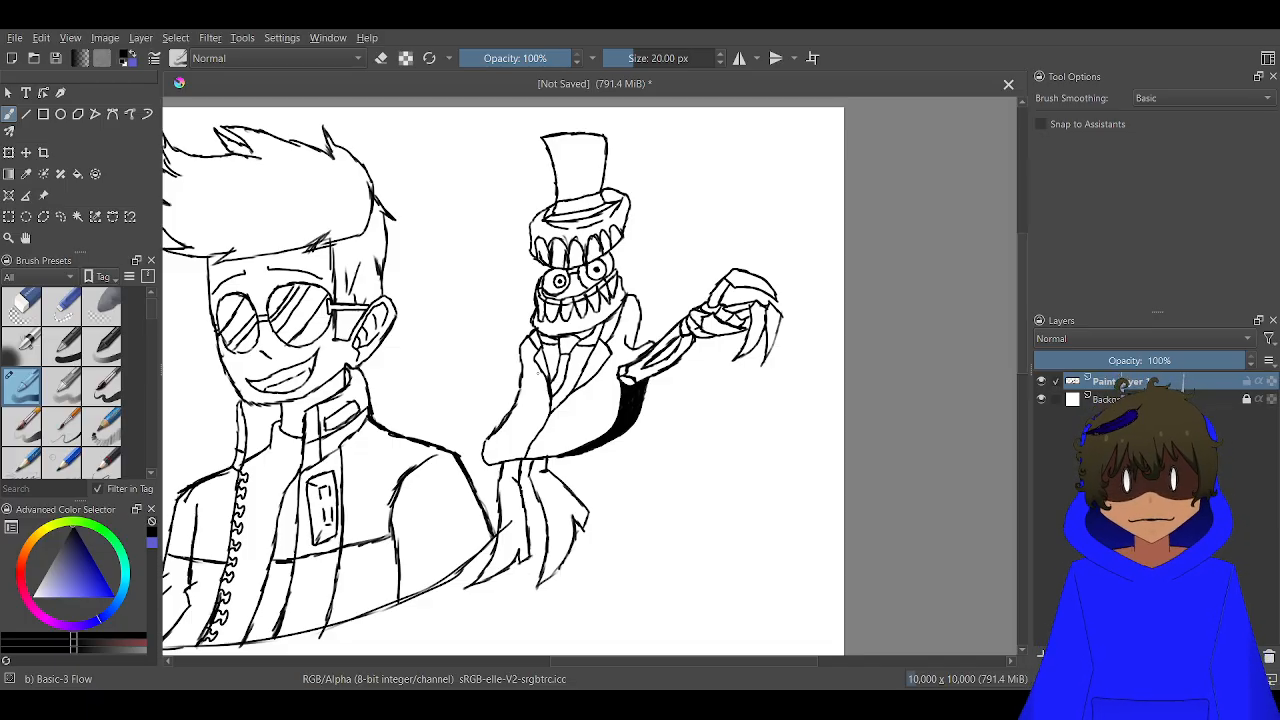
Erase the stray line end that crosses the creature's front leg beside the jacket's shoulder
{"action": "scroll", "coordinate": [511, 437], "scroll_direction": "up", "scroll_amount": 3}
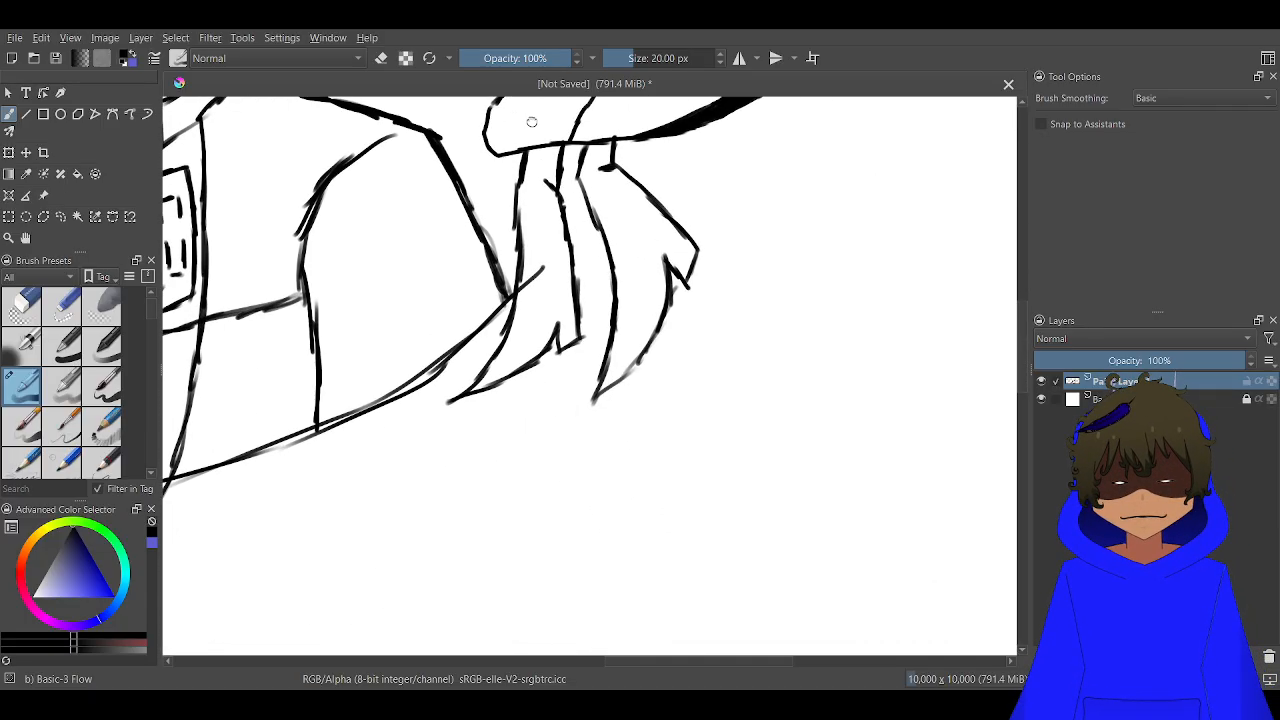
{"action": "left_click_drag", "start_coordinate": [520, 379], "coordinate": [557, 277]}
{"action": "key", "text": "e"}
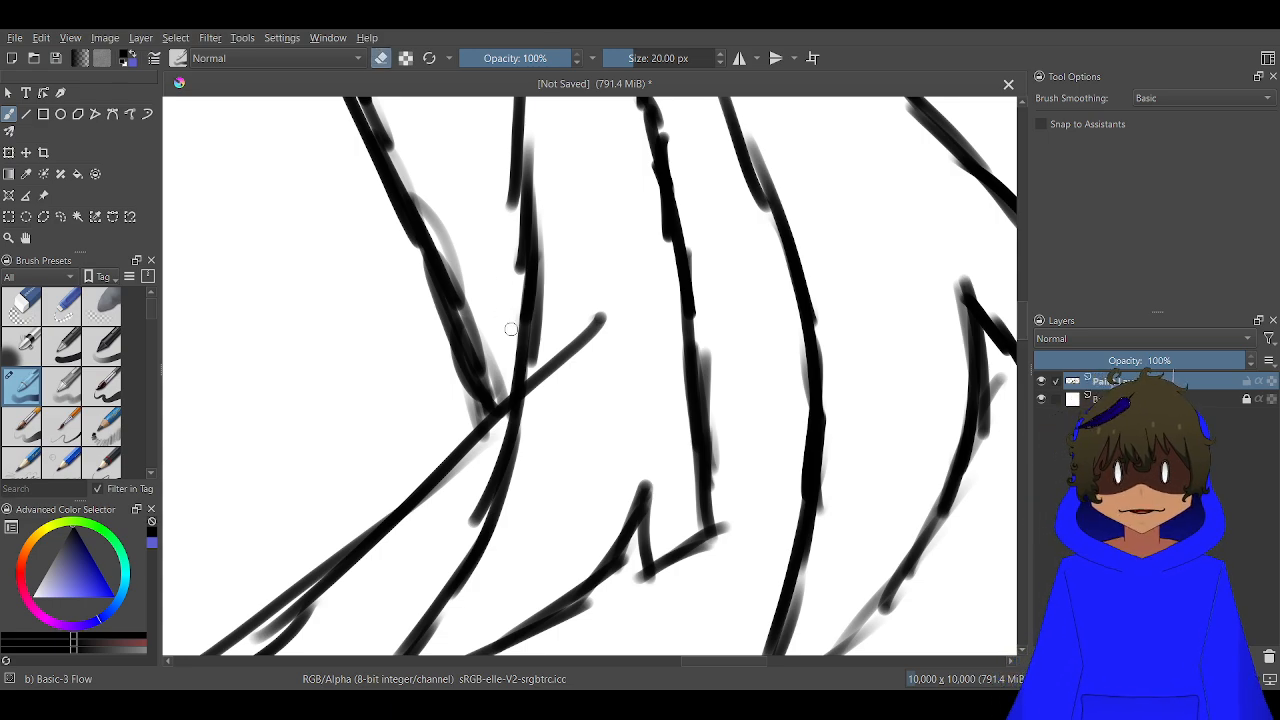
{"action": "scroll", "coordinate": [525, 360], "scroll_direction": "up", "scroll_amount": 2}
{"action": "mouse_move", "coordinate": [540, 389]}
{"action": "left_mouse_down"}
{"action": "mouse_move", "coordinate": [525, 358]}
{"action": "mouse_move", "coordinate": [509, 360]}
{"action": "mouse_move", "coordinate": [531, 354]}
{"action": "mouse_move", "coordinate": [544, 368]}
{"action": "mouse_move", "coordinate": [574, 278]}
{"action": "mouse_move", "coordinate": [600, 297]}
{"action": "mouse_move", "coordinate": [677, 263]}
{"action": "mouse_move", "coordinate": [706, 227]}
{"action": "mouse_move", "coordinate": [688, 177]}
{"action": "mouse_move", "coordinate": [679, 326]}
{"action": "mouse_move", "coordinate": [625, 343]}
{"action": "mouse_move", "coordinate": [626, 257]}
{"action": "left_mouse_up"}
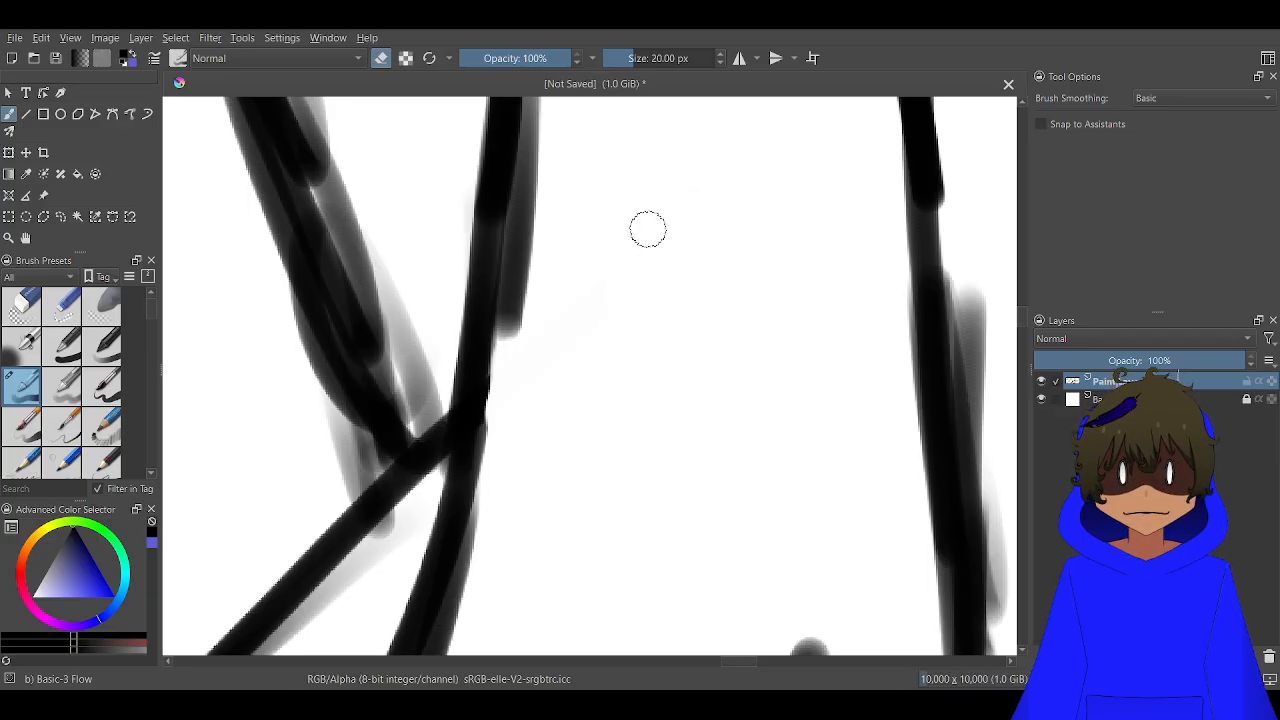
{"action": "key", "text": "e"}
{"action": "scroll", "coordinate": [647, 230], "scroll_direction": "down", "scroll_amount": 5}
Erase the blunt lower corner of the creature's coat and redraw it as a curved edge ending in a point
{"action": "scroll", "coordinate": [601, 348], "scroll_direction": "up", "scroll_amount": 2}
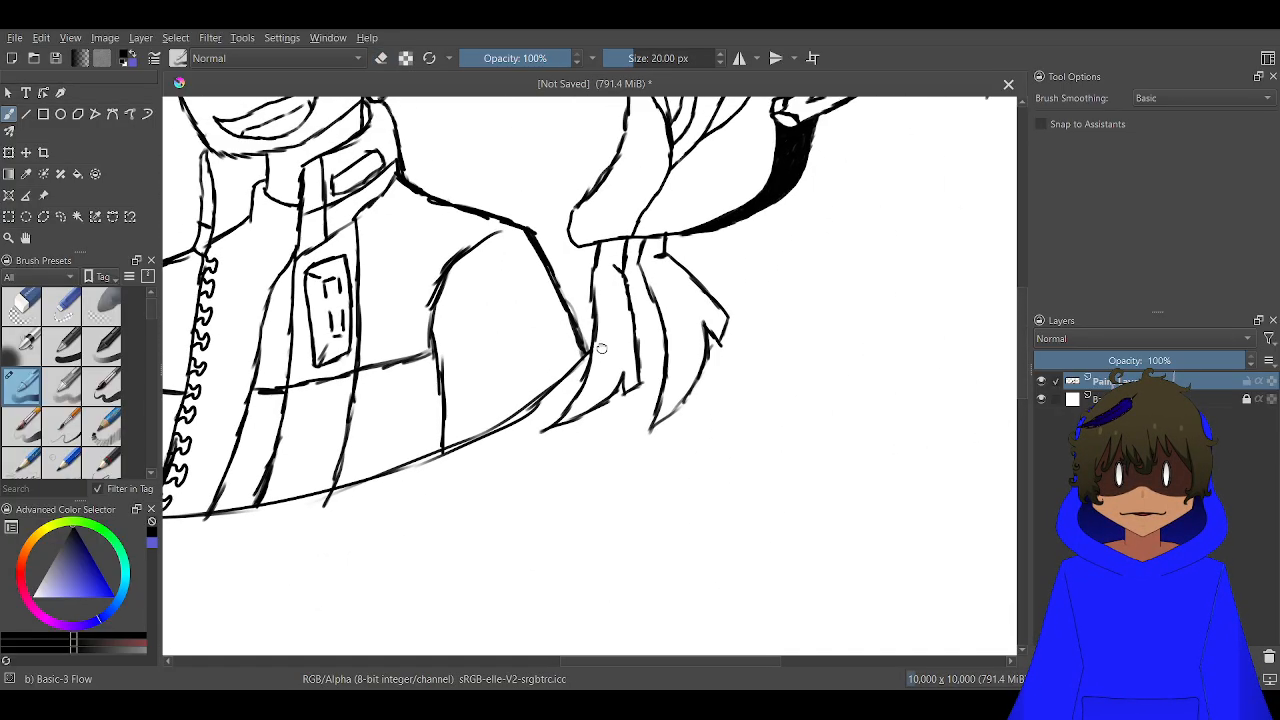
{"action": "scroll", "coordinate": [601, 348], "scroll_direction": "up", "scroll_amount": 4}
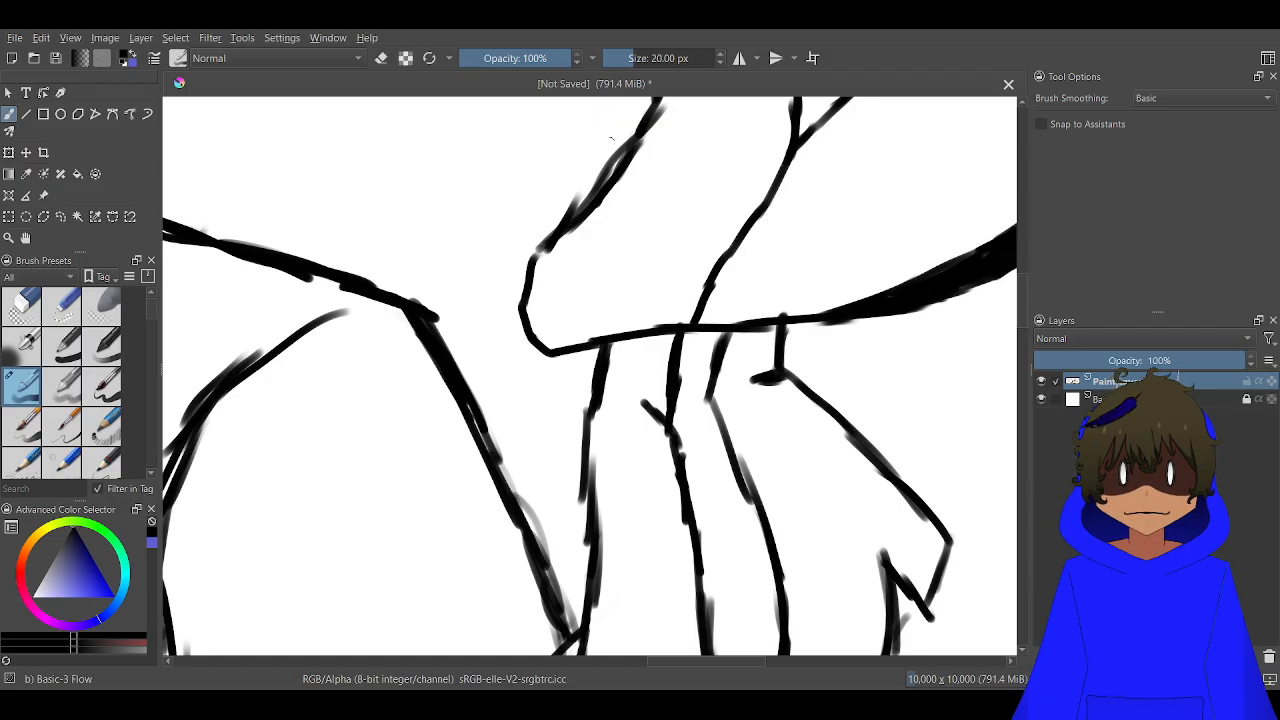
{"action": "scroll", "coordinate": [528, 275], "scroll_direction": "up", "scroll_amount": 2}
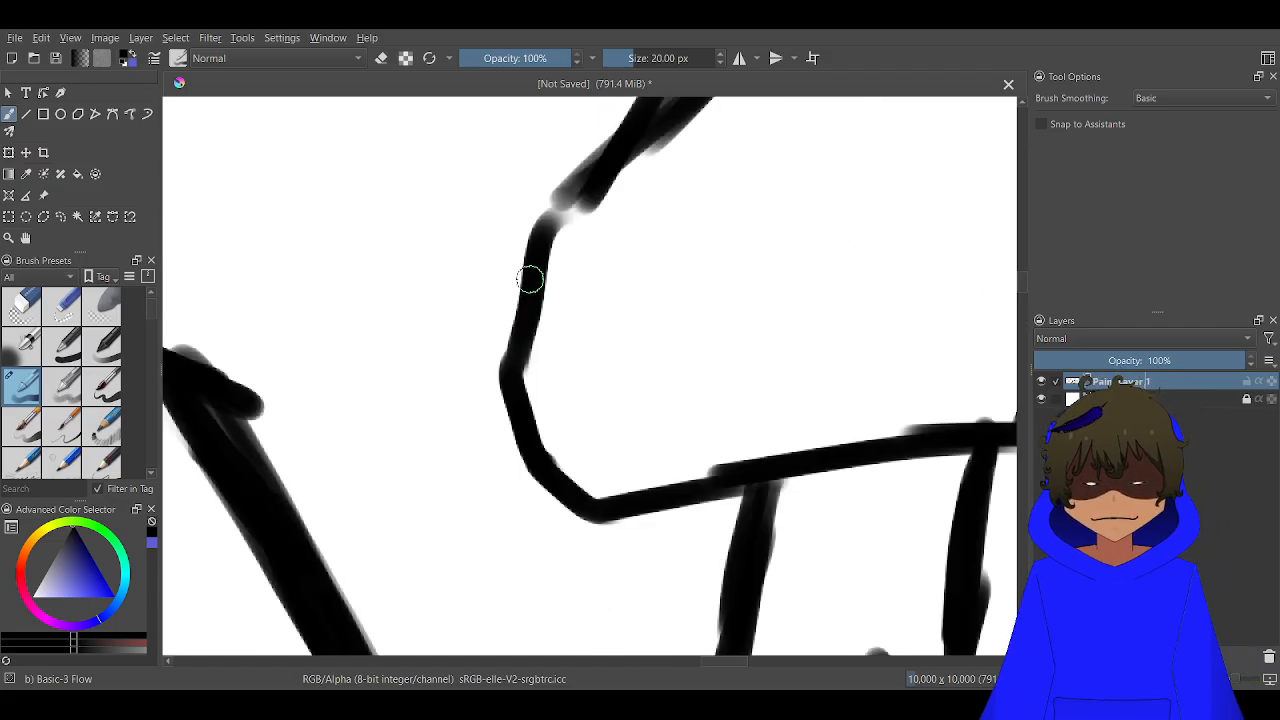
{"action": "key", "text": "e"}
{"action": "mouse_move", "coordinate": [589, 246]}
{"action": "left_mouse_down"}
{"action": "mouse_move", "coordinate": [621, 232]}
{"action": "mouse_move", "coordinate": [534, 172]}
{"action": "mouse_move", "coordinate": [543, 199]}
{"action": "mouse_move", "coordinate": [625, 232]}
{"action": "mouse_move", "coordinate": [588, 161]}
{"action": "mouse_move", "coordinate": [536, 167]}
{"action": "mouse_move", "coordinate": [491, 260]}
{"action": "left_mouse_up"}
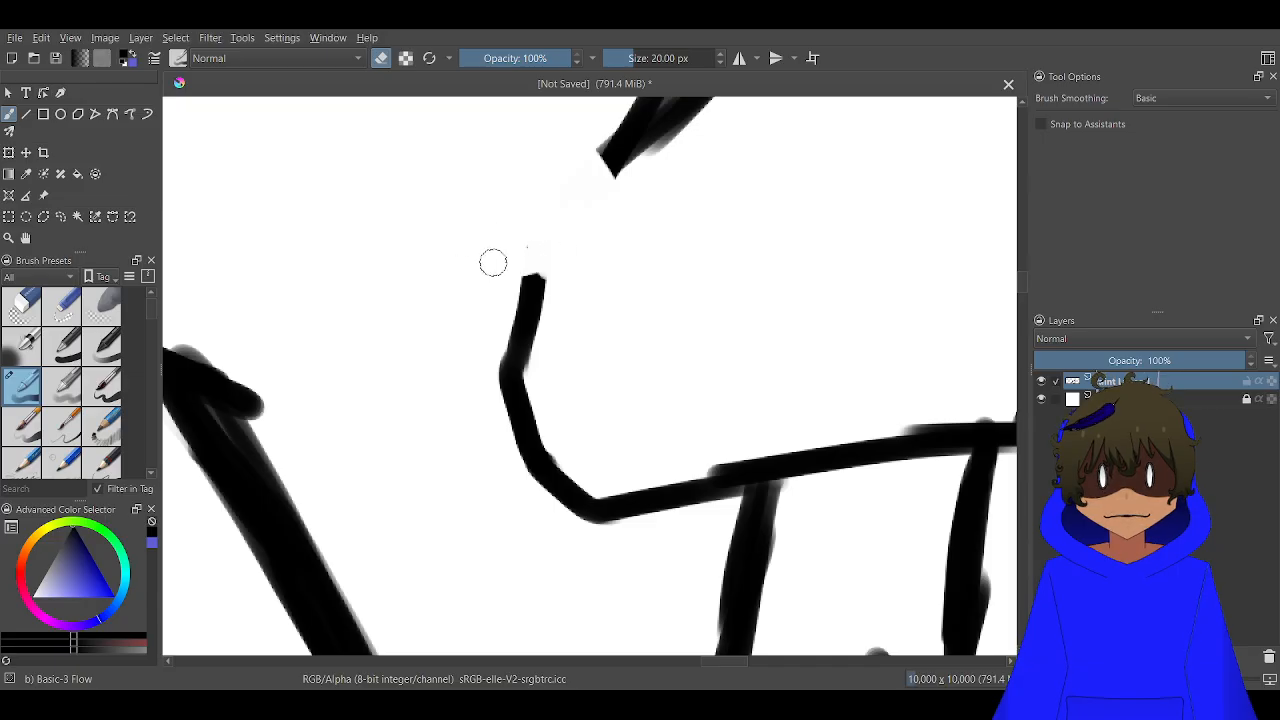
{"action": "mouse_move", "coordinate": [463, 315]}
{"action": "left_mouse_down"}
{"action": "mouse_move", "coordinate": [446, 380]}
{"action": "mouse_move", "coordinate": [480, 406]}
{"action": "mouse_move", "coordinate": [468, 456]}
{"action": "mouse_move", "coordinate": [543, 509]}
{"action": "mouse_move", "coordinate": [594, 509]}
{"action": "mouse_move", "coordinate": [622, 486]}
{"action": "mouse_move", "coordinate": [650, 497]}
{"action": "left_mouse_up"}
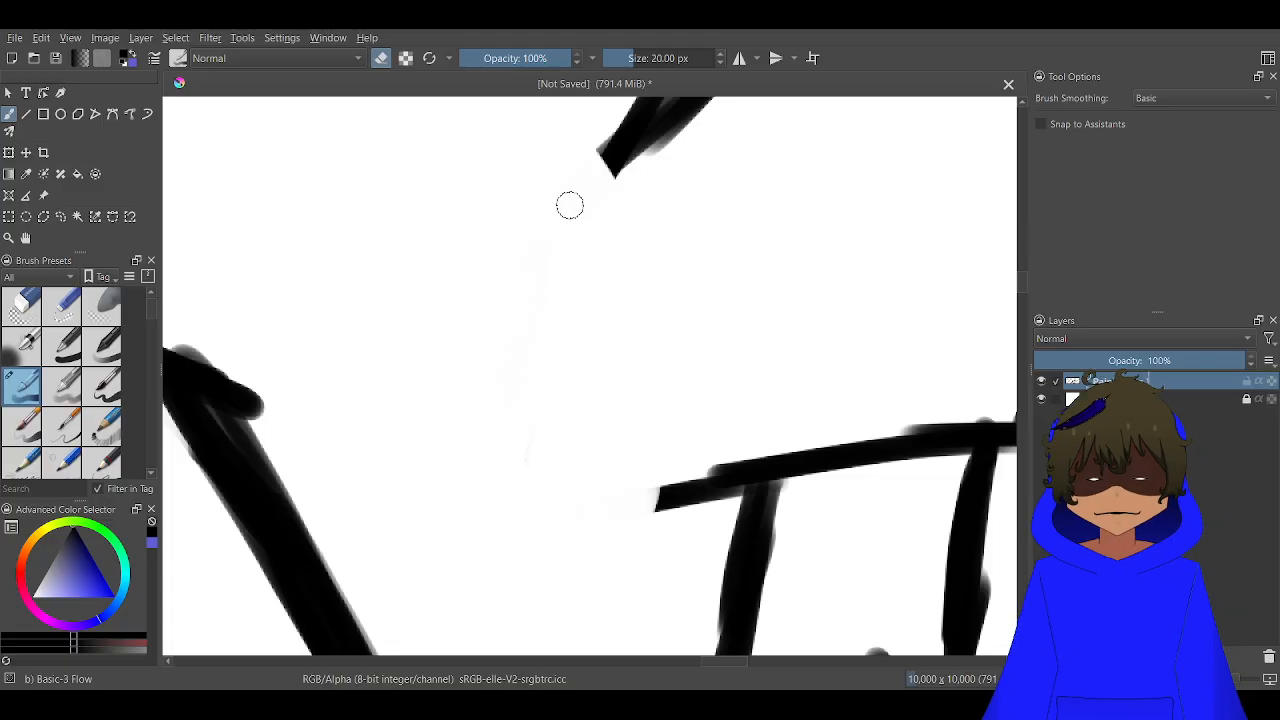
{"action": "key", "text": "e"}
{"action": "mouse_move", "coordinate": [609, 180]}
{"action": "left_mouse_down"}
{"action": "mouse_move", "coordinate": [629, 150]}
{"action": "mouse_move", "coordinate": [493, 285]}
{"action": "mouse_move", "coordinate": [537, 243]}
{"action": "mouse_move", "coordinate": [470, 344]}
{"action": "mouse_move", "coordinate": [424, 461]}
{"action": "mouse_move", "coordinate": [425, 437]}
{"action": "mouse_move", "coordinate": [479, 627]}
{"action": "mouse_move", "coordinate": [629, 503]}
{"action": "mouse_move", "coordinate": [704, 487]}
{"action": "left_mouse_up"}
{"action": "scroll", "coordinate": [686, 496], "scroll_direction": "down", "scroll_amount": 7}
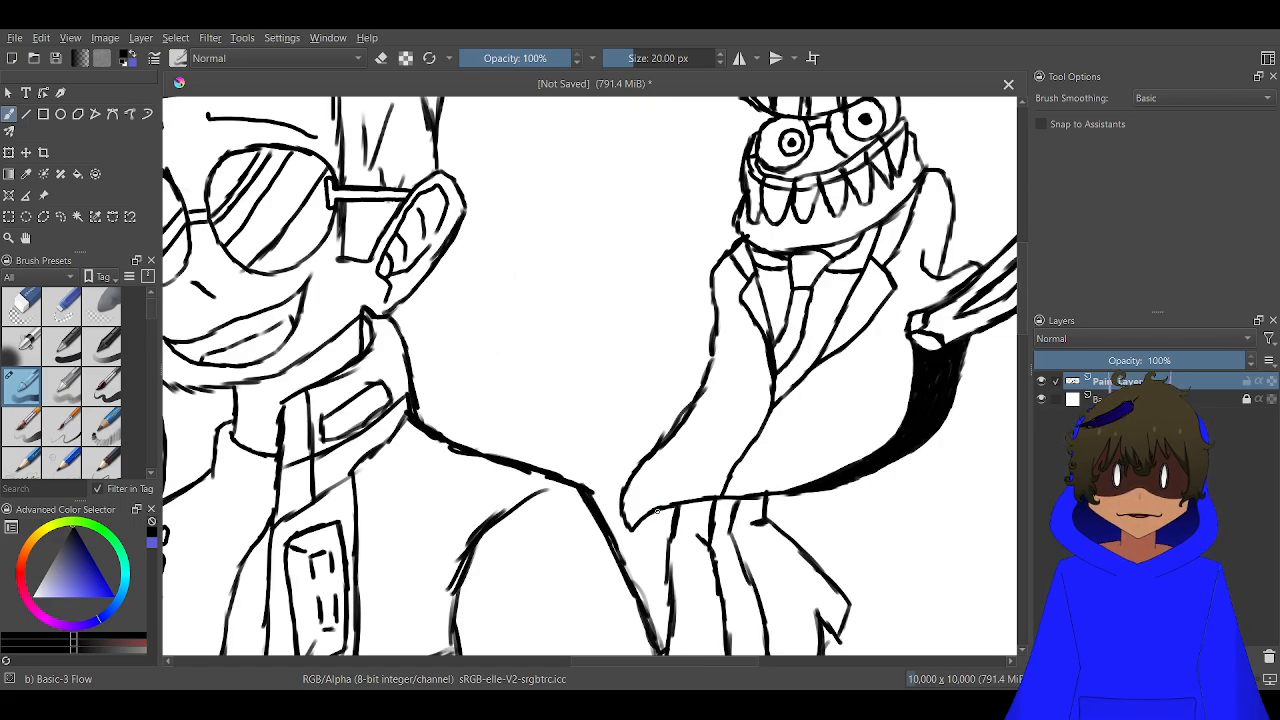
Draw the slanted outer edge of a claw down from the coat's redrawn pointed corner
{"action": "scroll", "coordinate": [659, 504], "scroll_direction": "up", "scroll_amount": 4}
{"action": "scroll", "coordinate": [657, 511], "scroll_direction": "up", "scroll_amount": 3}
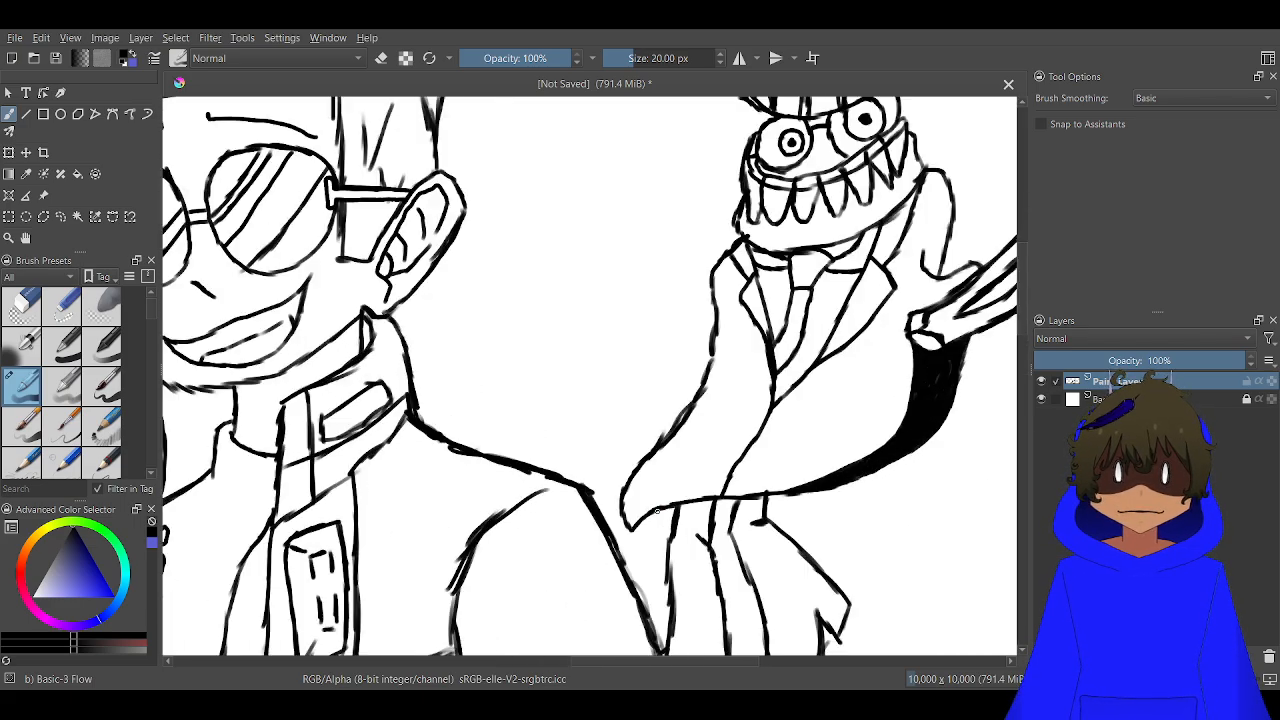
{"action": "left_click_drag", "start_coordinate": [532, 505], "coordinate": [592, 327]}
{"action": "scroll", "coordinate": [592, 326], "scroll_direction": "down", "scroll_amount": 3}
{"action": "scroll", "coordinate": [592, 327], "scroll_direction": "up", "scroll_amount": 5}
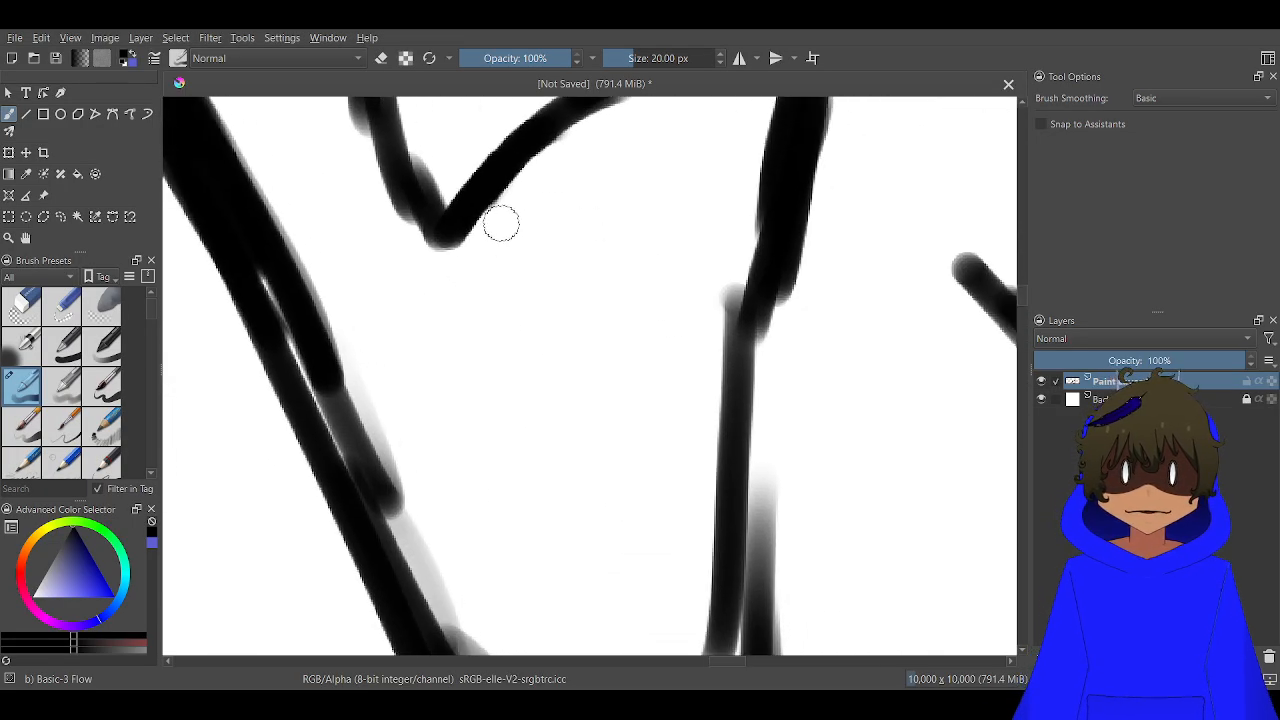
{"action": "left_click_drag", "start_coordinate": [454, 220], "coordinate": [563, 482]}
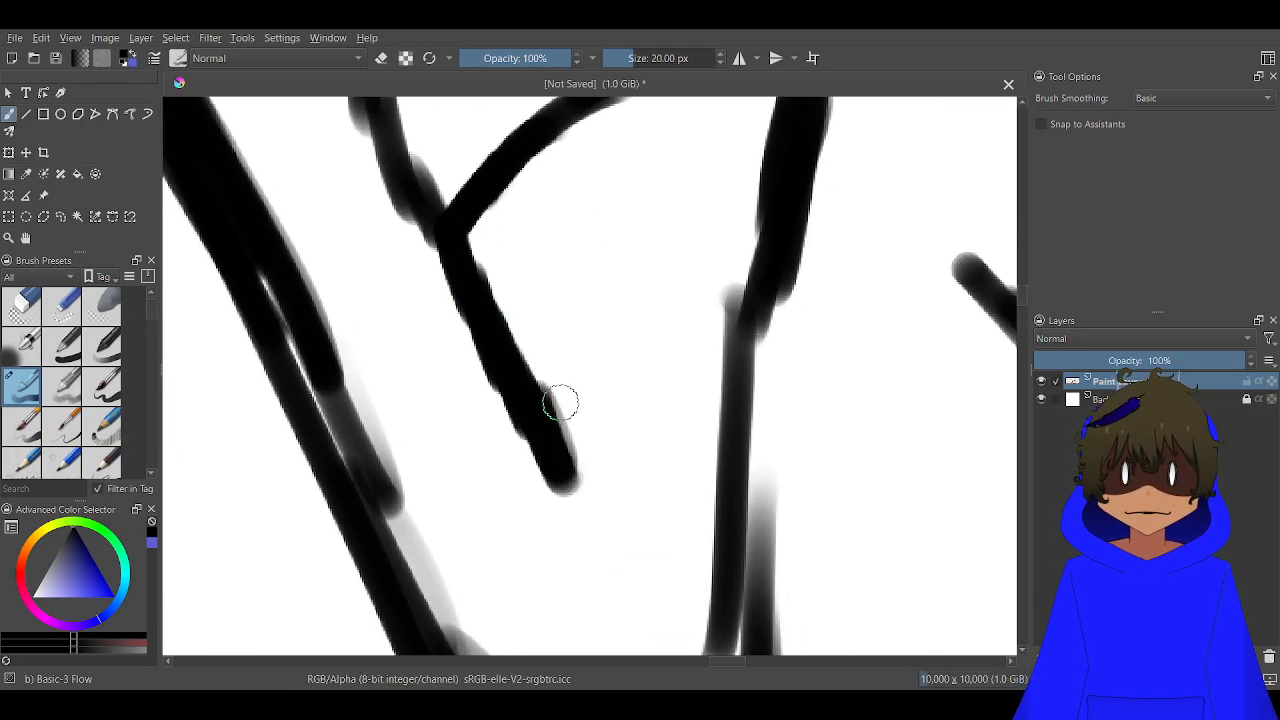
Try a straight second edge from the claw's tip up to the coat's hem, and undo it
{"action": "mouse_move", "coordinate": [580, 125]}
{"action": "left_mouse_down"}
{"action": "mouse_move", "coordinate": [558, 333]}
{"action": "mouse_move", "coordinate": [560, 435]}
{"action": "mouse_move", "coordinate": [578, 311]}
{"action": "mouse_move", "coordinate": [580, 126]}
{"action": "left_mouse_up"}
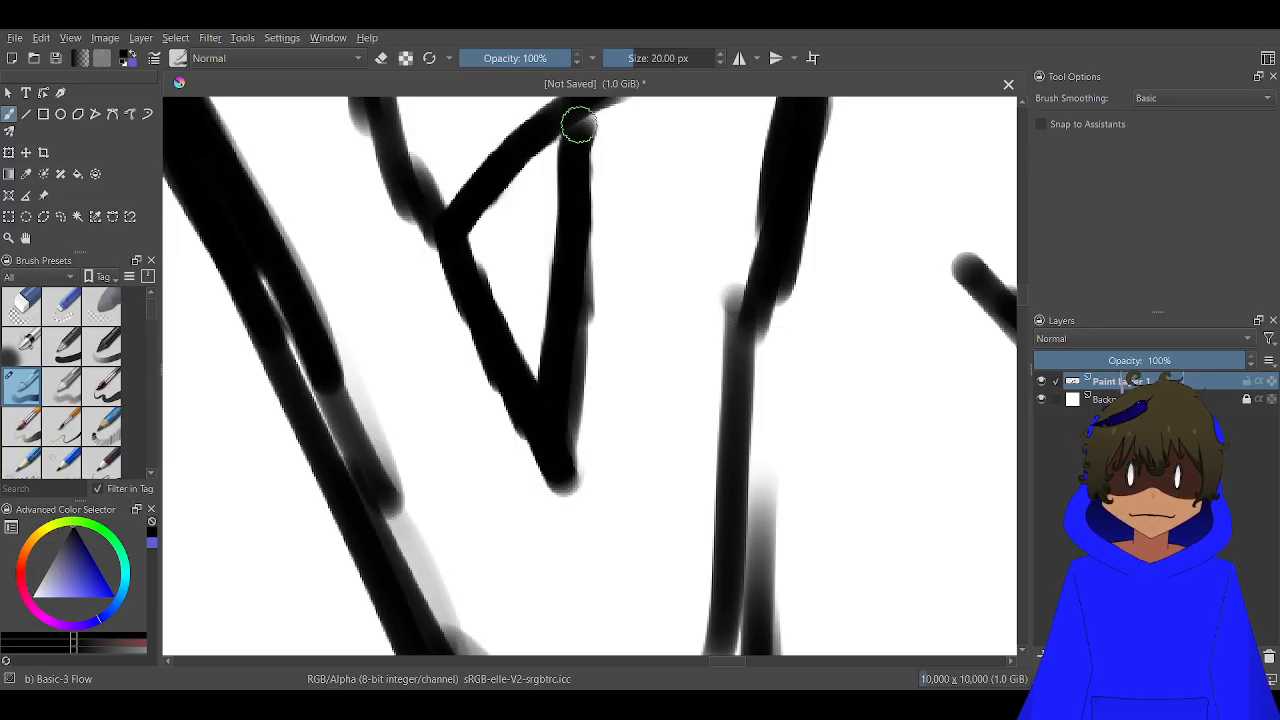
{"action": "scroll", "coordinate": [578, 168], "scroll_direction": "down", "scroll_amount": 8}
{"action": "left_click_drag", "start_coordinate": [593, 330], "coordinate": [574, 508]}
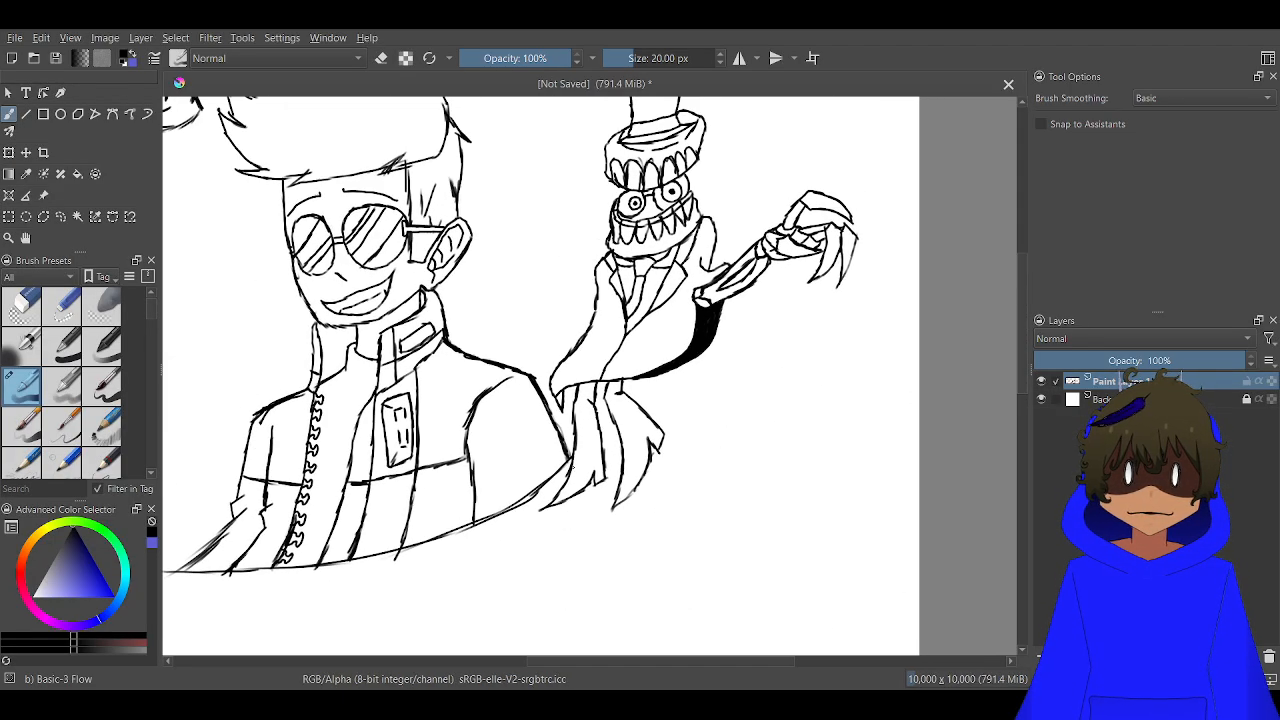
{"action": "scroll", "coordinate": [572, 453], "scroll_direction": "up", "scroll_amount": 3}
{"action": "scroll", "coordinate": [705, 148], "scroll_direction": "up", "scroll_amount": 4}
{"action": "left_click_drag", "start_coordinate": [370, 410], "coordinate": [832, 133]}
{"action": "left_click_drag", "start_coordinate": [713, 142], "coordinate": [717, 142]}
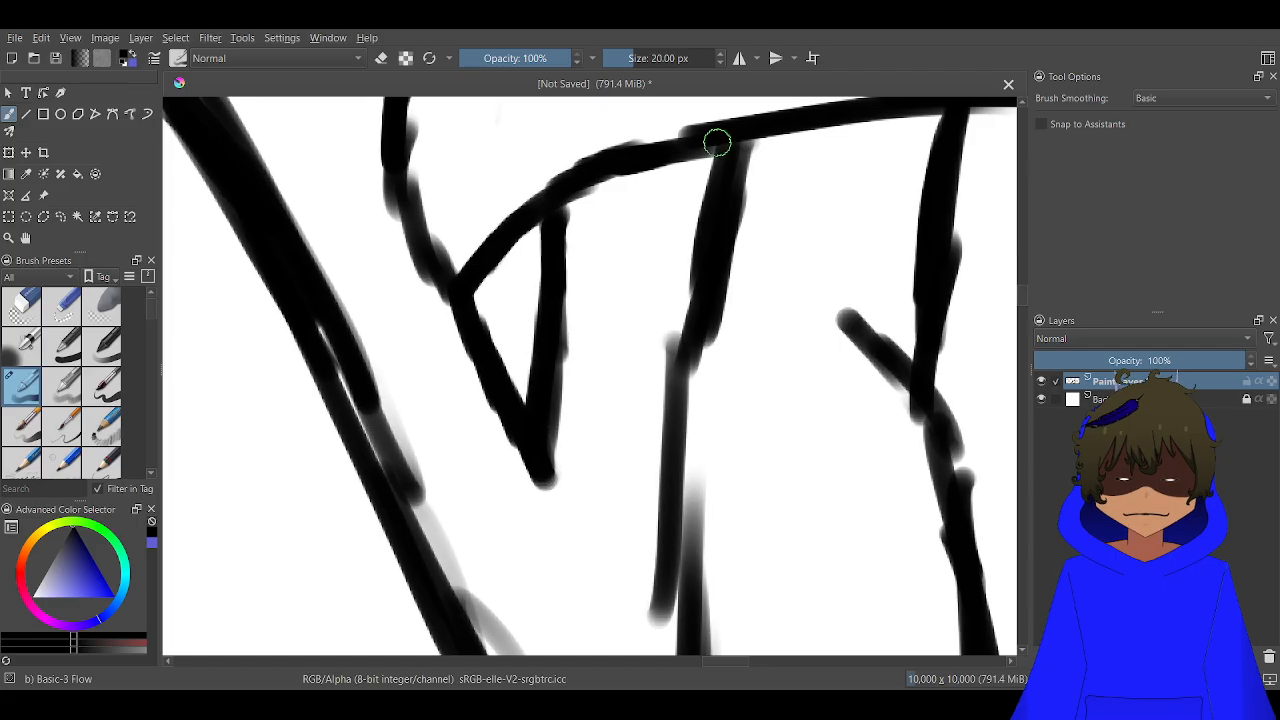
{"action": "key", "text": "ctrl+z"}
{"action": "key", "text": "ctrl+z"}
{"action": "key", "text": "ctrl+z"}
{"action": "key", "text": "ctrl+z"}
{"action": "key", "text": "ctrl+z"}
{"action": "key", "text": "ctrl+z"}
{"action": "key", "text": "ctrl+z"}
{"action": "key", "text": "ctrl+z"}
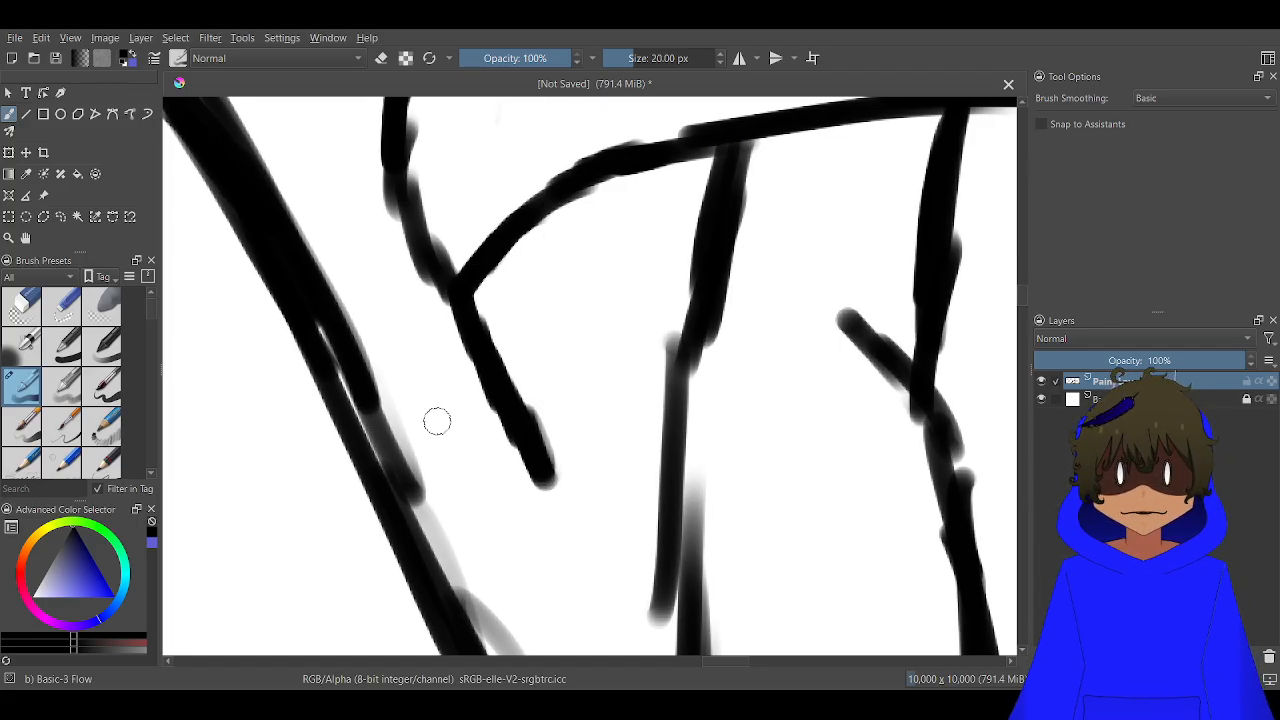
Close the first claw with a new inner edge and draw more pointed claws beside it under the coat's hem
{"action": "mouse_move", "coordinate": [533, 470]}
{"action": "left_mouse_down"}
{"action": "mouse_move", "coordinate": [542, 410]}
{"action": "mouse_move", "coordinate": [528, 210]}
{"action": "left_mouse_up"}
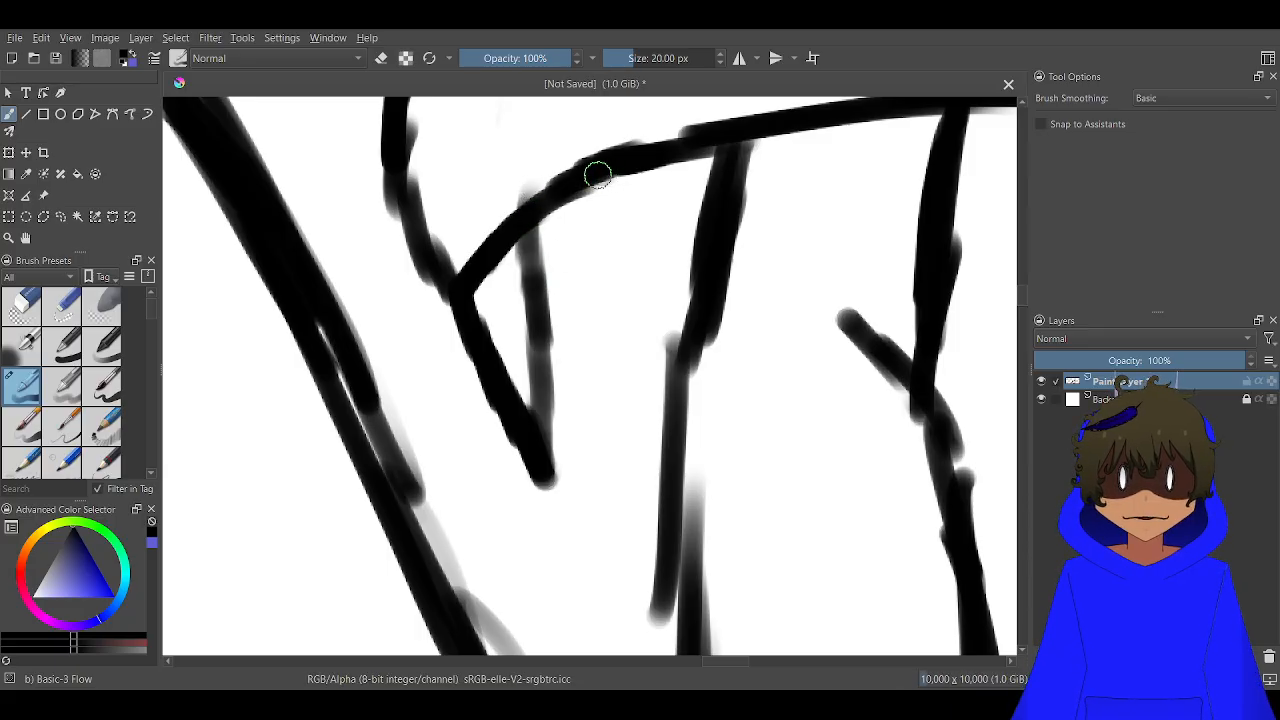
{"action": "mouse_move", "coordinate": [597, 177]}
{"action": "left_mouse_down"}
{"action": "mouse_move", "coordinate": [634, 468]}
{"action": "mouse_move", "coordinate": [528, 194]}
{"action": "mouse_move", "coordinate": [546, 280]}
{"action": "mouse_move", "coordinate": [591, 377]}
{"action": "mouse_move", "coordinate": [612, 385]}
{"action": "left_mouse_up"}
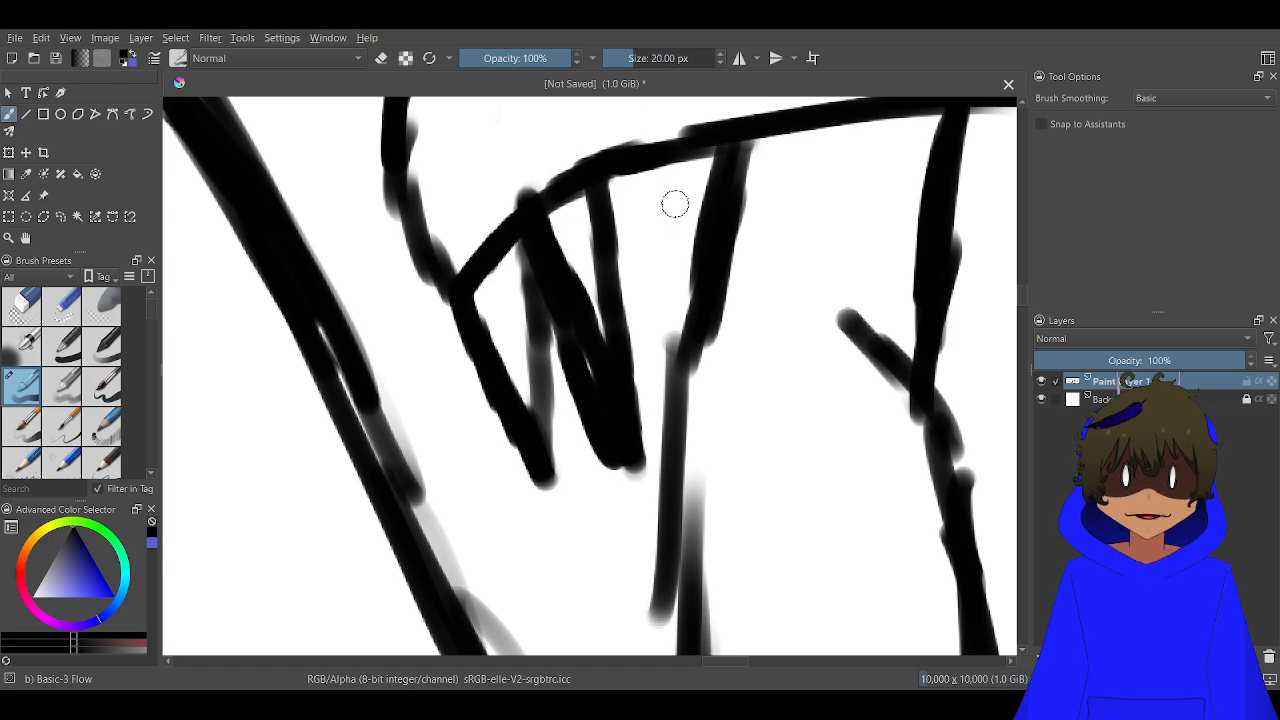
{"action": "mouse_move", "coordinate": [622, 175]}
{"action": "left_mouse_down"}
{"action": "mouse_move", "coordinate": [704, 281]}
{"action": "mouse_move", "coordinate": [691, 265]}
{"action": "mouse_move", "coordinate": [694, 313]}
{"action": "mouse_move", "coordinate": [620, 245]}
{"action": "mouse_move", "coordinate": [712, 294]}
{"action": "mouse_move", "coordinate": [646, 255]}
{"action": "mouse_move", "coordinate": [666, 285]}
{"action": "left_mouse_up"}
{"action": "left_click_drag", "start_coordinate": [669, 208], "coordinate": [614, 157]}
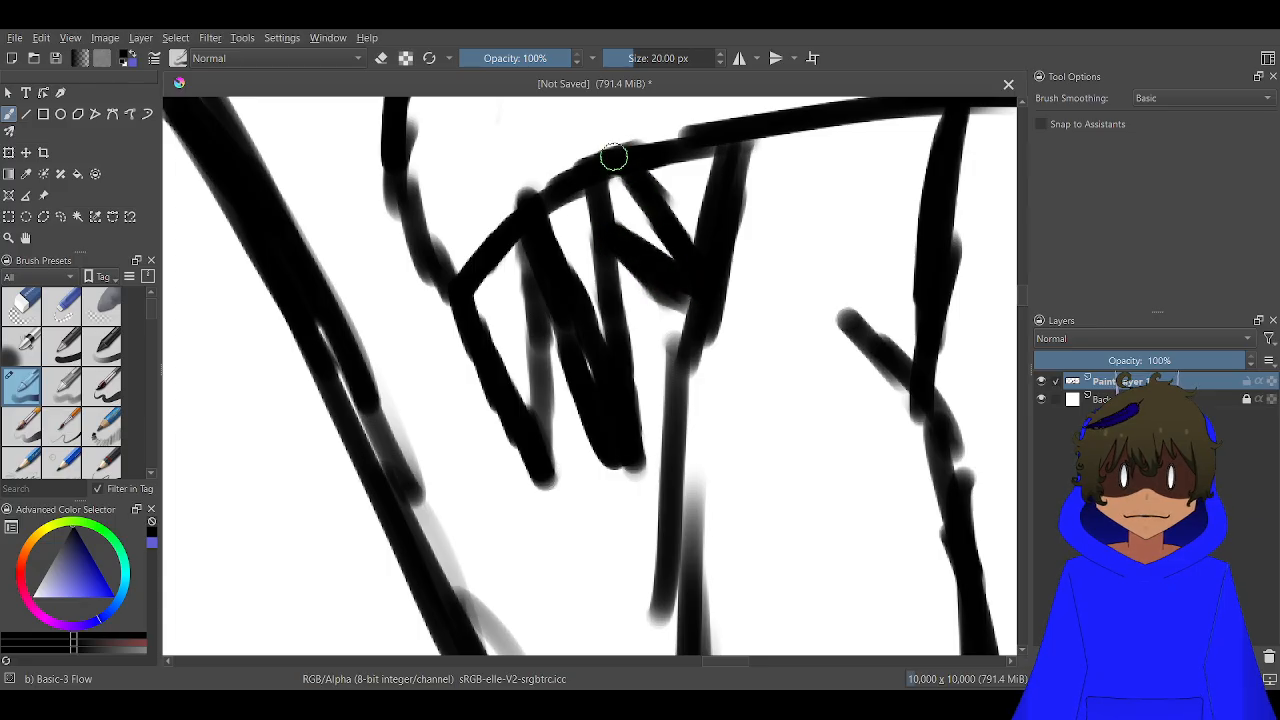
{"action": "scroll", "coordinate": [634, 184], "scroll_direction": "down", "scroll_amount": 8}
{"action": "left_click_drag", "start_coordinate": [695, 214], "coordinate": [568, 472]}
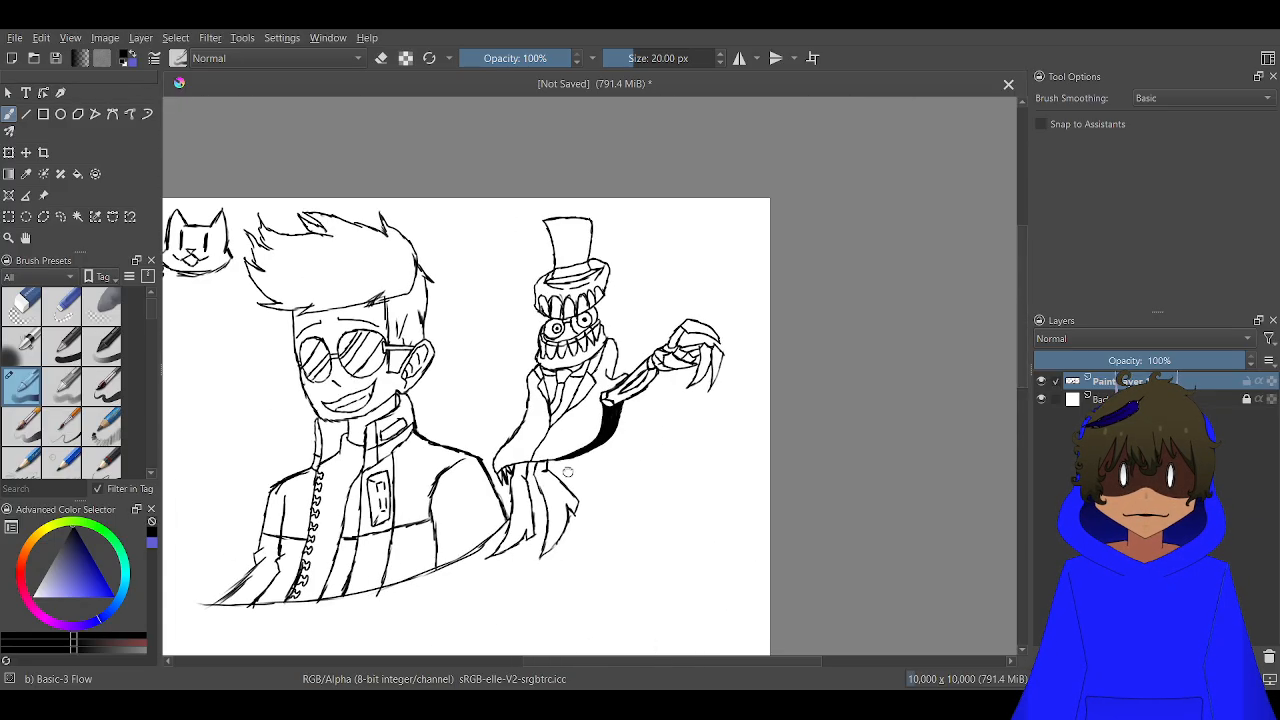
Draw a curved line across the creature's coat from the clawed corner, above the hem, up to the raised arm's elbow
{"action": "scroll", "coordinate": [567, 468], "scroll_direction": "up", "scroll_amount": 10}
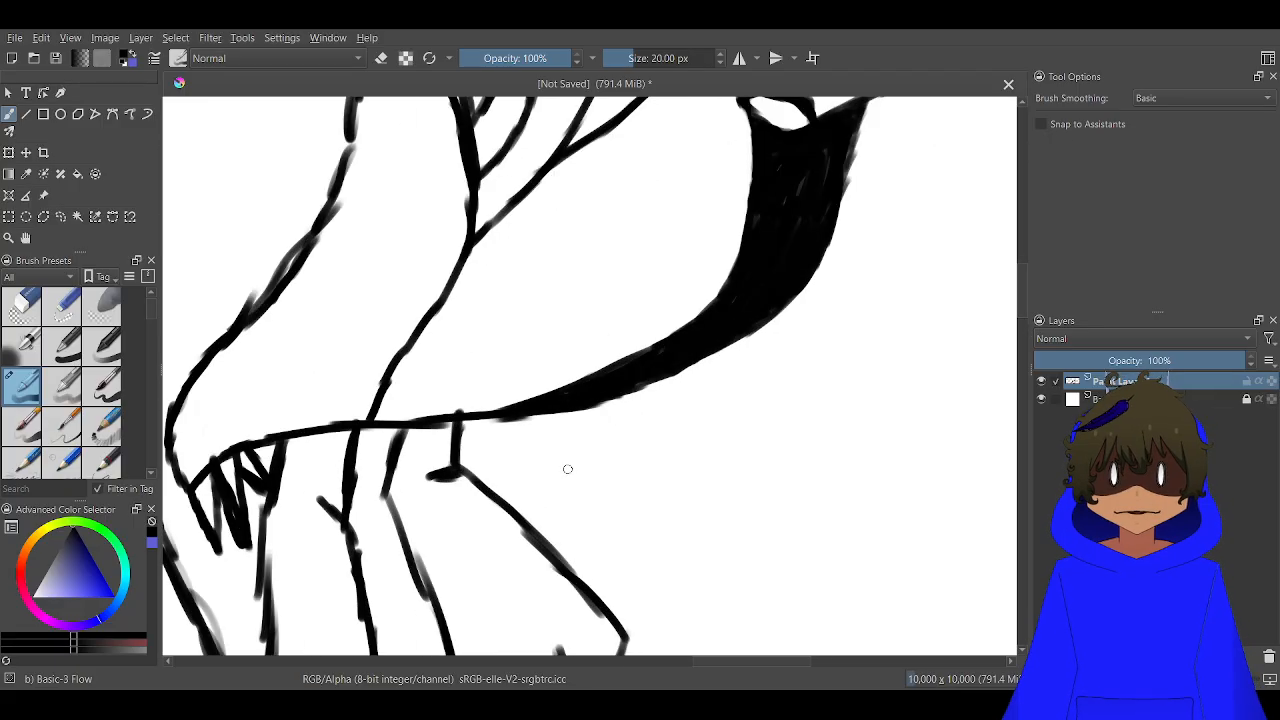
{"action": "left_click_drag", "start_coordinate": [709, 552], "coordinate": [742, 564]}
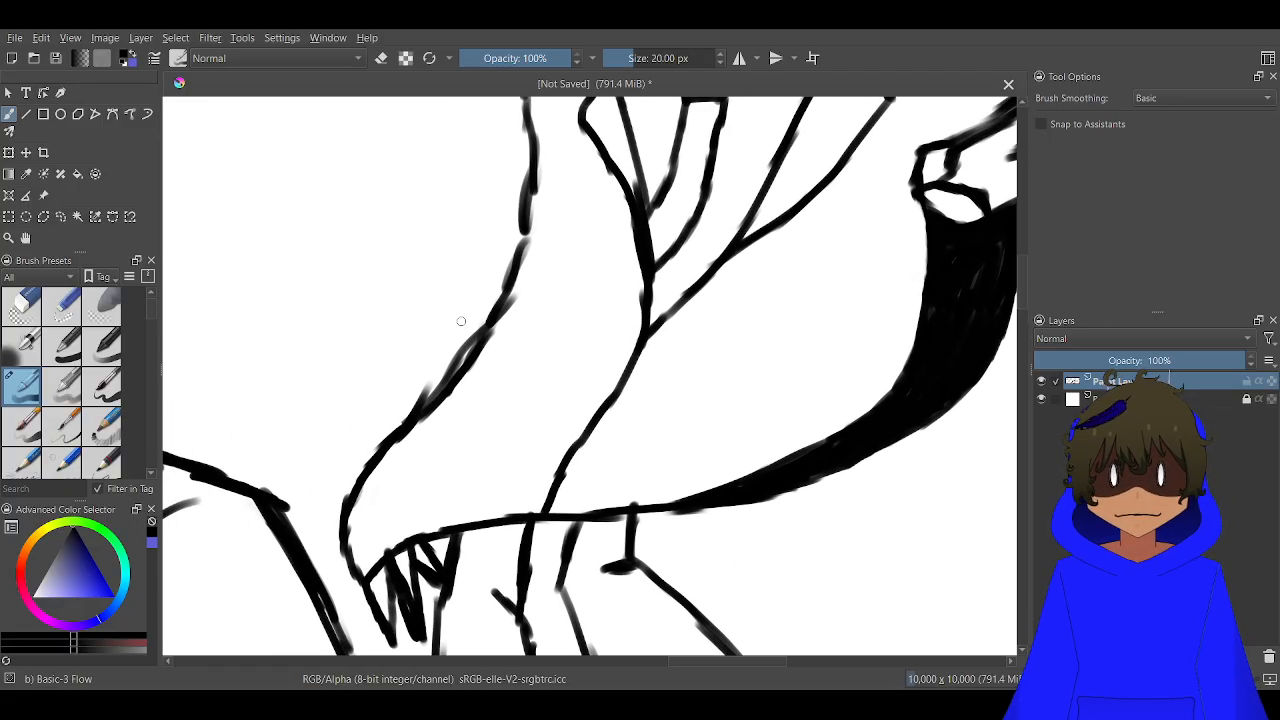
{"action": "mouse_move", "coordinate": [393, 455]}
{"action": "left_mouse_down"}
{"action": "mouse_move", "coordinate": [346, 538]}
{"action": "mouse_move", "coordinate": [377, 505]}
{"action": "mouse_move", "coordinate": [348, 520]}
{"action": "mouse_move", "coordinate": [430, 490]}
{"action": "mouse_move", "coordinate": [698, 452]}
{"action": "mouse_move", "coordinate": [670, 454]}
{"action": "mouse_move", "coordinate": [780, 397]}
{"action": "mouse_move", "coordinate": [797, 365]}
{"action": "mouse_move", "coordinate": [778, 375]}
{"action": "mouse_move", "coordinate": [867, 267]}
{"action": "mouse_move", "coordinate": [905, 176]}
{"action": "left_mouse_up"}
{"action": "left_click_drag", "start_coordinate": [878, 266], "coordinate": [650, 463]}
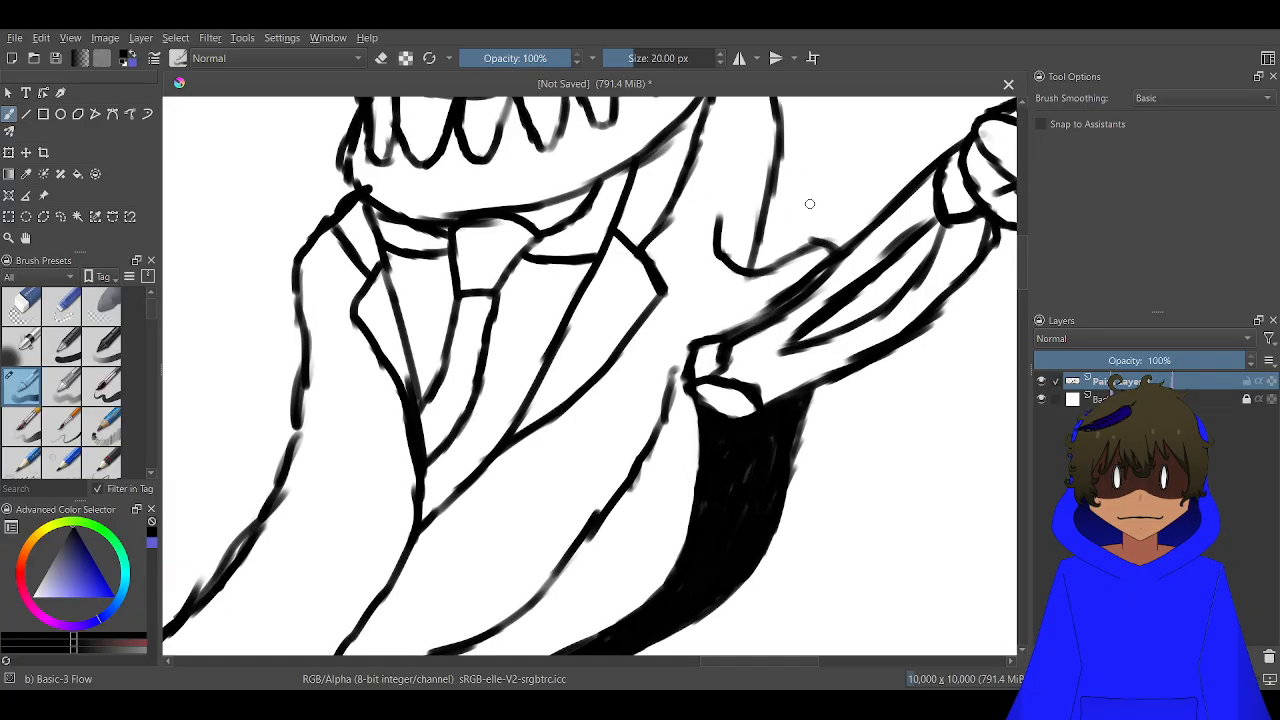
{"action": "scroll", "coordinate": [727, 283], "scroll_direction": "up", "scroll_amount": 1}
{"action": "mouse_move", "coordinate": [770, 262]}
{"action": "left_mouse_down"}
{"action": "mouse_move", "coordinate": [695, 305]}
{"action": "mouse_move", "coordinate": [619, 379]}
{"action": "mouse_move", "coordinate": [585, 520]}
{"action": "mouse_move", "coordinate": [527, 627]}
{"action": "mouse_move", "coordinate": [661, 402]}
{"action": "left_mouse_up"}
{"action": "scroll", "coordinate": [565, 596], "scroll_direction": "down", "scroll_amount": 4}
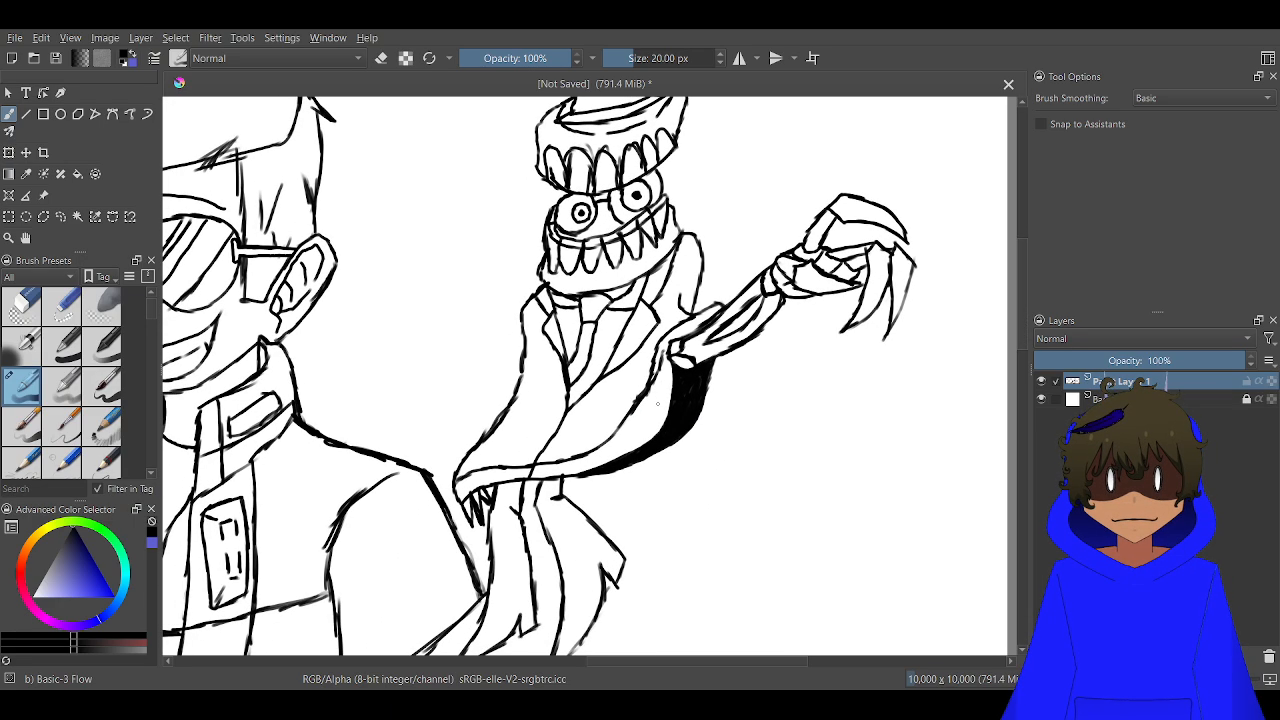
Draw a small slanted pocket rectangle on the coat between its outer edge and the lapel
{"action": "scroll", "coordinate": [658, 404], "scroll_direction": "up", "scroll_amount": 2}
{"action": "mouse_move", "coordinate": [590, 379]}
{"action": "left_mouse_down"}
{"action": "mouse_move", "coordinate": [740, 304]}
{"action": "mouse_move", "coordinate": [769, 237]}
{"action": "left_mouse_up"}
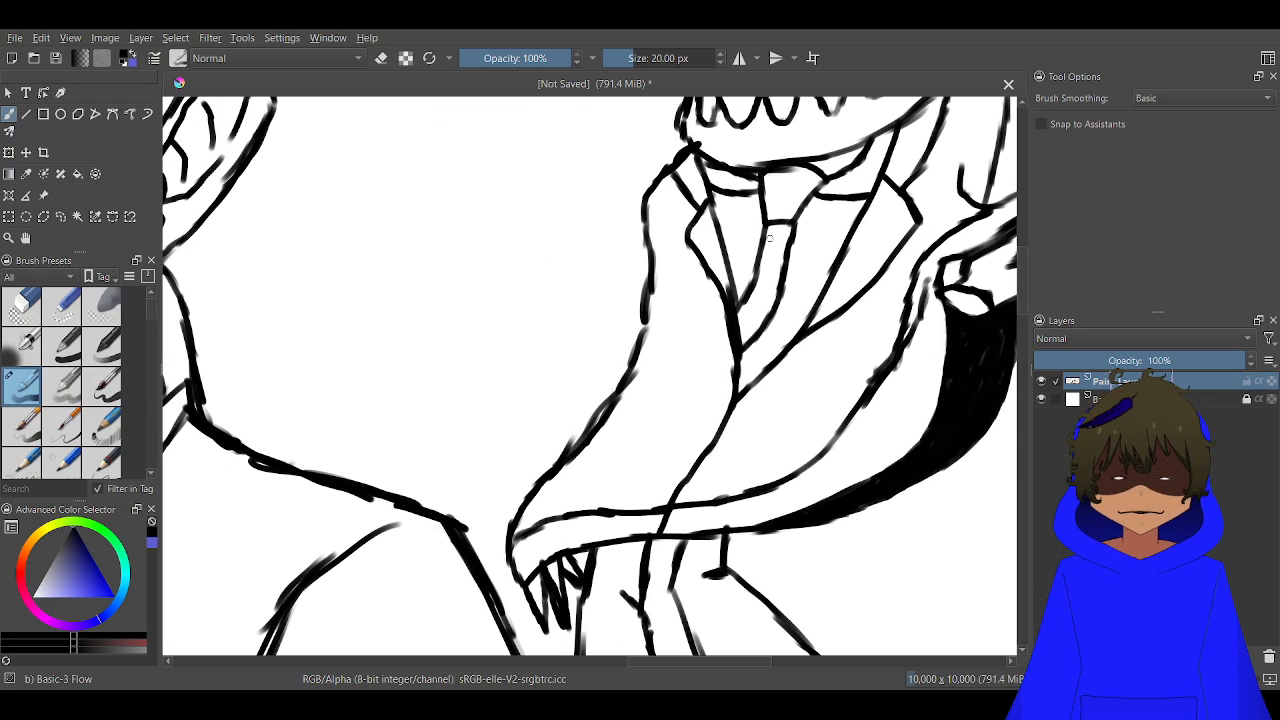
{"action": "scroll", "coordinate": [633, 219], "scroll_direction": "up", "scroll_amount": 2}
{"action": "scroll", "coordinate": [770, 345], "scroll_direction": "up", "scroll_amount": 2}
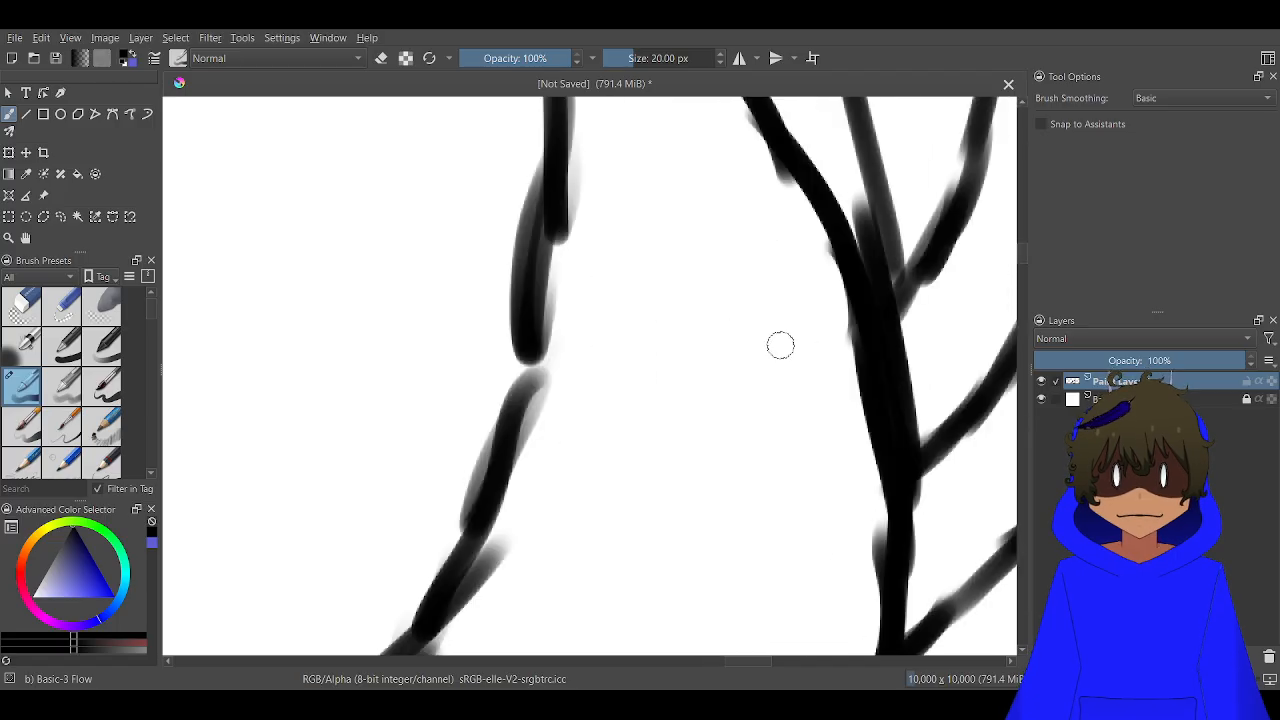
{"action": "mouse_move", "coordinate": [800, 308]}
{"action": "left_mouse_down"}
{"action": "mouse_move", "coordinate": [614, 294]}
{"action": "mouse_move", "coordinate": [570, 375]}
{"action": "mouse_move", "coordinate": [655, 372]}
{"action": "mouse_move", "coordinate": [712, 394]}
{"action": "mouse_move", "coordinate": [795, 400]}
{"action": "mouse_move", "coordinate": [815, 390]}
{"action": "mouse_move", "coordinate": [820, 318]}
{"action": "mouse_move", "coordinate": [794, 323]}
{"action": "mouse_move", "coordinate": [794, 346]}
{"action": "left_mouse_up"}
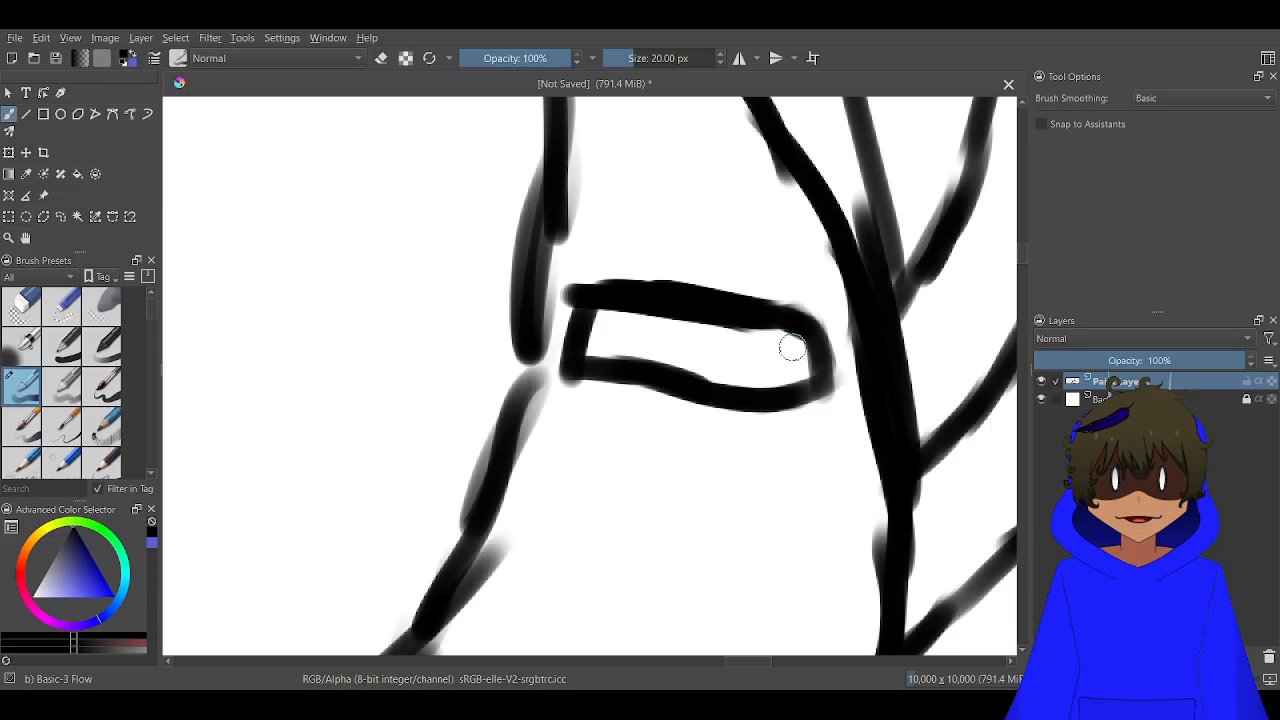
{"action": "scroll", "coordinate": [790, 338], "scroll_direction": "down", "scroll_amount": 4}
{"action": "scroll", "coordinate": [769, 327], "scroll_direction": "down", "scroll_amount": 5}
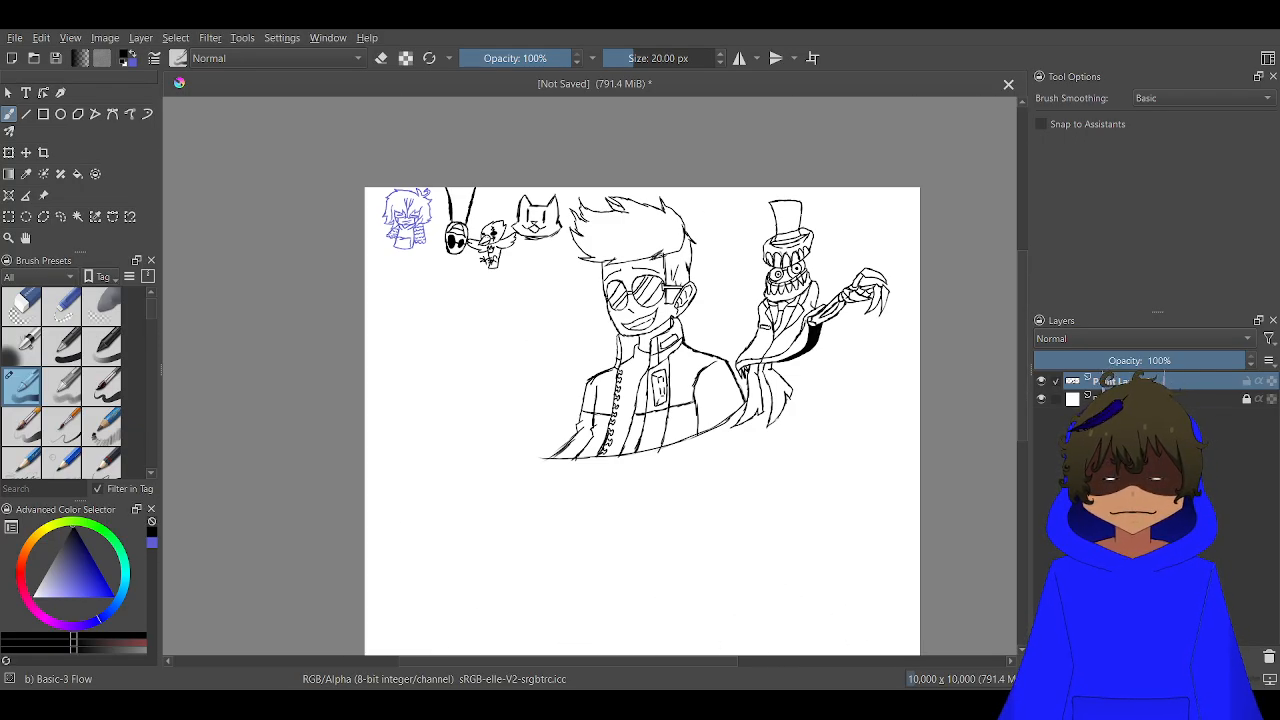
Crop the image to 10000 by 4656 px, keeping the full width and cutting off the empty lower part
{"action": "left_click_drag", "start_coordinate": [787, 303], "coordinate": [642, 334]}
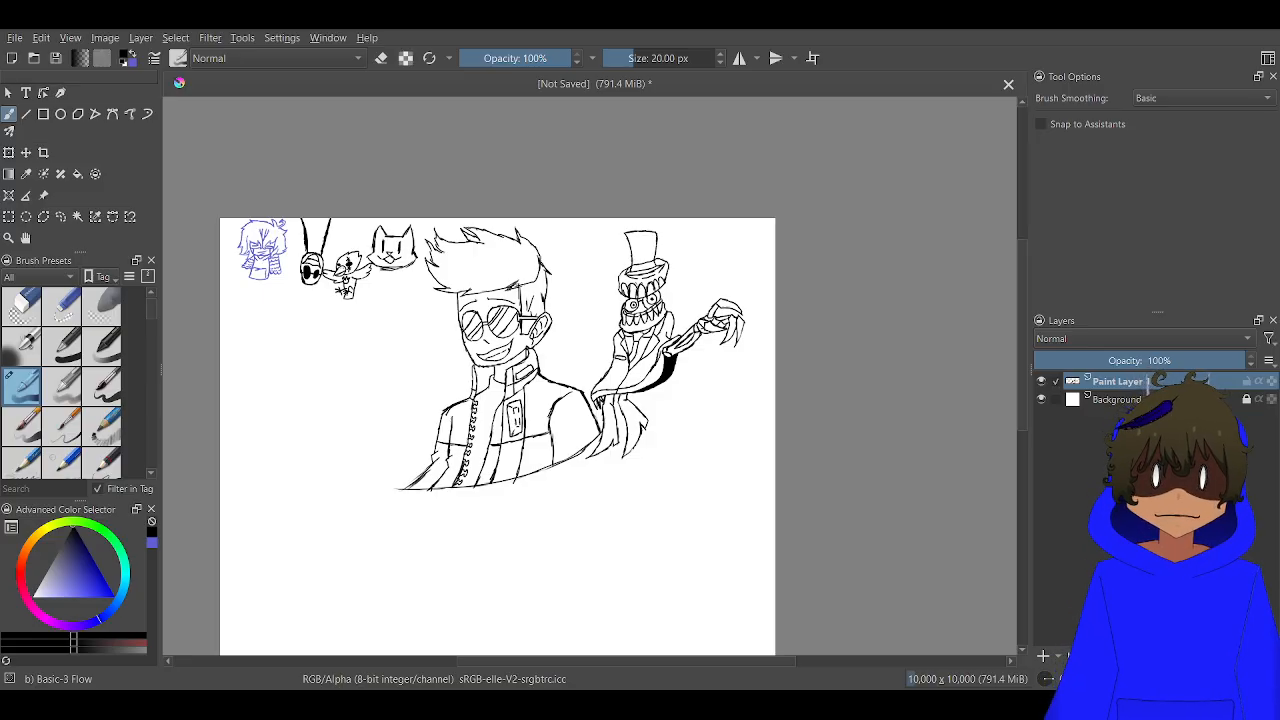
{"action": "scroll", "coordinate": [642, 332], "scroll_direction": "down", "scroll_amount": 2}
{"action": "scroll", "coordinate": [597, 372], "scroll_direction": "up", "scroll_amount": 5}
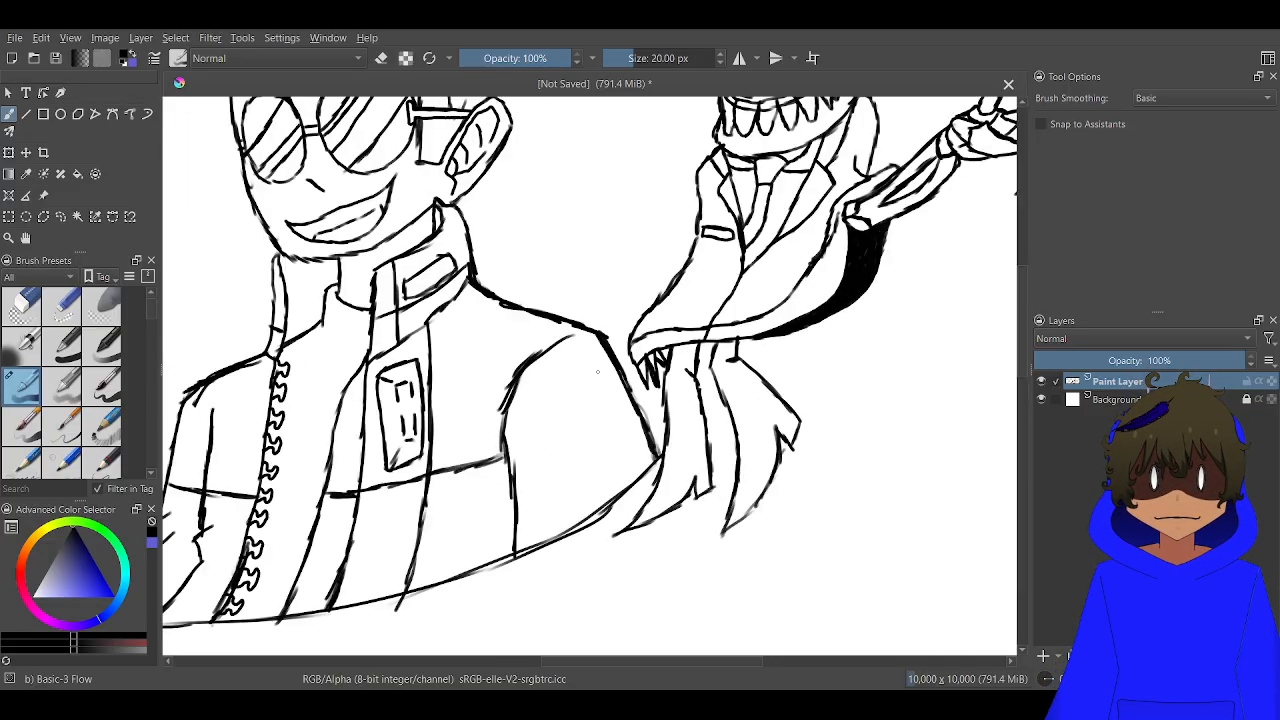
{"action": "scroll", "coordinate": [583, 281], "scroll_direction": "down", "scroll_amount": 5}
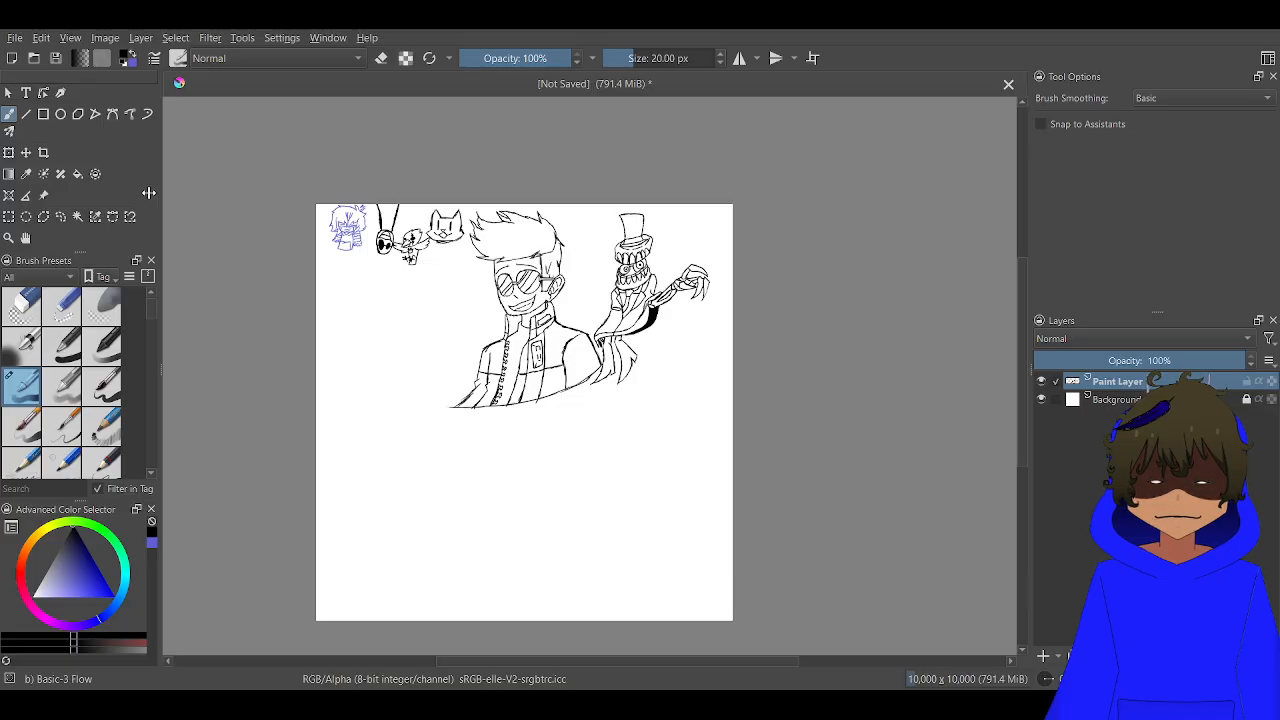
{"action": "left_click", "coordinate": [10, 153]}
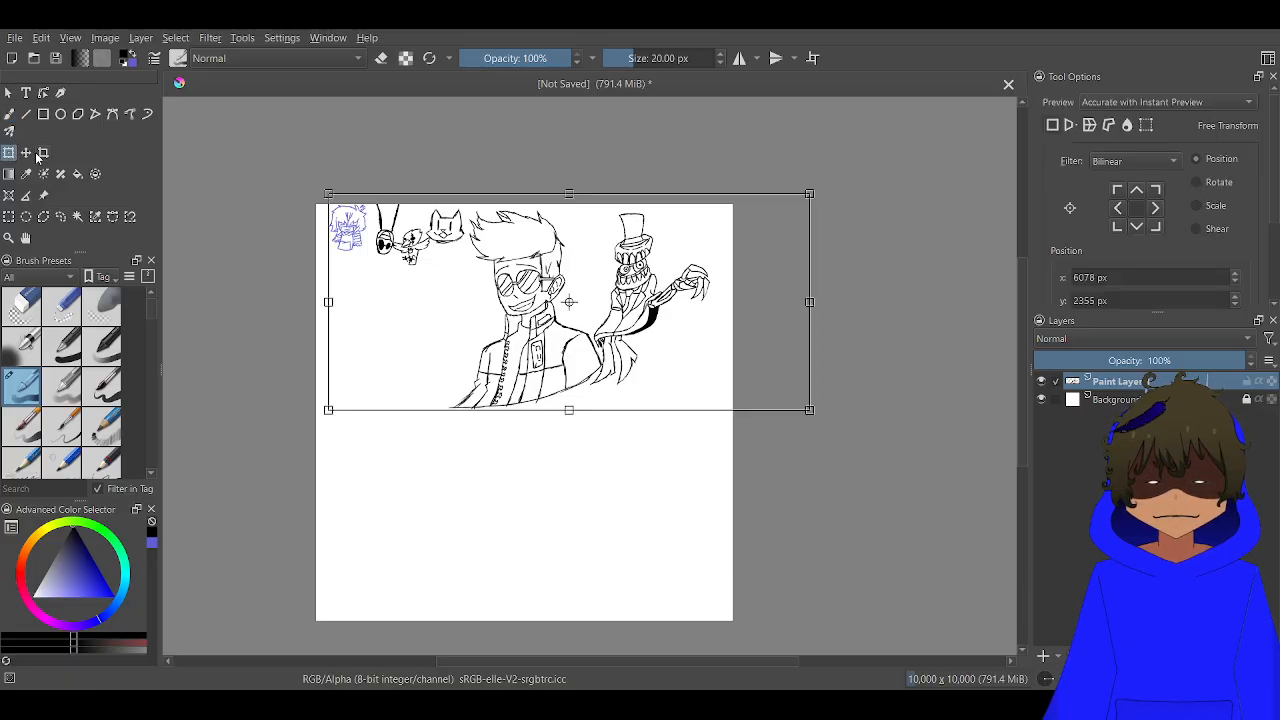
{"action": "left_click", "coordinate": [43, 153]}
{"action": "left_click", "coordinate": [593, 521]}
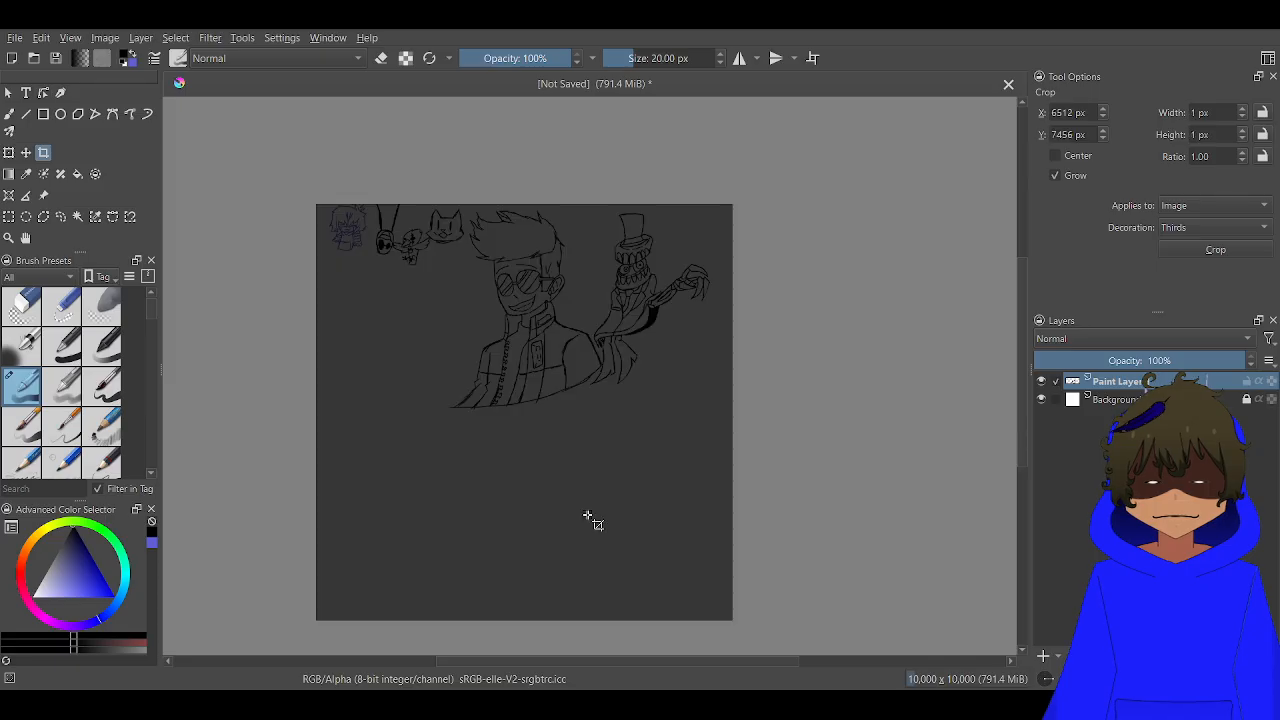
{"action": "left_click_drag", "start_coordinate": [525, 621], "coordinate": [553, 400]}
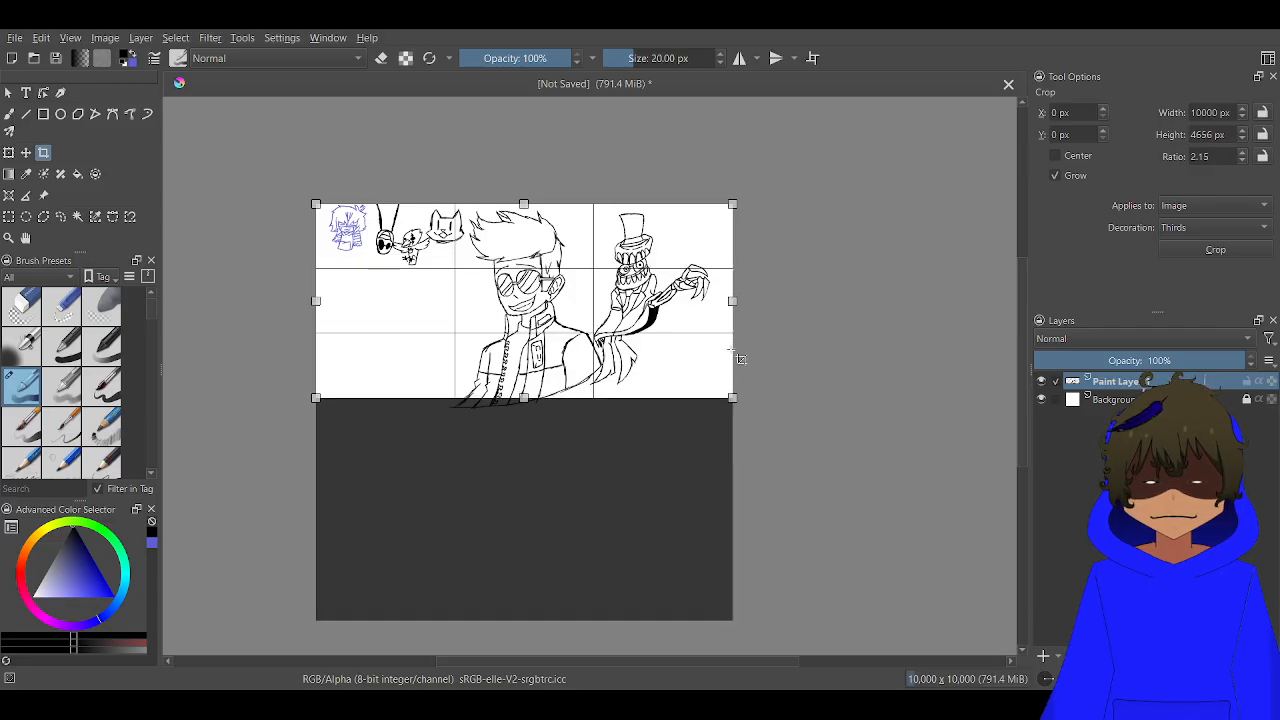
{"action": "key", "text": "Return"}
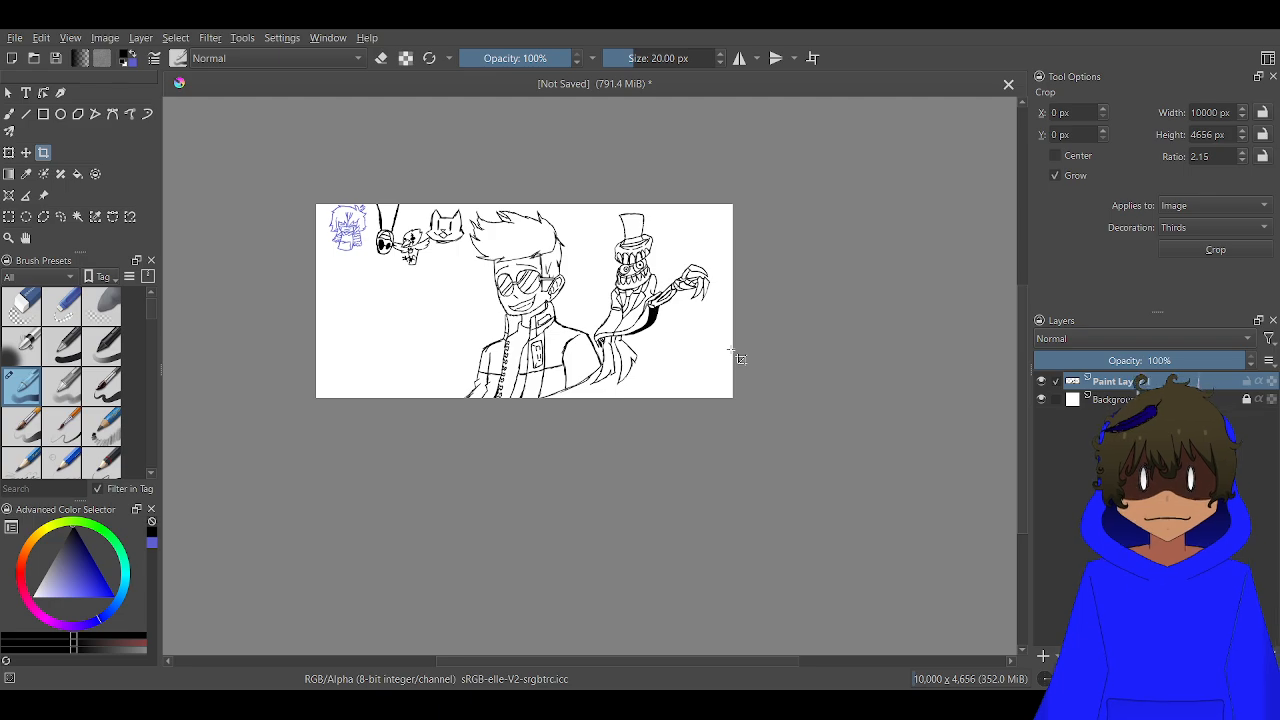
Draw a pointed, almond-shaped opening with the freehand brush in the empty area below the small characters
{"action": "scroll", "coordinate": [501, 396], "scroll_direction": "up", "scroll_amount": 2}
{"action": "left_click_drag", "start_coordinate": [503, 361], "coordinate": [562, 464]}
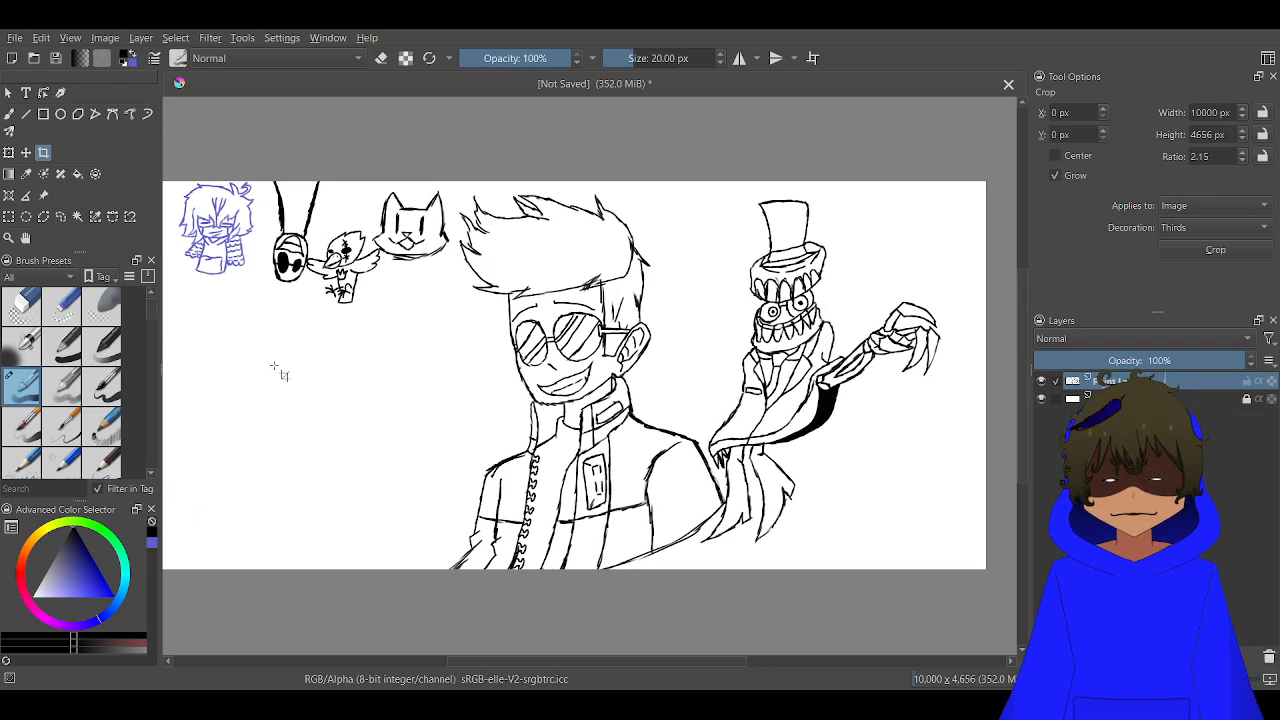
{"action": "left_click", "coordinate": [9, 113]}
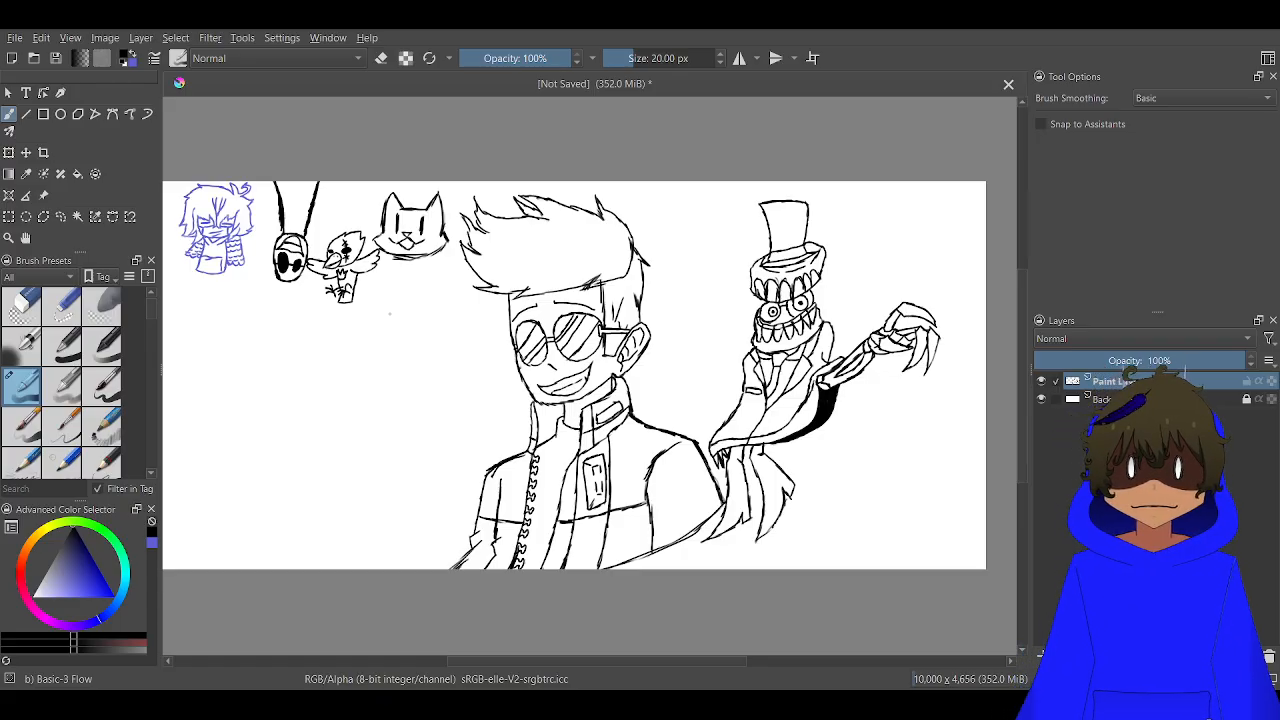
{"action": "scroll", "coordinate": [390, 314], "scroll_direction": "down", "scroll_amount": 3}
{"action": "left_click_drag", "start_coordinate": [378, 328], "coordinate": [602, 282]}
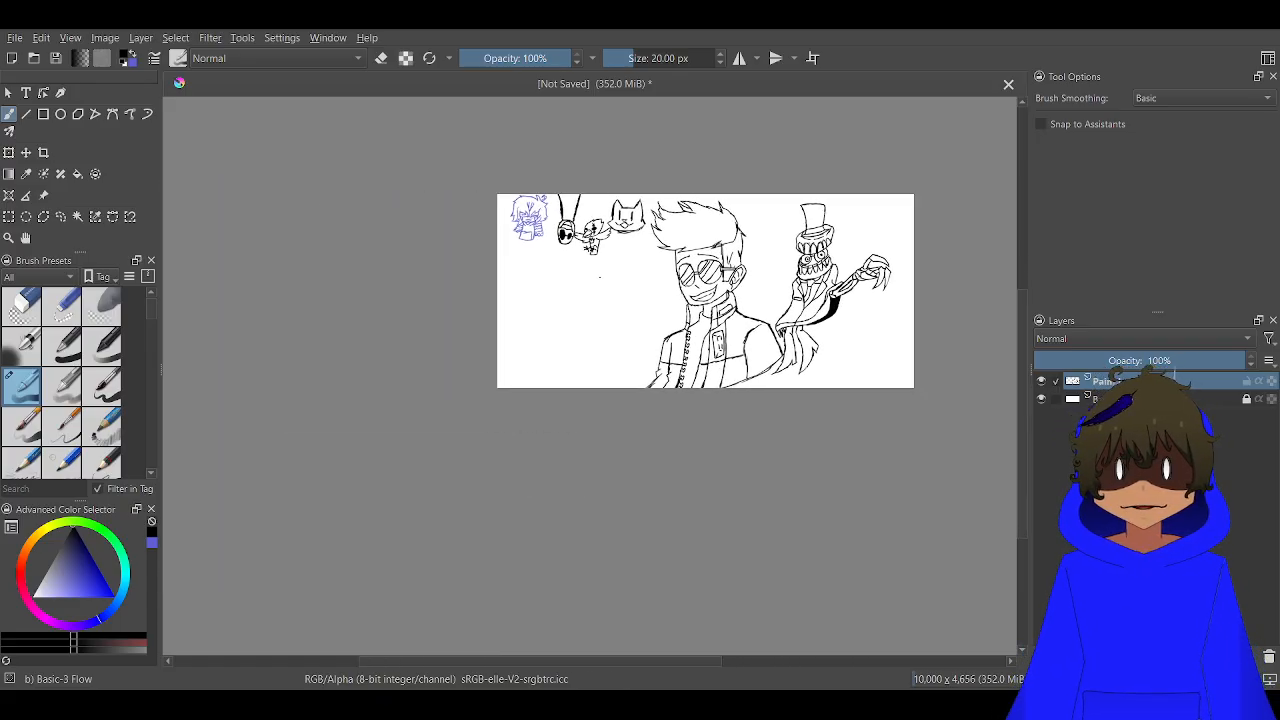
{"action": "scroll", "coordinate": [602, 282], "scroll_direction": "up", "scroll_amount": 3}
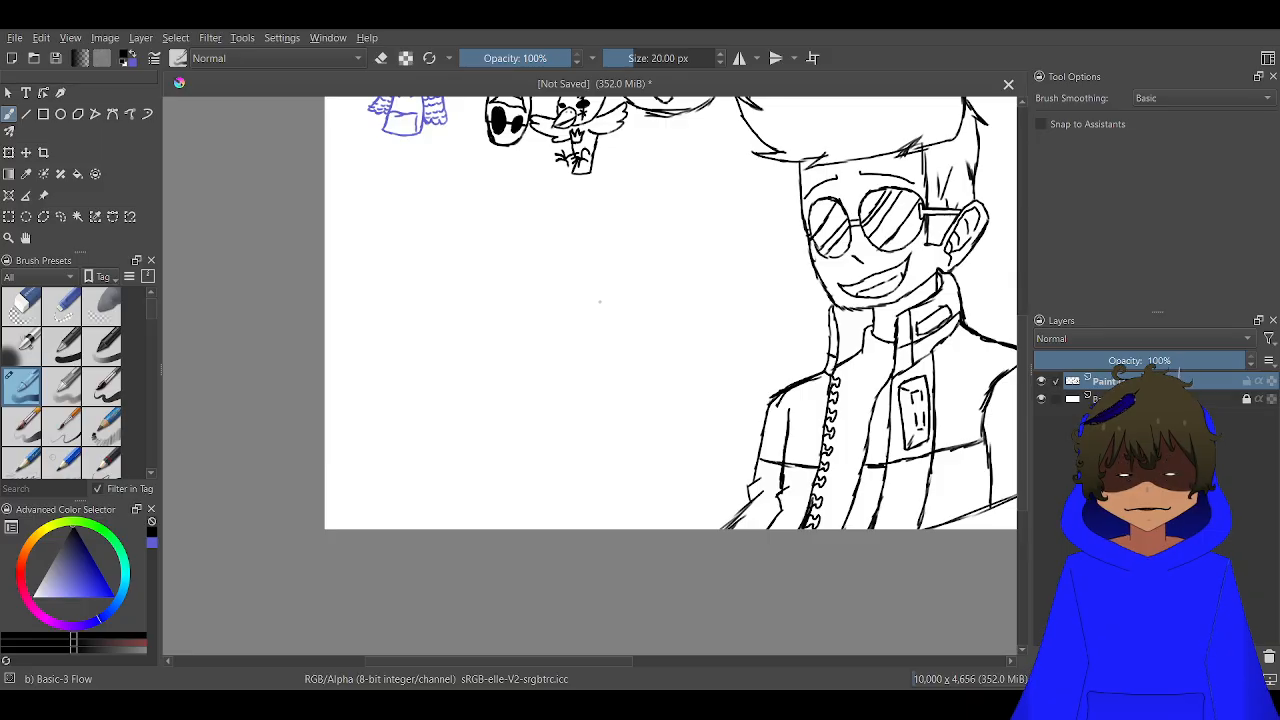
{"action": "scroll", "coordinate": [389, 206], "scroll_direction": "up", "scroll_amount": 3}
{"action": "scroll", "coordinate": [393, 208], "scroll_direction": "down", "scroll_amount": 2}
{"action": "left_click_drag", "start_coordinate": [454, 206], "coordinate": [503, 272]}
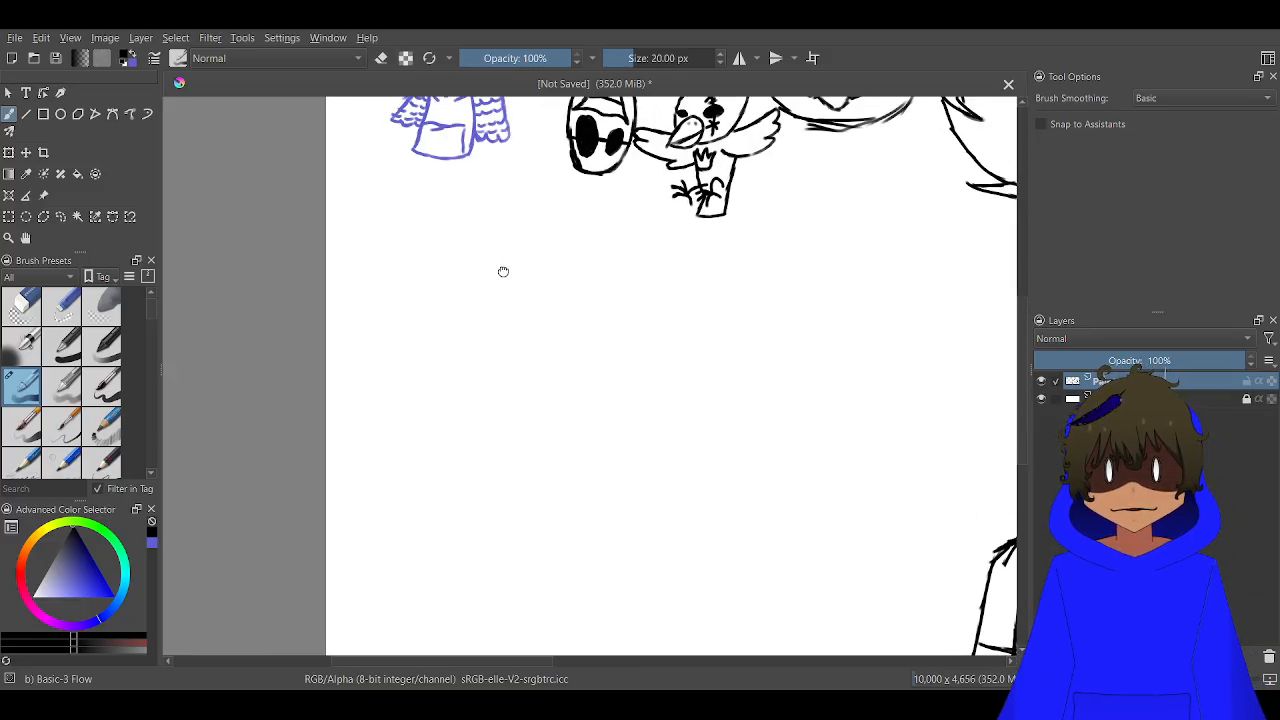
{"action": "scroll", "coordinate": [500, 271], "scroll_direction": "up", "scroll_amount": 2}
{"action": "scroll", "coordinate": [588, 248], "scroll_direction": "down", "scroll_amount": 2}
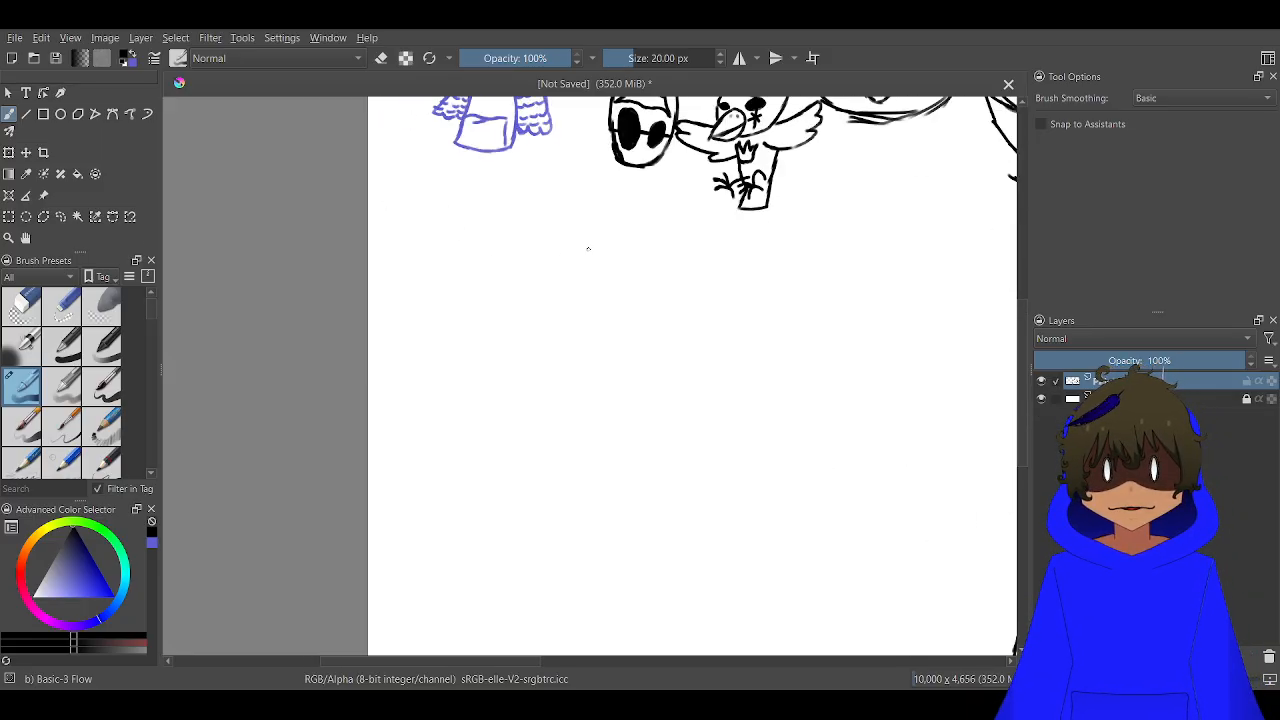
{"action": "scroll", "coordinate": [712, 251], "scroll_direction": "up", "scroll_amount": 2}
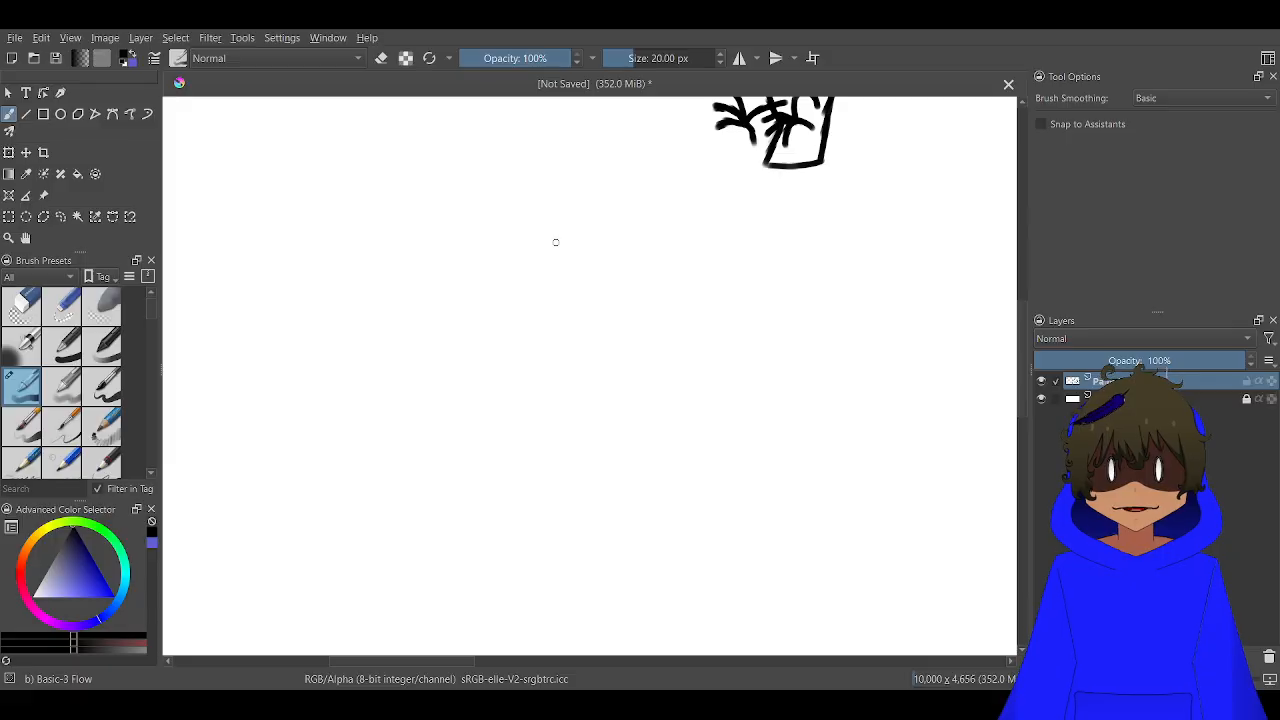
{"action": "mouse_move", "coordinate": [550, 243]}
{"action": "left_mouse_down"}
{"action": "mouse_move", "coordinate": [502, 275]}
{"action": "mouse_move", "coordinate": [529, 269]}
{"action": "mouse_move", "coordinate": [469, 294]}
{"action": "mouse_move", "coordinate": [540, 255]}
{"action": "mouse_move", "coordinate": [400, 309]}
{"action": "mouse_move", "coordinate": [442, 302]}
{"action": "mouse_move", "coordinate": [534, 335]}
{"action": "mouse_move", "coordinate": [507, 331]}
{"action": "mouse_move", "coordinate": [575, 332]}
{"action": "mouse_move", "coordinate": [633, 306]}
{"action": "mouse_move", "coordinate": [636, 286]}
{"action": "mouse_move", "coordinate": [624, 290]}
{"action": "mouse_move", "coordinate": [671, 251]}
{"action": "mouse_move", "coordinate": [613, 238]}
{"action": "left_mouse_up"}
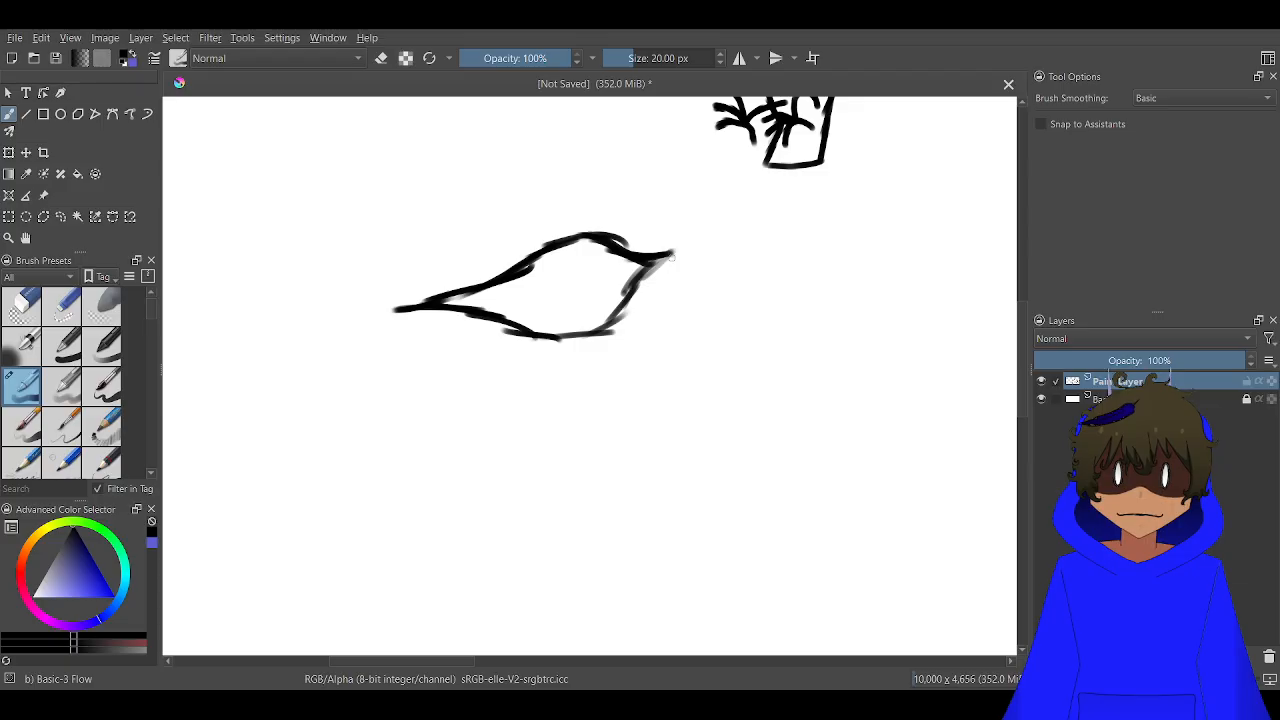
Draw a tall rounded head outline around the almond-shaped opening, meeting both of its pointed ends
{"action": "mouse_move", "coordinate": [673, 254]}
{"action": "left_mouse_down"}
{"action": "mouse_move", "coordinate": [665, 395]}
{"action": "mouse_move", "coordinate": [642, 444]}
{"action": "mouse_move", "coordinate": [657, 428]}
{"action": "mouse_move", "coordinate": [616, 463]}
{"action": "left_mouse_up"}
{"action": "mouse_move", "coordinate": [655, 422]}
{"action": "left_mouse_down"}
{"action": "mouse_move", "coordinate": [590, 474]}
{"action": "mouse_move", "coordinate": [499, 485]}
{"action": "mouse_move", "coordinate": [447, 459]}
{"action": "mouse_move", "coordinate": [414, 384]}
{"action": "mouse_move", "coordinate": [428, 452]}
{"action": "mouse_move", "coordinate": [407, 389]}
{"action": "mouse_move", "coordinate": [401, 182]}
{"action": "left_mouse_up"}
{"action": "mouse_move", "coordinate": [672, 272]}
{"action": "left_mouse_down"}
{"action": "mouse_move", "coordinate": [656, 208]}
{"action": "mouse_move", "coordinate": [593, 125]}
{"action": "mouse_move", "coordinate": [633, 162]}
{"action": "mouse_move", "coordinate": [608, 133]}
{"action": "mouse_move", "coordinate": [530, 122]}
{"action": "mouse_move", "coordinate": [586, 134]}
{"action": "mouse_move", "coordinate": [470, 134]}
{"action": "mouse_move", "coordinate": [425, 157]}
{"action": "mouse_move", "coordinate": [397, 219]}
{"action": "left_mouse_up"}
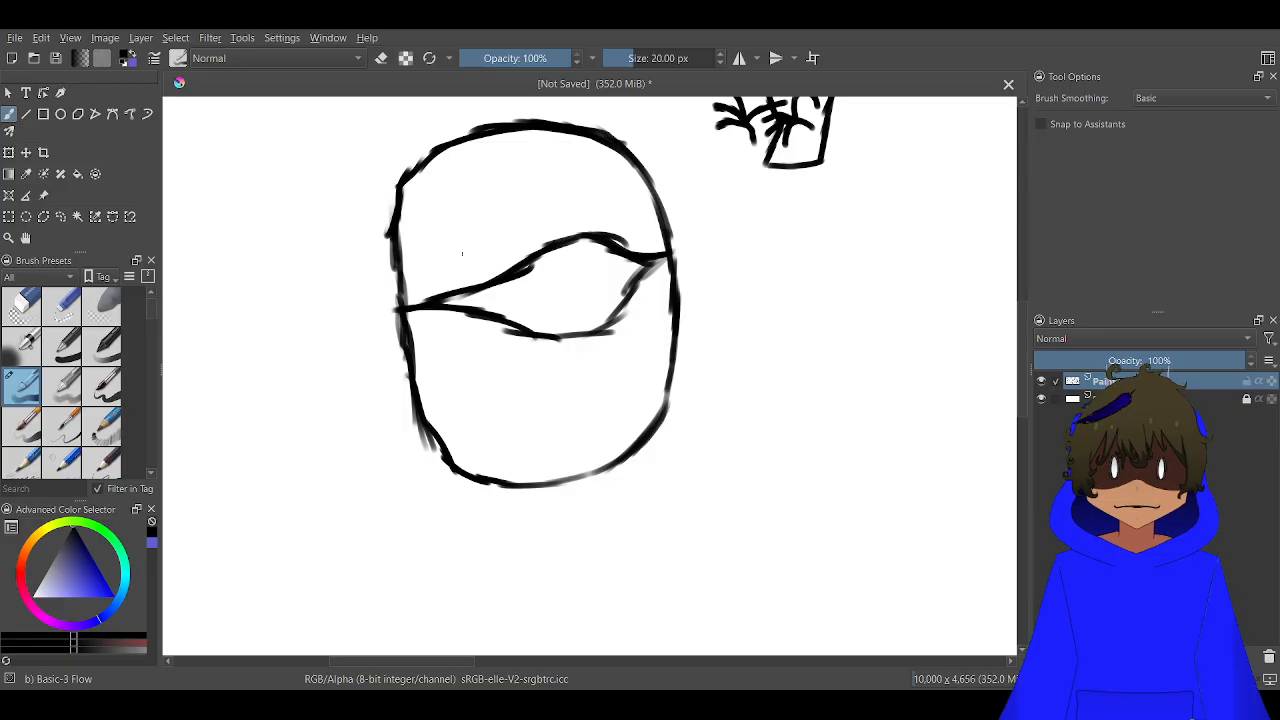
Draw a wavy band line above the opening and a slanted wrap line from it to the head's left edge
{"action": "scroll", "coordinate": [418, 278], "scroll_direction": "up", "scroll_amount": 3}
{"action": "left_click_drag", "start_coordinate": [388, 288], "coordinate": [588, 176]}
{"action": "mouse_move", "coordinate": [785, 212]}
{"action": "left_mouse_down"}
{"action": "mouse_move", "coordinate": [635, 155]}
{"action": "mouse_move", "coordinate": [708, 168]}
{"action": "mouse_move", "coordinate": [673, 161]}
{"action": "mouse_move", "coordinate": [551, 152]}
{"action": "mouse_move", "coordinate": [620, 163]}
{"action": "mouse_move", "coordinate": [495, 161]}
{"action": "left_mouse_up"}
{"action": "left_click_drag", "start_coordinate": [600, 168], "coordinate": [475, 228]}
{"action": "left_click_drag", "start_coordinate": [560, 198], "coordinate": [411, 266]}
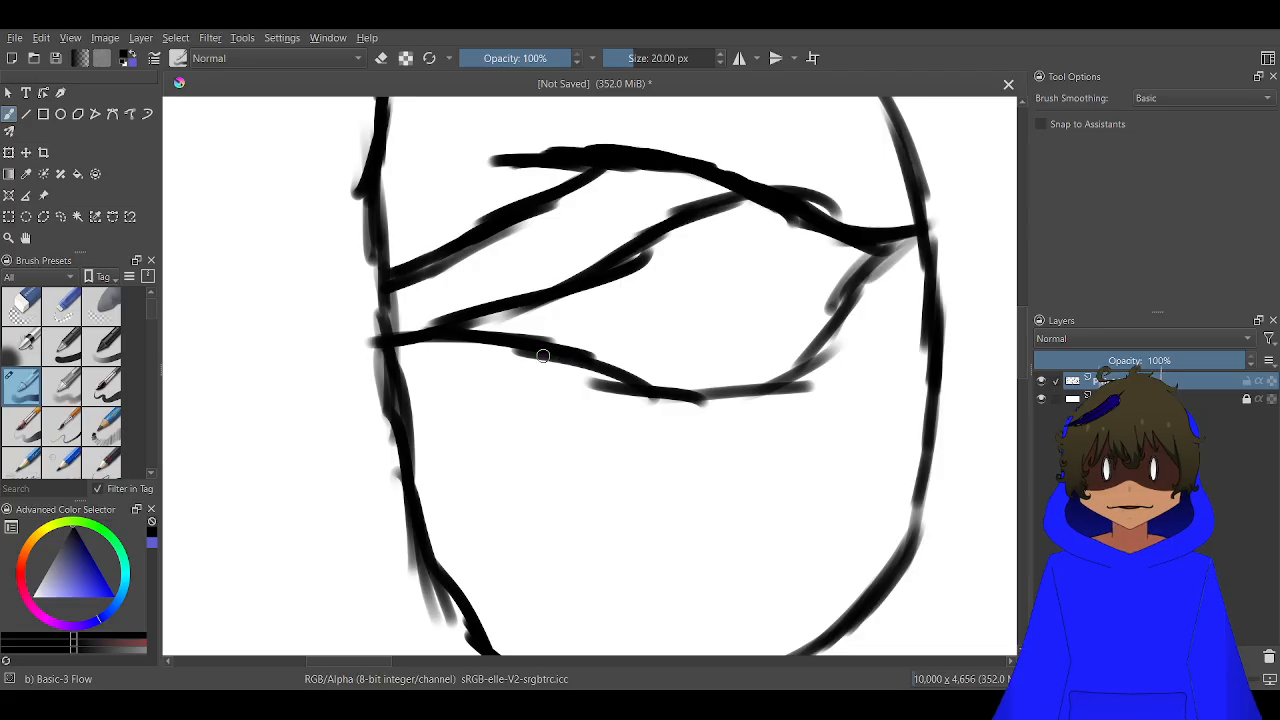
Draw crossing wrap lines from the opening's lower edge to the head's left side, with a short connecting stroke between them
{"action": "scroll", "coordinate": [469, 391], "scroll_direction": "down", "scroll_amount": 2}
{"action": "scroll", "coordinate": [487, 400], "scroll_direction": "up", "scroll_amount": 2}
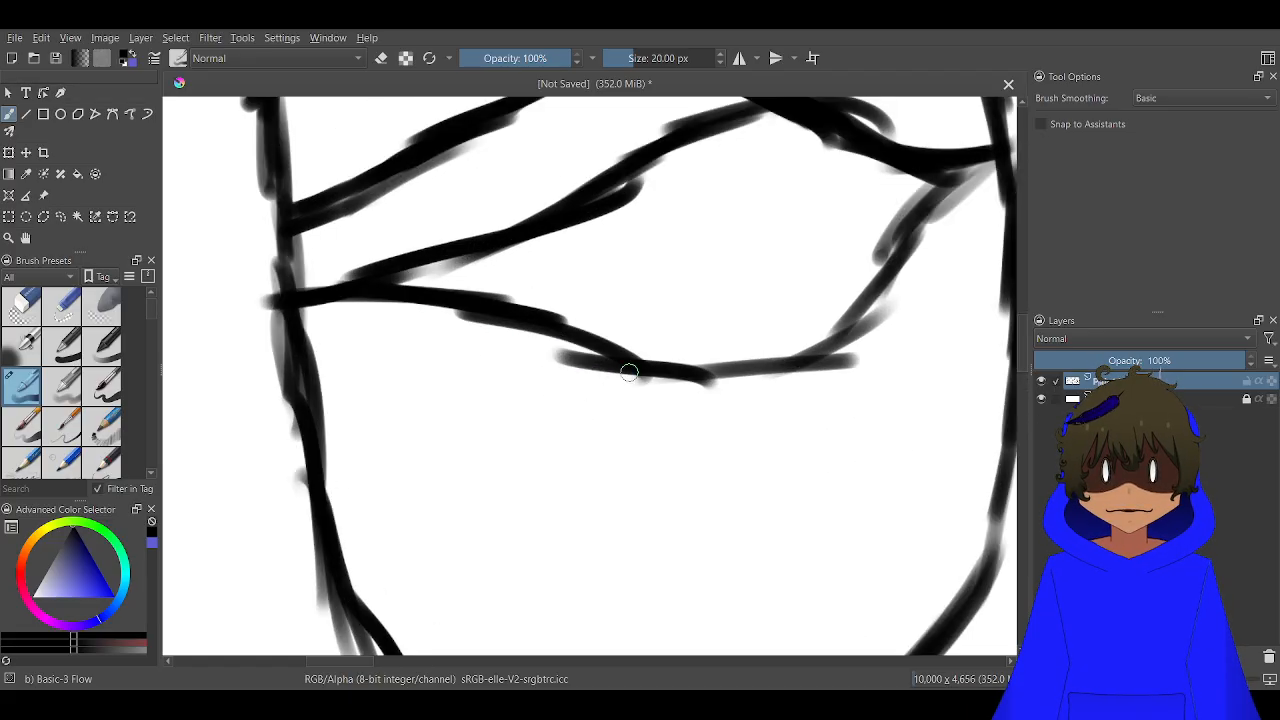
{"action": "mouse_move", "coordinate": [629, 372]}
{"action": "left_mouse_down"}
{"action": "mouse_move", "coordinate": [569, 374]}
{"action": "mouse_move", "coordinate": [338, 466]}
{"action": "left_mouse_up"}
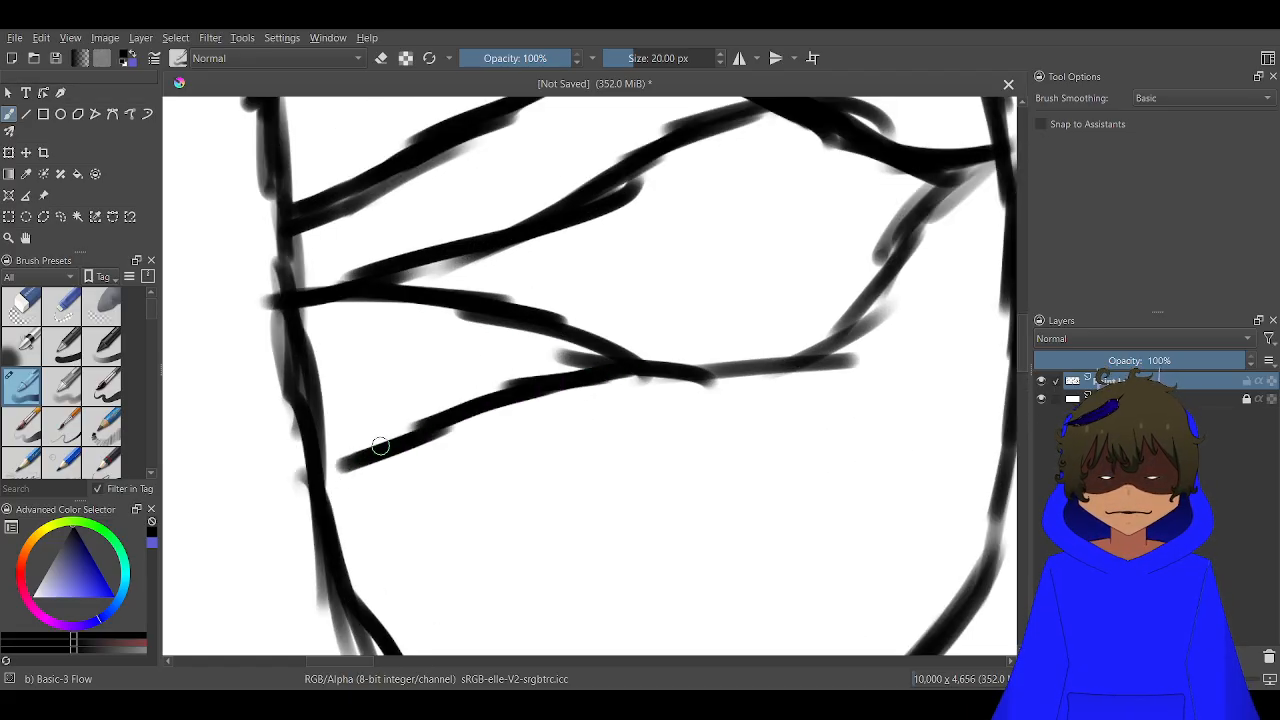
{"action": "left_click_drag", "start_coordinate": [447, 427], "coordinate": [318, 478]}
{"action": "mouse_move", "coordinate": [547, 386]}
{"action": "left_mouse_down"}
{"action": "mouse_move", "coordinate": [436, 376]}
{"action": "mouse_move", "coordinate": [504, 397]}
{"action": "mouse_move", "coordinate": [418, 377]}
{"action": "mouse_move", "coordinate": [433, 378]}
{"action": "mouse_move", "coordinate": [318, 386]}
{"action": "left_mouse_up"}
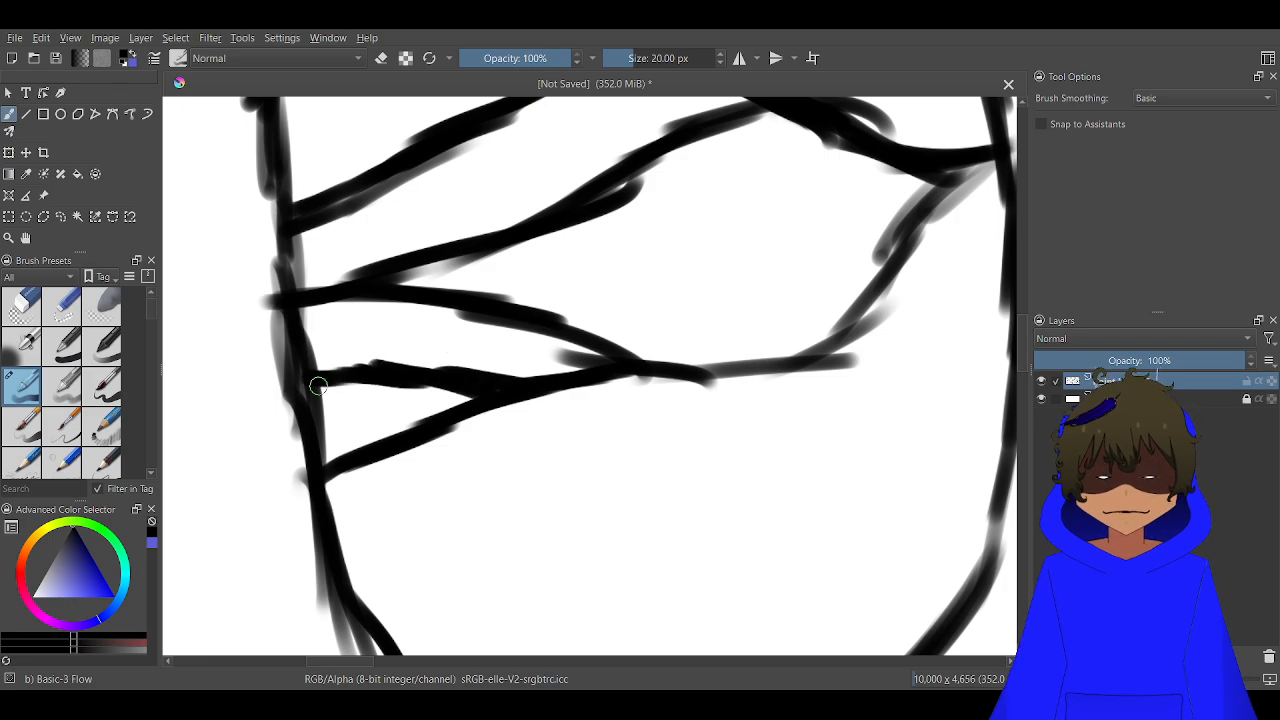
{"action": "left_click_drag", "start_coordinate": [404, 378], "coordinate": [320, 455]}
Add further slanted wrap lines below these, fanning from the opening's lower edge to the head's lower left side
{"action": "scroll", "coordinate": [362, 430], "scroll_direction": "down", "scroll_amount": 2}
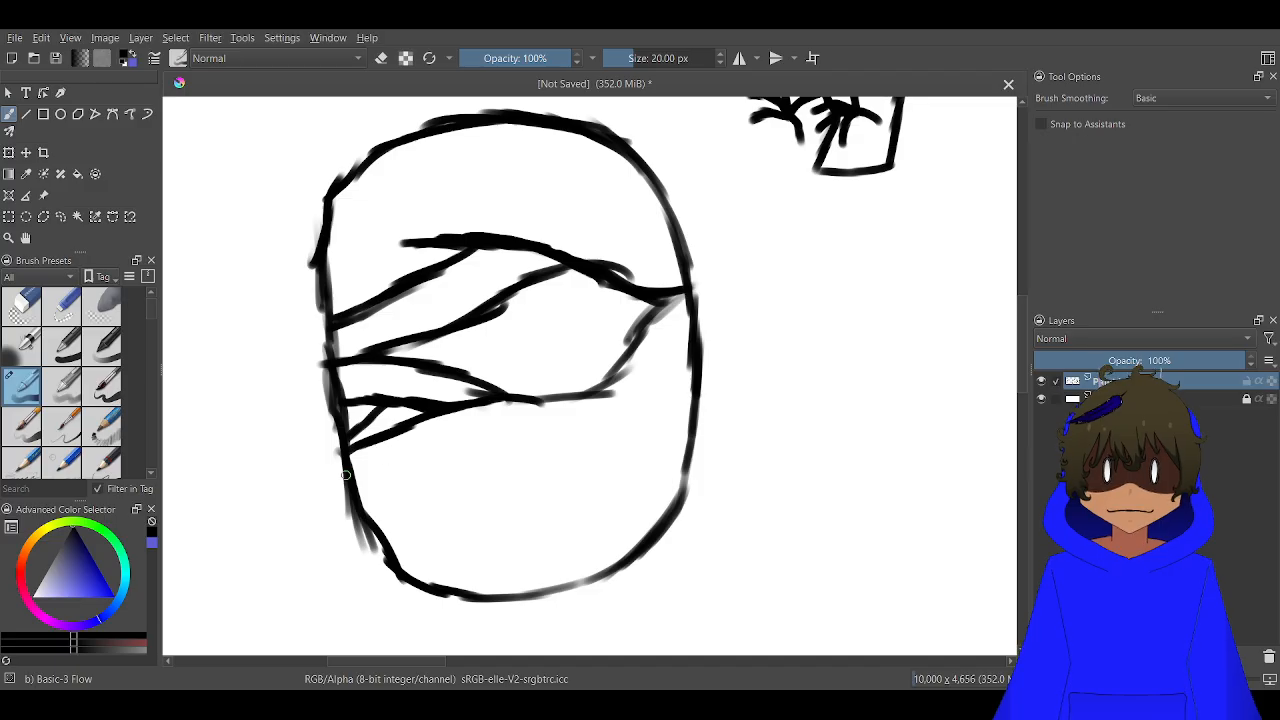
{"action": "mouse_move", "coordinate": [369, 475]}
{"action": "left_mouse_down"}
{"action": "mouse_move", "coordinate": [412, 466]}
{"action": "mouse_move", "coordinate": [401, 465]}
{"action": "left_mouse_up"}
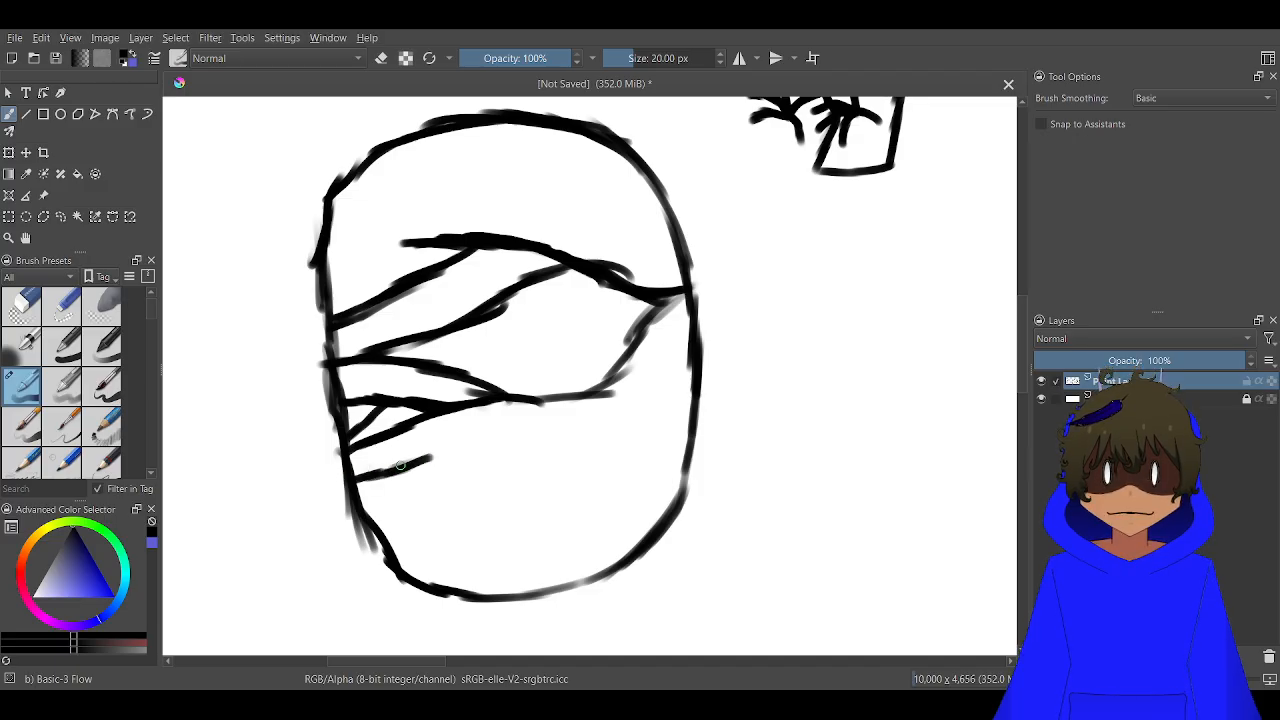
{"action": "left_click_drag", "start_coordinate": [472, 436], "coordinate": [382, 471]}
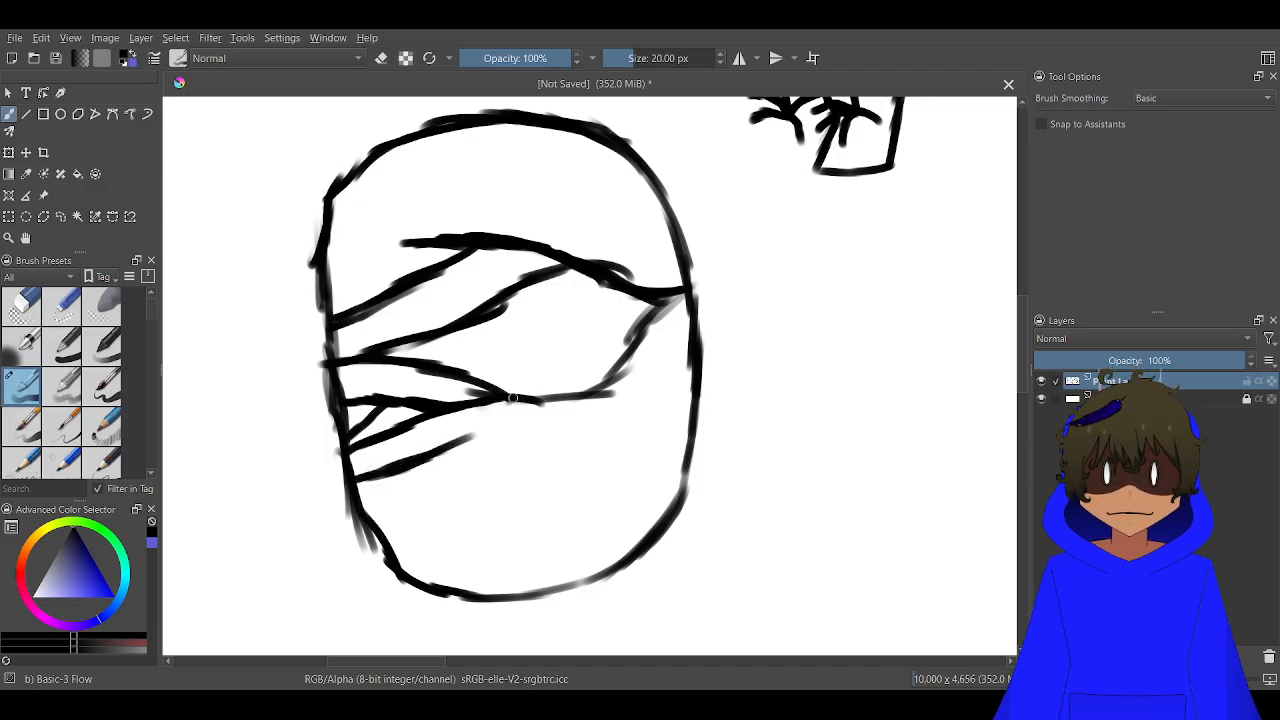
{"action": "left_click_drag", "start_coordinate": [512, 398], "coordinate": [352, 535]}
{"action": "scroll", "coordinate": [384, 494], "scroll_direction": "up", "scroll_amount": 2}
{"action": "scroll", "coordinate": [382, 508], "scroll_direction": "down", "scroll_amount": 3}
{"action": "scroll", "coordinate": [614, 375], "scroll_direction": "up", "scroll_amount": 1}
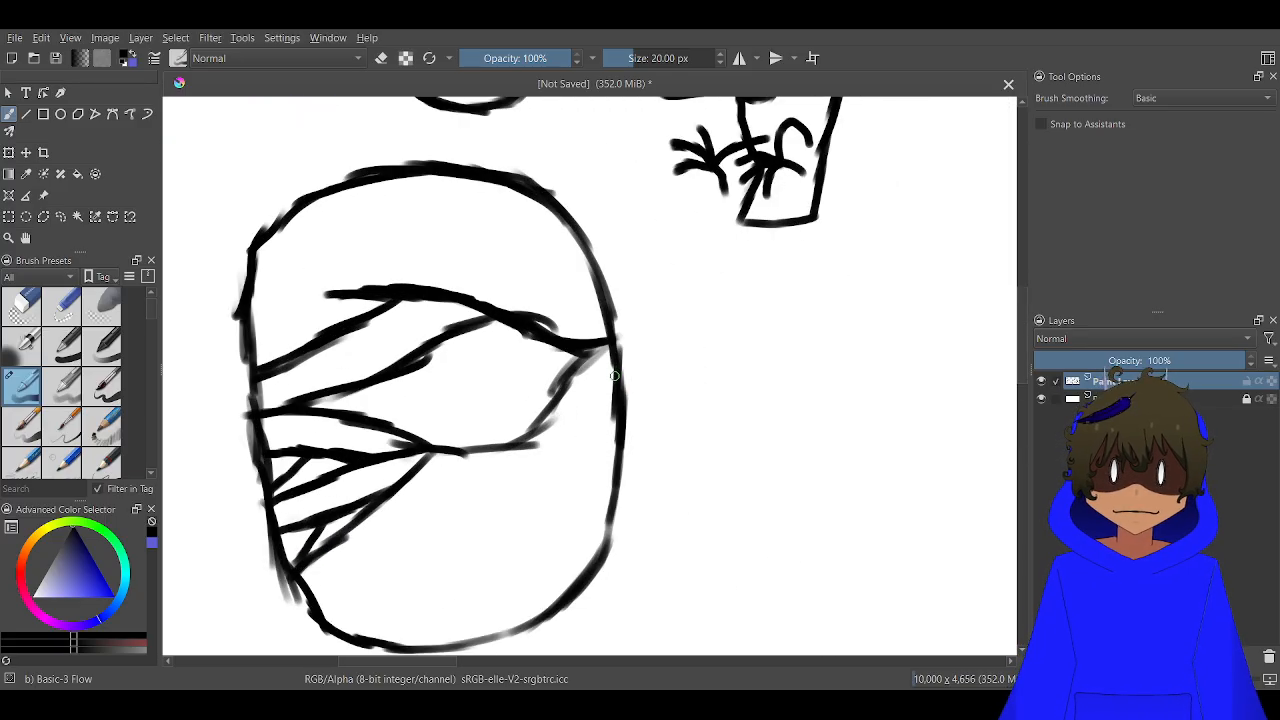
Draw two slanted wrap lines from the head's right edge down past the opening's right corner
{"action": "left_click_drag", "start_coordinate": [618, 364], "coordinate": [500, 522]}
{"action": "left_click_drag", "start_coordinate": [546, 418], "coordinate": [481, 497]}
{"action": "scroll", "coordinate": [471, 510], "scroll_direction": "up", "scroll_amount": 3}
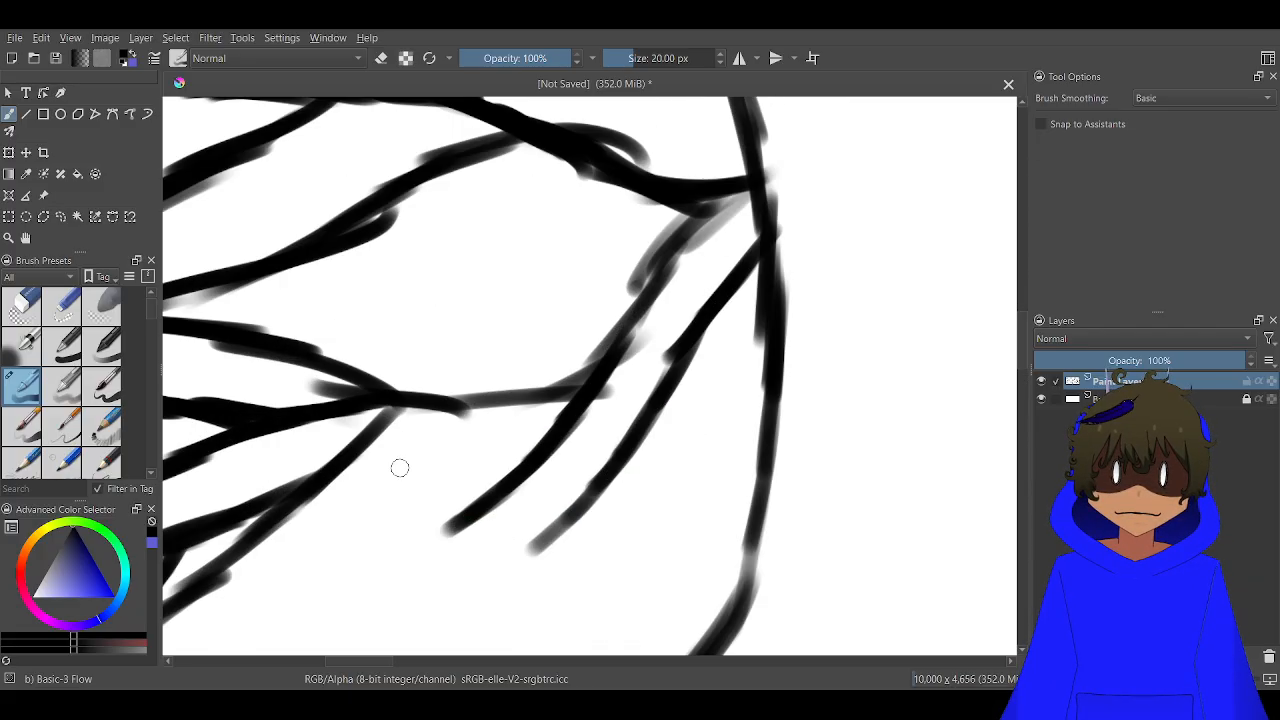
{"action": "scroll", "coordinate": [386, 474], "scroll_direction": "down", "scroll_amount": 3}
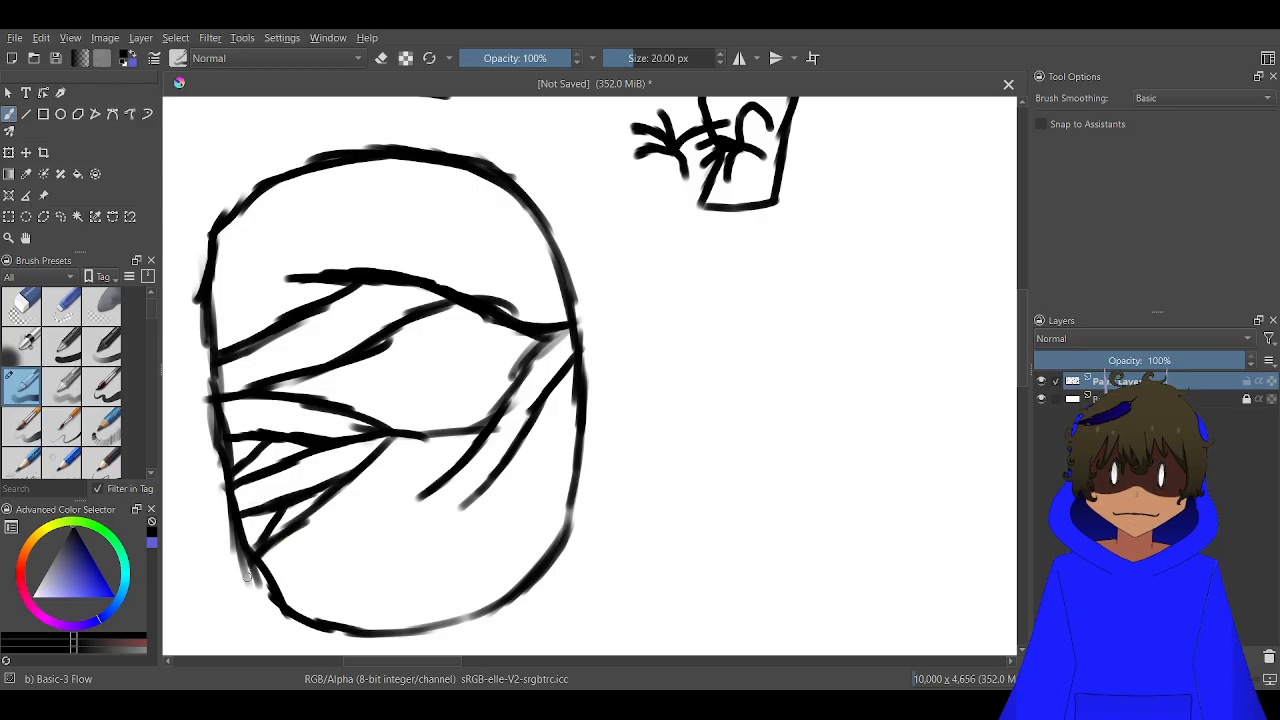
Draw a curved two-line band across the lower right face and fill the gap above it with more slanted wrap lines
{"action": "mouse_move", "coordinate": [252, 553]}
{"action": "left_mouse_down"}
{"action": "mouse_move", "coordinate": [282, 570]}
{"action": "mouse_move", "coordinate": [326, 539]}
{"action": "mouse_move", "coordinate": [429, 431]}
{"action": "mouse_move", "coordinate": [413, 501]}
{"action": "mouse_move", "coordinate": [471, 520]}
{"action": "mouse_move", "coordinate": [569, 520]}
{"action": "mouse_move", "coordinate": [501, 547]}
{"action": "mouse_move", "coordinate": [529, 552]}
{"action": "mouse_move", "coordinate": [362, 510]}
{"action": "left_mouse_up"}
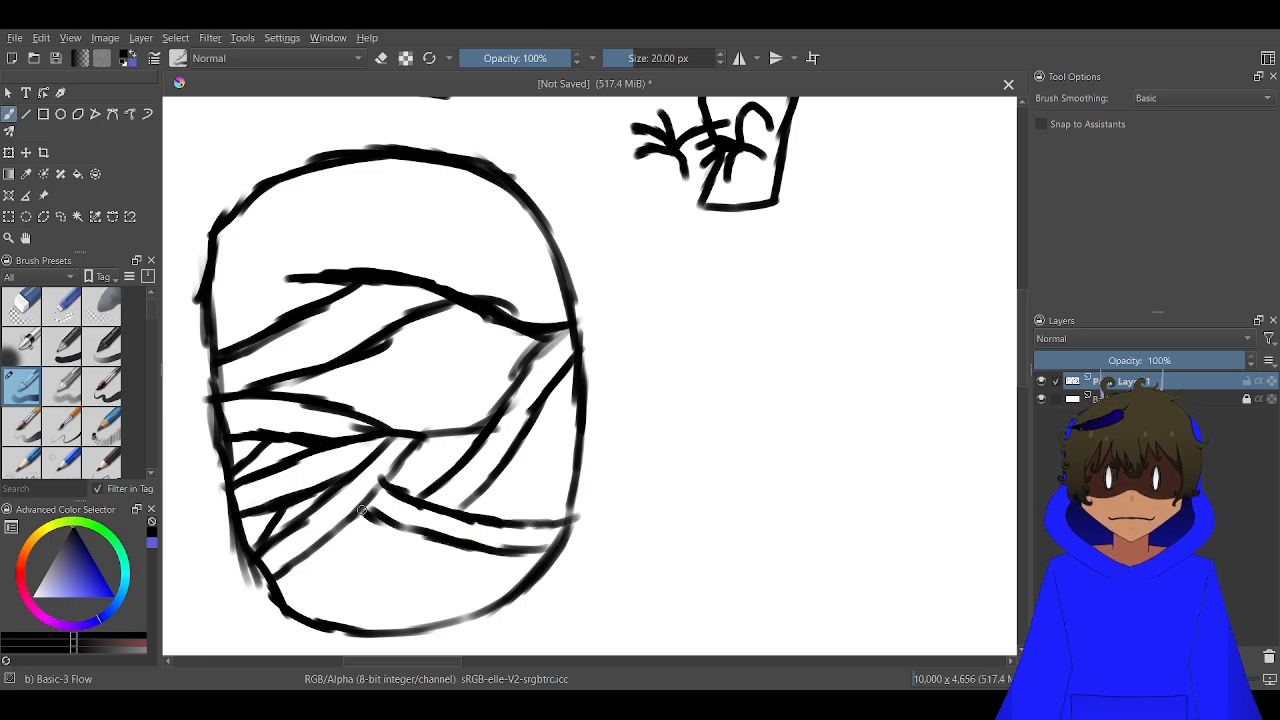
{"action": "scroll", "coordinate": [432, 465], "scroll_direction": "up", "scroll_amount": 2}
{"action": "mouse_move", "coordinate": [470, 427]}
{"action": "left_mouse_down"}
{"action": "mouse_move", "coordinate": [380, 486]}
{"action": "mouse_move", "coordinate": [466, 429]}
{"action": "mouse_move", "coordinate": [452, 463]}
{"action": "left_mouse_up"}
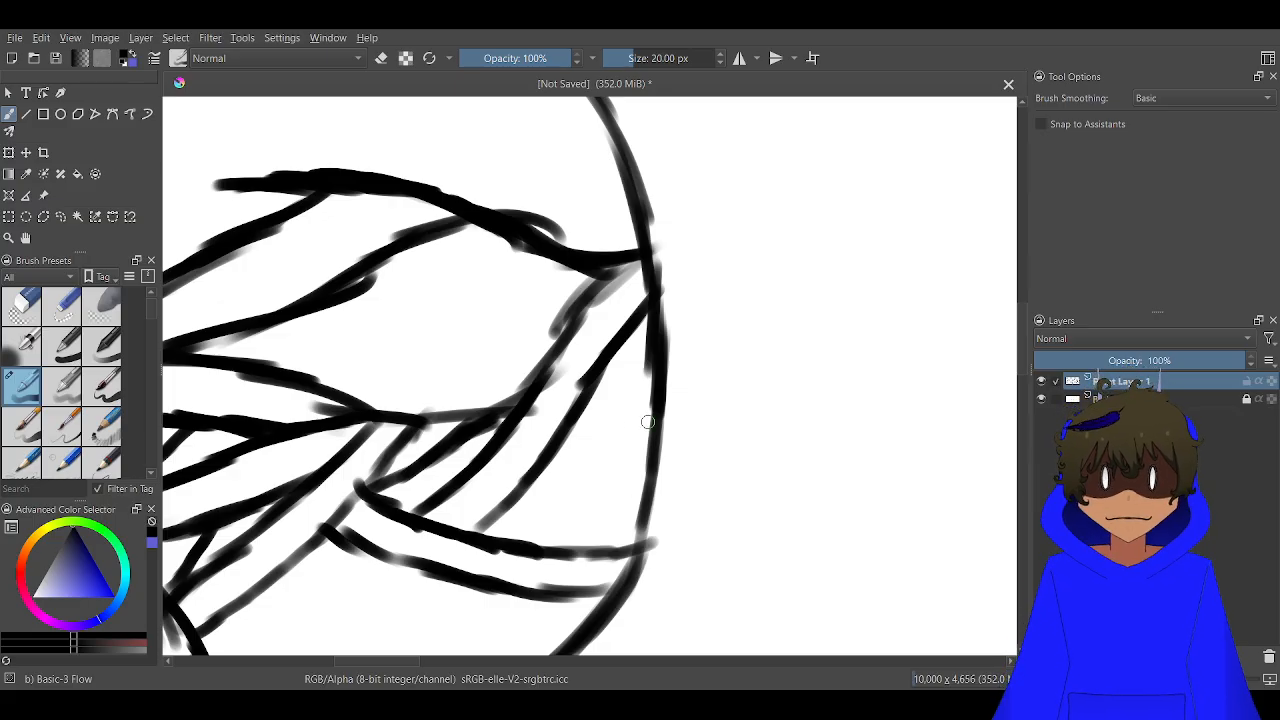
{"action": "mouse_move", "coordinate": [632, 533]}
{"action": "left_mouse_down"}
{"action": "mouse_move", "coordinate": [633, 380]}
{"action": "mouse_move", "coordinate": [616, 357]}
{"action": "mouse_move", "coordinate": [613, 426]}
{"action": "mouse_move", "coordinate": [555, 512]}
{"action": "mouse_move", "coordinate": [508, 535]}
{"action": "mouse_move", "coordinate": [580, 383]}
{"action": "left_mouse_up"}
{"action": "scroll", "coordinate": [524, 541], "scroll_direction": "down", "scroll_amount": 1}
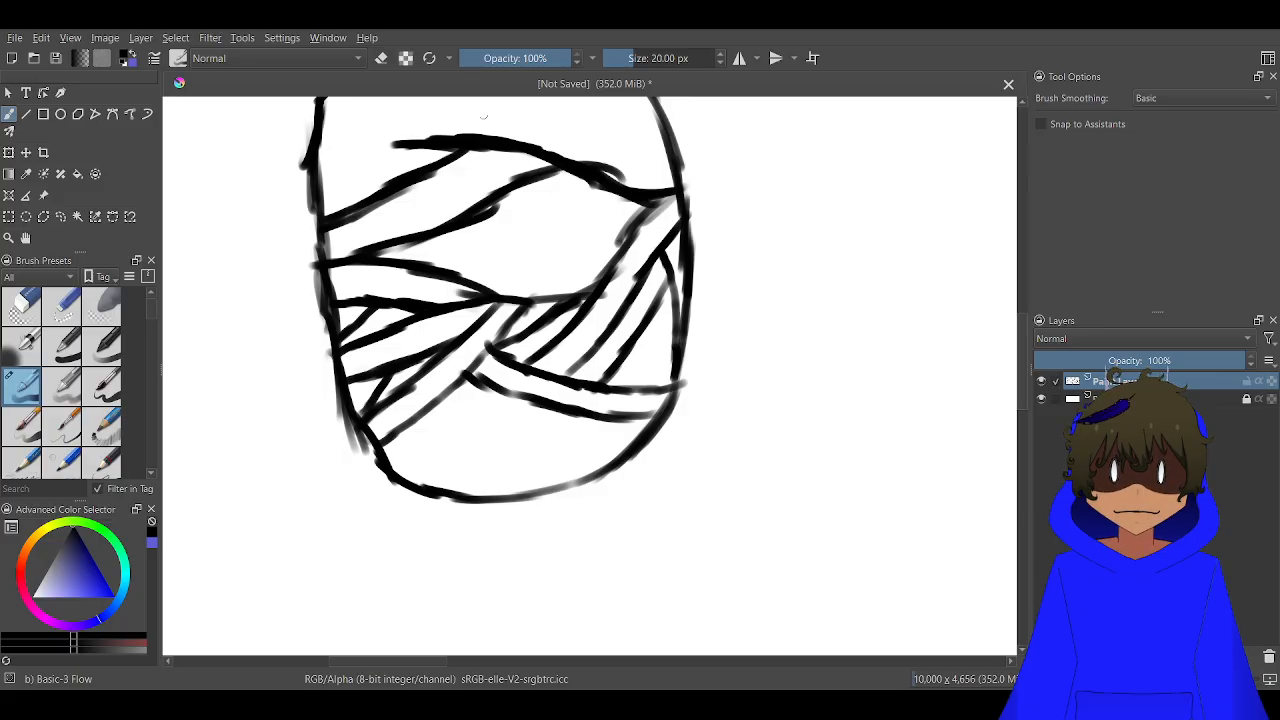
Try a rounded jaw shape hanging from the lowest wraps past the bottom of the head, and undo its strokes
{"action": "scroll", "coordinate": [605, 401], "scroll_direction": "up", "scroll_amount": 2}
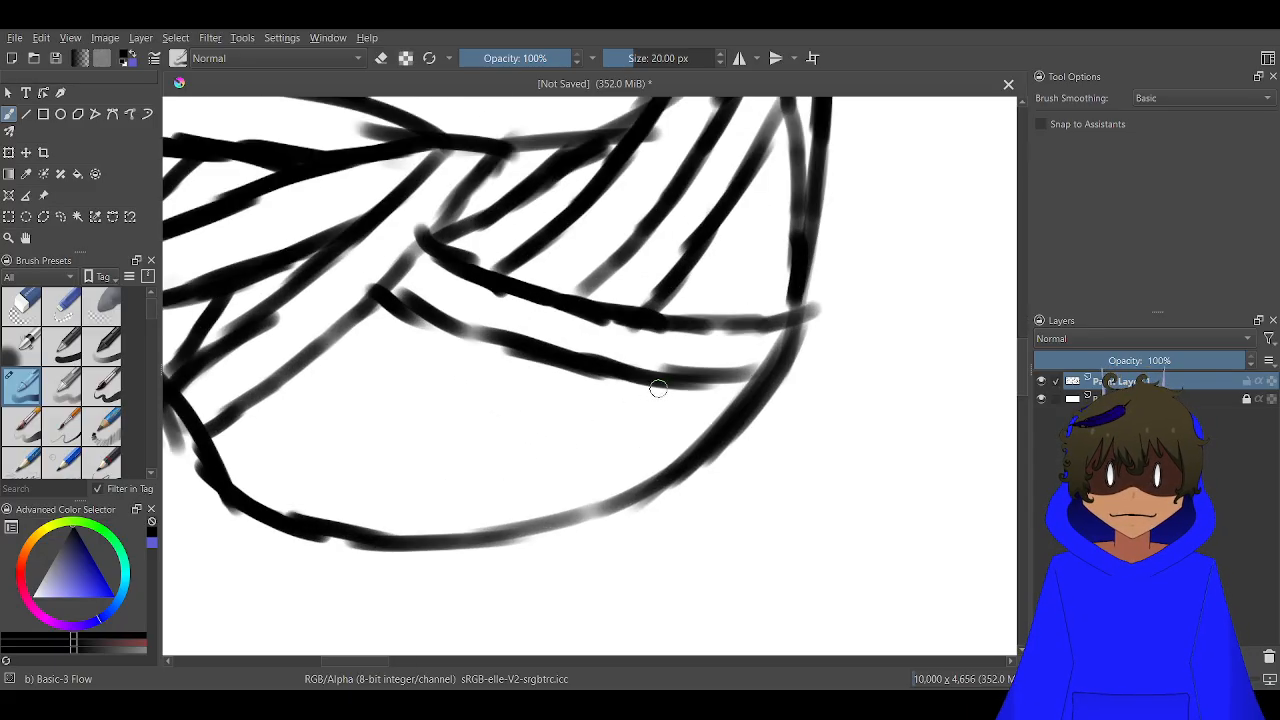
{"action": "mouse_move", "coordinate": [661, 384]}
{"action": "left_mouse_down"}
{"action": "mouse_move", "coordinate": [652, 420]}
{"action": "mouse_move", "coordinate": [646, 389]}
{"action": "mouse_move", "coordinate": [602, 540]}
{"action": "mouse_move", "coordinate": [546, 579]}
{"action": "mouse_move", "coordinate": [494, 588]}
{"action": "mouse_move", "coordinate": [405, 567]}
{"action": "mouse_move", "coordinate": [279, 401]}
{"action": "left_mouse_up"}
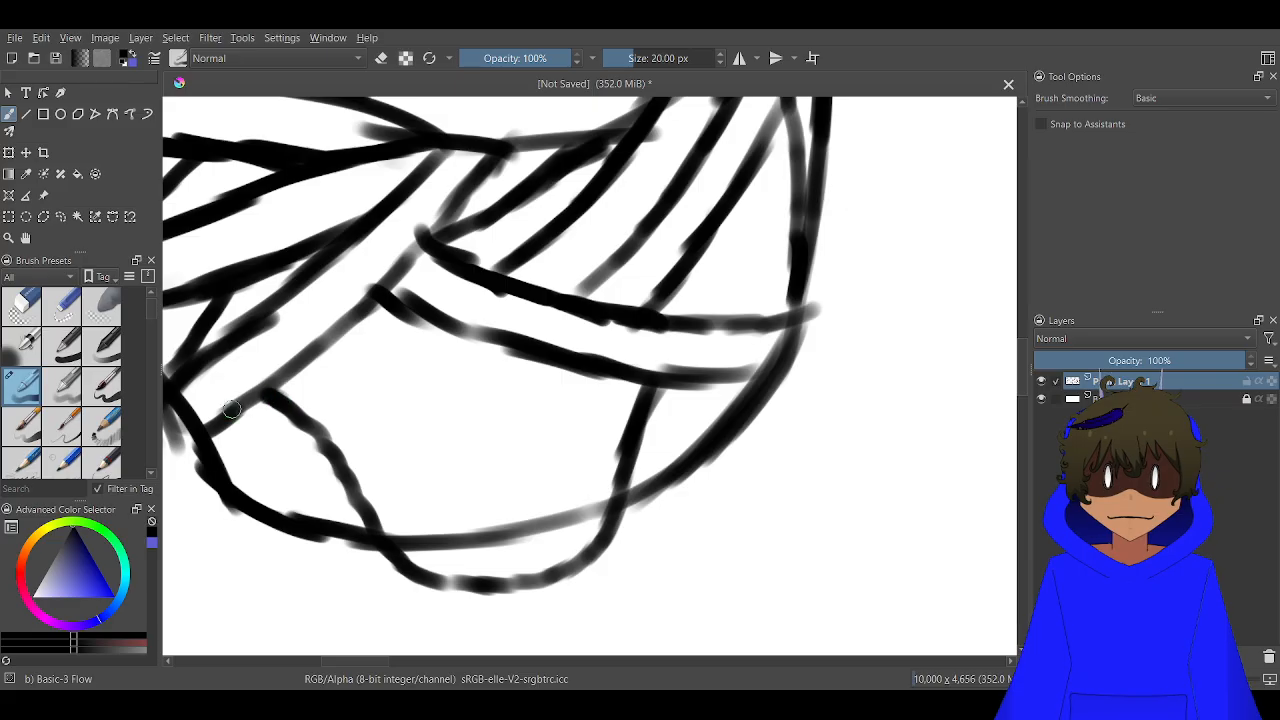
{"action": "scroll", "coordinate": [276, 391], "scroll_direction": "down", "scroll_amount": 1}
{"action": "key", "text": "ctrl+z"}
{"action": "key", "text": "ctrl+z"}
{"action": "key", "text": "ctrl+z"}
{"action": "key", "text": "ctrl+z"}
{"action": "key", "text": "ctrl+z"}
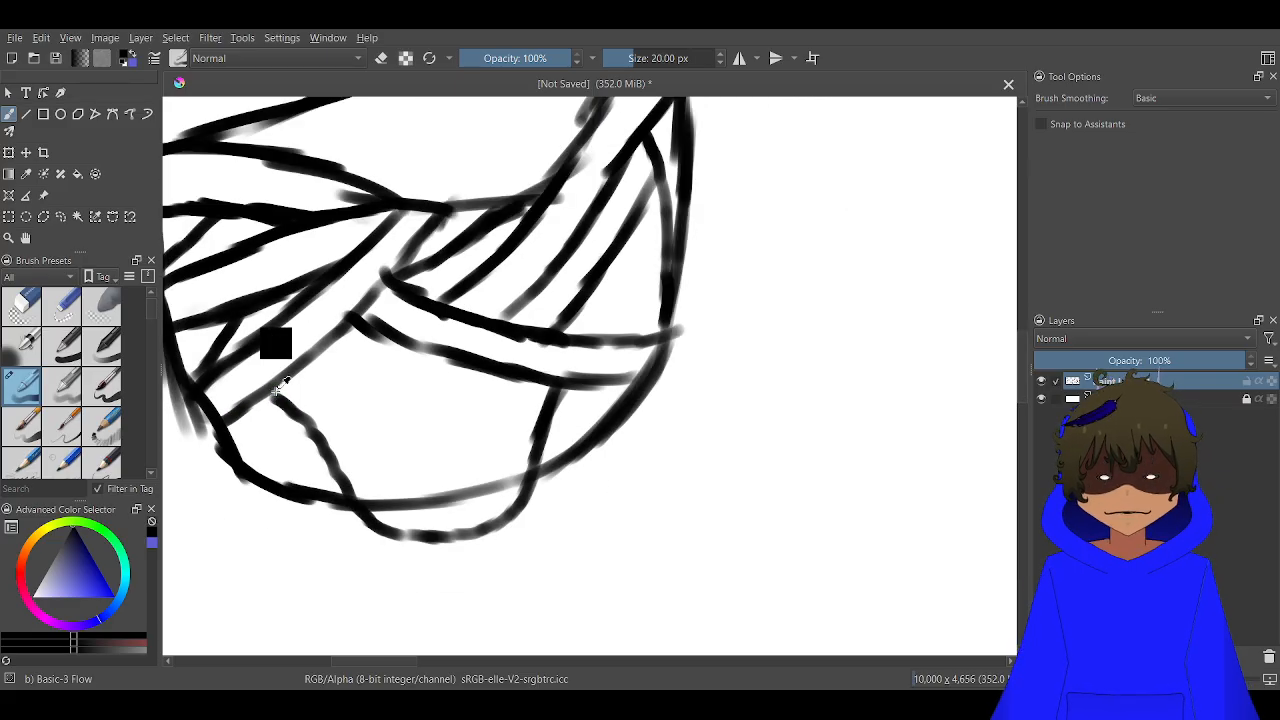
{"action": "key", "text": "ctrl+z"}
{"action": "key", "text": "ctrl+z"}
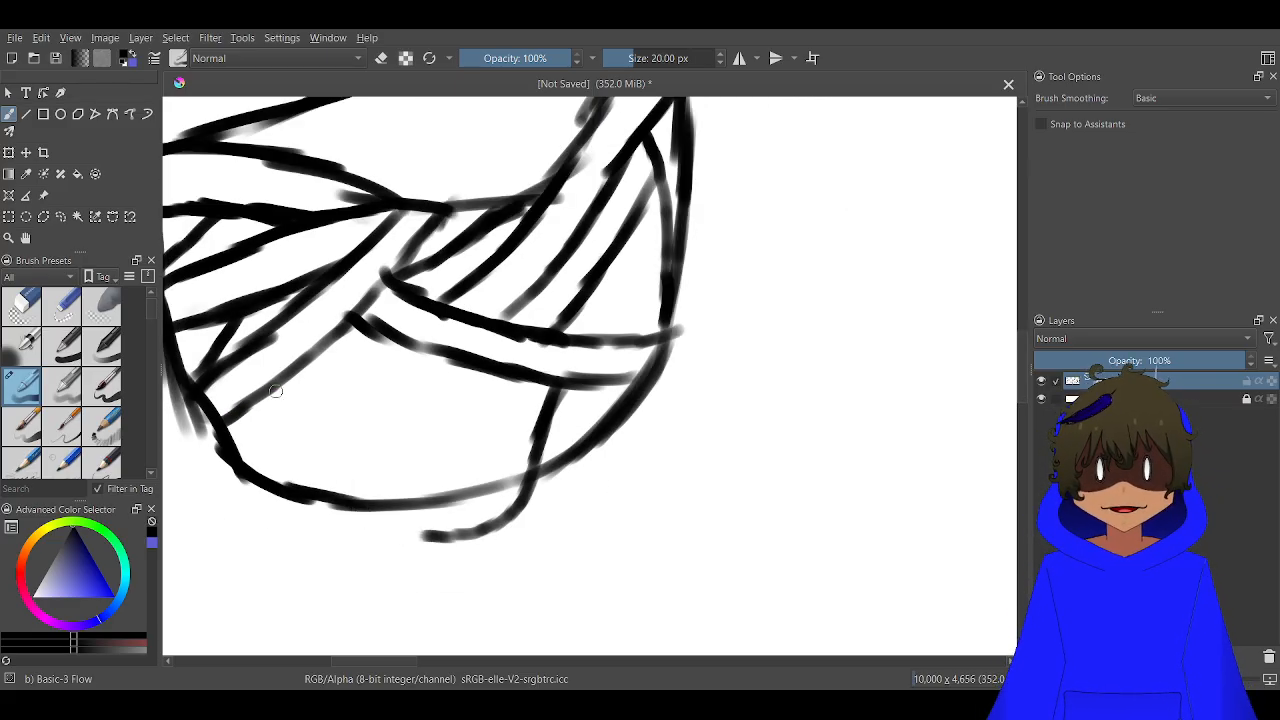
{"action": "key", "text": "ctrl+z"}
{"action": "key", "text": "ctrl+z"}
{"action": "key", "text": "ctrl+z"}
{"action": "key", "text": "ctrl+z"}
{"action": "key", "text": "ctrl+z"}
{"action": "key", "text": "ctrl+z"}
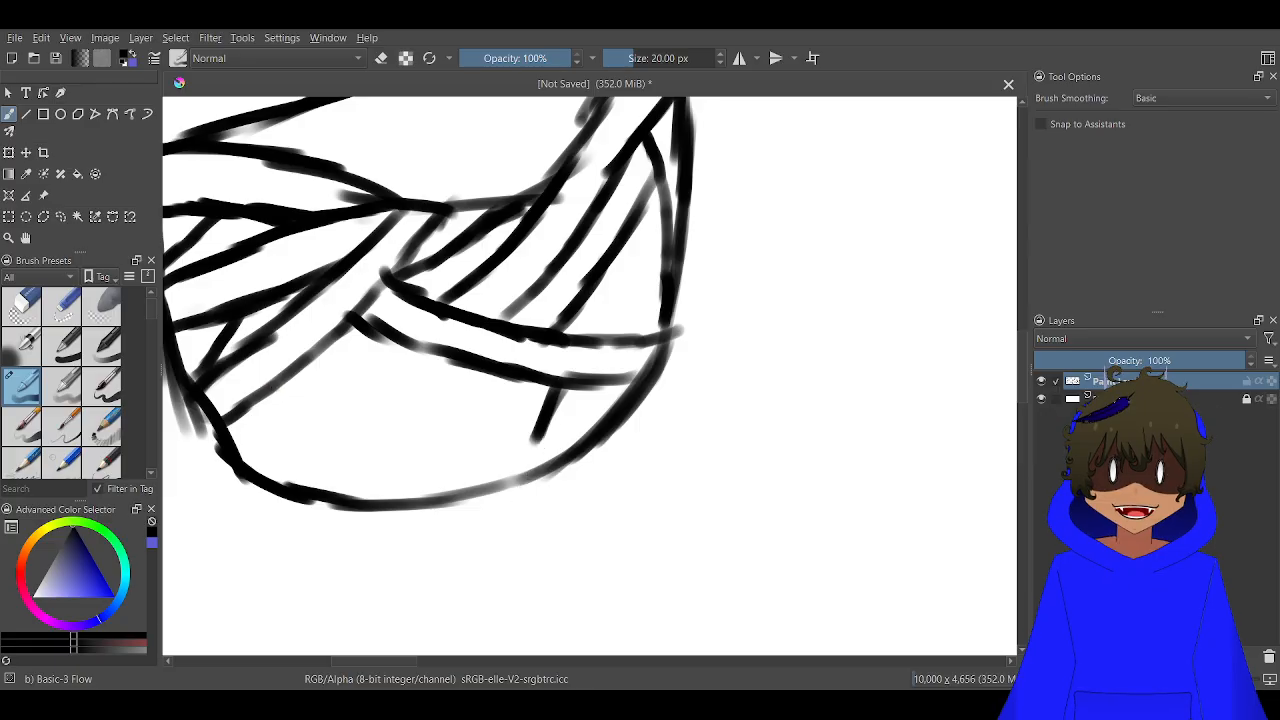
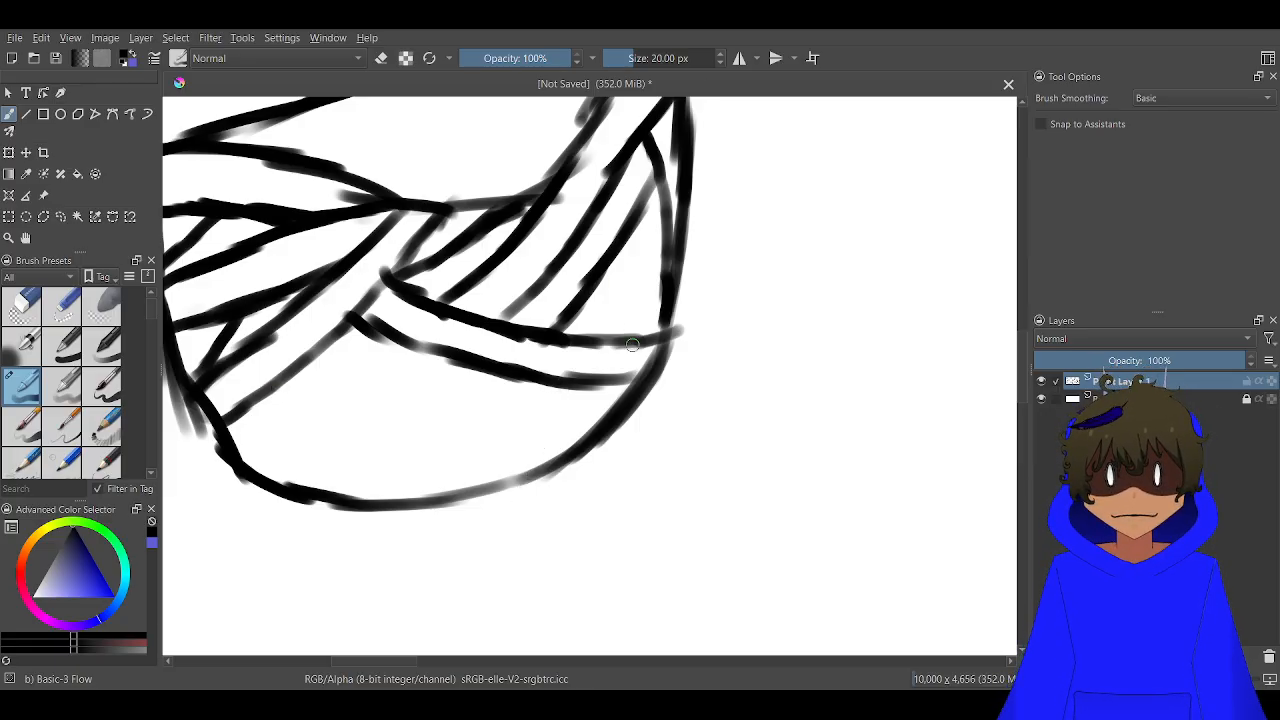
Draw a loose bandage end hanging from the curved band at the head's lower right, with a folded loop inside it
{"action": "scroll", "coordinate": [632, 344], "scroll_direction": "up", "scroll_amount": 1}
{"action": "mouse_move", "coordinate": [676, 322]}
{"action": "left_mouse_down"}
{"action": "mouse_move", "coordinate": [653, 561]}
{"action": "mouse_move", "coordinate": [614, 603]}
{"action": "mouse_move", "coordinate": [539, 613]}
{"action": "mouse_move", "coordinate": [518, 584]}
{"action": "mouse_move", "coordinate": [471, 372]}
{"action": "left_mouse_up"}
{"action": "mouse_move", "coordinate": [550, 398]}
{"action": "left_mouse_down"}
{"action": "mouse_move", "coordinate": [566, 427]}
{"action": "mouse_move", "coordinate": [568, 563]}
{"action": "mouse_move", "coordinate": [596, 599]}
{"action": "mouse_move", "coordinate": [573, 567]}
{"action": "mouse_move", "coordinate": [606, 534]}
{"action": "mouse_move", "coordinate": [621, 478]}
{"action": "mouse_move", "coordinate": [595, 403]}
{"action": "left_mouse_up"}
{"action": "scroll", "coordinate": [555, 468], "scroll_direction": "up", "scroll_amount": 2}
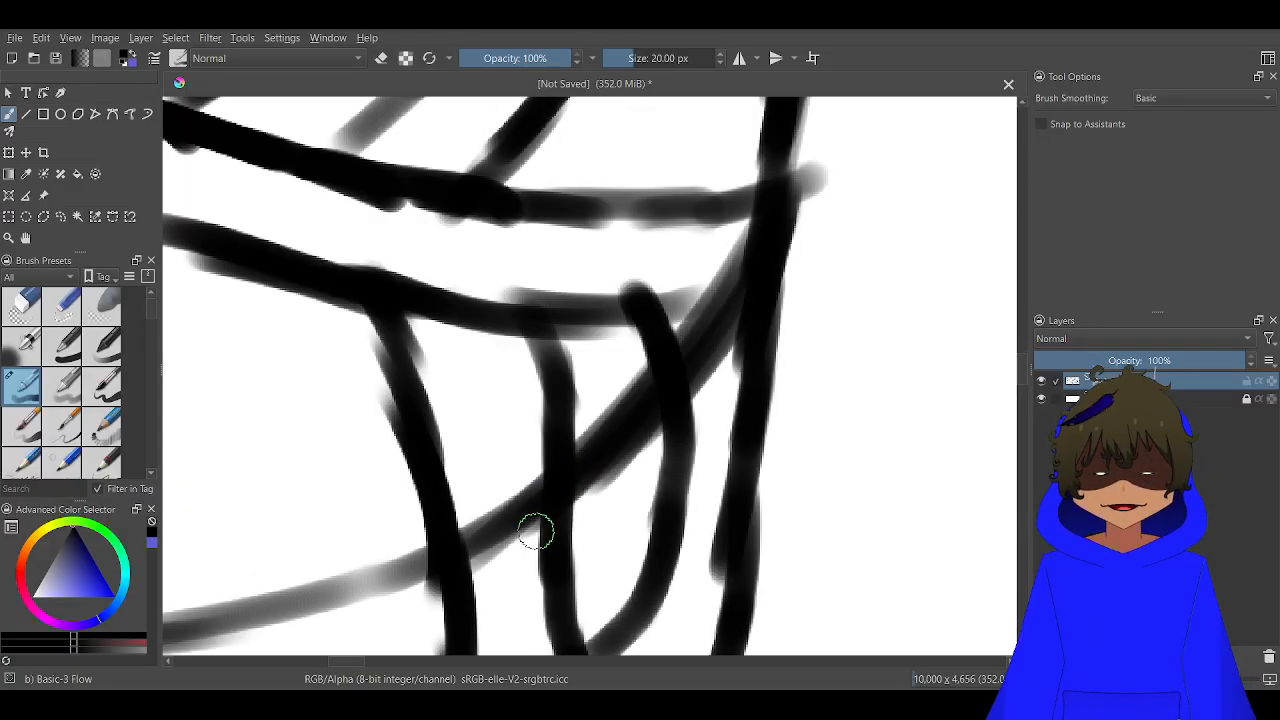
Erase the head outline crossing the hanging bandage, extend the band's lower line to the head's right edge and darken the jaw line
{"action": "key", "text": "e"}
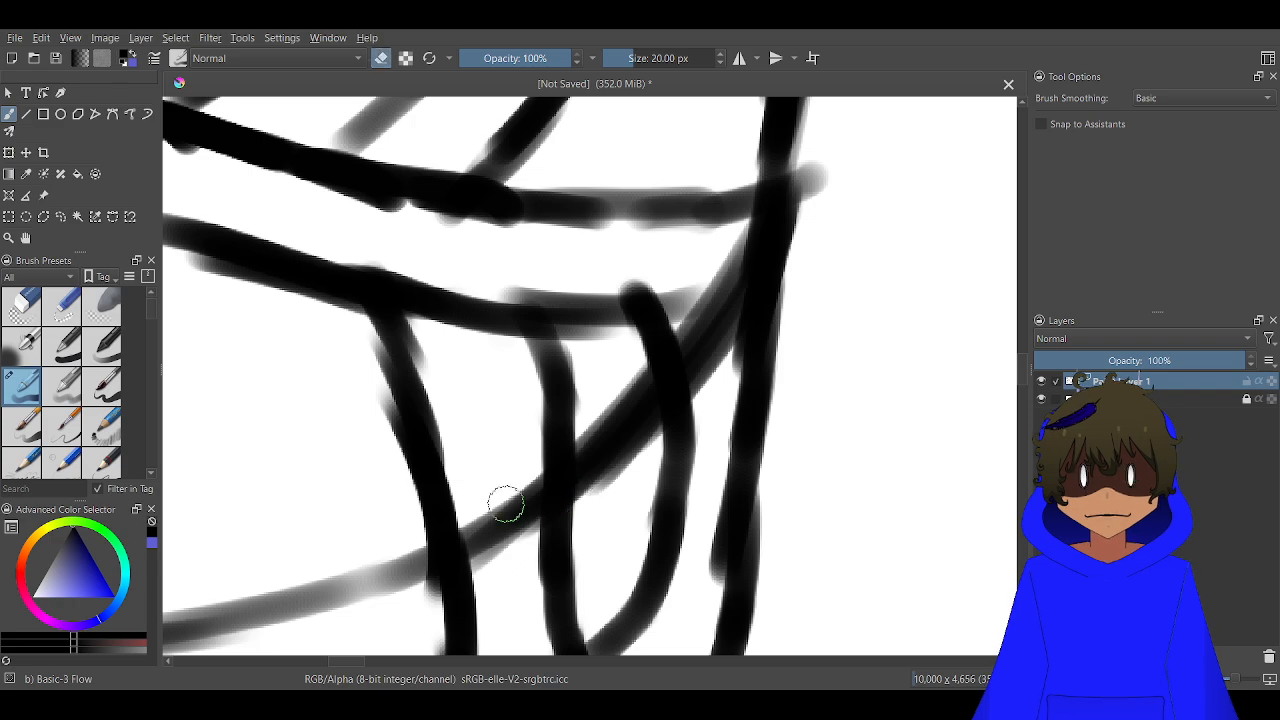
{"action": "mouse_move", "coordinate": [506, 506]}
{"action": "left_mouse_down"}
{"action": "mouse_move", "coordinate": [528, 486]}
{"action": "mouse_move", "coordinate": [491, 523]}
{"action": "mouse_move", "coordinate": [482, 514]}
{"action": "left_mouse_up"}
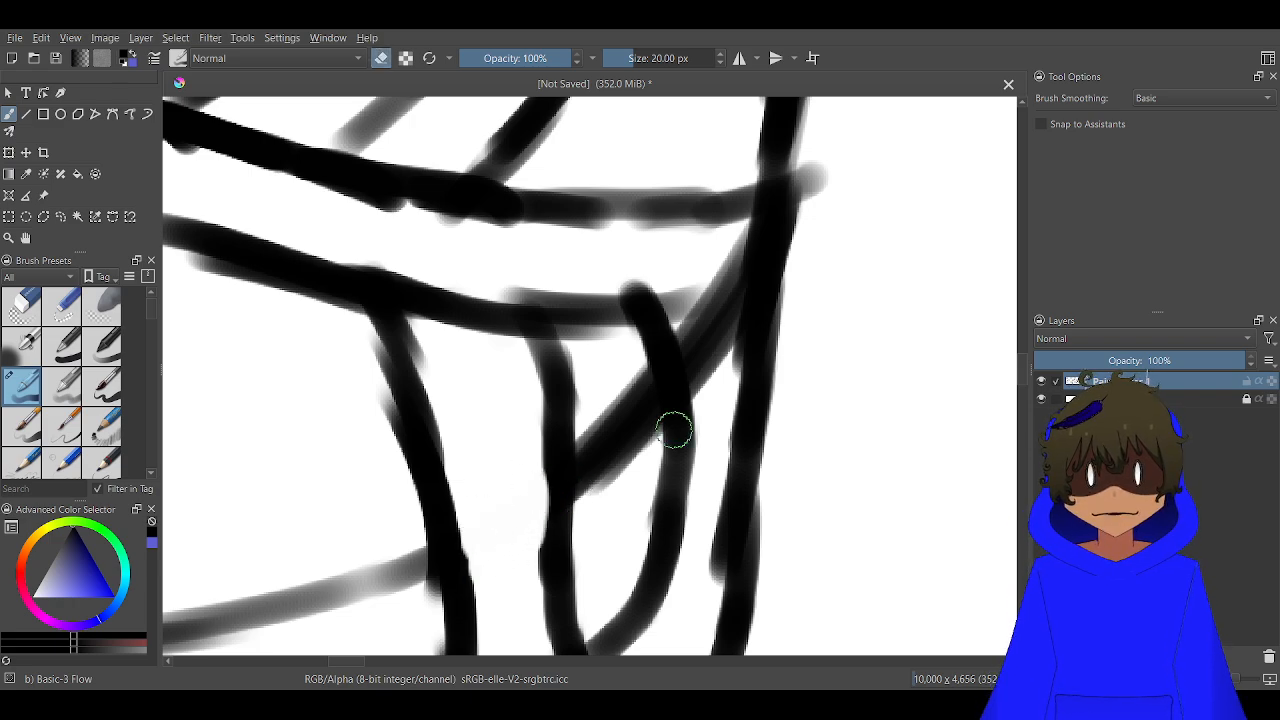
{"action": "mouse_move", "coordinate": [697, 351]}
{"action": "left_mouse_down"}
{"action": "mouse_move", "coordinate": [710, 323]}
{"action": "mouse_move", "coordinate": [740, 240]}
{"action": "mouse_move", "coordinate": [722, 340]}
{"action": "mouse_move", "coordinate": [681, 390]}
{"action": "mouse_move", "coordinate": [616, 366]}
{"action": "left_mouse_up"}
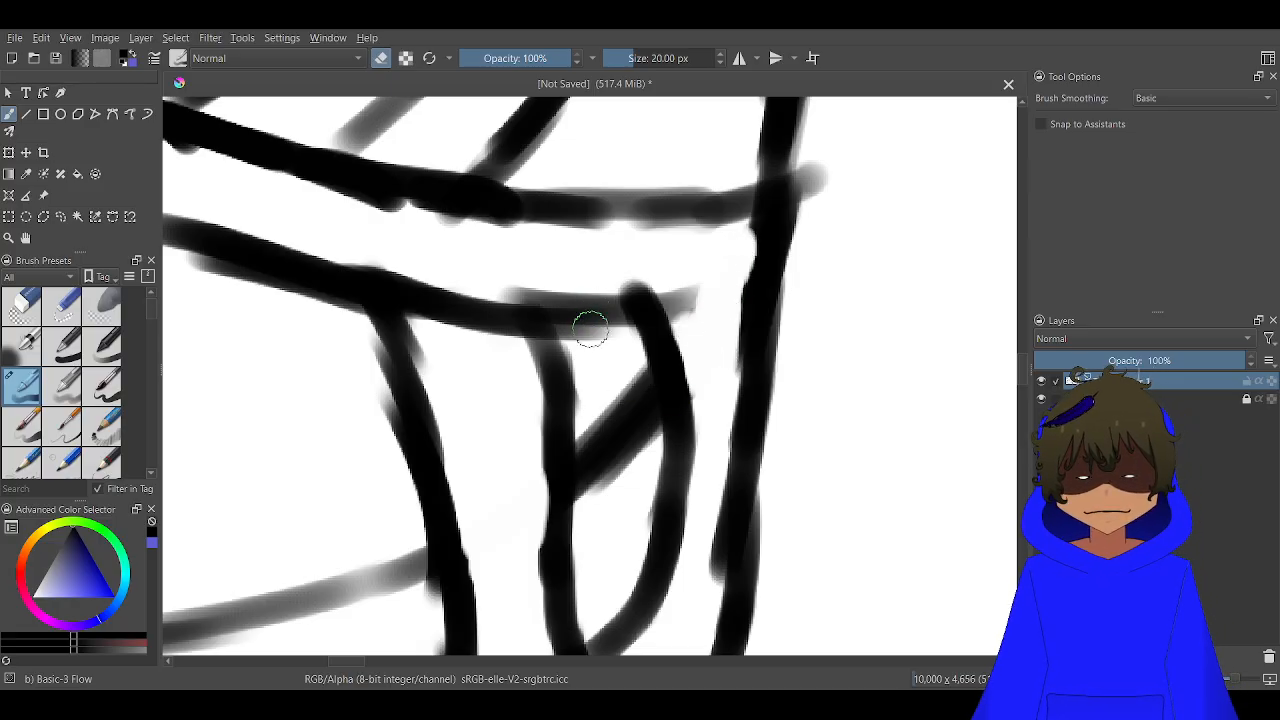
{"action": "key", "text": "e"}
{"action": "mouse_move", "coordinate": [622, 313]}
{"action": "left_mouse_down"}
{"action": "mouse_move", "coordinate": [595, 318]}
{"action": "mouse_move", "coordinate": [742, 284]}
{"action": "mouse_move", "coordinate": [749, 254]}
{"action": "mouse_move", "coordinate": [760, 274]}
{"action": "mouse_move", "coordinate": [760, 234]}
{"action": "mouse_move", "coordinate": [730, 276]}
{"action": "left_mouse_up"}
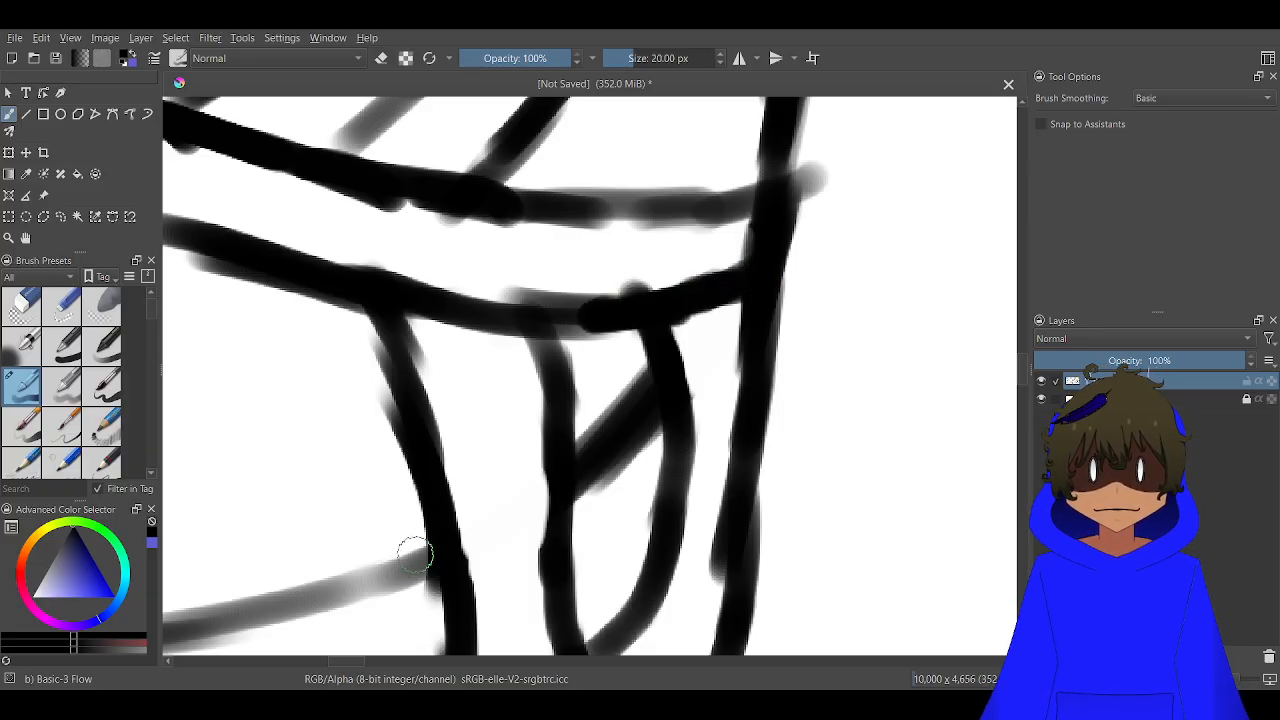
{"action": "mouse_move", "coordinate": [414, 549]}
{"action": "left_mouse_down"}
{"action": "mouse_move", "coordinate": [315, 600]}
{"action": "mouse_move", "coordinate": [376, 552]}
{"action": "left_mouse_up"}
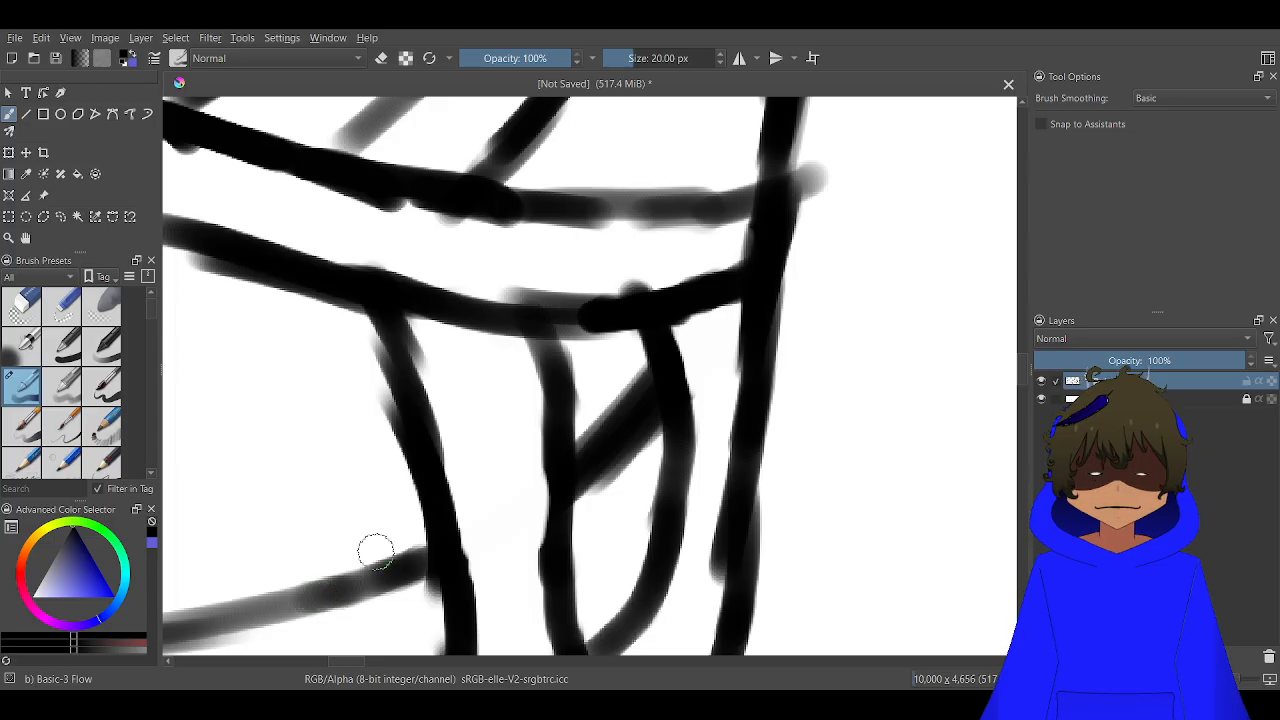
{"action": "scroll", "coordinate": [376, 552], "scroll_direction": "down", "scroll_amount": 5}
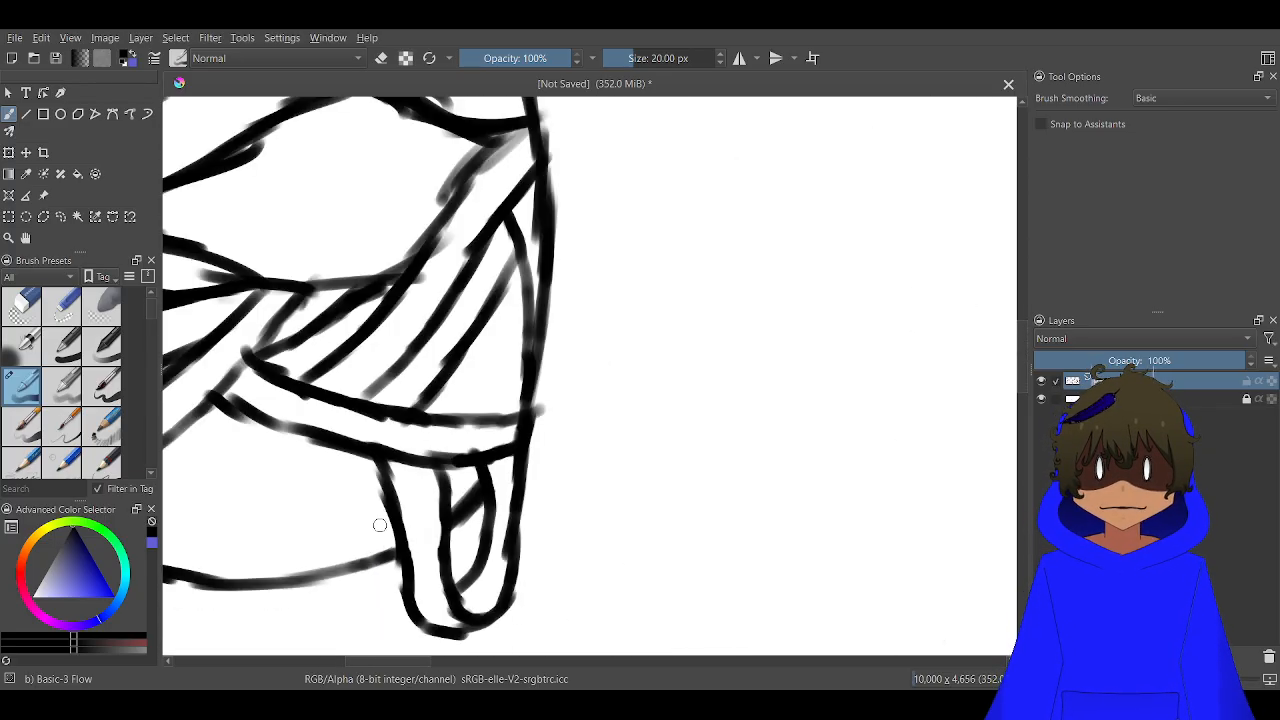
Try short paired dashes in the blank jaw area, and undo them
{"action": "mouse_move", "coordinate": [299, 500]}
{"action": "left_mouse_down"}
{"action": "mouse_move", "coordinate": [428, 394]}
{"action": "mouse_move", "coordinate": [586, 331]}
{"action": "left_mouse_up"}
{"action": "scroll", "coordinate": [586, 331], "scroll_direction": "up", "scroll_amount": 4}
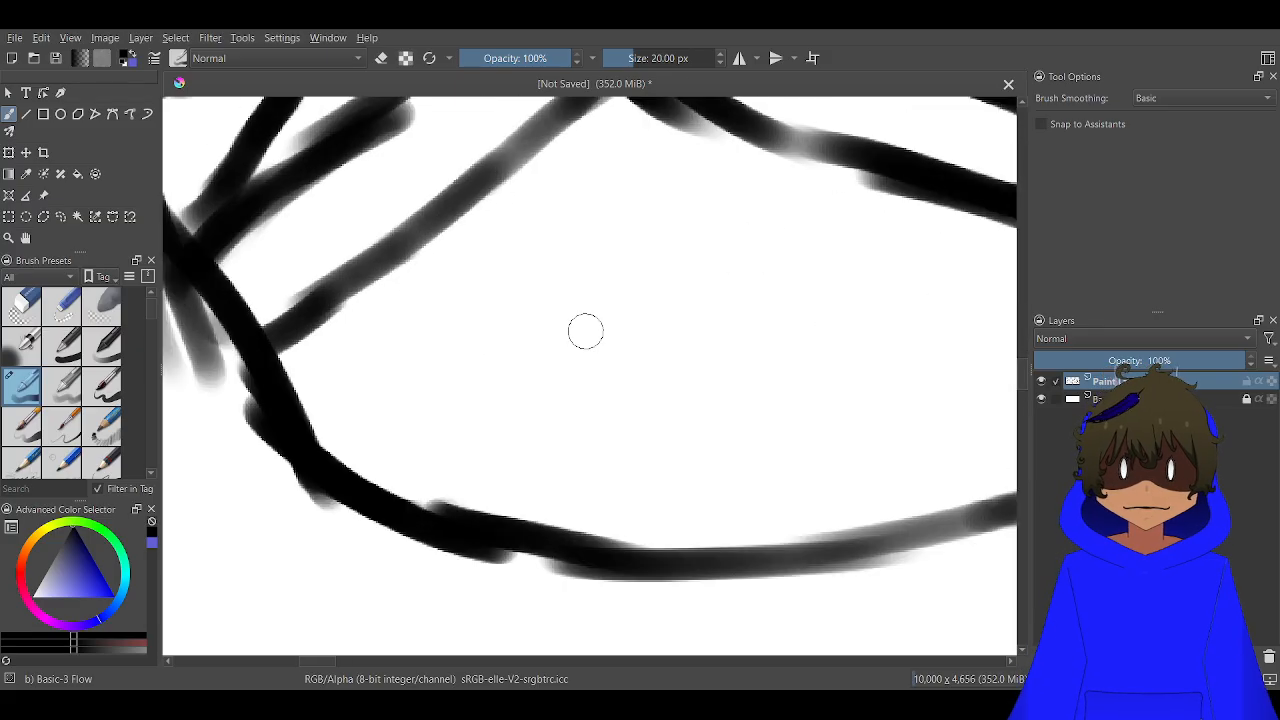
{"action": "scroll", "coordinate": [843, 223], "scroll_direction": "down", "scroll_amount": 2}
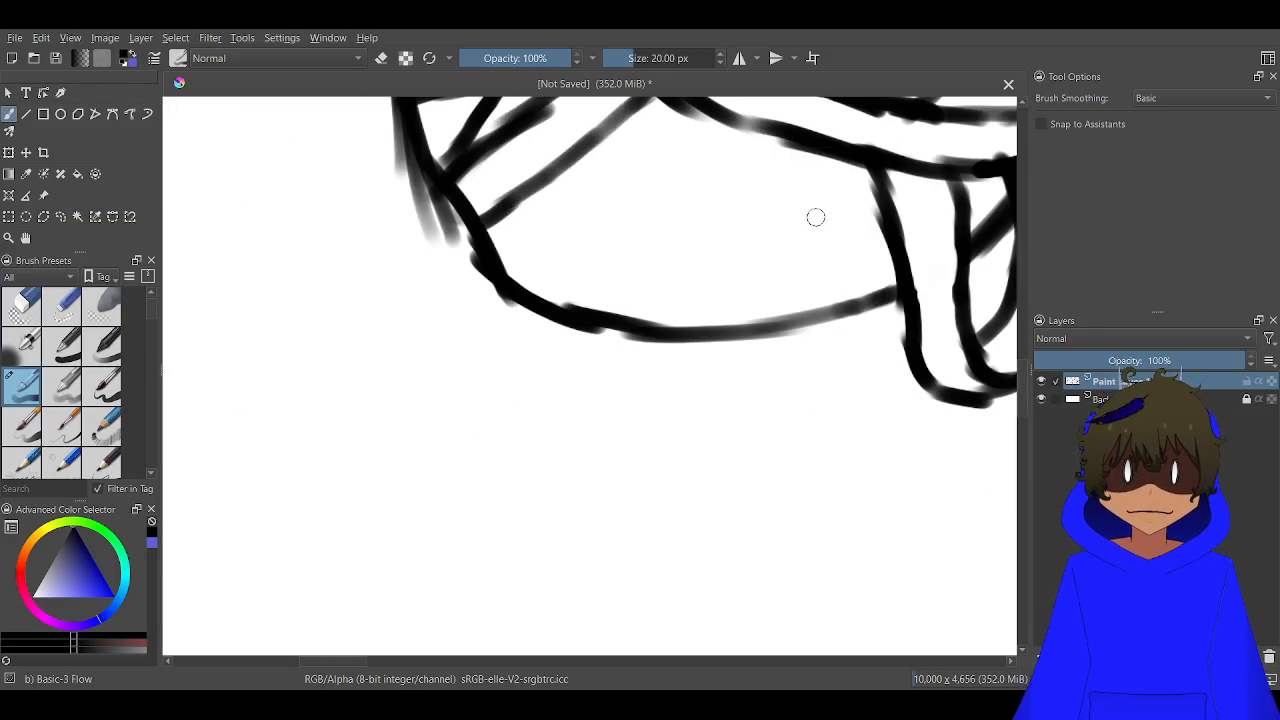
{"action": "mouse_move", "coordinate": [816, 217]}
{"action": "left_mouse_down"}
{"action": "mouse_move", "coordinate": [788, 201]}
{"action": "mouse_move", "coordinate": [731, 206]}
{"action": "mouse_move", "coordinate": [735, 236]}
{"action": "left_mouse_up"}
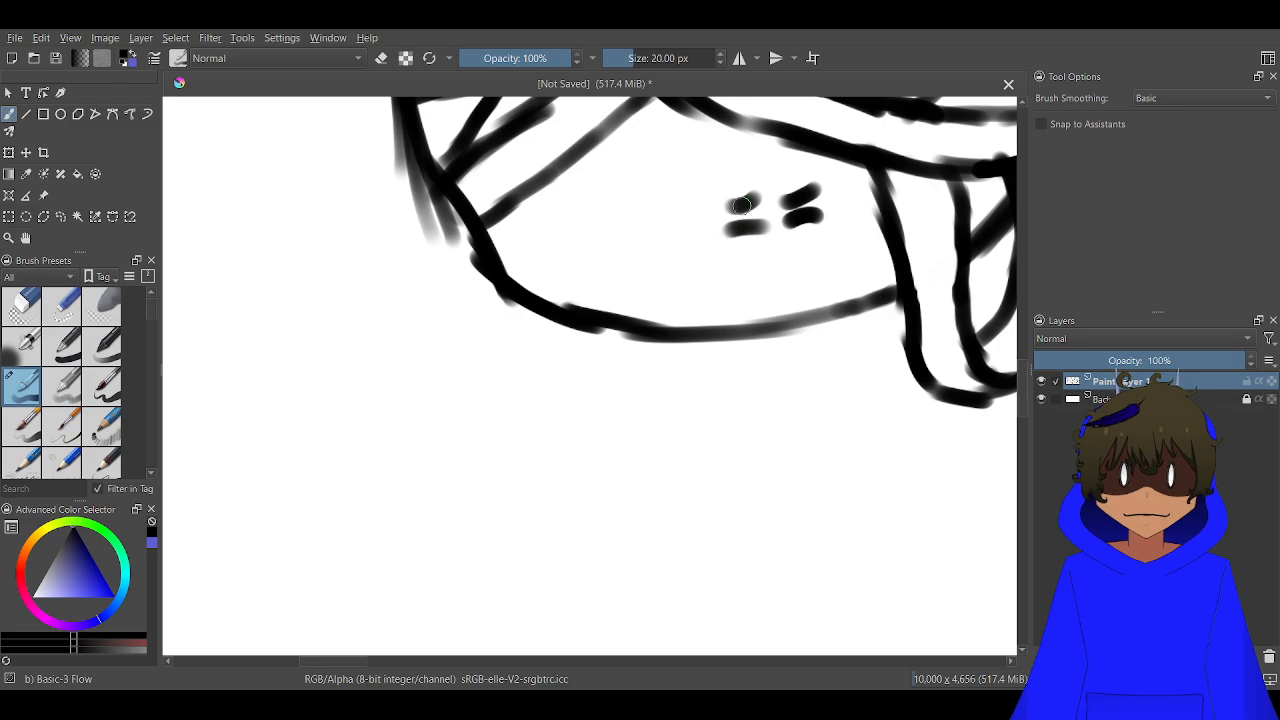
{"action": "scroll", "coordinate": [742, 205], "scroll_direction": "up", "scroll_amount": 2}
{"action": "key", "text": "ctrl+z"}
{"action": "key", "text": "ctrl+z"}
{"action": "key", "text": "ctrl+z"}
{"action": "key", "text": "ctrl+z"}
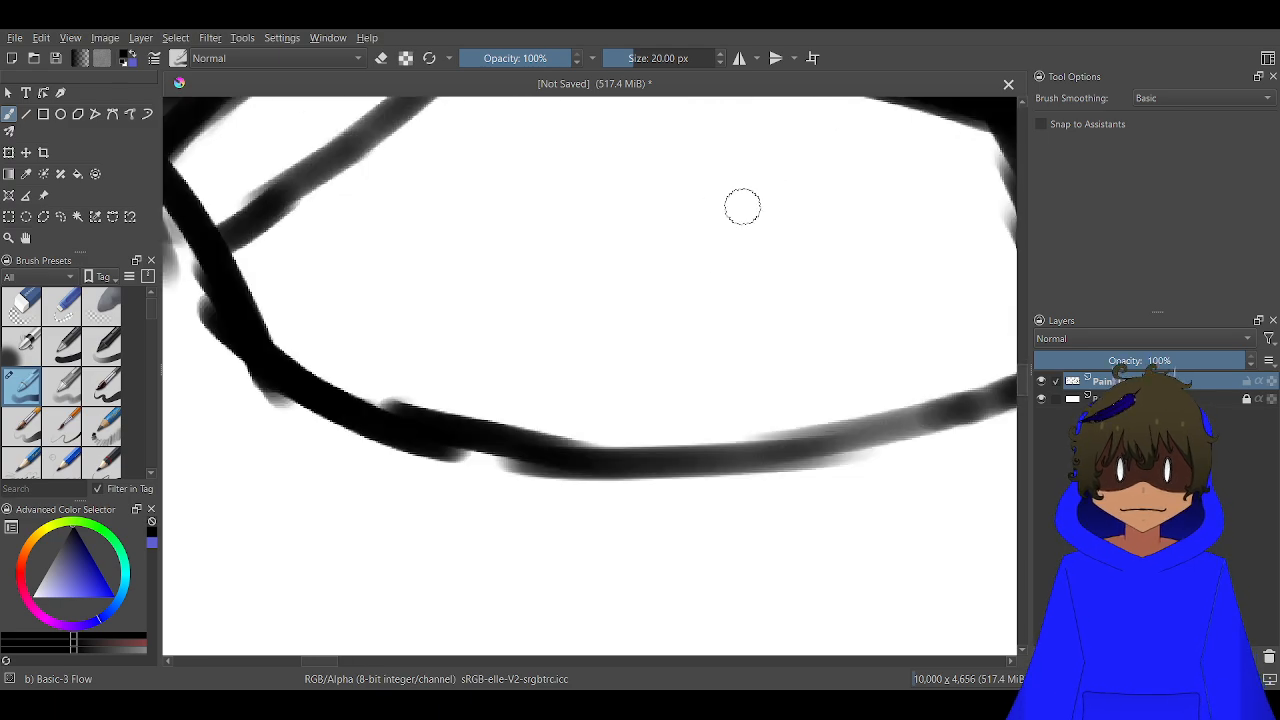
Draw a wavy mouth line across the jaw area with six pointed teeth above it and six below
{"action": "scroll", "coordinate": [742, 206], "scroll_direction": "down", "scroll_amount": 2}
{"action": "mouse_move", "coordinate": [838, 318]}
{"action": "left_mouse_down"}
{"action": "mouse_move", "coordinate": [776, 336]}
{"action": "mouse_move", "coordinate": [723, 321]}
{"action": "mouse_move", "coordinate": [570, 344]}
{"action": "mouse_move", "coordinate": [341, 331]}
{"action": "left_mouse_up"}
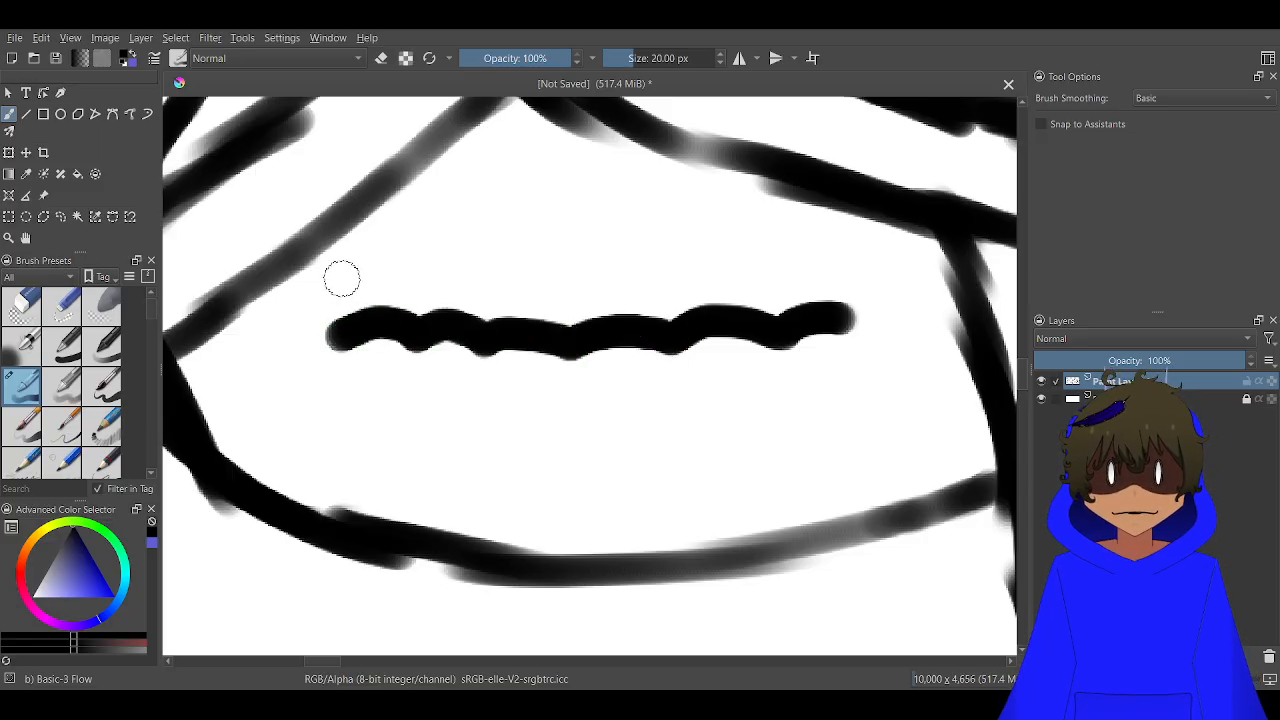
{"action": "mouse_move", "coordinate": [341, 278]}
{"action": "left_mouse_down"}
{"action": "mouse_move", "coordinate": [422, 280]}
{"action": "mouse_move", "coordinate": [469, 309]}
{"action": "mouse_move", "coordinate": [505, 285]}
{"action": "mouse_move", "coordinate": [564, 316]}
{"action": "mouse_move", "coordinate": [585, 292]}
{"action": "mouse_move", "coordinate": [649, 313]}
{"action": "mouse_move", "coordinate": [686, 291]}
{"action": "mouse_move", "coordinate": [843, 299]}
{"action": "mouse_move", "coordinate": [860, 290]}
{"action": "mouse_move", "coordinate": [859, 246]}
{"action": "mouse_move", "coordinate": [834, 193]}
{"action": "mouse_move", "coordinate": [807, 179]}
{"action": "mouse_move", "coordinate": [777, 291]}
{"action": "mouse_move", "coordinate": [722, 184]}
{"action": "mouse_move", "coordinate": [701, 204]}
{"action": "mouse_move", "coordinate": [679, 285]}
{"action": "mouse_move", "coordinate": [611, 199]}
{"action": "mouse_move", "coordinate": [584, 280]}
{"action": "mouse_move", "coordinate": [514, 204]}
{"action": "mouse_move", "coordinate": [498, 288]}
{"action": "mouse_move", "coordinate": [458, 218]}
{"action": "mouse_move", "coordinate": [428, 209]}
{"action": "mouse_move", "coordinate": [419, 274]}
{"action": "mouse_move", "coordinate": [365, 213]}
{"action": "mouse_move", "coordinate": [347, 249]}
{"action": "mouse_move", "coordinate": [339, 356]}
{"action": "mouse_move", "coordinate": [348, 344]}
{"action": "mouse_move", "coordinate": [339, 386]}
{"action": "mouse_move", "coordinate": [359, 426]}
{"action": "mouse_move", "coordinate": [407, 339]}
{"action": "mouse_move", "coordinate": [440, 421]}
{"action": "mouse_move", "coordinate": [480, 340]}
{"action": "mouse_move", "coordinate": [505, 411]}
{"action": "mouse_move", "coordinate": [541, 428]}
{"action": "mouse_move", "coordinate": [577, 346]}
{"action": "mouse_move", "coordinate": [632, 439]}
{"action": "mouse_move", "coordinate": [657, 422]}
{"action": "mouse_move", "coordinate": [677, 369]}
{"action": "mouse_move", "coordinate": [748, 431]}
{"action": "mouse_move", "coordinate": [783, 346]}
{"action": "mouse_move", "coordinate": [820, 417]}
{"action": "mouse_move", "coordinate": [853, 401]}
{"action": "mouse_move", "coordinate": [849, 311]}
{"action": "left_mouse_up"}
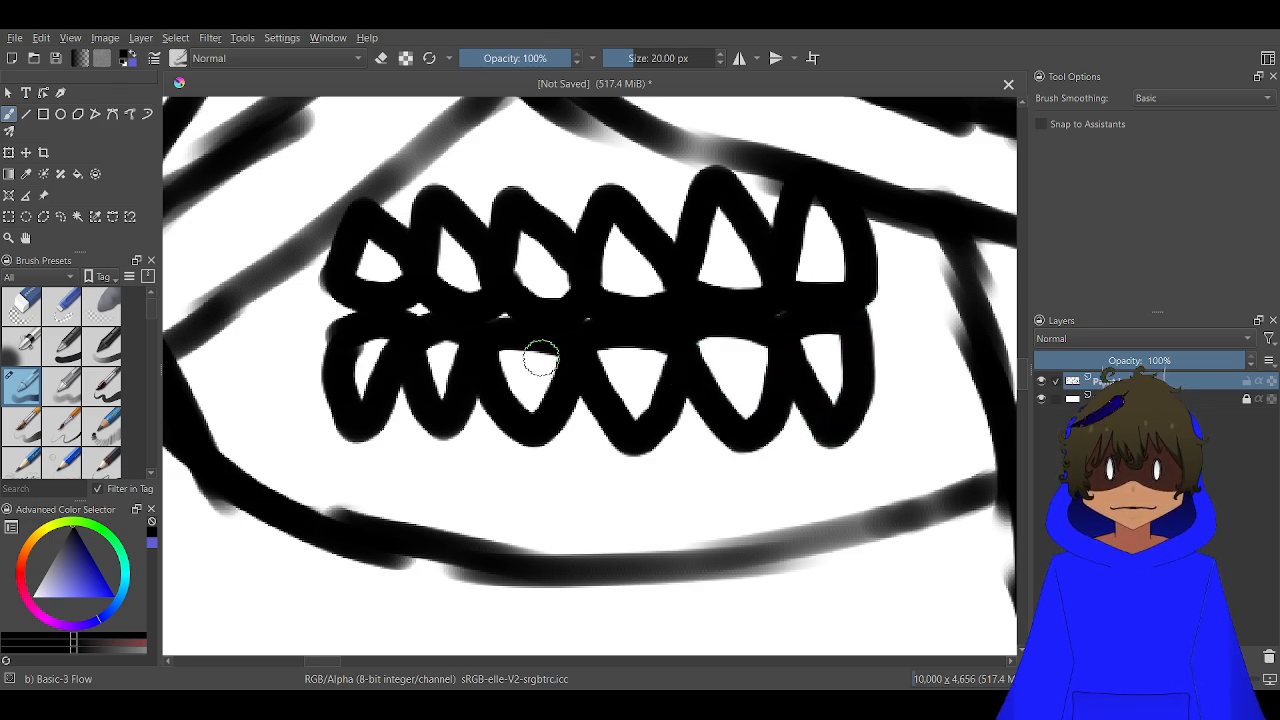
Draw a narrow loose bandage strip with a notched end hanging from the head's lower left side
{"action": "scroll", "coordinate": [490, 338], "scroll_direction": "down", "scroll_amount": 5}
{"action": "scroll", "coordinate": [450, 345], "scroll_direction": "up", "scroll_amount": 3}
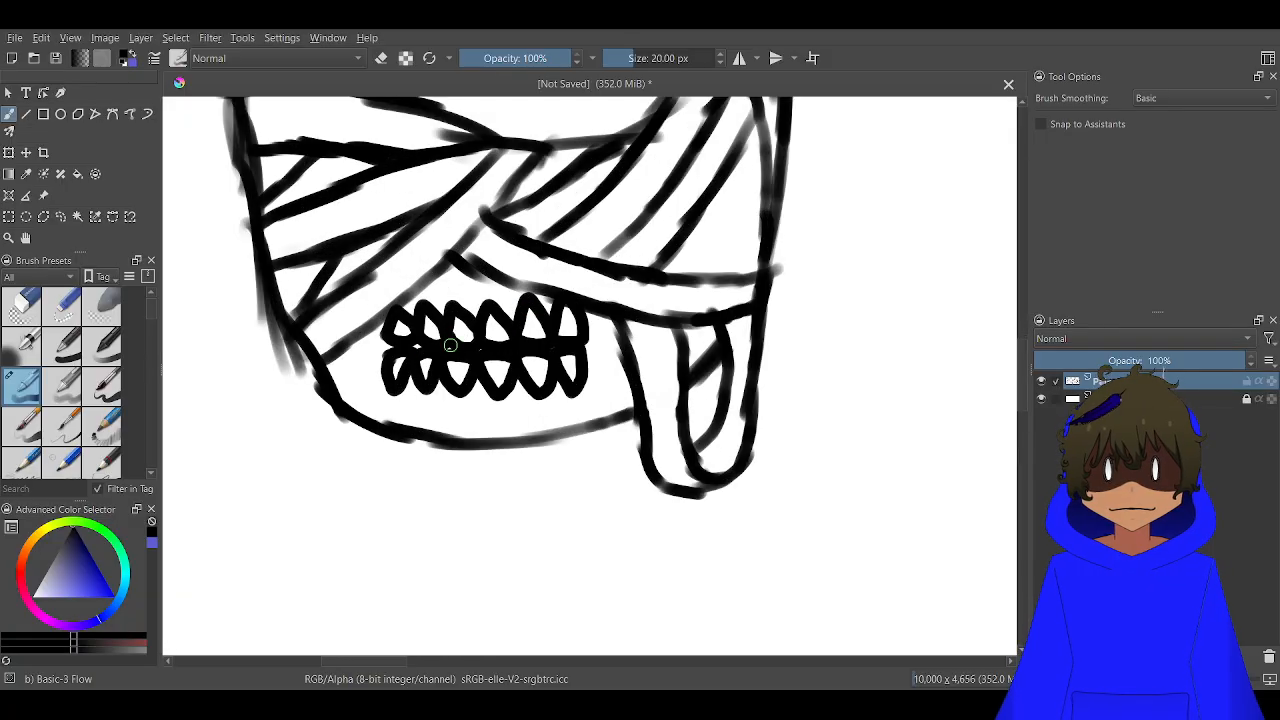
{"action": "mouse_move", "coordinate": [296, 327]}
{"action": "left_mouse_down"}
{"action": "mouse_move", "coordinate": [279, 396]}
{"action": "mouse_move", "coordinate": [208, 555]}
{"action": "mouse_move", "coordinate": [251, 528]}
{"action": "mouse_move", "coordinate": [266, 541]}
{"action": "mouse_move", "coordinate": [320, 389]}
{"action": "left_mouse_up"}
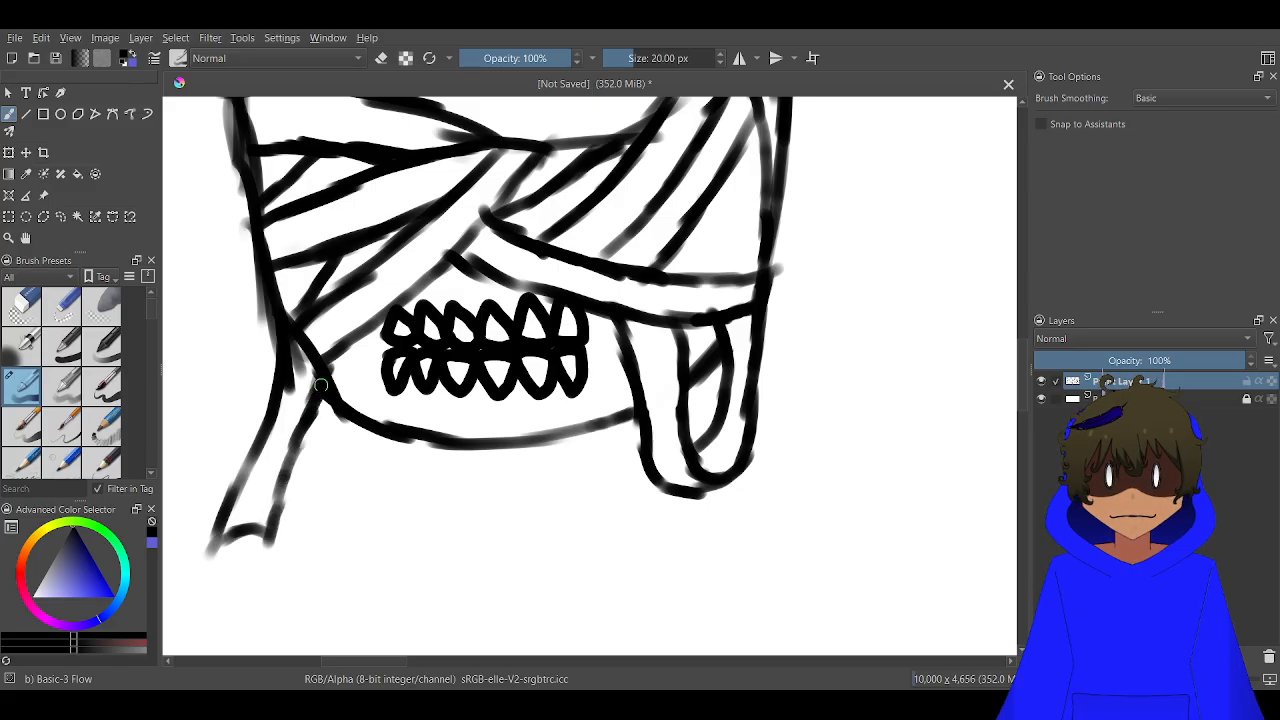
Draw a wide round eye in the opening between the wraps, with an inner iris ring and a solid pupil dot
{"action": "scroll", "coordinate": [318, 400], "scroll_direction": "down", "scroll_amount": 2}
{"action": "scroll", "coordinate": [417, 252], "scroll_direction": "up", "scroll_amount": 3}
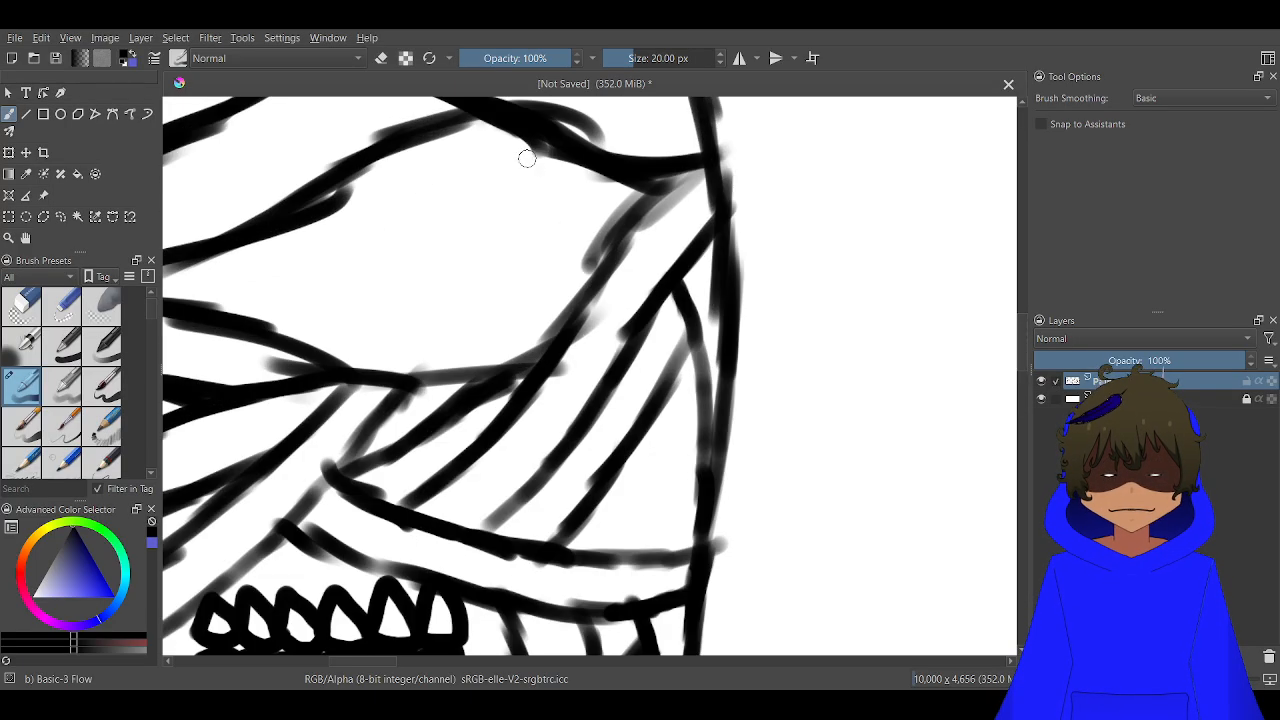
{"action": "mouse_move", "coordinate": [527, 158]}
{"action": "left_mouse_down"}
{"action": "mouse_move", "coordinate": [551, 182]}
{"action": "mouse_move", "coordinate": [558, 286]}
{"action": "mouse_move", "coordinate": [508, 343]}
{"action": "mouse_move", "coordinate": [517, 336]}
{"action": "mouse_move", "coordinate": [404, 344]}
{"action": "mouse_move", "coordinate": [371, 300]}
{"action": "mouse_move", "coordinate": [367, 268]}
{"action": "mouse_move", "coordinate": [385, 182]}
{"action": "mouse_move", "coordinate": [412, 150]}
{"action": "mouse_move", "coordinate": [461, 133]}
{"action": "mouse_move", "coordinate": [554, 172]}
{"action": "mouse_move", "coordinate": [508, 134]}
{"action": "left_mouse_up"}
{"action": "scroll", "coordinate": [486, 214], "scroll_direction": "up", "scroll_amount": 2}
{"action": "mouse_move", "coordinate": [512, 196]}
{"action": "left_mouse_down"}
{"action": "mouse_move", "coordinate": [437, 186]}
{"action": "mouse_move", "coordinate": [402, 212]}
{"action": "mouse_move", "coordinate": [380, 290]}
{"action": "mouse_move", "coordinate": [457, 349]}
{"action": "mouse_move", "coordinate": [510, 345]}
{"action": "mouse_move", "coordinate": [555, 292]}
{"action": "mouse_move", "coordinate": [535, 210]}
{"action": "mouse_move", "coordinate": [478, 184]}
{"action": "left_mouse_up"}
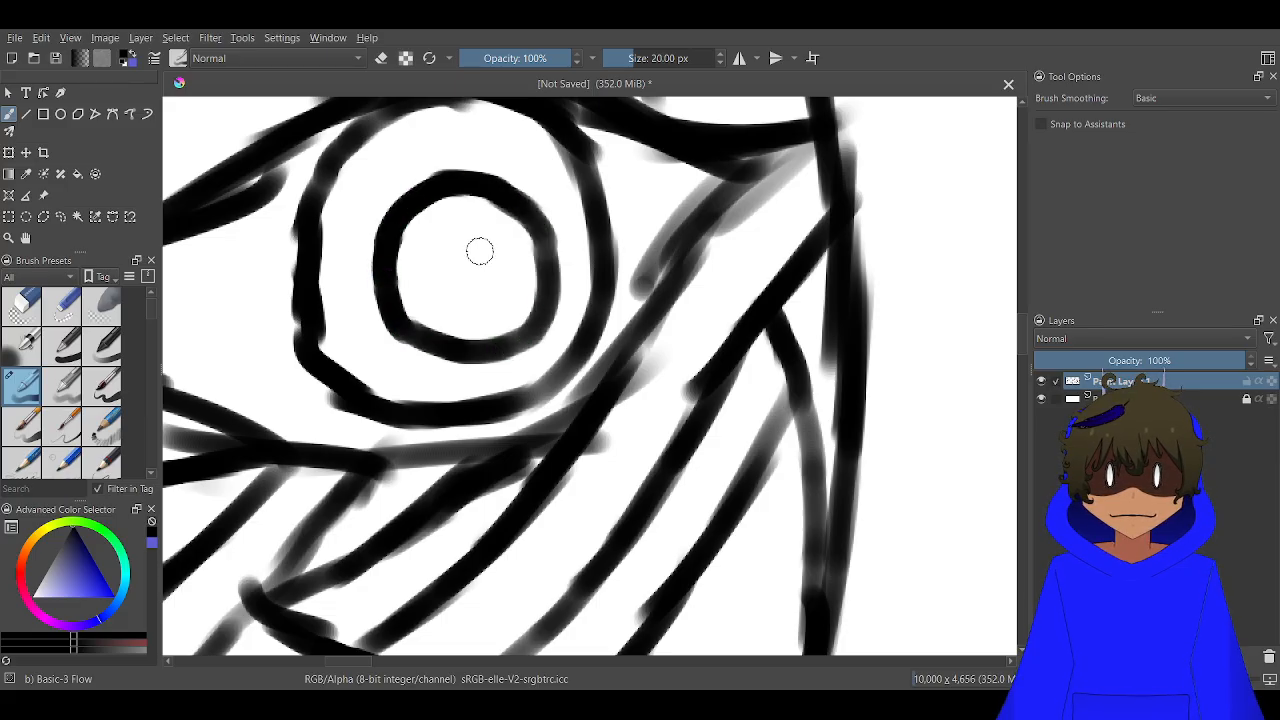
{"action": "left_click_drag", "start_coordinate": [479, 251], "coordinate": [452, 285]}
{"action": "scroll", "coordinate": [437, 305], "scroll_direction": "down", "scroll_amount": 3}
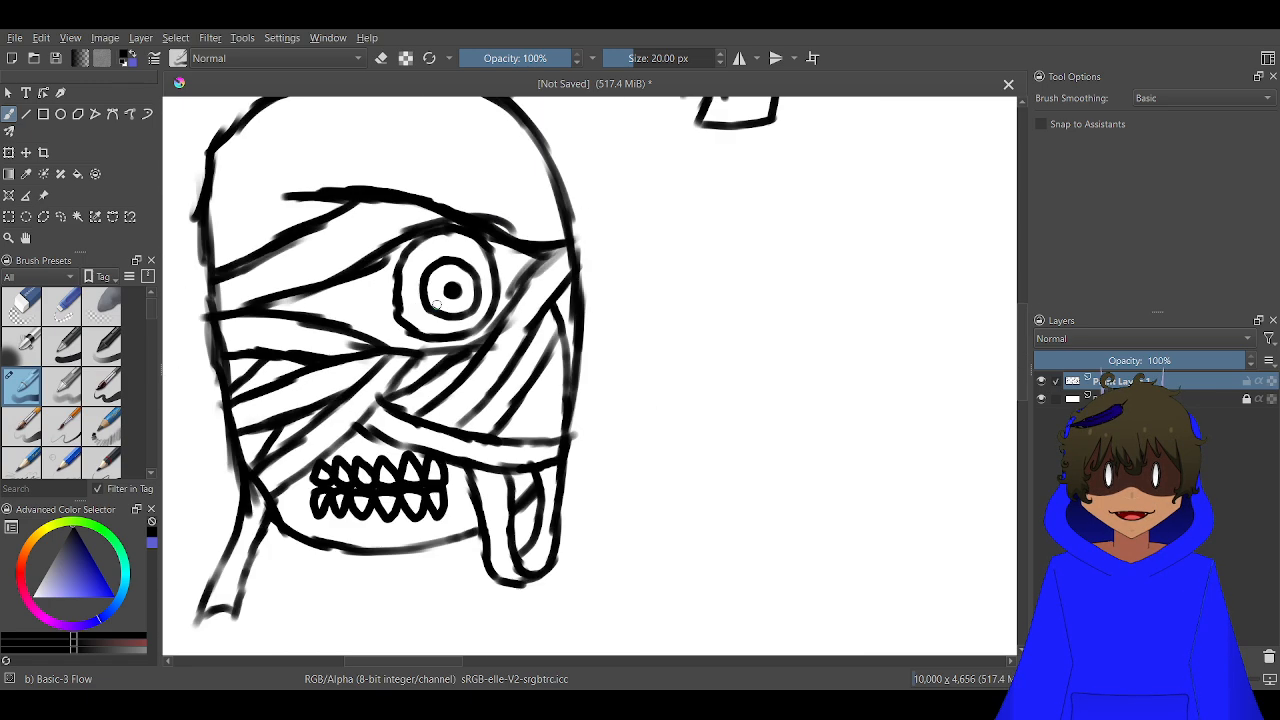
Extend the brow wrap line to the head's left edge with a slanted line below it, and add a parallel line above to form a forehead band
{"action": "scroll", "coordinate": [437, 305], "scroll_direction": "down", "scroll_amount": 1}
{"action": "scroll", "coordinate": [340, 237], "scroll_direction": "up", "scroll_amount": 4}
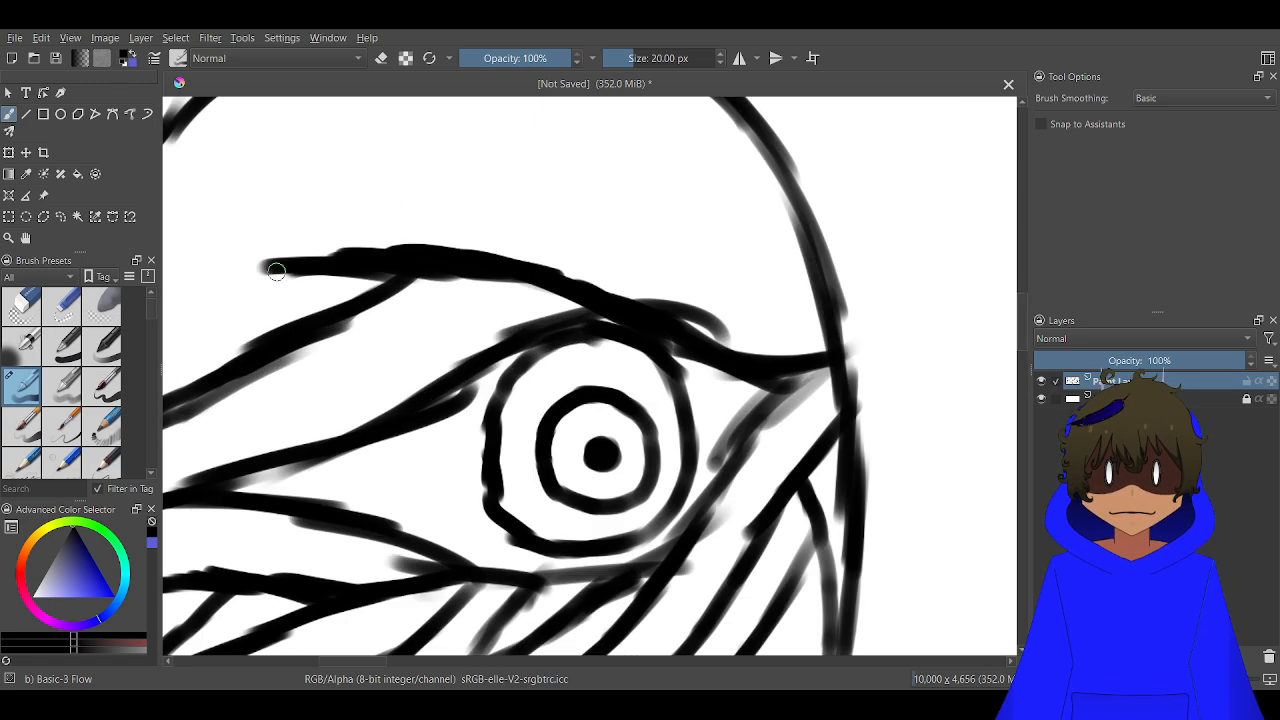
{"action": "scroll", "coordinate": [267, 284], "scroll_direction": "down", "scroll_amount": 2}
{"action": "scroll", "coordinate": [374, 277], "scroll_direction": "up", "scroll_amount": 1}
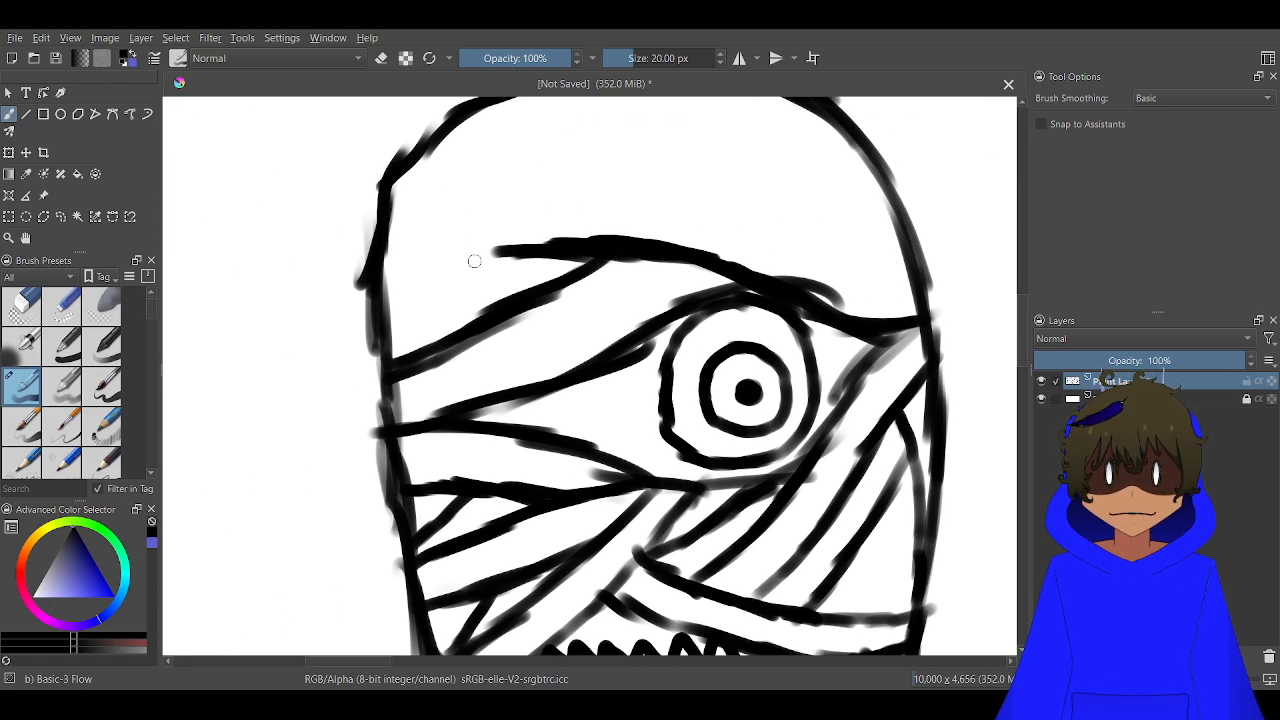
{"action": "left_click_drag", "start_coordinate": [498, 250], "coordinate": [412, 348]}
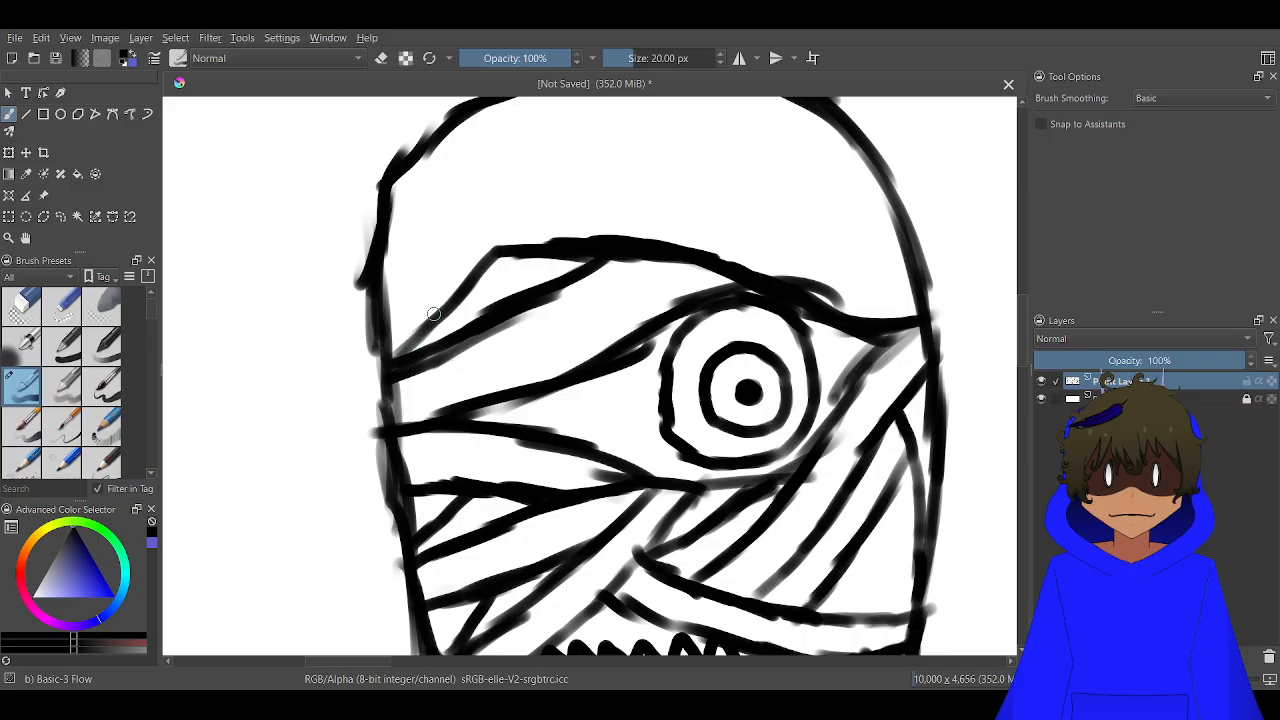
{"action": "mouse_move", "coordinate": [497, 256]}
{"action": "left_mouse_down"}
{"action": "mouse_move", "coordinate": [390, 271]}
{"action": "mouse_move", "coordinate": [430, 226]}
{"action": "mouse_move", "coordinate": [536, 210]}
{"action": "mouse_move", "coordinate": [686, 232]}
{"action": "mouse_move", "coordinate": [842, 277]}
{"action": "mouse_move", "coordinate": [905, 276]}
{"action": "left_mouse_up"}
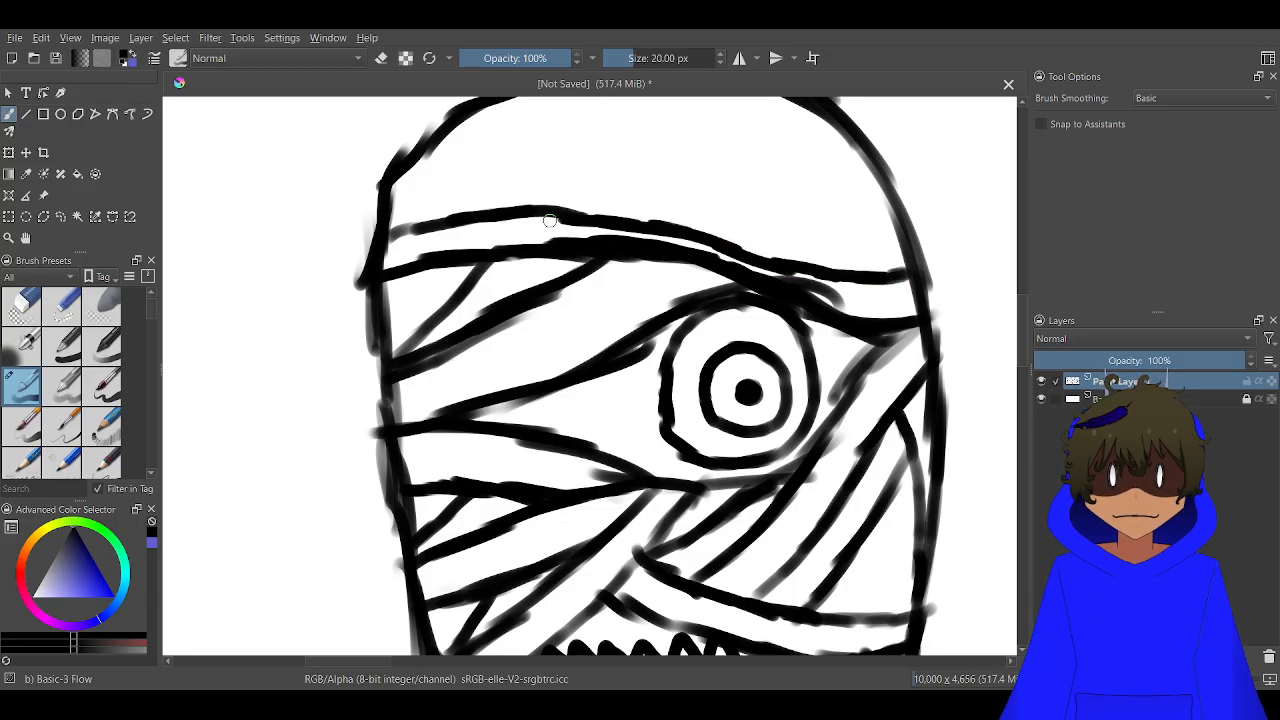
{"action": "mouse_move", "coordinate": [634, 224]}
{"action": "left_mouse_down"}
{"action": "mouse_move", "coordinate": [537, 204]}
{"action": "mouse_move", "coordinate": [393, 232]}
{"action": "left_mouse_up"}
{"action": "scroll", "coordinate": [771, 286], "scroll_direction": "up", "scroll_amount": 1}
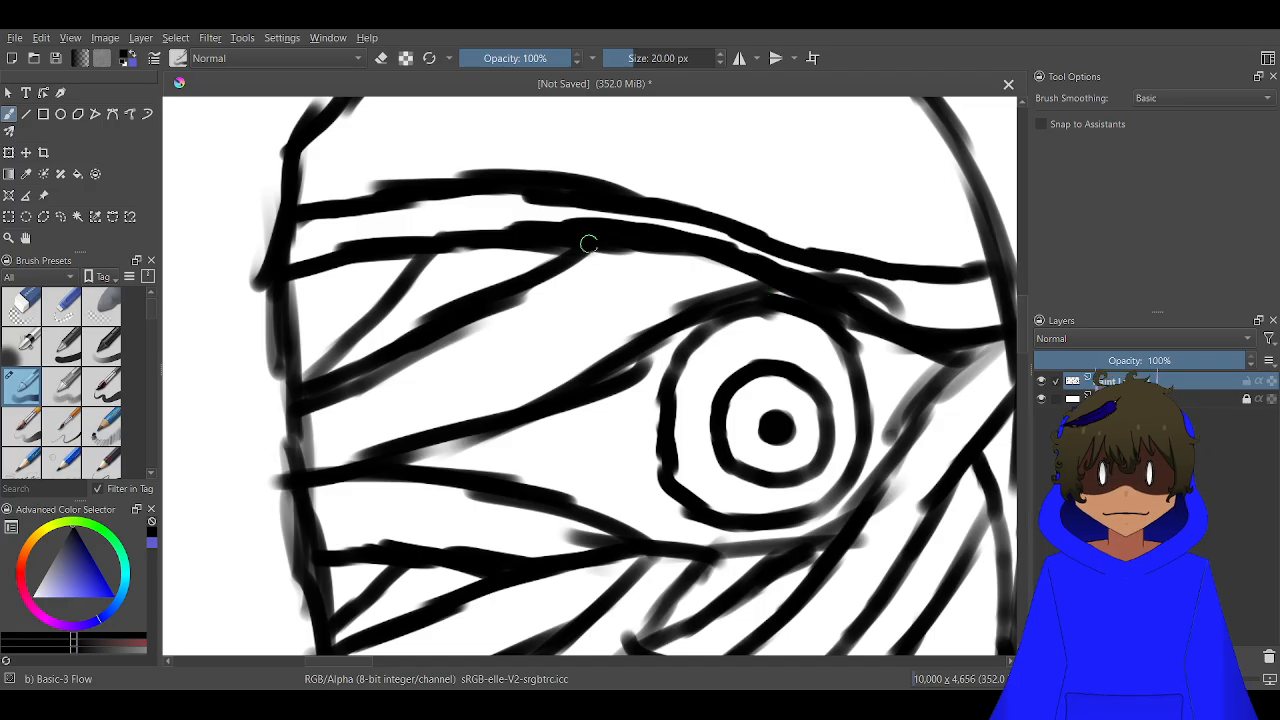
Erase the excess thickness along the forehead band's lower line and redraw the thinned part above the eye
{"action": "key", "text": "e"}
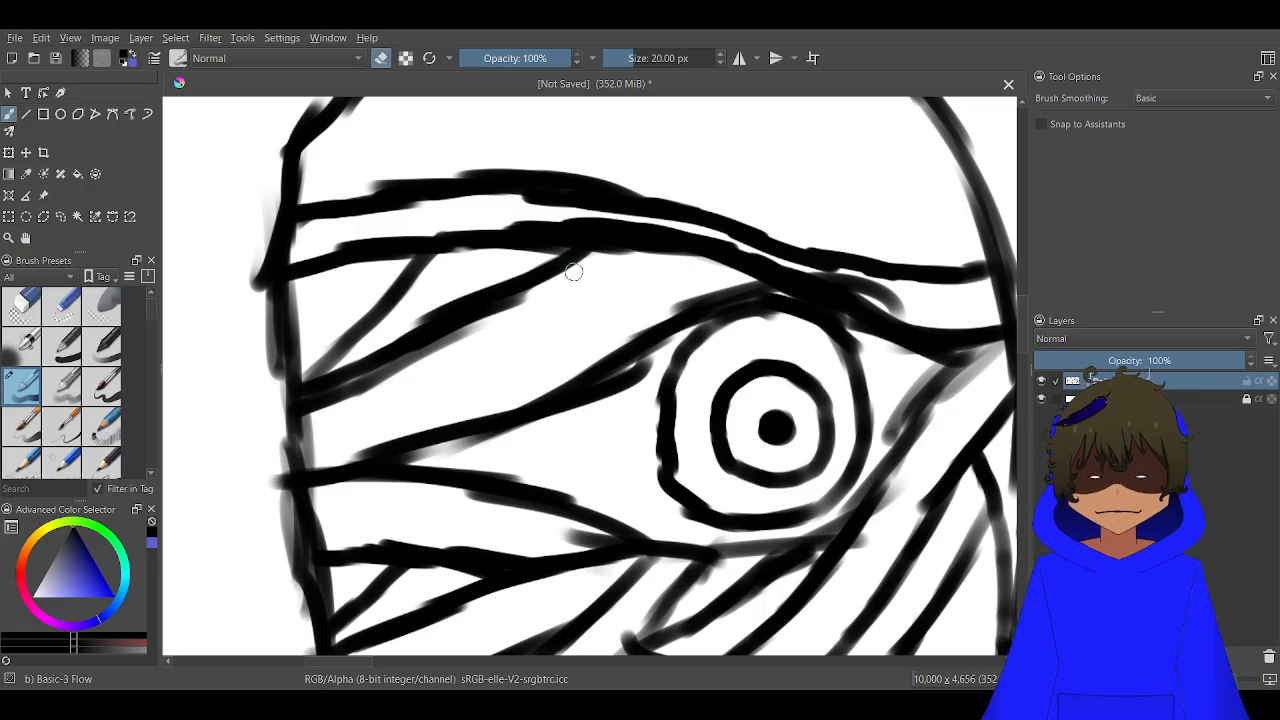
{"action": "mouse_move", "coordinate": [517, 229]}
{"action": "left_mouse_down"}
{"action": "mouse_move", "coordinate": [798, 270]}
{"action": "mouse_move", "coordinate": [911, 317]}
{"action": "mouse_move", "coordinate": [691, 235]}
{"action": "mouse_move", "coordinate": [715, 241]}
{"action": "mouse_move", "coordinate": [553, 213]}
{"action": "left_mouse_up"}
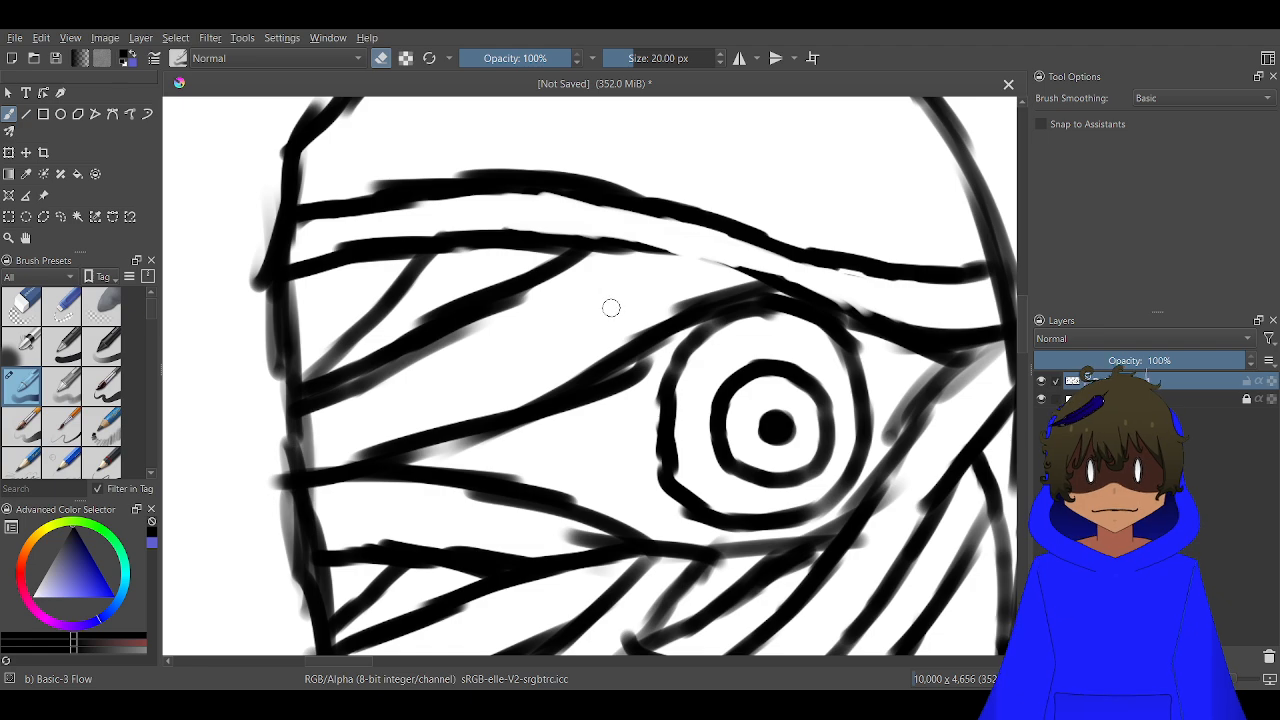
{"action": "key", "text": "e"}
{"action": "mouse_move", "coordinate": [590, 243]}
{"action": "left_mouse_down"}
{"action": "mouse_move", "coordinate": [806, 299]}
{"action": "mouse_move", "coordinate": [703, 260]}
{"action": "left_mouse_up"}
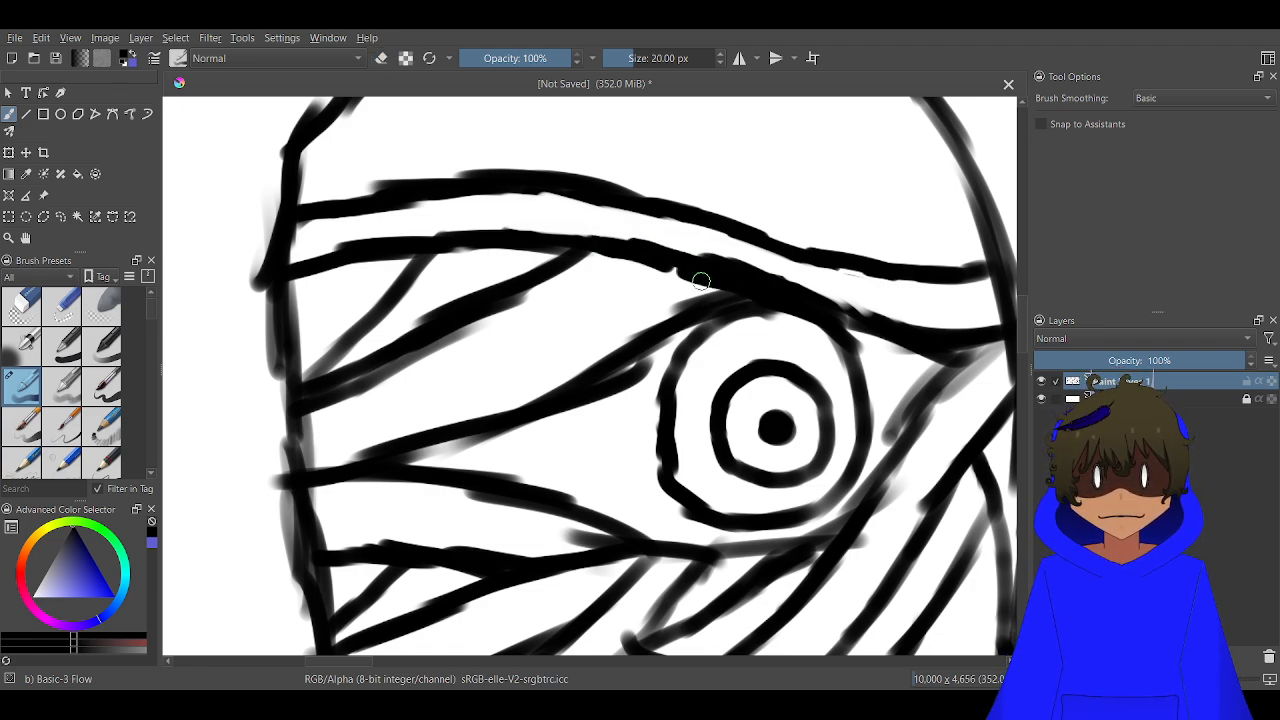
{"action": "scroll", "coordinate": [647, 260], "scroll_direction": "down", "scroll_amount": 2}
{"action": "scroll", "coordinate": [602, 289], "scroll_direction": "up", "scroll_amount": 2}
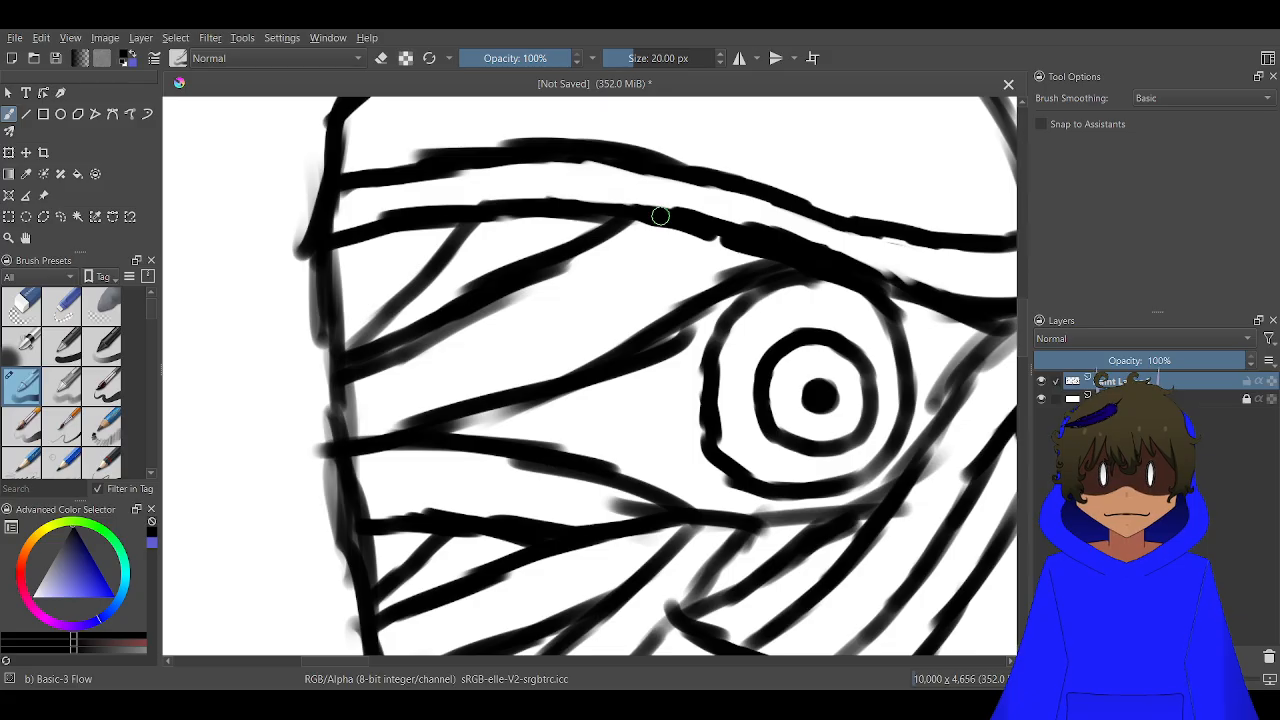
Draw two slanted wrap lines from the forehead band's lower edge down to the wrap at the eye's upper left
{"action": "mouse_move", "coordinate": [646, 220]}
{"action": "left_mouse_down"}
{"action": "mouse_move", "coordinate": [615, 307]}
{"action": "mouse_move", "coordinate": [562, 373]}
{"action": "left_mouse_up"}
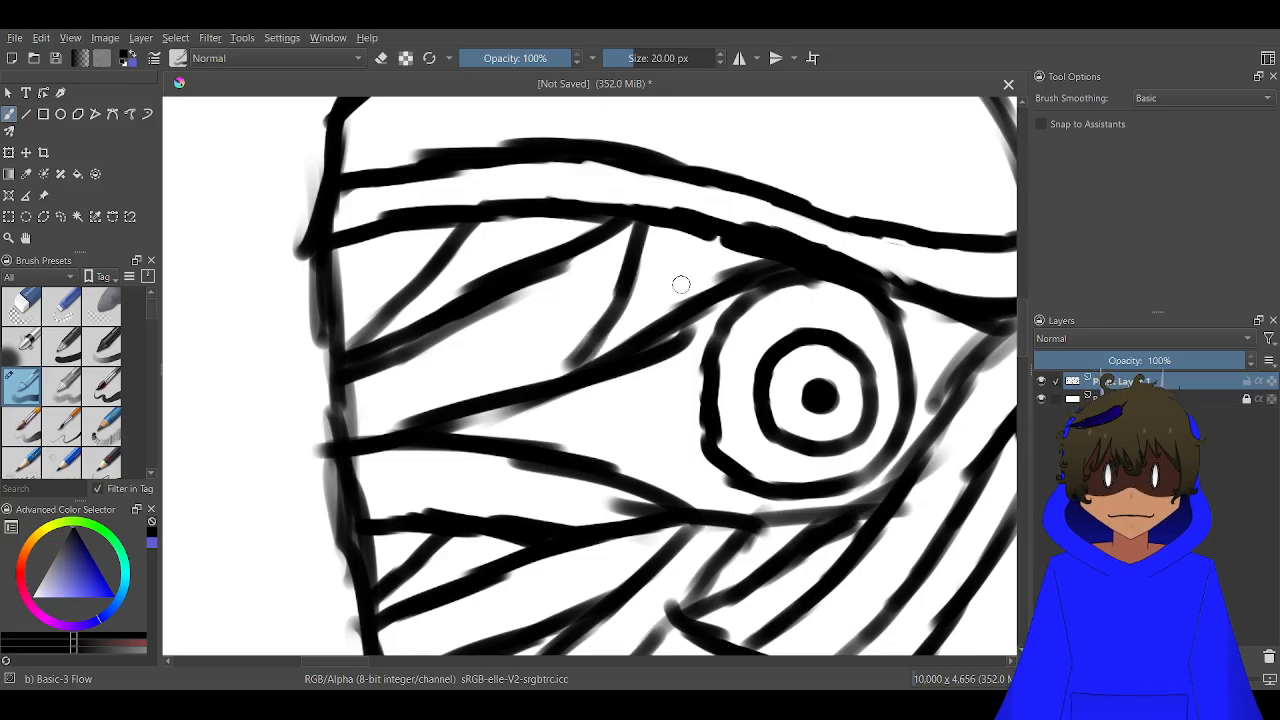
{"action": "left_click_drag", "start_coordinate": [719, 236], "coordinate": [655, 330]}
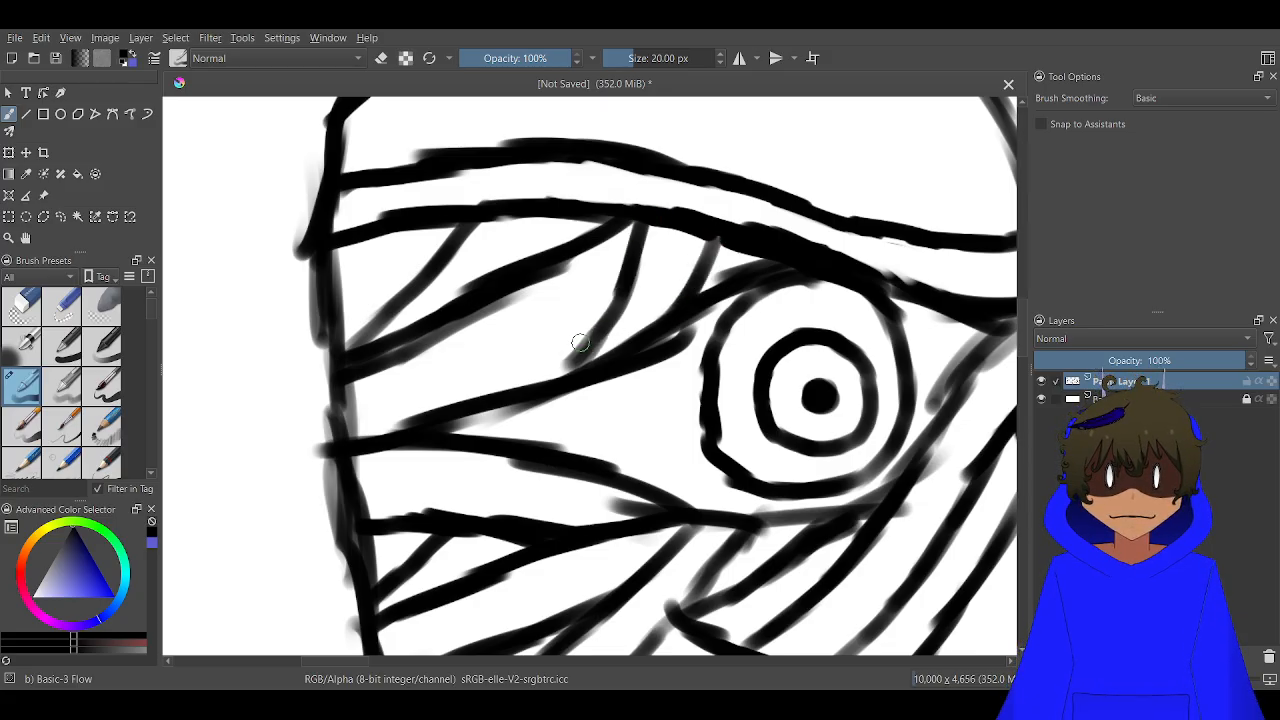
{"action": "left_click_drag", "start_coordinate": [579, 342], "coordinate": [556, 378]}
{"action": "scroll", "coordinate": [590, 300], "scroll_direction": "down", "scroll_amount": 4}
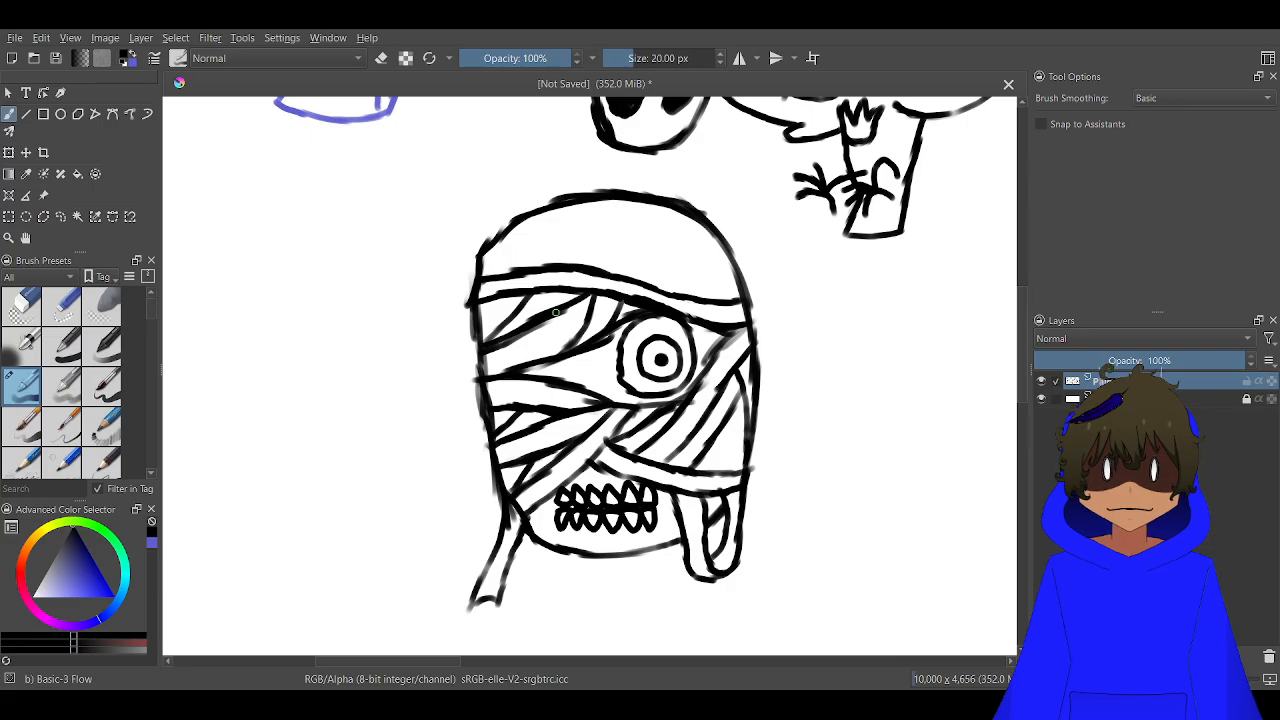
Draw slanted wrap lines across the opening left of the eye and a short line closing the gap to its right
{"action": "scroll", "coordinate": [578, 375], "scroll_direction": "up", "scroll_amount": 3}
{"action": "left_click_drag", "start_coordinate": [646, 296], "coordinate": [593, 405]}
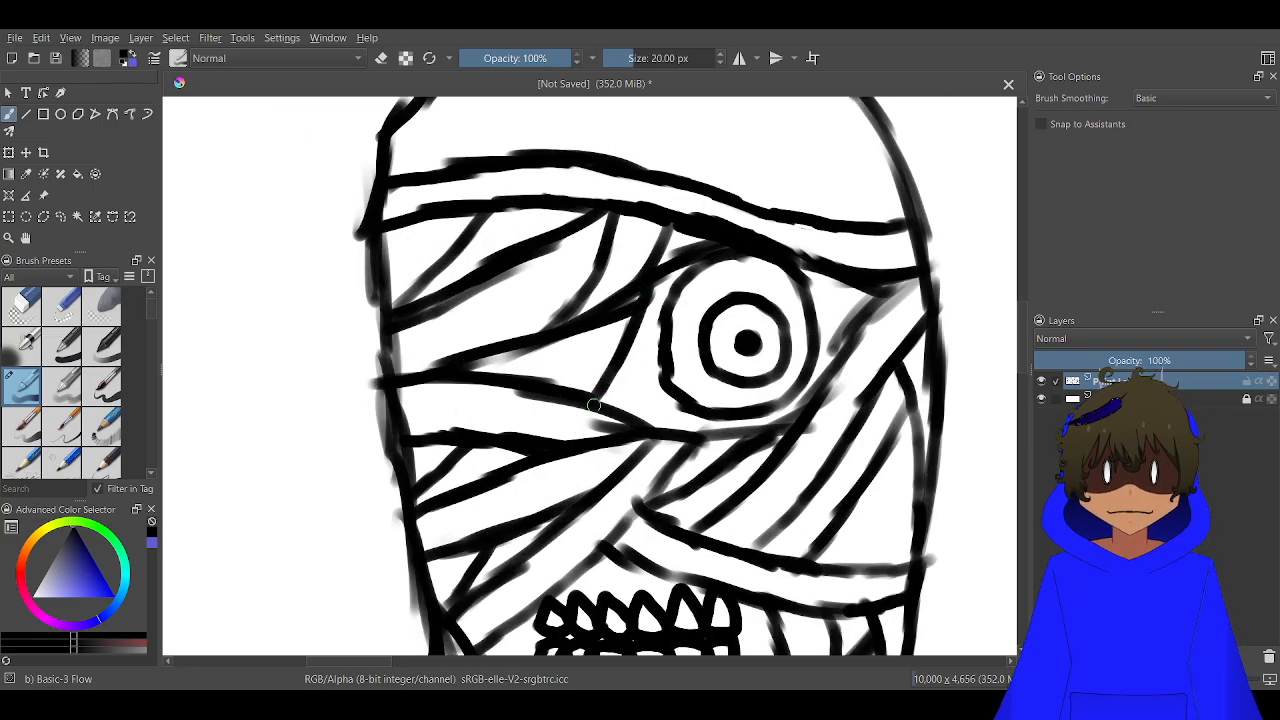
{"action": "left_click_drag", "start_coordinate": [599, 325], "coordinate": [548, 375]}
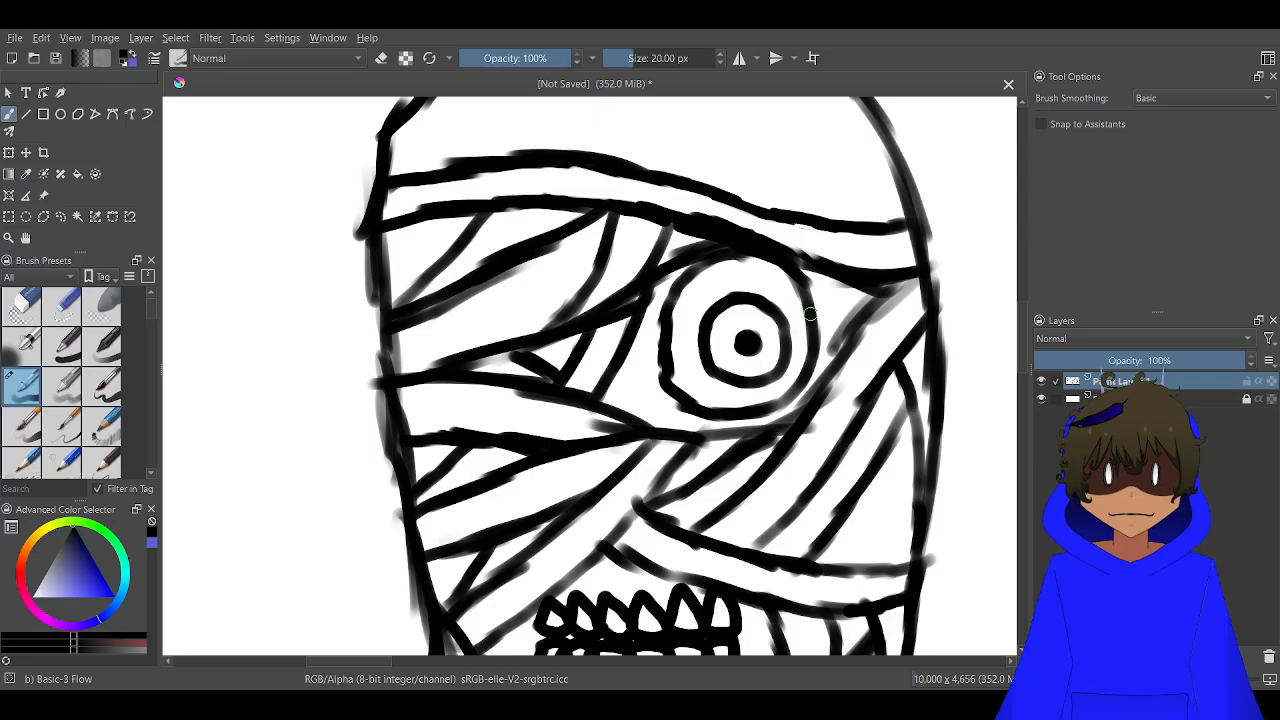
{"action": "left_click_drag", "start_coordinate": [843, 286], "coordinate": [845, 345]}
Divide the crown above the forehead band with a slanted line from the right edge, a curved line, two near-vertical lines and two diagonals
{"action": "scroll", "coordinate": [811, 318], "scroll_direction": "up", "scroll_amount": 3}
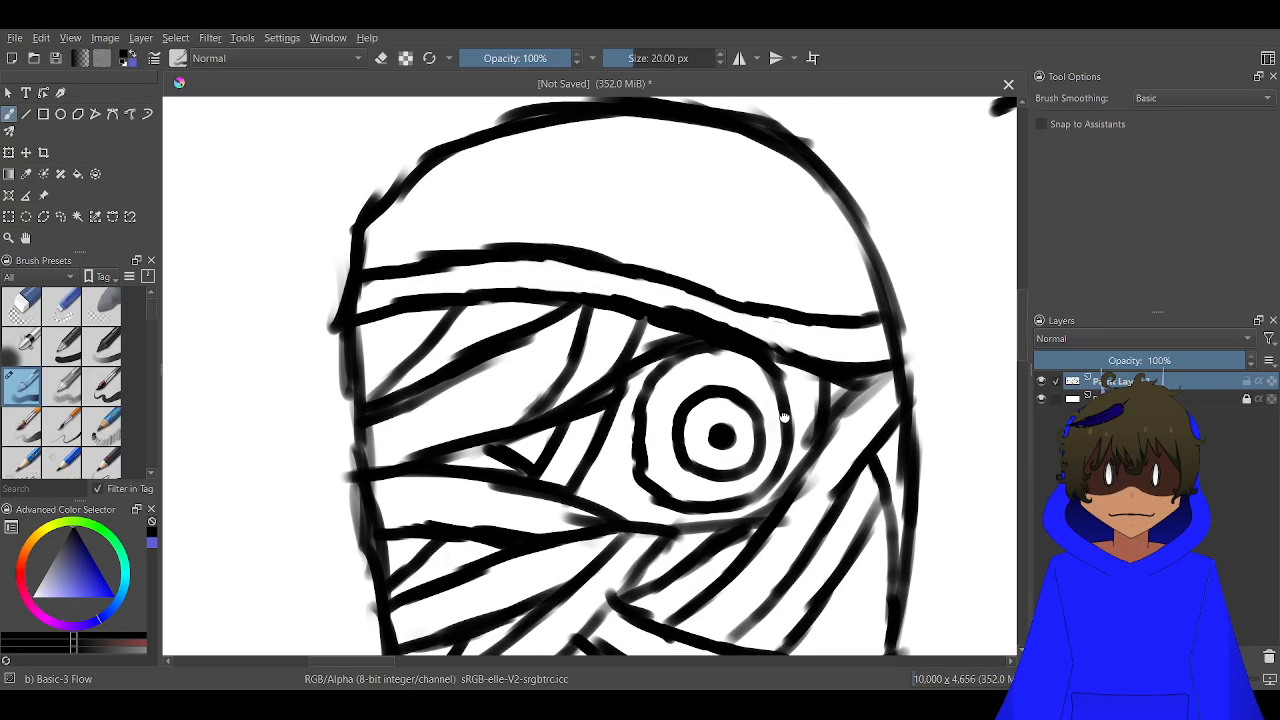
{"action": "left_click_drag", "start_coordinate": [812, 215], "coordinate": [623, 298]}
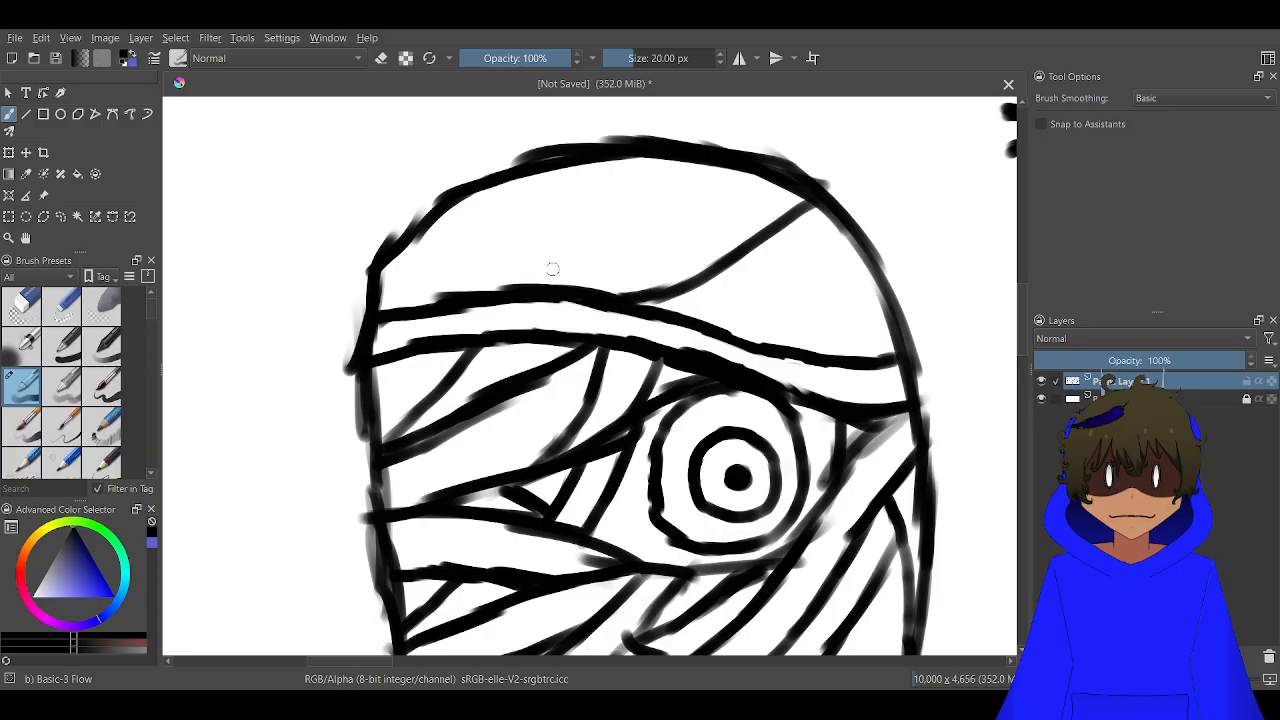
{"action": "mouse_move", "coordinate": [564, 159]}
{"action": "left_mouse_down"}
{"action": "mouse_move", "coordinate": [529, 197]}
{"action": "mouse_move", "coordinate": [518, 272]}
{"action": "left_mouse_up"}
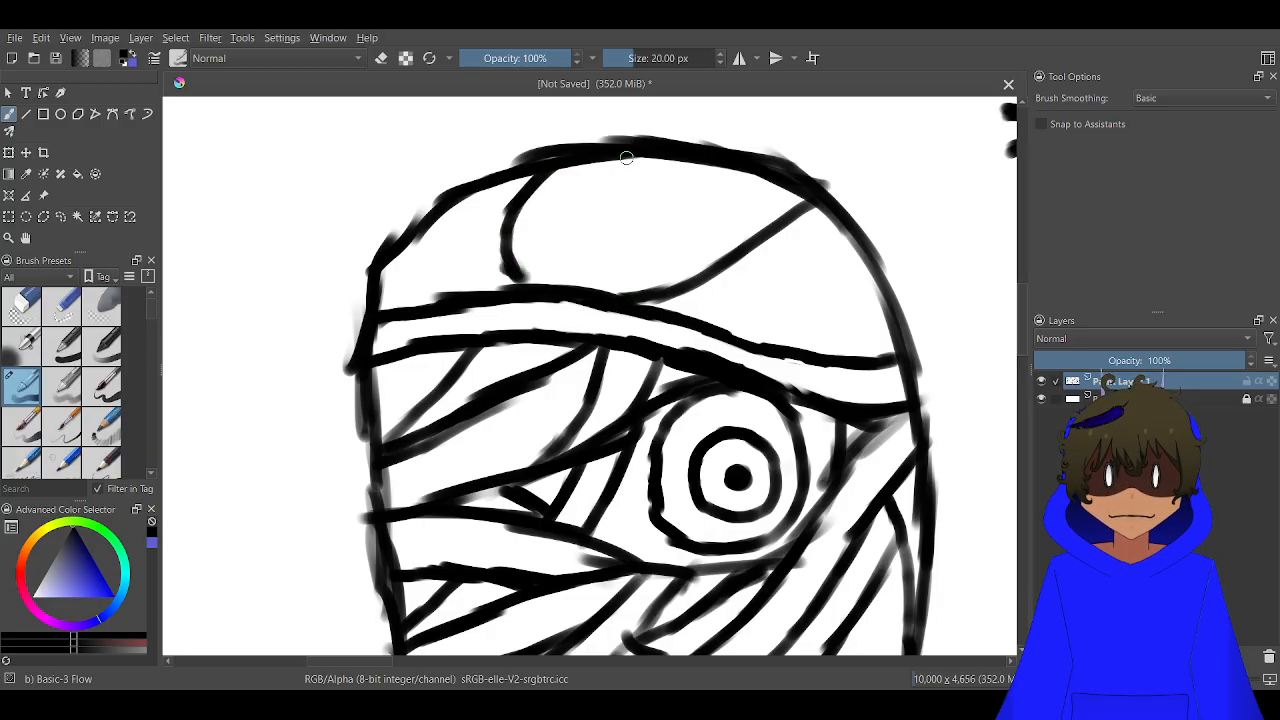
{"action": "left_click_drag", "start_coordinate": [627, 158], "coordinate": [520, 272]}
{"action": "left_click_drag", "start_coordinate": [630, 158], "coordinate": [625, 301]}
{"action": "left_click_drag", "start_coordinate": [621, 231], "coordinate": [518, 276]}
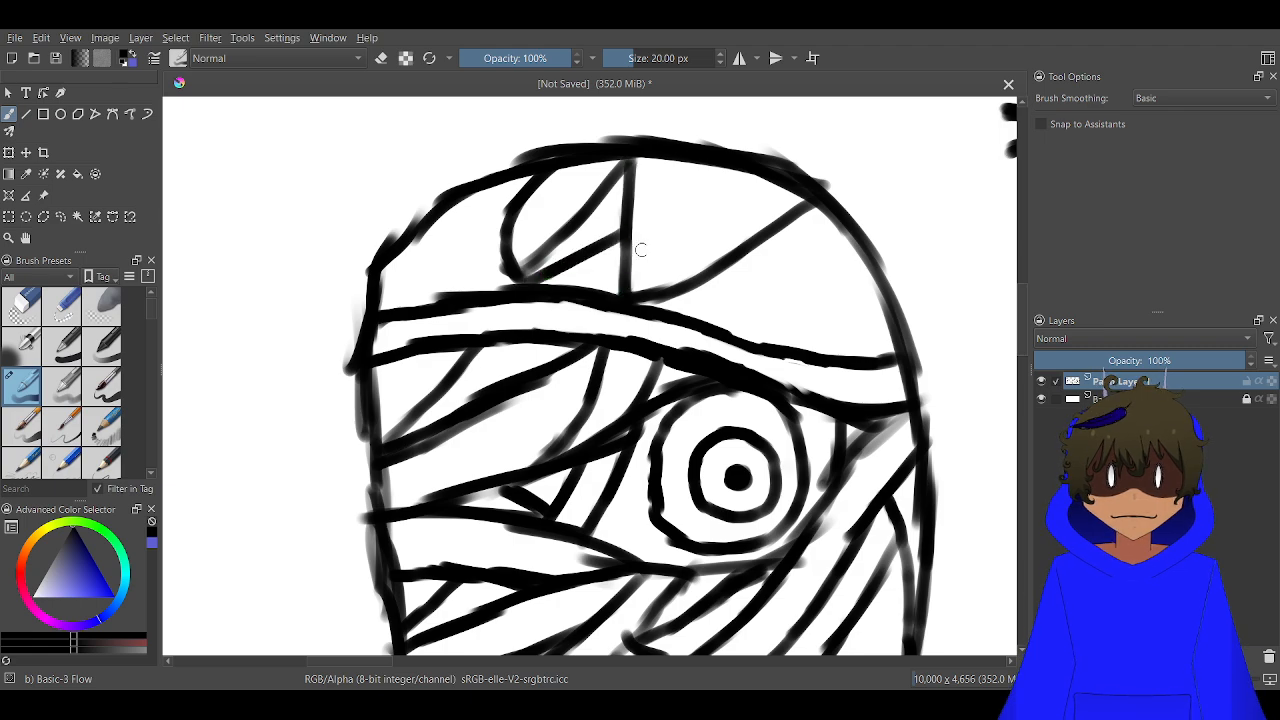
{"action": "mouse_move", "coordinate": [684, 163]}
{"action": "left_mouse_down"}
{"action": "mouse_move", "coordinate": [661, 262]}
{"action": "mouse_move", "coordinate": [680, 171]}
{"action": "left_mouse_up"}
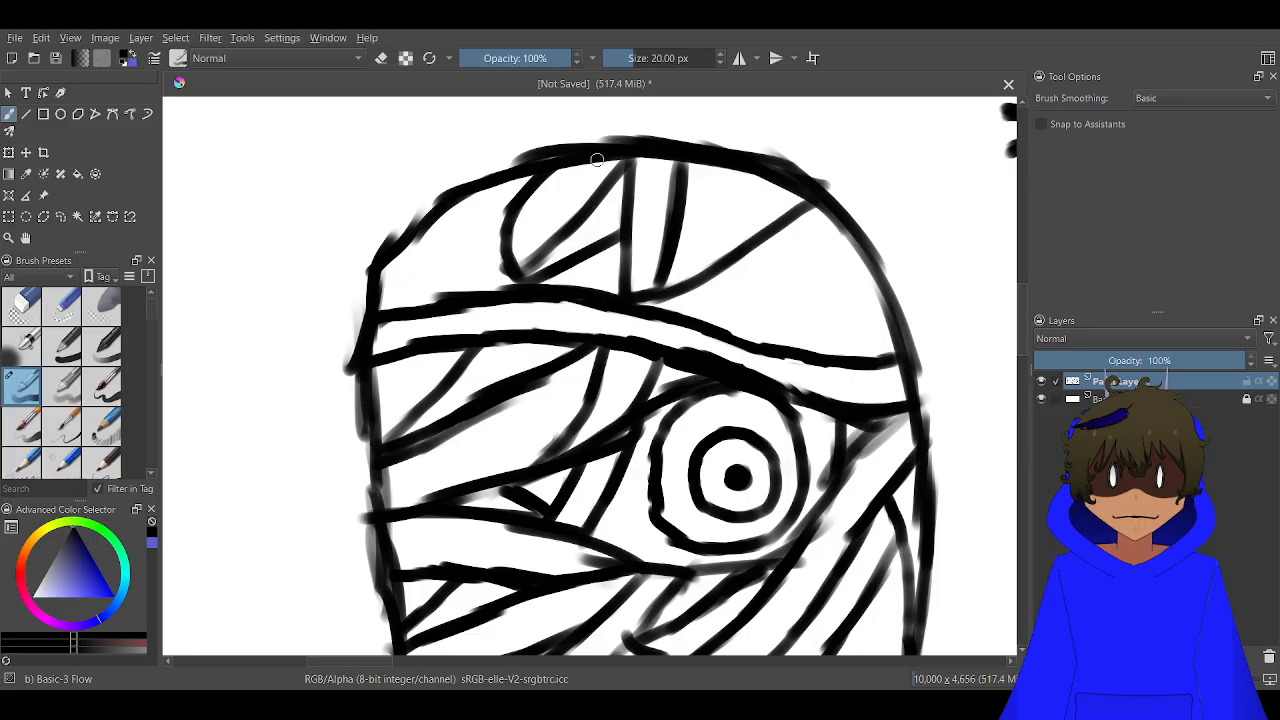
Fill the crown sections on both sides of the central vertical strip with short slanted and crossing wrap lines
{"action": "left_click_drag", "start_coordinate": [596, 160], "coordinate": [539, 230]}
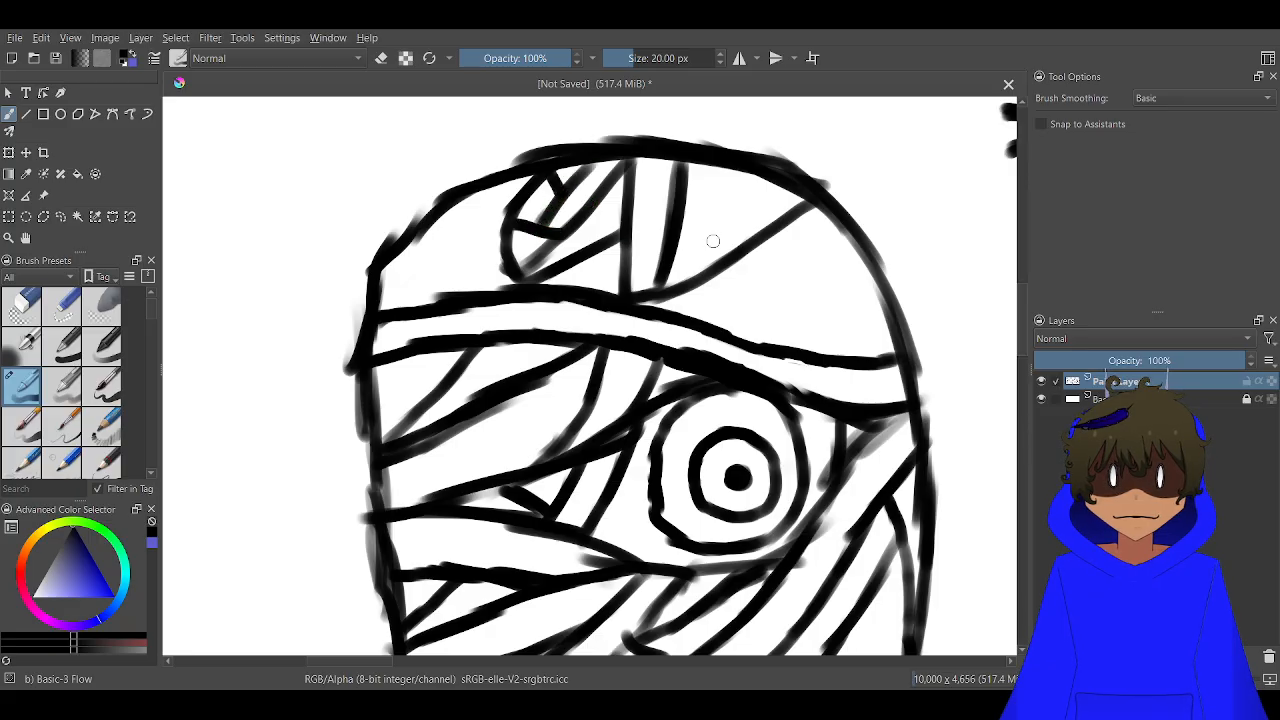
{"action": "left_click_drag", "start_coordinate": [762, 236], "coordinate": [659, 280]}
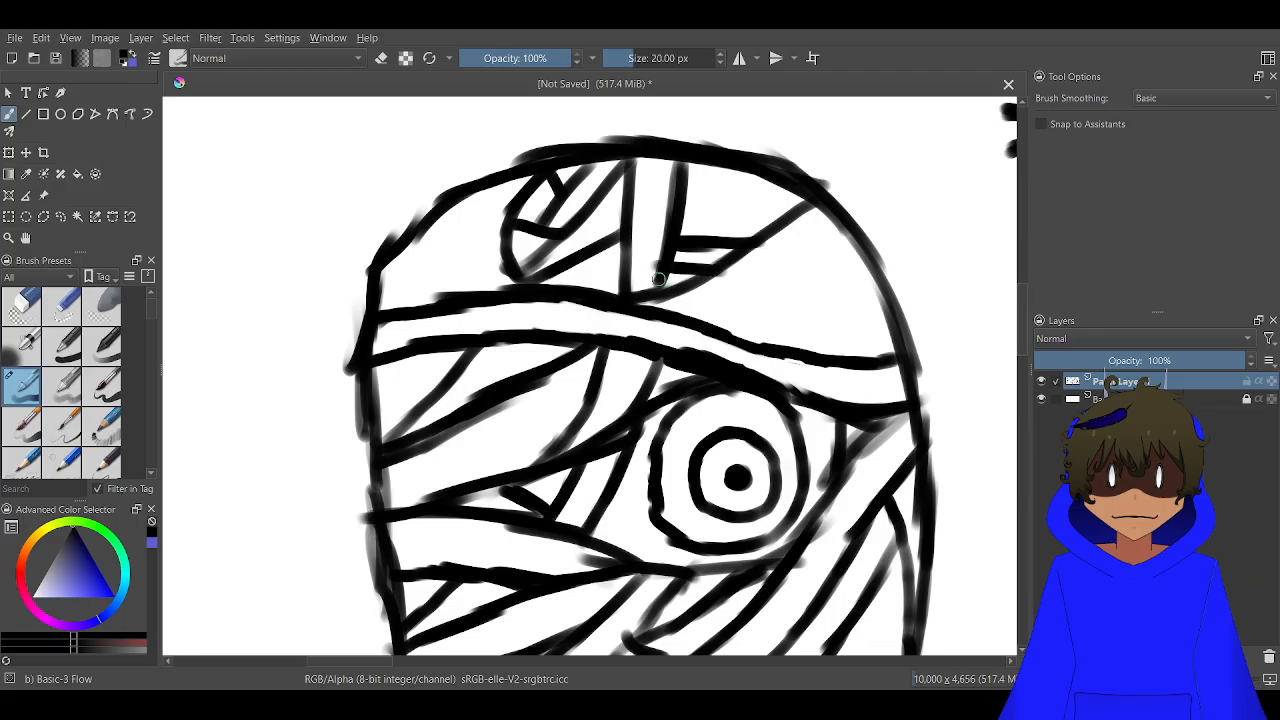
{"action": "mouse_move", "coordinate": [725, 237]}
{"action": "left_mouse_down"}
{"action": "mouse_move", "coordinate": [780, 178]}
{"action": "mouse_move", "coordinate": [751, 210]}
{"action": "mouse_move", "coordinate": [727, 173]}
{"action": "mouse_move", "coordinate": [736, 167]}
{"action": "mouse_move", "coordinate": [722, 234]}
{"action": "left_mouse_up"}
{"action": "left_click_drag", "start_coordinate": [716, 170], "coordinate": [679, 246]}
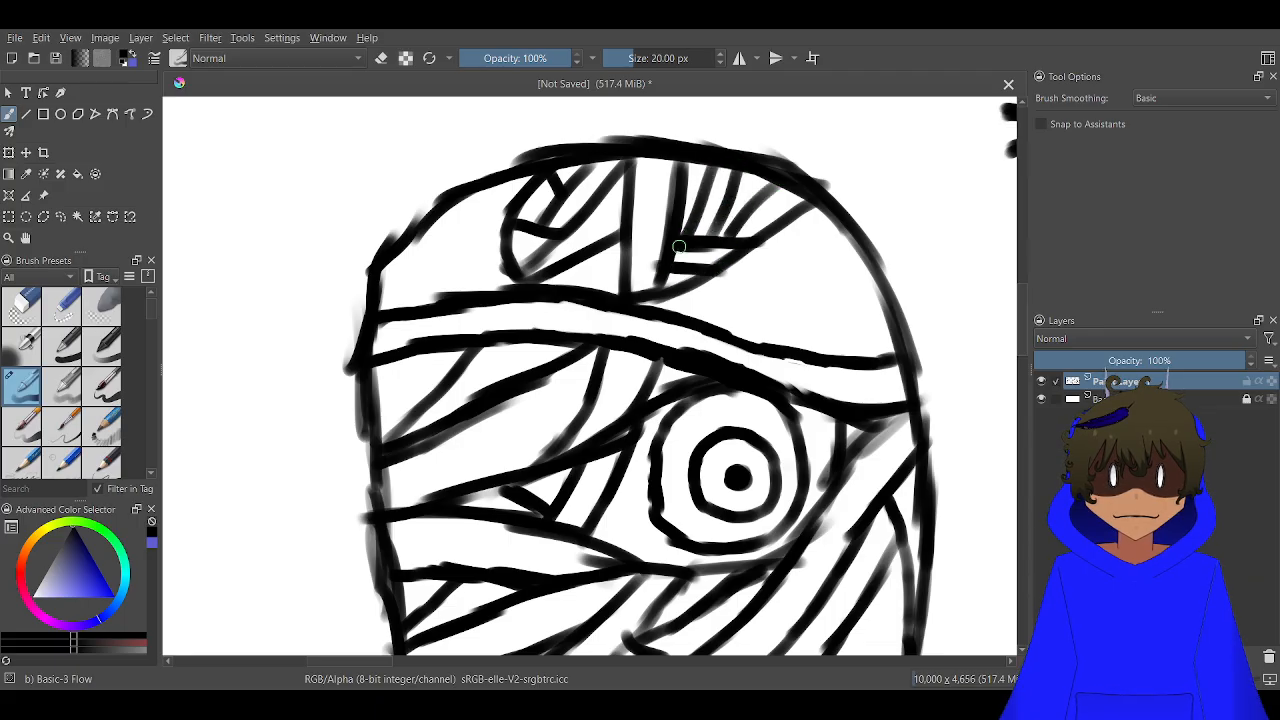
{"action": "left_click_drag", "start_coordinate": [762, 208], "coordinate": [737, 181]}
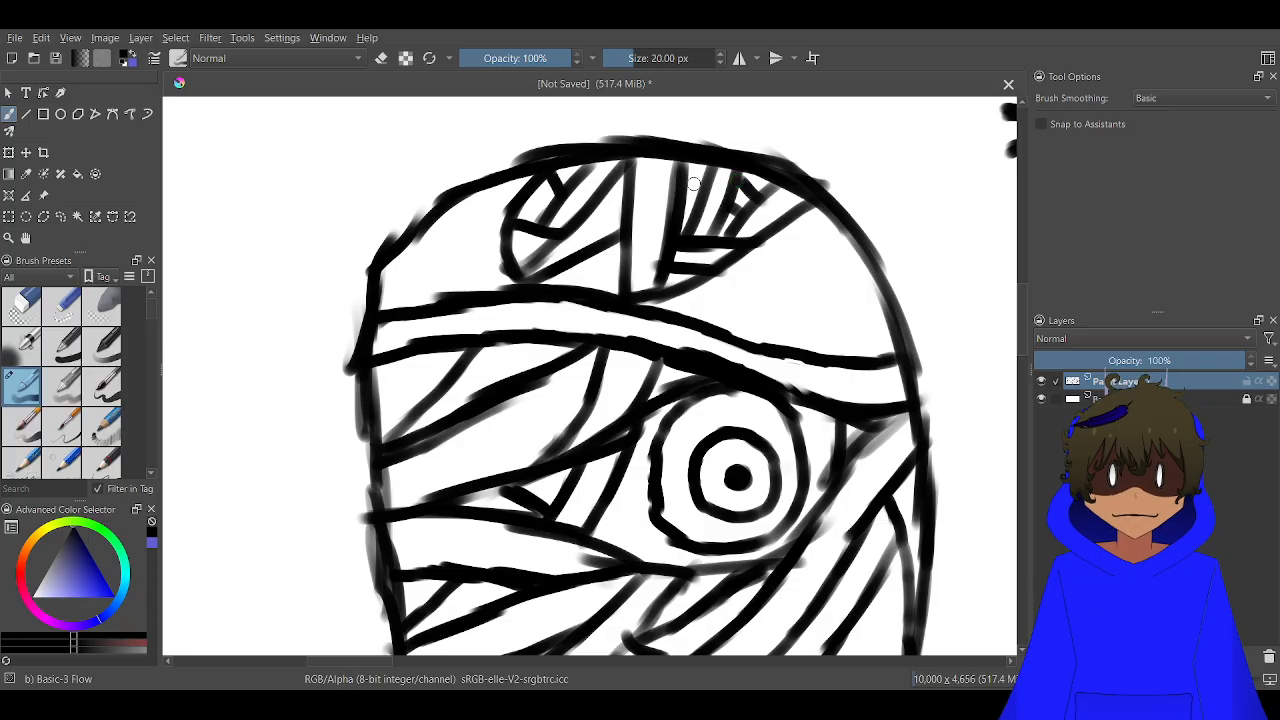
{"action": "scroll", "coordinate": [657, 242], "scroll_direction": "down", "scroll_amount": 2}
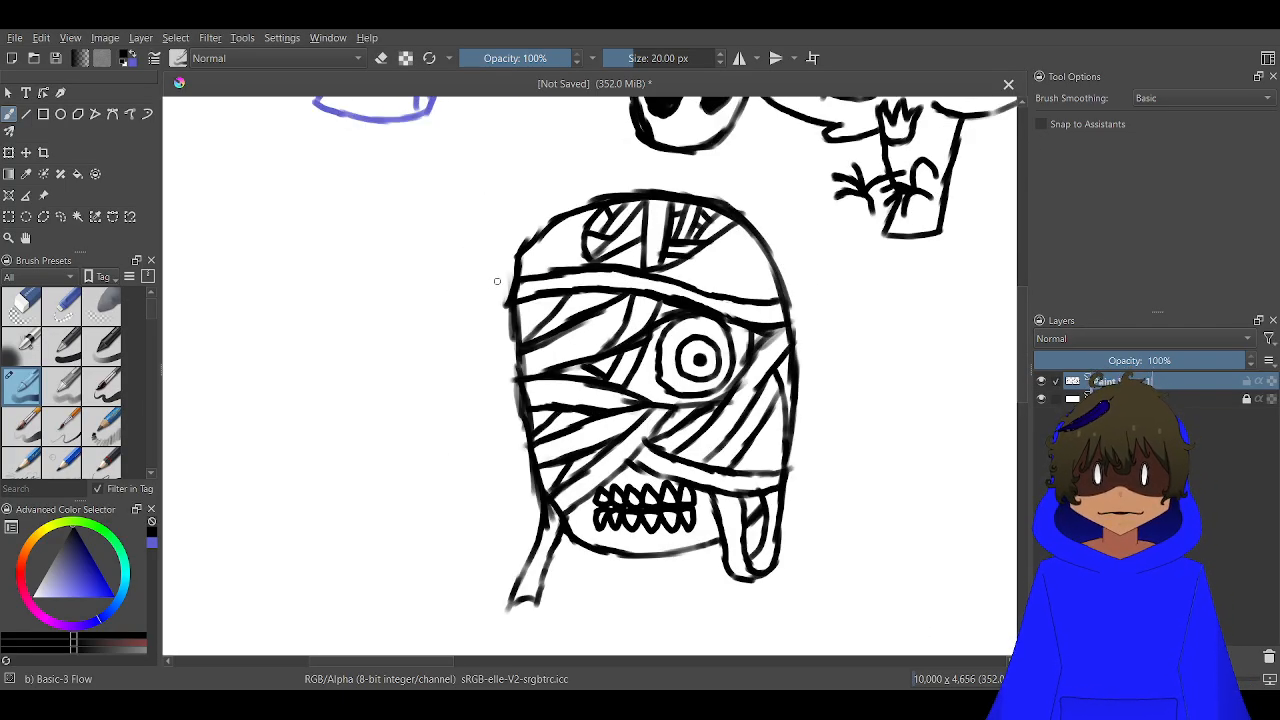
Draw slanted wrap lines with short connecting strokes in the crown's left corner above the forehead band
{"action": "scroll", "coordinate": [497, 281], "scroll_direction": "up", "scroll_amount": 3}
{"action": "mouse_move", "coordinate": [665, 165]}
{"action": "left_mouse_down"}
{"action": "mouse_move", "coordinate": [658, 200]}
{"action": "mouse_move", "coordinate": [655, 188]}
{"action": "mouse_move", "coordinate": [661, 231]}
{"action": "mouse_move", "coordinate": [631, 252]}
{"action": "mouse_move", "coordinate": [697, 266]}
{"action": "mouse_move", "coordinate": [597, 232]}
{"action": "left_mouse_up"}
{"action": "mouse_move", "coordinate": [652, 301]}
{"action": "left_mouse_down"}
{"action": "mouse_move", "coordinate": [544, 245]}
{"action": "mouse_move", "coordinate": [569, 279]}
{"action": "mouse_move", "coordinate": [592, 278]}
{"action": "mouse_move", "coordinate": [540, 319]}
{"action": "left_mouse_up"}
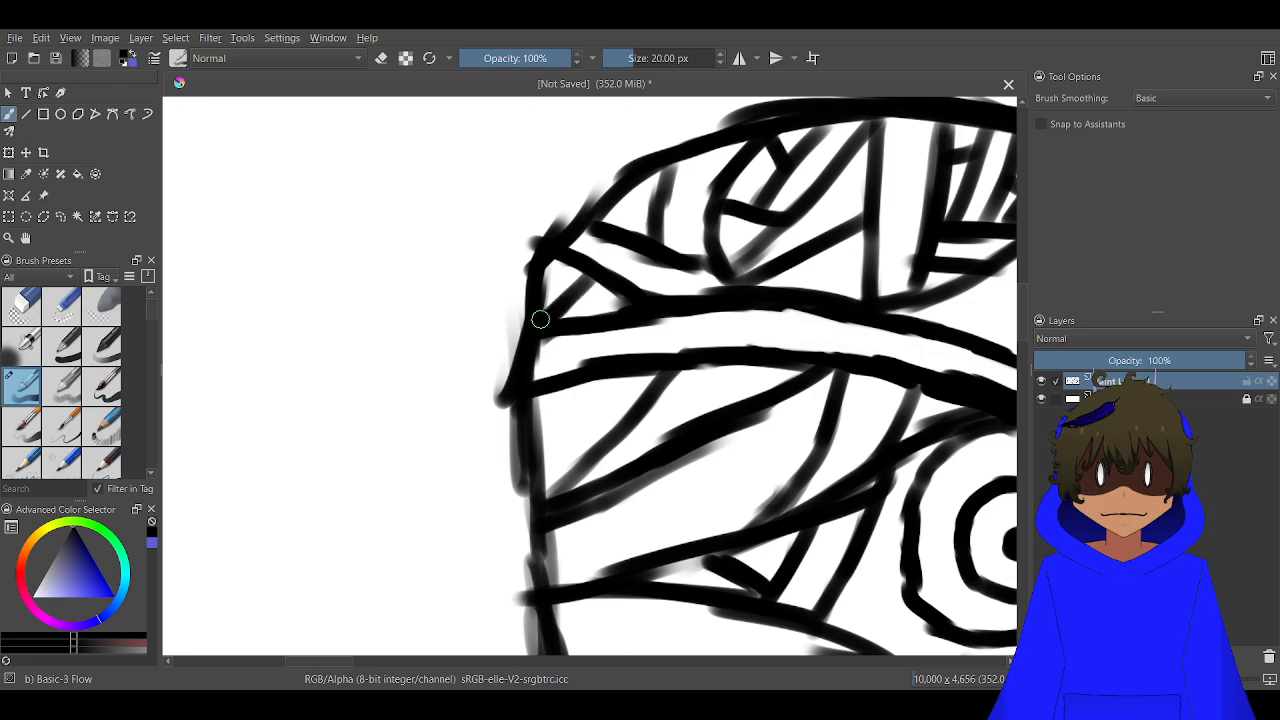
{"action": "left_click_drag", "start_coordinate": [656, 206], "coordinate": [620, 237]}
{"action": "scroll", "coordinate": [612, 254], "scroll_direction": "down", "scroll_amount": 3}
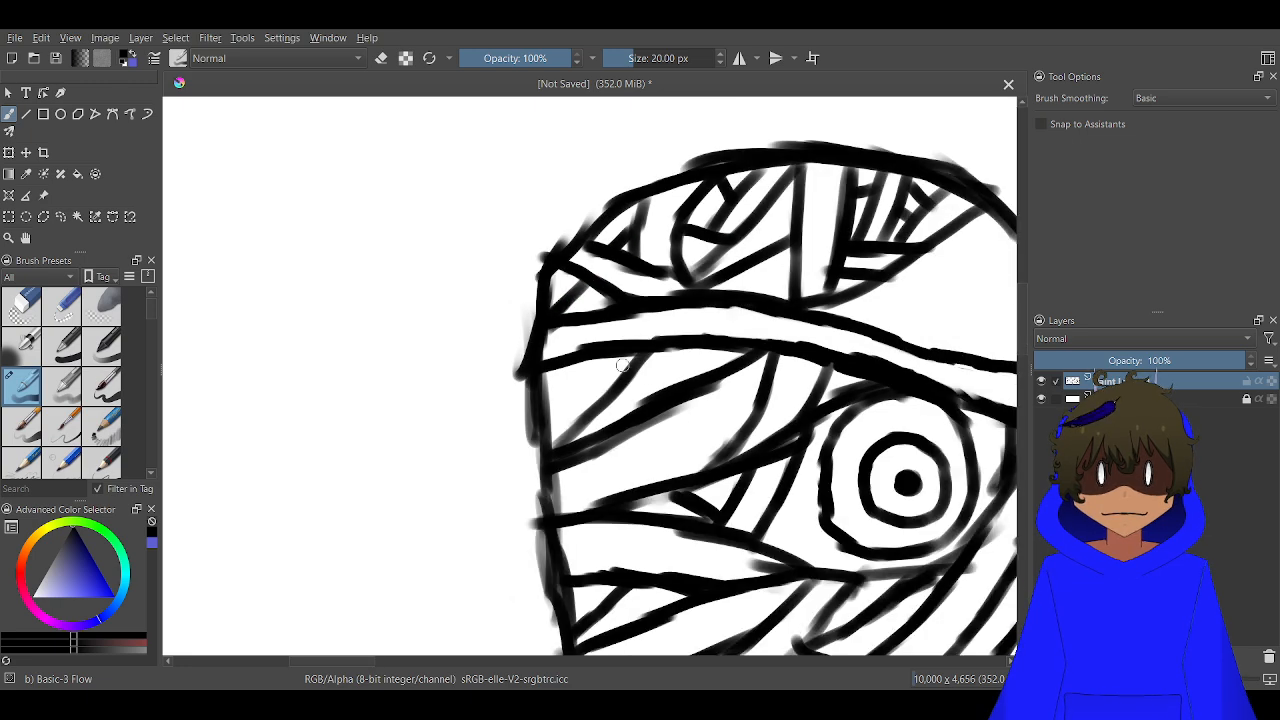
Draw a curved wrap strip from the crown's right edge to the slanted wrap line, and add short lines above it
{"action": "scroll", "coordinate": [745, 304], "scroll_direction": "up", "scroll_amount": 3}
{"action": "left_click_drag", "start_coordinate": [731, 329], "coordinate": [486, 287]}
{"action": "mouse_move", "coordinate": [771, 237]}
{"action": "left_mouse_down"}
{"action": "mouse_move", "coordinate": [684, 300]}
{"action": "mouse_move", "coordinate": [707, 298]}
{"action": "mouse_move", "coordinate": [785, 266]}
{"action": "mouse_move", "coordinate": [725, 279]}
{"action": "mouse_move", "coordinate": [735, 261]}
{"action": "mouse_move", "coordinate": [703, 281]}
{"action": "mouse_move", "coordinate": [634, 263]}
{"action": "left_mouse_up"}
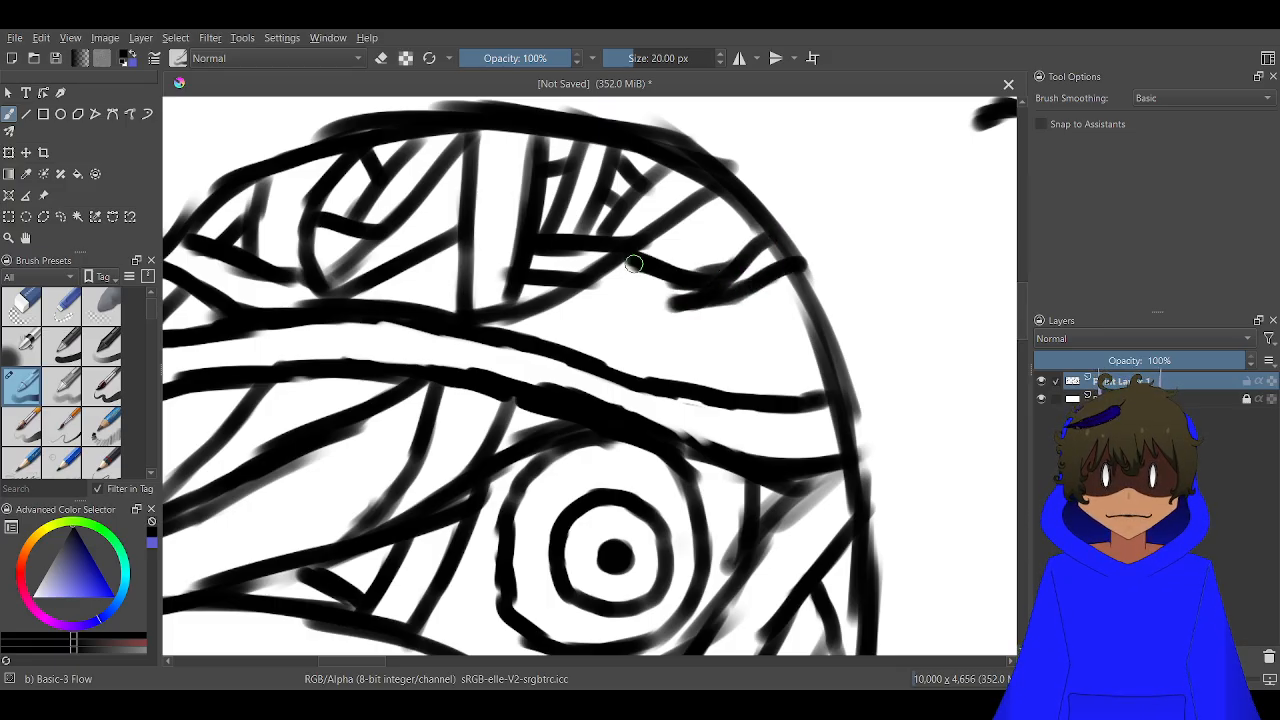
{"action": "left_click_drag", "start_coordinate": [678, 305], "coordinate": [607, 292]}
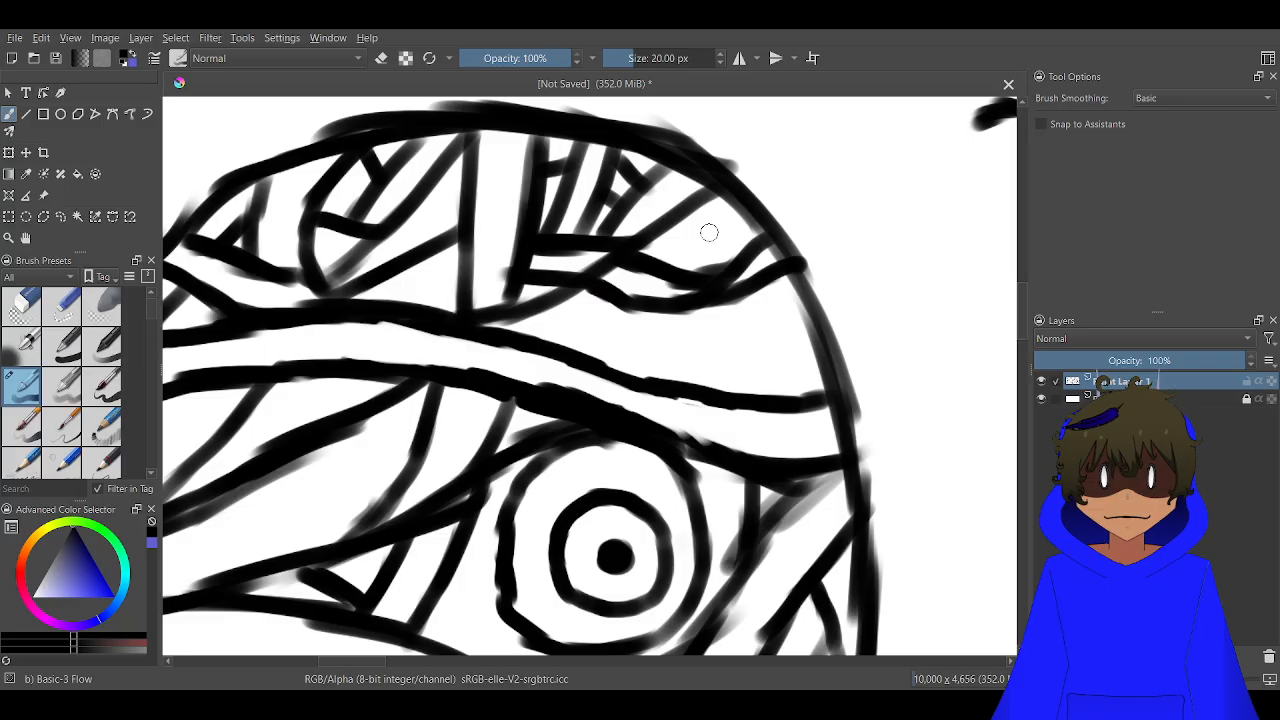
{"action": "left_click_drag", "start_coordinate": [710, 187], "coordinate": [690, 275]}
{"action": "left_click_drag", "start_coordinate": [743, 215], "coordinate": [734, 248]}
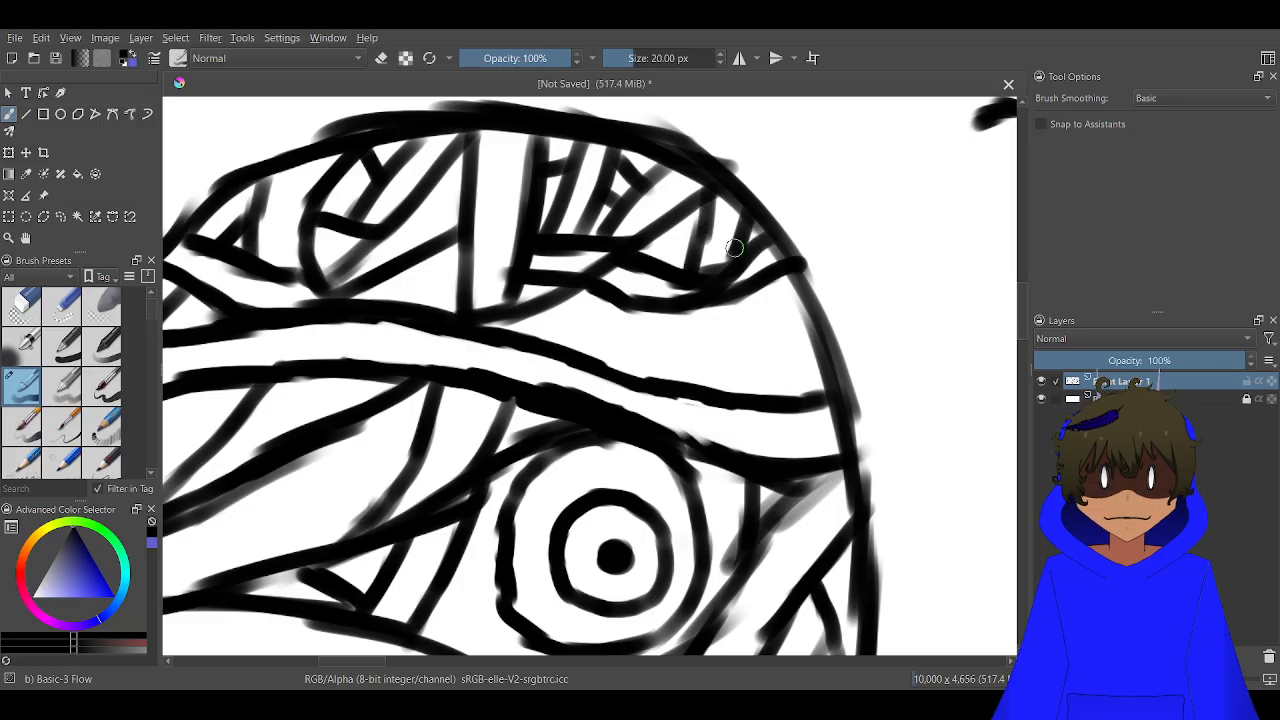
Draw two near-vertical lines from the curved strip to the forehead band, with curved wrap lines branching to both sides
{"action": "left_click_drag", "start_coordinate": [729, 302], "coordinate": [714, 395]}
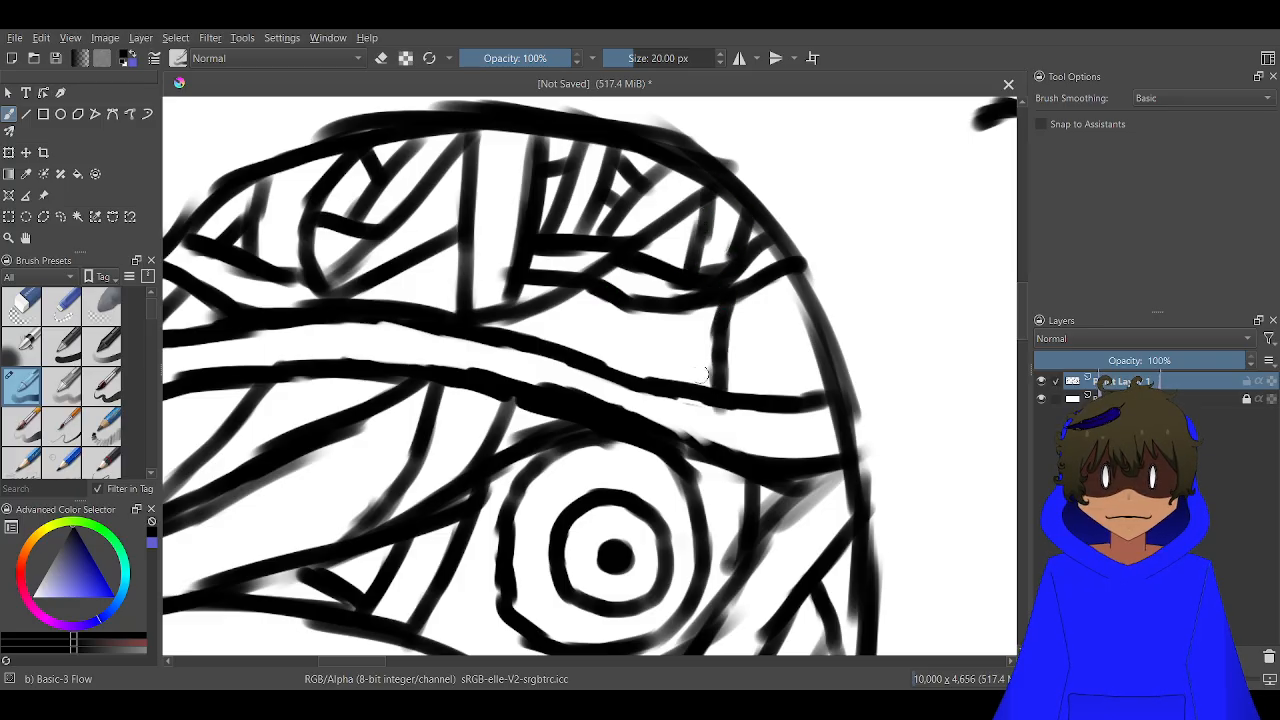
{"action": "left_click_drag", "start_coordinate": [681, 313], "coordinate": [671, 381]}
{"action": "mouse_move", "coordinate": [678, 315]}
{"action": "left_mouse_down"}
{"action": "mouse_move", "coordinate": [618, 344]}
{"action": "mouse_move", "coordinate": [567, 345]}
{"action": "left_mouse_up"}
{"action": "mouse_move", "coordinate": [733, 308]}
{"action": "left_mouse_down"}
{"action": "mouse_move", "coordinate": [802, 342]}
{"action": "mouse_move", "coordinate": [766, 286]}
{"action": "mouse_move", "coordinate": [730, 293]}
{"action": "left_mouse_up"}
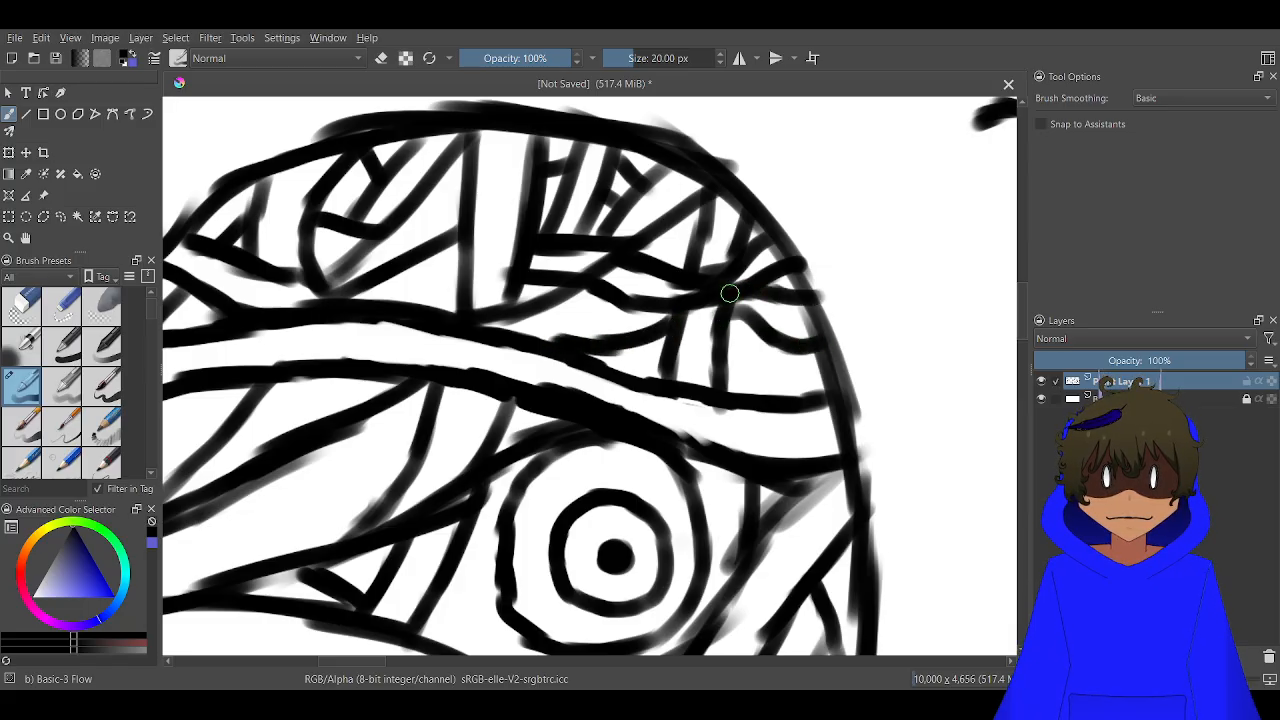
Fill the remaining gaps between the curved strip and the forehead band with short slanted and crossing strokes
{"action": "left_click_drag", "start_coordinate": [619, 303], "coordinate": [491, 326]}
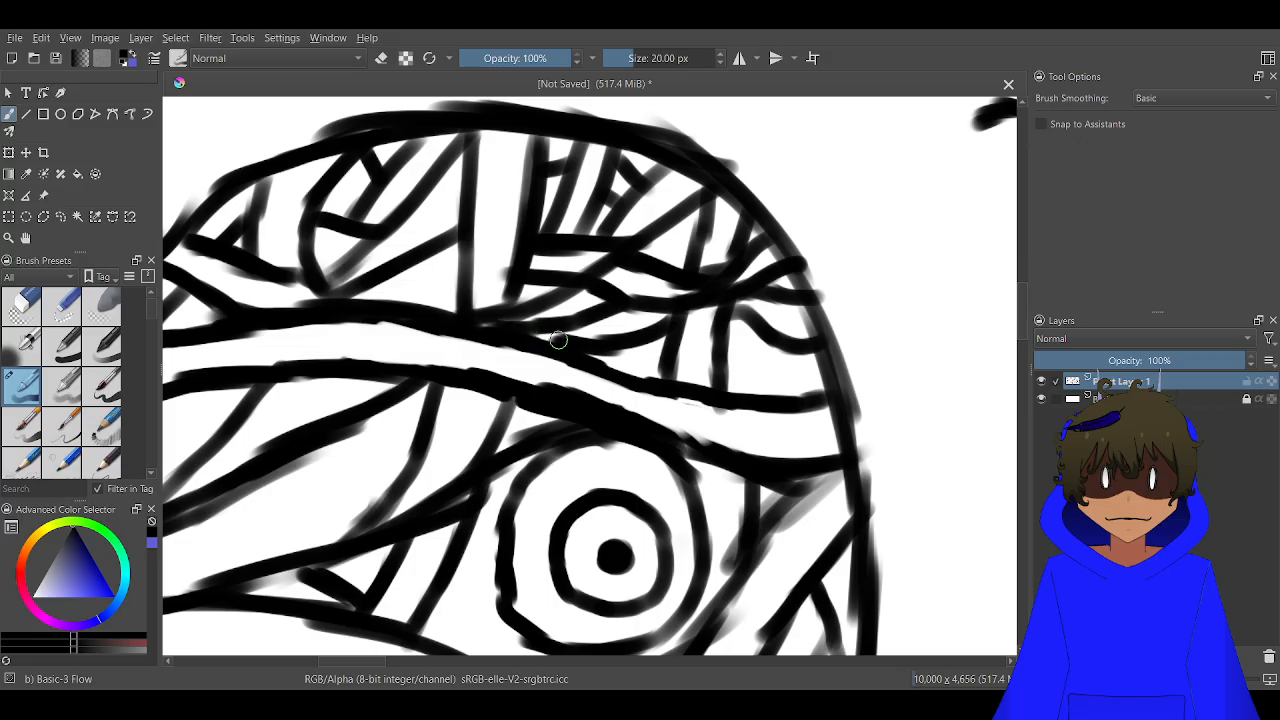
{"action": "left_click_drag", "start_coordinate": [581, 308], "coordinate": [589, 318]}
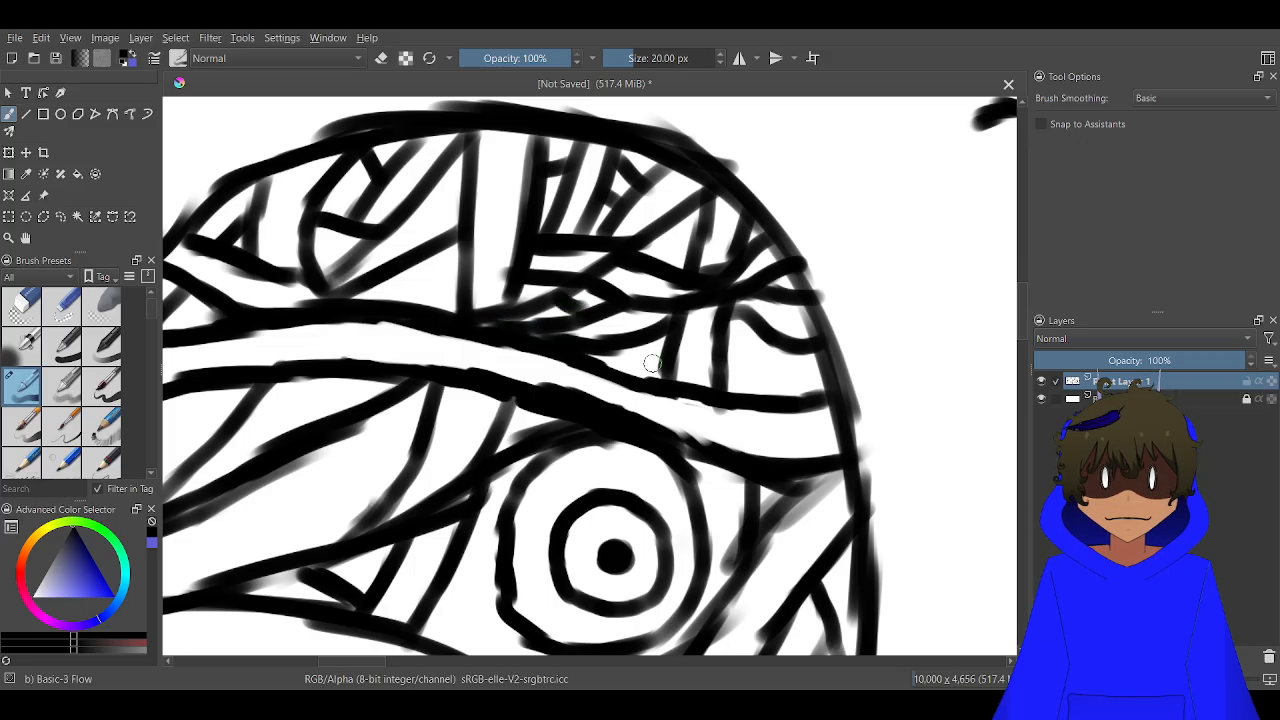
{"action": "left_click_drag", "start_coordinate": [651, 363], "coordinate": [667, 362]}
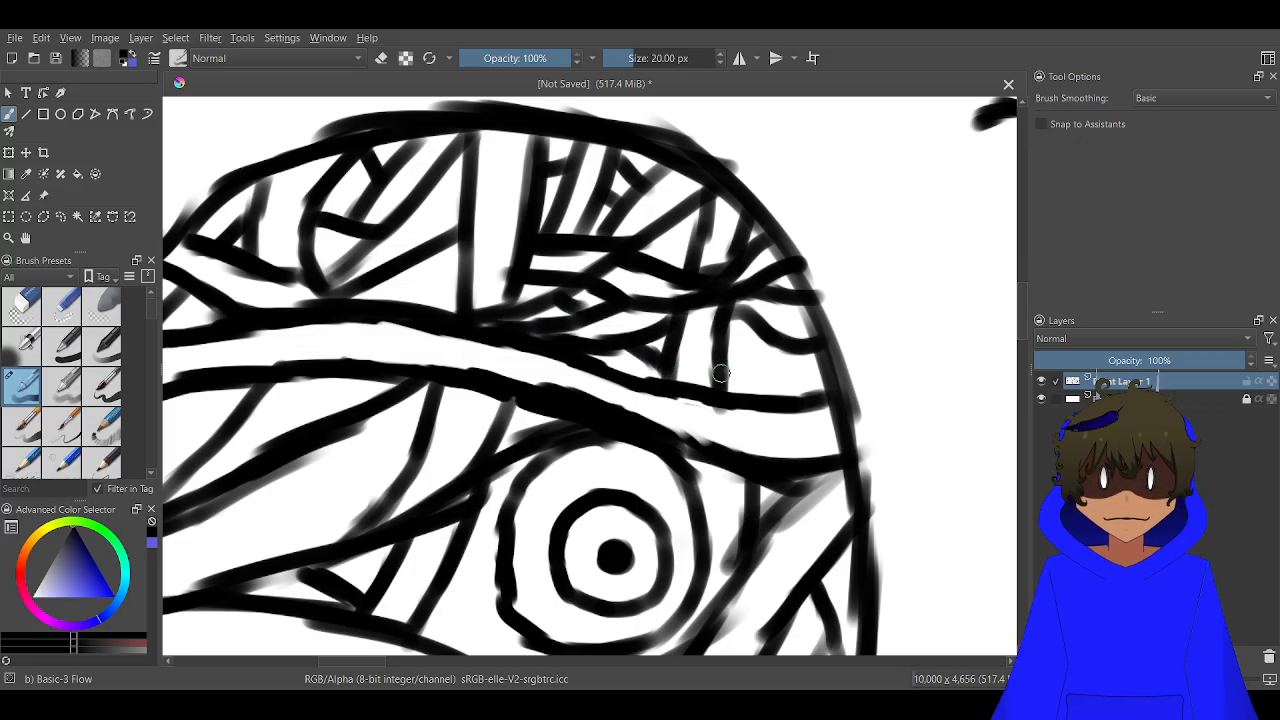
{"action": "mouse_move", "coordinate": [773, 351]}
{"action": "left_mouse_down"}
{"action": "mouse_move", "coordinate": [746, 368]}
{"action": "mouse_move", "coordinate": [752, 397]}
{"action": "mouse_move", "coordinate": [731, 333]}
{"action": "left_mouse_up"}
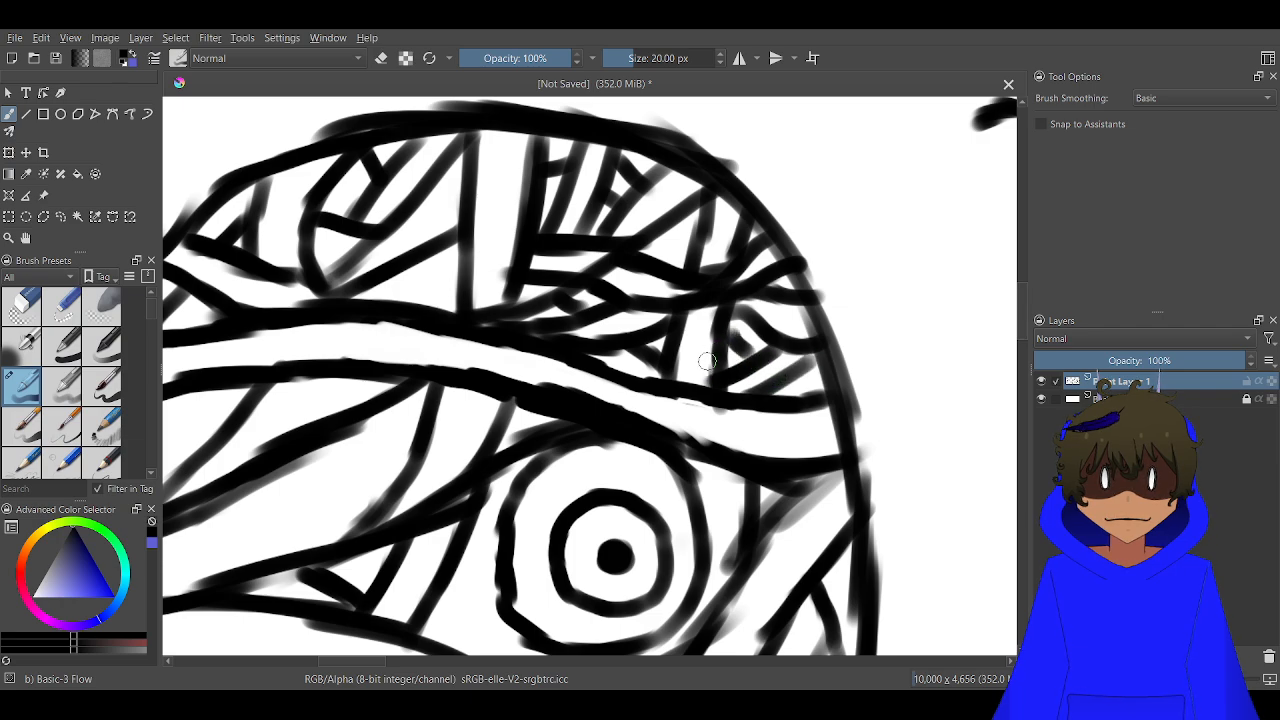
{"action": "scroll", "coordinate": [709, 345], "scroll_direction": "down", "scroll_amount": 5}
{"action": "scroll", "coordinate": [728, 342], "scroll_direction": "up", "scroll_amount": 4}
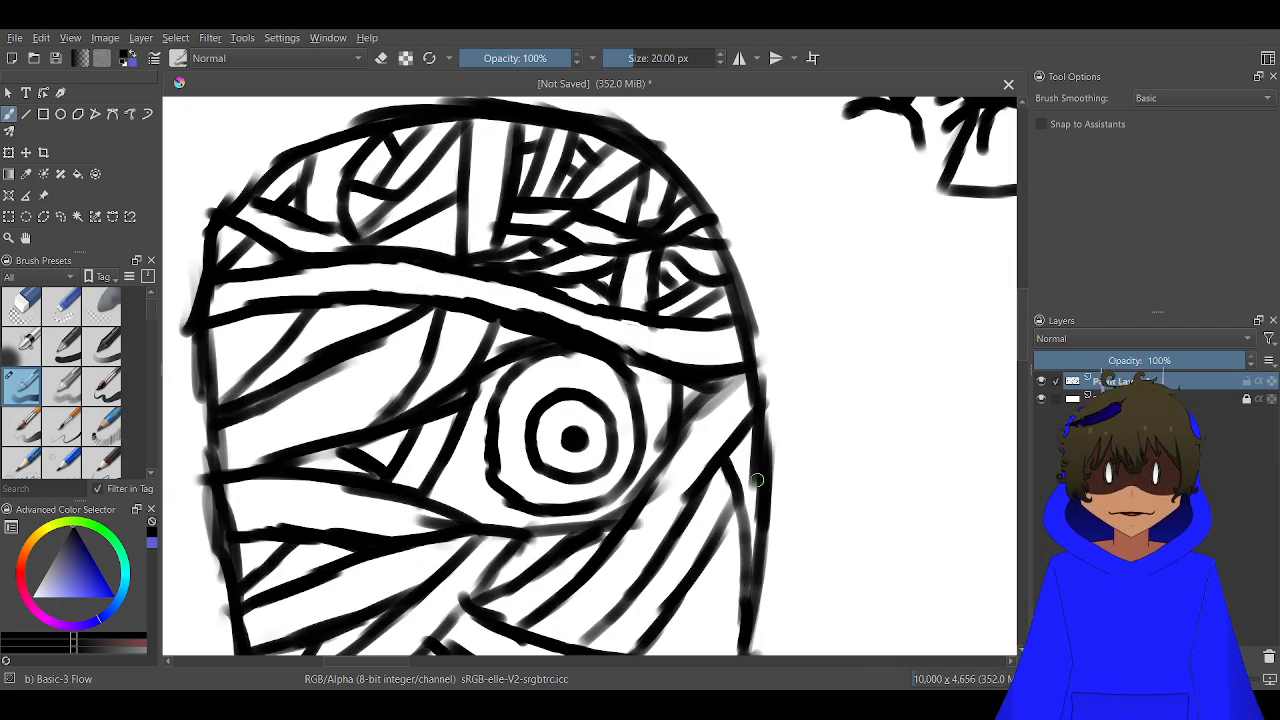
Draw short, nearly horizontal wrap lines across the gap at the right cheek's edge, above the lower cheek band
{"action": "left_click_drag", "start_coordinate": [757, 480], "coordinate": [700, 195]}
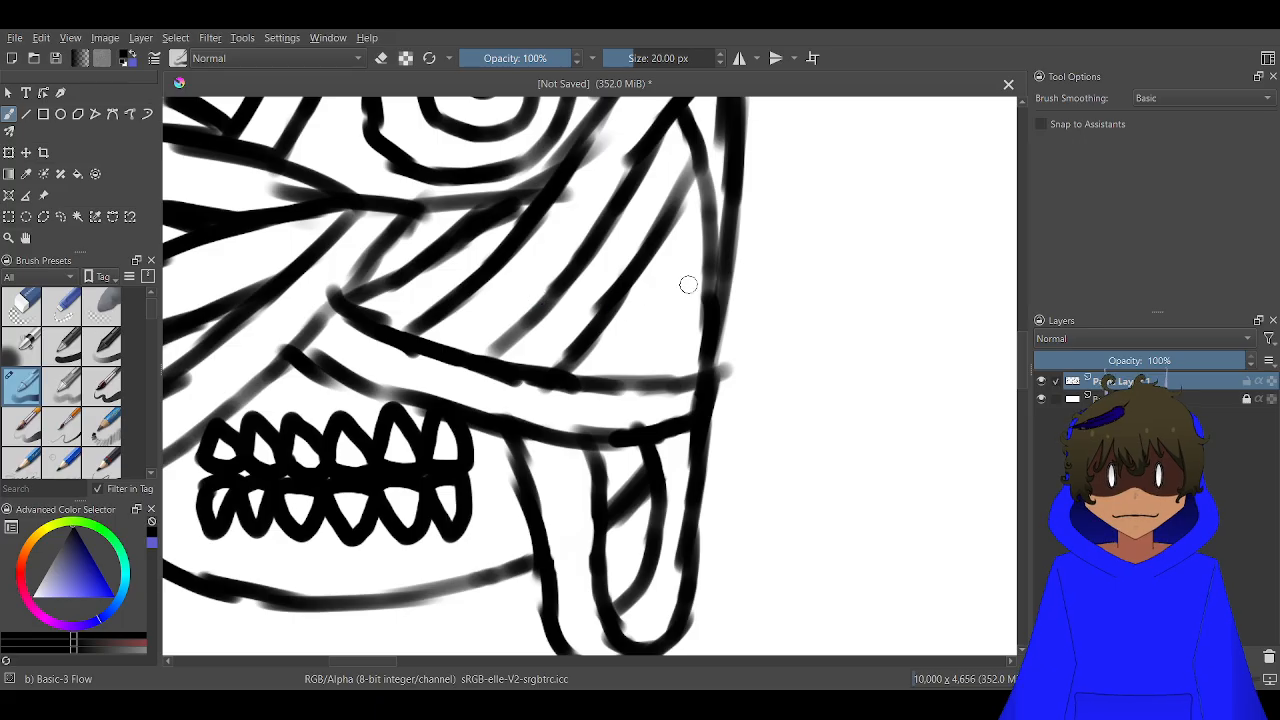
{"action": "mouse_move", "coordinate": [711, 285]}
{"action": "left_mouse_down"}
{"action": "mouse_move", "coordinate": [583, 330]}
{"action": "mouse_move", "coordinate": [656, 297]}
{"action": "left_mouse_up"}
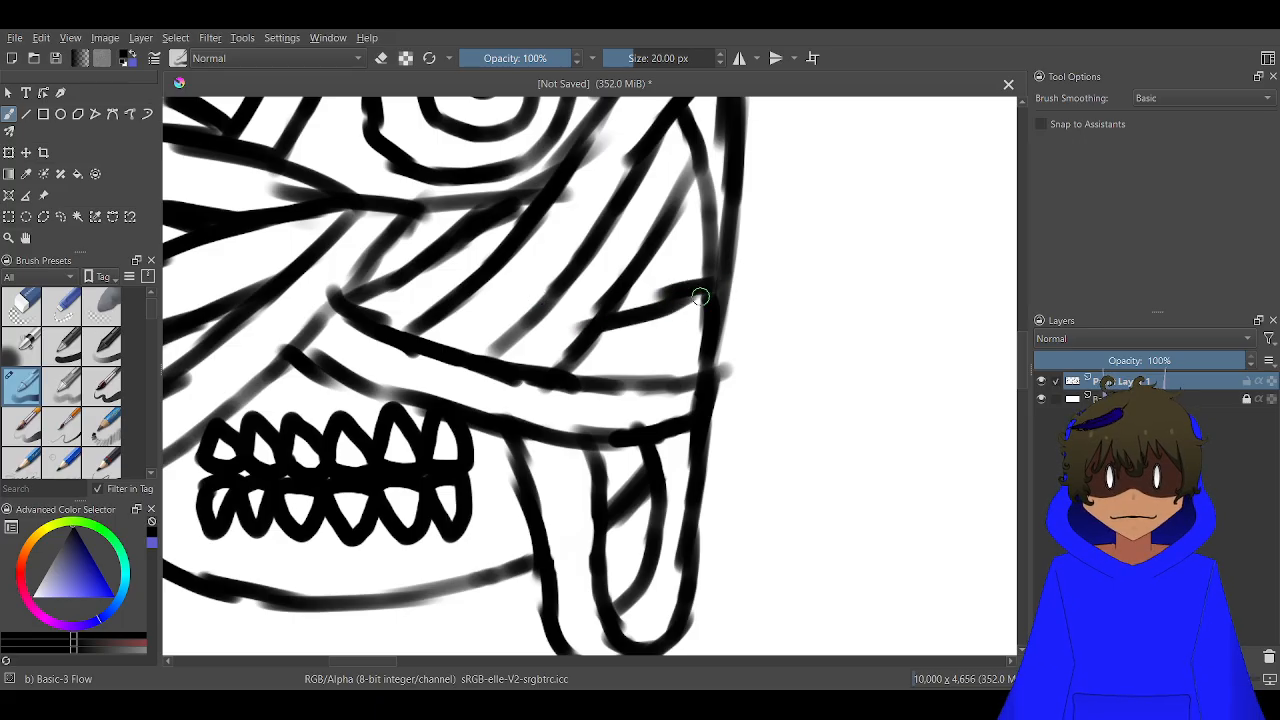
{"action": "left_click_drag", "start_coordinate": [697, 337], "coordinate": [577, 357]}
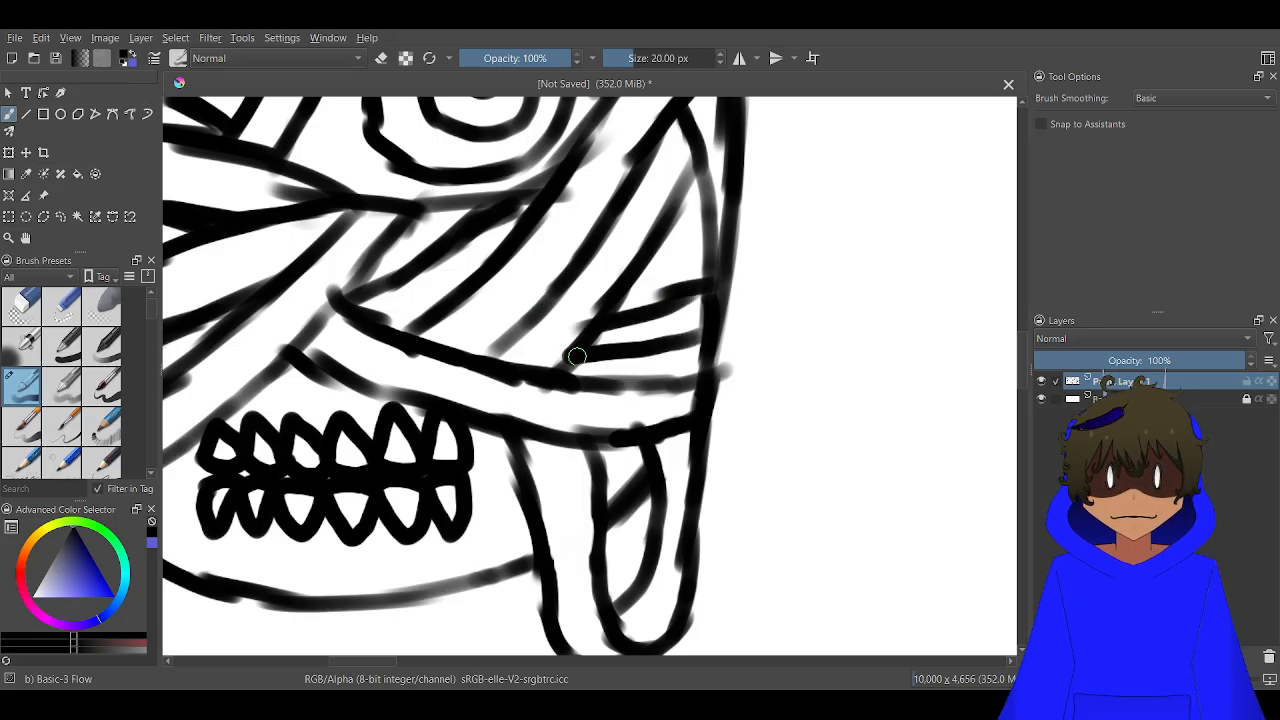
{"action": "mouse_move", "coordinate": [705, 240]}
{"action": "left_mouse_down"}
{"action": "mouse_move", "coordinate": [657, 264]}
{"action": "mouse_move", "coordinate": [676, 264]}
{"action": "mouse_move", "coordinate": [651, 297]}
{"action": "left_mouse_up"}
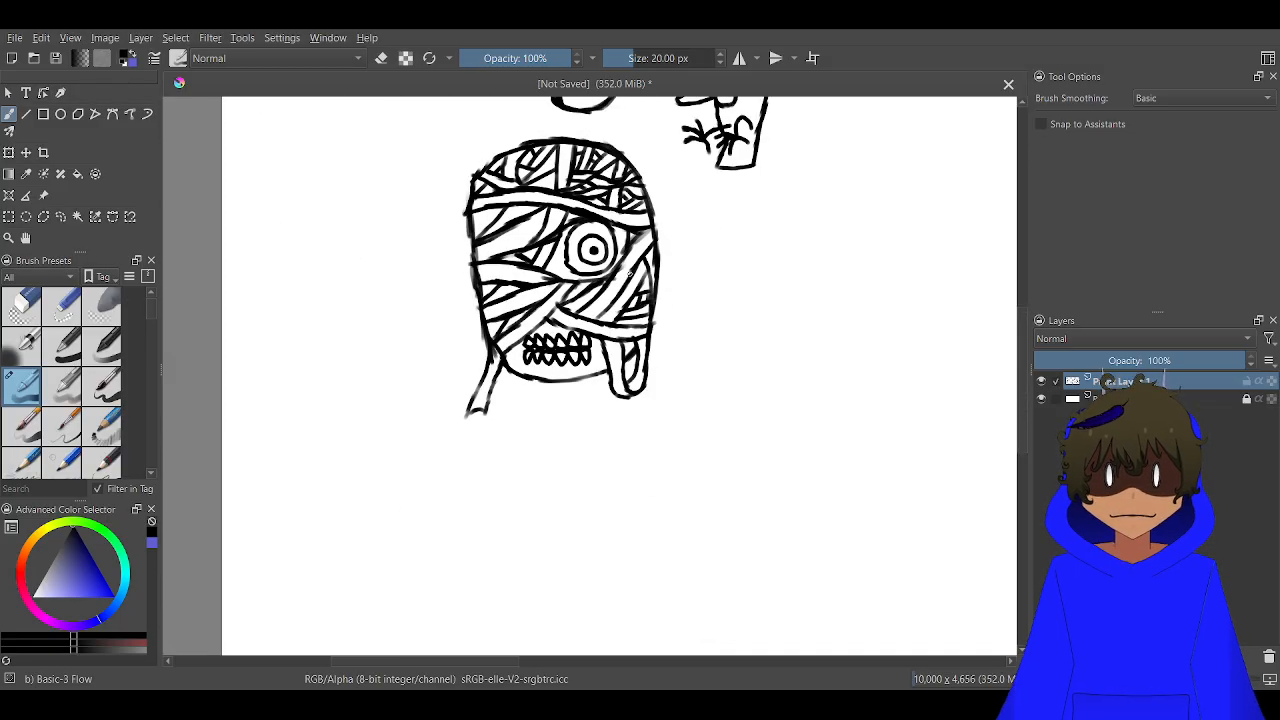
{"action": "scroll", "coordinate": [628, 271], "scroll_direction": "down", "scroll_amount": 1}
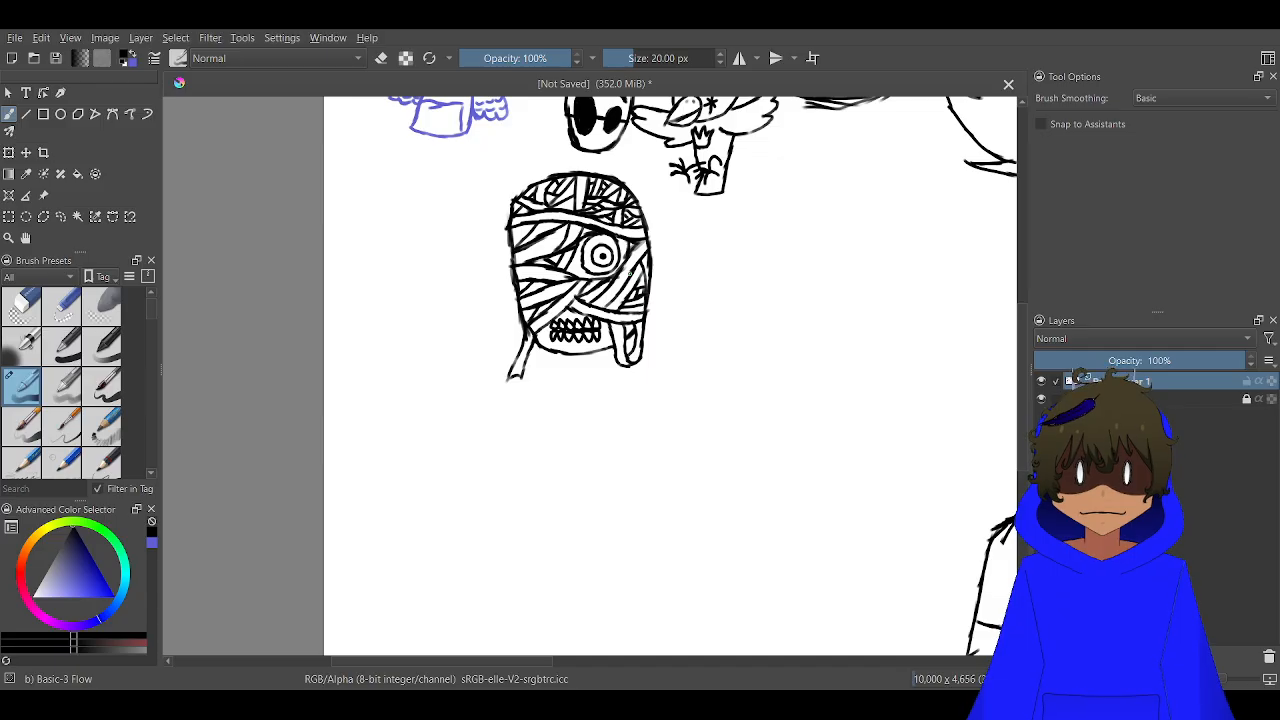
Draw the neck below the jaw with a curved collar around it, and add a shoulder line on each side
{"action": "scroll", "coordinate": [600, 367], "scroll_direction": "up", "scroll_amount": 3}
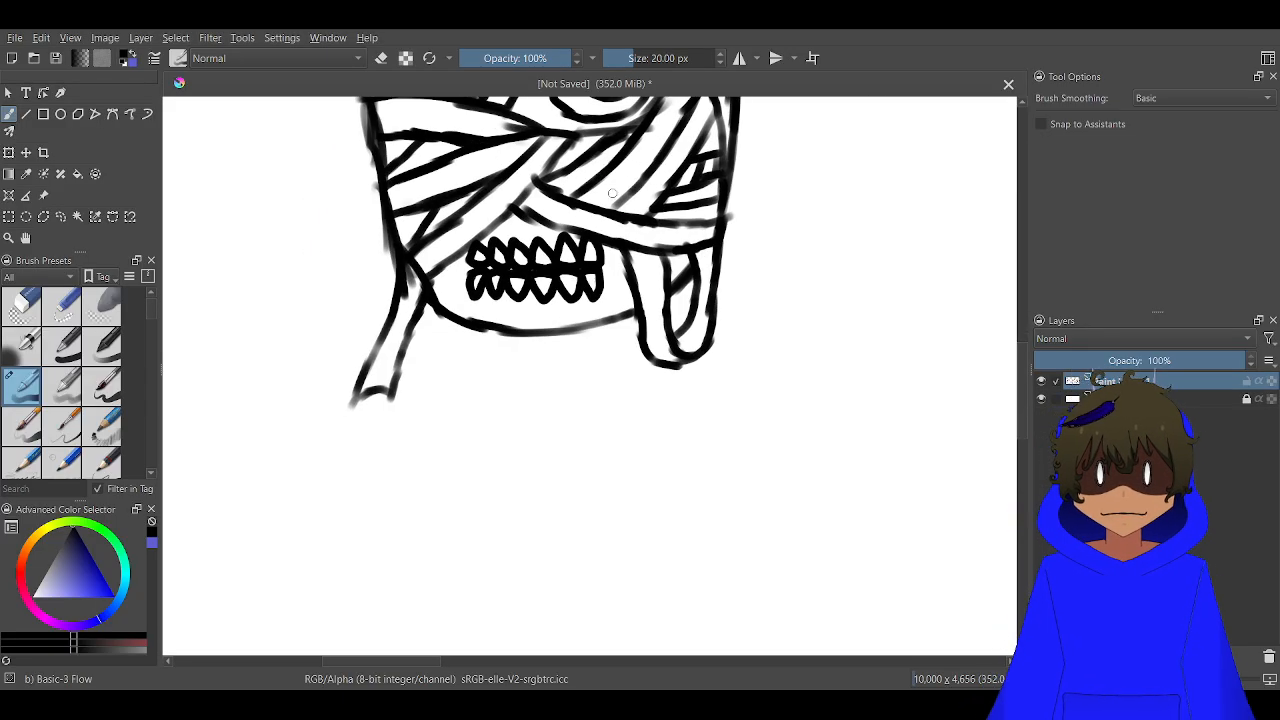
{"action": "scroll", "coordinate": [525, 345], "scroll_direction": "up", "scroll_amount": 1}
{"action": "mouse_move", "coordinate": [528, 333]}
{"action": "left_mouse_down"}
{"action": "mouse_move", "coordinate": [533, 393]}
{"action": "mouse_move", "coordinate": [498, 385]}
{"action": "mouse_move", "coordinate": [468, 398]}
{"action": "mouse_move", "coordinate": [572, 441]}
{"action": "left_mouse_up"}
{"action": "mouse_move", "coordinate": [472, 396]}
{"action": "left_mouse_down"}
{"action": "mouse_move", "coordinate": [539, 434]}
{"action": "mouse_move", "coordinate": [625, 451]}
{"action": "mouse_move", "coordinate": [657, 447]}
{"action": "mouse_move", "coordinate": [714, 371]}
{"action": "left_mouse_up"}
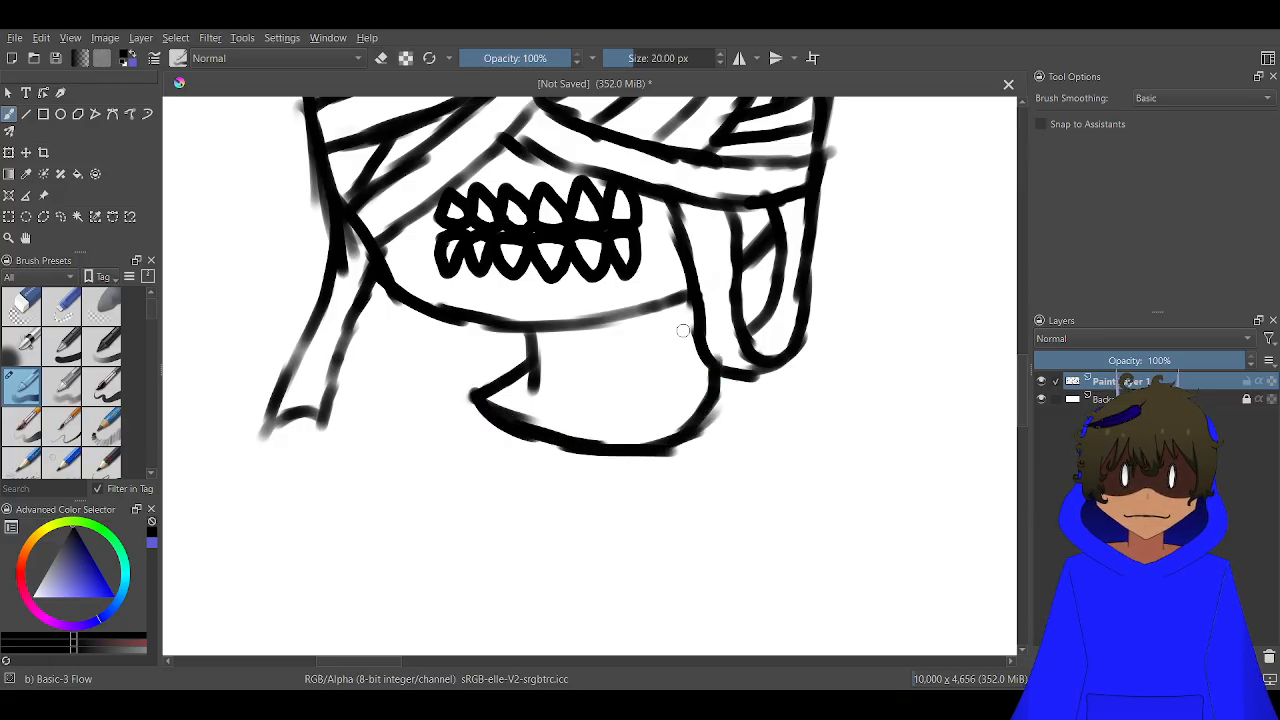
{"action": "mouse_move", "coordinate": [680, 300]}
{"action": "left_mouse_down"}
{"action": "mouse_move", "coordinate": [685, 388]}
{"action": "mouse_move", "coordinate": [678, 354]}
{"action": "left_mouse_up"}
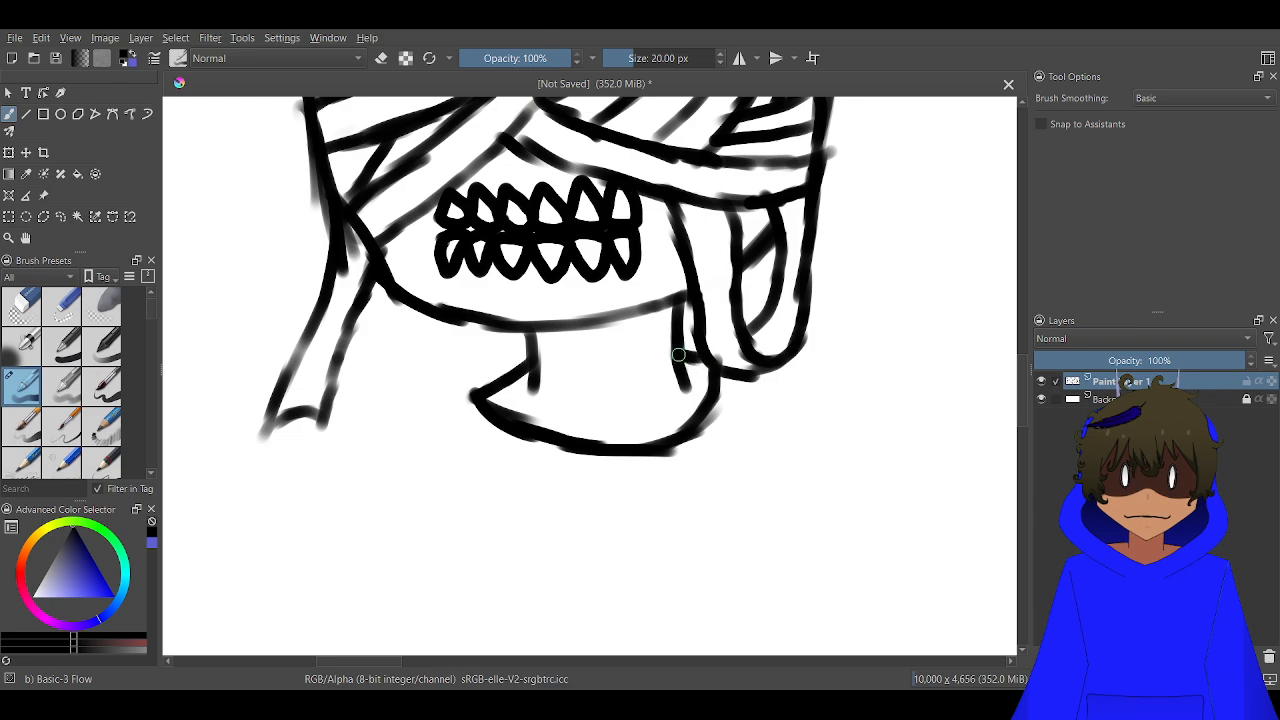
{"action": "mouse_move", "coordinate": [492, 374]}
{"action": "left_mouse_down"}
{"action": "mouse_move", "coordinate": [428, 370]}
{"action": "mouse_move", "coordinate": [320, 410]}
{"action": "left_mouse_up"}
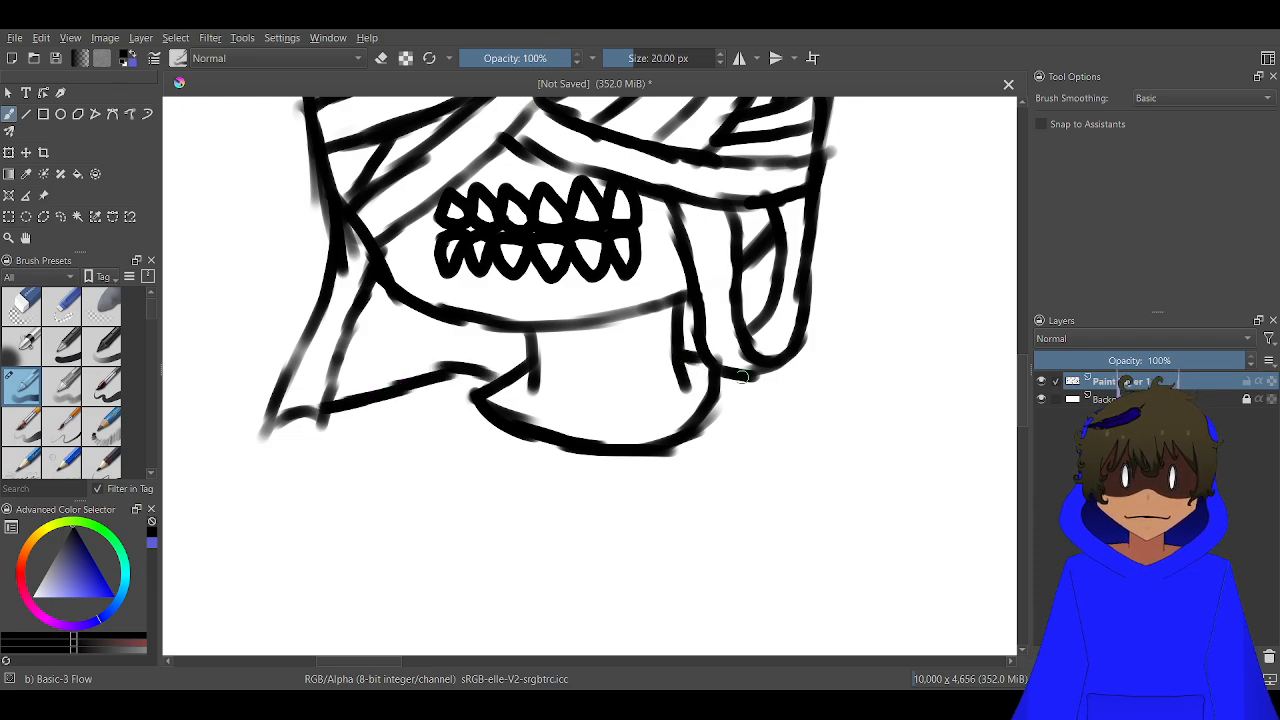
{"action": "left_click_drag", "start_coordinate": [780, 365], "coordinate": [900, 388]}
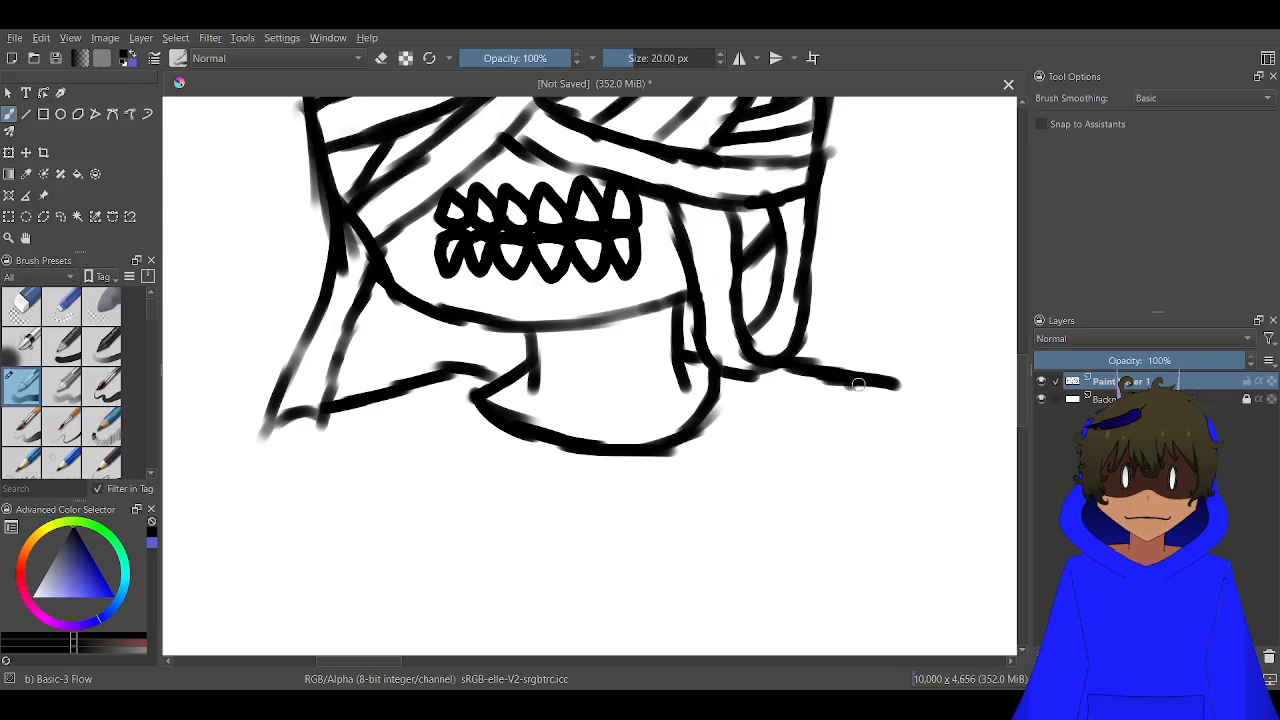
Draw a long curve below the mummy's shoulders, sweeping down from the left to the lower right
{"action": "scroll", "coordinate": [845, 400], "scroll_direction": "down", "scroll_amount": 2}
{"action": "scroll", "coordinate": [826, 403], "scroll_direction": "down", "scroll_amount": 1}
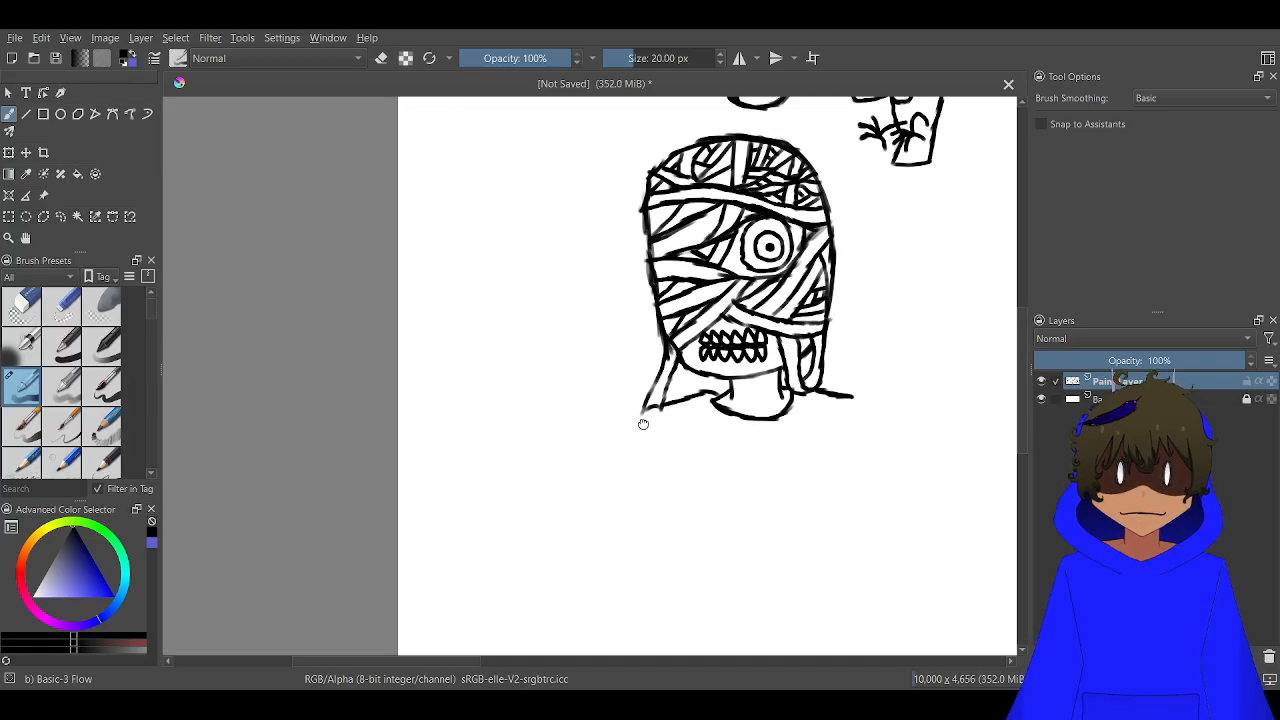
{"action": "left_click_drag", "start_coordinate": [640, 423], "coordinate": [558, 301]}
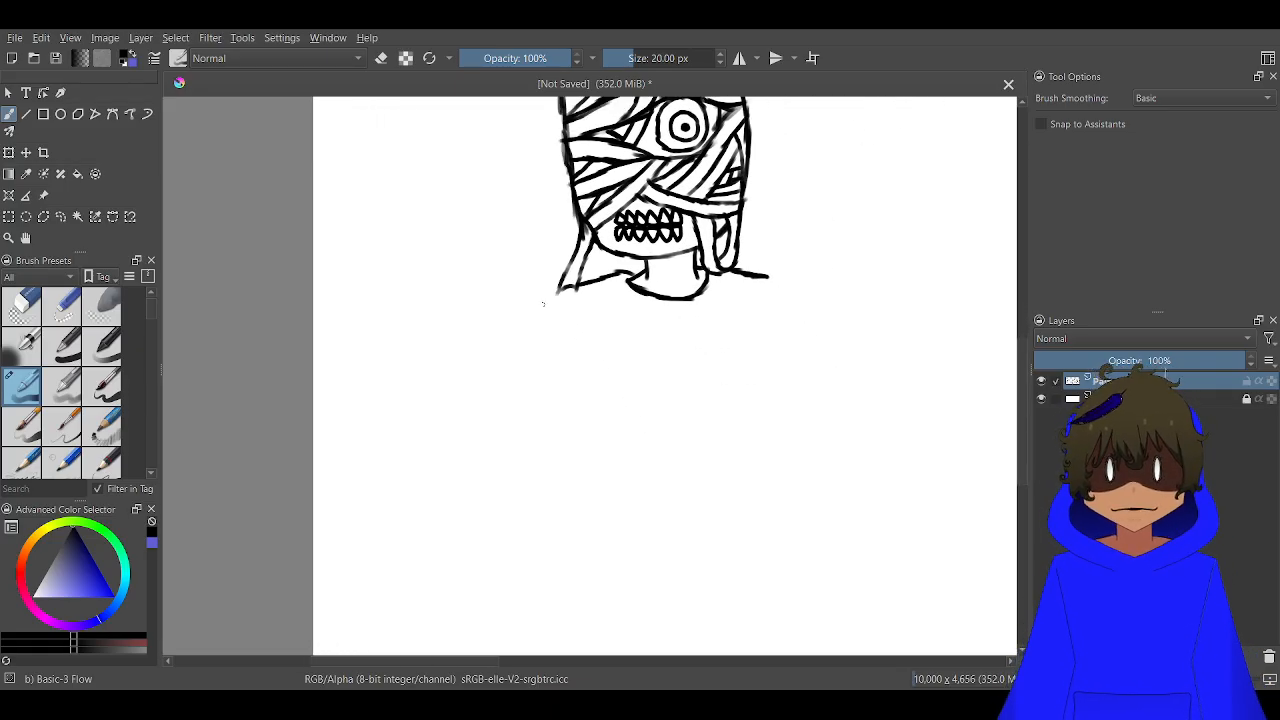
{"action": "mouse_move", "coordinate": [441, 316]}
{"action": "left_mouse_down"}
{"action": "mouse_move", "coordinate": [517, 377]}
{"action": "mouse_move", "coordinate": [646, 437]}
{"action": "mouse_move", "coordinate": [851, 476]}
{"action": "left_mouse_up"}
{"action": "scroll", "coordinate": [550, 310], "scroll_direction": "up", "scroll_amount": 4}
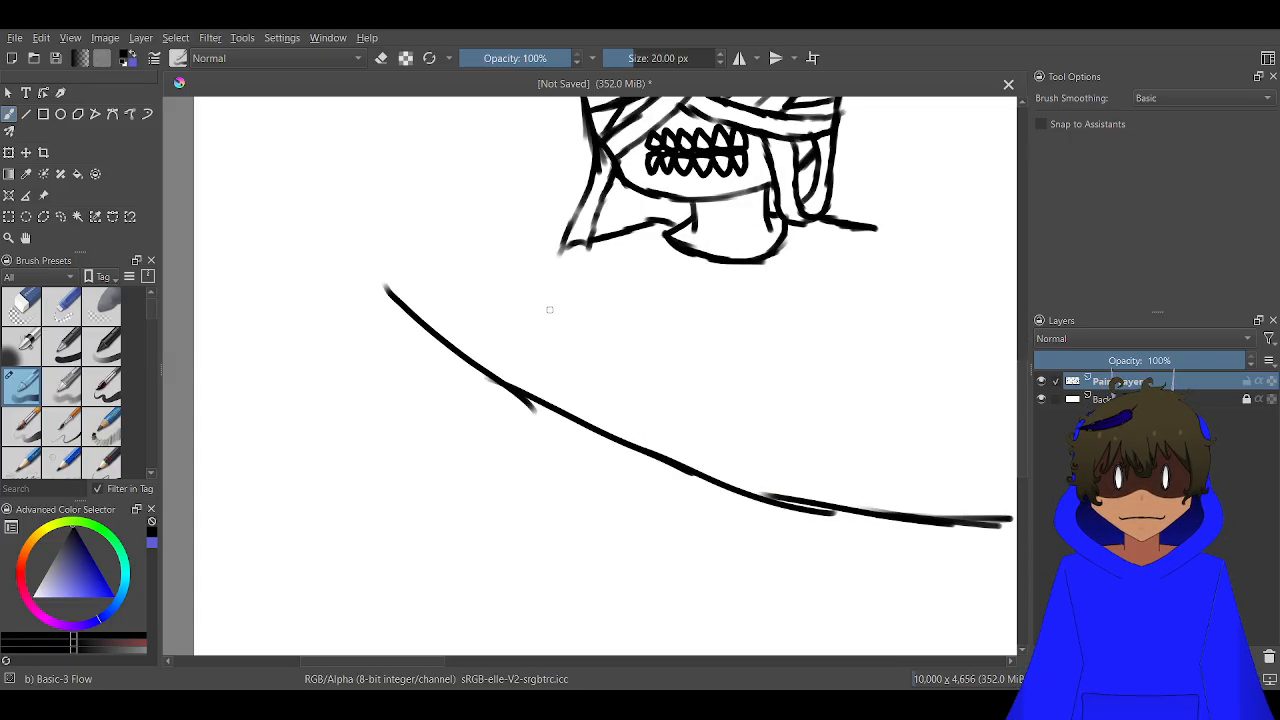
Draw the mummy's left arm outline and the full right sleeve with a flared cuff and short wrist lines reaching the long curve
{"action": "mouse_move", "coordinate": [595, 226]}
{"action": "left_mouse_down"}
{"action": "mouse_move", "coordinate": [546, 243]}
{"action": "mouse_move", "coordinate": [512, 302]}
{"action": "mouse_move", "coordinate": [526, 290]}
{"action": "mouse_move", "coordinate": [487, 414]}
{"action": "left_mouse_up"}
{"action": "left_click_drag", "start_coordinate": [792, 359], "coordinate": [585, 334]}
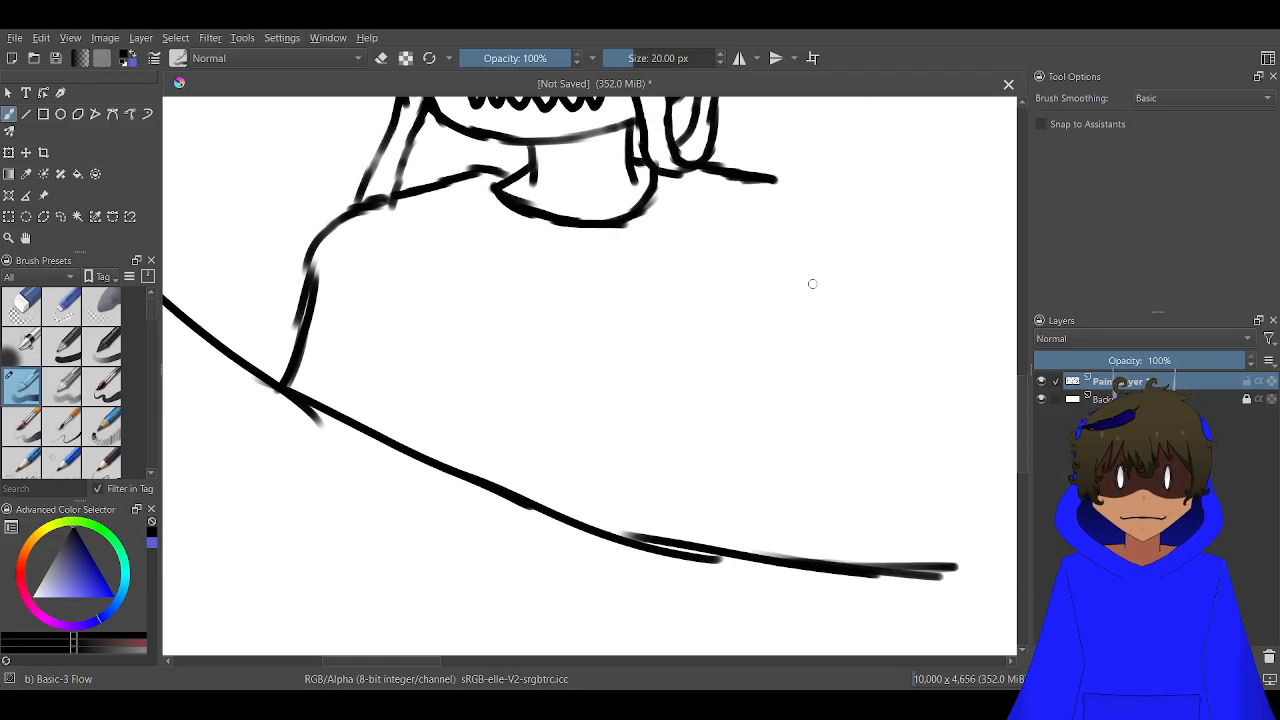
{"action": "mouse_move", "coordinate": [767, 177]}
{"action": "left_mouse_down"}
{"action": "mouse_move", "coordinate": [791, 196]}
{"action": "mouse_move", "coordinate": [804, 340]}
{"action": "mouse_move", "coordinate": [828, 411]}
{"action": "mouse_move", "coordinate": [760, 496]}
{"action": "mouse_move", "coordinate": [691, 493]}
{"action": "left_mouse_up"}
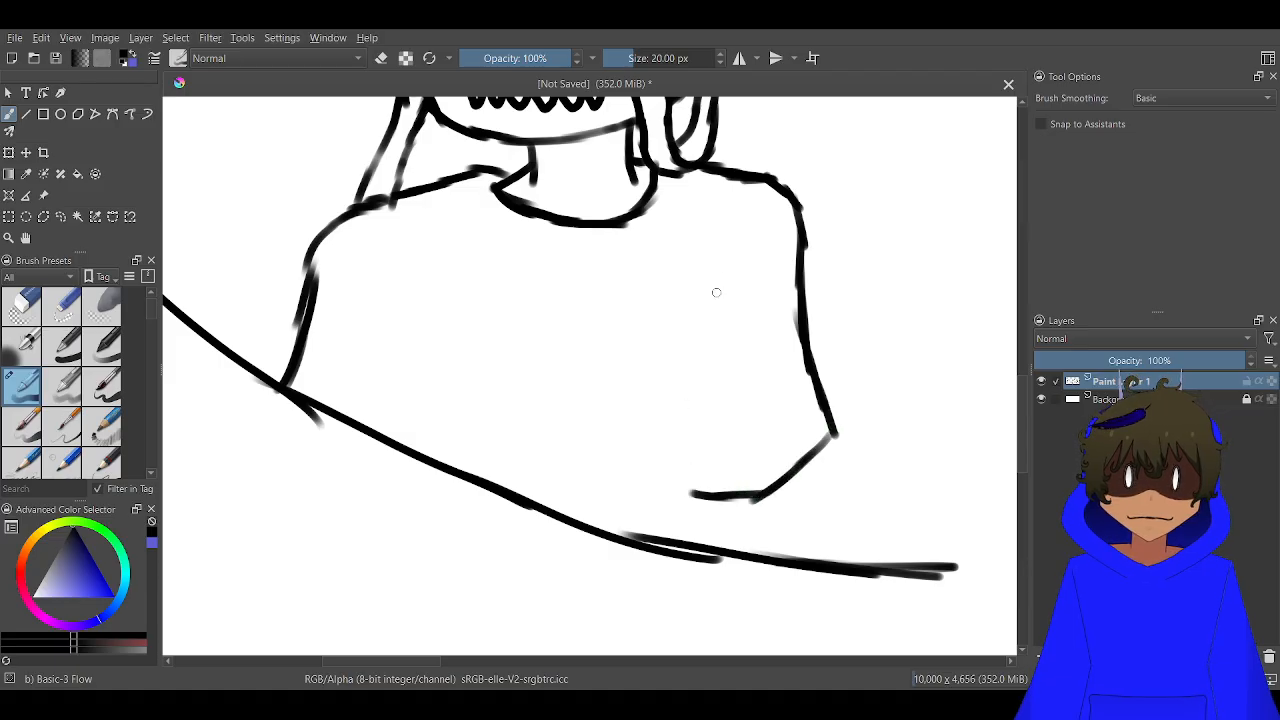
{"action": "mouse_move", "coordinate": [720, 243]}
{"action": "left_mouse_down"}
{"action": "mouse_move", "coordinate": [709, 358]}
{"action": "mouse_move", "coordinate": [666, 478]}
{"action": "mouse_move", "coordinate": [697, 493]}
{"action": "mouse_move", "coordinate": [664, 513]}
{"action": "mouse_move", "coordinate": [688, 551]}
{"action": "left_mouse_up"}
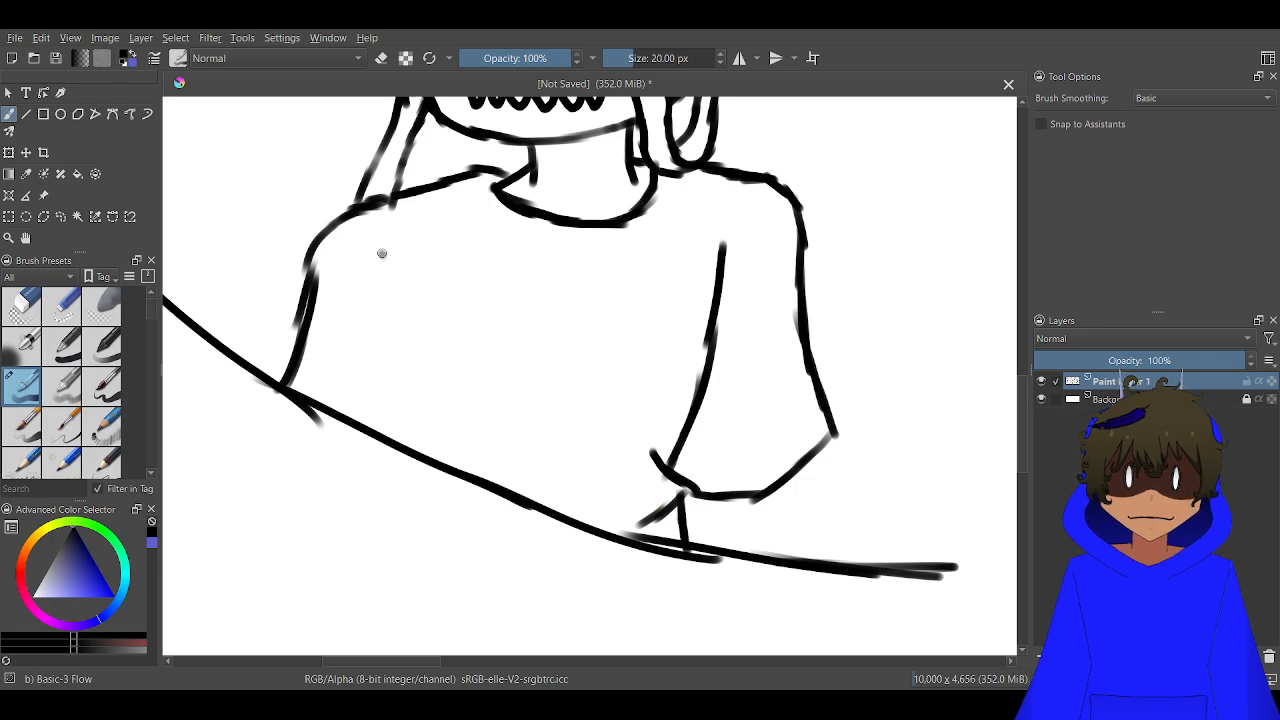
{"action": "mouse_move", "coordinate": [381, 253]}
{"action": "left_mouse_down"}
{"action": "mouse_move", "coordinate": [412, 300]}
{"action": "mouse_move", "coordinate": [390, 390]}
{"action": "left_mouse_up"}
{"action": "left_click_drag", "start_coordinate": [404, 350], "coordinate": [417, 452]}
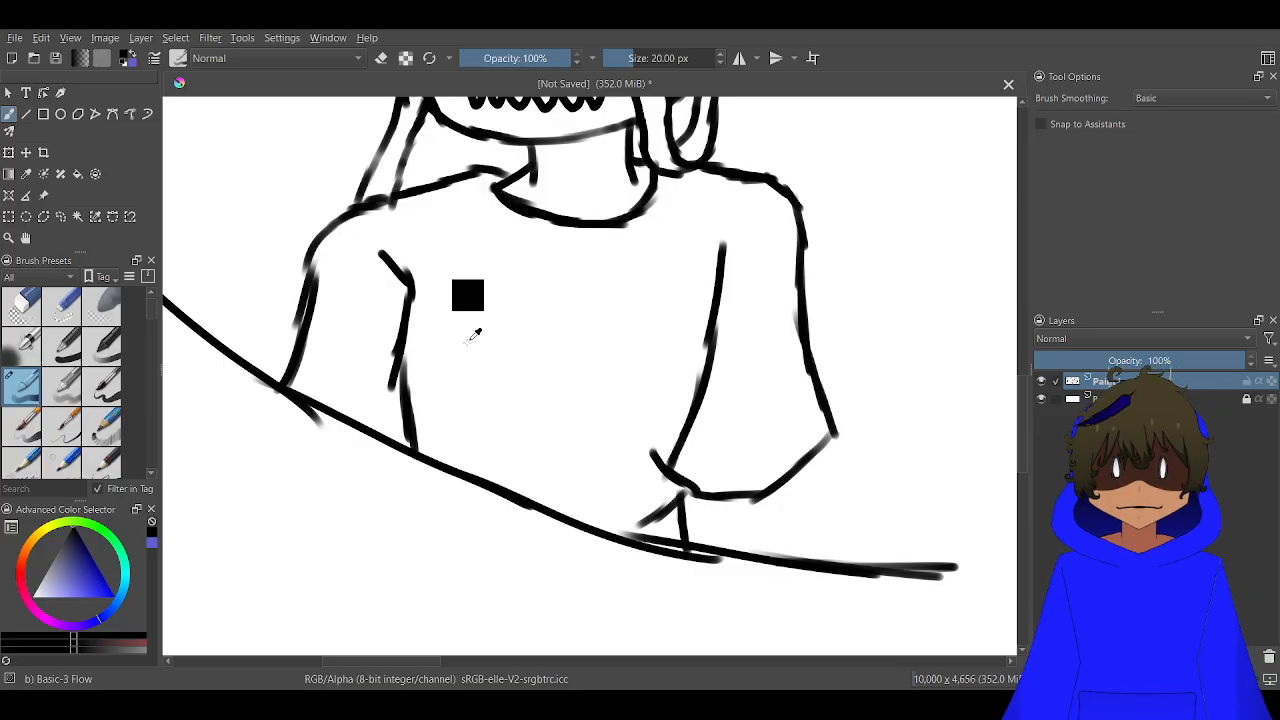
{"action": "key", "text": "ctrl+z"}
{"action": "key", "text": "ctrl+z"}
{"action": "key", "text": "ctrl+z"}
{"action": "key", "text": "ctrl+z"}
{"action": "key", "text": "ctrl+z"}
{"action": "key", "text": "ctrl+z"}
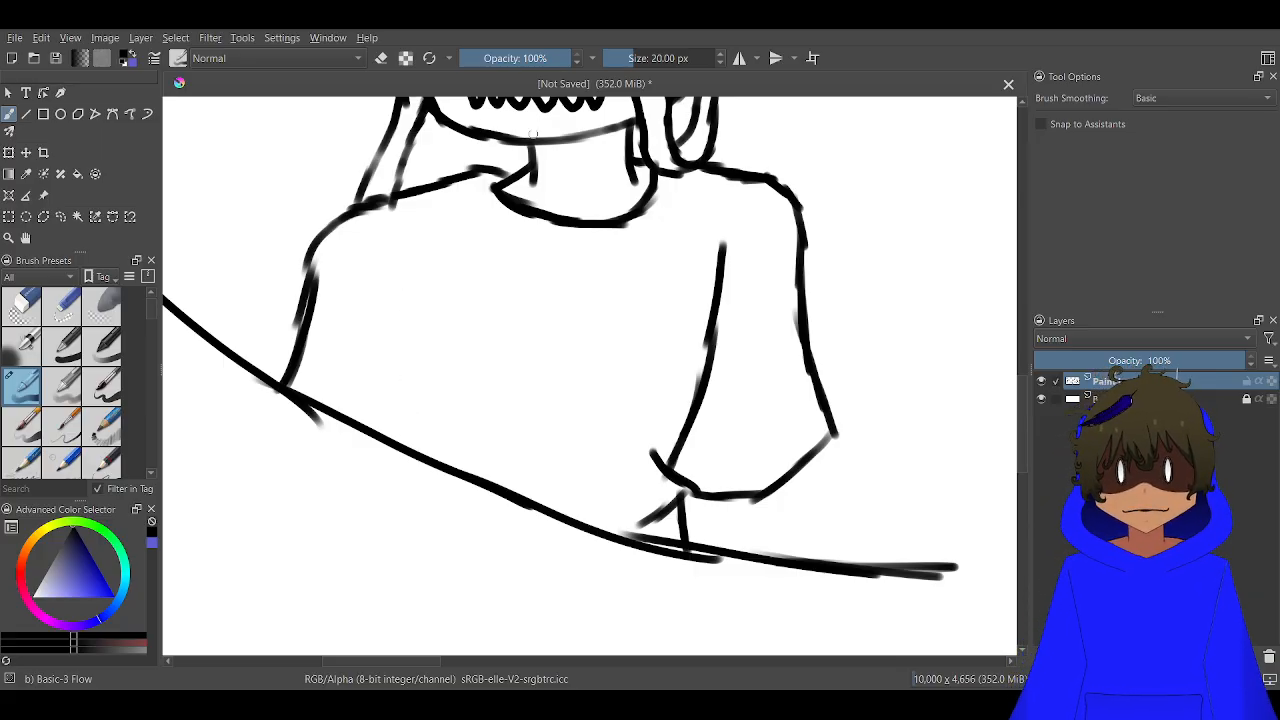
Draw the left arm's inner edge from below the shoulder down to the long curve, ending in a short hooked stroke
{"action": "mouse_move", "coordinate": [390, 226]}
{"action": "left_mouse_down"}
{"action": "mouse_move", "coordinate": [429, 272]}
{"action": "mouse_move", "coordinate": [455, 430]}
{"action": "left_mouse_up"}
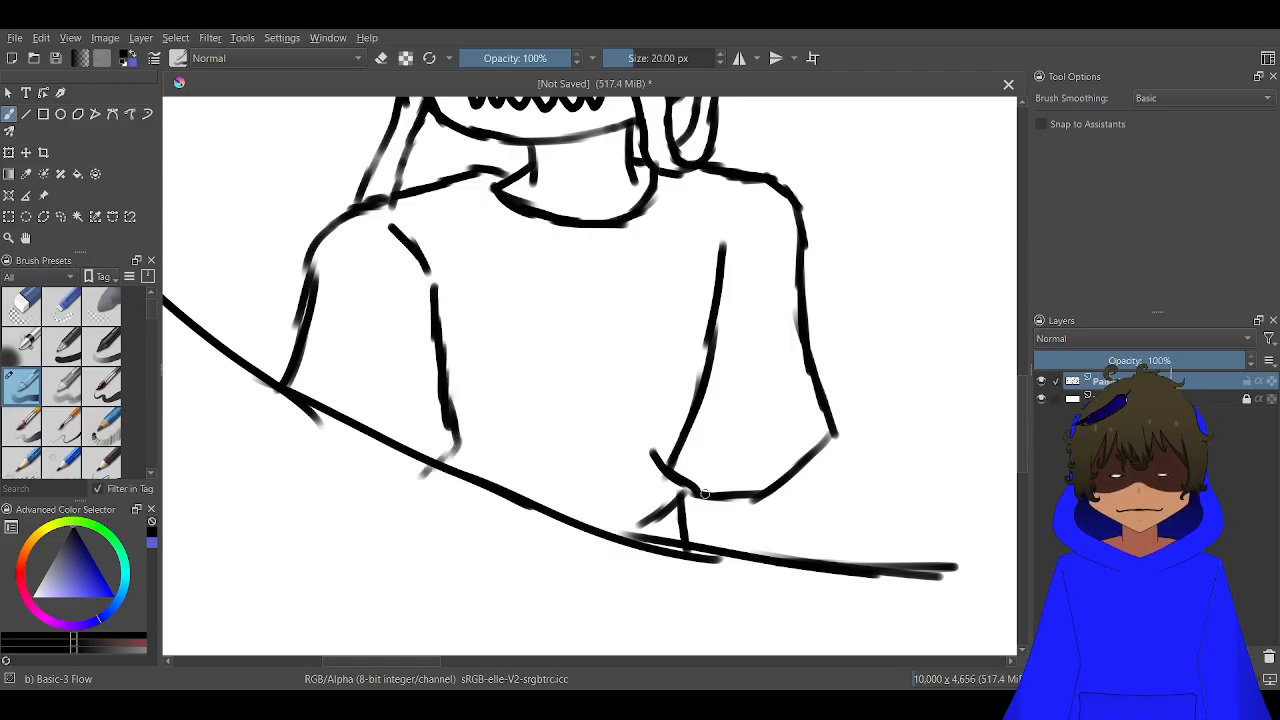
{"action": "scroll", "coordinate": [705, 493], "scroll_direction": "up", "scroll_amount": 1}
{"action": "mouse_move", "coordinate": [842, 452]}
{"action": "left_mouse_down"}
{"action": "mouse_move", "coordinate": [801, 554]}
{"action": "mouse_move", "coordinate": [816, 562]}
{"action": "mouse_move", "coordinate": [811, 588]}
{"action": "left_mouse_up"}
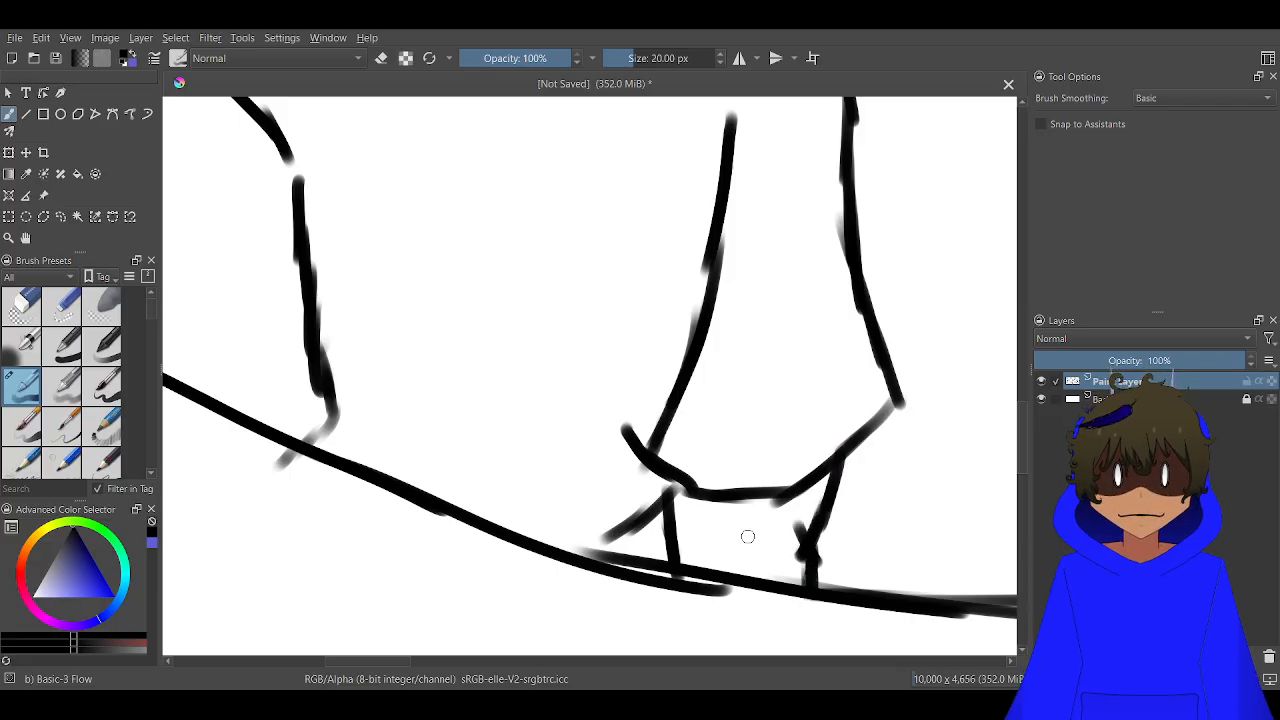
{"action": "mouse_move", "coordinate": [673, 487]}
{"action": "left_mouse_down"}
{"action": "mouse_move", "coordinate": [687, 573]}
{"action": "mouse_move", "coordinate": [691, 499]}
{"action": "left_mouse_up"}
{"action": "scroll", "coordinate": [692, 500], "scroll_direction": "down", "scroll_amount": 2}
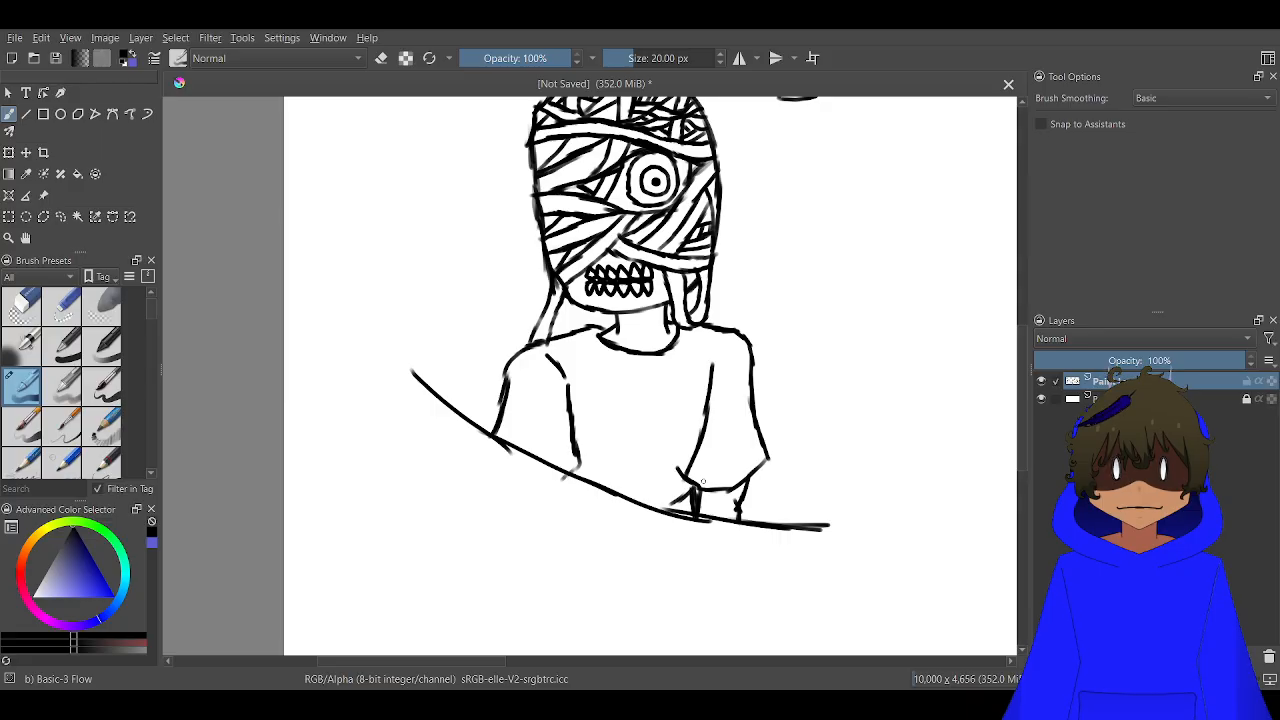
{"action": "scroll", "coordinate": [703, 482], "scroll_direction": "down", "scroll_amount": 3}
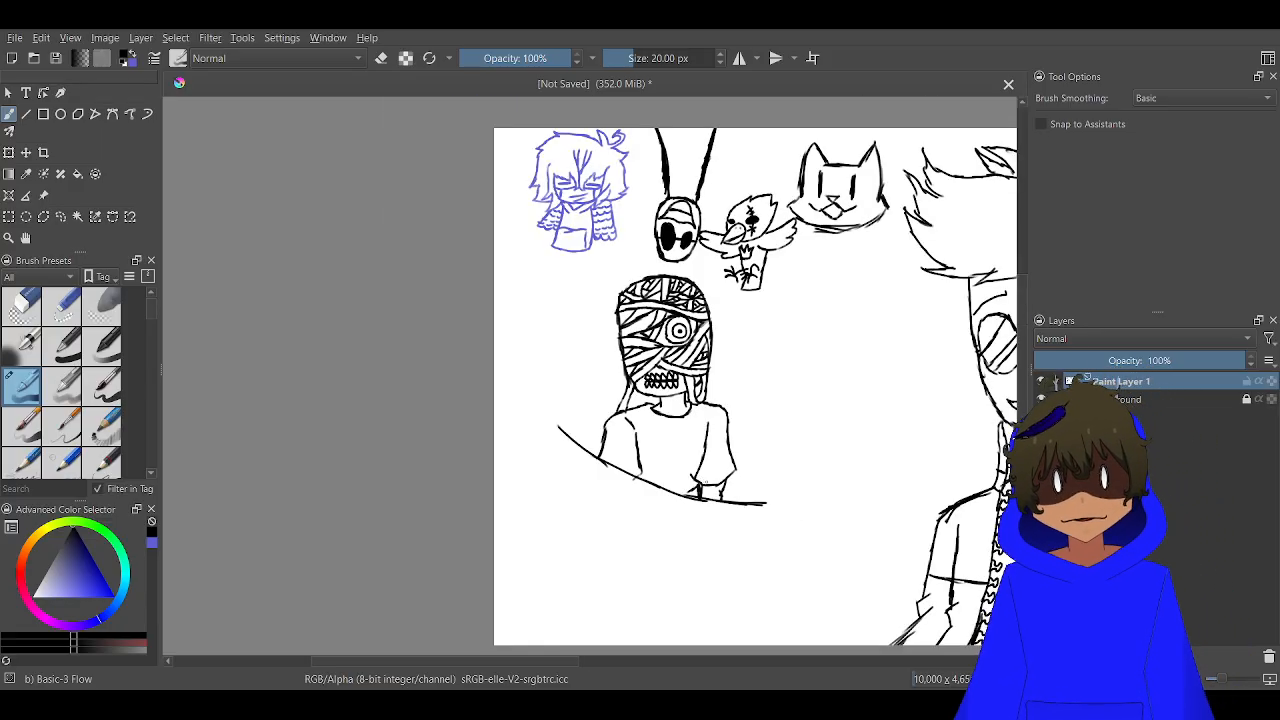
{"action": "scroll", "coordinate": [760, 580], "scroll_direction": "up", "scroll_amount": 5}
{"action": "scroll", "coordinate": [764, 587], "scroll_direction": "up", "scroll_amount": 1}
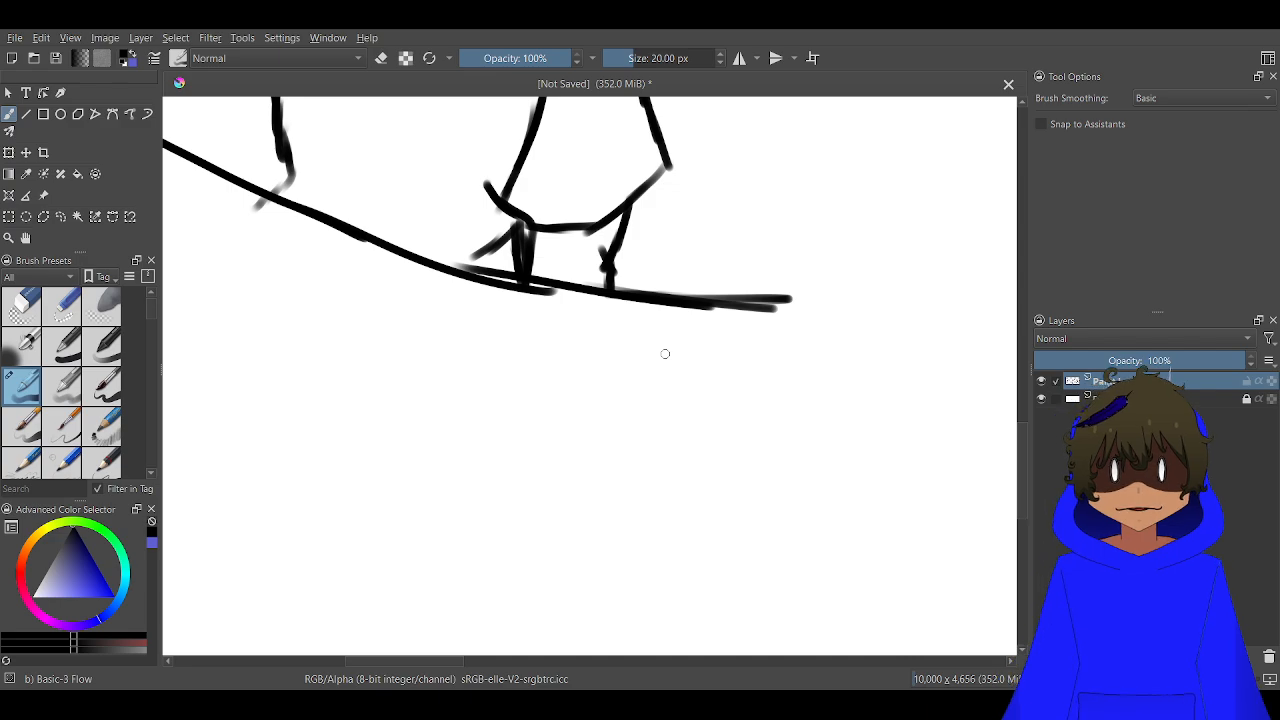
{"action": "key", "text": "ctrl+z"}
{"action": "key", "text": "ctrl+z"}
{"action": "key", "text": "ctrl+z"}
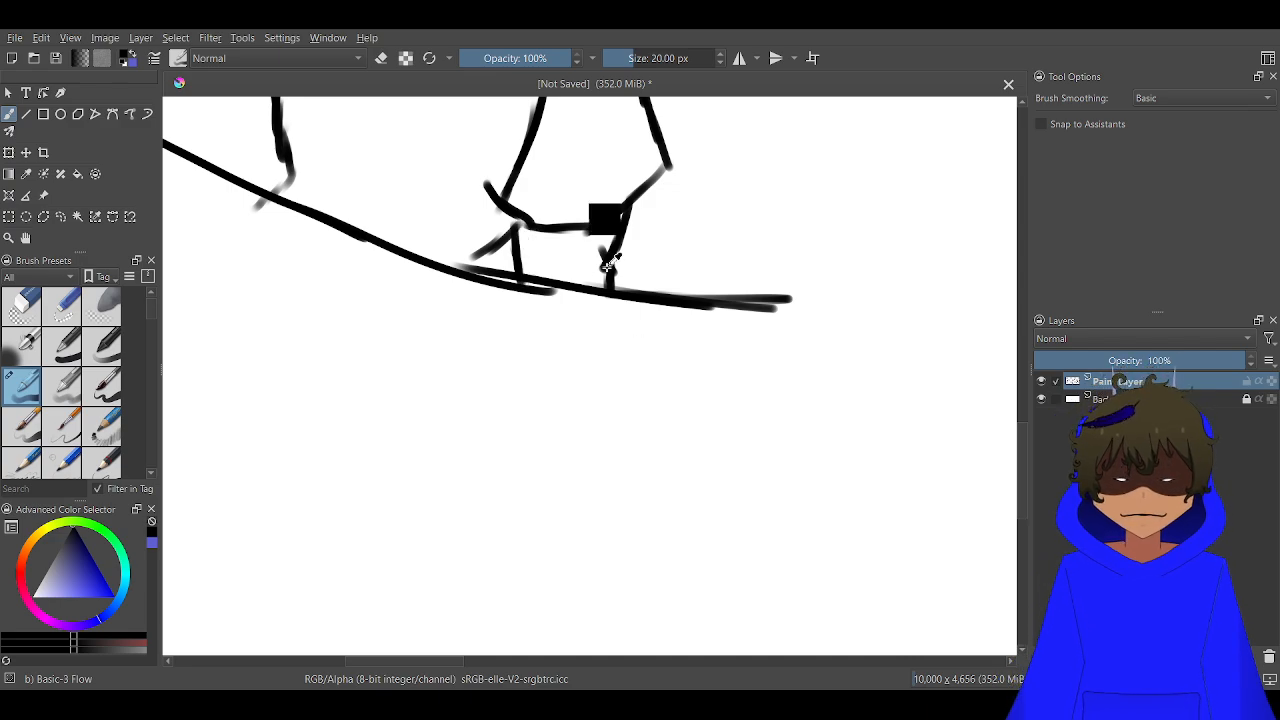
{"action": "key", "text": "ctrl+z"}
{"action": "key", "text": "ctrl+z"}
{"action": "key", "text": "ctrl+z"}
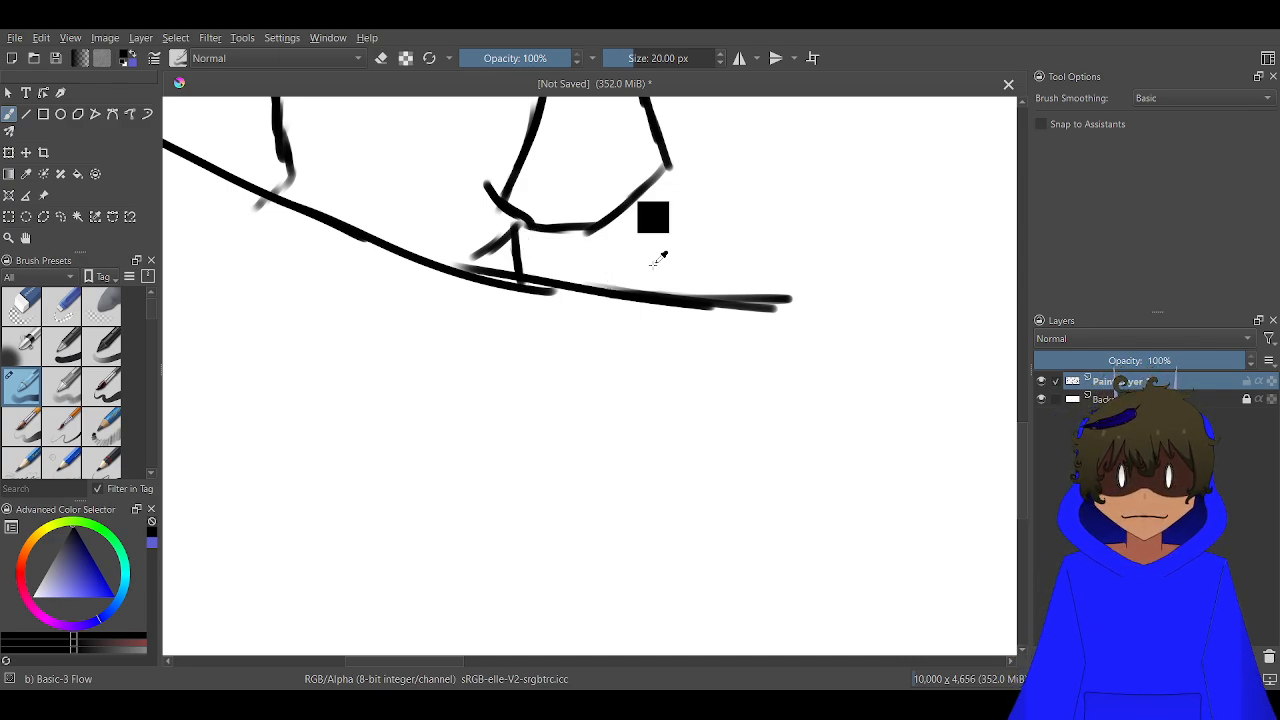
Outline the hand below the right cuff, with a wrist line, a slanted edge down to the long curve and an inner line
{"action": "scroll", "coordinate": [654, 205], "scroll_direction": "up", "scroll_amount": 2}
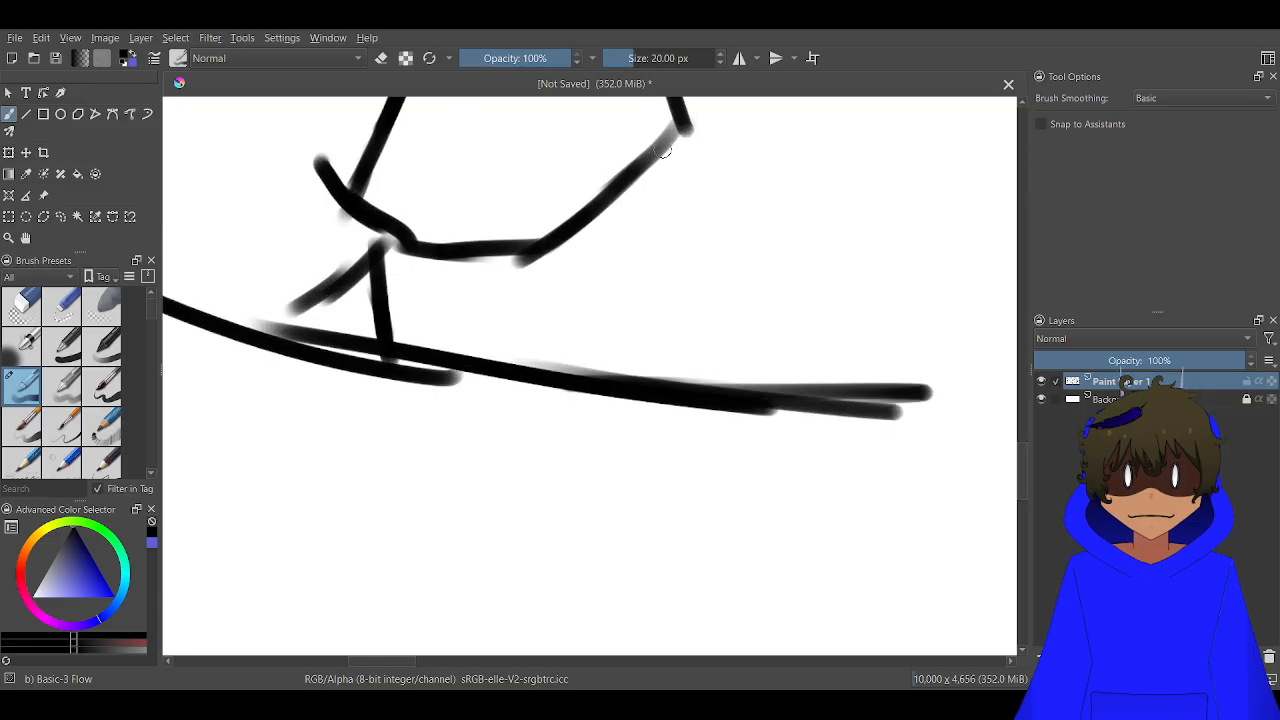
{"action": "mouse_move", "coordinate": [676, 122]}
{"action": "left_mouse_down"}
{"action": "mouse_move", "coordinate": [636, 243]}
{"action": "mouse_move", "coordinate": [646, 232]}
{"action": "mouse_move", "coordinate": [595, 300]}
{"action": "mouse_move", "coordinate": [627, 299]}
{"action": "mouse_move", "coordinate": [763, 398]}
{"action": "left_mouse_up"}
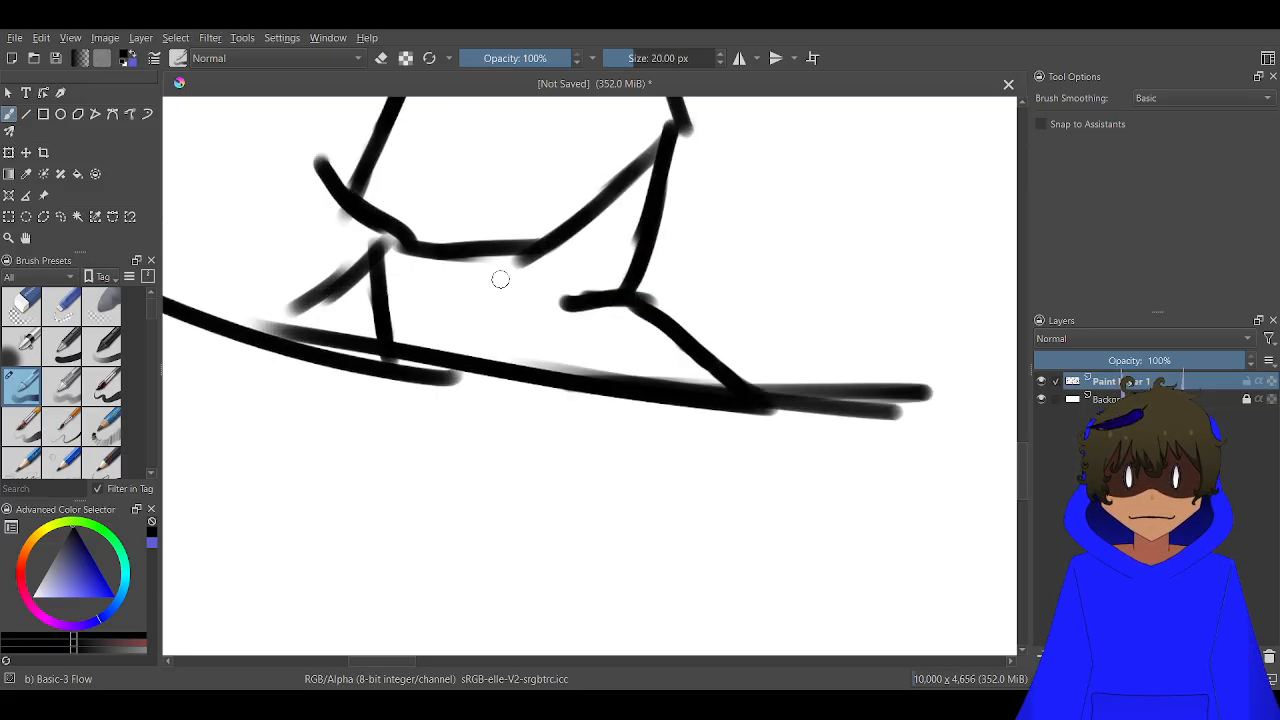
{"action": "left_click_drag", "start_coordinate": [433, 250], "coordinate": [445, 350]}
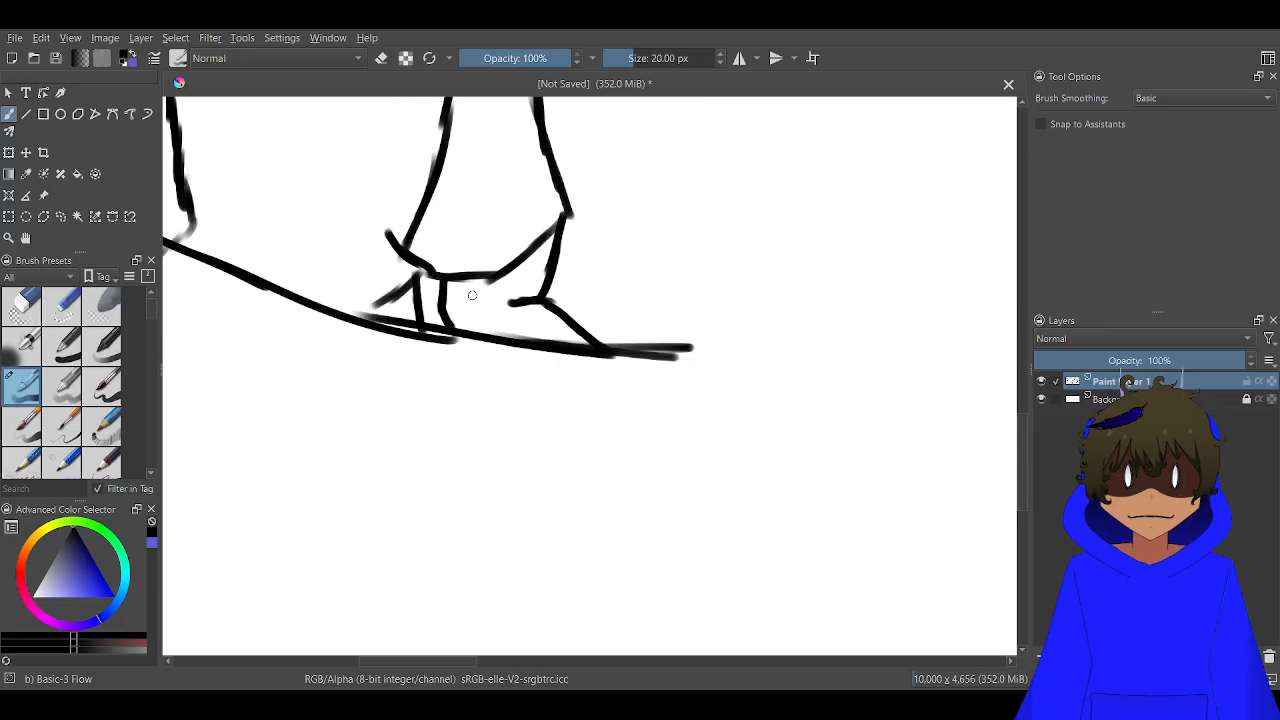
Add short slanted and curved bandage strokes across the hand below the right cuff
{"action": "left_click_drag", "start_coordinate": [480, 275], "coordinate": [418, 340]}
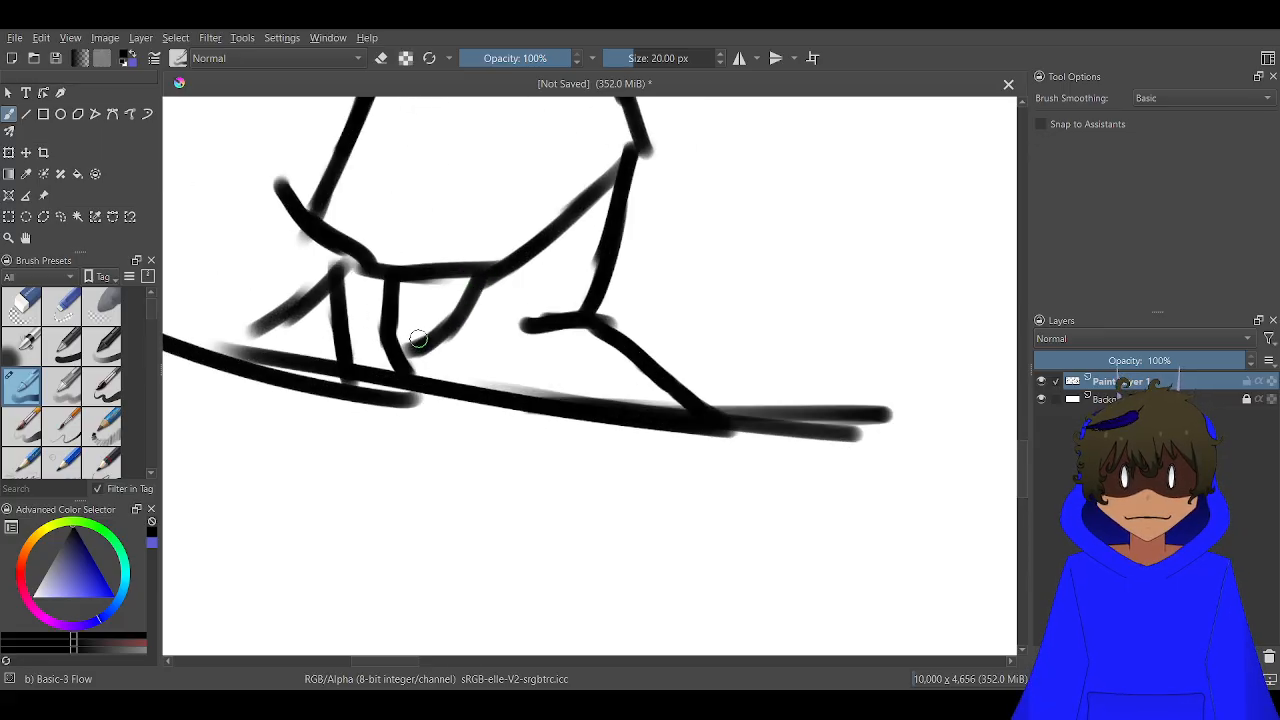
{"action": "left_click_drag", "start_coordinate": [445, 278], "coordinate": [392, 338]}
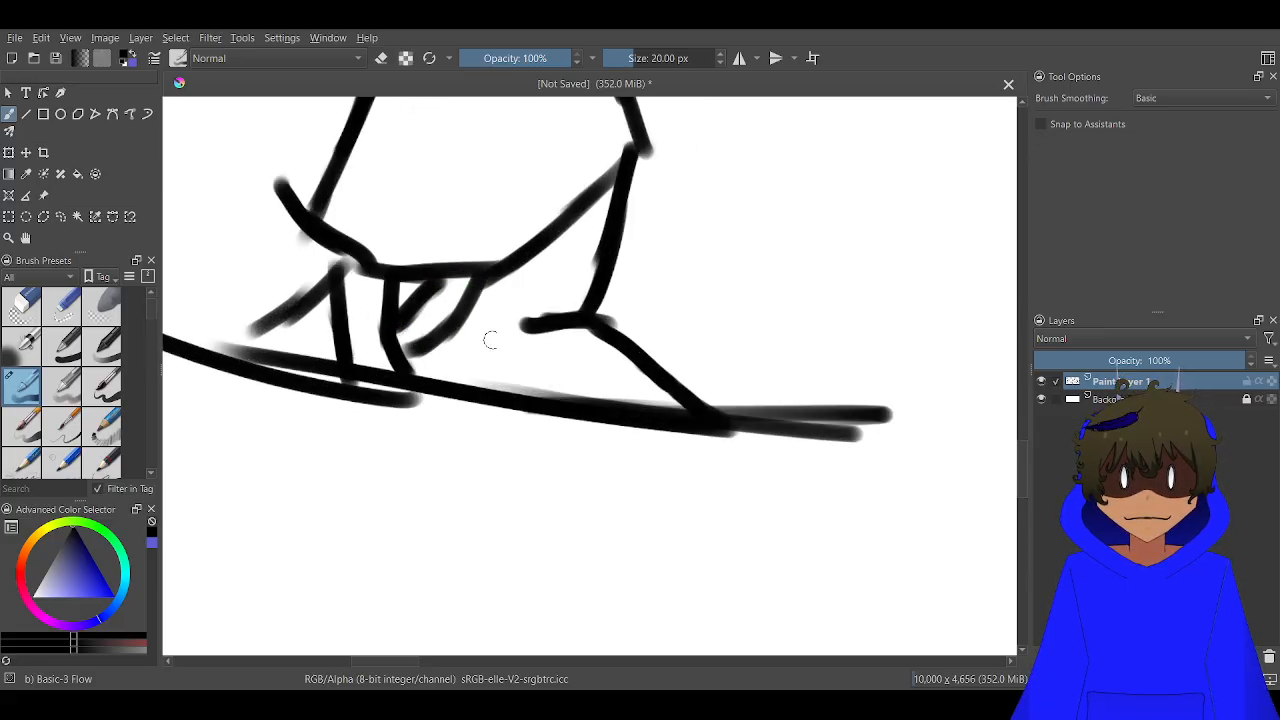
{"action": "left_click_drag", "start_coordinate": [616, 347], "coordinate": [538, 393]}
{"action": "left_click_drag", "start_coordinate": [634, 369], "coordinate": [578, 396]}
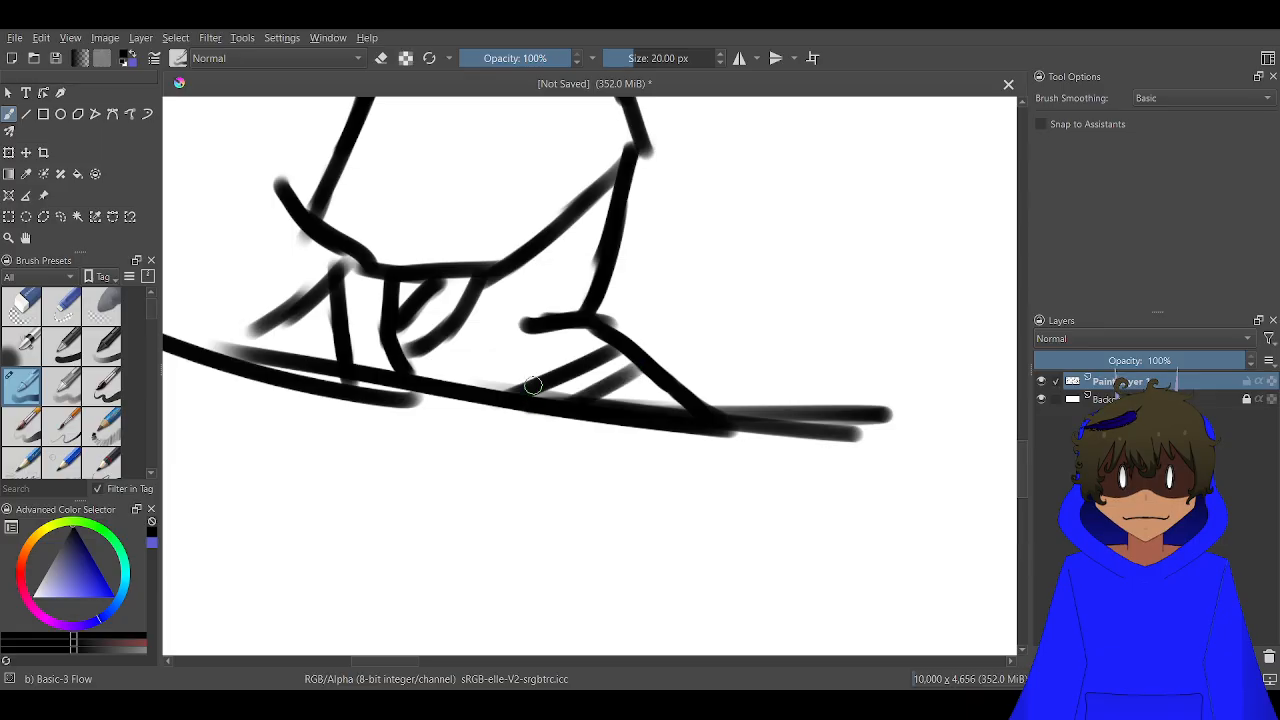
{"action": "left_click_drag", "start_coordinate": [546, 340], "coordinate": [500, 390]}
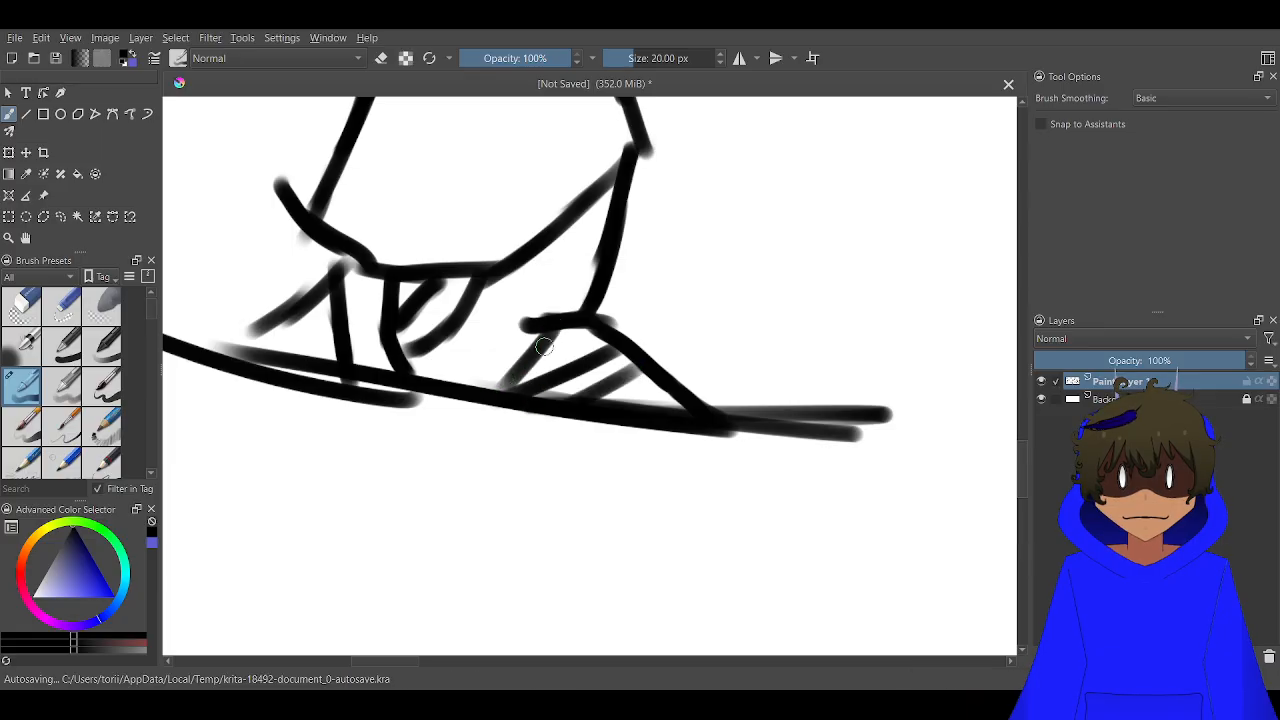
{"action": "mouse_move", "coordinate": [598, 346]}
{"action": "left_mouse_down"}
{"action": "mouse_move", "coordinate": [498, 369]}
{"action": "mouse_move", "coordinate": [533, 335]}
{"action": "mouse_move", "coordinate": [414, 390]}
{"action": "mouse_move", "coordinate": [446, 380]}
{"action": "mouse_move", "coordinate": [567, 403]}
{"action": "mouse_move", "coordinate": [703, 450]}
{"action": "left_mouse_up"}
{"action": "scroll", "coordinate": [450, 385], "scroll_direction": "down", "scroll_amount": 5}
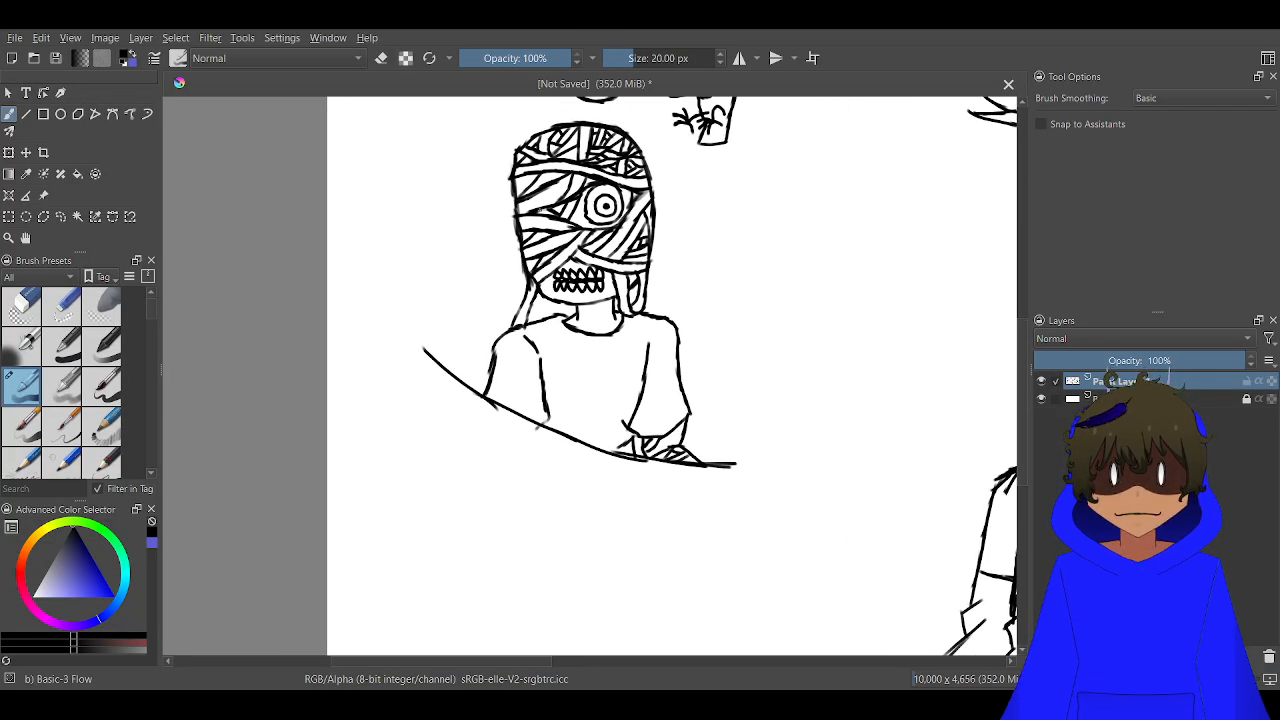
Draw a second curved line below the mummy's collar, parallel to it, from one shoulder line to the other
{"action": "scroll", "coordinate": [586, 302], "scroll_direction": "up", "scroll_amount": 4}
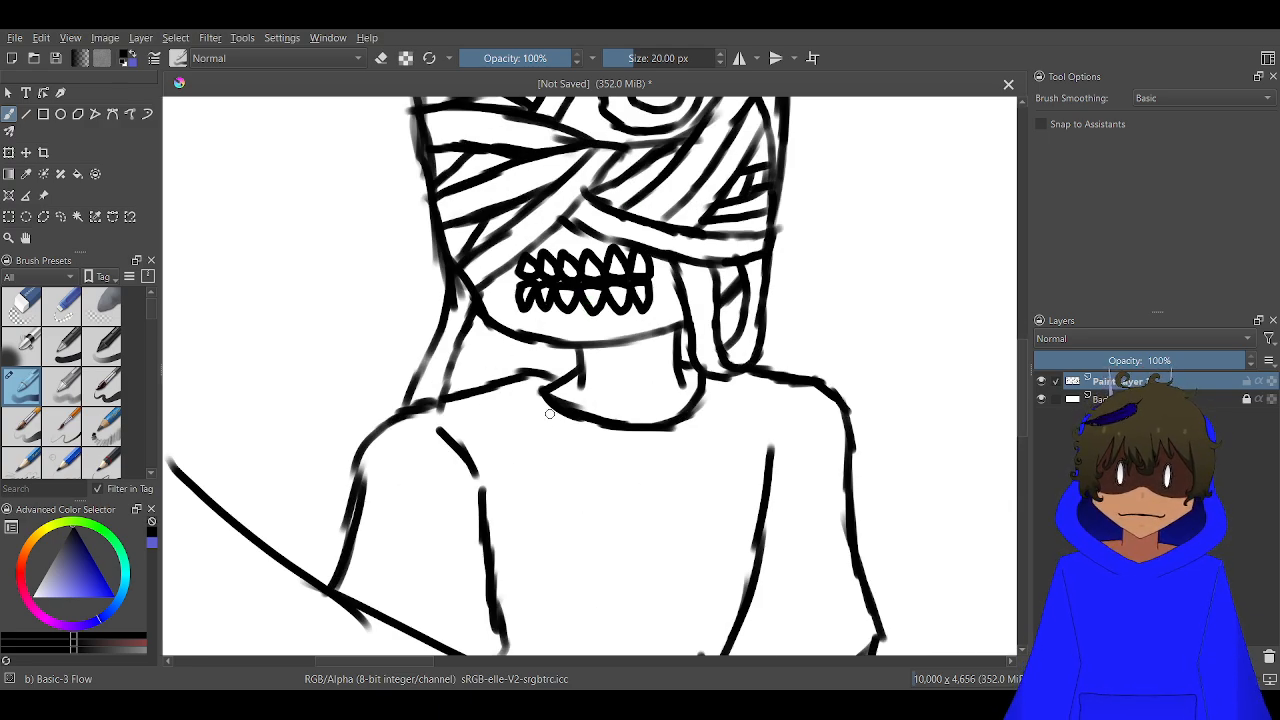
{"action": "scroll", "coordinate": [510, 380], "scroll_direction": "up", "scroll_amount": 5}
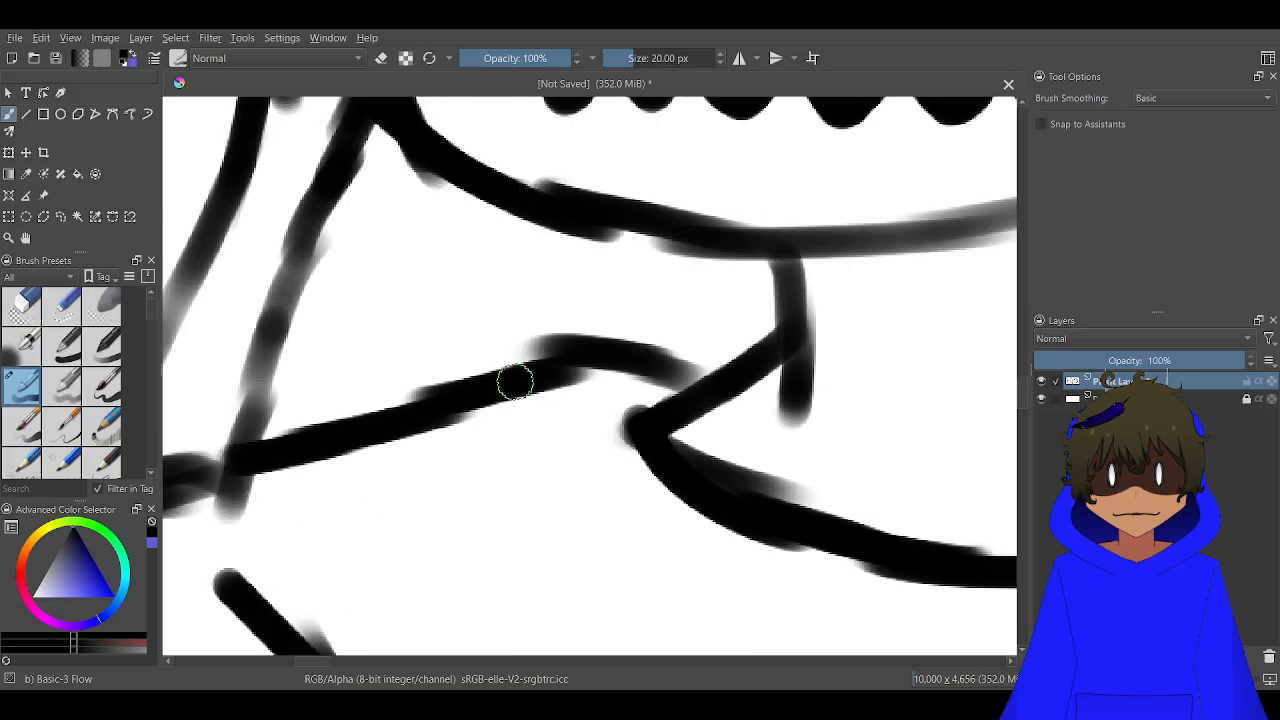
{"action": "scroll", "coordinate": [514, 377], "scroll_direction": "down", "scroll_amount": 3}
{"action": "mouse_move", "coordinate": [520, 386]}
{"action": "left_mouse_down"}
{"action": "mouse_move", "coordinate": [536, 435]}
{"action": "mouse_move", "coordinate": [606, 510]}
{"action": "mouse_move", "coordinate": [652, 532]}
{"action": "mouse_move", "coordinate": [750, 540]}
{"action": "mouse_move", "coordinate": [883, 502]}
{"action": "left_mouse_up"}
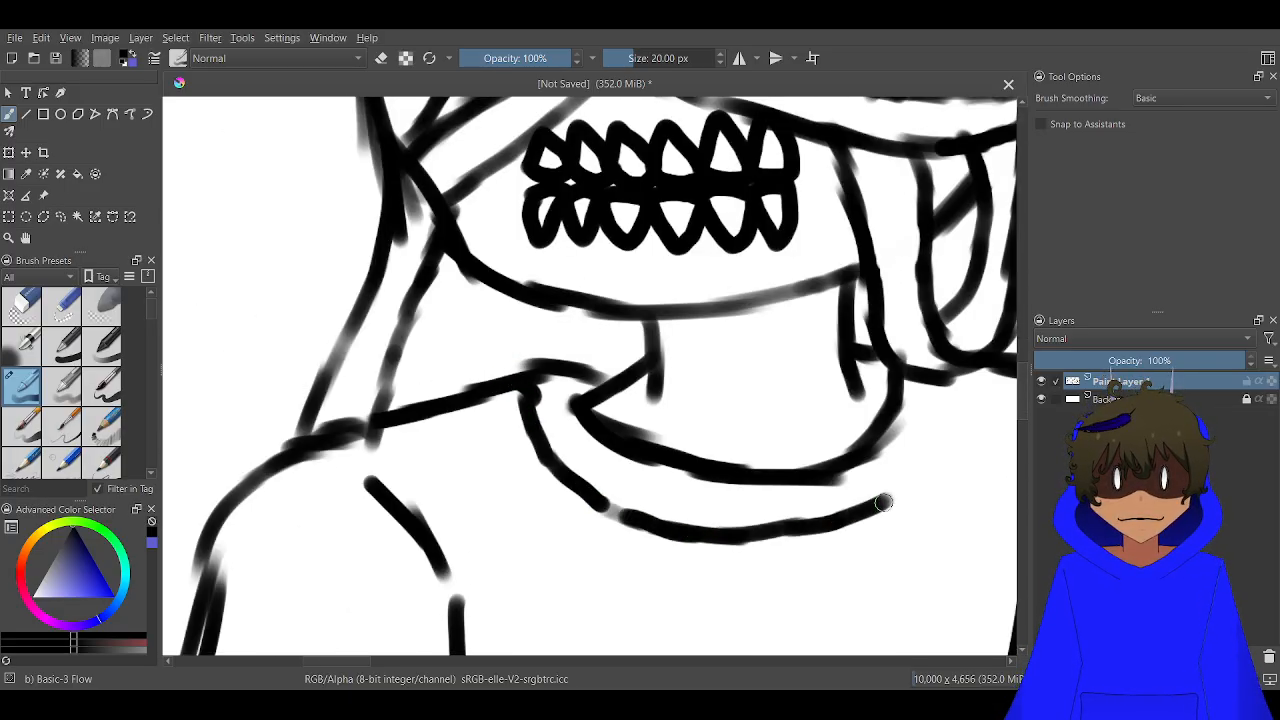
{"action": "mouse_move", "coordinate": [948, 388]}
{"action": "left_mouse_down"}
{"action": "mouse_move", "coordinate": [913, 457]}
{"action": "mouse_move", "coordinate": [842, 521]}
{"action": "mouse_move", "coordinate": [847, 512]}
{"action": "mouse_move", "coordinate": [682, 535]}
{"action": "mouse_move", "coordinate": [628, 524]}
{"action": "mouse_move", "coordinate": [585, 488]}
{"action": "mouse_move", "coordinate": [589, 450]}
{"action": "left_mouse_up"}
{"action": "scroll", "coordinate": [589, 450], "scroll_direction": "down", "scroll_amount": 2}
{"action": "scroll", "coordinate": [589, 450], "scroll_direction": "down", "scroll_amount": 3}
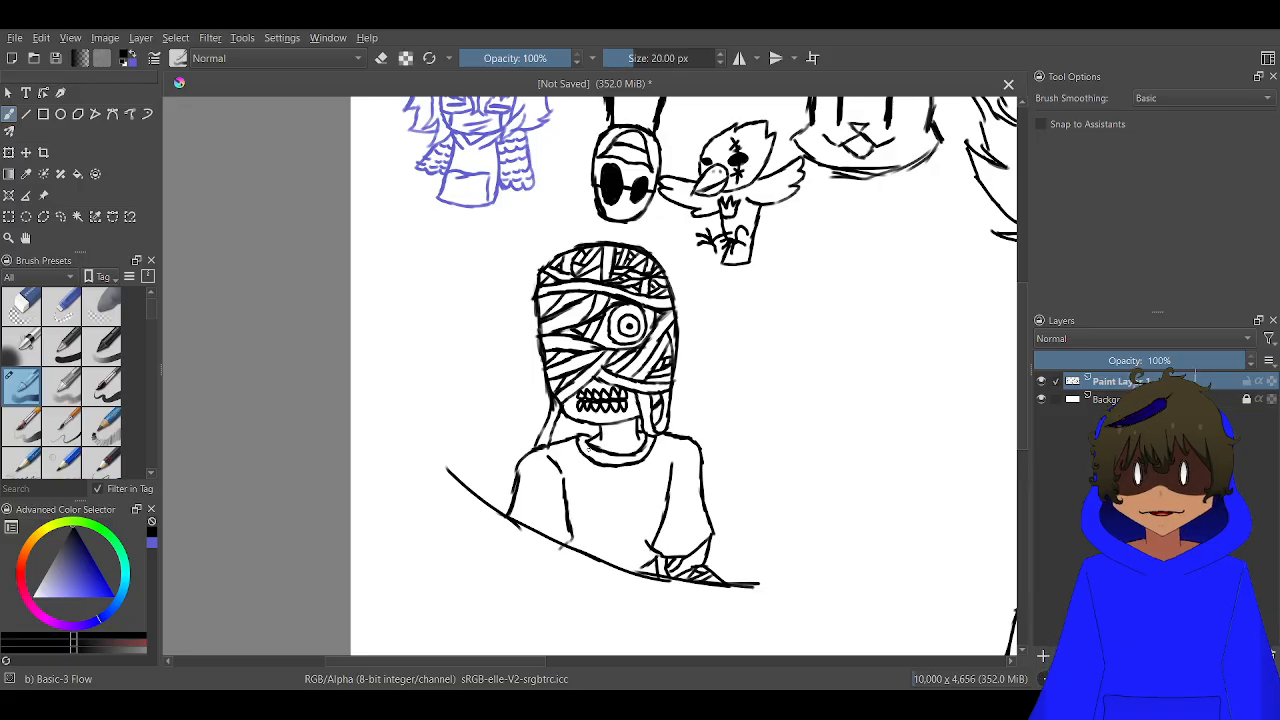
Draw a long-snouted creature head with nostril, back of the neck and chin folds in the blank lower-right corner of the canvas
{"action": "scroll", "coordinate": [589, 450], "scroll_direction": "down", "scroll_amount": 3}
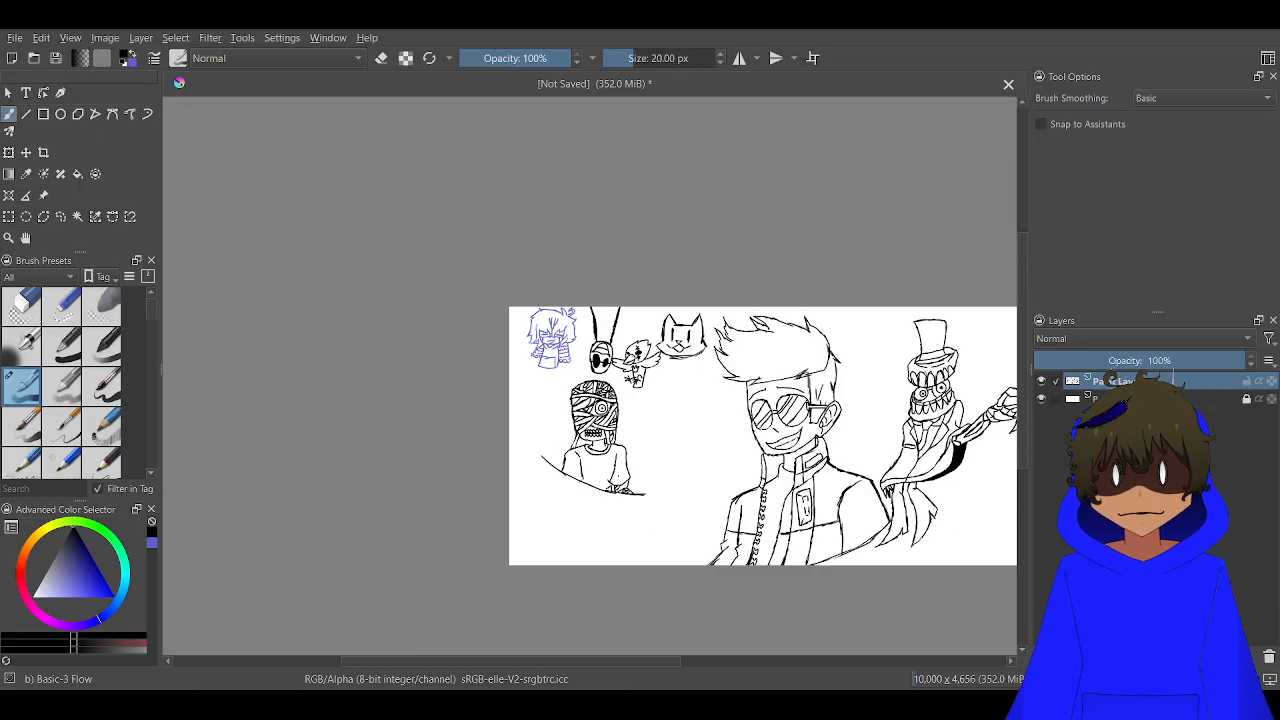
{"action": "left_click_drag", "start_coordinate": [589, 450], "coordinate": [488, 333]}
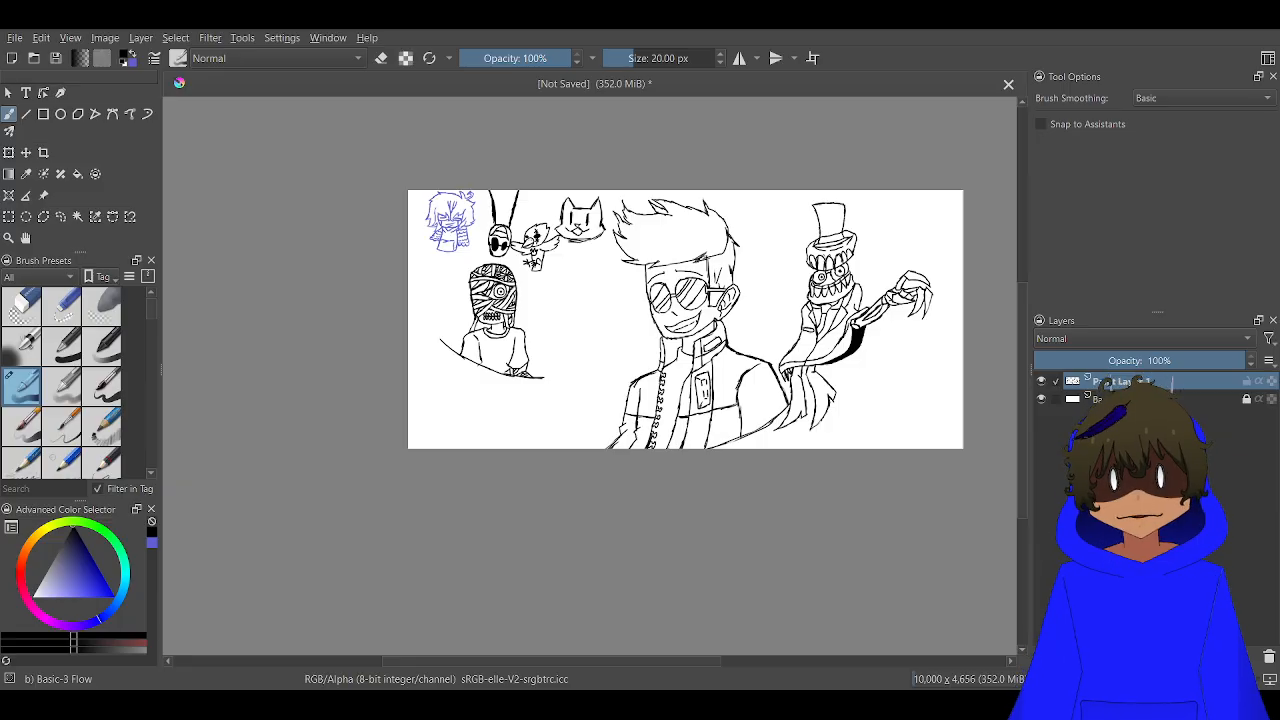
{"action": "scroll", "coordinate": [823, 440], "scroll_direction": "up", "scroll_amount": 3}
{"action": "left_click_drag", "start_coordinate": [721, 432], "coordinate": [459, 446]}
{"action": "scroll", "coordinate": [718, 377], "scroll_direction": "up", "scroll_amount": 1}
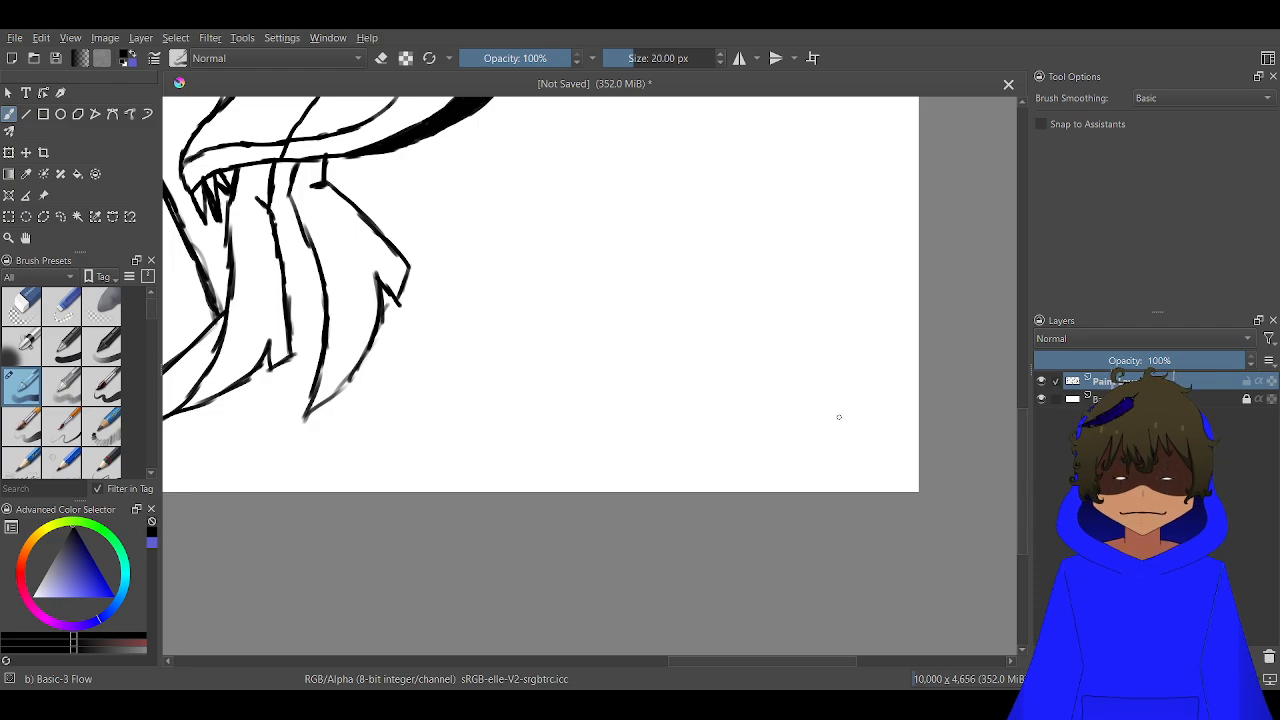
{"action": "mouse_move", "coordinate": [836, 419]}
{"action": "left_mouse_down"}
{"action": "mouse_move", "coordinate": [822, 344]}
{"action": "mouse_move", "coordinate": [768, 289]}
{"action": "mouse_move", "coordinate": [668, 275]}
{"action": "mouse_move", "coordinate": [718, 283]}
{"action": "mouse_move", "coordinate": [636, 296]}
{"action": "mouse_move", "coordinate": [619, 311]}
{"action": "mouse_move", "coordinate": [610, 364]}
{"action": "mouse_move", "coordinate": [661, 390]}
{"action": "mouse_move", "coordinate": [732, 369]}
{"action": "mouse_move", "coordinate": [612, 368]}
{"action": "left_mouse_up"}
{"action": "scroll", "coordinate": [682, 398], "scroll_direction": "up", "scroll_amount": 2}
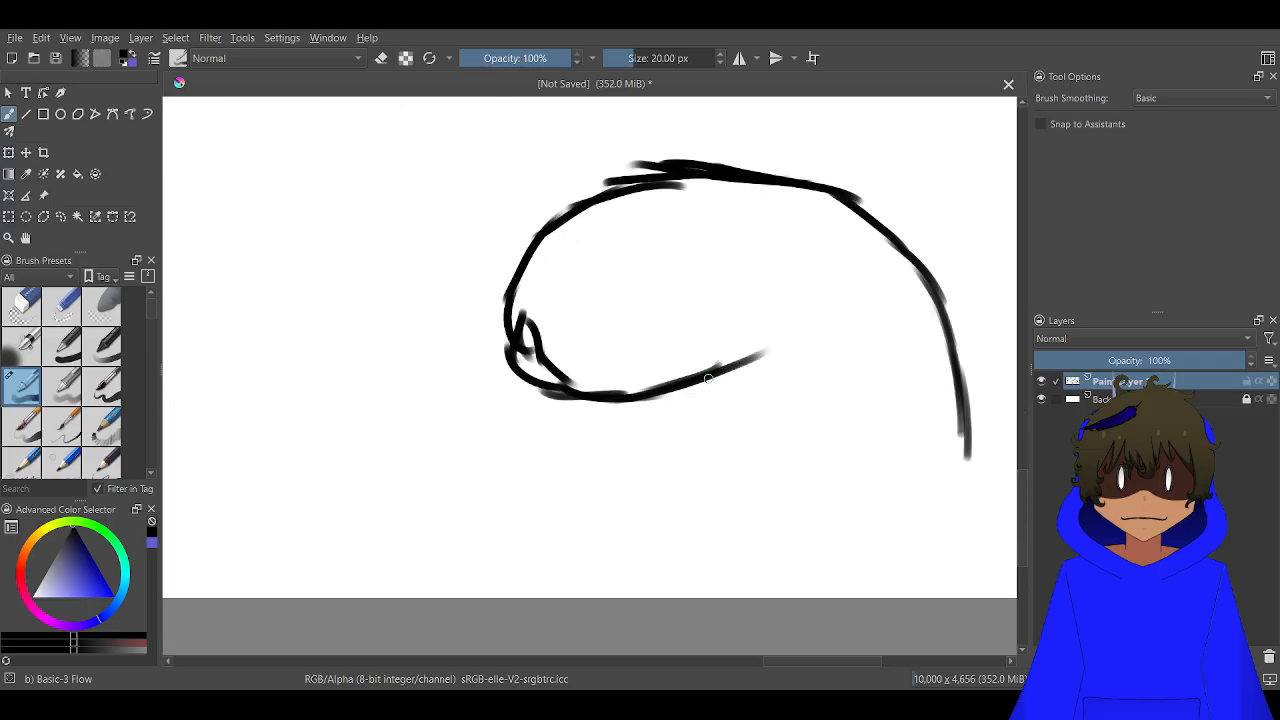
{"action": "mouse_move", "coordinate": [712, 372]}
{"action": "left_mouse_down"}
{"action": "mouse_move", "coordinate": [670, 403]}
{"action": "mouse_move", "coordinate": [684, 415]}
{"action": "mouse_move", "coordinate": [752, 408]}
{"action": "mouse_move", "coordinate": [697, 425]}
{"action": "mouse_move", "coordinate": [723, 444]}
{"action": "mouse_move", "coordinate": [712, 482]}
{"action": "left_mouse_up"}
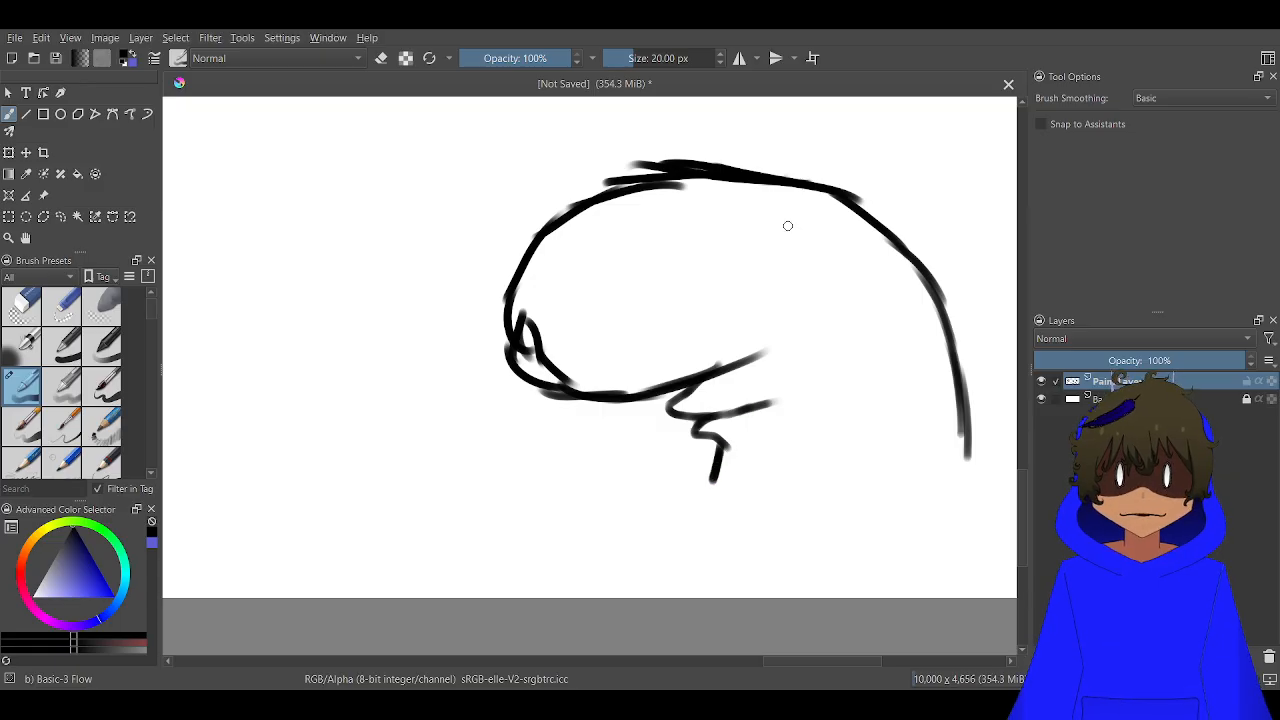
Draw two filled round eyes on the creature's head and add a rounded ear on each side of its top
{"action": "mouse_move", "coordinate": [787, 225]}
{"action": "left_mouse_down"}
{"action": "mouse_move", "coordinate": [801, 244]}
{"action": "mouse_move", "coordinate": [707, 234]}
{"action": "left_mouse_up"}
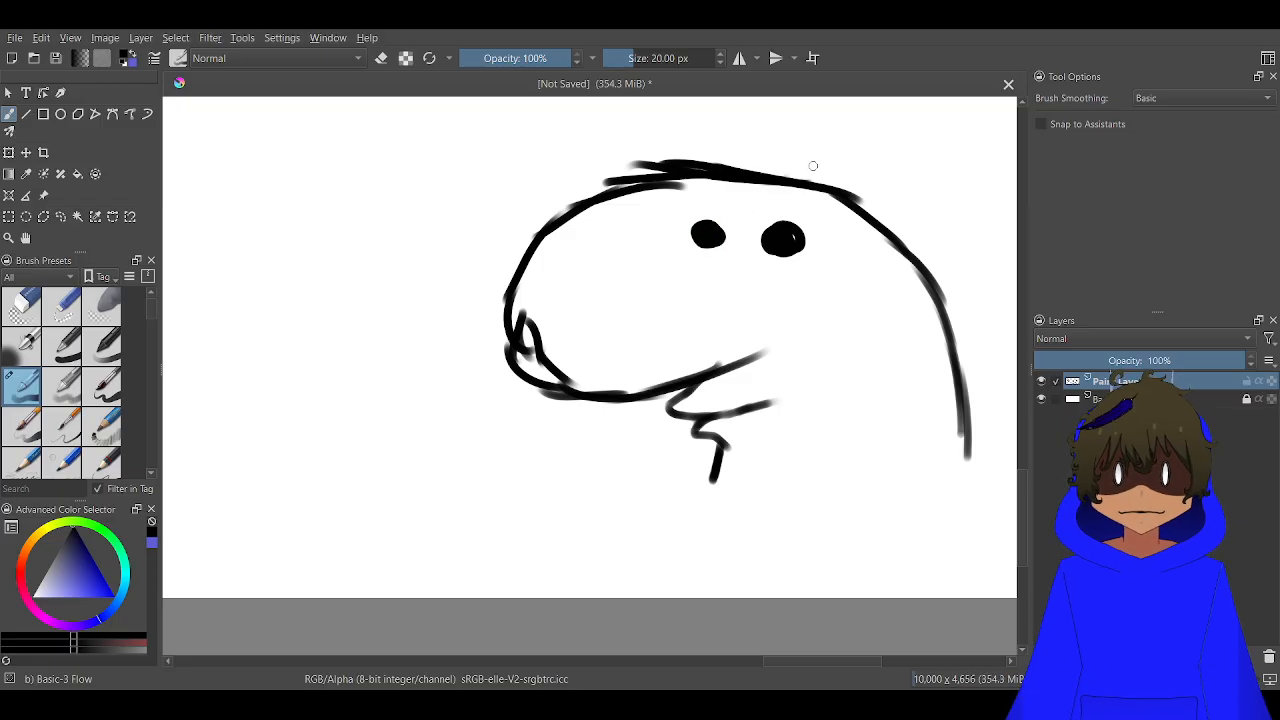
{"action": "left_click_drag", "start_coordinate": [815, 185], "coordinate": [686, 142]}
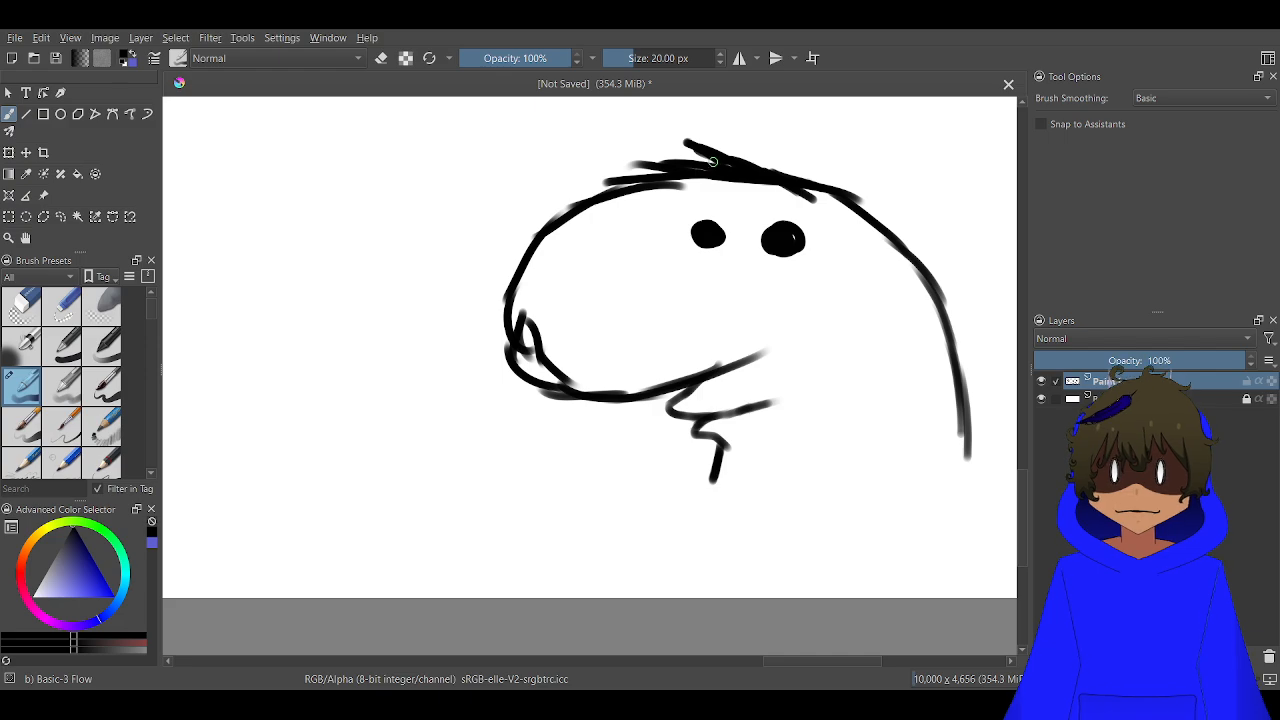
{"action": "mouse_move", "coordinate": [788, 182]}
{"action": "left_mouse_down"}
{"action": "mouse_move", "coordinate": [682, 134]}
{"action": "mouse_move", "coordinate": [634, 130]}
{"action": "mouse_move", "coordinate": [580, 160]}
{"action": "mouse_move", "coordinate": [584, 195]}
{"action": "mouse_move", "coordinate": [600, 190]}
{"action": "left_mouse_up"}
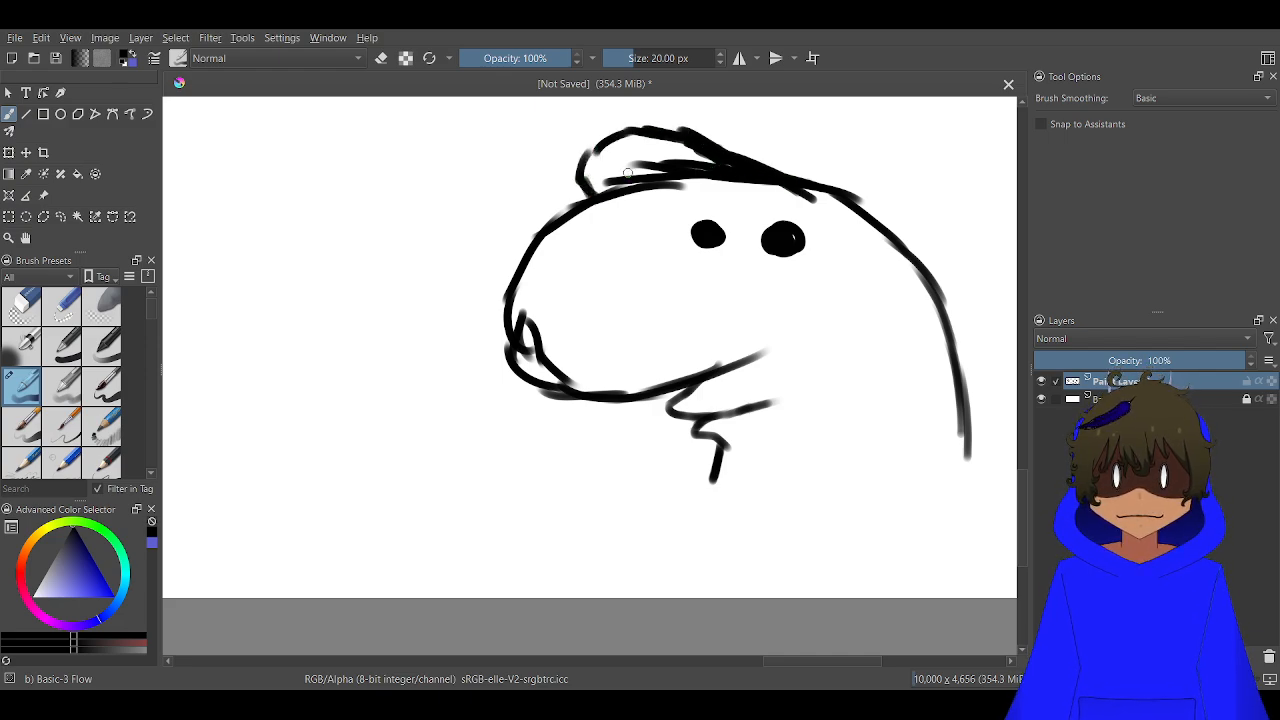
{"action": "left_click_drag", "start_coordinate": [778, 176], "coordinate": [830, 134]}
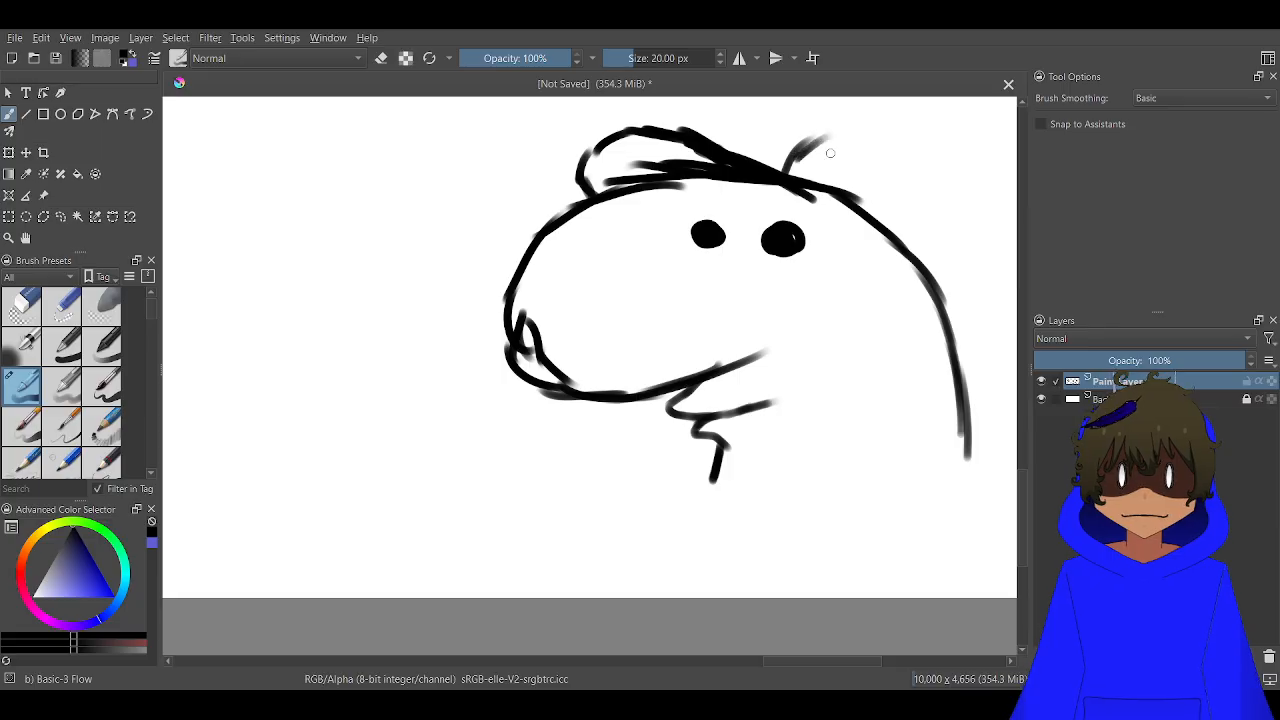
{"action": "mouse_move", "coordinate": [912, 258]}
{"action": "left_mouse_down"}
{"action": "mouse_move", "coordinate": [909, 177]}
{"action": "mouse_move", "coordinate": [848, 146]}
{"action": "mouse_move", "coordinate": [800, 145]}
{"action": "mouse_move", "coordinate": [760, 188]}
{"action": "left_mouse_up"}
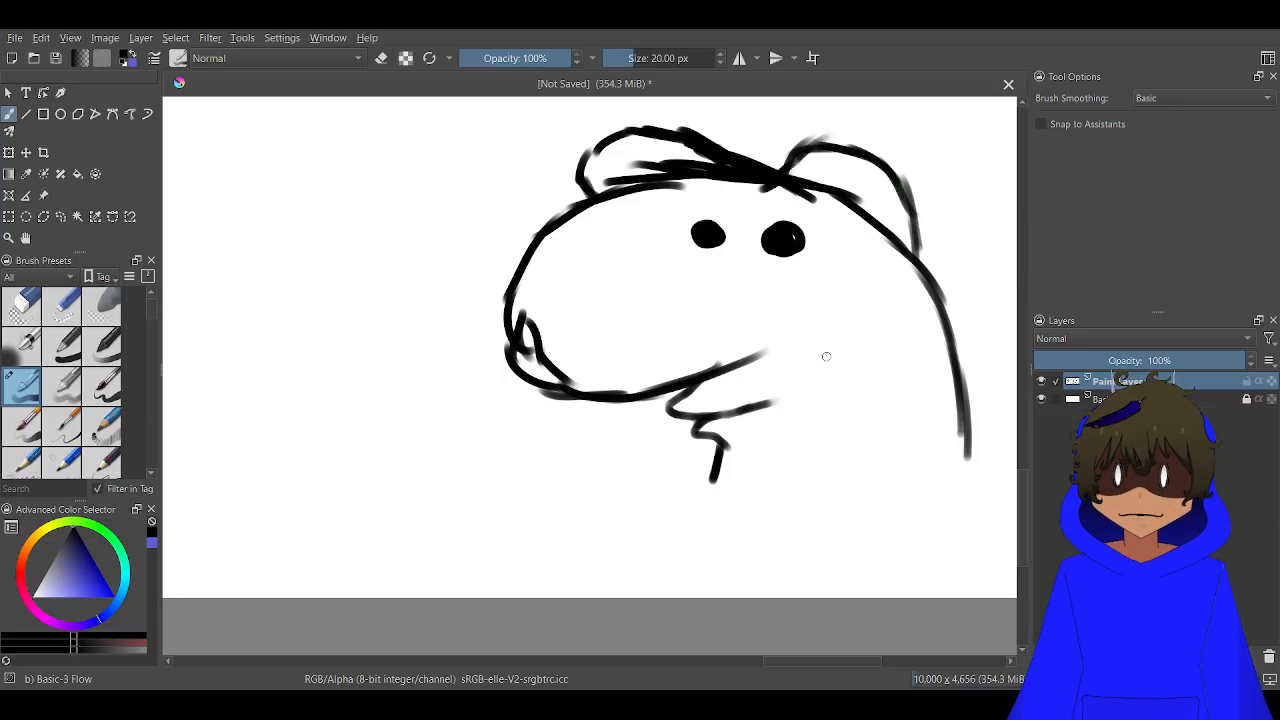
{"action": "mouse_move", "coordinate": [843, 330]}
{"action": "left_mouse_down"}
{"action": "mouse_move", "coordinate": [657, 343]}
{"action": "mouse_move", "coordinate": [811, 234]}
{"action": "mouse_move", "coordinate": [640, 409]}
{"action": "left_mouse_up"}
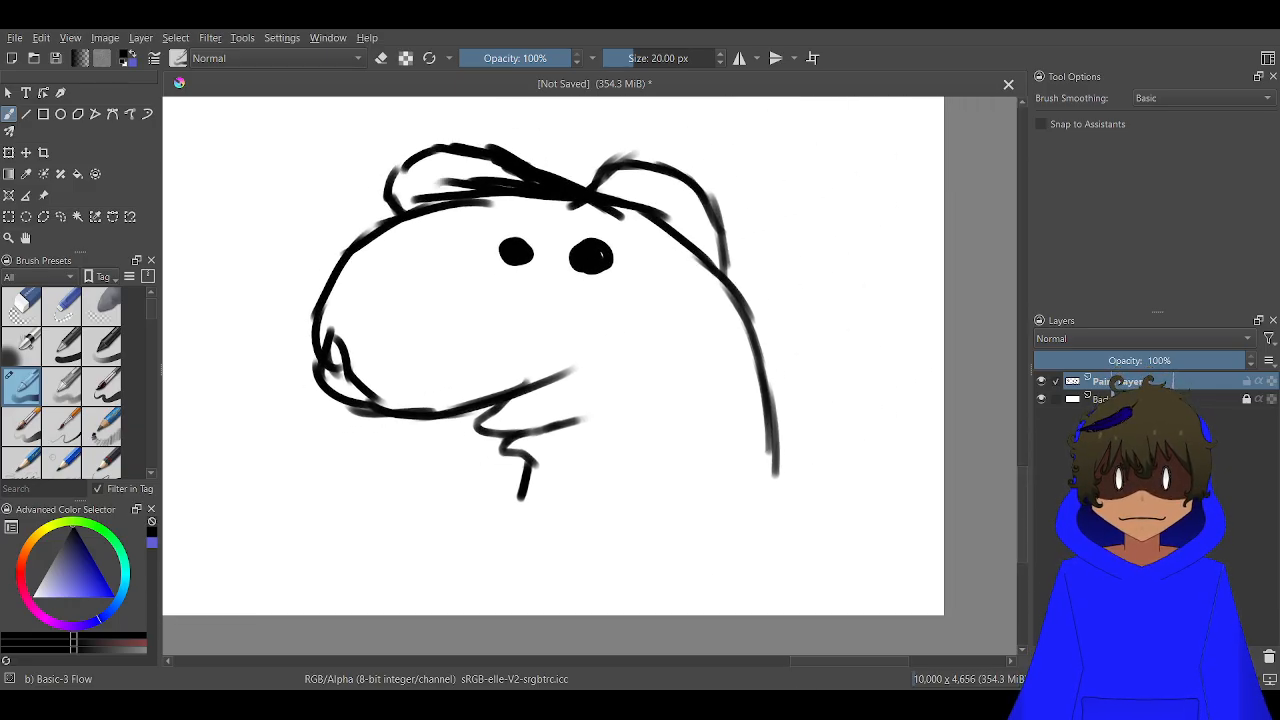
Add three wavy mane strands behind the long-snouted creature's neck and a V-shaped collar band around the neck's base
{"action": "left_click_drag", "start_coordinate": [729, 285], "coordinate": [829, 349]}
{"action": "mouse_move", "coordinate": [826, 369]}
{"action": "left_mouse_down"}
{"action": "mouse_move", "coordinate": [762, 319]}
{"action": "mouse_move", "coordinate": [788, 393]}
{"action": "mouse_move", "coordinate": [823, 424]}
{"action": "left_mouse_up"}
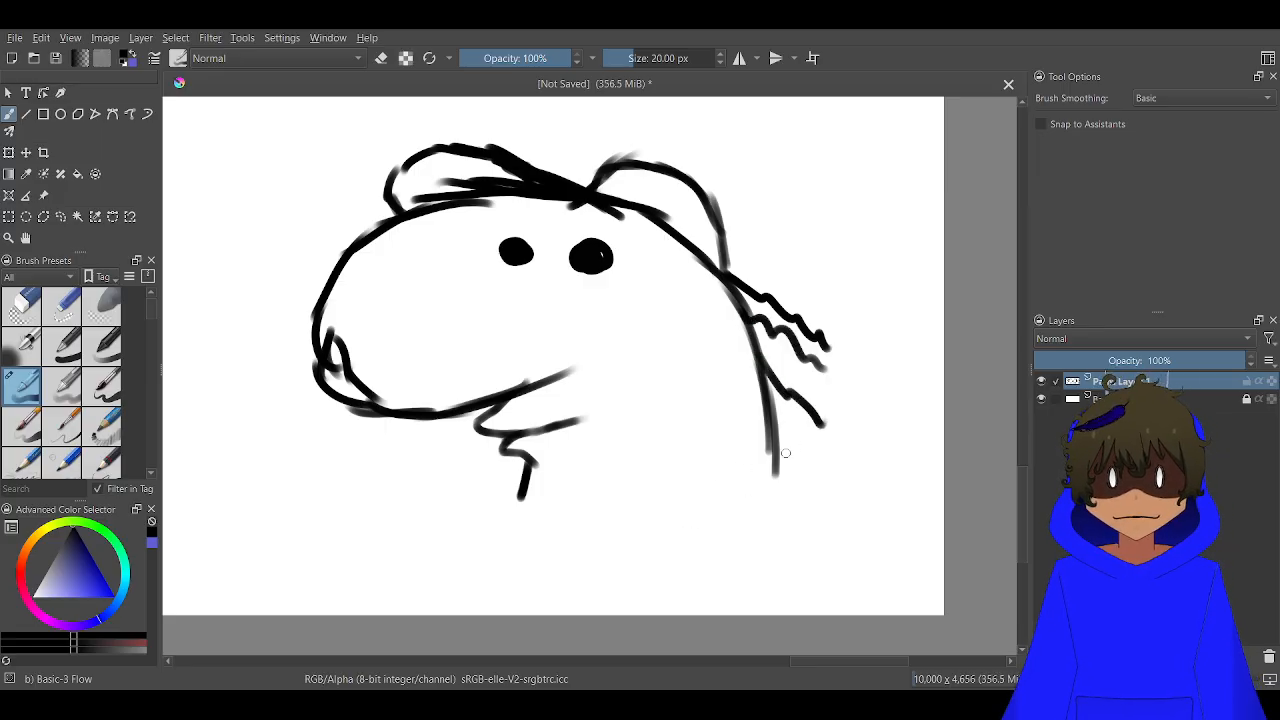
{"action": "mouse_move", "coordinate": [772, 447]}
{"action": "left_mouse_down"}
{"action": "mouse_move", "coordinate": [775, 498]}
{"action": "mouse_move", "coordinate": [632, 540]}
{"action": "mouse_move", "coordinate": [494, 512]}
{"action": "mouse_move", "coordinate": [518, 487]}
{"action": "mouse_move", "coordinate": [540, 511]}
{"action": "mouse_move", "coordinate": [620, 537]}
{"action": "mouse_move", "coordinate": [716, 489]}
{"action": "mouse_move", "coordinate": [765, 484]}
{"action": "mouse_move", "coordinate": [774, 463]}
{"action": "mouse_move", "coordinate": [738, 488]}
{"action": "left_mouse_up"}
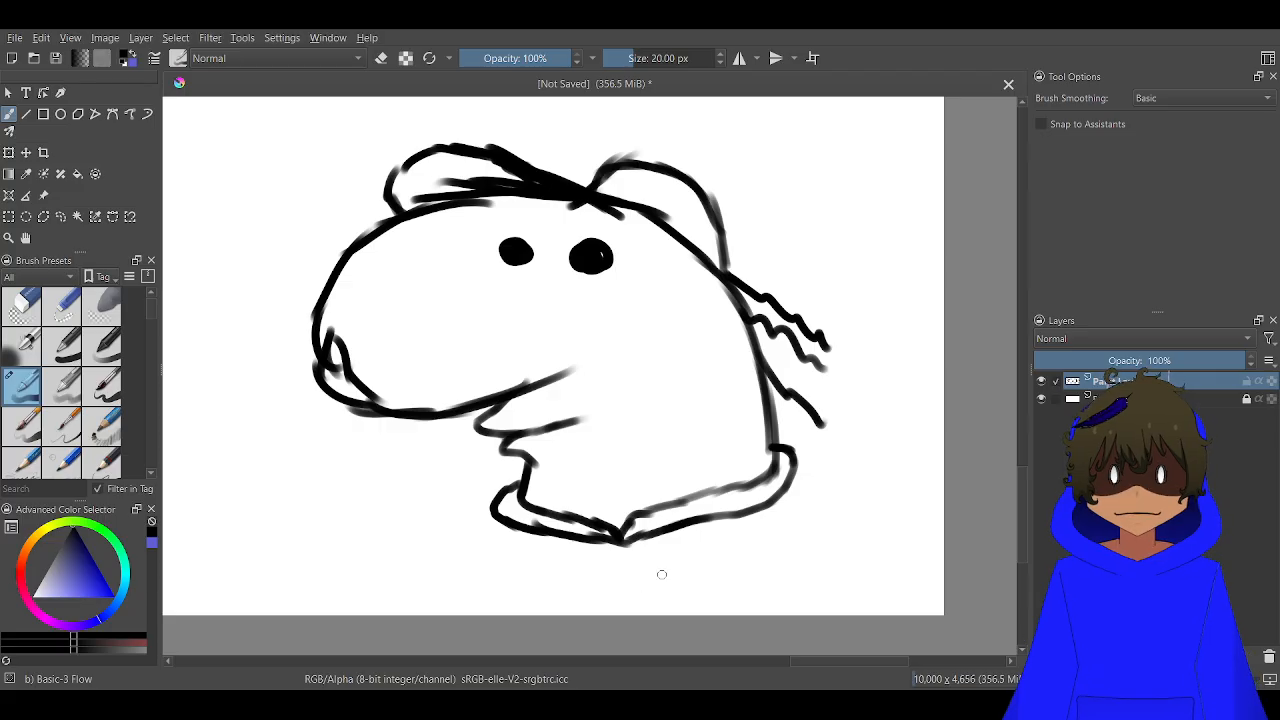
Draw the folds of a hood around the creature's collar, with rounded shoulder edges on both sides and short crease strokes
{"action": "mouse_move", "coordinate": [661, 577]}
{"action": "left_mouse_down"}
{"action": "mouse_move", "coordinate": [863, 500]}
{"action": "mouse_move", "coordinate": [856, 475]}
{"action": "mouse_move", "coordinate": [830, 481]}
{"action": "mouse_move", "coordinate": [837, 472]}
{"action": "mouse_move", "coordinate": [808, 446]}
{"action": "mouse_move", "coordinate": [762, 437]}
{"action": "left_mouse_up"}
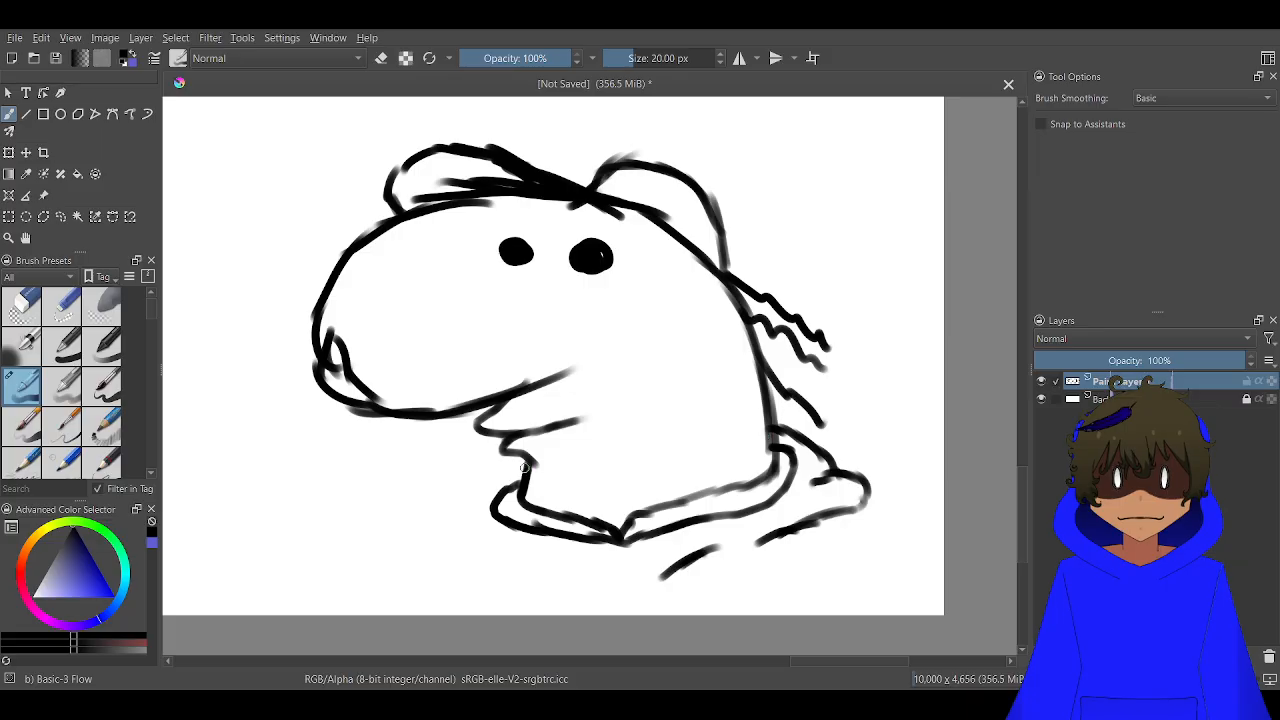
{"action": "mouse_move", "coordinate": [518, 460]}
{"action": "left_mouse_down"}
{"action": "mouse_move", "coordinate": [475, 489]}
{"action": "mouse_move", "coordinate": [460, 537]}
{"action": "left_mouse_up"}
{"action": "mouse_move", "coordinate": [547, 563]}
{"action": "left_mouse_down"}
{"action": "mouse_move", "coordinate": [438, 536]}
{"action": "mouse_move", "coordinate": [418, 553]}
{"action": "mouse_move", "coordinate": [448, 582]}
{"action": "mouse_move", "coordinate": [494, 584]}
{"action": "mouse_move", "coordinate": [412, 598]}
{"action": "mouse_move", "coordinate": [403, 624]}
{"action": "left_mouse_up"}
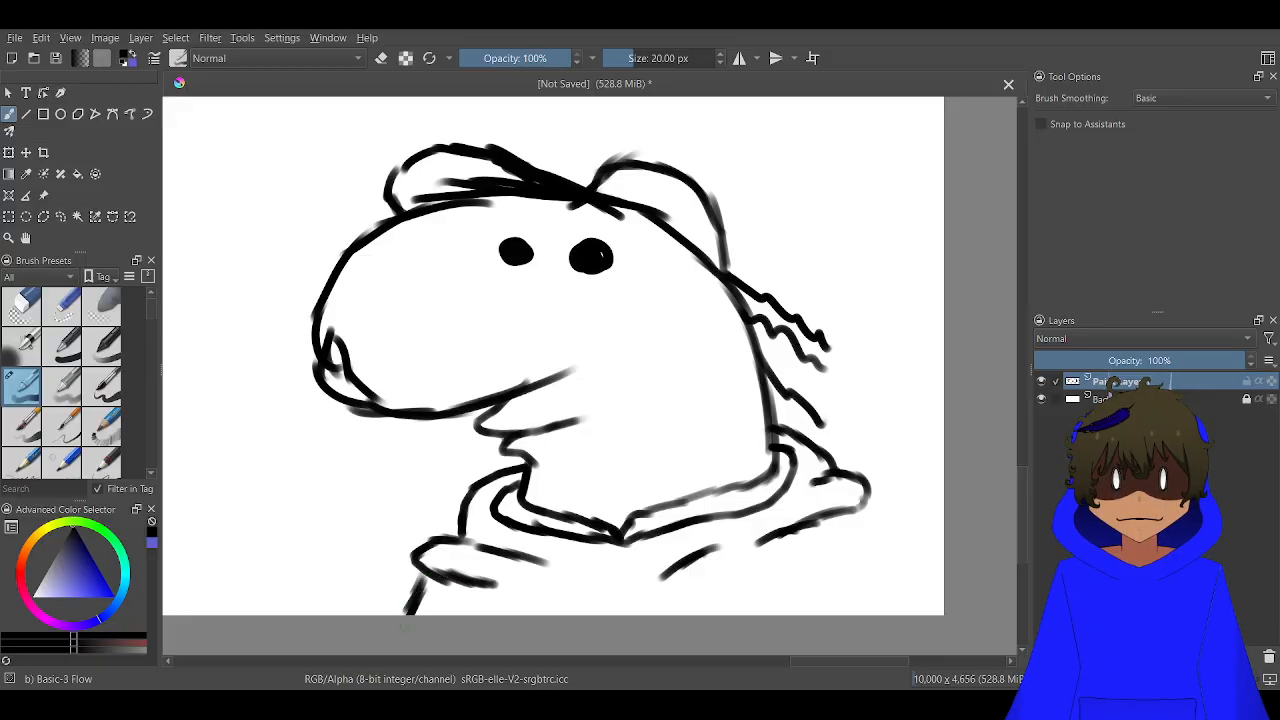
{"action": "left_click_drag", "start_coordinate": [799, 498], "coordinate": [700, 533]}
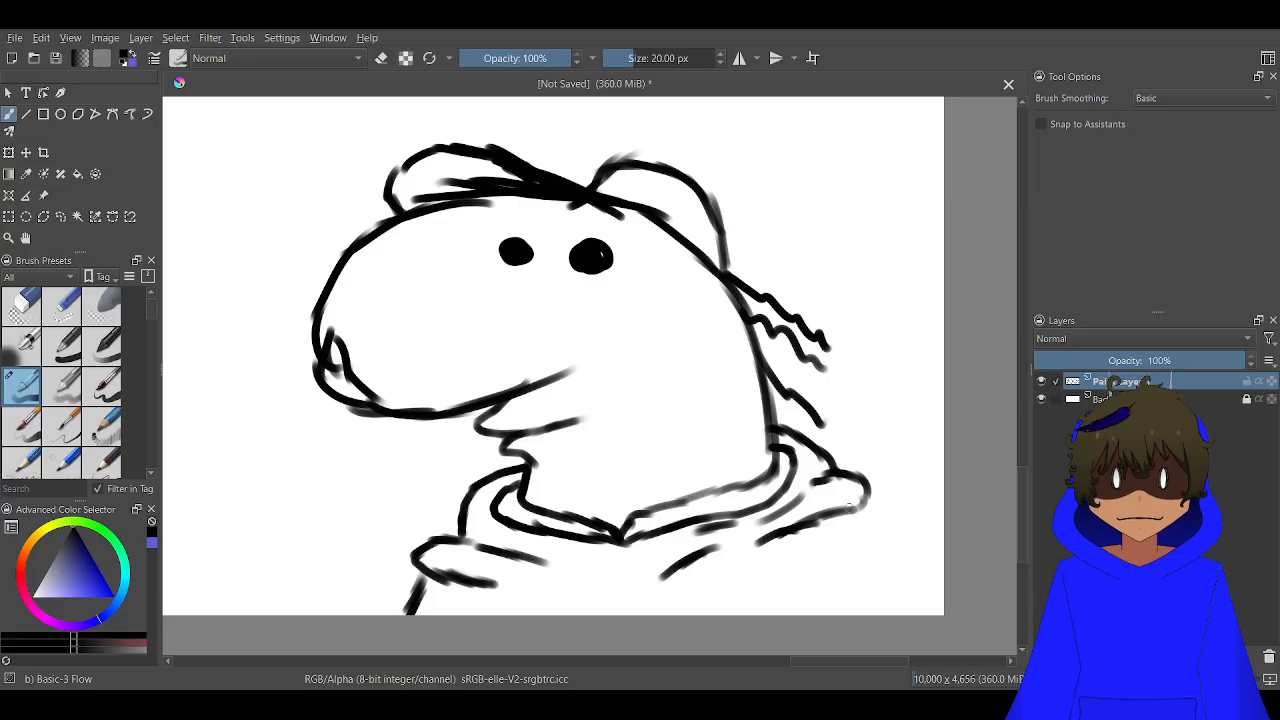
Draw the creature's outer arm and inner sleeve lines down to the canvas edge and extend the hood's lower folds
{"action": "mouse_move", "coordinate": [850, 505]}
{"action": "left_mouse_down"}
{"action": "mouse_move", "coordinate": [872, 545]}
{"action": "mouse_move", "coordinate": [880, 618]}
{"action": "left_mouse_up"}
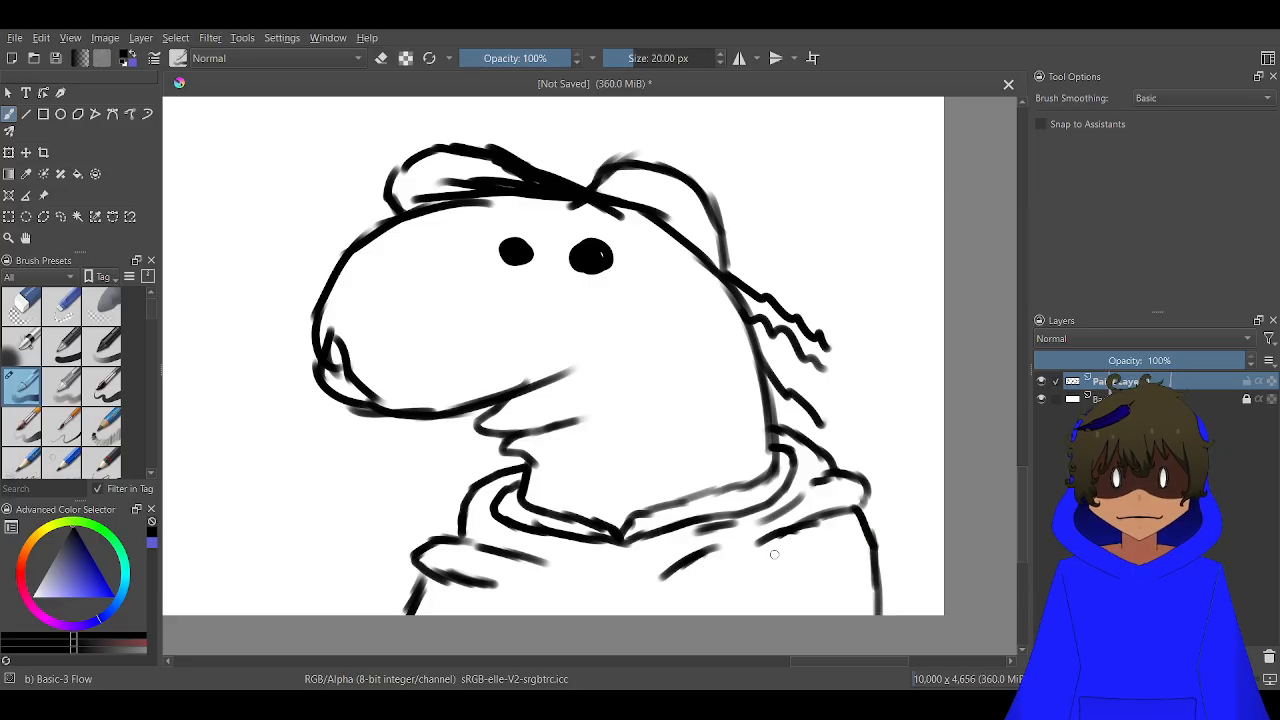
{"action": "left_click_drag", "start_coordinate": [774, 554], "coordinate": [722, 636]}
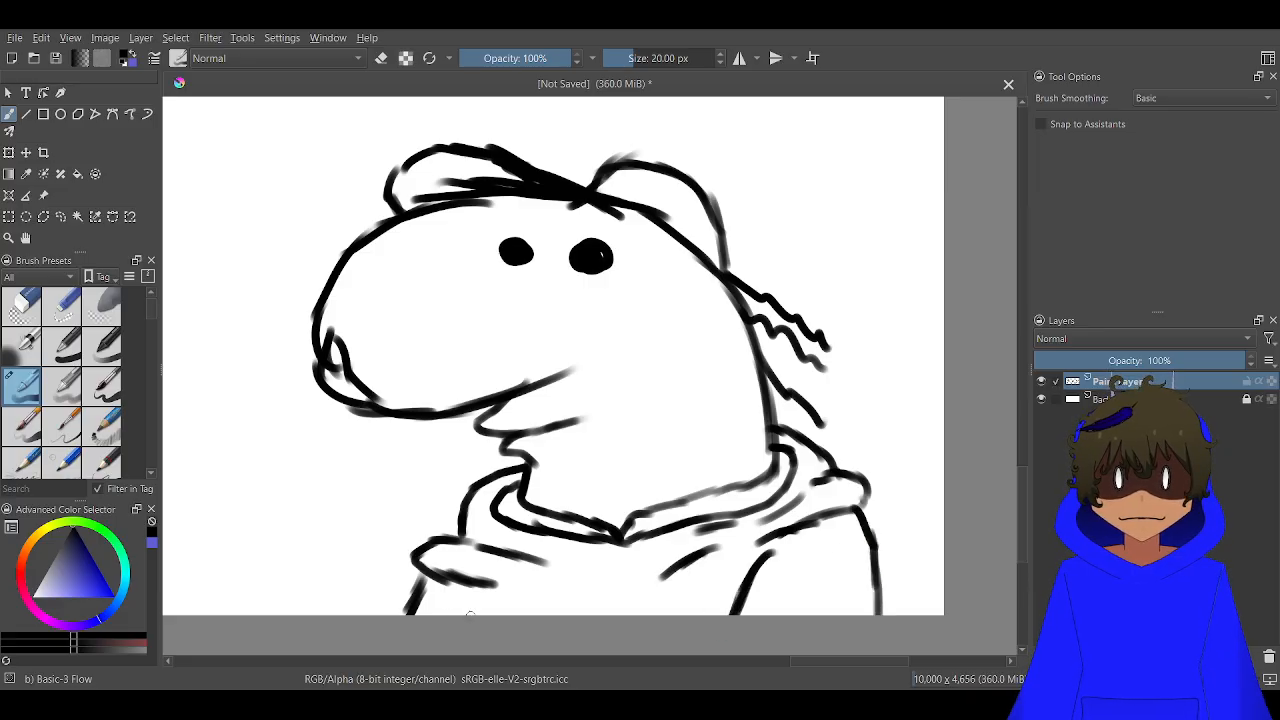
{"action": "left_click_drag", "start_coordinate": [469, 614], "coordinate": [467, 598]}
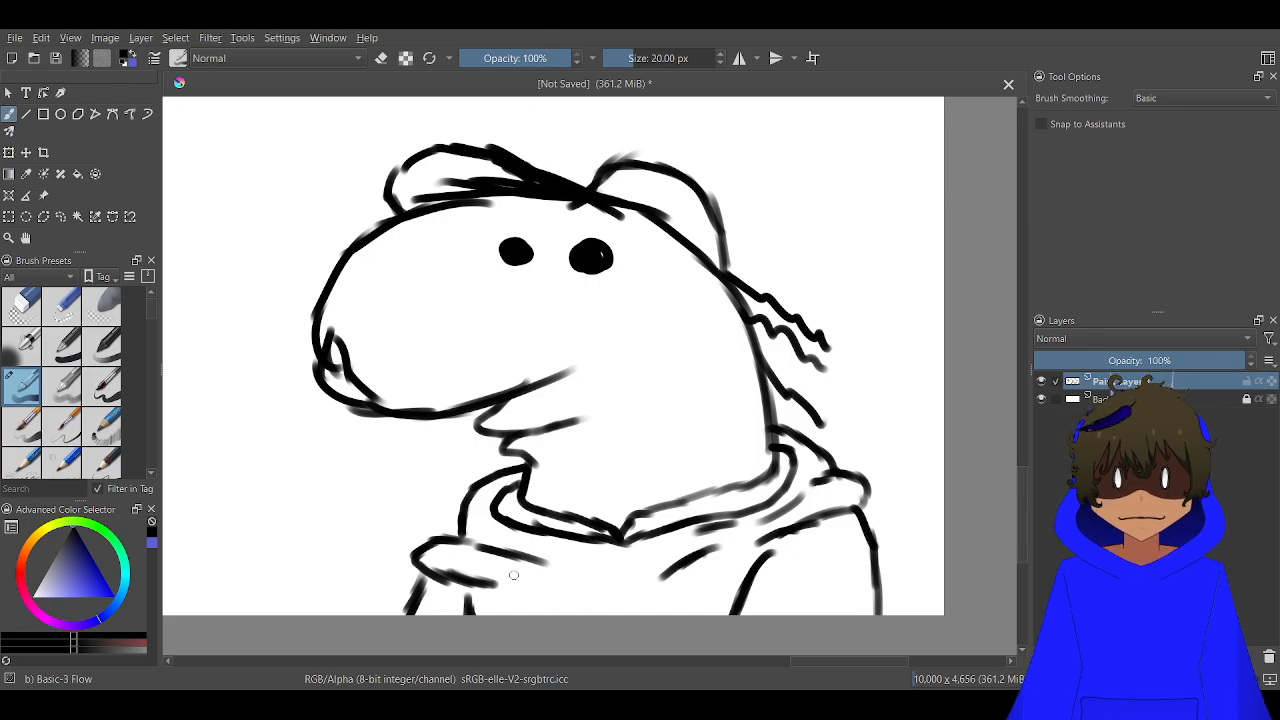
{"action": "left_click_drag", "start_coordinate": [490, 578], "coordinate": [583, 585]}
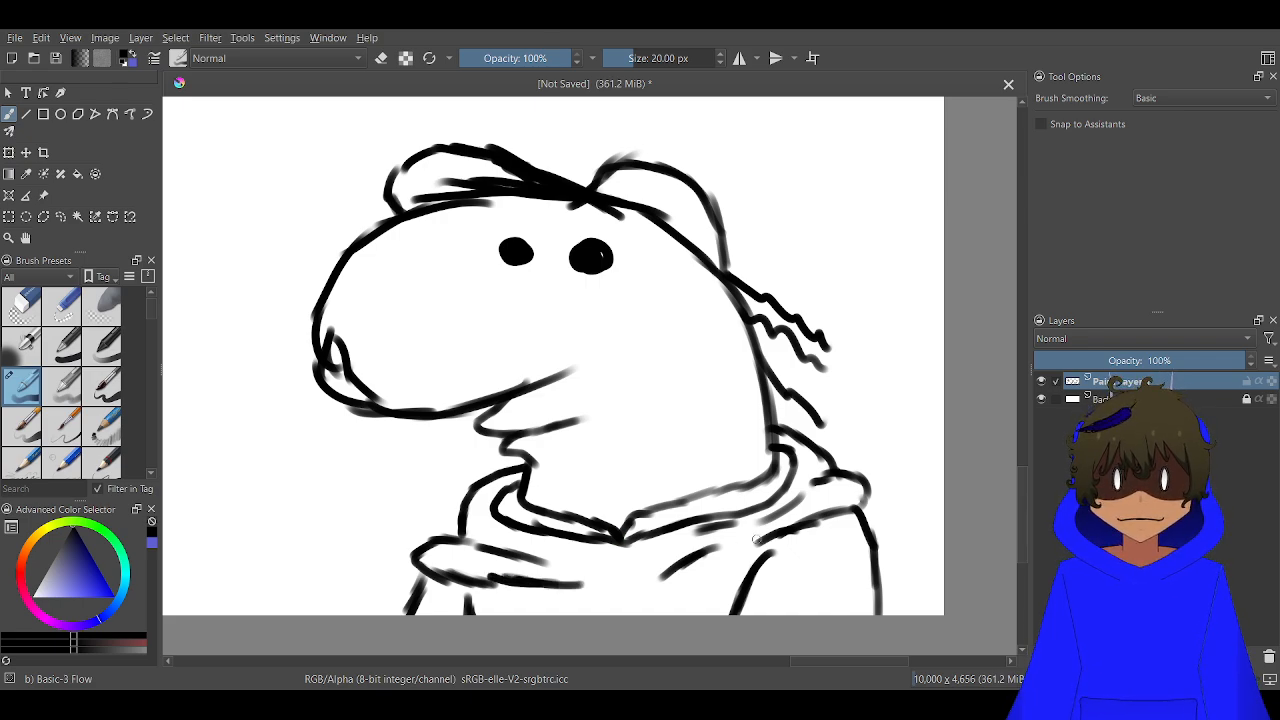
{"action": "mouse_move", "coordinate": [757, 540]}
{"action": "left_mouse_down"}
{"action": "mouse_move", "coordinate": [648, 580]}
{"action": "mouse_move", "coordinate": [687, 576]}
{"action": "mouse_move", "coordinate": [668, 614]}
{"action": "left_mouse_up"}
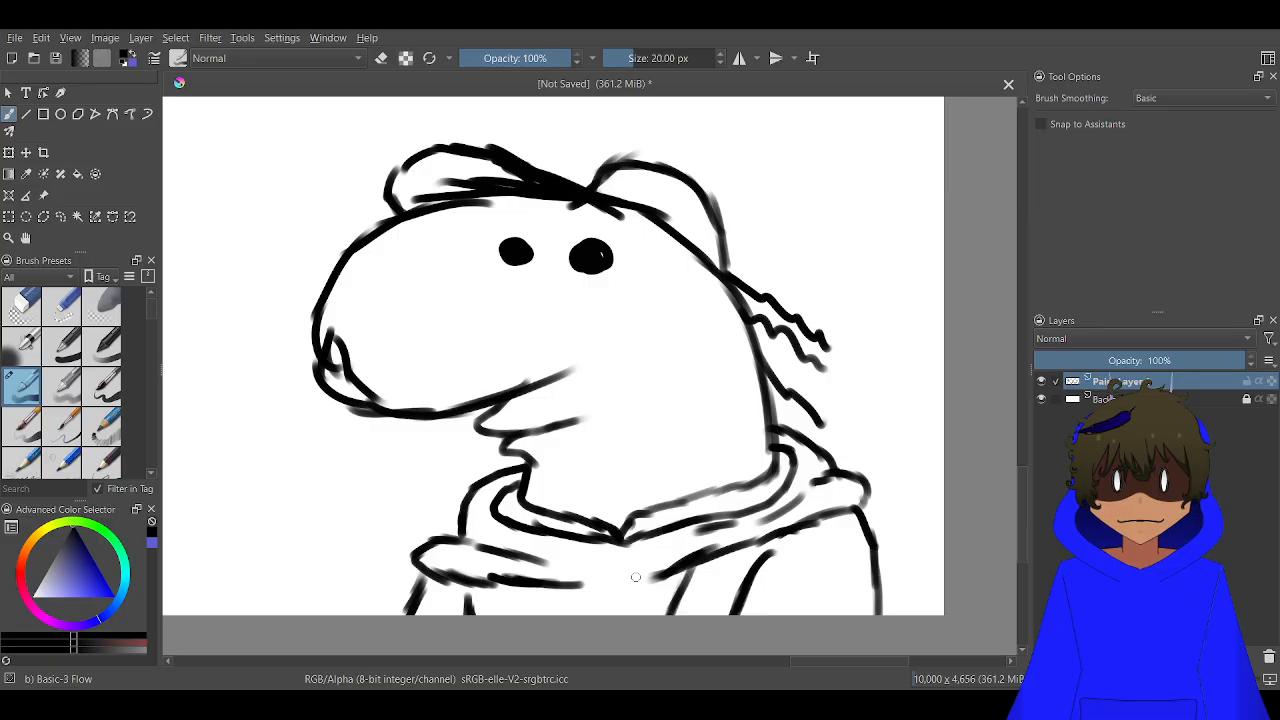
Erase the nostril strokes inside the tip of the creature's snout, leaving the snout outline intact
{"action": "scroll", "coordinate": [558, 593], "scroll_direction": "down", "scroll_amount": 6}
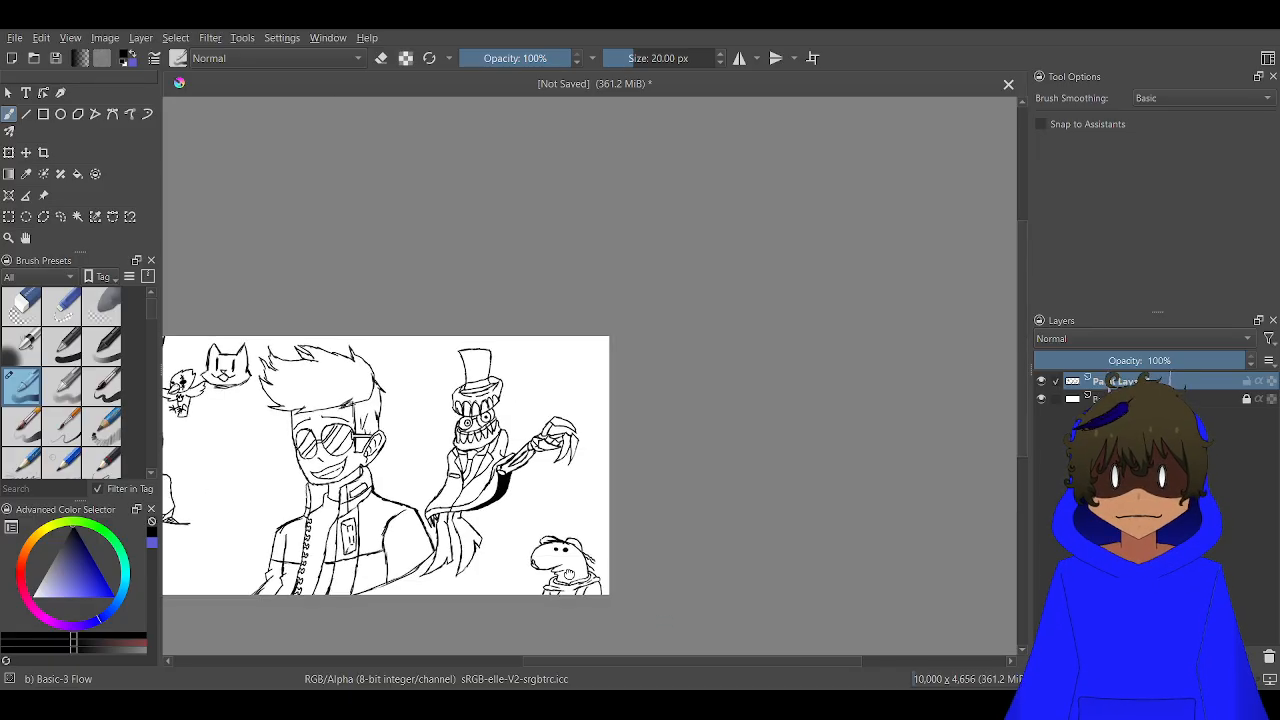
{"action": "left_click_drag", "start_coordinate": [560, 592], "coordinate": [648, 470]}
{"action": "scroll", "coordinate": [648, 462], "scroll_direction": "up", "scroll_amount": 5}
{"action": "scroll", "coordinate": [507, 225], "scroll_direction": "up", "scroll_amount": 3}
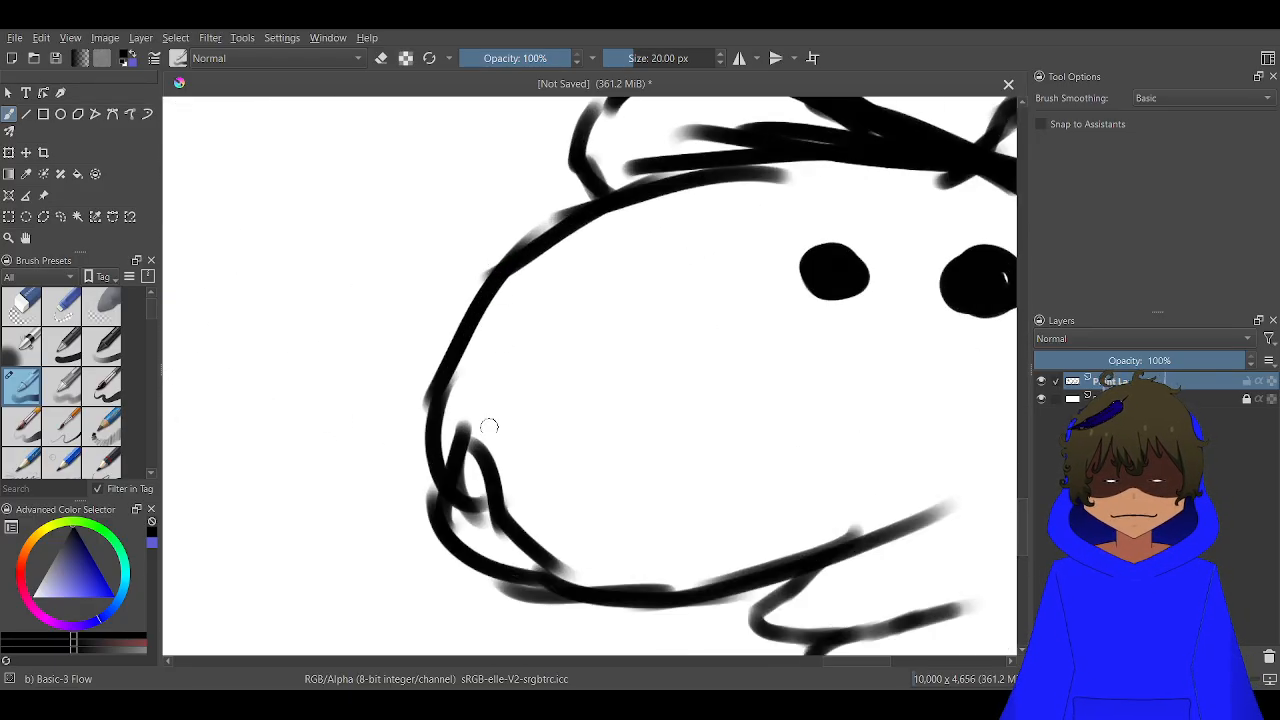
{"action": "key", "text": "e"}
{"action": "mouse_move", "coordinate": [473, 428]}
{"action": "left_mouse_down"}
{"action": "mouse_move", "coordinate": [451, 472]}
{"action": "mouse_move", "coordinate": [462, 521]}
{"action": "mouse_move", "coordinate": [522, 563]}
{"action": "mouse_move", "coordinate": [508, 553]}
{"action": "mouse_move", "coordinate": [507, 521]}
{"action": "mouse_move", "coordinate": [514, 541]}
{"action": "mouse_move", "coordinate": [519, 518]}
{"action": "mouse_move", "coordinate": [469, 472]}
{"action": "mouse_move", "coordinate": [494, 455]}
{"action": "left_mouse_up"}
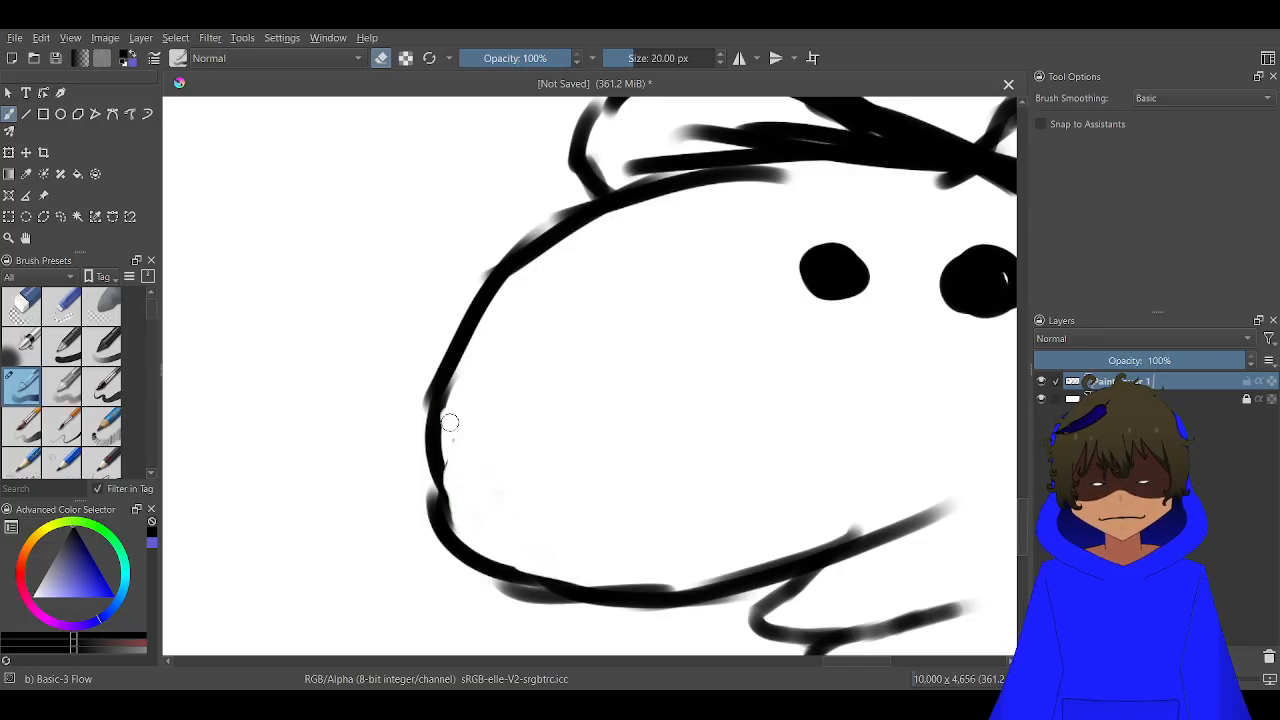
Save the drawing as a PNG file named From art stream.png
{"action": "scroll", "coordinate": [483, 415], "scroll_direction": "down", "scroll_amount": 4}
{"action": "scroll", "coordinate": [470, 416], "scroll_direction": "down", "scroll_amount": 4}
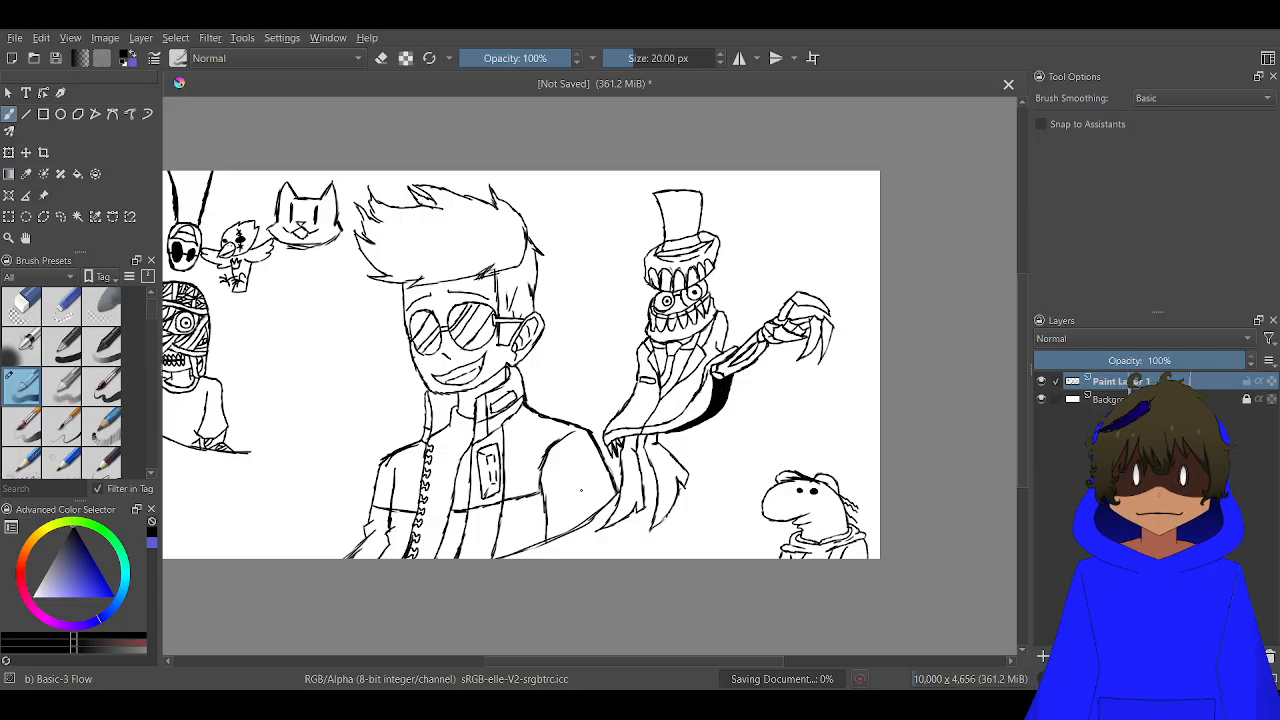
{"action": "scroll", "coordinate": [484, 479], "scroll_direction": "down", "scroll_amount": 4}
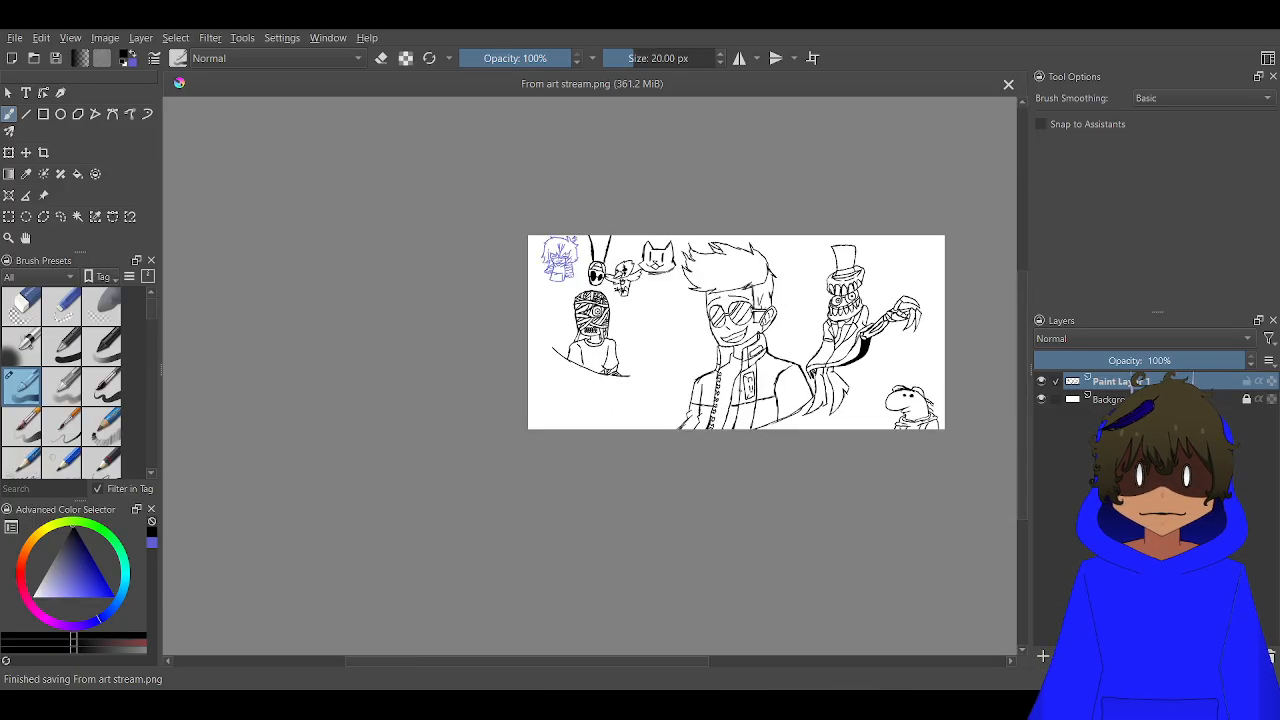
{"action": "left_click_drag", "start_coordinate": [707, 351], "coordinate": [659, 380]}
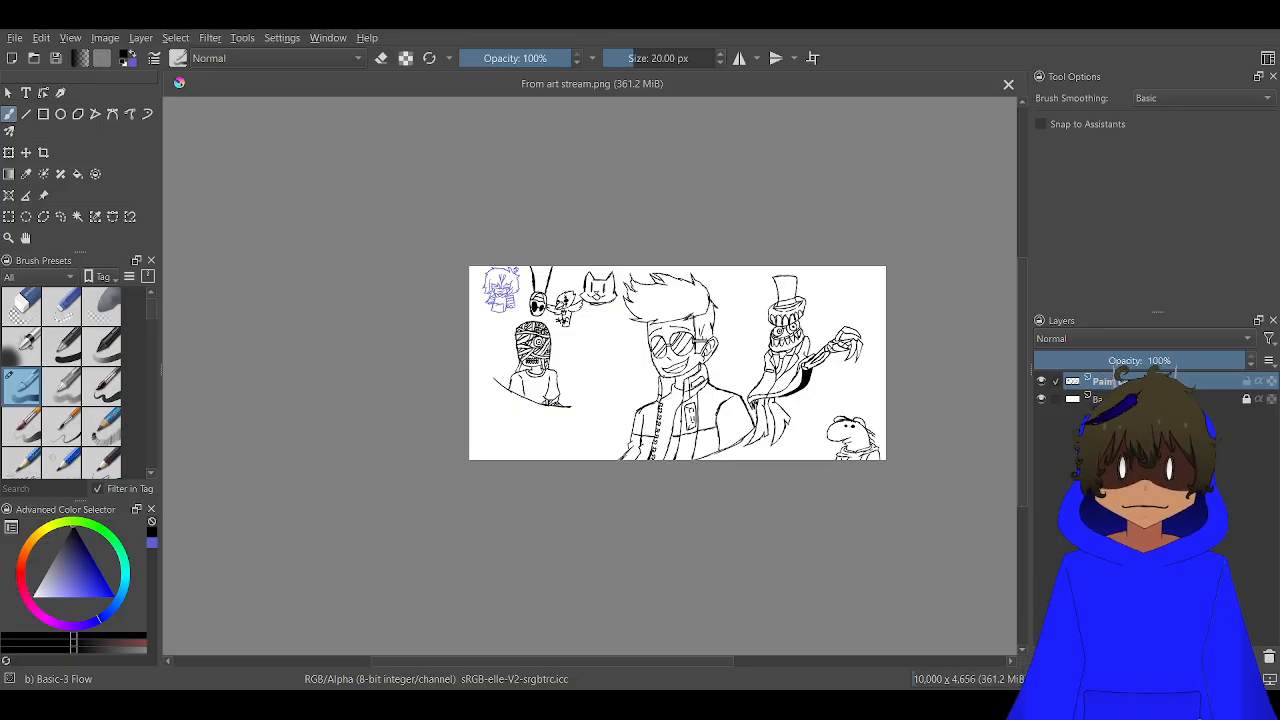
{"action": "scroll", "coordinate": [648, 441], "scroll_direction": "up", "scroll_amount": 3}
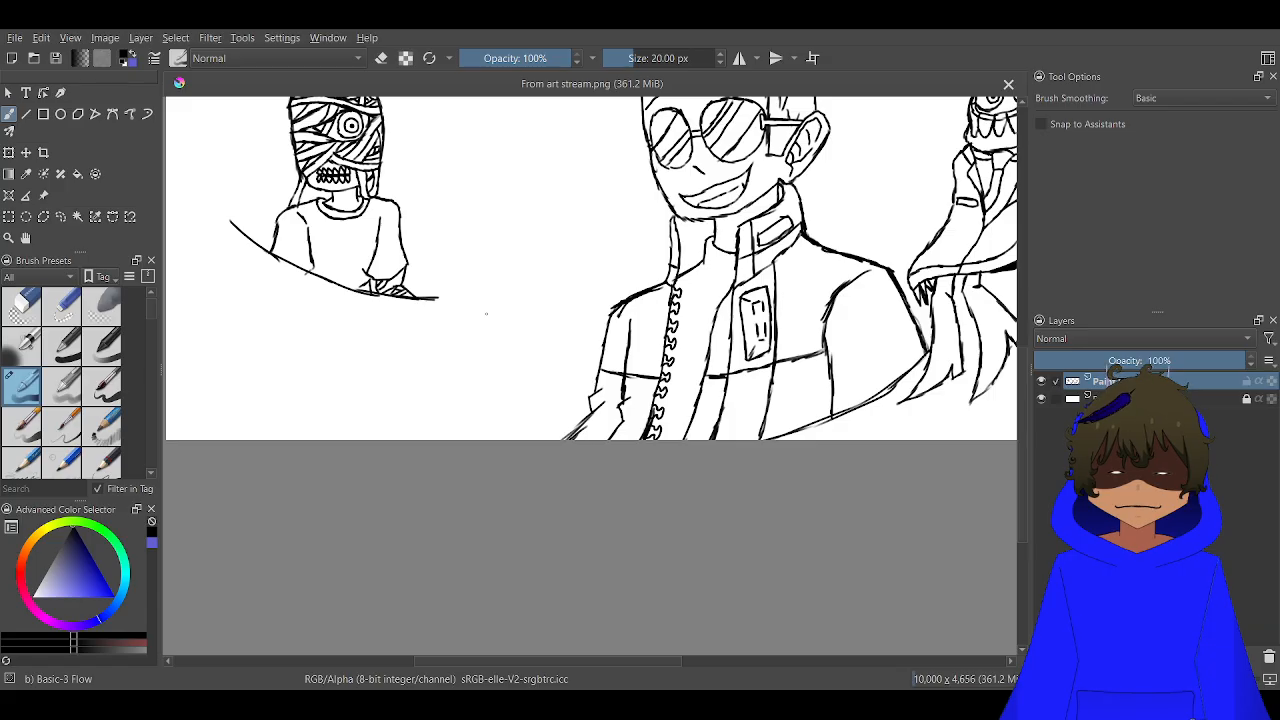
{"action": "scroll", "coordinate": [466, 314], "scroll_direction": "up", "scroll_amount": 2}
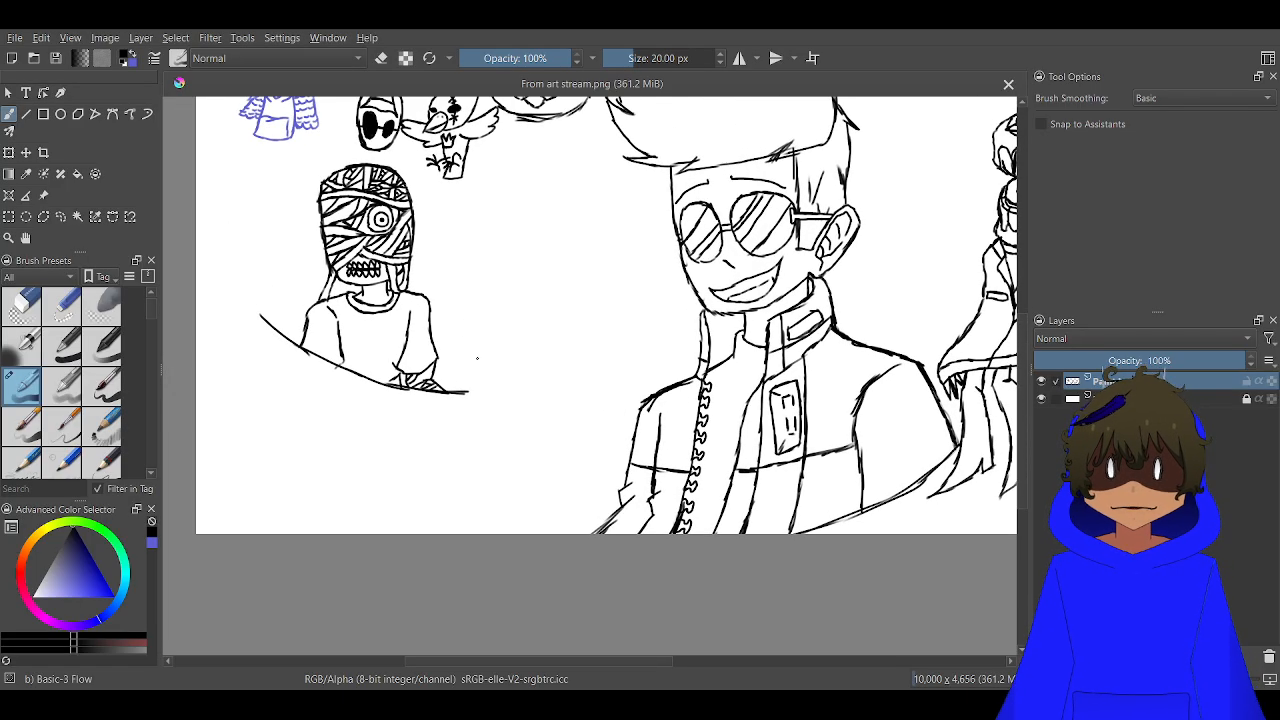
{"action": "scroll", "coordinate": [477, 358], "scroll_direction": "up", "scroll_amount": 3}
{"action": "scroll", "coordinate": [477, 358], "scroll_direction": "down", "scroll_amount": 4}
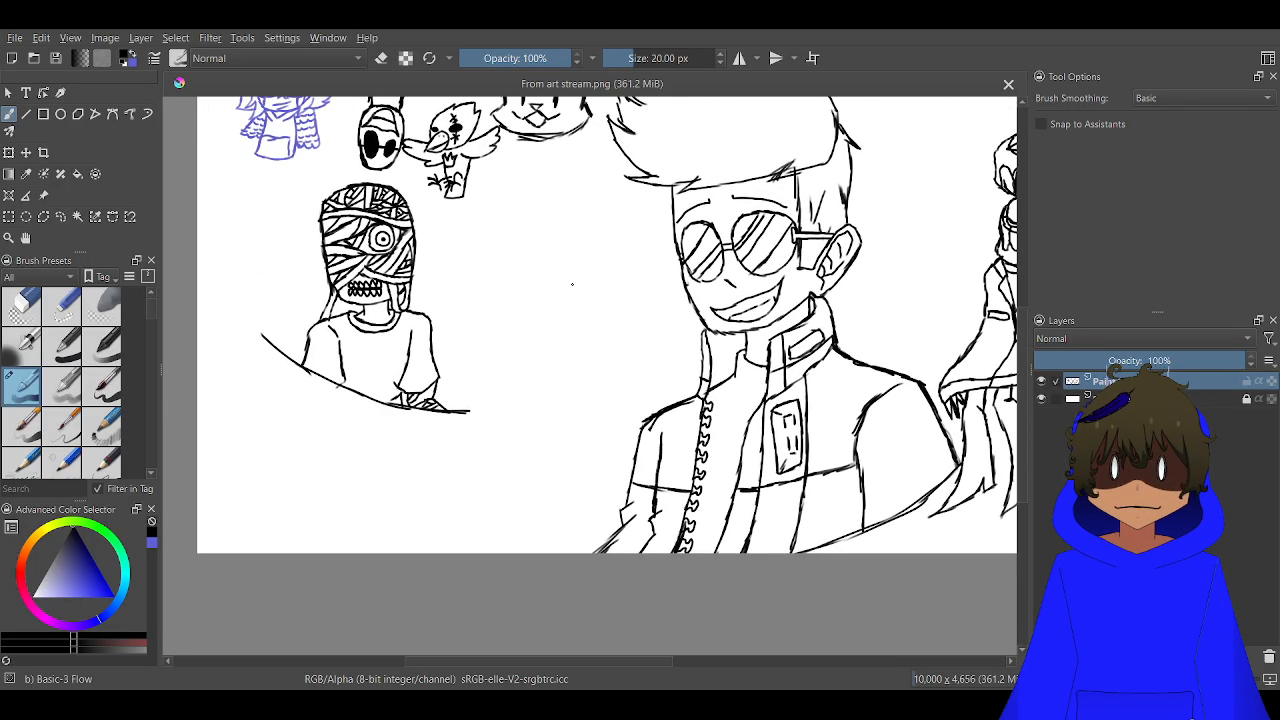
{"action": "scroll", "coordinate": [572, 284], "scroll_direction": "up", "scroll_amount": 1}
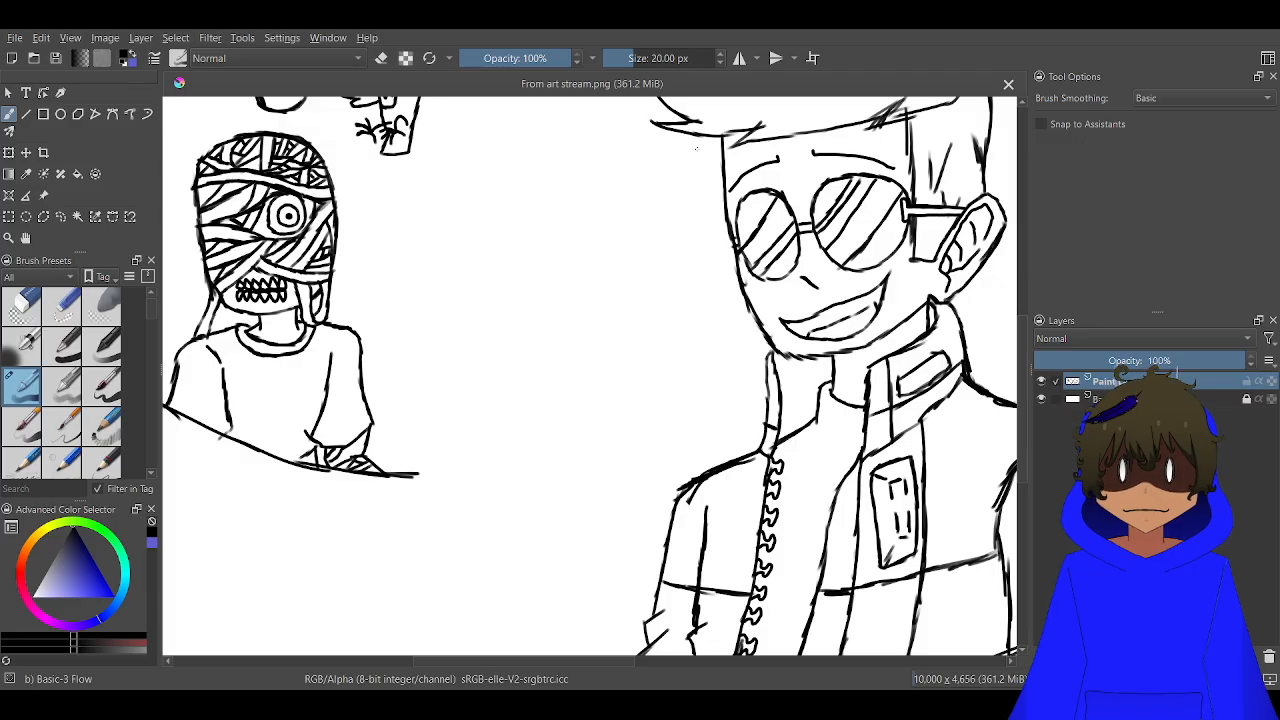
{"action": "scroll", "coordinate": [624, 175], "scroll_direction": "down", "scroll_amount": 1}
{"action": "scroll", "coordinate": [635, 273], "scroll_direction": "up", "scroll_amount": 1}
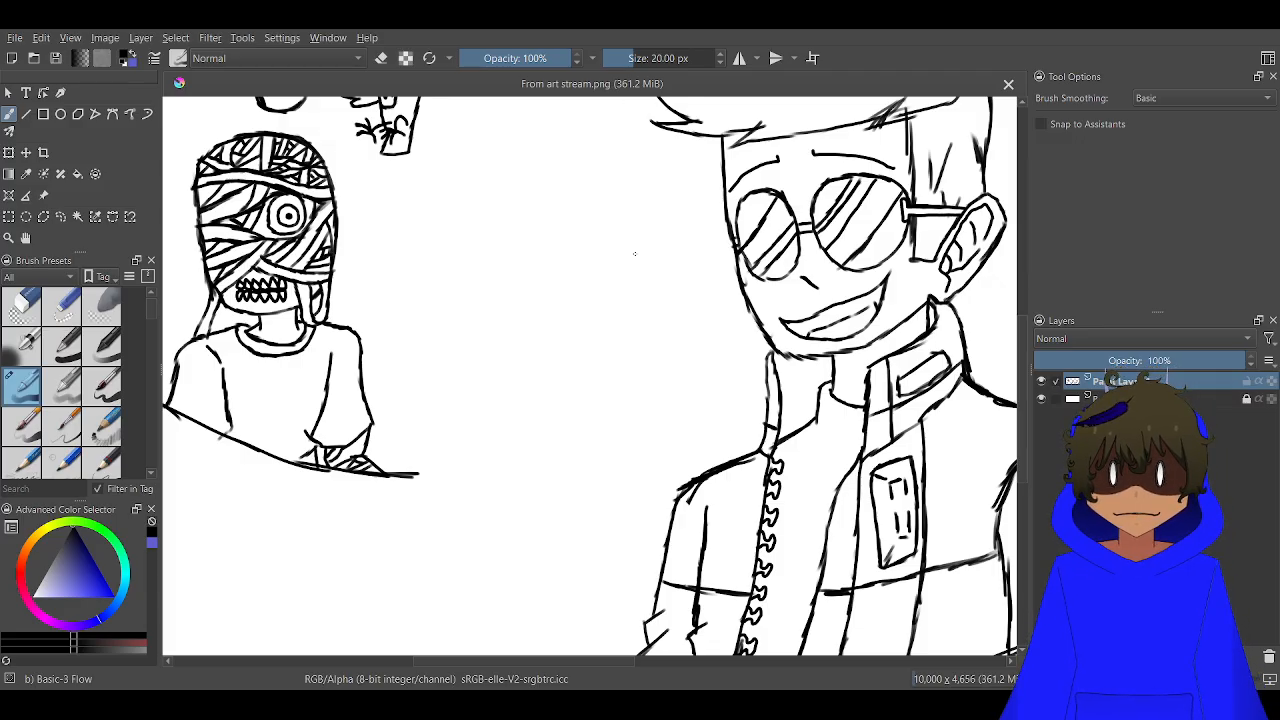
{"action": "scroll", "coordinate": [634, 254], "scroll_direction": "up", "scroll_amount": 2}
{"action": "scroll", "coordinate": [603, 257], "scroll_direction": "down", "scroll_amount": 2}
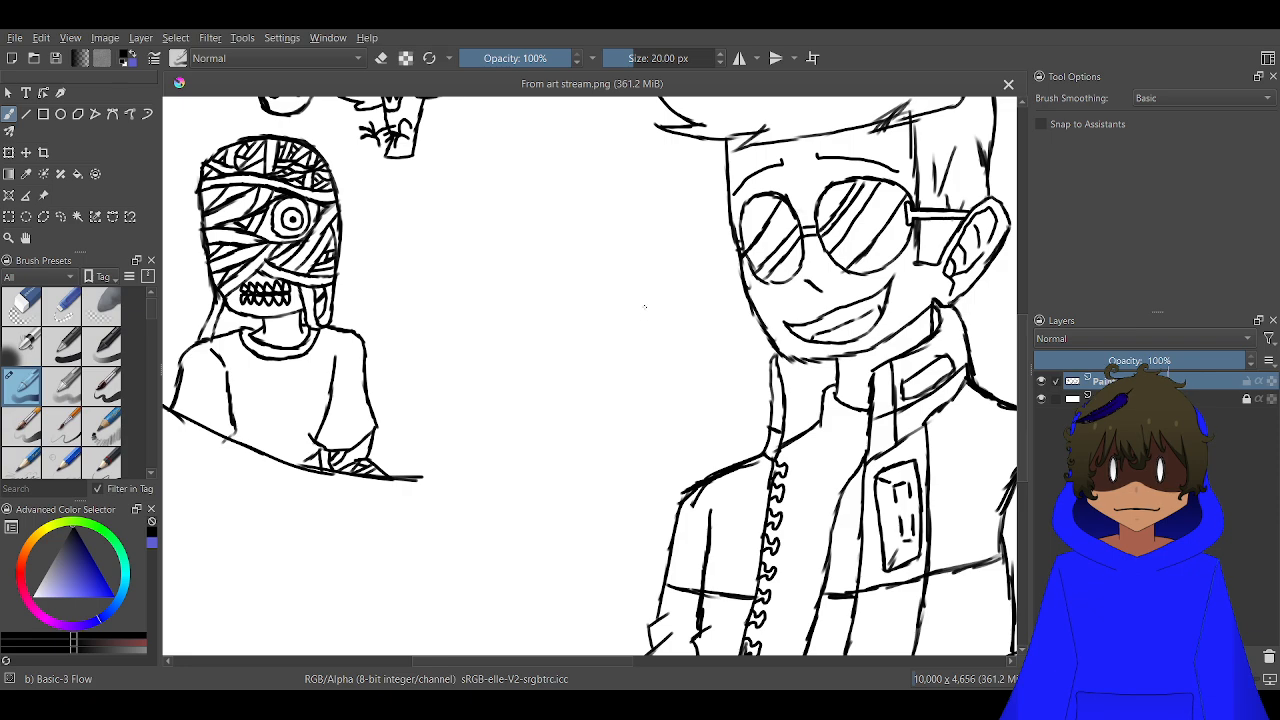
Draw a wide frowning mouth with a tongue arc and curved jowls in the blank space between the mummy and jacketed figure
{"action": "left_click_drag", "start_coordinate": [650, 303], "coordinate": [656, 325]}
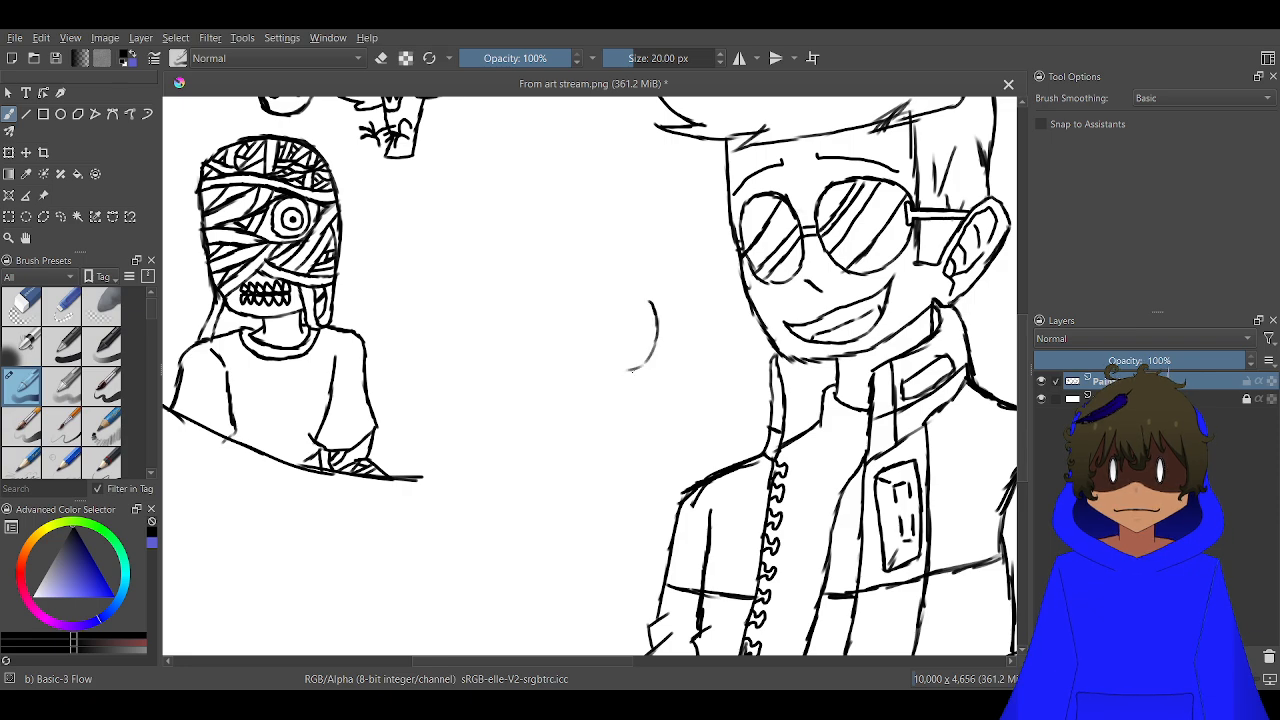
{"action": "mouse_move", "coordinate": [447, 296]}
{"action": "left_mouse_down"}
{"action": "mouse_move", "coordinate": [420, 312]}
{"action": "mouse_move", "coordinate": [409, 358]}
{"action": "mouse_move", "coordinate": [467, 386]}
{"action": "mouse_move", "coordinate": [437, 379]}
{"action": "left_mouse_up"}
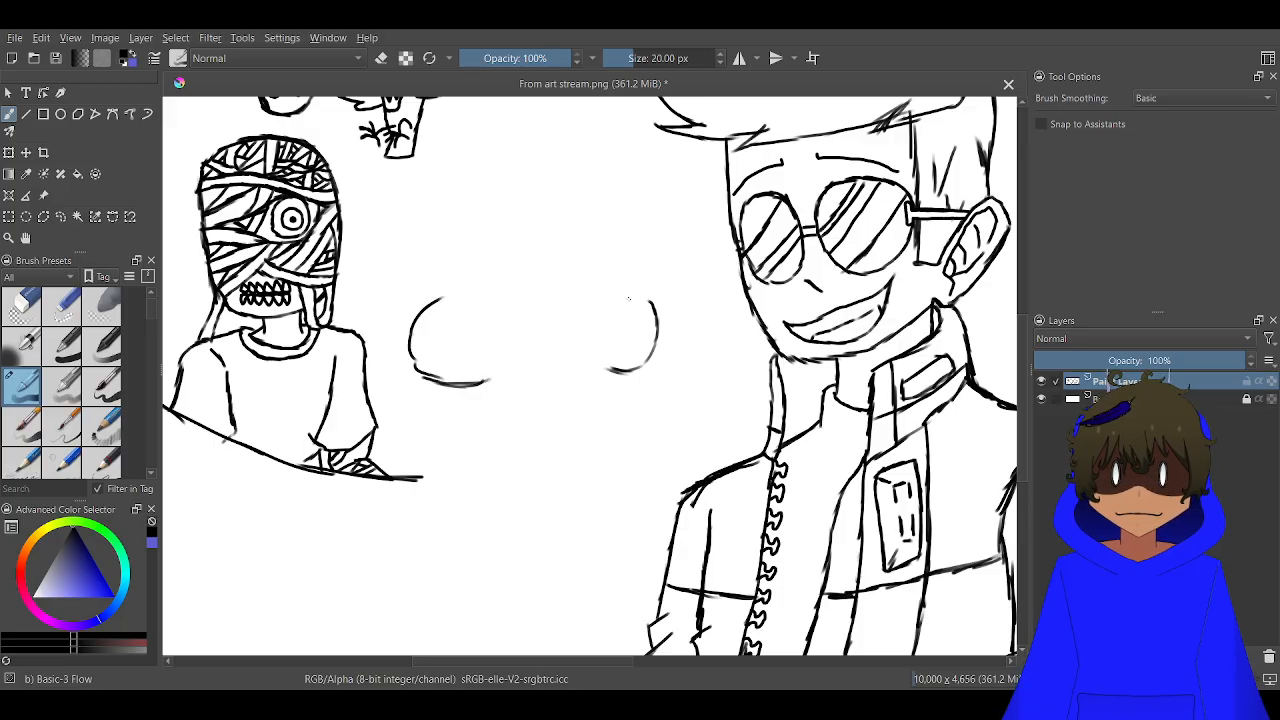
{"action": "mouse_move", "coordinate": [635, 339]}
{"action": "left_mouse_down"}
{"action": "mouse_move", "coordinate": [620, 361]}
{"action": "mouse_move", "coordinate": [478, 357]}
{"action": "mouse_move", "coordinate": [458, 369]}
{"action": "mouse_move", "coordinate": [434, 338]}
{"action": "mouse_move", "coordinate": [493, 289]}
{"action": "mouse_move", "coordinate": [592, 295]}
{"action": "left_mouse_up"}
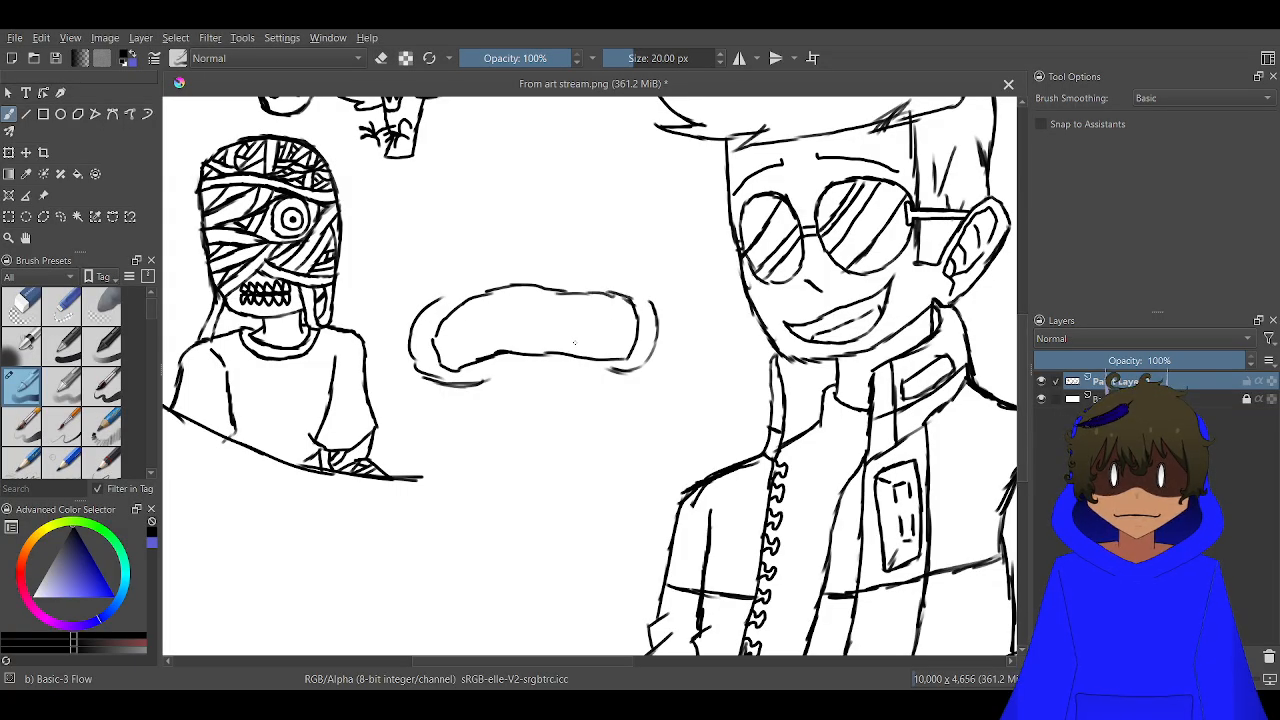
{"action": "mouse_move", "coordinate": [590, 357]}
{"action": "left_mouse_down"}
{"action": "mouse_move", "coordinate": [559, 333]}
{"action": "mouse_move", "coordinate": [499, 345]}
{"action": "left_mouse_up"}
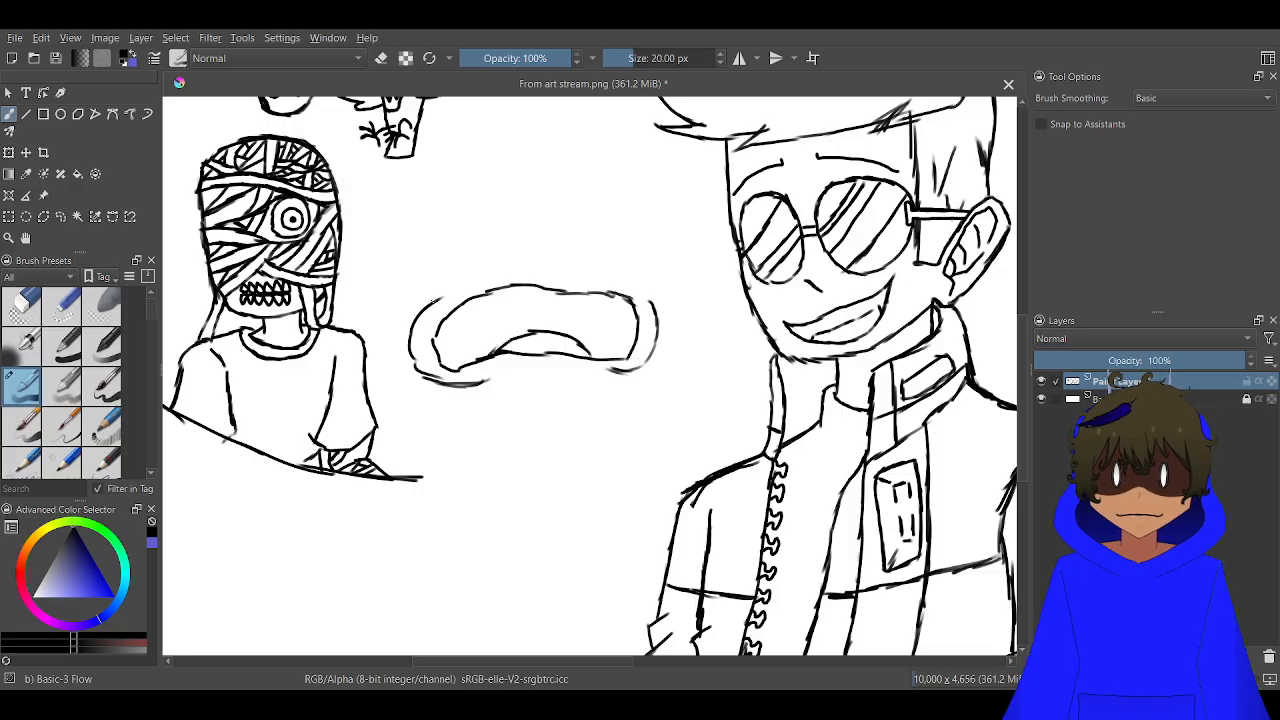
Outline the face above the mouth with curved sides and a hairline of pointed tufts meeting in the middle
{"action": "left_click_drag", "start_coordinate": [444, 296], "coordinate": [422, 268]}
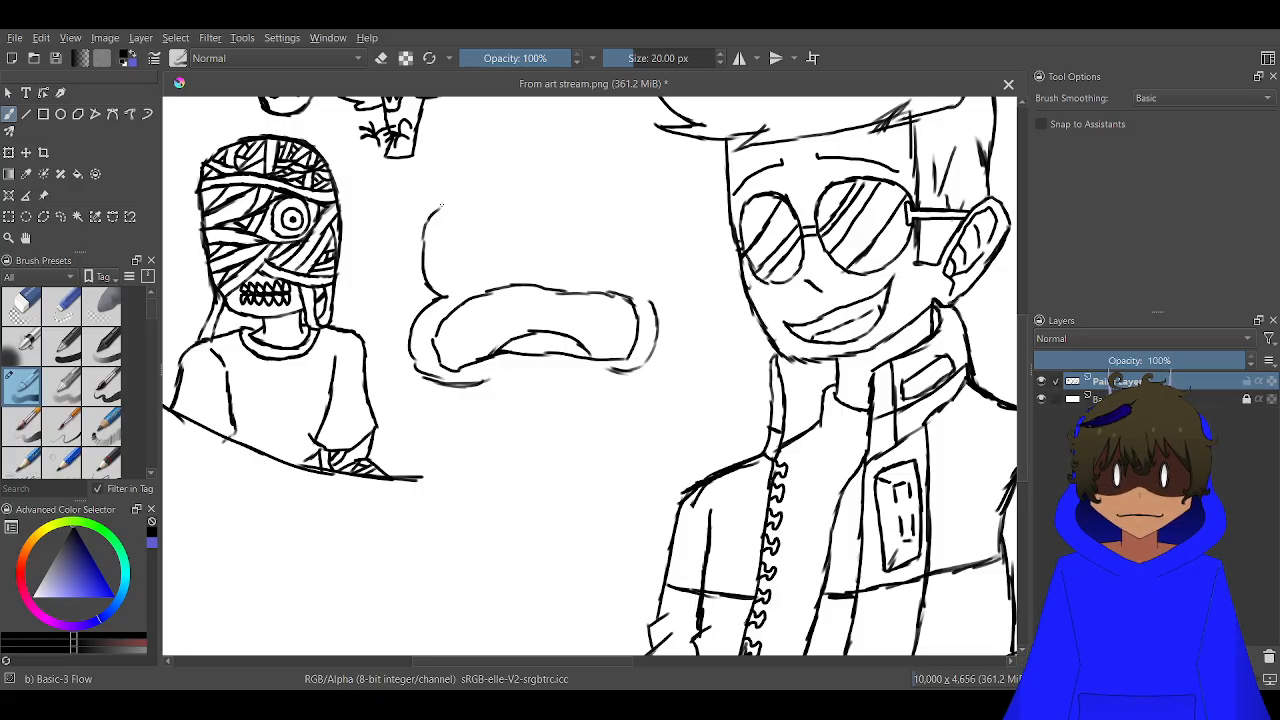
{"action": "mouse_move", "coordinate": [447, 201]}
{"action": "left_mouse_down"}
{"action": "mouse_move", "coordinate": [528, 216]}
{"action": "mouse_move", "coordinate": [519, 203]}
{"action": "mouse_move", "coordinate": [548, 246]}
{"action": "mouse_move", "coordinate": [543, 275]}
{"action": "mouse_move", "coordinate": [562, 265]}
{"action": "mouse_move", "coordinate": [588, 277]}
{"action": "mouse_move", "coordinate": [578, 246]}
{"action": "mouse_move", "coordinate": [596, 204]}
{"action": "mouse_move", "coordinate": [590, 241]}
{"action": "left_mouse_up"}
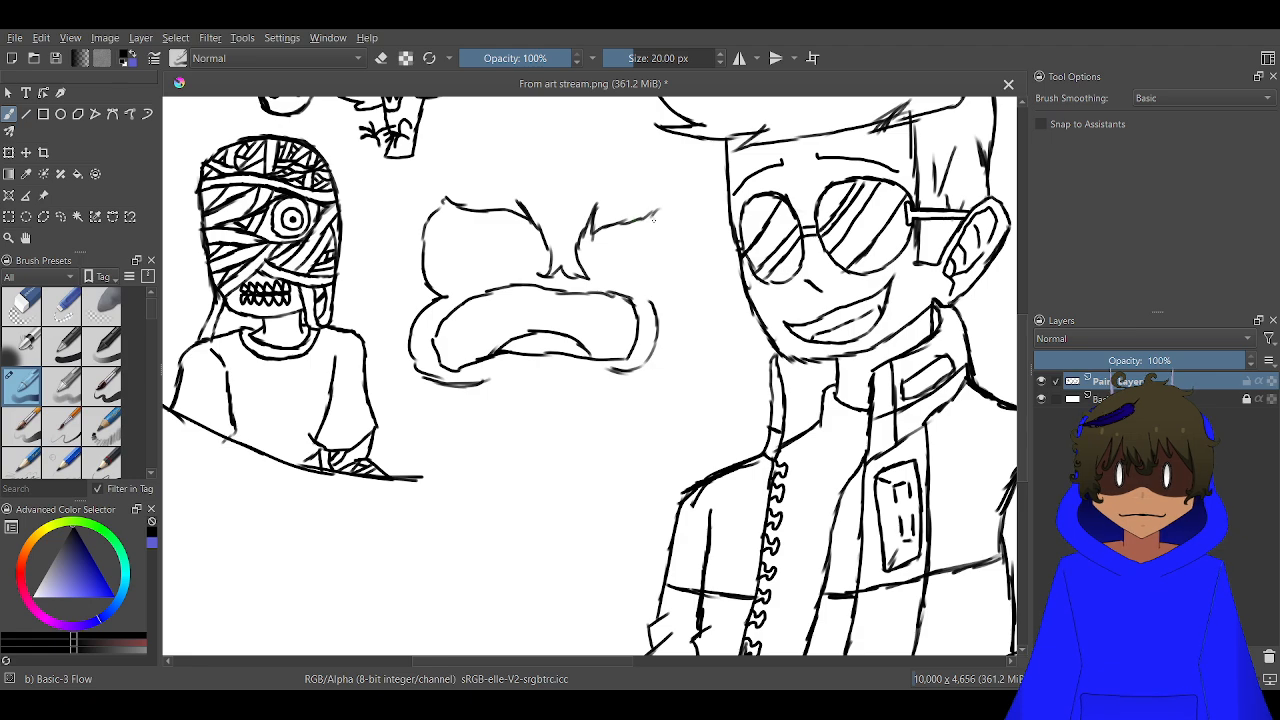
{"action": "left_click_drag", "start_coordinate": [657, 210], "coordinate": [655, 292]}
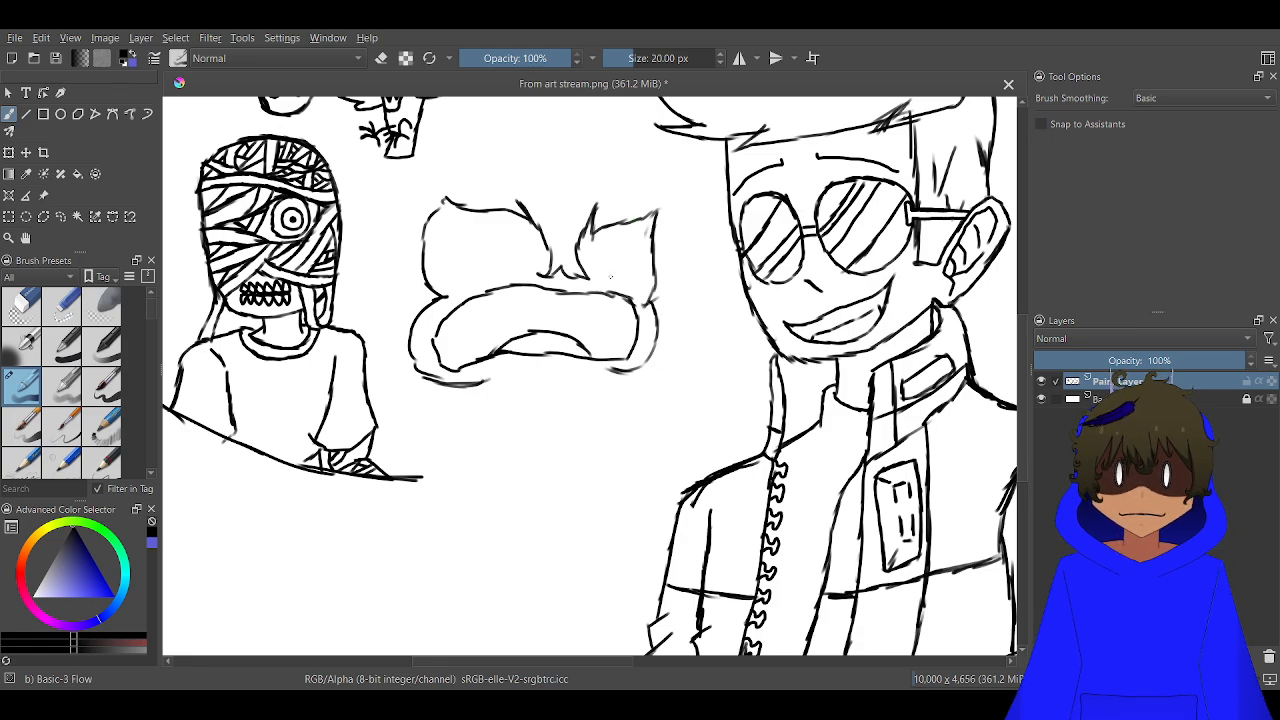
Draw two filled, slanted oval eyes on the frowning face and add a short sloping eyebrow above each
{"action": "scroll", "coordinate": [607, 275], "scroll_direction": "up", "scroll_amount": 3}
{"action": "scroll", "coordinate": [338, 234], "scroll_direction": "down", "scroll_amount": 3}
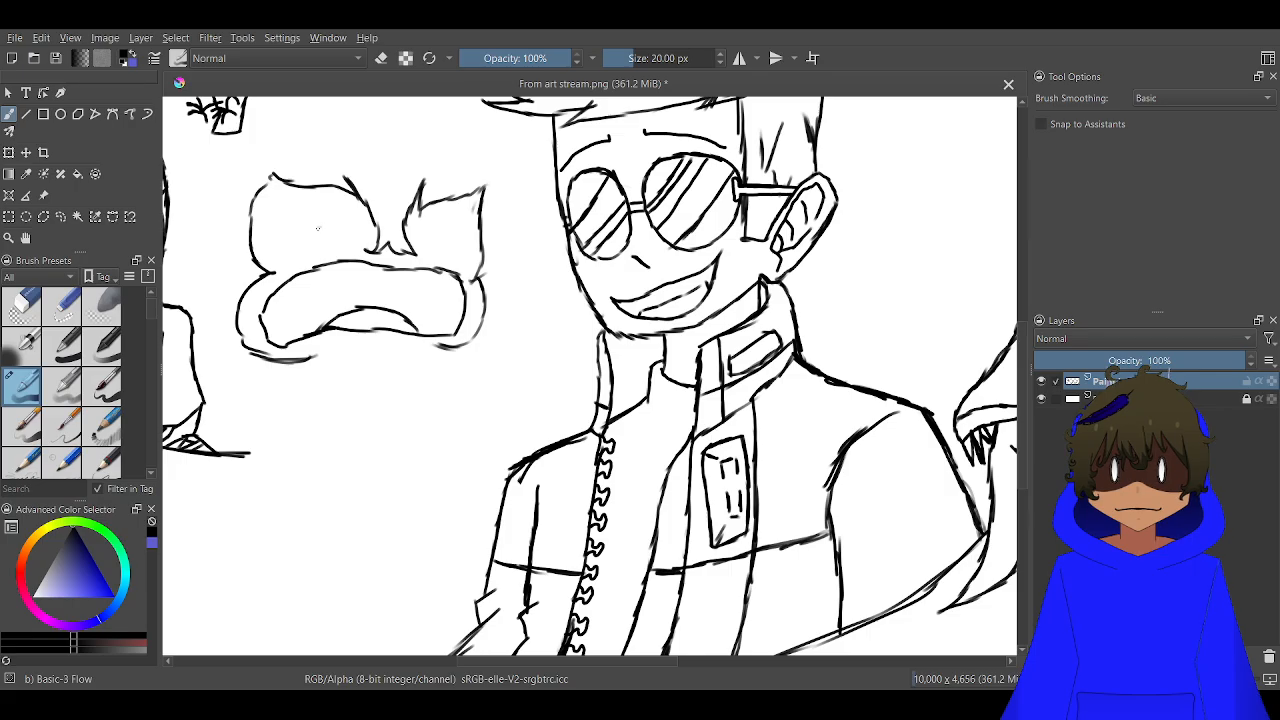
{"action": "left_click_drag", "start_coordinate": [318, 228], "coordinate": [338, 236]}
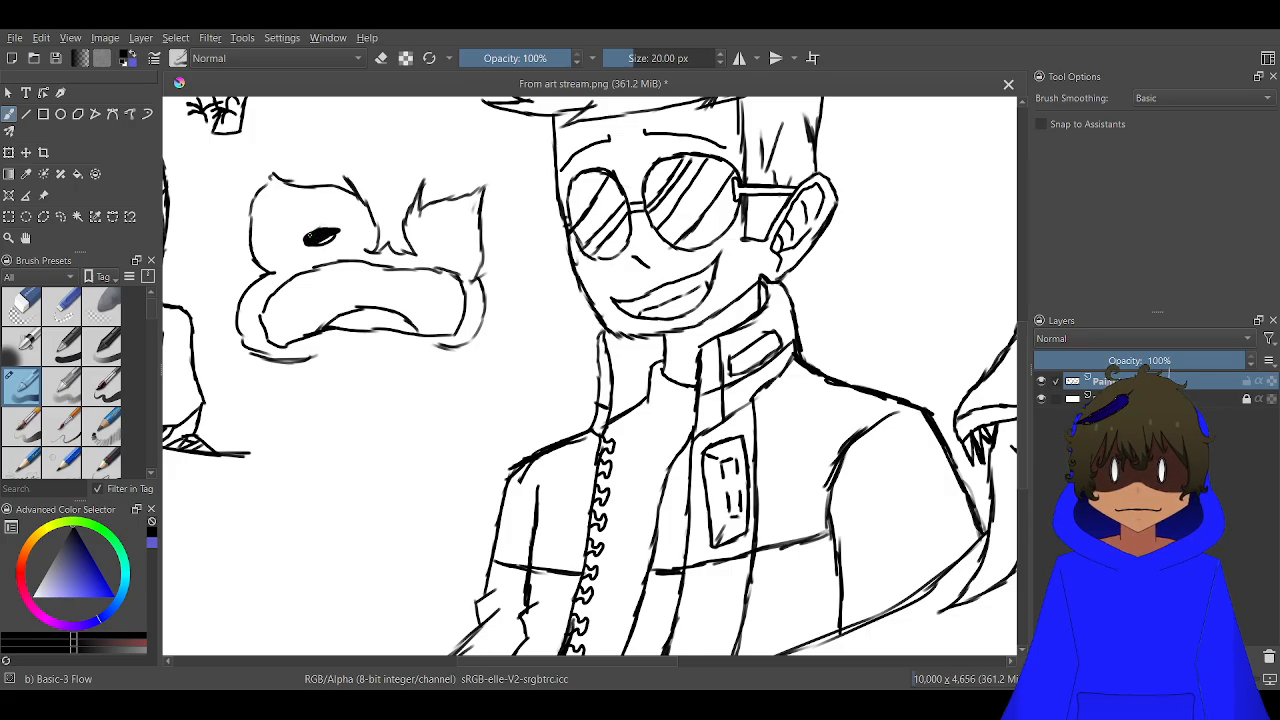
{"action": "scroll", "coordinate": [442, 262], "scroll_direction": "up", "scroll_amount": 3}
{"action": "mouse_move", "coordinate": [426, 234]}
{"action": "left_mouse_down"}
{"action": "mouse_move", "coordinate": [450, 238]}
{"action": "mouse_move", "coordinate": [424, 233]}
{"action": "mouse_move", "coordinate": [430, 181]}
{"action": "mouse_move", "coordinate": [462, 204]}
{"action": "left_mouse_up"}
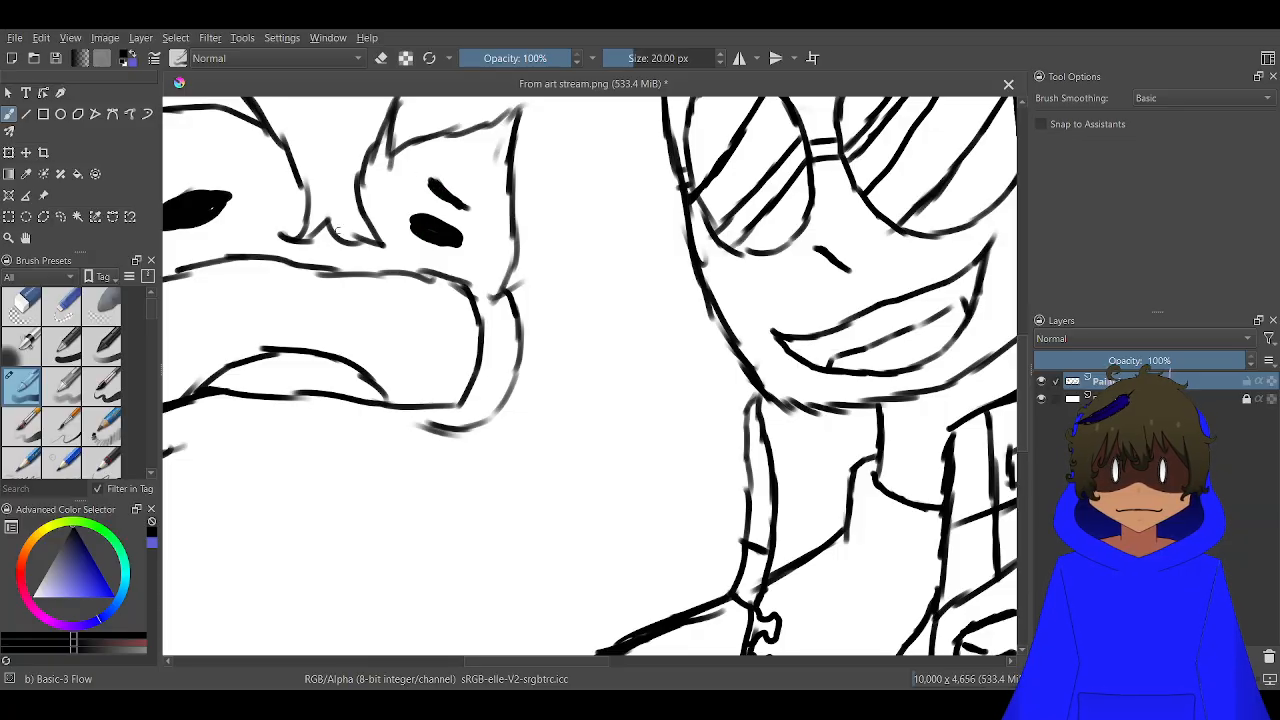
{"action": "left_click_drag", "start_coordinate": [402, 278], "coordinate": [740, 294]}
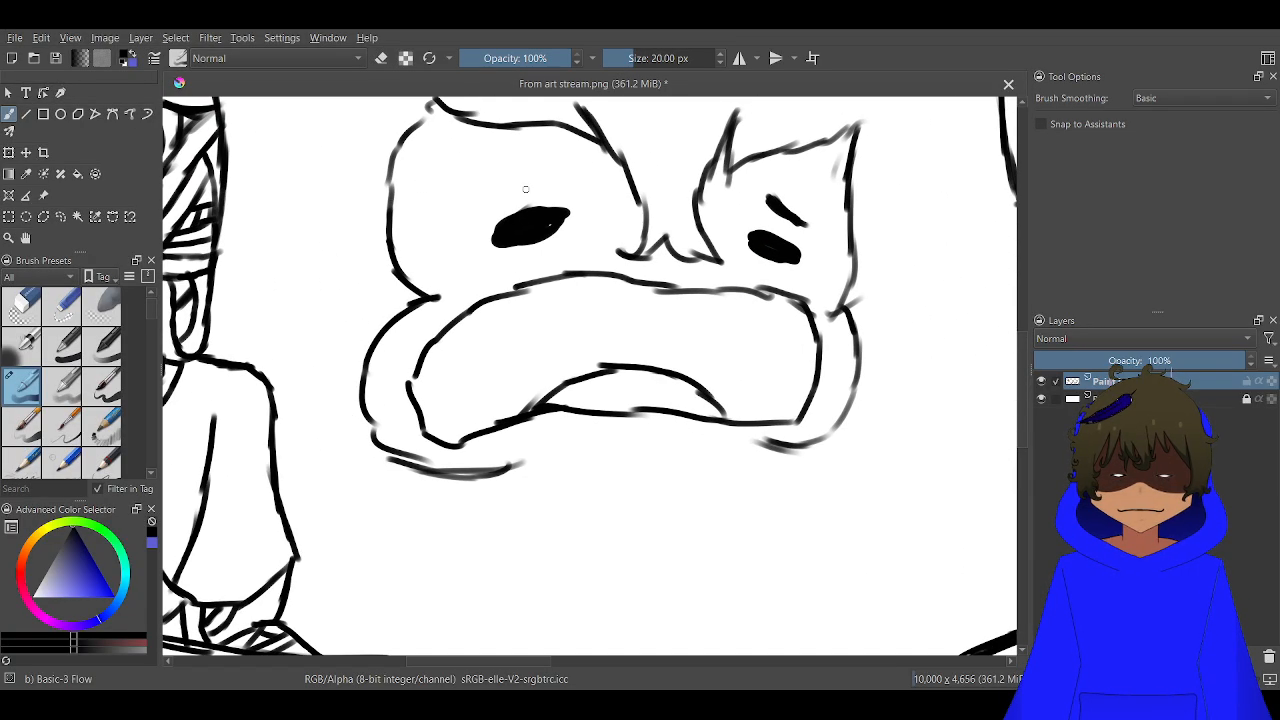
{"action": "mouse_move", "coordinate": [525, 189]}
{"action": "left_mouse_down"}
{"action": "mouse_move", "coordinate": [546, 180]}
{"action": "mouse_move", "coordinate": [500, 205]}
{"action": "mouse_move", "coordinate": [548, 182]}
{"action": "left_mouse_up"}
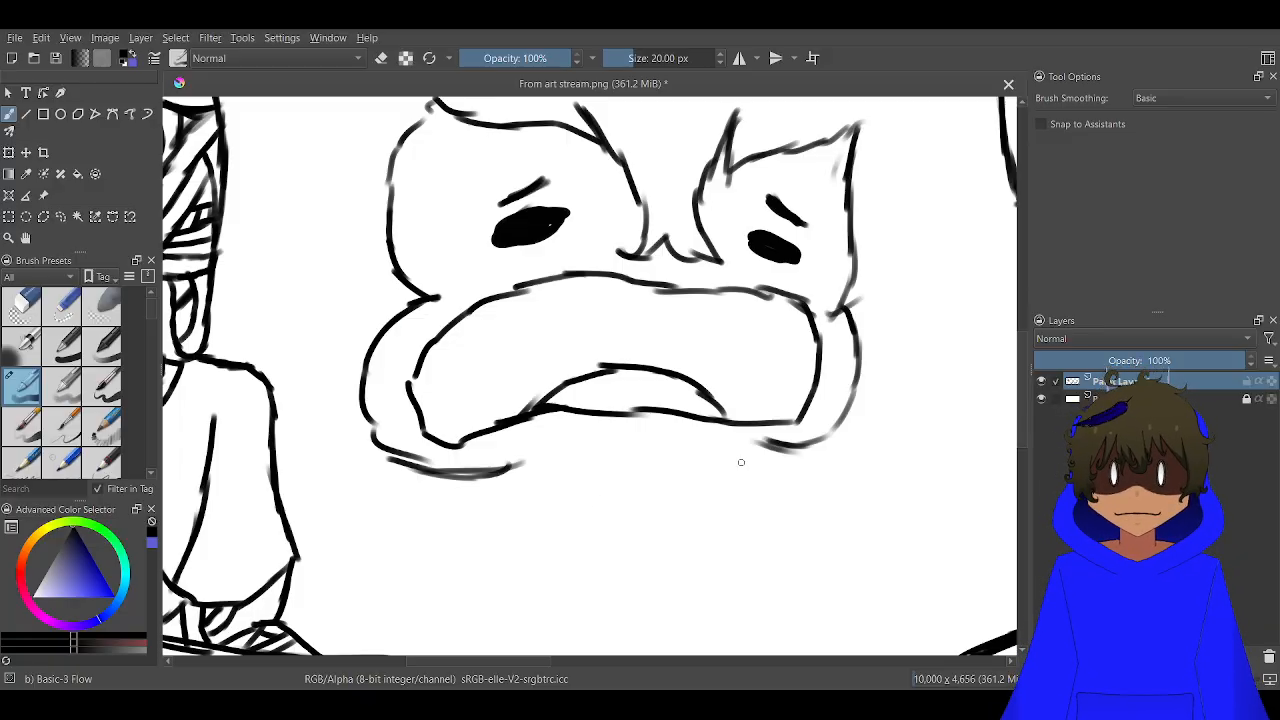
Close the chin below the mouth and draw shaggy hair with pointed tufts around the frowning face
{"action": "mouse_move", "coordinate": [772, 448]}
{"action": "left_mouse_down"}
{"action": "mouse_move", "coordinate": [736, 444]}
{"action": "mouse_move", "coordinate": [762, 452]}
{"action": "mouse_move", "coordinate": [635, 491]}
{"action": "mouse_move", "coordinate": [524, 484]}
{"action": "mouse_move", "coordinate": [503, 471]}
{"action": "mouse_move", "coordinate": [520, 460]}
{"action": "mouse_move", "coordinate": [538, 457]}
{"action": "mouse_move", "coordinate": [489, 502]}
{"action": "mouse_move", "coordinate": [419, 512]}
{"action": "mouse_move", "coordinate": [441, 497]}
{"action": "mouse_move", "coordinate": [369, 484]}
{"action": "mouse_move", "coordinate": [385, 364]}
{"action": "mouse_move", "coordinate": [357, 364]}
{"action": "mouse_move", "coordinate": [378, 266]}
{"action": "mouse_move", "coordinate": [378, 237]}
{"action": "mouse_move", "coordinate": [357, 226]}
{"action": "mouse_move", "coordinate": [548, 140]}
{"action": "mouse_move", "coordinate": [660, 148]}
{"action": "mouse_move", "coordinate": [638, 170]}
{"action": "mouse_move", "coordinate": [671, 162]}
{"action": "mouse_move", "coordinate": [758, 190]}
{"action": "mouse_move", "coordinate": [800, 230]}
{"action": "mouse_move", "coordinate": [791, 345]}
{"action": "mouse_move", "coordinate": [806, 392]}
{"action": "mouse_move", "coordinate": [790, 395]}
{"action": "mouse_move", "coordinate": [786, 432]}
{"action": "mouse_move", "coordinate": [806, 450]}
{"action": "mouse_move", "coordinate": [762, 461]}
{"action": "mouse_move", "coordinate": [796, 466]}
{"action": "mouse_move", "coordinate": [785, 480]}
{"action": "mouse_move", "coordinate": [700, 462]}
{"action": "left_mouse_up"}
{"action": "scroll", "coordinate": [541, 490], "scroll_direction": "down", "scroll_amount": 2}
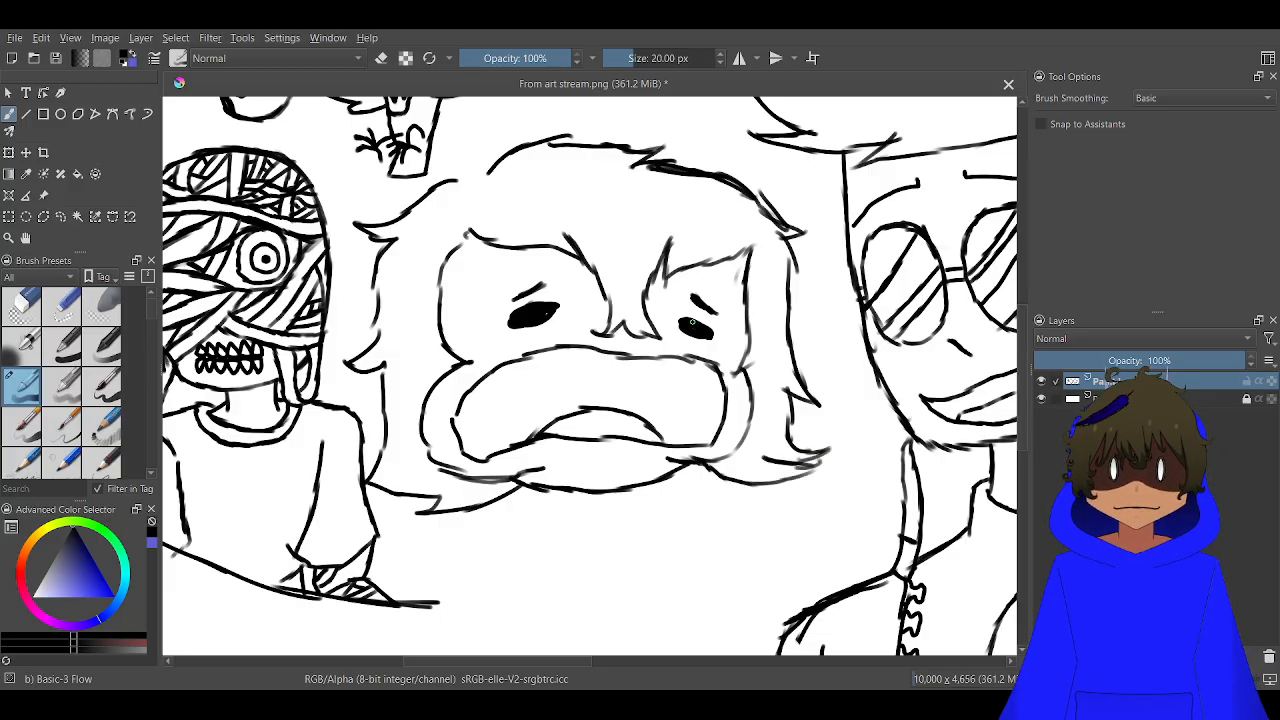
Undo the last hair strokes and redraw the lower hair beside the jacketed figure with pointed tufts, joining it to the chin
{"action": "key", "text": "ctrl+z"}
{"action": "key", "text": "ctrl+z"}
{"action": "key", "text": "ctrl+z"}
{"action": "key", "text": "ctrl+z"}
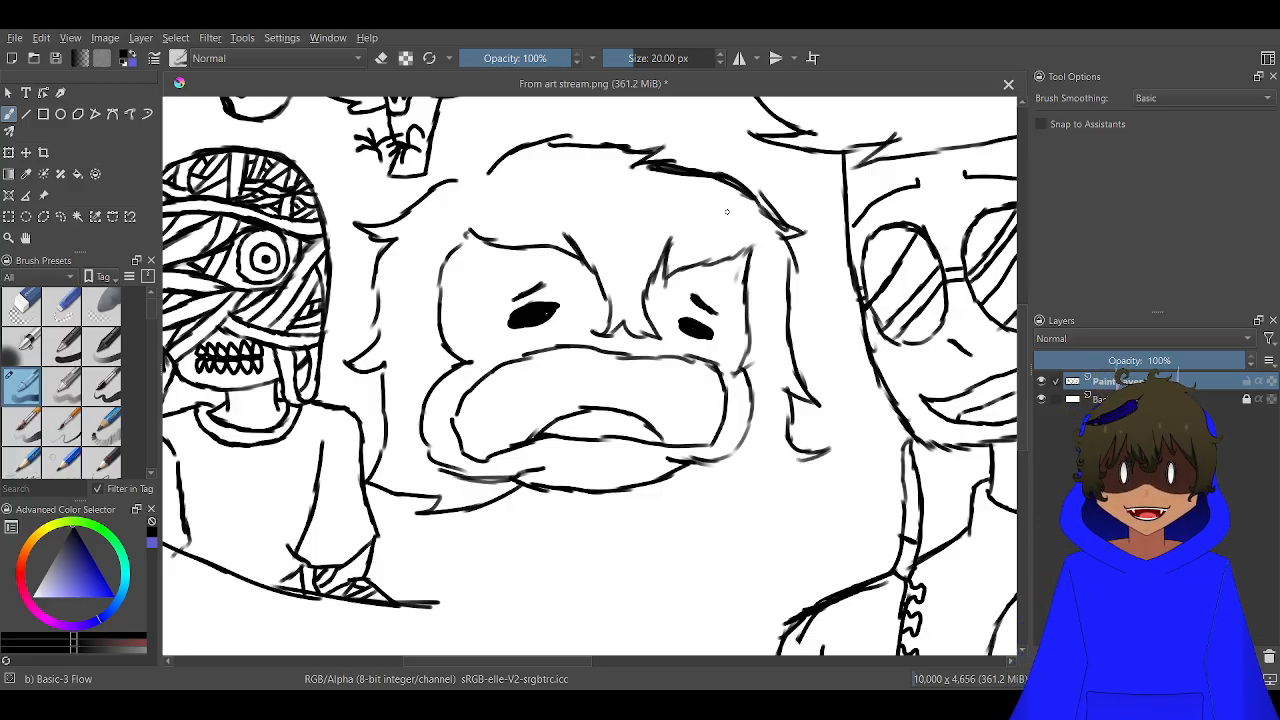
{"action": "scroll", "coordinate": [662, 469], "scroll_direction": "up", "scroll_amount": 1}
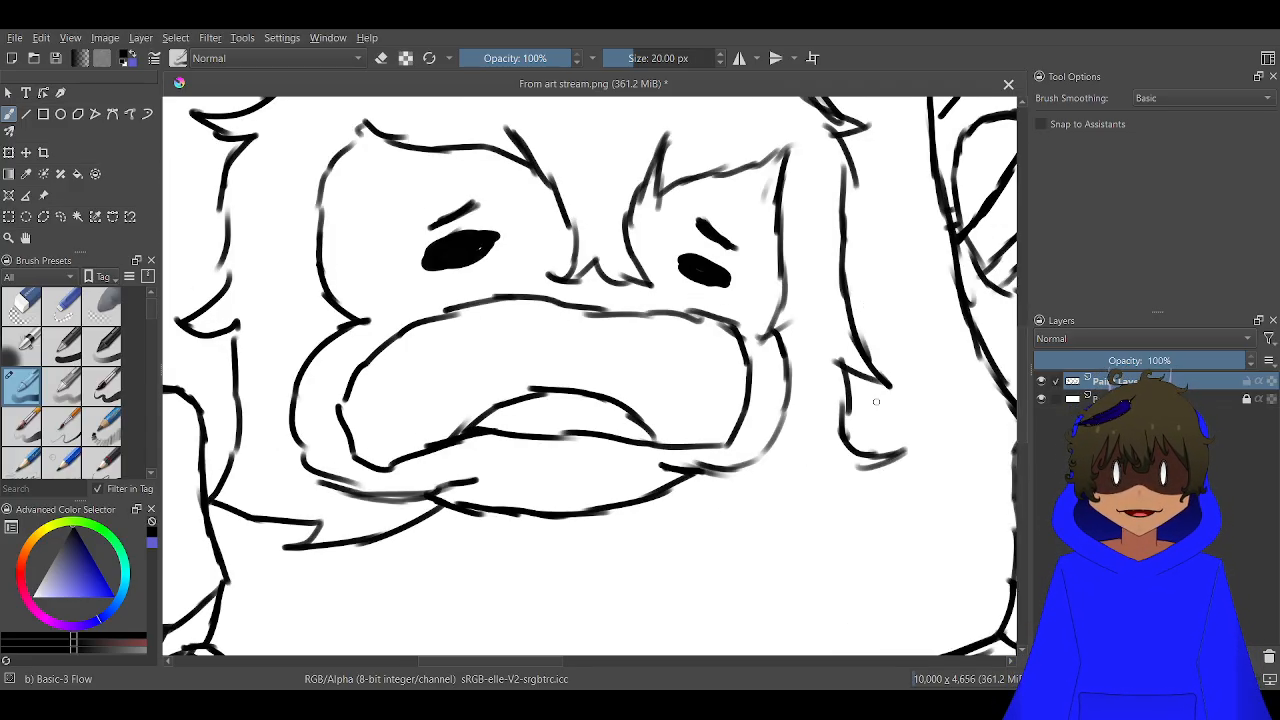
{"action": "scroll", "coordinate": [875, 401], "scroll_direction": "up", "scroll_amount": 2}
{"action": "mouse_move", "coordinate": [925, 432]}
{"action": "left_mouse_down"}
{"action": "mouse_move", "coordinate": [856, 472]}
{"action": "mouse_move", "coordinate": [772, 490]}
{"action": "left_mouse_up"}
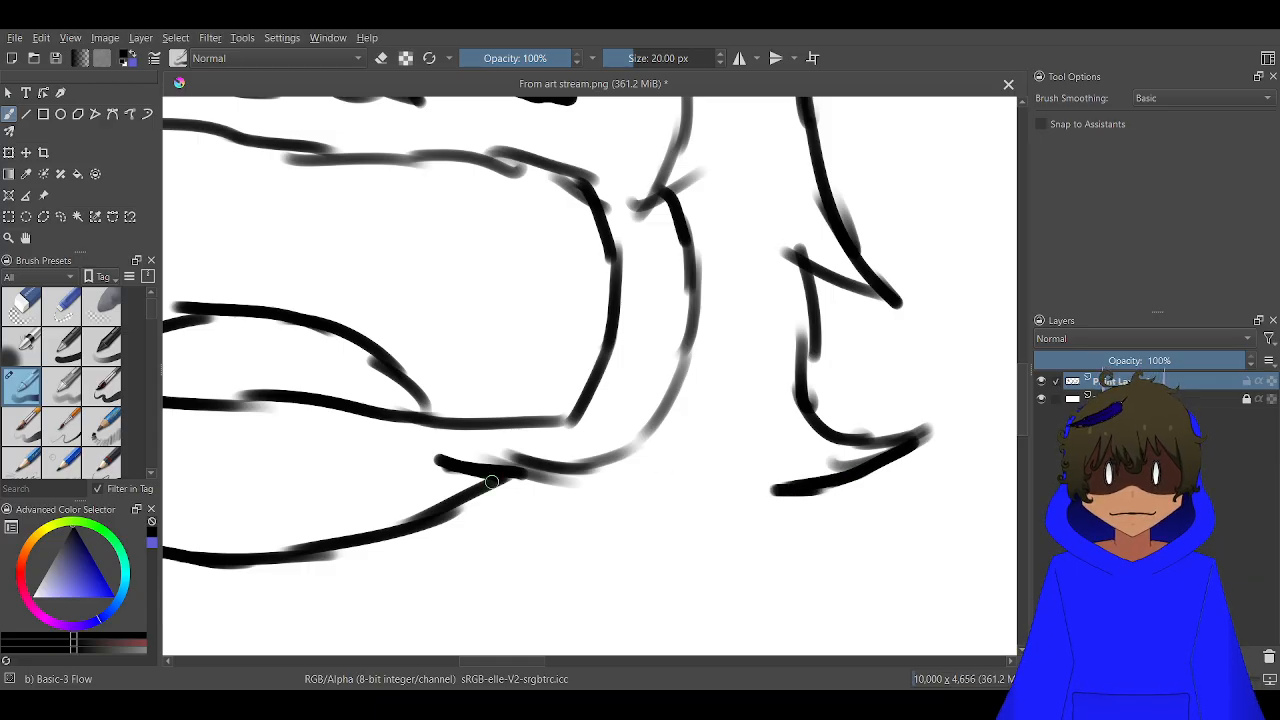
{"action": "mouse_move", "coordinate": [476, 478]}
{"action": "left_mouse_down"}
{"action": "mouse_move", "coordinate": [516, 536]}
{"action": "mouse_move", "coordinate": [636, 585]}
{"action": "mouse_move", "coordinate": [832, 556]}
{"action": "mouse_move", "coordinate": [751, 515]}
{"action": "mouse_move", "coordinate": [804, 556]}
{"action": "mouse_move", "coordinate": [816, 564]}
{"action": "mouse_move", "coordinate": [738, 499]}
{"action": "mouse_move", "coordinate": [749, 488]}
{"action": "mouse_move", "coordinate": [735, 489]}
{"action": "mouse_move", "coordinate": [786, 498]}
{"action": "mouse_move", "coordinate": [830, 480]}
{"action": "left_mouse_up"}
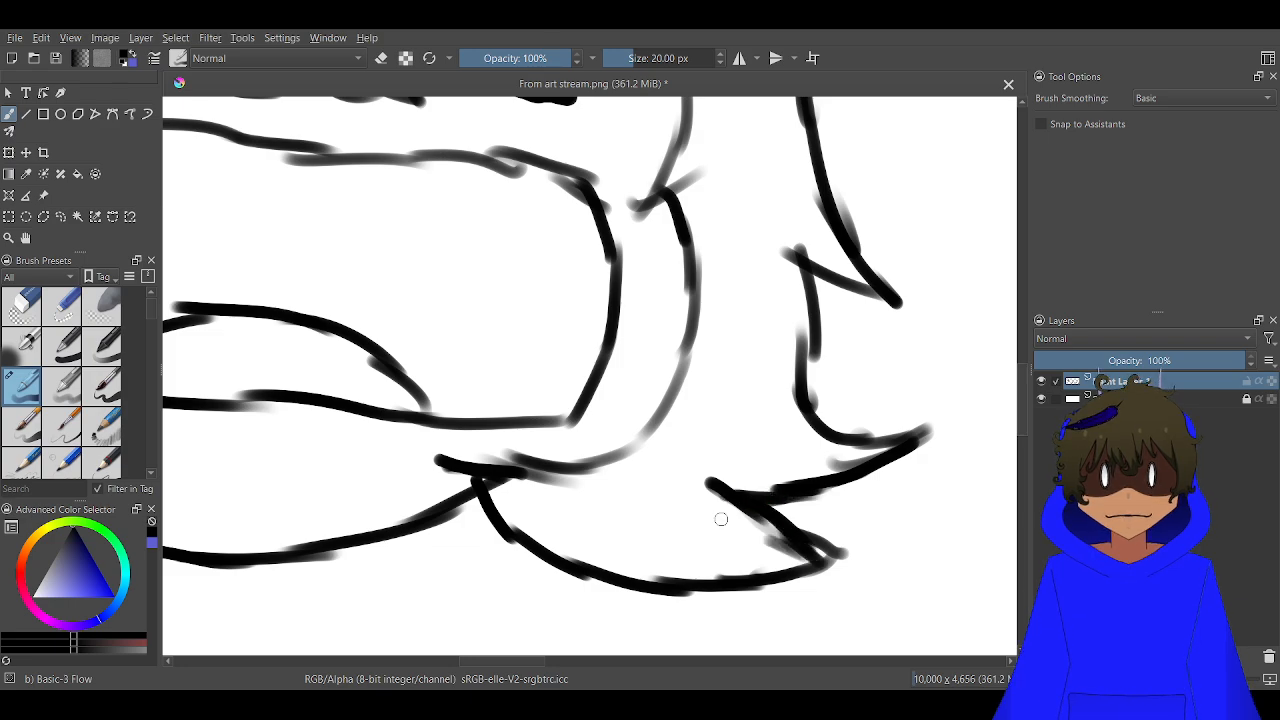
Sketch a small torso under the frowning face's chin with a V-shaped neckline, slanted collar edges and a curved hem
{"action": "scroll", "coordinate": [717, 517], "scroll_direction": "down", "scroll_amount": 3}
{"action": "left_click_drag", "start_coordinate": [723, 505], "coordinate": [743, 385]}
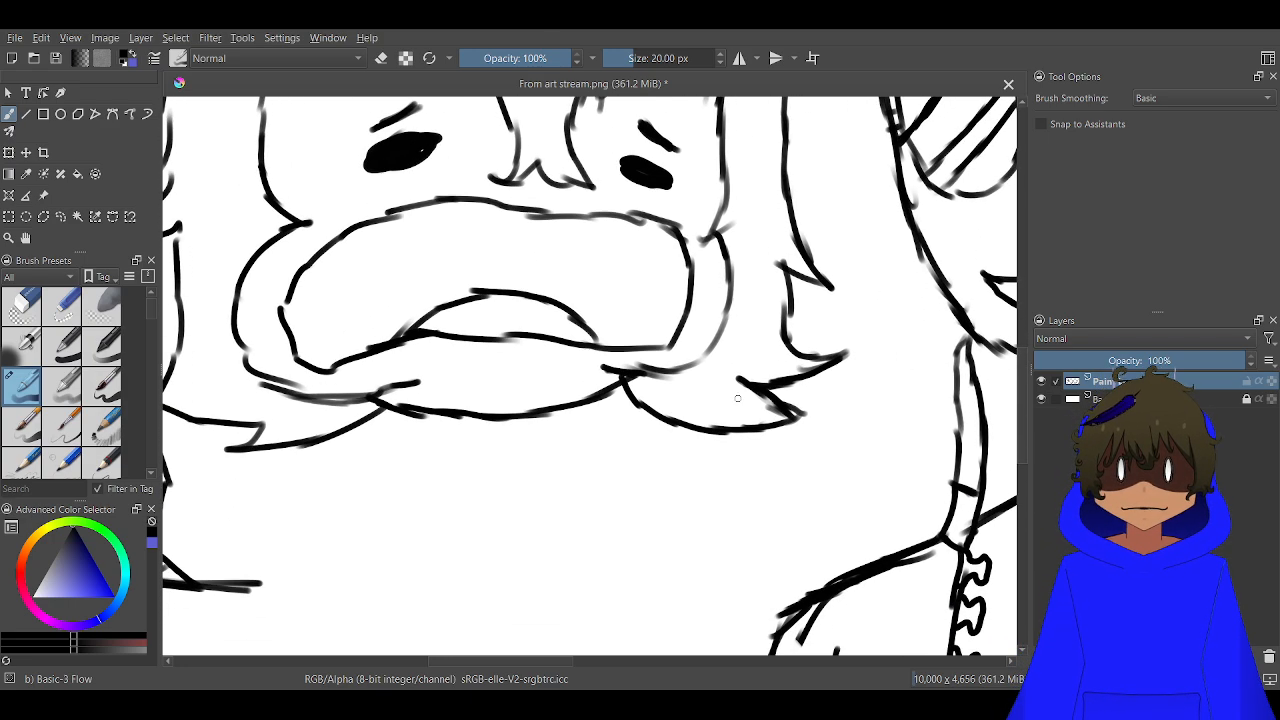
{"action": "mouse_move", "coordinate": [534, 537]}
{"action": "left_mouse_down"}
{"action": "mouse_move", "coordinate": [723, 374]}
{"action": "mouse_move", "coordinate": [651, 379]}
{"action": "left_mouse_up"}
{"action": "scroll", "coordinate": [651, 379], "scroll_direction": "up", "scroll_amount": 5}
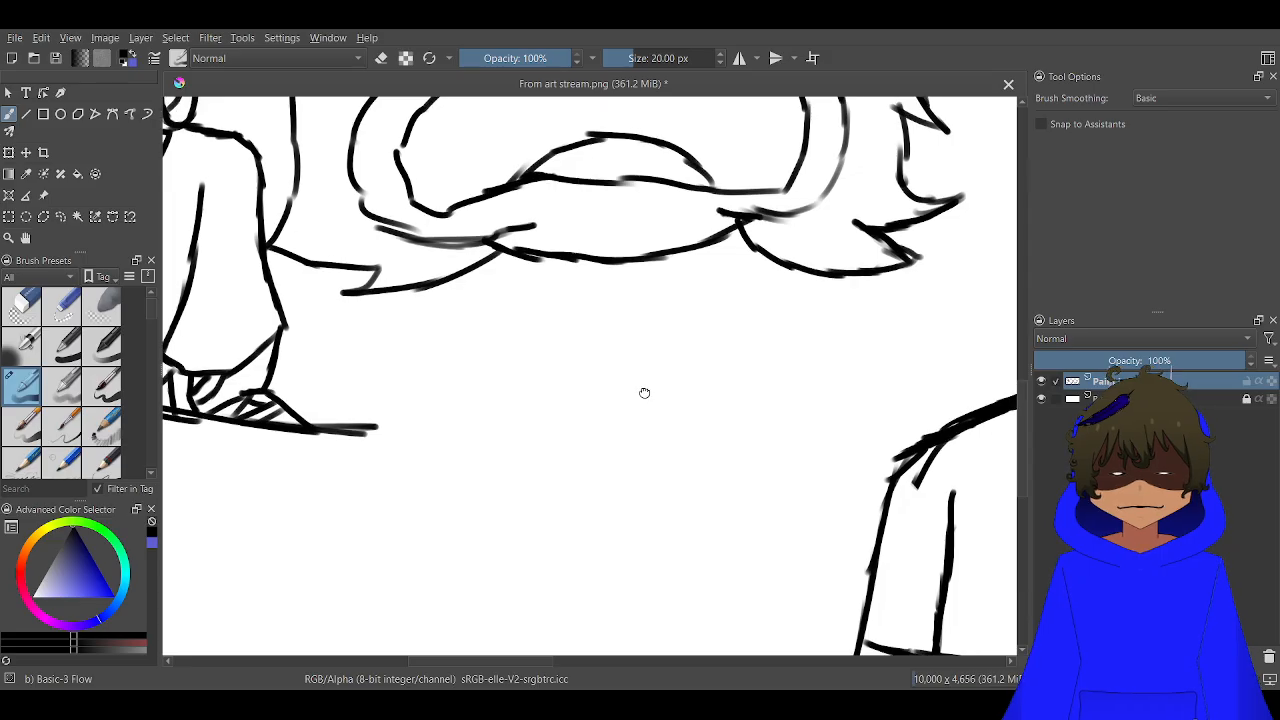
{"action": "left_click_drag", "start_coordinate": [609, 287], "coordinate": [569, 423]}
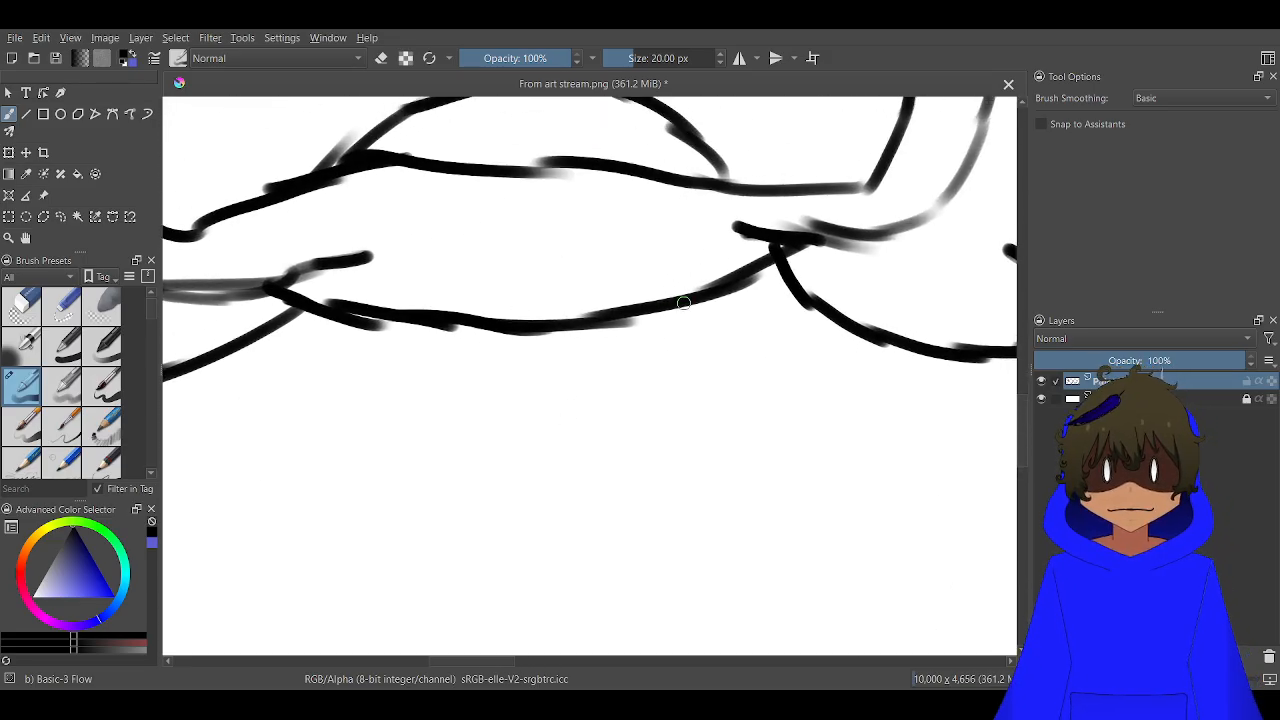
{"action": "mouse_move", "coordinate": [686, 302]}
{"action": "left_mouse_down"}
{"action": "mouse_move", "coordinate": [641, 341]}
{"action": "mouse_move", "coordinate": [653, 334]}
{"action": "mouse_move", "coordinate": [547, 389]}
{"action": "mouse_move", "coordinate": [567, 391]}
{"action": "mouse_move", "coordinate": [482, 337]}
{"action": "mouse_move", "coordinate": [537, 354]}
{"action": "mouse_move", "coordinate": [526, 350]}
{"action": "mouse_move", "coordinate": [633, 343]}
{"action": "left_mouse_up"}
{"action": "left_click_drag", "start_coordinate": [576, 362], "coordinate": [484, 330]}
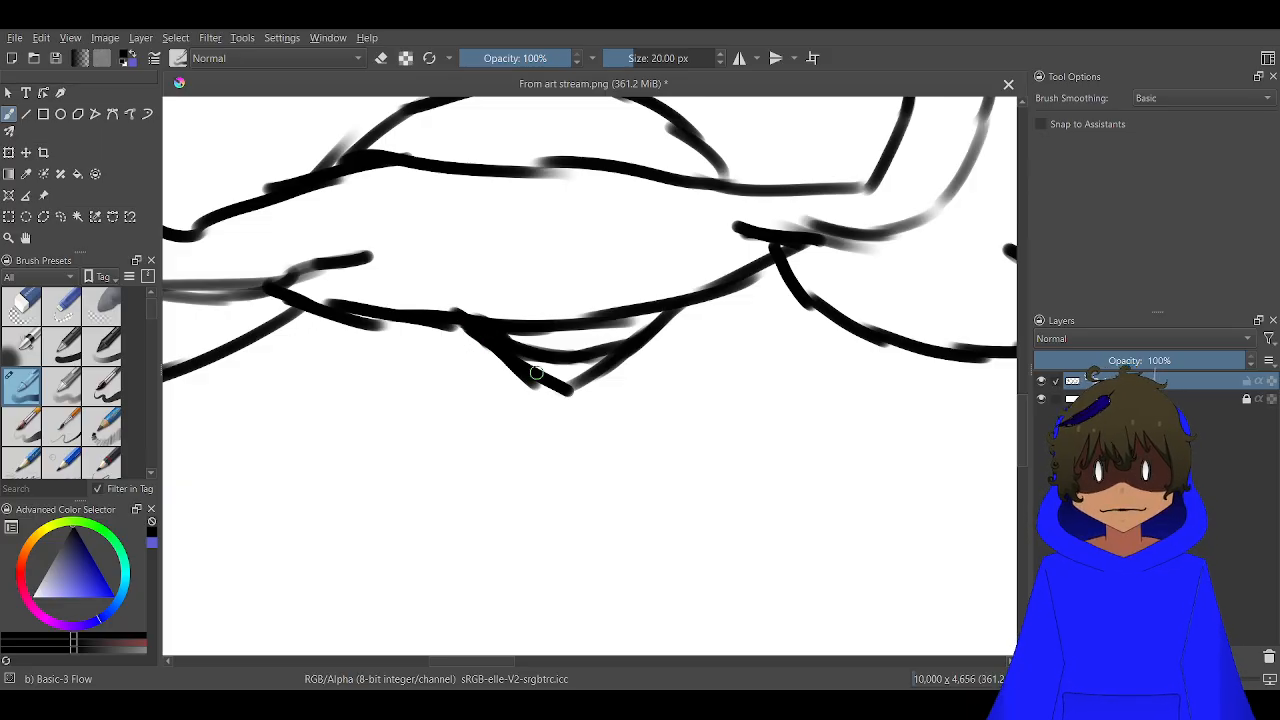
{"action": "left_click_drag", "start_coordinate": [582, 383], "coordinate": [699, 296]}
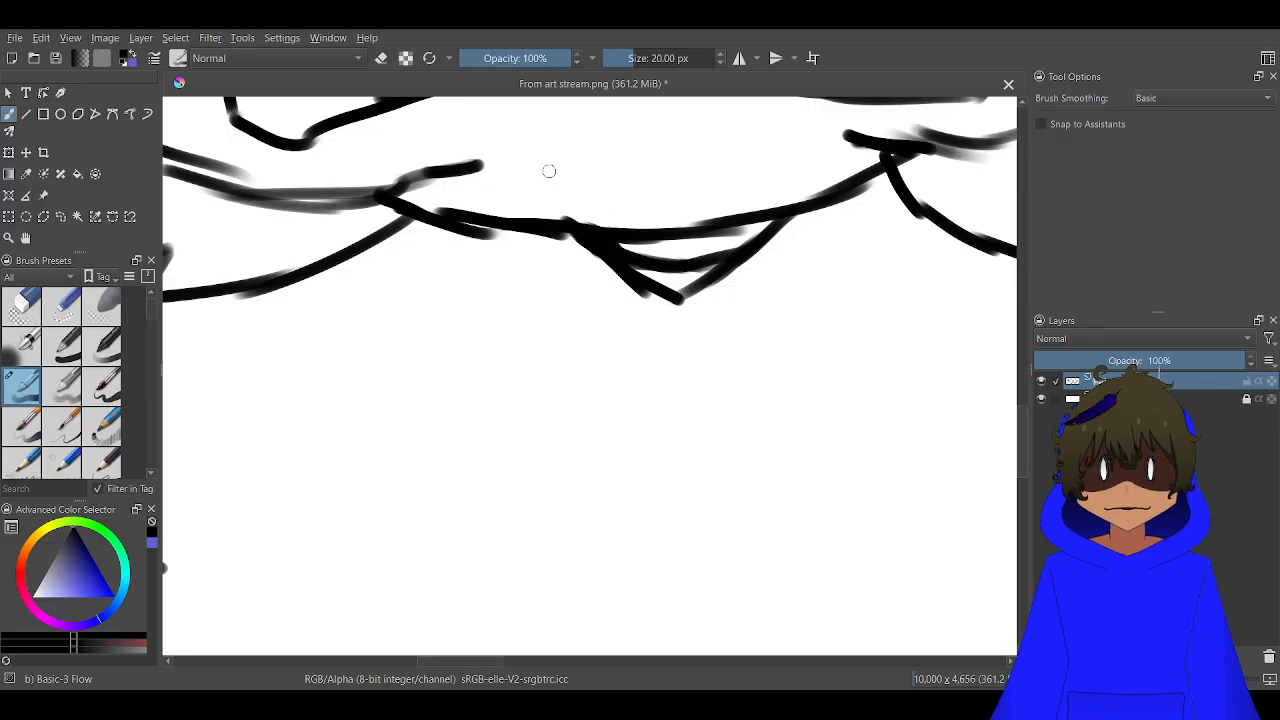
{"action": "left_click_drag", "start_coordinate": [572, 322], "coordinate": [474, 257]}
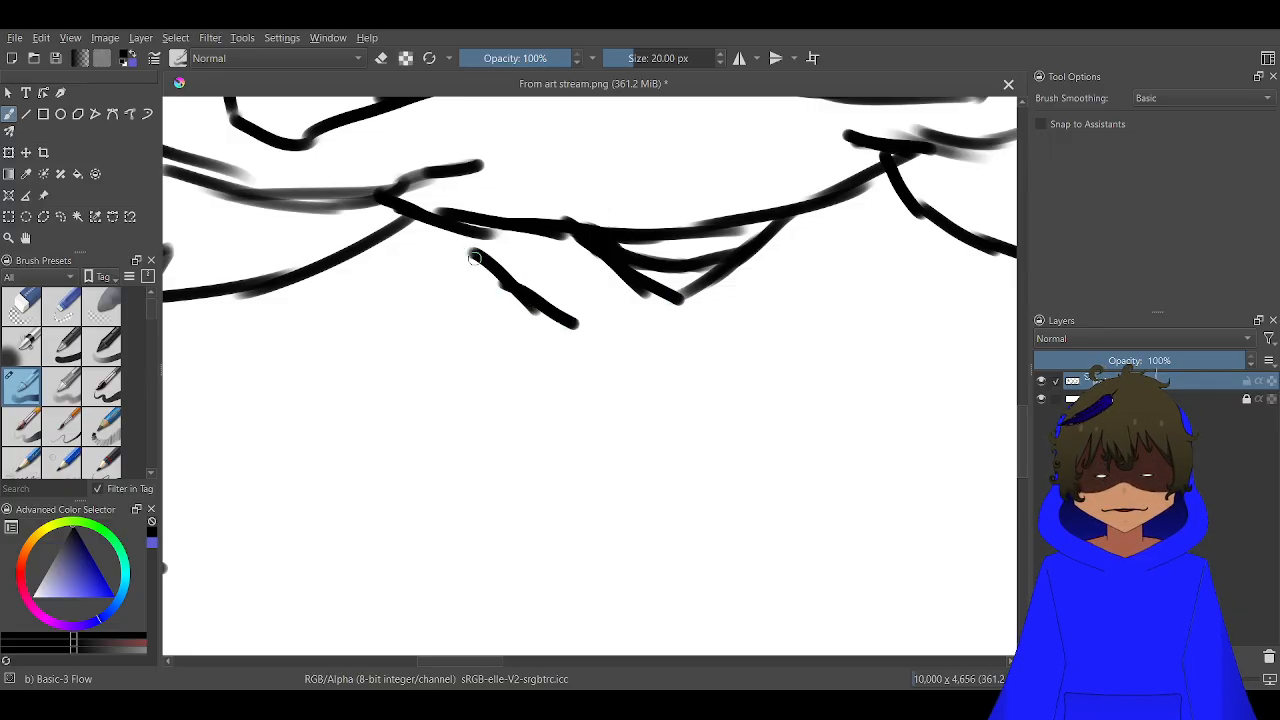
{"action": "mouse_move", "coordinate": [760, 330]}
{"action": "left_mouse_down"}
{"action": "mouse_move", "coordinate": [824, 287]}
{"action": "mouse_move", "coordinate": [858, 232]}
{"action": "mouse_move", "coordinate": [856, 171]}
{"action": "mouse_move", "coordinate": [840, 248]}
{"action": "mouse_move", "coordinate": [781, 319]}
{"action": "mouse_move", "coordinate": [820, 383]}
{"action": "mouse_move", "coordinate": [812, 503]}
{"action": "mouse_move", "coordinate": [812, 487]}
{"action": "mouse_move", "coordinate": [751, 525]}
{"action": "mouse_move", "coordinate": [625, 548]}
{"action": "mouse_move", "coordinate": [816, 505]}
{"action": "mouse_move", "coordinate": [662, 550]}
{"action": "mouse_move", "coordinate": [742, 532]}
{"action": "mouse_move", "coordinate": [587, 556]}
{"action": "mouse_move", "coordinate": [483, 533]}
{"action": "mouse_move", "coordinate": [419, 483]}
{"action": "mouse_move", "coordinate": [395, 437]}
{"action": "left_mouse_up"}
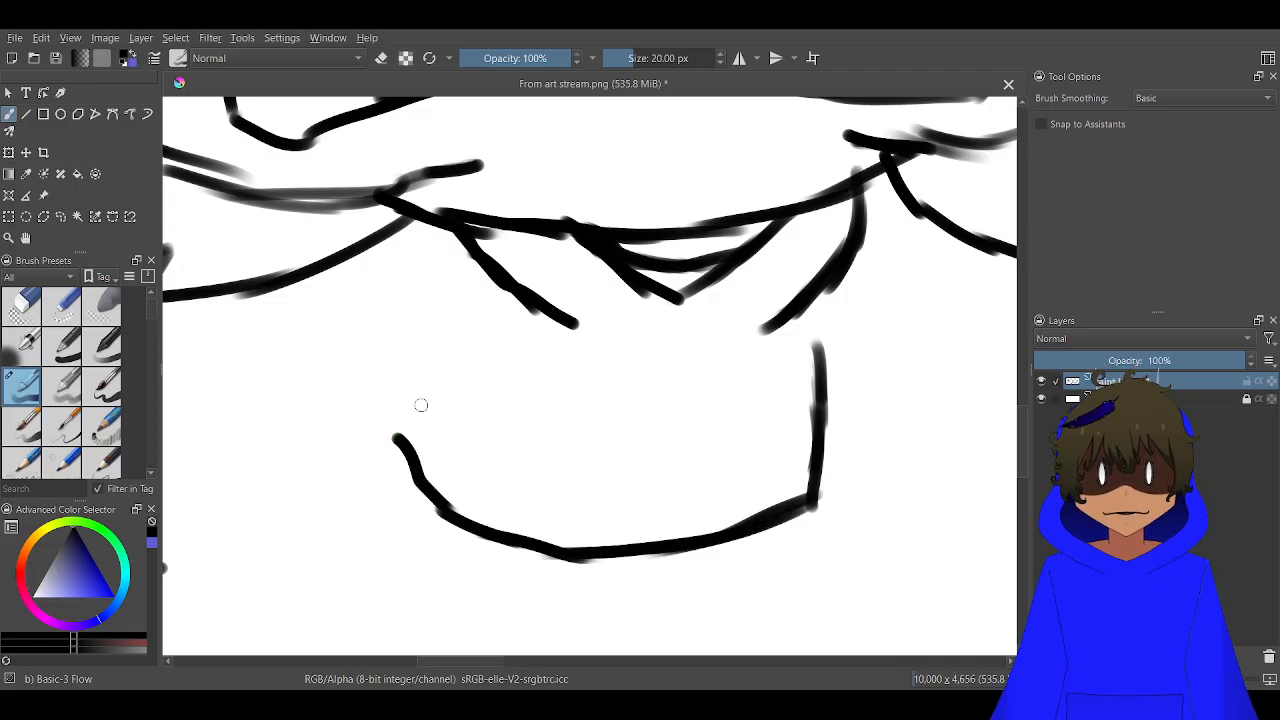
Draw a short, stubby arm on each side of the torso, with a cuff line across each one
{"action": "left_click_drag", "start_coordinate": [500, 333], "coordinate": [330, 386]}
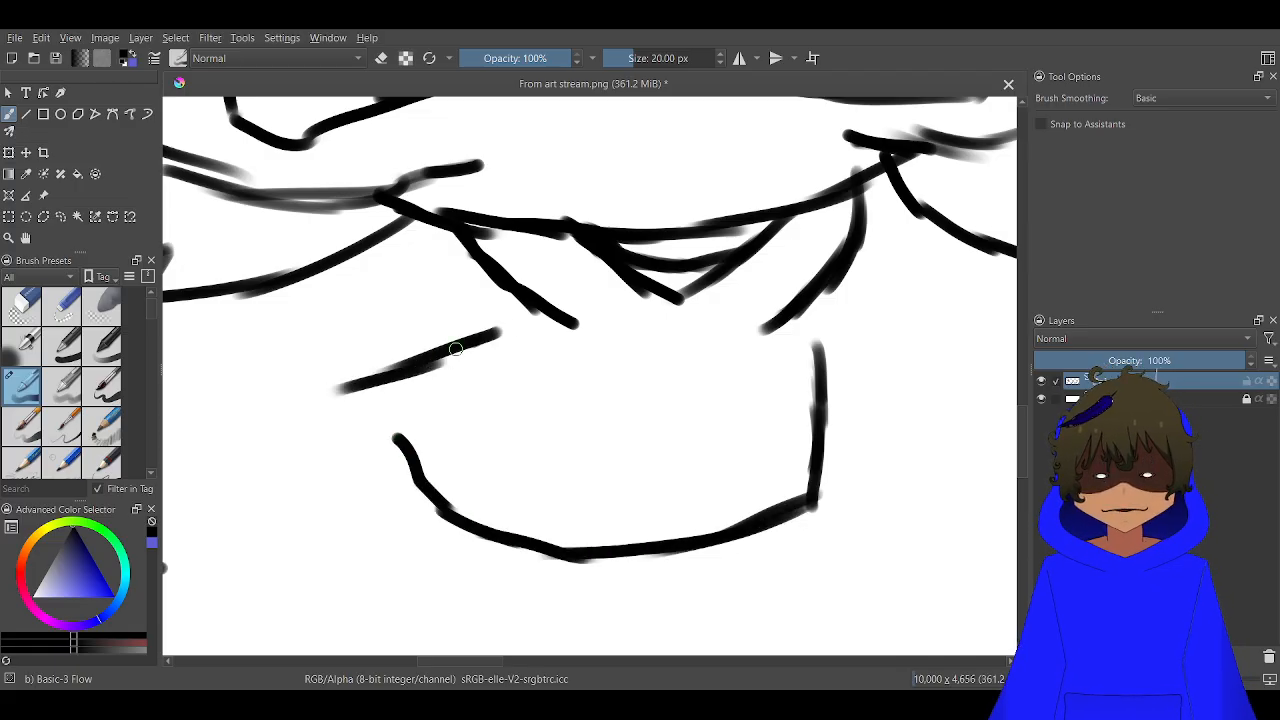
{"action": "mouse_move", "coordinate": [472, 344]}
{"action": "left_mouse_down"}
{"action": "mouse_move", "coordinate": [354, 388]}
{"action": "mouse_move", "coordinate": [283, 389]}
{"action": "mouse_move", "coordinate": [266, 361]}
{"action": "mouse_move", "coordinate": [281, 337]}
{"action": "mouse_move", "coordinate": [345, 292]}
{"action": "mouse_move", "coordinate": [288, 373]}
{"action": "left_mouse_up"}
{"action": "mouse_move", "coordinate": [347, 303]}
{"action": "left_mouse_down"}
{"action": "mouse_move", "coordinate": [444, 231]}
{"action": "mouse_move", "coordinate": [401, 263]}
{"action": "left_mouse_up"}
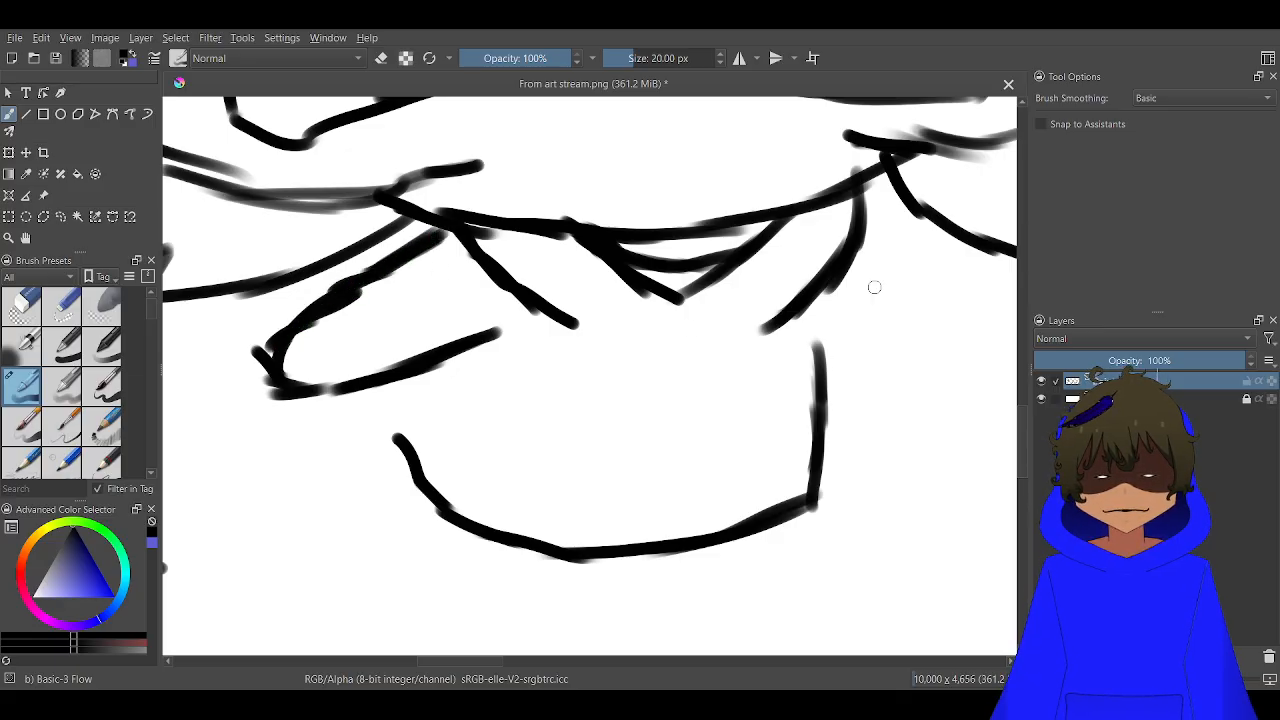
{"action": "mouse_move", "coordinate": [862, 208]}
{"action": "left_mouse_down"}
{"action": "mouse_move", "coordinate": [931, 332]}
{"action": "mouse_move", "coordinate": [944, 410]}
{"action": "mouse_move", "coordinate": [925, 436]}
{"action": "mouse_move", "coordinate": [848, 382]}
{"action": "mouse_move", "coordinate": [828, 318]}
{"action": "mouse_move", "coordinate": [818, 366]}
{"action": "mouse_move", "coordinate": [856, 399]}
{"action": "mouse_move", "coordinate": [920, 414]}
{"action": "mouse_move", "coordinate": [878, 390]}
{"action": "left_mouse_up"}
{"action": "mouse_move", "coordinate": [928, 334]}
{"action": "left_mouse_down"}
{"action": "mouse_move", "coordinate": [845, 380]}
{"action": "mouse_move", "coordinate": [869, 369]}
{"action": "left_mouse_up"}
{"action": "left_click_drag", "start_coordinate": [362, 369], "coordinate": [338, 326]}
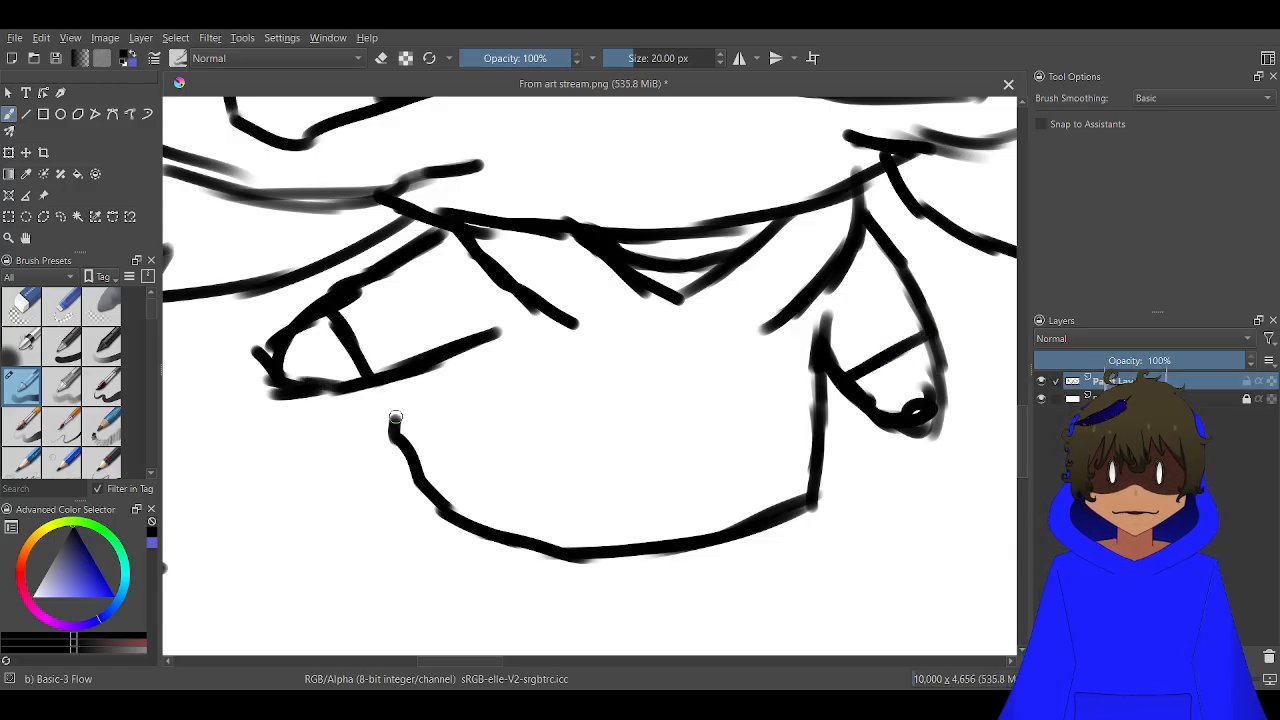
Close the torso's open side and add a slanted fold, a pocket line across the belly and short collar strings to the top
{"action": "mouse_move", "coordinate": [400, 433]}
{"action": "left_mouse_down"}
{"action": "mouse_move", "coordinate": [392, 412]}
{"action": "mouse_move", "coordinate": [408, 380]}
{"action": "left_mouse_up"}
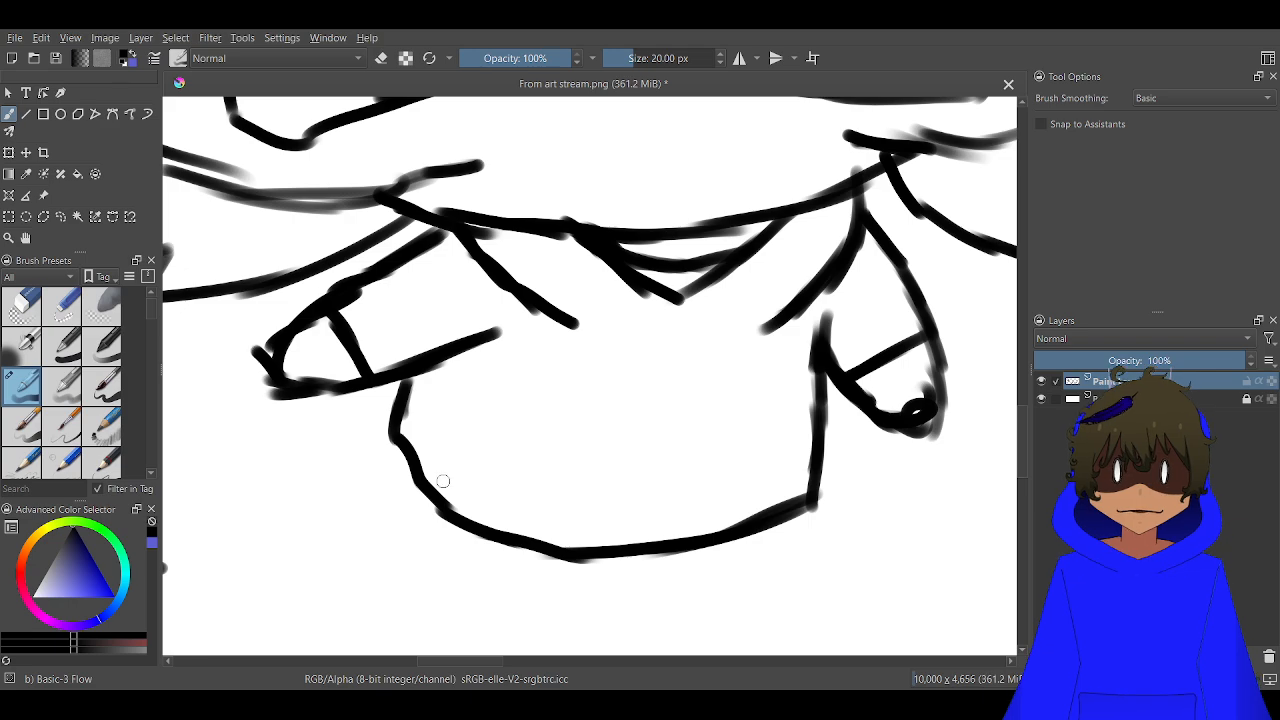
{"action": "left_click_drag", "start_coordinate": [432, 503], "coordinate": [485, 407]}
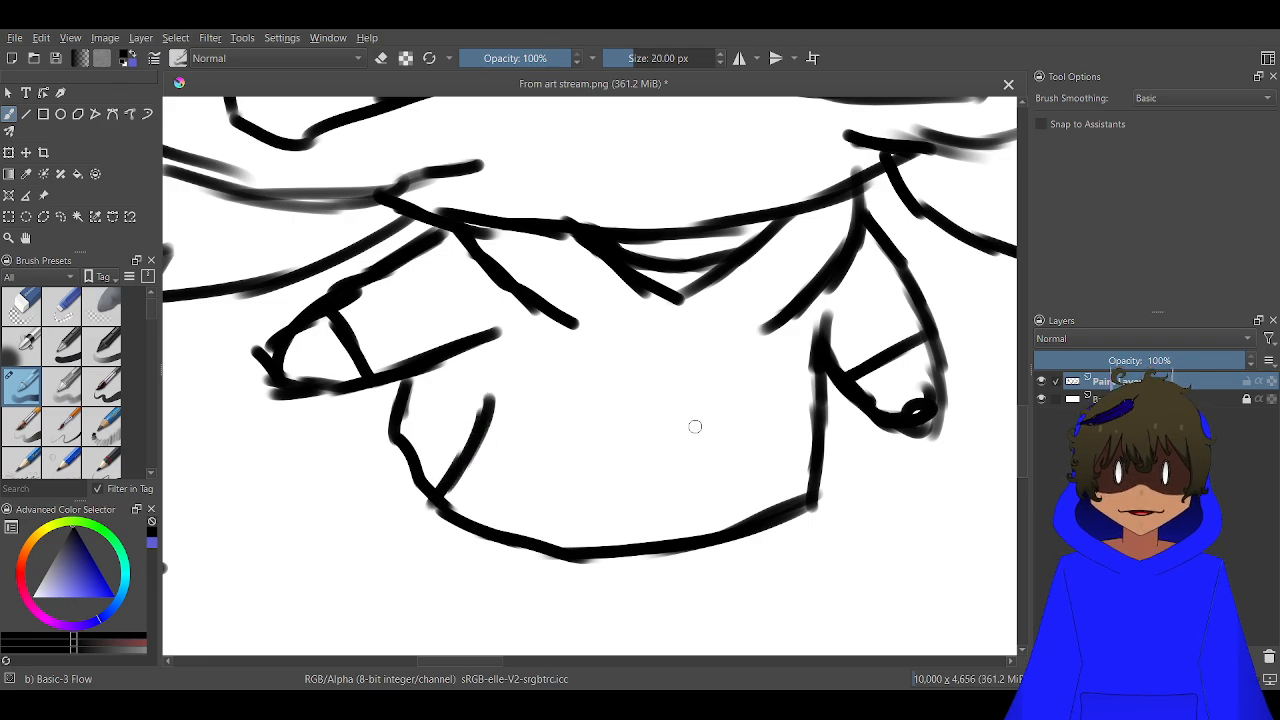
{"action": "mouse_move", "coordinate": [695, 427]}
{"action": "left_mouse_down"}
{"action": "mouse_move", "coordinate": [620, 431]}
{"action": "mouse_move", "coordinate": [507, 398]}
{"action": "left_mouse_up"}
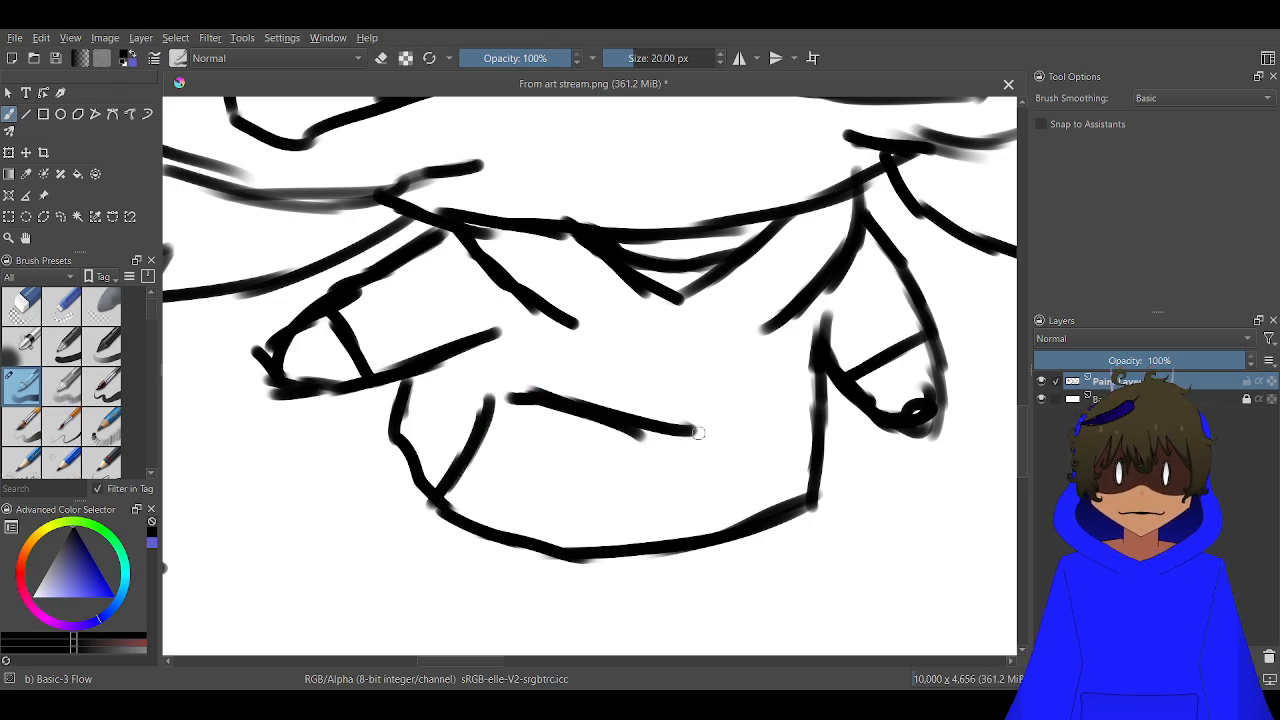
{"action": "mouse_move", "coordinate": [640, 418]}
{"action": "left_mouse_down"}
{"action": "mouse_move", "coordinate": [772, 392]}
{"action": "mouse_move", "coordinate": [790, 424]}
{"action": "left_mouse_up"}
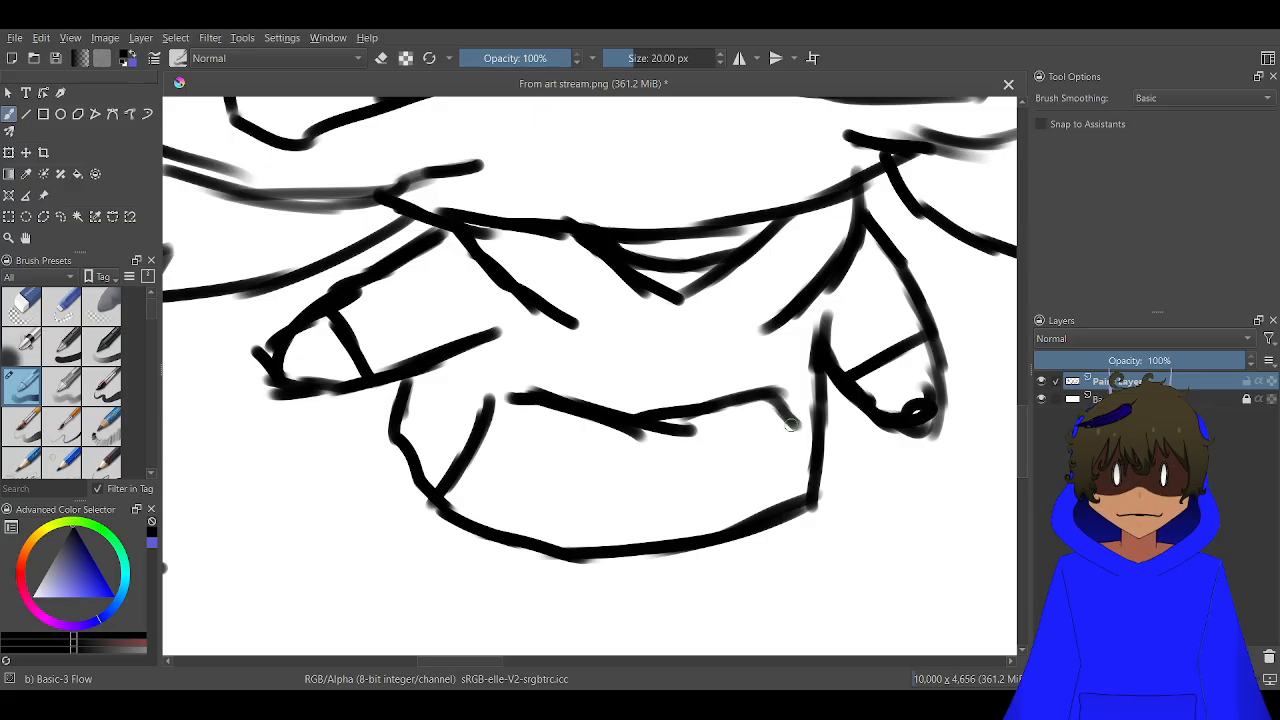
{"action": "mouse_move", "coordinate": [785, 326]}
{"action": "left_mouse_down"}
{"action": "mouse_move", "coordinate": [706, 348]}
{"action": "mouse_move", "coordinate": [750, 370]}
{"action": "mouse_move", "coordinate": [746, 381]}
{"action": "left_mouse_up"}
{"action": "mouse_move", "coordinate": [566, 322]}
{"action": "left_mouse_down"}
{"action": "mouse_move", "coordinate": [607, 342]}
{"action": "mouse_move", "coordinate": [589, 340]}
{"action": "mouse_move", "coordinate": [574, 394]}
{"action": "left_mouse_up"}
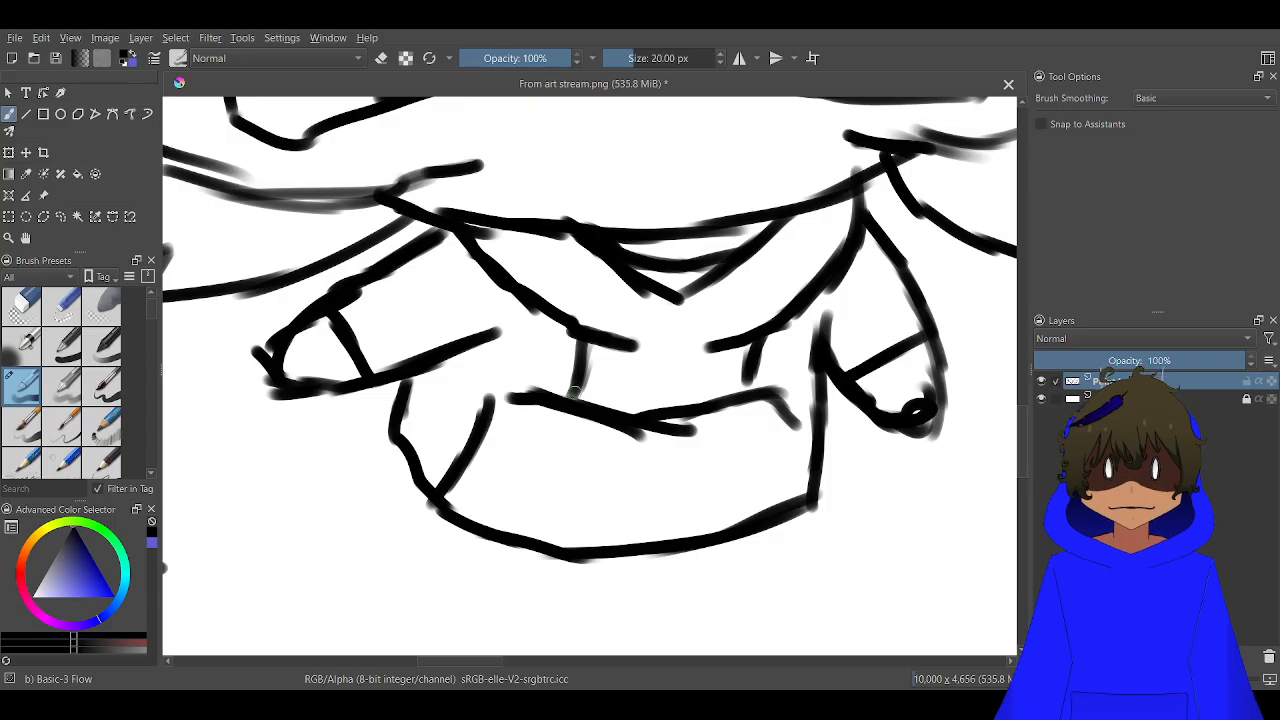
Draw two short legs with rounded tips below the torso hem and a slanted line marking off each foot
{"action": "scroll", "coordinate": [640, 347], "scroll_direction": "down", "scroll_amount": 4}
{"action": "left_click_drag", "start_coordinate": [640, 376], "coordinate": [666, 225]}
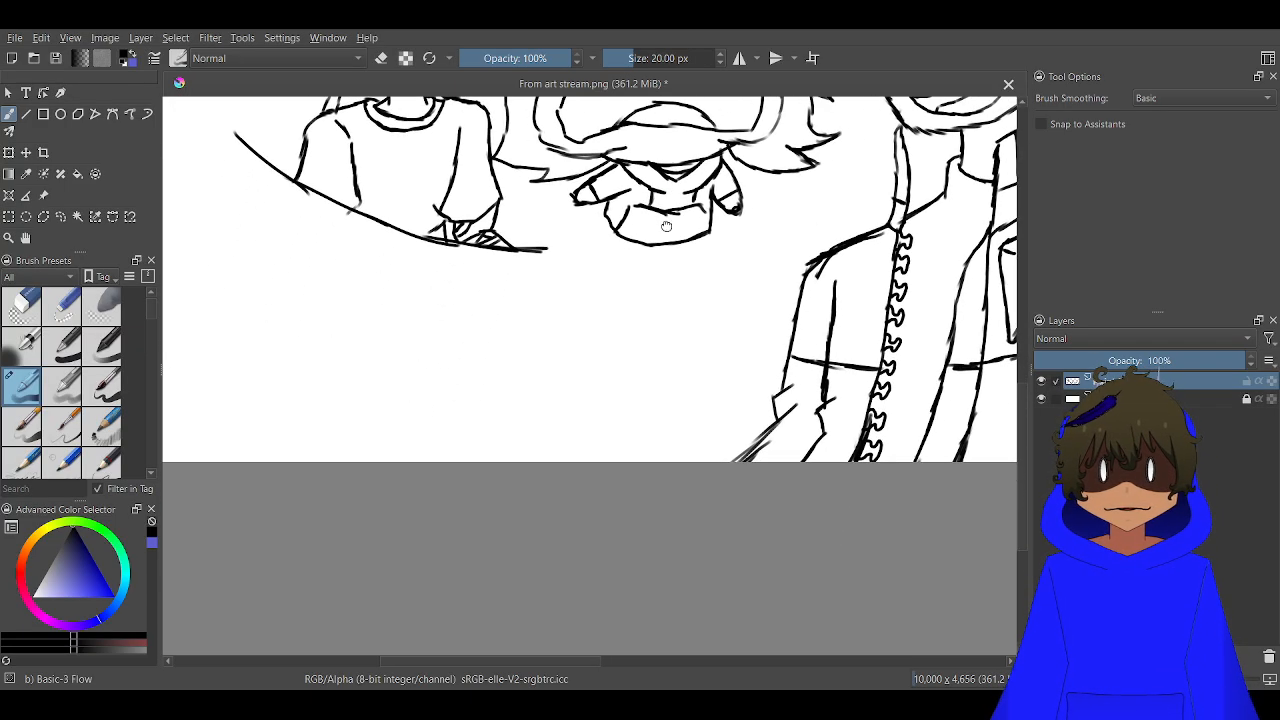
{"action": "scroll", "coordinate": [666, 225], "scroll_direction": "up", "scroll_amount": 3}
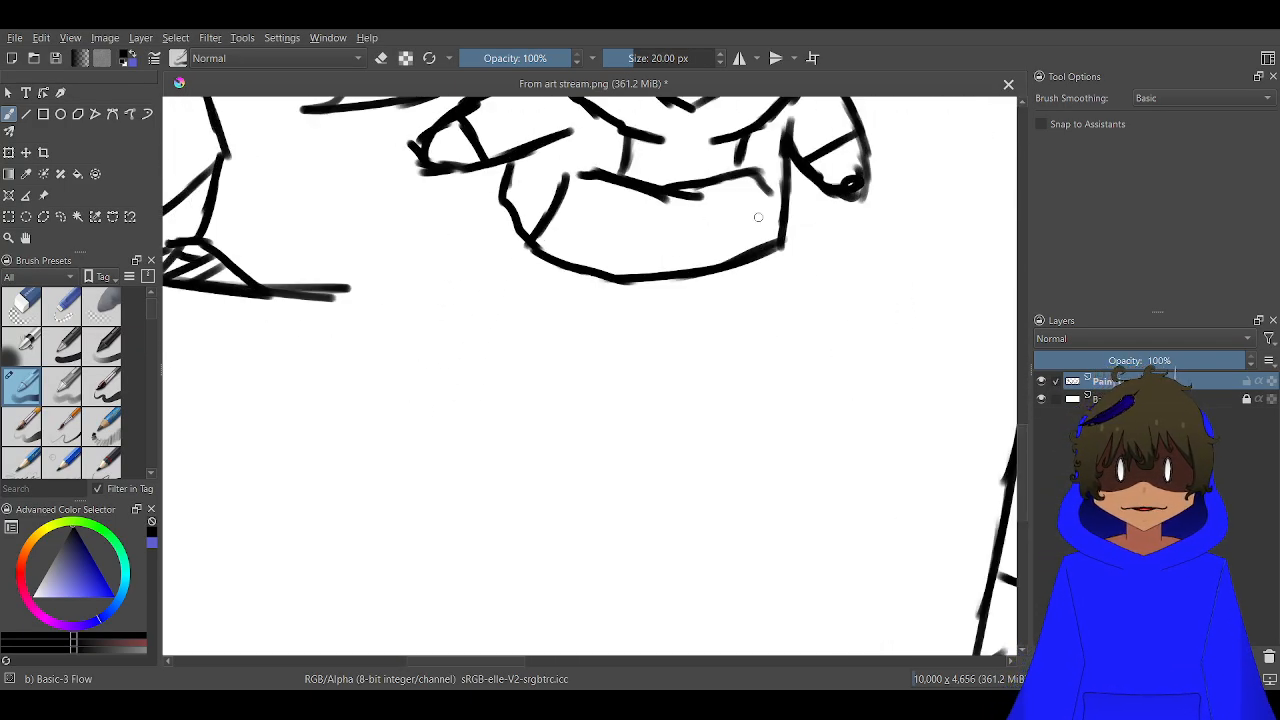
{"action": "scroll", "coordinate": [758, 217], "scroll_direction": "up", "scroll_amount": 1}
{"action": "mouse_move", "coordinate": [792, 258]}
{"action": "left_mouse_down"}
{"action": "mouse_move", "coordinate": [813, 383]}
{"action": "mouse_move", "coordinate": [804, 453]}
{"action": "mouse_move", "coordinate": [808, 424]}
{"action": "mouse_move", "coordinate": [760, 486]}
{"action": "mouse_move", "coordinate": [733, 475]}
{"action": "mouse_move", "coordinate": [684, 408]}
{"action": "mouse_move", "coordinate": [682, 424]}
{"action": "mouse_move", "coordinate": [747, 483]}
{"action": "mouse_move", "coordinate": [800, 422]}
{"action": "left_mouse_up"}
{"action": "mouse_move", "coordinate": [369, 199]}
{"action": "left_mouse_down"}
{"action": "mouse_move", "coordinate": [349, 259]}
{"action": "mouse_move", "coordinate": [362, 247]}
{"action": "mouse_move", "coordinate": [346, 366]}
{"action": "mouse_move", "coordinate": [364, 414]}
{"action": "mouse_move", "coordinate": [413, 432]}
{"action": "mouse_move", "coordinate": [472, 399]}
{"action": "mouse_move", "coordinate": [359, 413]}
{"action": "left_mouse_up"}
{"action": "mouse_move", "coordinate": [679, 421]}
{"action": "left_mouse_down"}
{"action": "mouse_move", "coordinate": [650, 381]}
{"action": "mouse_move", "coordinate": [680, 402]}
{"action": "mouse_move", "coordinate": [572, 369]}
{"action": "mouse_move", "coordinate": [589, 375]}
{"action": "mouse_move", "coordinate": [496, 373]}
{"action": "mouse_move", "coordinate": [462, 414]}
{"action": "mouse_move", "coordinate": [338, 333]}
{"action": "left_mouse_up"}
{"action": "left_click_drag", "start_coordinate": [692, 427], "coordinate": [818, 370]}
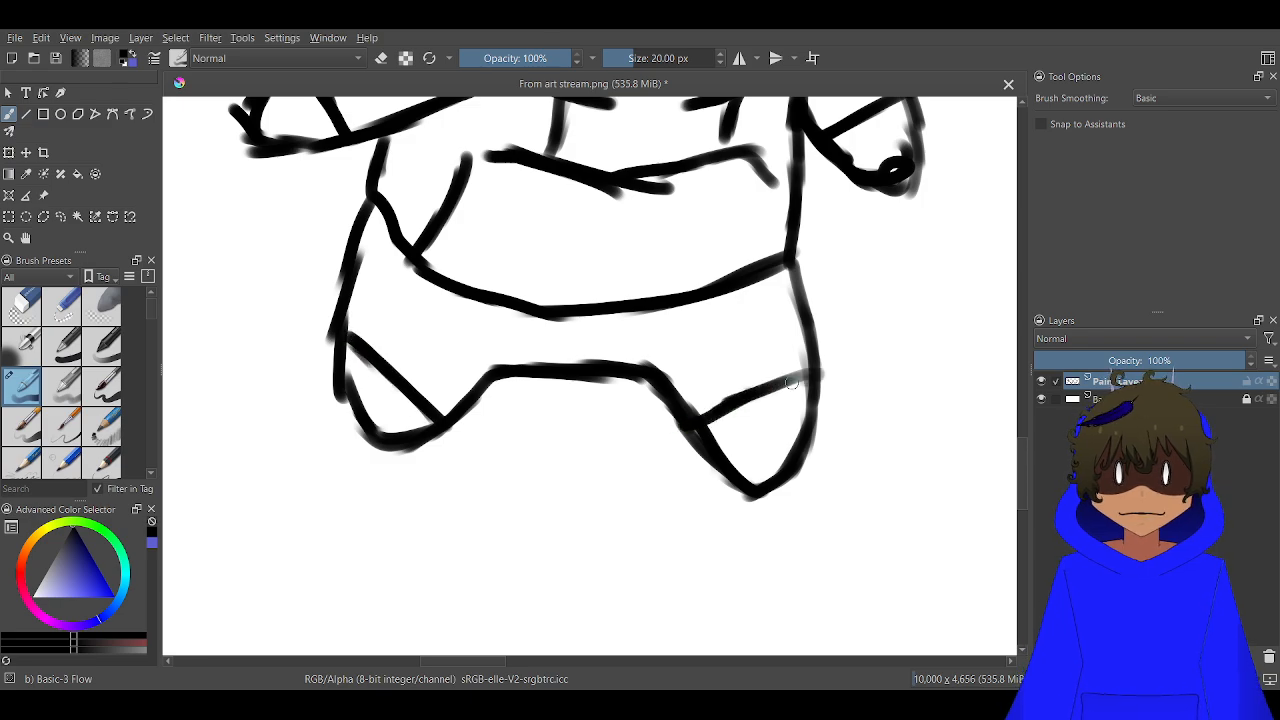
Add short crease lines to the trousers at both hips and between the legs
{"action": "scroll", "coordinate": [659, 418], "scroll_direction": "down", "scroll_amount": 3}
{"action": "scroll", "coordinate": [659, 421], "scroll_direction": "down", "scroll_amount": 3}
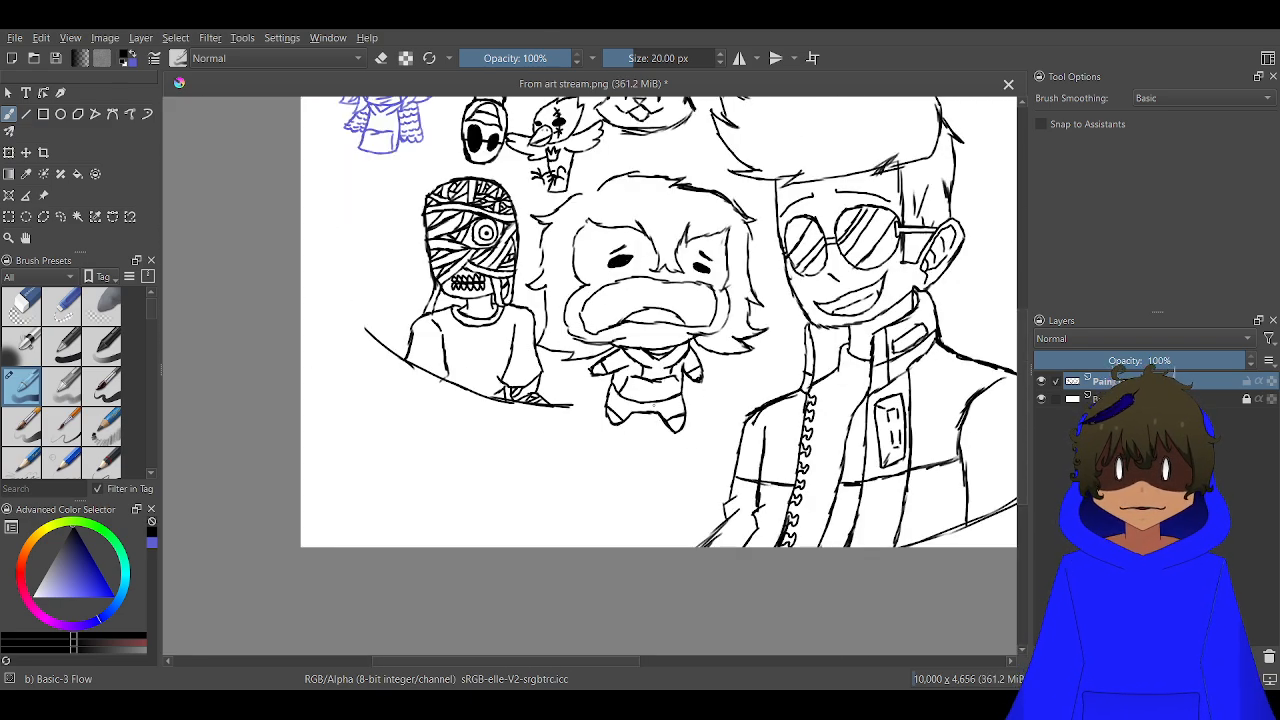
{"action": "scroll", "coordinate": [655, 406], "scroll_direction": "up", "scroll_amount": 8}
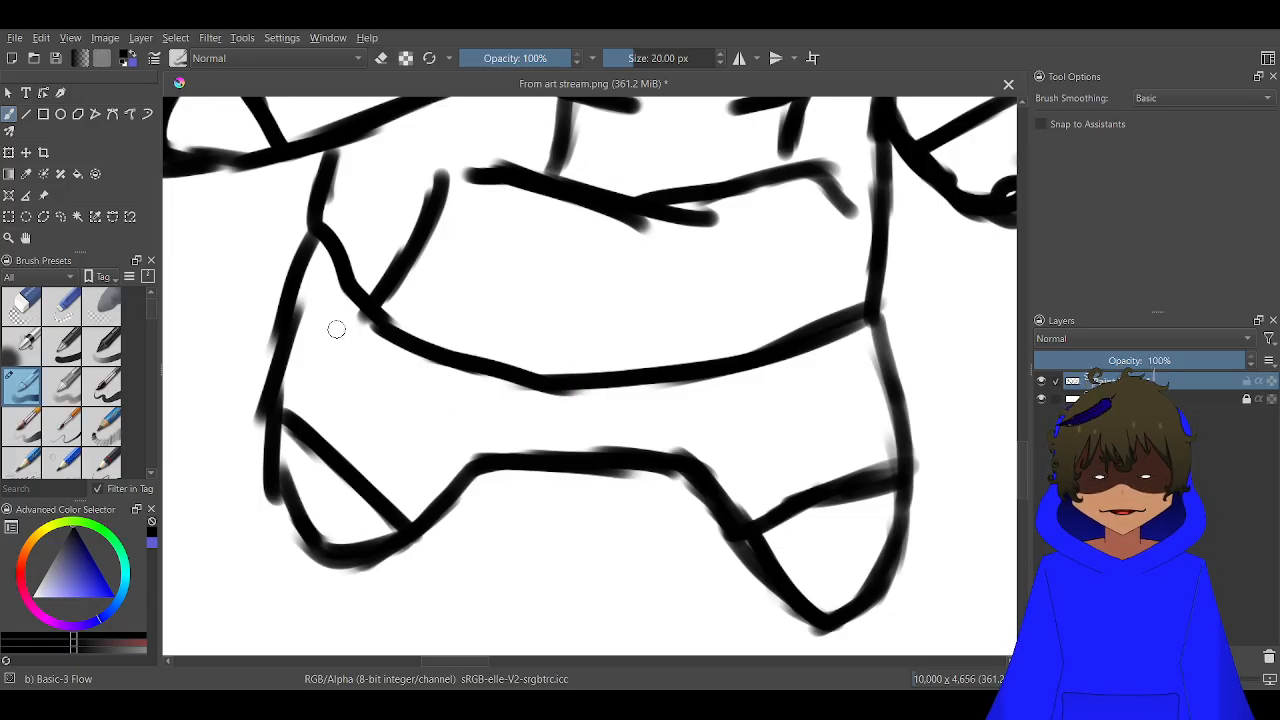
{"action": "left_click_drag", "start_coordinate": [370, 316], "coordinate": [302, 358]}
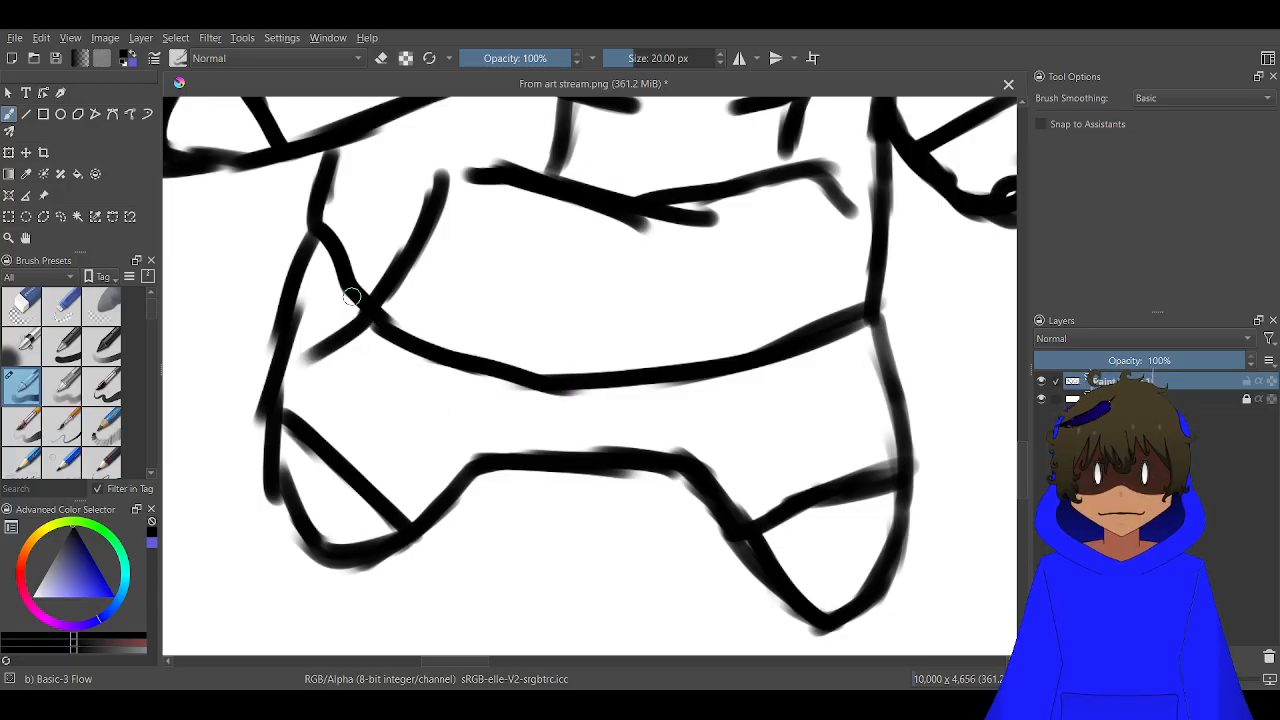
{"action": "mouse_move", "coordinate": [351, 297]}
{"action": "left_mouse_down"}
{"action": "mouse_move", "coordinate": [312, 322]}
{"action": "mouse_move", "coordinate": [337, 307]}
{"action": "mouse_move", "coordinate": [323, 260]}
{"action": "left_mouse_up"}
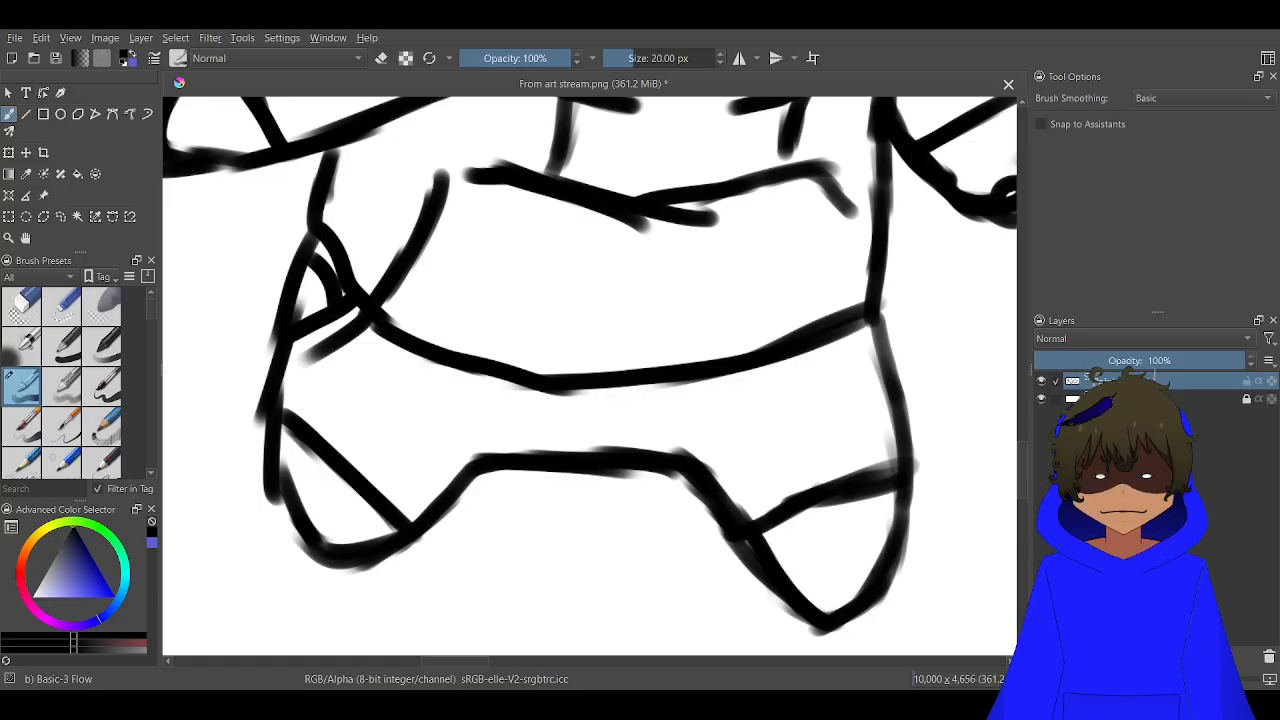
{"action": "left_click_drag", "start_coordinate": [902, 424], "coordinate": [850, 402]}
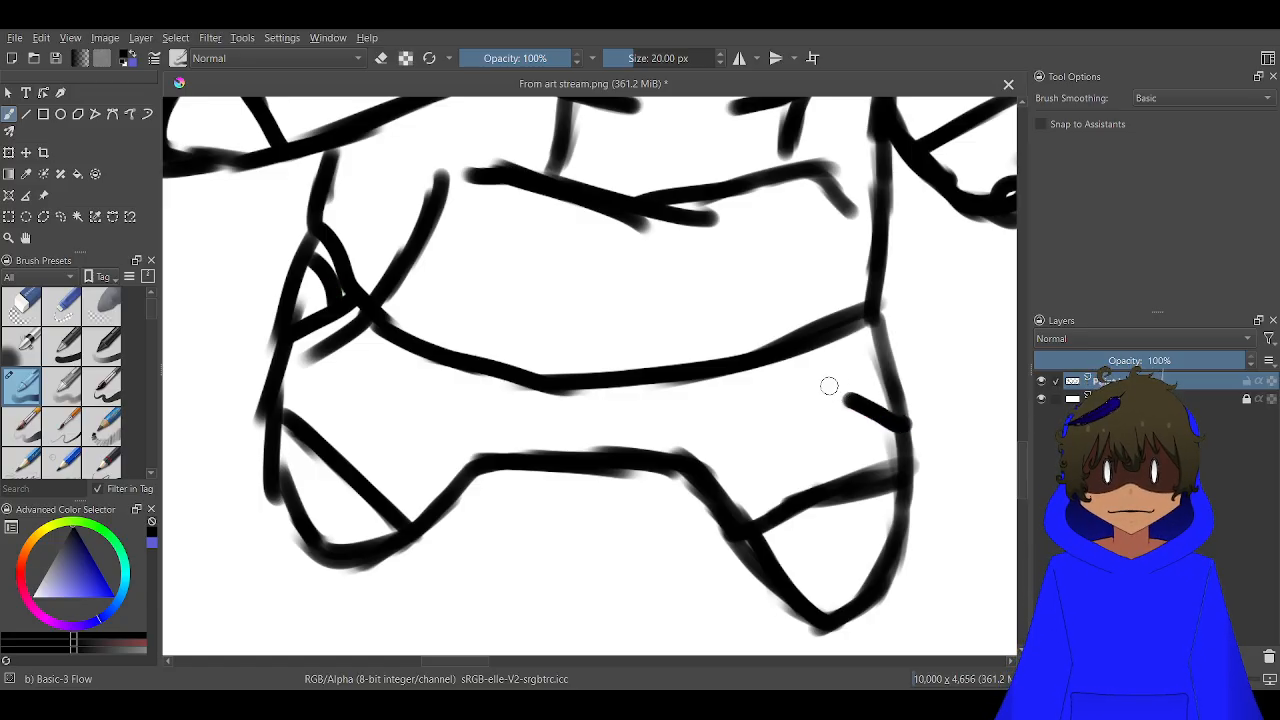
{"action": "left_click_drag", "start_coordinate": [806, 362], "coordinate": [832, 388]}
{"action": "left_click_drag", "start_coordinate": [825, 340], "coordinate": [905, 405]}
{"action": "left_click_drag", "start_coordinate": [900, 345], "coordinate": [846, 372]}
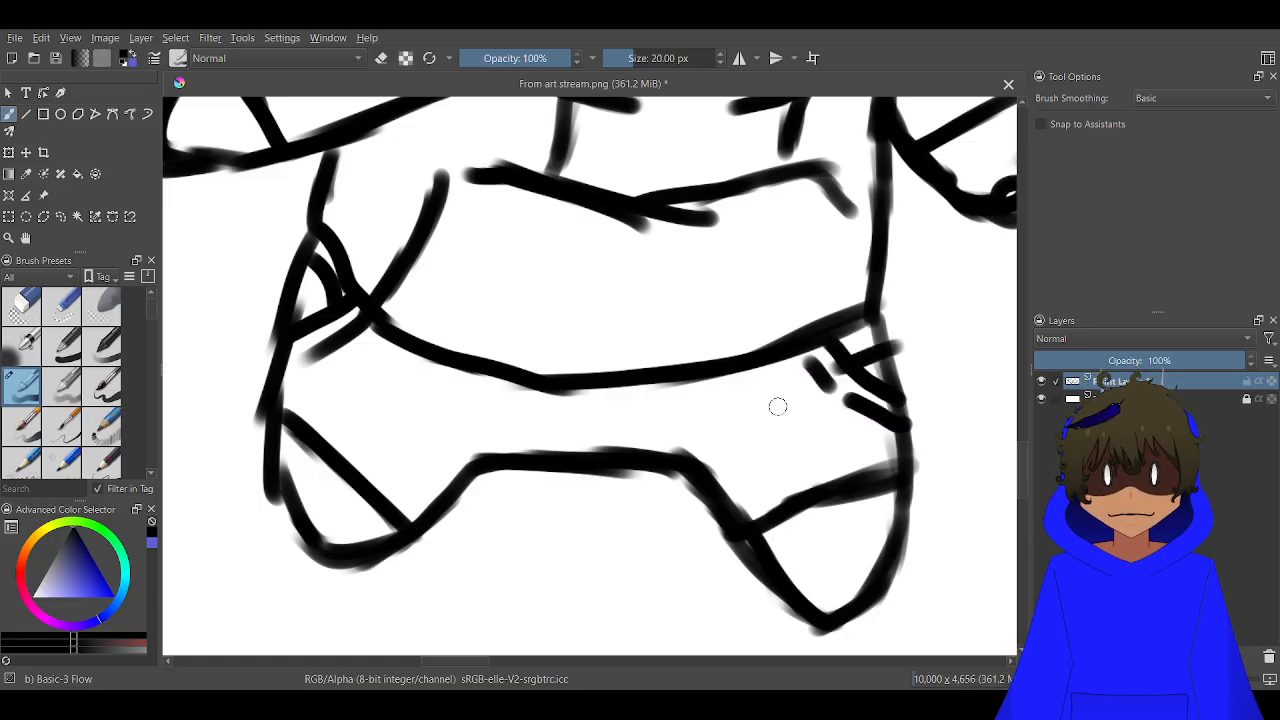
{"action": "left_click_drag", "start_coordinate": [560, 388], "coordinate": [543, 457]}
{"action": "left_click_drag", "start_coordinate": [585, 392], "coordinate": [571, 448]}
{"action": "left_click_drag", "start_coordinate": [640, 384], "coordinate": [604, 446]}
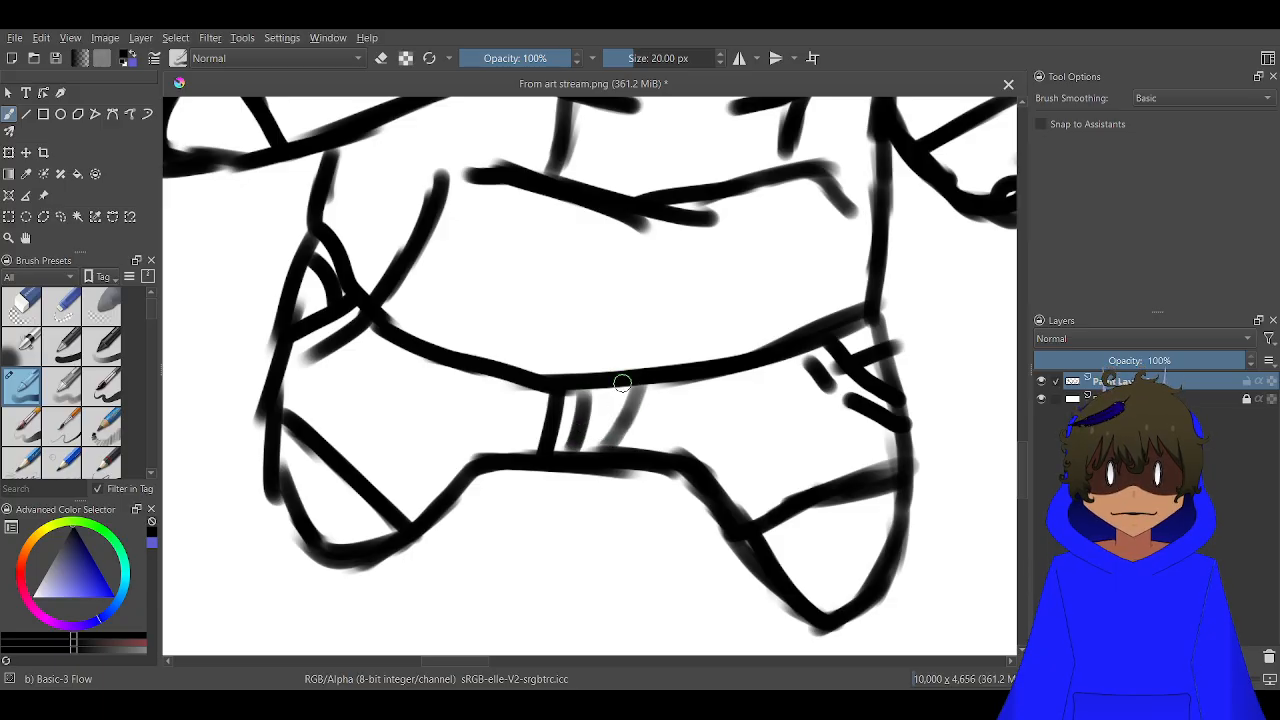
Extend the frowning character's hair outline with a stroke at the gap on top of the head
{"action": "scroll", "coordinate": [622, 383], "scroll_direction": "down", "scroll_amount": 5}
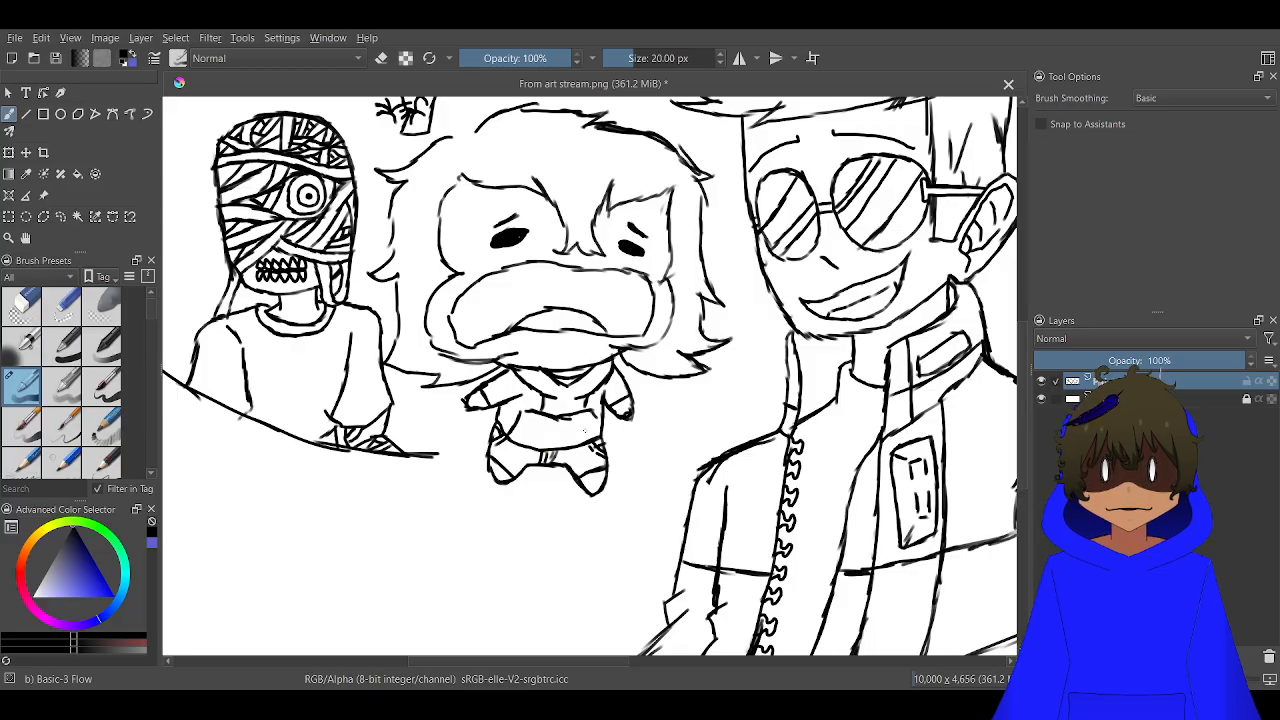
{"action": "scroll", "coordinate": [585, 432], "scroll_direction": "down", "scroll_amount": 2}
{"action": "scroll", "coordinate": [585, 431], "scroll_direction": "up", "scroll_amount": 3}
{"action": "left_click_drag", "start_coordinate": [586, 412], "coordinate": [696, 507]}
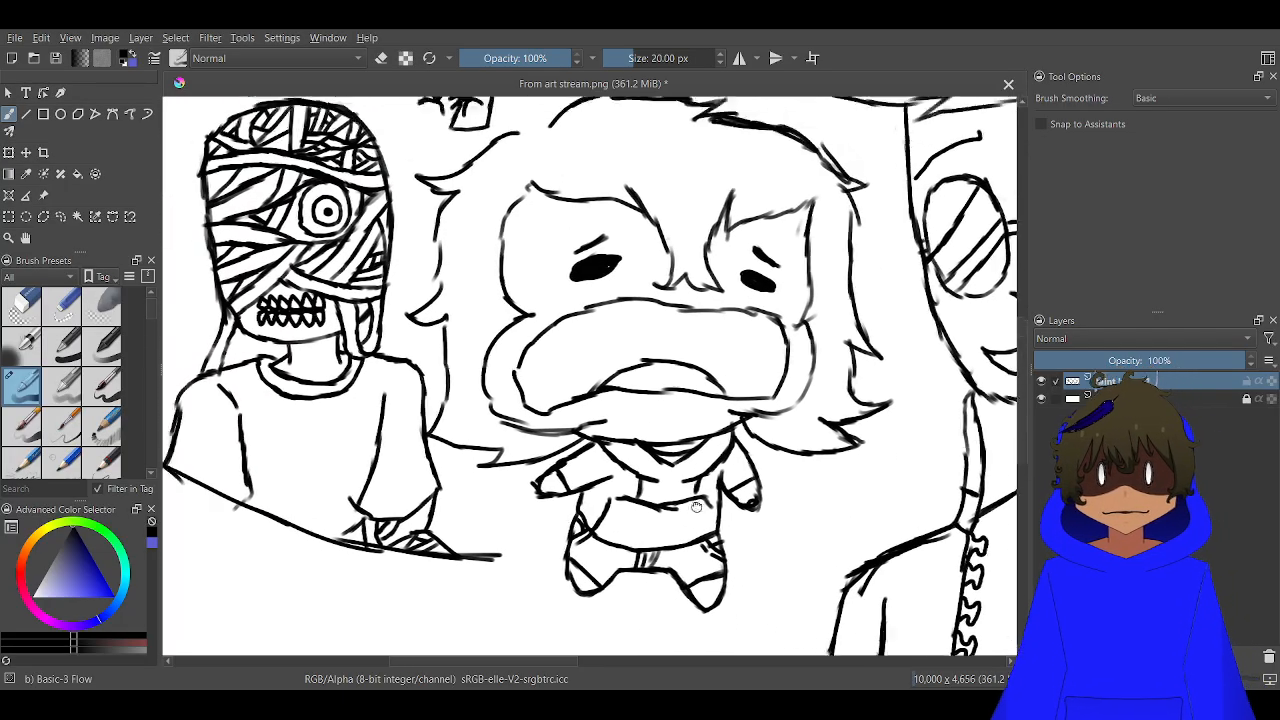
{"action": "scroll", "coordinate": [696, 507], "scroll_direction": "down", "scroll_amount": 2}
{"action": "scroll", "coordinate": [596, 297], "scroll_direction": "up", "scroll_amount": 5}
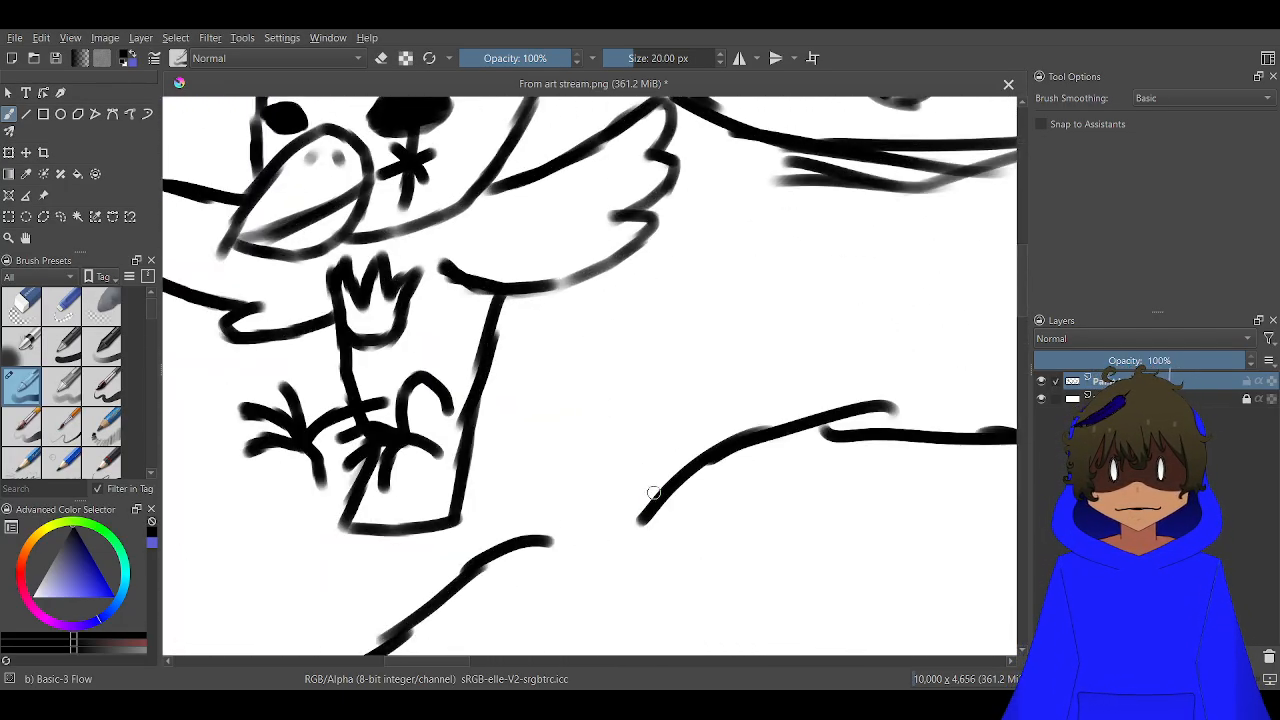
{"action": "mouse_move", "coordinate": [642, 514]}
{"action": "left_mouse_down"}
{"action": "mouse_move", "coordinate": [719, 367]}
{"action": "mouse_move", "coordinate": [661, 406]}
{"action": "mouse_move", "coordinate": [606, 485]}
{"action": "mouse_move", "coordinate": [612, 518]}
{"action": "mouse_move", "coordinate": [591, 494]}
{"action": "mouse_move", "coordinate": [578, 434]}
{"action": "mouse_move", "coordinate": [595, 398]}
{"action": "mouse_move", "coordinate": [614, 412]}
{"action": "mouse_move", "coordinate": [616, 399]}
{"action": "mouse_move", "coordinate": [583, 400]}
{"action": "mouse_move", "coordinate": [624, 394]}
{"action": "mouse_move", "coordinate": [629, 361]}
{"action": "mouse_move", "coordinate": [605, 305]}
{"action": "mouse_move", "coordinate": [598, 362]}
{"action": "mouse_move", "coordinate": [532, 357]}
{"action": "mouse_move", "coordinate": [551, 527]}
{"action": "mouse_move", "coordinate": [560, 541]}
{"action": "mouse_move", "coordinate": [600, 336]}
{"action": "left_mouse_up"}
Draw two small rounded lobes joined by a curve on top of the tongue arc inside the frowning mouth
{"action": "scroll", "coordinate": [562, 540], "scroll_direction": "down", "scroll_amount": 3}
{"action": "scroll", "coordinate": [565, 517], "scroll_direction": "down", "scroll_amount": 2}
{"action": "scroll", "coordinate": [601, 336], "scroll_direction": "up", "scroll_amount": 4}
{"action": "left_click_drag", "start_coordinate": [649, 456], "coordinate": [590, 122]}
{"action": "scroll", "coordinate": [593, 318], "scroll_direction": "up", "scroll_amount": 1}
{"action": "scroll", "coordinate": [551, 310], "scroll_direction": "up", "scroll_amount": 1}
{"action": "scroll", "coordinate": [608, 344], "scroll_direction": "up", "scroll_amount": 1}
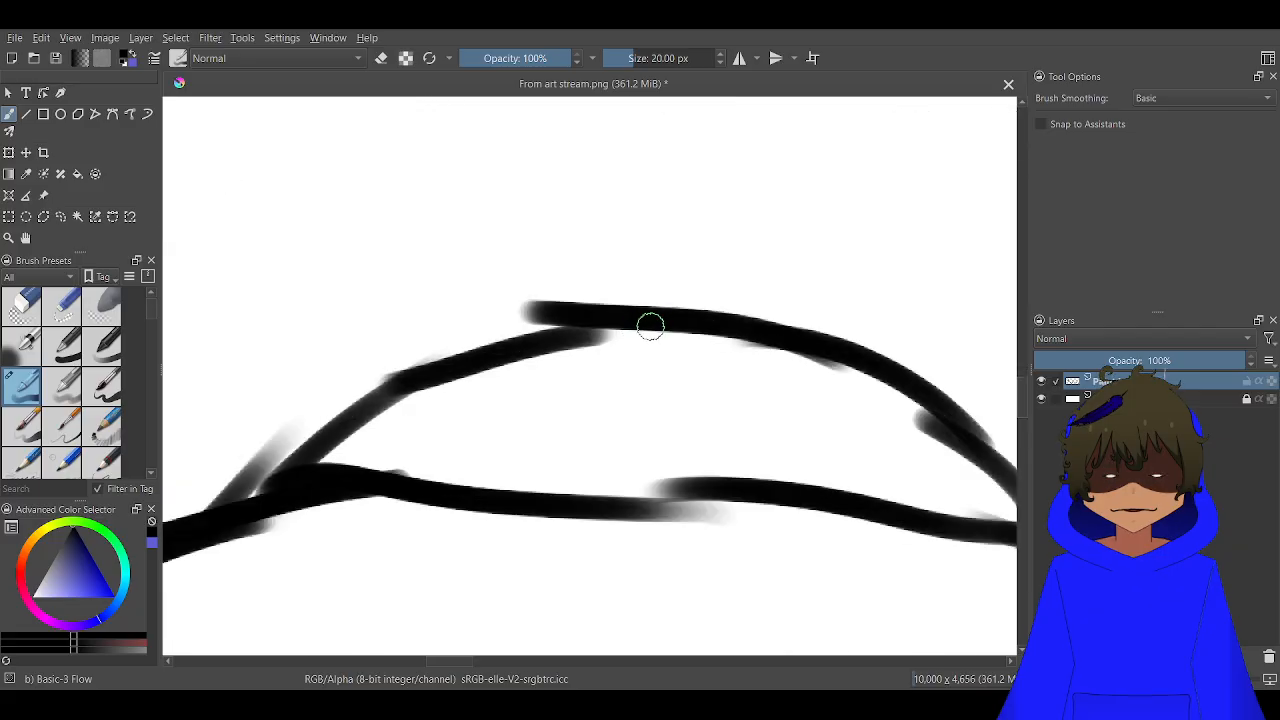
{"action": "mouse_move", "coordinate": [651, 323]}
{"action": "left_mouse_down"}
{"action": "mouse_move", "coordinate": [613, 212]}
{"action": "mouse_move", "coordinate": [596, 199]}
{"action": "mouse_move", "coordinate": [555, 194]}
{"action": "mouse_move", "coordinate": [570, 186]}
{"action": "mouse_move", "coordinate": [561, 245]}
{"action": "mouse_move", "coordinate": [572, 281]}
{"action": "mouse_move", "coordinate": [515, 315]}
{"action": "mouse_move", "coordinate": [489, 298]}
{"action": "mouse_move", "coordinate": [493, 231]}
{"action": "mouse_move", "coordinate": [480, 210]}
{"action": "mouse_move", "coordinate": [442, 210]}
{"action": "mouse_move", "coordinate": [412, 268]}
{"action": "mouse_move", "coordinate": [433, 376]}
{"action": "left_mouse_up"}
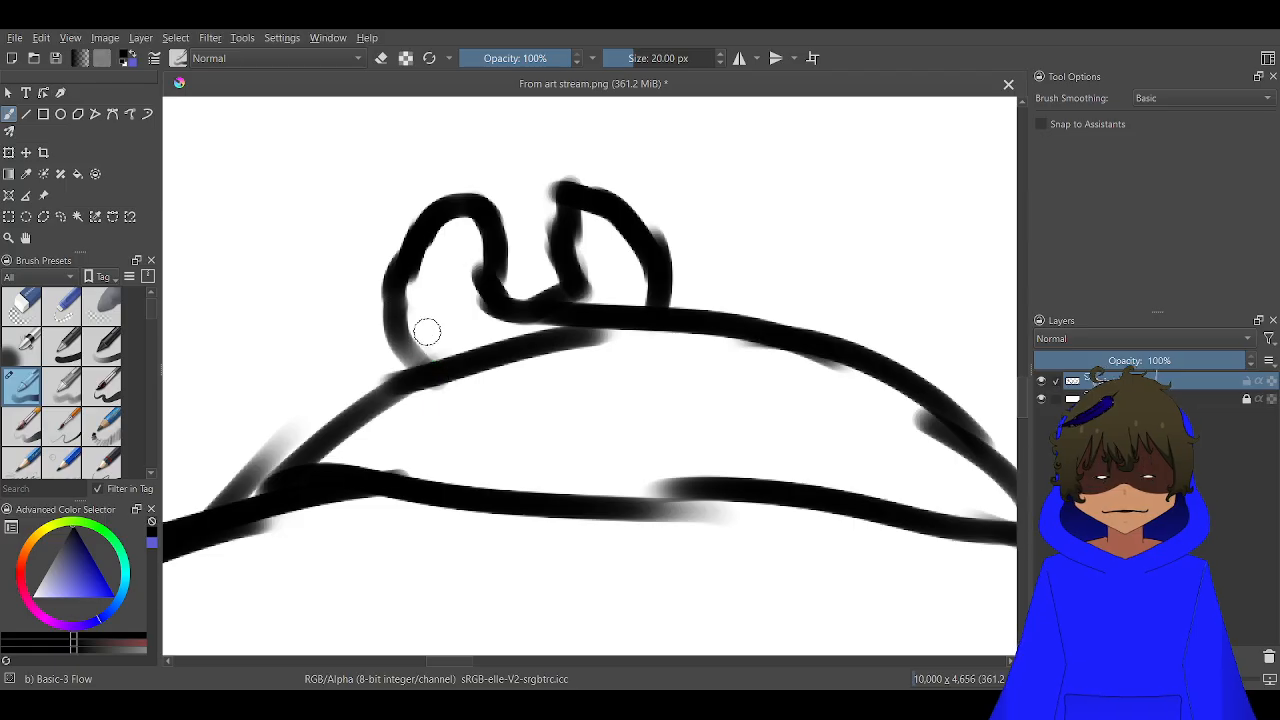
{"action": "scroll", "coordinate": [423, 329], "scroll_direction": "down", "scroll_amount": 2}
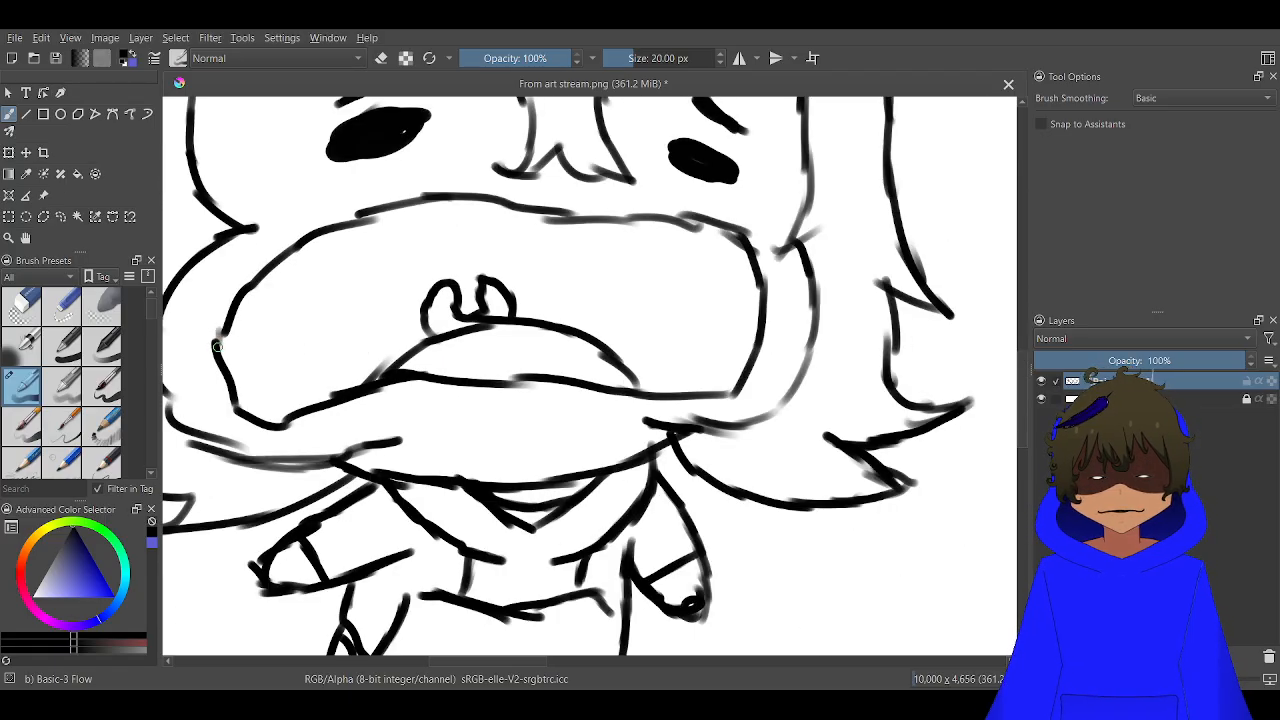
Save the updated sketch to From art stream.png
{"action": "scroll", "coordinate": [290, 180], "scroll_direction": "down", "scroll_amount": 5}
{"action": "mouse_move", "coordinate": [350, 104]}
{"action": "left_mouse_down"}
{"action": "mouse_move", "coordinate": [557, 182]}
{"action": "mouse_move", "coordinate": [560, 198]}
{"action": "left_mouse_up"}
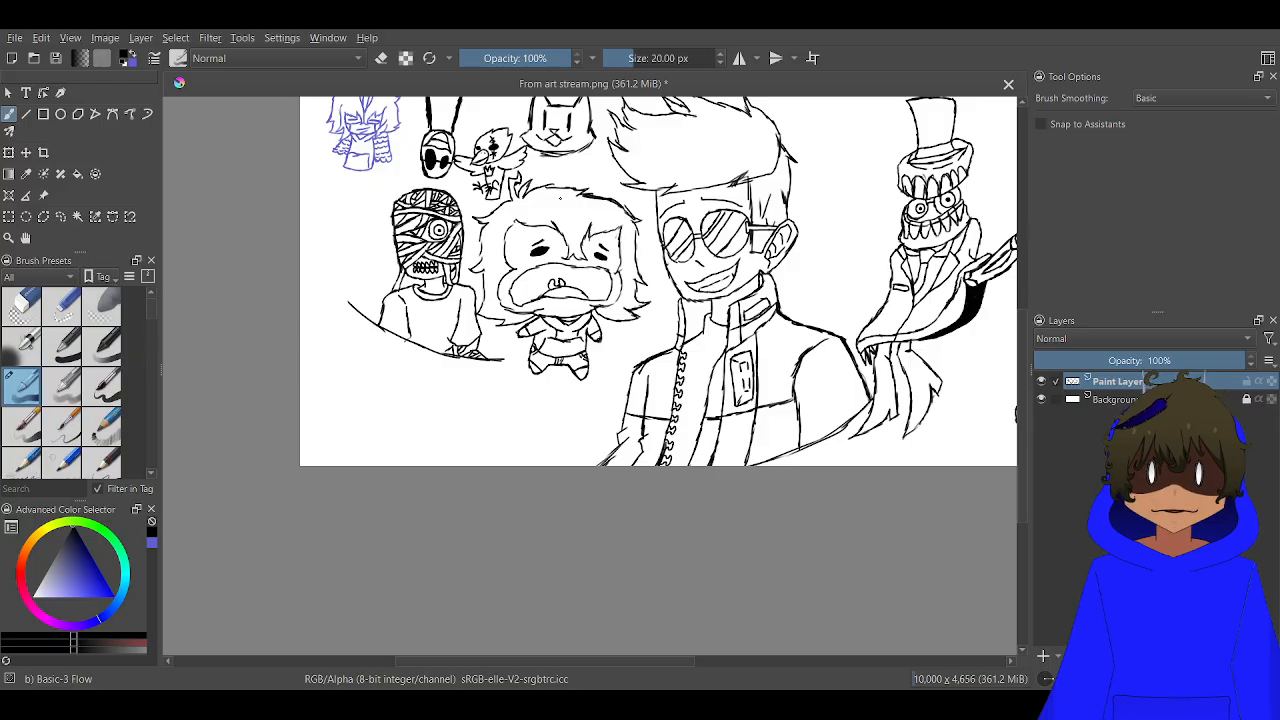
{"action": "scroll", "coordinate": [387, 192], "scroll_direction": "down", "scroll_amount": 2}
{"action": "scroll", "coordinate": [388, 191], "scroll_direction": "up", "scroll_amount": 2}
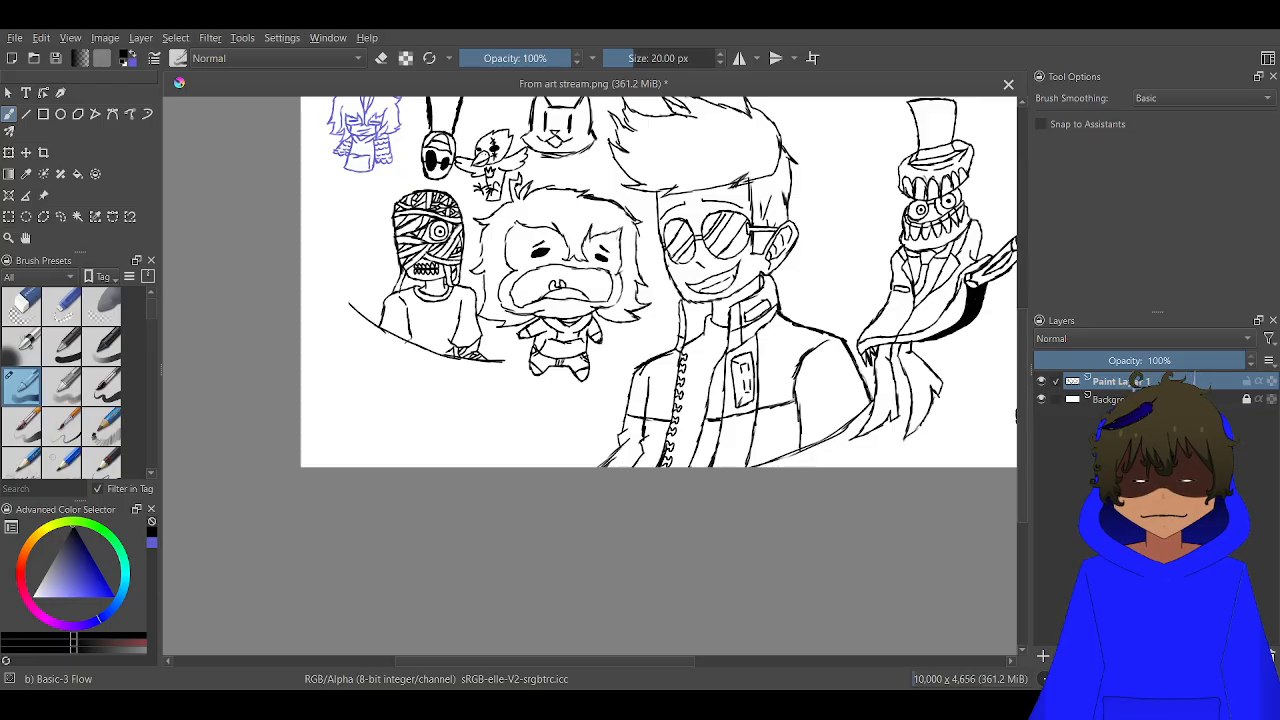
{"action": "mouse_move", "coordinate": [816, 237]}
{"action": "left_mouse_down"}
{"action": "mouse_move", "coordinate": [757, 287]}
{"action": "mouse_move", "coordinate": [684, 300]}
{"action": "left_mouse_up"}
{"action": "key", "text": "ctrl+s"}
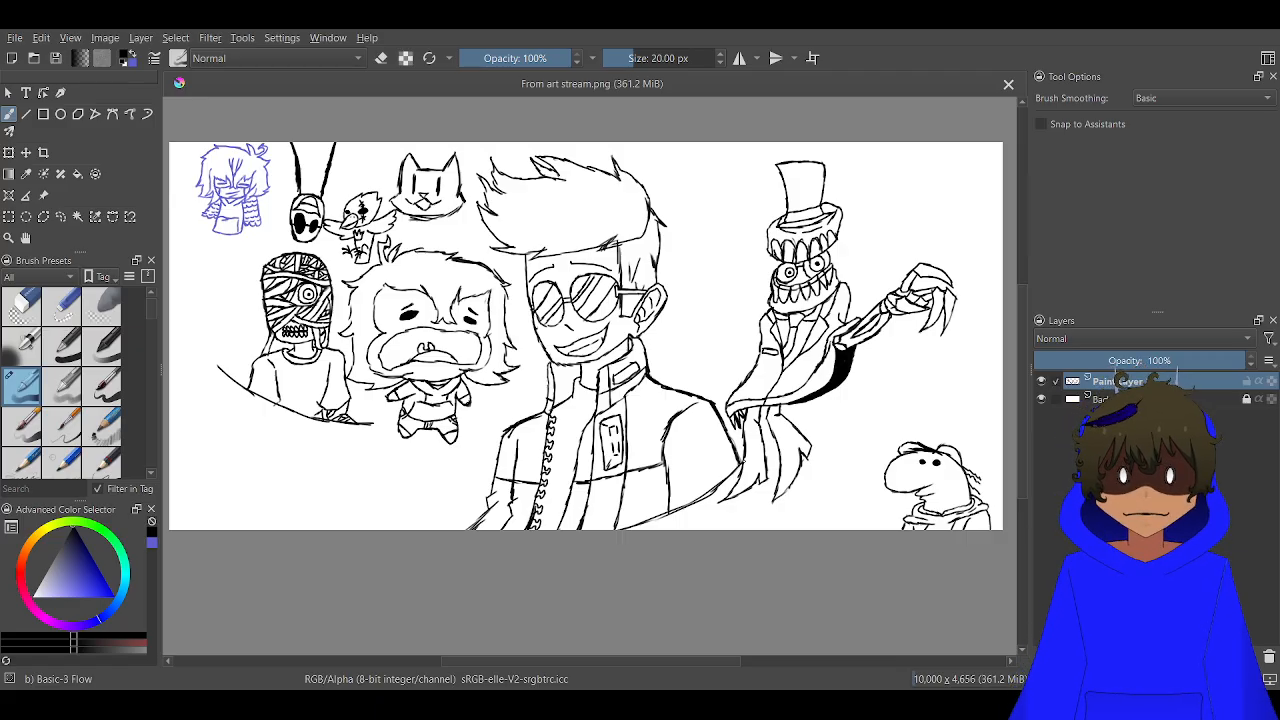
Draw a domed turtle shell with a short rimmed cylinder on top and one rounded foot, between the sunglasses figure and the top-hatted creature
{"action": "scroll", "coordinate": [743, 458], "scroll_direction": "up", "scroll_amount": 5}
{"action": "left_click_drag", "start_coordinate": [683, 329], "coordinate": [657, 548]}
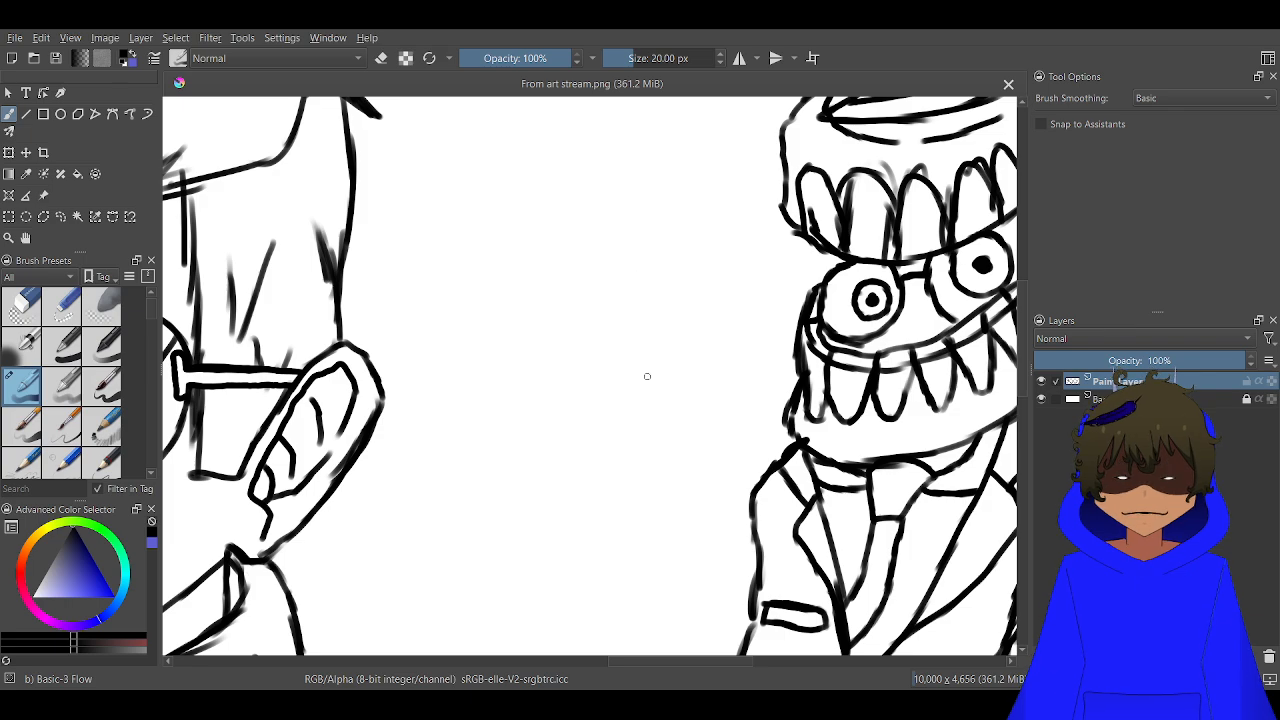
{"action": "left_click_drag", "start_coordinate": [708, 460], "coordinate": [708, 483]}
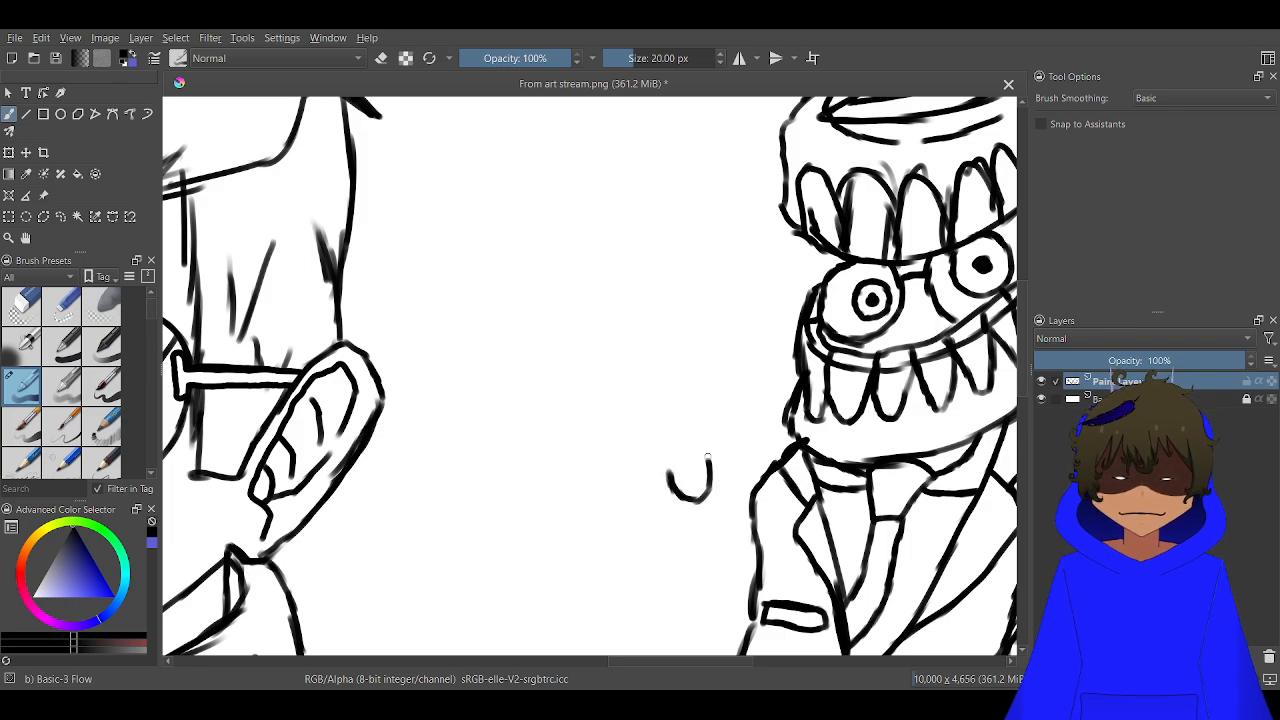
{"action": "left_click_drag", "start_coordinate": [700, 461], "coordinate": [584, 483]}
{"action": "mouse_move", "coordinate": [593, 486]}
{"action": "left_mouse_down"}
{"action": "mouse_move", "coordinate": [510, 479]}
{"action": "mouse_move", "coordinate": [503, 447]}
{"action": "mouse_move", "coordinate": [534, 375]}
{"action": "mouse_move", "coordinate": [640, 387]}
{"action": "mouse_move", "coordinate": [673, 374]}
{"action": "mouse_move", "coordinate": [709, 397]}
{"action": "mouse_move", "coordinate": [721, 444]}
{"action": "left_mouse_up"}
{"action": "key", "text": "ctrl+z"}
{"action": "key", "text": "ctrl+z"}
{"action": "key", "text": "ctrl+z"}
{"action": "key", "text": "ctrl+z"}
{"action": "key", "text": "ctrl+z"}
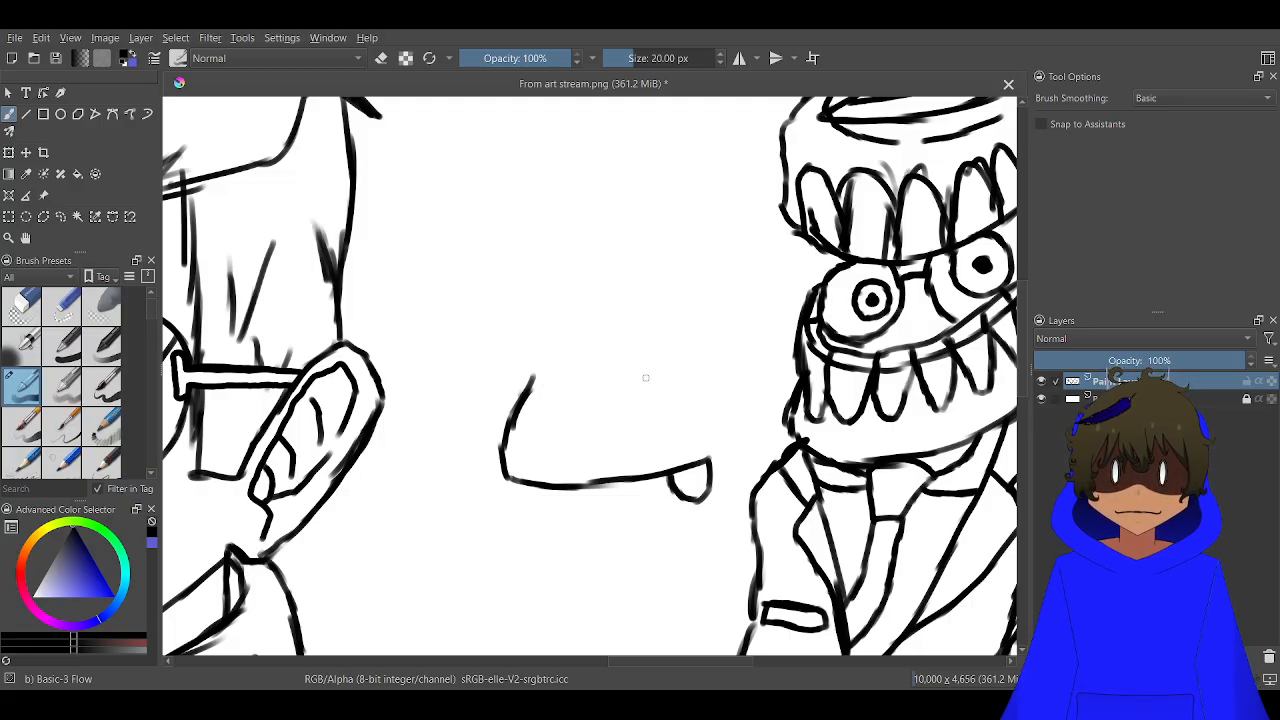
{"action": "mouse_move", "coordinate": [645, 377]}
{"action": "left_mouse_down"}
{"action": "mouse_move", "coordinate": [579, 396]}
{"action": "mouse_move", "coordinate": [530, 385]}
{"action": "mouse_move", "coordinate": [535, 375]}
{"action": "mouse_move", "coordinate": [552, 389]}
{"action": "mouse_move", "coordinate": [545, 366]}
{"action": "mouse_move", "coordinate": [646, 361]}
{"action": "mouse_move", "coordinate": [635, 334]}
{"action": "mouse_move", "coordinate": [646, 347]}
{"action": "mouse_move", "coordinate": [609, 337]}
{"action": "mouse_move", "coordinate": [538, 373]}
{"action": "left_mouse_up"}
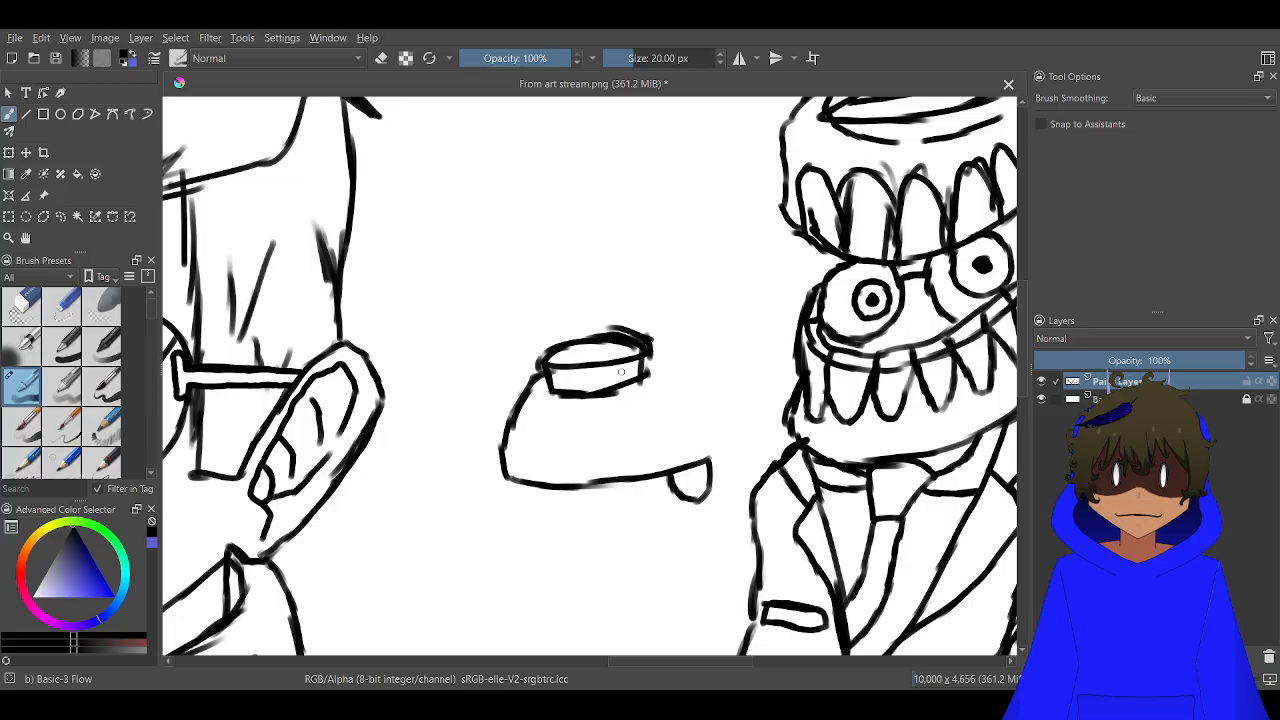
{"action": "mouse_move", "coordinate": [642, 358]}
{"action": "left_mouse_down"}
{"action": "mouse_move", "coordinate": [680, 376]}
{"action": "mouse_move", "coordinate": [707, 452]}
{"action": "left_mouse_up"}
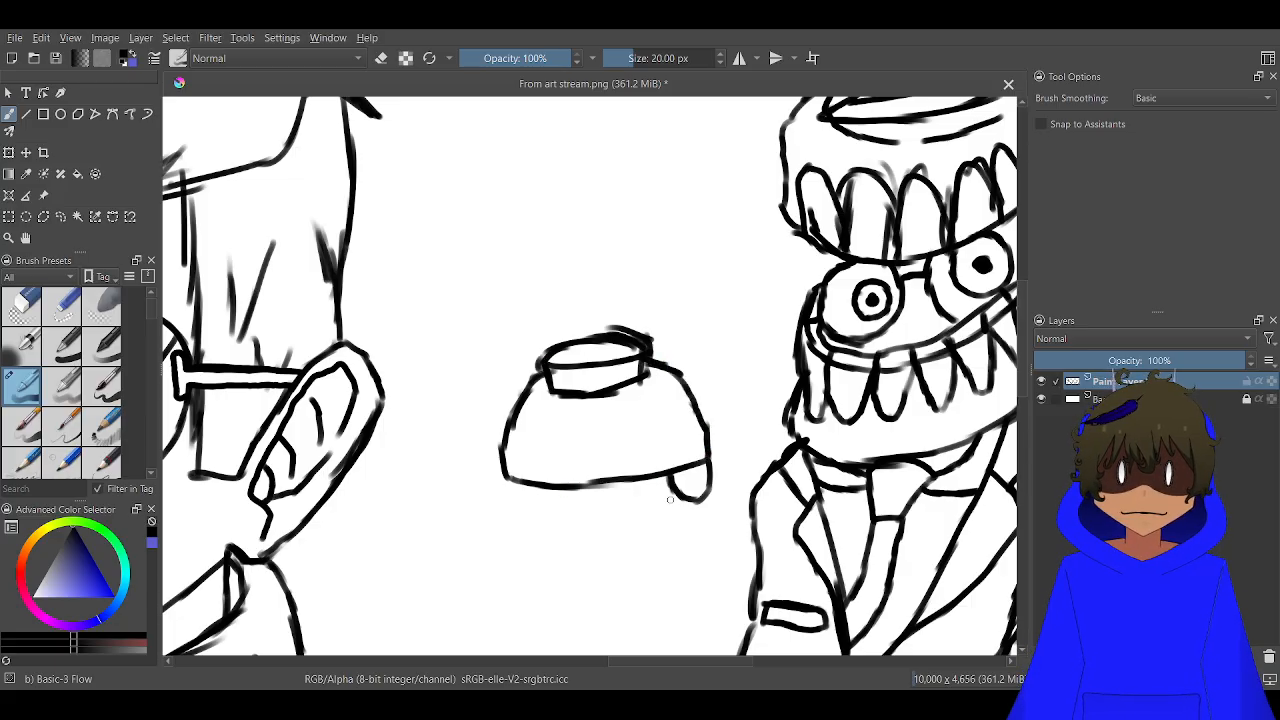
Add the remaining rounded feet under the turtle's shell and a curved neck ending in a rounded head
{"action": "mouse_move", "coordinate": [670, 499]}
{"action": "left_mouse_down"}
{"action": "mouse_move", "coordinate": [662, 508]}
{"action": "mouse_move", "coordinate": [640, 482]}
{"action": "left_mouse_up"}
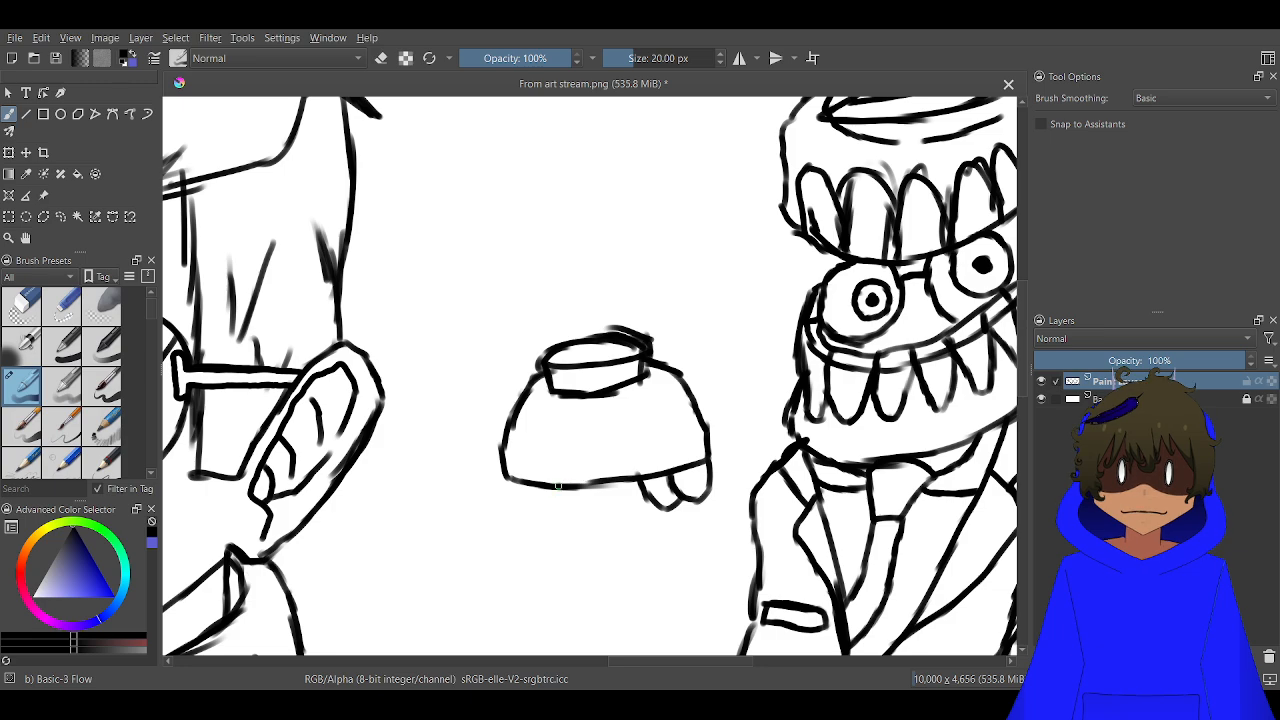
{"action": "mouse_move", "coordinate": [558, 485]}
{"action": "left_mouse_down"}
{"action": "mouse_move", "coordinate": [537, 520]}
{"action": "mouse_move", "coordinate": [516, 492]}
{"action": "mouse_move", "coordinate": [514, 521]}
{"action": "mouse_move", "coordinate": [497, 478]}
{"action": "left_mouse_up"}
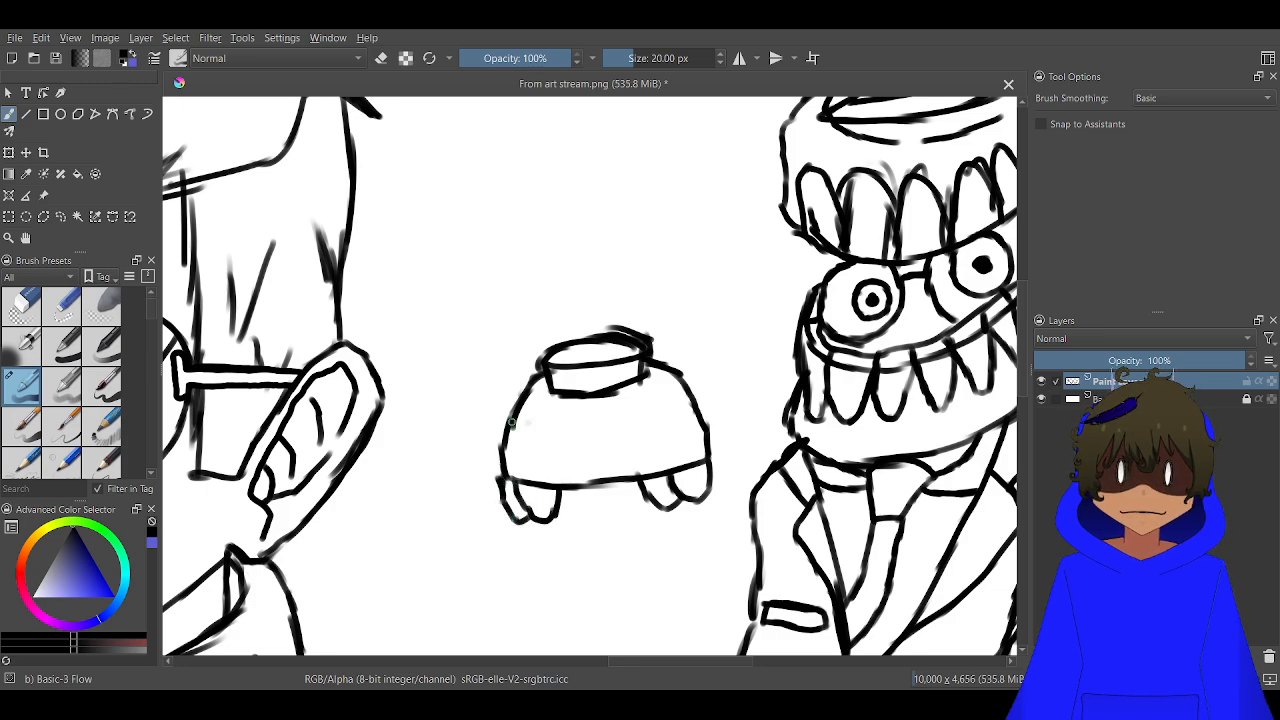
{"action": "mouse_move", "coordinate": [512, 423]}
{"action": "left_mouse_down"}
{"action": "mouse_move", "coordinate": [479, 428]}
{"action": "mouse_move", "coordinate": [487, 362]}
{"action": "mouse_move", "coordinate": [462, 320]}
{"action": "mouse_move", "coordinate": [418, 323]}
{"action": "mouse_move", "coordinate": [403, 354]}
{"action": "mouse_move", "coordinate": [428, 369]}
{"action": "mouse_move", "coordinate": [458, 440]}
{"action": "mouse_move", "coordinate": [502, 462]}
{"action": "left_mouse_up"}
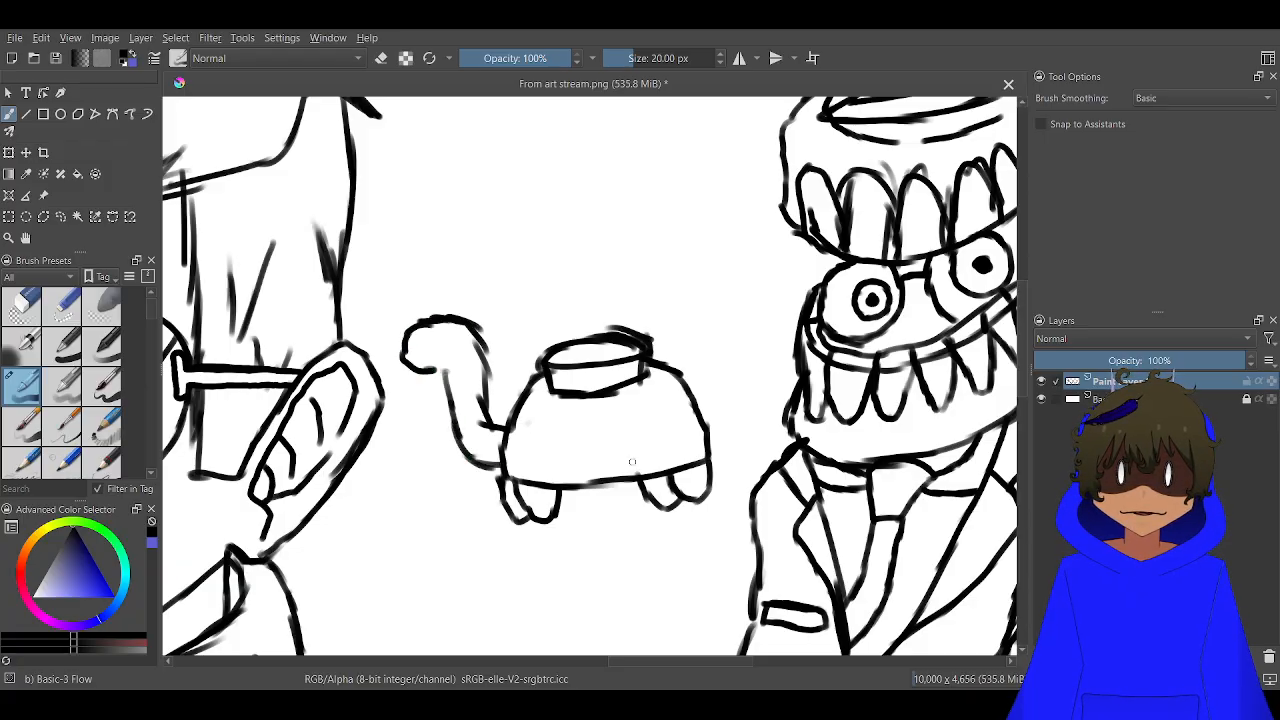
Draw a line along the shell's lower edge as a rim band and cover the dome with crisscross lines
{"action": "mouse_move", "coordinate": [710, 451]}
{"action": "left_mouse_down"}
{"action": "mouse_move", "coordinate": [519, 462]}
{"action": "mouse_move", "coordinate": [500, 400]}
{"action": "left_mouse_up"}
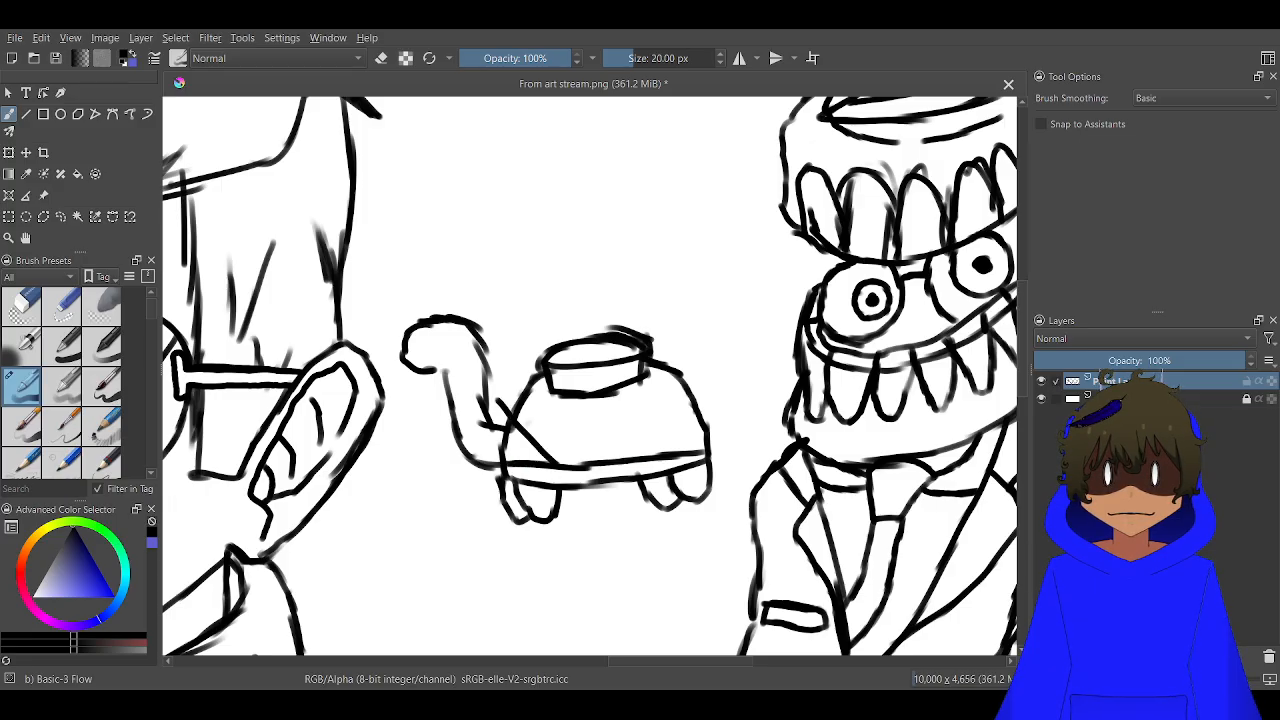
{"action": "left_click_drag", "start_coordinate": [602, 466], "coordinate": [540, 380]}
{"action": "left_click_drag", "start_coordinate": [640, 462], "coordinate": [584, 388]}
{"action": "mouse_move", "coordinate": [684, 459]}
{"action": "left_mouse_down"}
{"action": "mouse_move", "coordinate": [639, 372]}
{"action": "mouse_move", "coordinate": [701, 437]}
{"action": "mouse_move", "coordinate": [687, 387]}
{"action": "mouse_move", "coordinate": [697, 396]}
{"action": "mouse_move", "coordinate": [634, 452]}
{"action": "left_mouse_up"}
{"action": "mouse_move", "coordinate": [673, 375]}
{"action": "left_mouse_down"}
{"action": "mouse_move", "coordinate": [567, 451]}
{"action": "mouse_move", "coordinate": [562, 413]}
{"action": "mouse_move", "coordinate": [518, 436]}
{"action": "left_mouse_up"}
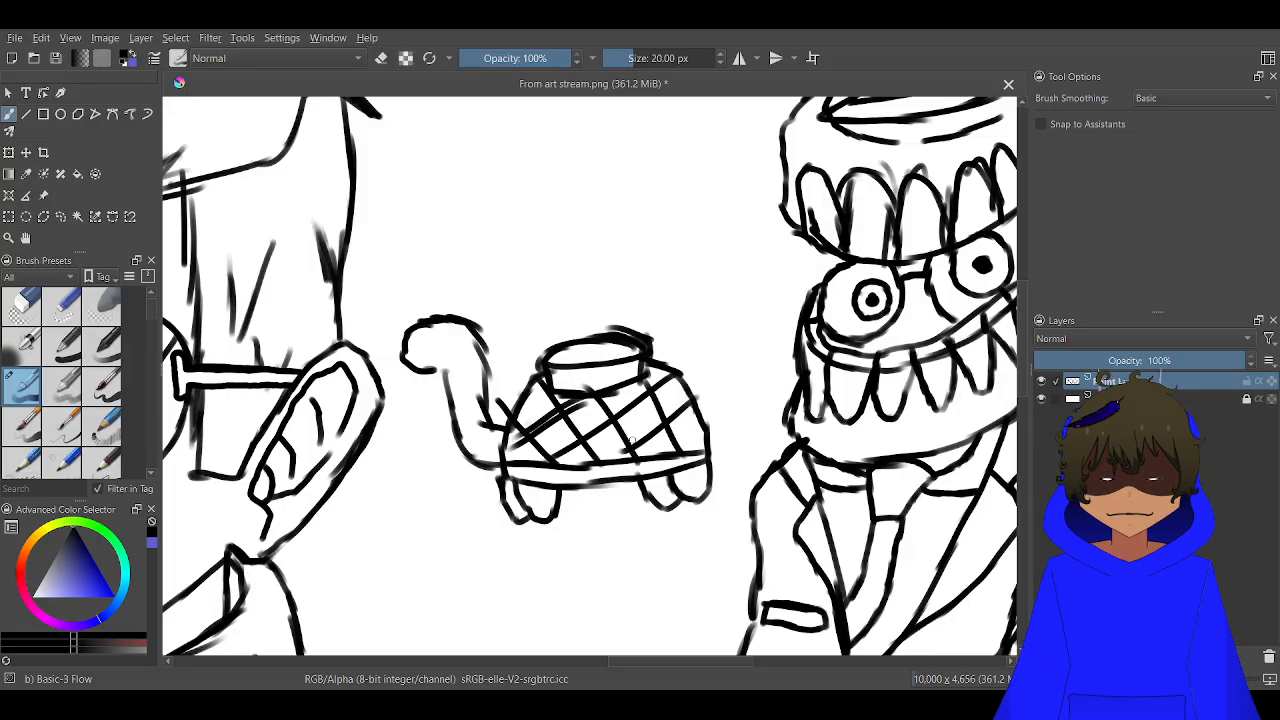
{"action": "left_click_drag", "start_coordinate": [636, 445], "coordinate": [592, 460]}
{"action": "scroll", "coordinate": [380, 355], "scroll_direction": "up", "scroll_amount": 2}
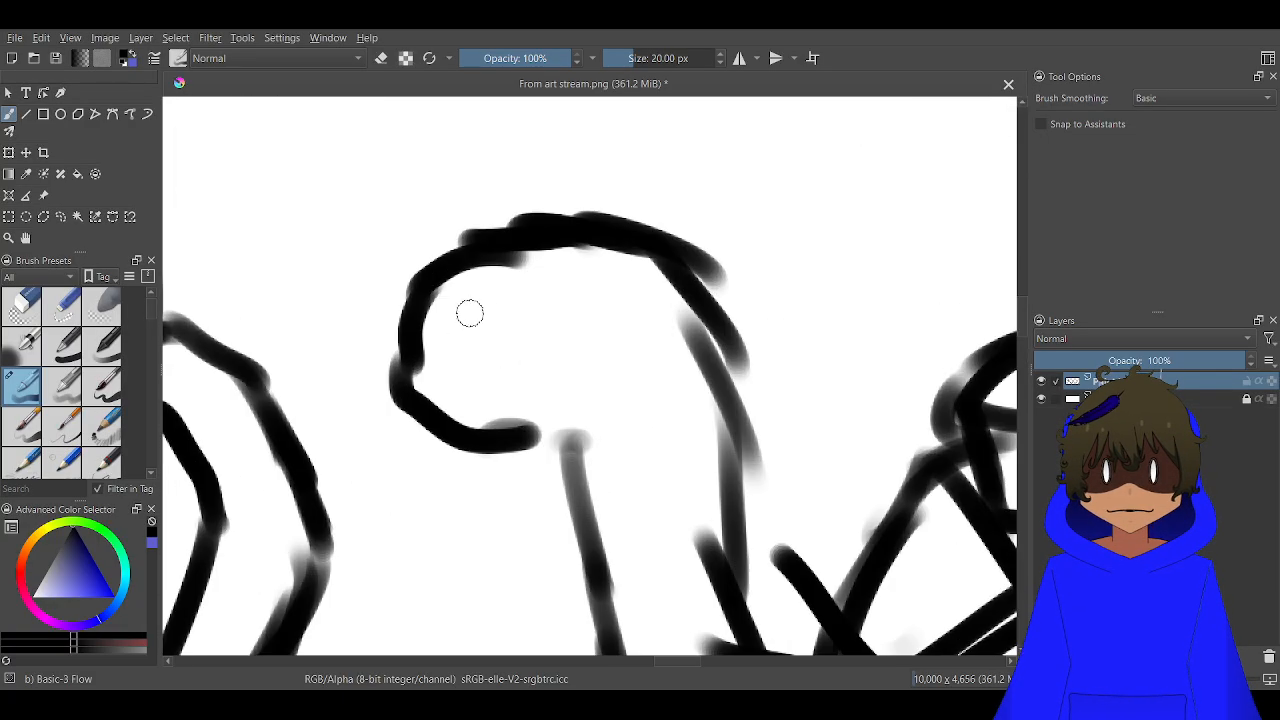
{"action": "left_click_drag", "start_coordinate": [469, 309], "coordinate": [478, 318]}
{"action": "mouse_move", "coordinate": [563, 329]}
{"action": "left_mouse_down"}
{"action": "mouse_move", "coordinate": [584, 302]}
{"action": "mouse_move", "coordinate": [567, 330]}
{"action": "mouse_move", "coordinate": [593, 361]}
{"action": "mouse_move", "coordinate": [460, 375]}
{"action": "mouse_move", "coordinate": [423, 361]}
{"action": "mouse_move", "coordinate": [468, 377]}
{"action": "mouse_move", "coordinate": [608, 355]}
{"action": "mouse_move", "coordinate": [527, 417]}
{"action": "mouse_move", "coordinate": [460, 405]}
{"action": "mouse_move", "coordinate": [429, 362]}
{"action": "mouse_move", "coordinate": [439, 376]}
{"action": "mouse_move", "coordinate": [529, 389]}
{"action": "mouse_move", "coordinate": [571, 374]}
{"action": "left_mouse_up"}
{"action": "scroll", "coordinate": [529, 372], "scroll_direction": "down", "scroll_amount": 6}
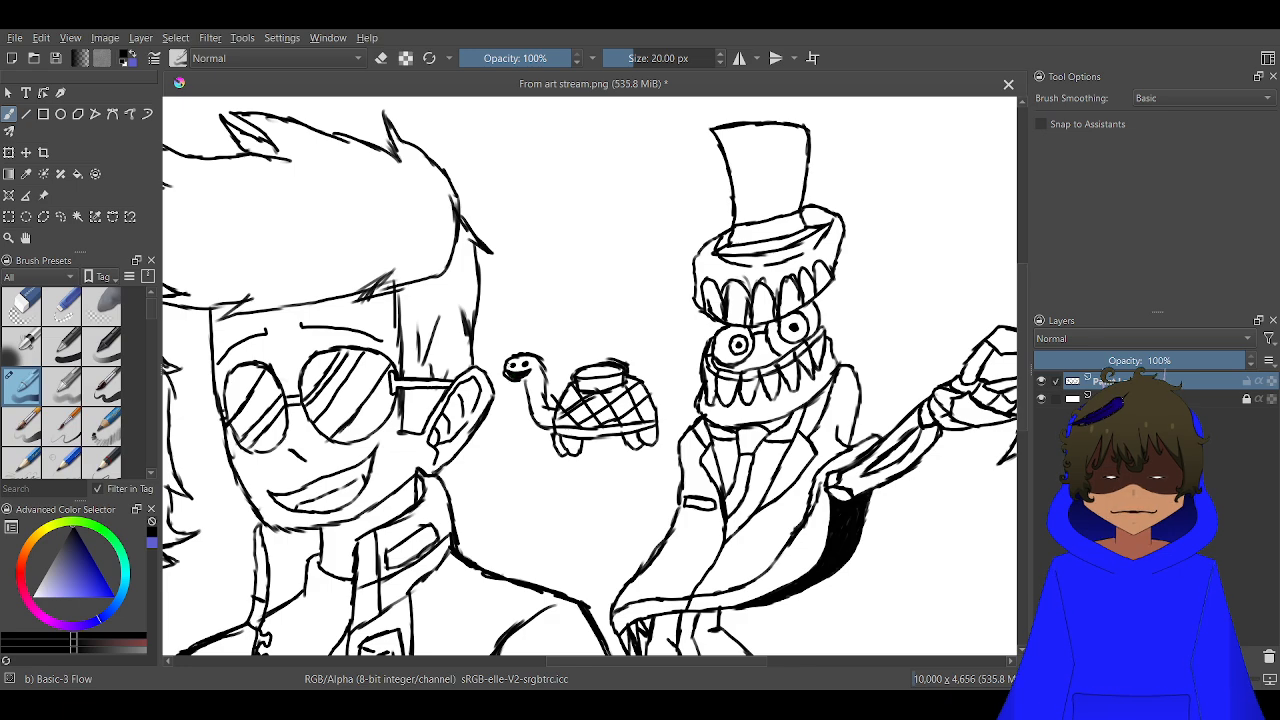
{"action": "scroll", "coordinate": [510, 370], "scroll_direction": "up", "scroll_amount": 6}
{"action": "key", "text": "ctrl+z"}
{"action": "key", "text": "ctrl+z"}
{"action": "key", "text": "ctrl+z"}
{"action": "key", "text": "ctrl+z"}
{"action": "key", "text": "ctrl+z"}
{"action": "key", "text": "ctrl+z"}
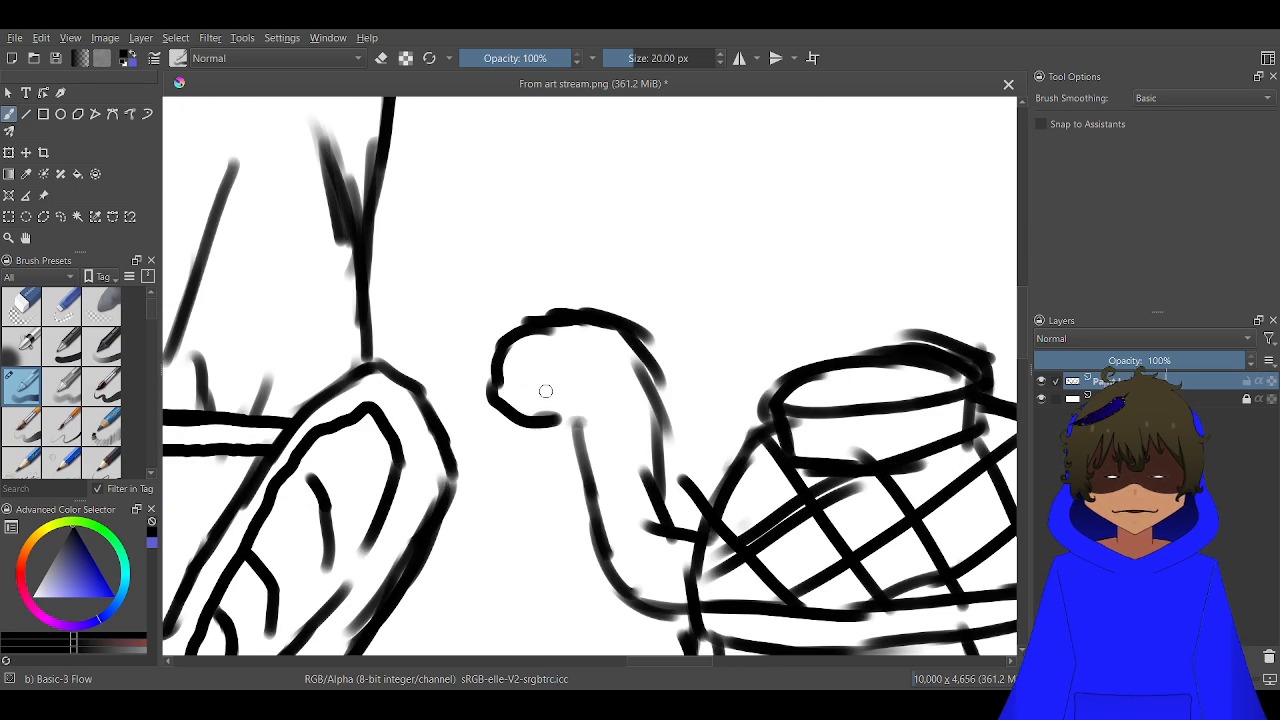
Paint two solid round eyes and a solid round open mouth on the turtle's head
{"action": "scroll", "coordinate": [546, 391], "scroll_direction": "up", "scroll_amount": 5}
{"action": "mouse_move", "coordinate": [468, 205]}
{"action": "left_mouse_down"}
{"action": "mouse_move", "coordinate": [520, 240]}
{"action": "mouse_move", "coordinate": [532, 194]}
{"action": "mouse_move", "coordinate": [512, 275]}
{"action": "mouse_move", "coordinate": [490, 283]}
{"action": "mouse_move", "coordinate": [448, 237]}
{"action": "mouse_move", "coordinate": [514, 180]}
{"action": "left_mouse_up"}
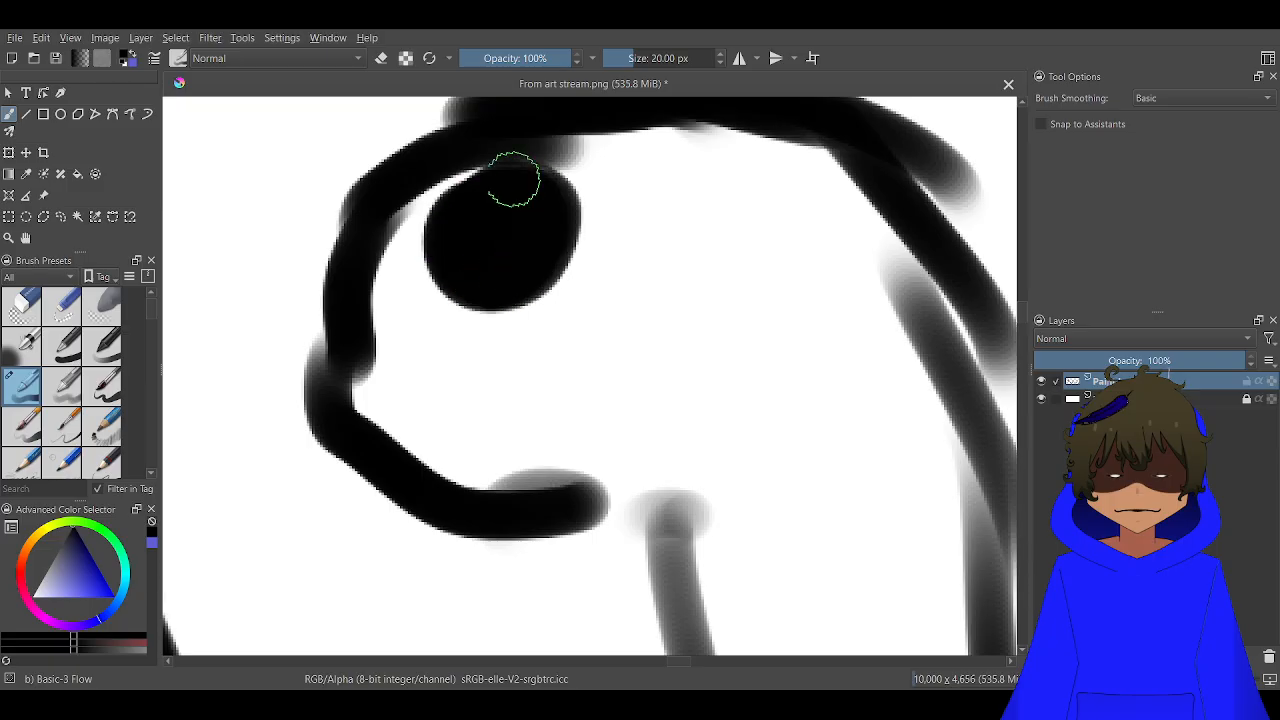
{"action": "mouse_move", "coordinate": [771, 169]}
{"action": "left_mouse_down"}
{"action": "mouse_move", "coordinate": [782, 273]}
{"action": "mouse_move", "coordinate": [719, 210]}
{"action": "mouse_move", "coordinate": [760, 200]}
{"action": "left_mouse_up"}
{"action": "mouse_move", "coordinate": [708, 350]}
{"action": "left_mouse_down"}
{"action": "mouse_move", "coordinate": [552, 350]}
{"action": "mouse_move", "coordinate": [549, 377]}
{"action": "mouse_move", "coordinate": [591, 456]}
{"action": "mouse_move", "coordinate": [657, 454]}
{"action": "mouse_move", "coordinate": [705, 355]}
{"action": "mouse_move", "coordinate": [594, 371]}
{"action": "mouse_move", "coordinate": [620, 409]}
{"action": "left_mouse_up"}
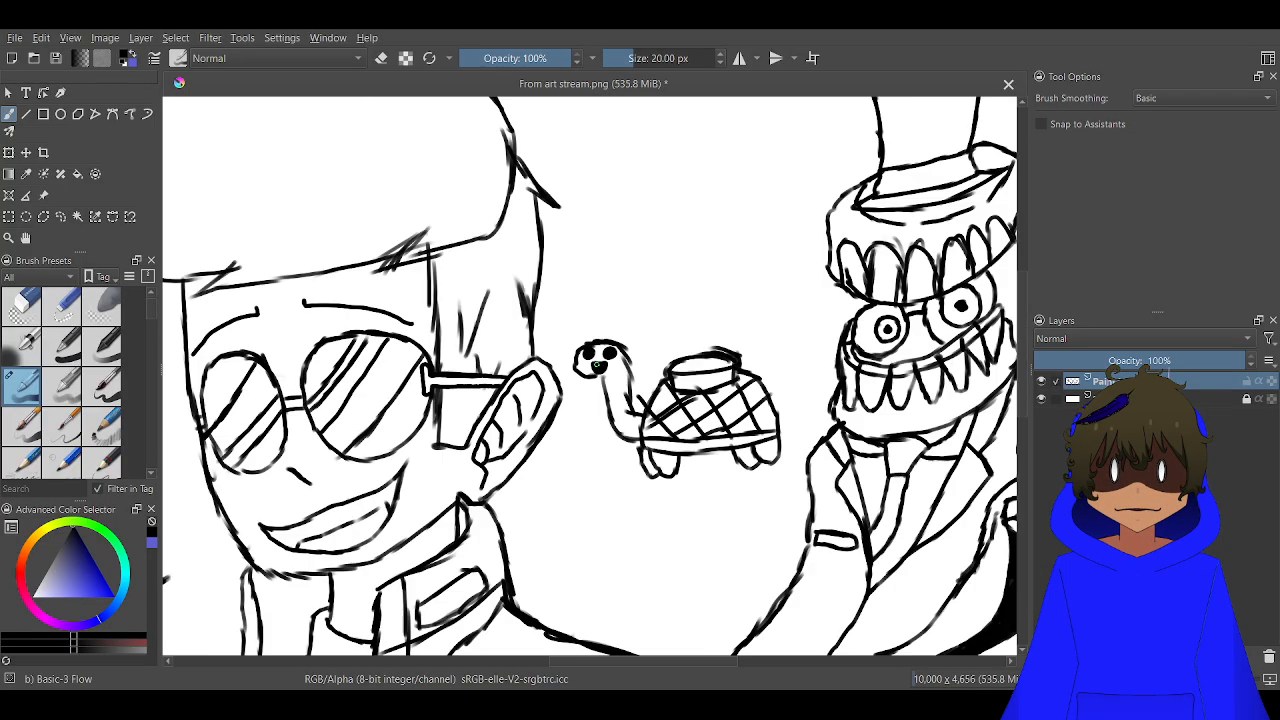
{"action": "scroll", "coordinate": [660, 380], "scroll_direction": "down", "scroll_amount": 5}
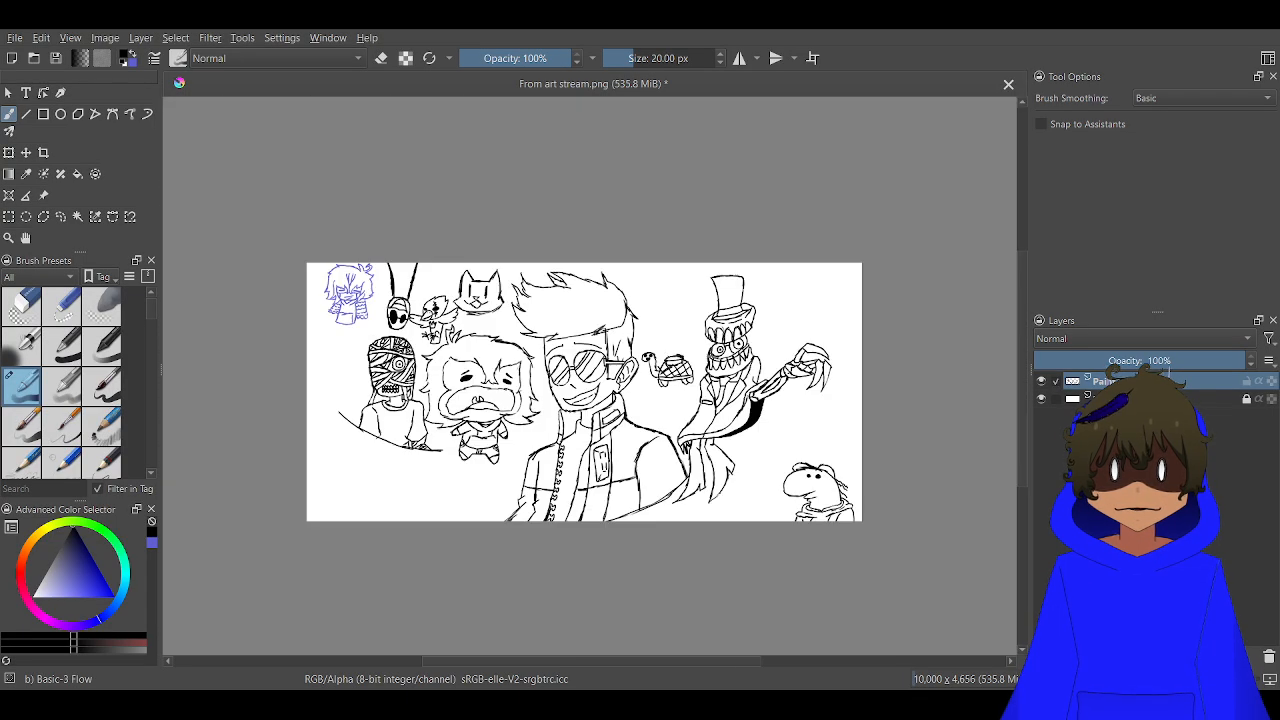
{"action": "left_click_drag", "start_coordinate": [640, 397], "coordinate": [604, 377]}
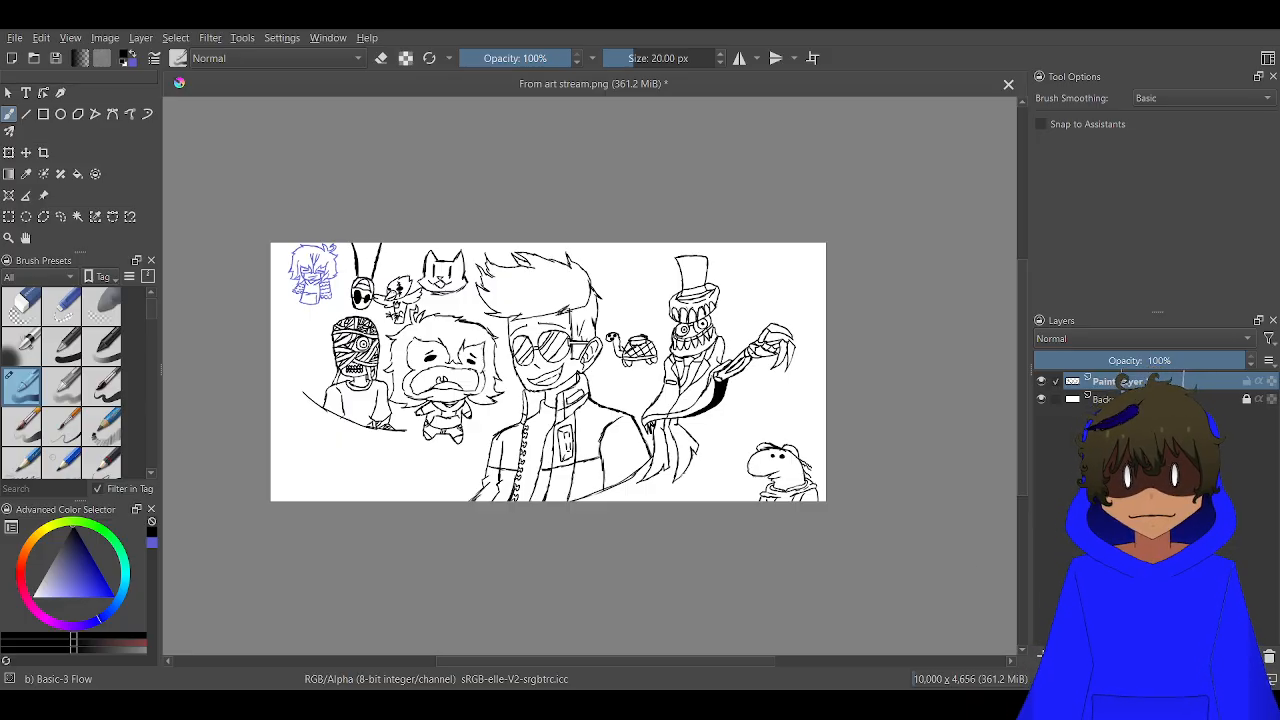
Draw the angular upper corner and lower bend of a sideways block-letter S below the turtle, working on a rotated canvas
{"action": "key", "text": "4"}
{"action": "key", "text": "4"}
{"action": "key", "text": "4"}
{"action": "key", "text": "4"}
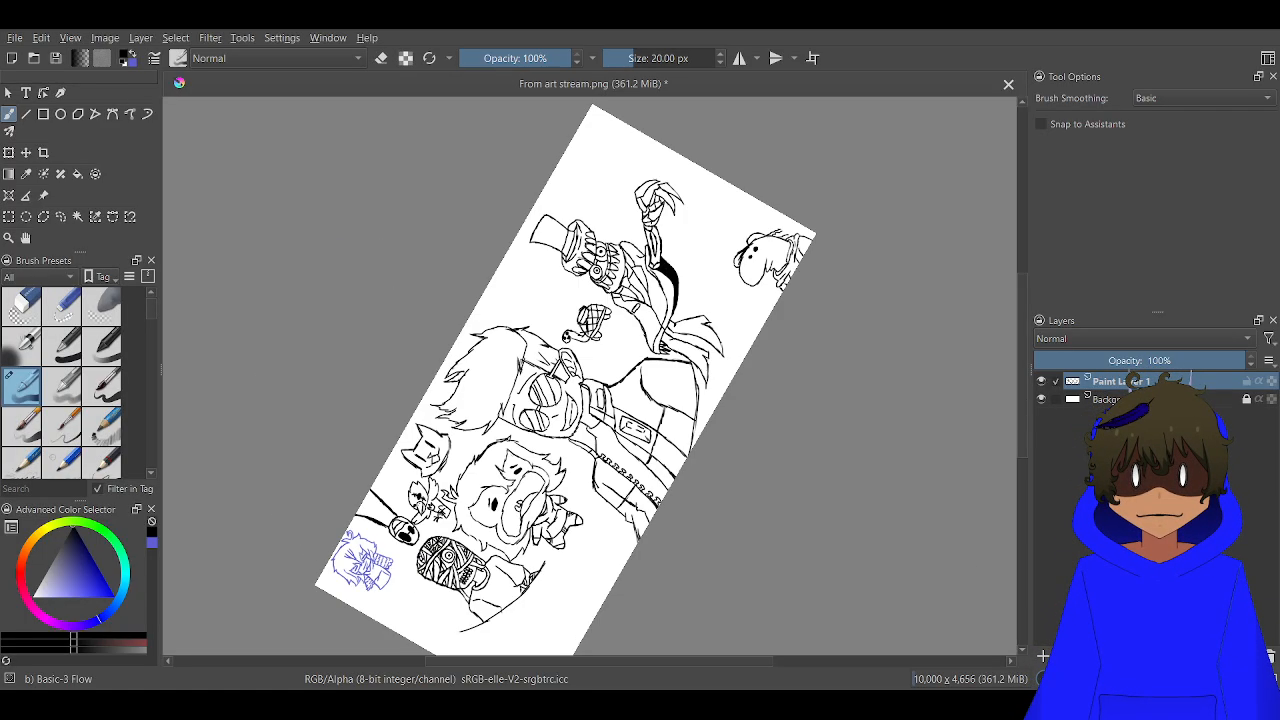
{"action": "key", "text": "6"}
{"action": "key", "text": "6"}
{"action": "key", "text": "6"}
{"action": "key", "text": "6"}
{"action": "key", "text": "6"}
{"action": "key", "text": "6"}
{"action": "key", "text": "6"}
{"action": "key", "text": "6"}
{"action": "key", "text": "6"}
{"action": "key", "text": "4"}
{"action": "scroll", "coordinate": [585, 598], "scroll_direction": "up", "scroll_amount": 6}
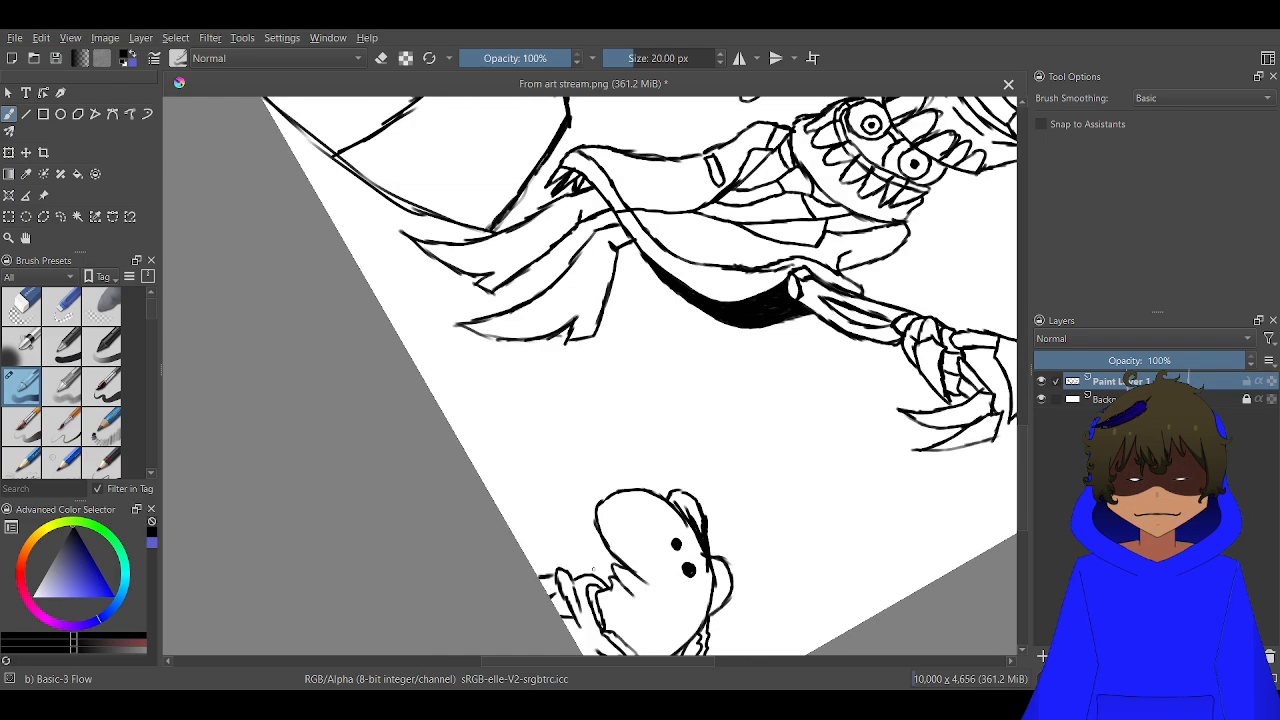
{"action": "left_click_drag", "start_coordinate": [743, 284], "coordinate": [703, 634]}
{"action": "left_click_drag", "start_coordinate": [543, 256], "coordinate": [620, 611]}
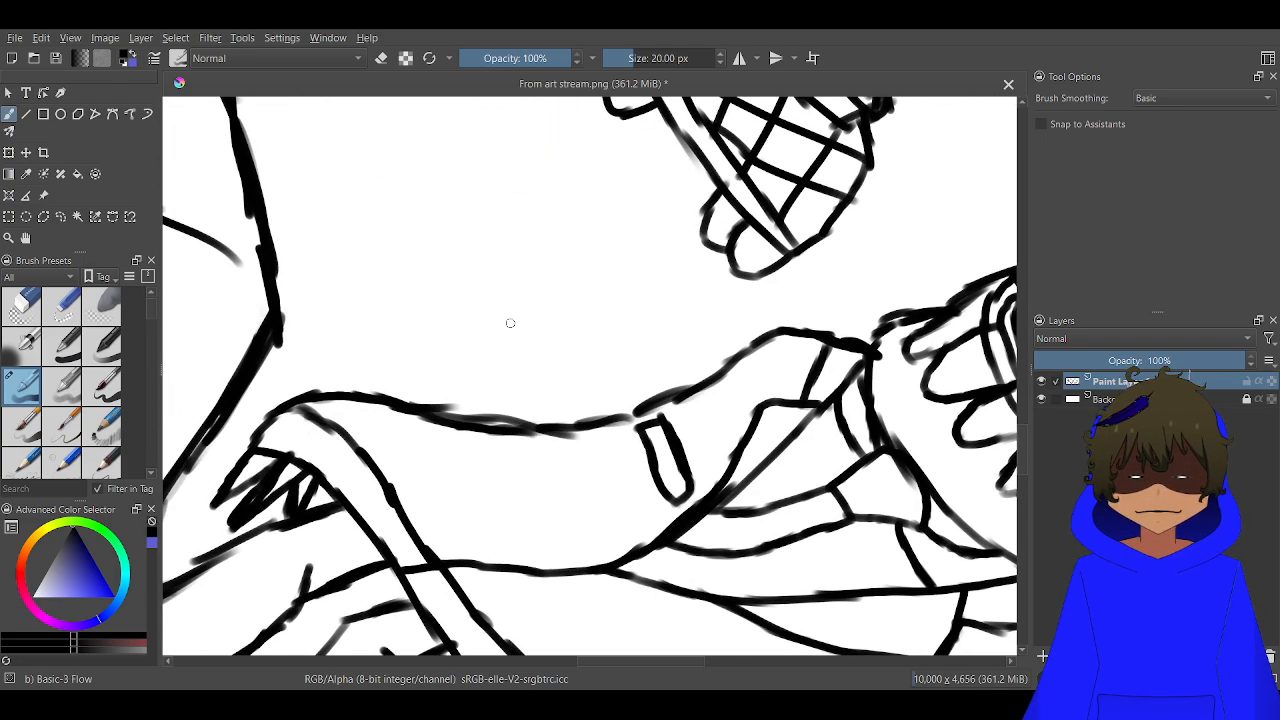
{"action": "left_click_drag", "start_coordinate": [509, 323], "coordinate": [691, 604]}
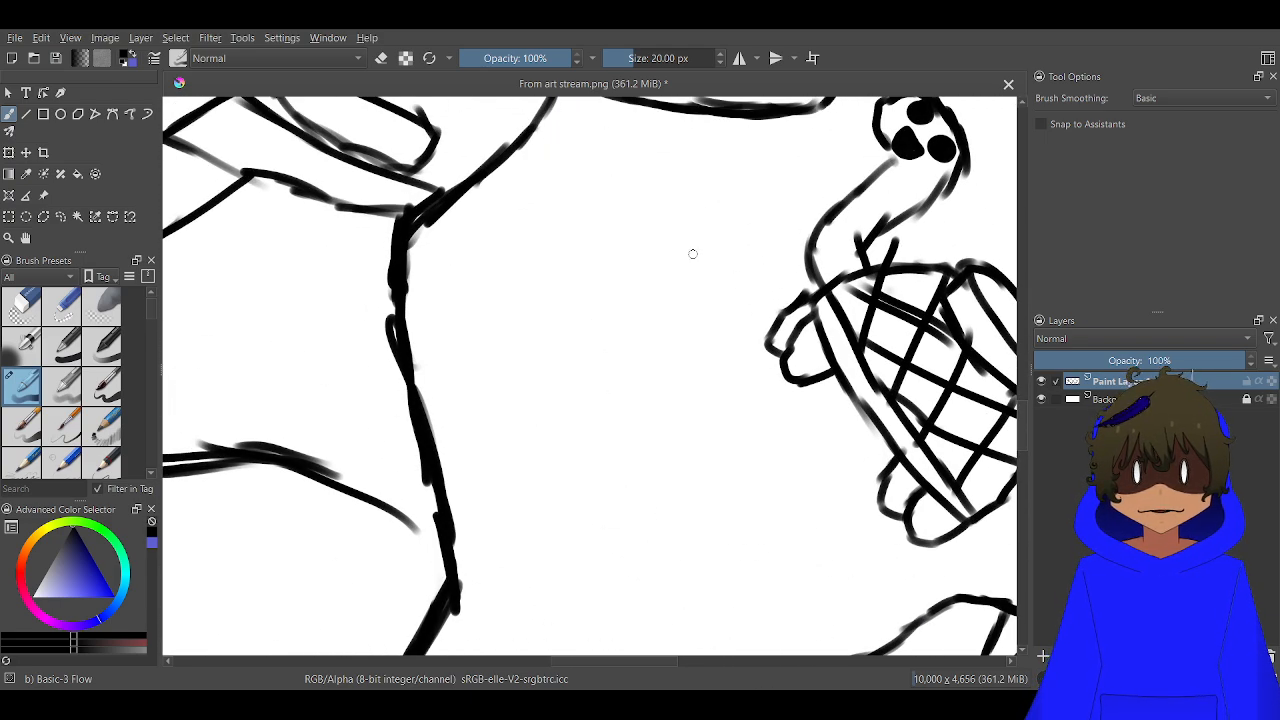
{"action": "mouse_move", "coordinate": [692, 253]}
{"action": "left_mouse_down"}
{"action": "mouse_move", "coordinate": [620, 220]}
{"action": "mouse_move", "coordinate": [647, 231]}
{"action": "left_mouse_up"}
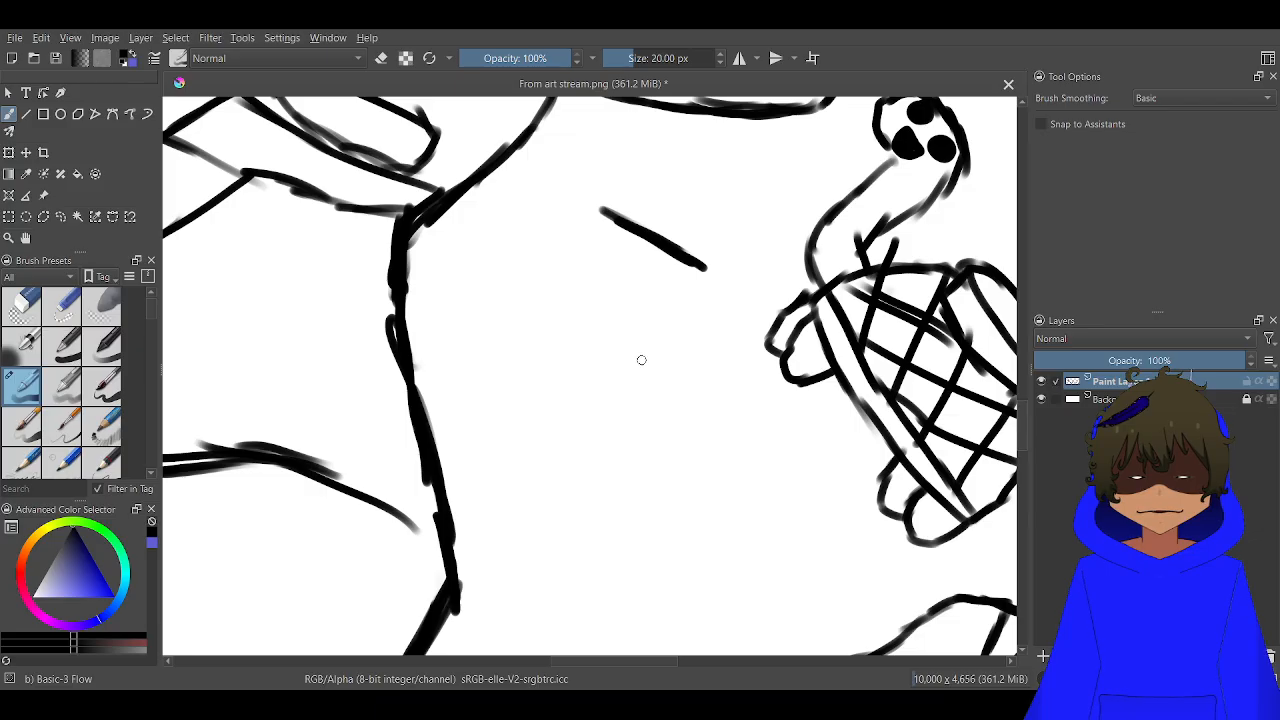
{"action": "left_click_drag", "start_coordinate": [600, 213], "coordinate": [517, 303]}
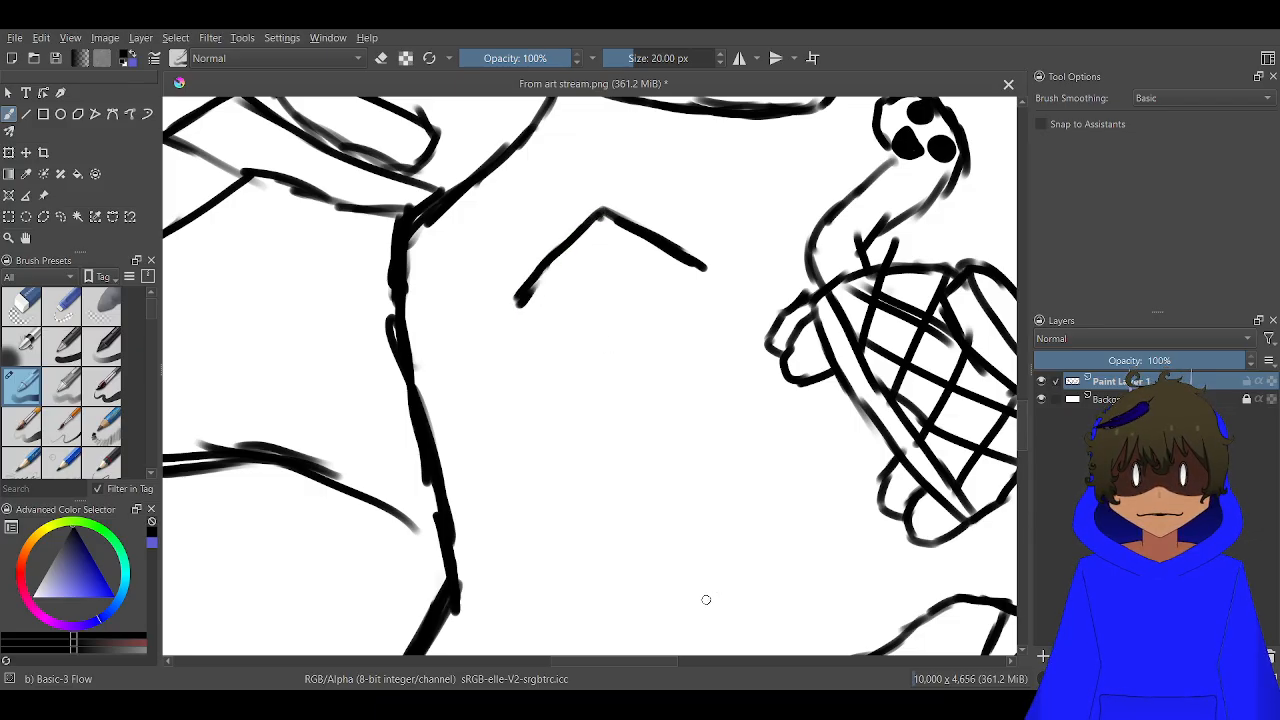
{"action": "mouse_move", "coordinate": [734, 568]}
{"action": "left_mouse_down"}
{"action": "mouse_move", "coordinate": [666, 615]}
{"action": "mouse_move", "coordinate": [579, 588]}
{"action": "left_mouse_up"}
{"action": "mouse_move", "coordinate": [678, 608]}
{"action": "left_mouse_down"}
{"action": "mouse_move", "coordinate": [742, 522]}
{"action": "mouse_move", "coordinate": [736, 501]}
{"action": "mouse_move", "coordinate": [742, 521]}
{"action": "mouse_move", "coordinate": [721, 443]}
{"action": "mouse_move", "coordinate": [630, 400]}
{"action": "left_mouse_up"}
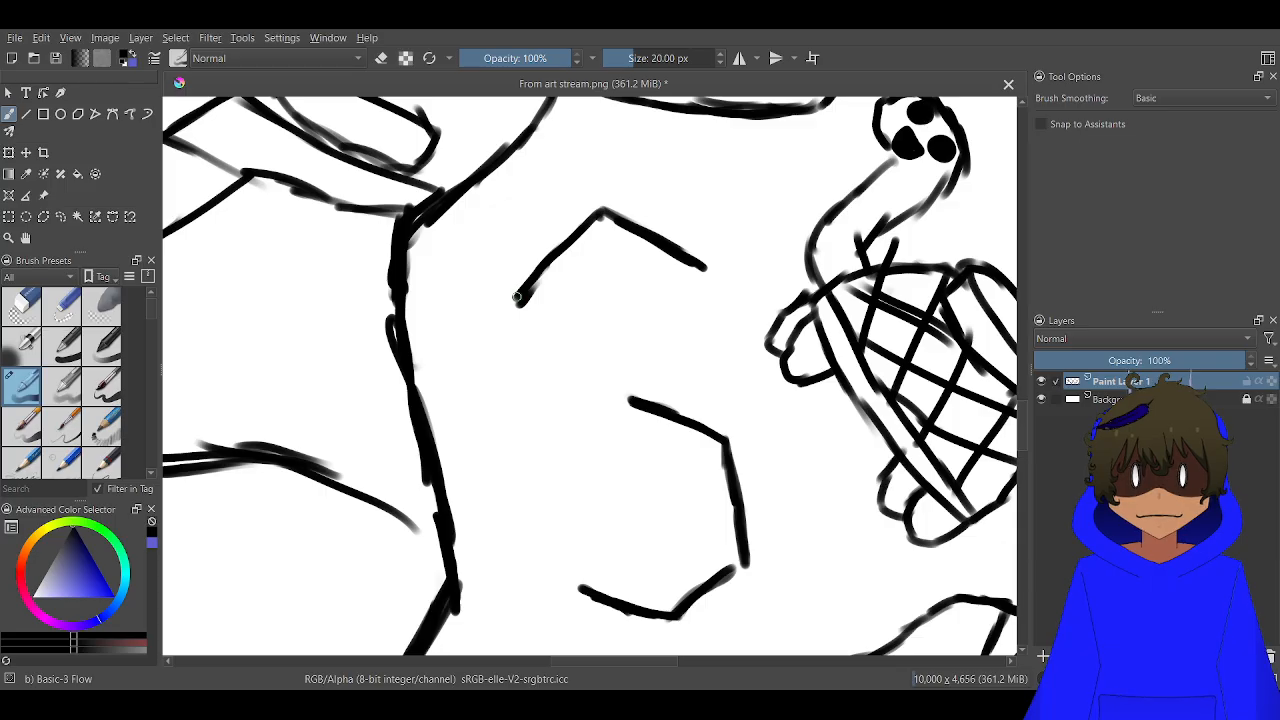
Join the block-letter S outline with its side edges, end caps and inner strokes, and reset the canvas rotation
{"action": "mouse_move", "coordinate": [518, 297]}
{"action": "left_mouse_down"}
{"action": "mouse_move", "coordinate": [555, 447]}
{"action": "mouse_move", "coordinate": [587, 483]}
{"action": "mouse_move", "coordinate": [652, 505]}
{"action": "left_mouse_up"}
{"action": "mouse_move", "coordinate": [587, 478]}
{"action": "left_mouse_down"}
{"action": "mouse_move", "coordinate": [565, 522]}
{"action": "mouse_move", "coordinate": [590, 592]}
{"action": "left_mouse_up"}
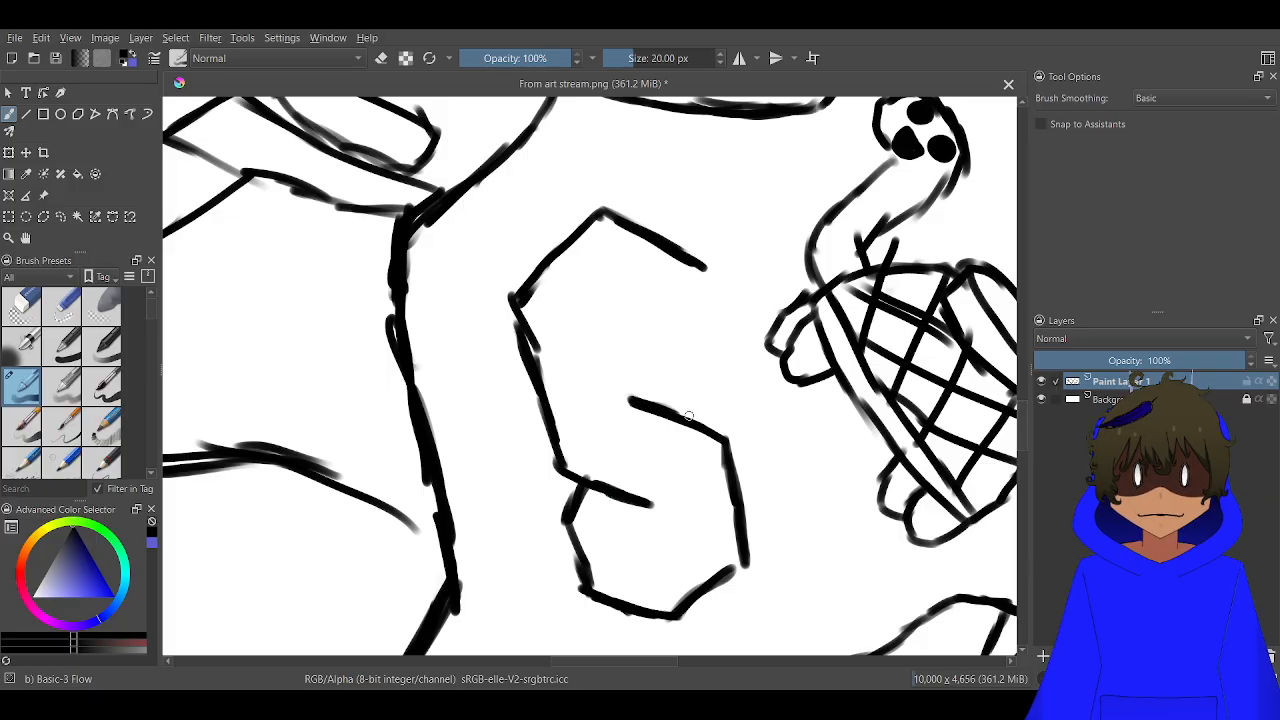
{"action": "left_click_drag", "start_coordinate": [680, 412], "coordinate": [708, 368]}
{"action": "left_click_drag", "start_coordinate": [685, 265], "coordinate": [711, 368]}
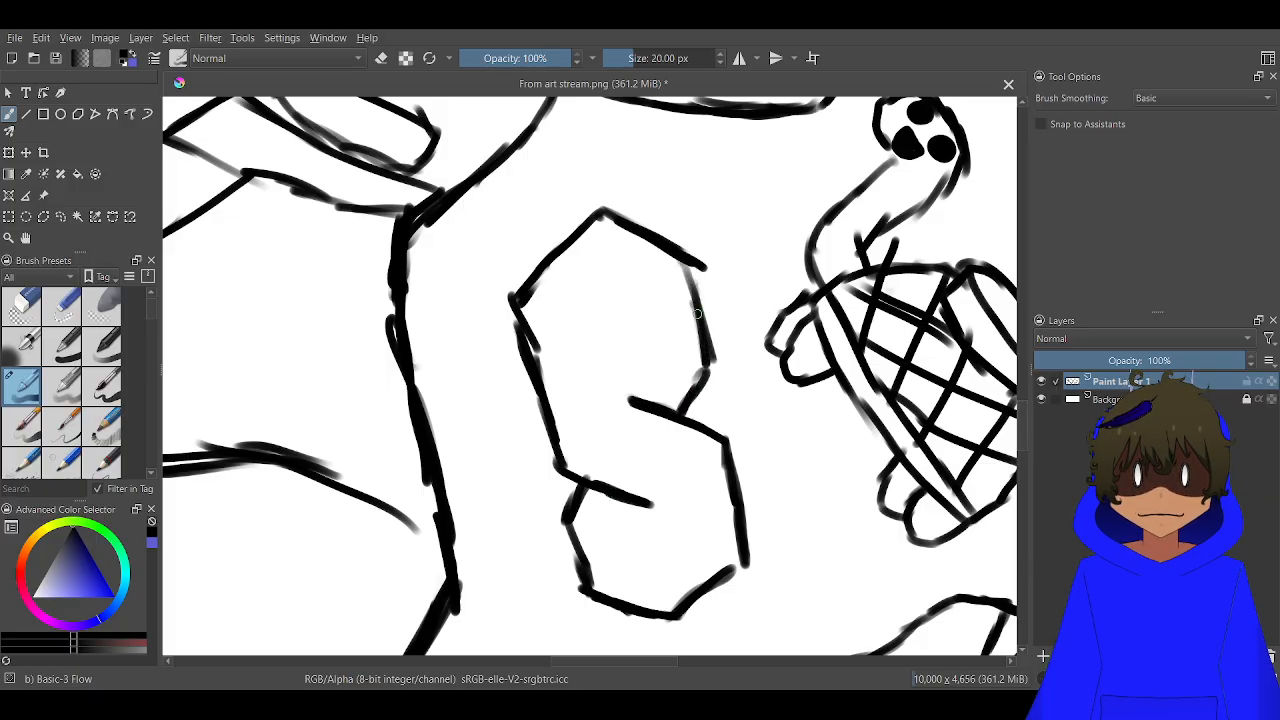
{"action": "left_click_drag", "start_coordinate": [608, 300], "coordinate": [636, 395]}
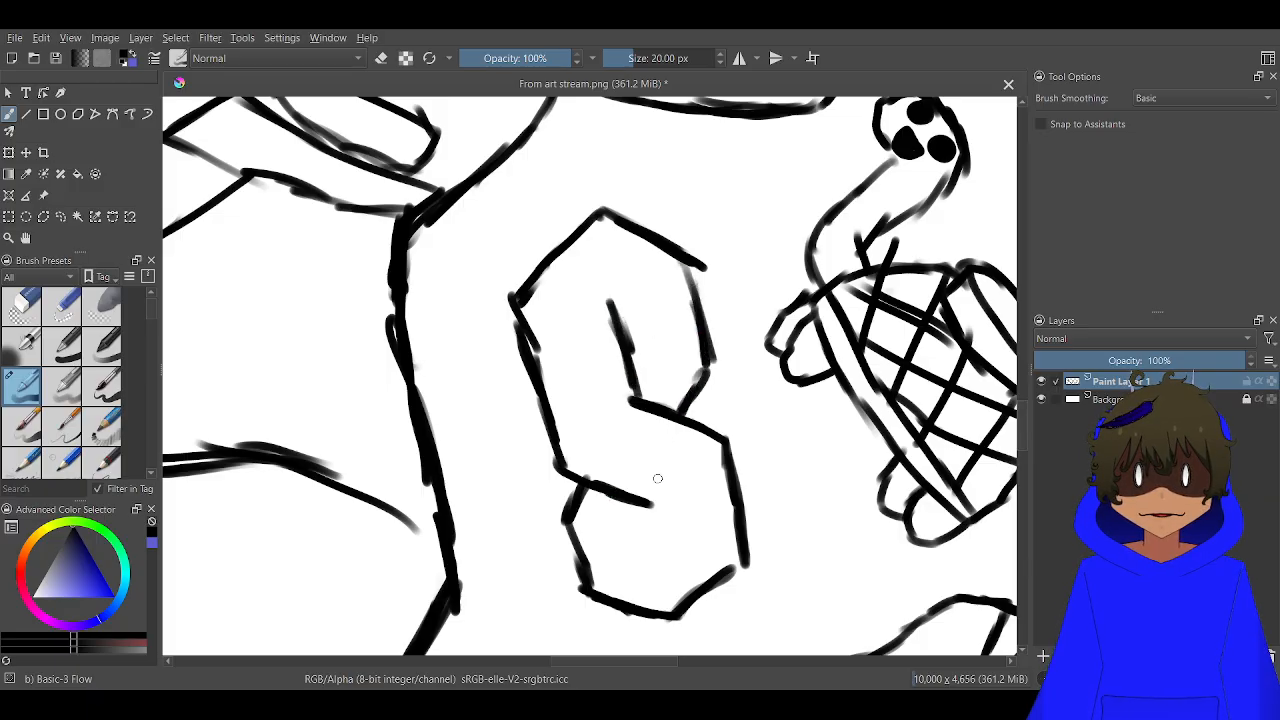
{"action": "left_click_drag", "start_coordinate": [648, 503], "coordinate": [658, 559]}
{"action": "scroll", "coordinate": [664, 505], "scroll_direction": "down", "scroll_amount": 5}
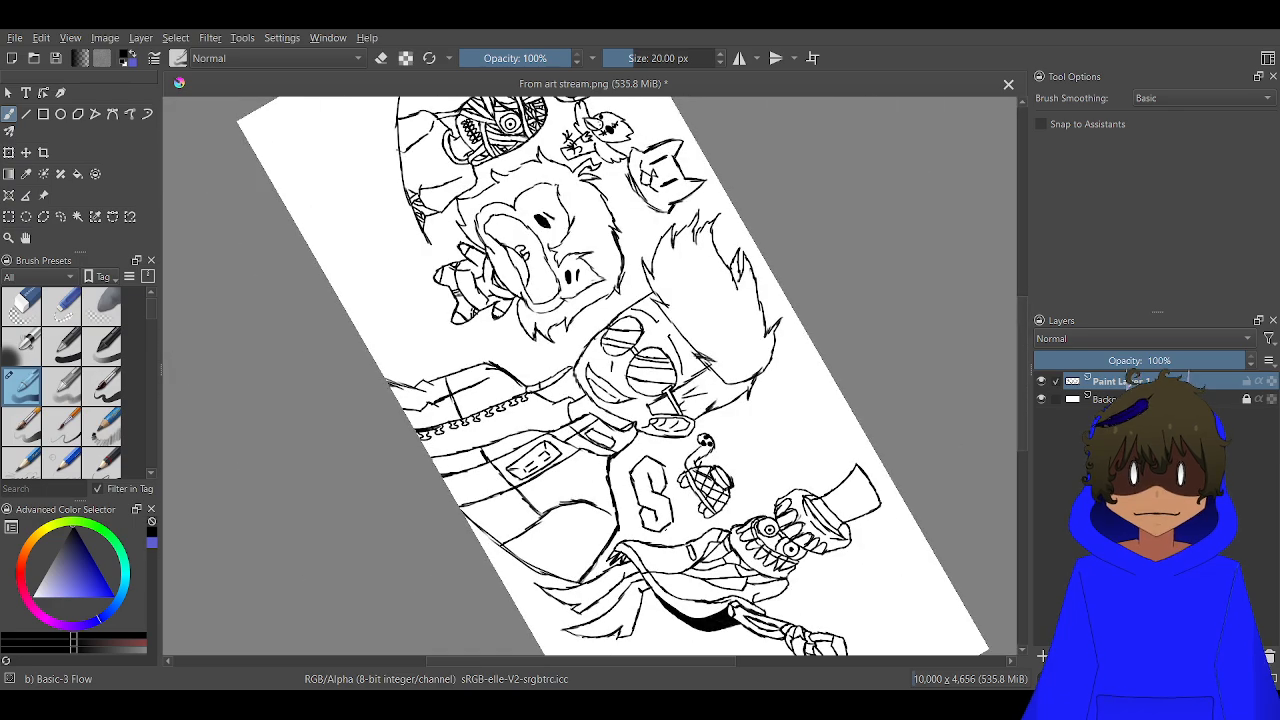
{"action": "left_click_drag", "start_coordinate": [629, 424], "coordinate": [580, 178]}
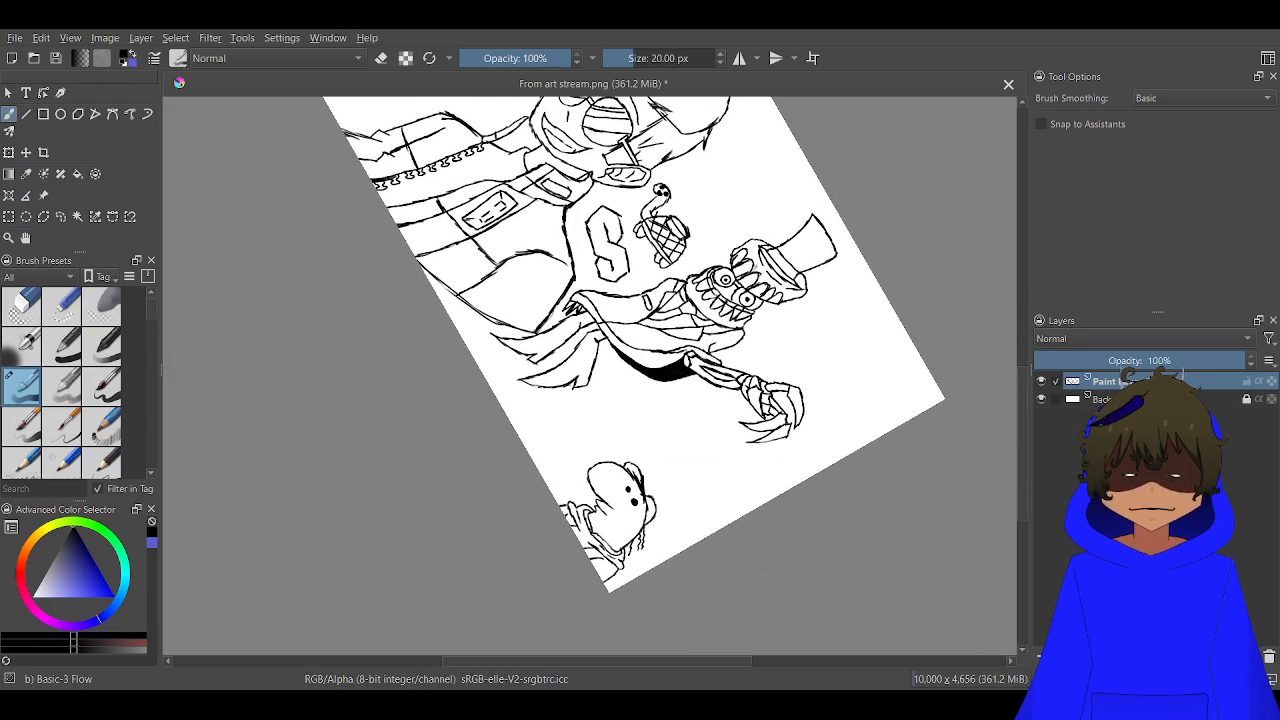
{"action": "key", "text": "5"}
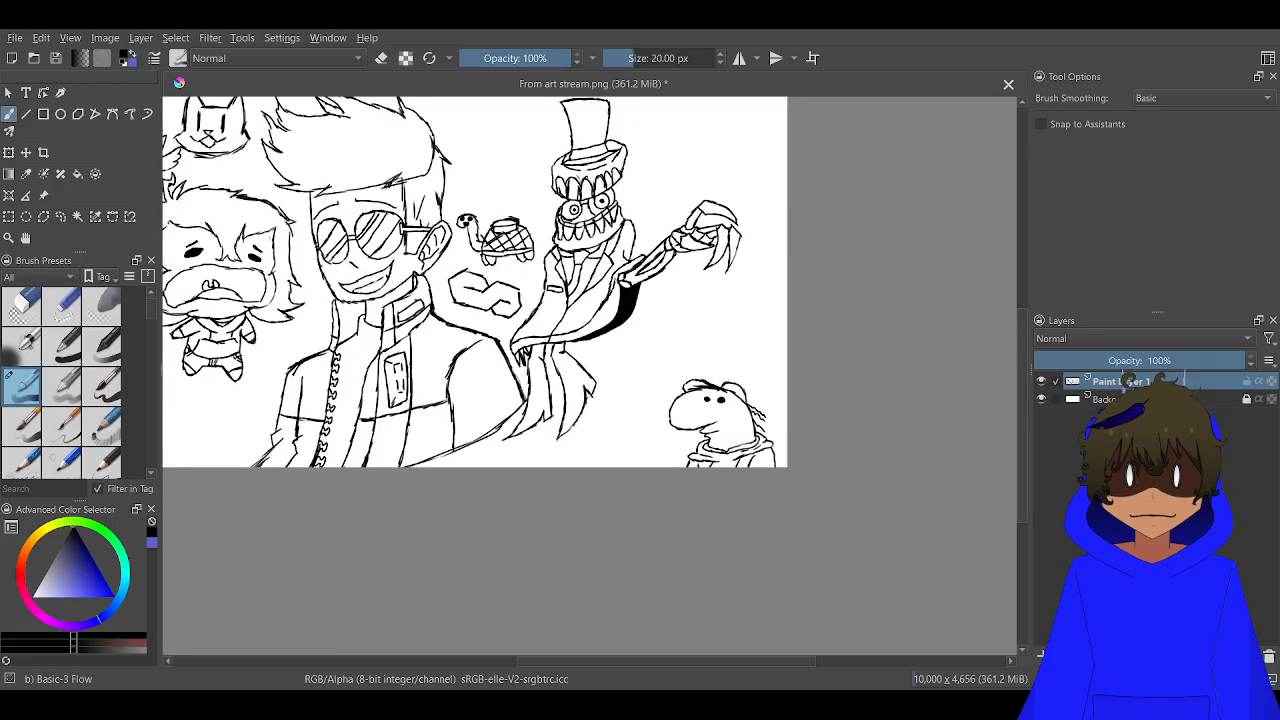
{"action": "scroll", "coordinate": [515, 305], "scroll_direction": "down", "scroll_amount": 2}
{"action": "left_click_drag", "start_coordinate": [517, 307], "coordinate": [793, 353]}
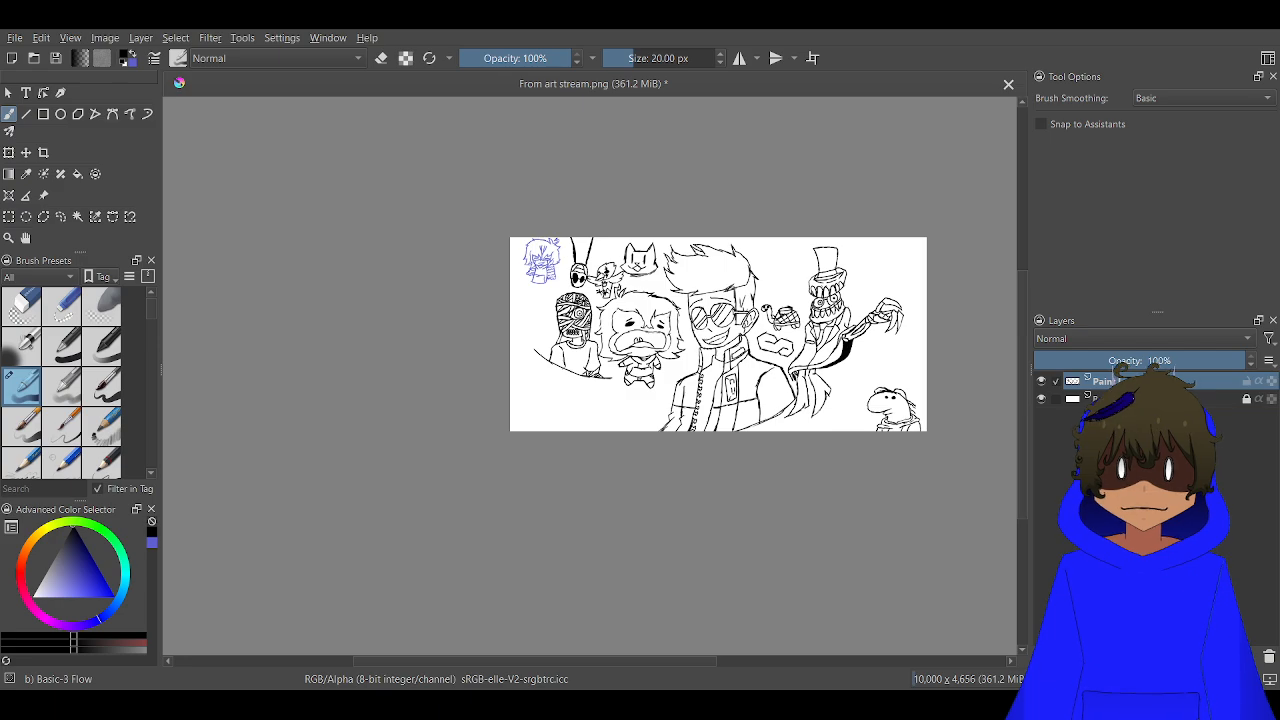
{"action": "scroll", "coordinate": [718, 354], "scroll_direction": "up", "scroll_amount": 1}
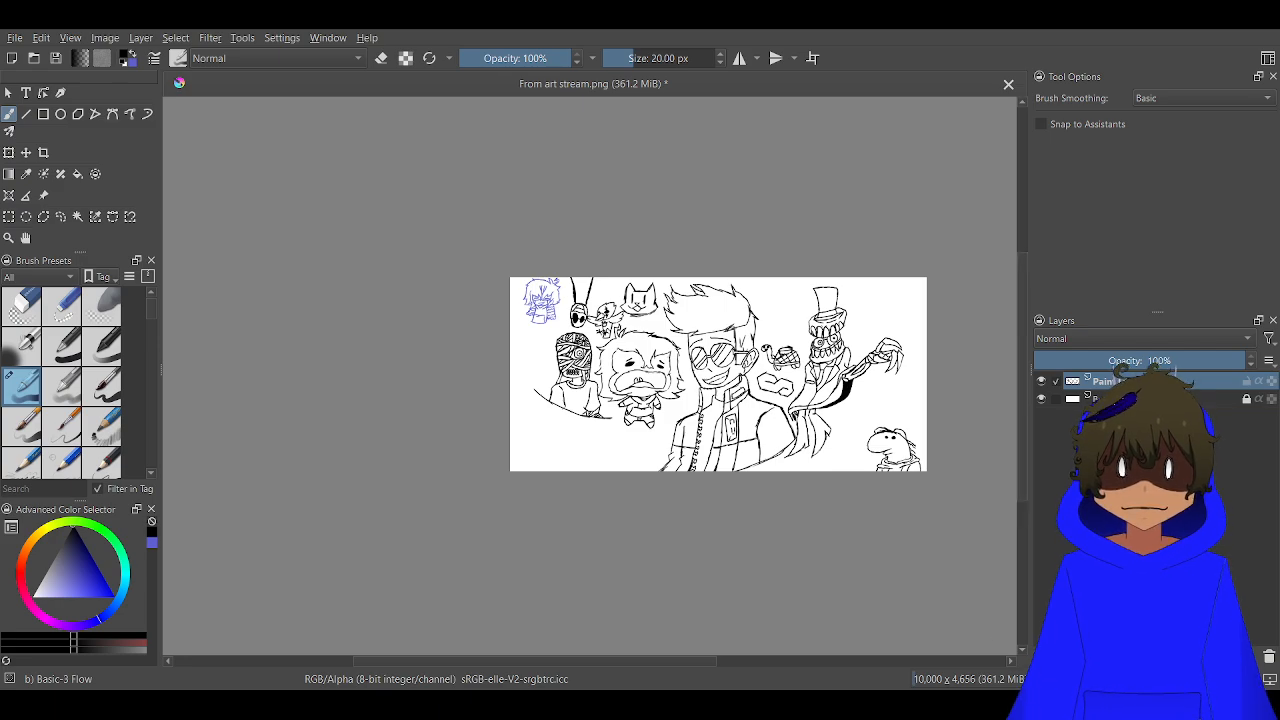
{"action": "scroll", "coordinate": [506, 470], "scroll_direction": "up", "scroll_amount": 4}
{"action": "scroll", "coordinate": [787, 358], "scroll_direction": "up", "scroll_amount": 3}
{"action": "scroll", "coordinate": [861, 349], "scroll_direction": "down", "scroll_amount": 3}
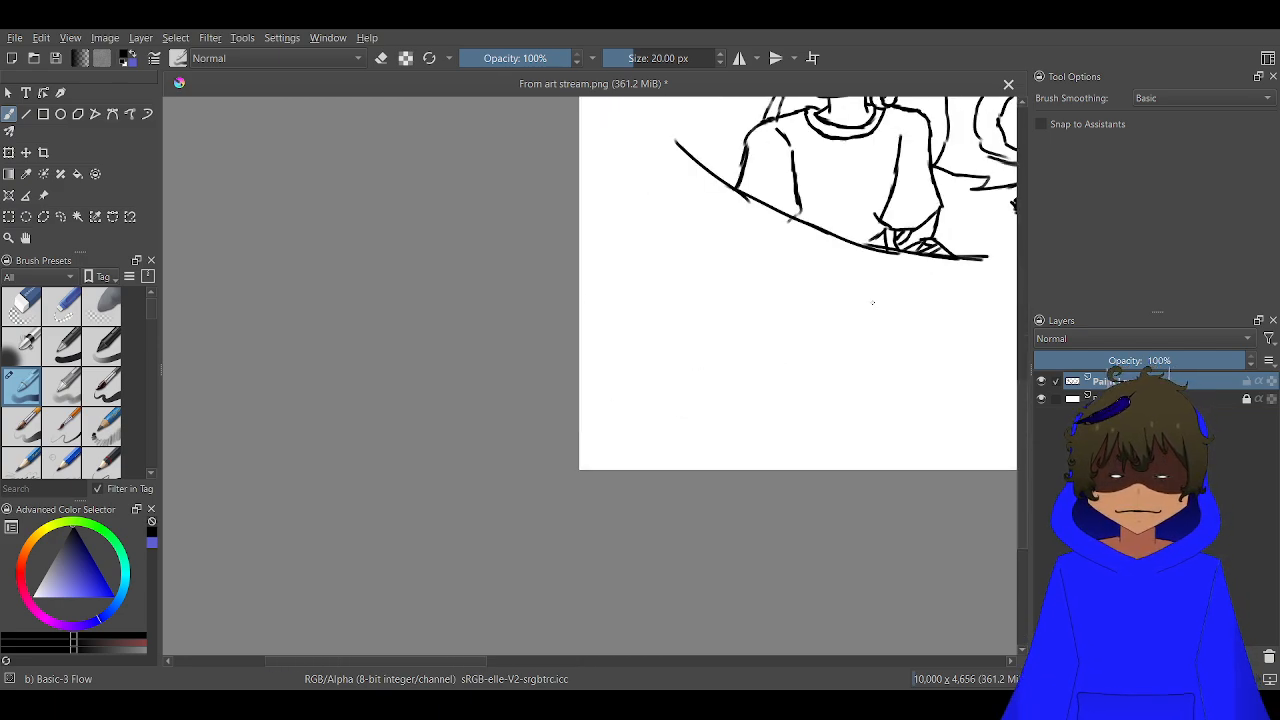
Start an angular head outline below the seated figure with a short slanted side edge and a long lower edge
{"action": "left_click_drag", "start_coordinate": [873, 303], "coordinate": [798, 316]}
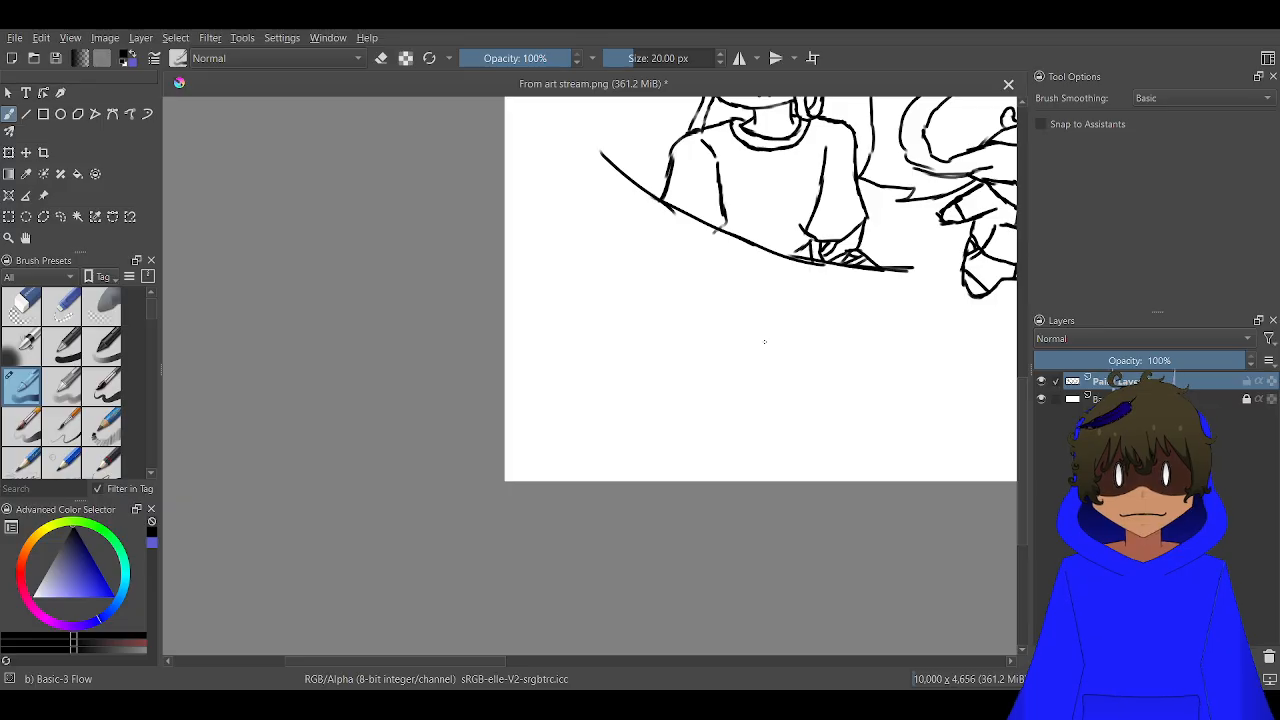
{"action": "mouse_move", "coordinate": [767, 357]}
{"action": "left_mouse_down"}
{"action": "mouse_move", "coordinate": [752, 307]}
{"action": "mouse_move", "coordinate": [737, 301]}
{"action": "left_mouse_up"}
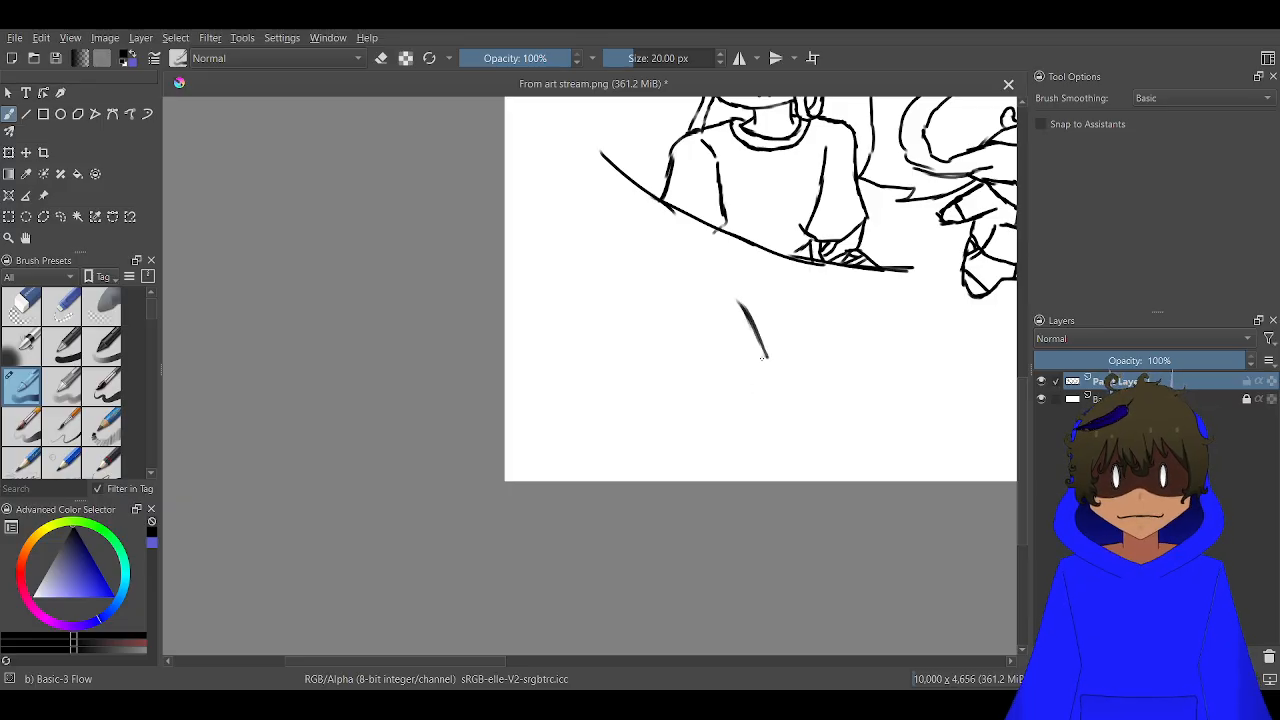
{"action": "mouse_move", "coordinate": [765, 357]}
{"action": "left_mouse_down"}
{"action": "mouse_move", "coordinate": [716, 395]}
{"action": "mouse_move", "coordinate": [601, 402]}
{"action": "mouse_move", "coordinate": [528, 387]}
{"action": "mouse_move", "coordinate": [570, 338]}
{"action": "left_mouse_up"}
{"action": "mouse_move", "coordinate": [530, 382]}
{"action": "left_mouse_down"}
{"action": "mouse_move", "coordinate": [594, 327]}
{"action": "mouse_move", "coordinate": [704, 308]}
{"action": "left_mouse_up"}
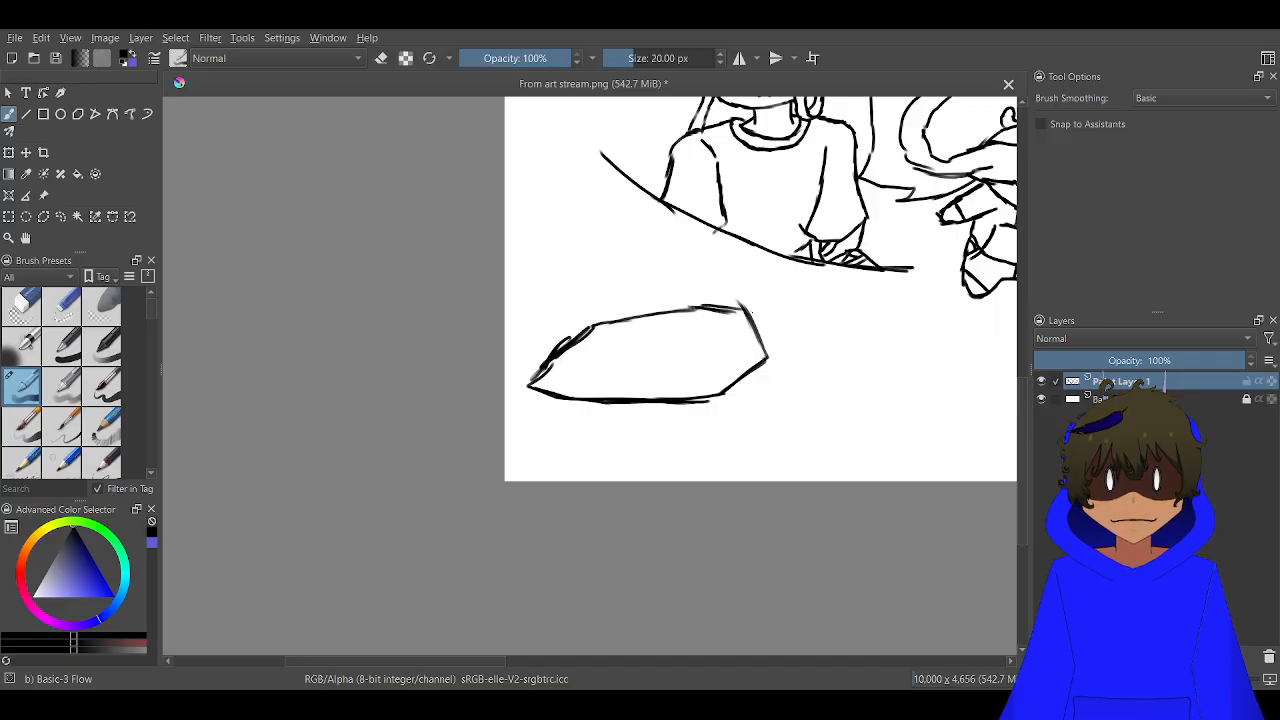
{"action": "left_click_drag", "start_coordinate": [604, 328], "coordinate": [698, 302]}
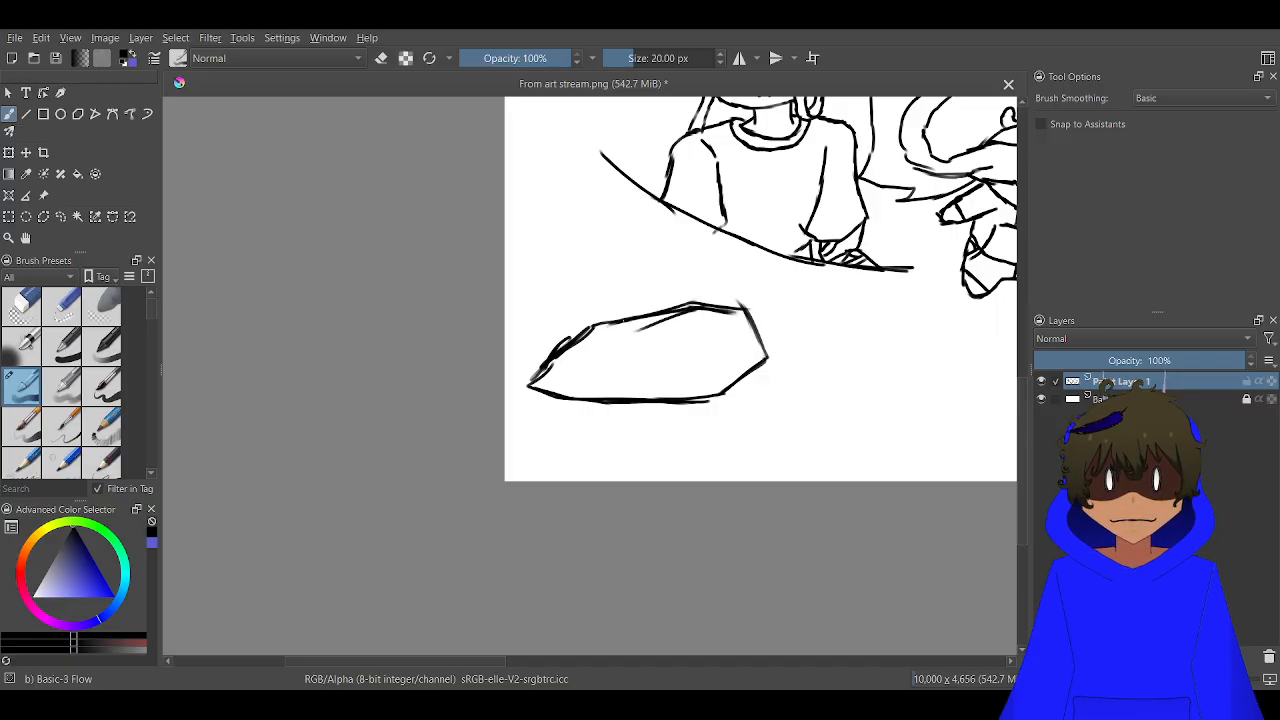
{"action": "scroll", "coordinate": [631, 388], "scroll_direction": "up", "scroll_amount": 3}
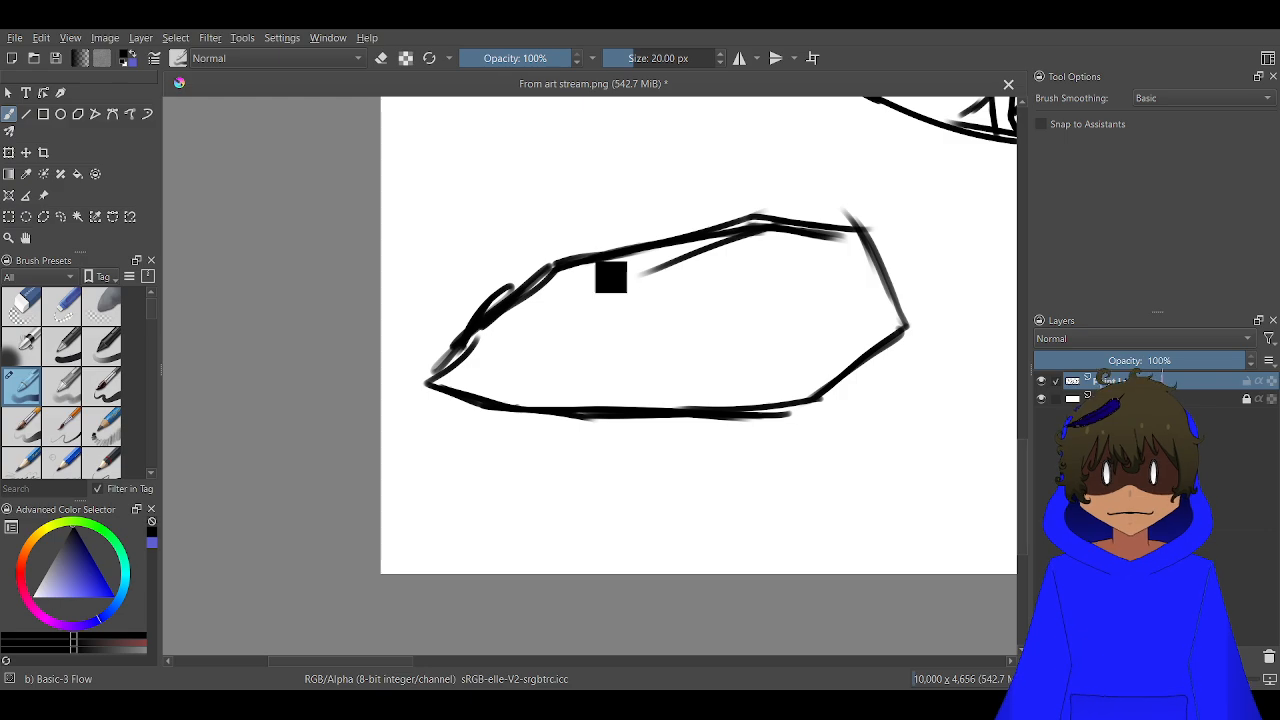
{"action": "key", "text": "ctrl+z"}
{"action": "key", "text": "ctrl+z"}
{"action": "key", "text": "ctrl+z"}
{"action": "key", "text": "ctrl+z"}
{"action": "key", "text": "ctrl+z"}
{"action": "key", "text": "ctrl+z"}
{"action": "key", "text": "ctrl+z"}
{"action": "key", "text": "ctrl+z"}
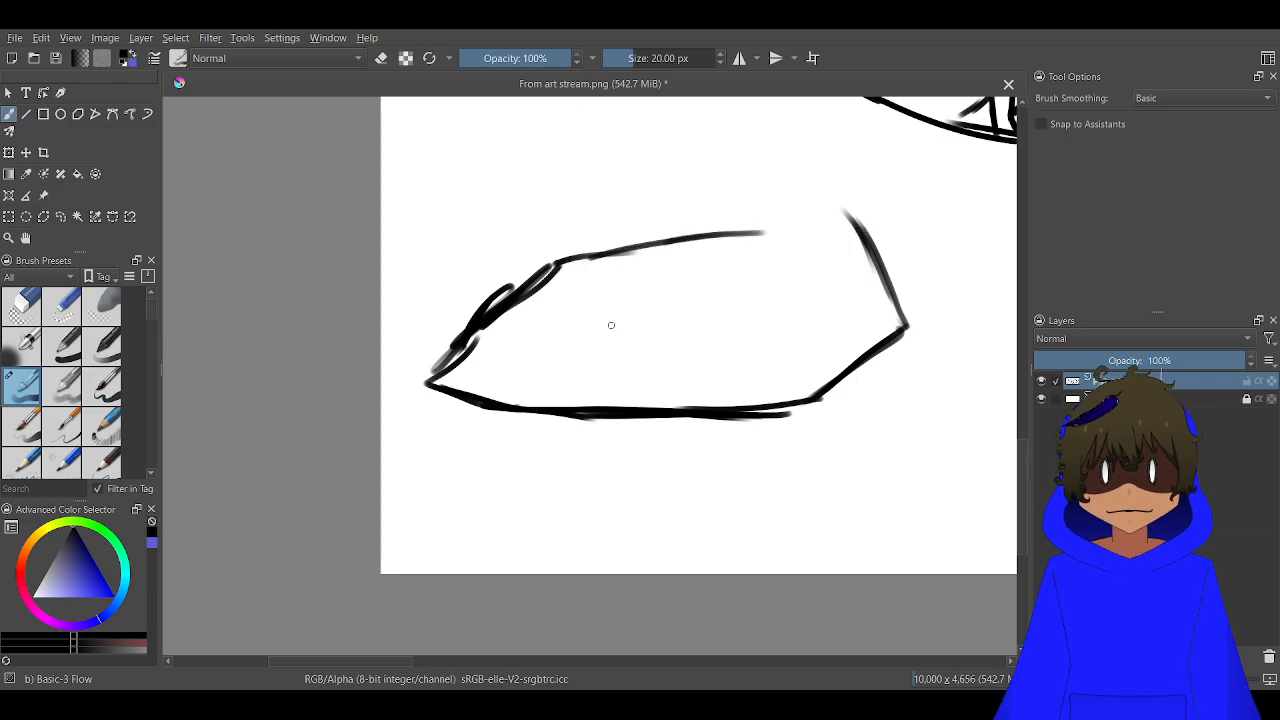
{"action": "key", "text": "ctrl+z"}
{"action": "key", "text": "ctrl+z"}
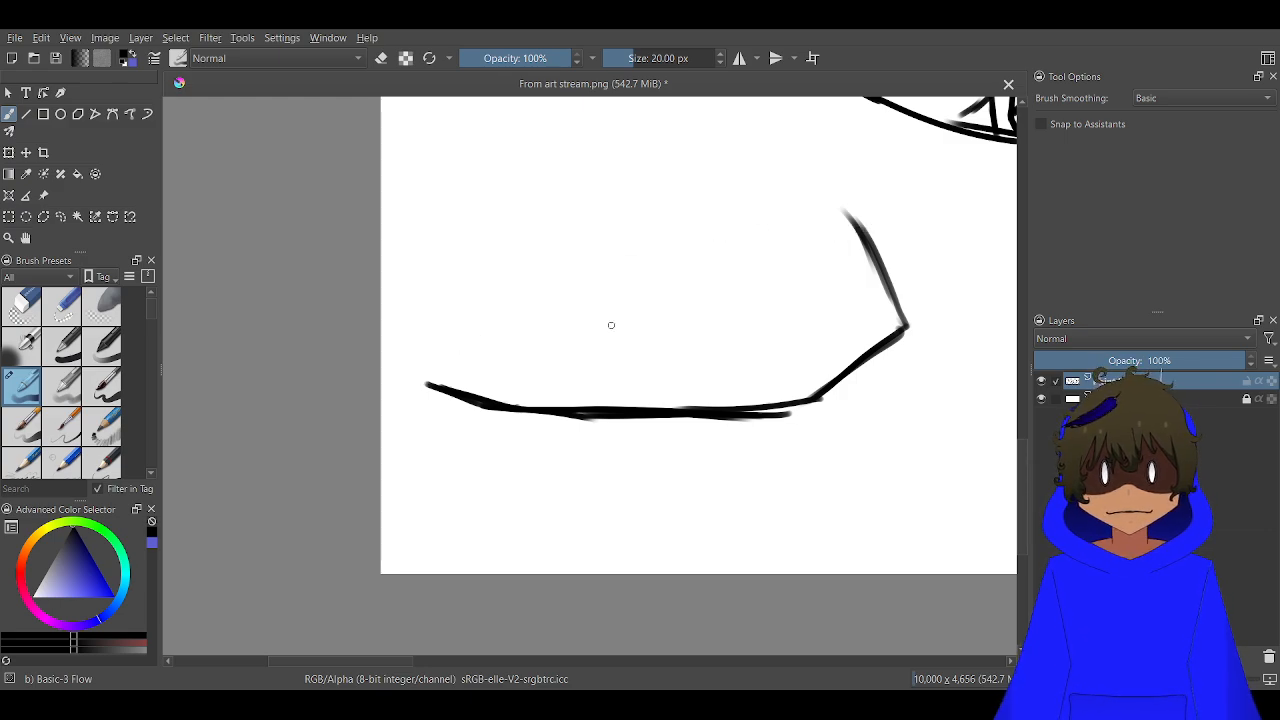
Close the head outline with a long sloping top edge tapering to a sharp point, and draw the eye's lower lid lines
{"action": "mouse_move", "coordinate": [846, 213]}
{"action": "left_mouse_down"}
{"action": "mouse_move", "coordinate": [748, 195]}
{"action": "mouse_move", "coordinate": [556, 290]}
{"action": "mouse_move", "coordinate": [391, 404]}
{"action": "mouse_move", "coordinate": [530, 408]}
{"action": "mouse_move", "coordinate": [413, 395]}
{"action": "mouse_move", "coordinate": [466, 407]}
{"action": "left_mouse_up"}
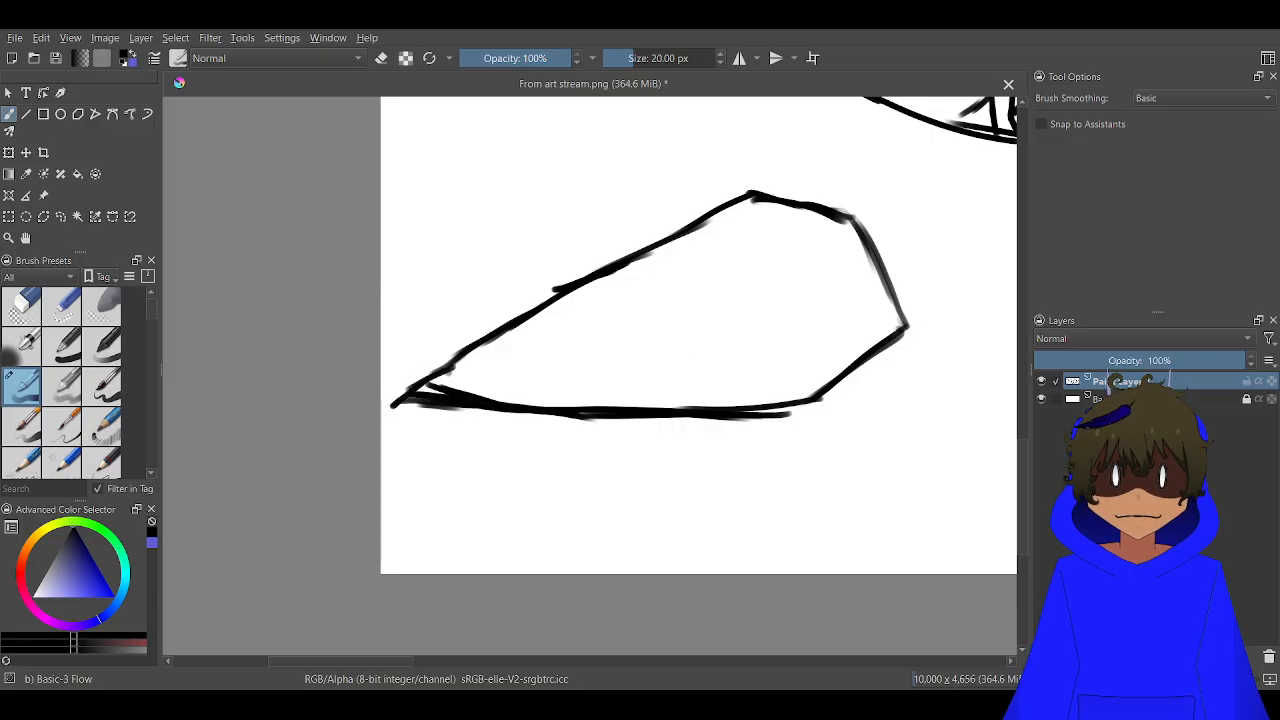
{"action": "mouse_move", "coordinate": [854, 297]}
{"action": "left_mouse_down"}
{"action": "mouse_move", "coordinate": [793, 349]}
{"action": "mouse_move", "coordinate": [668, 342]}
{"action": "left_mouse_up"}
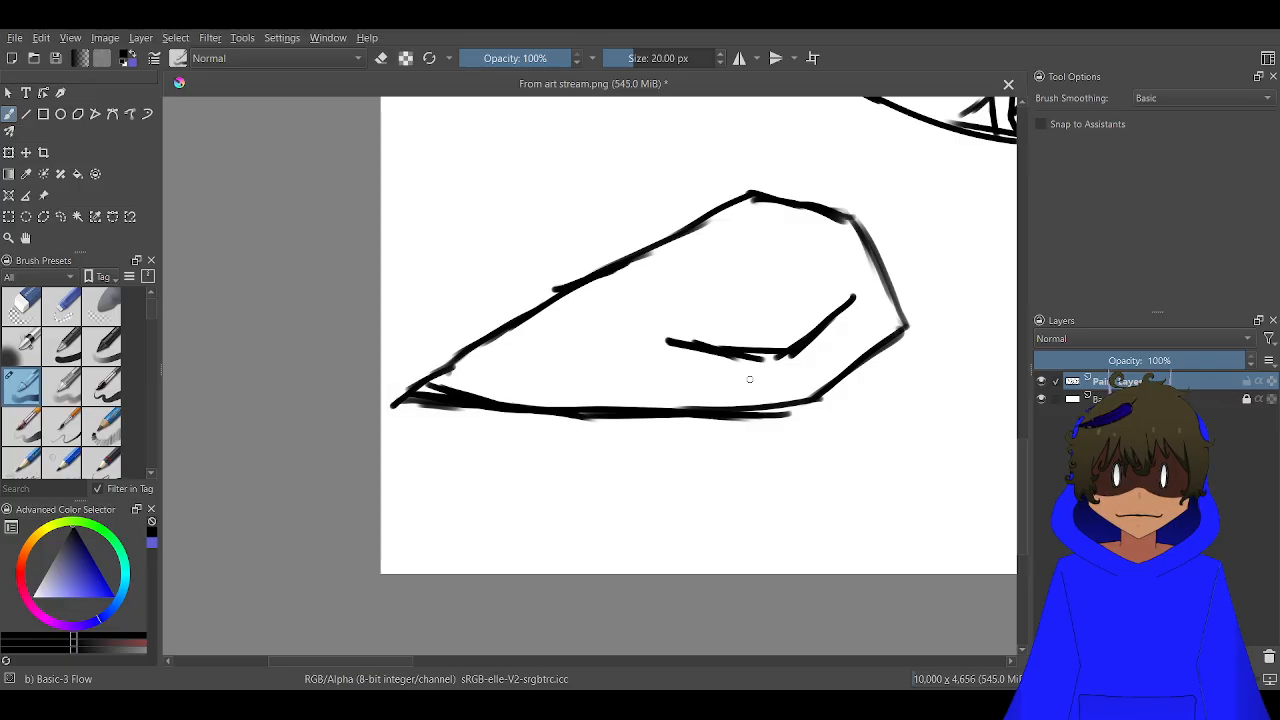
{"action": "left_click_drag", "start_coordinate": [717, 381], "coordinate": [660, 353]}
Complete the eye with layered upper lid lines, small corner marks and a short vertical pupil
{"action": "scroll", "coordinate": [845, 250], "scroll_direction": "up", "scroll_amount": 2}
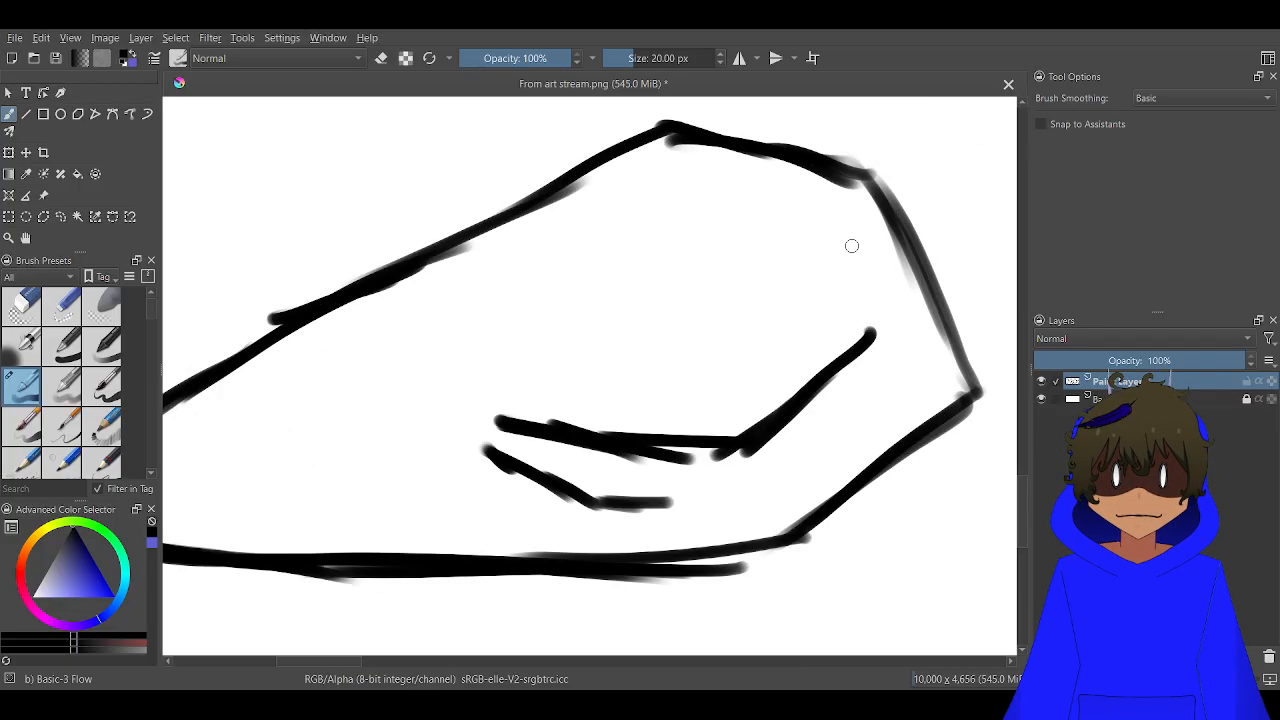
{"action": "mouse_move", "coordinate": [855, 257]}
{"action": "left_mouse_down"}
{"action": "mouse_move", "coordinate": [826, 238]}
{"action": "mouse_move", "coordinate": [738, 242]}
{"action": "mouse_move", "coordinate": [751, 248]}
{"action": "mouse_move", "coordinate": [506, 346]}
{"action": "left_mouse_up"}
{"action": "mouse_move", "coordinate": [458, 270]}
{"action": "left_mouse_down"}
{"action": "mouse_move", "coordinate": [465, 304]}
{"action": "mouse_move", "coordinate": [558, 290]}
{"action": "mouse_move", "coordinate": [800, 204]}
{"action": "left_mouse_up"}
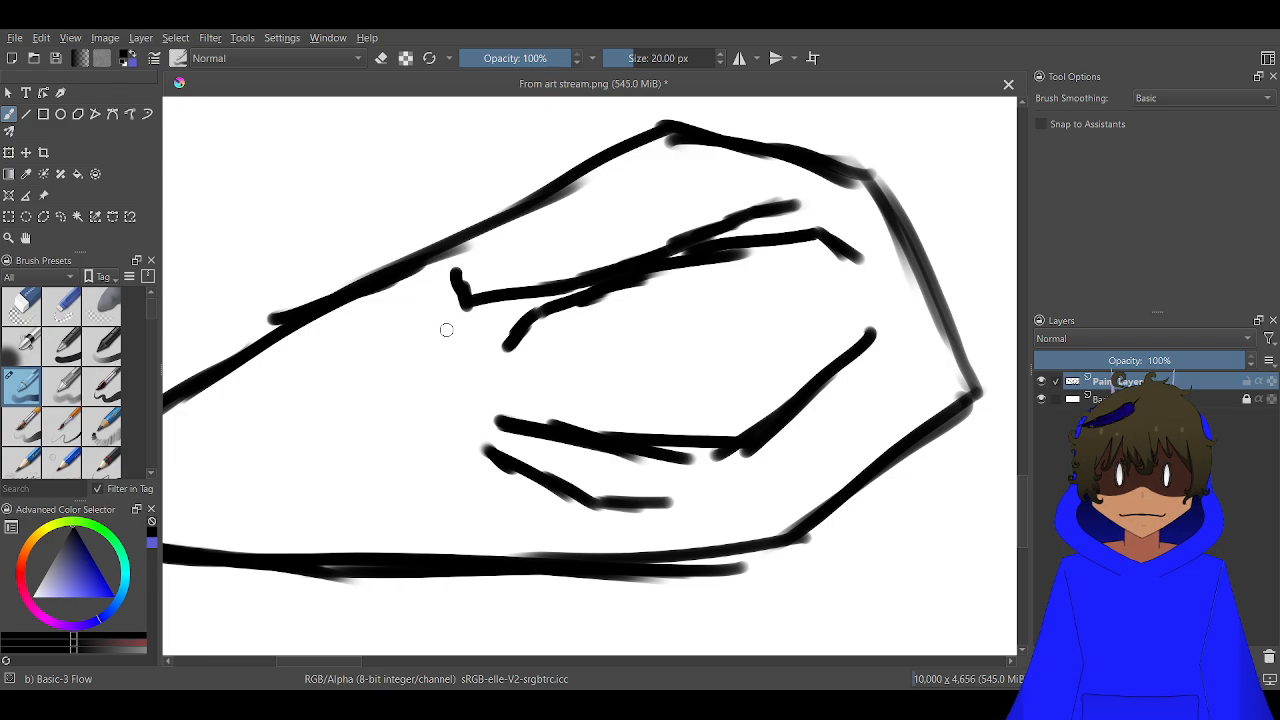
{"action": "mouse_move", "coordinate": [445, 333]}
{"action": "left_mouse_down"}
{"action": "mouse_move", "coordinate": [416, 327]}
{"action": "mouse_move", "coordinate": [412, 306]}
{"action": "left_mouse_up"}
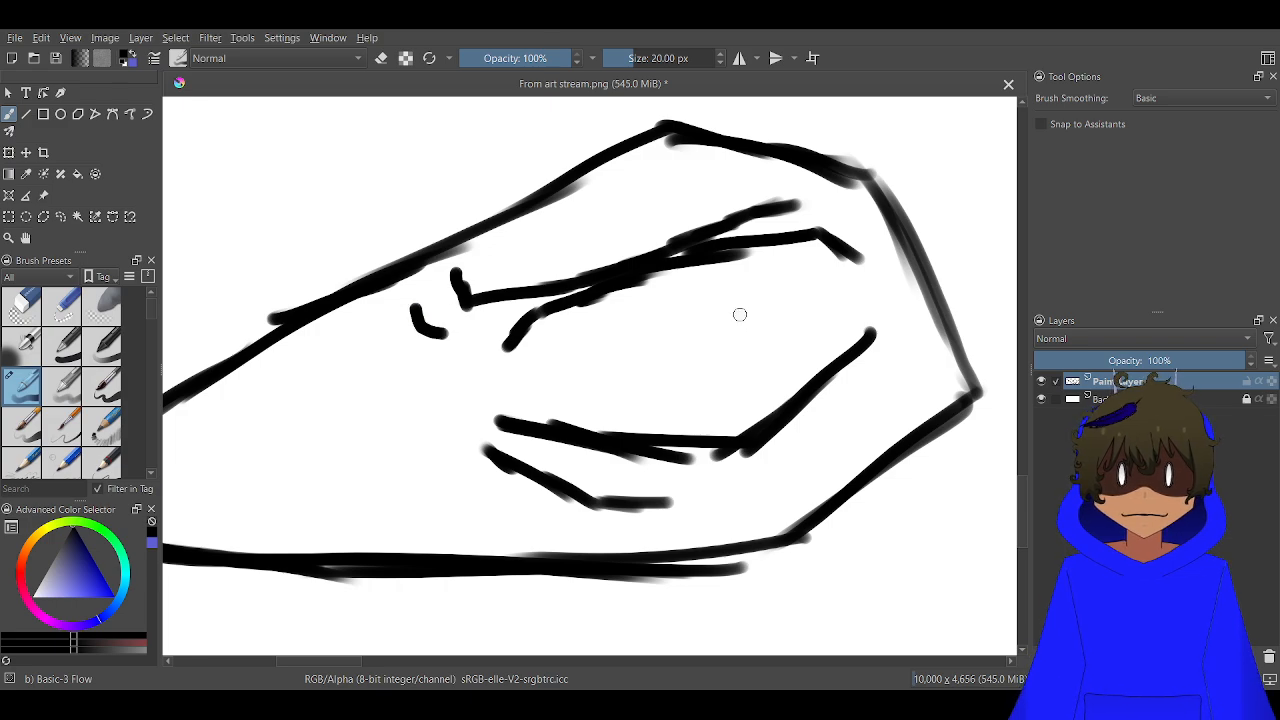
{"action": "mouse_move", "coordinate": [737, 311]}
{"action": "left_mouse_down"}
{"action": "mouse_move", "coordinate": [740, 350]}
{"action": "mouse_move", "coordinate": [741, 323]}
{"action": "mouse_move", "coordinate": [739, 337]}
{"action": "left_mouse_up"}
Draw a small angular question mark beside the upper blunt end of the pointed head
{"action": "scroll", "coordinate": [731, 368], "scroll_direction": "down", "scroll_amount": 4}
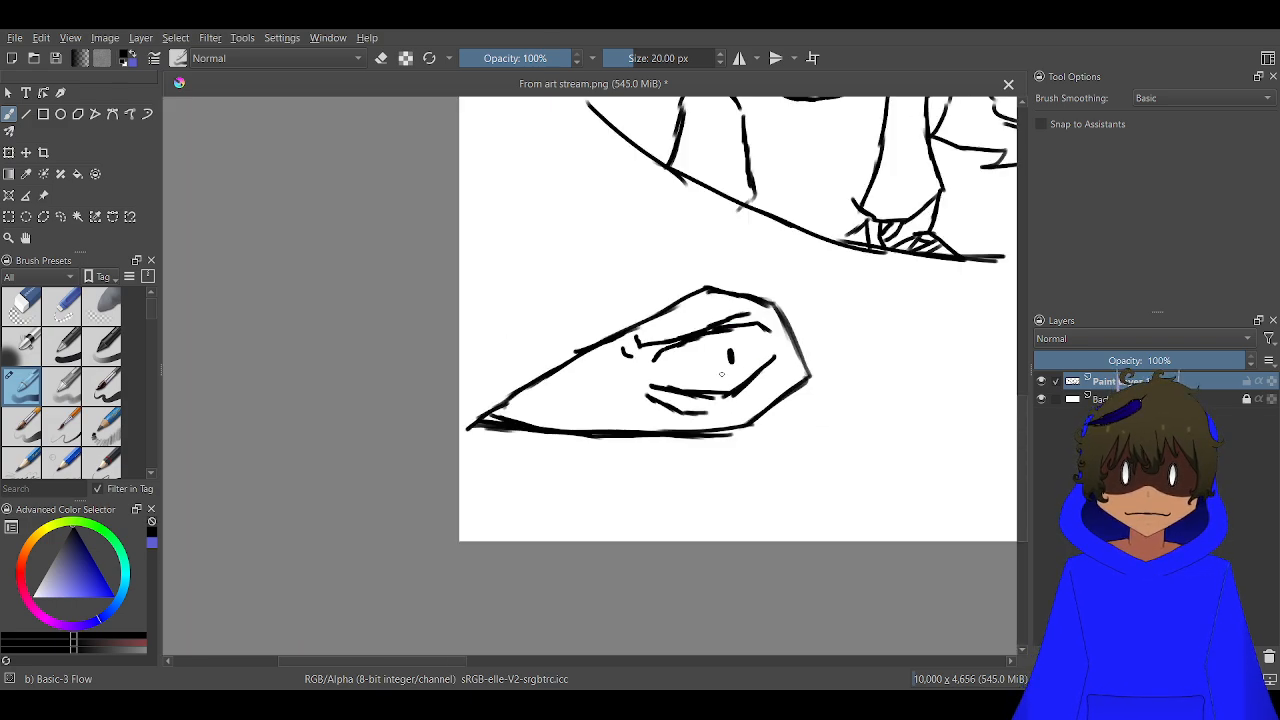
{"action": "scroll", "coordinate": [774, 361], "scroll_direction": "up", "scroll_amount": 1}
{"action": "scroll", "coordinate": [768, 336], "scroll_direction": "up", "scroll_amount": 1}
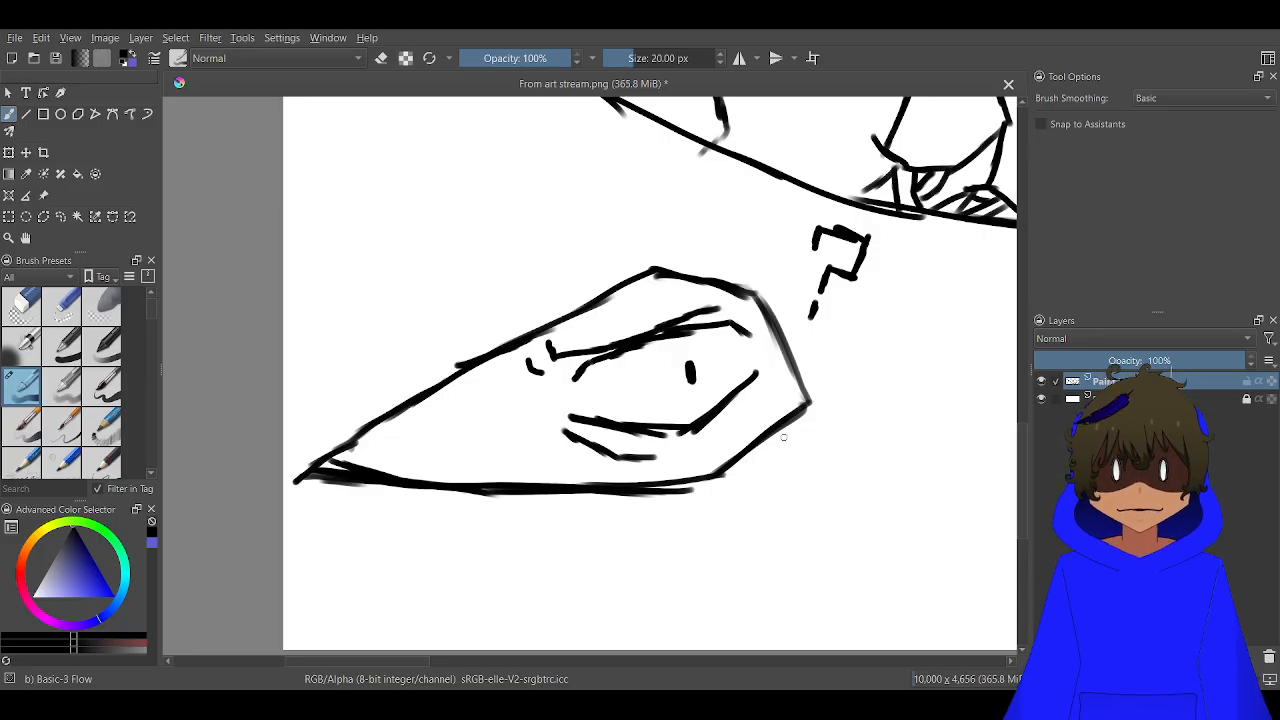
Outline a neck block under the head's blunt end with narrow tapered sides and a curved lower edge
{"action": "left_click_drag", "start_coordinate": [796, 418], "coordinate": [835, 540]}
{"action": "mouse_move", "coordinate": [806, 404]}
{"action": "left_mouse_down"}
{"action": "mouse_move", "coordinate": [836, 480]}
{"action": "mouse_move", "coordinate": [838, 552]}
{"action": "left_mouse_up"}
{"action": "left_click_drag", "start_coordinate": [799, 421], "coordinate": [816, 511]}
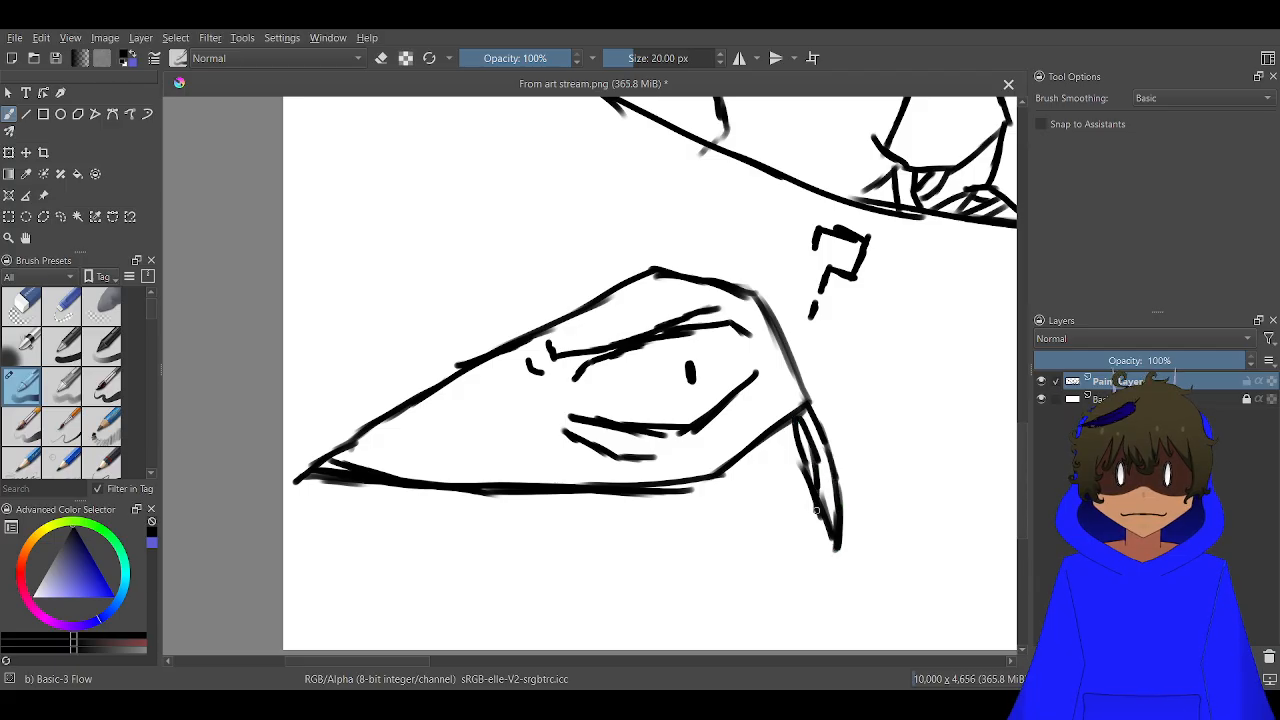
{"action": "mouse_move", "coordinate": [643, 478]}
{"action": "left_mouse_down"}
{"action": "mouse_move", "coordinate": [654, 572]}
{"action": "mouse_move", "coordinate": [668, 465]}
{"action": "mouse_move", "coordinate": [631, 417]}
{"action": "mouse_move", "coordinate": [763, 443]}
{"action": "mouse_move", "coordinate": [753, 372]}
{"action": "mouse_move", "coordinate": [596, 333]}
{"action": "left_mouse_up"}
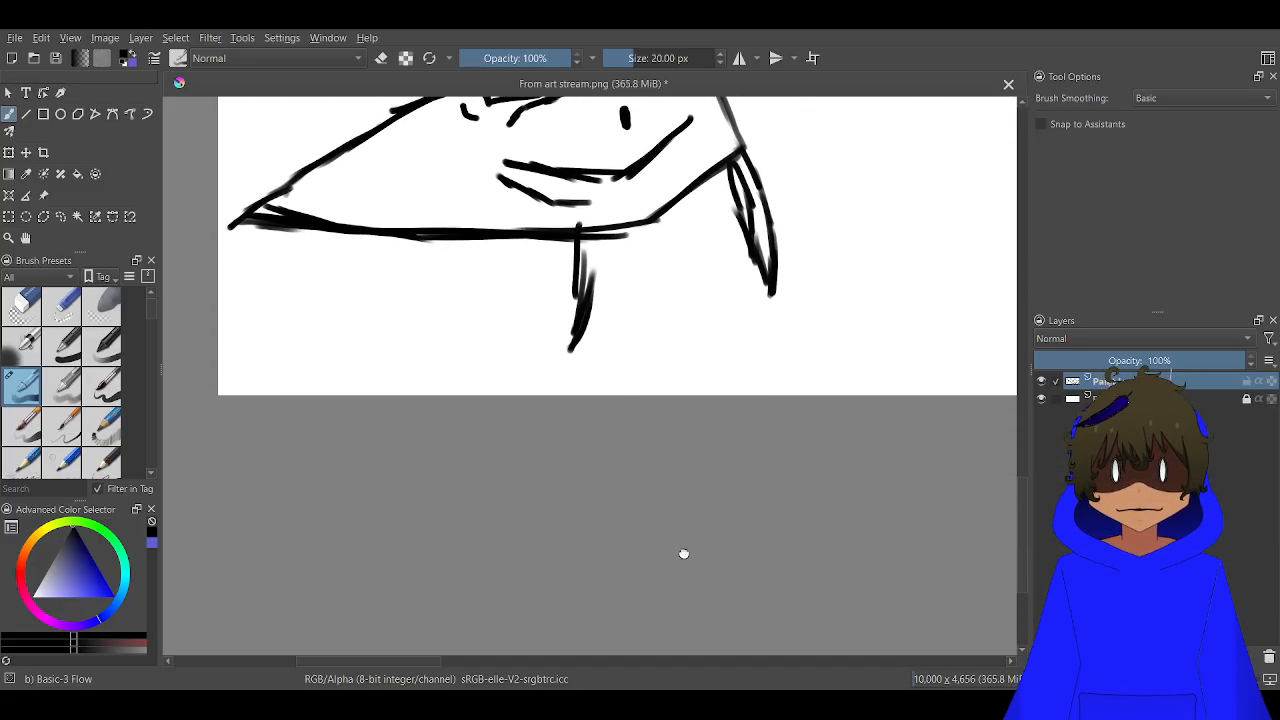
{"action": "left_click_drag", "start_coordinate": [767, 337], "coordinate": [798, 411]}
{"action": "scroll", "coordinate": [826, 393], "scroll_direction": "up", "scroll_amount": 1}
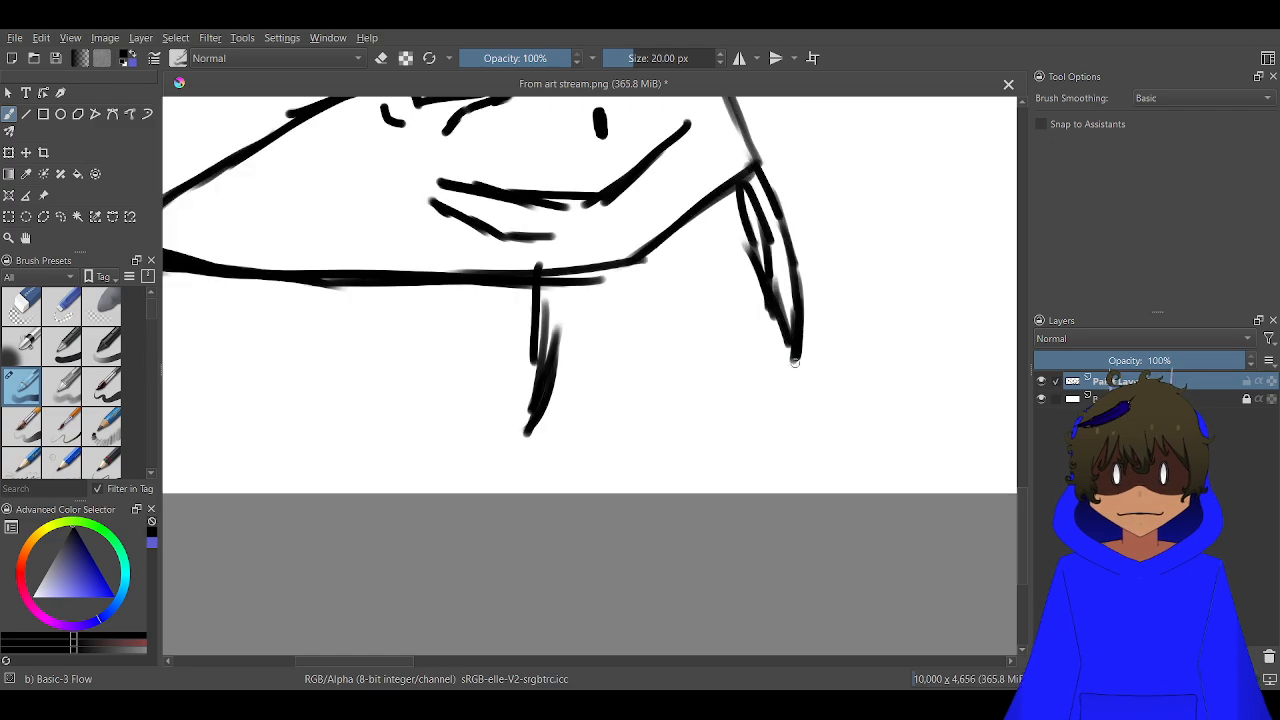
{"action": "mouse_move", "coordinate": [798, 352]}
{"action": "left_mouse_down"}
{"action": "mouse_move", "coordinate": [732, 404]}
{"action": "mouse_move", "coordinate": [790, 370]}
{"action": "mouse_move", "coordinate": [718, 414]}
{"action": "mouse_move", "coordinate": [612, 442]}
{"action": "mouse_move", "coordinate": [626, 452]}
{"action": "mouse_move", "coordinate": [585, 464]}
{"action": "mouse_move", "coordinate": [531, 442]}
{"action": "mouse_move", "coordinate": [566, 448]}
{"action": "left_mouse_up"}
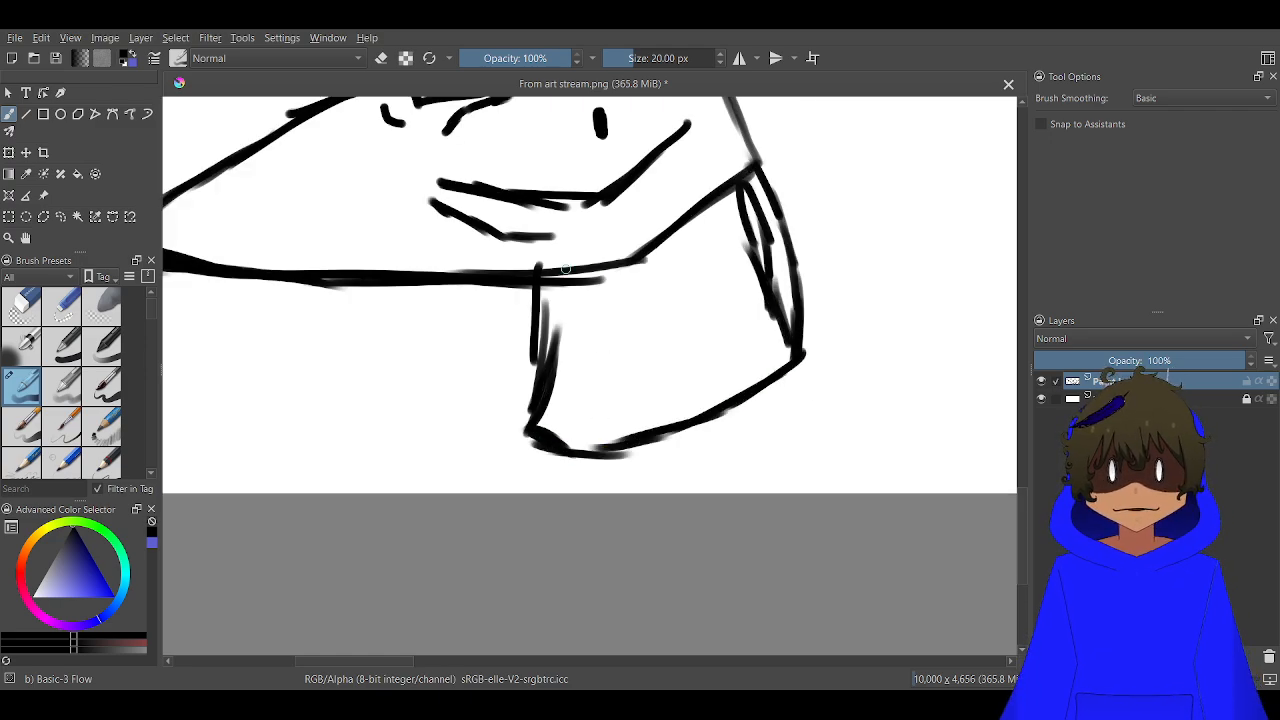
Draw curved inner lines converging at the neck's lower edge to divide it into bands
{"action": "left_click_drag", "start_coordinate": [568, 282], "coordinate": [541, 463]}
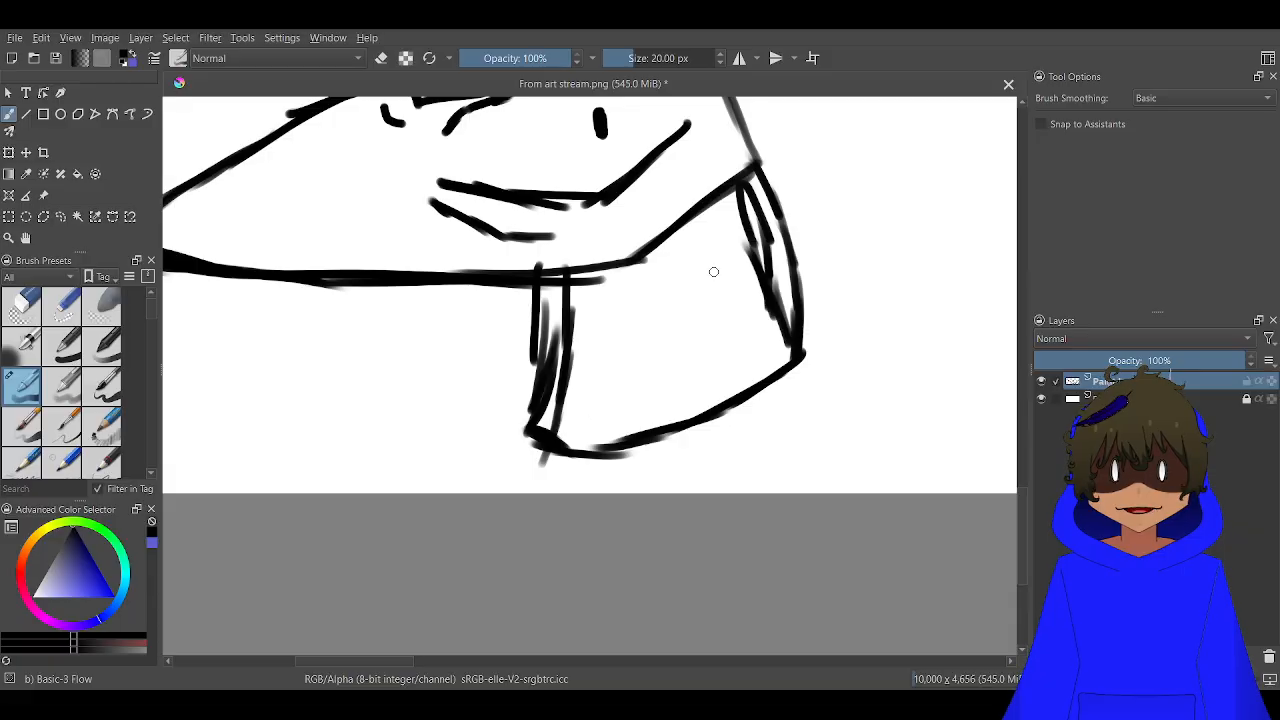
{"action": "mouse_move", "coordinate": [712, 206]}
{"action": "left_mouse_down"}
{"action": "mouse_move", "coordinate": [640, 400]}
{"action": "mouse_move", "coordinate": [596, 447]}
{"action": "left_mouse_up"}
{"action": "mouse_move", "coordinate": [595, 267]}
{"action": "left_mouse_down"}
{"action": "mouse_move", "coordinate": [623, 424]}
{"action": "mouse_move", "coordinate": [595, 393]}
{"action": "mouse_move", "coordinate": [574, 301]}
{"action": "left_mouse_up"}
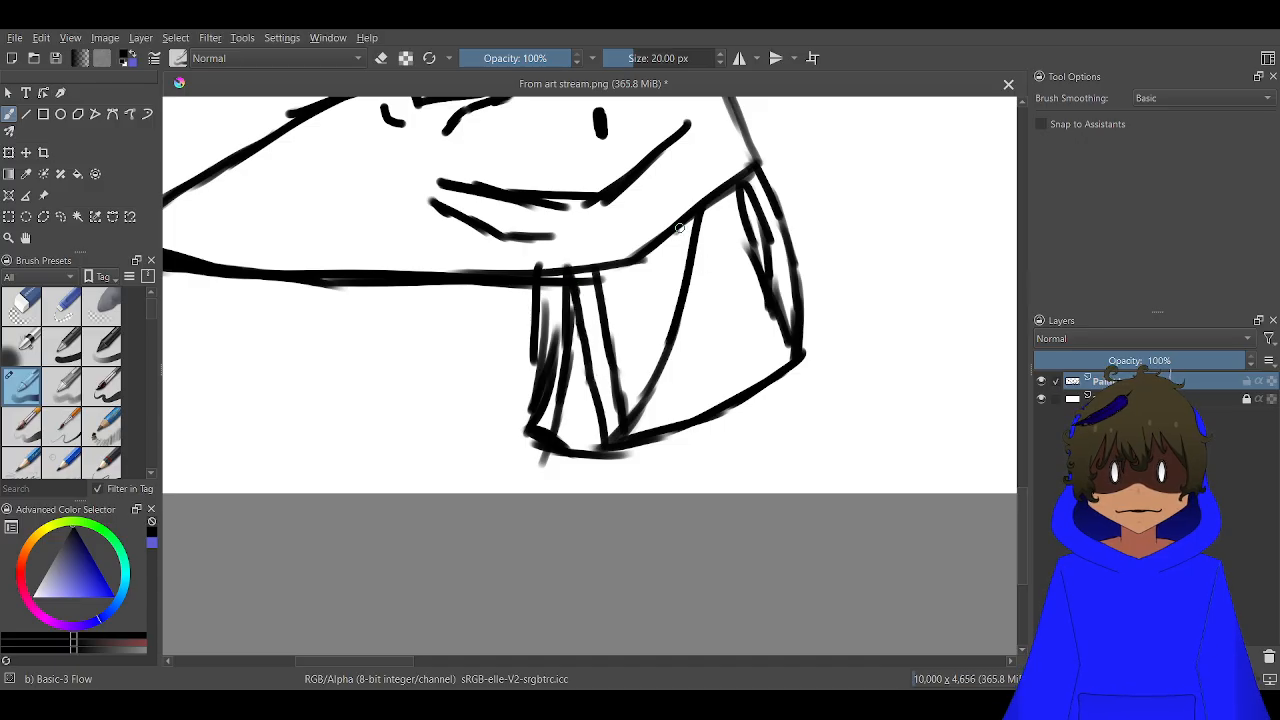
{"action": "mouse_move", "coordinate": [713, 197]}
{"action": "left_mouse_down"}
{"action": "mouse_move", "coordinate": [714, 255]}
{"action": "mouse_move", "coordinate": [714, 229]}
{"action": "mouse_move", "coordinate": [676, 370]}
{"action": "mouse_move", "coordinate": [630, 441]}
{"action": "left_mouse_up"}
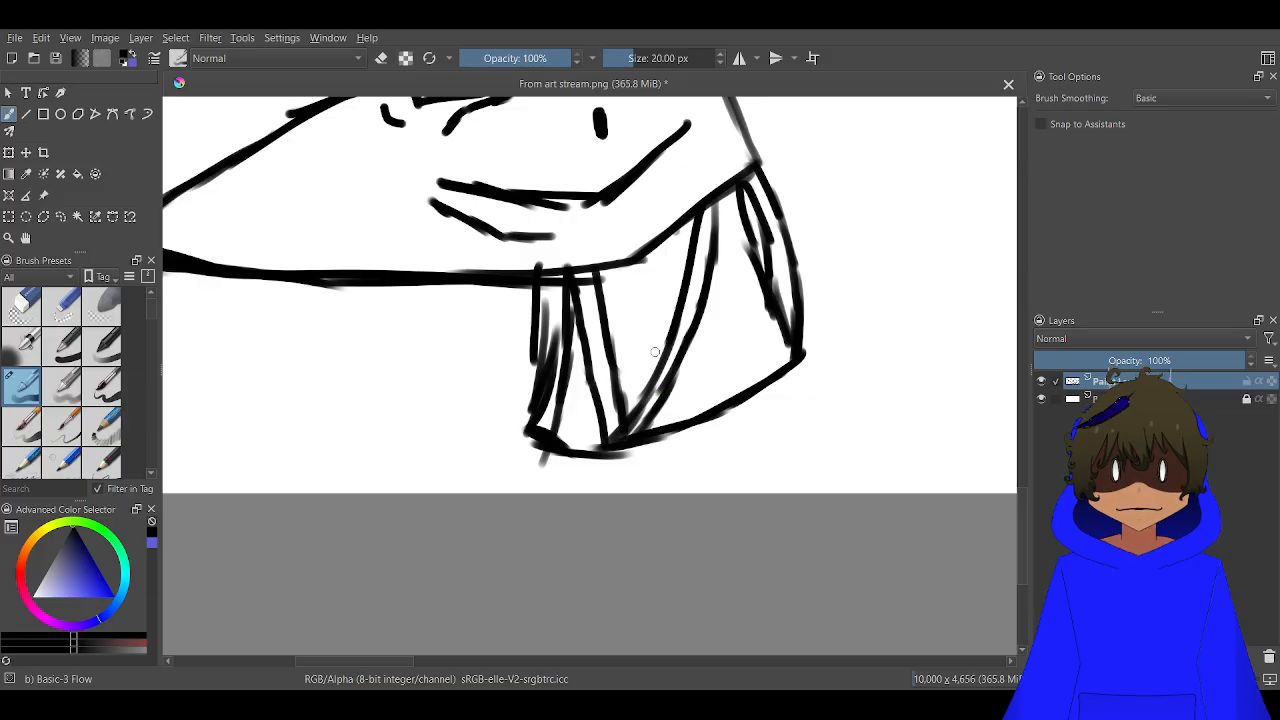
Add a nested inner line and thick diagonal strokes inside the neck's central V-shaped section
{"action": "scroll", "coordinate": [637, 320], "scroll_direction": "up", "scroll_amount": 2}
{"action": "mouse_move", "coordinate": [604, 222]}
{"action": "left_mouse_down"}
{"action": "mouse_move", "coordinate": [639, 436]}
{"action": "mouse_move", "coordinate": [620, 469]}
{"action": "mouse_move", "coordinate": [714, 362]}
{"action": "left_mouse_up"}
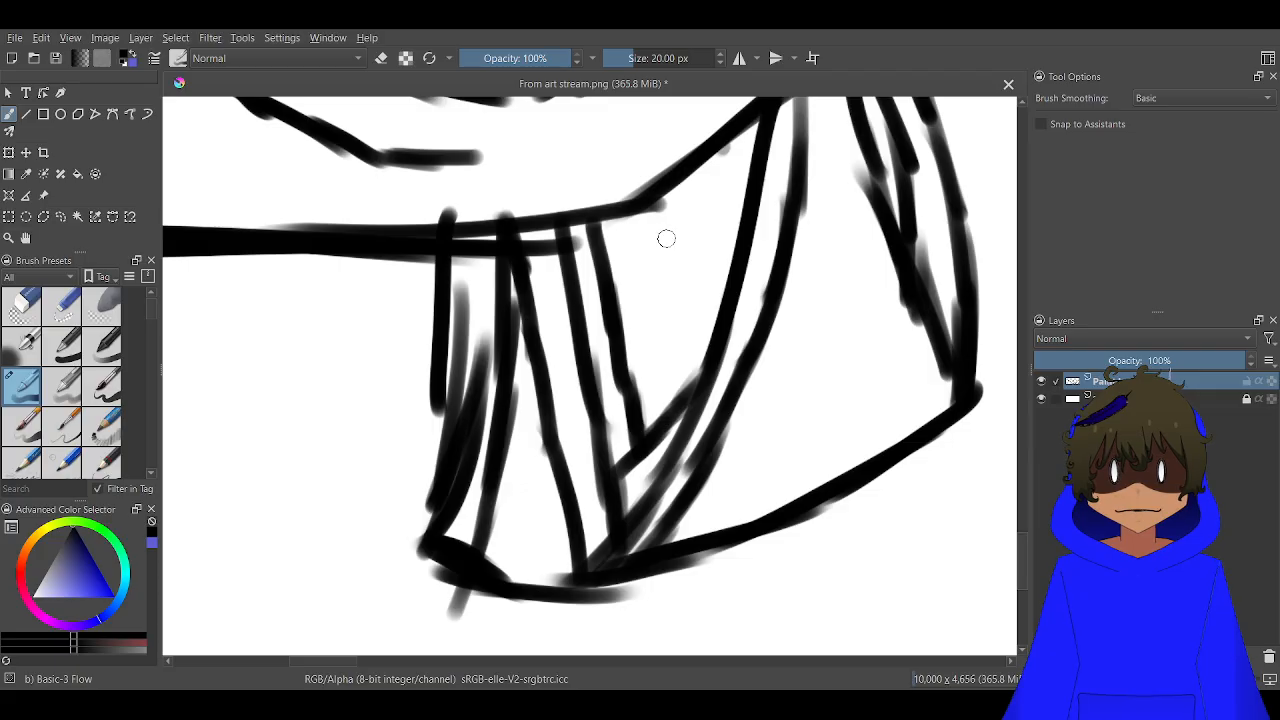
{"action": "left_click_drag", "start_coordinate": [748, 216], "coordinate": [677, 310]}
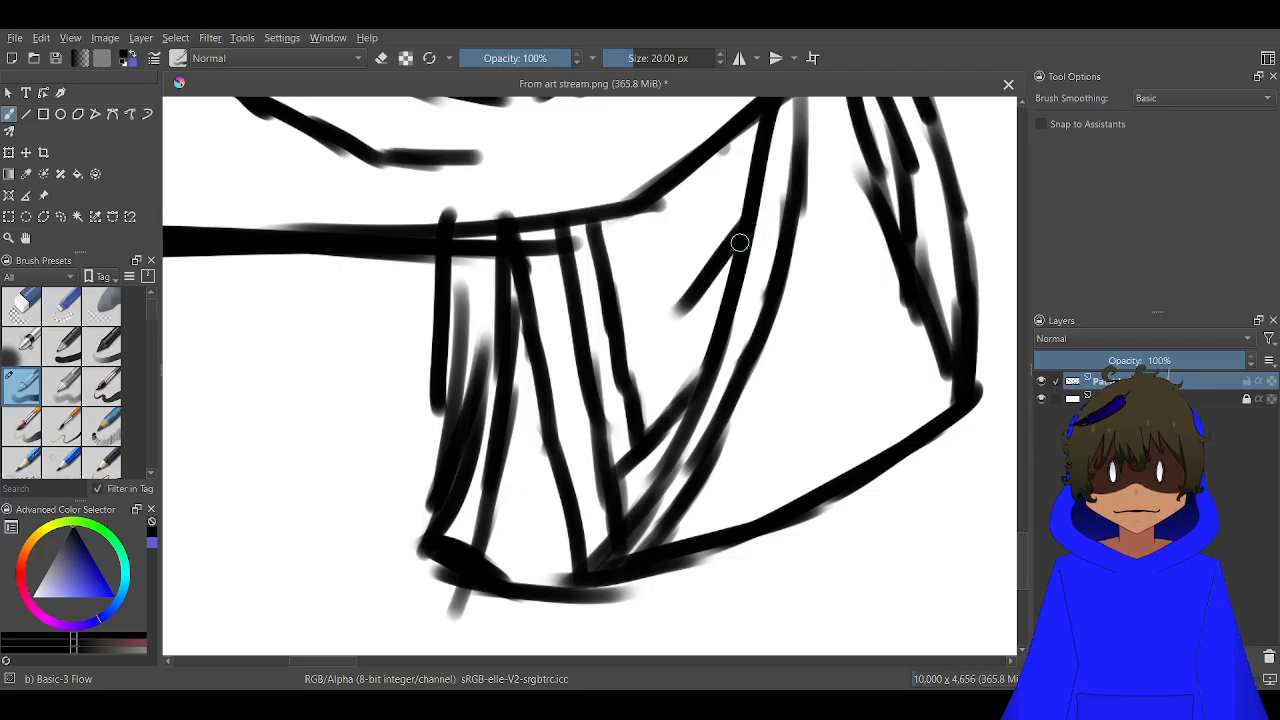
{"action": "left_click_drag", "start_coordinate": [740, 243], "coordinate": [654, 358]}
{"action": "left_click_drag", "start_coordinate": [720, 274], "coordinate": [638, 374]}
{"action": "left_click_drag", "start_coordinate": [677, 324], "coordinate": [638, 376]}
{"action": "mouse_move", "coordinate": [680, 322]}
{"action": "left_mouse_down"}
{"action": "mouse_move", "coordinate": [661, 345]}
{"action": "mouse_move", "coordinate": [670, 300]}
{"action": "mouse_move", "coordinate": [640, 204]}
{"action": "left_mouse_up"}
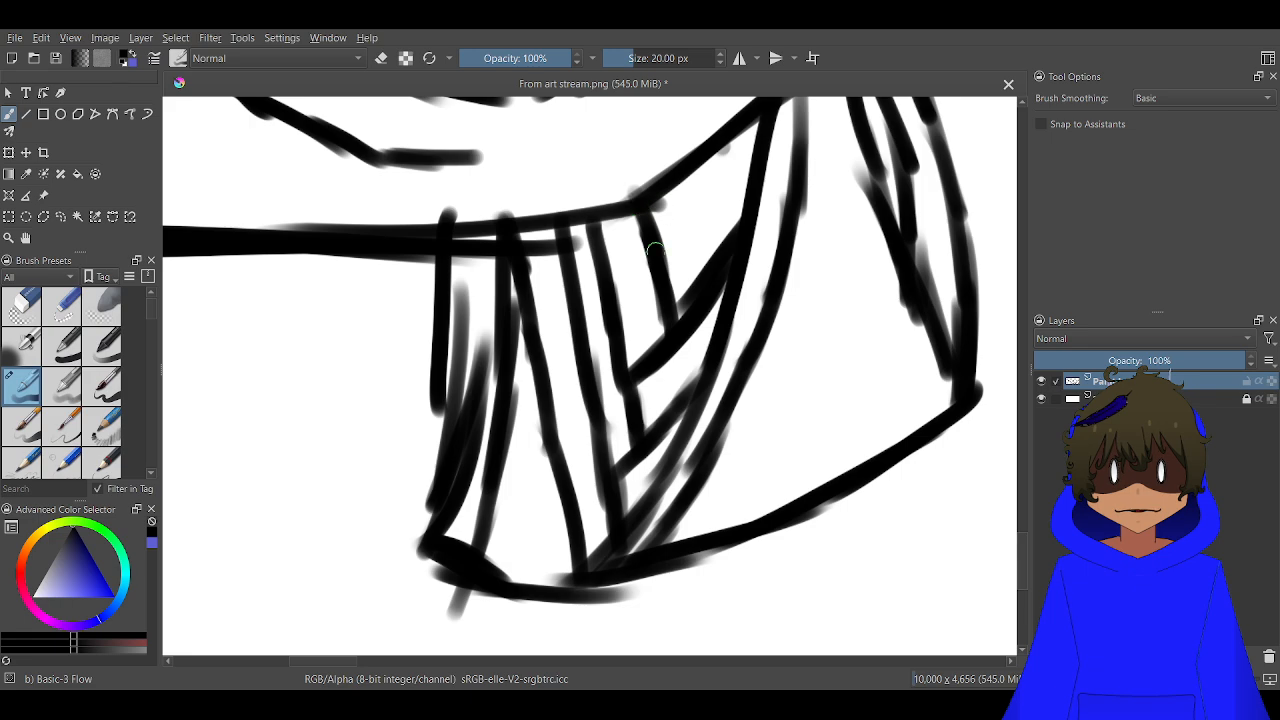
Fill the upper corner of the neck's V-shaped section with small crossing strokes
{"action": "mouse_move", "coordinate": [733, 348]}
{"action": "left_mouse_down"}
{"action": "mouse_move", "coordinate": [660, 423]}
{"action": "mouse_move", "coordinate": [697, 172]}
{"action": "mouse_move", "coordinate": [631, 439]}
{"action": "mouse_move", "coordinate": [645, 423]}
{"action": "left_mouse_up"}
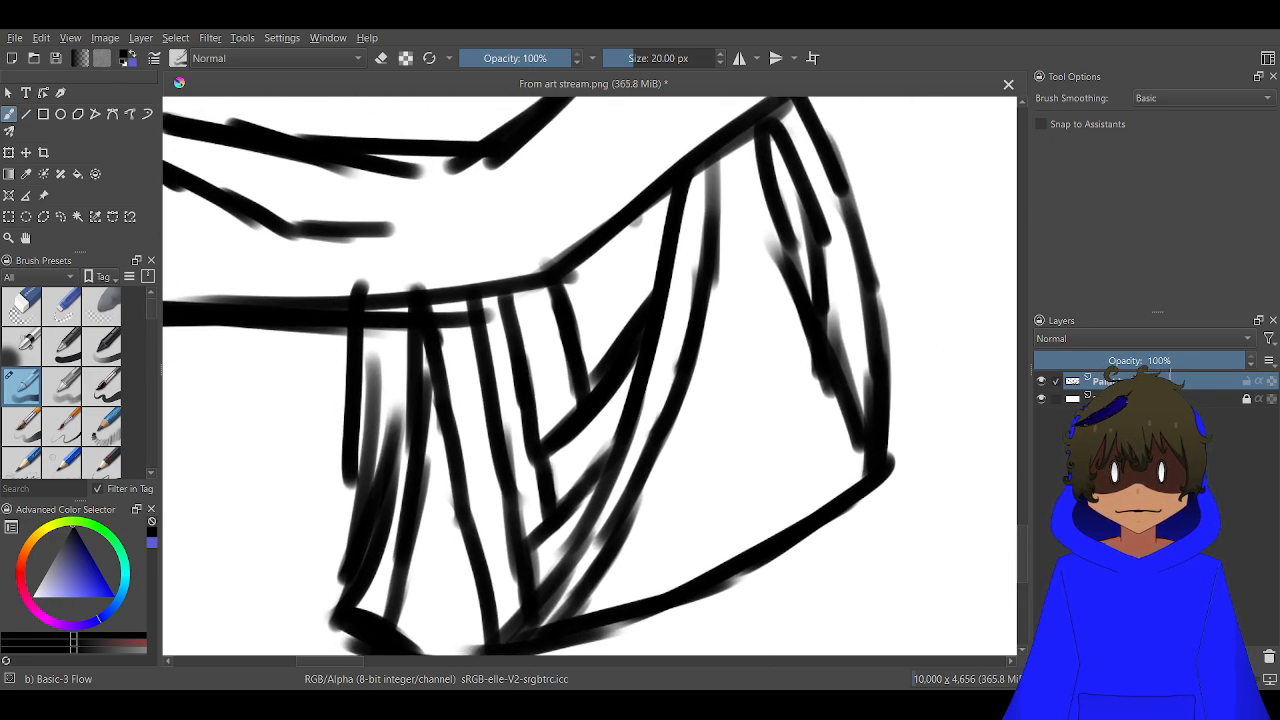
{"action": "scroll", "coordinate": [567, 231], "scroll_direction": "up", "scroll_amount": 2}
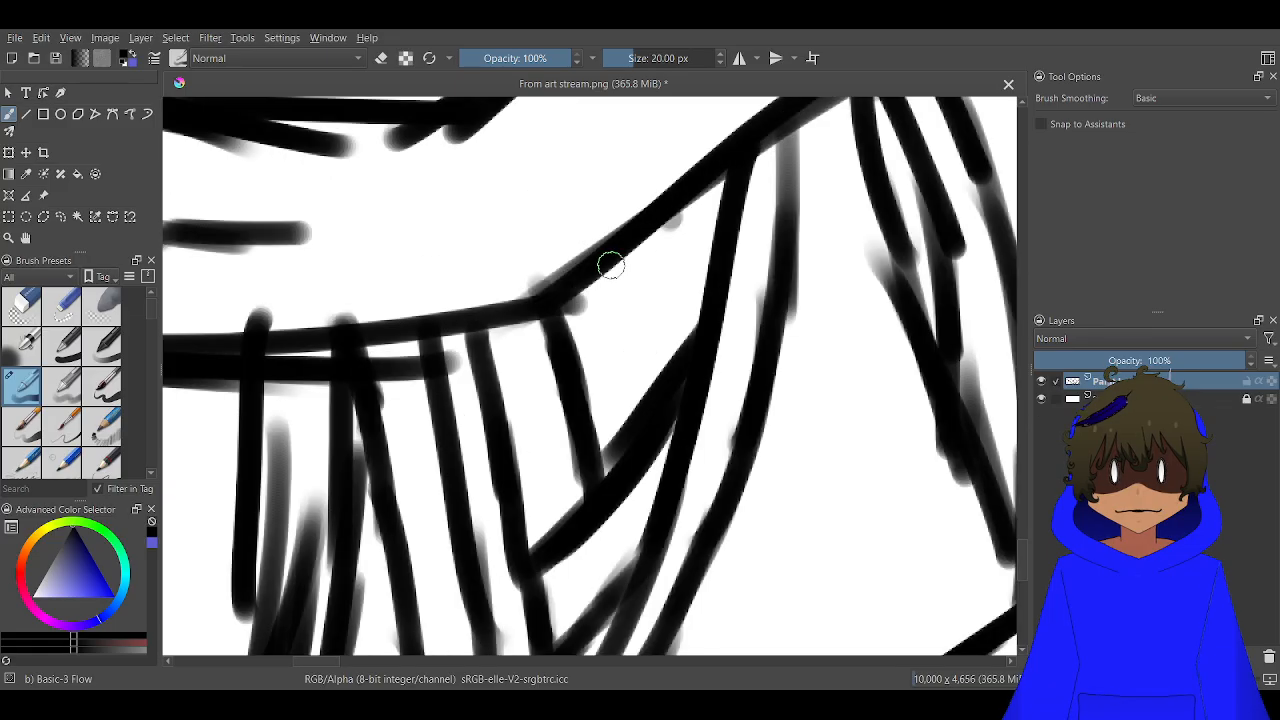
{"action": "left_click_drag", "start_coordinate": [606, 260], "coordinate": [655, 398]}
{"action": "left_click_drag", "start_coordinate": [717, 257], "coordinate": [650, 317]}
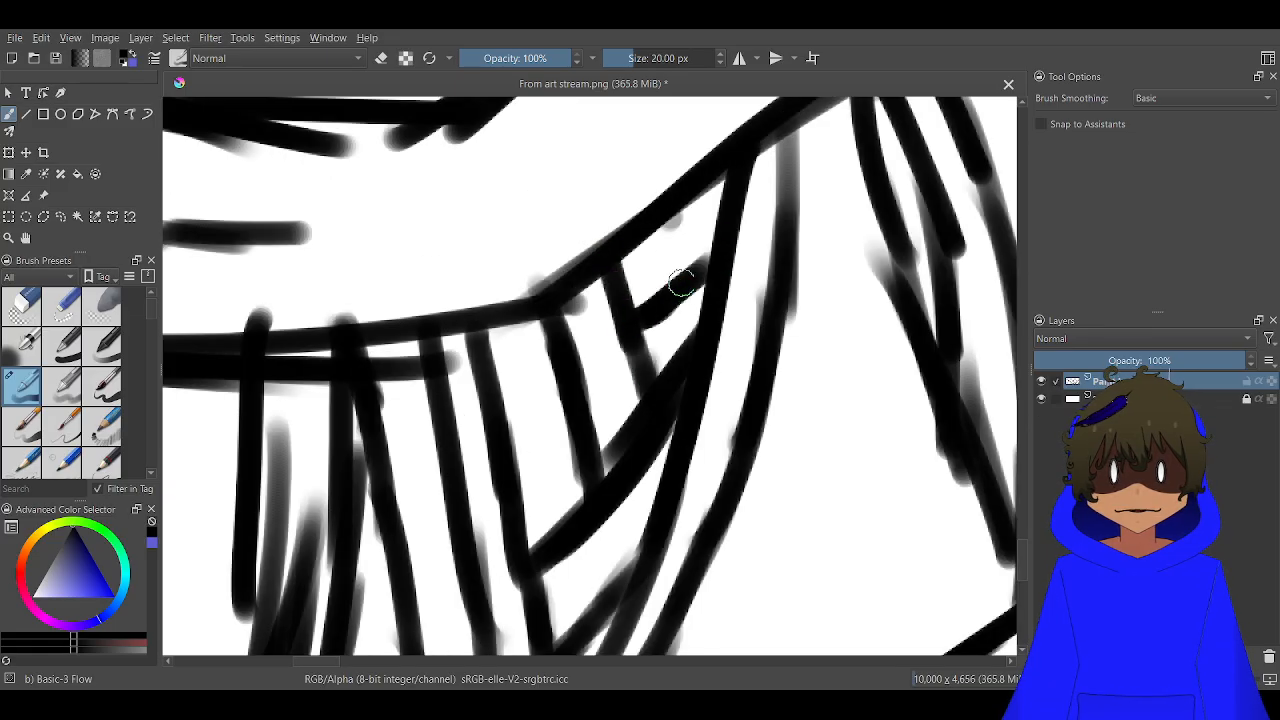
{"action": "left_click_drag", "start_coordinate": [675, 215], "coordinate": [684, 267]}
{"action": "scroll", "coordinate": [652, 338], "scroll_direction": "down", "scroll_amount": 3}
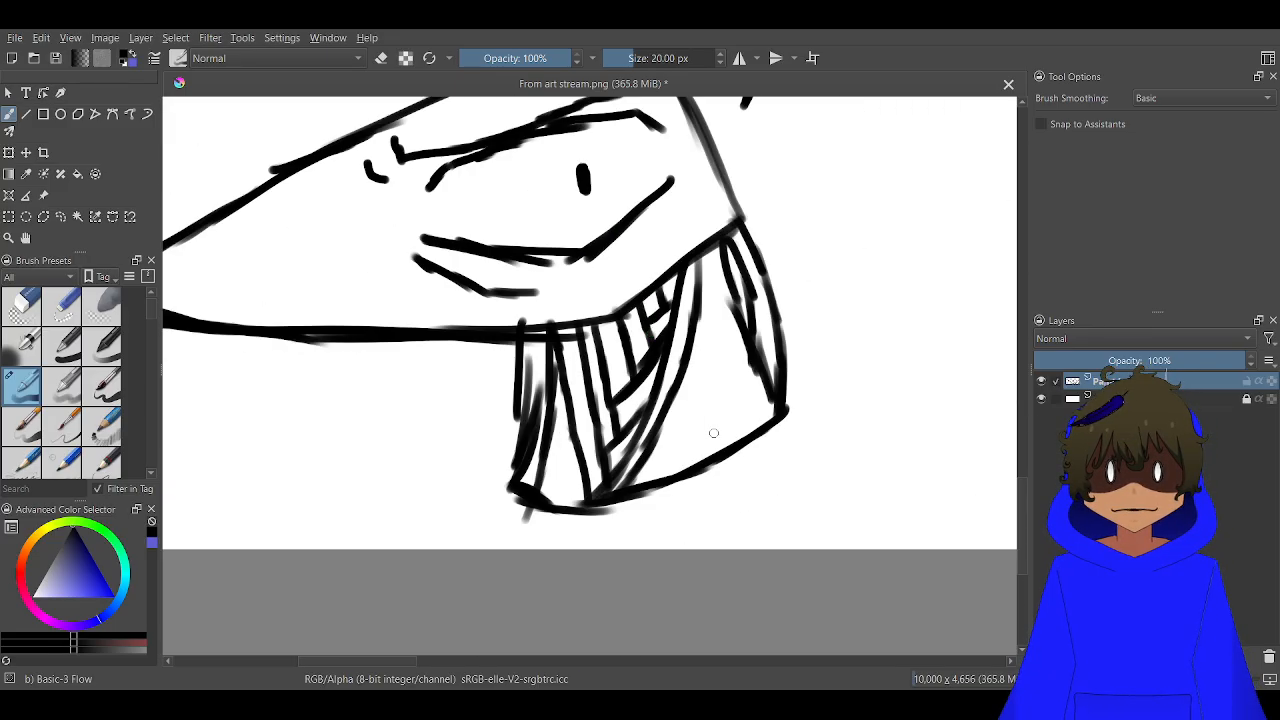
Add two short curved lines in the lower part of the neck's narrow front band
{"action": "scroll", "coordinate": [687, 322], "scroll_direction": "up", "scroll_amount": 2}
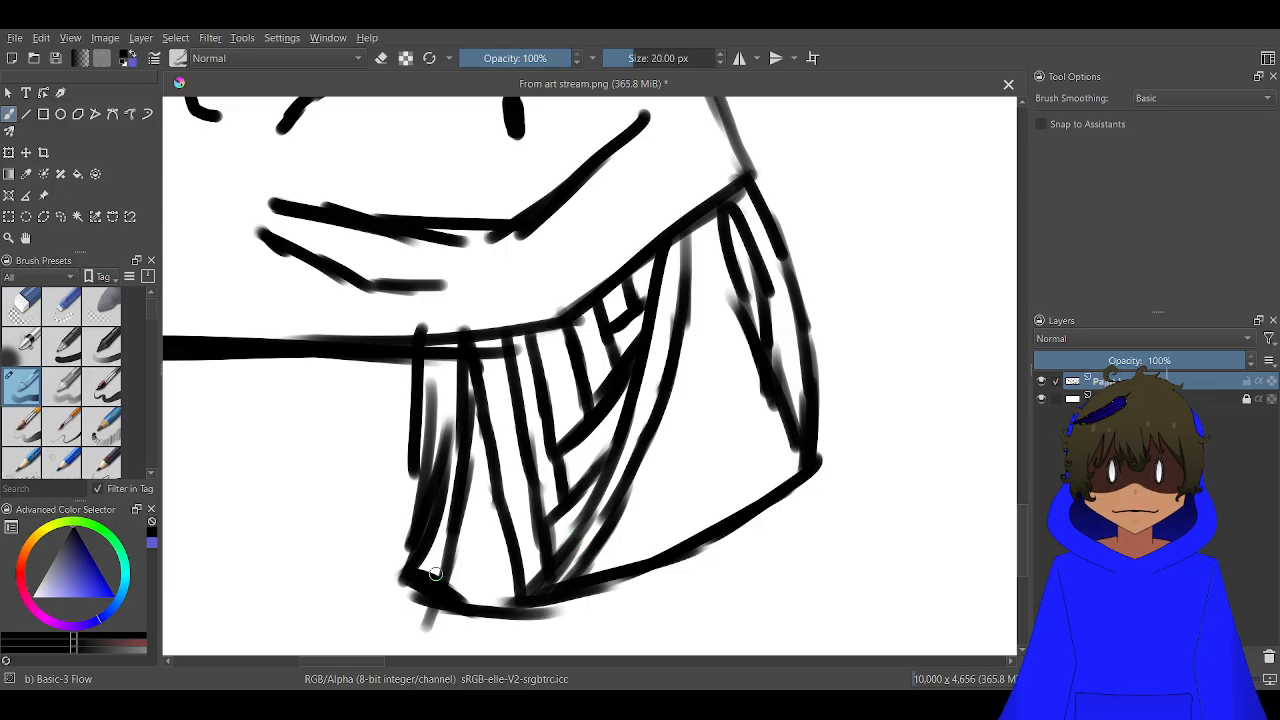
{"action": "left_click_drag", "start_coordinate": [498, 600], "coordinate": [470, 481]}
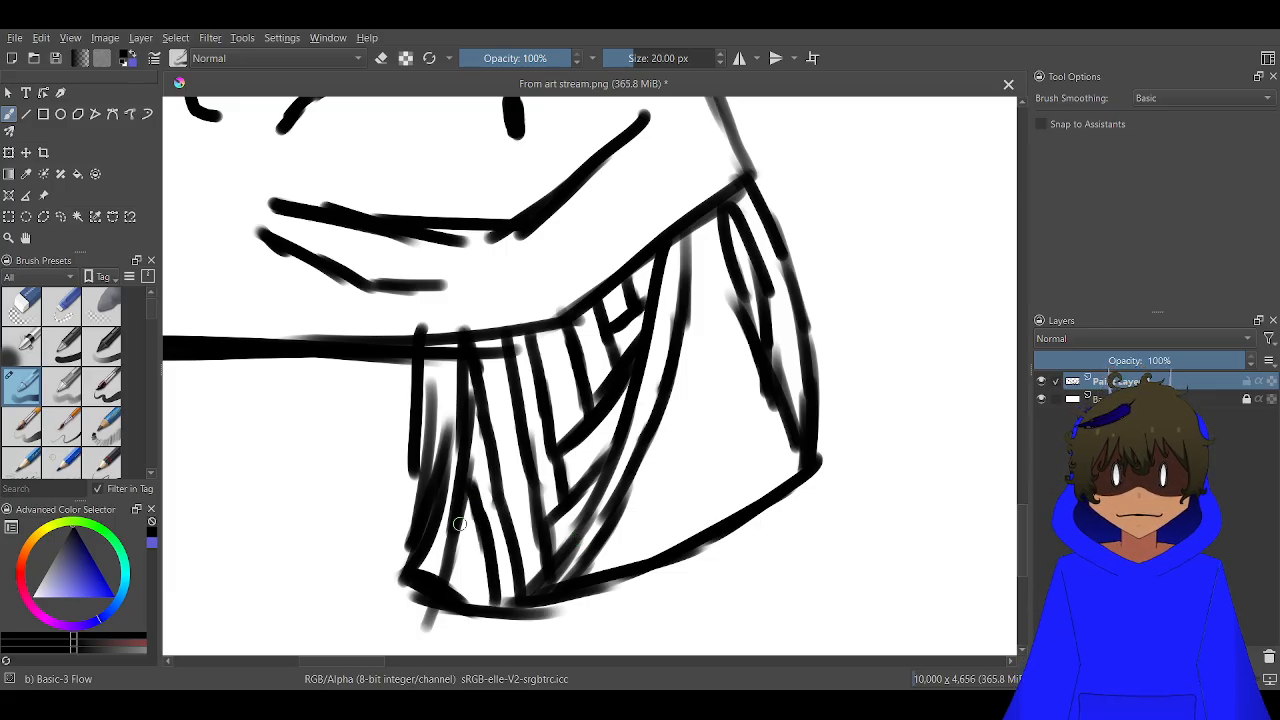
{"action": "left_click_drag", "start_coordinate": [459, 524], "coordinate": [473, 600]}
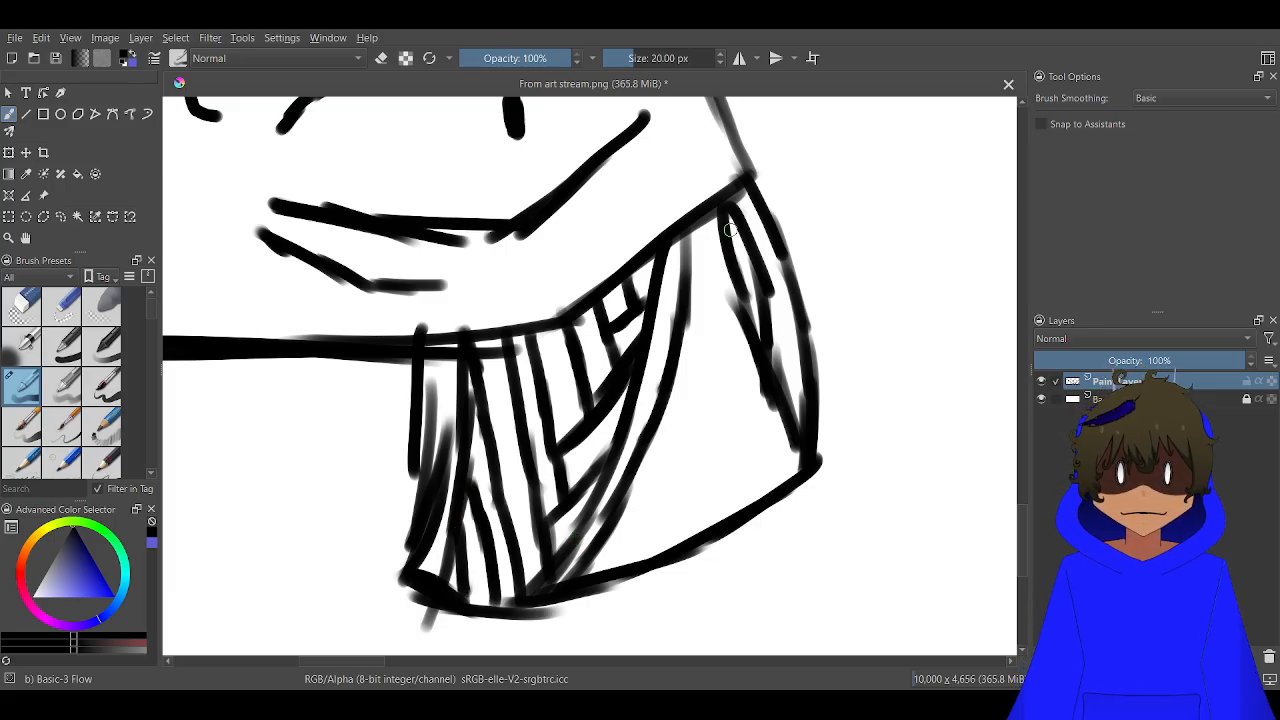
Draw long curved lines down the neck's wide rear section and a stroke parallel to its lower edge
{"action": "mouse_move", "coordinate": [722, 214]}
{"action": "left_mouse_down"}
{"action": "mouse_move", "coordinate": [700, 367]}
{"action": "mouse_move", "coordinate": [642, 528]}
{"action": "left_mouse_up"}
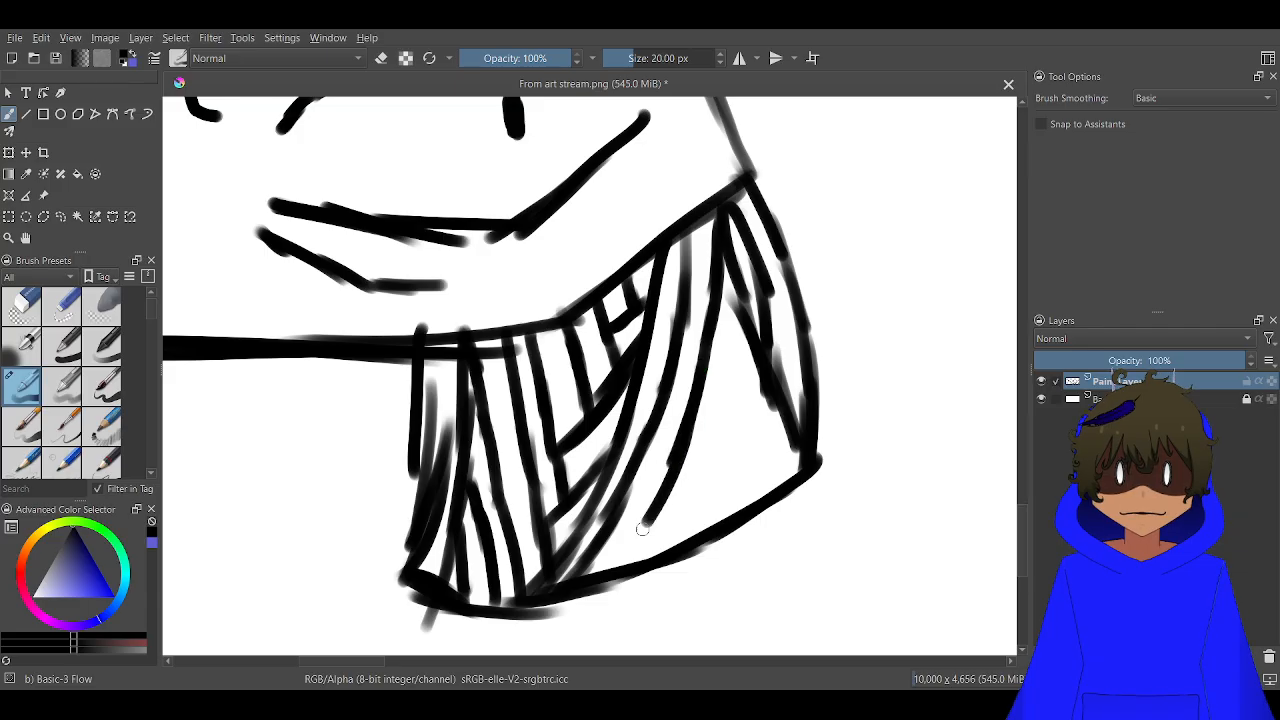
{"action": "left_click_drag", "start_coordinate": [676, 482], "coordinate": [626, 566]}
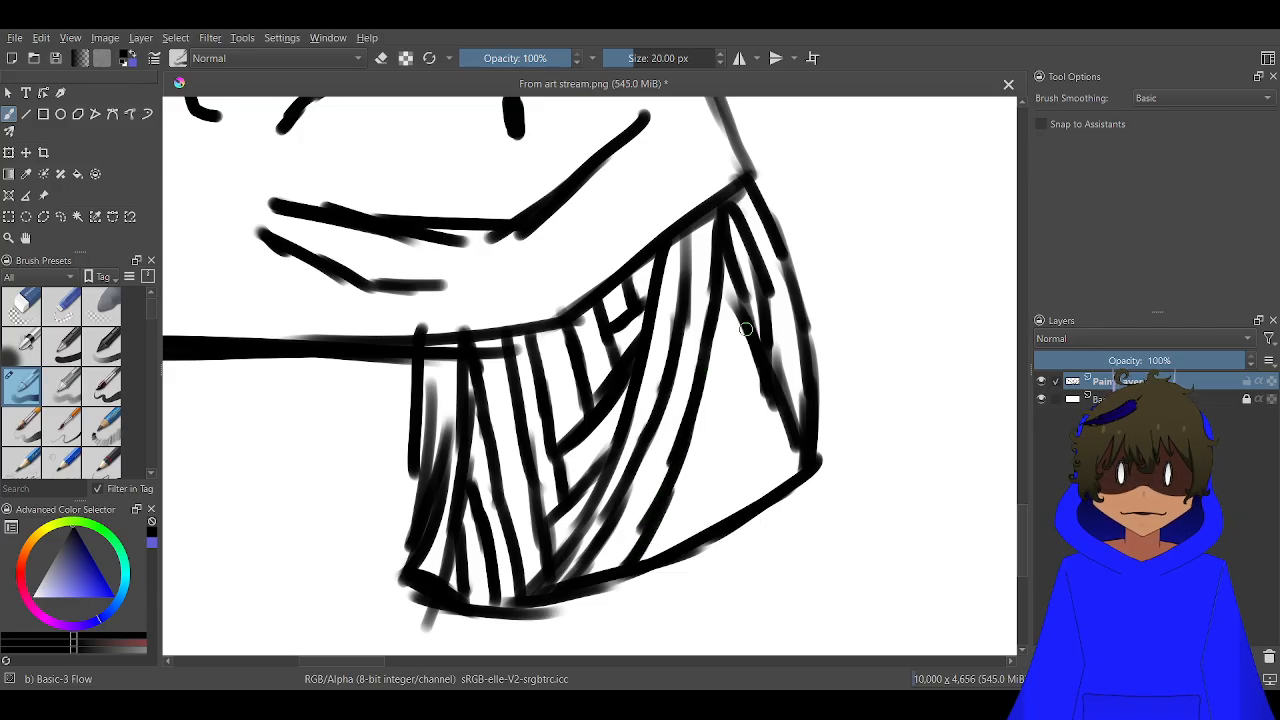
{"action": "left_click_drag", "start_coordinate": [746, 329], "coordinate": [662, 550]}
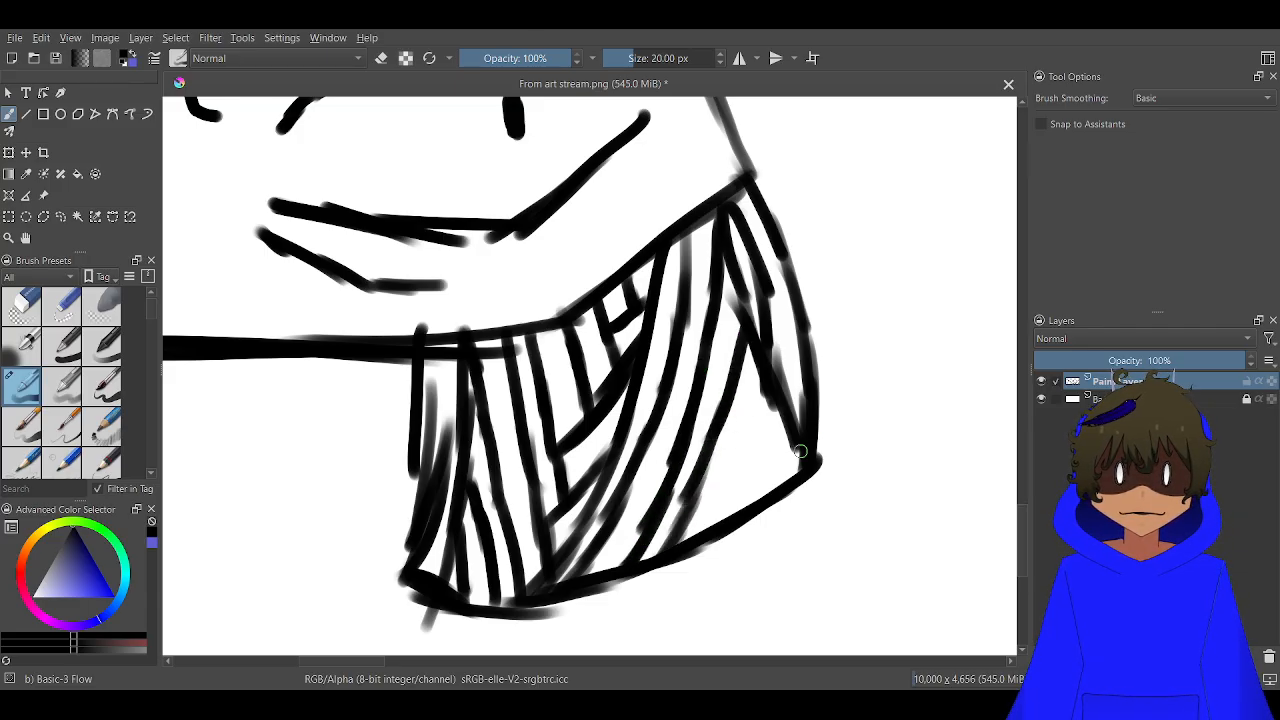
{"action": "left_click_drag", "start_coordinate": [800, 452], "coordinate": [686, 526]}
{"action": "left_click_drag", "start_coordinate": [752, 470], "coordinate": [740, 476]}
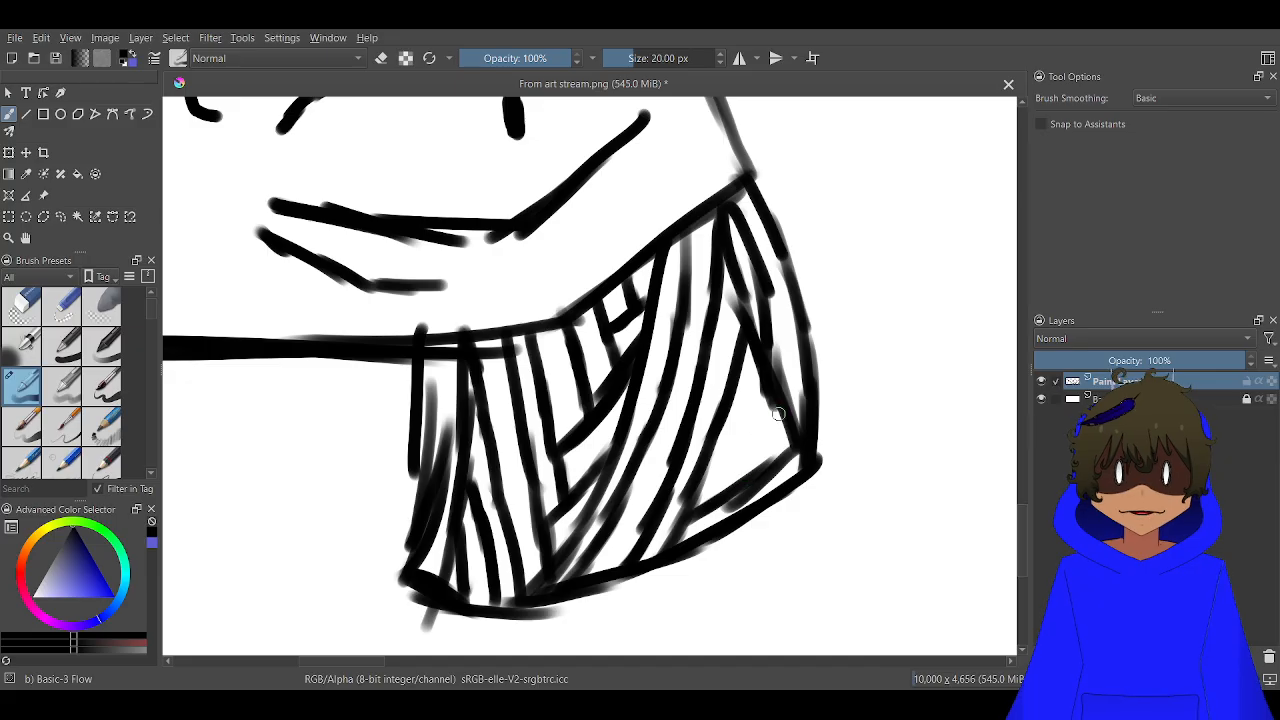
Fill the lower rear corner of the neck with diagonal hatching strokes and add lines along the adjacent band
{"action": "left_click_drag", "start_coordinate": [769, 428], "coordinate": [702, 498]}
{"action": "mouse_move", "coordinate": [788, 404]}
{"action": "left_mouse_down"}
{"action": "mouse_move", "coordinate": [757, 450]}
{"action": "mouse_move", "coordinate": [723, 465]}
{"action": "left_mouse_up"}
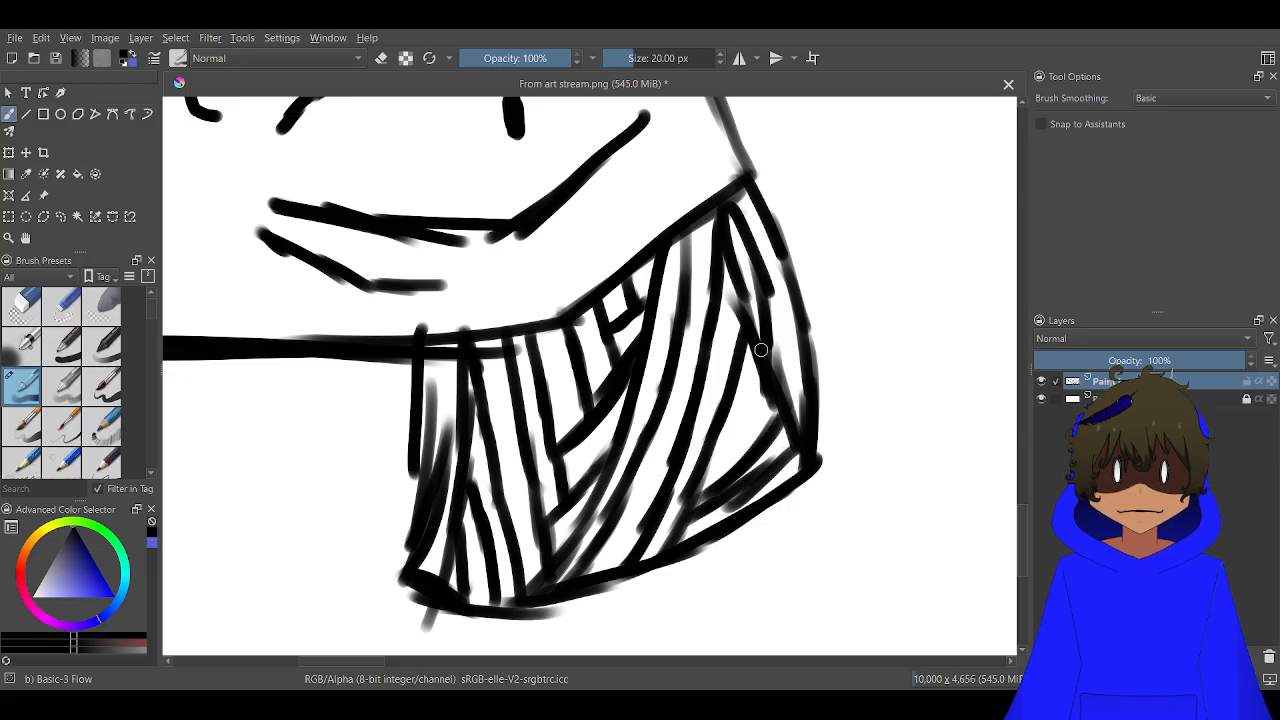
{"action": "mouse_move", "coordinate": [760, 371]}
{"action": "left_mouse_down"}
{"action": "mouse_move", "coordinate": [726, 466]}
{"action": "mouse_move", "coordinate": [670, 510]}
{"action": "left_mouse_up"}
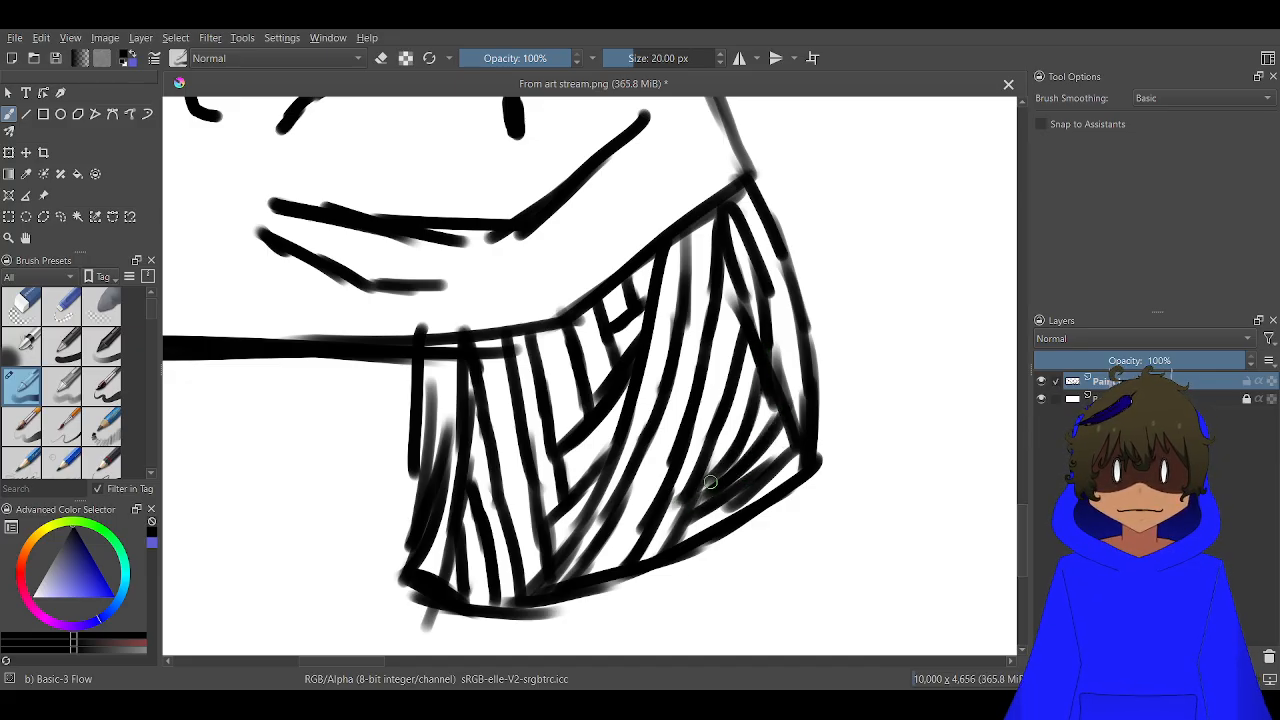
{"action": "mouse_move", "coordinate": [722, 462]}
{"action": "left_mouse_down"}
{"action": "mouse_move", "coordinate": [695, 352]}
{"action": "mouse_move", "coordinate": [706, 314]}
{"action": "mouse_move", "coordinate": [767, 299]}
{"action": "mouse_move", "coordinate": [744, 287]}
{"action": "mouse_move", "coordinate": [742, 344]}
{"action": "left_mouse_up"}
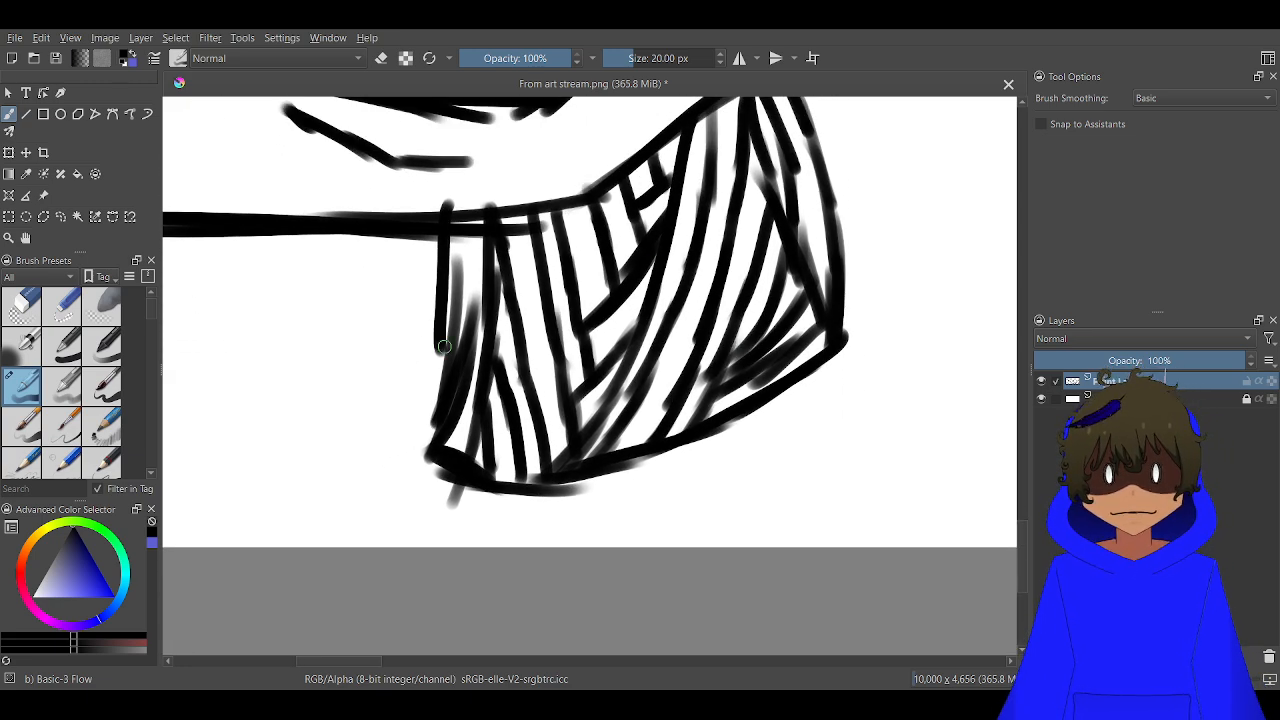
Extend the neck's front edge to its base and draw angled collar outlines outward from both sides down to the canvas edge
{"action": "left_click_drag", "start_coordinate": [444, 346], "coordinate": [417, 476]}
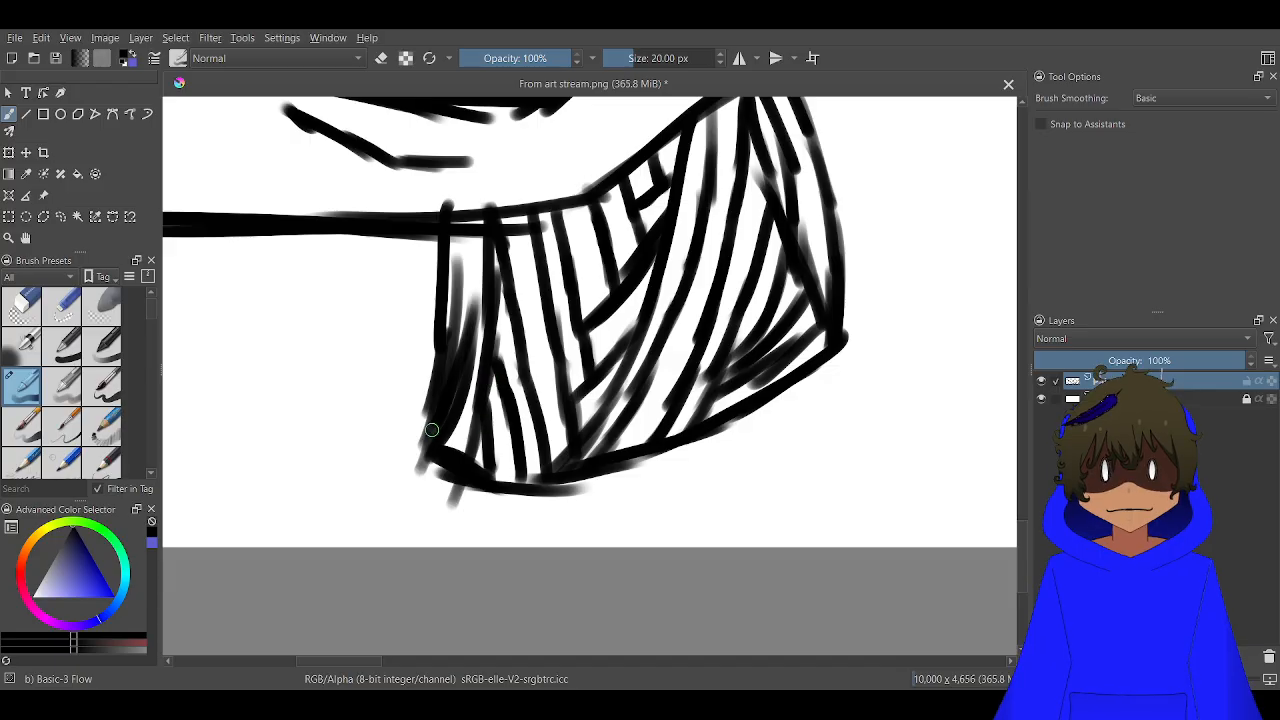
{"action": "mouse_move", "coordinate": [432, 396]}
{"action": "left_mouse_down"}
{"action": "mouse_move", "coordinate": [409, 419]}
{"action": "mouse_move", "coordinate": [327, 449]}
{"action": "mouse_move", "coordinate": [361, 425]}
{"action": "mouse_move", "coordinate": [330, 442]}
{"action": "mouse_move", "coordinate": [386, 548]}
{"action": "left_mouse_up"}
{"action": "mouse_move", "coordinate": [843, 322]}
{"action": "left_mouse_down"}
{"action": "mouse_move", "coordinate": [955, 377]}
{"action": "mouse_move", "coordinate": [828, 546]}
{"action": "left_mouse_up"}
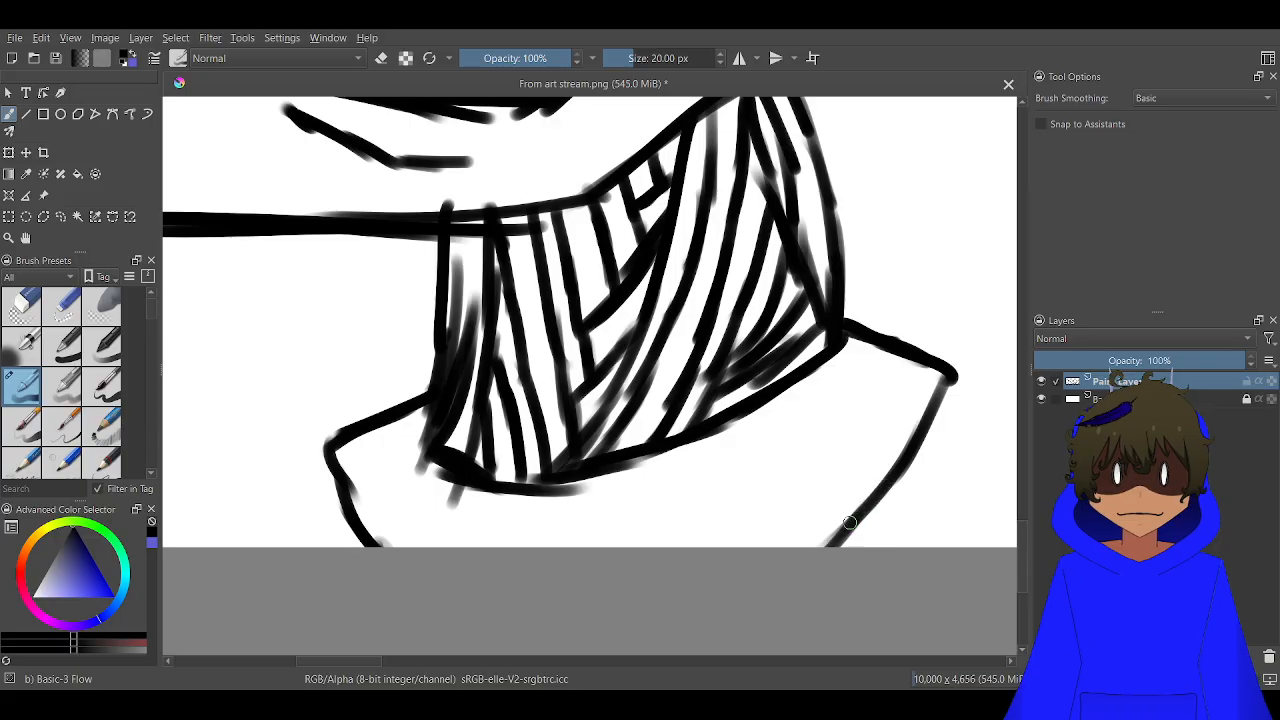
Draw a pointed shoulder flap on the rear side of the collar, with an arm line running down beneath it
{"action": "mouse_move", "coordinate": [466, 484]}
{"action": "left_mouse_down"}
{"action": "mouse_move", "coordinate": [425, 464]}
{"action": "mouse_move", "coordinate": [174, 437]}
{"action": "left_mouse_up"}
{"action": "mouse_move", "coordinate": [645, 360]}
{"action": "left_mouse_down"}
{"action": "mouse_move", "coordinate": [820, 323]}
{"action": "mouse_move", "coordinate": [714, 362]}
{"action": "mouse_move", "coordinate": [822, 322]}
{"action": "mouse_move", "coordinate": [767, 372]}
{"action": "left_mouse_up"}
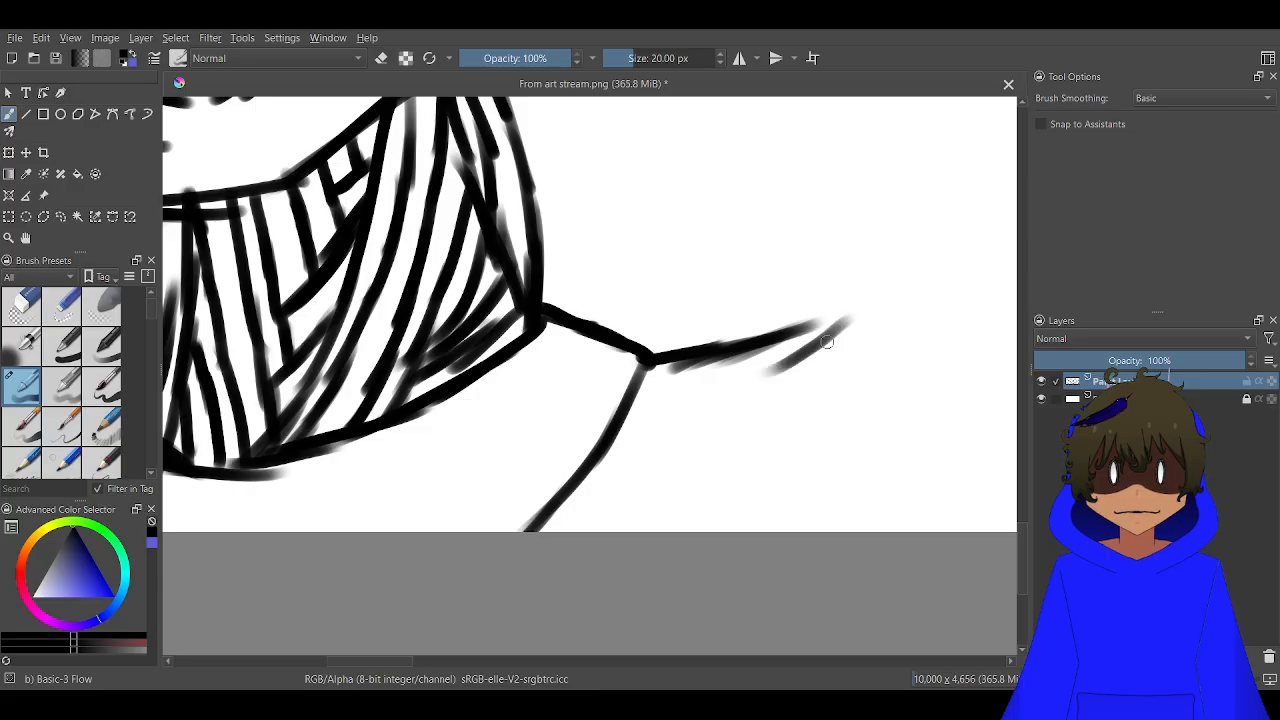
{"action": "mouse_move", "coordinate": [838, 318]}
{"action": "left_mouse_down"}
{"action": "mouse_move", "coordinate": [737, 423]}
{"action": "mouse_move", "coordinate": [600, 503]}
{"action": "mouse_move", "coordinate": [645, 490]}
{"action": "mouse_move", "coordinate": [540, 496]}
{"action": "mouse_move", "coordinate": [736, 440]}
{"action": "mouse_move", "coordinate": [770, 412]}
{"action": "left_mouse_up"}
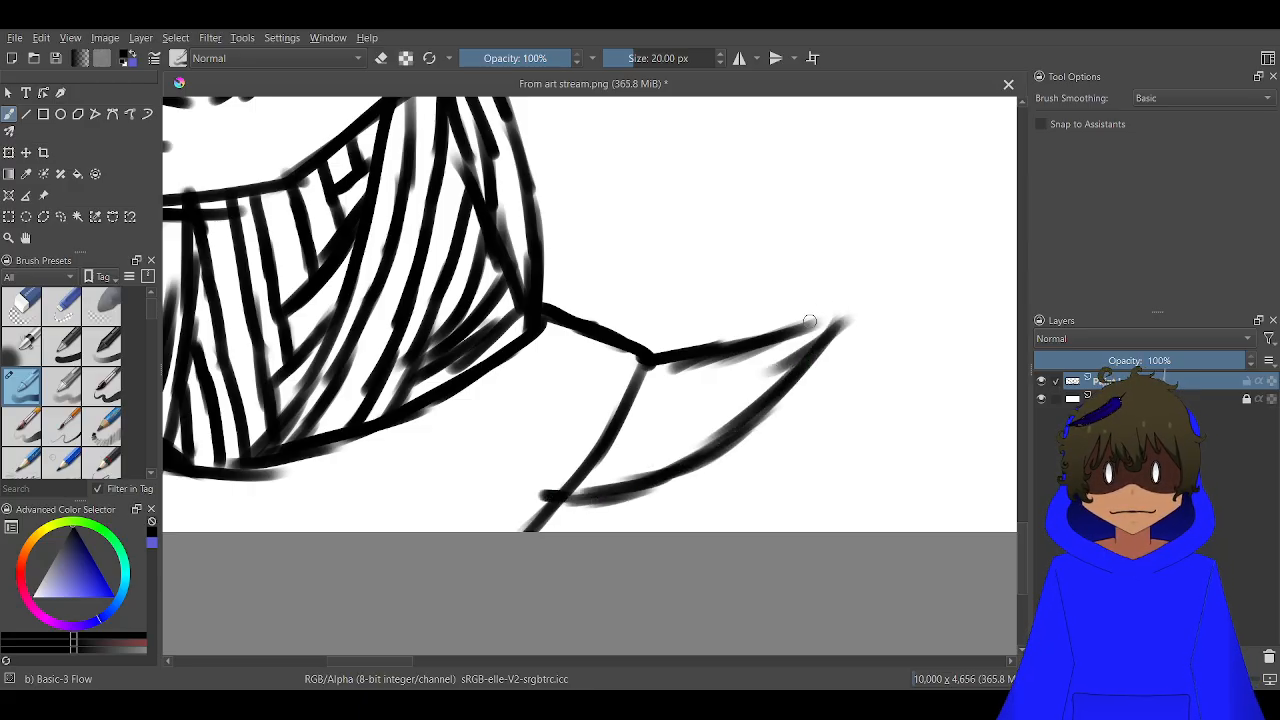
{"action": "left_click_drag", "start_coordinate": [797, 322], "coordinate": [842, 322]}
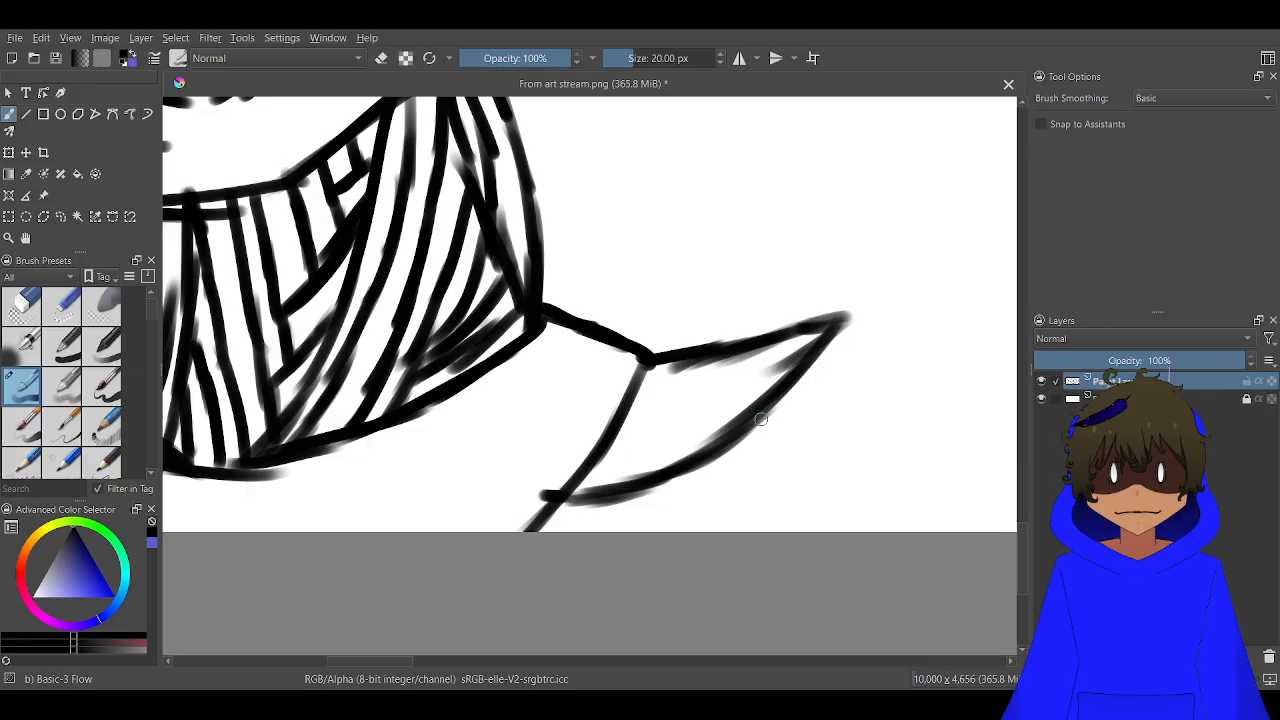
{"action": "mouse_move", "coordinate": [768, 402]}
{"action": "left_mouse_down"}
{"action": "mouse_move", "coordinate": [806, 581]}
{"action": "mouse_move", "coordinate": [778, 475]}
{"action": "mouse_move", "coordinate": [834, 458]}
{"action": "left_mouse_up"}
{"action": "scroll", "coordinate": [762, 495], "scroll_direction": "down", "scroll_amount": 4}
{"action": "scroll", "coordinate": [527, 374], "scroll_direction": "up", "scroll_amount": 3}
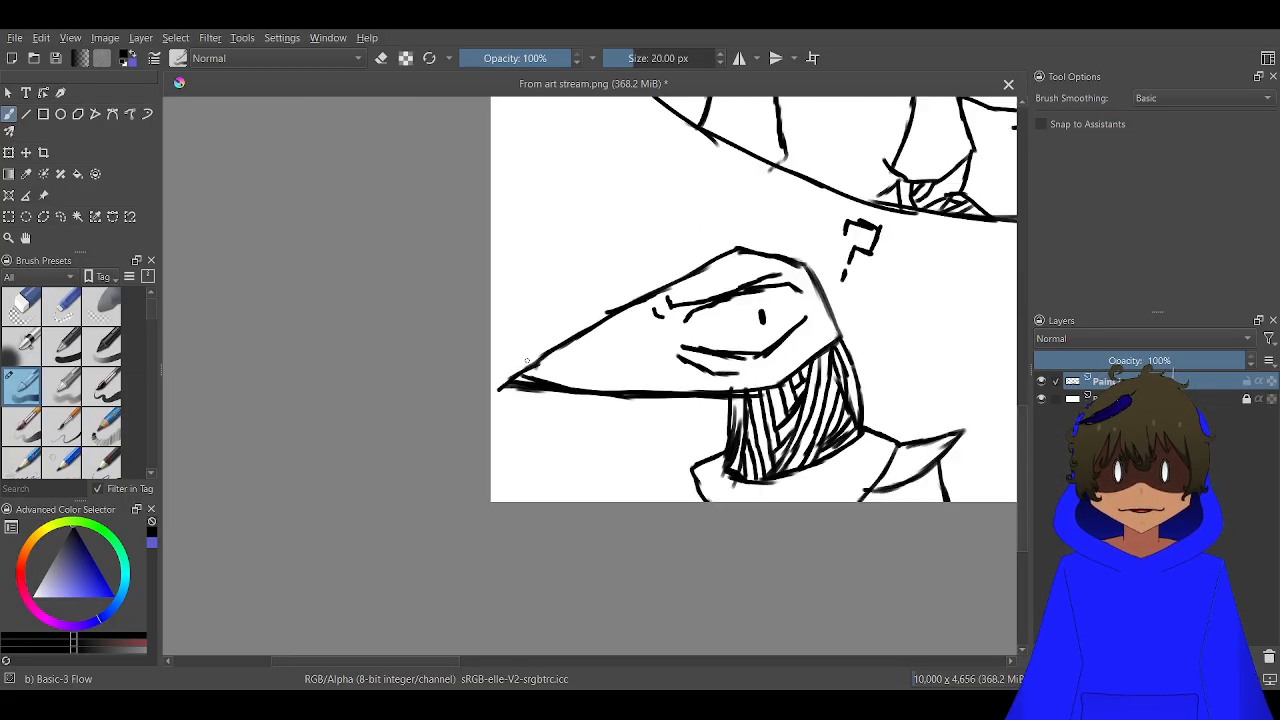
{"action": "left_click_drag", "start_coordinate": [843, 547], "coordinate": [720, 533]}
{"action": "mouse_move", "coordinate": [869, 597]}
{"action": "left_mouse_down"}
{"action": "mouse_move", "coordinate": [786, 612]}
{"action": "mouse_move", "coordinate": [704, 534]}
{"action": "left_mouse_up"}
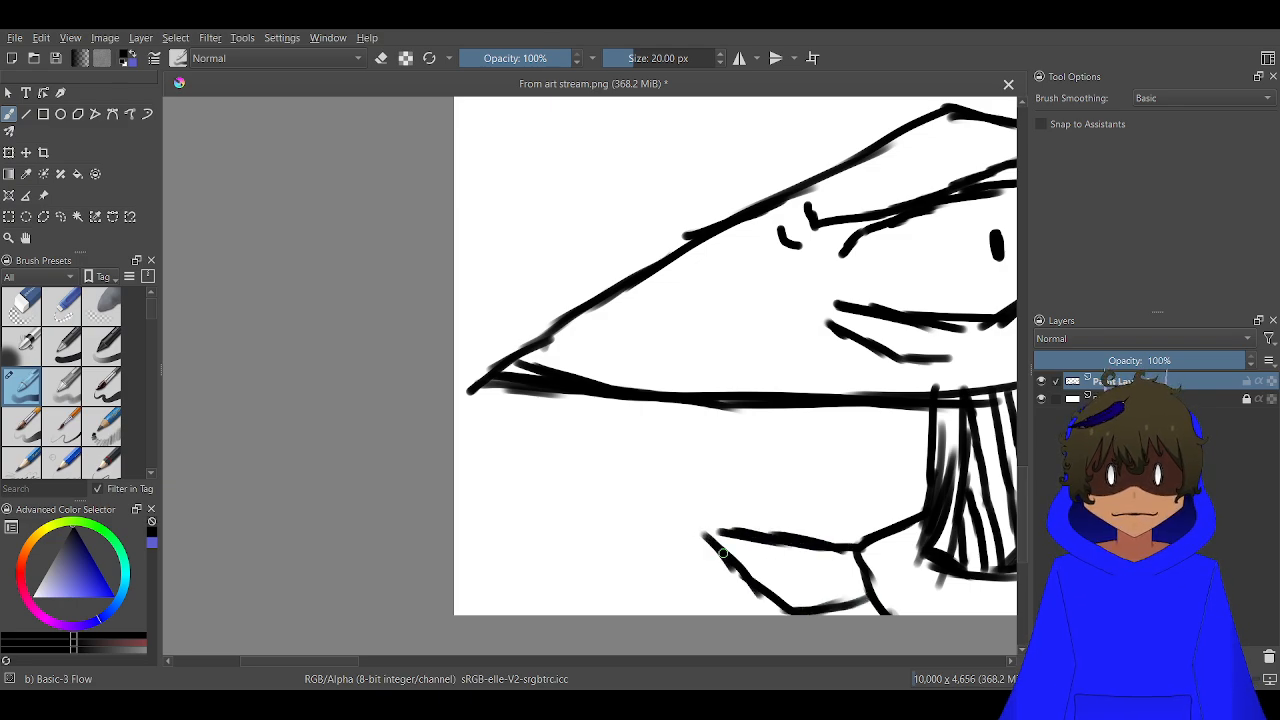
{"action": "key", "text": "ctrl+z"}
{"action": "key", "text": "ctrl+z"}
{"action": "key", "text": "ctrl+z"}
{"action": "key", "text": "ctrl+z"}
{"action": "key", "text": "ctrl+z"}
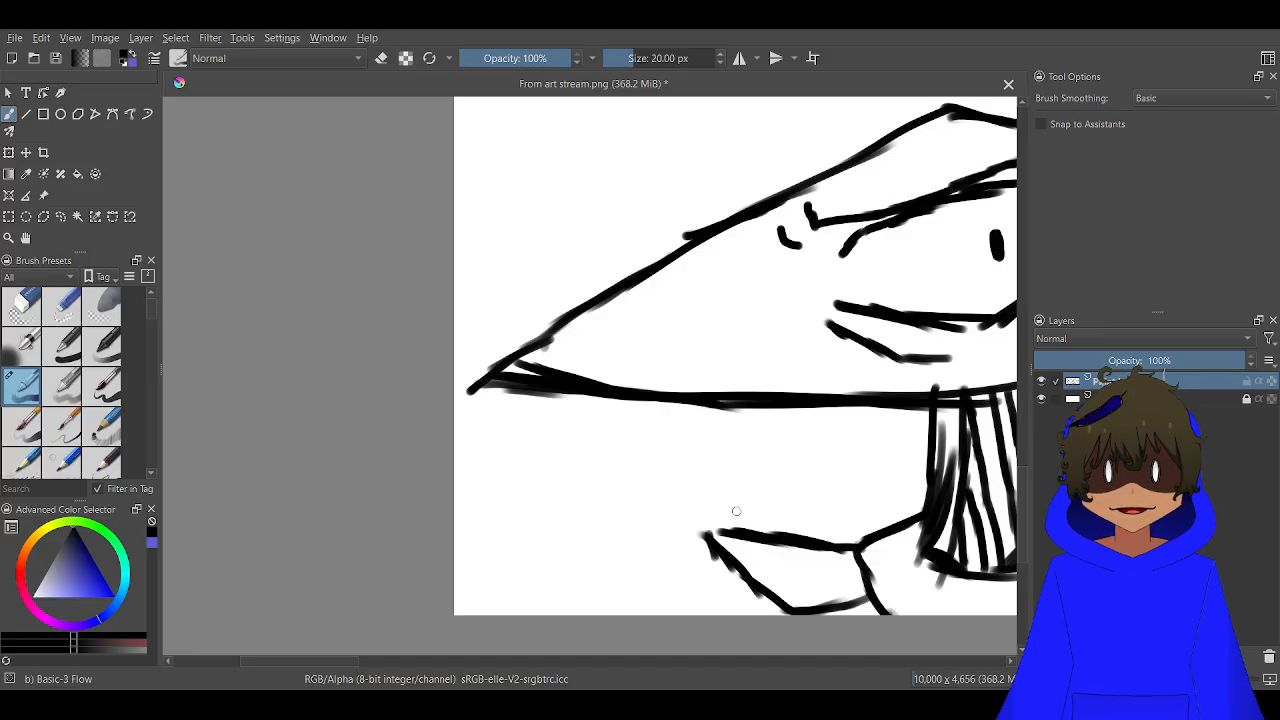
{"action": "key", "text": "ctrl+z"}
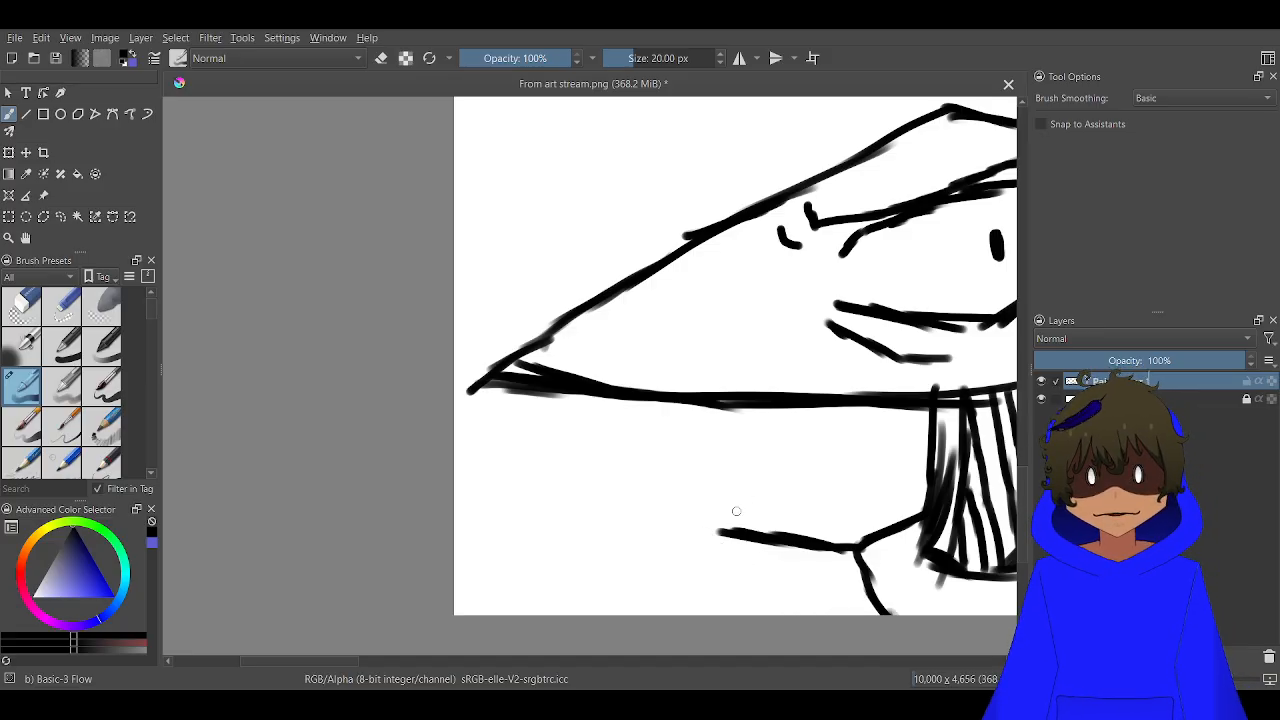
Draw a smaller pointed shoulder flap on the front side of the collar, with a short arm line below it
{"action": "left_click_drag", "start_coordinate": [786, 505], "coordinate": [425, 405]}
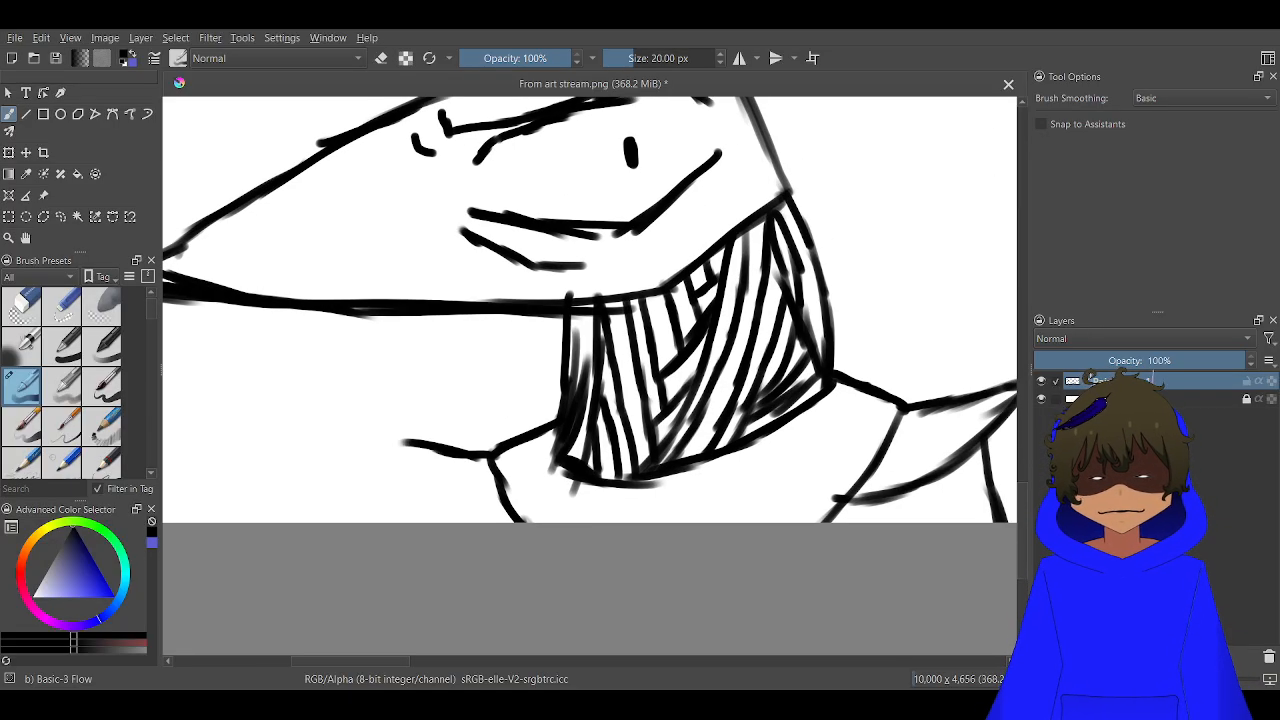
{"action": "scroll", "coordinate": [449, 403], "scroll_direction": "down", "scroll_amount": 3}
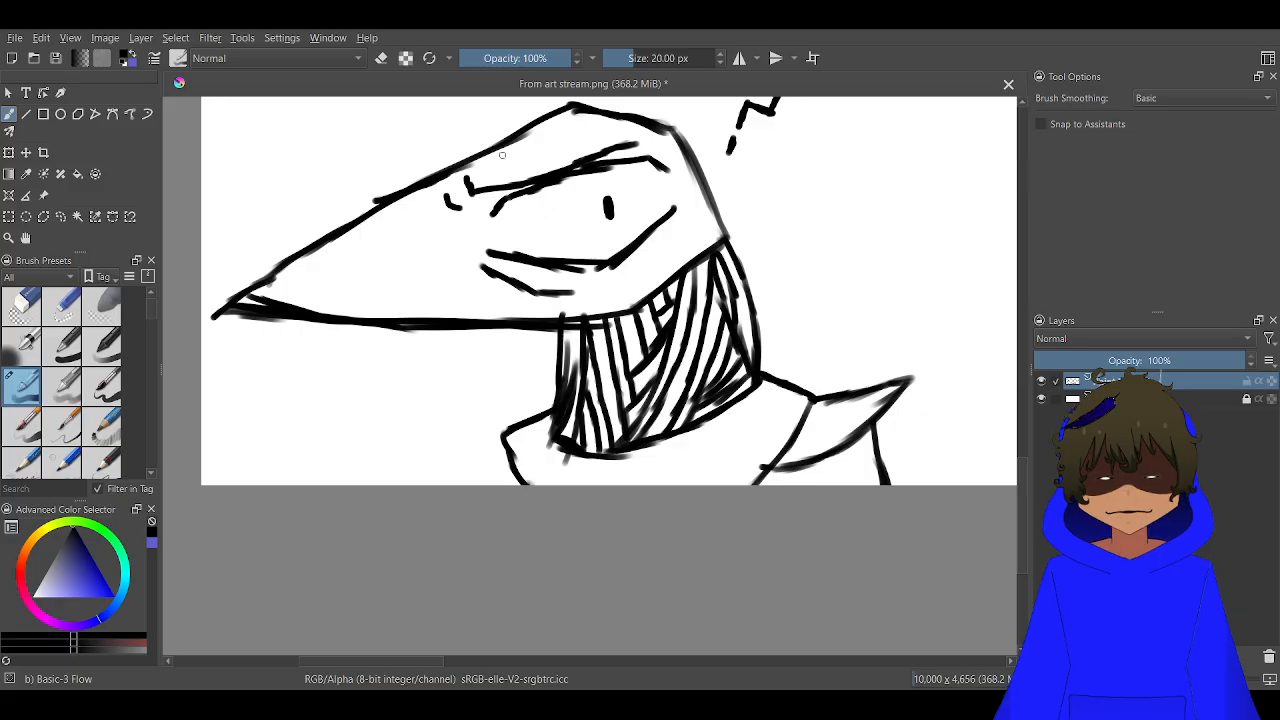
{"action": "mouse_move", "coordinate": [500, 432]}
{"action": "left_mouse_down"}
{"action": "mouse_move", "coordinate": [413, 416]}
{"action": "mouse_move", "coordinate": [447, 474]}
{"action": "mouse_move", "coordinate": [490, 482]}
{"action": "mouse_move", "coordinate": [508, 466]}
{"action": "left_mouse_up"}
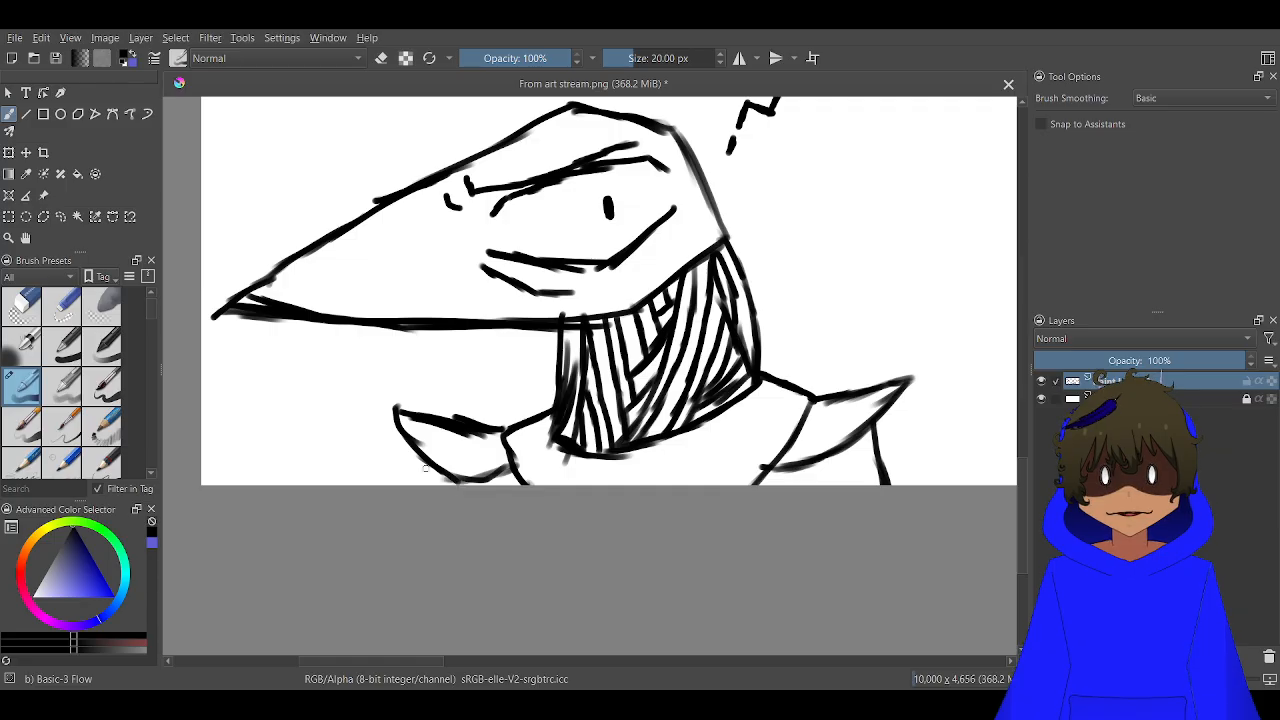
{"action": "left_click_drag", "start_coordinate": [418, 460], "coordinate": [421, 485]}
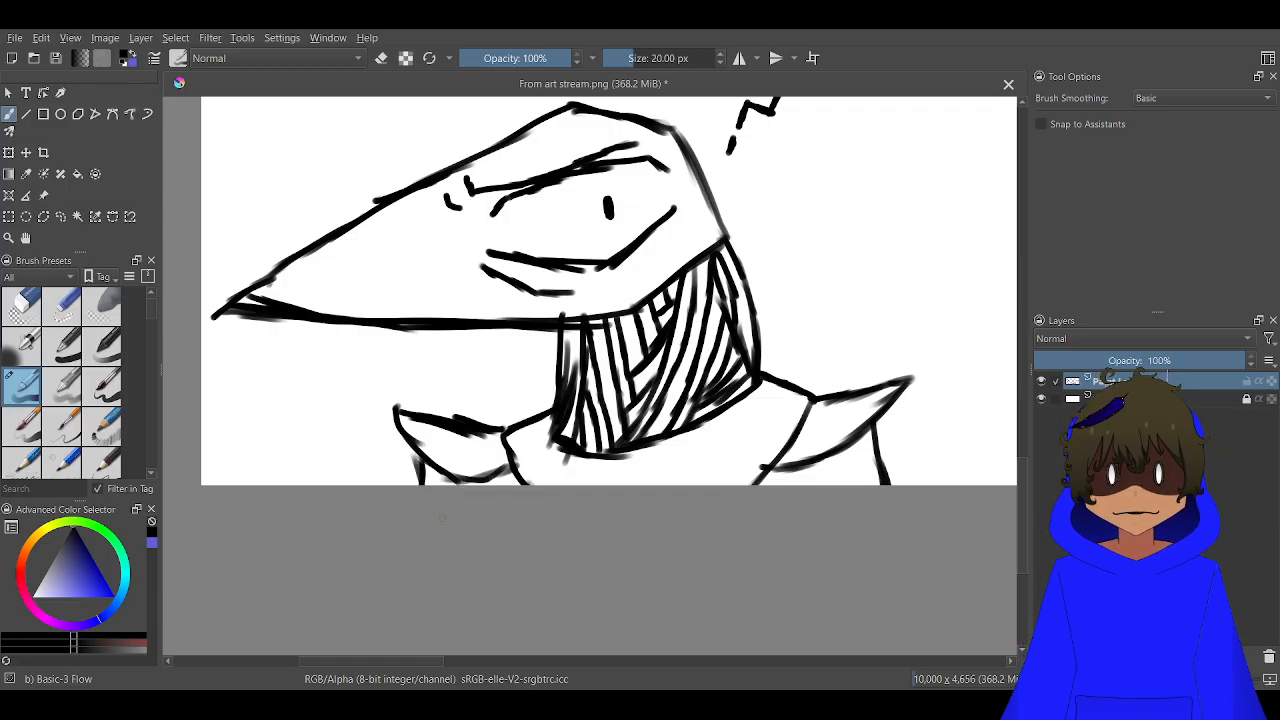
Sketch the hood's front edges below the beak, its inner curve behind the head and its outer arc over the head
{"action": "scroll", "coordinate": [441, 517], "scroll_direction": "down", "scroll_amount": 5}
{"action": "scroll", "coordinate": [400, 510], "scroll_direction": "up", "scroll_amount": 6}
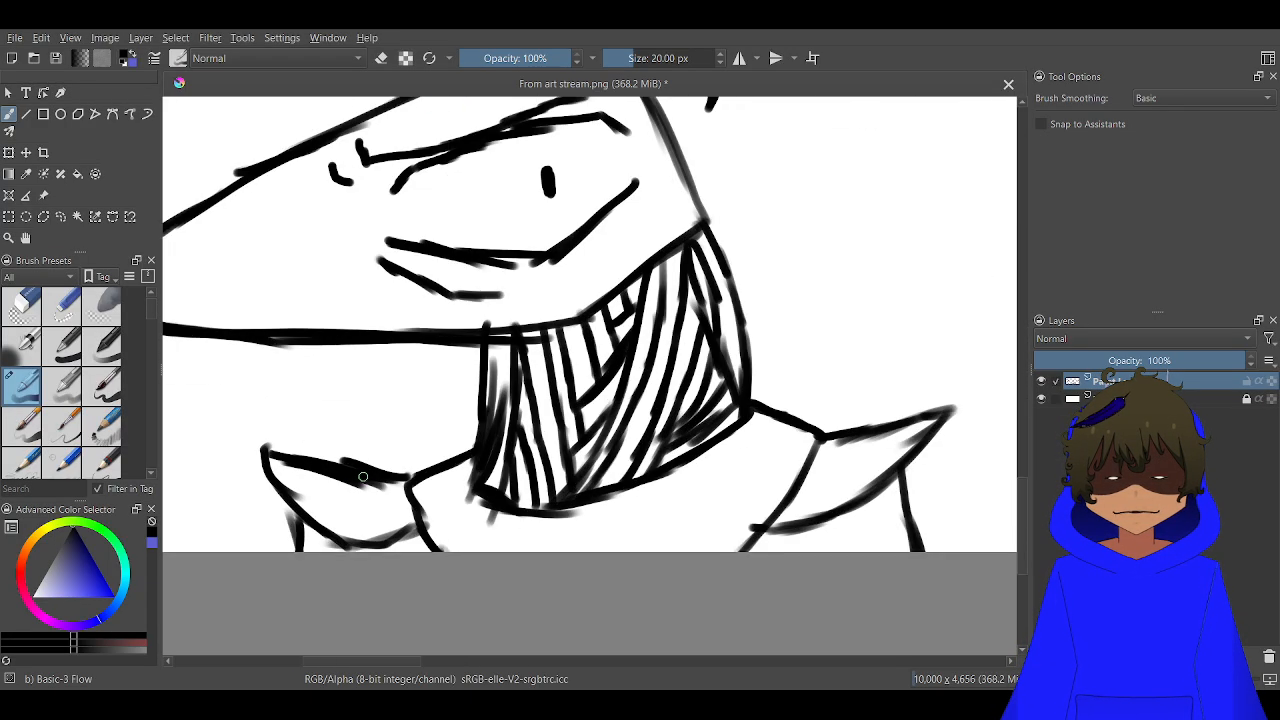
{"action": "left_click_drag", "start_coordinate": [336, 456], "coordinate": [345, 347]}
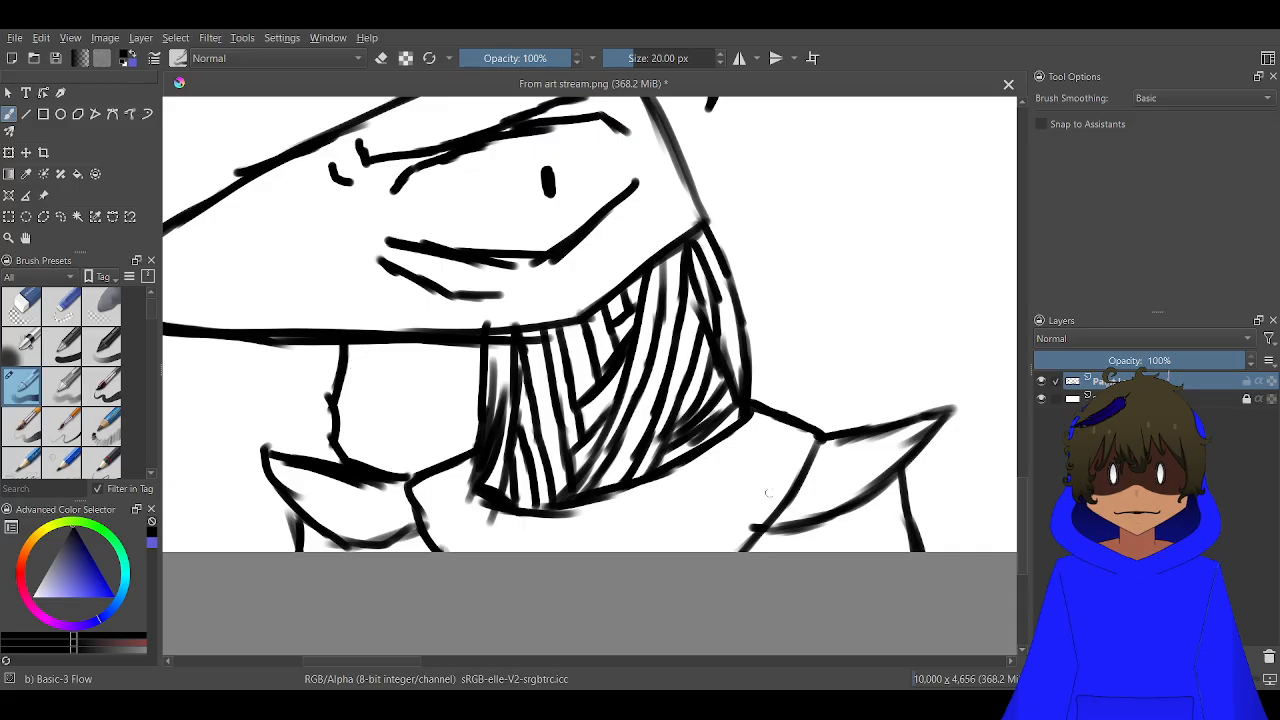
{"action": "scroll", "coordinate": [768, 492], "scroll_direction": "down", "scroll_amount": 1}
{"action": "mouse_move", "coordinate": [822, 452]}
{"action": "left_mouse_down"}
{"action": "mouse_move", "coordinate": [840, 372]}
{"action": "mouse_move", "coordinate": [806, 310]}
{"action": "mouse_move", "coordinate": [740, 230]}
{"action": "mouse_move", "coordinate": [663, 174]}
{"action": "left_mouse_up"}
{"action": "mouse_move", "coordinate": [666, 170]}
{"action": "left_mouse_down"}
{"action": "mouse_move", "coordinate": [705, 183]}
{"action": "mouse_move", "coordinate": [657, 158]}
{"action": "left_mouse_up"}
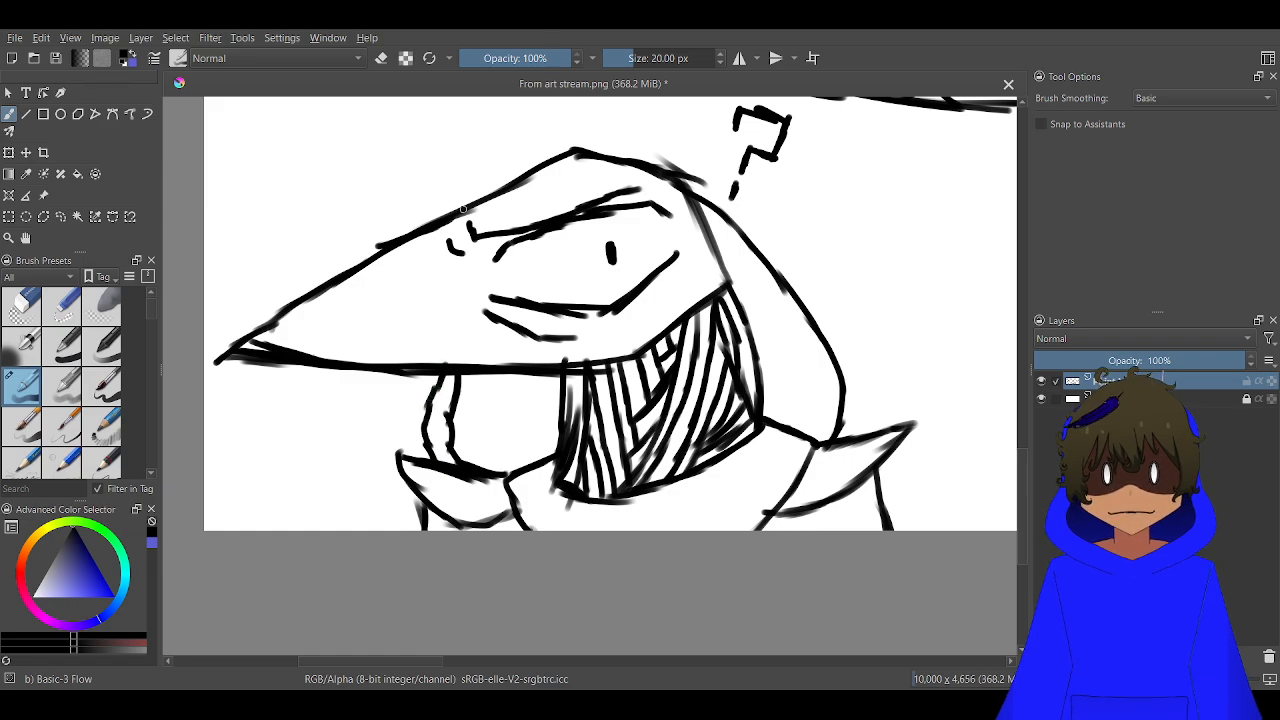
{"action": "mouse_move", "coordinate": [472, 185]}
{"action": "left_mouse_down"}
{"action": "mouse_move", "coordinate": [526, 148]}
{"action": "mouse_move", "coordinate": [600, 130]}
{"action": "mouse_move", "coordinate": [714, 160]}
{"action": "left_mouse_up"}
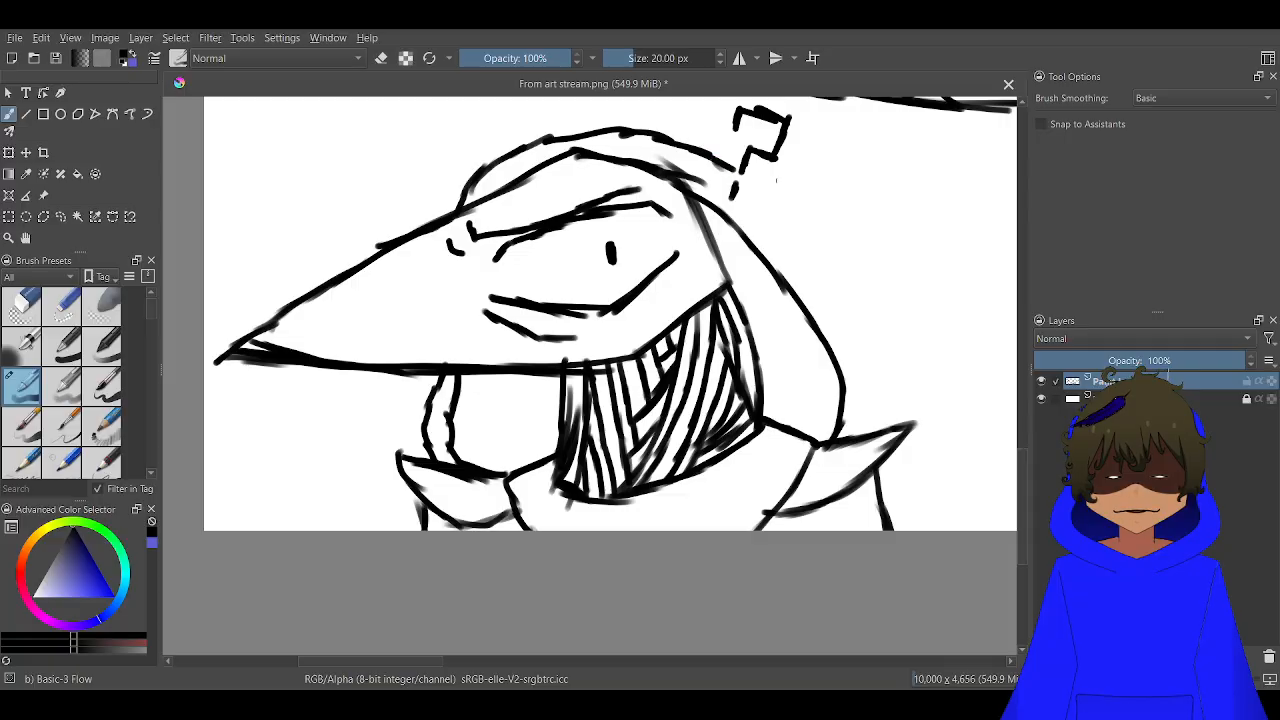
Erase the question mark above the head and continue the hood's outer outline through a small rounded bump to the rear shoulder
{"action": "scroll", "coordinate": [737, 186], "scroll_direction": "up", "scroll_amount": 5}
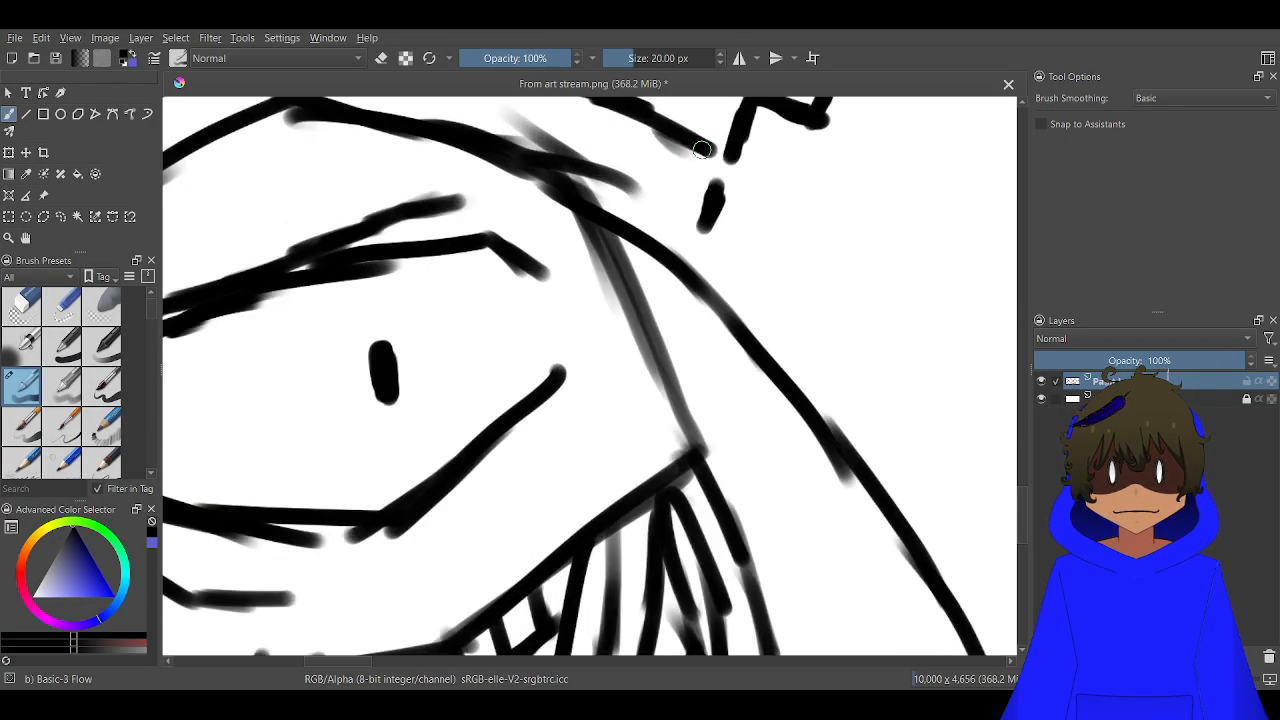
{"action": "scroll", "coordinate": [714, 199], "scroll_direction": "down", "scroll_amount": 5}
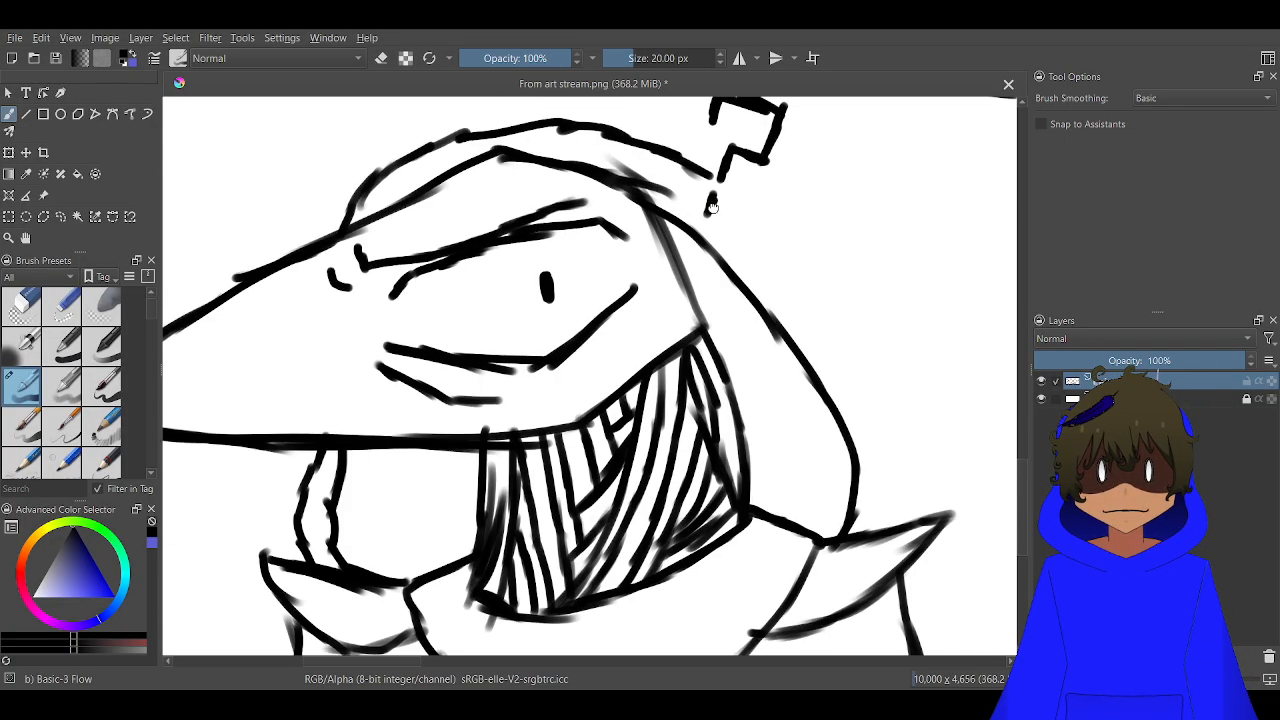
{"action": "scroll", "coordinate": [656, 276], "scroll_direction": "up", "scroll_amount": 3}
{"action": "scroll", "coordinate": [656, 276], "scroll_direction": "up", "scroll_amount": 2}
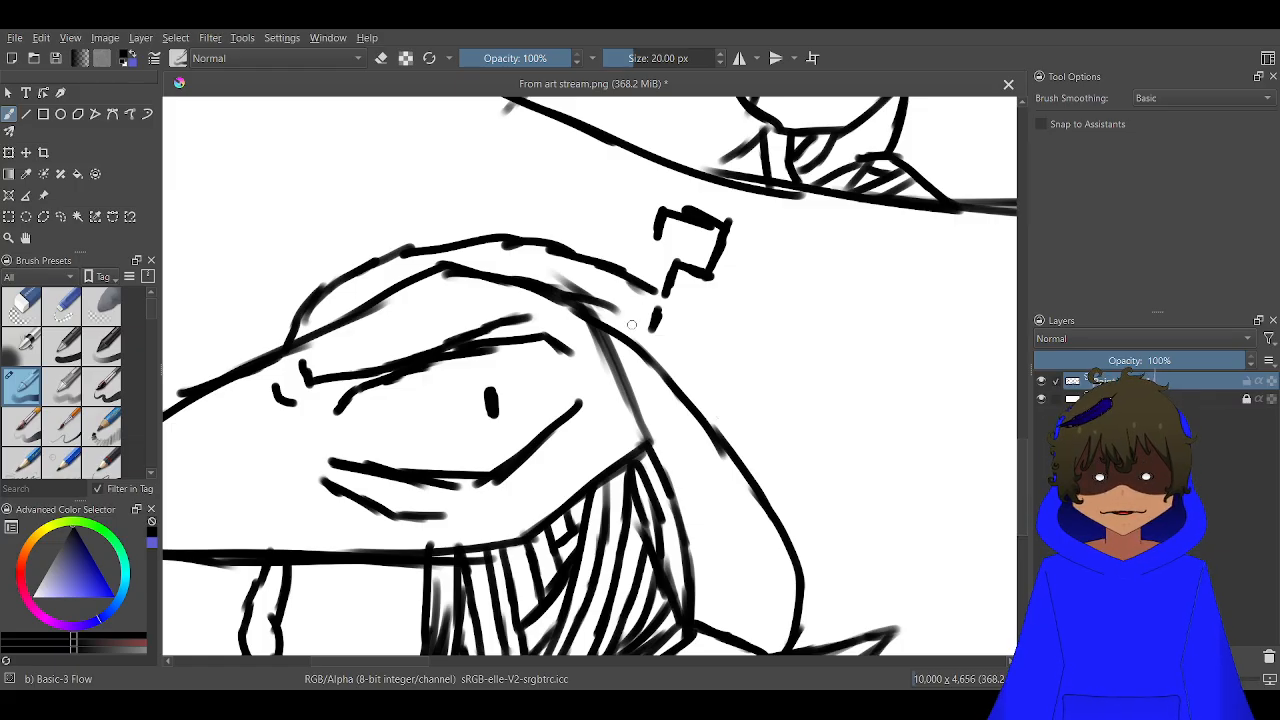
{"action": "key", "text": "e"}
{"action": "mouse_move", "coordinate": [649, 332]}
{"action": "left_mouse_down"}
{"action": "mouse_move", "coordinate": [685, 288]}
{"action": "mouse_move", "coordinate": [663, 288]}
{"action": "mouse_move", "coordinate": [683, 283]}
{"action": "mouse_move", "coordinate": [665, 250]}
{"action": "mouse_move", "coordinate": [658, 263]}
{"action": "mouse_move", "coordinate": [656, 212]}
{"action": "mouse_move", "coordinate": [669, 210]}
{"action": "mouse_move", "coordinate": [687, 249]}
{"action": "mouse_move", "coordinate": [666, 197]}
{"action": "mouse_move", "coordinate": [695, 221]}
{"action": "mouse_move", "coordinate": [686, 196]}
{"action": "mouse_move", "coordinate": [703, 213]}
{"action": "mouse_move", "coordinate": [720, 254]}
{"action": "mouse_move", "coordinate": [738, 215]}
{"action": "left_mouse_up"}
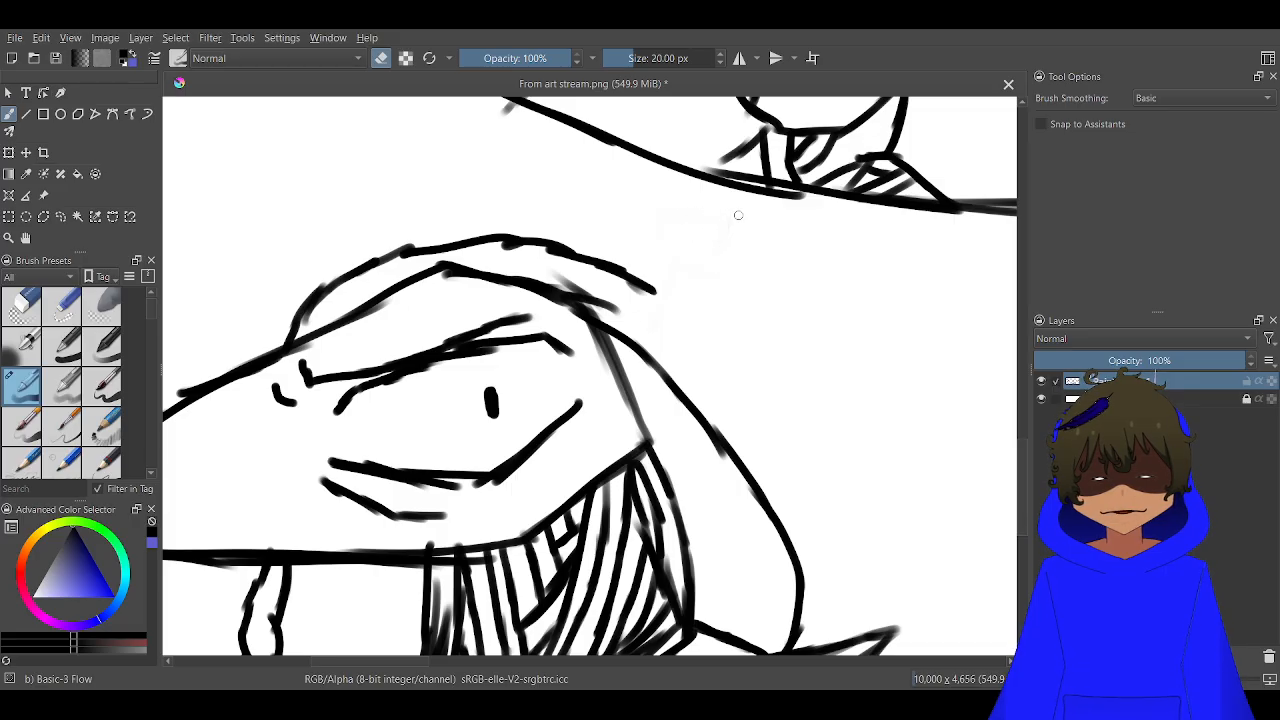
{"action": "key", "text": "e"}
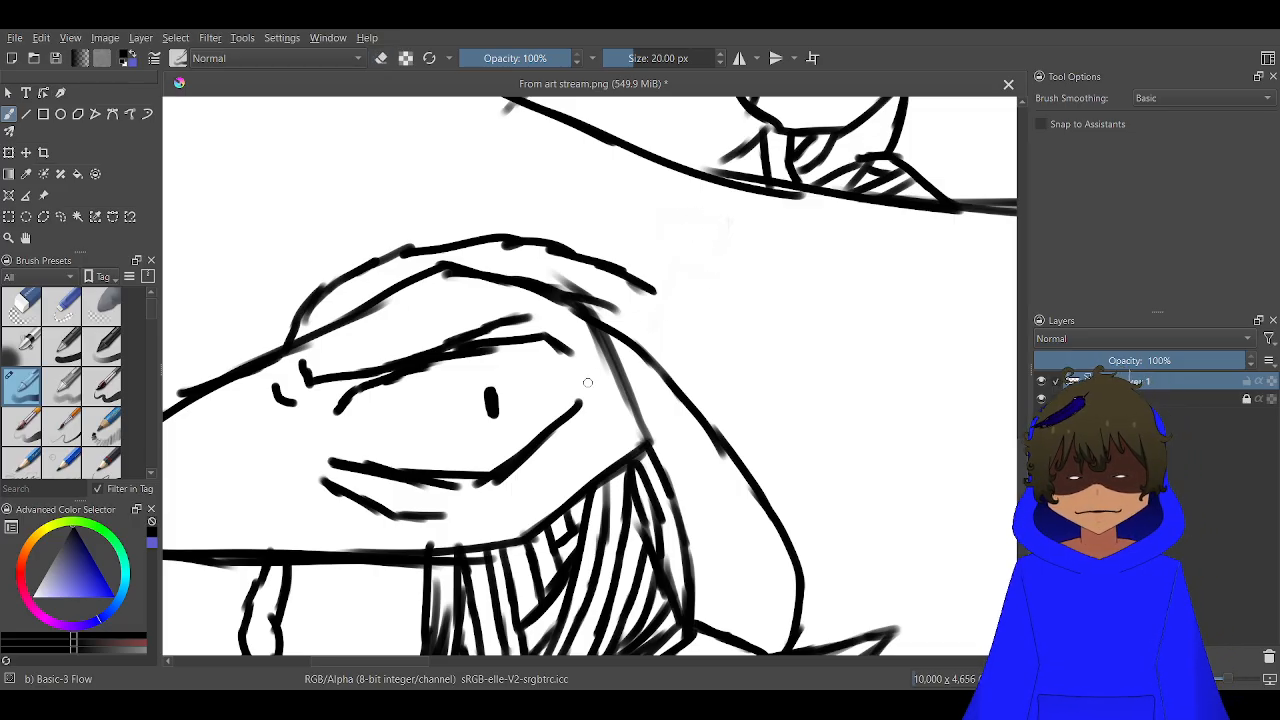
{"action": "mouse_move", "coordinate": [650, 290]}
{"action": "left_mouse_down"}
{"action": "mouse_move", "coordinate": [724, 298]}
{"action": "mouse_move", "coordinate": [729, 332]}
{"action": "mouse_move", "coordinate": [706, 341]}
{"action": "mouse_move", "coordinate": [815, 443]}
{"action": "mouse_move", "coordinate": [853, 520]}
{"action": "mouse_move", "coordinate": [857, 578]}
{"action": "mouse_move", "coordinate": [863, 562]}
{"action": "mouse_move", "coordinate": [822, 650]}
{"action": "mouse_move", "coordinate": [865, 615]}
{"action": "mouse_move", "coordinate": [838, 455]}
{"action": "mouse_move", "coordinate": [747, 381]}
{"action": "mouse_move", "coordinate": [692, 334]}
{"action": "left_mouse_up"}
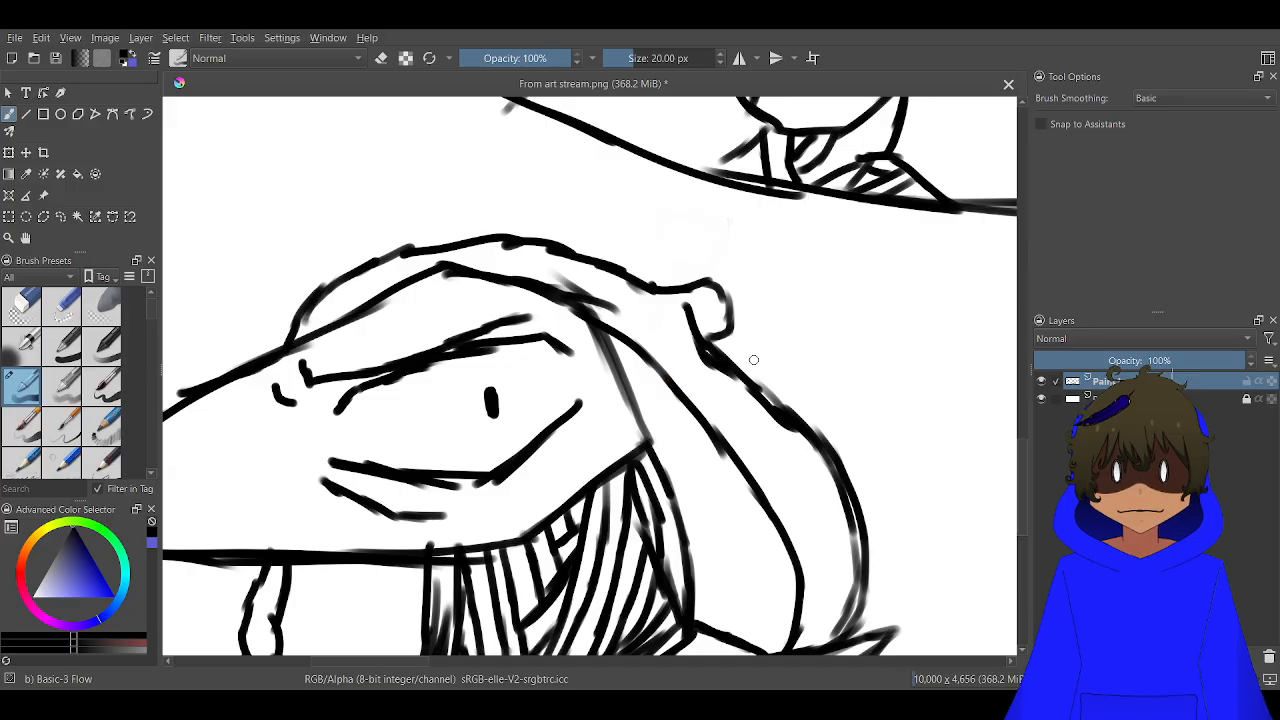
Draw a thick, blocky question mark just behind the hood's rounded bump
{"action": "mouse_move", "coordinate": [760, 362]}
{"action": "left_mouse_down"}
{"action": "mouse_move", "coordinate": [768, 372]}
{"action": "mouse_move", "coordinate": [775, 300]}
{"action": "mouse_move", "coordinate": [763, 290]}
{"action": "mouse_move", "coordinate": [768, 280]}
{"action": "mouse_move", "coordinate": [774, 309]}
{"action": "mouse_move", "coordinate": [818, 282]}
{"action": "mouse_move", "coordinate": [778, 290]}
{"action": "mouse_move", "coordinate": [815, 287]}
{"action": "mouse_move", "coordinate": [823, 225]}
{"action": "mouse_move", "coordinate": [828, 266]}
{"action": "left_mouse_up"}
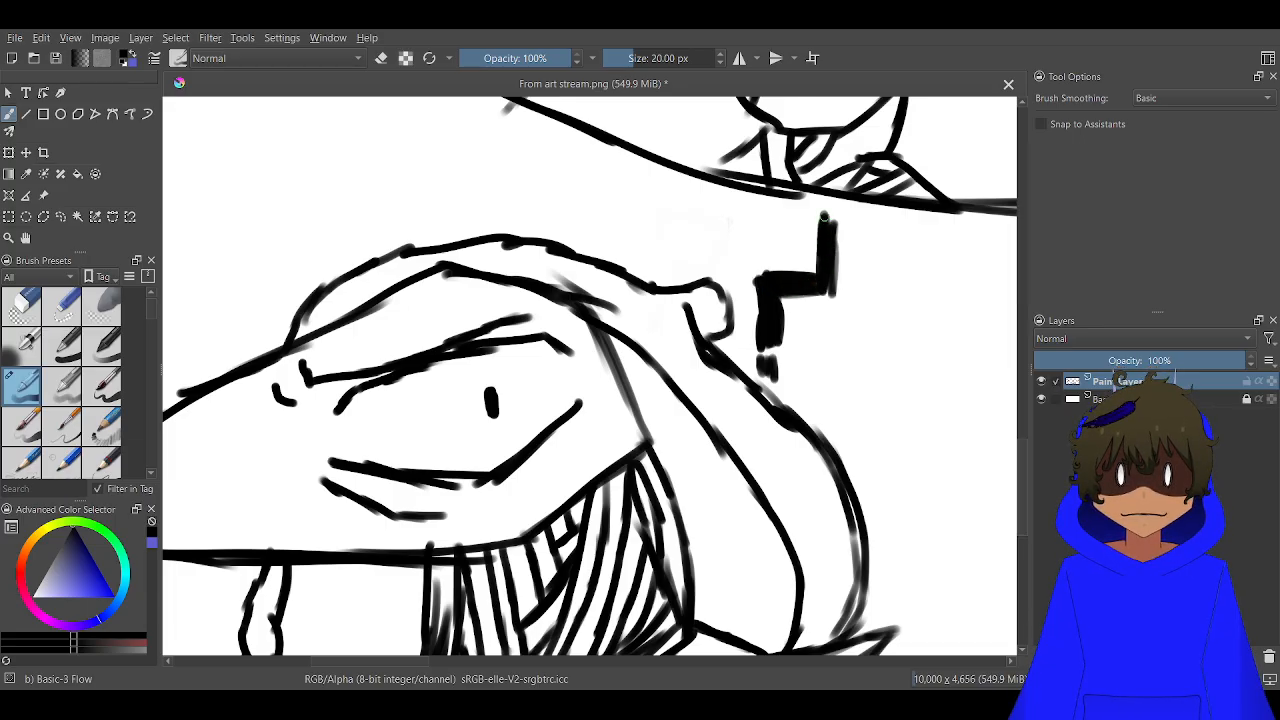
{"action": "mouse_move", "coordinate": [823, 215]}
{"action": "left_mouse_down"}
{"action": "mouse_move", "coordinate": [736, 220]}
{"action": "mouse_move", "coordinate": [830, 212]}
{"action": "mouse_move", "coordinate": [738, 230]}
{"action": "mouse_move", "coordinate": [748, 268]}
{"action": "mouse_move", "coordinate": [734, 262]}
{"action": "mouse_move", "coordinate": [740, 239]}
{"action": "left_mouse_up"}
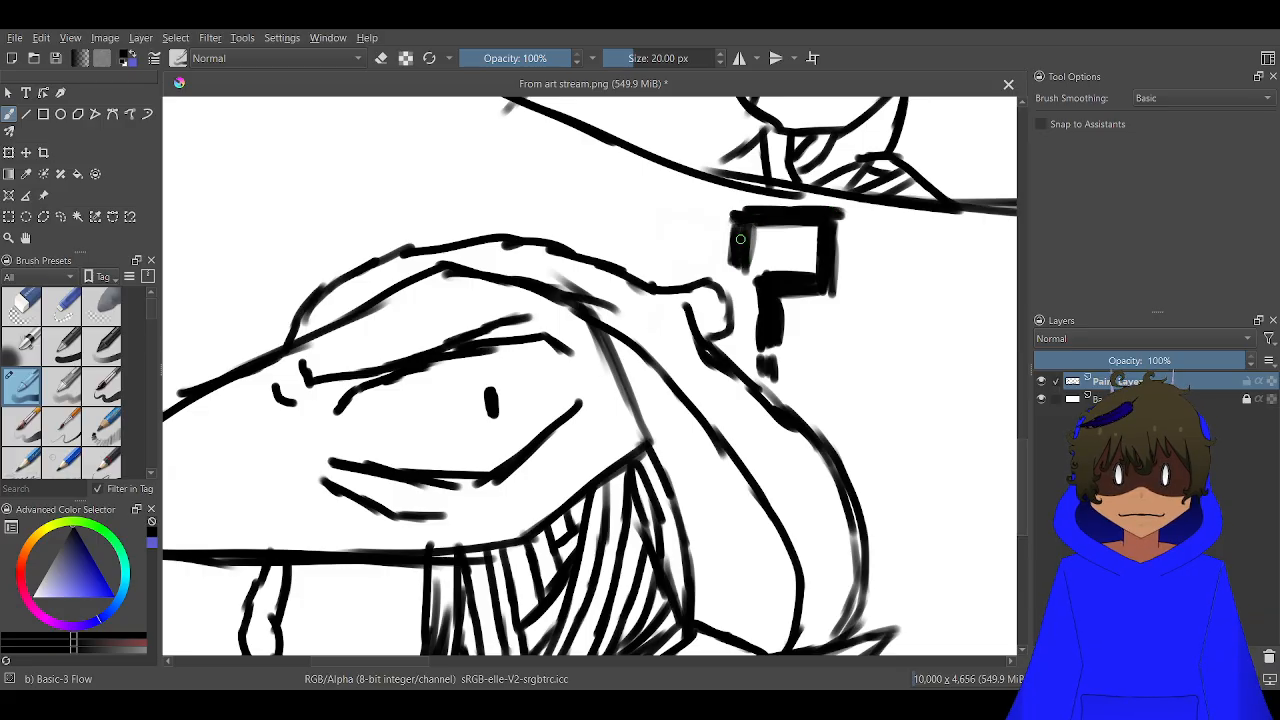
{"action": "scroll", "coordinate": [736, 256], "scroll_direction": "down", "scroll_amount": 5}
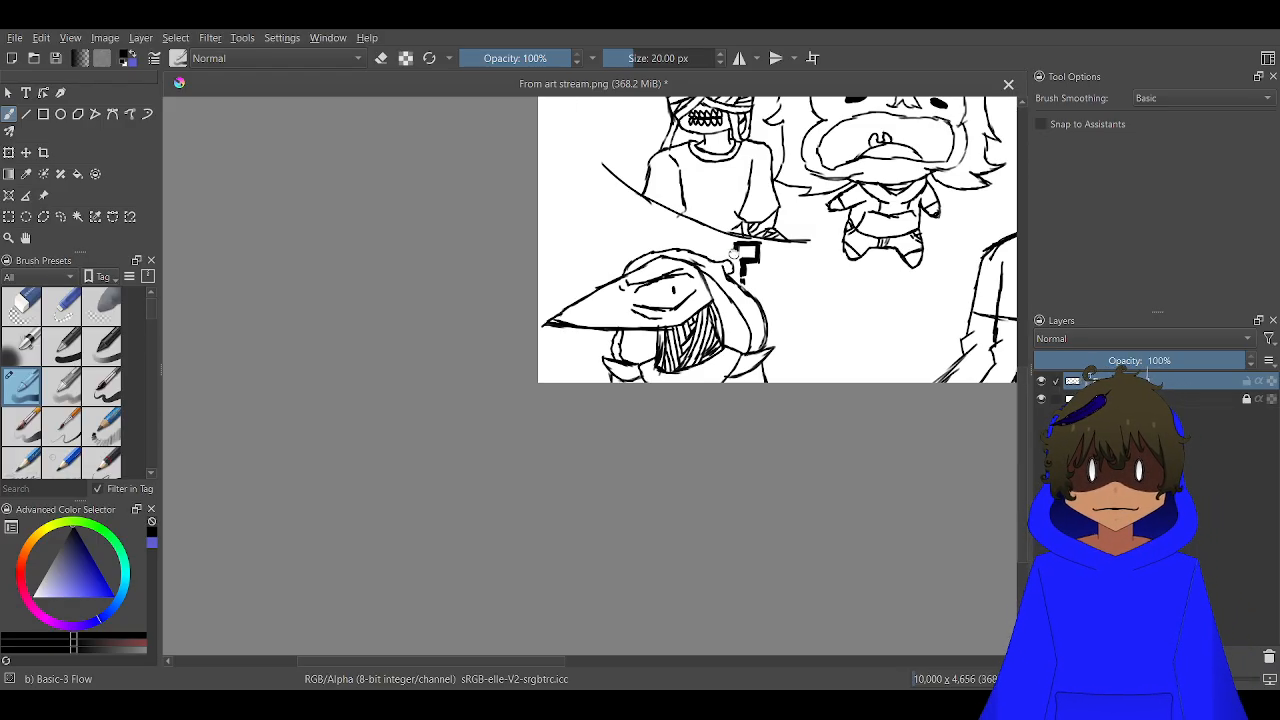
{"action": "scroll", "coordinate": [734, 254], "scroll_direction": "down", "scroll_amount": 6}
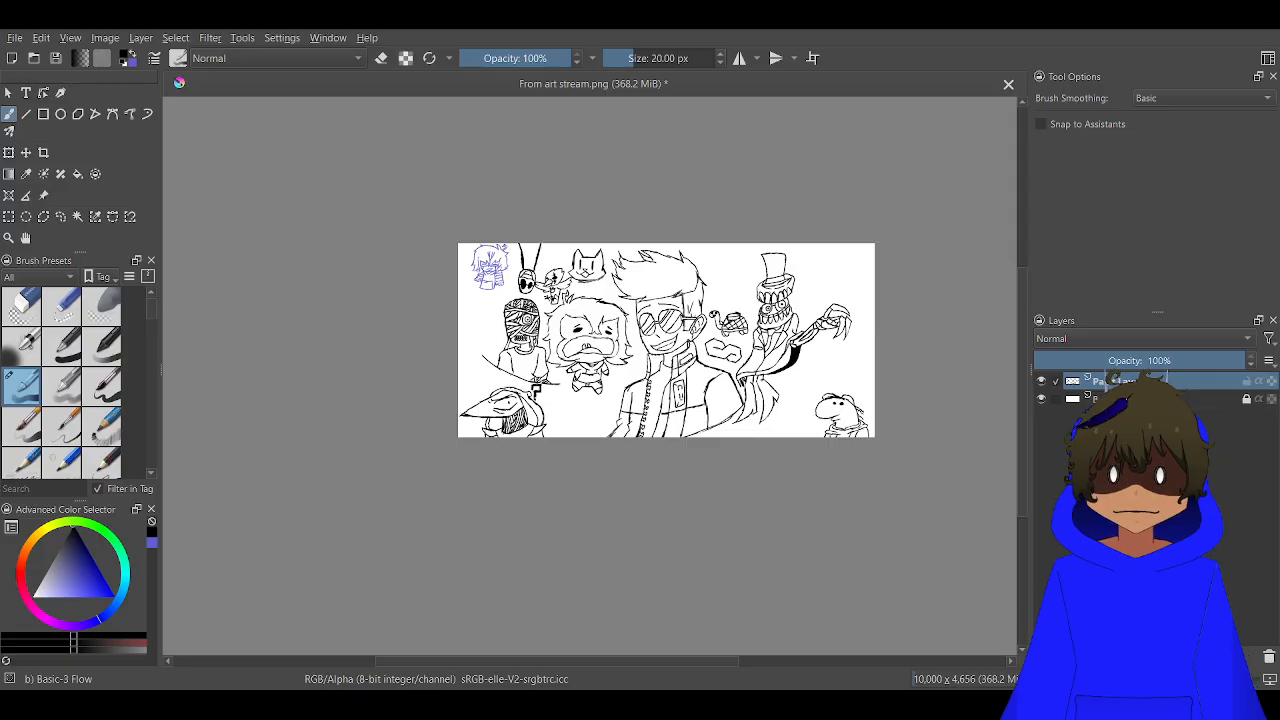
Sketch a wide arched top edge for a mask in the empty space below the shaggy character
{"action": "scroll", "coordinate": [541, 456], "scroll_direction": "up", "scroll_amount": 2}
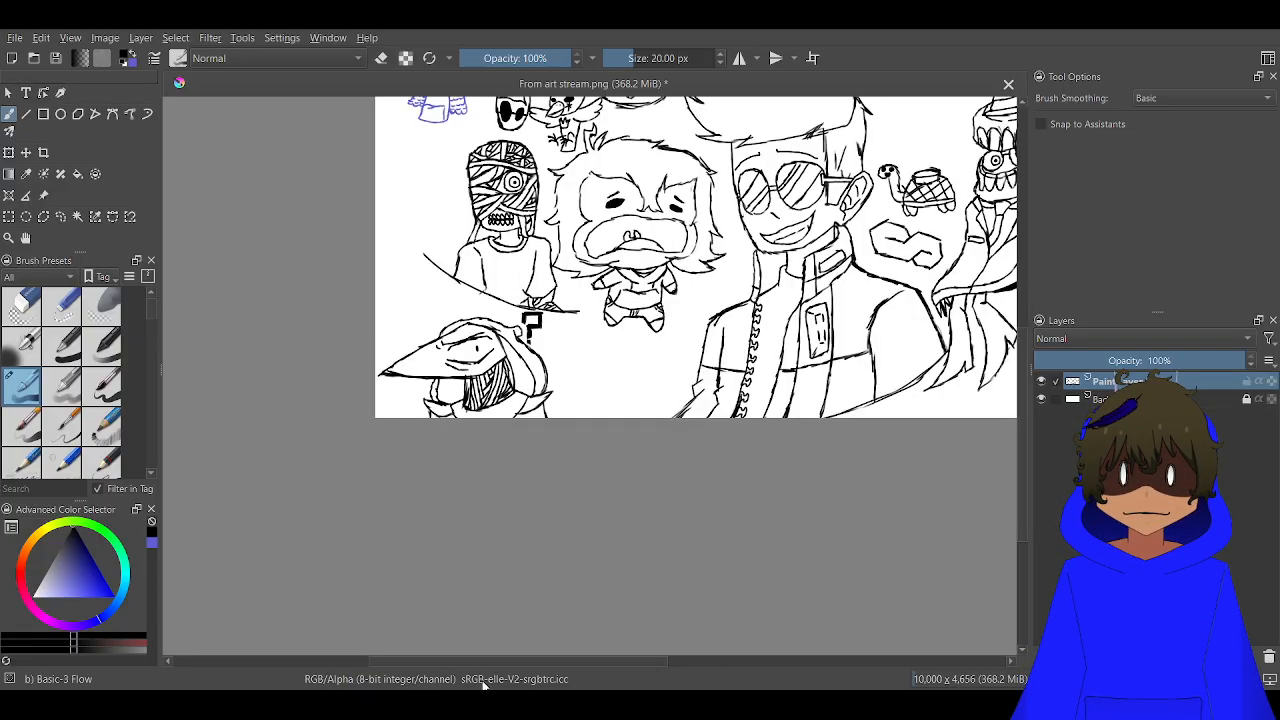
{"action": "scroll", "coordinate": [631, 289], "scroll_direction": "up", "scroll_amount": 3}
{"action": "left_click_drag", "start_coordinate": [634, 323], "coordinate": [577, 120]}
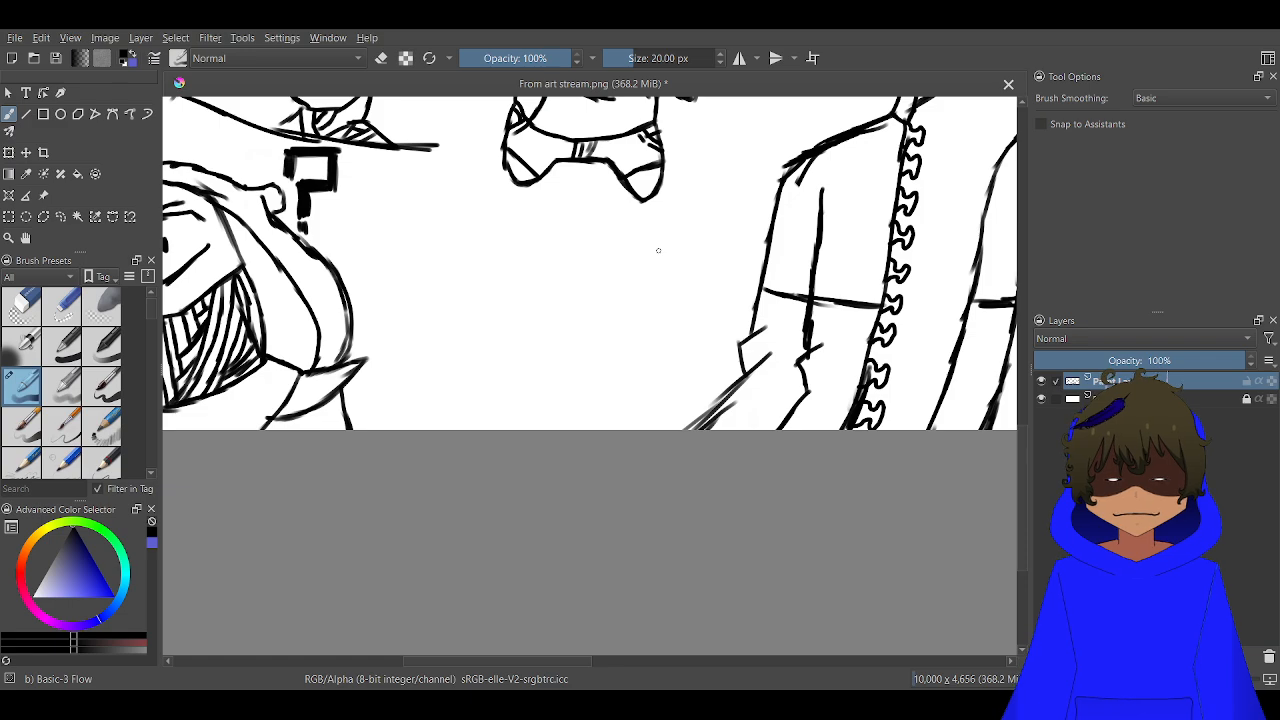
{"action": "left_click_drag", "start_coordinate": [607, 237], "coordinate": [642, 251]}
{"action": "left_click_drag", "start_coordinate": [591, 233], "coordinate": [669, 261]}
{"action": "left_click_drag", "start_coordinate": [569, 231], "coordinate": [643, 250]}
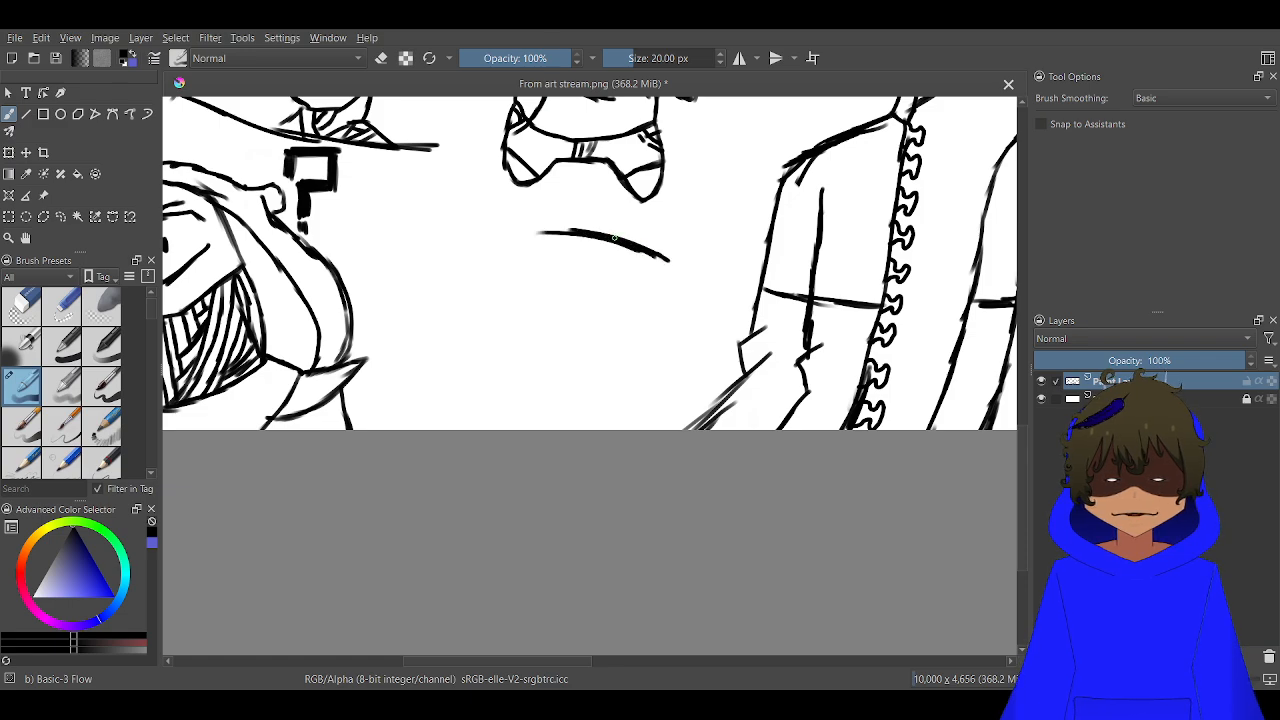
{"action": "mouse_move", "coordinate": [523, 238]}
{"action": "left_mouse_down"}
{"action": "mouse_move", "coordinate": [608, 237]}
{"action": "mouse_move", "coordinate": [482, 258]}
{"action": "left_mouse_up"}
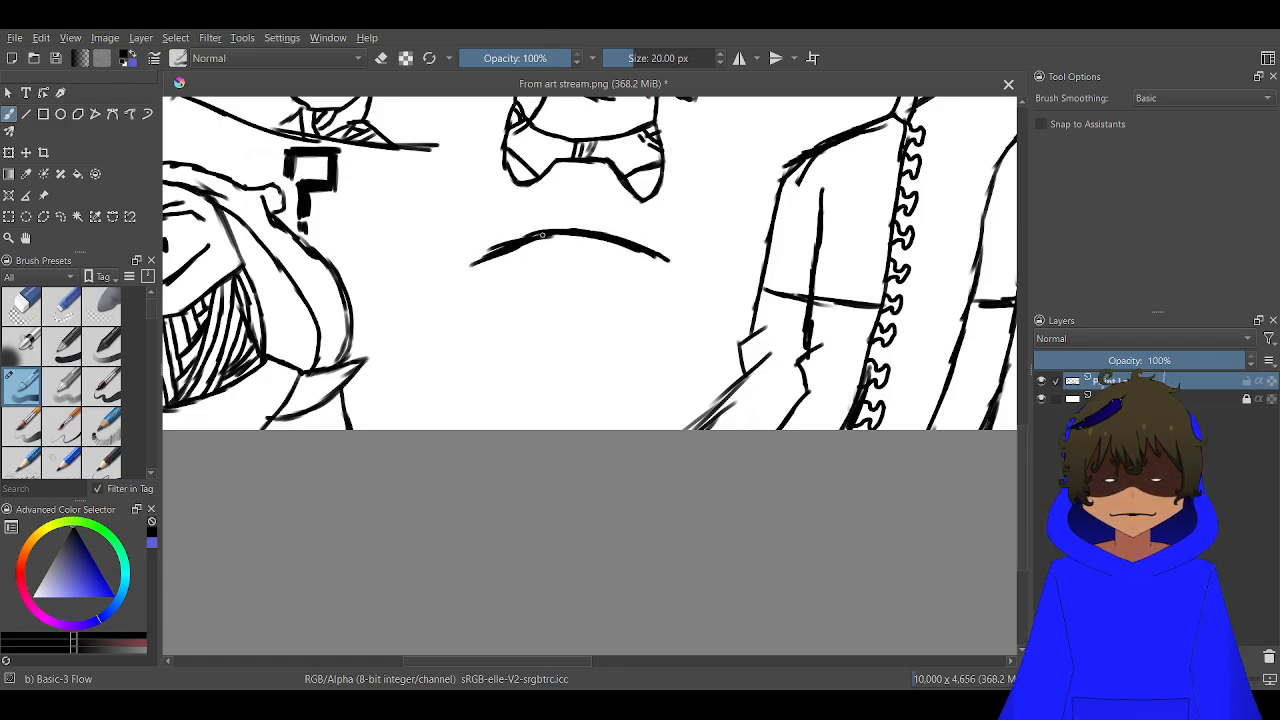
{"action": "mouse_move", "coordinate": [552, 233]}
{"action": "left_mouse_down"}
{"action": "mouse_move", "coordinate": [583, 238]}
{"action": "mouse_move", "coordinate": [480, 261]}
{"action": "left_mouse_up"}
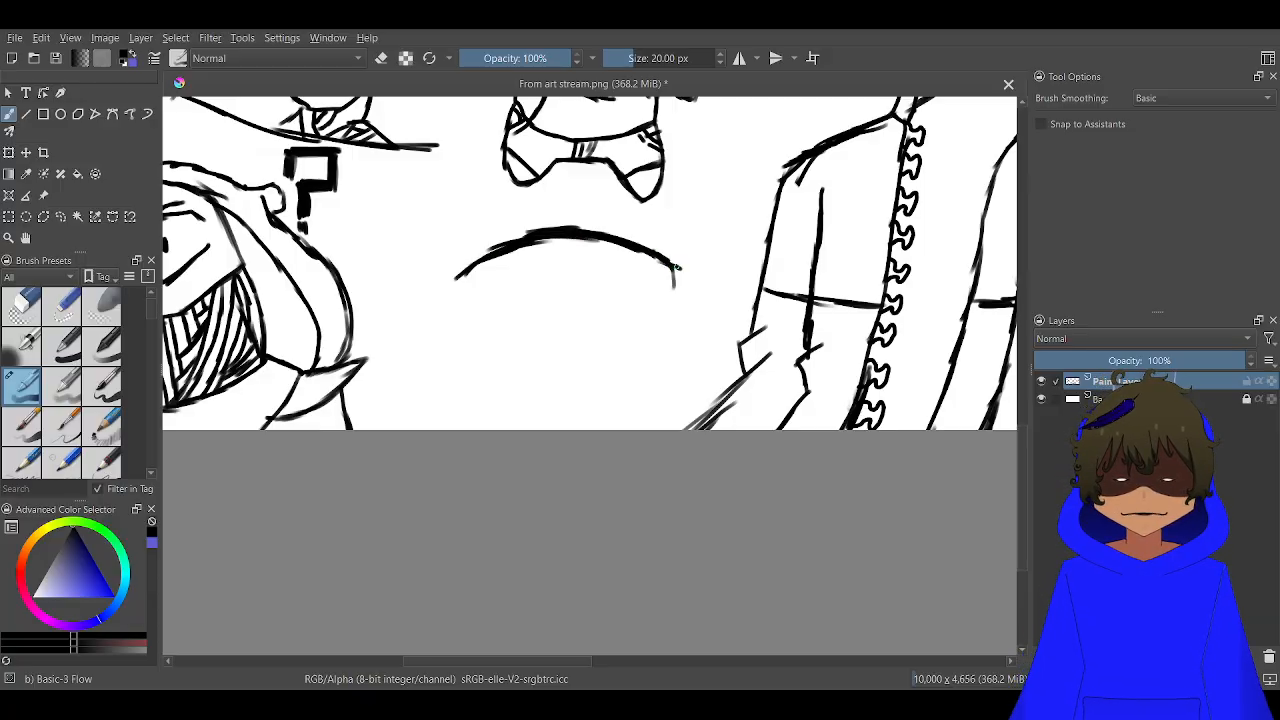
Draw the mask's two sides tapering down from the arch's ends to a narrow chin at the canvas edge
{"action": "left_click_drag", "start_coordinate": [677, 267], "coordinate": [660, 356]}
{"action": "left_click_drag", "start_coordinate": [670, 292], "coordinate": [636, 376]}
{"action": "left_click_drag", "start_coordinate": [660, 332], "coordinate": [627, 404]}
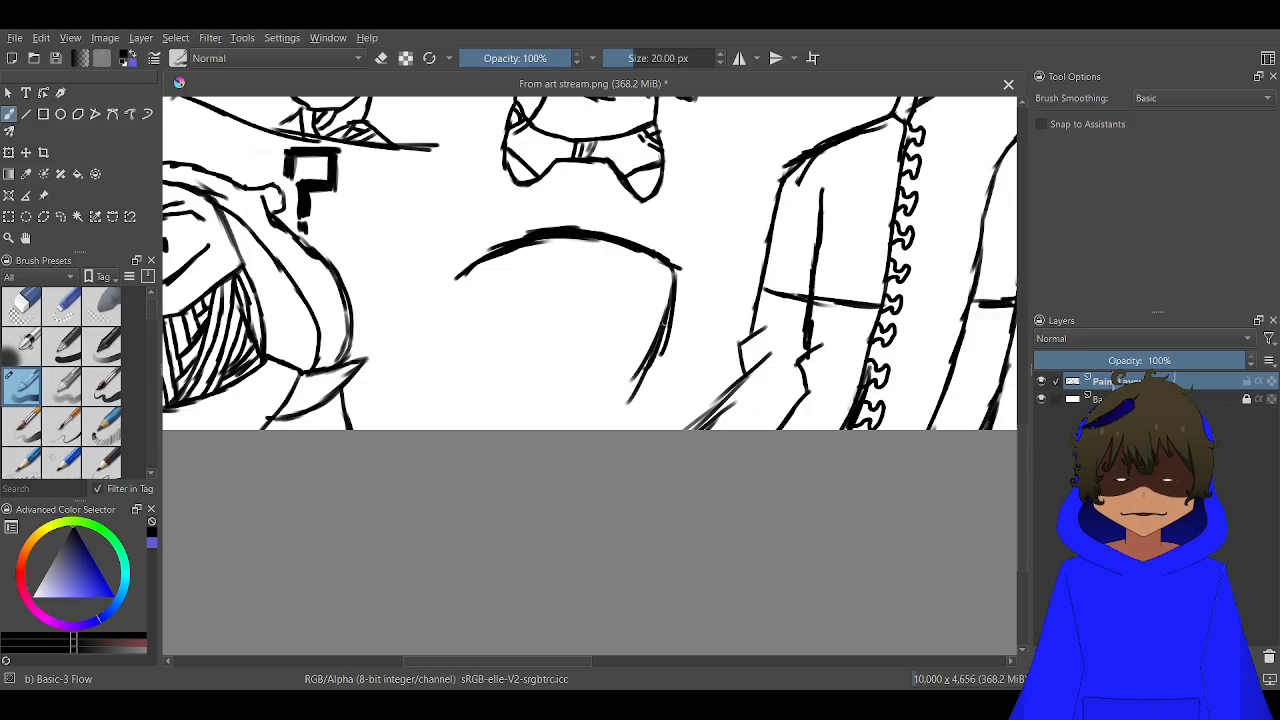
{"action": "left_click_drag", "start_coordinate": [676, 272], "coordinate": [640, 380]}
{"action": "left_click_drag", "start_coordinate": [668, 338], "coordinate": [620, 430]}
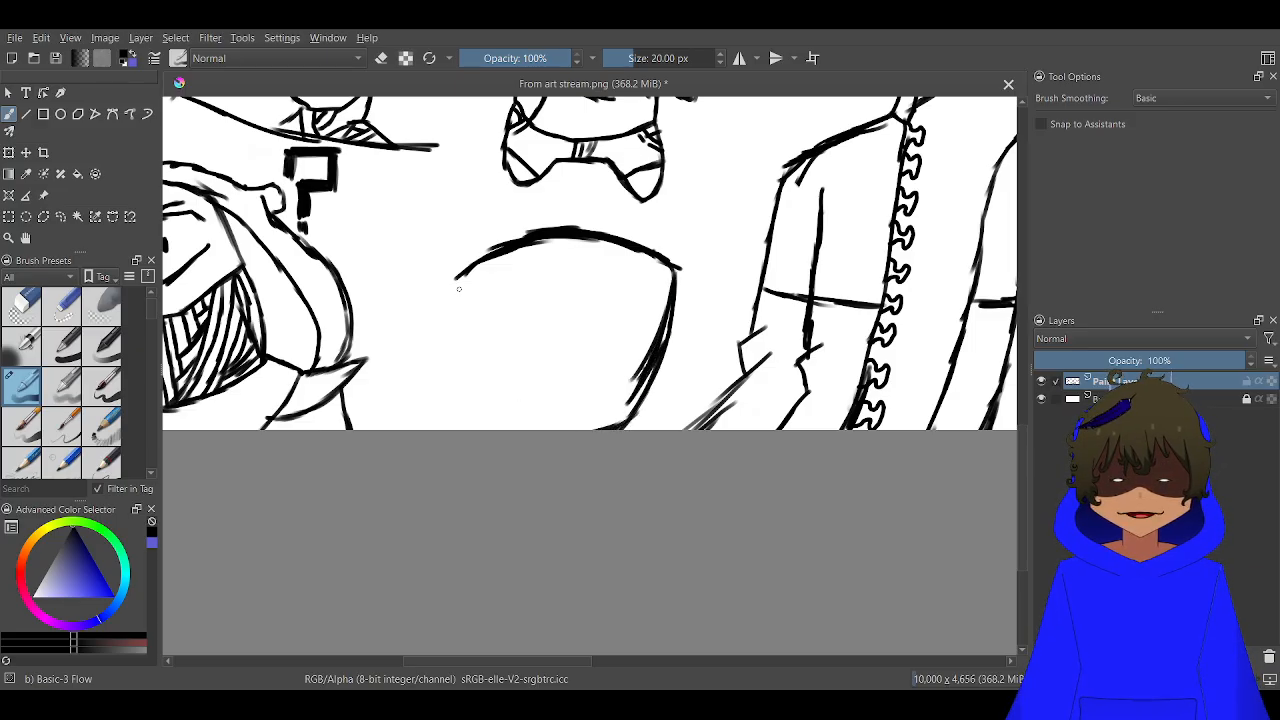
{"action": "mouse_move", "coordinate": [457, 276]}
{"action": "left_mouse_down"}
{"action": "mouse_move", "coordinate": [482, 360]}
{"action": "mouse_move", "coordinate": [530, 424]}
{"action": "mouse_move", "coordinate": [553, 428]}
{"action": "mouse_move", "coordinate": [500, 404]}
{"action": "mouse_move", "coordinate": [466, 312]}
{"action": "left_mouse_up"}
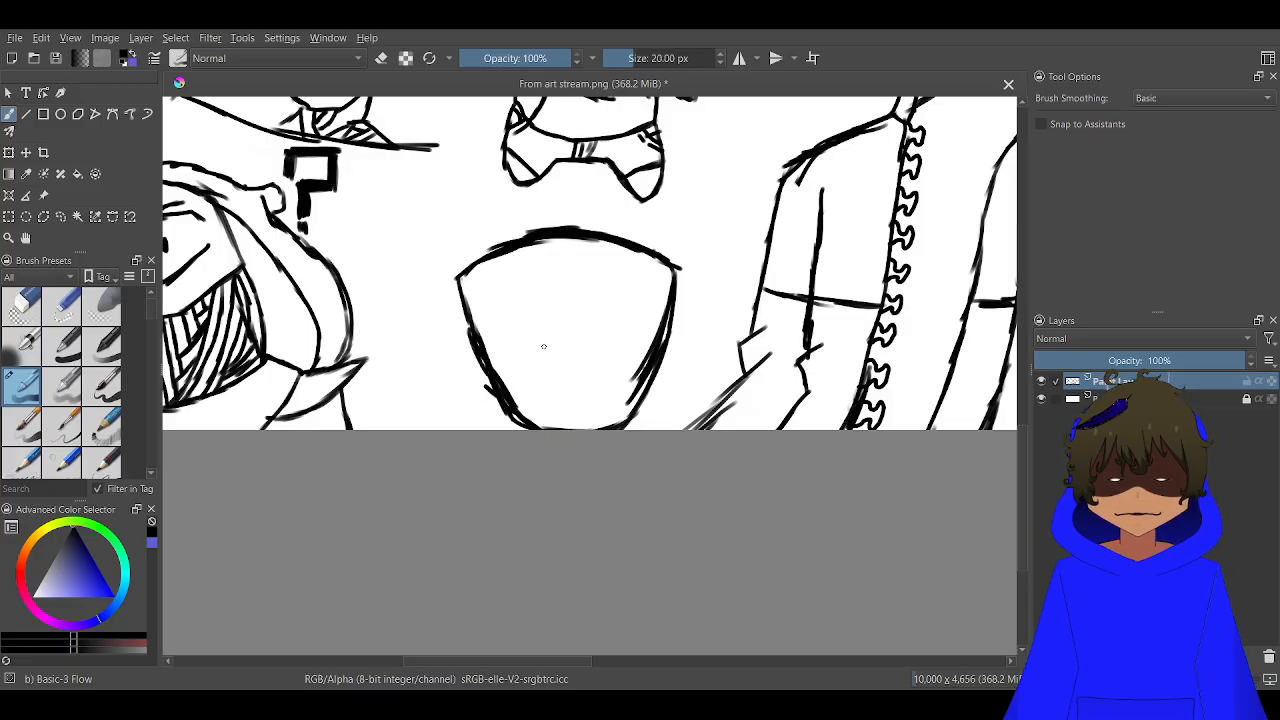
Draw the mask's left eye as a tall arch over a curved lower line, redoing the arch's inner half
{"action": "mouse_move", "coordinate": [541, 325]}
{"action": "left_mouse_down"}
{"action": "mouse_move", "coordinate": [485, 337]}
{"action": "mouse_move", "coordinate": [528, 290]}
{"action": "left_mouse_up"}
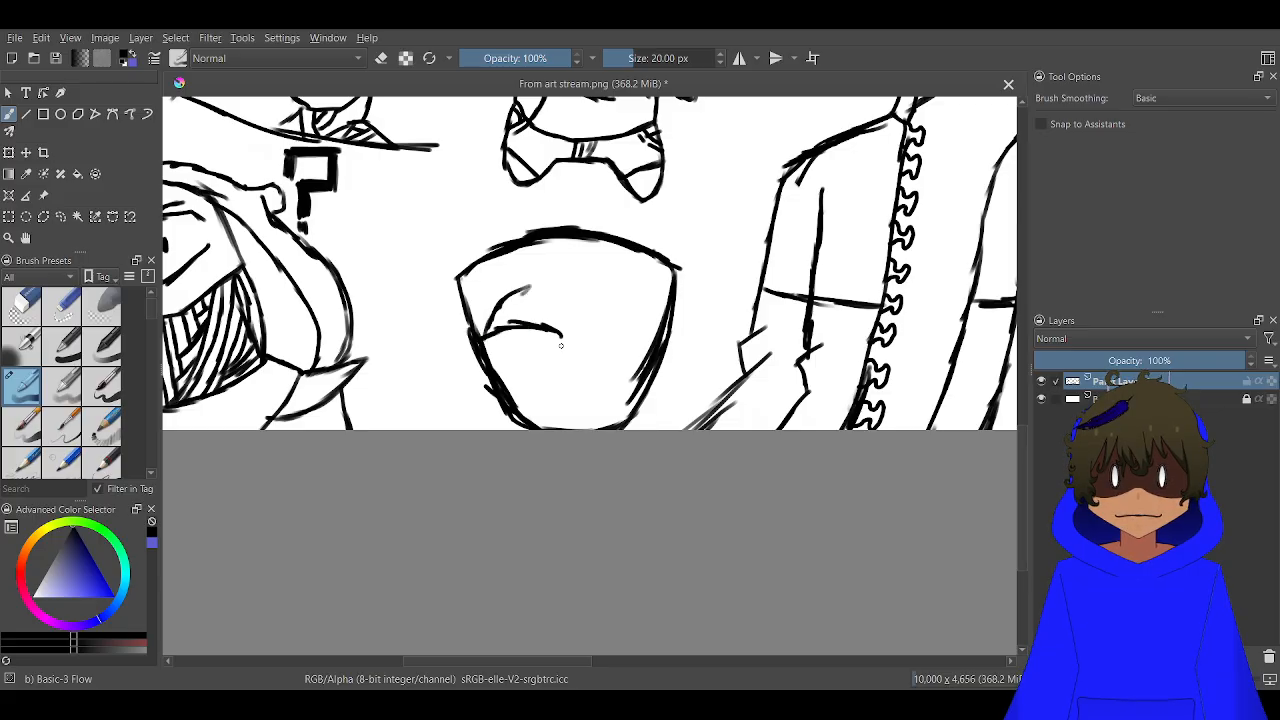
{"action": "left_click_drag", "start_coordinate": [560, 345], "coordinate": [535, 296]}
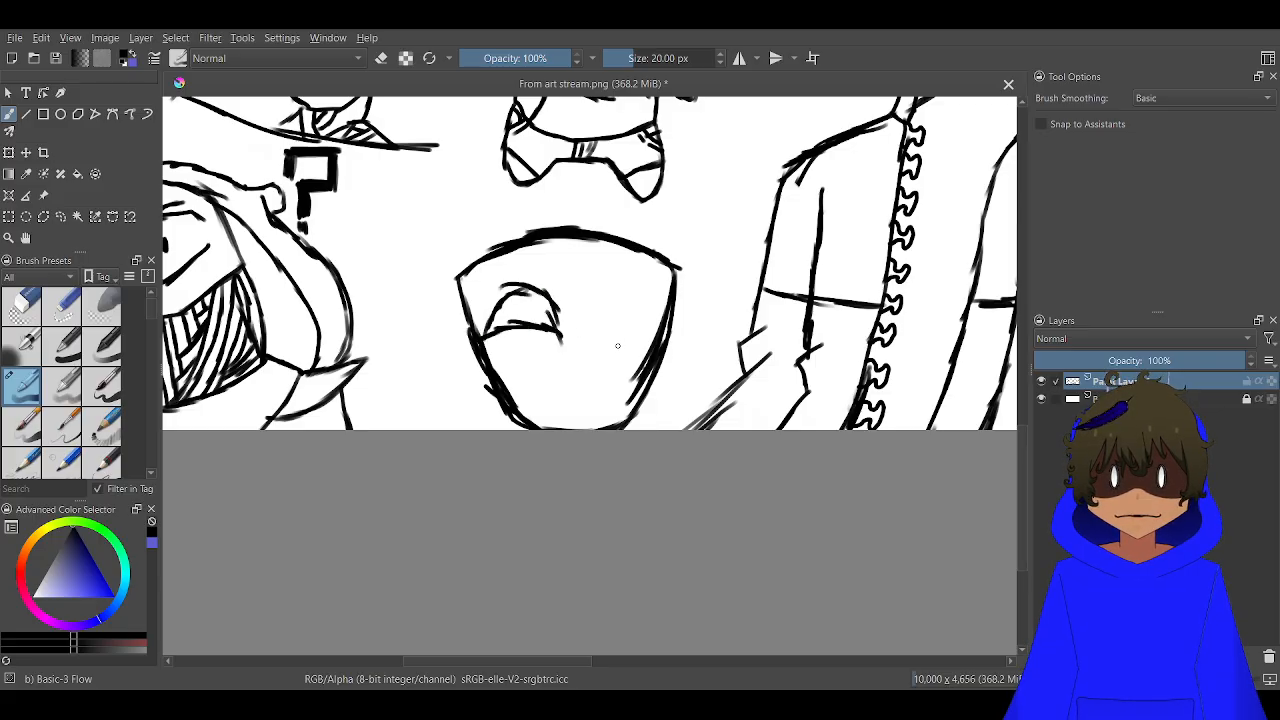
{"action": "scroll", "coordinate": [627, 328], "scroll_direction": "up", "scroll_amount": 3}
{"action": "key", "text": "ctrl+z"}
{"action": "key", "text": "ctrl+z"}
{"action": "key", "text": "ctrl+z"}
{"action": "key", "text": "ctrl+z"}
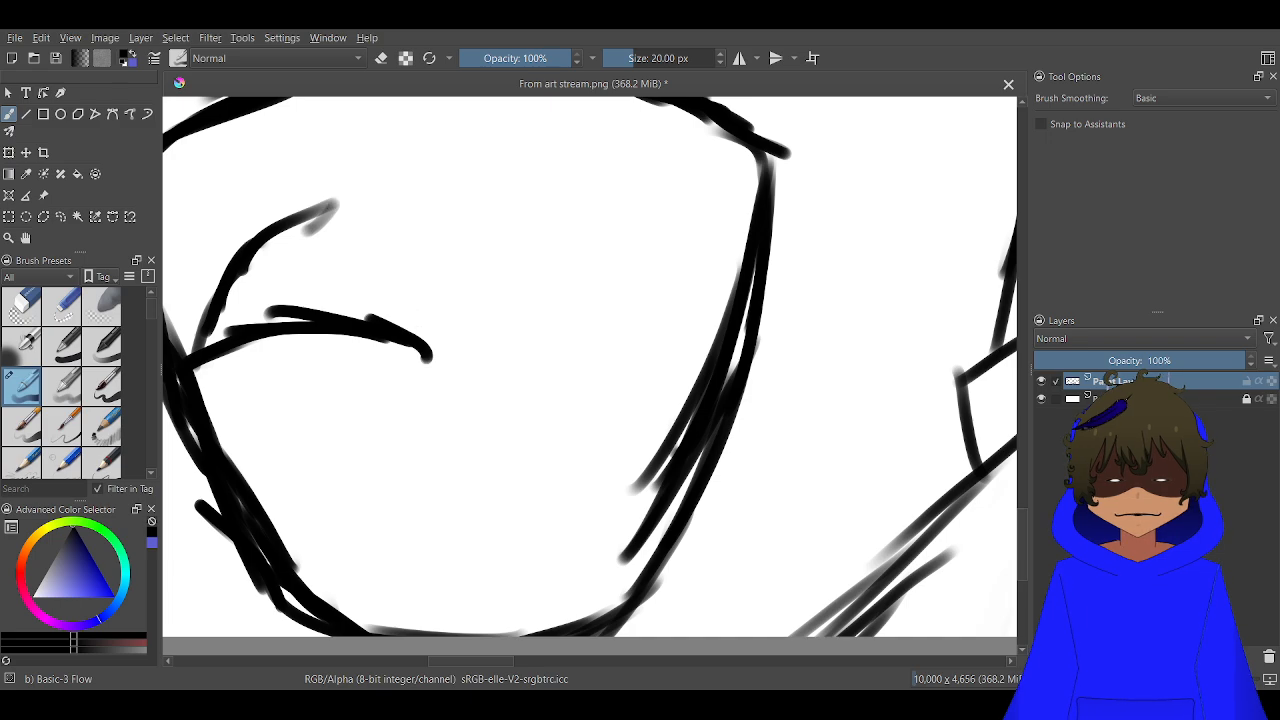
{"action": "left_click_drag", "start_coordinate": [616, 321], "coordinate": [940, 404]}
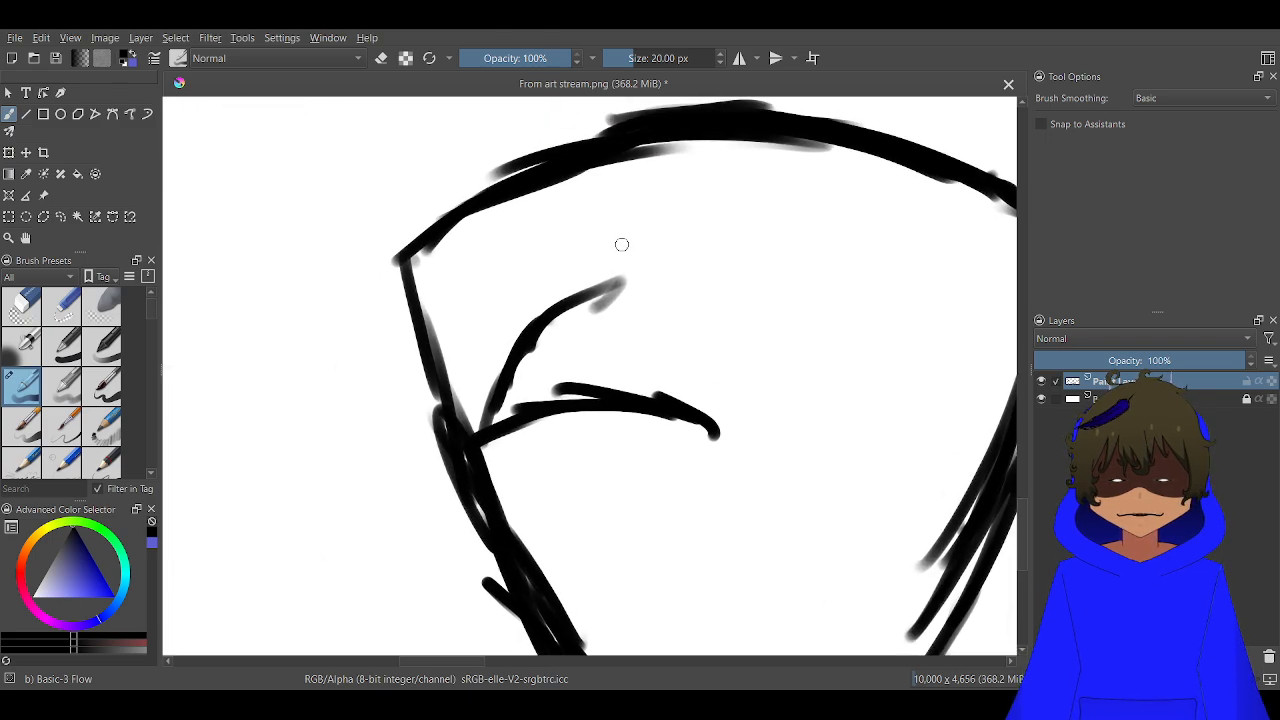
{"action": "mouse_move", "coordinate": [592, 287]}
{"action": "left_mouse_down"}
{"action": "mouse_move", "coordinate": [655, 284]}
{"action": "mouse_move", "coordinate": [710, 392]}
{"action": "left_mouse_up"}
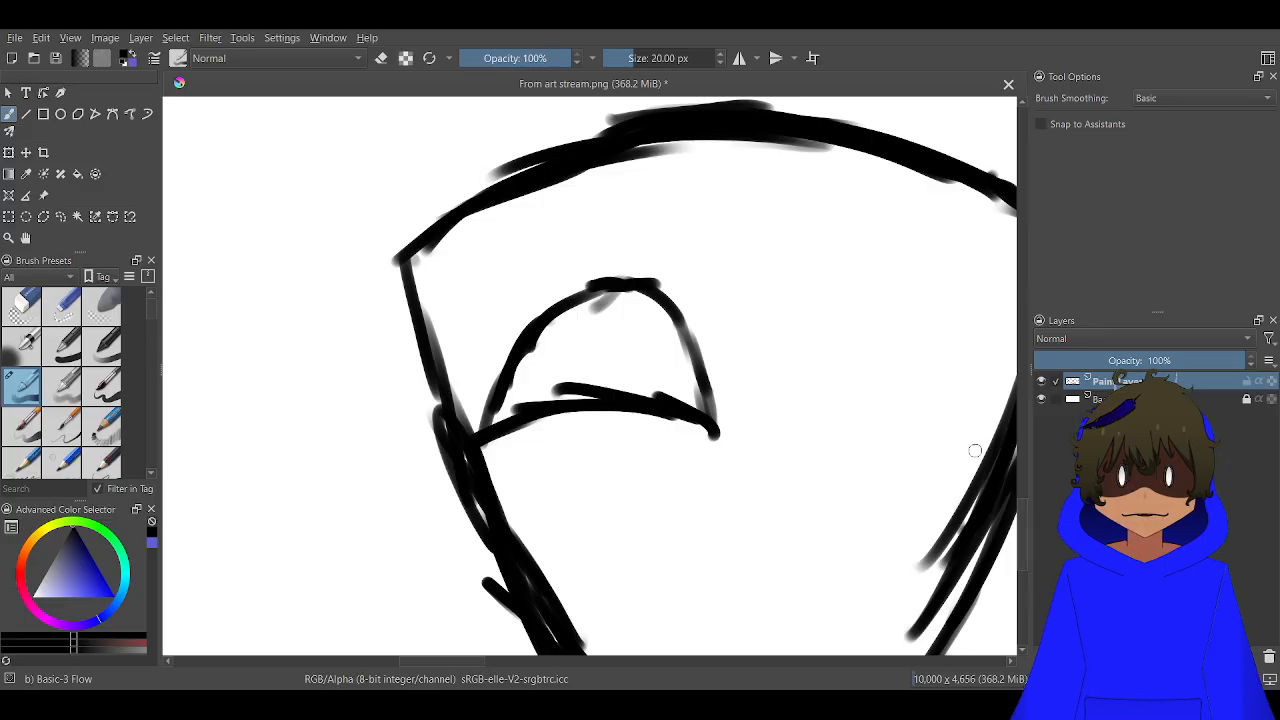
Draw a matching right eye on the mask, with a curved lower line and a tall arch above it
{"action": "mouse_move", "coordinate": [992, 455]}
{"action": "left_mouse_down"}
{"action": "mouse_move", "coordinate": [884, 426]}
{"action": "mouse_move", "coordinate": [869, 427]}
{"action": "mouse_move", "coordinate": [895, 432]}
{"action": "mouse_move", "coordinate": [790, 441]}
{"action": "left_mouse_up"}
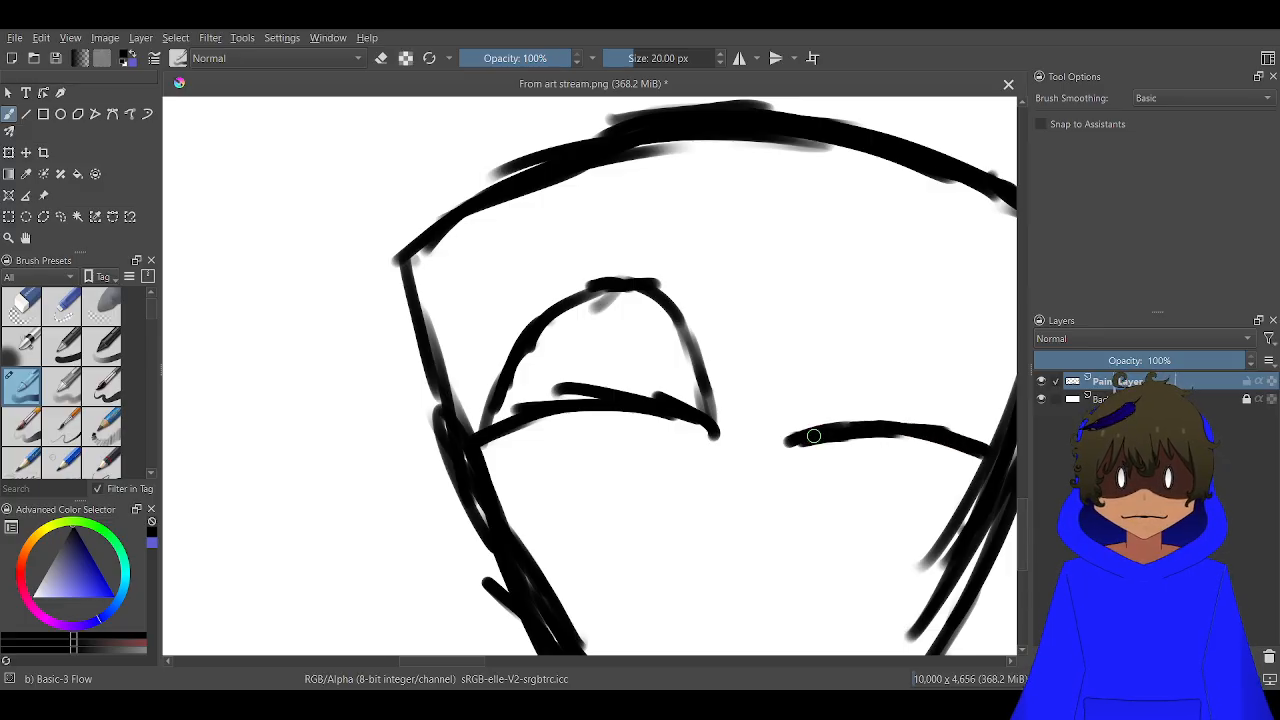
{"action": "left_click_drag", "start_coordinate": [924, 296], "coordinate": [830, 292]}
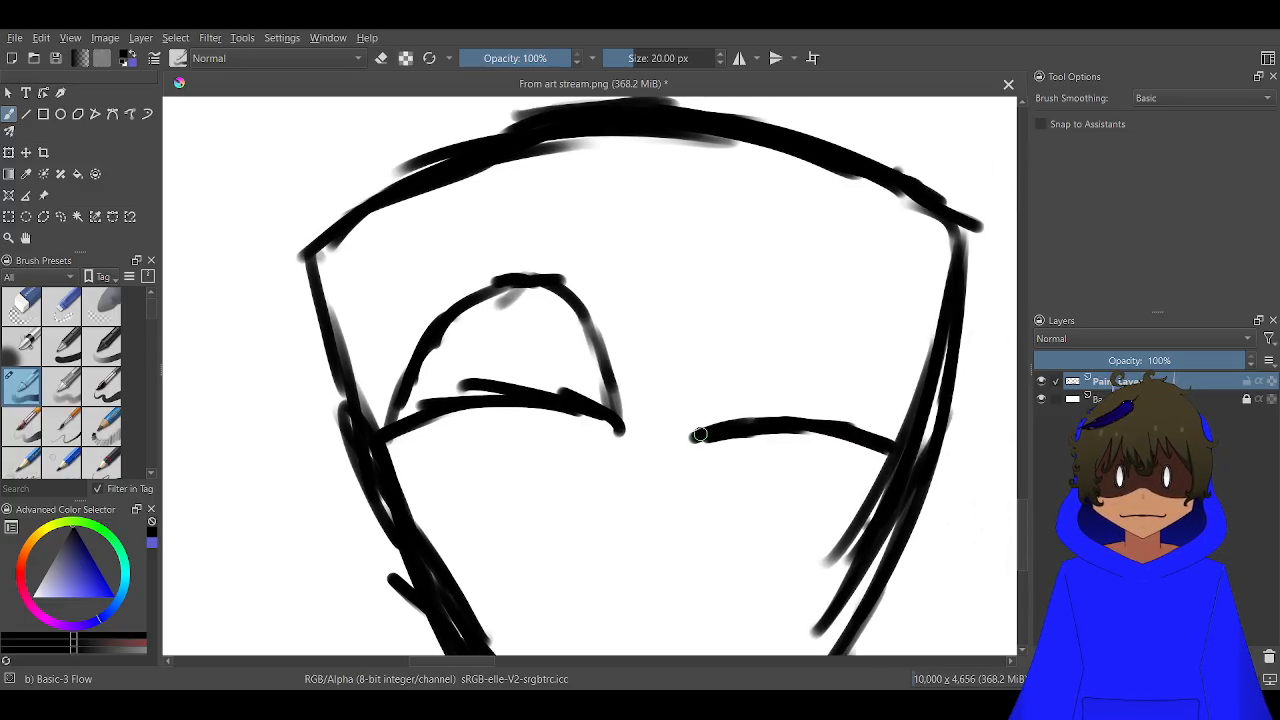
{"action": "mouse_move", "coordinate": [700, 435]}
{"action": "left_mouse_down"}
{"action": "mouse_move", "coordinate": [718, 331]}
{"action": "mouse_move", "coordinate": [783, 285]}
{"action": "mouse_move", "coordinate": [842, 336]}
{"action": "mouse_move", "coordinate": [889, 438]}
{"action": "left_mouse_up"}
Draw a line down the mask's middle that bends into an angular nose, and add a crescent smile joined to the chin
{"action": "mouse_move", "coordinate": [655, 133]}
{"action": "left_mouse_down"}
{"action": "mouse_move", "coordinate": [668, 408]}
{"action": "mouse_move", "coordinate": [667, 372]}
{"action": "mouse_move", "coordinate": [660, 395]}
{"action": "mouse_move", "coordinate": [674, 503]}
{"action": "mouse_move", "coordinate": [700, 558]}
{"action": "mouse_move", "coordinate": [683, 583]}
{"action": "mouse_move", "coordinate": [650, 593]}
{"action": "left_mouse_up"}
{"action": "scroll", "coordinate": [595, 480], "scroll_direction": "down", "scroll_amount": 2}
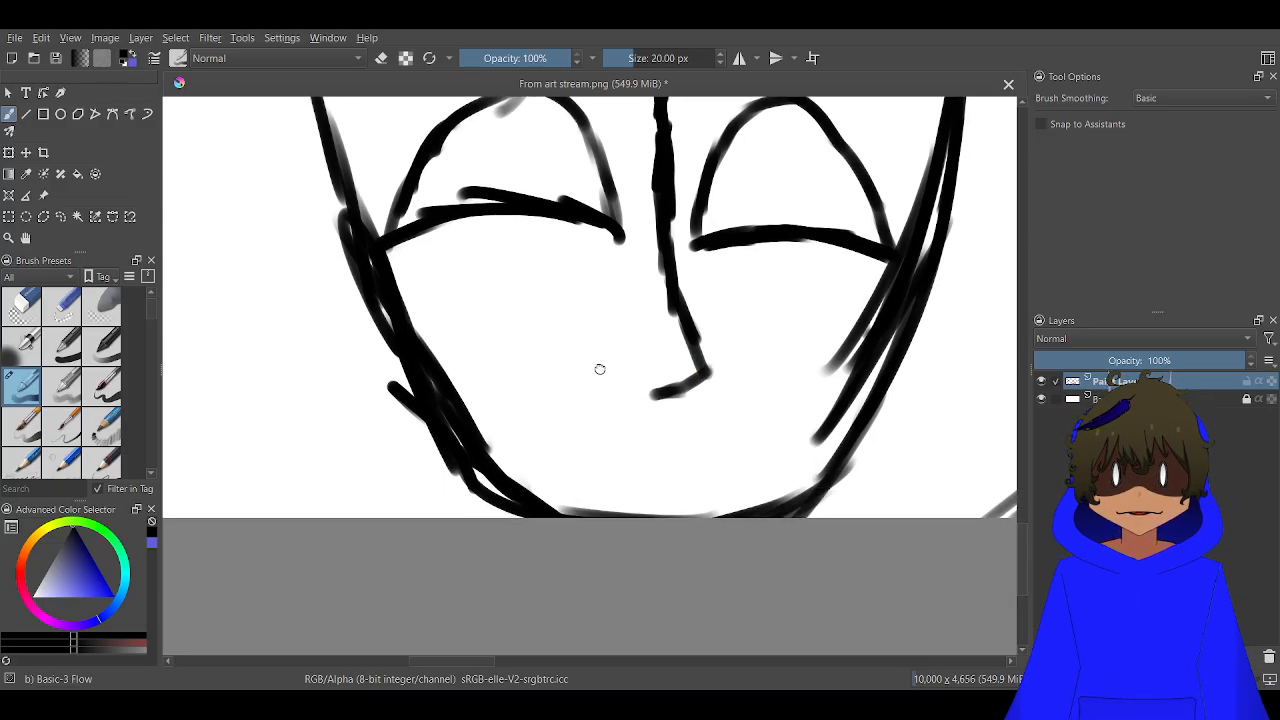
{"action": "scroll", "coordinate": [600, 369], "scroll_direction": "down", "scroll_amount": 1}
{"action": "scroll", "coordinate": [660, 340], "scroll_direction": "up", "scroll_amount": 1, "text": "ctrl"}
{"action": "mouse_move", "coordinate": [660, 338]}
{"action": "left_mouse_down"}
{"action": "mouse_move", "coordinate": [661, 389]}
{"action": "mouse_move", "coordinate": [592, 381]}
{"action": "mouse_move", "coordinate": [548, 356]}
{"action": "mouse_move", "coordinate": [492, 242]}
{"action": "mouse_move", "coordinate": [510, 335]}
{"action": "mouse_move", "coordinate": [560, 450]}
{"action": "mouse_move", "coordinate": [643, 476]}
{"action": "mouse_move", "coordinate": [647, 500]}
{"action": "mouse_move", "coordinate": [749, 414]}
{"action": "mouse_move", "coordinate": [774, 374]}
{"action": "mouse_move", "coordinate": [700, 455]}
{"action": "mouse_move", "coordinate": [760, 392]}
{"action": "mouse_move", "coordinate": [785, 318]}
{"action": "mouse_move", "coordinate": [774, 342]}
{"action": "mouse_move", "coordinate": [716, 380]}
{"action": "mouse_move", "coordinate": [648, 396]}
{"action": "left_mouse_up"}
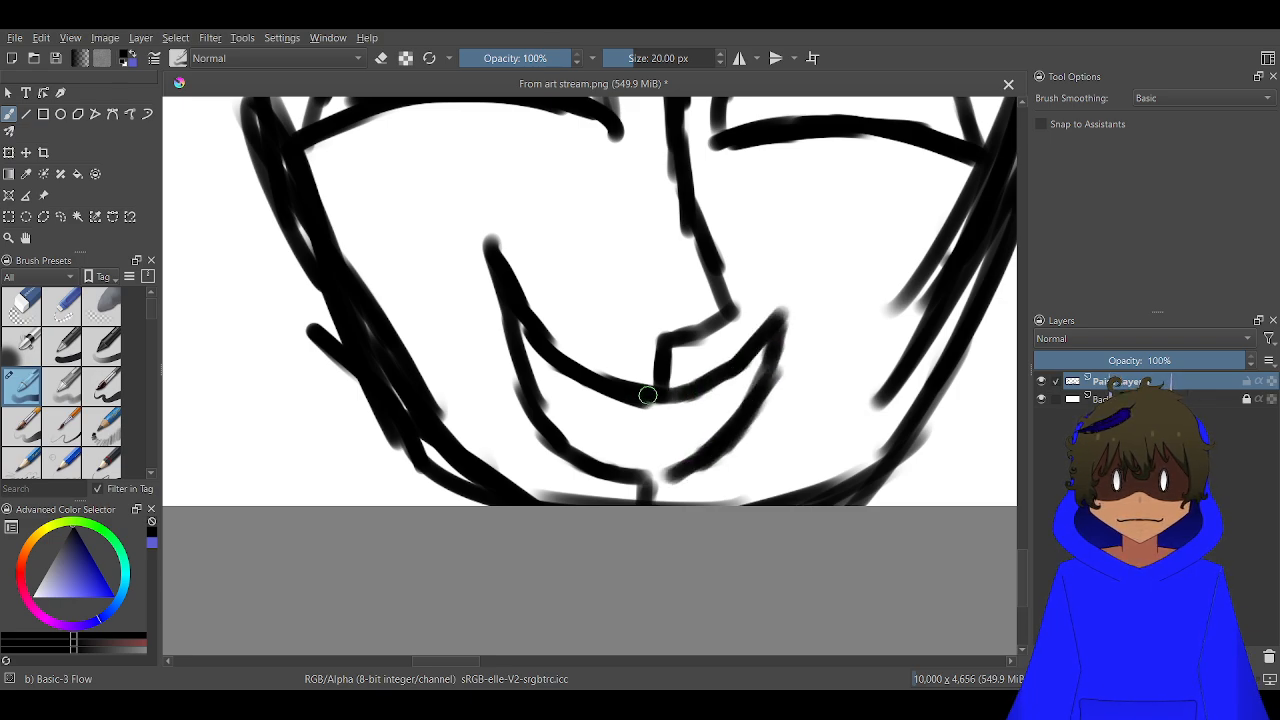
{"action": "left_click_drag", "start_coordinate": [679, 475], "coordinate": [627, 483]}
Save the drawing with the finished mask to its existing PNG file
{"action": "scroll", "coordinate": [580, 488], "scroll_direction": "down", "scroll_amount": 5}
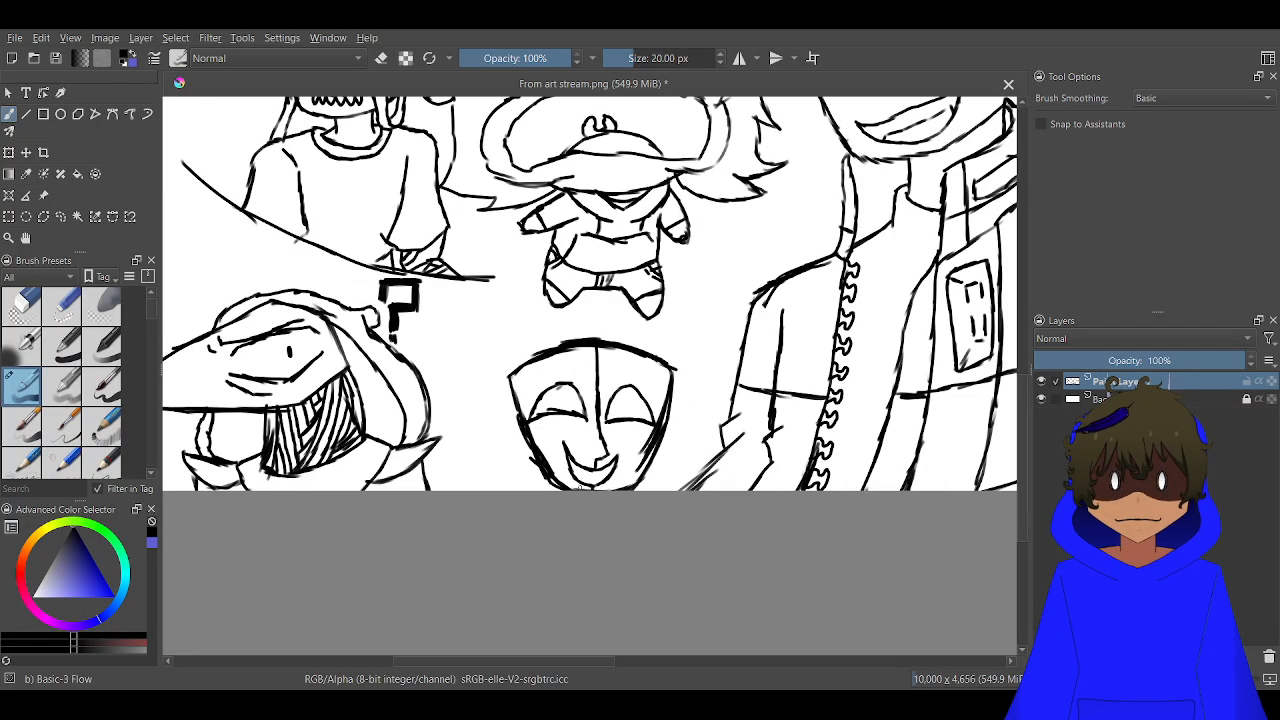
{"action": "scroll", "coordinate": [580, 488], "scroll_direction": "down", "scroll_amount": 4}
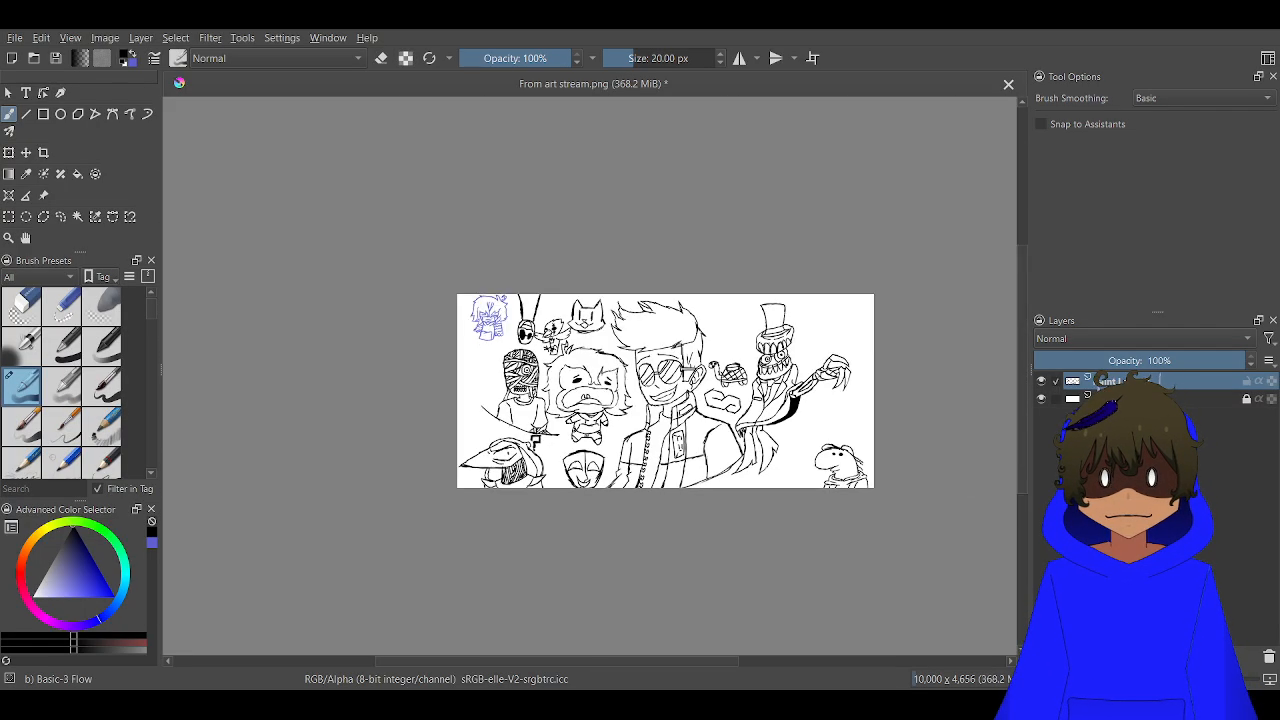
{"action": "scroll", "coordinate": [580, 488], "scroll_direction": "up", "scroll_amount": 1}
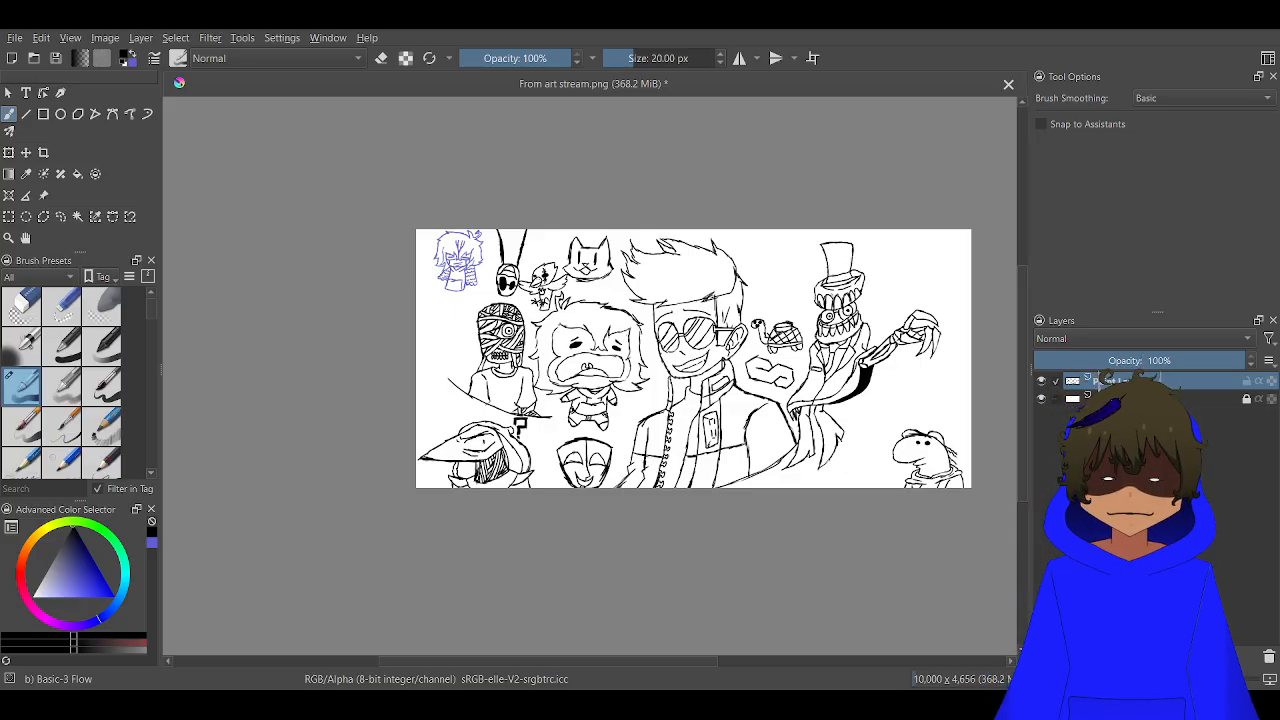
{"action": "key", "text": "ctrl+s"}
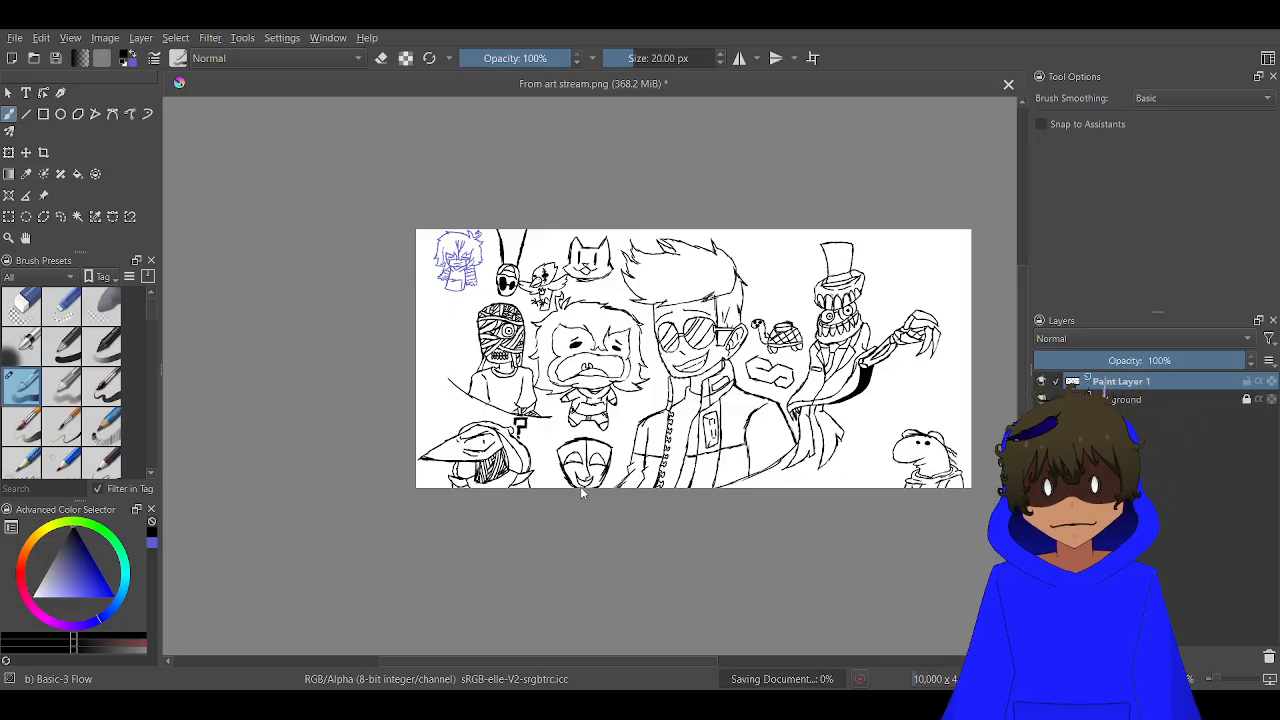
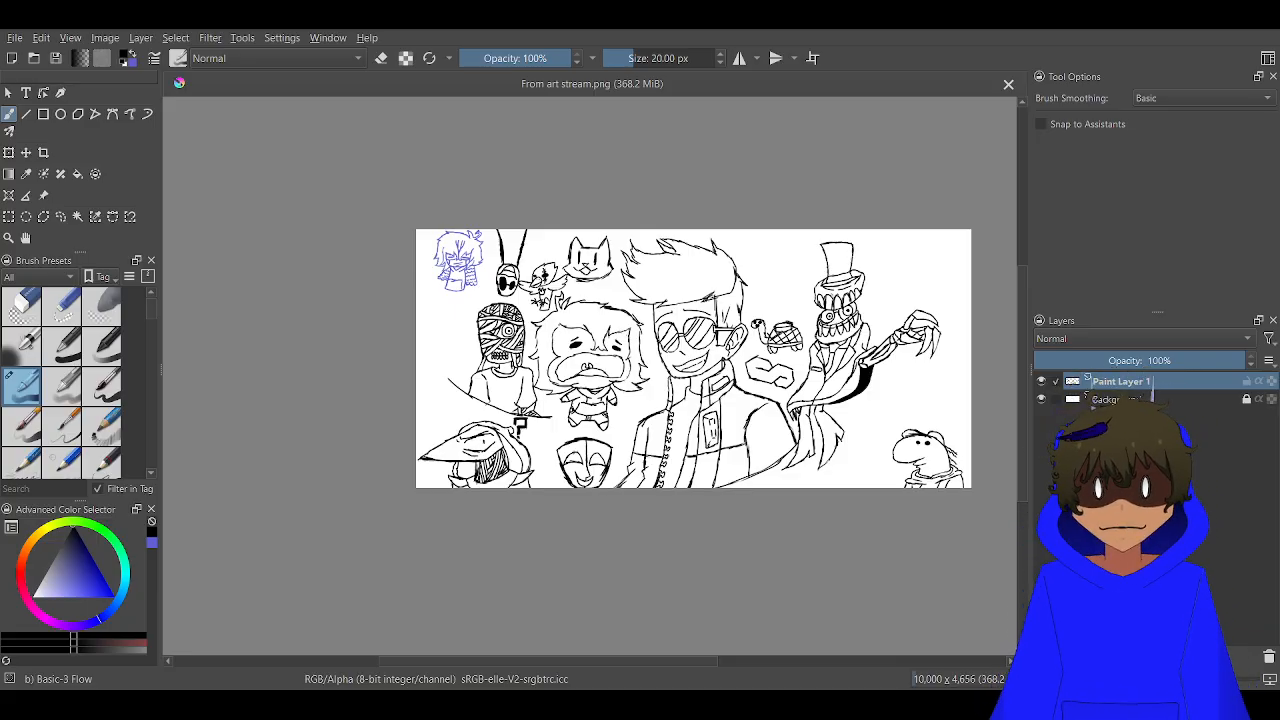
Draw a raised hand with long, curved fingers at the canvas's lower edge, just left of the round-snouted creature
{"action": "scroll", "coordinate": [943, 462], "scroll_direction": "up", "scroll_amount": 5}
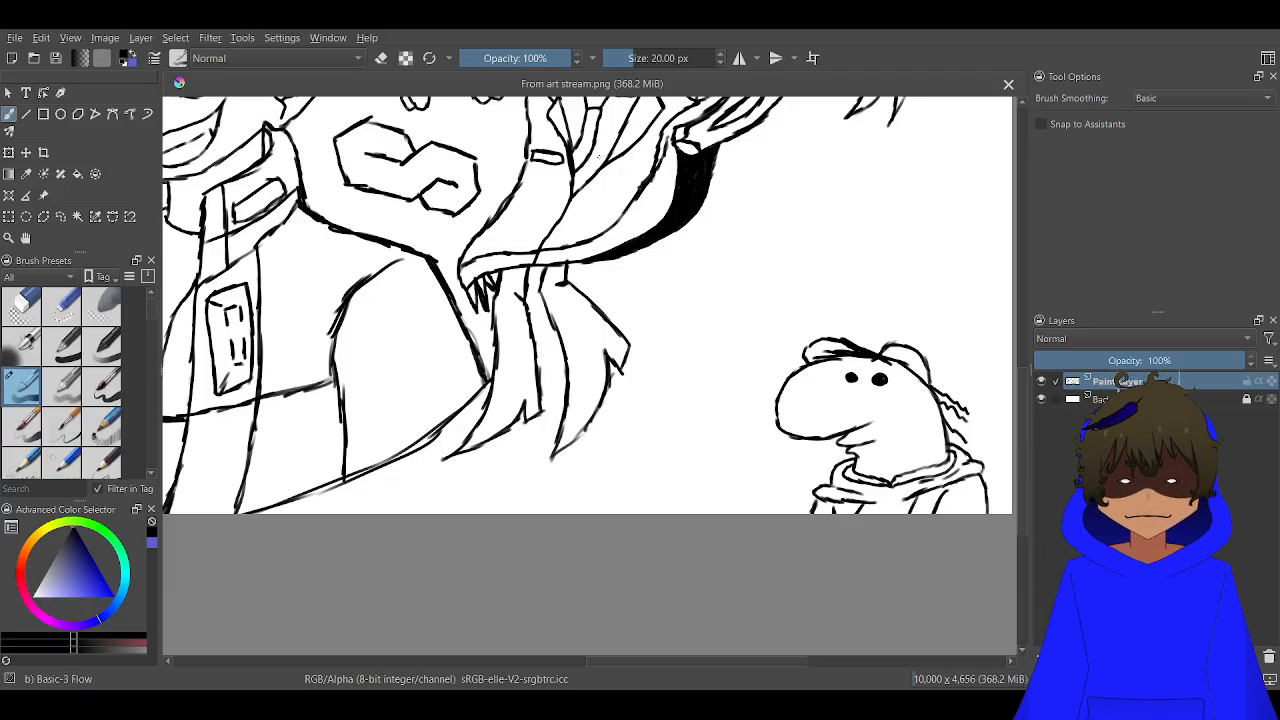
{"action": "scroll", "coordinate": [740, 440], "scroll_direction": "up", "scroll_amount": 3}
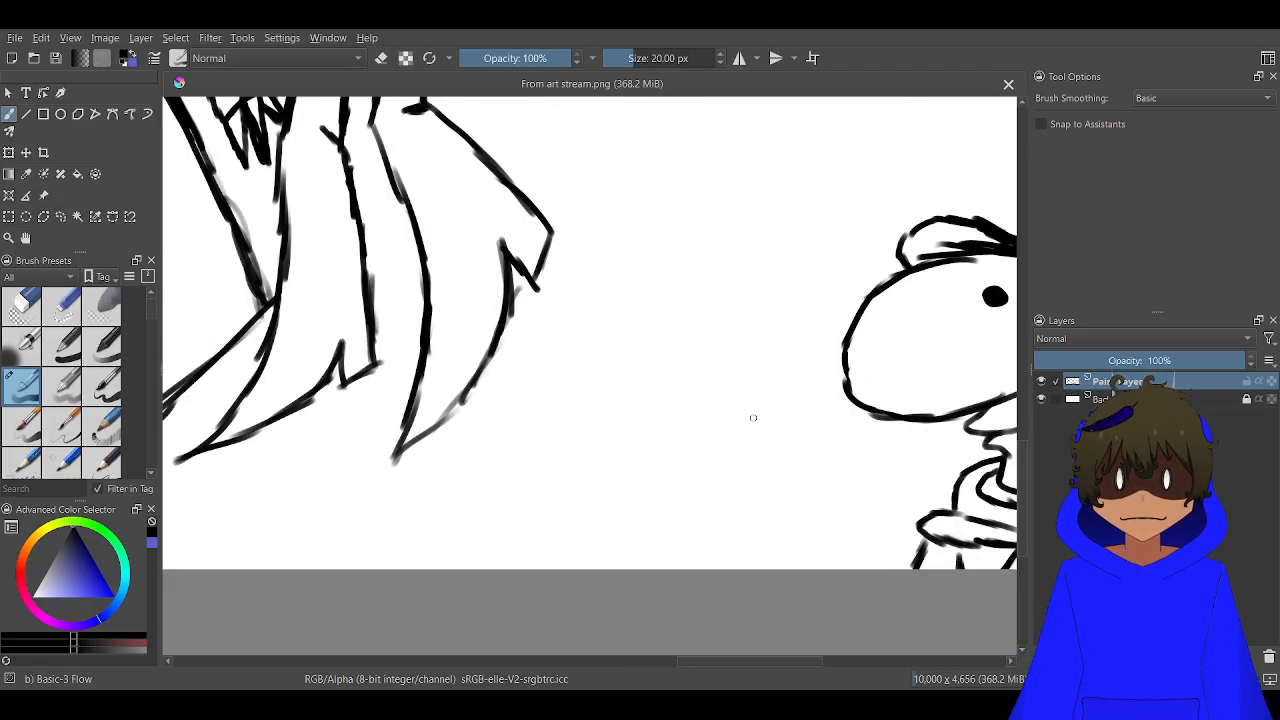
{"action": "mouse_move", "coordinate": [728, 421]}
{"action": "left_mouse_down"}
{"action": "mouse_move", "coordinate": [803, 353]}
{"action": "mouse_move", "coordinate": [789, 408]}
{"action": "mouse_move", "coordinate": [798, 394]}
{"action": "mouse_move", "coordinate": [757, 437]}
{"action": "mouse_move", "coordinate": [729, 520]}
{"action": "mouse_move", "coordinate": [765, 467]}
{"action": "mouse_move", "coordinate": [852, 446]}
{"action": "mouse_move", "coordinate": [855, 482]}
{"action": "mouse_move", "coordinate": [798, 487]}
{"action": "mouse_move", "coordinate": [811, 517]}
{"action": "left_mouse_up"}
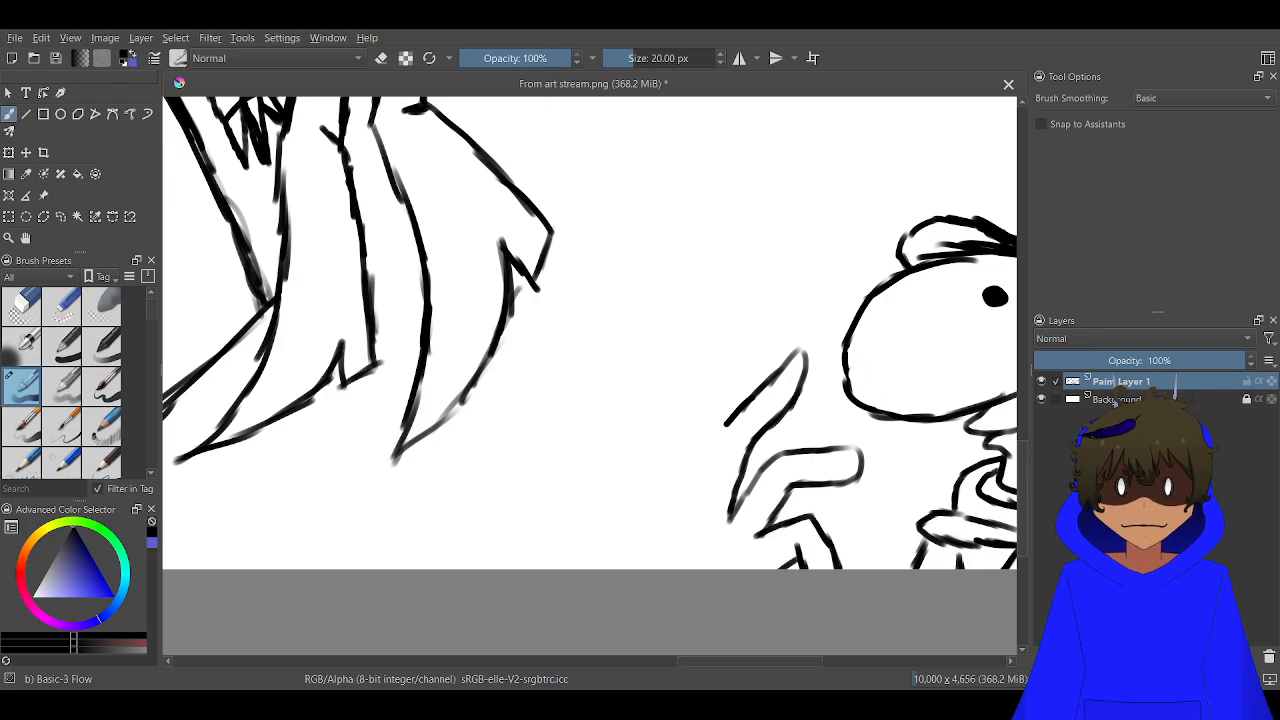
{"action": "left_click_drag", "start_coordinate": [722, 426], "coordinate": [707, 505]}
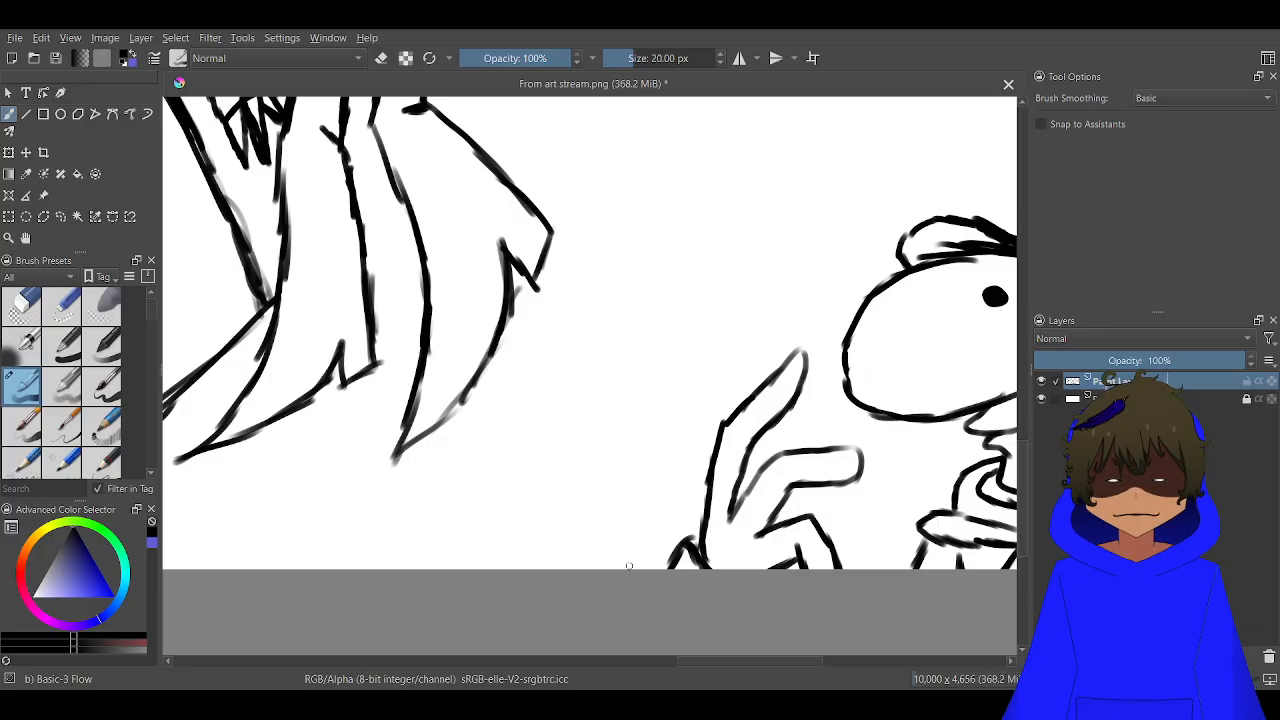
Draw a slim torso's curved side and an angled upper arm beside the raised hand, running off the canvas's lower edge
{"action": "mouse_move", "coordinate": [632, 568]}
{"action": "left_mouse_down"}
{"action": "mouse_move", "coordinate": [645, 506]}
{"action": "mouse_move", "coordinate": [633, 541]}
{"action": "mouse_move", "coordinate": [644, 511]}
{"action": "mouse_move", "coordinate": [634, 436]}
{"action": "left_mouse_up"}
{"action": "mouse_move", "coordinate": [649, 482]}
{"action": "left_mouse_down"}
{"action": "mouse_move", "coordinate": [632, 432]}
{"action": "mouse_move", "coordinate": [506, 408]}
{"action": "mouse_move", "coordinate": [432, 567]}
{"action": "left_mouse_up"}
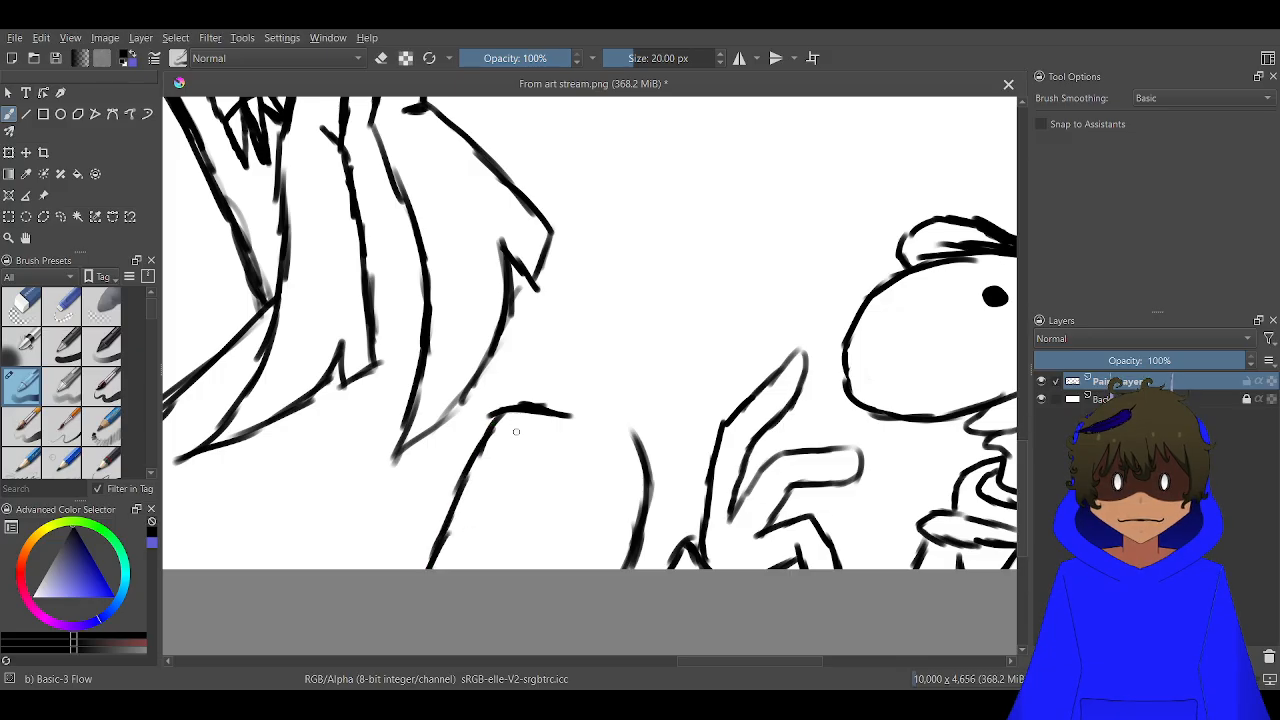
{"action": "left_click_drag", "start_coordinate": [521, 463], "coordinate": [479, 567]}
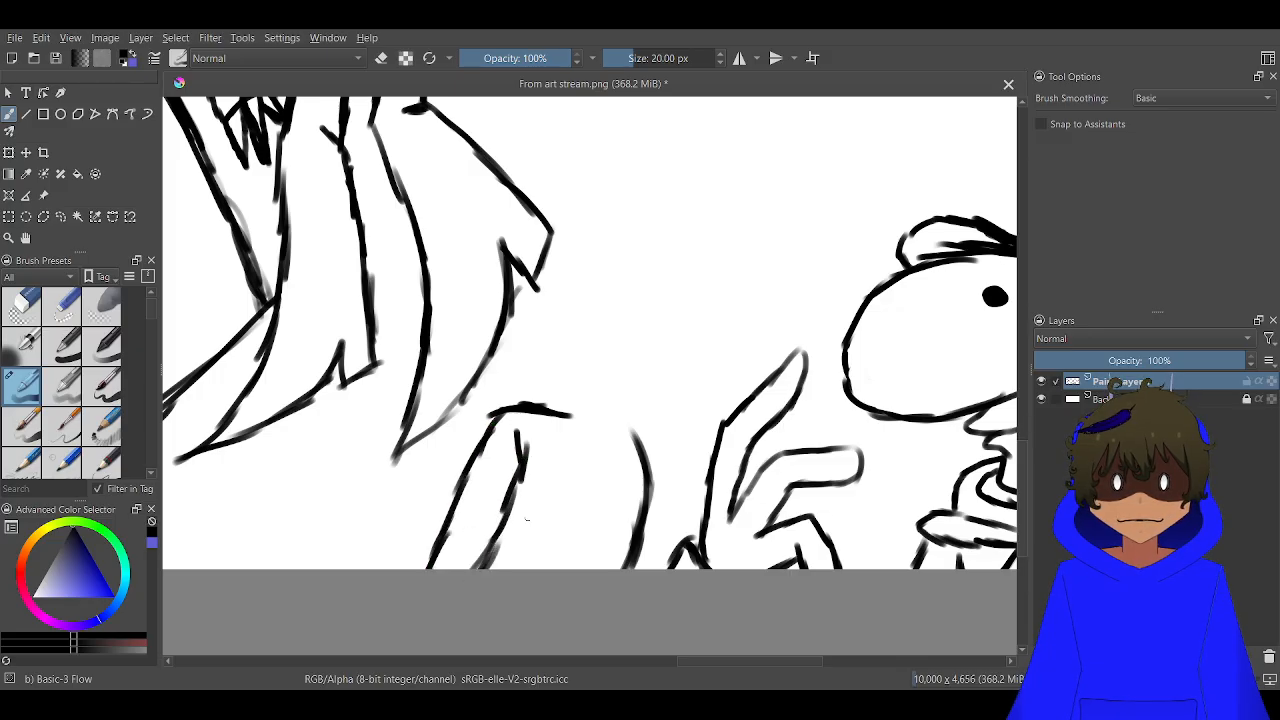
Connect the slim figure's shoulders with a curved neckline and add both sides of the neck, thickening its left side
{"action": "scroll", "coordinate": [600, 415], "scroll_direction": "up", "scroll_amount": 2}
{"action": "mouse_move", "coordinate": [683, 459]}
{"action": "left_mouse_down"}
{"action": "mouse_move", "coordinate": [653, 476]}
{"action": "mouse_move", "coordinate": [588, 471]}
{"action": "mouse_move", "coordinate": [548, 421]}
{"action": "left_mouse_up"}
{"action": "mouse_move", "coordinate": [674, 464]}
{"action": "left_mouse_down"}
{"action": "mouse_move", "coordinate": [655, 440]}
{"action": "mouse_move", "coordinate": [660, 378]}
{"action": "left_mouse_up"}
{"action": "left_click_drag", "start_coordinate": [579, 364], "coordinate": [551, 419]}
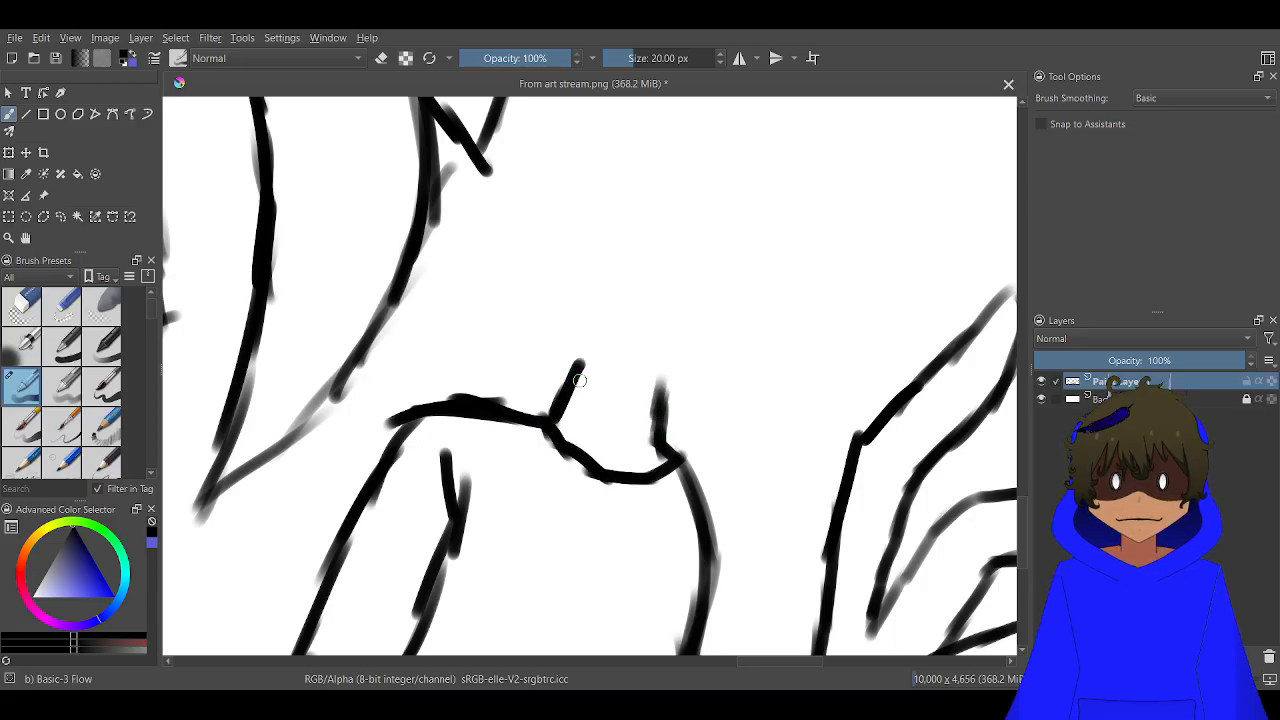
{"action": "mouse_move", "coordinate": [584, 364]}
{"action": "left_mouse_down"}
{"action": "mouse_move", "coordinate": [539, 415]}
{"action": "mouse_move", "coordinate": [572, 403]}
{"action": "mouse_move", "coordinate": [592, 370]}
{"action": "mouse_move", "coordinate": [575, 444]}
{"action": "left_mouse_up"}
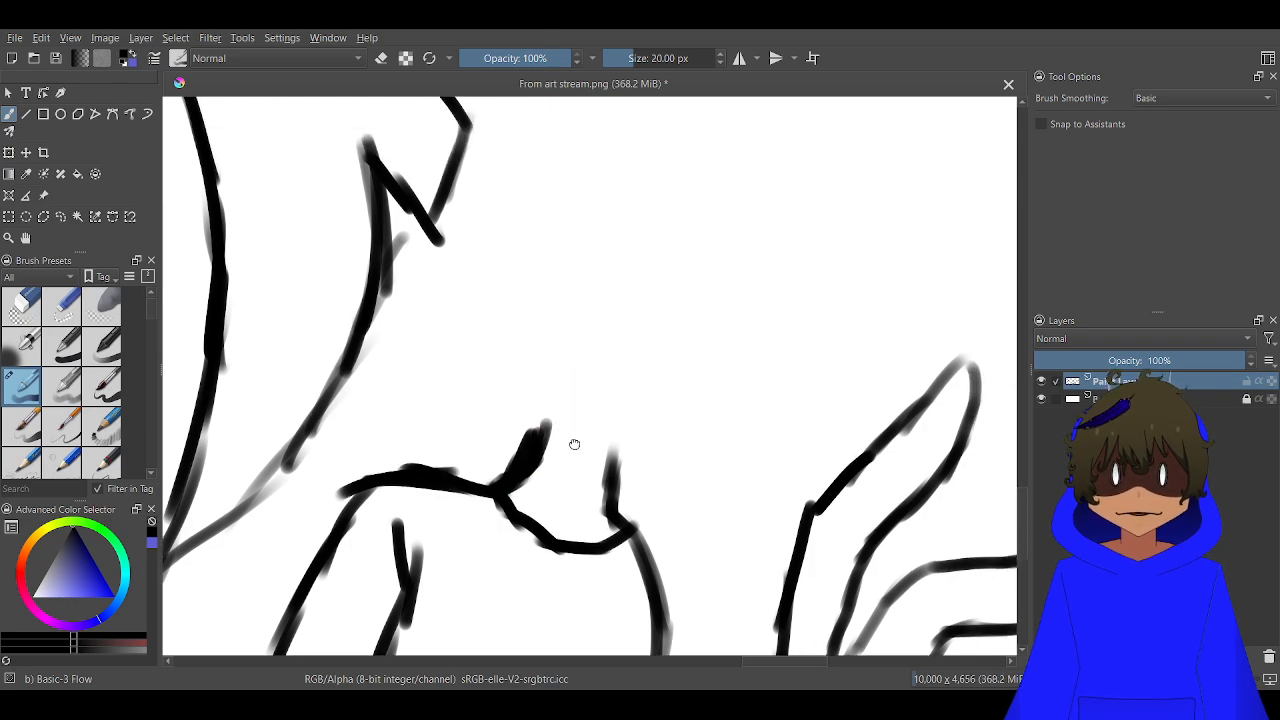
Draw a tall, rounded head outline on top of the slim figure's neck
{"action": "scroll", "coordinate": [575, 213], "scroll_direction": "down", "scroll_amount": 2}
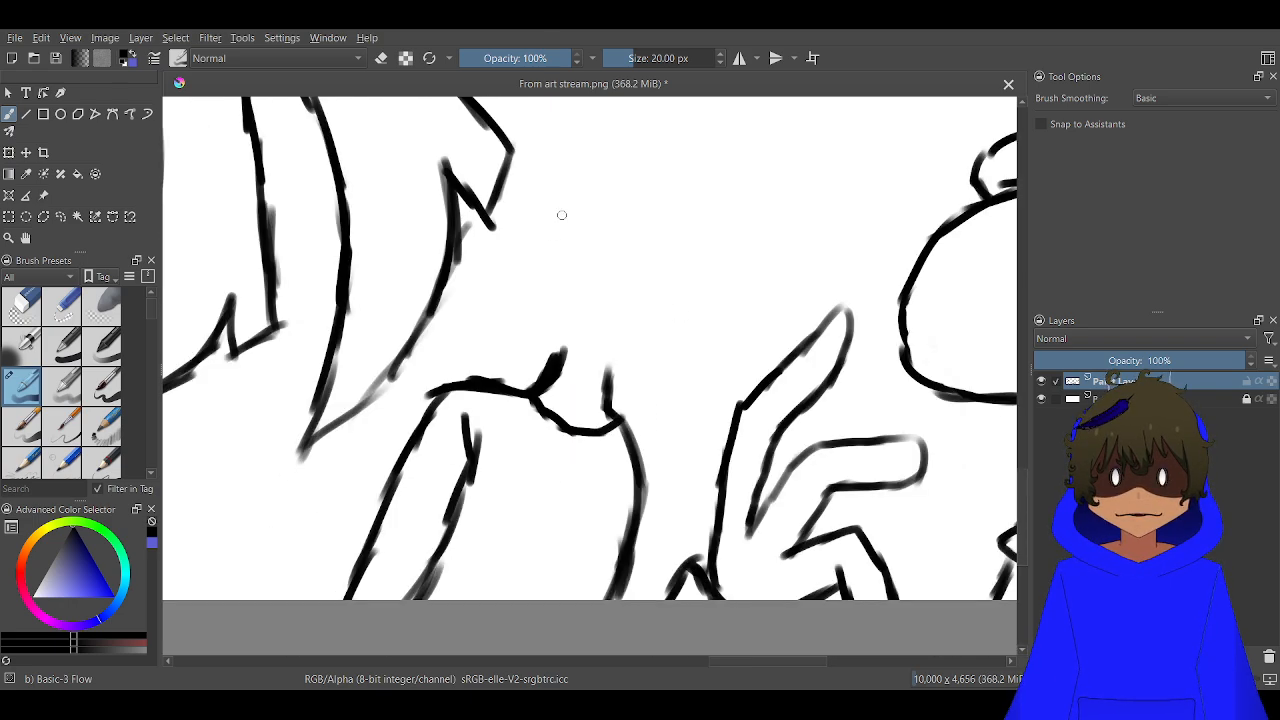
{"action": "mouse_move", "coordinate": [588, 367]}
{"action": "left_mouse_down"}
{"action": "mouse_move", "coordinate": [688, 352]}
{"action": "mouse_move", "coordinate": [710, 302]}
{"action": "mouse_move", "coordinate": [731, 170]}
{"action": "mouse_move", "coordinate": [714, 128]}
{"action": "mouse_move", "coordinate": [686, 122]}
{"action": "left_mouse_up"}
{"action": "mouse_move", "coordinate": [733, 175]}
{"action": "left_mouse_down"}
{"action": "mouse_move", "coordinate": [690, 121]}
{"action": "mouse_move", "coordinate": [623, 120]}
{"action": "mouse_move", "coordinate": [651, 129]}
{"action": "mouse_move", "coordinate": [630, 122]}
{"action": "mouse_move", "coordinate": [575, 153]}
{"action": "mouse_move", "coordinate": [551, 218]}
{"action": "mouse_move", "coordinate": [545, 318]}
{"action": "mouse_move", "coordinate": [554, 348]}
{"action": "mouse_move", "coordinate": [597, 372]}
{"action": "mouse_move", "coordinate": [561, 348]}
{"action": "mouse_move", "coordinate": [542, 299]}
{"action": "mouse_move", "coordinate": [563, 160]}
{"action": "mouse_move", "coordinate": [602, 125]}
{"action": "left_mouse_up"}
Draw a deep, wavy smile line across the lower half of the head, replacing a first shallow curve
{"action": "scroll", "coordinate": [660, 251], "scroll_direction": "up", "scroll_amount": 2}
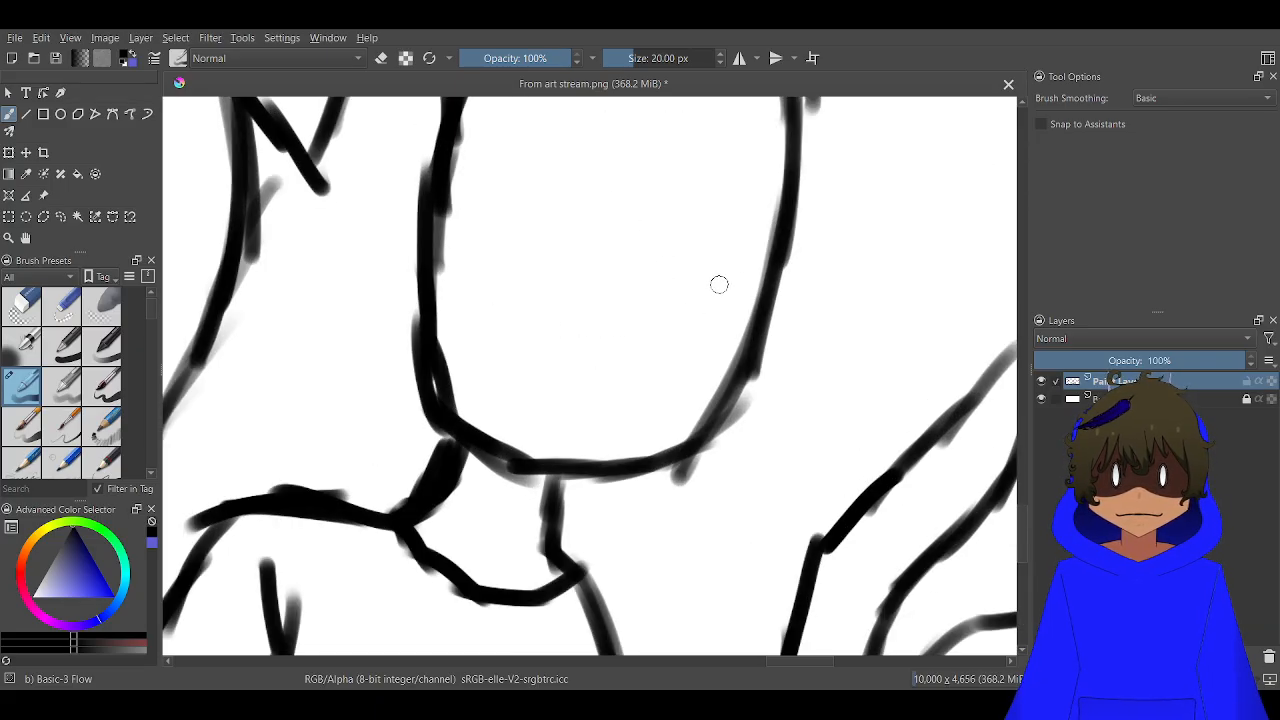
{"action": "mouse_move", "coordinate": [758, 261]}
{"action": "left_mouse_down"}
{"action": "mouse_move", "coordinate": [618, 346]}
{"action": "mouse_move", "coordinate": [553, 339]}
{"action": "mouse_move", "coordinate": [511, 304]}
{"action": "left_mouse_up"}
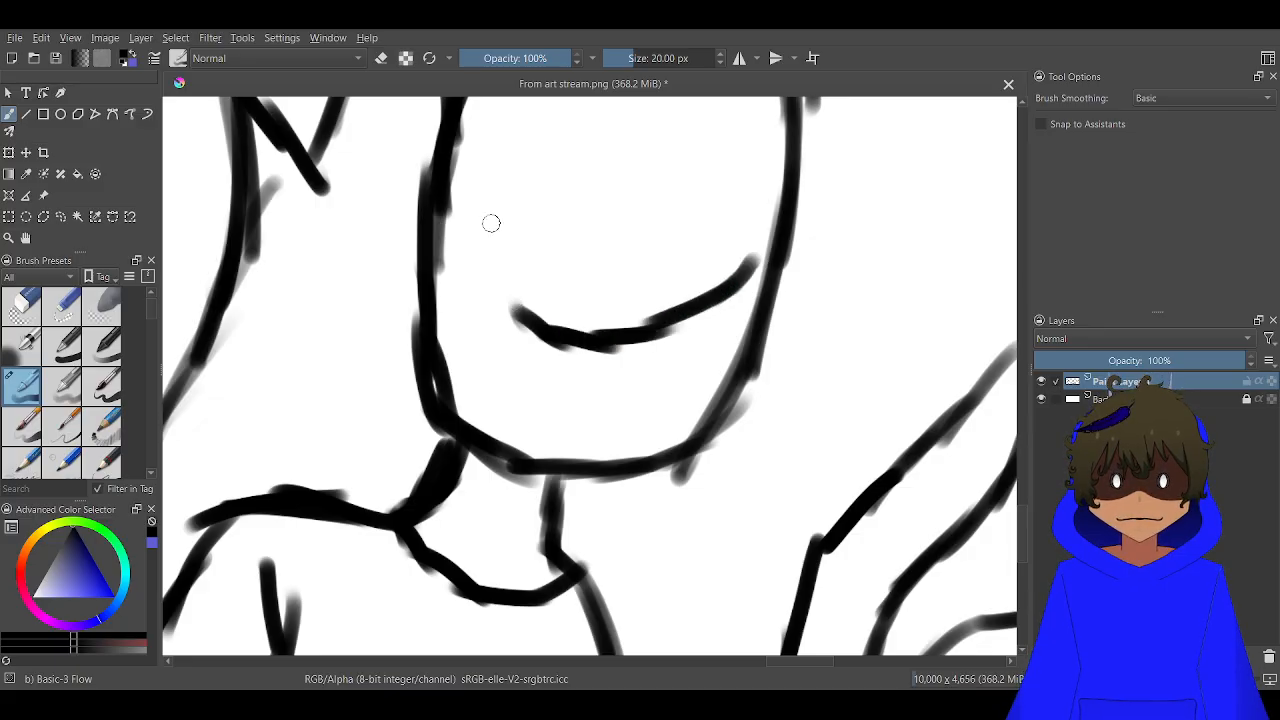
{"action": "key", "text": "ctrl+z"}
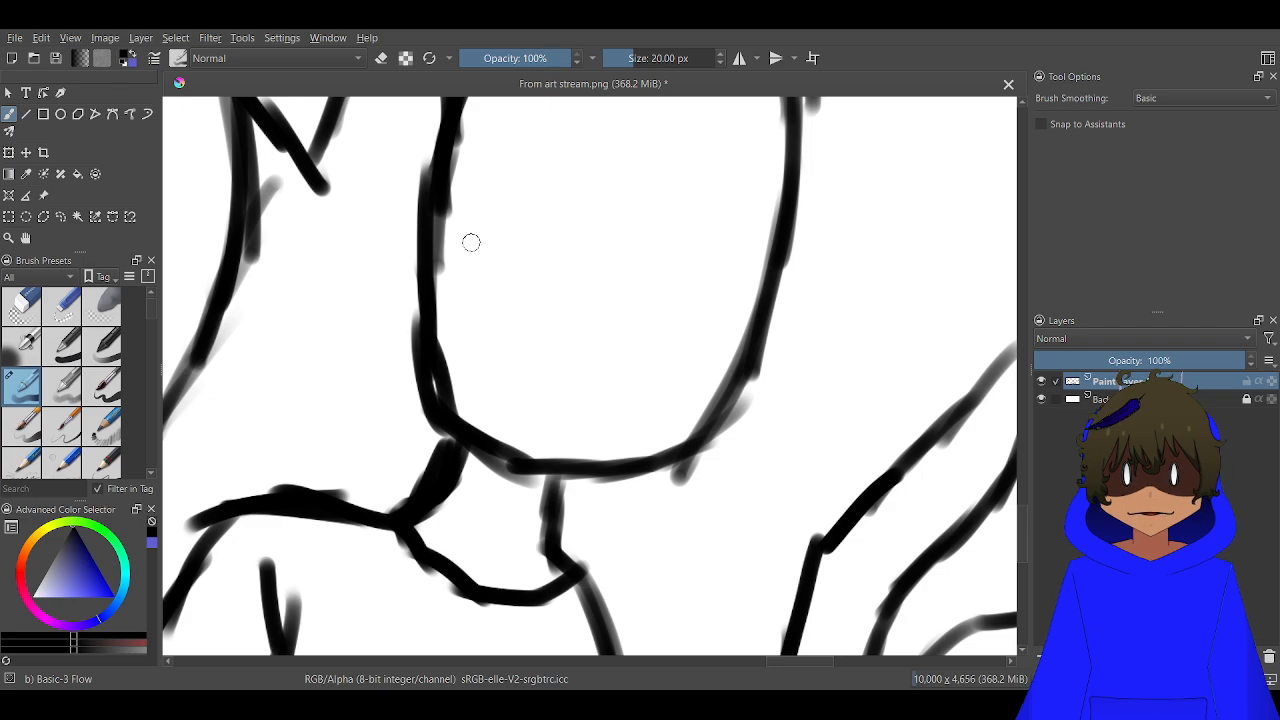
{"action": "mouse_move", "coordinate": [485, 205]}
{"action": "left_mouse_down"}
{"action": "mouse_move", "coordinate": [475, 226]}
{"action": "mouse_move", "coordinate": [508, 310]}
{"action": "mouse_move", "coordinate": [550, 360]}
{"action": "mouse_move", "coordinate": [638, 388]}
{"action": "mouse_move", "coordinate": [702, 366]}
{"action": "mouse_move", "coordinate": [734, 316]}
{"action": "mouse_move", "coordinate": [744, 260]}
{"action": "left_mouse_up"}
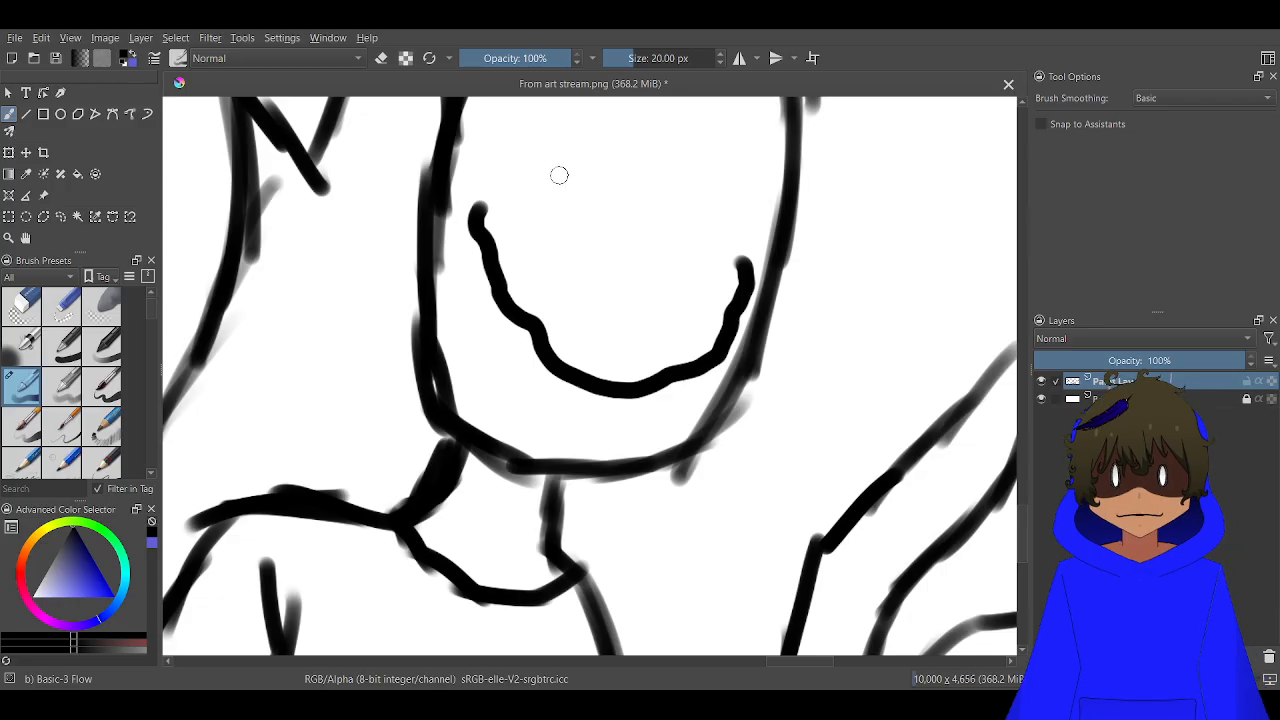
{"action": "left_click_drag", "start_coordinate": [549, 192], "coordinate": [556, 373]}
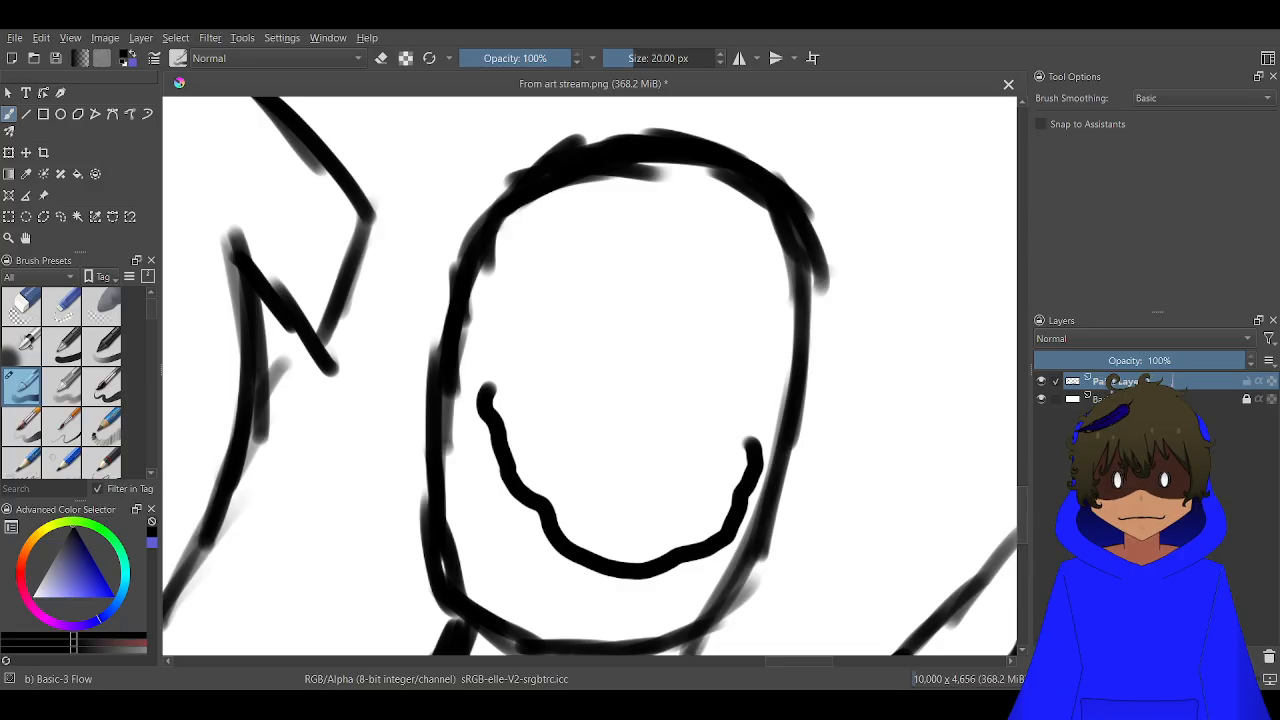
{"action": "mouse_move", "coordinate": [612, 284]}
{"action": "left_mouse_down"}
{"action": "mouse_move", "coordinate": [541, 297]}
{"action": "mouse_move", "coordinate": [520, 350]}
{"action": "mouse_move", "coordinate": [542, 417]}
{"action": "mouse_move", "coordinate": [599, 443]}
{"action": "mouse_move", "coordinate": [670, 419]}
{"action": "mouse_move", "coordinate": [697, 344]}
{"action": "mouse_move", "coordinate": [663, 289]}
{"action": "mouse_move", "coordinate": [603, 278]}
{"action": "left_mouse_up"}
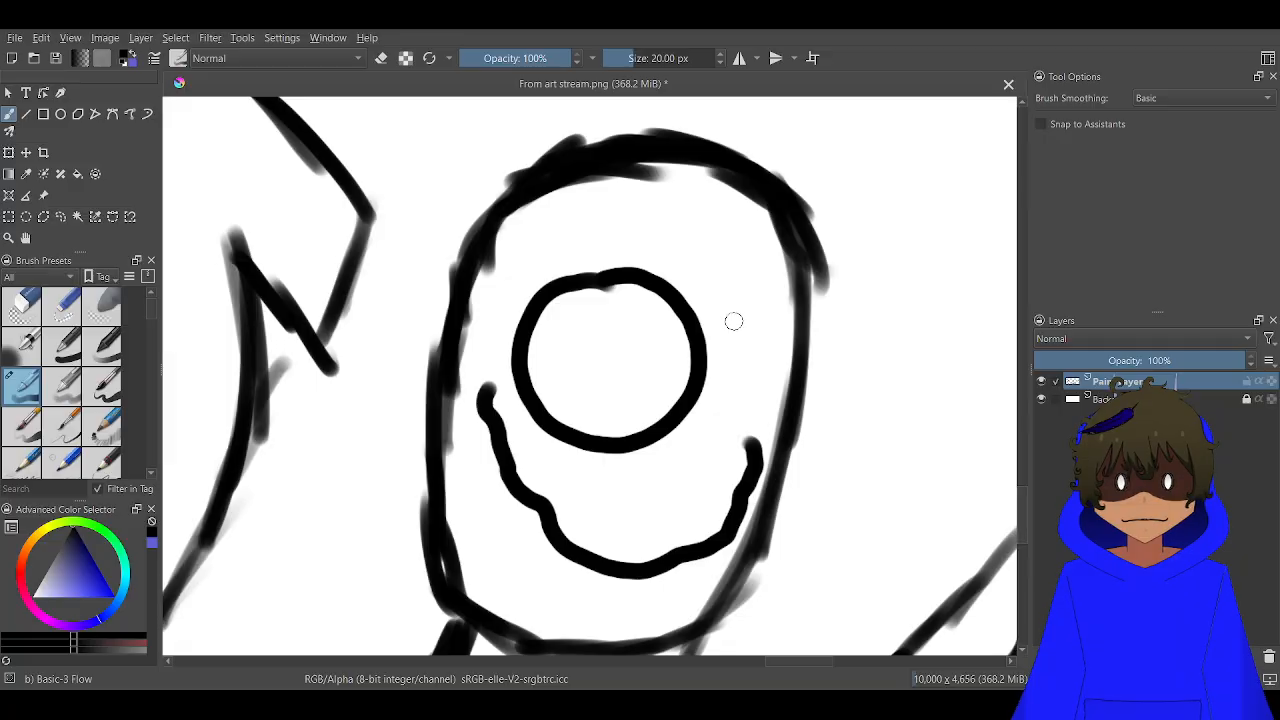
{"action": "mouse_move", "coordinate": [782, 305]}
{"action": "left_mouse_down"}
{"action": "mouse_move", "coordinate": [724, 321]}
{"action": "mouse_move", "coordinate": [707, 371]}
{"action": "mouse_move", "coordinate": [724, 419]}
{"action": "mouse_move", "coordinate": [752, 419]}
{"action": "mouse_move", "coordinate": [778, 384]}
{"action": "mouse_move", "coordinate": [776, 292]}
{"action": "left_mouse_up"}
{"action": "mouse_move", "coordinate": [778, 346]}
{"action": "left_mouse_down"}
{"action": "mouse_move", "coordinate": [741, 375]}
{"action": "mouse_move", "coordinate": [758, 389]}
{"action": "mouse_move", "coordinate": [768, 355]}
{"action": "left_mouse_up"}
{"action": "left_click", "coordinate": [760, 365]}
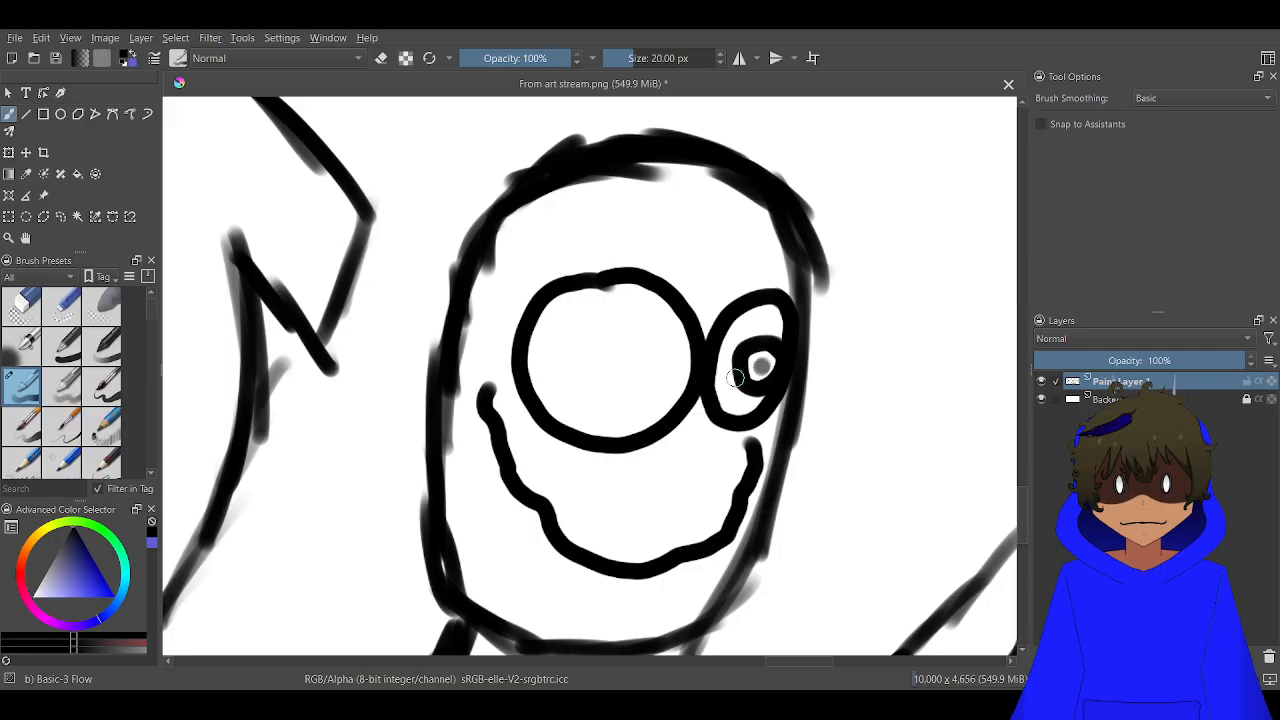
{"action": "left_click", "coordinate": [760, 365]}
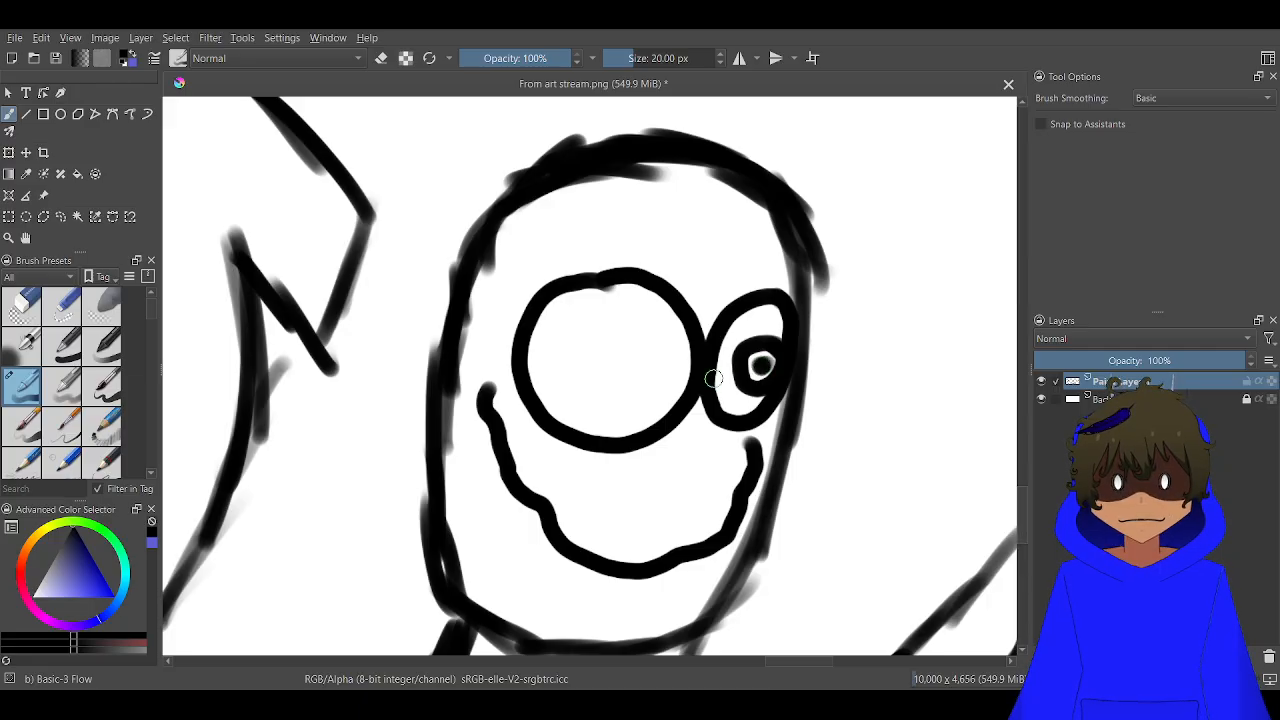
{"action": "scroll", "coordinate": [626, 326], "scroll_direction": "down", "scroll_amount": 5}
{"action": "scroll", "coordinate": [630, 323], "scroll_direction": "up", "scroll_amount": 4}
{"action": "key", "text": "ctrl+z"}
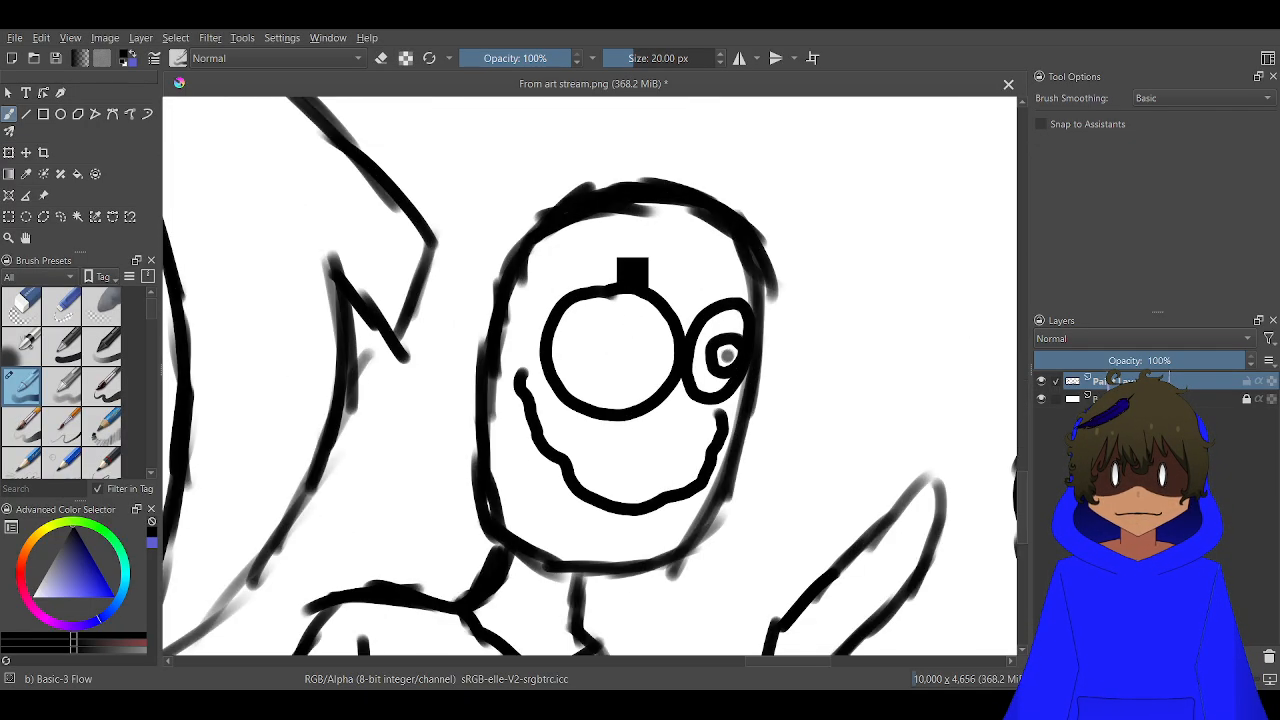
{"action": "key", "text": "ctrl+z"}
{"action": "key", "text": "ctrl+z"}
{"action": "key", "text": "ctrl+z"}
{"action": "key", "text": "ctrl+z"}
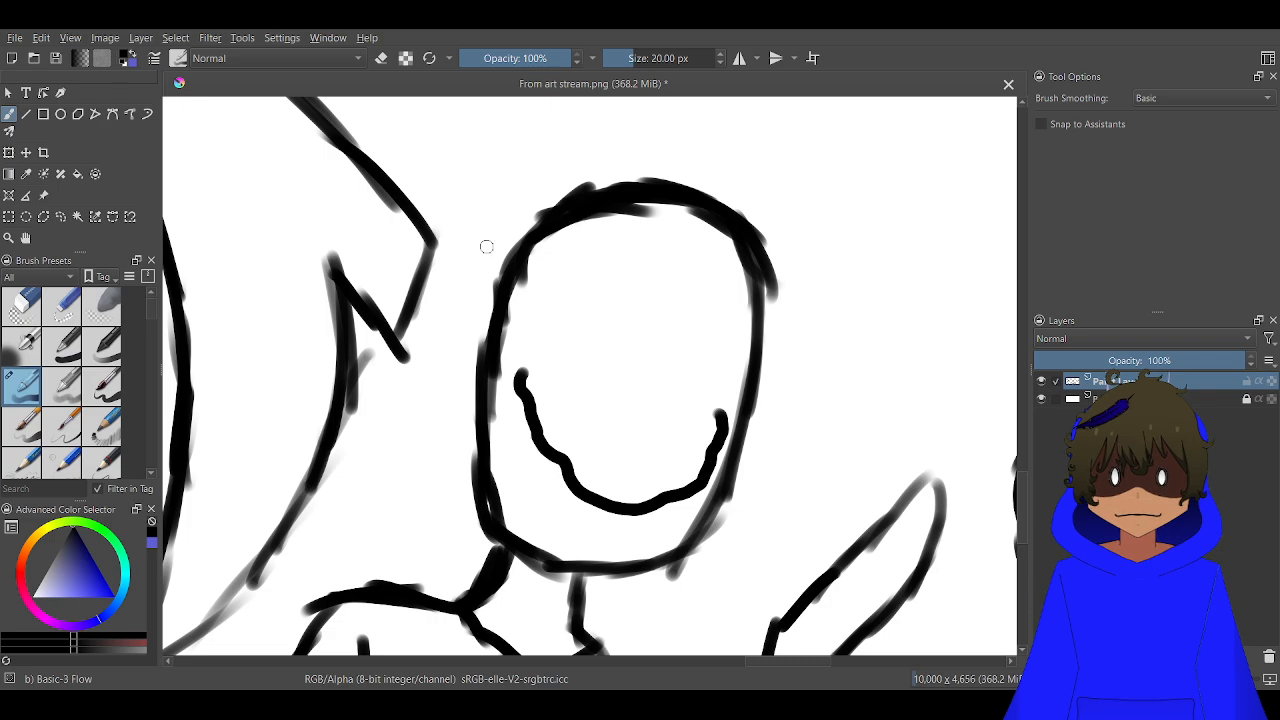
Draw two large oval eyes above the smile, each with a ringed iris and a solid pupil at its lower right
{"action": "scroll", "coordinate": [486, 246], "scroll_direction": "up", "scroll_amount": 3}
{"action": "mouse_move", "coordinate": [697, 208]}
{"action": "left_mouse_down"}
{"action": "mouse_move", "coordinate": [639, 208]}
{"action": "mouse_move", "coordinate": [571, 273]}
{"action": "mouse_move", "coordinate": [559, 338]}
{"action": "mouse_move", "coordinate": [563, 409]}
{"action": "mouse_move", "coordinate": [615, 461]}
{"action": "mouse_move", "coordinate": [668, 485]}
{"action": "mouse_move", "coordinate": [742, 478]}
{"action": "mouse_move", "coordinate": [793, 427]}
{"action": "mouse_move", "coordinate": [807, 321]}
{"action": "mouse_move", "coordinate": [786, 250]}
{"action": "mouse_move", "coordinate": [690, 200]}
{"action": "left_mouse_up"}
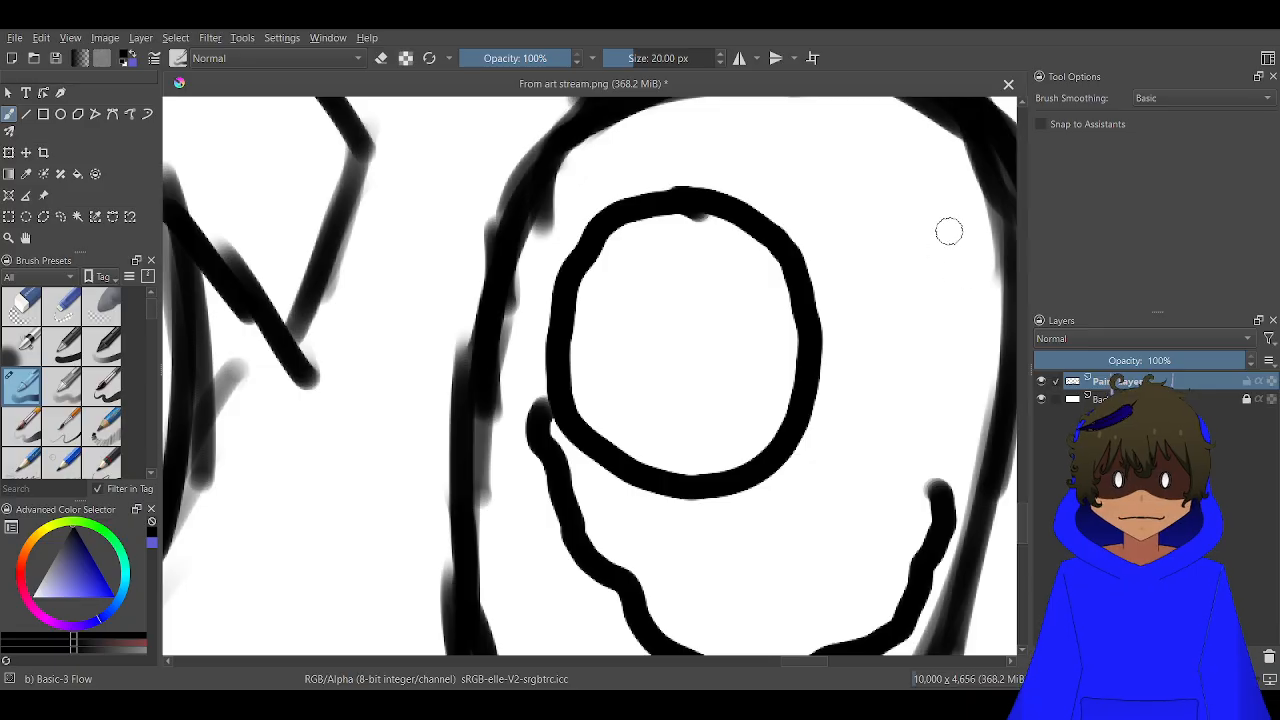
{"action": "mouse_move", "coordinate": [962, 233]}
{"action": "left_mouse_down"}
{"action": "mouse_move", "coordinate": [909, 235]}
{"action": "mouse_move", "coordinate": [867, 290]}
{"action": "mouse_move", "coordinate": [847, 349]}
{"action": "mouse_move", "coordinate": [846, 438]}
{"action": "mouse_move", "coordinate": [876, 483]}
{"action": "mouse_move", "coordinate": [909, 493]}
{"action": "mouse_move", "coordinate": [953, 485]}
{"action": "mouse_move", "coordinate": [987, 454]}
{"action": "mouse_move", "coordinate": [1005, 409]}
{"action": "mouse_move", "coordinate": [1012, 285]}
{"action": "mouse_move", "coordinate": [1000, 250]}
{"action": "mouse_move", "coordinate": [787, 195]}
{"action": "left_mouse_up"}
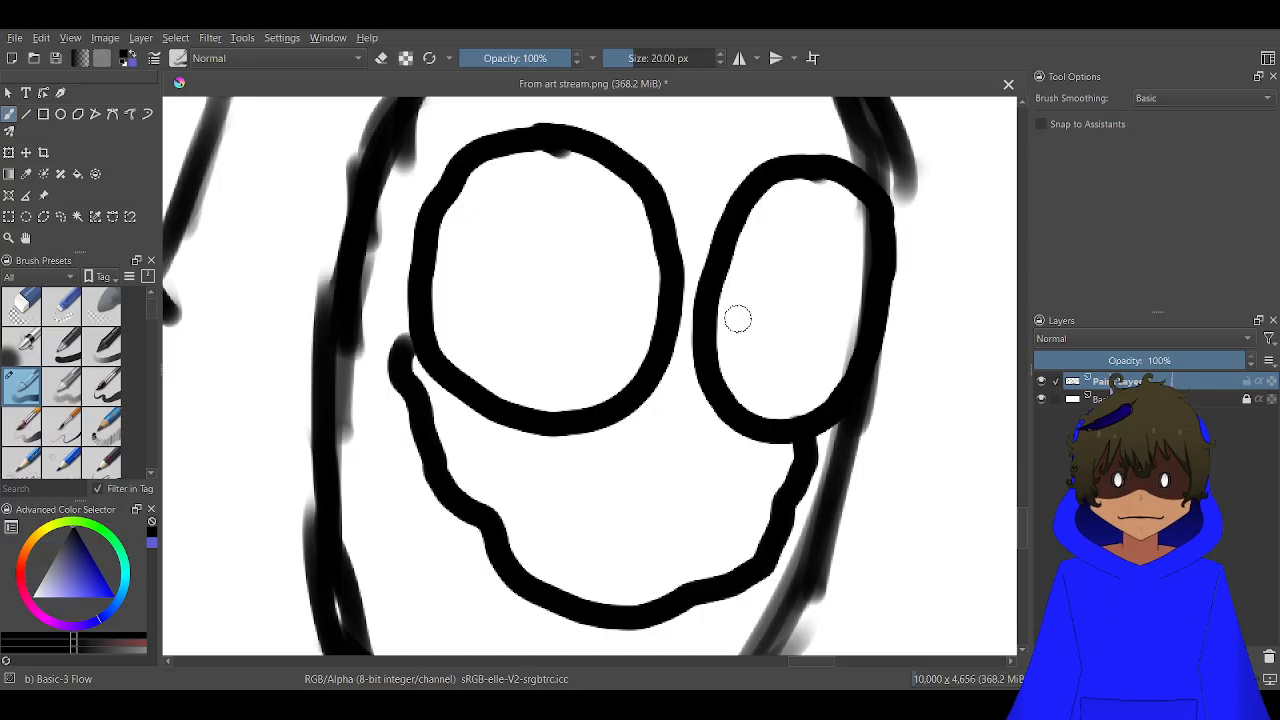
{"action": "mouse_move", "coordinate": [832, 303]}
{"action": "left_mouse_down"}
{"action": "mouse_move", "coordinate": [801, 305]}
{"action": "mouse_move", "coordinate": [761, 344]}
{"action": "mouse_move", "coordinate": [770, 395]}
{"action": "mouse_move", "coordinate": [798, 406]}
{"action": "mouse_move", "coordinate": [850, 382]}
{"action": "mouse_move", "coordinate": [856, 343]}
{"action": "mouse_move", "coordinate": [823, 302]}
{"action": "mouse_move", "coordinate": [806, 357]}
{"action": "left_mouse_up"}
{"action": "mouse_move", "coordinate": [623, 323]}
{"action": "left_mouse_down"}
{"action": "mouse_move", "coordinate": [599, 304]}
{"action": "mouse_move", "coordinate": [556, 336]}
{"action": "mouse_move", "coordinate": [561, 383]}
{"action": "mouse_move", "coordinate": [600, 397]}
{"action": "mouse_move", "coordinate": [629, 372]}
{"action": "mouse_move", "coordinate": [635, 325]}
{"action": "mouse_move", "coordinate": [600, 302]}
{"action": "left_mouse_up"}
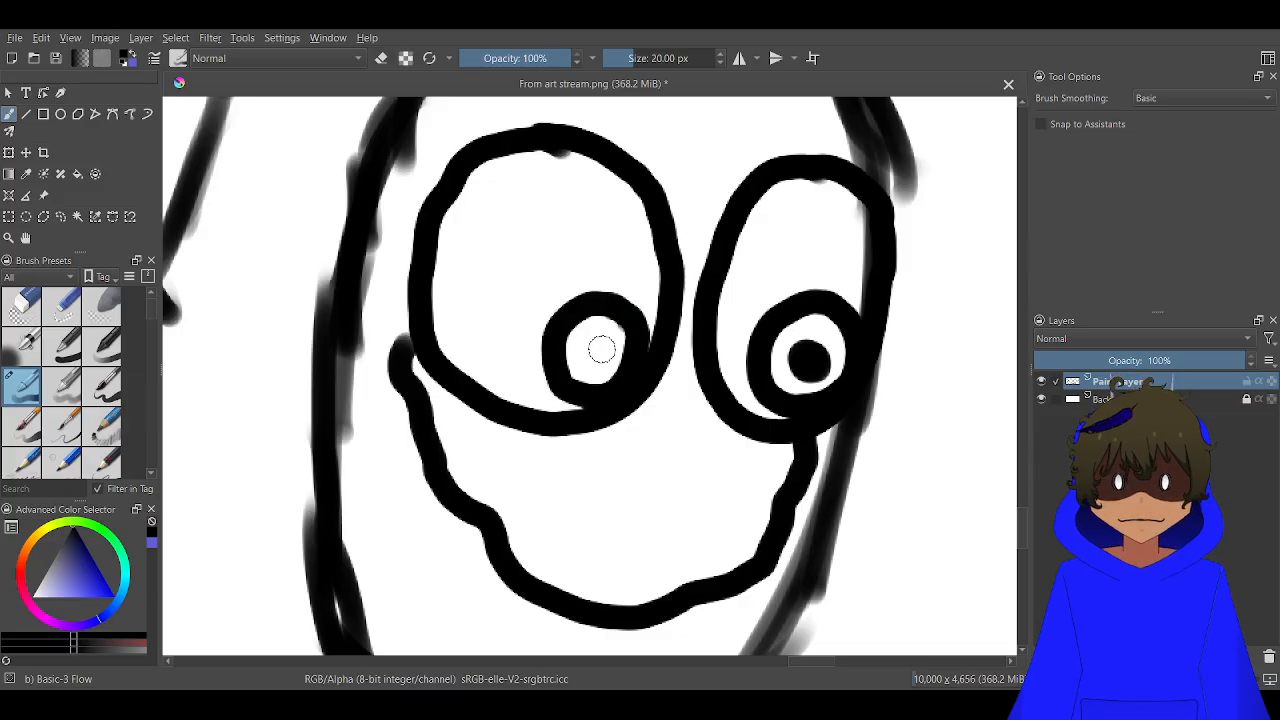
{"action": "left_click_drag", "start_coordinate": [601, 348], "coordinate": [598, 352]}
Add a second curve beneath the smile line, joined to it at both sides, to form an open grin
{"action": "scroll", "coordinate": [598, 352], "scroll_direction": "down", "scroll_amount": 6}
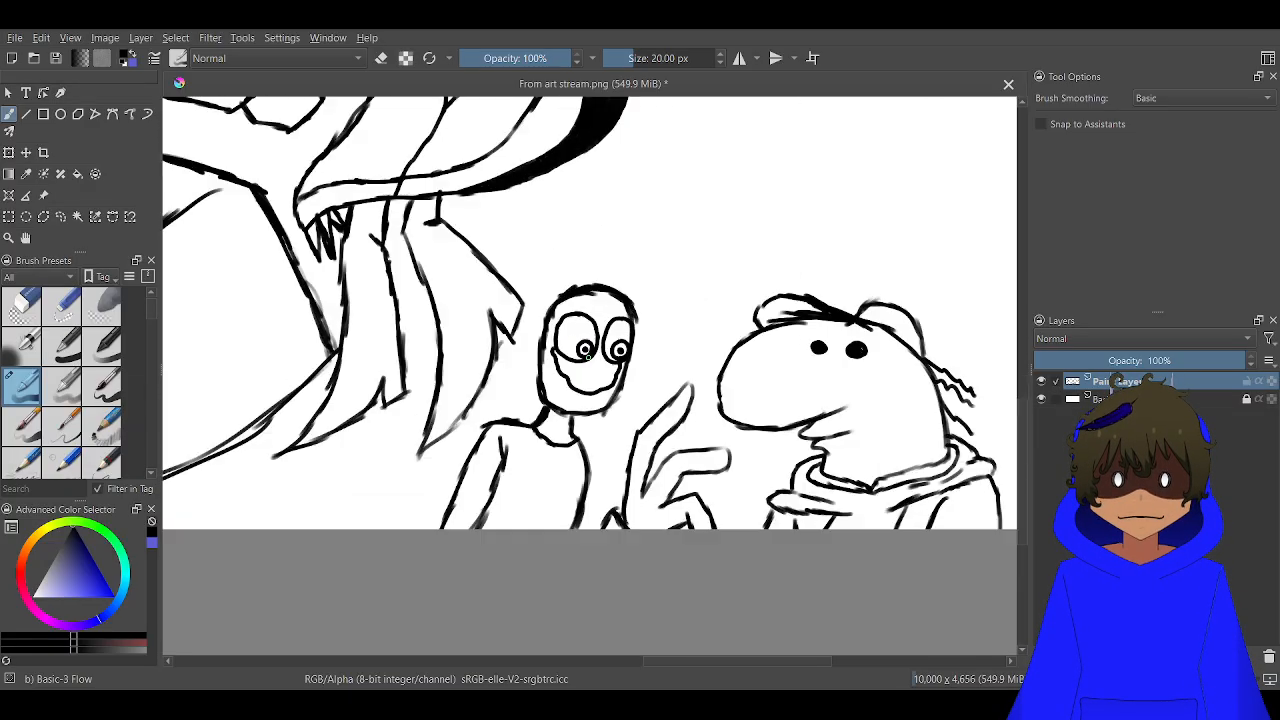
{"action": "scroll", "coordinate": [588, 356], "scroll_direction": "up", "scroll_amount": 3}
{"action": "scroll", "coordinate": [588, 357], "scroll_direction": "up", "scroll_amount": 1}
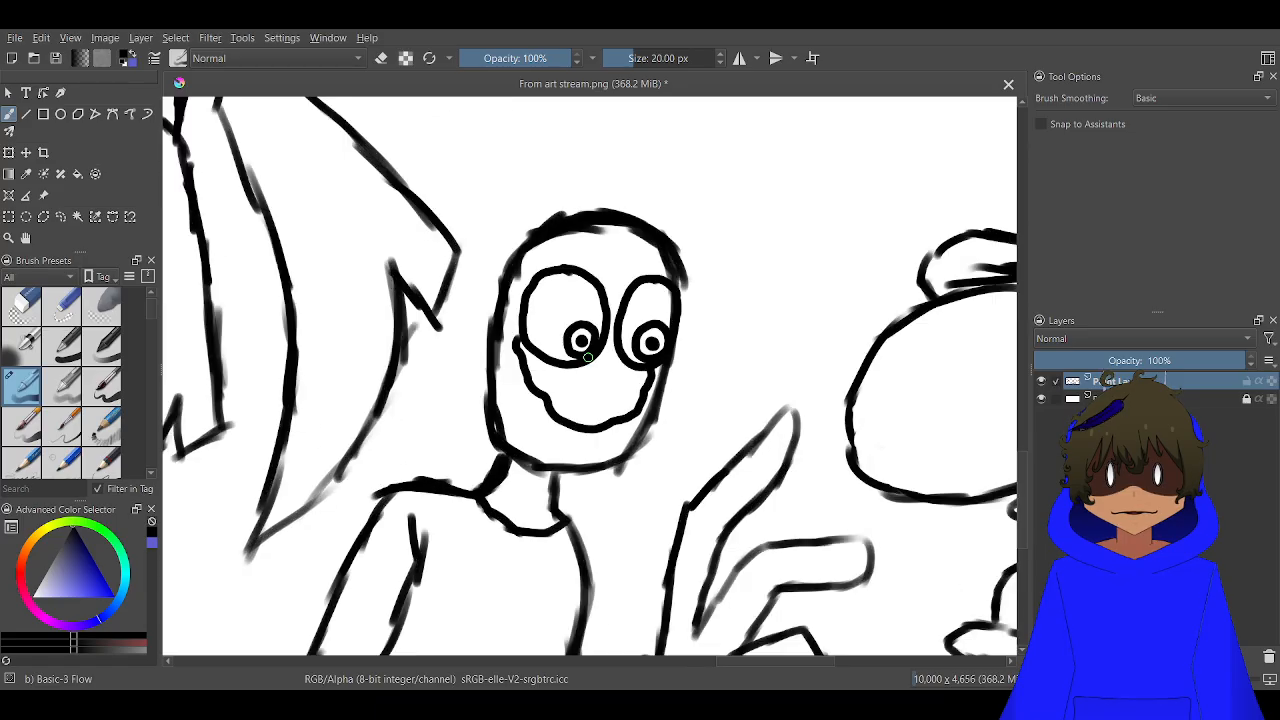
{"action": "left_click_drag", "start_coordinate": [588, 360], "coordinate": [726, 218]}
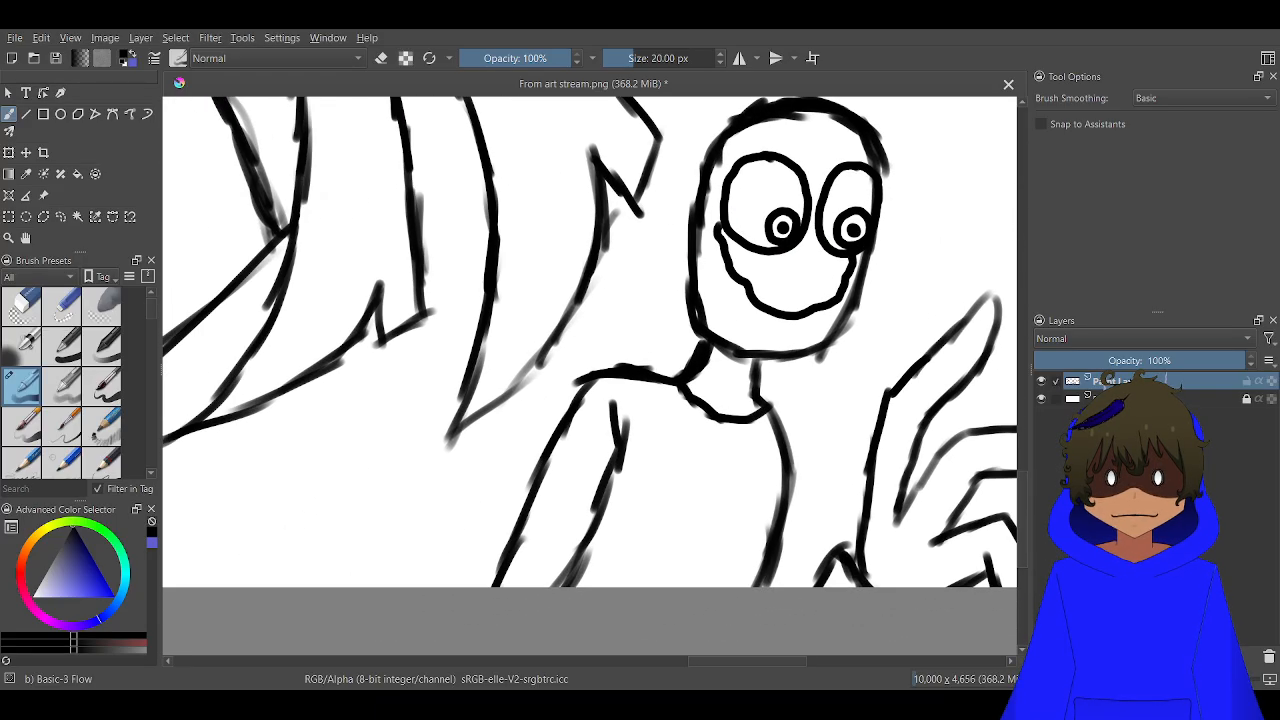
{"action": "scroll", "coordinate": [726, 353], "scroll_direction": "up", "scroll_amount": 2}
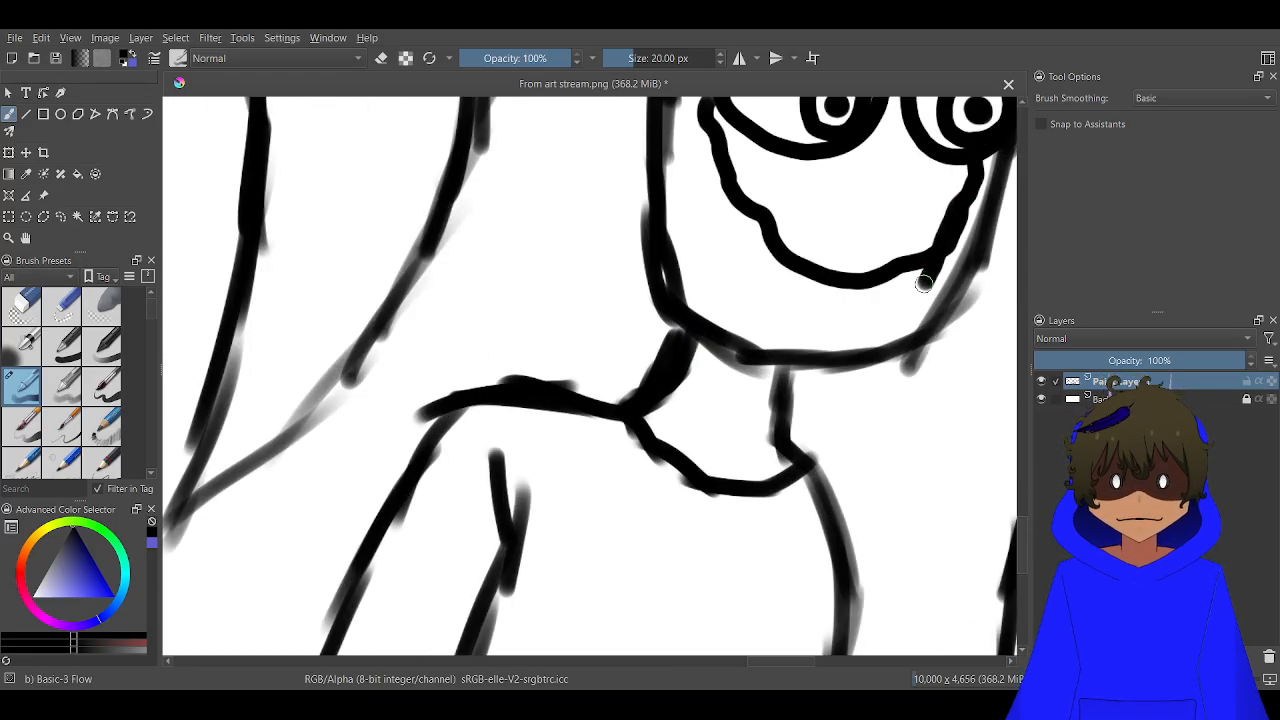
{"action": "mouse_move", "coordinate": [924, 284]}
{"action": "left_mouse_down"}
{"action": "mouse_move", "coordinate": [902, 308]}
{"action": "mouse_move", "coordinate": [798, 341]}
{"action": "mouse_move", "coordinate": [771, 313]}
{"action": "mouse_move", "coordinate": [716, 155]}
{"action": "left_mouse_up"}
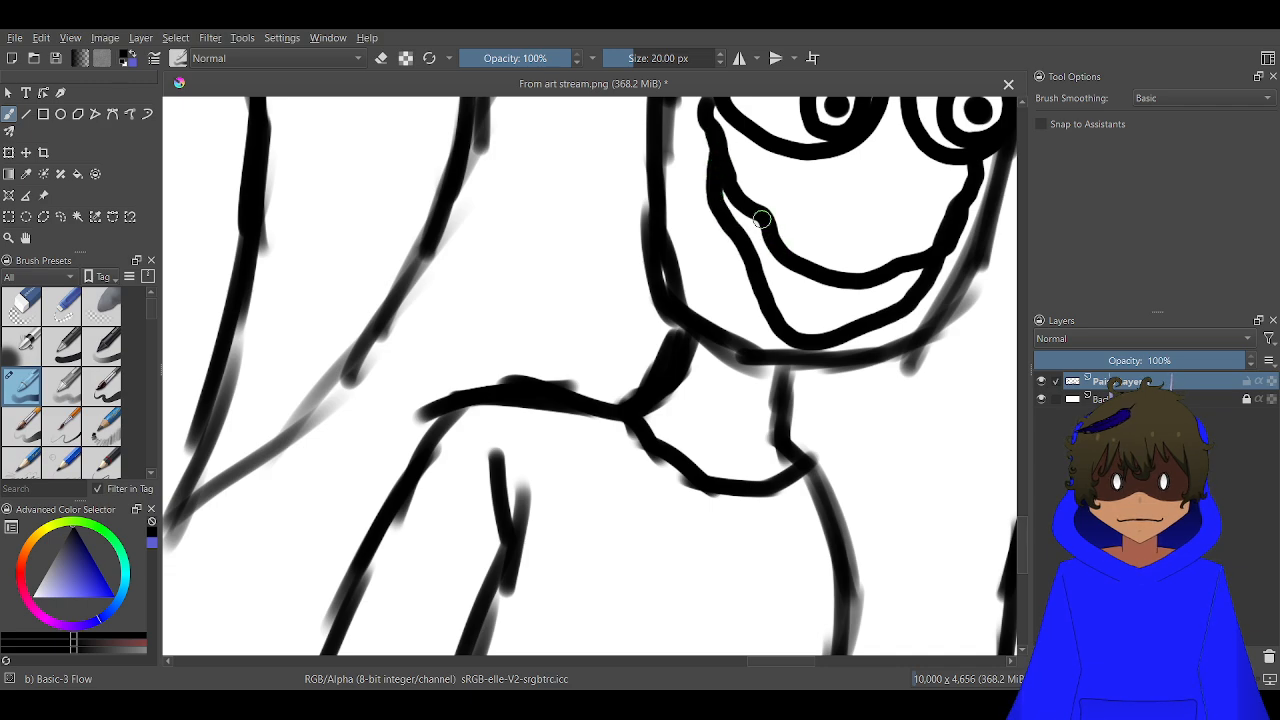
Divide the grin into teeth with five short lines between its upper and lower curves, redoing the overlong first one
{"action": "mouse_move", "coordinate": [762, 219]}
{"action": "left_mouse_down"}
{"action": "mouse_move", "coordinate": [750, 250]}
{"action": "mouse_move", "coordinate": [762, 296]}
{"action": "left_mouse_up"}
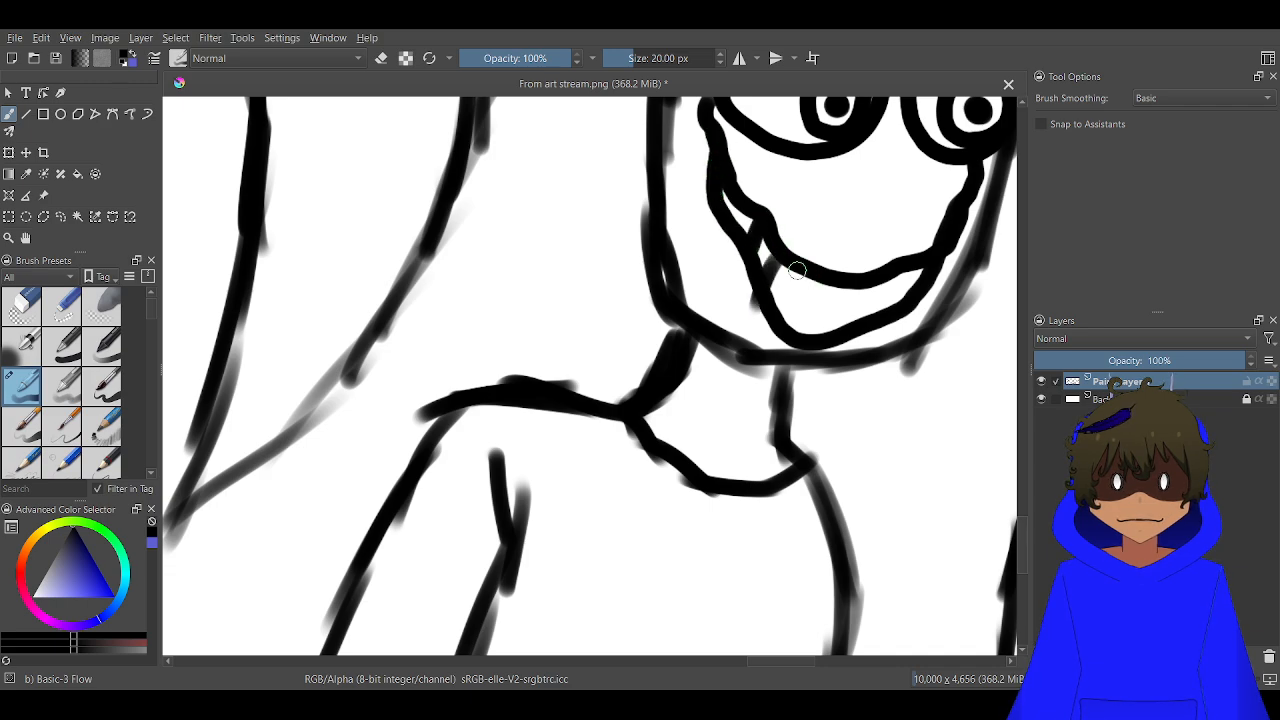
{"action": "scroll", "coordinate": [797, 271], "scroll_direction": "up", "scroll_amount": 3}
{"action": "key", "text": "ctrl+z"}
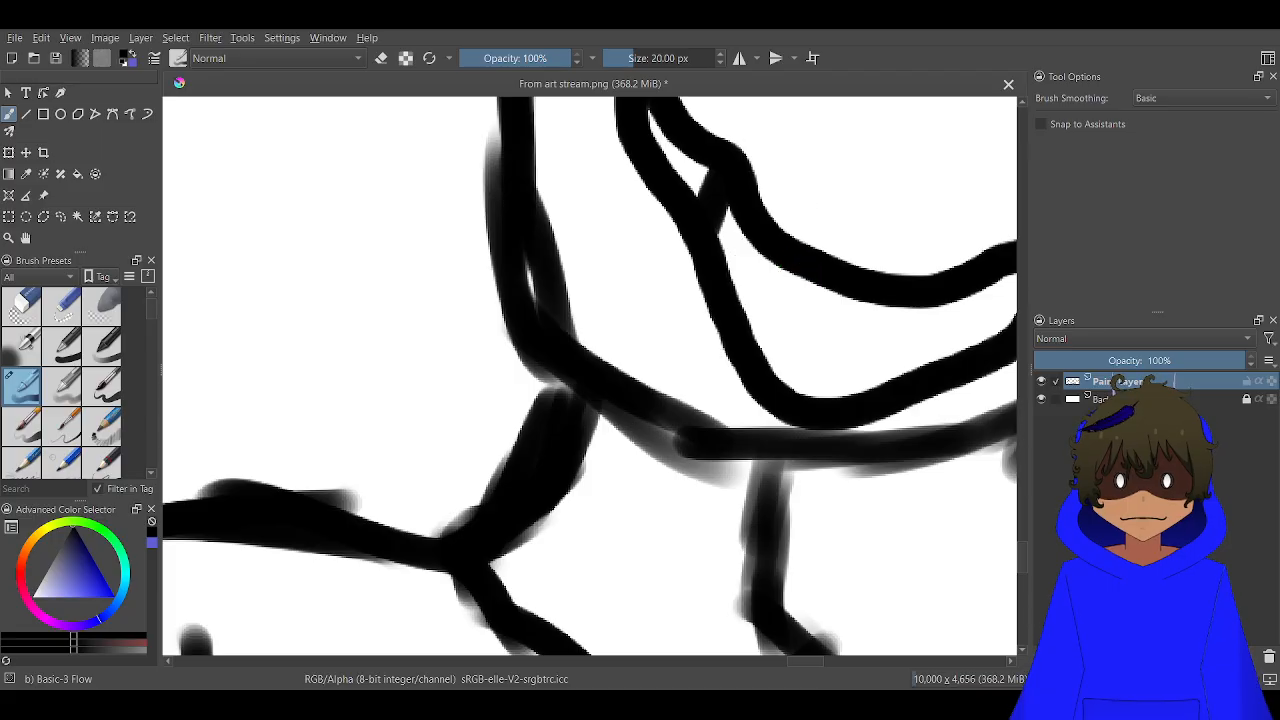
{"action": "left_click_drag", "start_coordinate": [841, 291], "coordinate": [806, 397]}
{"action": "left_click_drag", "start_coordinate": [764, 254], "coordinate": [750, 325]}
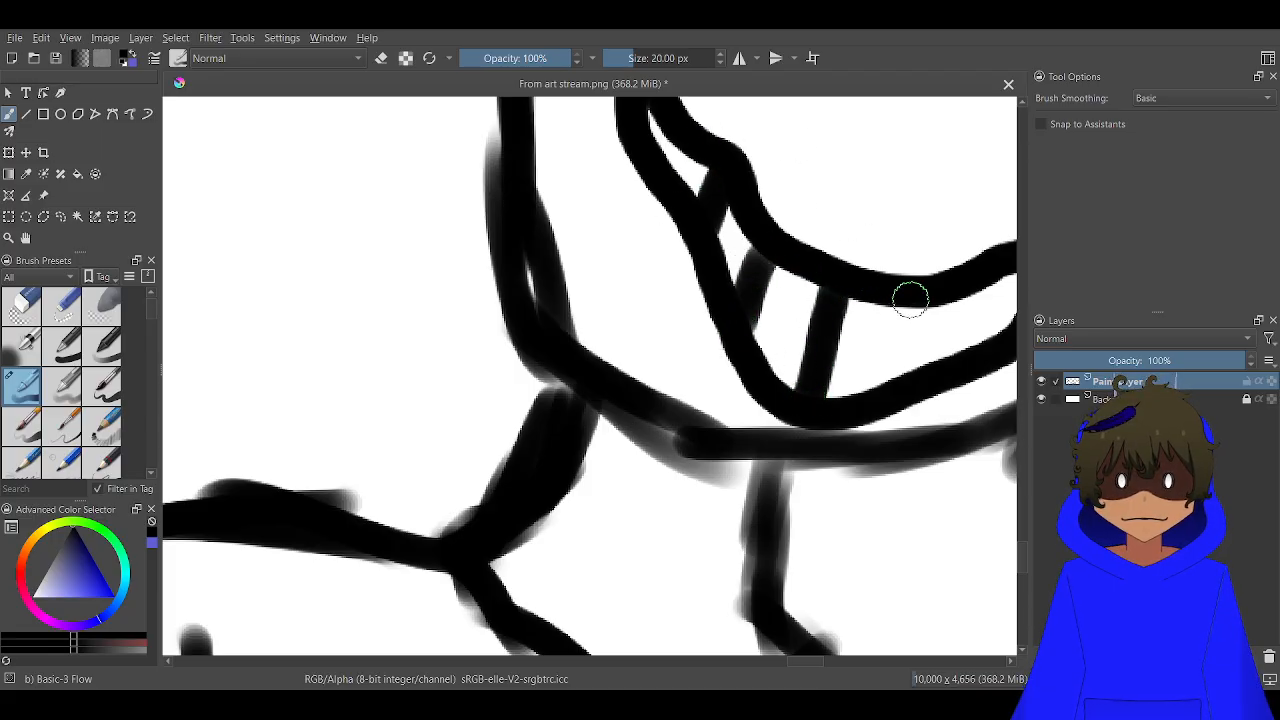
{"action": "left_click_drag", "start_coordinate": [906, 294], "coordinate": [902, 375]}
{"action": "left_click_drag", "start_coordinate": [1000, 285], "coordinate": [997, 338]}
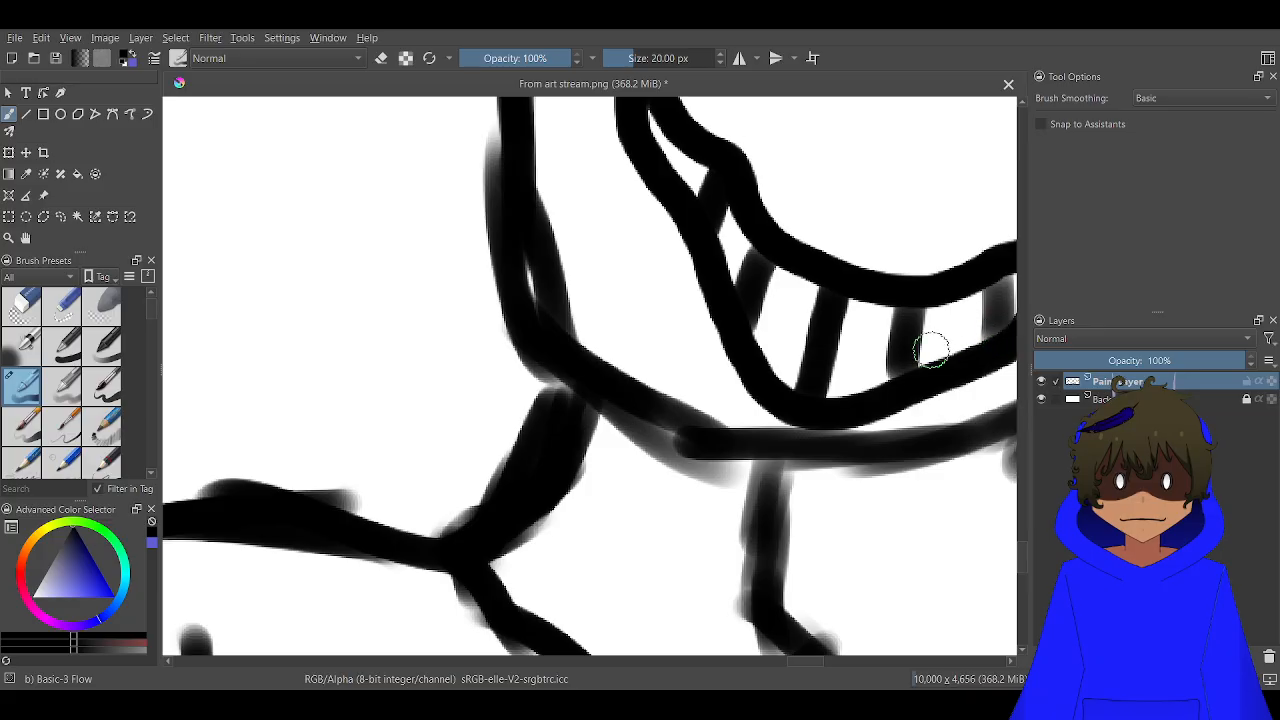
{"action": "left_click_drag", "start_coordinate": [897, 363], "coordinate": [634, 397]}
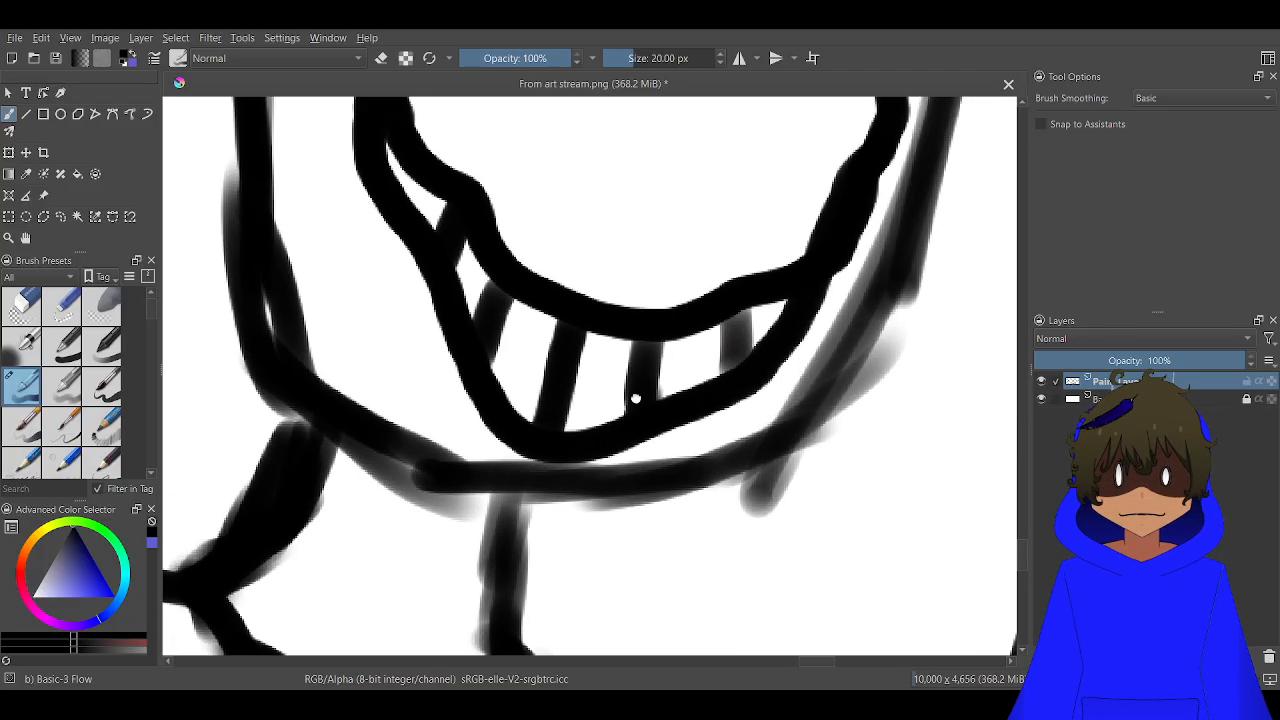
{"action": "scroll", "coordinate": [634, 394], "scroll_direction": "down", "scroll_amount": 7}
{"action": "scroll", "coordinate": [654, 357], "scroll_direction": "down", "scroll_amount": 2}
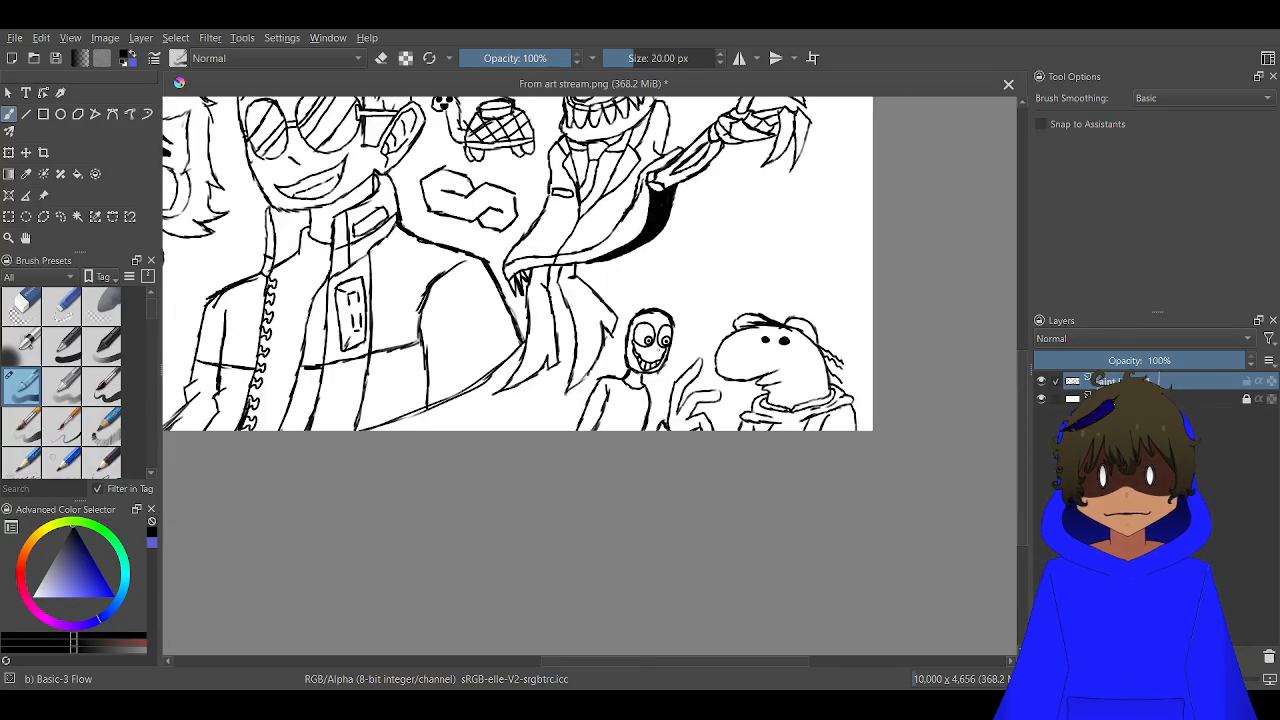
{"action": "scroll", "coordinate": [656, 352], "scroll_direction": "down", "scroll_amount": 3}
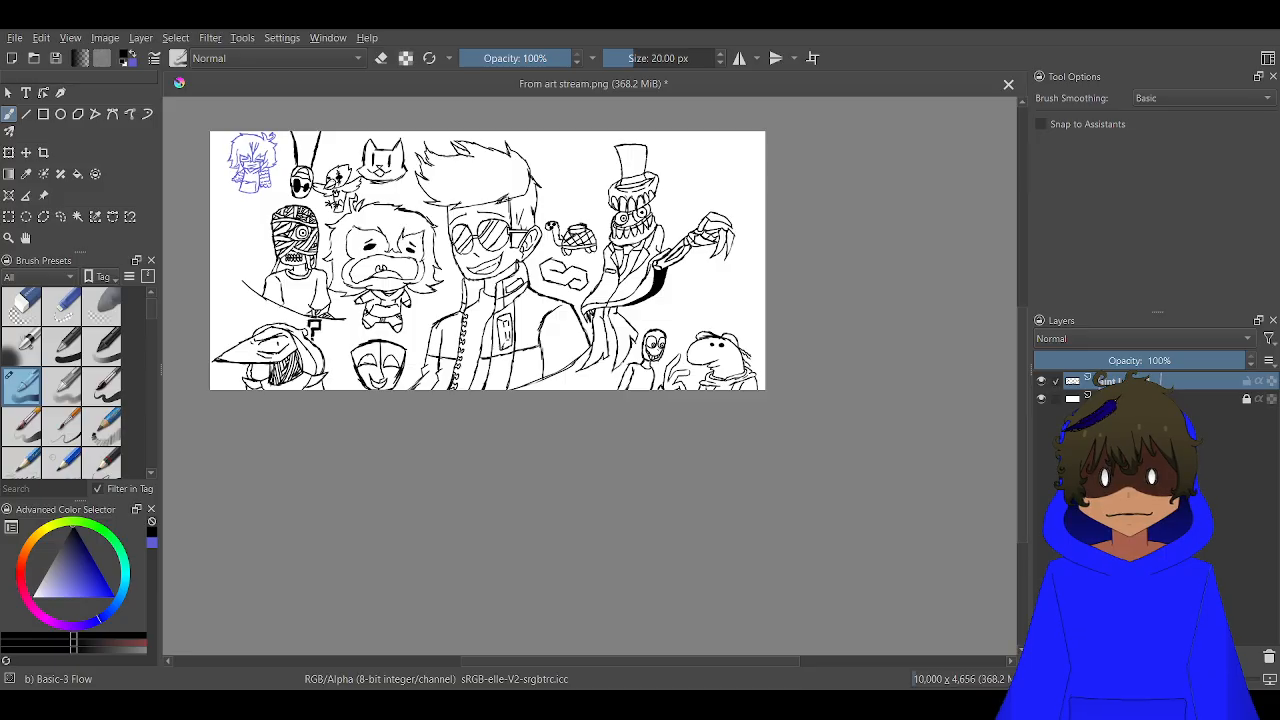
{"action": "scroll", "coordinate": [652, 342], "scroll_direction": "up", "scroll_amount": 3}
{"action": "scroll", "coordinate": [656, 348], "scroll_direction": "down", "scroll_amount": 3}
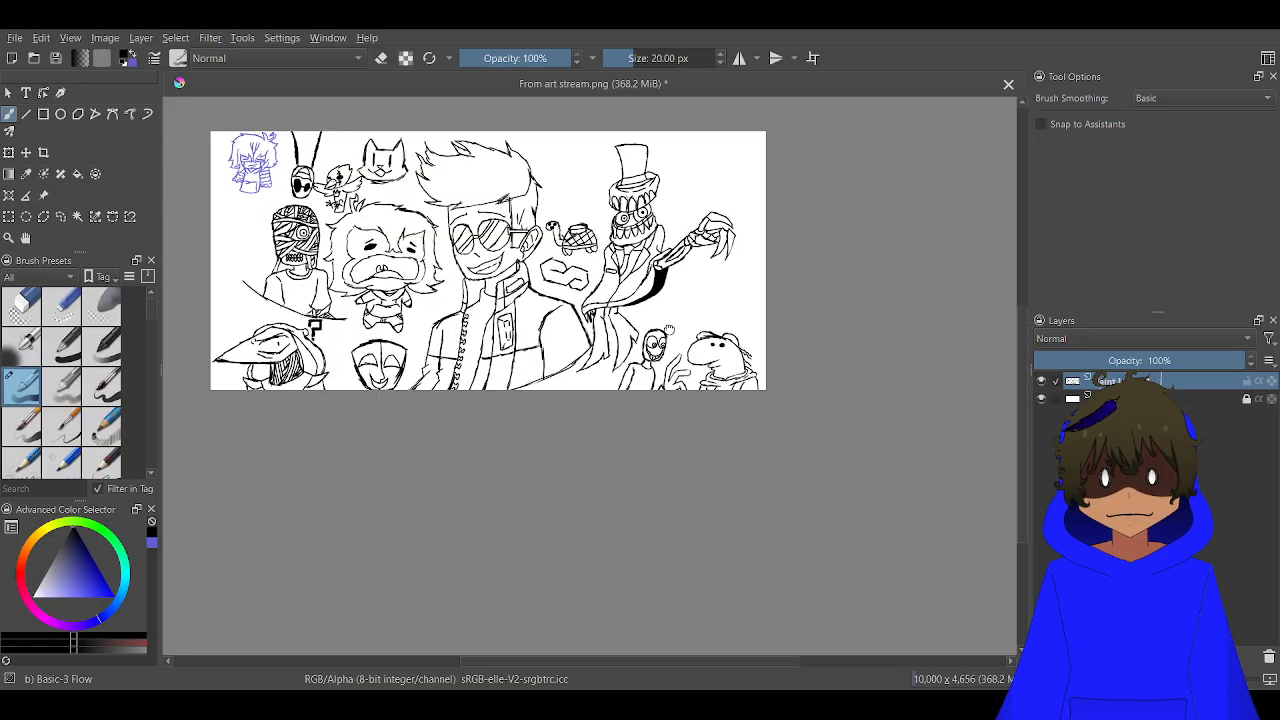
{"action": "scroll", "coordinate": [668, 330], "scroll_direction": "up", "scroll_amount": 5}
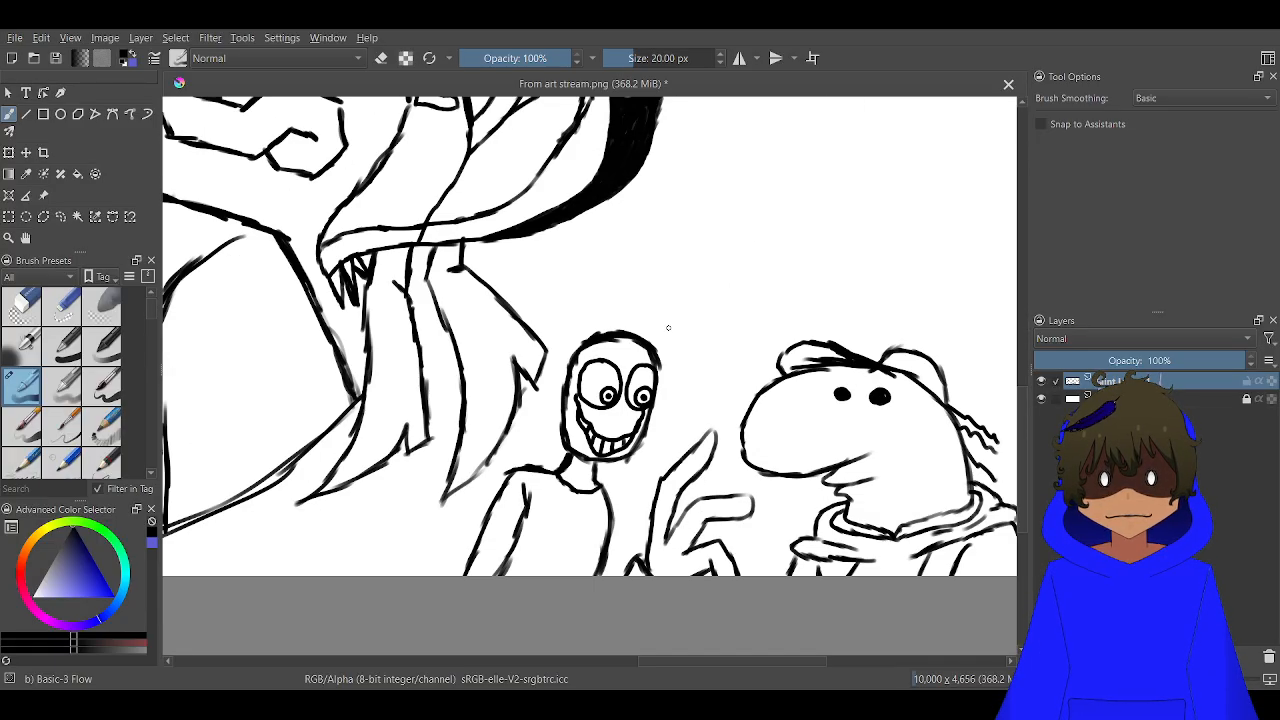
{"action": "mouse_move", "coordinate": [608, 420]}
{"action": "left_mouse_down"}
{"action": "mouse_move", "coordinate": [770, 90]}
{"action": "mouse_move", "coordinate": [816, 150]}
{"action": "left_mouse_up"}
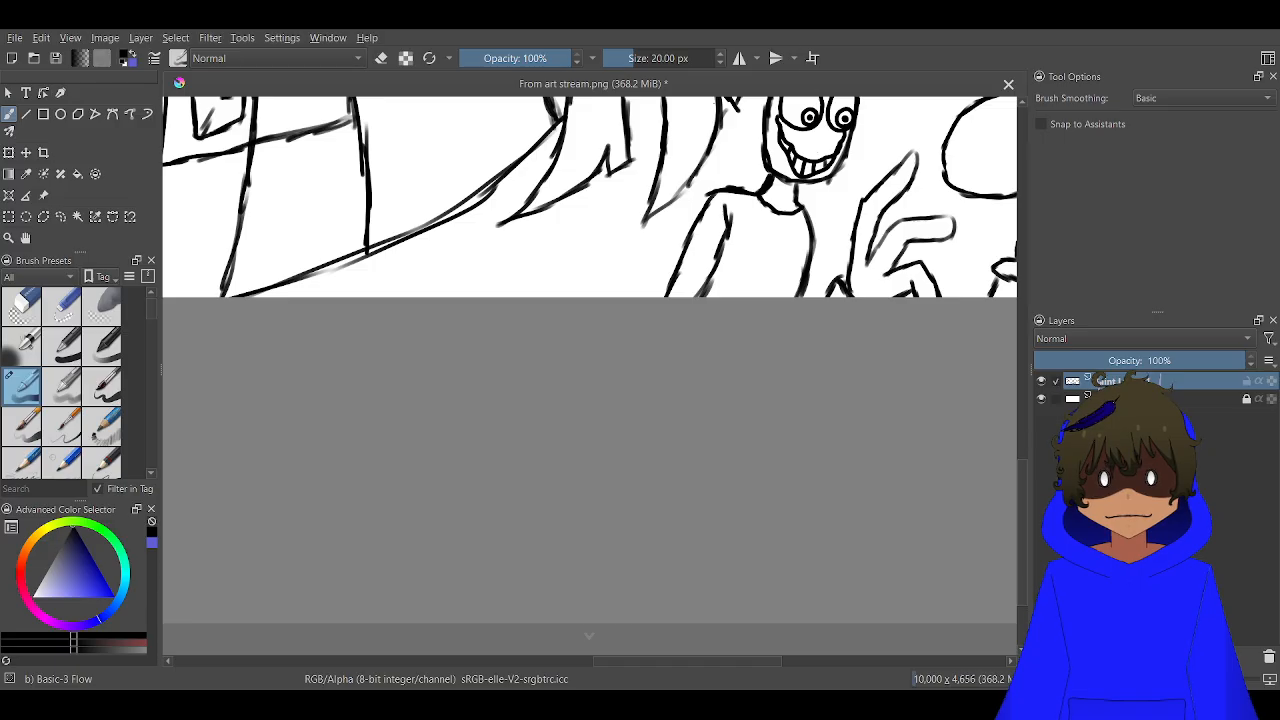
{"action": "scroll", "coordinate": [770, 190], "scroll_direction": "up", "scroll_amount": 6}
{"action": "mouse_move", "coordinate": [657, 157]}
{"action": "left_mouse_down"}
{"action": "mouse_move", "coordinate": [716, 273]}
{"action": "mouse_move", "coordinate": [762, 314]}
{"action": "mouse_move", "coordinate": [900, 318]}
{"action": "left_mouse_up"}
{"action": "mouse_move", "coordinate": [978, 282]}
{"action": "left_mouse_down"}
{"action": "mouse_move", "coordinate": [902, 324]}
{"action": "mouse_move", "coordinate": [803, 323]}
{"action": "left_mouse_up"}
{"action": "scroll", "coordinate": [771, 351], "scroll_direction": "down", "scroll_amount": 6}
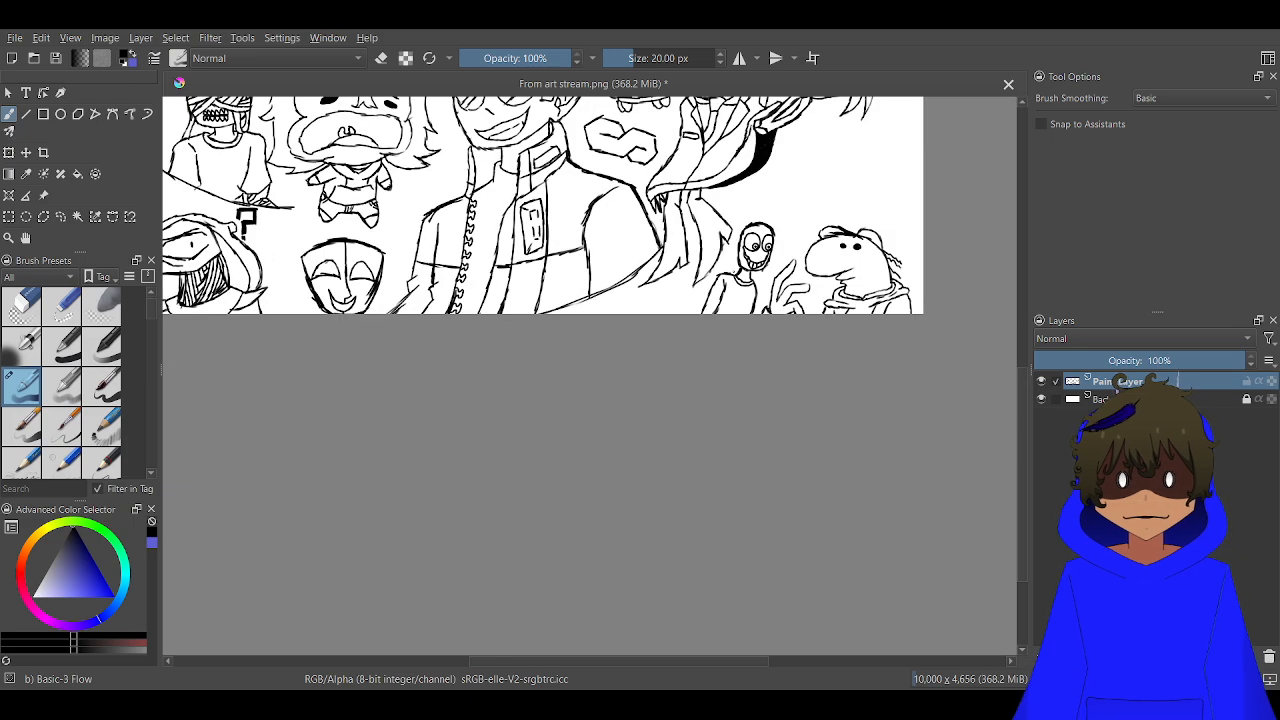
{"action": "scroll", "coordinate": [245, 220], "scroll_direction": "down", "scroll_amount": 4}
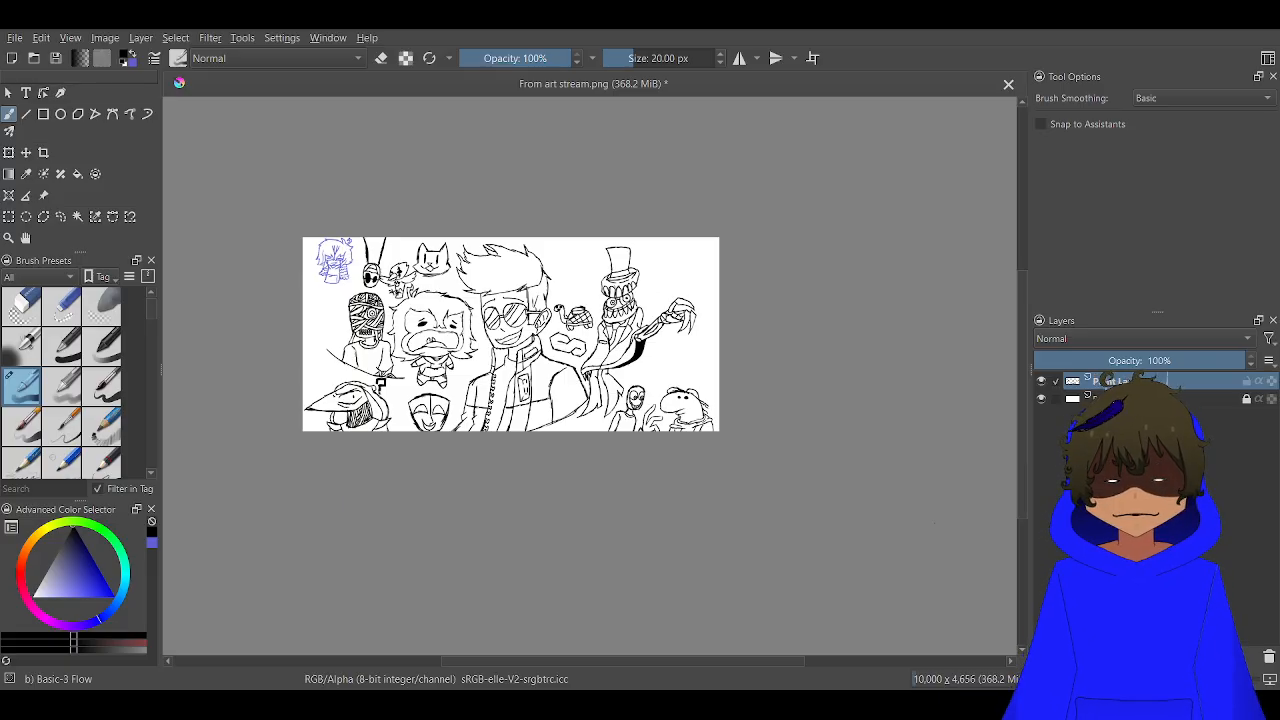
Draw a long shallow curve above the slim figure and snouted creature, with a slanted side rising from each end and bending inward
{"action": "scroll", "coordinate": [632, 295], "scroll_direction": "up", "scroll_amount": 5}
{"action": "left_click_drag", "start_coordinate": [783, 354], "coordinate": [642, 165]}
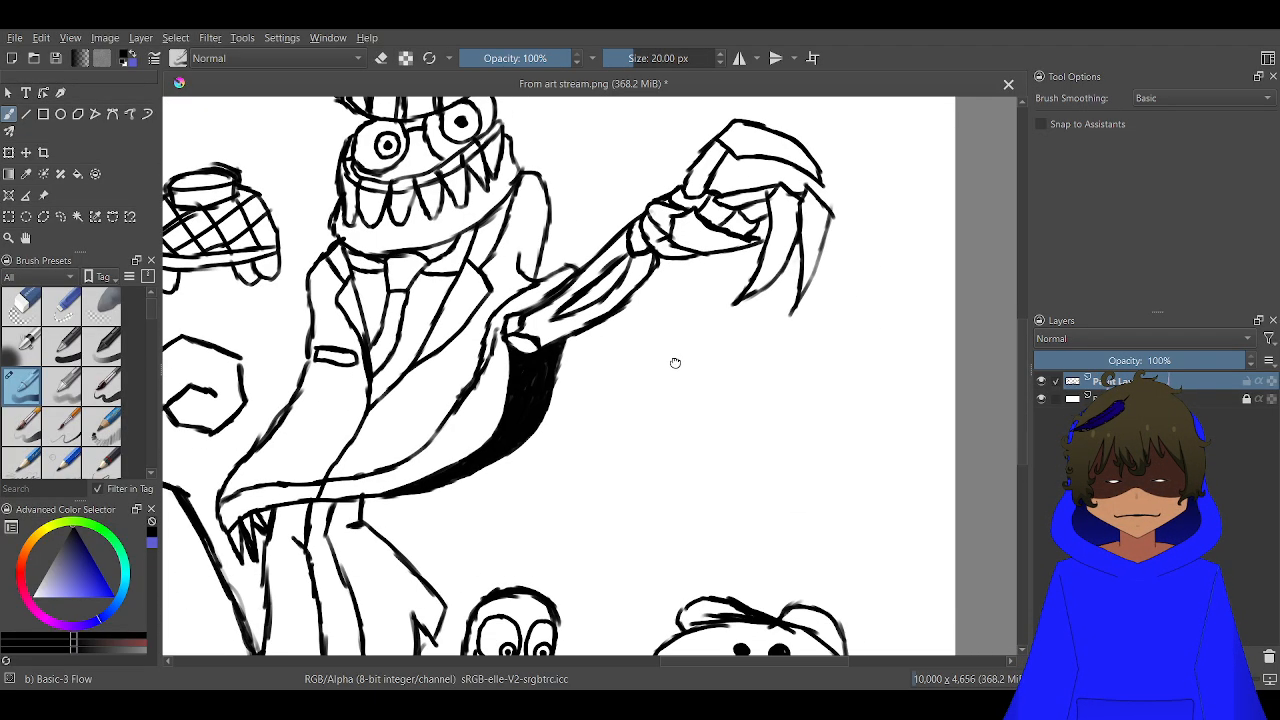
{"action": "left_click_drag", "start_coordinate": [675, 363], "coordinate": [580, 161]}
{"action": "scroll", "coordinate": [573, 300], "scroll_direction": "up", "scroll_amount": 3}
{"action": "scroll", "coordinate": [575, 305], "scroll_direction": "down", "scroll_amount": 3}
{"action": "scroll", "coordinate": [578, 308], "scroll_direction": "up", "scroll_amount": 1}
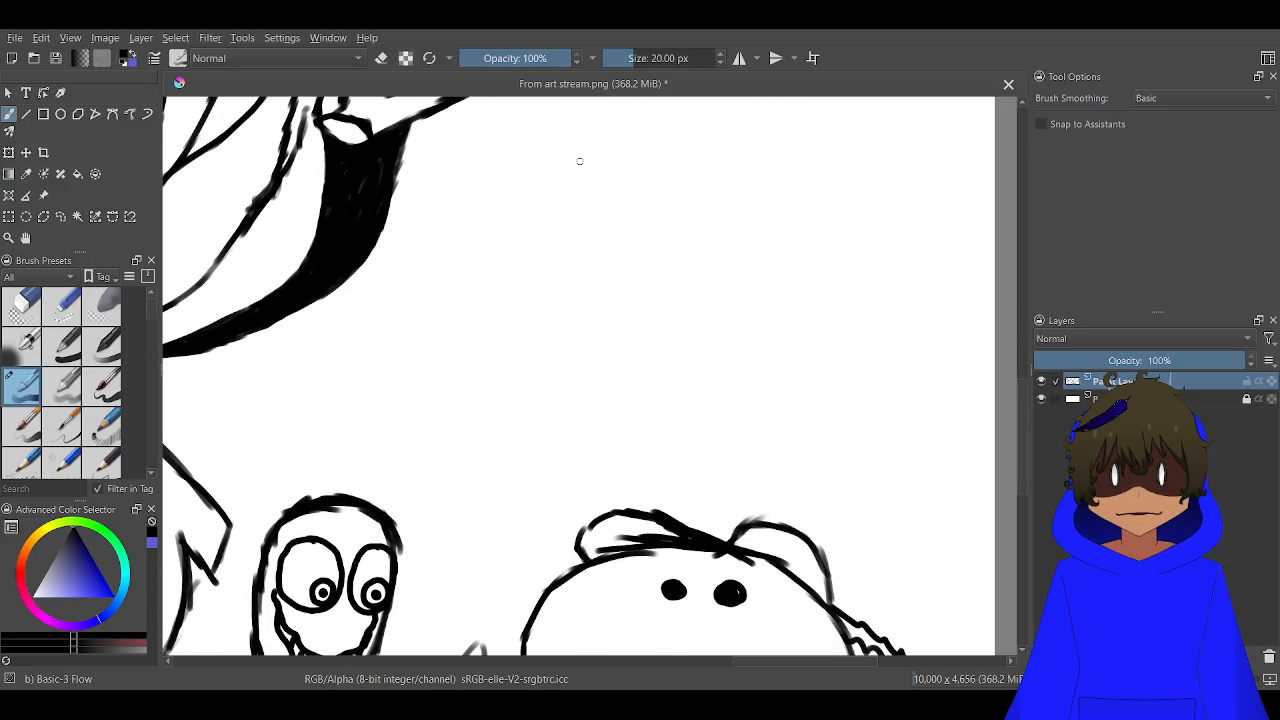
{"action": "scroll", "coordinate": [579, 161], "scroll_direction": "down", "scroll_amount": 1}
{"action": "scroll", "coordinate": [580, 162], "scroll_direction": "down", "scroll_amount": 2}
{"action": "scroll", "coordinate": [502, 342], "scroll_direction": "up", "scroll_amount": 2}
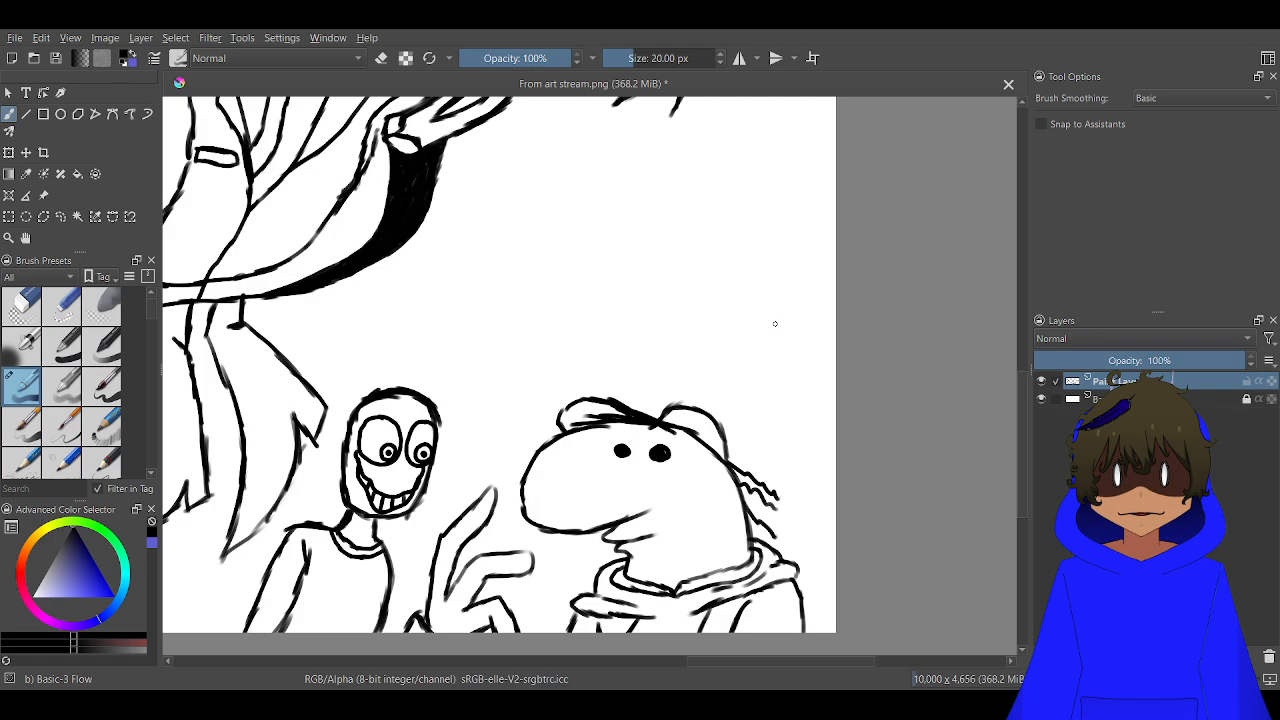
{"action": "mouse_move", "coordinate": [788, 300]}
{"action": "left_mouse_down"}
{"action": "mouse_move", "coordinate": [696, 360]}
{"action": "mouse_move", "coordinate": [758, 328]}
{"action": "mouse_move", "coordinate": [716, 355]}
{"action": "mouse_move", "coordinate": [528, 402]}
{"action": "mouse_move", "coordinate": [542, 392]}
{"action": "mouse_move", "coordinate": [425, 386]}
{"action": "mouse_move", "coordinate": [462, 392]}
{"action": "mouse_move", "coordinate": [382, 344]}
{"action": "mouse_move", "coordinate": [513, 381]}
{"action": "left_mouse_up"}
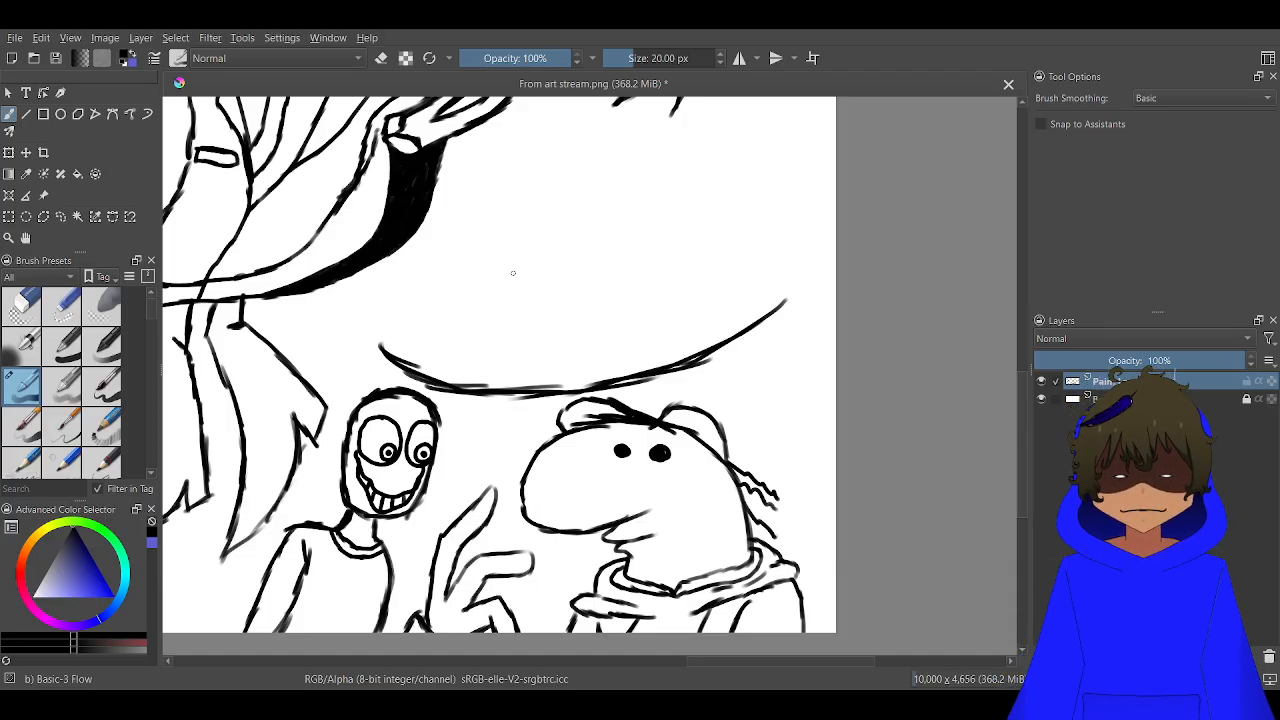
{"action": "mouse_move", "coordinate": [468, 273]}
{"action": "left_mouse_down"}
{"action": "mouse_move", "coordinate": [437, 346]}
{"action": "mouse_move", "coordinate": [458, 292]}
{"action": "left_mouse_up"}
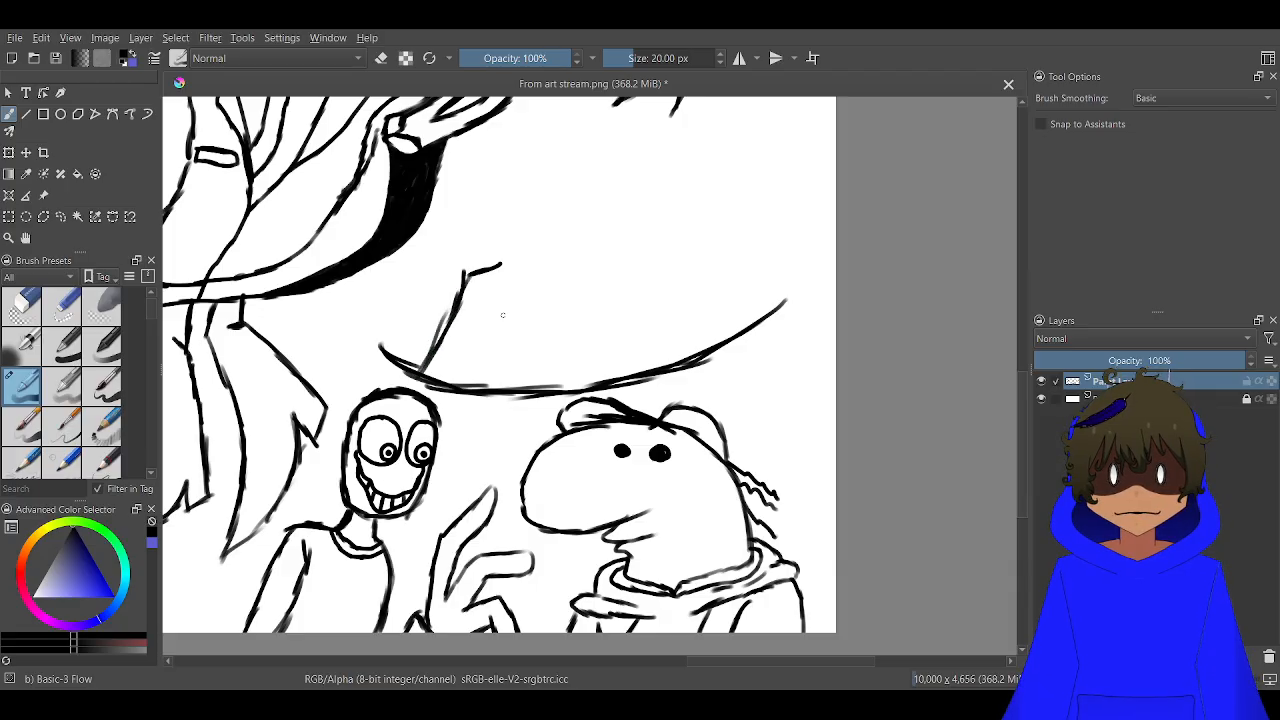
{"action": "mouse_move", "coordinate": [724, 348]}
{"action": "left_mouse_down"}
{"action": "mouse_move", "coordinate": [705, 283]}
{"action": "mouse_move", "coordinate": [650, 252]}
{"action": "mouse_move", "coordinate": [686, 264]}
{"action": "left_mouse_up"}
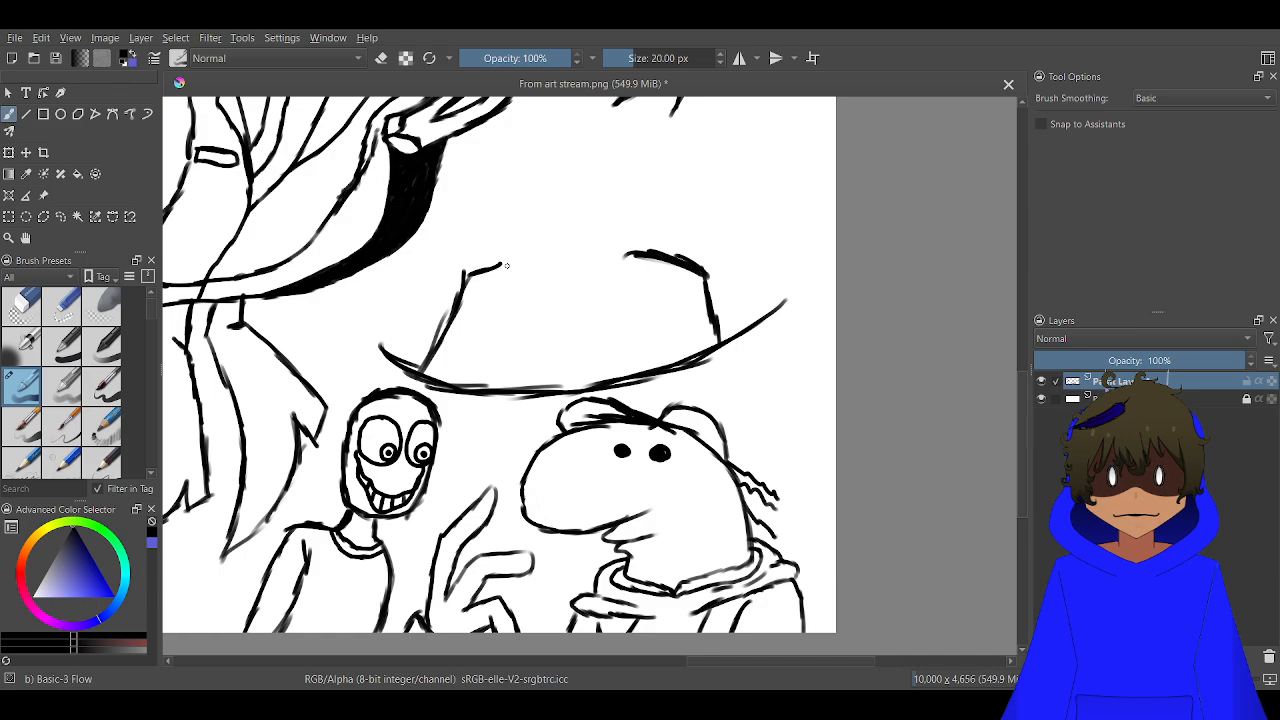
Slope the body's upper edges toward its centre as collar lines, and draw a rounded face opening with a pointed base above them
{"action": "left_click_drag", "start_coordinate": [484, 266], "coordinate": [519, 257]}
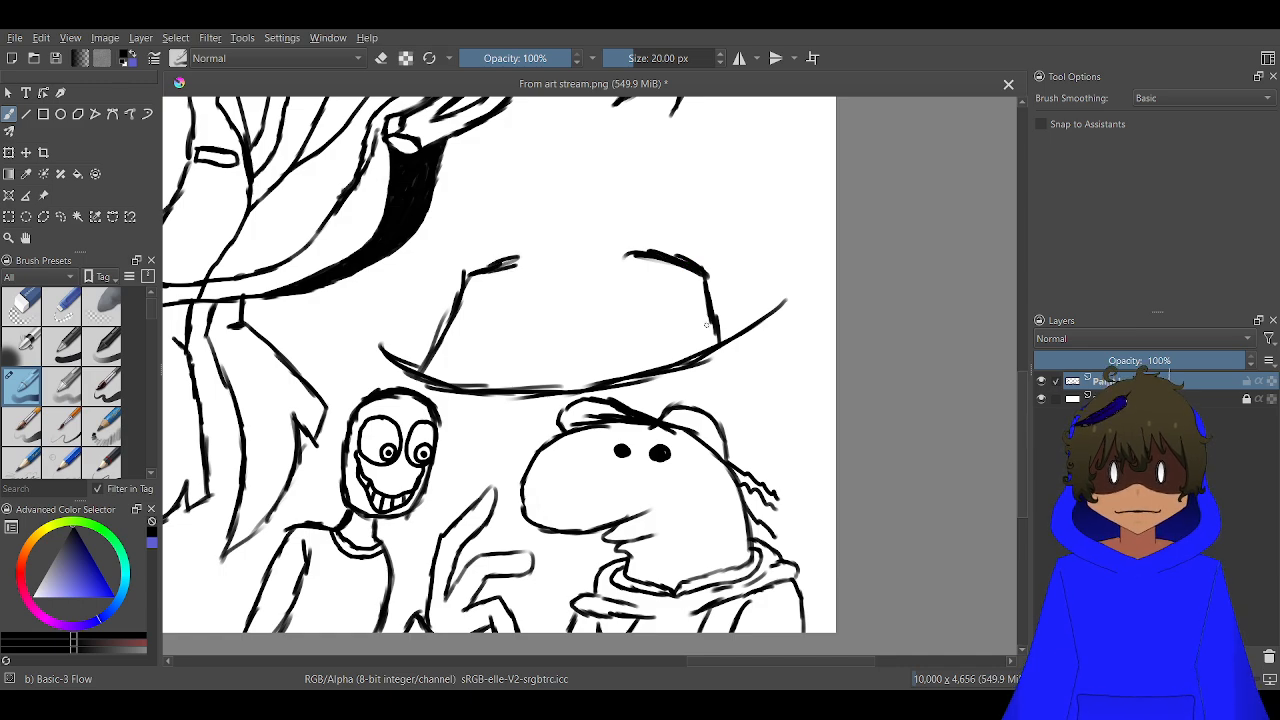
{"action": "left_click_drag", "start_coordinate": [587, 284], "coordinate": [642, 255]}
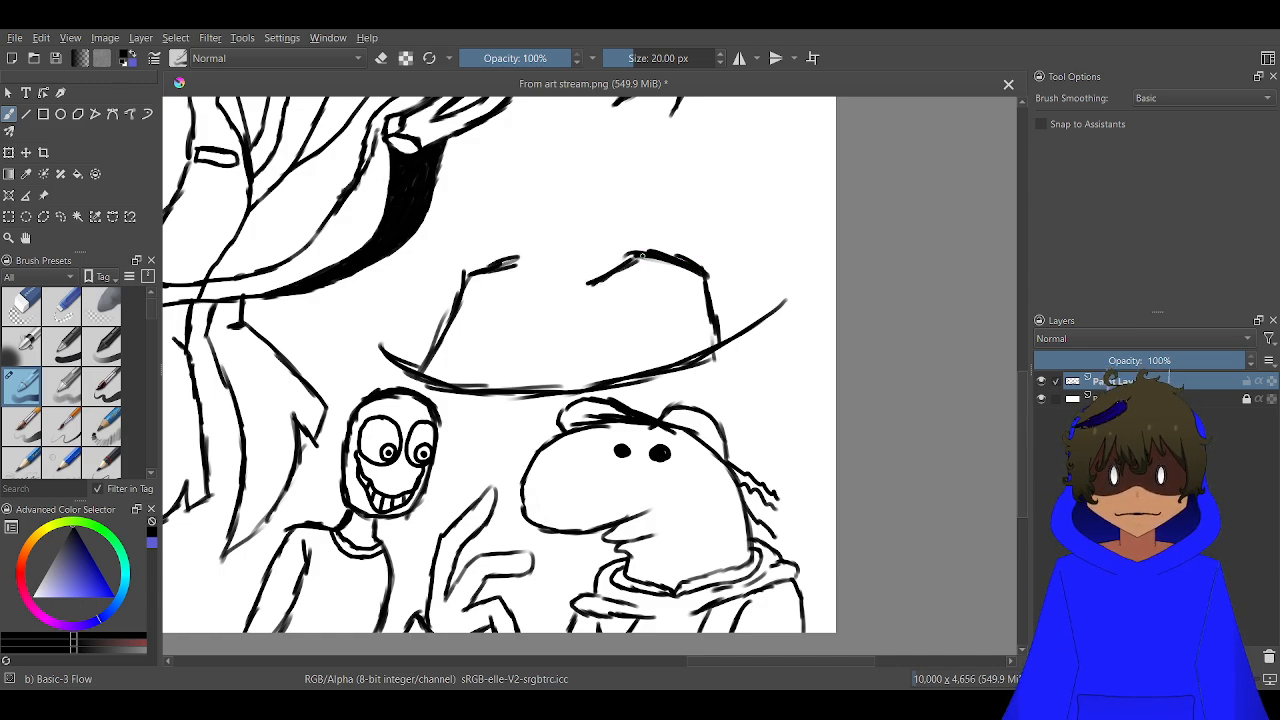
{"action": "mouse_move", "coordinate": [538, 299]}
{"action": "left_mouse_down"}
{"action": "mouse_move", "coordinate": [616, 252]}
{"action": "mouse_move", "coordinate": [667, 213]}
{"action": "mouse_move", "coordinate": [654, 163]}
{"action": "mouse_move", "coordinate": [590, 100]}
{"action": "mouse_move", "coordinate": [552, 114]}
{"action": "mouse_move", "coordinate": [504, 172]}
{"action": "left_mouse_up"}
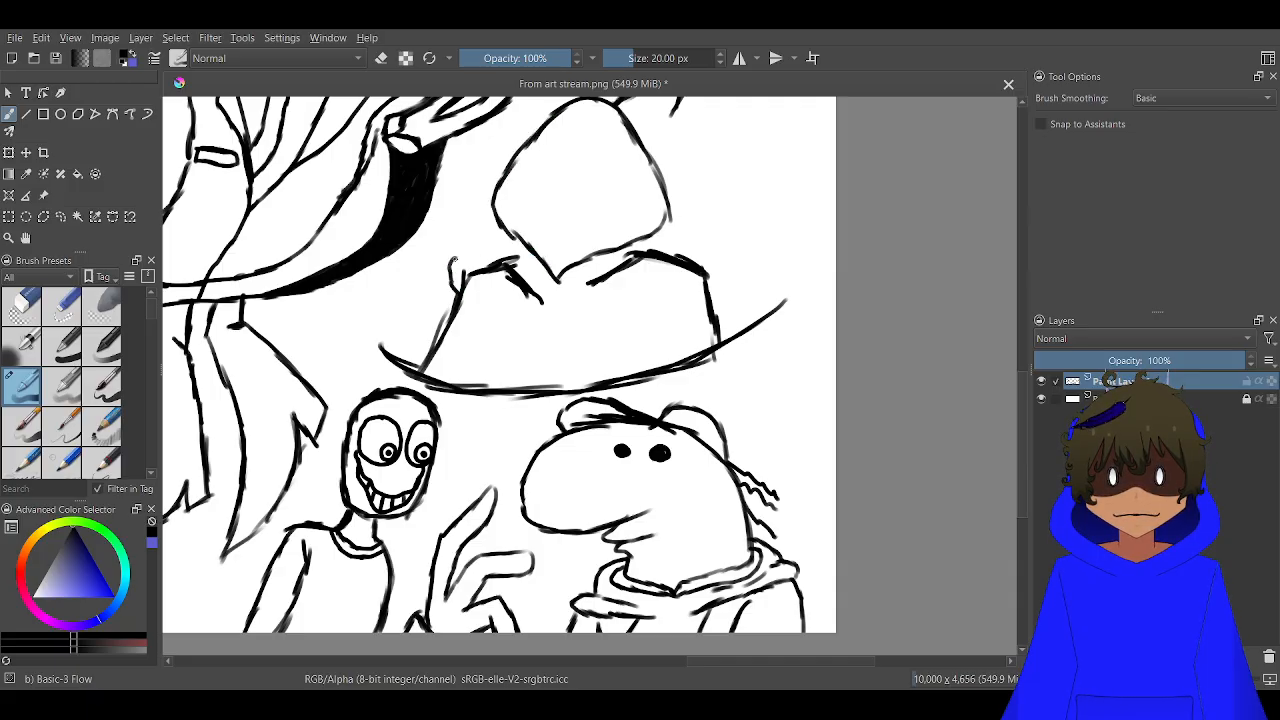
Outline the hood around the face opening down to the shoulders, adding right collar folds and a curved pointed tip joined to its side
{"action": "mouse_move", "coordinate": [455, 220]}
{"action": "left_mouse_down"}
{"action": "mouse_move", "coordinate": [471, 169]}
{"action": "mouse_move", "coordinate": [533, 112]}
{"action": "mouse_move", "coordinate": [503, 148]}
{"action": "left_mouse_up"}
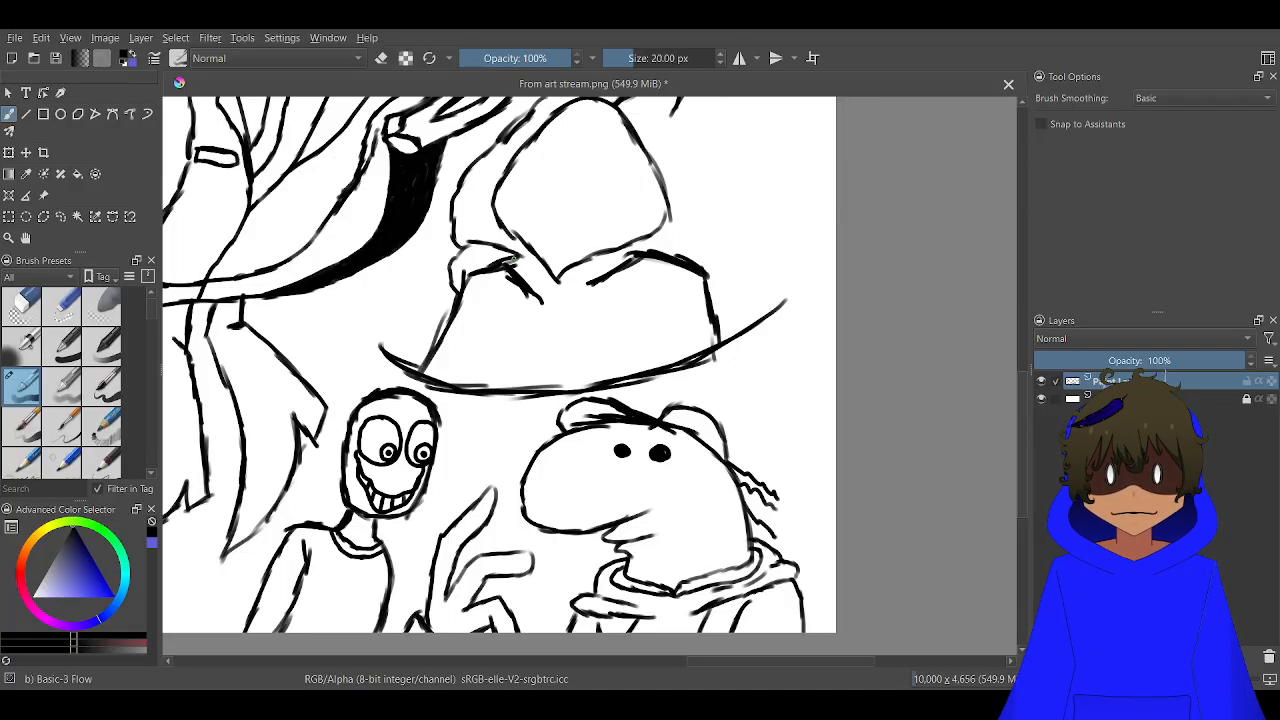
{"action": "mouse_move", "coordinate": [546, 237]}
{"action": "left_mouse_down"}
{"action": "mouse_move", "coordinate": [609, 314]}
{"action": "mouse_move", "coordinate": [536, 383]}
{"action": "left_mouse_up"}
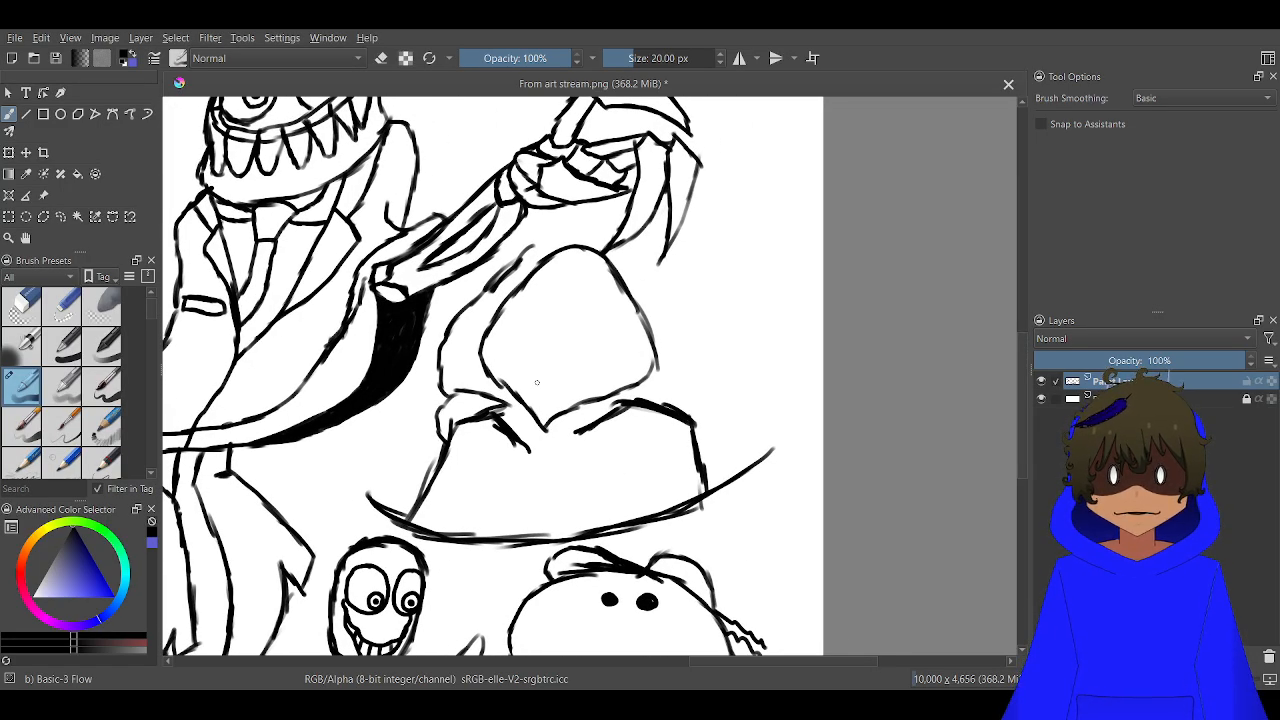
{"action": "scroll", "coordinate": [515, 253], "scroll_direction": "up", "scroll_amount": 2}
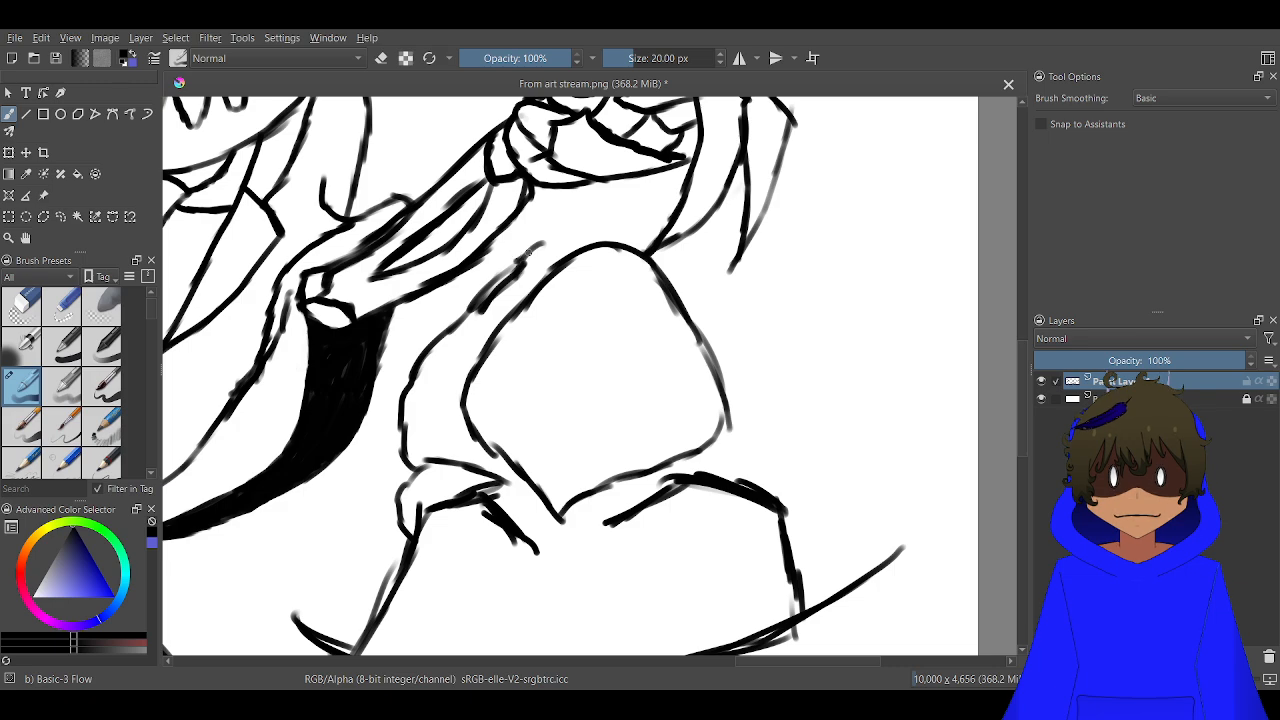
{"action": "mouse_move", "coordinate": [529, 253]}
{"action": "left_mouse_down"}
{"action": "mouse_move", "coordinate": [585, 220]}
{"action": "mouse_move", "coordinate": [649, 223]}
{"action": "mouse_move", "coordinate": [666, 246]}
{"action": "mouse_move", "coordinate": [798, 239]}
{"action": "mouse_move", "coordinate": [871, 166]}
{"action": "mouse_move", "coordinate": [865, 143]}
{"action": "mouse_move", "coordinate": [861, 216]}
{"action": "mouse_move", "coordinate": [772, 310]}
{"action": "left_mouse_up"}
{"action": "mouse_move", "coordinate": [704, 271]}
{"action": "left_mouse_down"}
{"action": "mouse_move", "coordinate": [786, 427]}
{"action": "mouse_move", "coordinate": [776, 461]}
{"action": "mouse_move", "coordinate": [792, 440]}
{"action": "mouse_move", "coordinate": [755, 478]}
{"action": "left_mouse_up"}
{"action": "left_click_drag", "start_coordinate": [788, 428], "coordinate": [752, 480]}
{"action": "mouse_move", "coordinate": [776, 404]}
{"action": "left_mouse_down"}
{"action": "mouse_move", "coordinate": [781, 446]}
{"action": "mouse_move", "coordinate": [724, 458]}
{"action": "mouse_move", "coordinate": [747, 479]}
{"action": "left_mouse_up"}
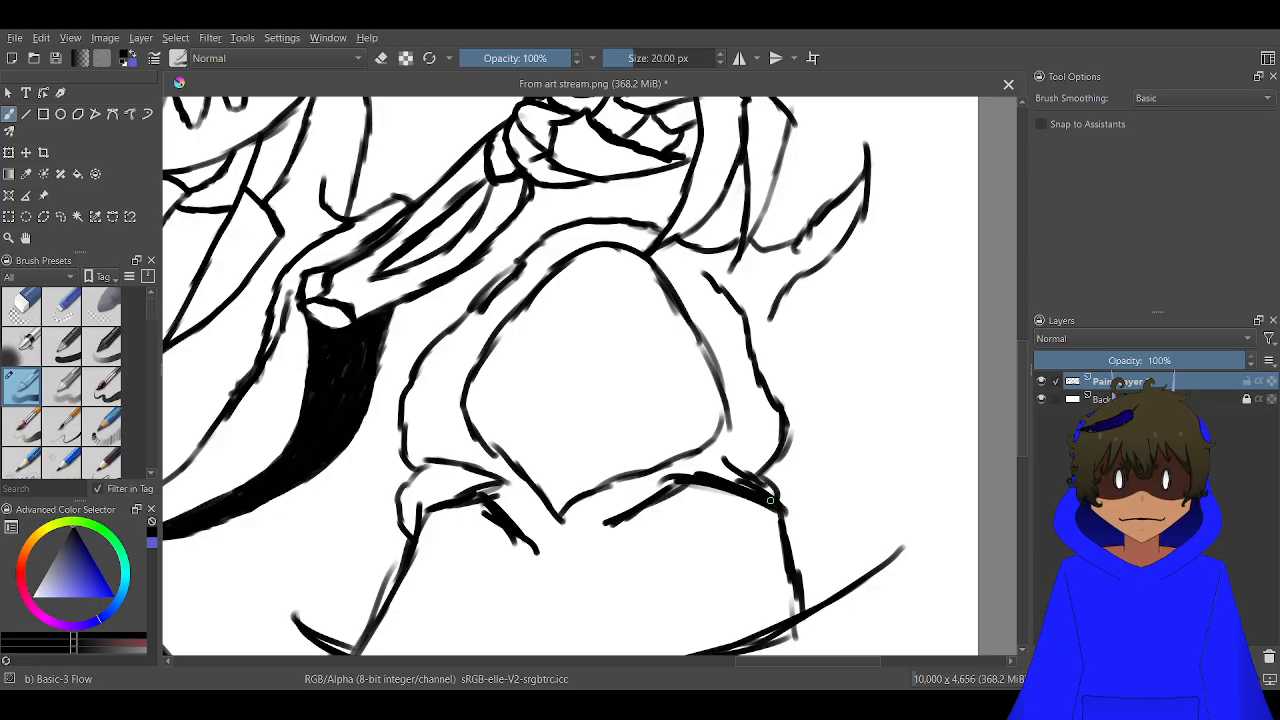
{"action": "mouse_move", "coordinate": [668, 477]}
{"action": "left_mouse_down"}
{"action": "mouse_move", "coordinate": [603, 505]}
{"action": "mouse_move", "coordinate": [499, 487]}
{"action": "left_mouse_up"}
{"action": "scroll", "coordinate": [728, 318], "scroll_direction": "up", "scroll_amount": 2}
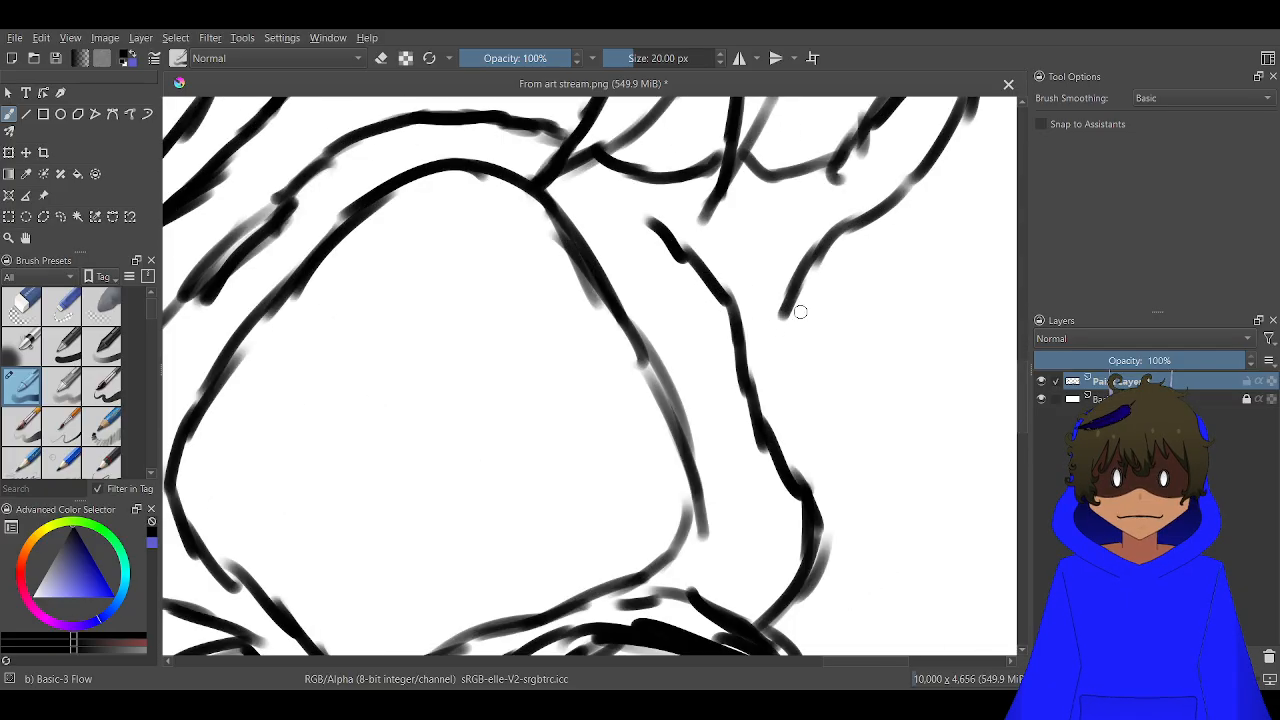
{"action": "left_click_drag", "start_coordinate": [798, 296], "coordinate": [752, 337]}
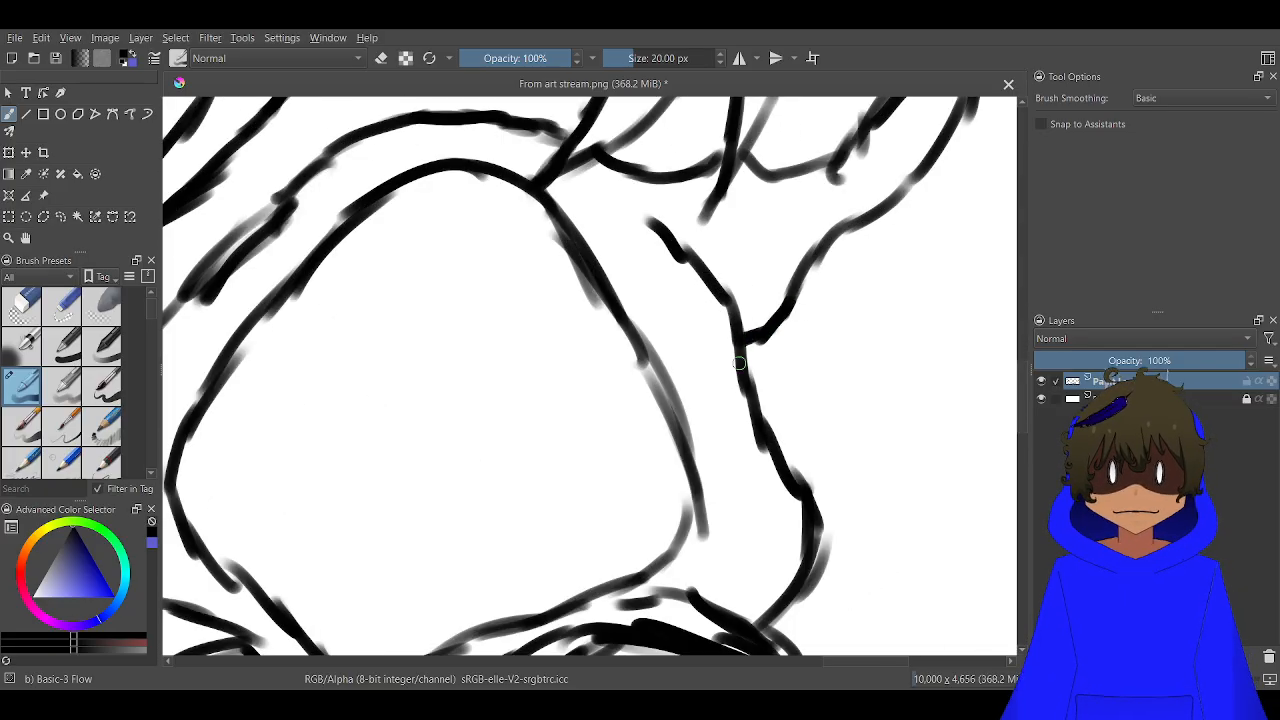
Erase the overlapping ends of the left collar fold beneath the hood and redraw the fold as one clean line
{"action": "scroll", "coordinate": [595, 383], "scroll_direction": "down", "scroll_amount": 2}
{"action": "left_click_drag", "start_coordinate": [514, 408], "coordinate": [756, 143]}
{"action": "scroll", "coordinate": [530, 332], "scroll_direction": "up", "scroll_amount": 2}
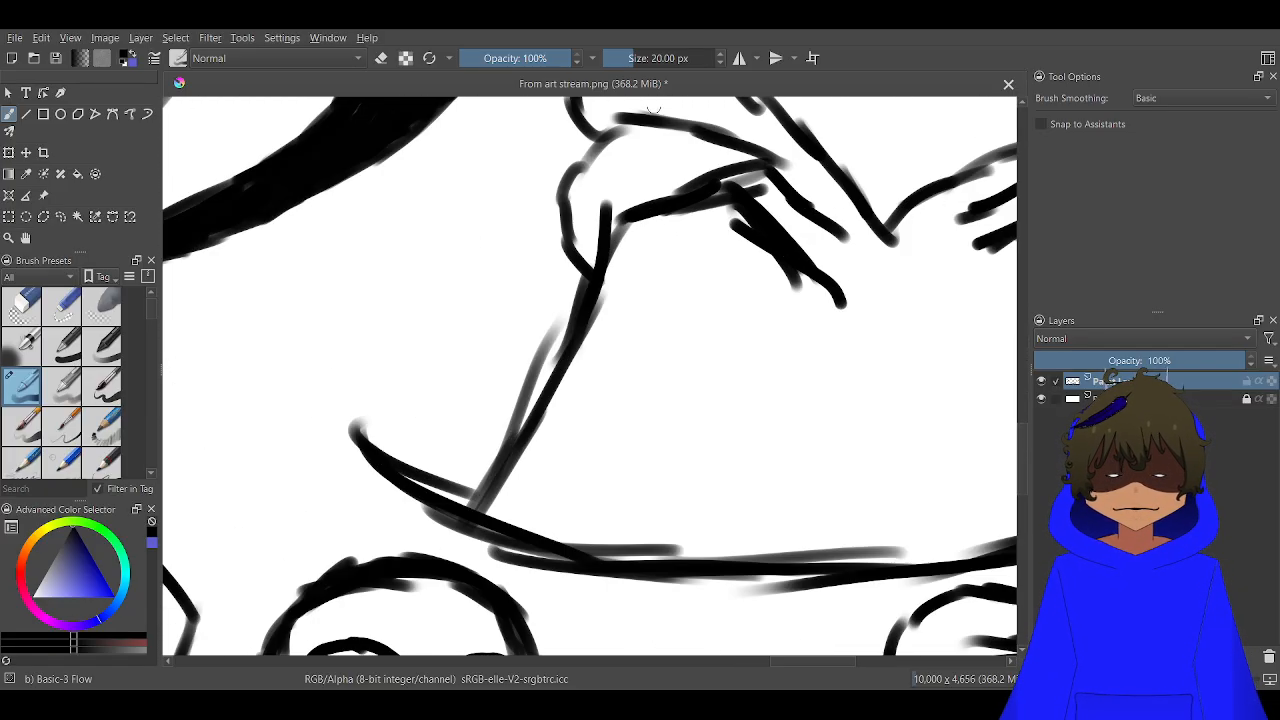
{"action": "left_click_drag", "start_coordinate": [652, 108], "coordinate": [549, 267]}
{"action": "key", "text": "e"}
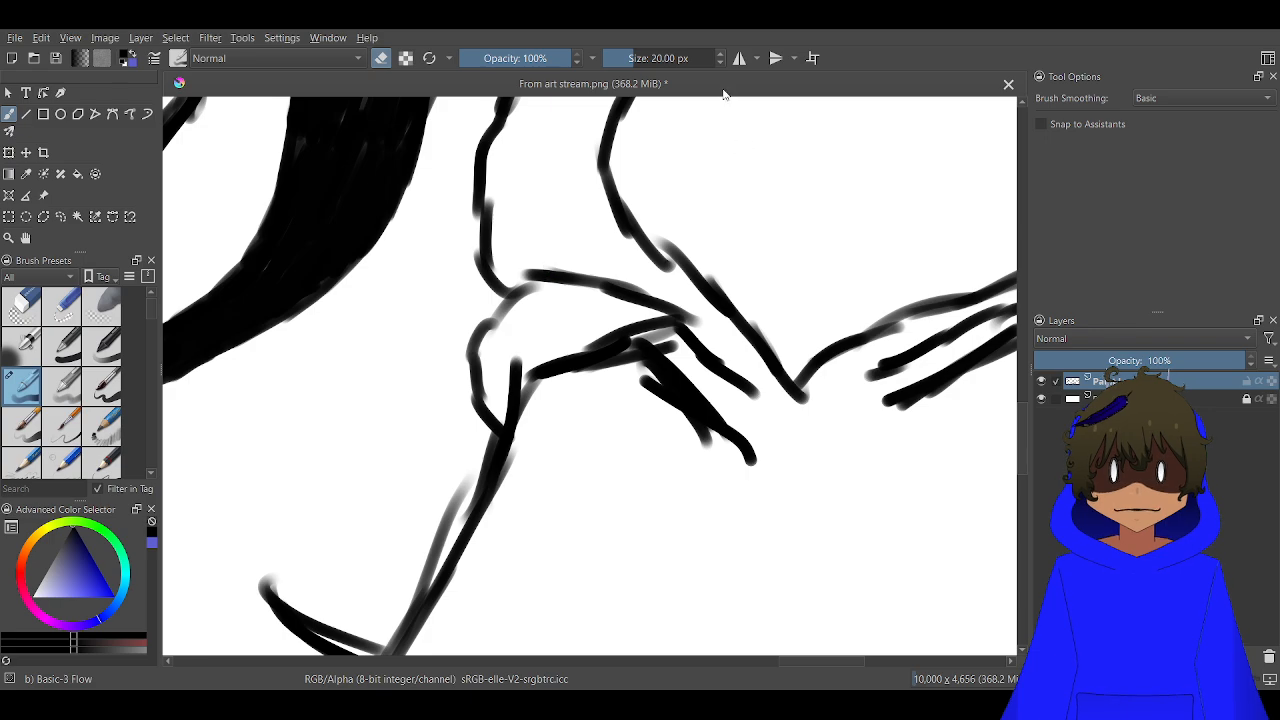
{"action": "scroll", "coordinate": [623, 323], "scroll_direction": "up", "scroll_amount": 5}
{"action": "mouse_move", "coordinate": [560, 378]}
{"action": "left_mouse_down"}
{"action": "mouse_move", "coordinate": [531, 393]}
{"action": "mouse_move", "coordinate": [824, 377]}
{"action": "mouse_move", "coordinate": [778, 374]}
{"action": "mouse_move", "coordinate": [818, 381]}
{"action": "mouse_move", "coordinate": [780, 385]}
{"action": "mouse_move", "coordinate": [824, 396]}
{"action": "mouse_move", "coordinate": [862, 392]}
{"action": "mouse_move", "coordinate": [836, 384]}
{"action": "mouse_move", "coordinate": [824, 309]}
{"action": "mouse_move", "coordinate": [856, 325]}
{"action": "mouse_move", "coordinate": [809, 296]}
{"action": "mouse_move", "coordinate": [857, 322]}
{"action": "mouse_move", "coordinate": [845, 307]}
{"action": "mouse_move", "coordinate": [926, 464]}
{"action": "mouse_move", "coordinate": [886, 354]}
{"action": "mouse_move", "coordinate": [843, 304]}
{"action": "mouse_move", "coordinate": [870, 316]}
{"action": "mouse_move", "coordinate": [908, 433]}
{"action": "mouse_move", "coordinate": [936, 448]}
{"action": "mouse_move", "coordinate": [930, 423]}
{"action": "mouse_move", "coordinate": [788, 345]}
{"action": "mouse_move", "coordinate": [791, 326]}
{"action": "mouse_move", "coordinate": [584, 356]}
{"action": "mouse_move", "coordinate": [812, 314]}
{"action": "mouse_move", "coordinate": [790, 305]}
{"action": "mouse_move", "coordinate": [810, 298]}
{"action": "mouse_move", "coordinate": [725, 305]}
{"action": "mouse_move", "coordinate": [416, 224]}
{"action": "left_mouse_up"}
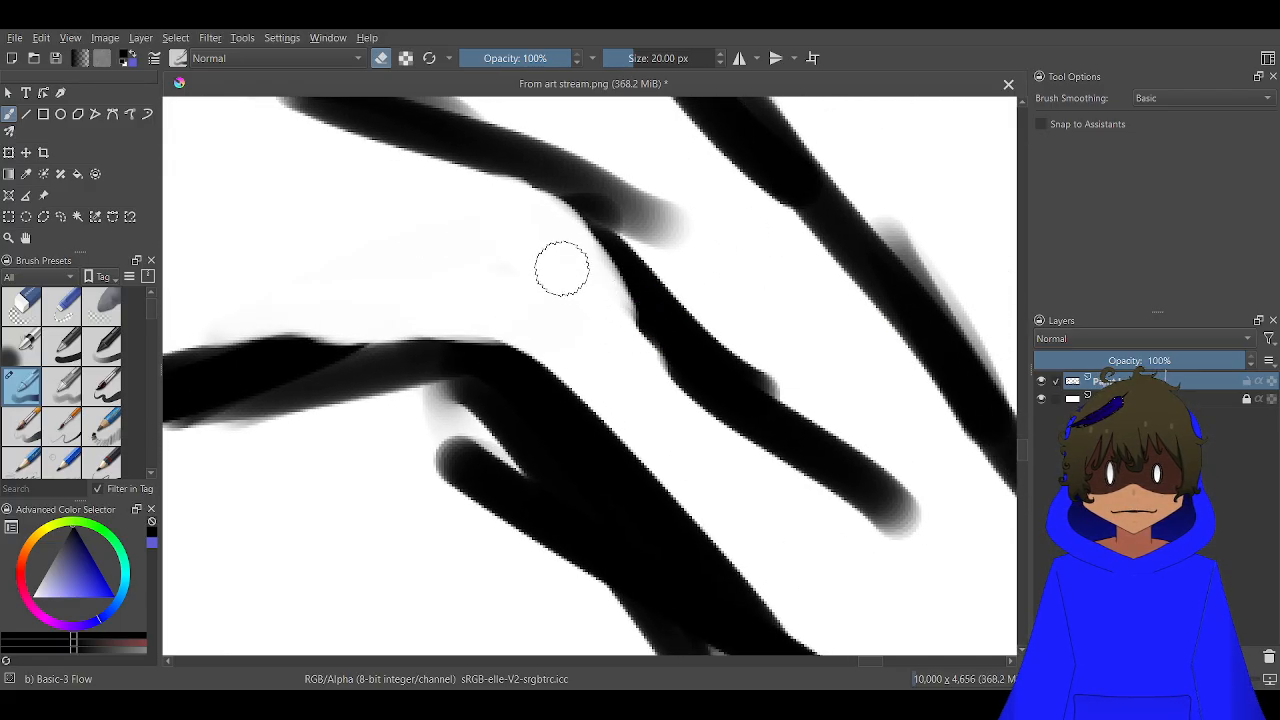
{"action": "mouse_move", "coordinate": [562, 268]}
{"action": "left_mouse_down"}
{"action": "mouse_move", "coordinate": [613, 276]}
{"action": "mouse_move", "coordinate": [718, 340]}
{"action": "mouse_move", "coordinate": [751, 398]}
{"action": "mouse_move", "coordinate": [815, 459]}
{"action": "mouse_move", "coordinate": [876, 486]}
{"action": "mouse_move", "coordinate": [907, 539]}
{"action": "mouse_move", "coordinate": [847, 466]}
{"action": "mouse_move", "coordinate": [824, 395]}
{"action": "mouse_move", "coordinate": [783, 375]}
{"action": "mouse_move", "coordinate": [746, 436]}
{"action": "mouse_move", "coordinate": [698, 433]}
{"action": "mouse_move", "coordinate": [673, 315]}
{"action": "mouse_move", "coordinate": [626, 318]}
{"action": "mouse_move", "coordinate": [640, 349]}
{"action": "left_mouse_up"}
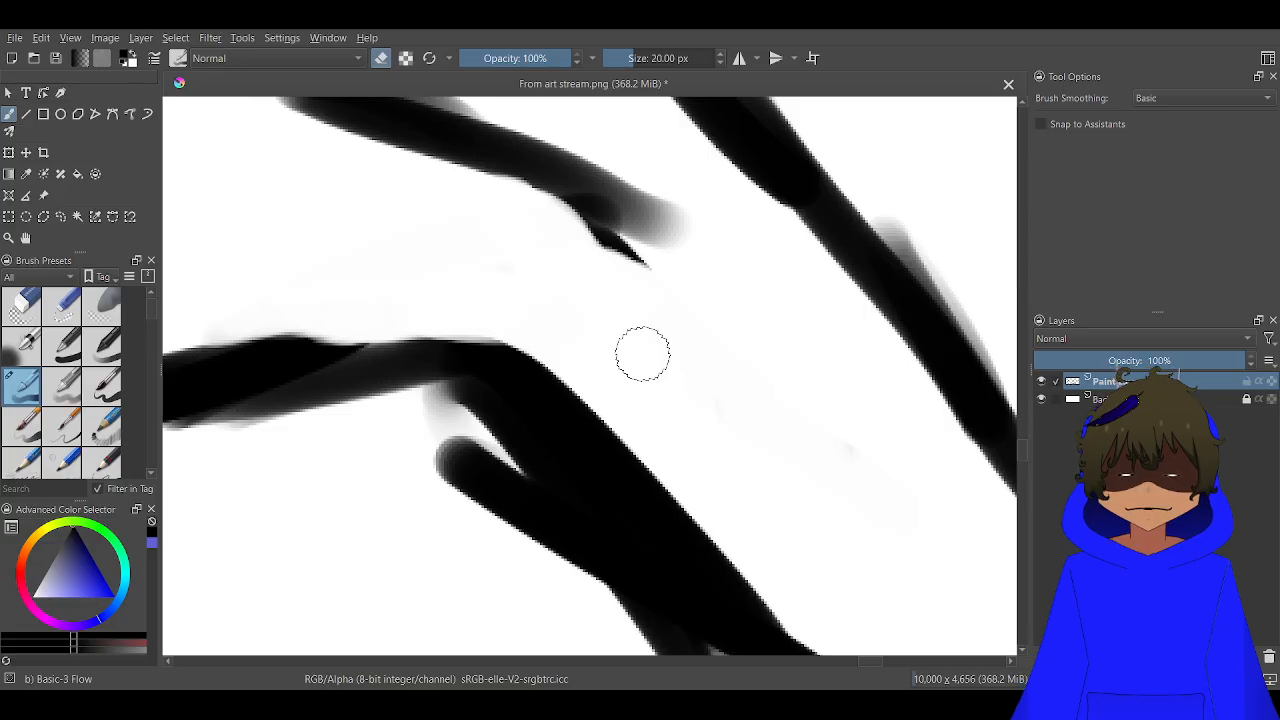
{"action": "mouse_move", "coordinate": [494, 143]}
{"action": "left_mouse_down"}
{"action": "mouse_move", "coordinate": [597, 217]}
{"action": "mouse_move", "coordinate": [563, 191]}
{"action": "left_mouse_up"}
{"action": "key", "text": "e"}
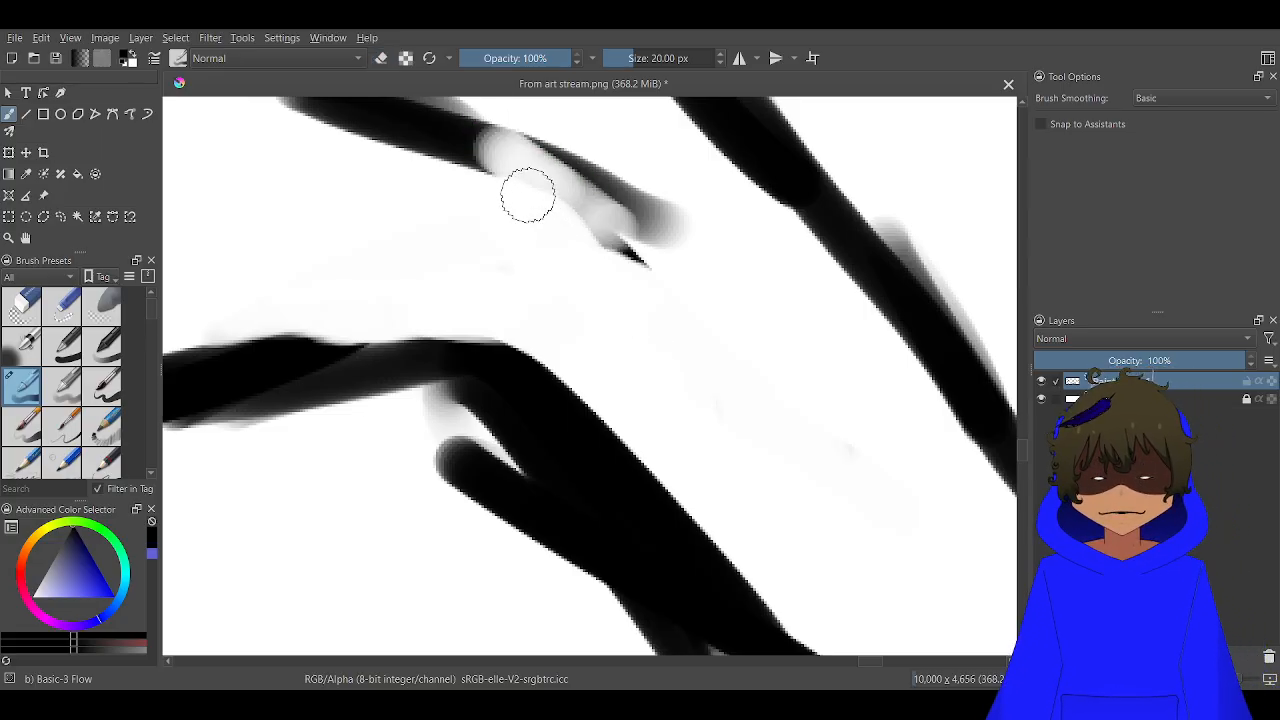
{"action": "mouse_move", "coordinate": [474, 143]}
{"action": "left_mouse_down"}
{"action": "mouse_move", "coordinate": [537, 169]}
{"action": "mouse_move", "coordinate": [624, 238]}
{"action": "mouse_move", "coordinate": [718, 366]}
{"action": "left_mouse_up"}
Extend the right collar line downward and draw a centre seam from the face opening's lower point to the body's base
{"action": "scroll", "coordinate": [913, 265], "scroll_direction": "down", "scroll_amount": 7}
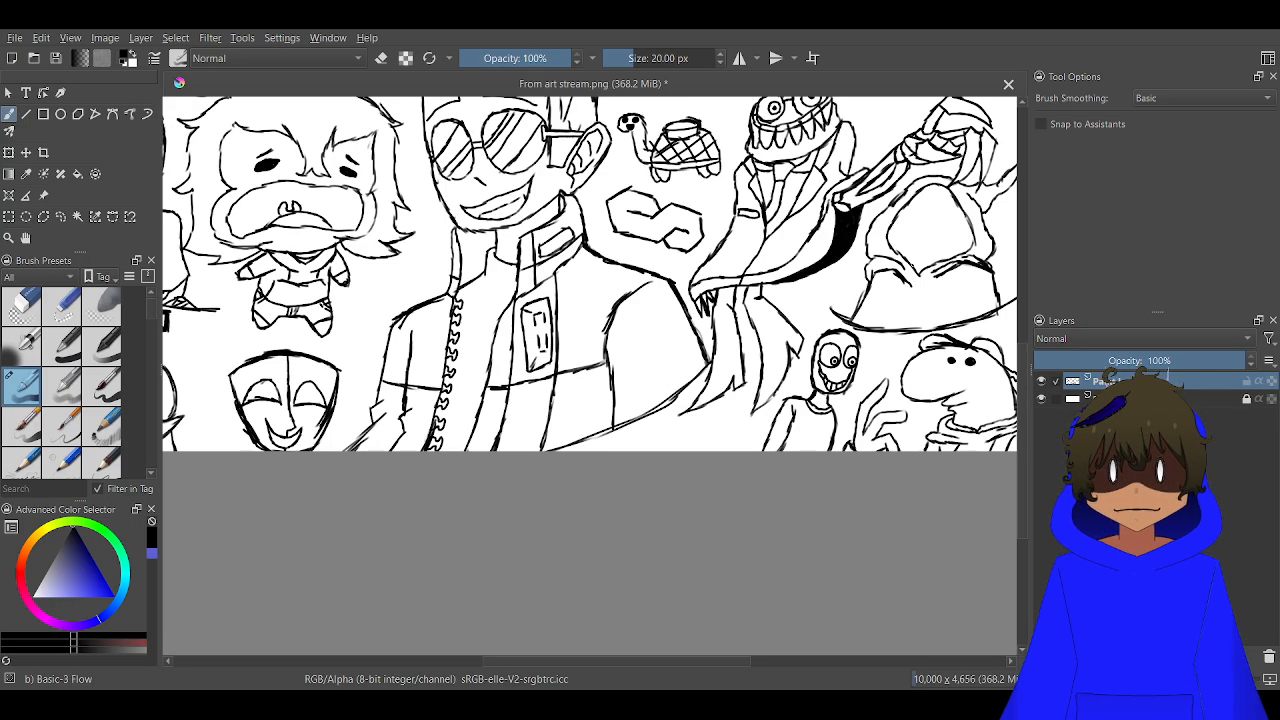
{"action": "scroll", "coordinate": [882, 259], "scroll_direction": "down", "scroll_amount": 1}
{"action": "left_click_drag", "start_coordinate": [882, 259], "coordinate": [726, 284]}
{"action": "scroll", "coordinate": [724, 285], "scroll_direction": "up", "scroll_amount": 4}
{"action": "left_click_drag", "start_coordinate": [843, 331], "coordinate": [660, 302]}
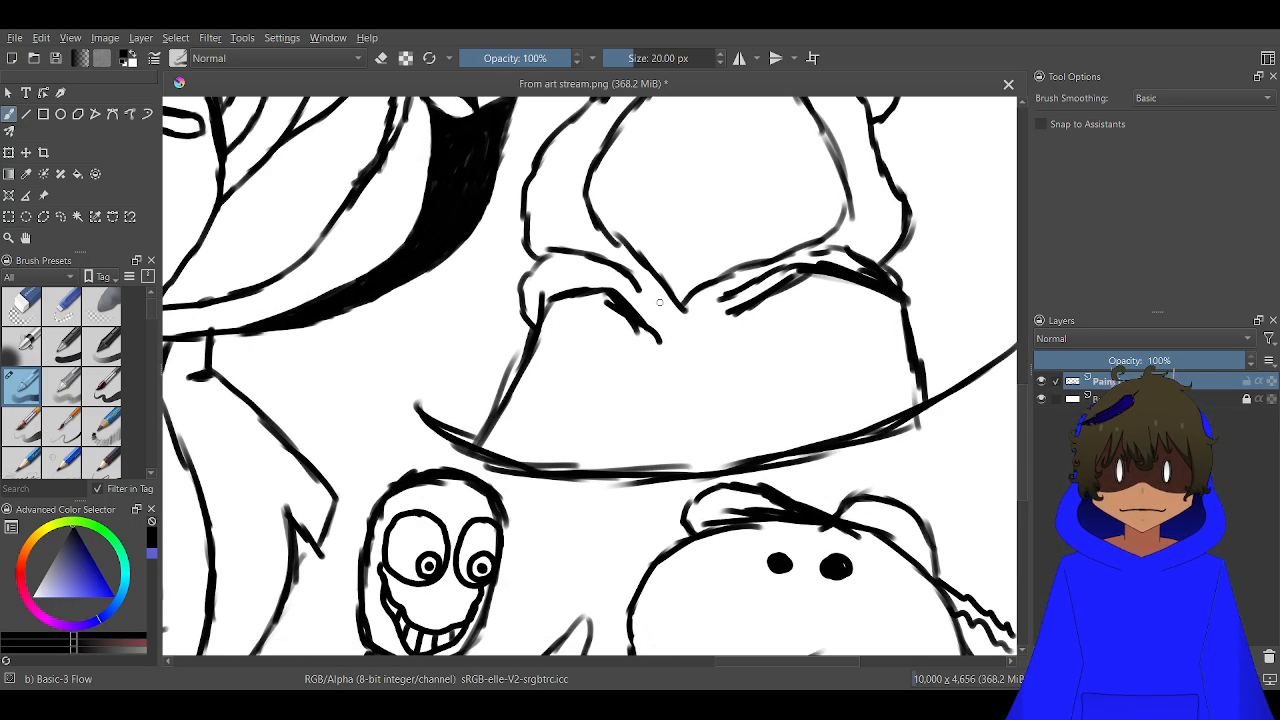
{"action": "scroll", "coordinate": [667, 372], "scroll_direction": "up", "scroll_amount": 2}
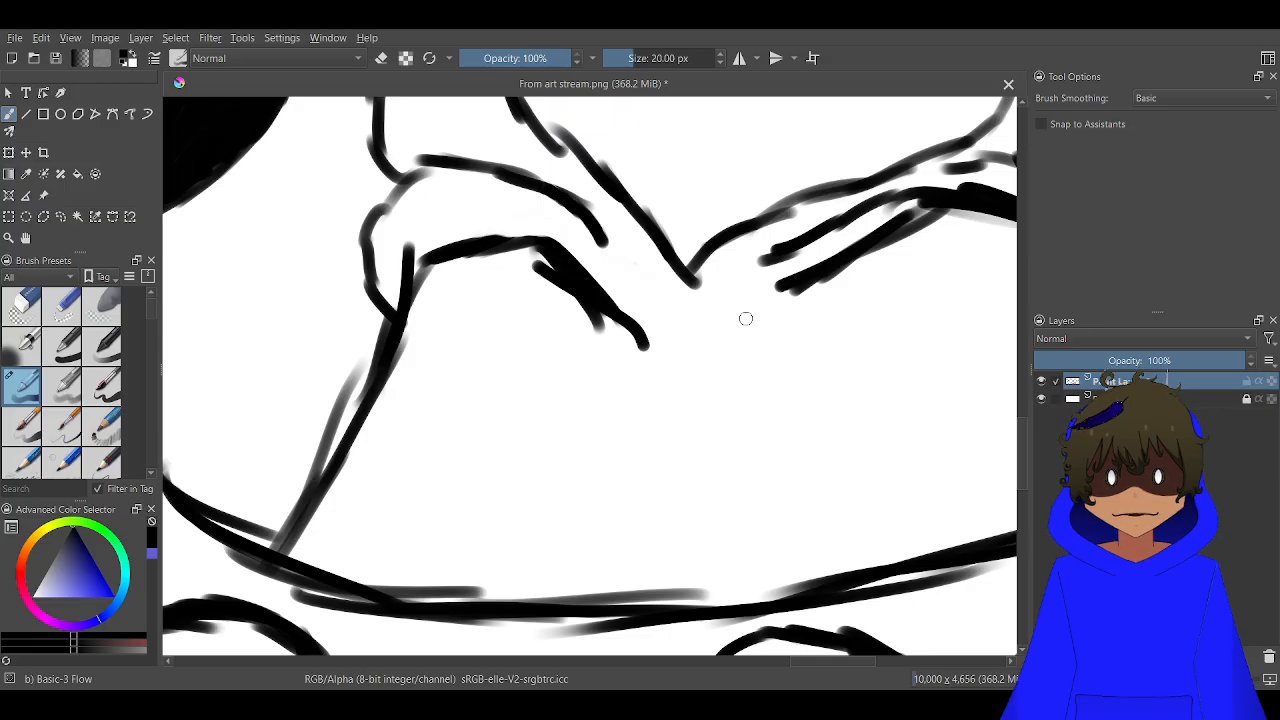
{"action": "left_click_drag", "start_coordinate": [782, 295], "coordinate": [728, 340]}
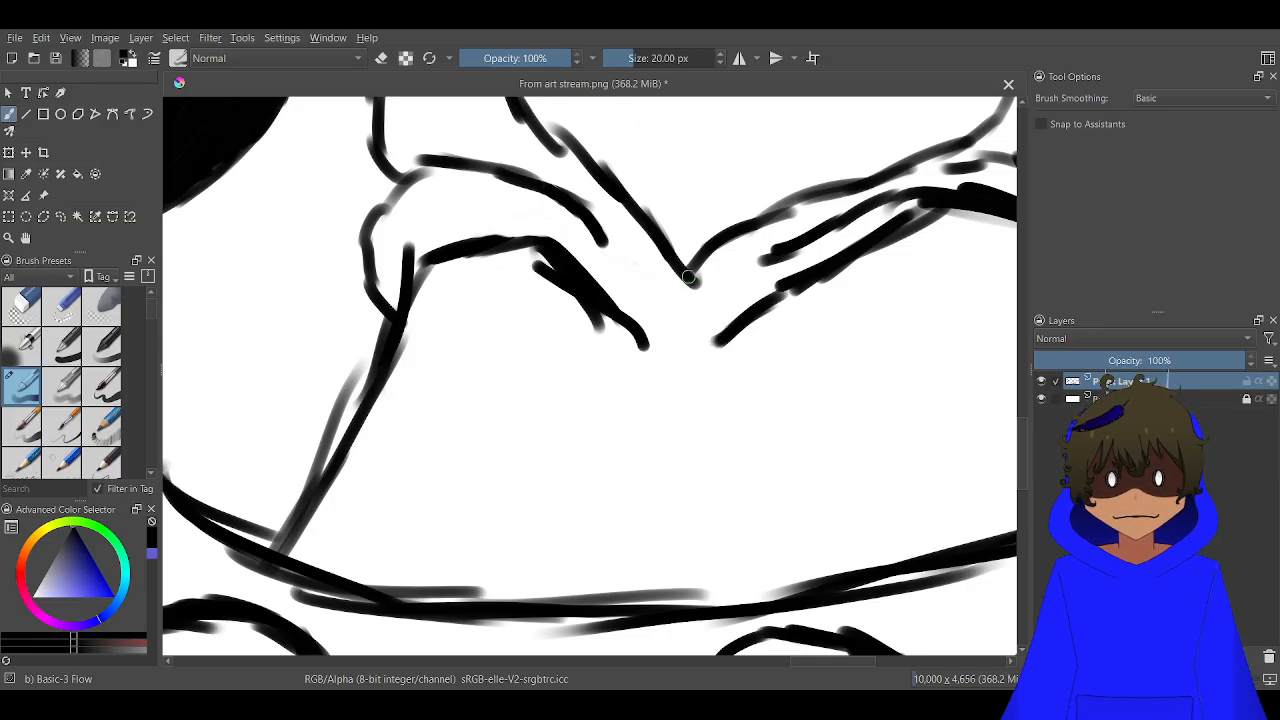
{"action": "left_click_drag", "start_coordinate": [689, 277], "coordinate": [640, 574]}
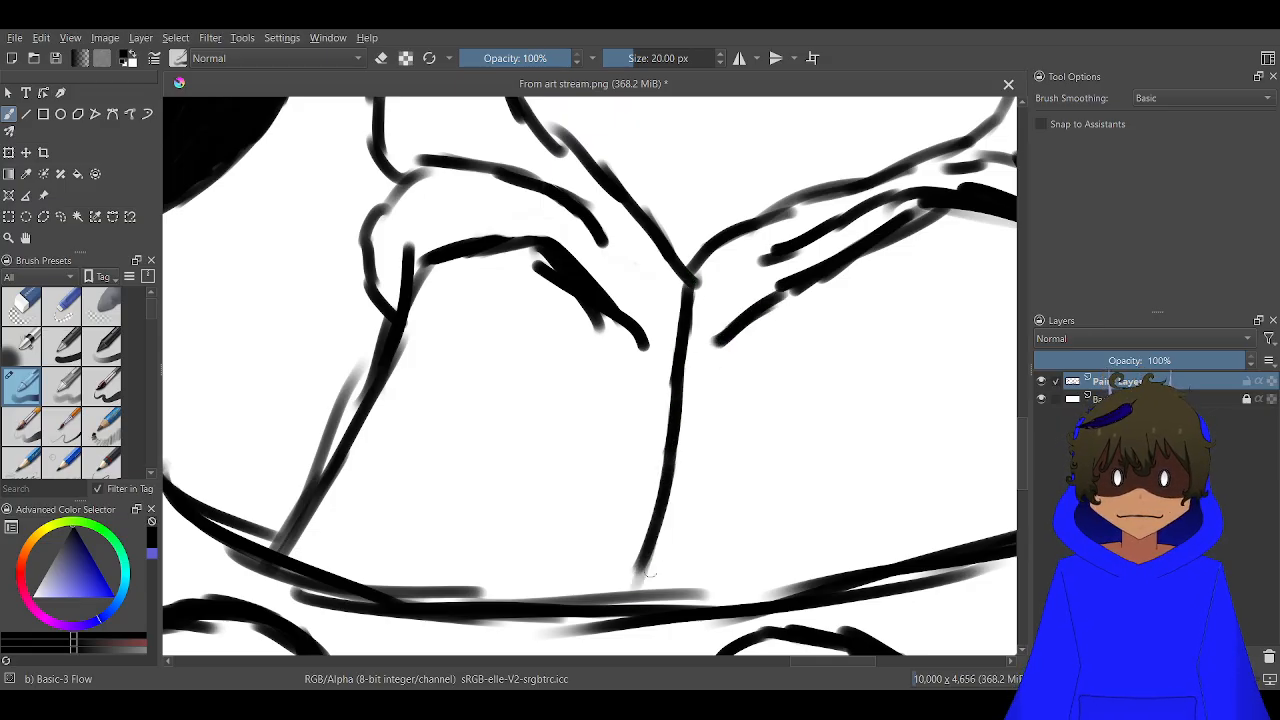
Draw one large almond-shaped eye inside the face opening, with curved side lines forming a tall iris
{"action": "scroll", "coordinate": [645, 575], "scroll_direction": "down", "scroll_amount": 3}
{"action": "scroll", "coordinate": [685, 421], "scroll_direction": "up", "scroll_amount": 3}
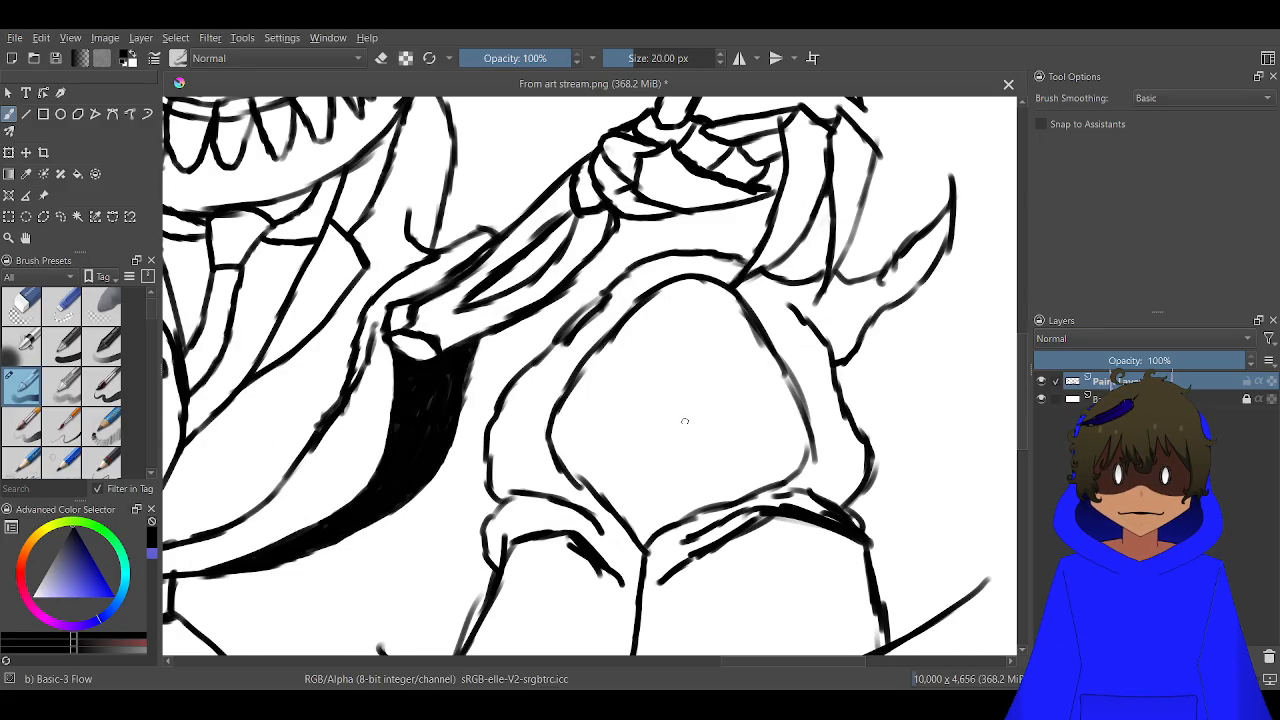
{"action": "scroll", "coordinate": [685, 421], "scroll_direction": "up", "scroll_amount": 3}
{"action": "scroll", "coordinate": [746, 420], "scroll_direction": "down", "scroll_amount": 1}
{"action": "mouse_move", "coordinate": [756, 452]}
{"action": "left_mouse_down"}
{"action": "mouse_move", "coordinate": [712, 369]}
{"action": "mouse_move", "coordinate": [752, 432]}
{"action": "mouse_move", "coordinate": [642, 293]}
{"action": "mouse_move", "coordinate": [715, 368]}
{"action": "mouse_move", "coordinate": [646, 300]}
{"action": "mouse_move", "coordinate": [505, 315]}
{"action": "left_mouse_up"}
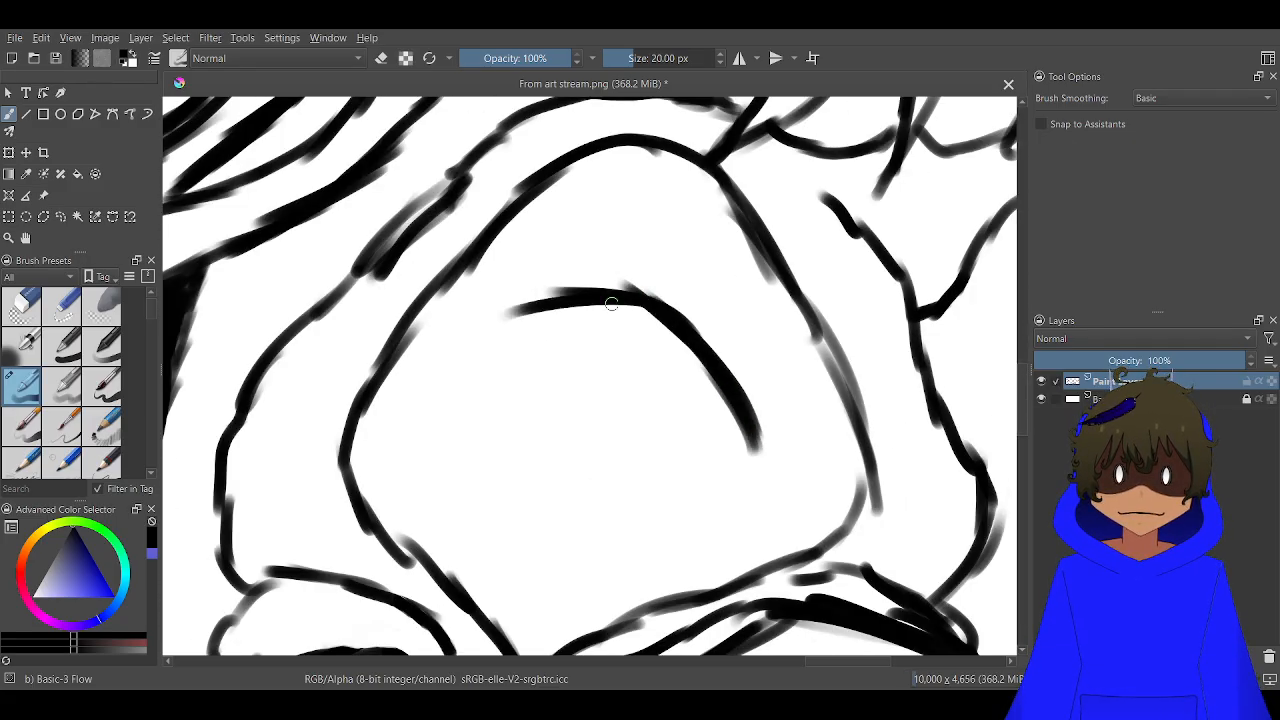
{"action": "mouse_move", "coordinate": [605, 302]}
{"action": "left_mouse_down"}
{"action": "mouse_move", "coordinate": [507, 334]}
{"action": "mouse_move", "coordinate": [545, 313]}
{"action": "mouse_move", "coordinate": [432, 425]}
{"action": "left_mouse_up"}
{"action": "left_click_drag", "start_coordinate": [510, 330], "coordinate": [448, 410]}
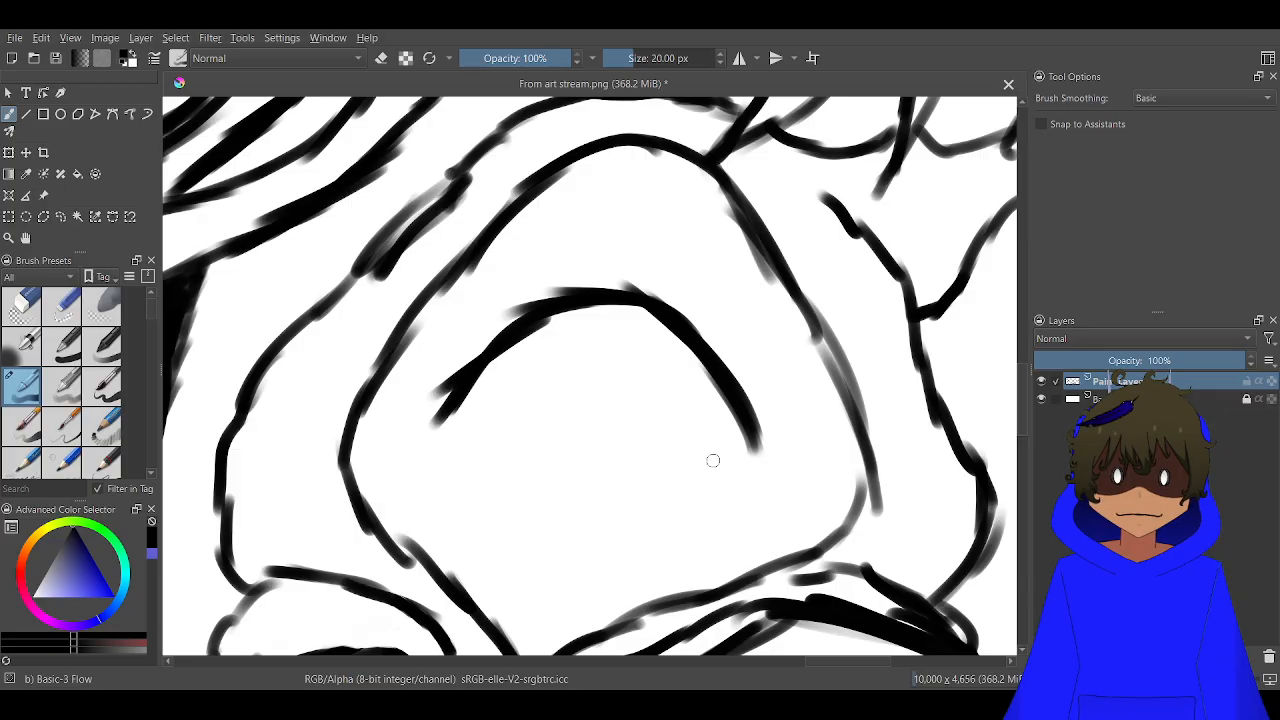
{"action": "mouse_move", "coordinate": [753, 447]}
{"action": "left_mouse_down"}
{"action": "mouse_move", "coordinate": [620, 562]}
{"action": "mouse_move", "coordinate": [540, 568]}
{"action": "mouse_move", "coordinate": [446, 488]}
{"action": "mouse_move", "coordinate": [436, 402]}
{"action": "left_mouse_up"}
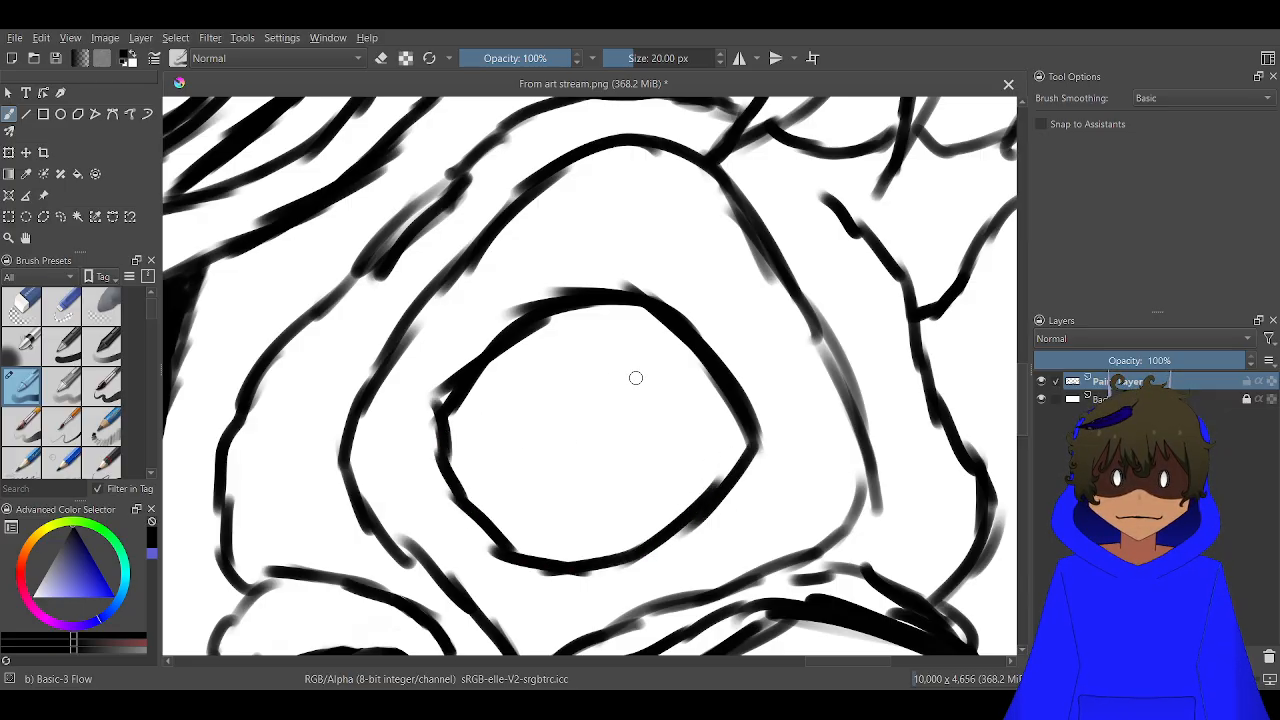
{"action": "mouse_move", "coordinate": [690, 351]}
{"action": "left_mouse_down"}
{"action": "mouse_move", "coordinate": [702, 430]}
{"action": "mouse_move", "coordinate": [668, 518]}
{"action": "mouse_move", "coordinate": [632, 542]}
{"action": "left_mouse_up"}
{"action": "mouse_move", "coordinate": [516, 552]}
{"action": "left_mouse_down"}
{"action": "mouse_move", "coordinate": [499, 410]}
{"action": "mouse_move", "coordinate": [512, 345]}
{"action": "mouse_move", "coordinate": [498, 492]}
{"action": "left_mouse_up"}
Try a small solid oval pupil in the centre of the iris and undo it
{"action": "left_click_drag", "start_coordinate": [597, 406], "coordinate": [589, 428]}
{"action": "scroll", "coordinate": [546, 480], "scroll_direction": "down", "scroll_amount": 2}
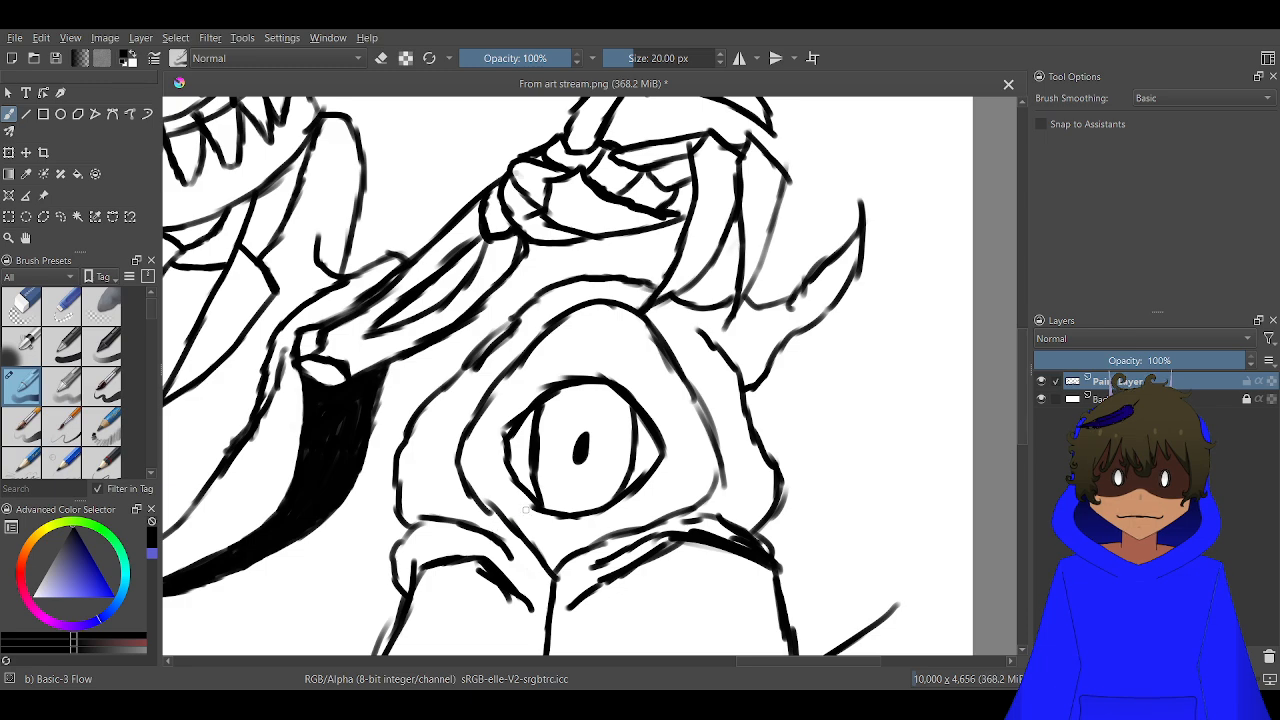
{"action": "mouse_move", "coordinate": [506, 518]}
{"action": "left_mouse_down"}
{"action": "mouse_move", "coordinate": [630, 400]}
{"action": "mouse_move", "coordinate": [582, 446]}
{"action": "left_mouse_up"}
{"action": "scroll", "coordinate": [582, 447], "scroll_direction": "up", "scroll_amount": 2}
{"action": "key", "text": "ctrl+z"}
{"action": "key", "text": "ctrl+z"}
{"action": "key", "text": "ctrl+z"}
{"action": "key", "text": "ctrl+z"}
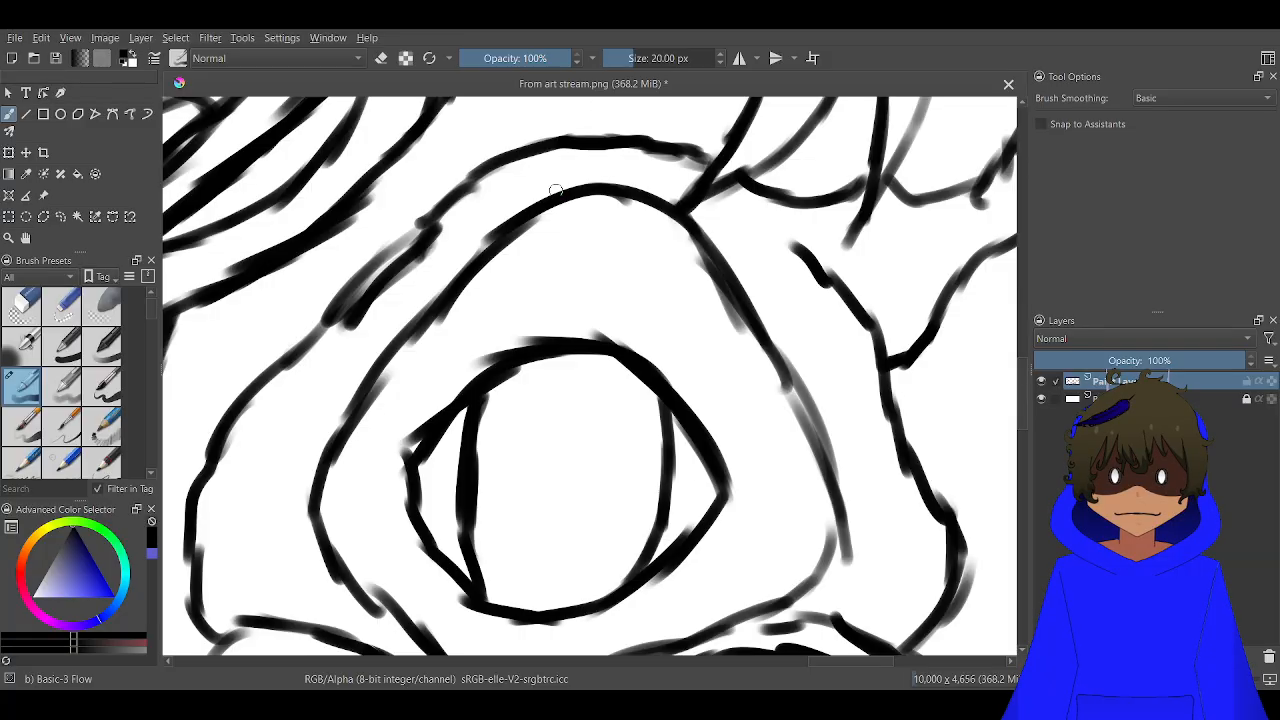
Draw a solid black X-shaped pupil in the centre of the hooded creature's iris
{"action": "scroll", "coordinate": [530, 431], "scroll_direction": "up", "scroll_amount": 1}
{"action": "mouse_move", "coordinate": [537, 511]}
{"action": "left_mouse_down"}
{"action": "mouse_move", "coordinate": [583, 457]}
{"action": "mouse_move", "coordinate": [547, 503]}
{"action": "mouse_move", "coordinate": [608, 447]}
{"action": "mouse_move", "coordinate": [527, 505]}
{"action": "mouse_move", "coordinate": [601, 454]}
{"action": "mouse_move", "coordinate": [541, 510]}
{"action": "mouse_move", "coordinate": [620, 448]}
{"action": "mouse_move", "coordinate": [524, 513]}
{"action": "mouse_move", "coordinate": [604, 458]}
{"action": "mouse_move", "coordinate": [545, 515]}
{"action": "mouse_move", "coordinate": [573, 472]}
{"action": "mouse_move", "coordinate": [618, 461]}
{"action": "mouse_move", "coordinate": [535, 513]}
{"action": "mouse_move", "coordinate": [586, 458]}
{"action": "mouse_move", "coordinate": [584, 489]}
{"action": "mouse_move", "coordinate": [574, 445]}
{"action": "mouse_move", "coordinate": [554, 435]}
{"action": "mouse_move", "coordinate": [590, 485]}
{"action": "mouse_move", "coordinate": [600, 529]}
{"action": "mouse_move", "coordinate": [541, 451]}
{"action": "mouse_move", "coordinate": [577, 472]}
{"action": "mouse_move", "coordinate": [587, 528]}
{"action": "mouse_move", "coordinate": [552, 464]}
{"action": "mouse_move", "coordinate": [565, 502]}
{"action": "left_mouse_up"}
{"action": "scroll", "coordinate": [569, 530], "scroll_direction": "down", "scroll_amount": 3}
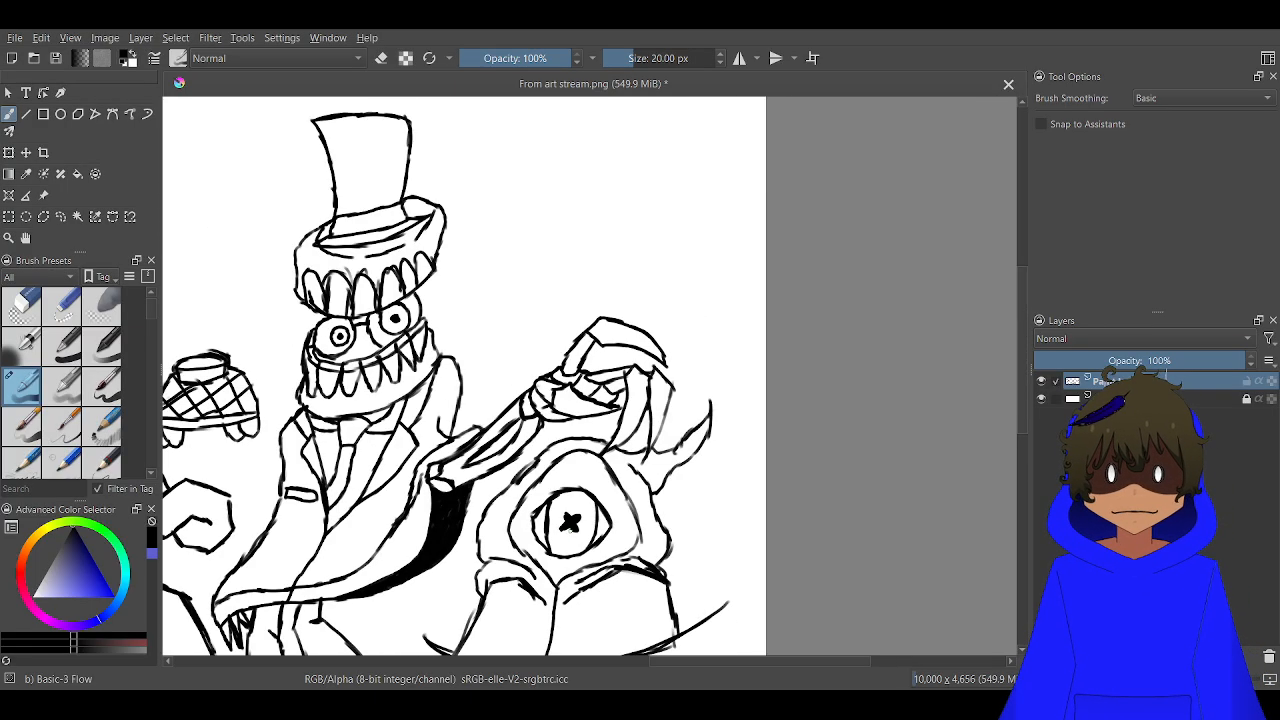
Draw short eyelashes from the eye's left corner along the top of the upper lid
{"action": "scroll", "coordinate": [607, 500], "scroll_direction": "up", "scroll_amount": 1}
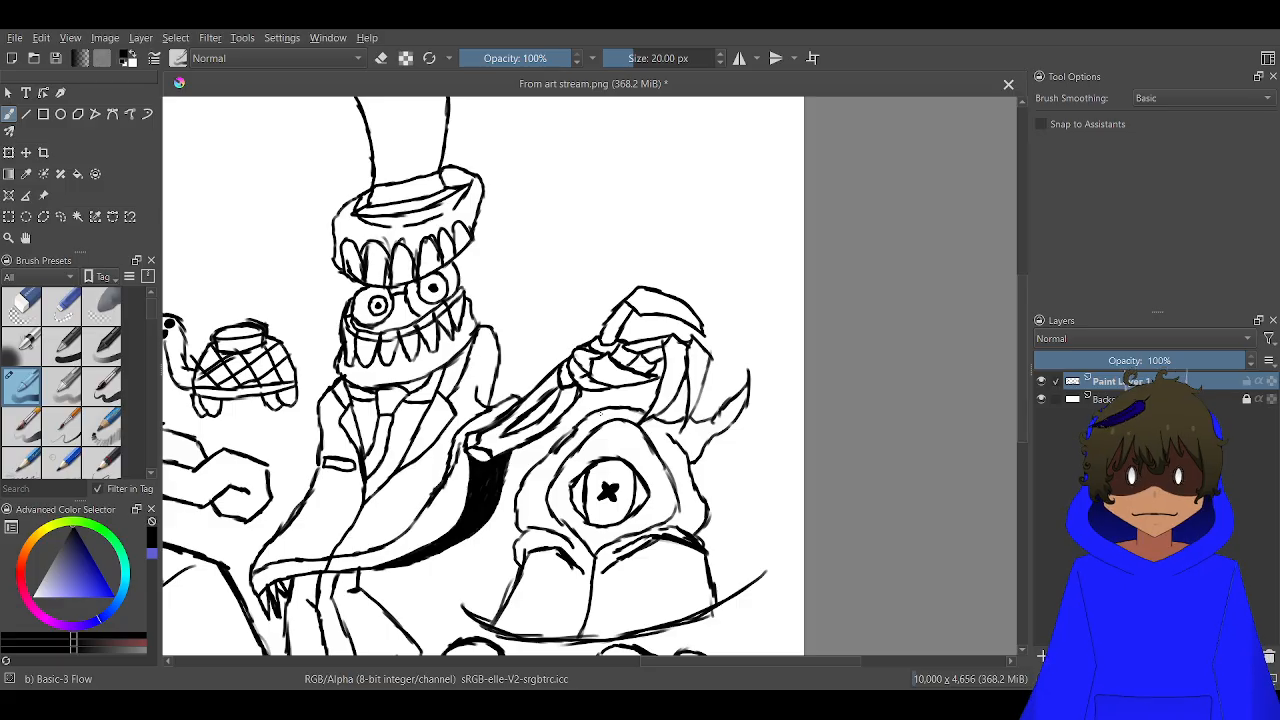
{"action": "scroll", "coordinate": [599, 474], "scroll_direction": "up", "scroll_amount": 3}
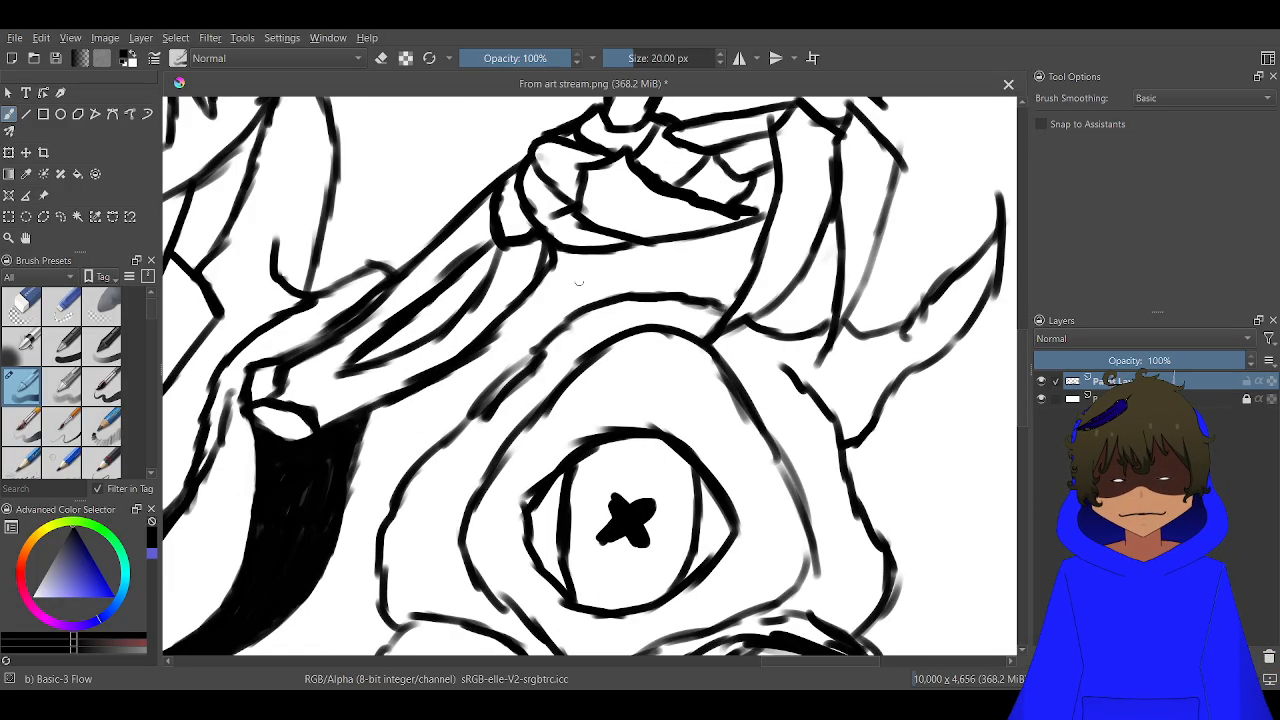
{"action": "scroll", "coordinate": [488, 475], "scroll_direction": "up", "scroll_amount": 2}
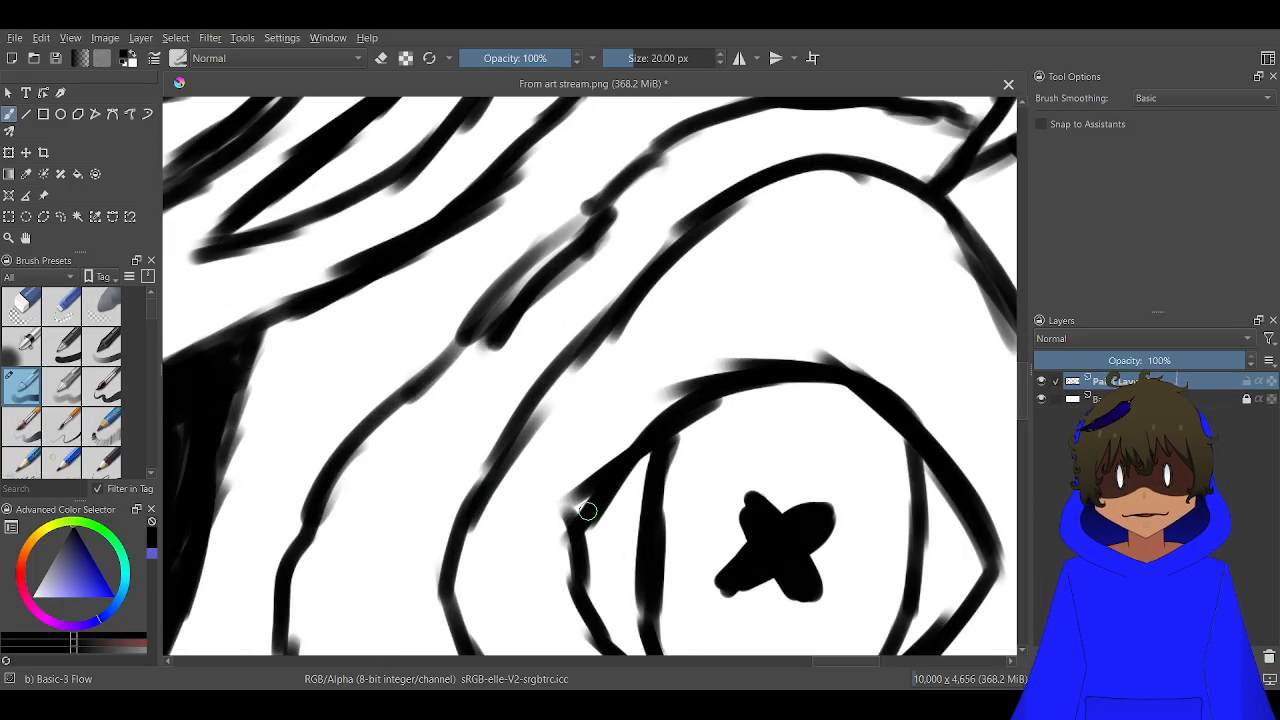
{"action": "mouse_move", "coordinate": [584, 509]}
{"action": "left_mouse_down"}
{"action": "mouse_move", "coordinate": [540, 461]}
{"action": "mouse_move", "coordinate": [603, 468]}
{"action": "left_mouse_up"}
{"action": "left_click_drag", "start_coordinate": [623, 397], "coordinate": [636, 427]}
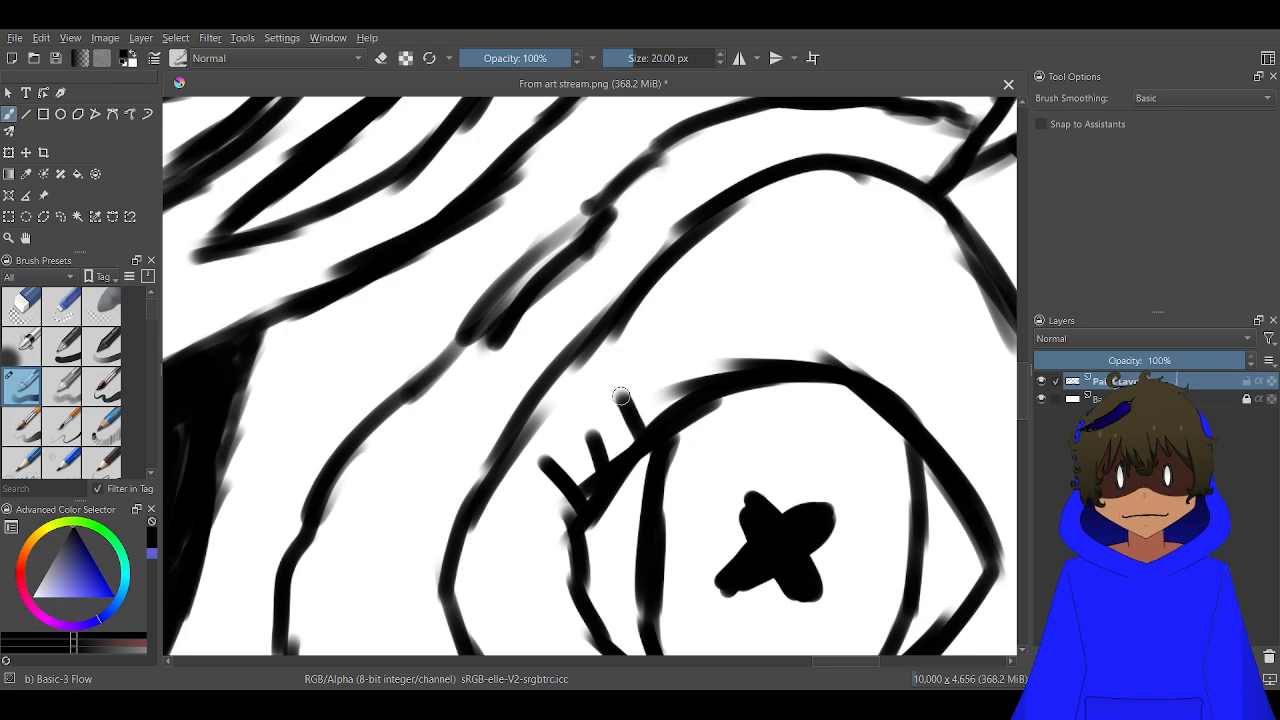
{"action": "mouse_move", "coordinate": [670, 347]}
{"action": "left_mouse_down"}
{"action": "mouse_move", "coordinate": [686, 380]}
{"action": "mouse_move", "coordinate": [729, 337]}
{"action": "mouse_move", "coordinate": [777, 322]}
{"action": "left_mouse_up"}
{"action": "mouse_move", "coordinate": [843, 363]}
{"action": "left_mouse_down"}
{"action": "mouse_move", "coordinate": [858, 334]}
{"action": "mouse_move", "coordinate": [893, 340]}
{"action": "left_mouse_up"}
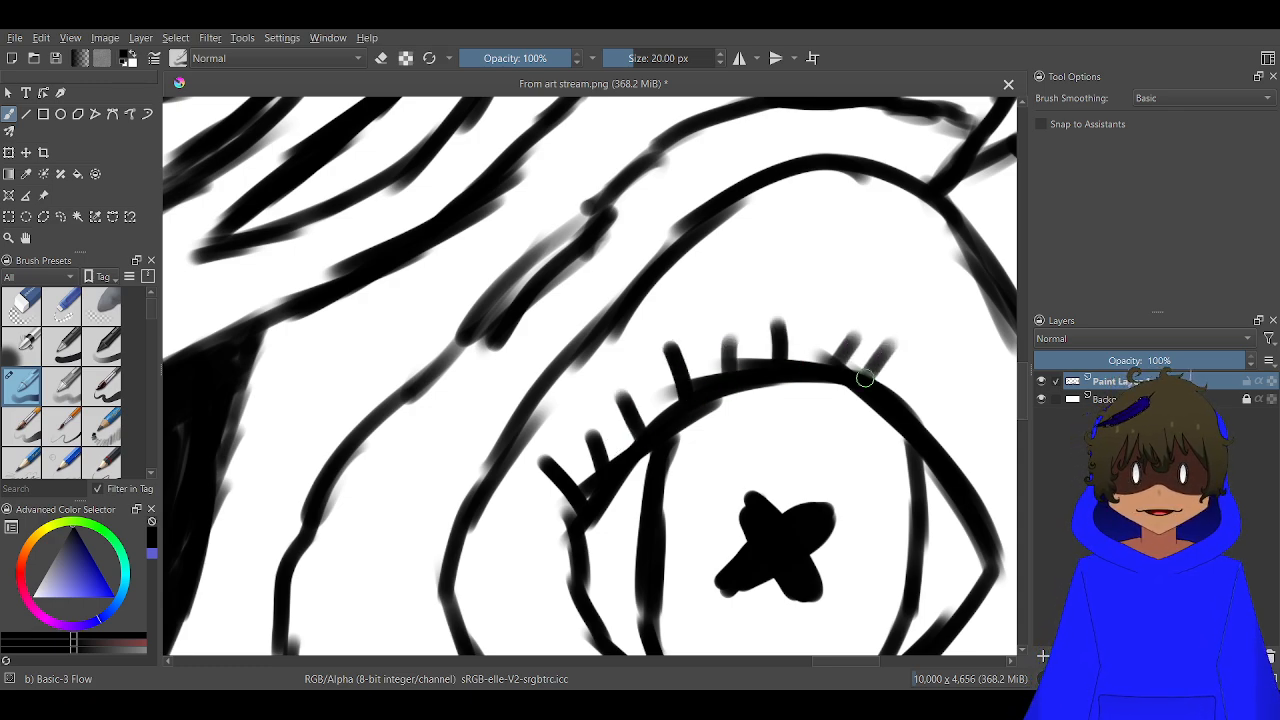
Continue the short eyelashes down the right side of the upper lid to the eye's outer corner
{"action": "left_click_drag", "start_coordinate": [906, 412], "coordinate": [922, 394]}
{"action": "left_click_drag", "start_coordinate": [933, 442], "coordinate": [960, 420]}
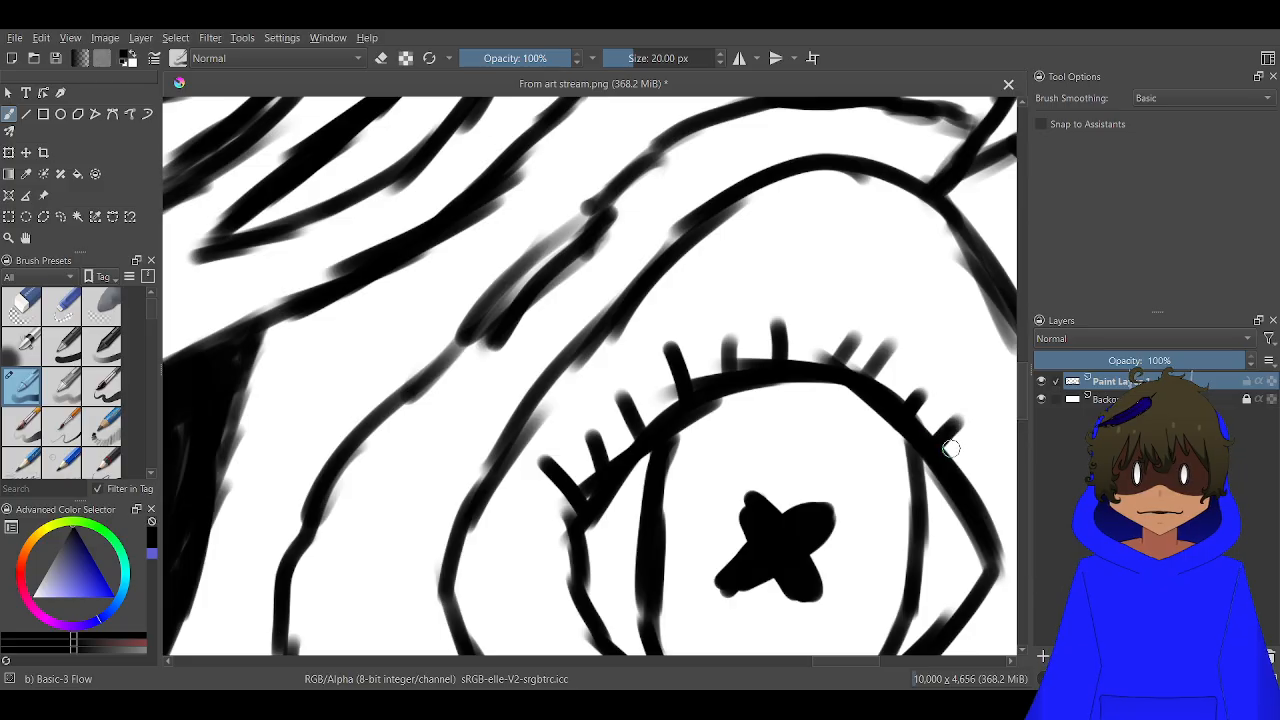
{"action": "mouse_move", "coordinate": [958, 470]}
{"action": "left_mouse_down"}
{"action": "mouse_move", "coordinate": [988, 450]}
{"action": "mouse_move", "coordinate": [987, 508]}
{"action": "left_mouse_up"}
{"action": "left_click", "coordinate": [1022, 537]}
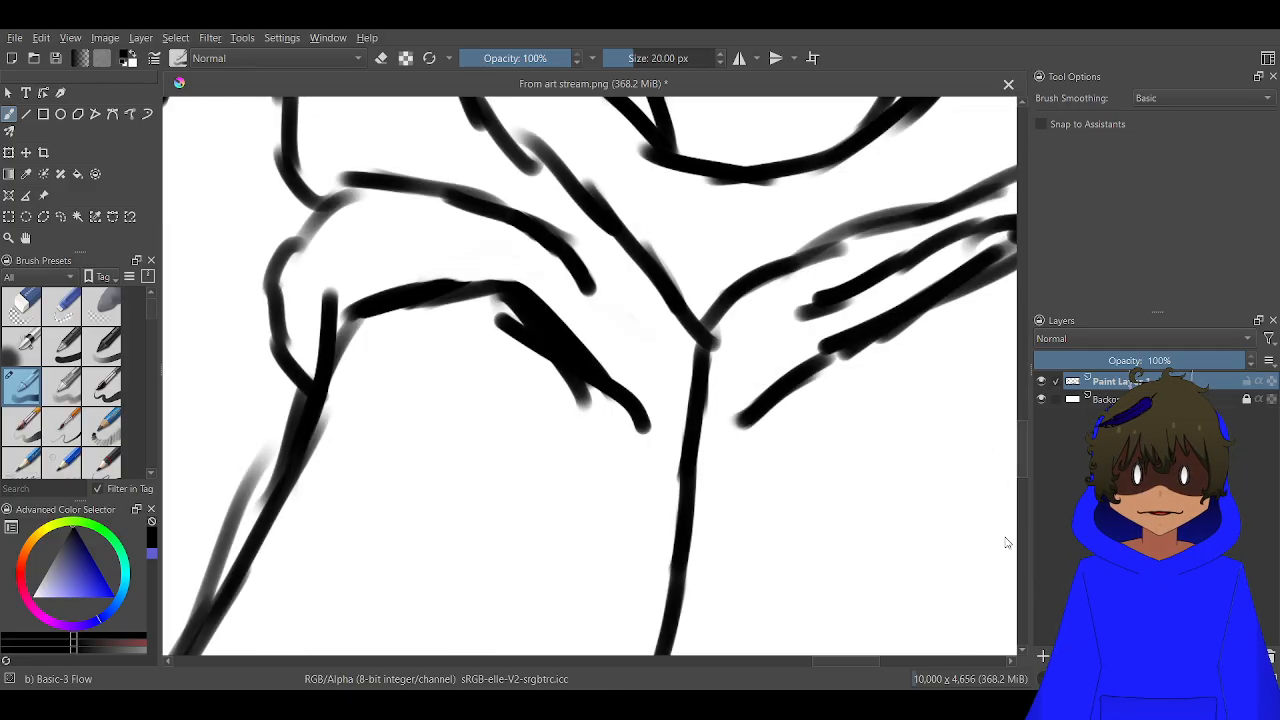
{"action": "scroll", "coordinate": [916, 494], "scroll_direction": "down", "scroll_amount": 2}
{"action": "left_click_drag", "start_coordinate": [921, 255], "coordinate": [727, 444]}
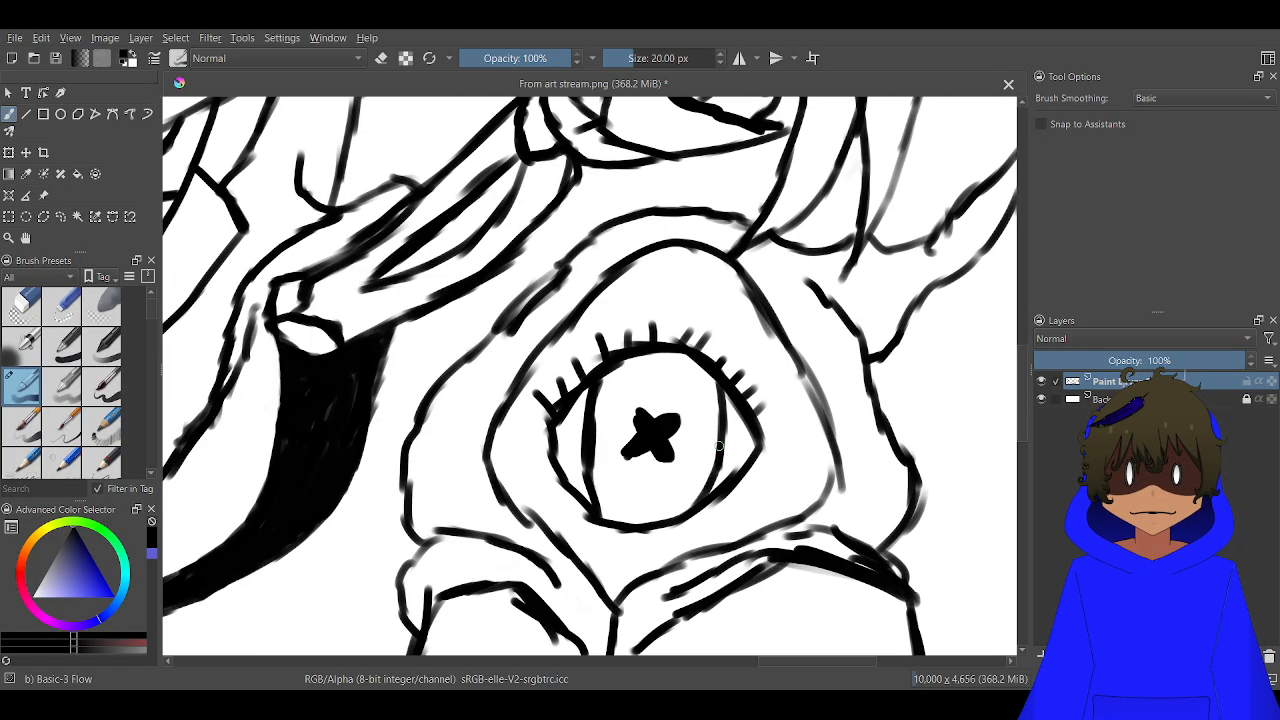
{"action": "scroll", "coordinate": [731, 432], "scroll_direction": "up", "scroll_amount": 3}
{"action": "scroll", "coordinate": [845, 420], "scroll_direction": "up", "scroll_amount": 1}
{"action": "left_click_drag", "start_coordinate": [876, 424], "coordinate": [808, 474]}
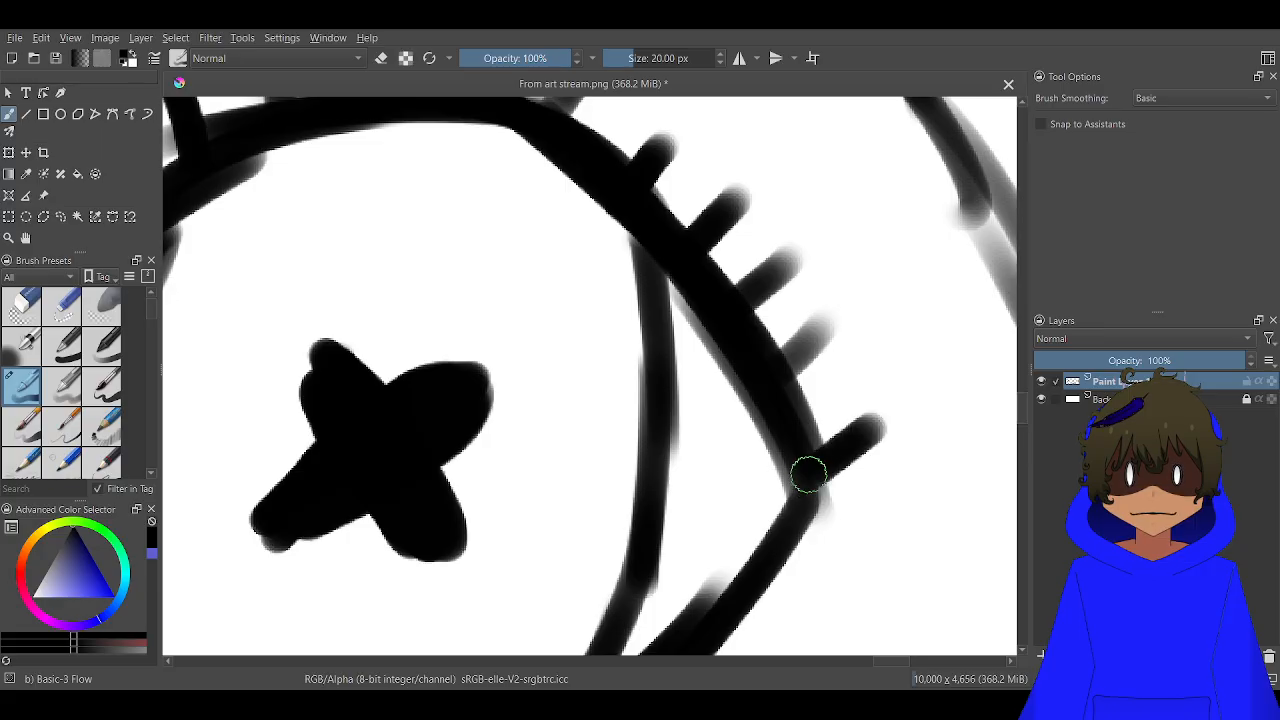
{"action": "scroll", "coordinate": [826, 470], "scroll_direction": "down", "scroll_amount": 7}
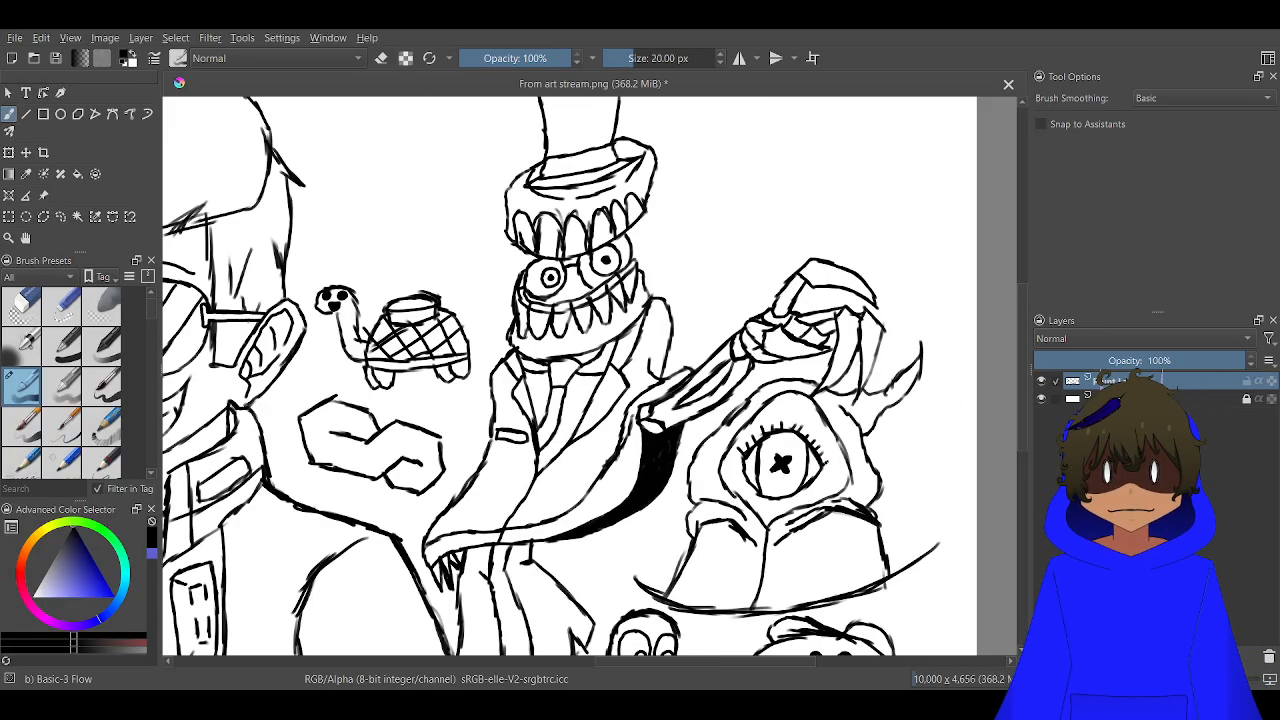
Examine the whole canvas and the empty areas between the existing characters
{"action": "scroll", "coordinate": [780, 485], "scroll_direction": "down", "scroll_amount": 5}
{"action": "scroll", "coordinate": [779, 486], "scroll_direction": "up", "scroll_amount": 2}
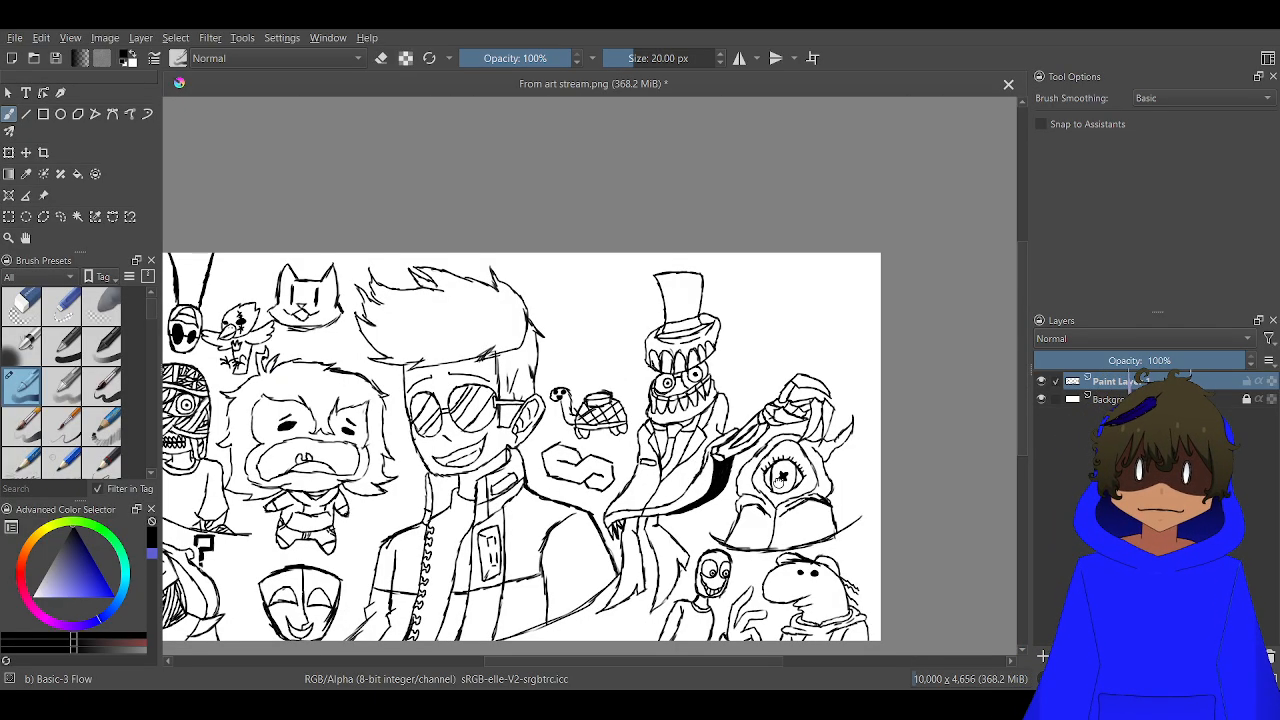
{"action": "left_click_drag", "start_coordinate": [779, 486], "coordinate": [907, 350]}
{"action": "left_click_drag", "start_coordinate": [787, 370], "coordinate": [773, 428]}
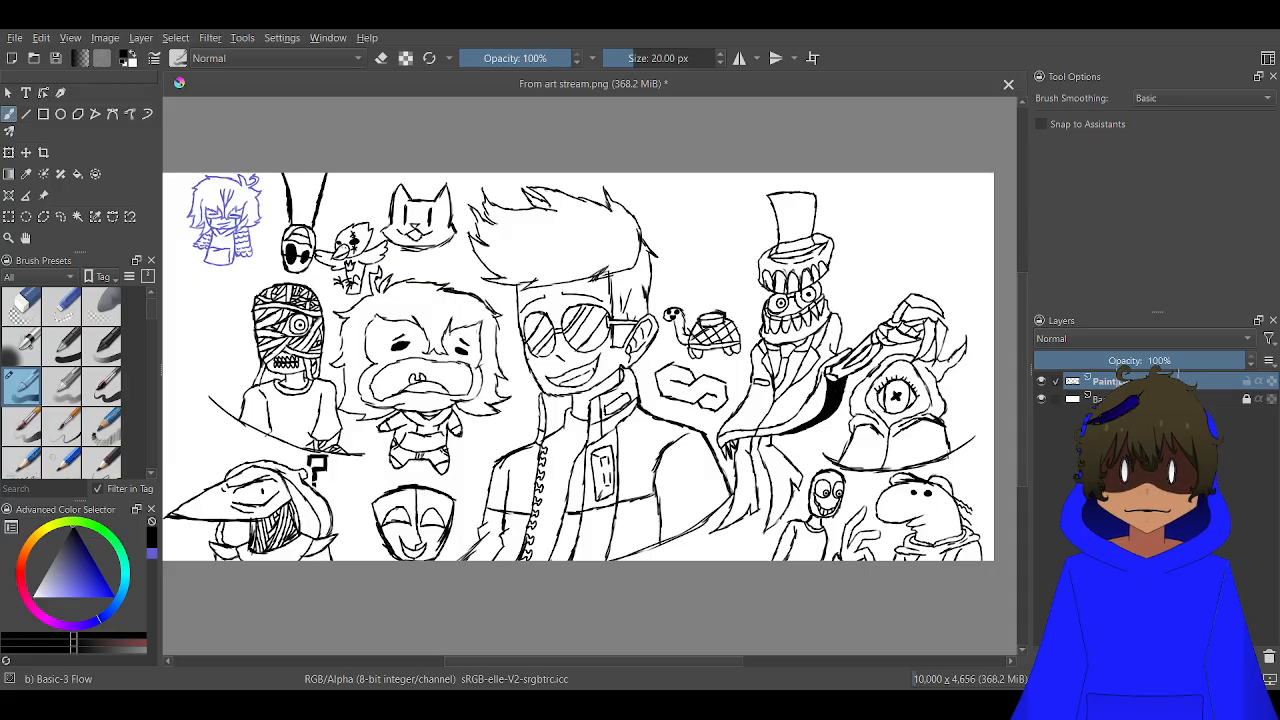
{"action": "scroll", "coordinate": [781, 183], "scroll_direction": "up", "scroll_amount": 3}
{"action": "scroll", "coordinate": [644, 266], "scroll_direction": "down", "scroll_amount": 2}
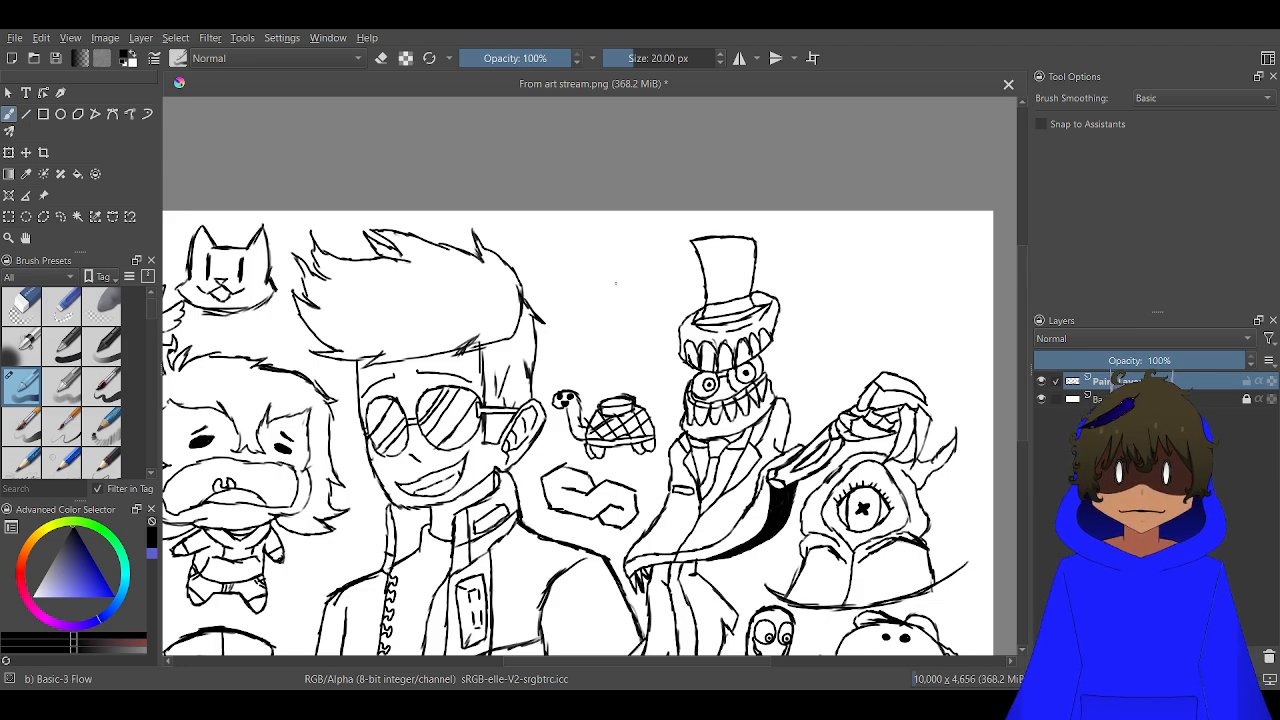
{"action": "scroll", "coordinate": [761, 445], "scroll_direction": "up", "scroll_amount": 2}
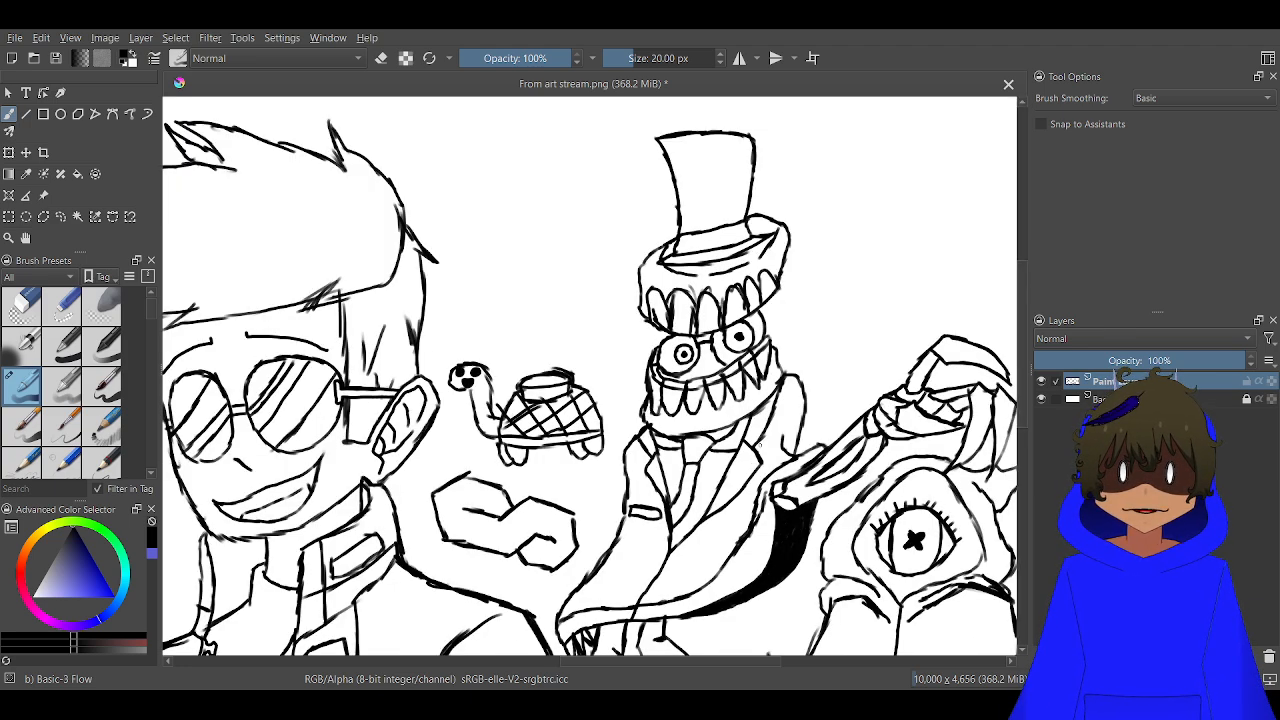
{"action": "scroll", "coordinate": [761, 445], "scroll_direction": "down", "scroll_amount": 3}
{"action": "scroll", "coordinate": [761, 445], "scroll_direction": "up", "scroll_amount": 2}
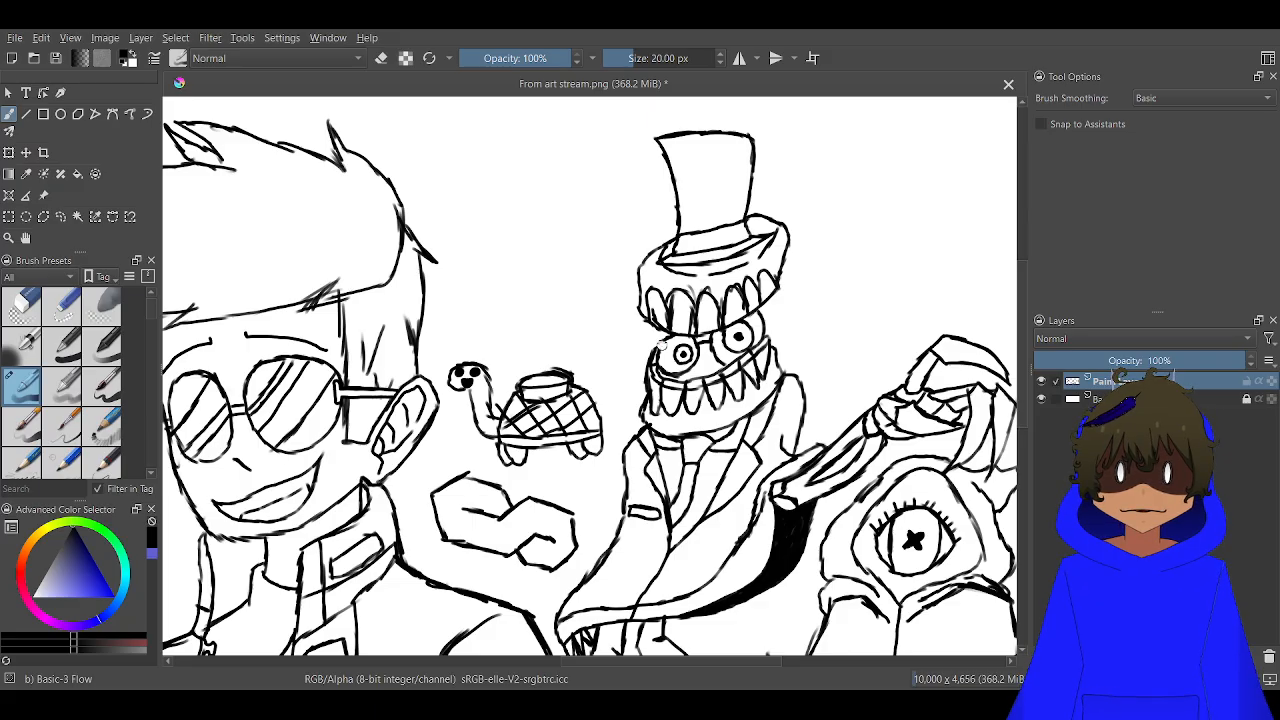
{"action": "left_click_drag", "start_coordinate": [662, 345], "coordinate": [703, 435]}
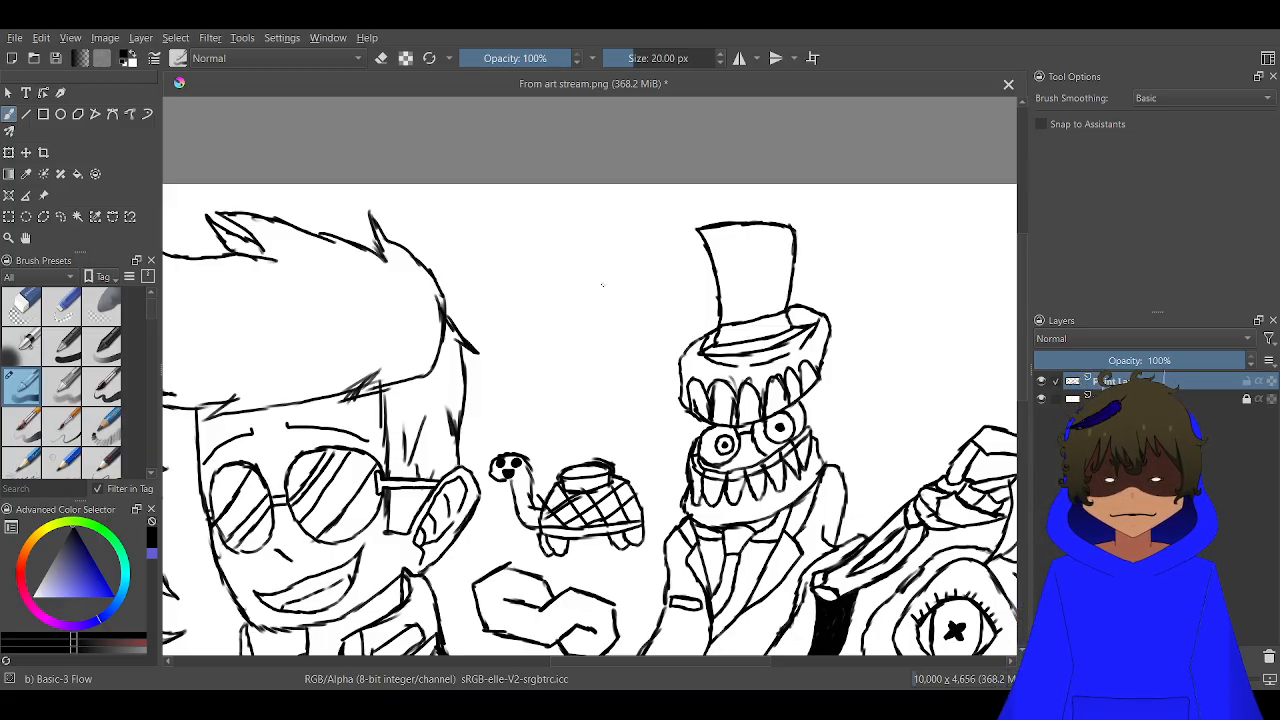
Draw the tilted, curved brim of a new top hat between the sunglasses figure's hair and the top-hatted creature
{"action": "scroll", "coordinate": [630, 305], "scroll_direction": "up", "scroll_amount": 3}
{"action": "scroll", "coordinate": [640, 214], "scroll_direction": "down", "scroll_amount": 3}
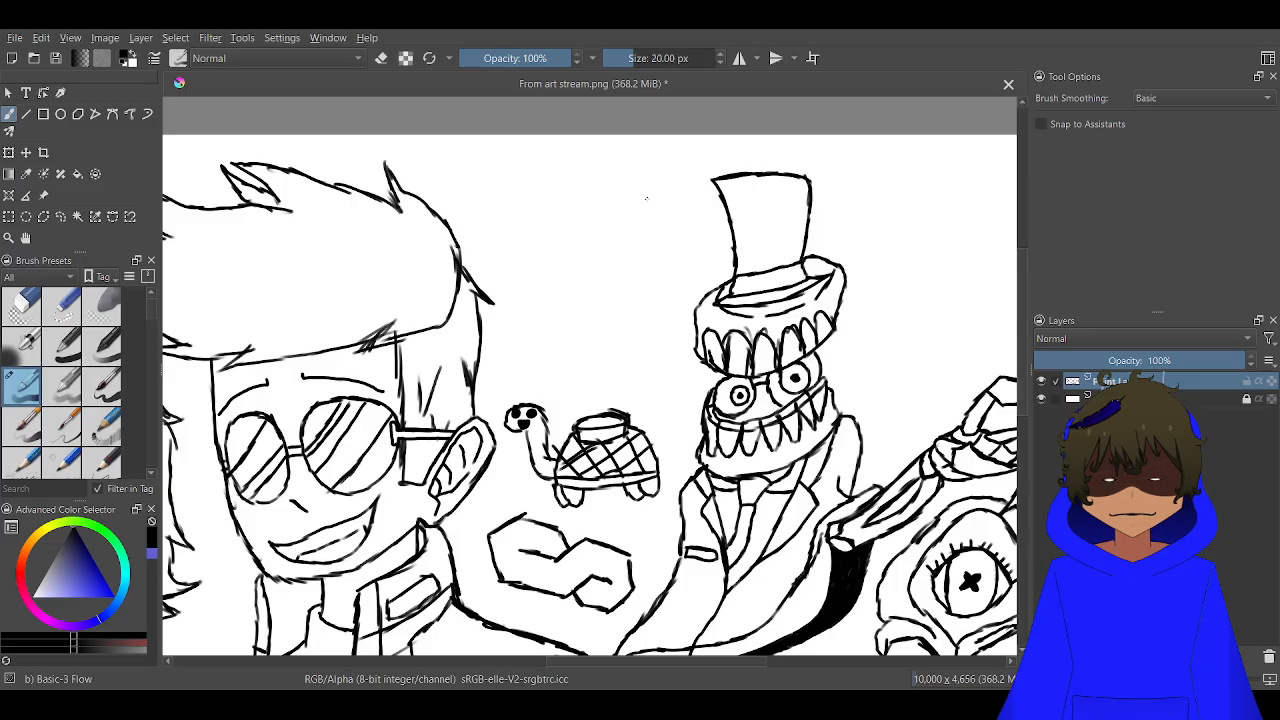
{"action": "mouse_move", "coordinate": [665, 193]}
{"action": "left_mouse_down"}
{"action": "mouse_move", "coordinate": [593, 265]}
{"action": "mouse_move", "coordinate": [553, 270]}
{"action": "mouse_move", "coordinate": [542, 258]}
{"action": "mouse_move", "coordinate": [551, 235]}
{"action": "mouse_move", "coordinate": [576, 271]}
{"action": "mouse_move", "coordinate": [626, 246]}
{"action": "mouse_move", "coordinate": [669, 197]}
{"action": "left_mouse_up"}
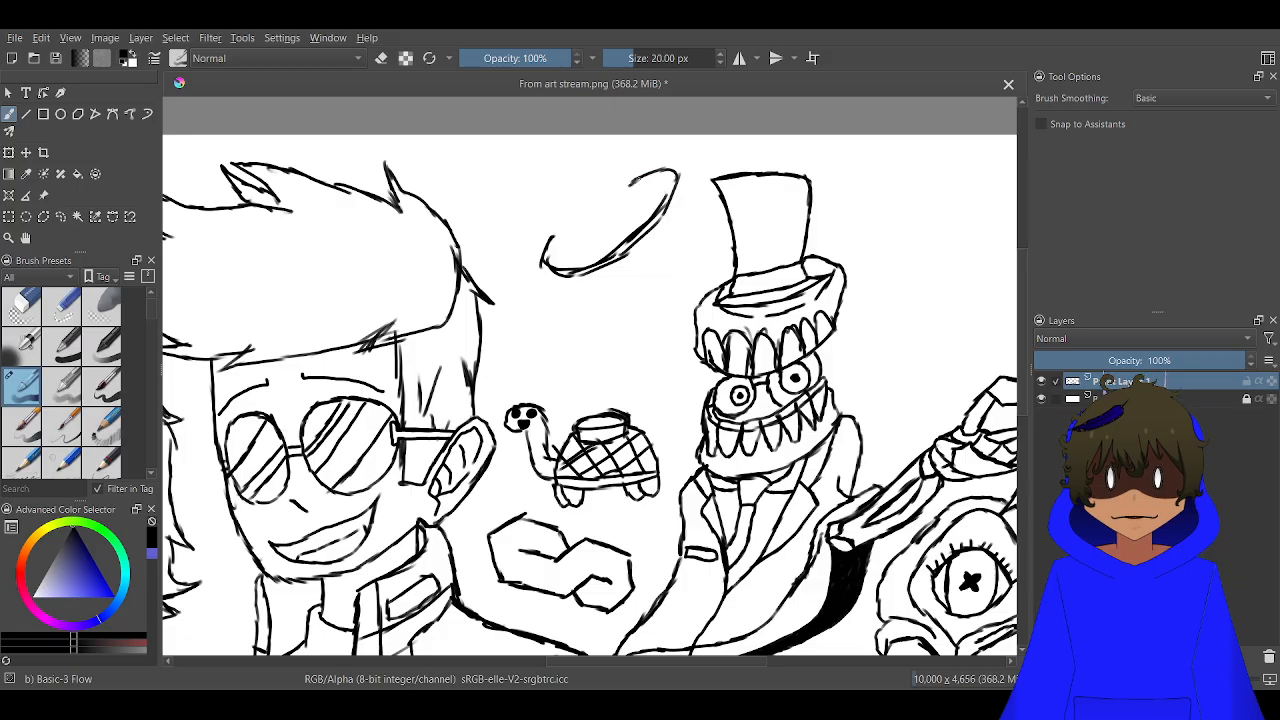
Draw the tilted hat's crown above the brim, with slanted sides, a curved base line and a curved top edge
{"action": "scroll", "coordinate": [626, 214], "scroll_direction": "up", "scroll_amount": 3}
{"action": "mouse_move", "coordinate": [648, 193]}
{"action": "left_mouse_down"}
{"action": "mouse_move", "coordinate": [604, 242]}
{"action": "mouse_move", "coordinate": [548, 270]}
{"action": "mouse_move", "coordinate": [655, 195]}
{"action": "mouse_move", "coordinate": [607, 98]}
{"action": "left_mouse_up"}
{"action": "scroll", "coordinate": [516, 178], "scroll_direction": "down", "scroll_amount": 2}
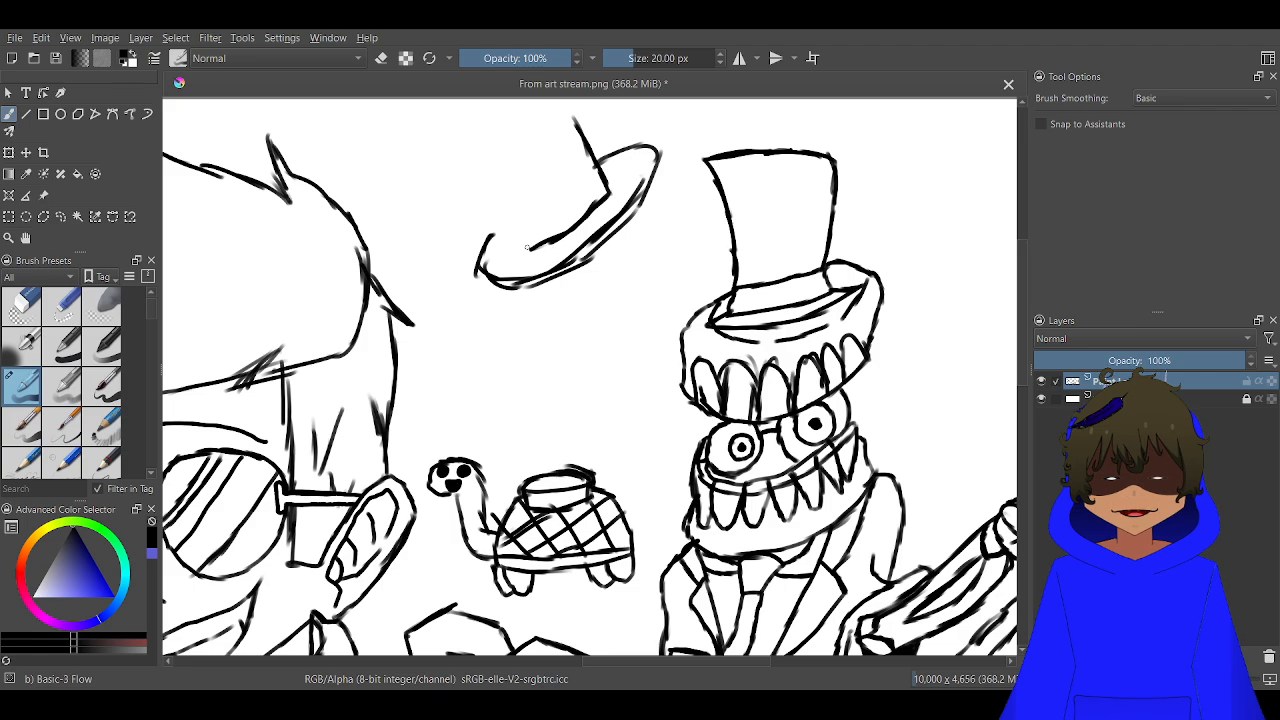
{"action": "mouse_move", "coordinate": [527, 247]}
{"action": "left_mouse_down"}
{"action": "mouse_move", "coordinate": [456, 148]}
{"action": "mouse_move", "coordinate": [472, 116]}
{"action": "mouse_move", "coordinate": [505, 100]}
{"action": "left_mouse_up"}
{"action": "scroll", "coordinate": [508, 131], "scroll_direction": "up", "scroll_amount": 2}
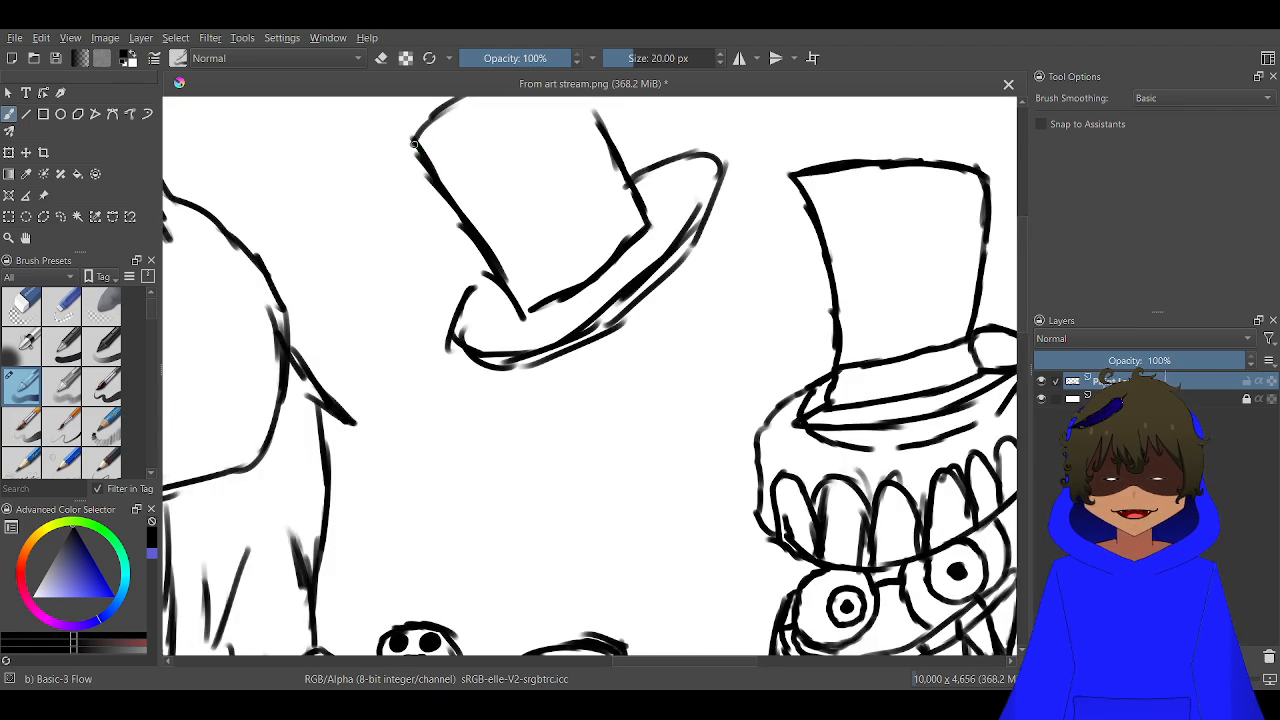
{"action": "mouse_move", "coordinate": [413, 143]}
{"action": "left_mouse_down"}
{"action": "mouse_move", "coordinate": [558, 100]}
{"action": "mouse_move", "coordinate": [595, 126]}
{"action": "left_mouse_up"}
Draw a round head beneath the tilted hat's brim and outline a band of glasses across it with a wavy lower edge
{"action": "scroll", "coordinate": [656, 313], "scroll_direction": "up", "scroll_amount": 2}
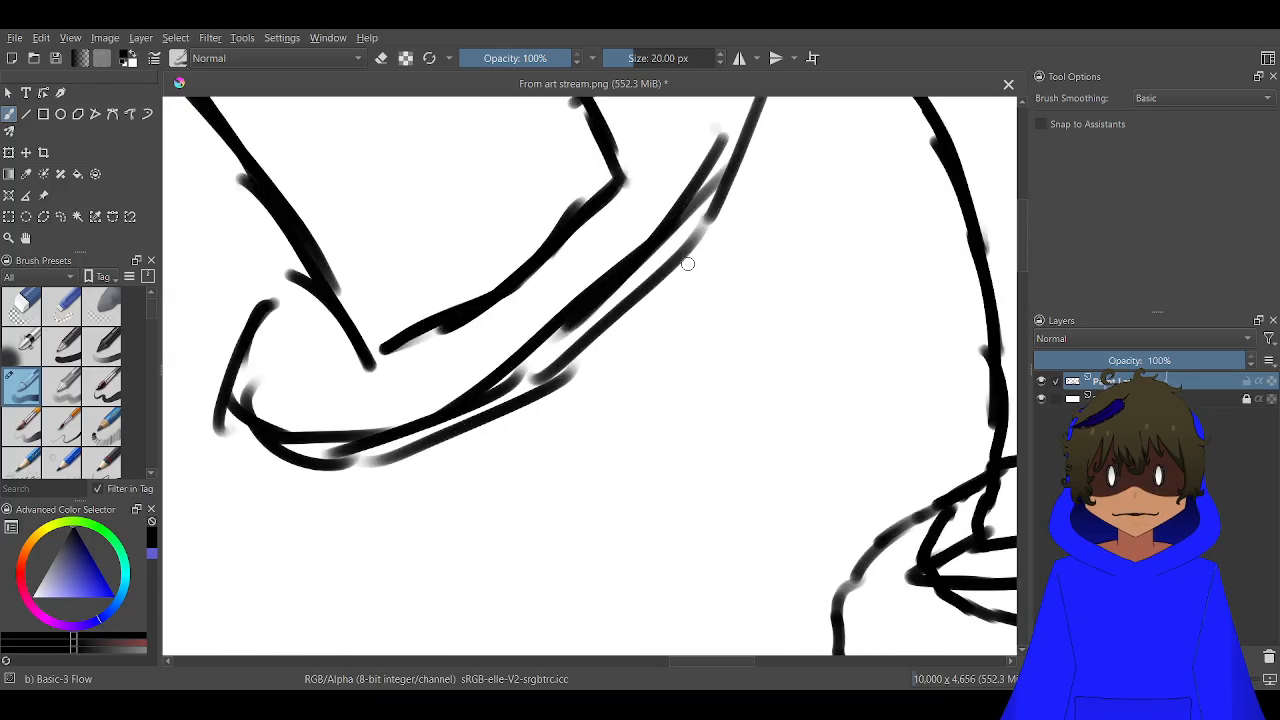
{"action": "mouse_move", "coordinate": [688, 250]}
{"action": "left_mouse_down"}
{"action": "mouse_move", "coordinate": [727, 367]}
{"action": "mouse_move", "coordinate": [684, 427]}
{"action": "left_mouse_up"}
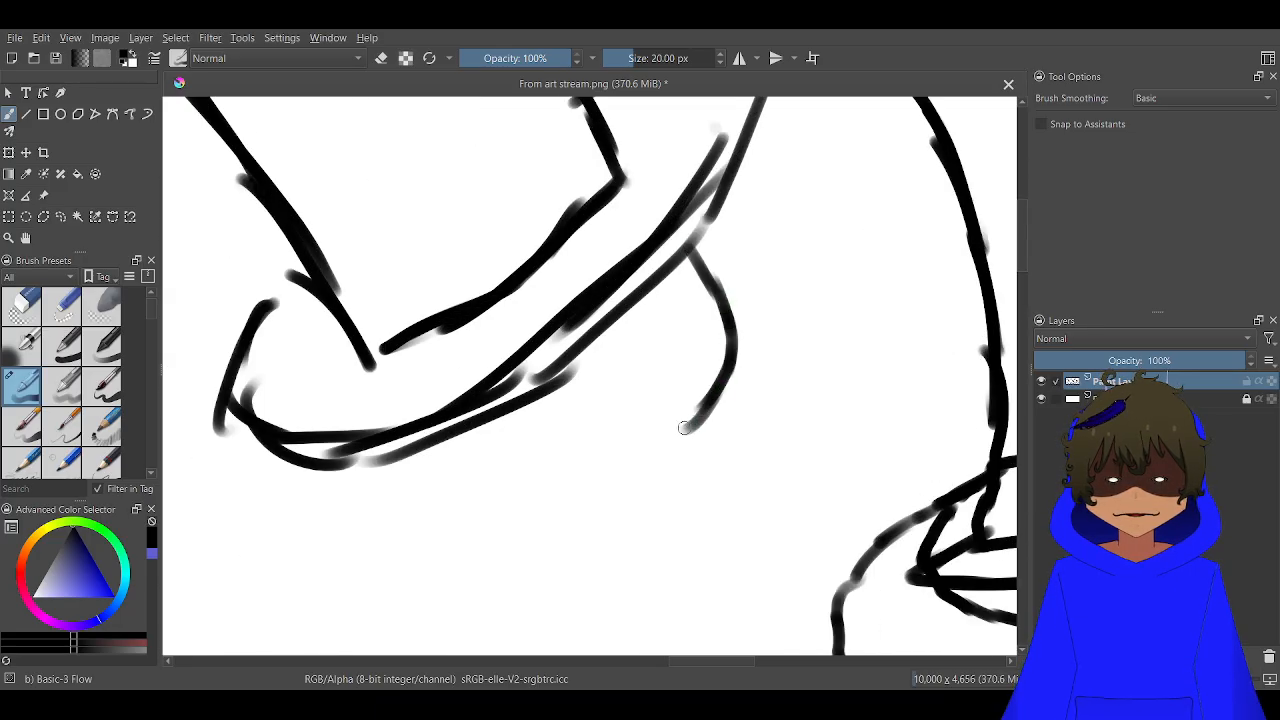
{"action": "mouse_move", "coordinate": [681, 241]}
{"action": "left_mouse_down"}
{"action": "mouse_move", "coordinate": [733, 331]}
{"action": "mouse_move", "coordinate": [736, 371]}
{"action": "mouse_move", "coordinate": [716, 469]}
{"action": "mouse_move", "coordinate": [673, 525]}
{"action": "mouse_move", "coordinate": [570, 569]}
{"action": "mouse_move", "coordinate": [512, 567]}
{"action": "mouse_move", "coordinate": [453, 513]}
{"action": "mouse_move", "coordinate": [433, 444]}
{"action": "mouse_move", "coordinate": [436, 494]}
{"action": "left_mouse_up"}
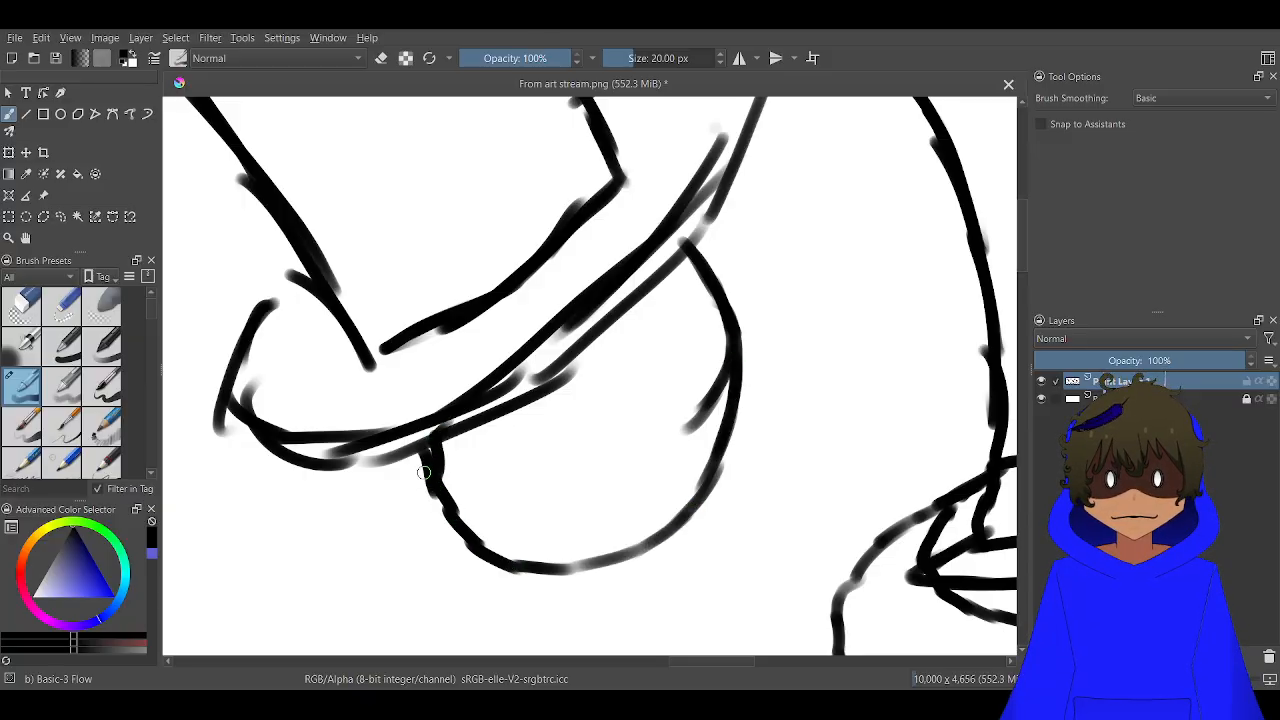
{"action": "left_click_drag", "start_coordinate": [416, 432], "coordinate": [428, 478]}
{"action": "mouse_move", "coordinate": [708, 422]}
{"action": "left_mouse_down"}
{"action": "mouse_move", "coordinate": [638, 438]}
{"action": "mouse_move", "coordinate": [556, 507]}
{"action": "mouse_move", "coordinate": [450, 507]}
{"action": "mouse_move", "coordinate": [440, 482]}
{"action": "mouse_move", "coordinate": [549, 379]}
{"action": "mouse_move", "coordinate": [524, 399]}
{"action": "mouse_move", "coordinate": [704, 276]}
{"action": "mouse_move", "coordinate": [576, 364]}
{"action": "left_mouse_up"}
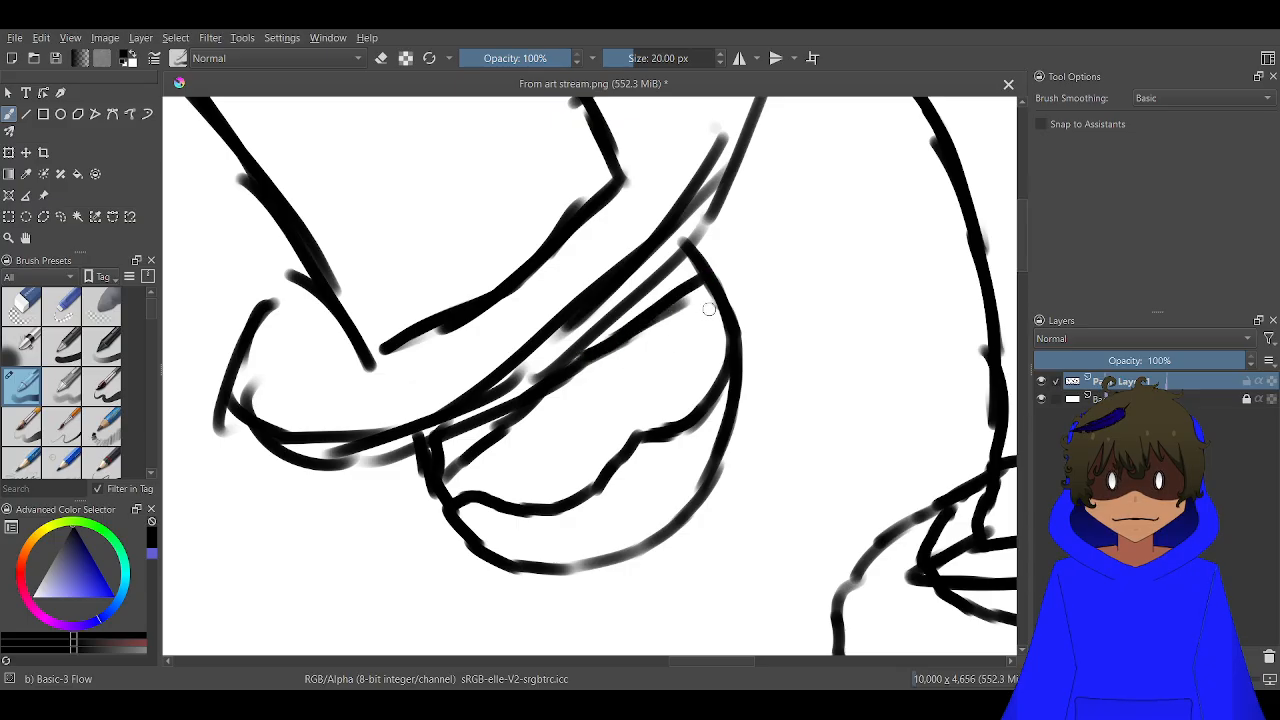
Shade both lenses of the new head's glasses with dense diagonal hatching
{"action": "mouse_move", "coordinate": [708, 309]}
{"action": "left_mouse_down"}
{"action": "mouse_move", "coordinate": [648, 348]}
{"action": "mouse_move", "coordinate": [682, 347]}
{"action": "mouse_move", "coordinate": [640, 372]}
{"action": "left_mouse_up"}
{"action": "mouse_move", "coordinate": [712, 345]}
{"action": "left_mouse_down"}
{"action": "mouse_move", "coordinate": [643, 387]}
{"action": "mouse_move", "coordinate": [700, 360]}
{"action": "mouse_move", "coordinate": [648, 398]}
{"action": "left_mouse_up"}
{"action": "mouse_move", "coordinate": [716, 368]}
{"action": "left_mouse_down"}
{"action": "mouse_move", "coordinate": [694, 394]}
{"action": "mouse_move", "coordinate": [642, 406]}
{"action": "left_mouse_up"}
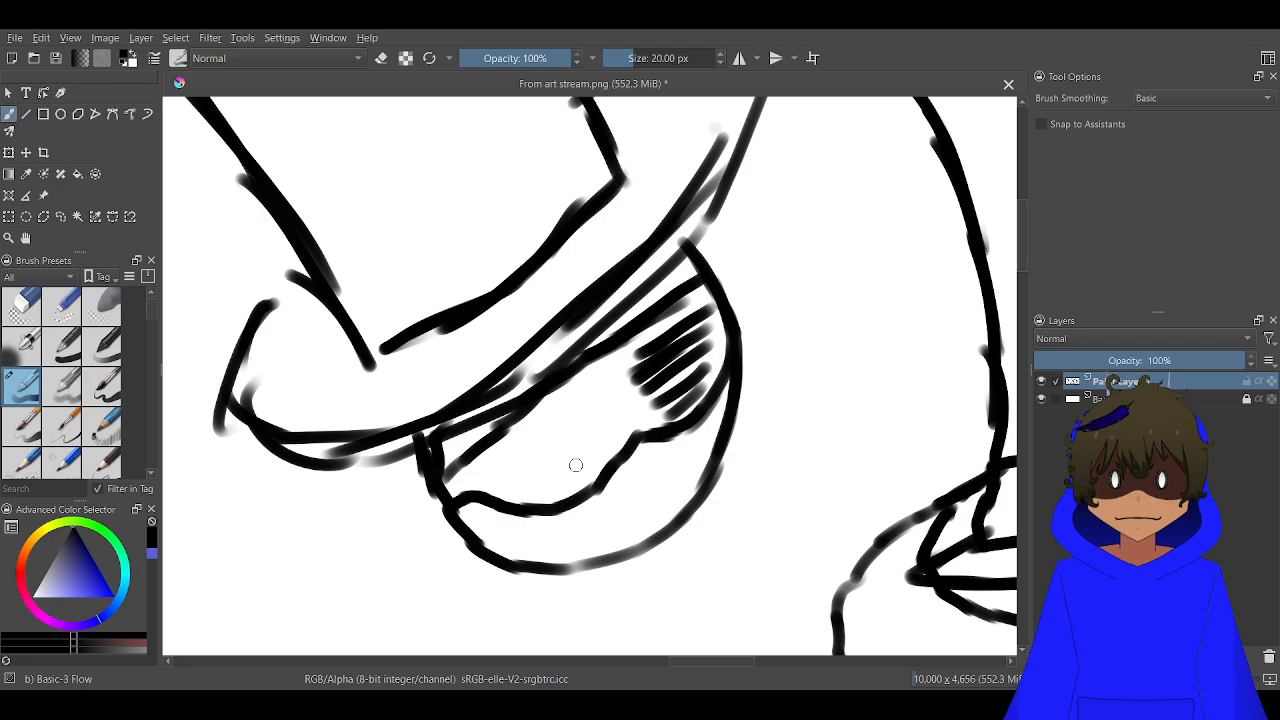
{"action": "mouse_move", "coordinate": [600, 452]}
{"action": "left_mouse_down"}
{"action": "mouse_move", "coordinate": [540, 493]}
{"action": "mouse_move", "coordinate": [510, 490]}
{"action": "left_mouse_up"}
{"action": "mouse_move", "coordinate": [612, 416]}
{"action": "left_mouse_down"}
{"action": "mouse_move", "coordinate": [491, 485]}
{"action": "mouse_move", "coordinate": [588, 415]}
{"action": "mouse_move", "coordinate": [490, 472]}
{"action": "left_mouse_up"}
{"action": "mouse_move", "coordinate": [604, 394]}
{"action": "left_mouse_down"}
{"action": "mouse_move", "coordinate": [532, 439]}
{"action": "mouse_move", "coordinate": [572, 398]}
{"action": "mouse_move", "coordinate": [513, 426]}
{"action": "mouse_move", "coordinate": [581, 393]}
{"action": "mouse_move", "coordinate": [556, 442]}
{"action": "left_mouse_up"}
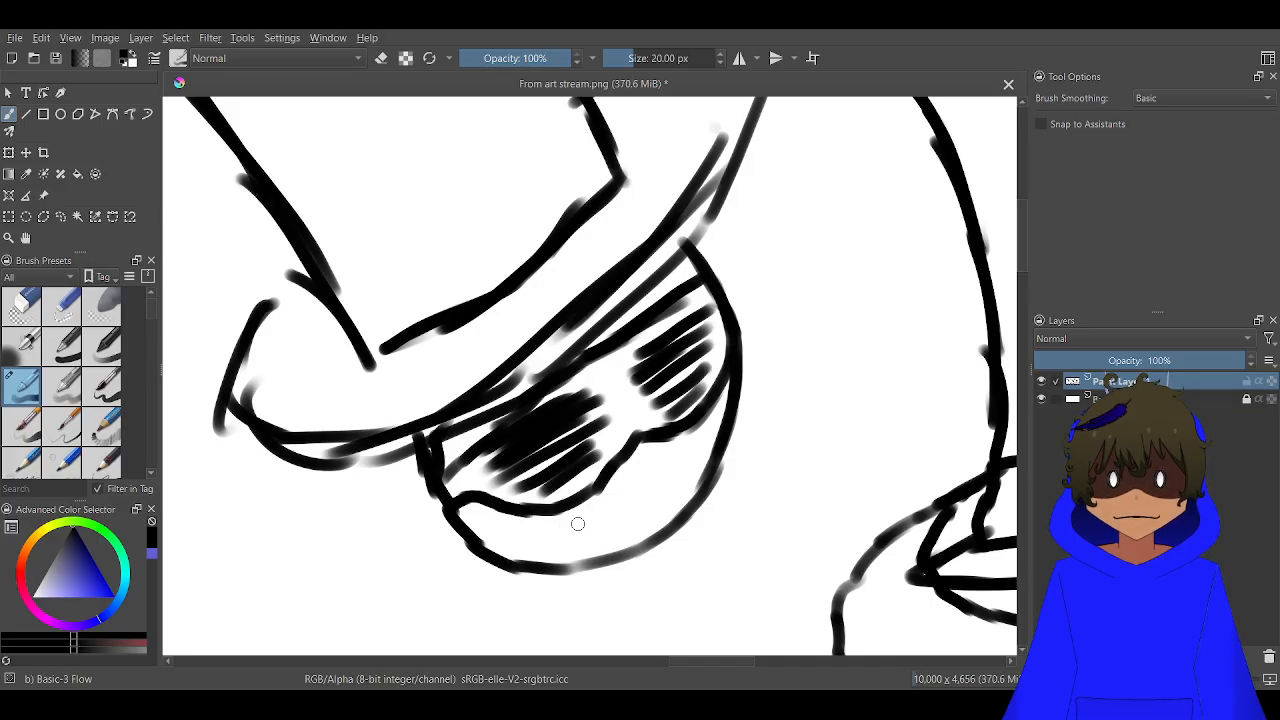
Draw a wide open grin across the lower face of the new head and fill it solid black
{"action": "mouse_move", "coordinate": [692, 466]}
{"action": "left_mouse_down"}
{"action": "mouse_move", "coordinate": [541, 513]}
{"action": "mouse_move", "coordinate": [532, 529]}
{"action": "mouse_move", "coordinate": [579, 542]}
{"action": "mouse_move", "coordinate": [614, 532]}
{"action": "mouse_move", "coordinate": [668, 483]}
{"action": "left_mouse_up"}
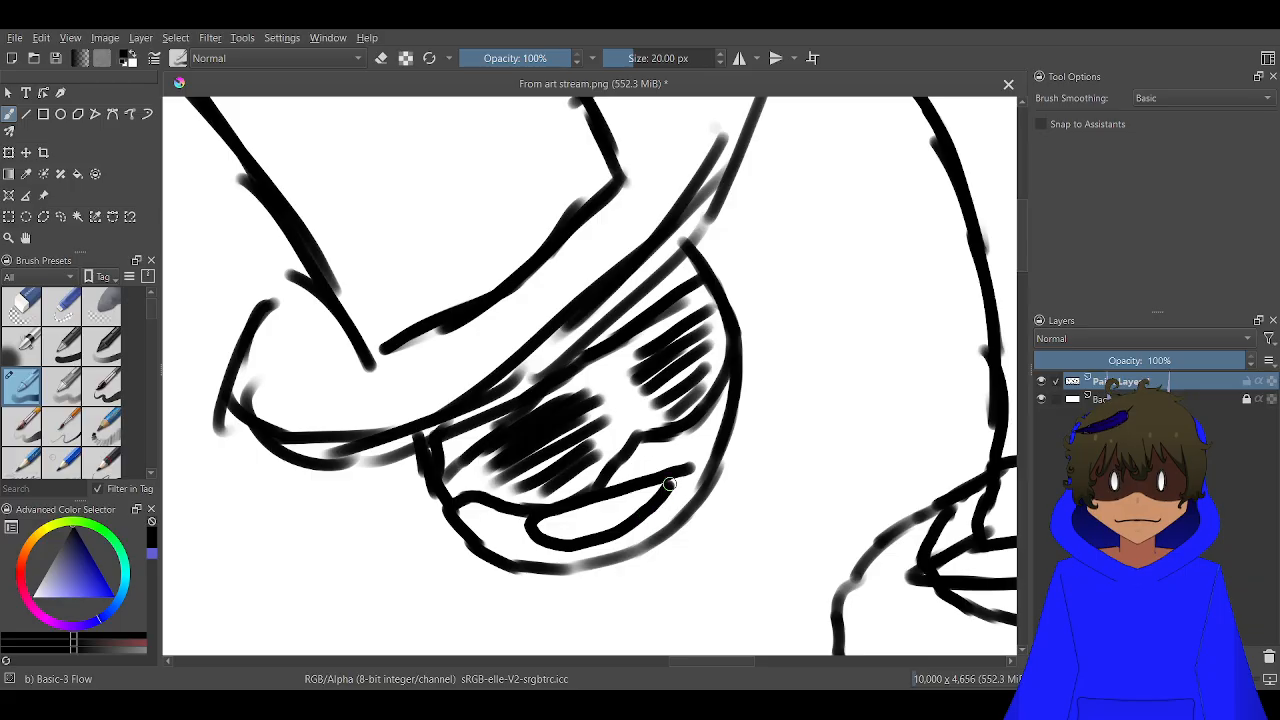
{"action": "scroll", "coordinate": [668, 483], "scroll_direction": "down", "scroll_amount": 5}
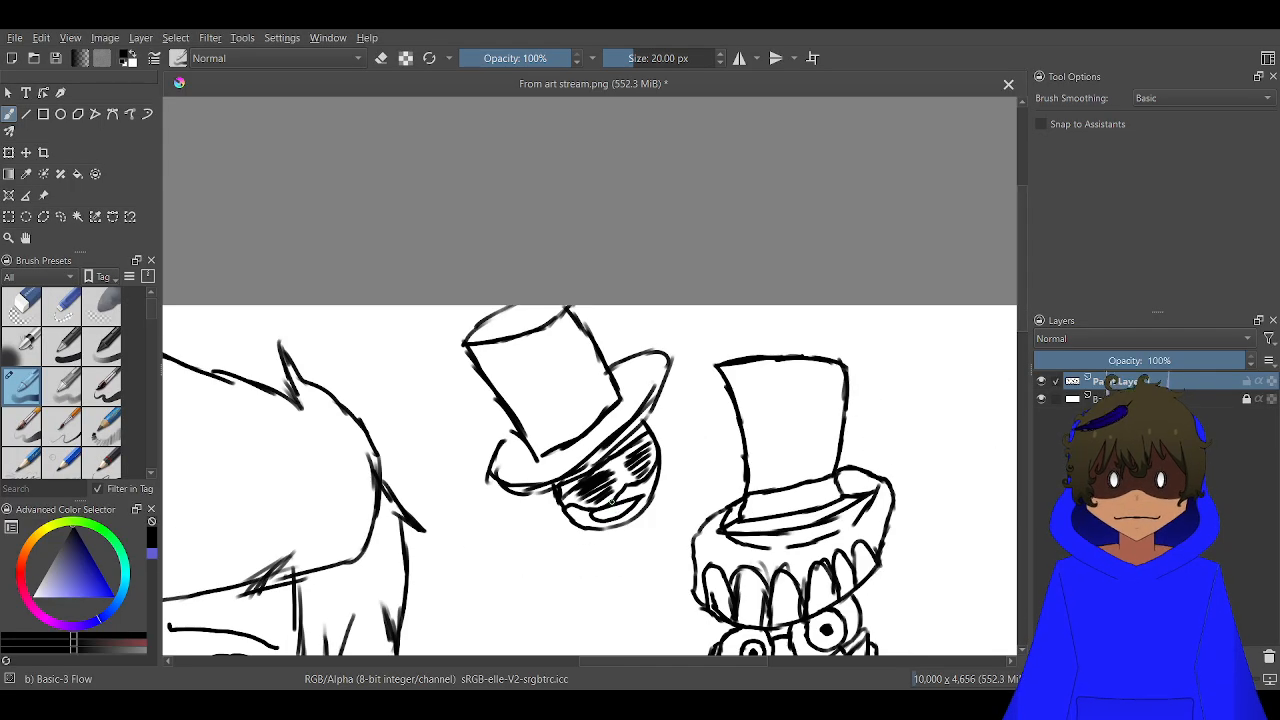
{"action": "scroll", "coordinate": [610, 500], "scroll_direction": "up", "scroll_amount": 5}
Draw a bent arm reaching down and left from beneath the new head, ending in a hand with rounded fingers
{"action": "mouse_move", "coordinate": [577, 526]}
{"action": "left_mouse_down"}
{"action": "mouse_move", "coordinate": [532, 565]}
{"action": "mouse_move", "coordinate": [615, 528]}
{"action": "mouse_move", "coordinate": [635, 537]}
{"action": "mouse_move", "coordinate": [668, 524]}
{"action": "mouse_move", "coordinate": [608, 565]}
{"action": "mouse_move", "coordinate": [595, 565]}
{"action": "mouse_move", "coordinate": [616, 536]}
{"action": "mouse_move", "coordinate": [472, 557]}
{"action": "mouse_move", "coordinate": [509, 572]}
{"action": "mouse_move", "coordinate": [516, 330]}
{"action": "mouse_move", "coordinate": [565, 137]}
{"action": "mouse_move", "coordinate": [587, 229]}
{"action": "mouse_move", "coordinate": [562, 242]}
{"action": "mouse_move", "coordinate": [515, 230]}
{"action": "left_mouse_up"}
{"action": "scroll", "coordinate": [519, 335], "scroll_direction": "down", "scroll_amount": 2}
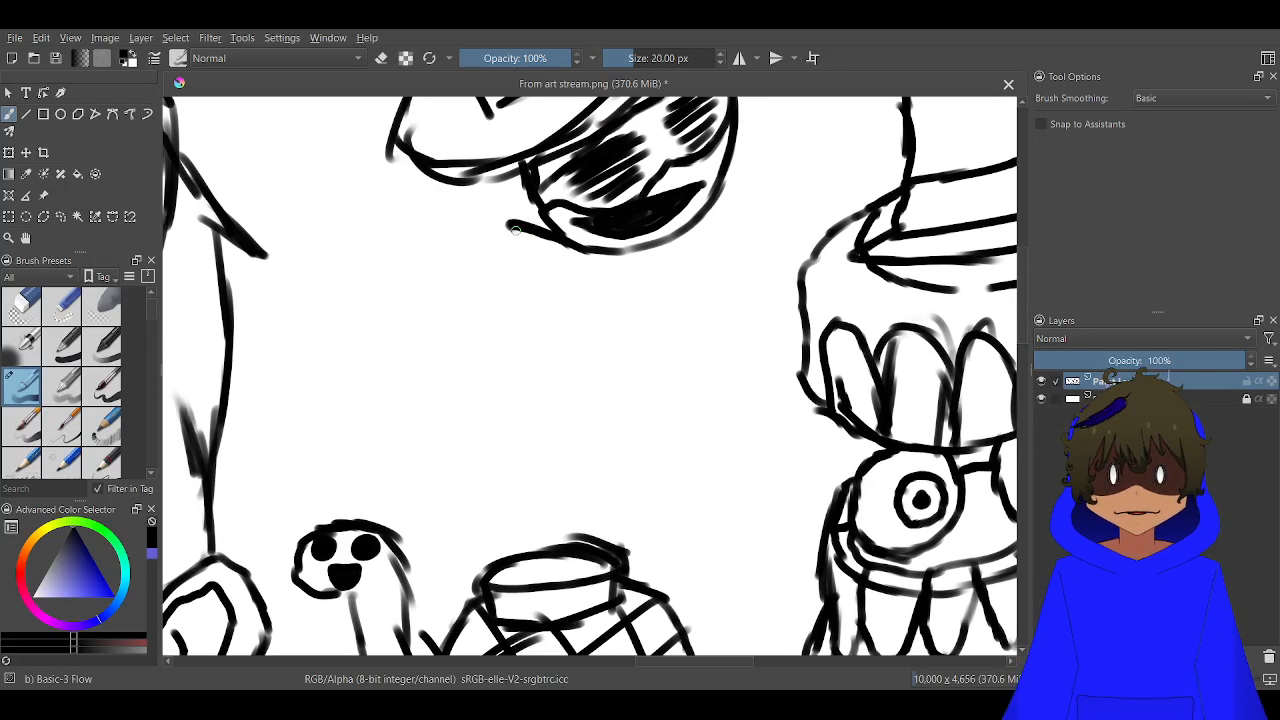
{"action": "mouse_move", "coordinate": [605, 279]}
{"action": "left_mouse_down"}
{"action": "mouse_move", "coordinate": [530, 229]}
{"action": "mouse_move", "coordinate": [415, 278]}
{"action": "mouse_move", "coordinate": [372, 320]}
{"action": "left_mouse_up"}
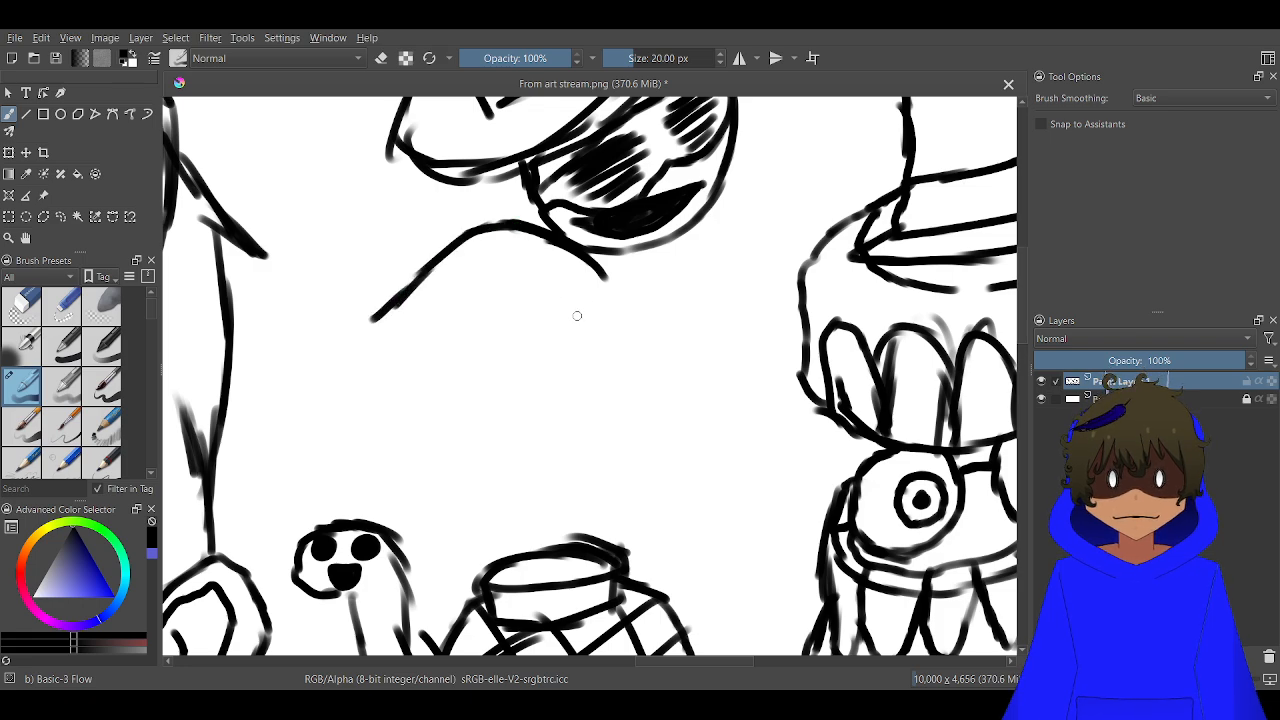
{"action": "mouse_move", "coordinate": [577, 316]}
{"action": "left_mouse_down"}
{"action": "mouse_move", "coordinate": [505, 303]}
{"action": "mouse_move", "coordinate": [496, 285]}
{"action": "mouse_move", "coordinate": [481, 293]}
{"action": "mouse_move", "coordinate": [460, 378]}
{"action": "mouse_move", "coordinate": [400, 409]}
{"action": "mouse_move", "coordinate": [404, 395]}
{"action": "mouse_move", "coordinate": [412, 377]}
{"action": "mouse_move", "coordinate": [436, 390]}
{"action": "mouse_move", "coordinate": [423, 439]}
{"action": "mouse_move", "coordinate": [375, 431]}
{"action": "mouse_move", "coordinate": [369, 398]}
{"action": "mouse_move", "coordinate": [371, 425]}
{"action": "mouse_move", "coordinate": [353, 431]}
{"action": "mouse_move", "coordinate": [334, 408]}
{"action": "mouse_move", "coordinate": [341, 374]}
{"action": "left_mouse_up"}
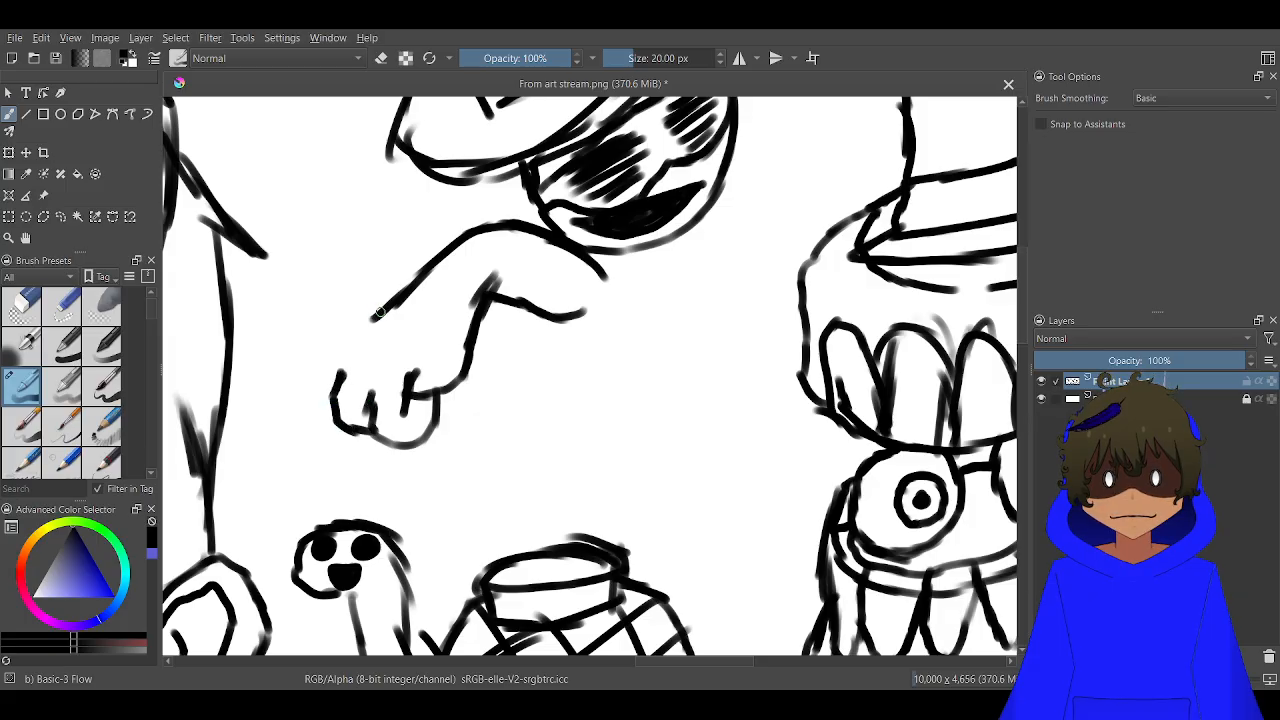
{"action": "mouse_move", "coordinate": [379, 312]}
{"action": "left_mouse_down"}
{"action": "mouse_move", "coordinate": [328, 360]}
{"action": "mouse_move", "coordinate": [338, 392]}
{"action": "left_mouse_up"}
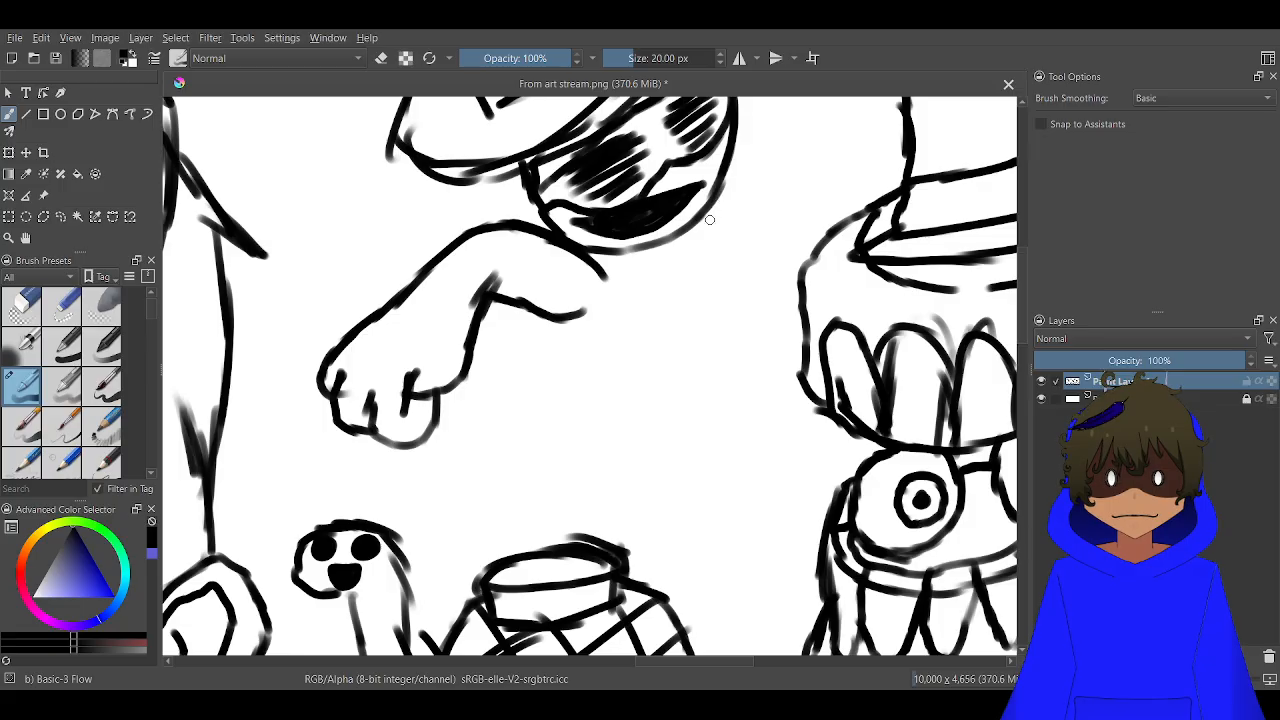
Draw the hatted figure's slanting body sides down toward the turtle, with a notched lower edge and narrow leg lines meeting the shell
{"action": "left_click_drag", "start_coordinate": [672, 338], "coordinate": [742, 240]}
{"action": "left_click_drag", "start_coordinate": [700, 295], "coordinate": [777, 195]}
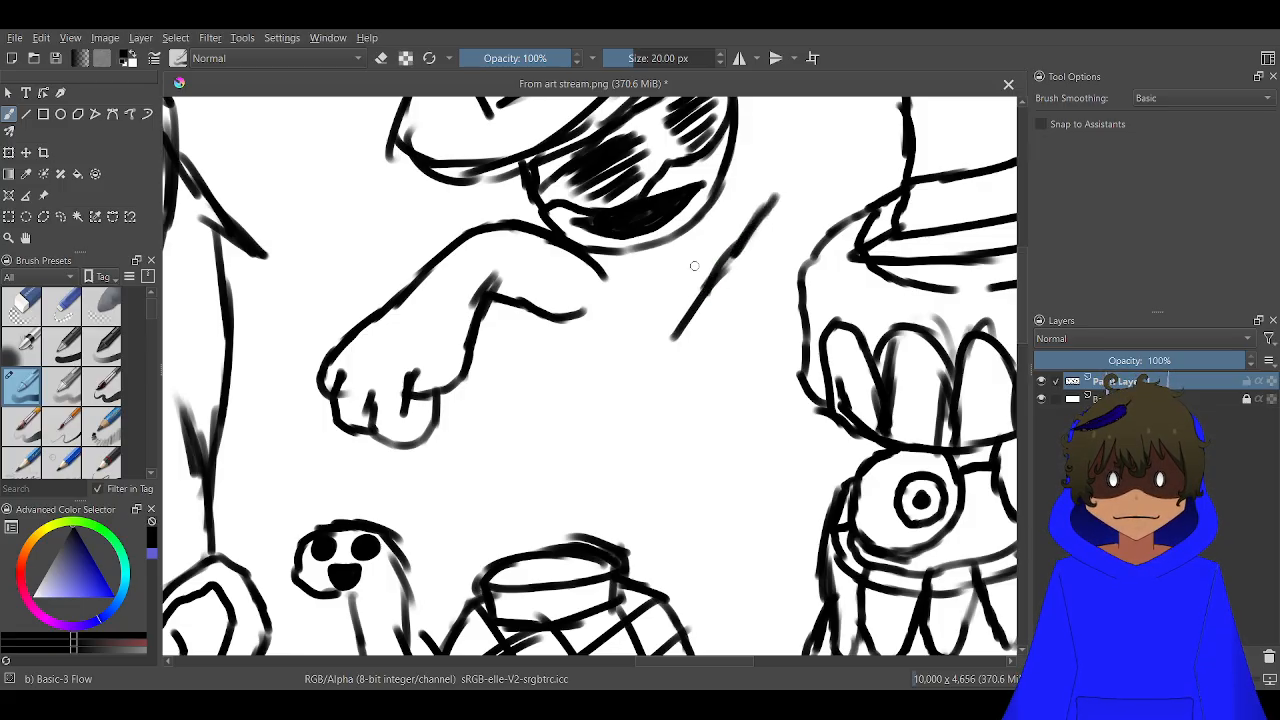
{"action": "mouse_move", "coordinate": [681, 325]}
{"action": "left_mouse_down"}
{"action": "mouse_move", "coordinate": [636, 428]}
{"action": "mouse_move", "coordinate": [720, 466]}
{"action": "mouse_move", "coordinate": [645, 557]}
{"action": "mouse_move", "coordinate": [726, 449]}
{"action": "mouse_move", "coordinate": [715, 467]}
{"action": "mouse_move", "coordinate": [612, 488]}
{"action": "mouse_move", "coordinate": [580, 538]}
{"action": "left_mouse_up"}
{"action": "left_click_drag", "start_coordinate": [616, 481], "coordinate": [563, 468]}
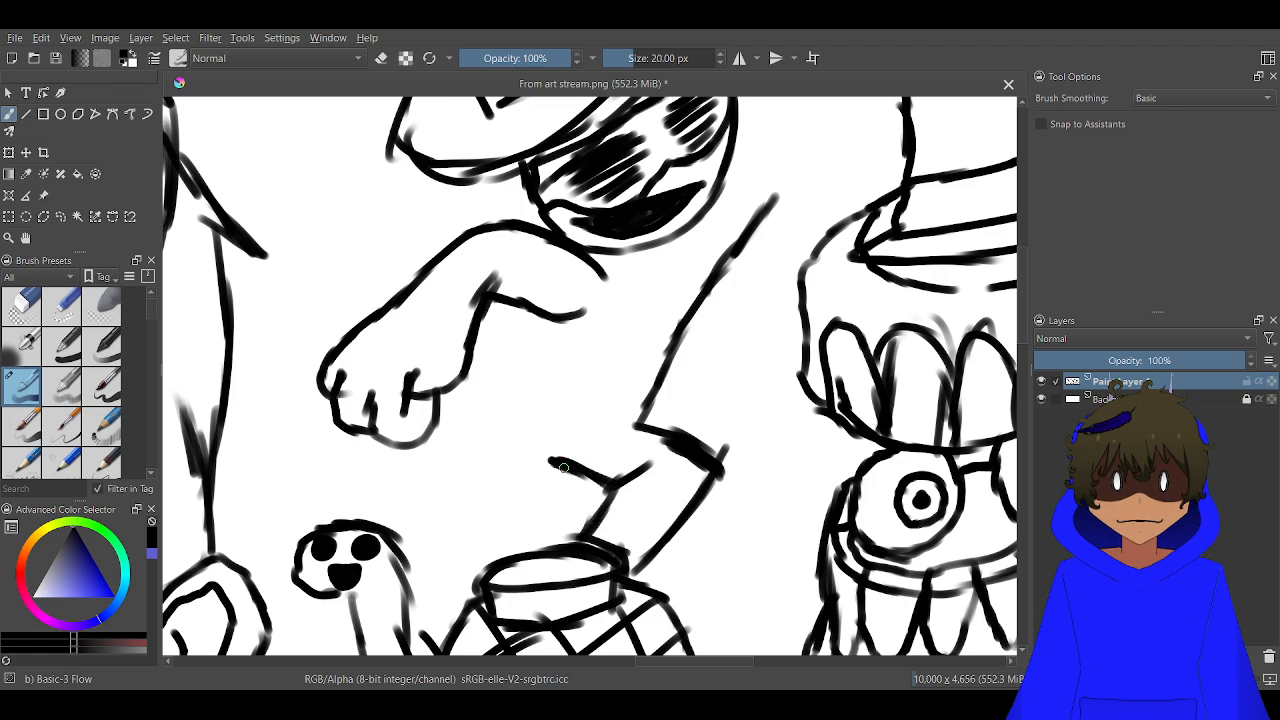
{"action": "left_click_drag", "start_coordinate": [546, 318], "coordinate": [466, 482]}
{"action": "left_click_drag", "start_coordinate": [496, 434], "coordinate": [441, 548]}
{"action": "left_click_drag", "start_coordinate": [432, 569], "coordinate": [428, 599]}
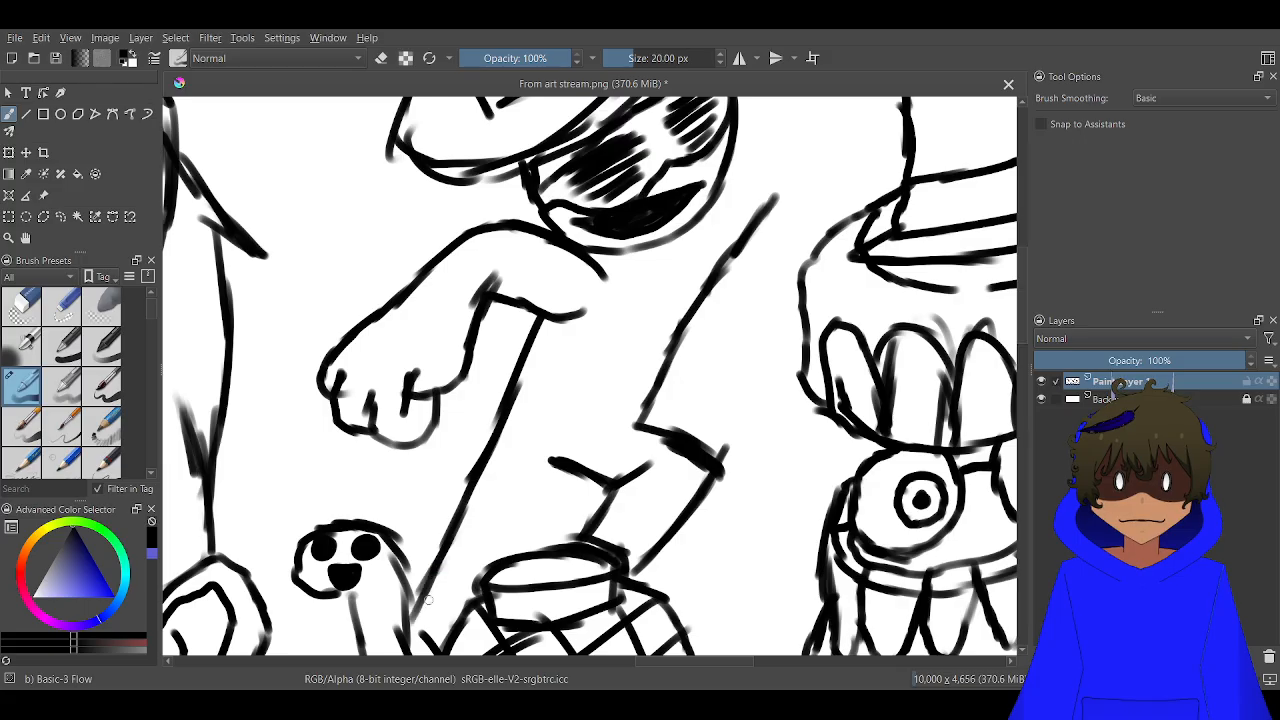
{"action": "left_click_drag", "start_coordinate": [559, 481], "coordinate": [526, 552]}
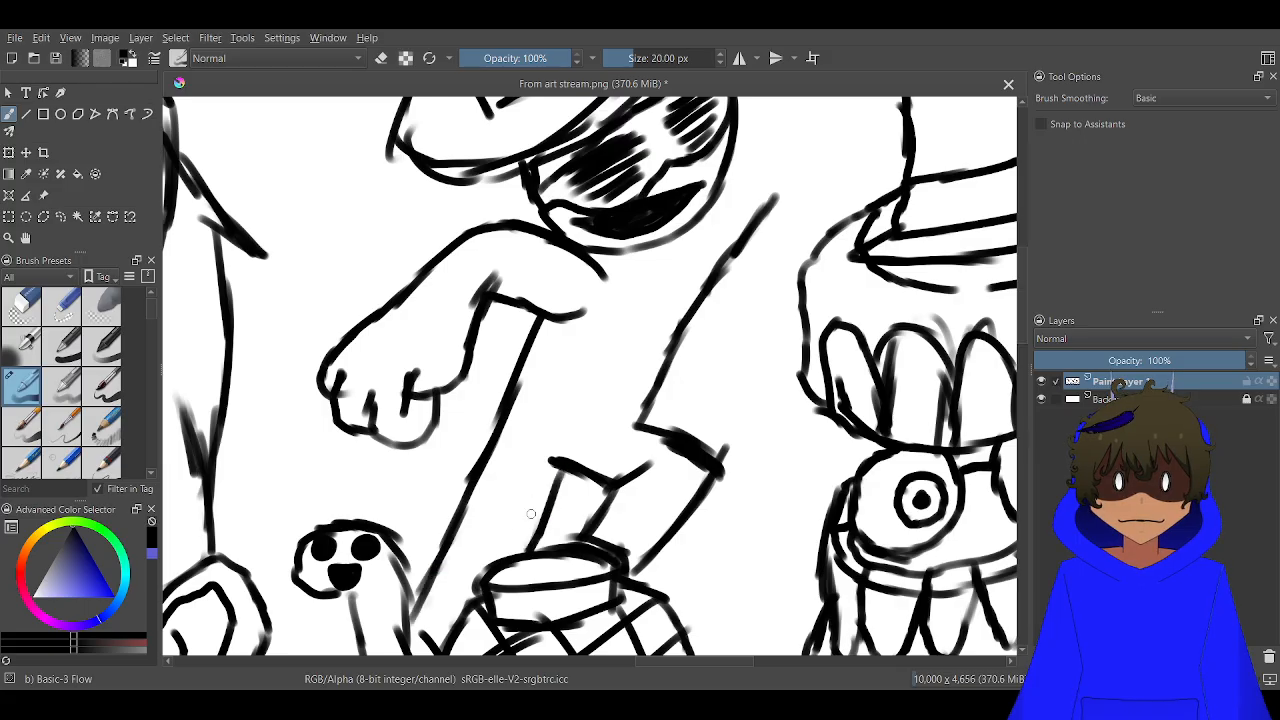
Draw two parallel lines for the hatted figure's arm, raised beside its head toward the neighbouring creature's top hat
{"action": "scroll", "coordinate": [520, 545], "scroll_direction": "down", "scroll_amount": 4}
{"action": "scroll", "coordinate": [515, 517], "scroll_direction": "up", "scroll_amount": 5}
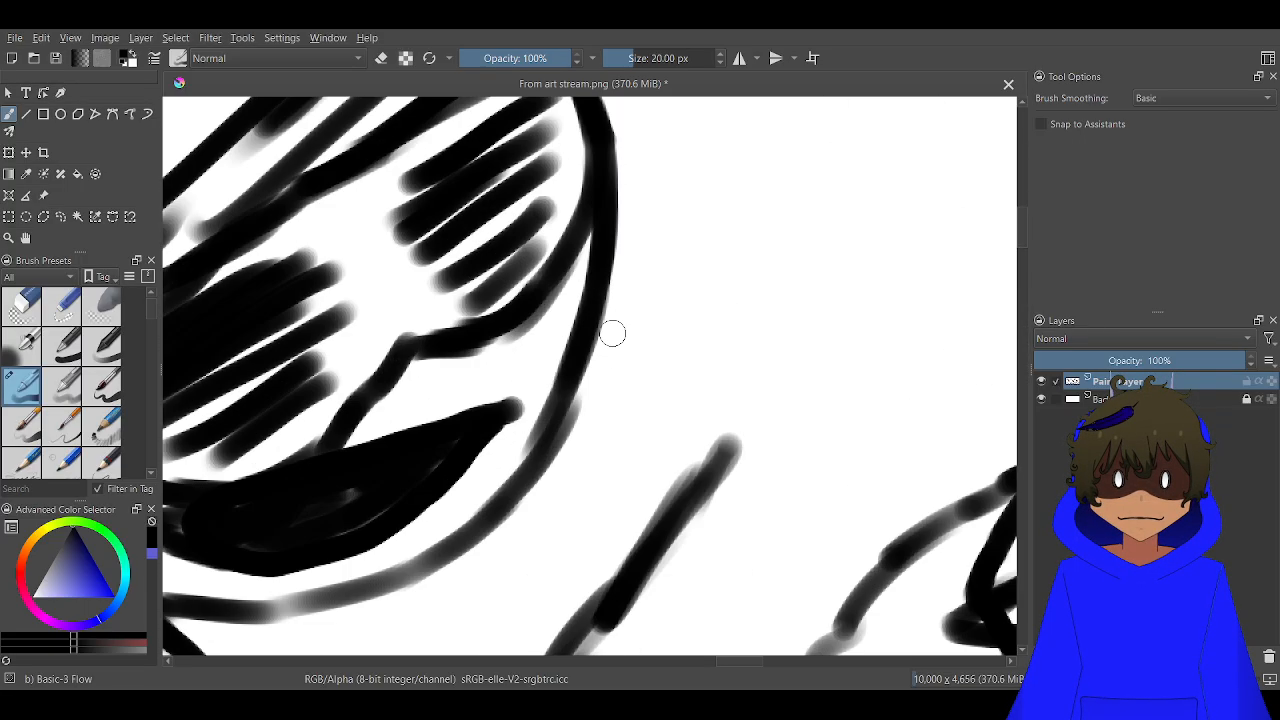
{"action": "scroll", "coordinate": [574, 395], "scroll_direction": "down", "scroll_amount": 2}
{"action": "left_click_drag", "start_coordinate": [567, 396], "coordinate": [616, 290]}
{"action": "left_click_drag", "start_coordinate": [596, 357], "coordinate": [642, 249]}
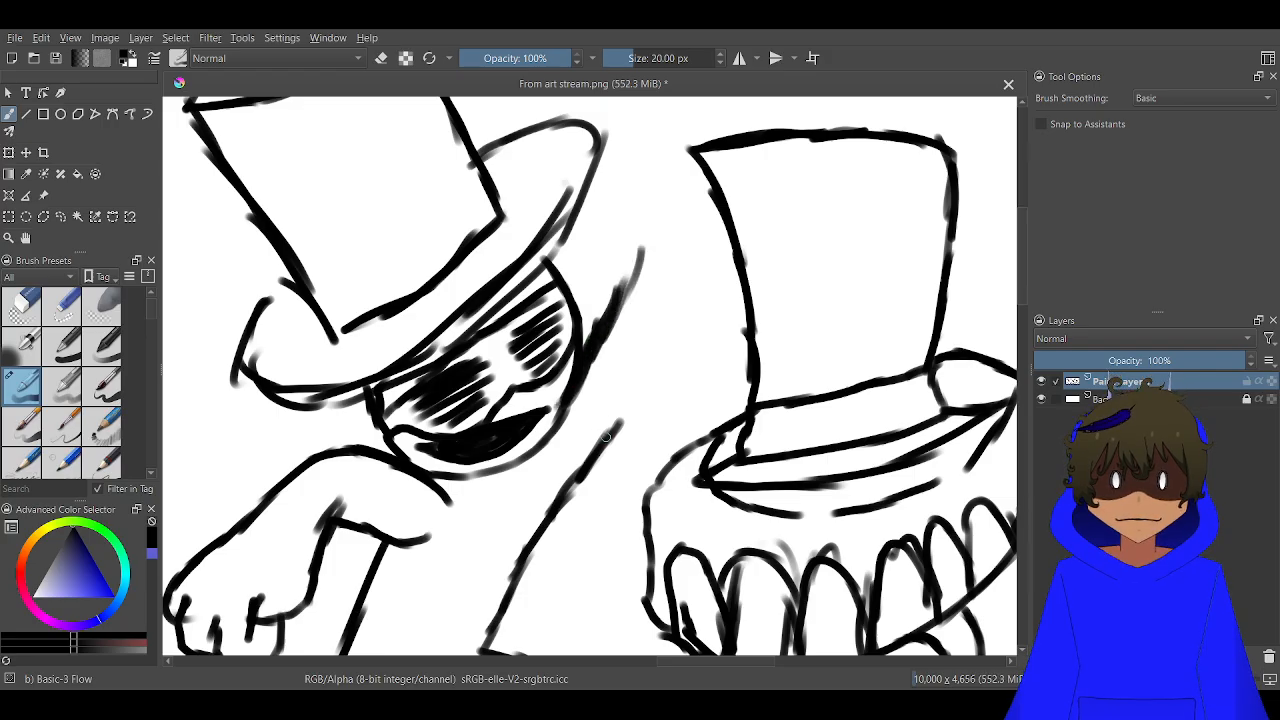
{"action": "left_click_drag", "start_coordinate": [605, 437], "coordinate": [676, 322]}
{"action": "left_click_drag", "start_coordinate": [645, 372], "coordinate": [707, 278]}
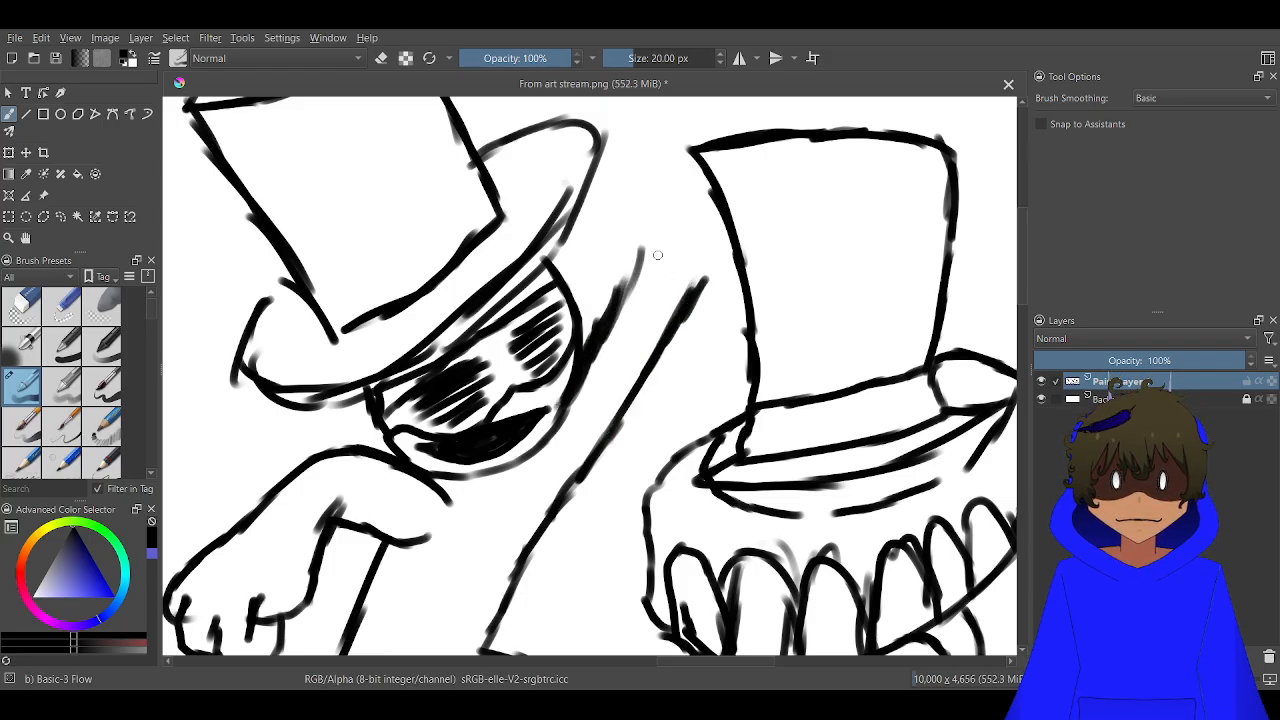
Draw a hand at the end of the raised arm, with curled fingers and one finger pointing up beside the neighbouring top hat
{"action": "scroll", "coordinate": [657, 255], "scroll_direction": "up", "scroll_amount": 2}
{"action": "left_click_drag", "start_coordinate": [623, 283], "coordinate": [606, 200]}
{"action": "mouse_move", "coordinate": [620, 246]}
{"action": "left_mouse_down"}
{"action": "mouse_move", "coordinate": [622, 156]}
{"action": "mouse_move", "coordinate": [705, 181]}
{"action": "left_mouse_up"}
{"action": "mouse_move", "coordinate": [672, 158]}
{"action": "left_mouse_down"}
{"action": "mouse_move", "coordinate": [702, 224]}
{"action": "mouse_move", "coordinate": [654, 204]}
{"action": "mouse_move", "coordinate": [687, 265]}
{"action": "mouse_move", "coordinate": [713, 276]}
{"action": "mouse_move", "coordinate": [762, 181]}
{"action": "mouse_move", "coordinate": [752, 146]}
{"action": "mouse_move", "coordinate": [729, 135]}
{"action": "mouse_move", "coordinate": [705, 195]}
{"action": "left_mouse_up"}
{"action": "mouse_move", "coordinate": [777, 160]}
{"action": "left_mouse_down"}
{"action": "mouse_move", "coordinate": [796, 201]}
{"action": "mouse_move", "coordinate": [778, 285]}
{"action": "mouse_move", "coordinate": [751, 312]}
{"action": "mouse_move", "coordinate": [726, 306]}
{"action": "mouse_move", "coordinate": [722, 272]}
{"action": "left_mouse_up"}
{"action": "left_click_drag", "start_coordinate": [703, 302], "coordinate": [579, 608]}
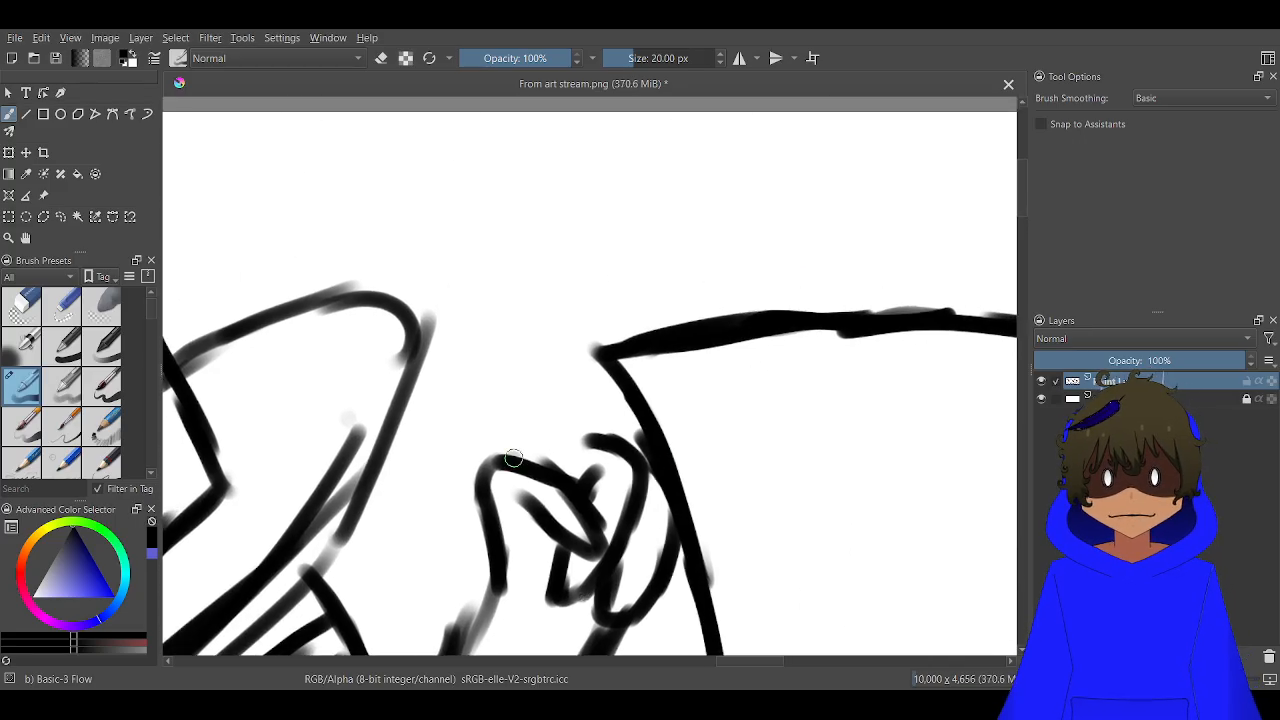
{"action": "mouse_move", "coordinate": [512, 455]}
{"action": "left_mouse_down"}
{"action": "mouse_move", "coordinate": [595, 281]}
{"action": "mouse_move", "coordinate": [575, 449]}
{"action": "mouse_move", "coordinate": [600, 378]}
{"action": "mouse_move", "coordinate": [597, 282]}
{"action": "left_mouse_up"}
{"action": "scroll", "coordinate": [574, 306], "scroll_direction": "down", "scroll_amount": 7}
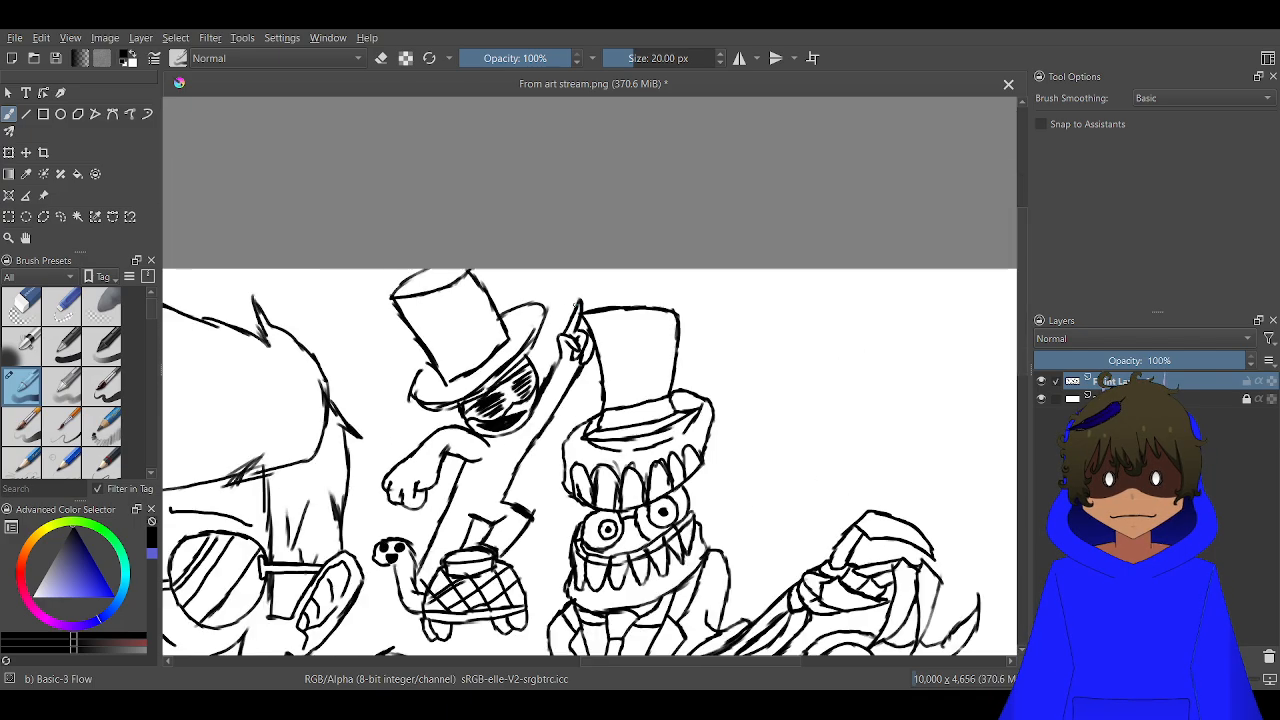
{"action": "mouse_move", "coordinate": [540, 314]}
{"action": "left_mouse_down"}
{"action": "mouse_move", "coordinate": [717, 188]}
{"action": "mouse_move", "coordinate": [747, 151]}
{"action": "left_mouse_up"}
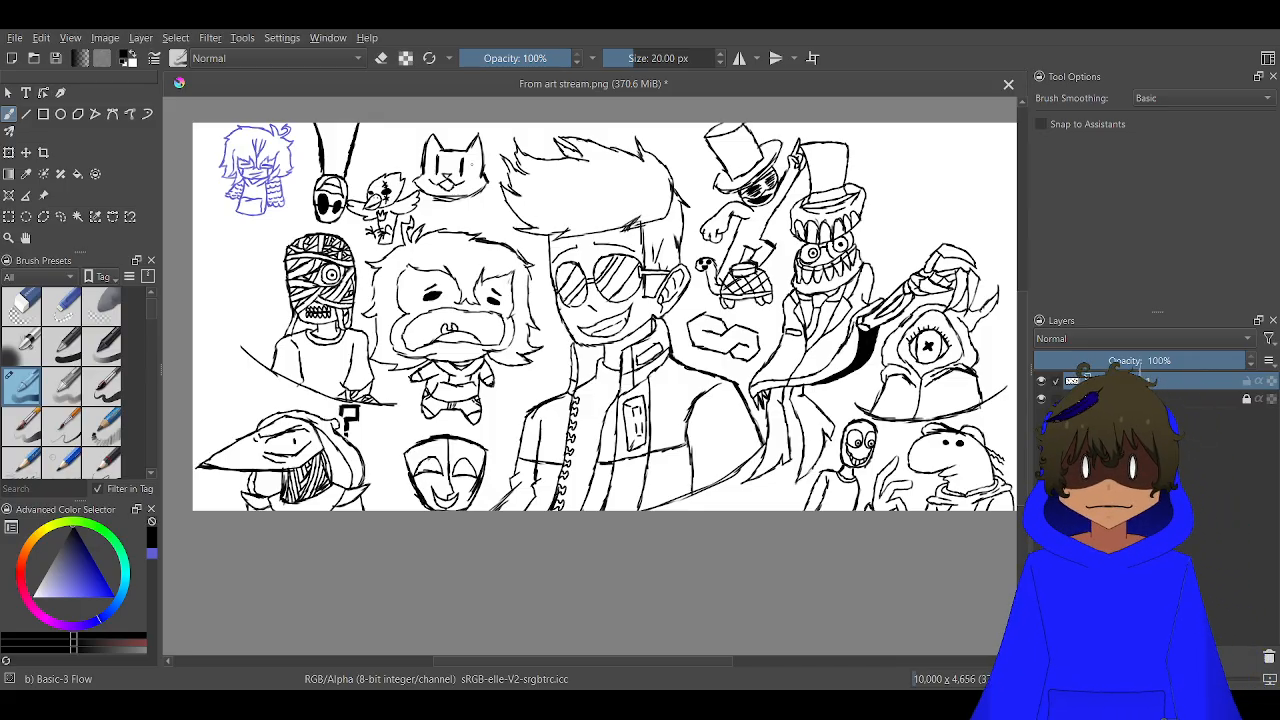
Switch the brush colour to bright green and draw a hexagonal head outline in the blank area left of the mummy
{"action": "scroll", "coordinate": [366, 178], "scroll_direction": "up", "scroll_amount": 2}
{"action": "scroll", "coordinate": [267, 235], "scroll_direction": "down", "scroll_amount": 1}
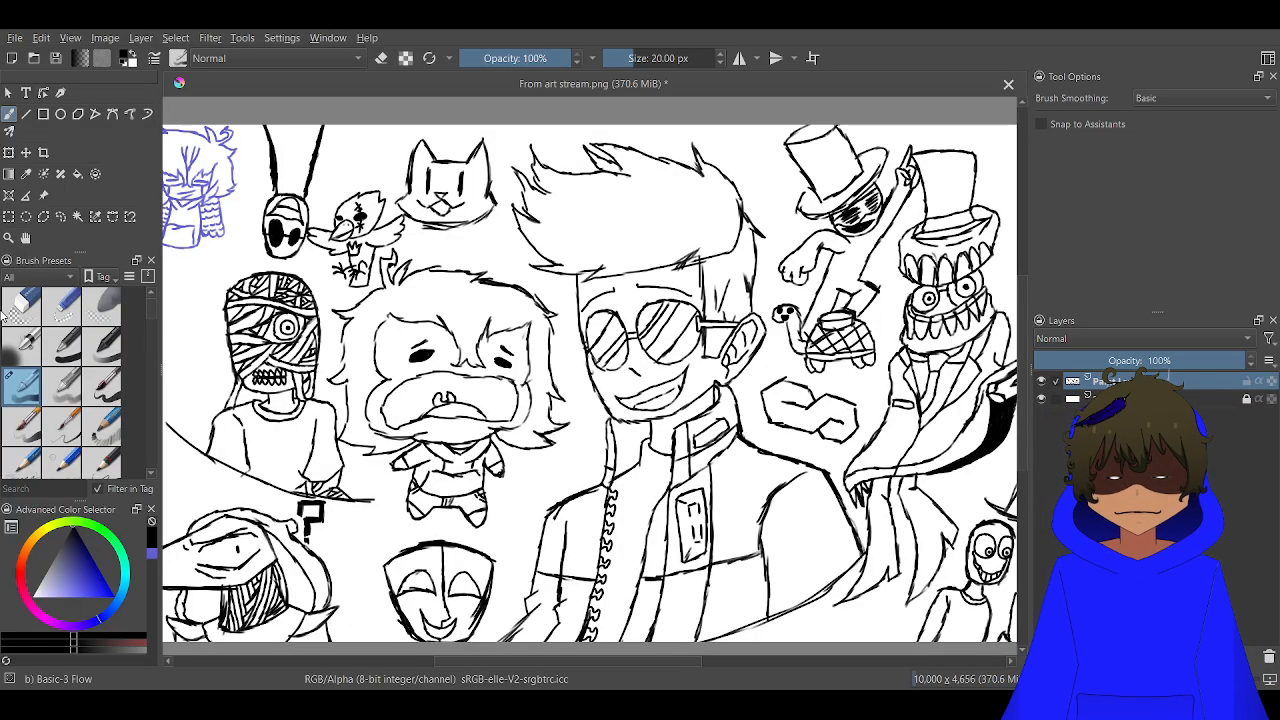
{"action": "left_click", "coordinate": [24, 607]}
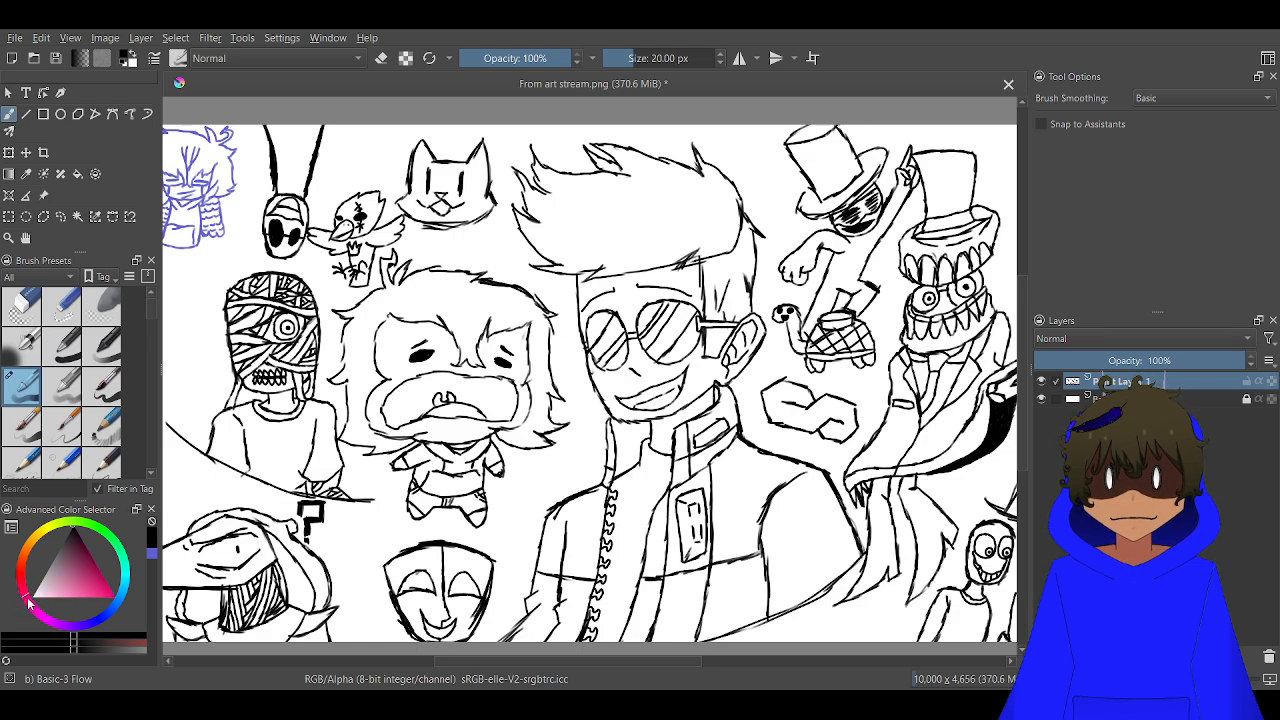
{"action": "left_click", "coordinate": [106, 540]}
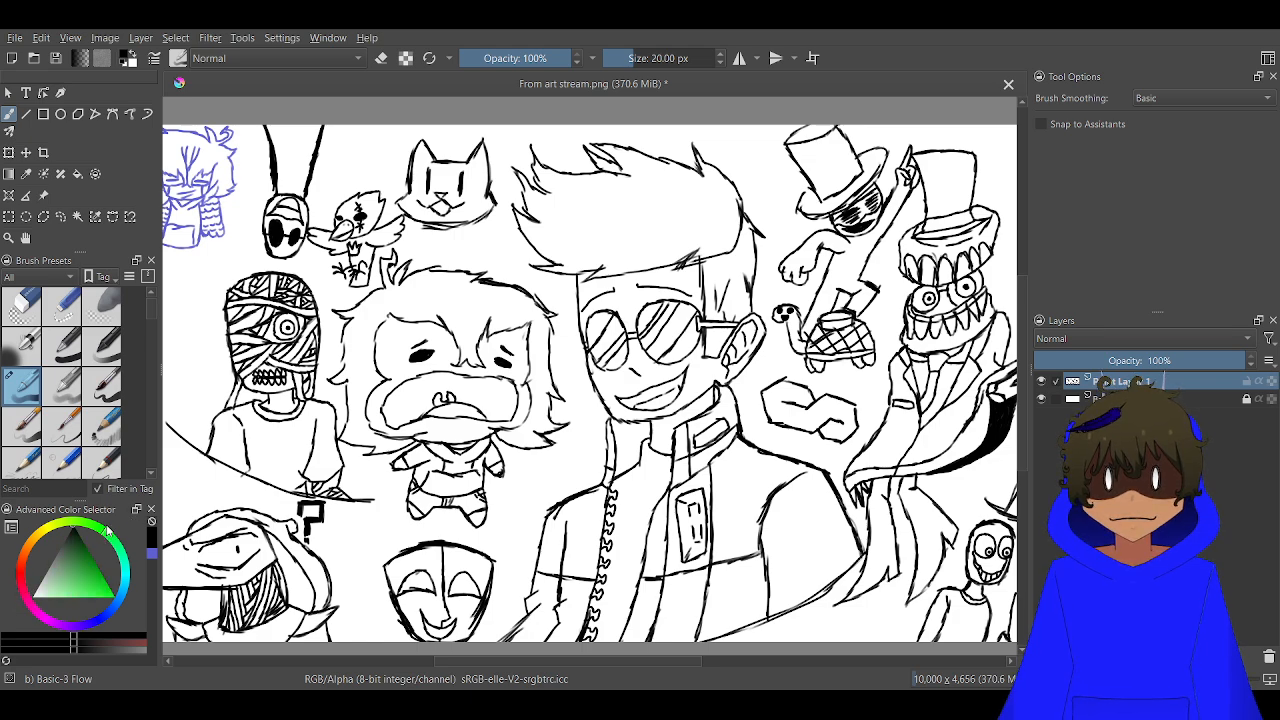
{"action": "mouse_move", "coordinate": [93, 588]}
{"action": "left_mouse_down"}
{"action": "mouse_move", "coordinate": [117, 604]}
{"action": "mouse_move", "coordinate": [89, 613]}
{"action": "mouse_move", "coordinate": [98, 589]}
{"action": "left_mouse_up"}
{"action": "mouse_move", "coordinate": [314, 362]}
{"action": "left_mouse_down"}
{"action": "mouse_move", "coordinate": [869, 252]}
{"action": "mouse_move", "coordinate": [795, 370]}
{"action": "left_mouse_up"}
{"action": "scroll", "coordinate": [706, 269], "scroll_direction": "up", "scroll_amount": 3}
{"action": "left_click_drag", "start_coordinate": [603, 345], "coordinate": [632, 261]}
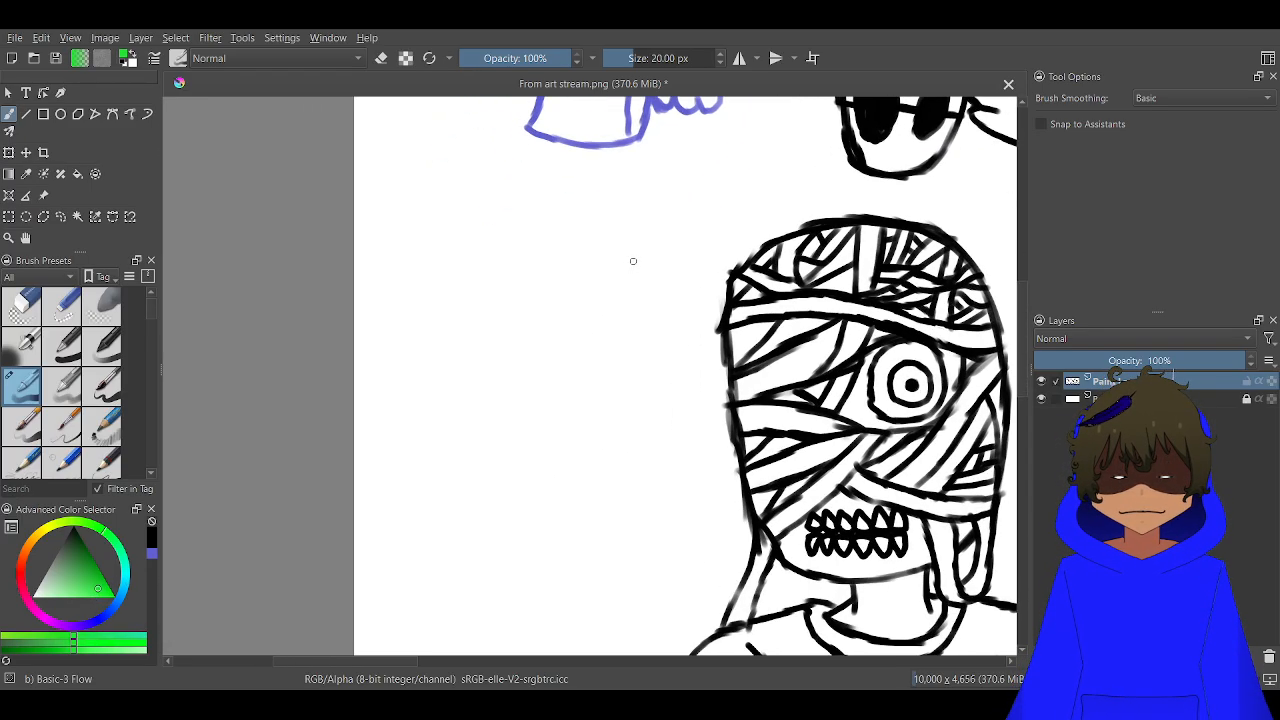
{"action": "left_click_drag", "start_coordinate": [497, 237], "coordinate": [422, 277]}
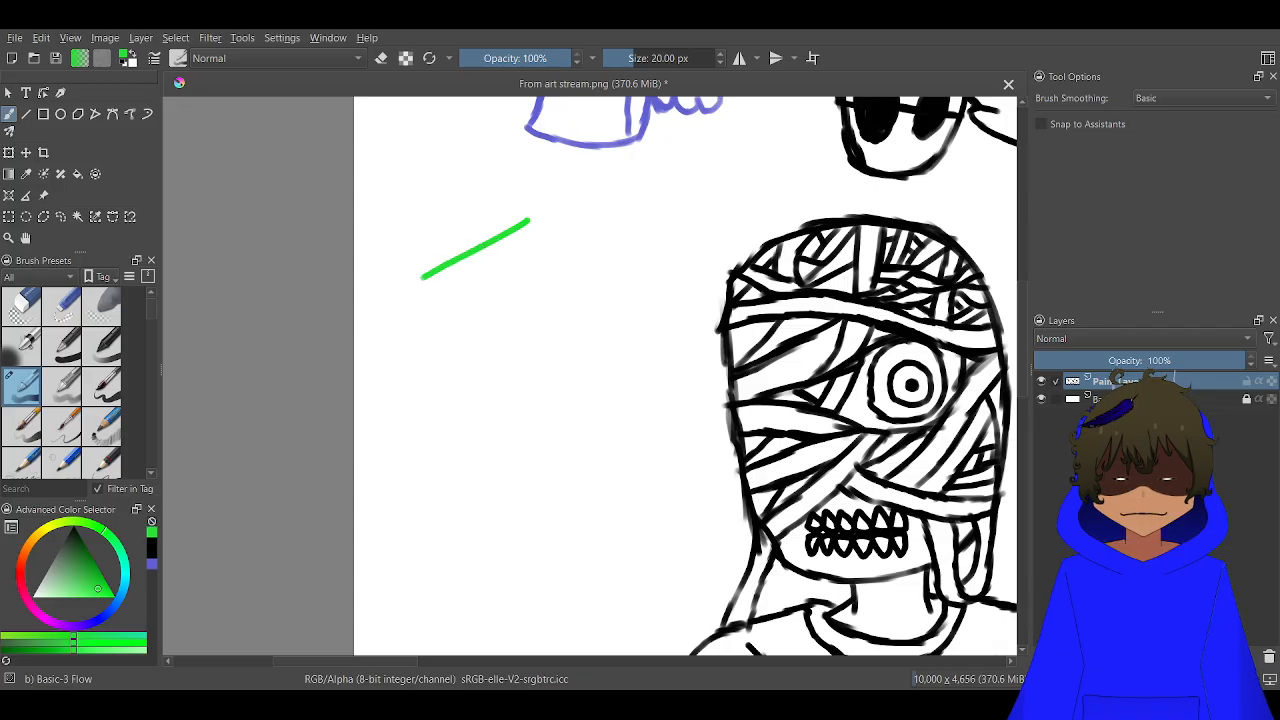
{"action": "mouse_move", "coordinate": [531, 219]}
{"action": "left_mouse_down"}
{"action": "mouse_move", "coordinate": [632, 294]}
{"action": "mouse_move", "coordinate": [617, 410]}
{"action": "left_mouse_up"}
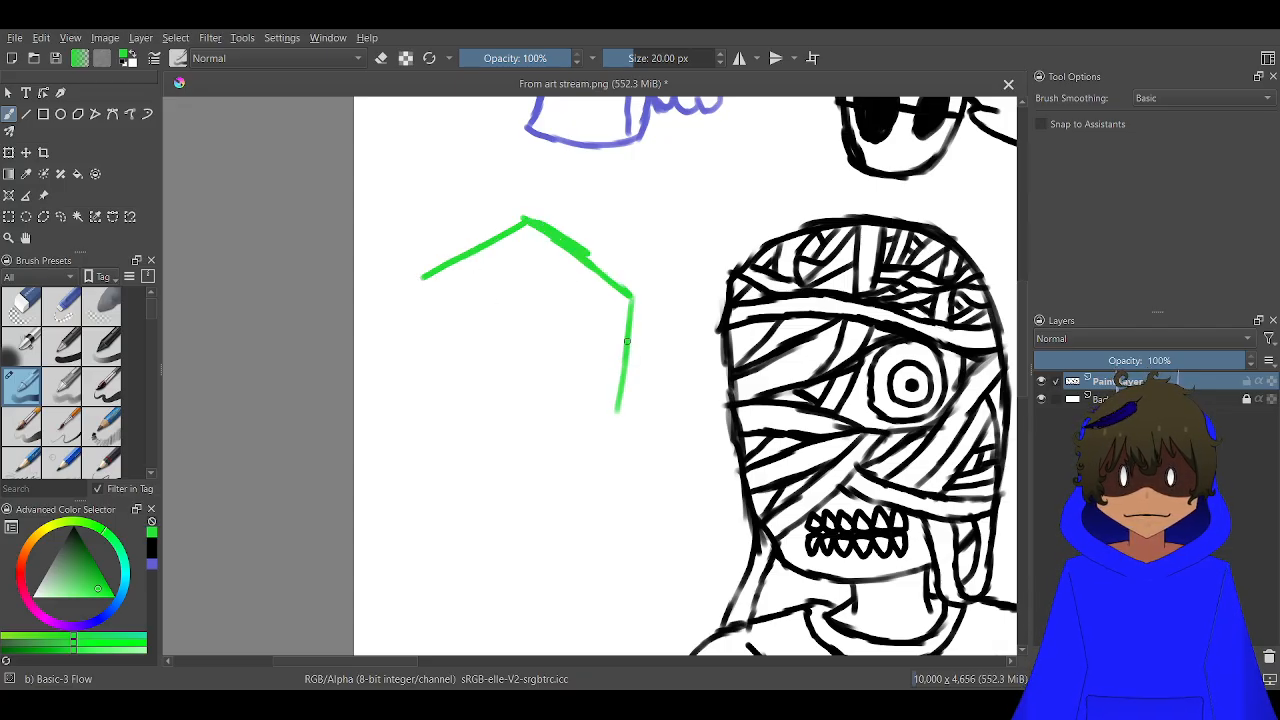
{"action": "left_click_drag", "start_coordinate": [418, 277], "coordinate": [440, 398]}
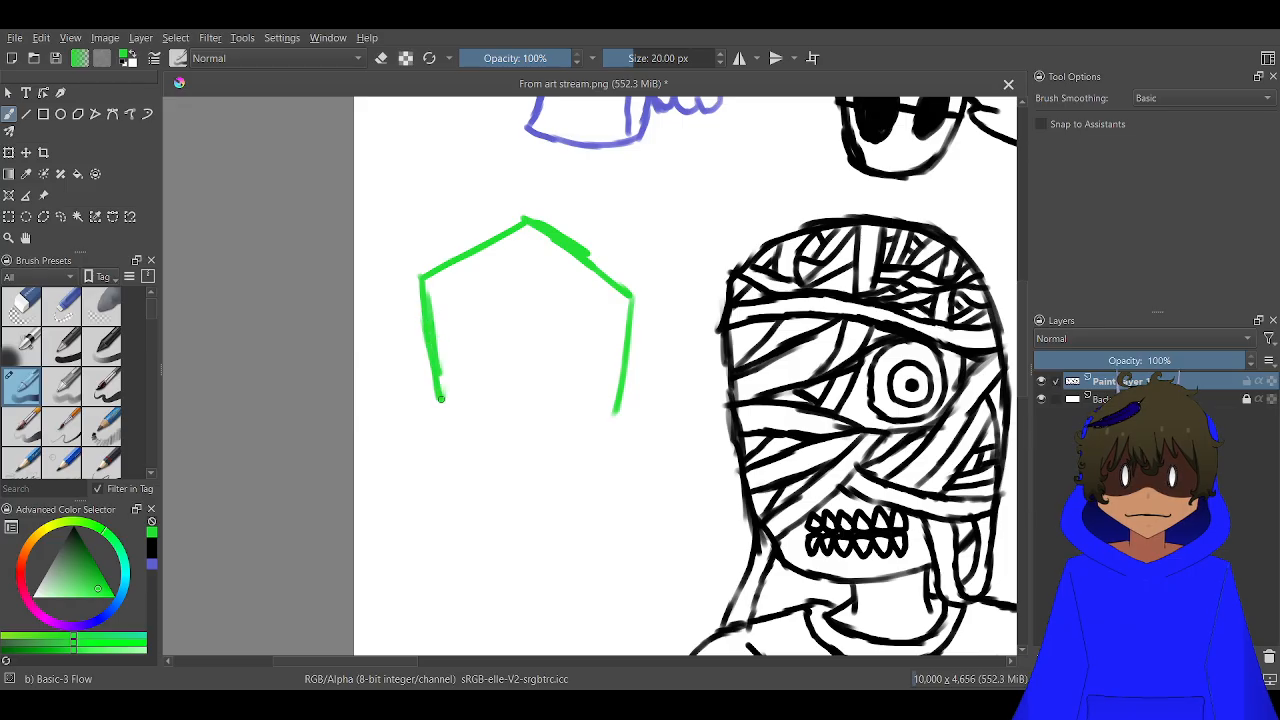
{"action": "mouse_move", "coordinate": [617, 414]}
{"action": "left_mouse_down"}
{"action": "mouse_move", "coordinate": [510, 459]}
{"action": "mouse_move", "coordinate": [457, 424]}
{"action": "left_mouse_up"}
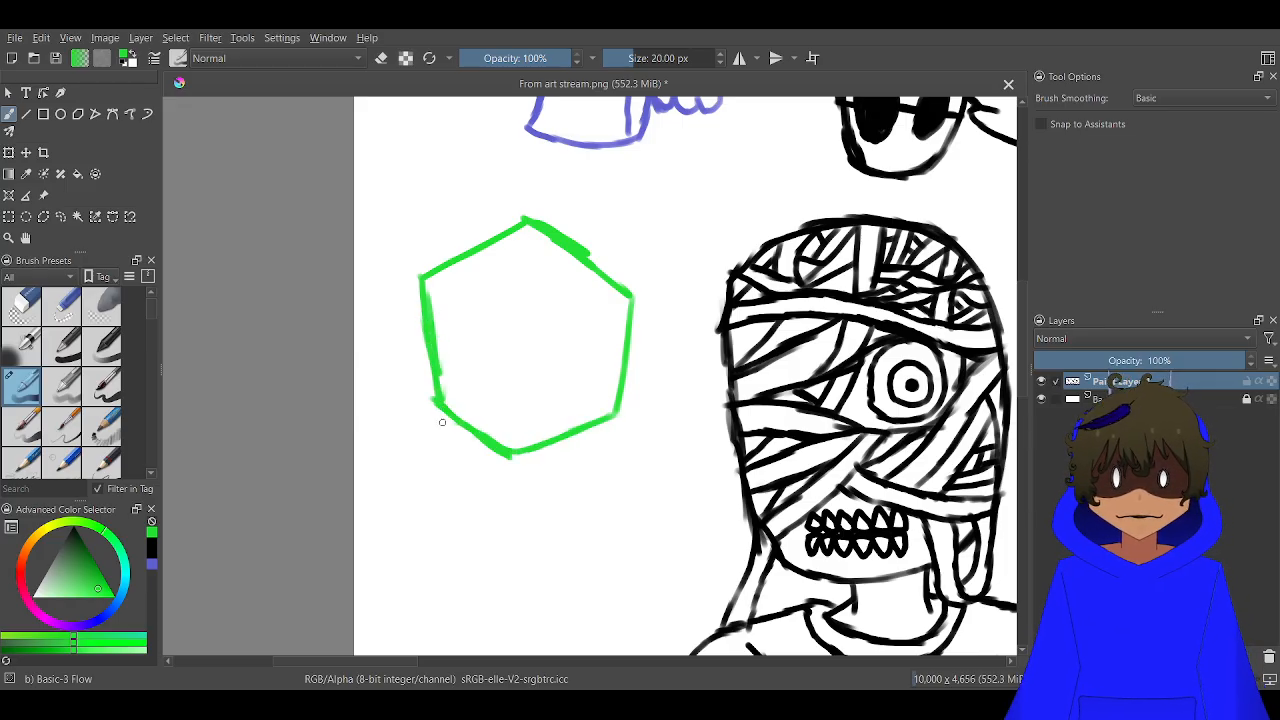
Draw a thick flat brow with a short inner tick on the hexagonal head's right half and a curved under-eye line below it
{"action": "scroll", "coordinate": [511, 392], "scroll_direction": "up", "scroll_amount": 2}
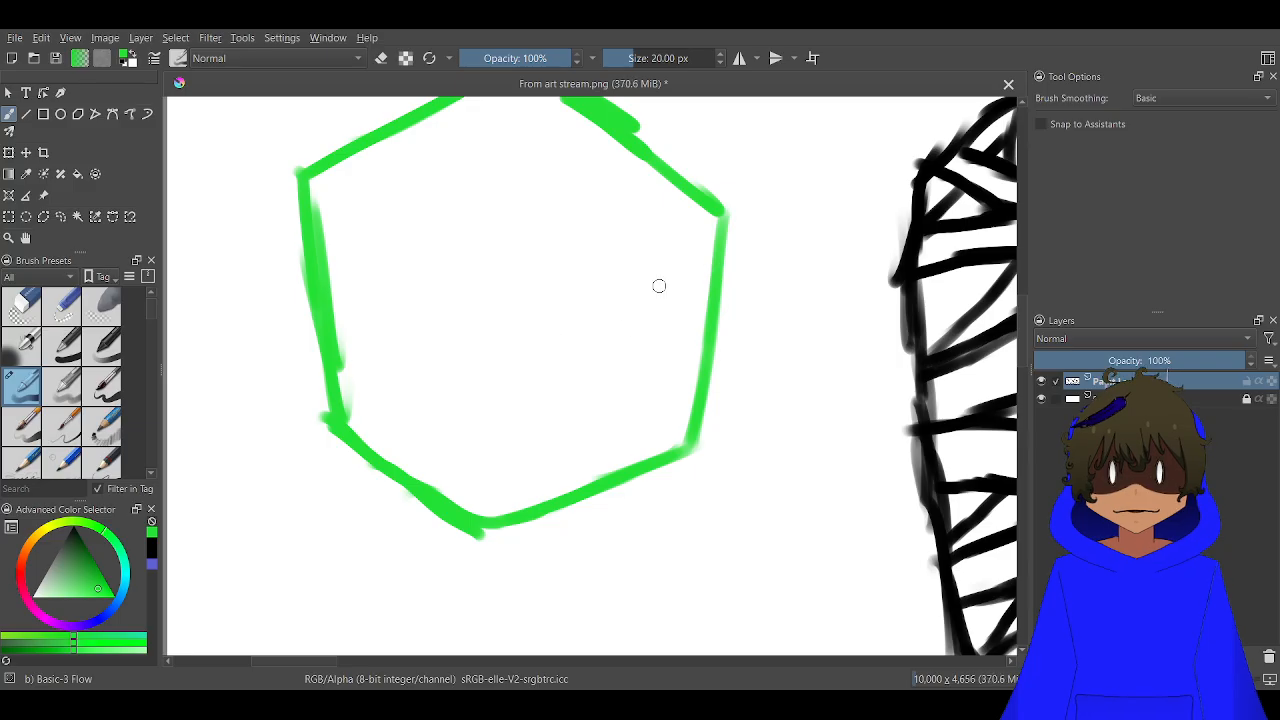
{"action": "mouse_move", "coordinate": [676, 276]}
{"action": "left_mouse_down"}
{"action": "mouse_move", "coordinate": [510, 270]}
{"action": "mouse_move", "coordinate": [681, 284]}
{"action": "mouse_move", "coordinate": [633, 281]}
{"action": "left_mouse_up"}
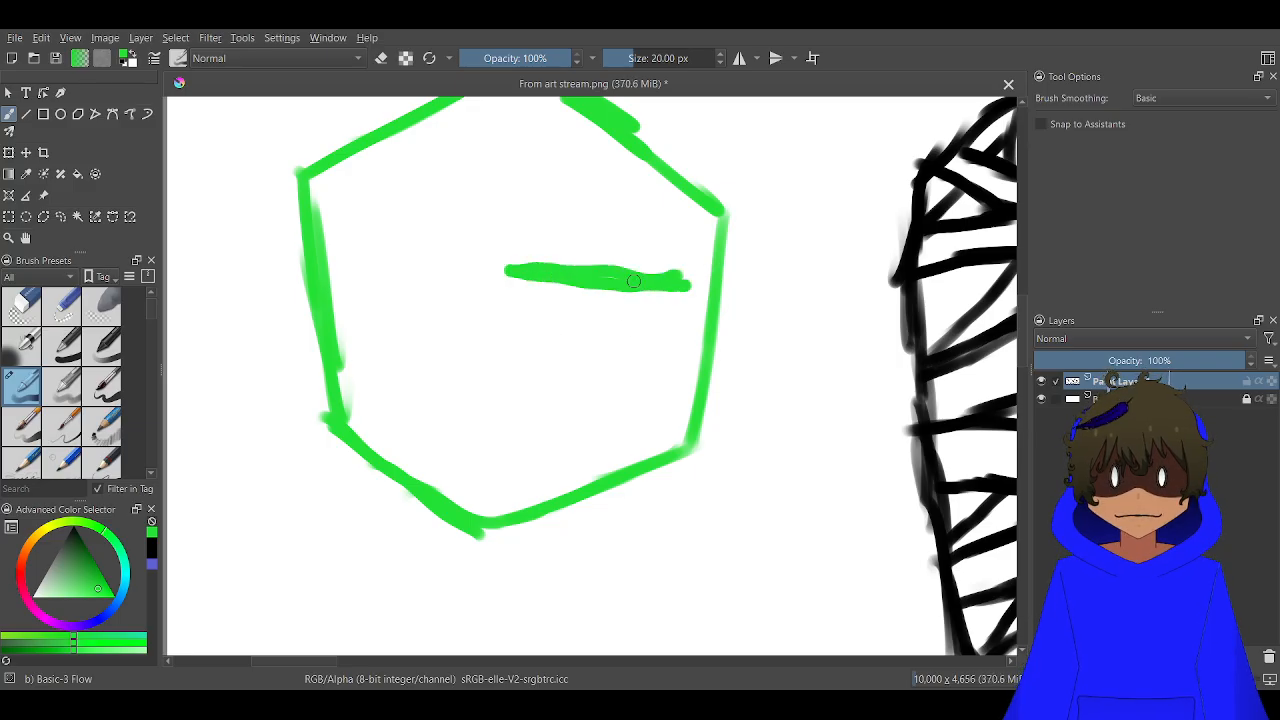
{"action": "left_click_drag", "start_coordinate": [512, 268], "coordinate": [511, 265]}
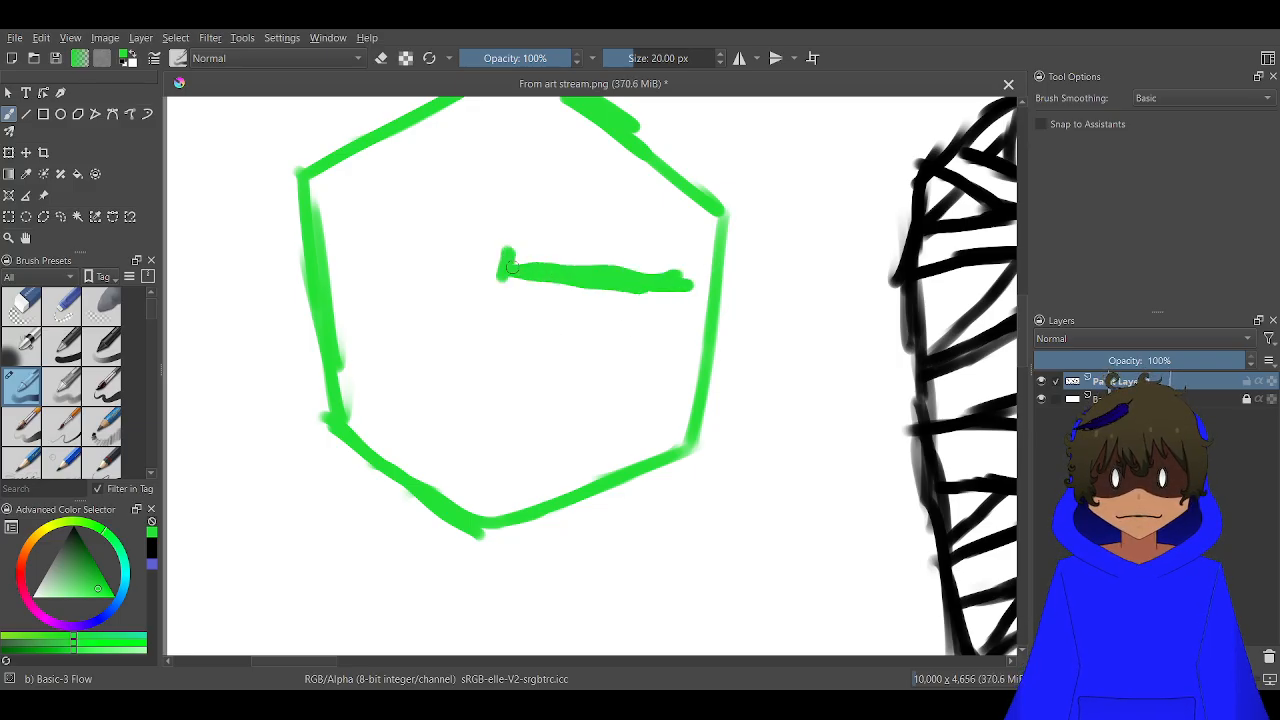
{"action": "mouse_move", "coordinate": [661, 399]}
{"action": "left_mouse_down"}
{"action": "mouse_move", "coordinate": [622, 439]}
{"action": "mouse_move", "coordinate": [590, 444]}
{"action": "mouse_move", "coordinate": [614, 437]}
{"action": "mouse_move", "coordinate": [538, 429]}
{"action": "mouse_move", "coordinate": [509, 391]}
{"action": "mouse_move", "coordinate": [506, 429]}
{"action": "left_mouse_up"}
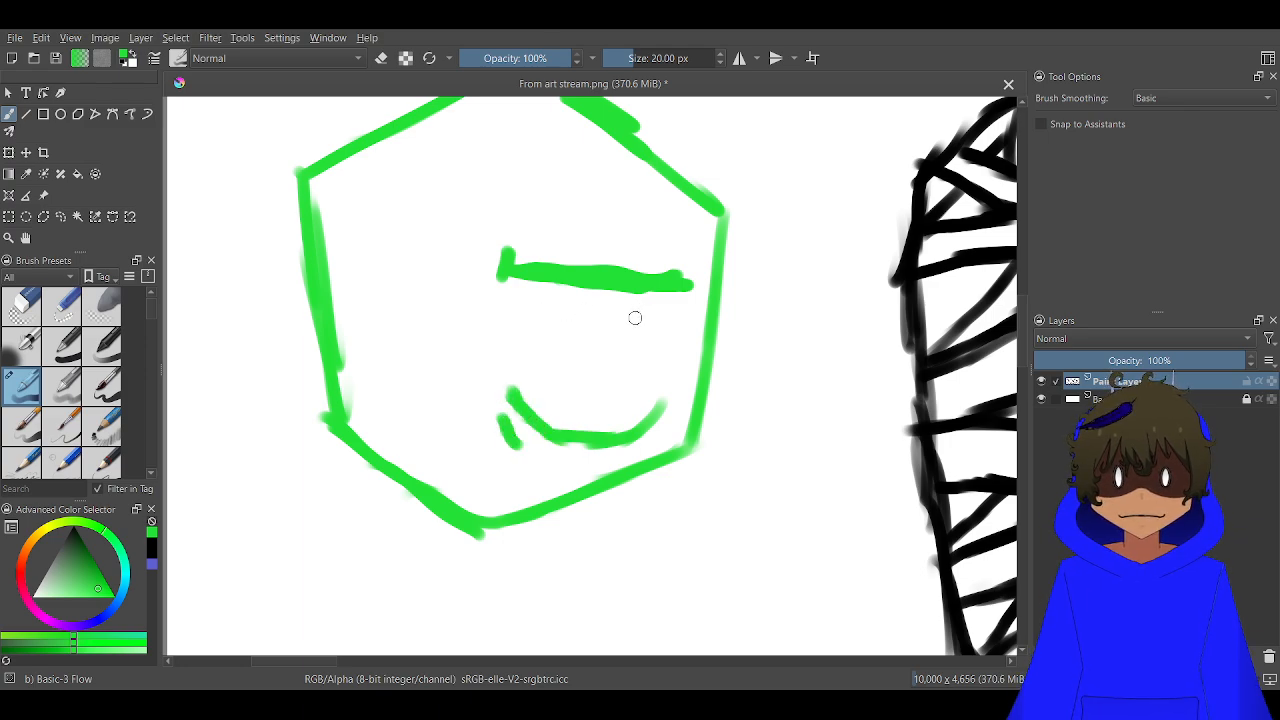
{"action": "left_click_drag", "start_coordinate": [674, 304], "coordinate": [514, 304]}
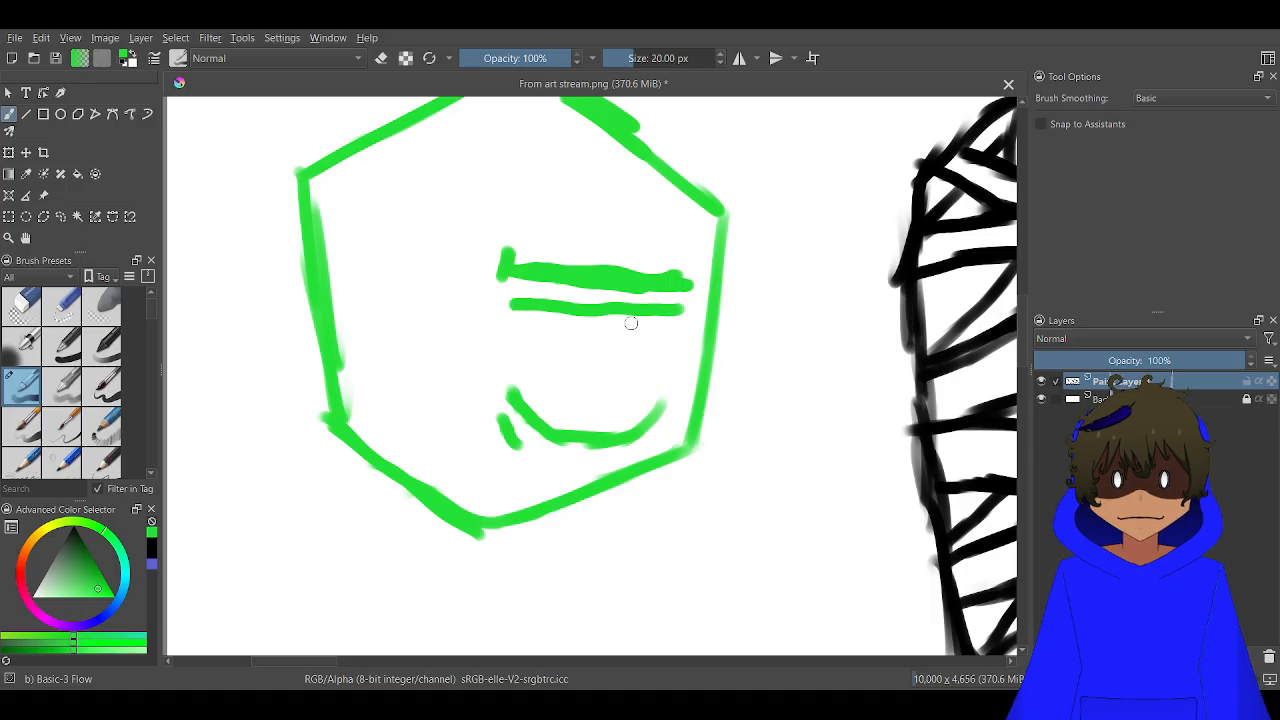
{"action": "left_click_drag", "start_coordinate": [640, 323], "coordinate": [633, 348]}
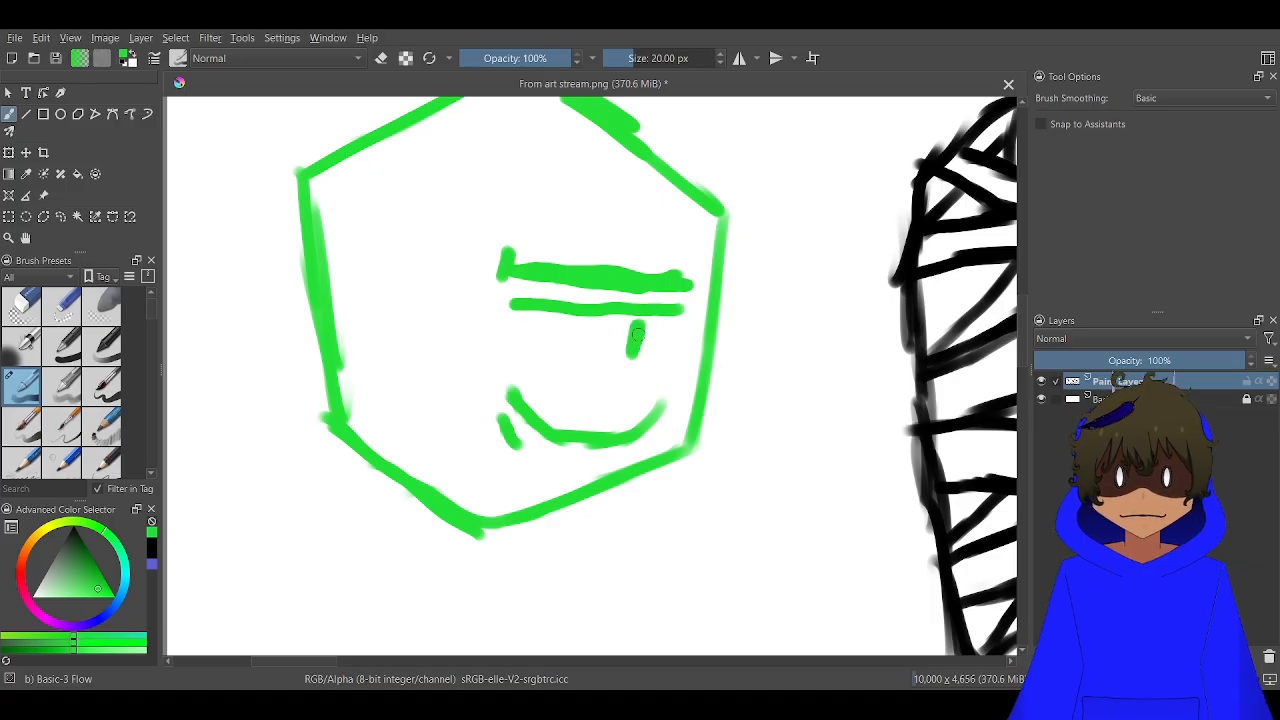
{"action": "key", "text": "ctrl+z"}
{"action": "key", "text": "ctrl+z"}
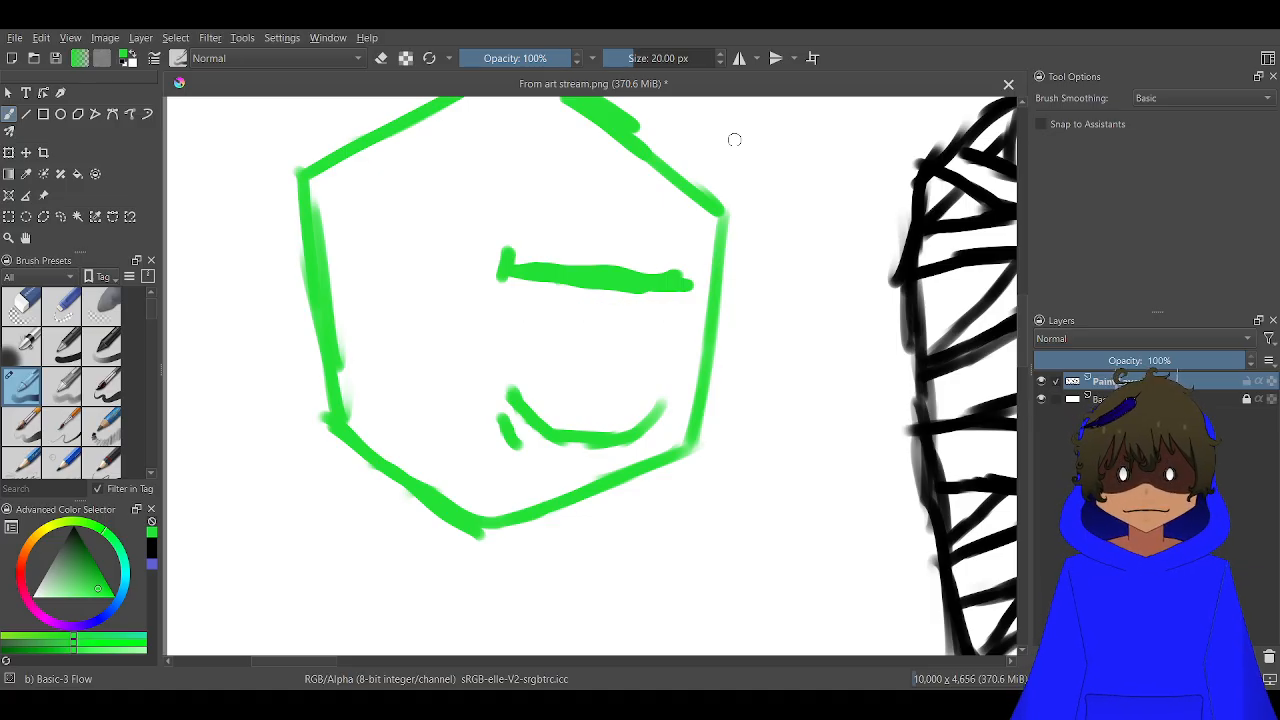
{"action": "left_click_drag", "start_coordinate": [634, 309], "coordinate": [632, 320]}
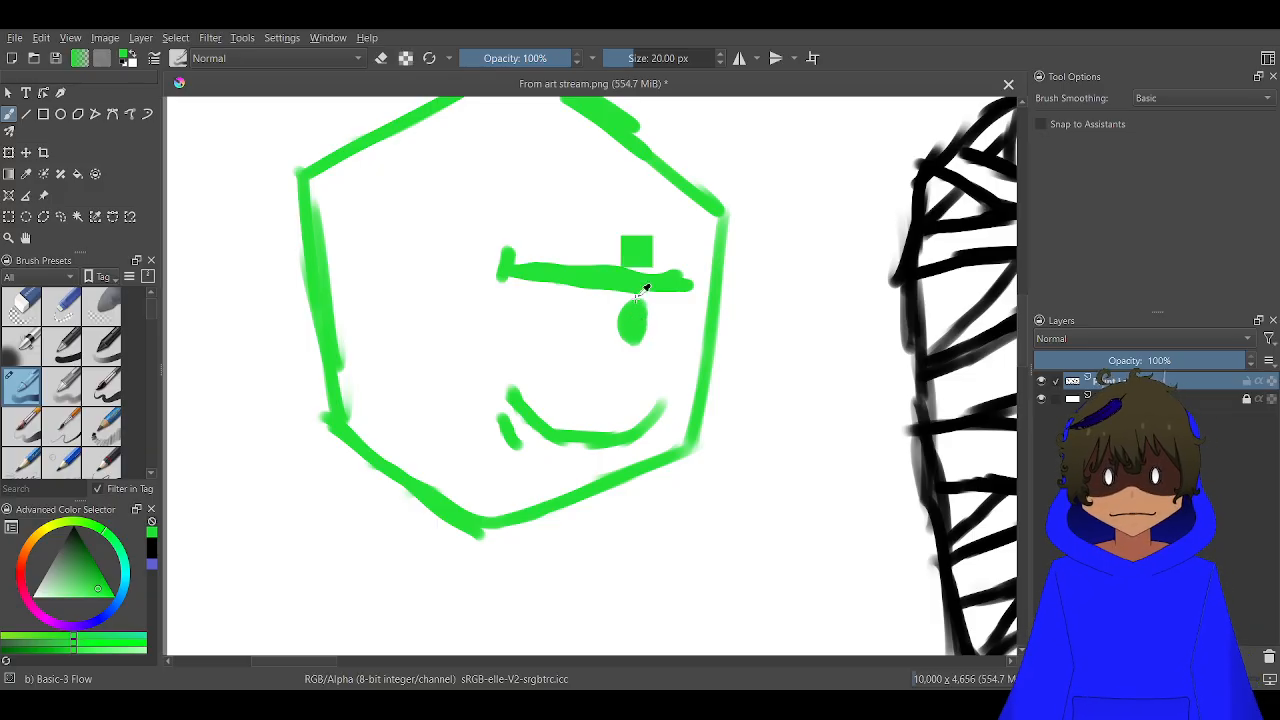
{"action": "key", "text": "ctrl+z"}
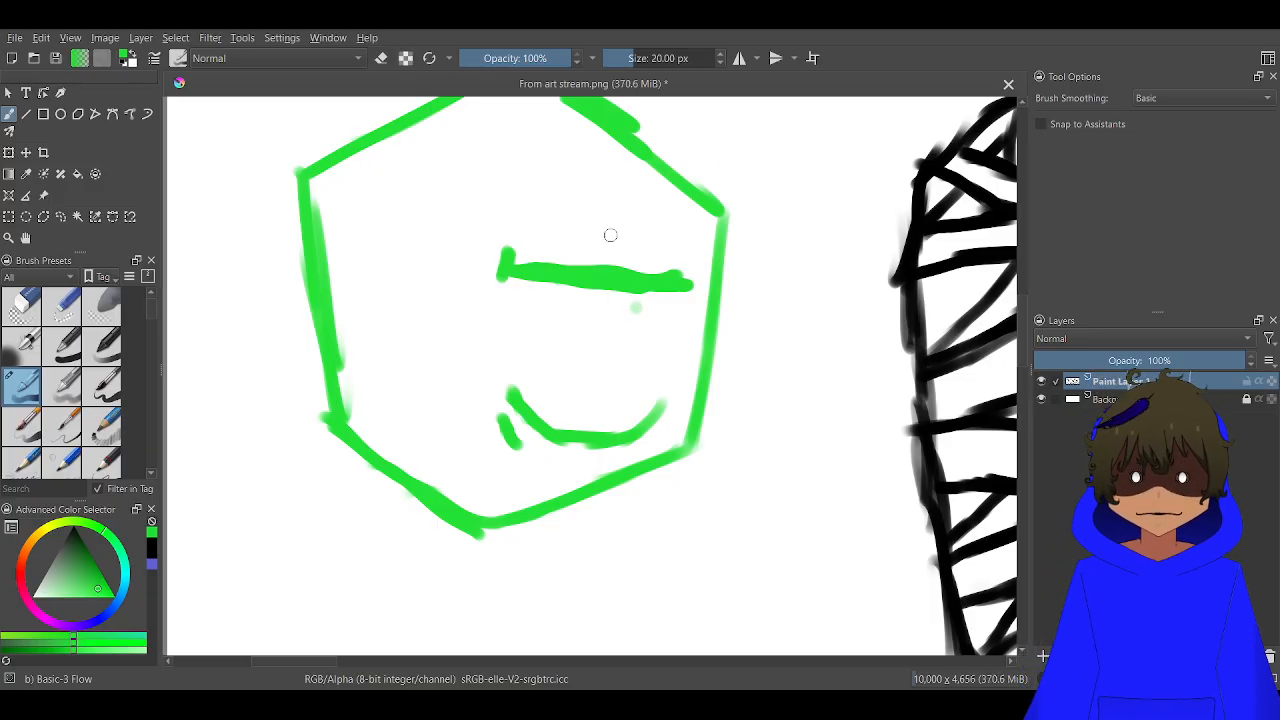
Complete the hexagonal face with two oval eyes with pupils, an arched left brow, a left under-eye curve and a short mouth
{"action": "mouse_move", "coordinate": [642, 310]}
{"action": "left_mouse_down"}
{"action": "mouse_move", "coordinate": [600, 310]}
{"action": "mouse_move", "coordinate": [595, 374]}
{"action": "mouse_move", "coordinate": [616, 378]}
{"action": "mouse_move", "coordinate": [630, 358]}
{"action": "mouse_move", "coordinate": [633, 318]}
{"action": "mouse_move", "coordinate": [613, 347]}
{"action": "left_mouse_up"}
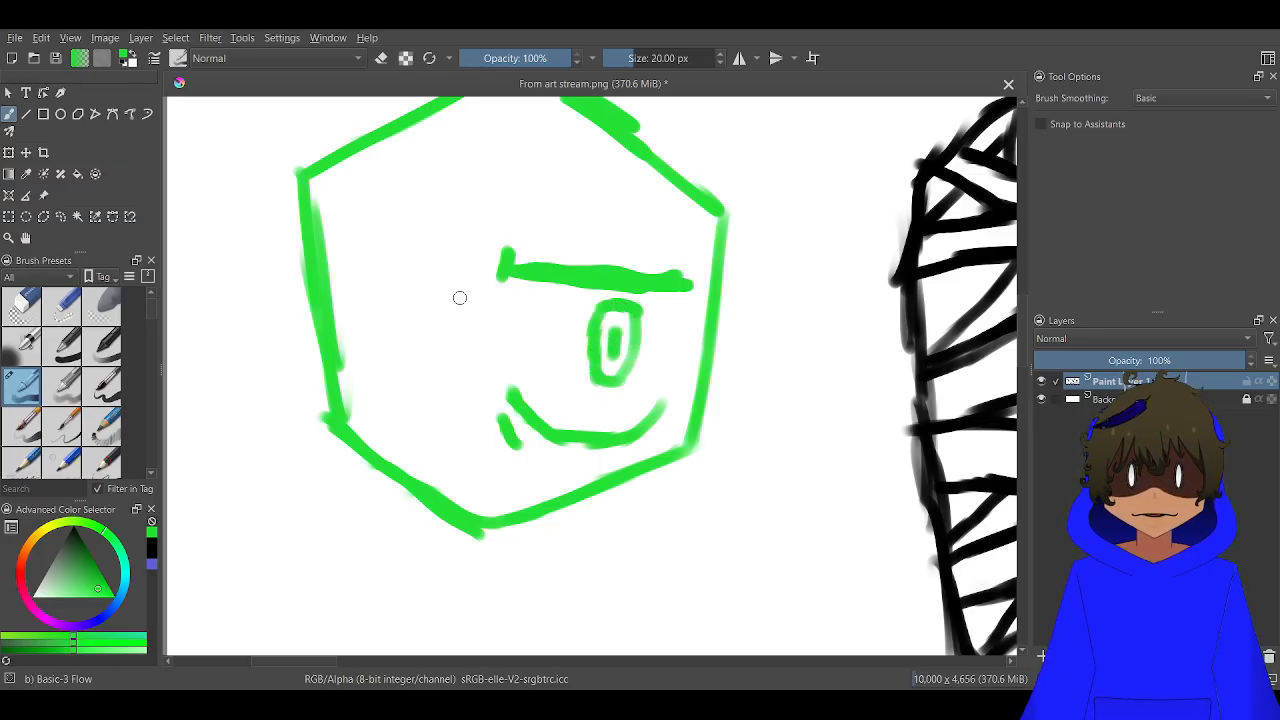
{"action": "mouse_move", "coordinate": [349, 237]}
{"action": "left_mouse_down"}
{"action": "mouse_move", "coordinate": [430, 202]}
{"action": "mouse_move", "coordinate": [462, 205]}
{"action": "mouse_move", "coordinate": [465, 222]}
{"action": "mouse_move", "coordinate": [457, 185]}
{"action": "left_mouse_up"}
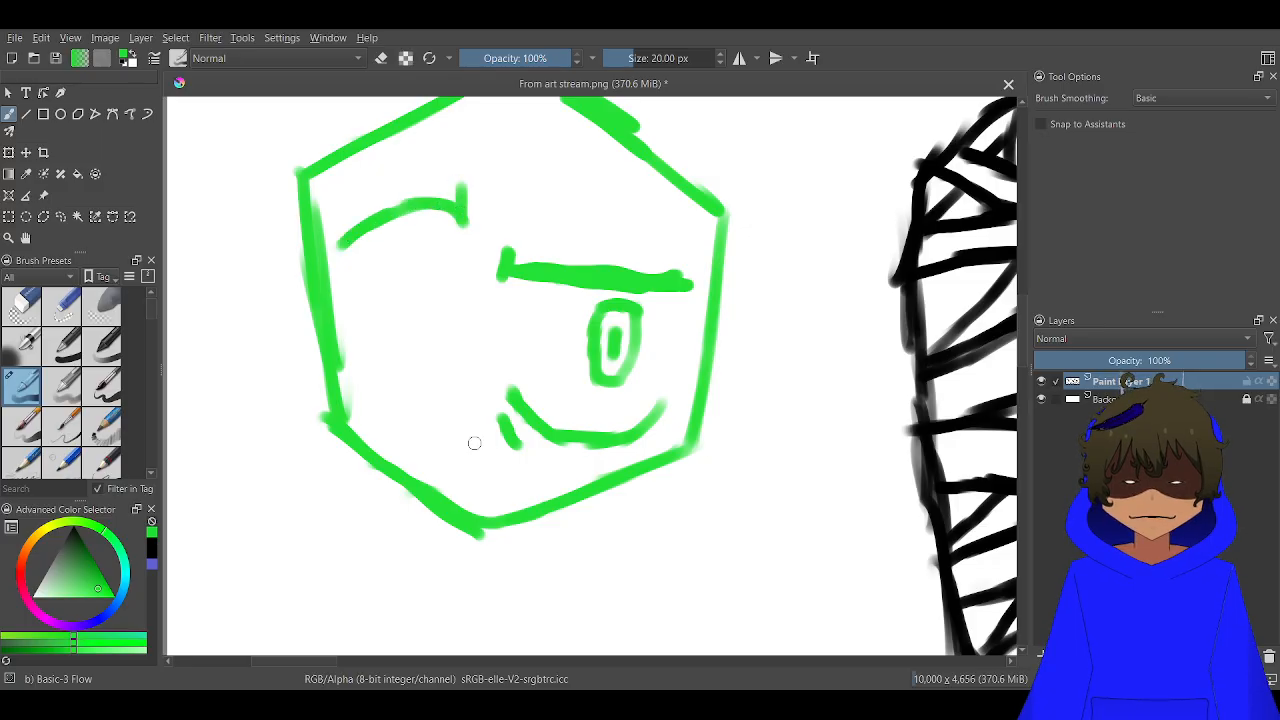
{"action": "mouse_move", "coordinate": [449, 386]}
{"action": "left_mouse_down"}
{"action": "mouse_move", "coordinate": [410, 432]}
{"action": "mouse_move", "coordinate": [370, 418]}
{"action": "mouse_move", "coordinate": [356, 396]}
{"action": "left_mouse_up"}
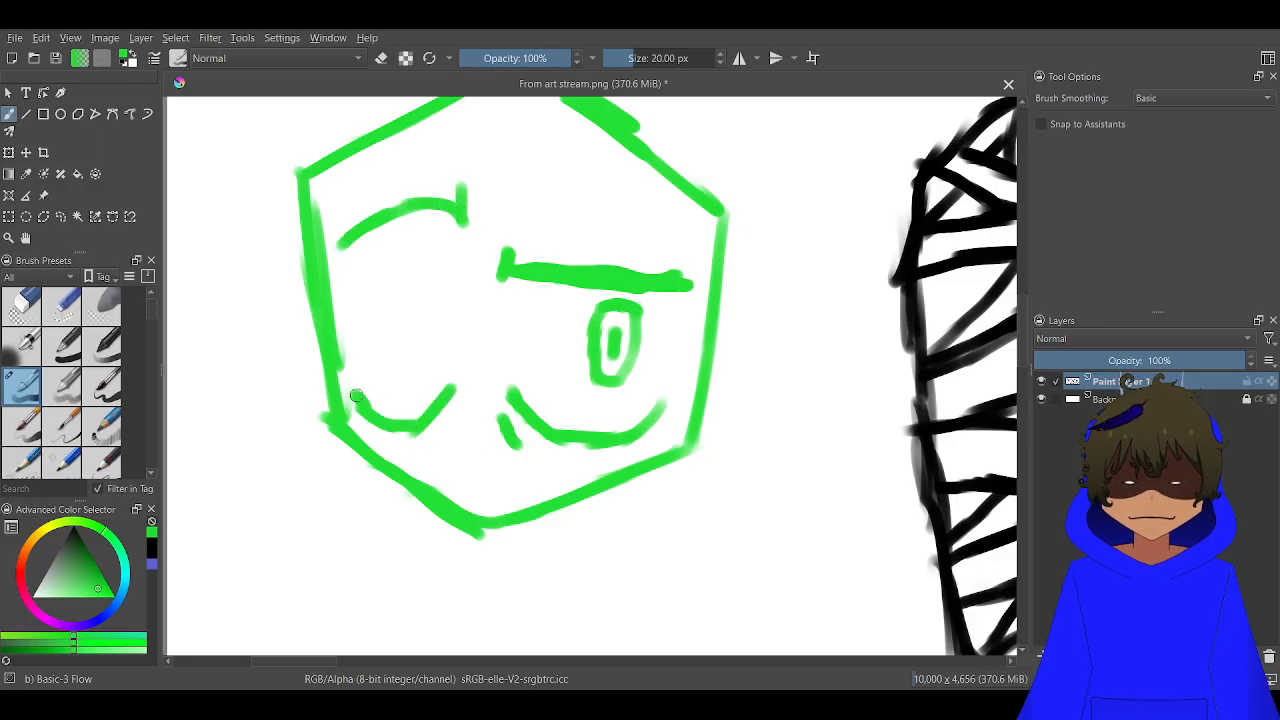
{"action": "mouse_move", "coordinate": [441, 283]}
{"action": "left_mouse_down"}
{"action": "mouse_move", "coordinate": [446, 335]}
{"action": "mouse_move", "coordinate": [432, 358]}
{"action": "mouse_move", "coordinate": [410, 316]}
{"action": "mouse_move", "coordinate": [425, 285]}
{"action": "mouse_move", "coordinate": [429, 313]}
{"action": "left_mouse_up"}
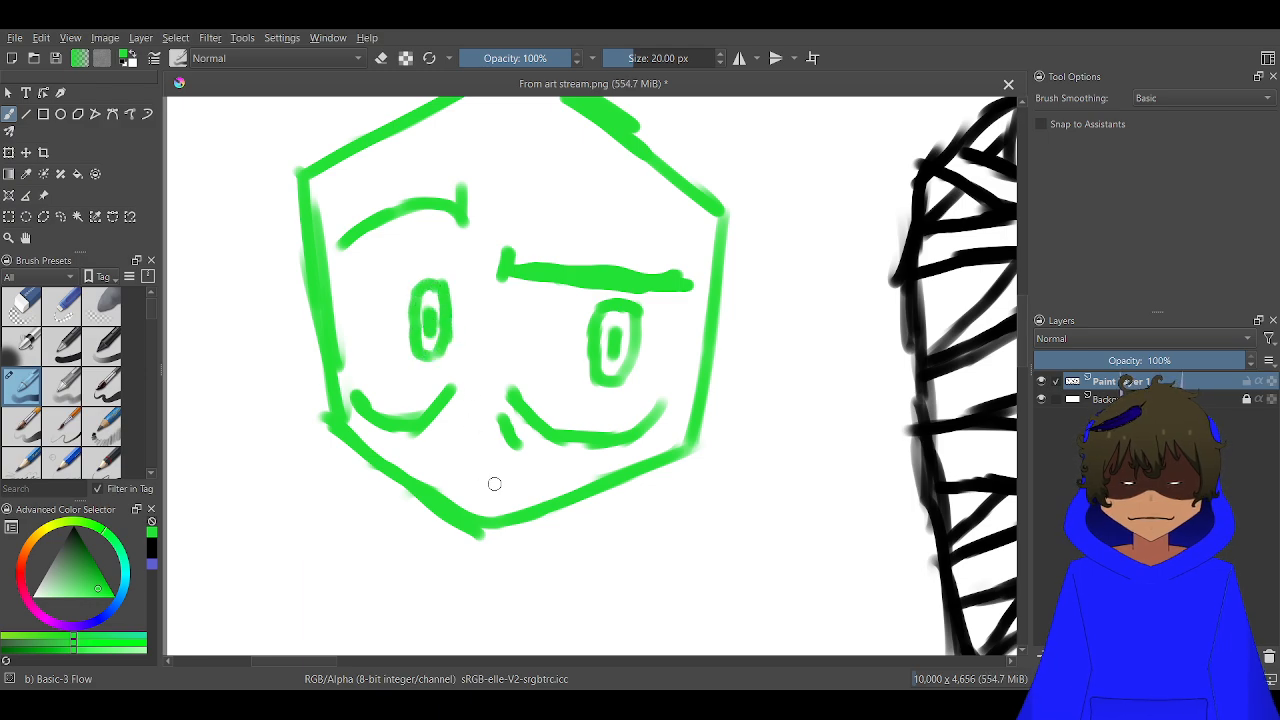
{"action": "mouse_move", "coordinate": [494, 484]}
{"action": "left_mouse_down"}
{"action": "mouse_move", "coordinate": [440, 460]}
{"action": "mouse_move", "coordinate": [540, 263]}
{"action": "mouse_move", "coordinate": [539, 234]}
{"action": "left_mouse_up"}
Draw a cloak below the green hexagonal head, with short sloping shoulders, flared sides and a curved hem
{"action": "scroll", "coordinate": [458, 455], "scroll_direction": "down", "scroll_amount": 1}
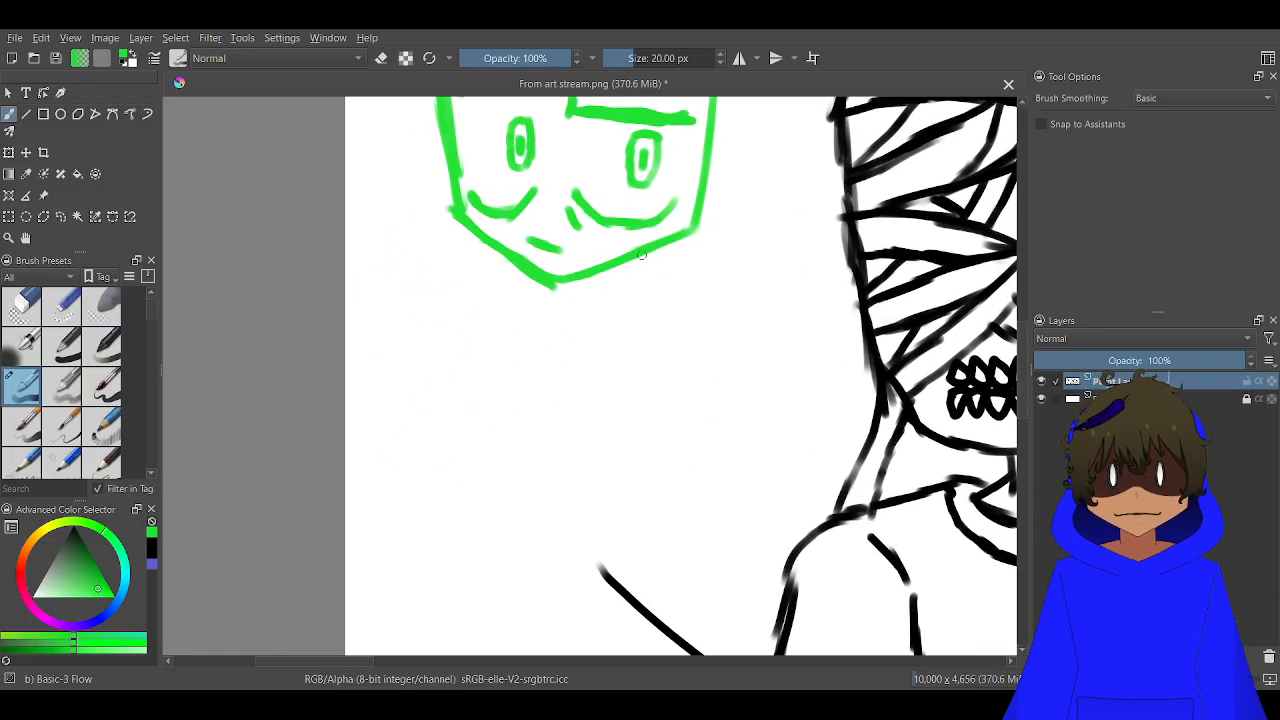
{"action": "left_click_drag", "start_coordinate": [641, 255], "coordinate": [661, 294]}
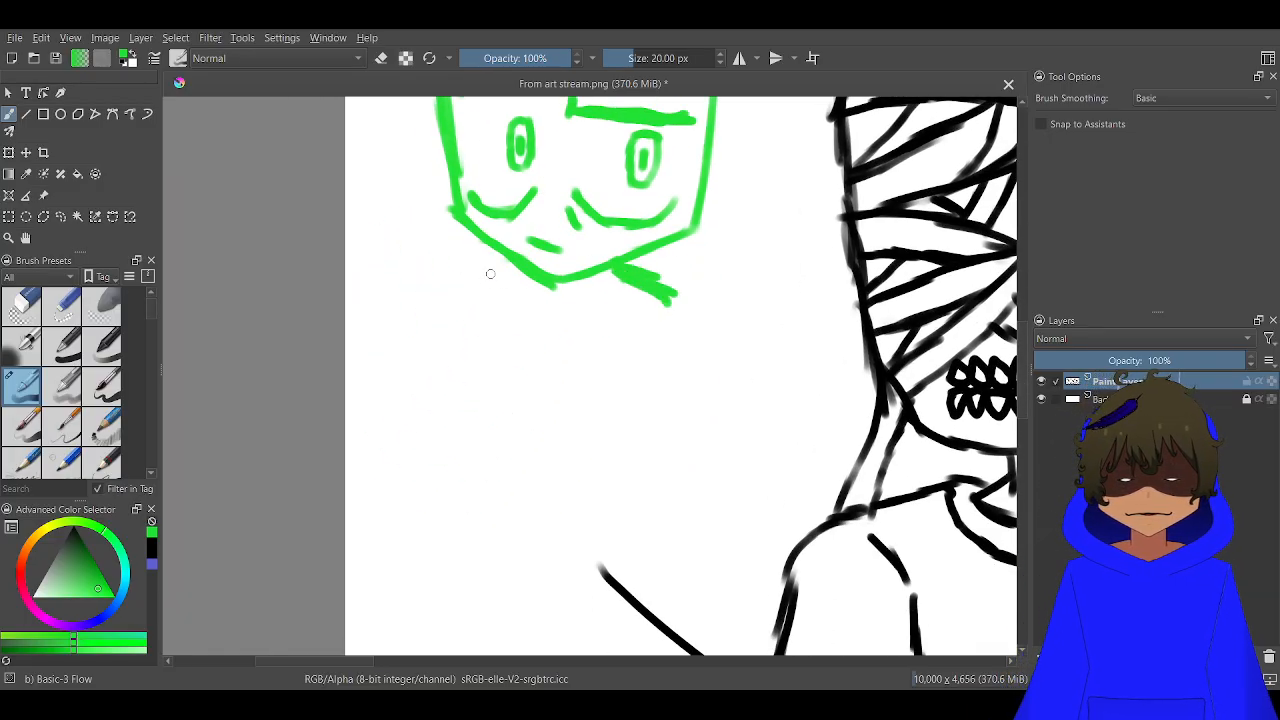
{"action": "left_click_drag", "start_coordinate": [505, 257], "coordinate": [450, 296]}
{"action": "mouse_move", "coordinate": [675, 300]}
{"action": "left_mouse_down"}
{"action": "mouse_move", "coordinate": [666, 375]}
{"action": "mouse_move", "coordinate": [726, 492]}
{"action": "mouse_move", "coordinate": [536, 557]}
{"action": "mouse_move", "coordinate": [427, 536]}
{"action": "mouse_move", "coordinate": [352, 475]}
{"action": "mouse_move", "coordinate": [398, 439]}
{"action": "mouse_move", "coordinate": [456, 292]}
{"action": "left_mouse_up"}
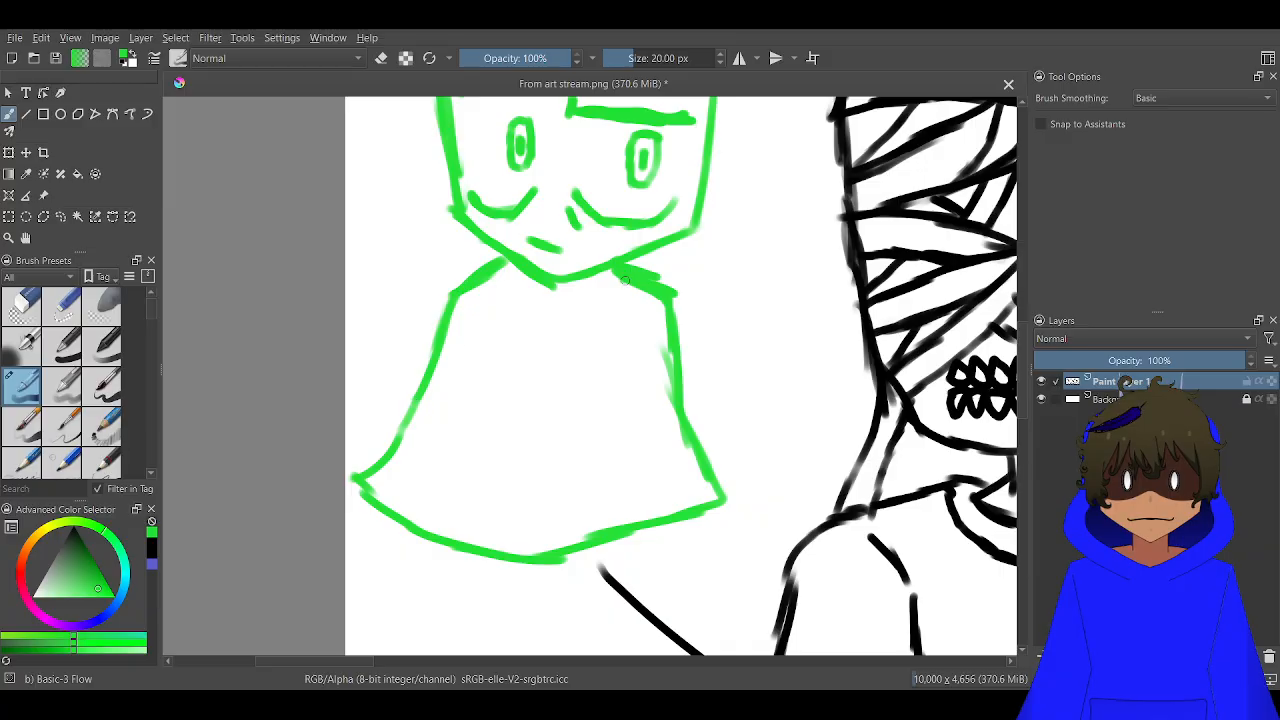
Draw V-shaped lapels on the green cloak's chest and small shirt collar flaps under the chin
{"action": "mouse_move", "coordinate": [665, 304]}
{"action": "left_mouse_down"}
{"action": "mouse_move", "coordinate": [517, 430]}
{"action": "mouse_move", "coordinate": [588, 379]}
{"action": "mouse_move", "coordinate": [513, 428]}
{"action": "mouse_move", "coordinate": [465, 358]}
{"action": "mouse_move", "coordinate": [451, 302]}
{"action": "mouse_move", "coordinate": [499, 329]}
{"action": "mouse_move", "coordinate": [525, 422]}
{"action": "left_mouse_up"}
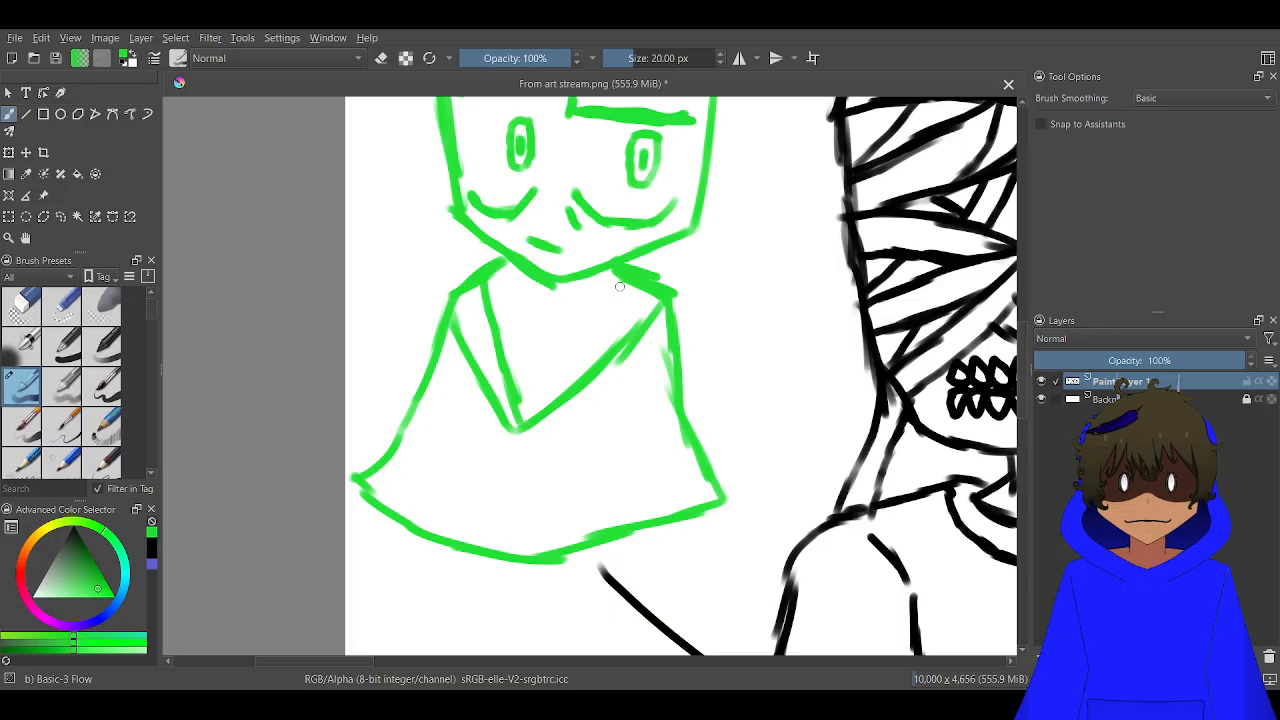
{"action": "left_click_drag", "start_coordinate": [620, 287], "coordinate": [525, 412]}
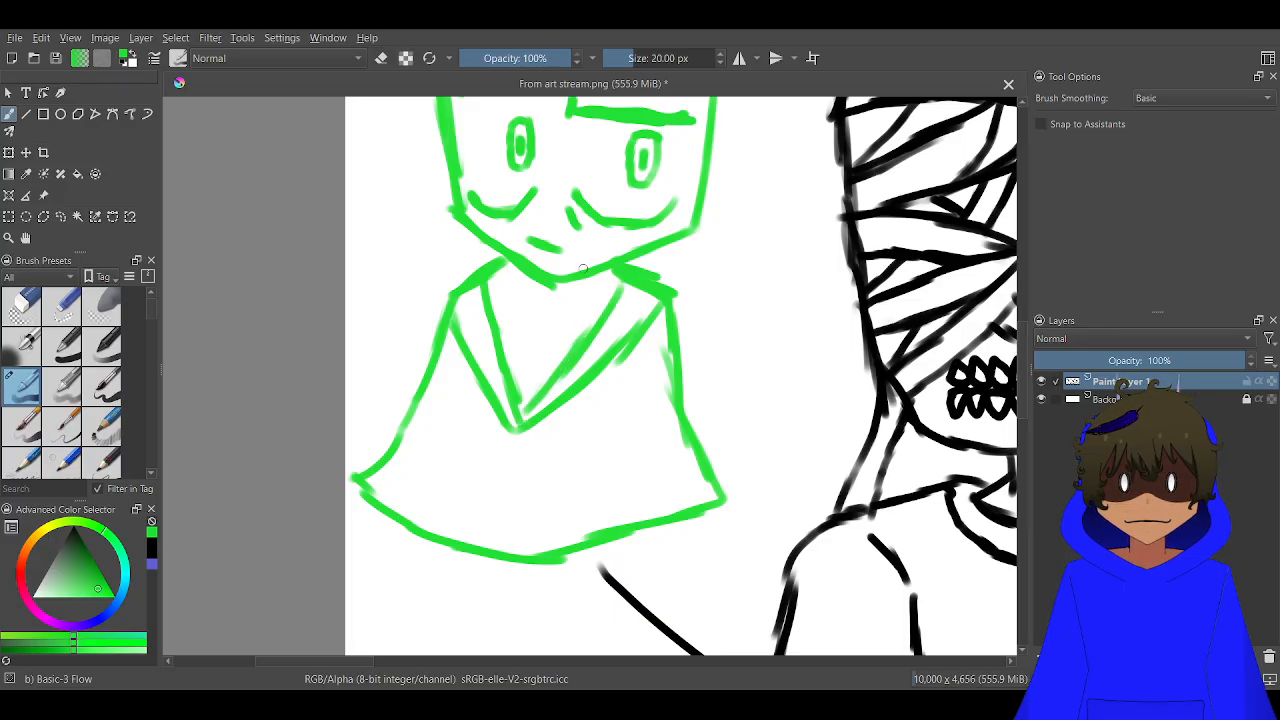
{"action": "left_click_drag", "start_coordinate": [573, 283], "coordinate": [597, 325]}
{"action": "left_click_drag", "start_coordinate": [527, 267], "coordinate": [492, 305]}
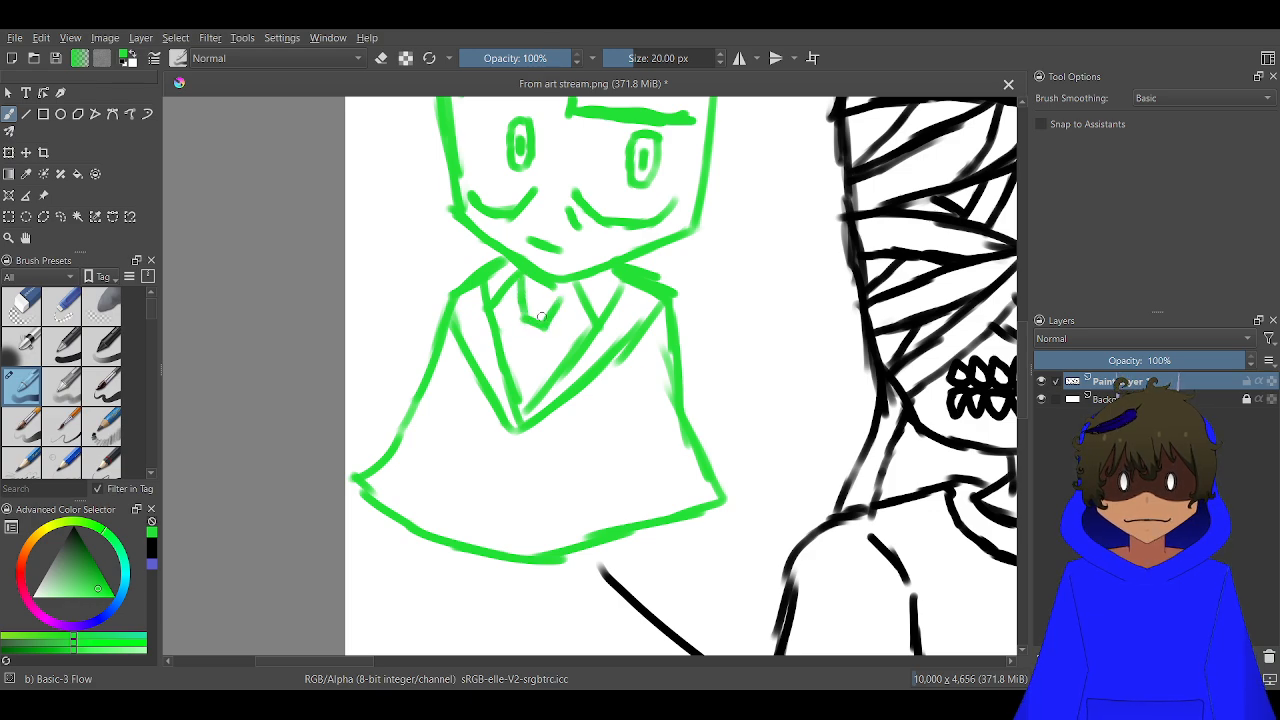
Draw a tie between the green character's lapels, with a small knot under the chin and two lines running into the V
{"action": "left_click_drag", "start_coordinate": [541, 316], "coordinate": [553, 291]}
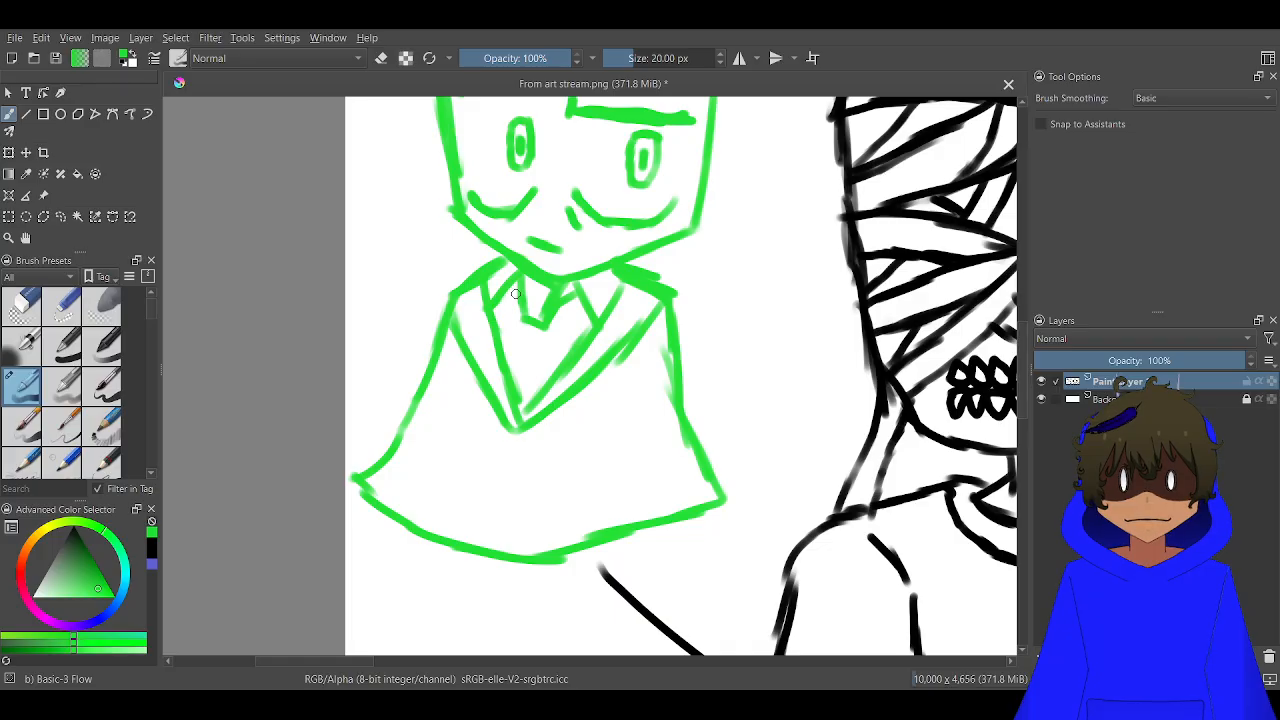
{"action": "scroll", "coordinate": [546, 362], "scroll_direction": "up", "scroll_amount": 2}
{"action": "left_click_drag", "start_coordinate": [516, 305], "coordinate": [487, 402]}
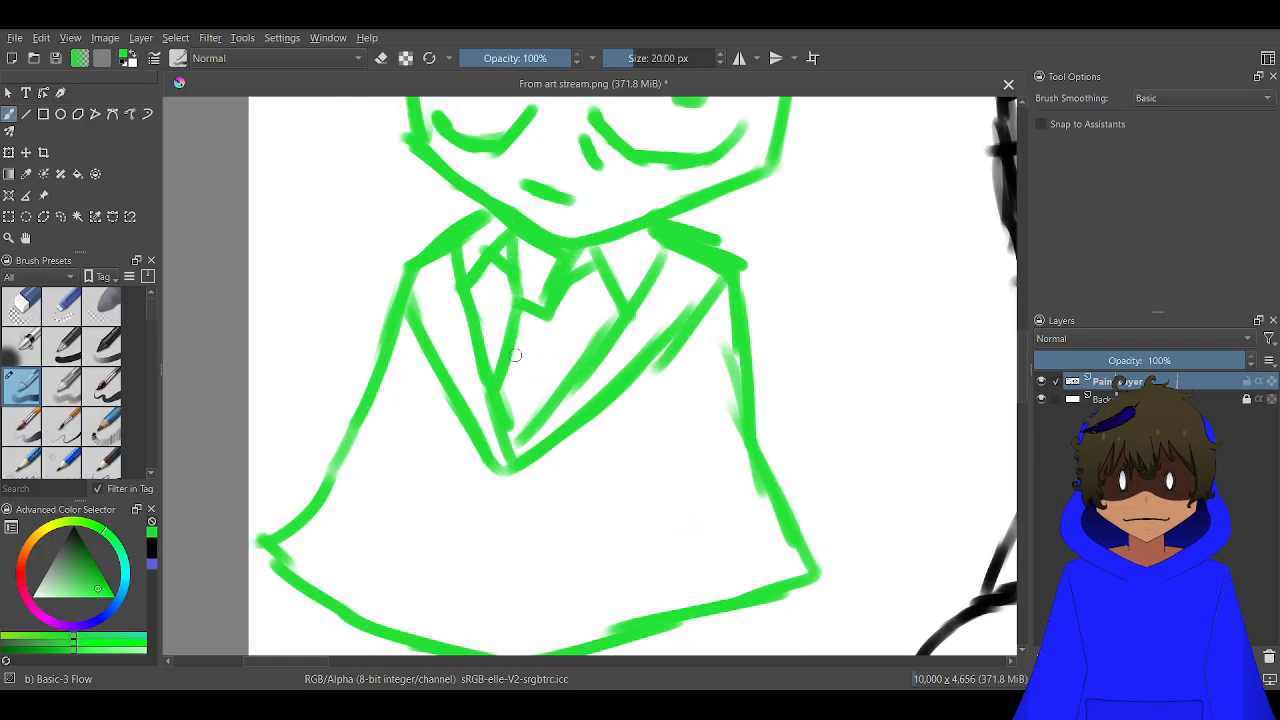
{"action": "left_click_drag", "start_coordinate": [547, 309], "coordinate": [540, 404]}
{"action": "scroll", "coordinate": [522, 399], "scroll_direction": "down", "scroll_amount": 4}
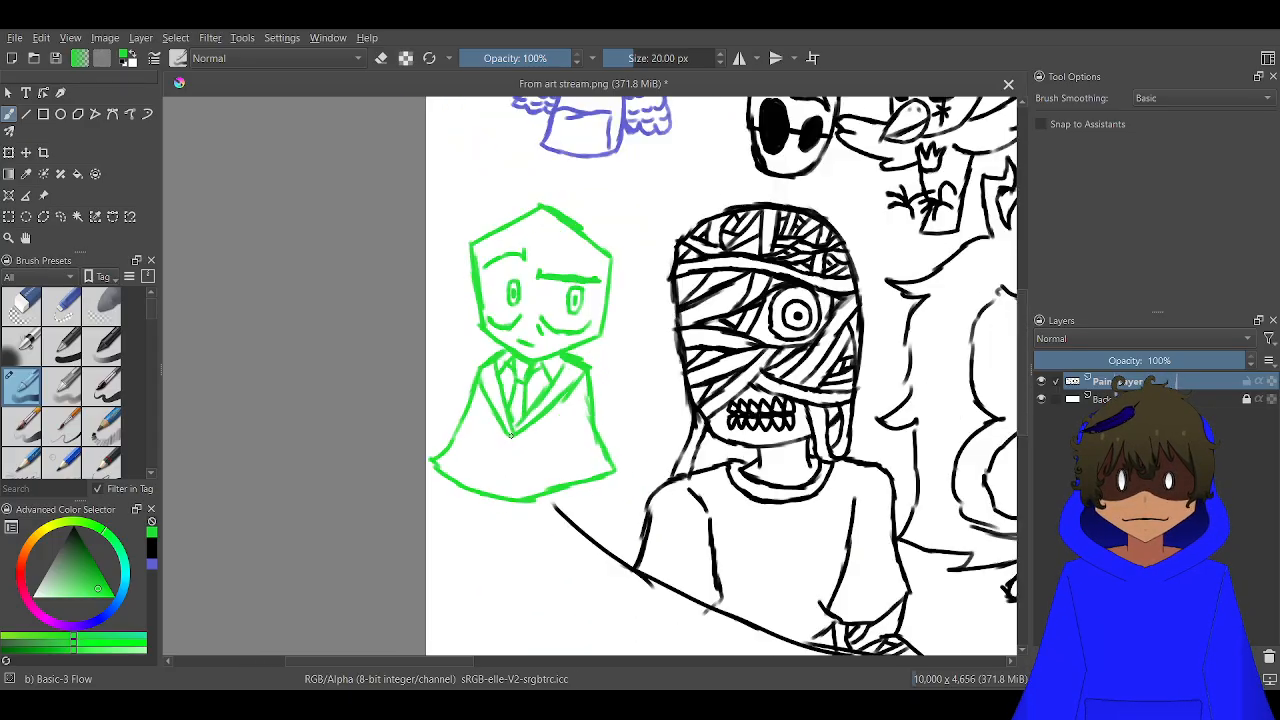
Draw the outer lines of two legs below the green cloak's hem
{"action": "scroll", "coordinate": [510, 462], "scroll_direction": "up", "scroll_amount": 2}
{"action": "scroll", "coordinate": [510, 462], "scroll_direction": "up", "scroll_amount": 2}
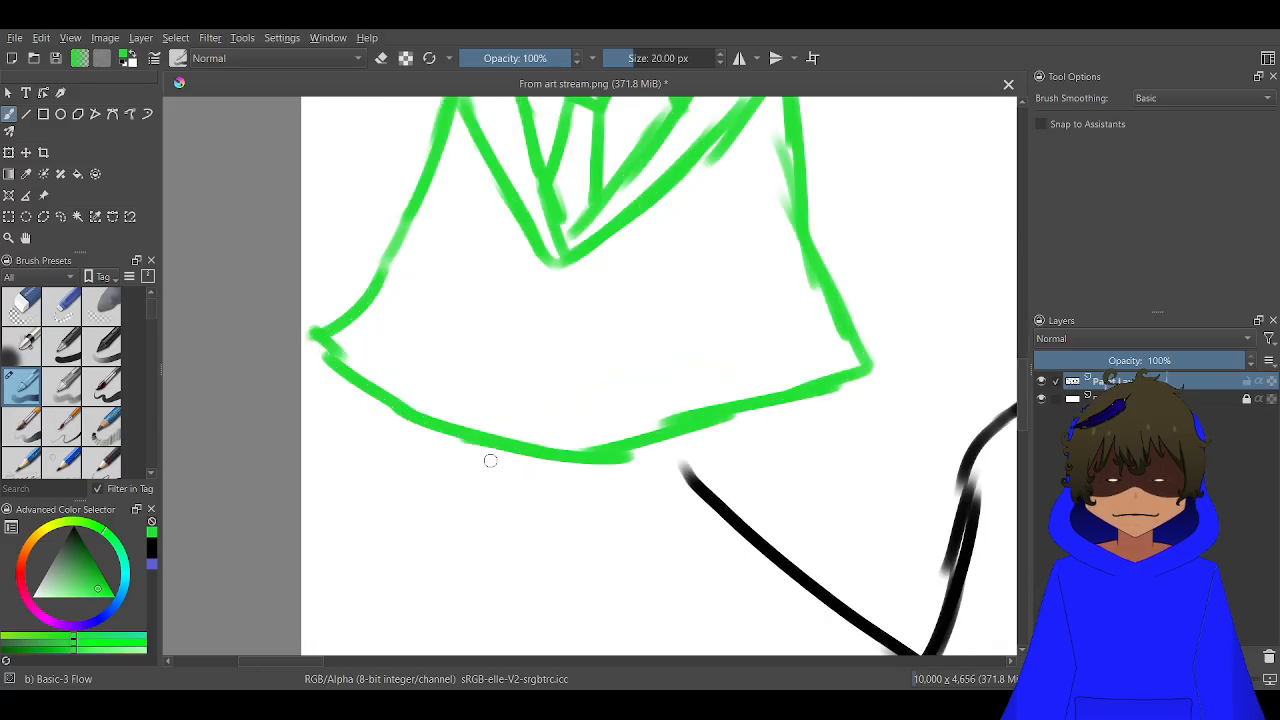
{"action": "left_click_drag", "start_coordinate": [432, 425], "coordinate": [398, 568]}
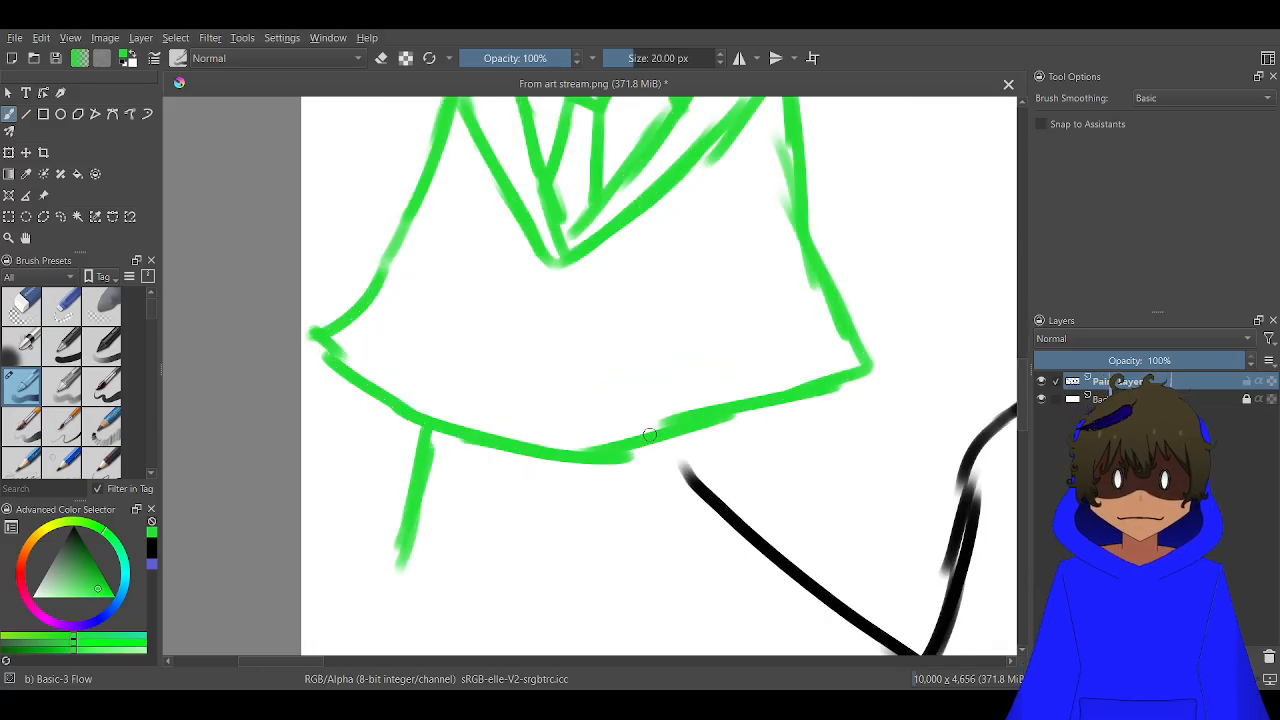
{"action": "mouse_move", "coordinate": [733, 421]}
{"action": "left_mouse_down"}
{"action": "mouse_move", "coordinate": [788, 594]}
{"action": "mouse_move", "coordinate": [670, 541]}
{"action": "mouse_move", "coordinate": [626, 437]}
{"action": "left_mouse_up"}
{"action": "mouse_move", "coordinate": [405, 548]}
{"action": "left_mouse_down"}
{"action": "mouse_move", "coordinate": [345, 578]}
{"action": "mouse_move", "coordinate": [516, 565]}
{"action": "mouse_move", "coordinate": [531, 471]}
{"action": "left_mouse_up"}
{"action": "left_click_drag", "start_coordinate": [529, 520], "coordinate": [534, 474]}
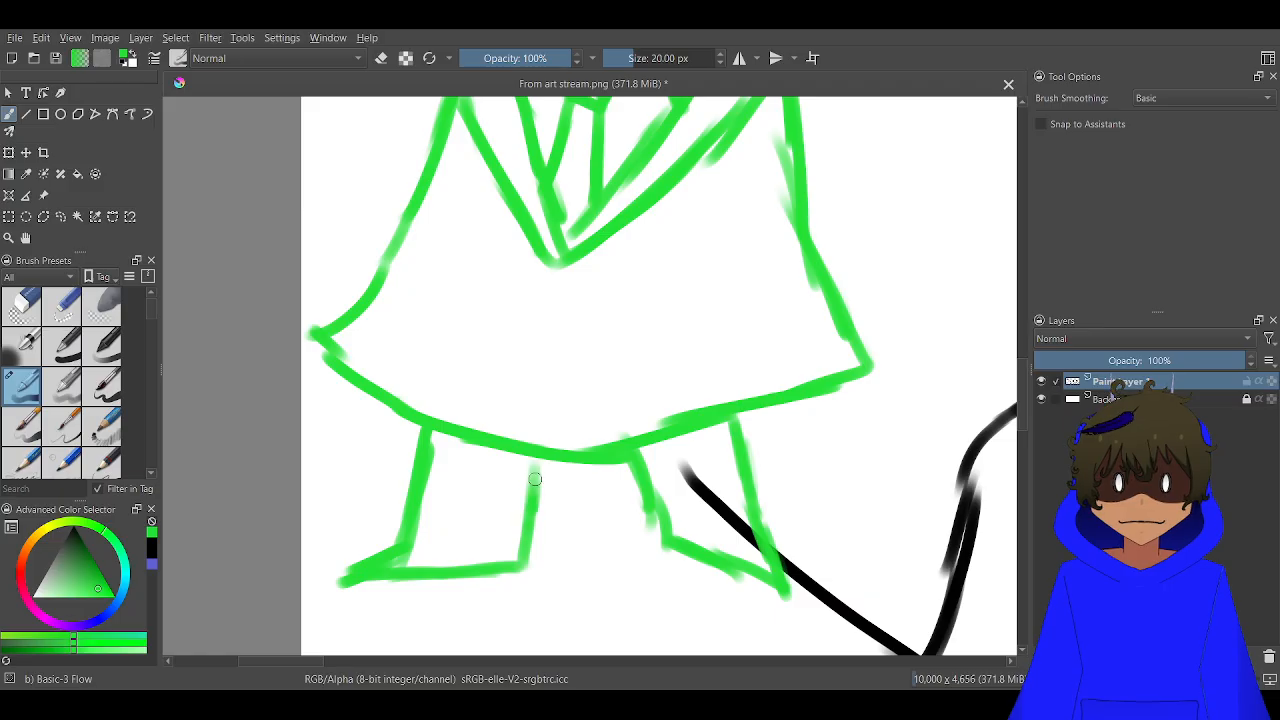
{"action": "scroll", "coordinate": [549, 429], "scroll_direction": "down", "scroll_amount": 3}
{"action": "left_click_drag", "start_coordinate": [550, 429], "coordinate": [550, 315]}
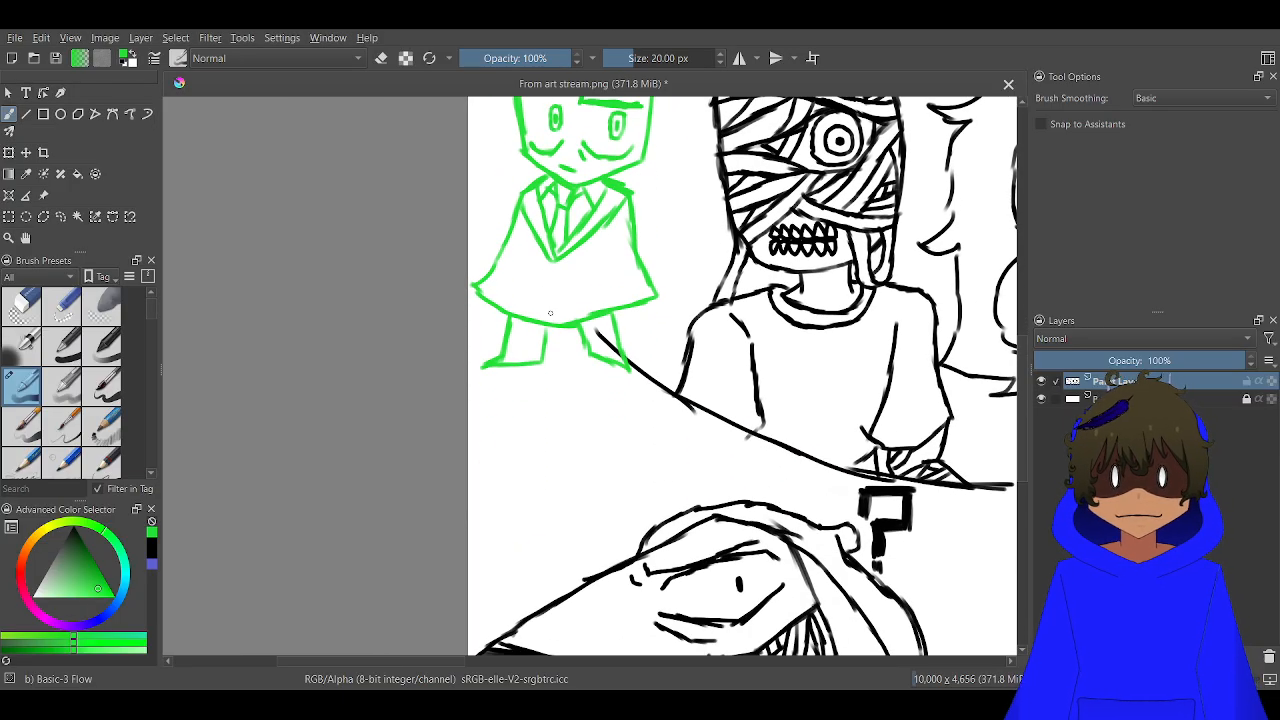
{"action": "key", "text": "ctrl+z"}
{"action": "key", "text": "ctrl+z"}
{"action": "key", "text": "ctrl+z"}
{"action": "key", "text": "ctrl+z"}
{"action": "key", "text": "ctrl+z"}
{"action": "key", "text": "ctrl+z"}
{"action": "key", "text": "ctrl+z"}
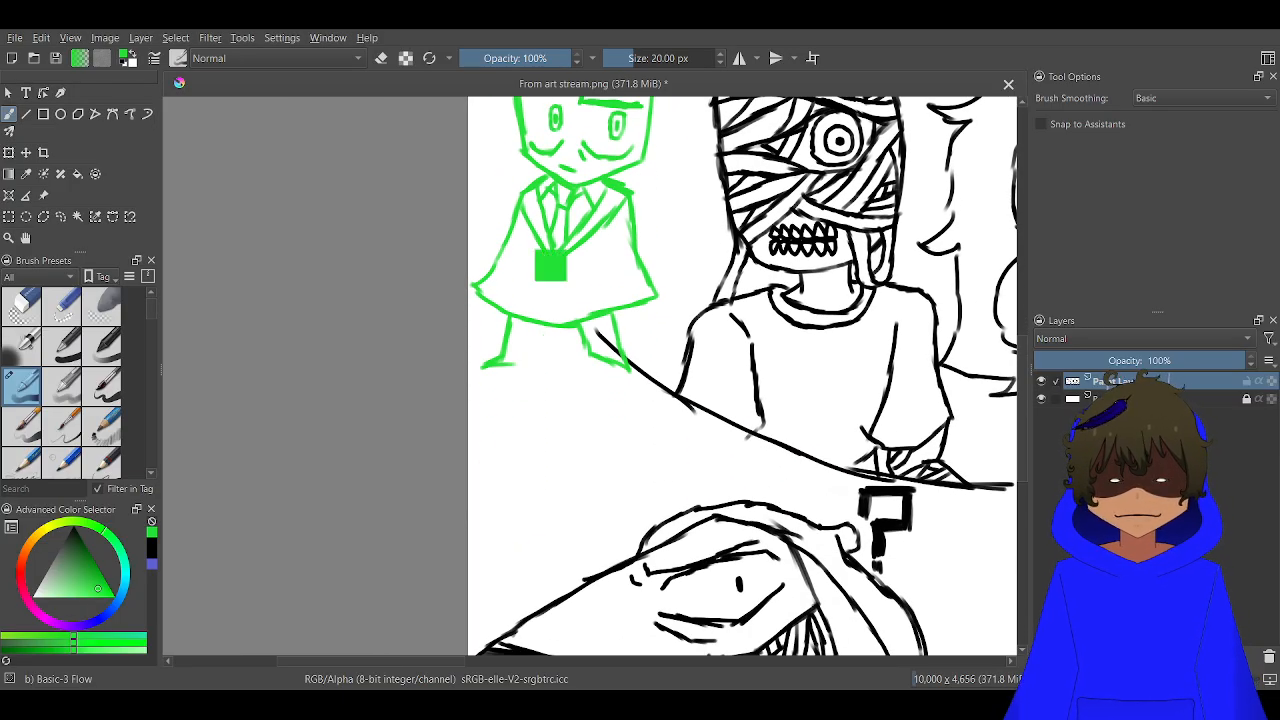
{"action": "key", "text": "ctrl+z"}
{"action": "key", "text": "ctrl+z"}
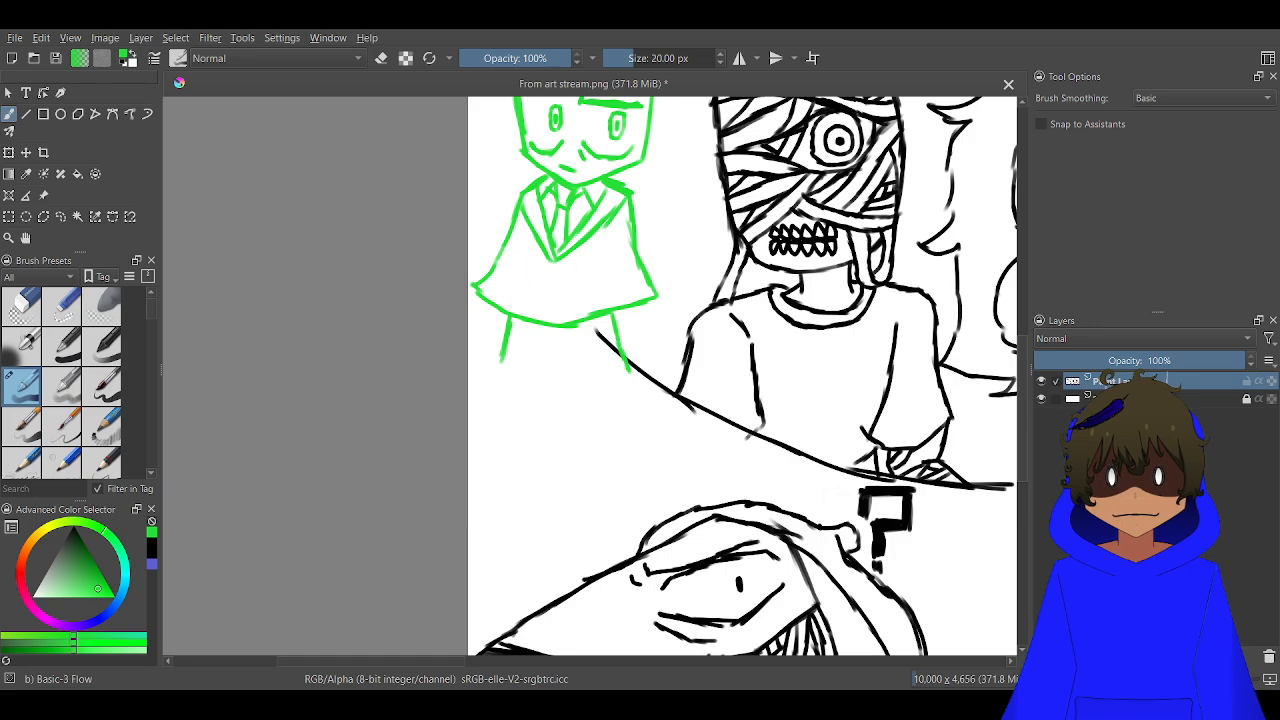
{"action": "key", "text": "ctrl+z"}
{"action": "key", "text": "ctrl+z"}
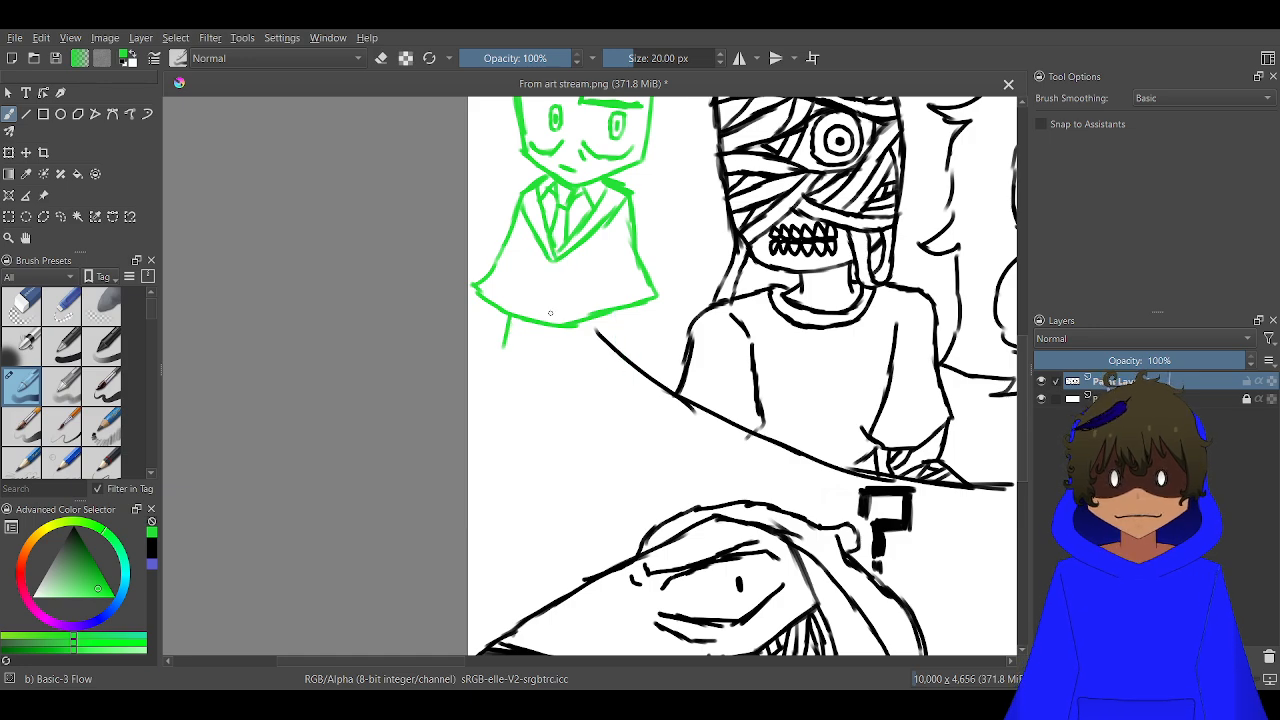
{"action": "scroll", "coordinate": [550, 313], "scroll_direction": "up", "scroll_amount": 4}
{"action": "key", "text": "ctrl+shift+z"}
{"action": "key", "text": "ctrl+shift+z"}
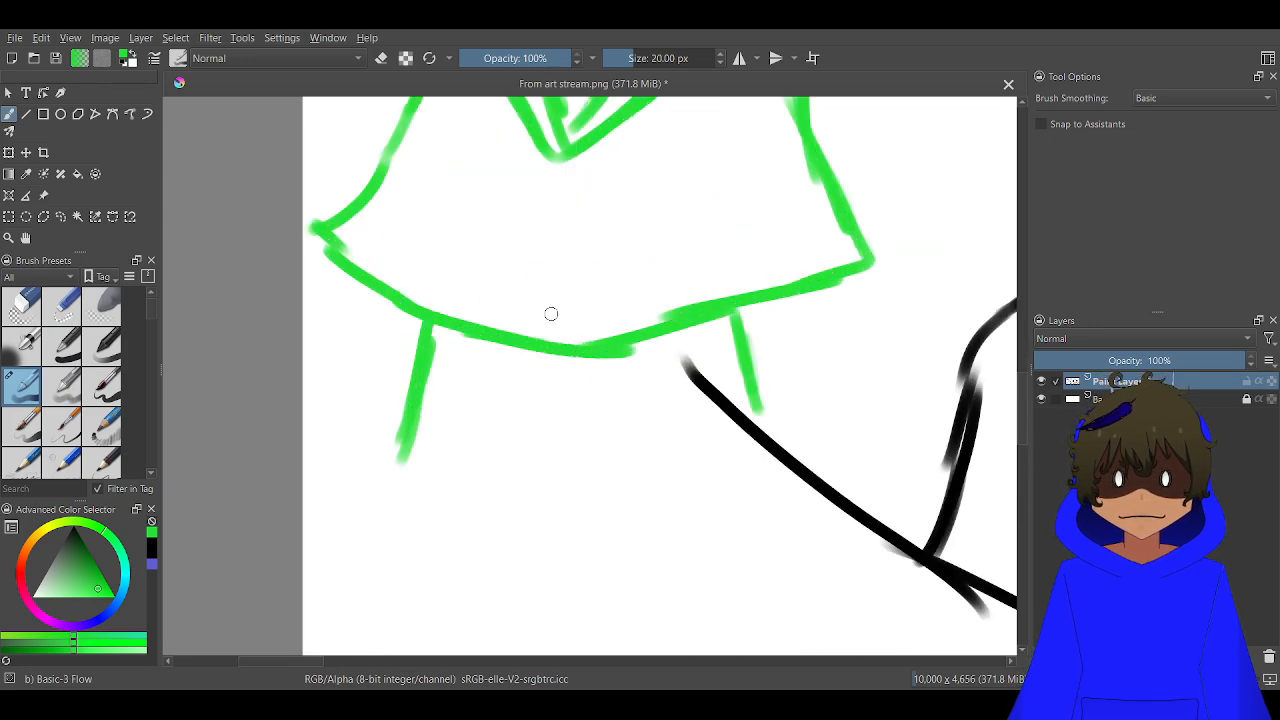
Erase the end of the mummy's black ground line where it crosses the green character's nearest leg
{"action": "scroll", "coordinate": [787, 409], "scroll_direction": "up", "scroll_amount": 3}
{"action": "key", "text": "e"}
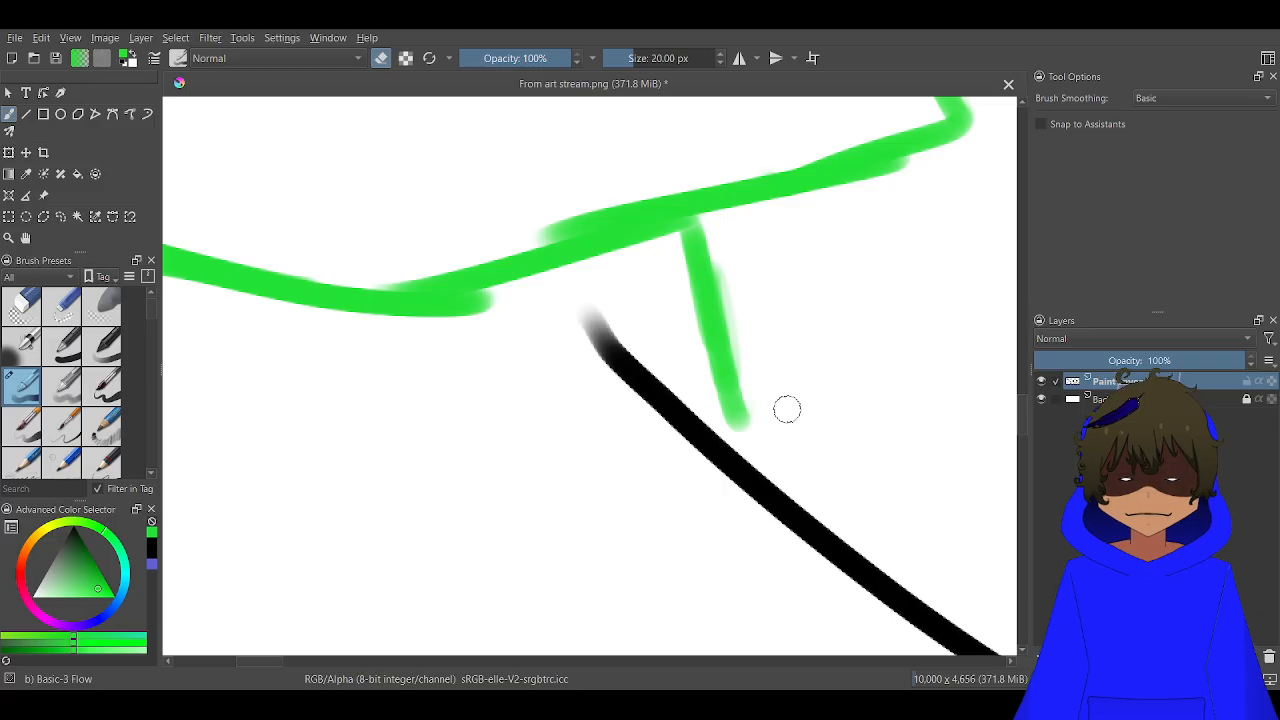
{"action": "mouse_move", "coordinate": [559, 279]}
{"action": "left_mouse_down"}
{"action": "mouse_move", "coordinate": [586, 343]}
{"action": "mouse_move", "coordinate": [563, 349]}
{"action": "mouse_move", "coordinate": [611, 417]}
{"action": "mouse_move", "coordinate": [729, 503]}
{"action": "mouse_move", "coordinate": [760, 471]}
{"action": "mouse_move", "coordinate": [783, 477]}
{"action": "left_mouse_up"}
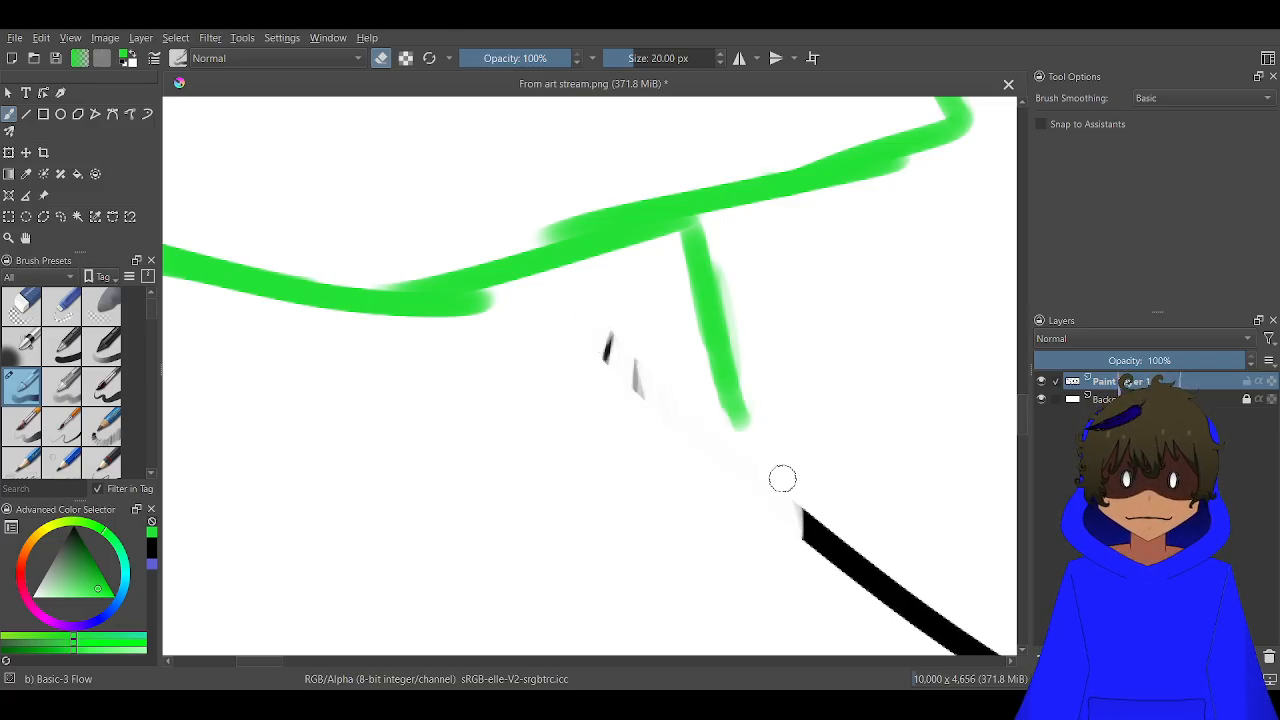
{"action": "left_click_drag", "start_coordinate": [663, 390], "coordinate": [640, 409]}
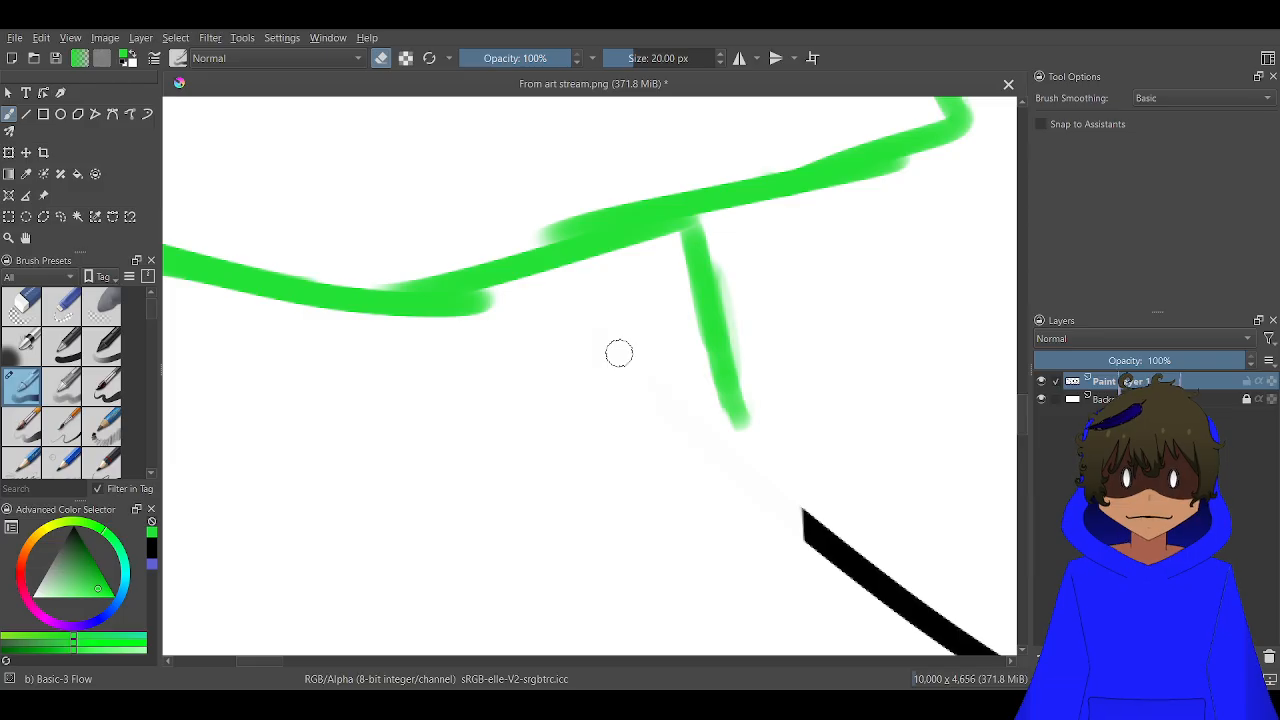
{"action": "key", "text": "e"}
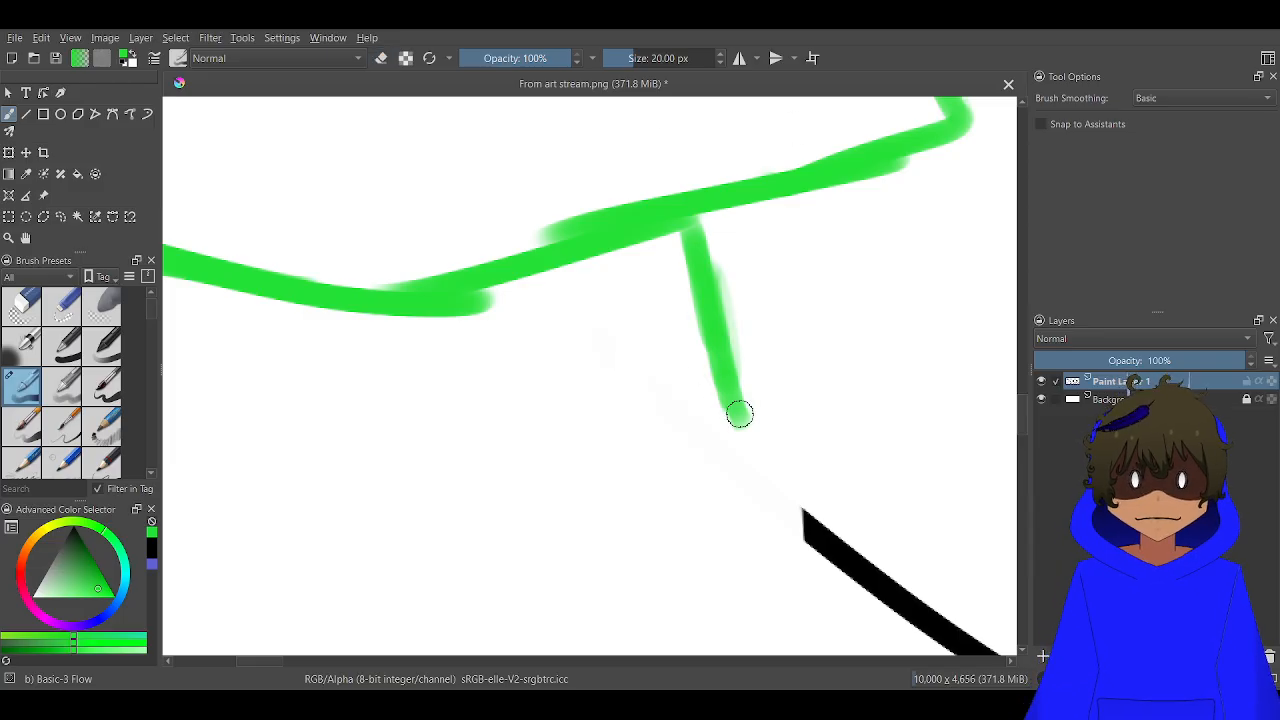
Complete the leg nearer the mummy by extending its outer line to the black line and adding a slanted sole and short inner edge
{"action": "mouse_move", "coordinate": [740, 414]}
{"action": "left_mouse_down"}
{"action": "mouse_move", "coordinate": [815, 548]}
{"action": "mouse_move", "coordinate": [792, 565]}
{"action": "mouse_move", "coordinate": [508, 552]}
{"action": "mouse_move", "coordinate": [514, 534]}
{"action": "mouse_move", "coordinate": [435, 318]}
{"action": "left_mouse_up"}
{"action": "key", "text": "ctrl+z"}
{"action": "key", "text": "ctrl+z"}
{"action": "key", "text": "ctrl+z"}
{"action": "key", "text": "ctrl+z"}
{"action": "key", "text": "ctrl+z"}
{"action": "key", "text": "ctrl+z"}
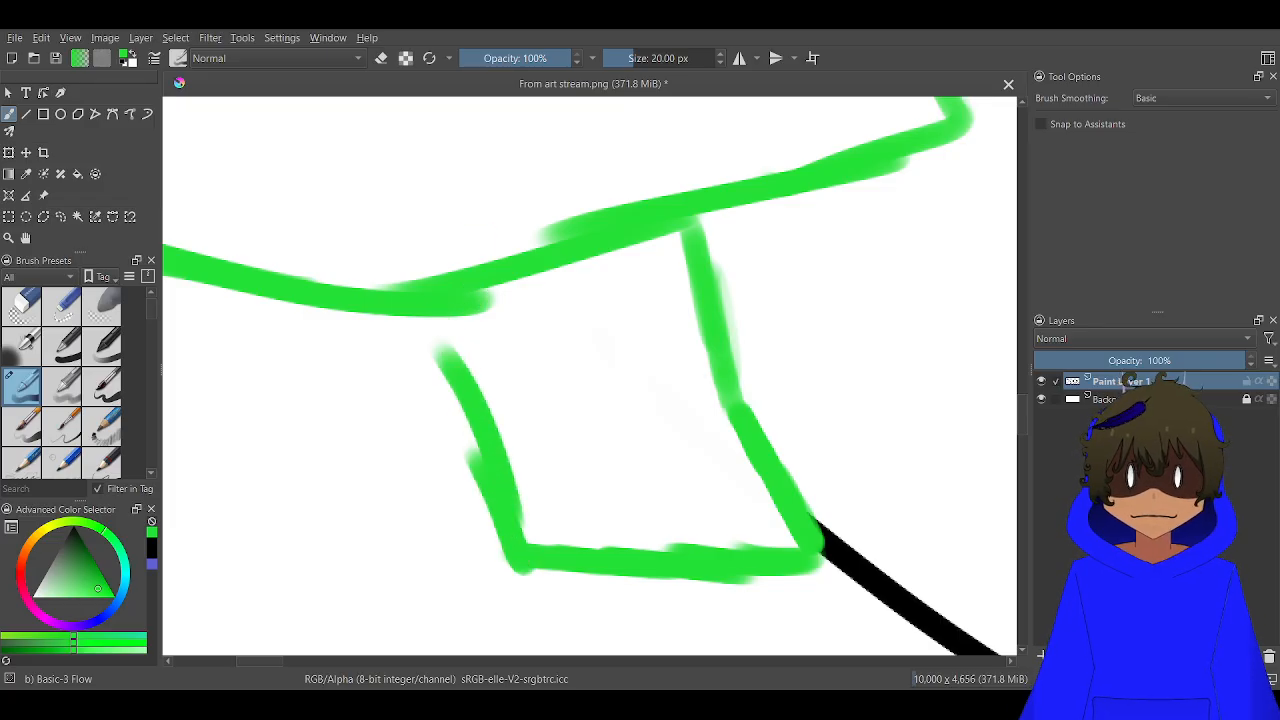
{"action": "key", "text": "ctrl+z"}
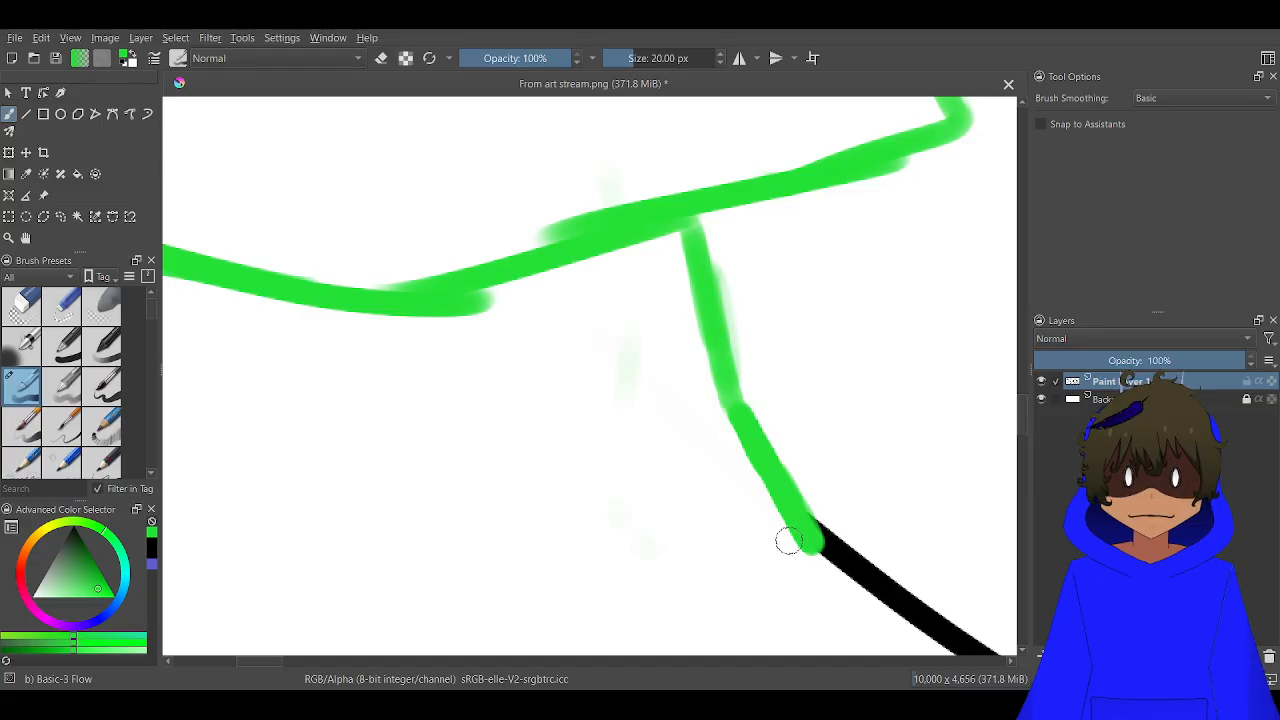
{"action": "left_click_drag", "start_coordinate": [812, 545], "coordinate": [604, 484]}
{"action": "mouse_move", "coordinate": [527, 436]}
{"action": "left_mouse_down"}
{"action": "mouse_move", "coordinate": [480, 414]}
{"action": "mouse_move", "coordinate": [439, 325]}
{"action": "left_mouse_up"}
{"action": "left_click_drag", "start_coordinate": [469, 385], "coordinate": [437, 316]}
{"action": "scroll", "coordinate": [460, 352], "scroll_direction": "down", "scroll_amount": 2}
Erase the lower end of the outer line on the green character's other leg, farther from the mummy
{"action": "scroll", "coordinate": [318, 408], "scroll_direction": "down", "scroll_amount": 1}
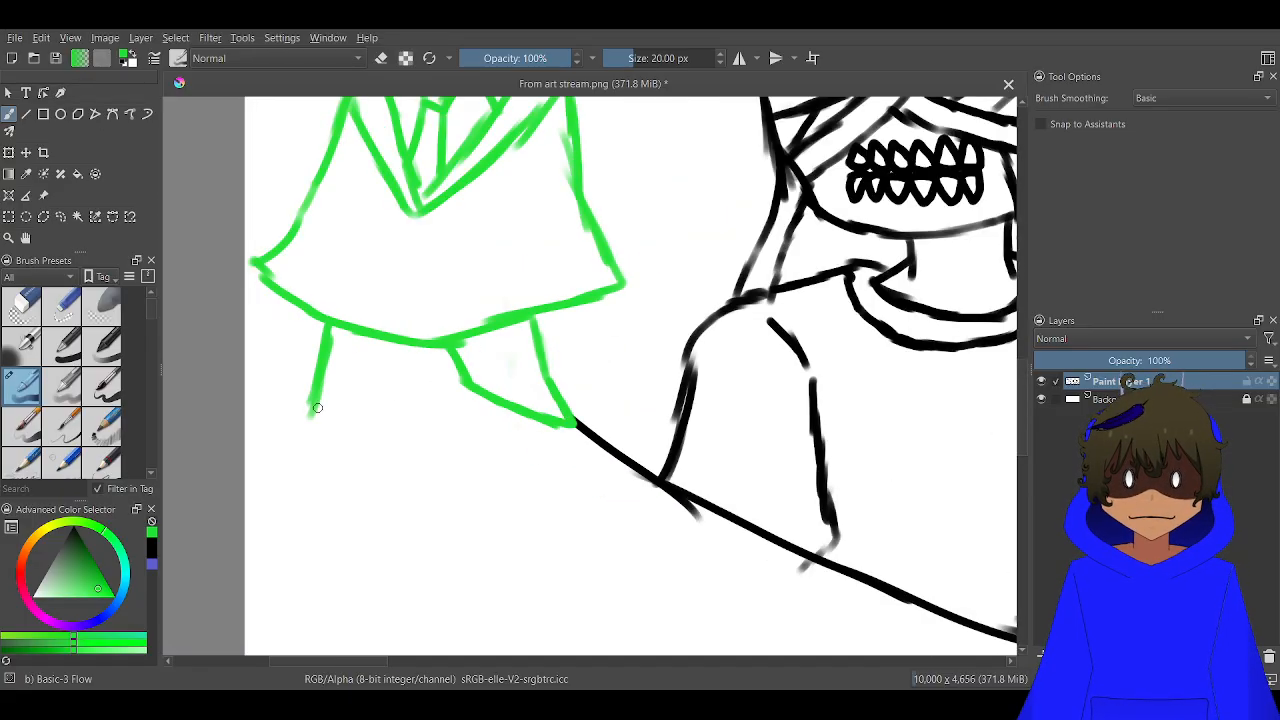
{"action": "scroll", "coordinate": [318, 402], "scroll_direction": "up", "scroll_amount": 4}
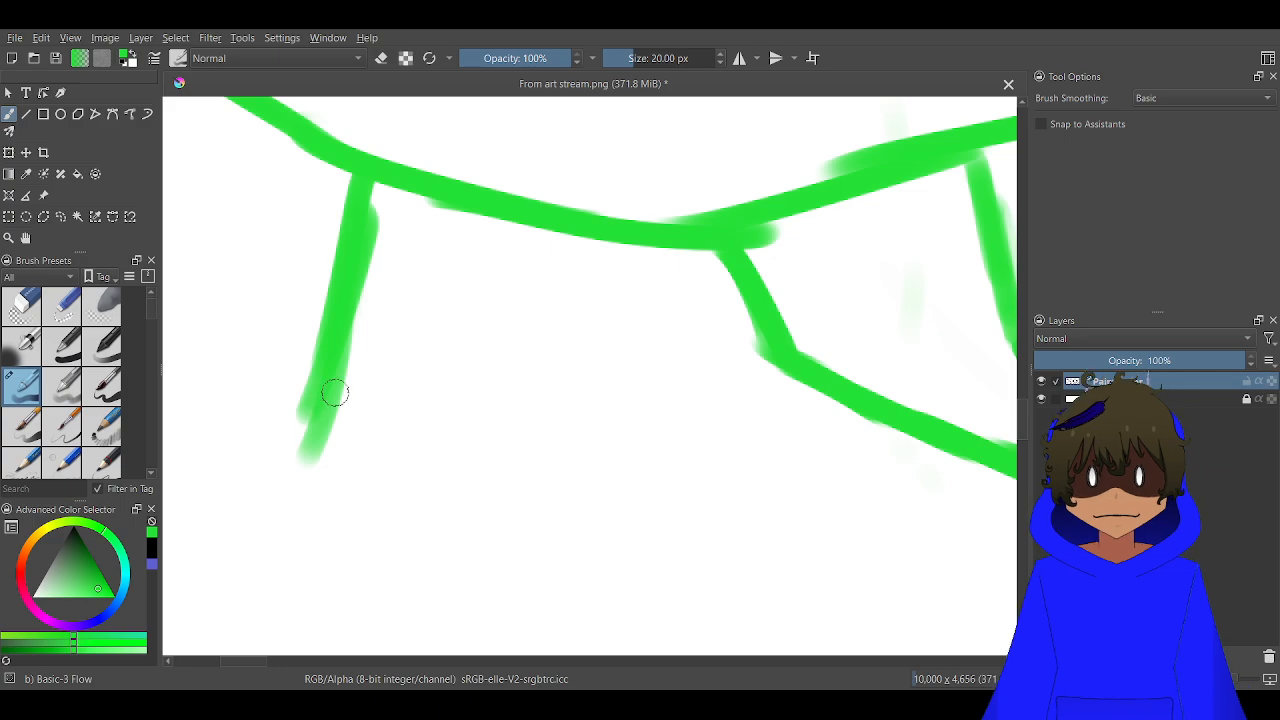
{"action": "key", "text": "e"}
{"action": "mouse_move", "coordinate": [366, 363]}
{"action": "left_mouse_down"}
{"action": "mouse_move", "coordinate": [355, 403]}
{"action": "mouse_move", "coordinate": [271, 463]}
{"action": "left_mouse_up"}
{"action": "key", "text": "e"}
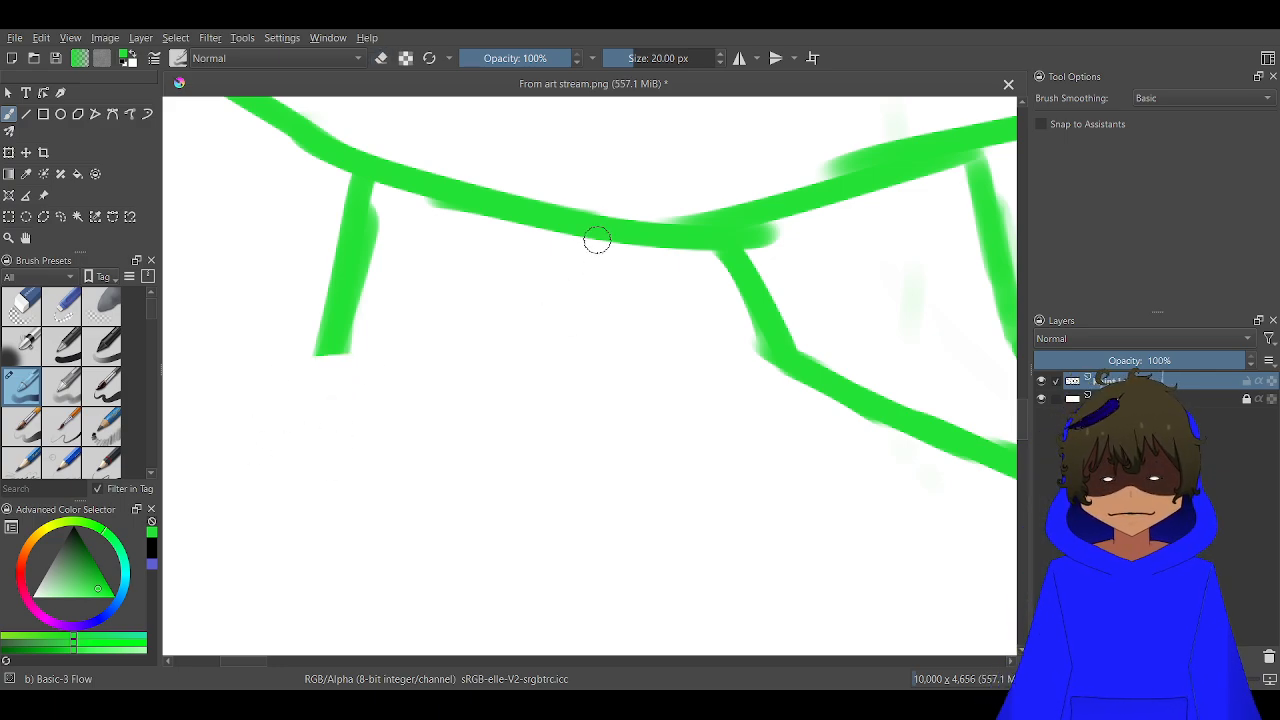
Complete the leg farther from the mummy with an inner edge, a nearly flat sole and a pointed foot
{"action": "mouse_move", "coordinate": [594, 240]}
{"action": "left_mouse_down"}
{"action": "mouse_move", "coordinate": [596, 328]}
{"action": "mouse_move", "coordinate": [548, 373]}
{"action": "mouse_move", "coordinate": [587, 374]}
{"action": "mouse_move", "coordinate": [421, 408]}
{"action": "mouse_move", "coordinate": [236, 418]}
{"action": "left_mouse_up"}
{"action": "left_click_drag", "start_coordinate": [367, 401], "coordinate": [197, 410]}
{"action": "left_click_drag", "start_coordinate": [332, 336], "coordinate": [212, 402]}
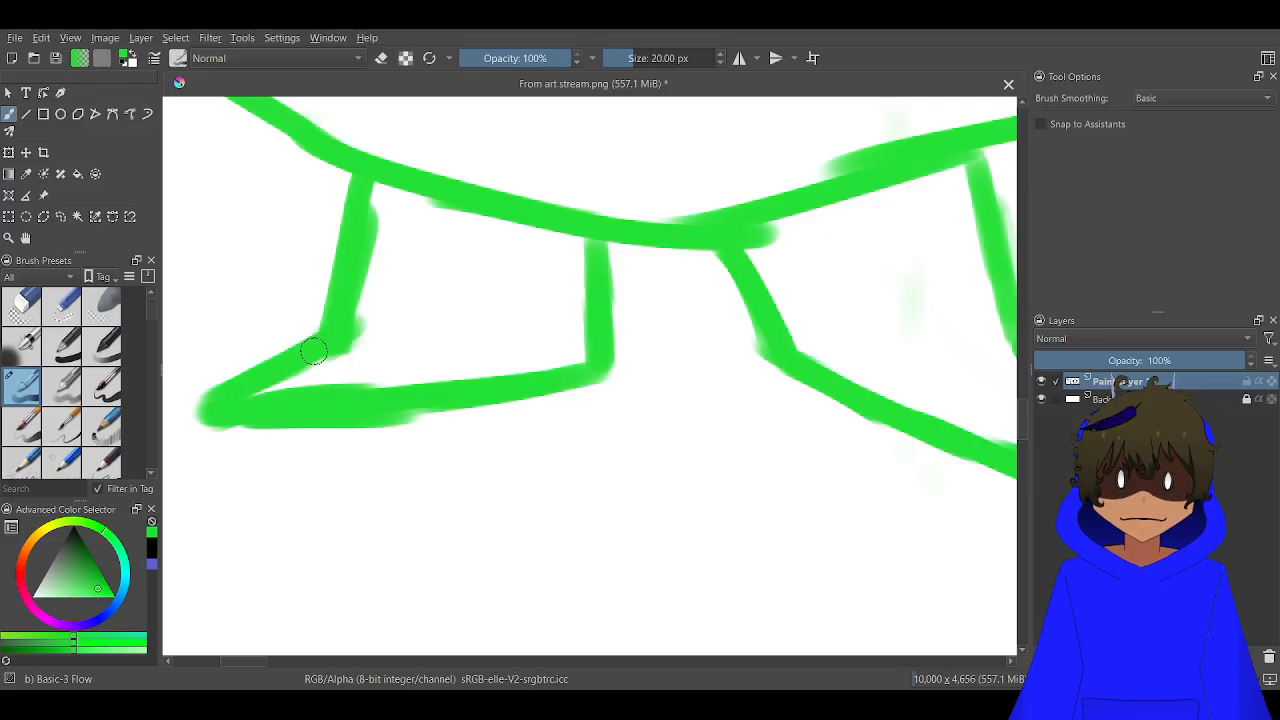
{"action": "scroll", "coordinate": [320, 348], "scroll_direction": "down", "scroll_amount": 6}
{"action": "left_click_drag", "start_coordinate": [352, 306], "coordinate": [374, 363]}
Save the drawing to the existing file From art stream.png
{"action": "scroll", "coordinate": [374, 363], "scroll_direction": "down", "scroll_amount": 5}
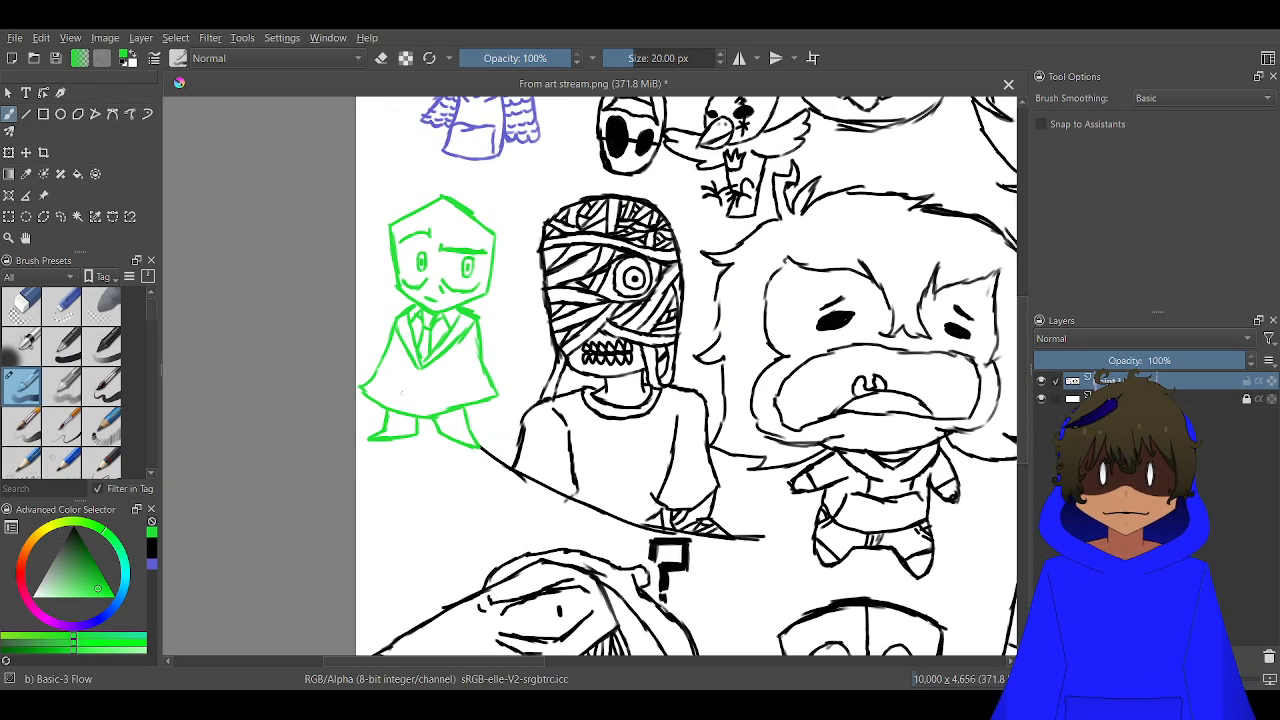
{"action": "scroll", "coordinate": [555, 340], "scroll_direction": "down", "scroll_amount": 1}
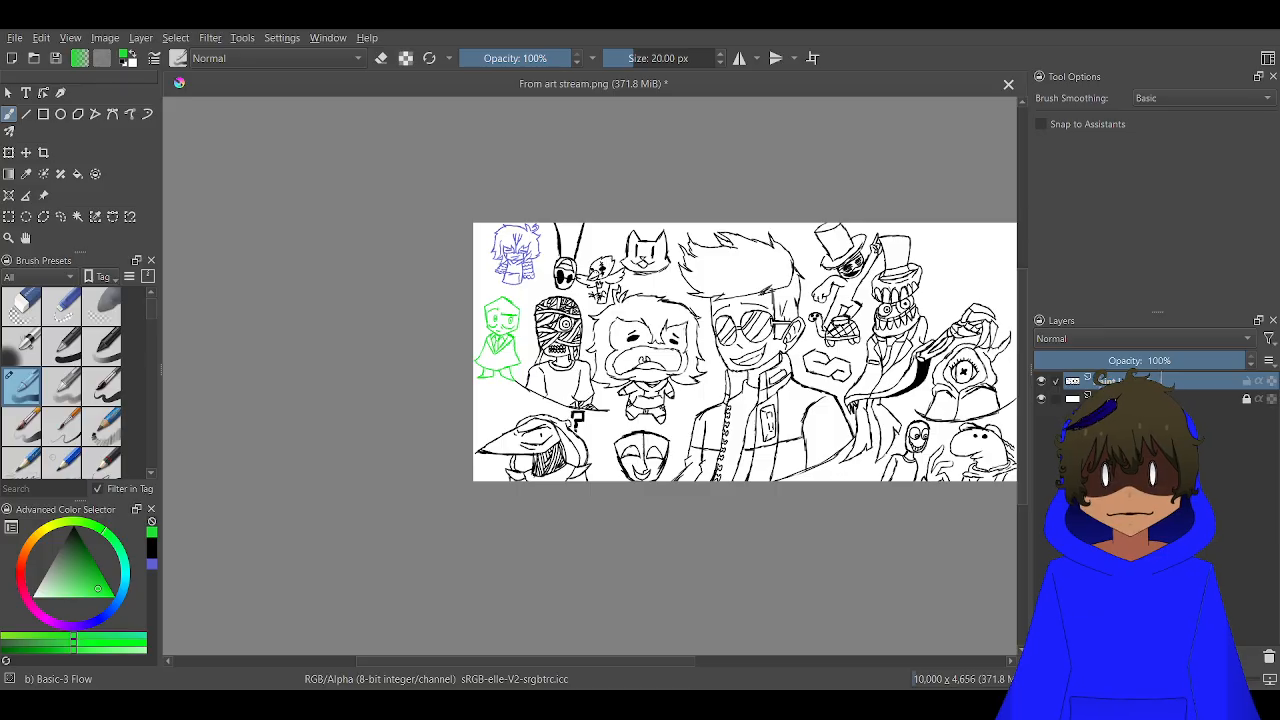
{"action": "key", "text": "ctrl+s"}
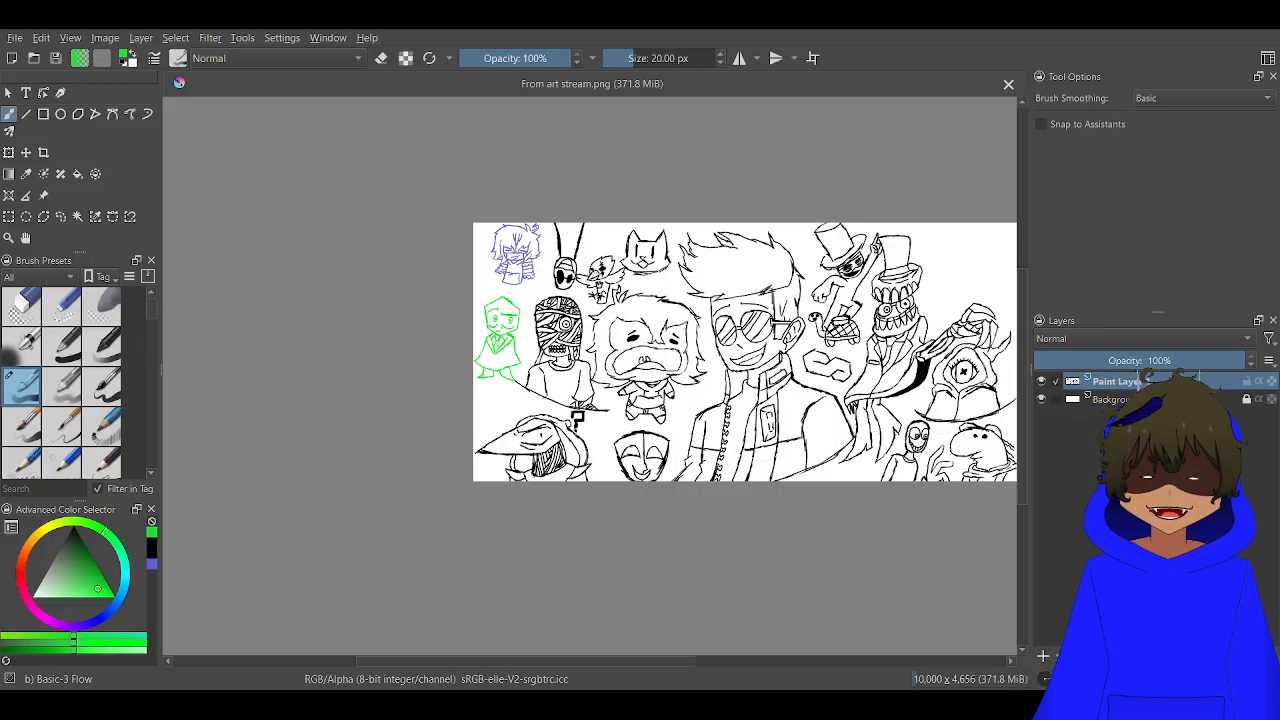
Reset the brush colour to black and draw a feather with a central shaft and jagged tip above the long-beaked hooded figure
{"action": "key", "text": "d"}
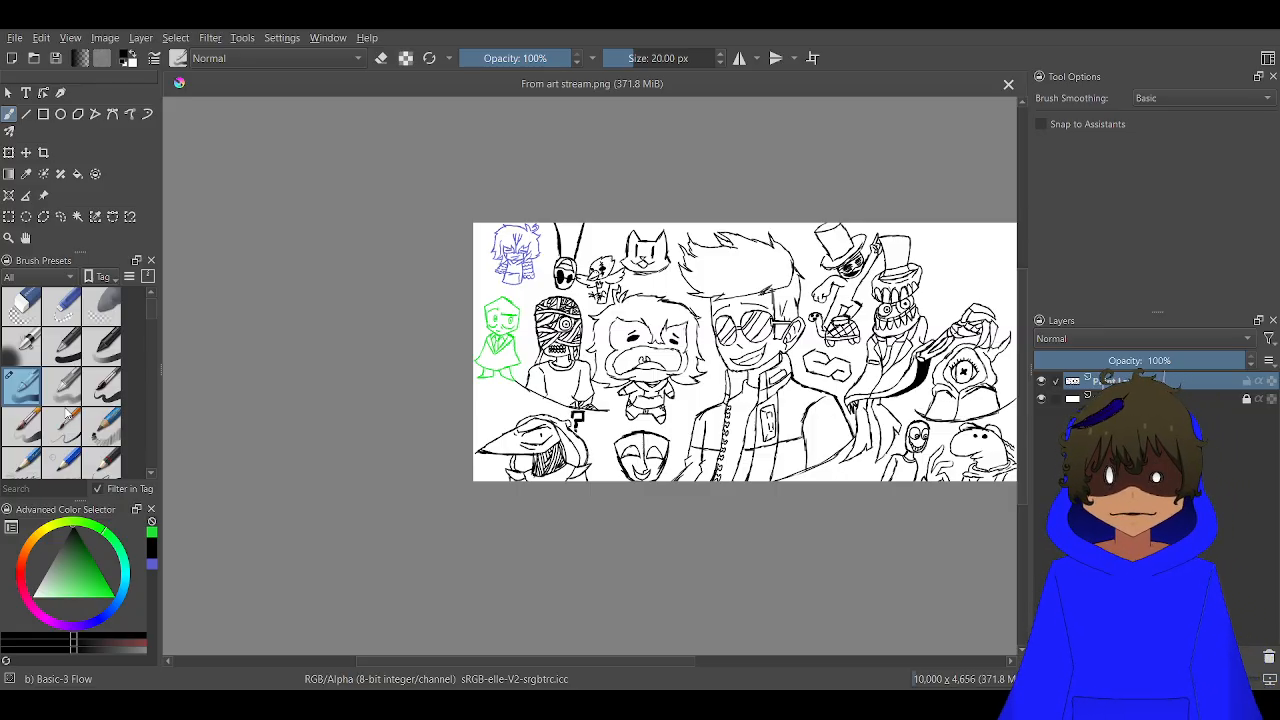
{"action": "scroll", "coordinate": [464, 372], "scroll_direction": "up", "scroll_amount": 4}
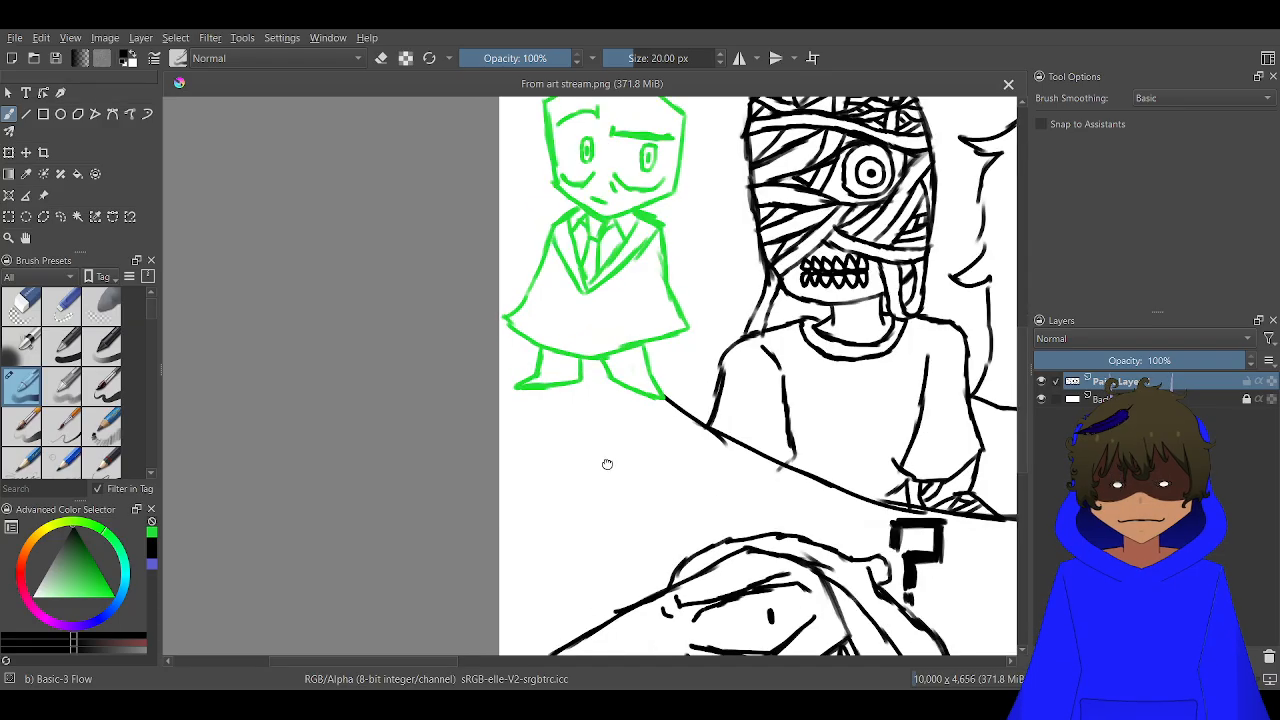
{"action": "left_click_drag", "start_coordinate": [607, 464], "coordinate": [543, 303]}
{"action": "scroll", "coordinate": [543, 303], "scroll_direction": "up", "scroll_amount": 3}
{"action": "scroll", "coordinate": [597, 280], "scroll_direction": "down", "scroll_amount": 3}
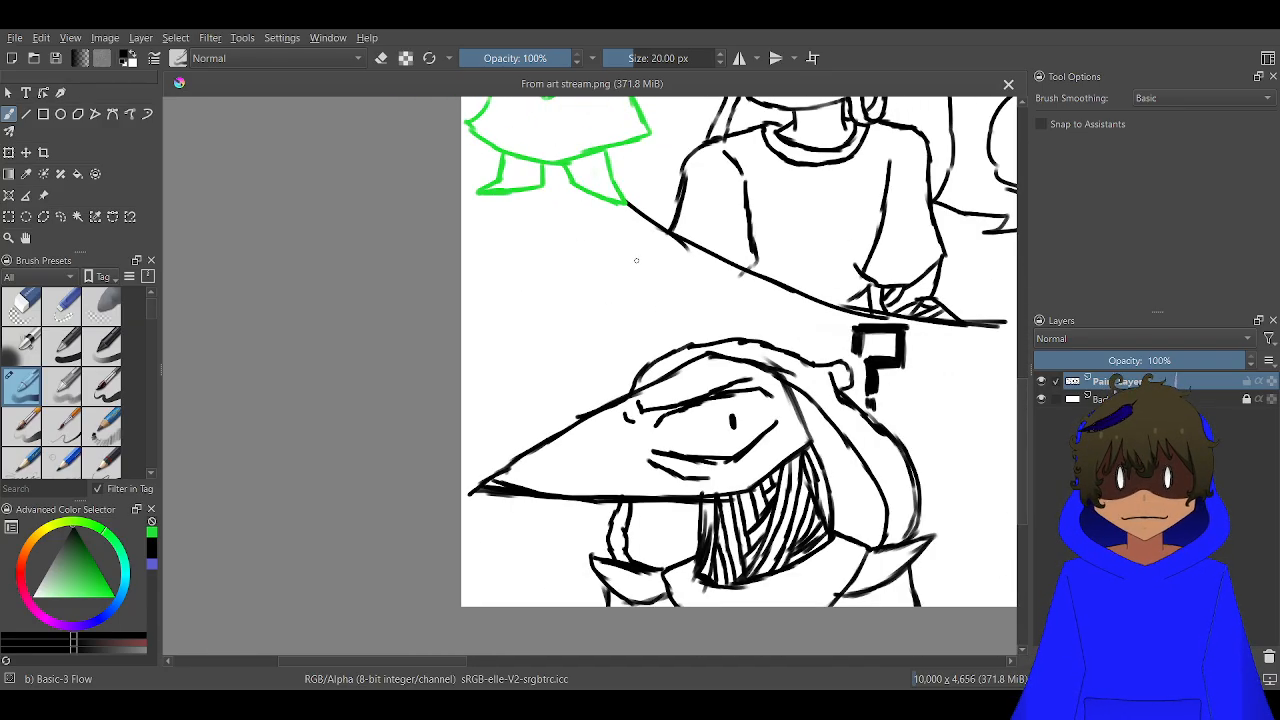
{"action": "mouse_move", "coordinate": [655, 251]}
{"action": "left_mouse_down"}
{"action": "mouse_move", "coordinate": [602, 304]}
{"action": "mouse_move", "coordinate": [631, 298]}
{"action": "mouse_move", "coordinate": [633, 331]}
{"action": "mouse_move", "coordinate": [553, 383]}
{"action": "left_mouse_up"}
{"action": "mouse_move", "coordinate": [585, 347]}
{"action": "left_mouse_down"}
{"action": "mouse_move", "coordinate": [560, 370]}
{"action": "mouse_move", "coordinate": [483, 394]}
{"action": "mouse_move", "coordinate": [493, 371]}
{"action": "mouse_move", "coordinate": [463, 370]}
{"action": "left_mouse_up"}
{"action": "mouse_move", "coordinate": [514, 340]}
{"action": "left_mouse_down"}
{"action": "mouse_move", "coordinate": [490, 356]}
{"action": "mouse_move", "coordinate": [472, 338]}
{"action": "mouse_move", "coordinate": [482, 334]}
{"action": "left_mouse_up"}
{"action": "mouse_move", "coordinate": [564, 300]}
{"action": "left_mouse_down"}
{"action": "mouse_move", "coordinate": [597, 276]}
{"action": "mouse_move", "coordinate": [543, 341]}
{"action": "mouse_move", "coordinate": [577, 324]}
{"action": "mouse_move", "coordinate": [421, 416]}
{"action": "mouse_move", "coordinate": [483, 405]}
{"action": "mouse_move", "coordinate": [495, 386]}
{"action": "mouse_move", "coordinate": [448, 358]}
{"action": "left_mouse_up"}
Add short barb lines branching off both sides of the feather's shaft
{"action": "scroll", "coordinate": [594, 309], "scroll_direction": "up", "scroll_amount": 2}
{"action": "mouse_move", "coordinate": [621, 276]}
{"action": "left_mouse_down"}
{"action": "mouse_move", "coordinate": [568, 274]}
{"action": "mouse_move", "coordinate": [612, 319]}
{"action": "mouse_move", "coordinate": [600, 372]}
{"action": "left_mouse_up"}
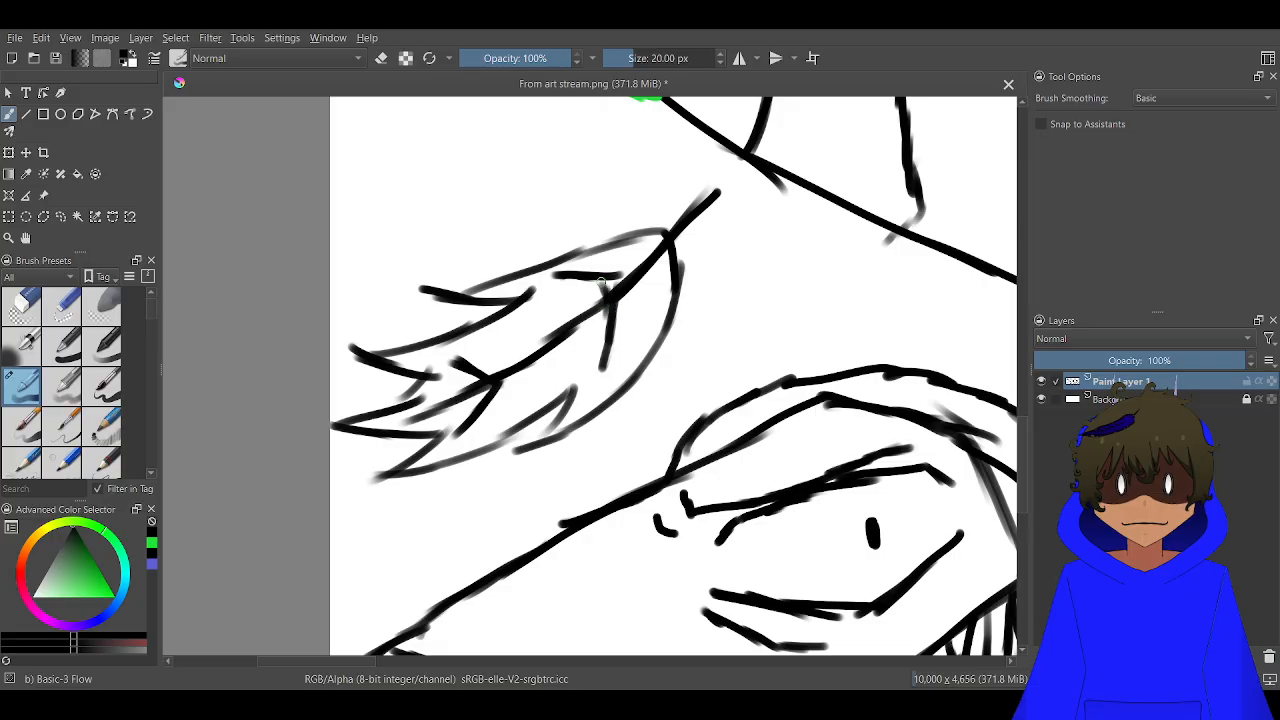
{"action": "left_click_drag", "start_coordinate": [614, 291], "coordinate": [550, 275]}
{"action": "mouse_move", "coordinate": [568, 338]}
{"action": "left_mouse_down"}
{"action": "mouse_move", "coordinate": [549, 365]}
{"action": "mouse_move", "coordinate": [509, 334]}
{"action": "left_mouse_up"}
{"action": "scroll", "coordinate": [598, 304], "scroll_direction": "down", "scroll_amount": 4}
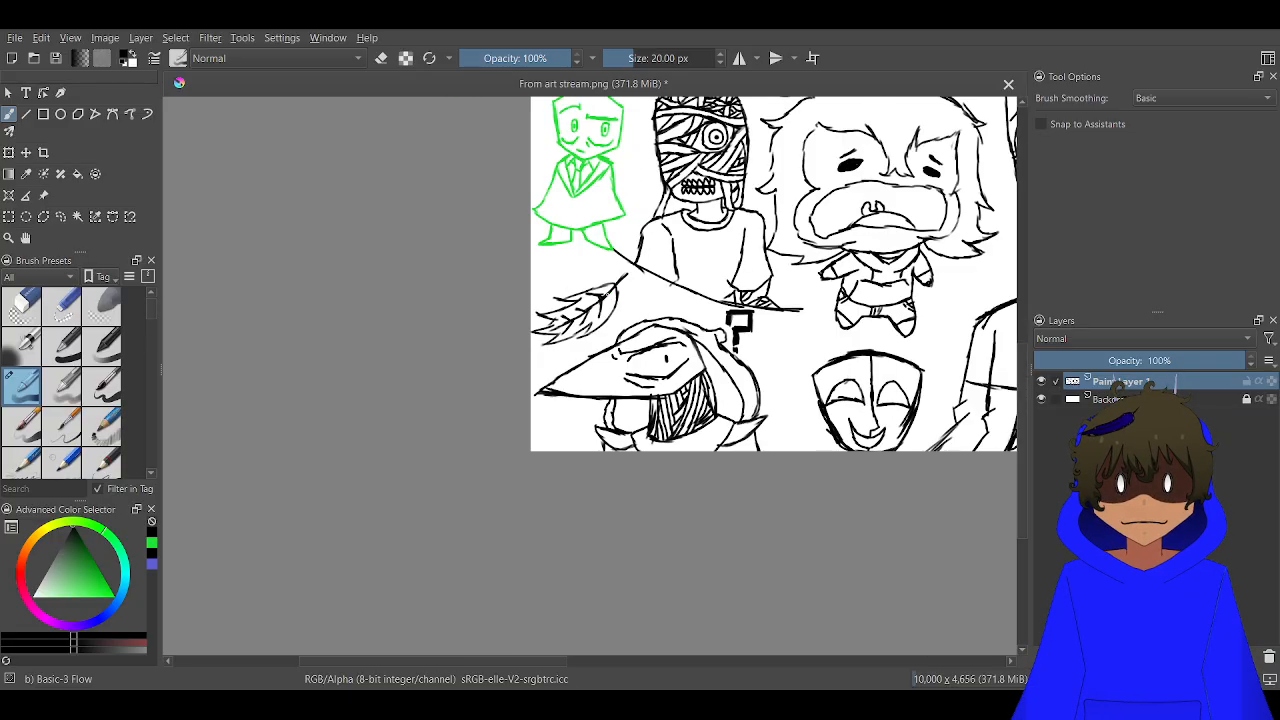
Strengthen and extend the bare quill end of the feather toward the mummy's torso
{"action": "scroll", "coordinate": [619, 282], "scroll_direction": "up", "scroll_amount": 3}
{"action": "left_click_drag", "start_coordinate": [659, 236], "coordinate": [616, 285]}
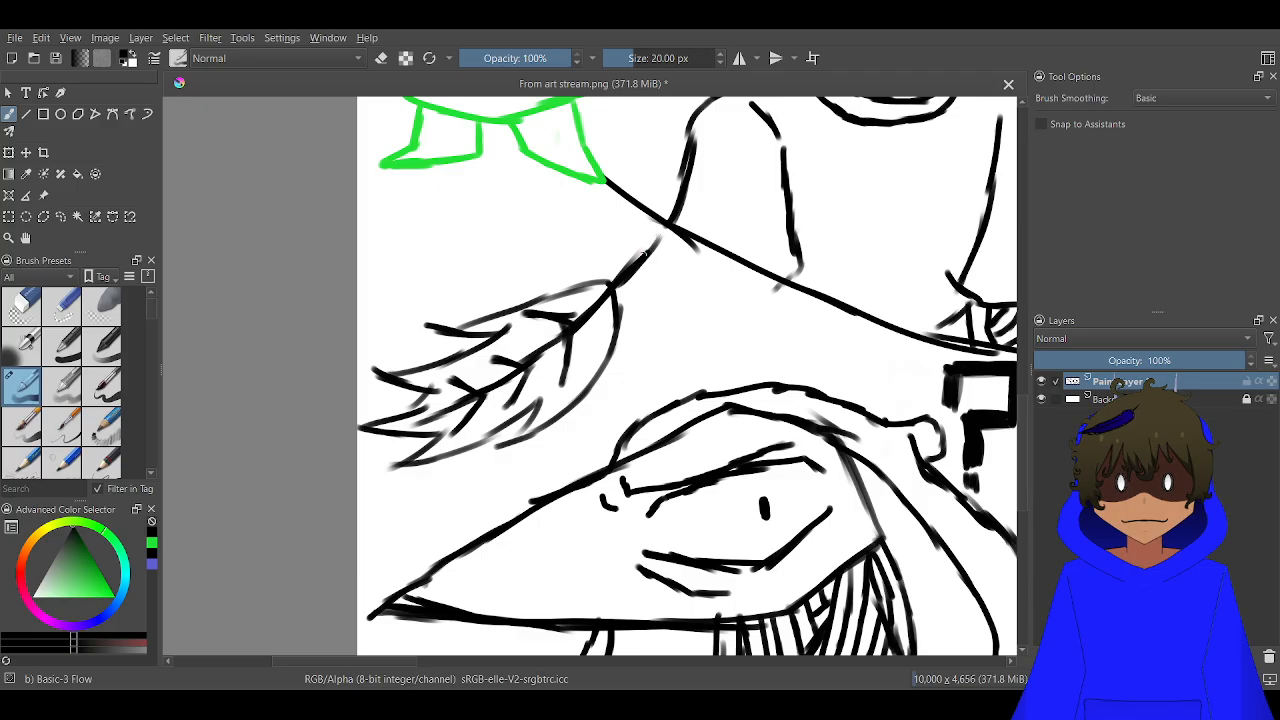
Handwrite "Thanks" in black, slanting downward, in the canvas's blank upper corner beside the toothy top-hatted creature
{"action": "scroll", "coordinate": [615, 287], "scroll_direction": "down", "scroll_amount": 4}
{"action": "left_click_drag", "start_coordinate": [720, 286], "coordinate": [239, 441]}
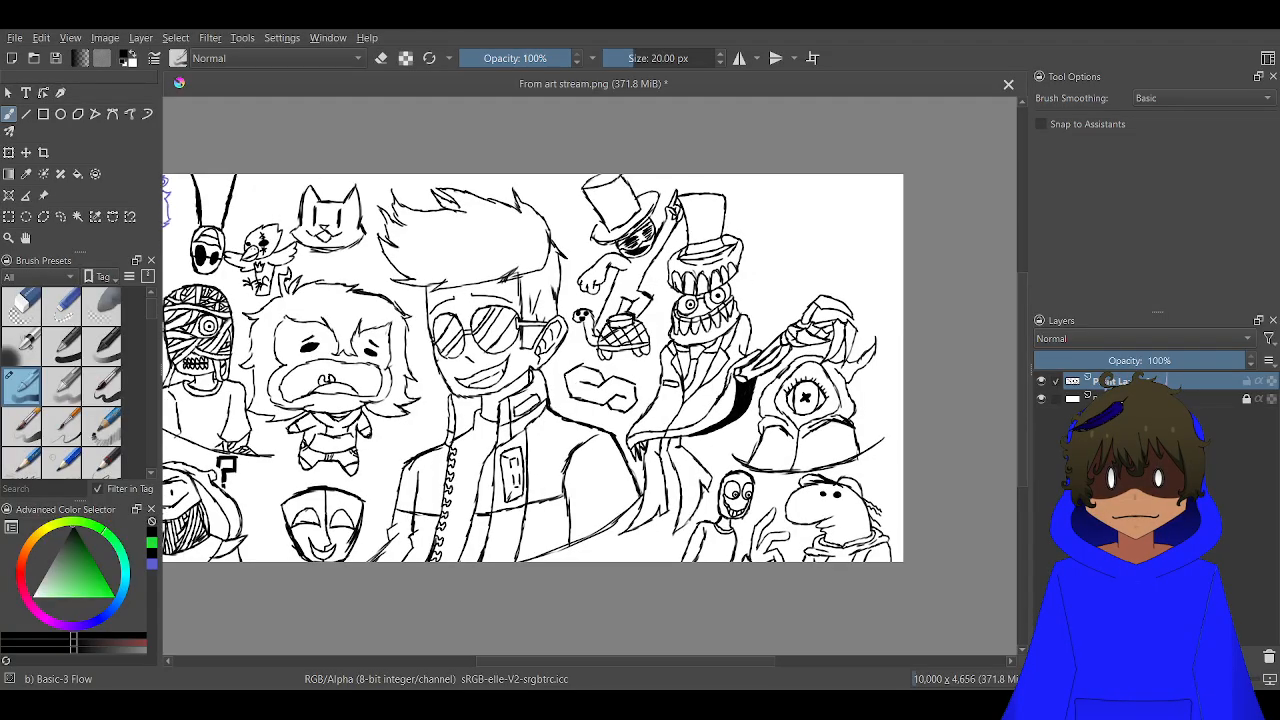
{"action": "left_click_drag", "start_coordinate": [458, 349], "coordinate": [556, 309]}
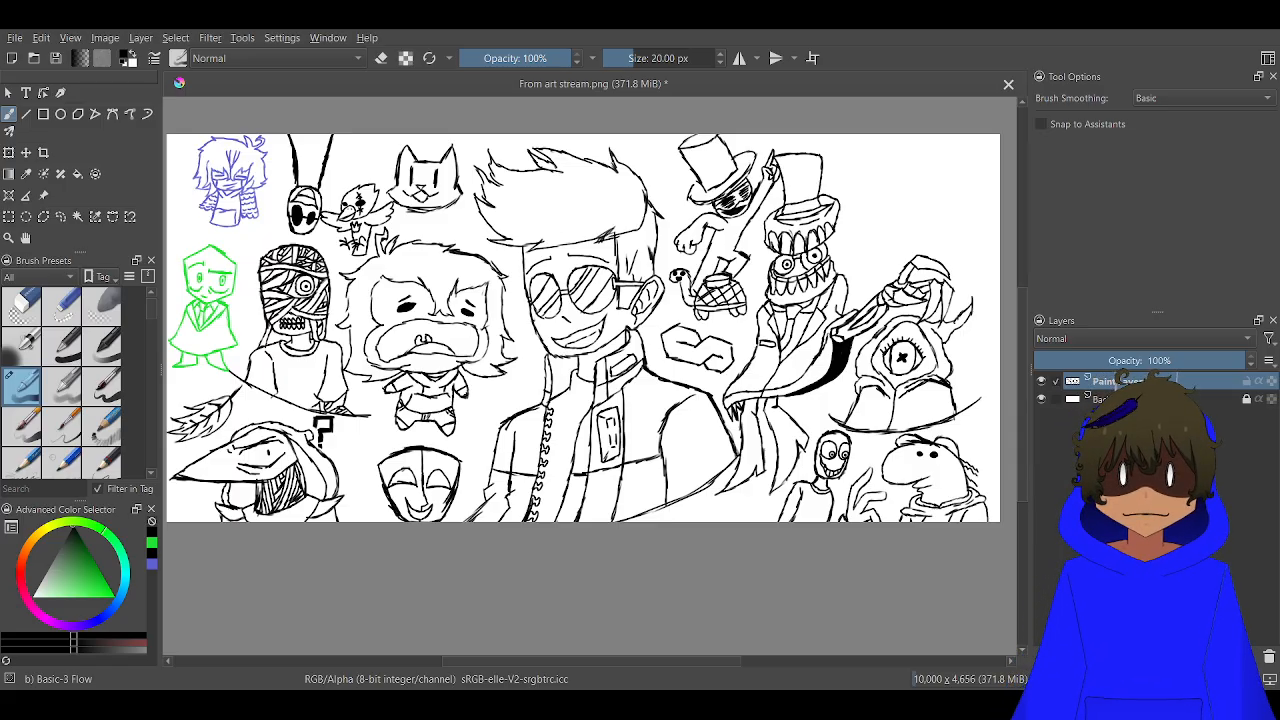
{"action": "scroll", "coordinate": [950, 280], "scroll_direction": "down", "scroll_amount": 1}
{"action": "left_click_drag", "start_coordinate": [817, 232], "coordinate": [397, 328]}
{"action": "scroll", "coordinate": [560, 320], "scroll_direction": "up", "scroll_amount": 3}
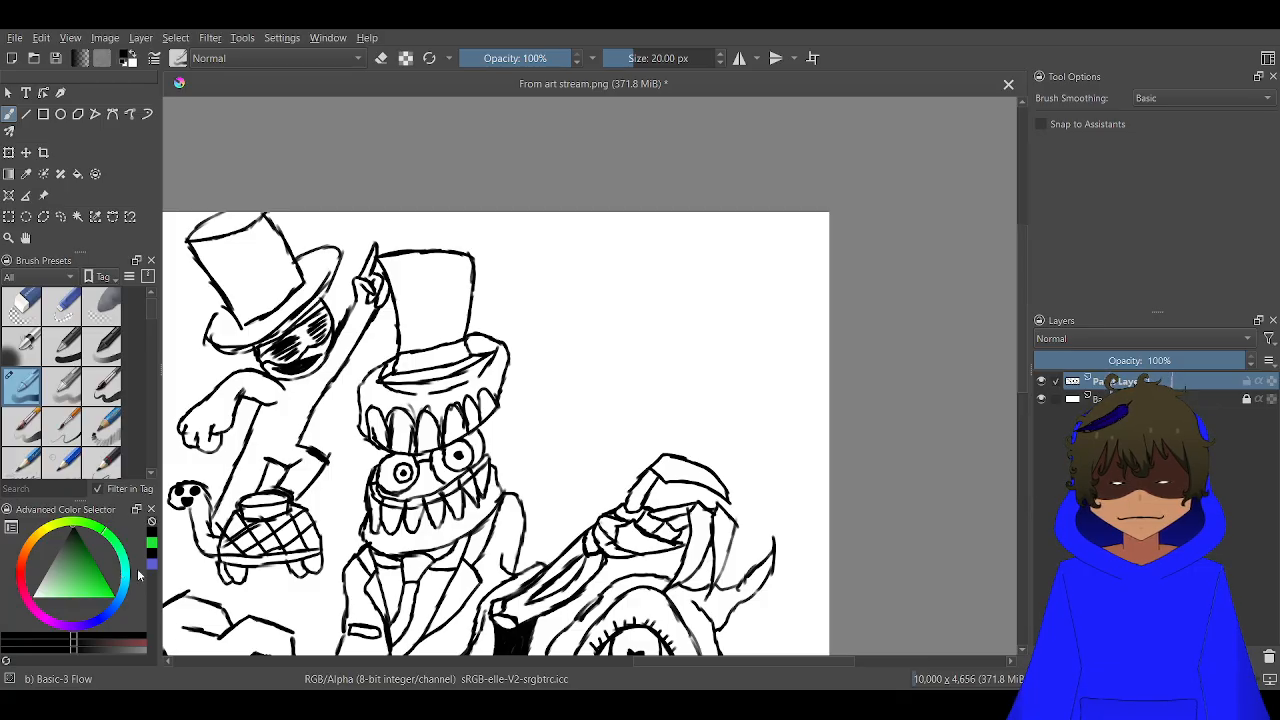
{"action": "scroll", "coordinate": [618, 274], "scroll_direction": "up", "scroll_amount": 1}
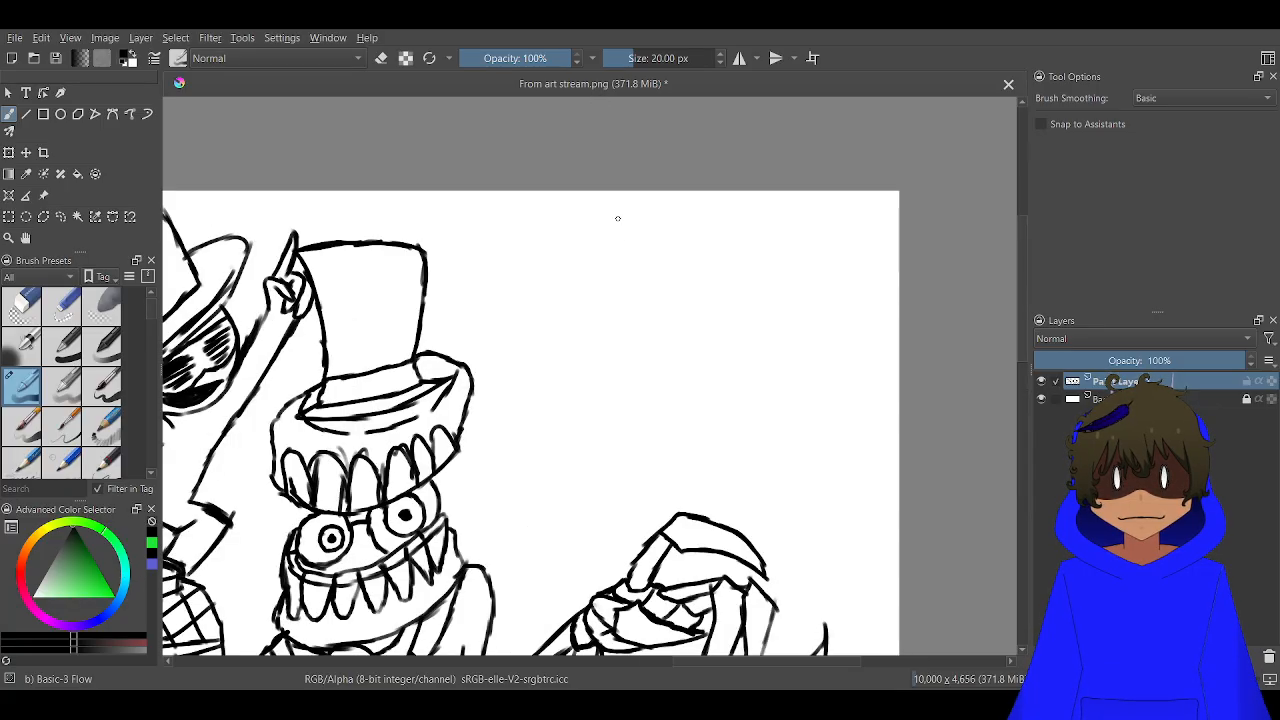
{"action": "mouse_move", "coordinate": [604, 210]}
{"action": "left_mouse_down"}
{"action": "mouse_move", "coordinate": [582, 262]}
{"action": "mouse_move", "coordinate": [577, 192]}
{"action": "mouse_move", "coordinate": [631, 228]}
{"action": "mouse_move", "coordinate": [627, 283]}
{"action": "left_mouse_up"}
{"action": "mouse_move", "coordinate": [660, 228]}
{"action": "left_mouse_down"}
{"action": "mouse_move", "coordinate": [632, 268]}
{"action": "mouse_move", "coordinate": [659, 267]}
{"action": "mouse_move", "coordinate": [661, 285]}
{"action": "mouse_move", "coordinate": [632, 270]}
{"action": "mouse_move", "coordinate": [656, 295]}
{"action": "mouse_move", "coordinate": [700, 279]}
{"action": "mouse_move", "coordinate": [714, 297]}
{"action": "mouse_move", "coordinate": [709, 256]}
{"action": "mouse_move", "coordinate": [698, 259]}
{"action": "mouse_move", "coordinate": [722, 268]}
{"action": "mouse_move", "coordinate": [712, 312]}
{"action": "mouse_move", "coordinate": [719, 289]}
{"action": "mouse_move", "coordinate": [765, 291]}
{"action": "mouse_move", "coordinate": [773, 334]}
{"action": "left_mouse_up"}
{"action": "left_click_drag", "start_coordinate": [816, 284], "coordinate": [789, 344]}
{"action": "mouse_move", "coordinate": [837, 310]}
{"action": "left_mouse_down"}
{"action": "mouse_move", "coordinate": [798, 318]}
{"action": "mouse_move", "coordinate": [832, 316]}
{"action": "mouse_move", "coordinate": [830, 358]}
{"action": "left_mouse_up"}
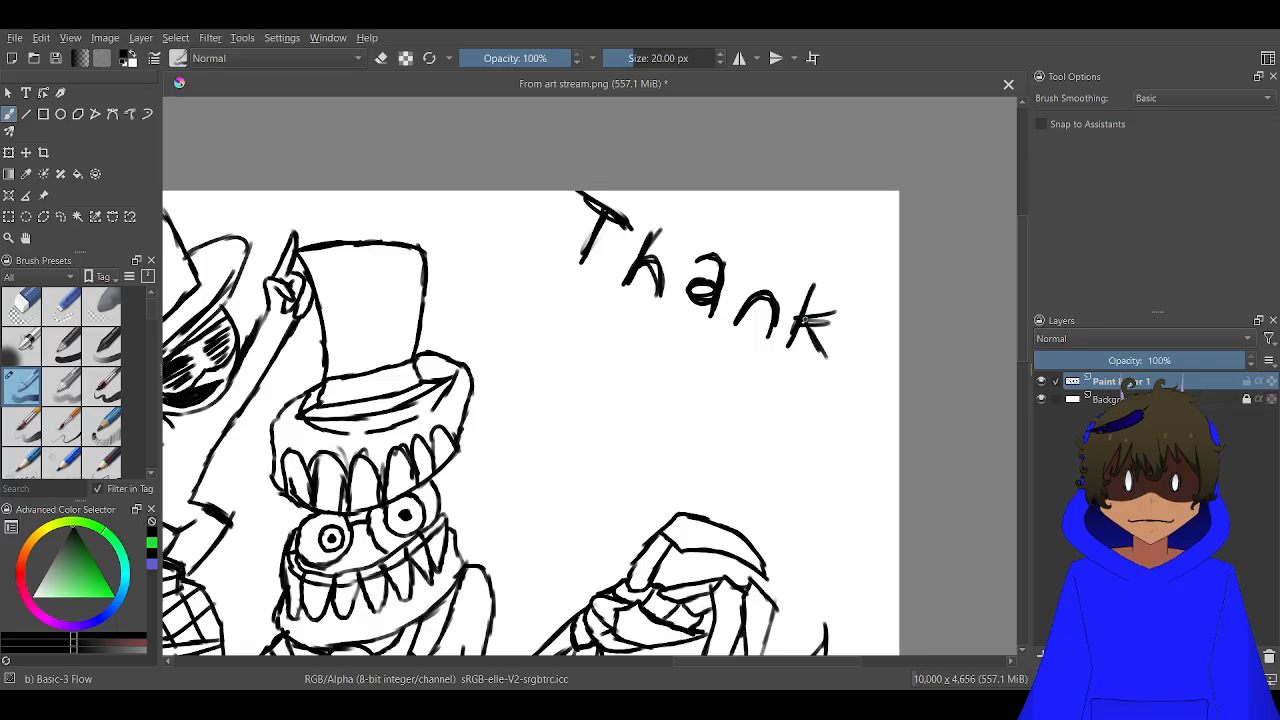
{"action": "left_click_drag", "start_coordinate": [866, 316], "coordinate": [853, 360]}
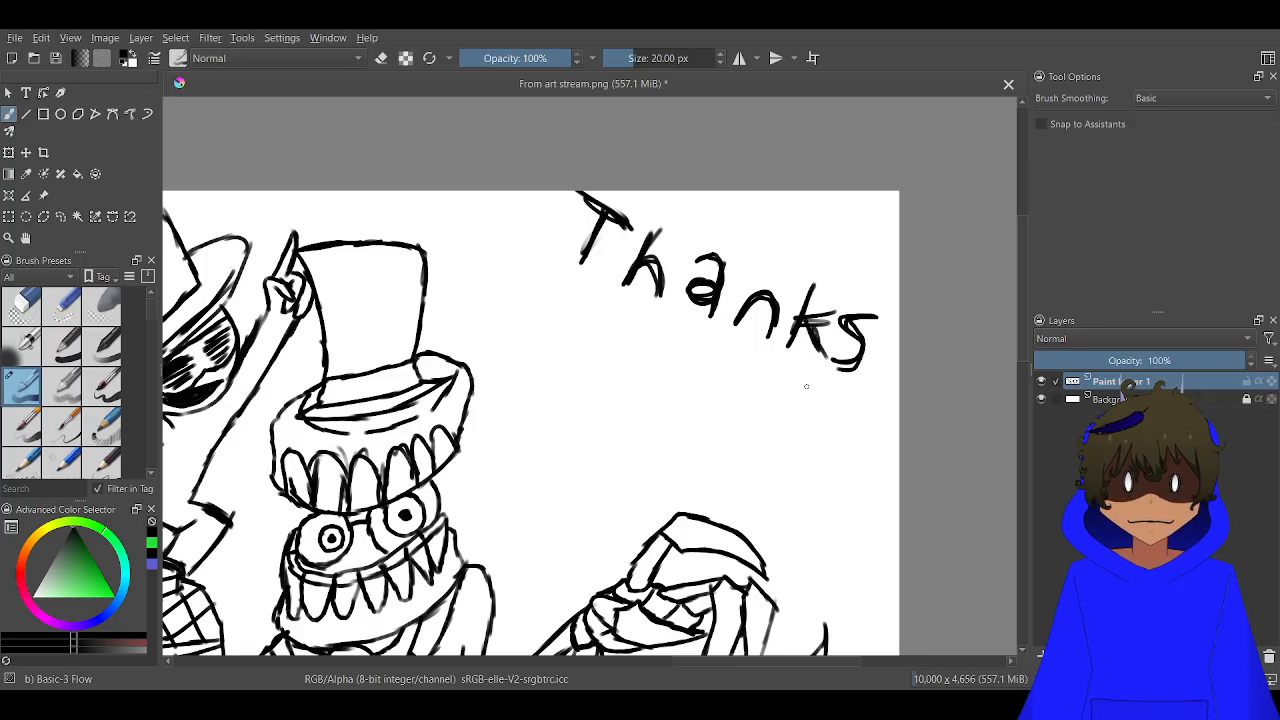
Handwrite the smaller word "for" beneath "Thanks"
{"action": "scroll", "coordinate": [641, 332], "scroll_direction": "up", "scroll_amount": 2}
{"action": "mouse_move", "coordinate": [608, 350]}
{"action": "left_mouse_down"}
{"action": "mouse_move", "coordinate": [654, 330]}
{"action": "mouse_move", "coordinate": [606, 351]}
{"action": "mouse_move", "coordinate": [653, 333]}
{"action": "mouse_move", "coordinate": [600, 328]}
{"action": "mouse_move", "coordinate": [648, 362]}
{"action": "mouse_move", "coordinate": [702, 338]}
{"action": "left_mouse_up"}
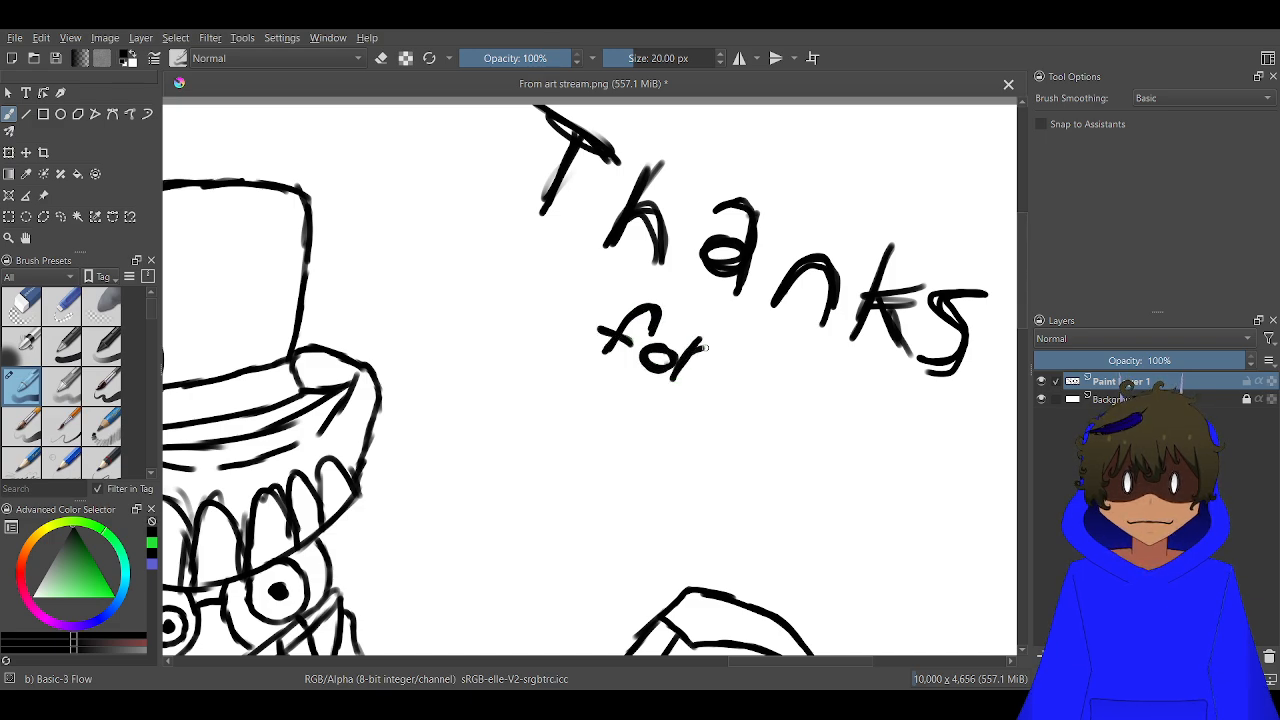